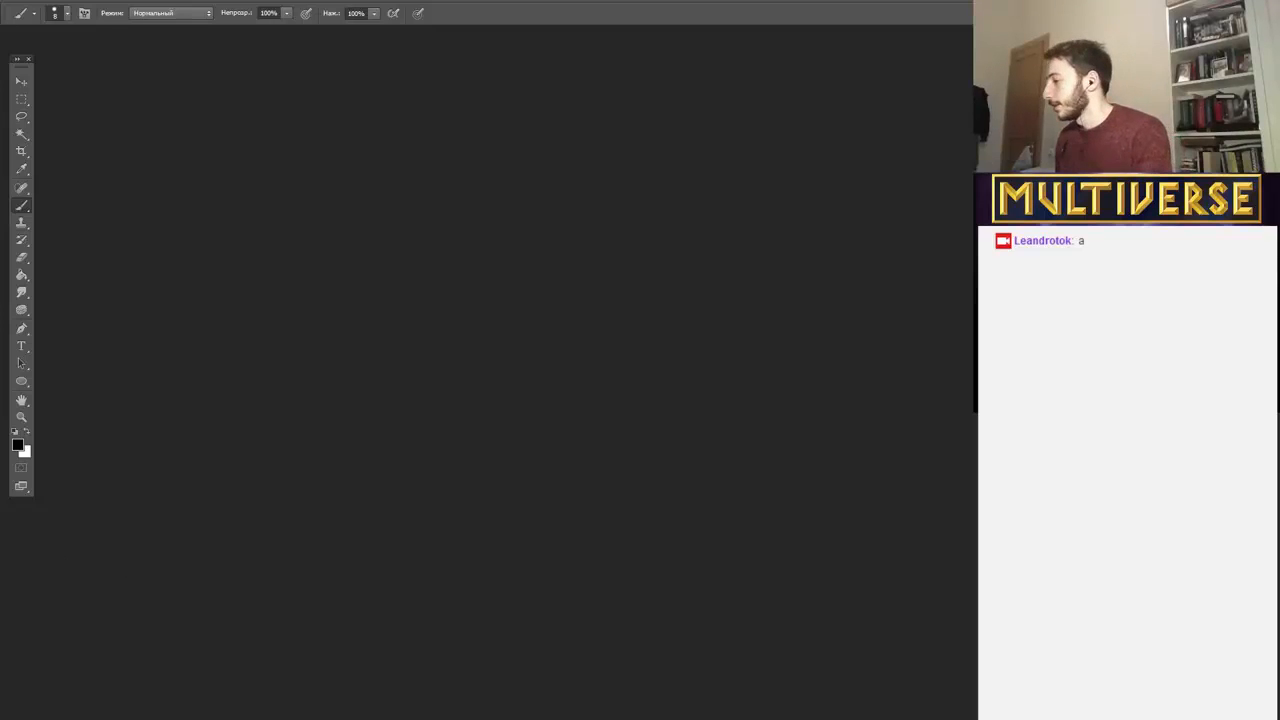
# Switch to the Twitch channel page, pause the playing advertisement, and return to Photoshop.
pyautogui.click(172, 718)
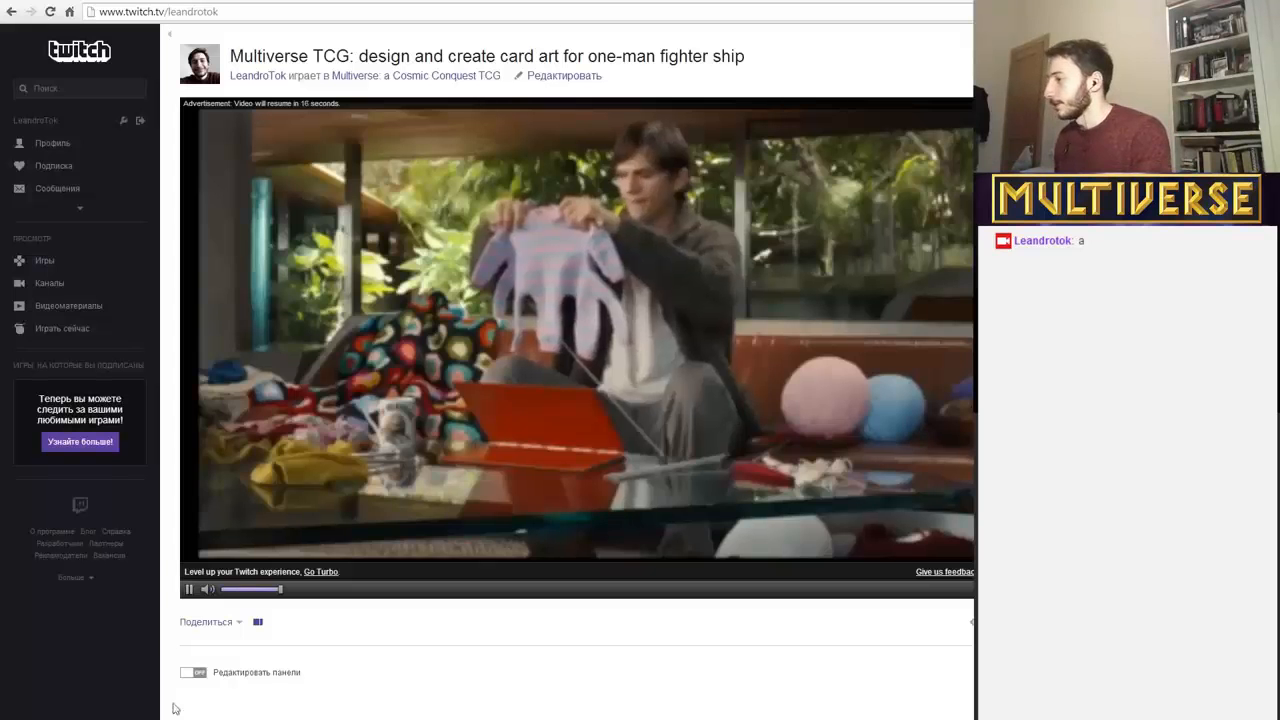
pyautogui.click(191, 594)
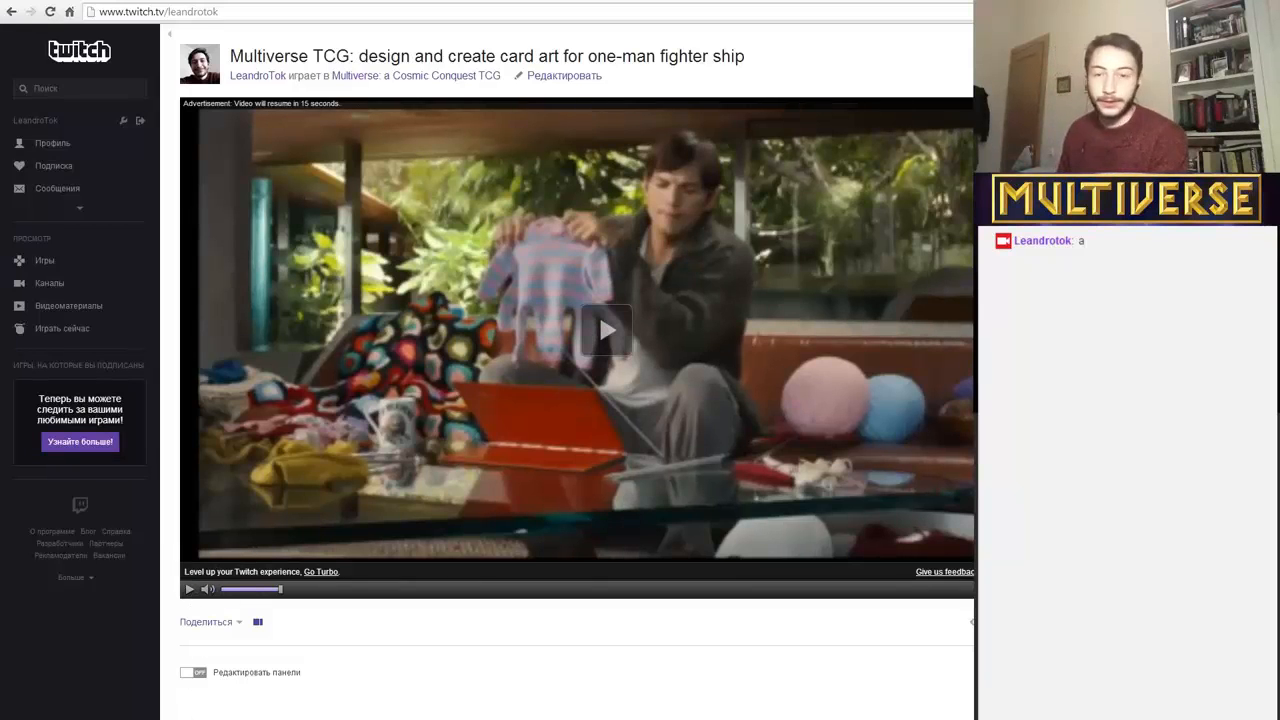
pyautogui.hotkey('alt', 'Tab')
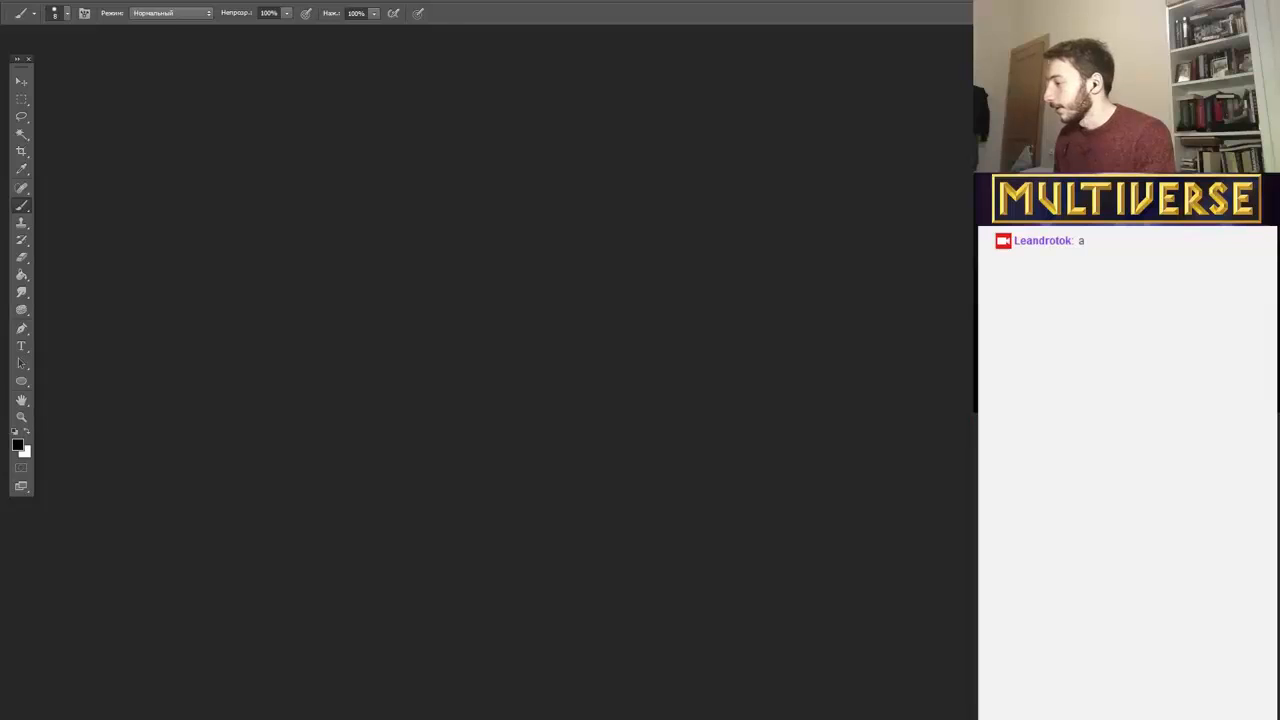
pyautogui.moveTo(185, 718)
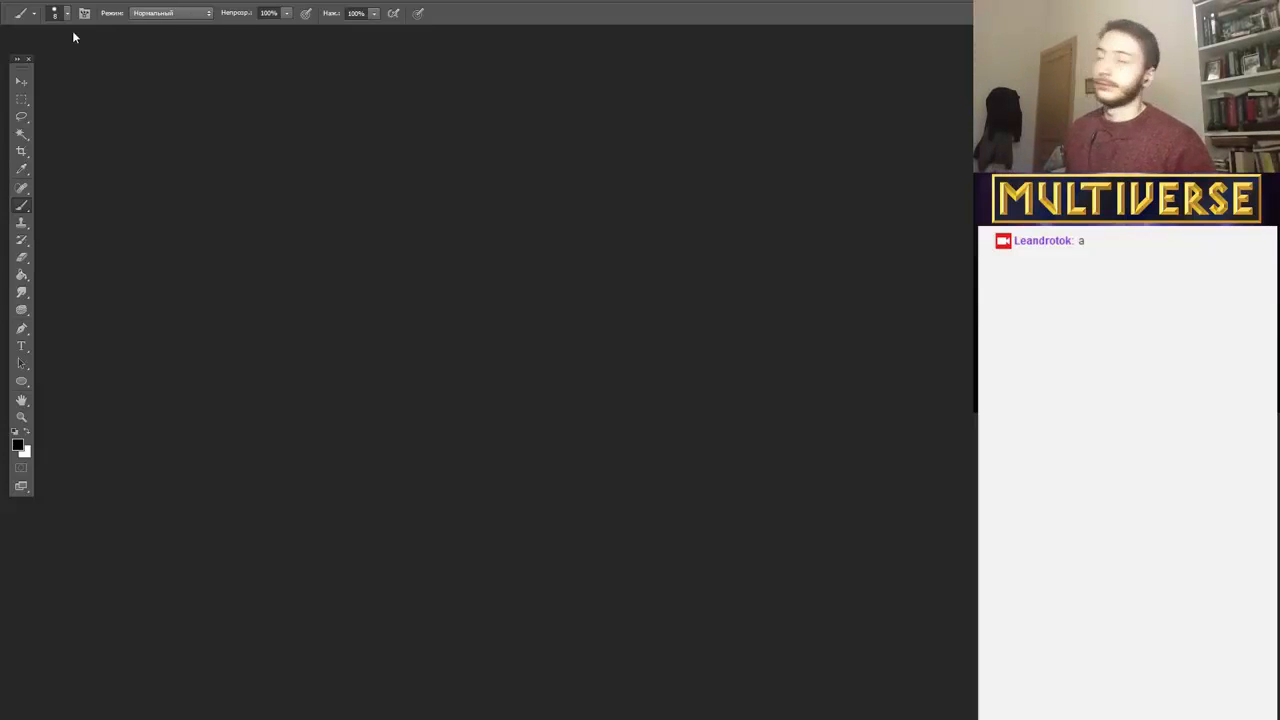
# Create a new 3000 by 3000 pixel document at 72 pixels/inch in 8-bit RGB with a white background.
pyautogui.click(38, 1)
pyautogui.click(55, 8)
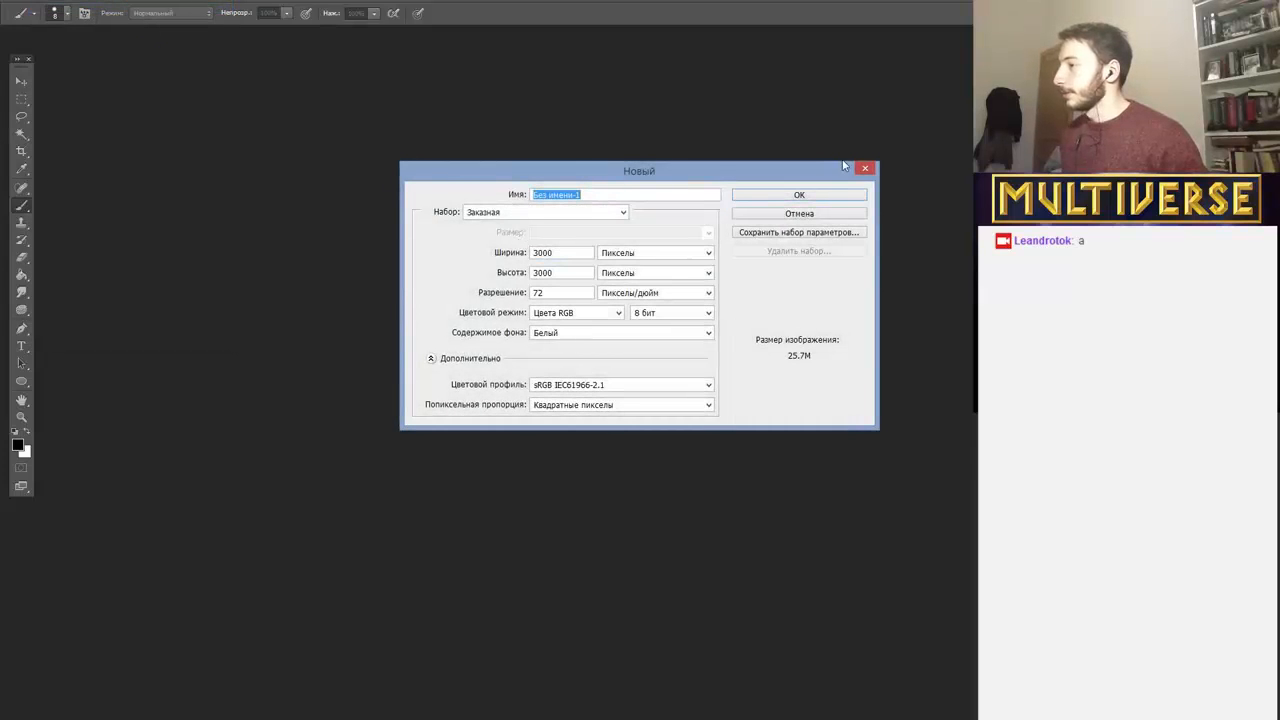
pyautogui.click(812, 196)
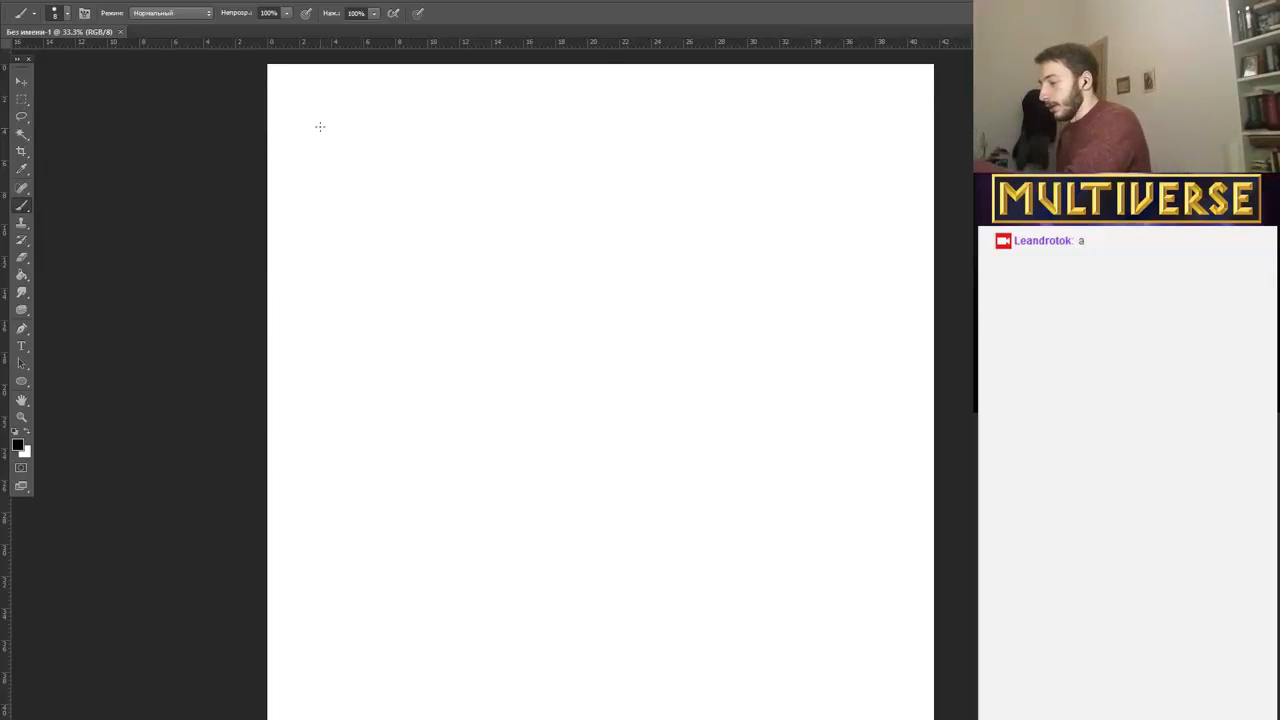
# Brush a tall rectangular card outline in the canvas's upper-left area, with a reinforced bottom edge.
pyautogui.moveTo(317, 104); pyautogui.dragTo(320, 376)
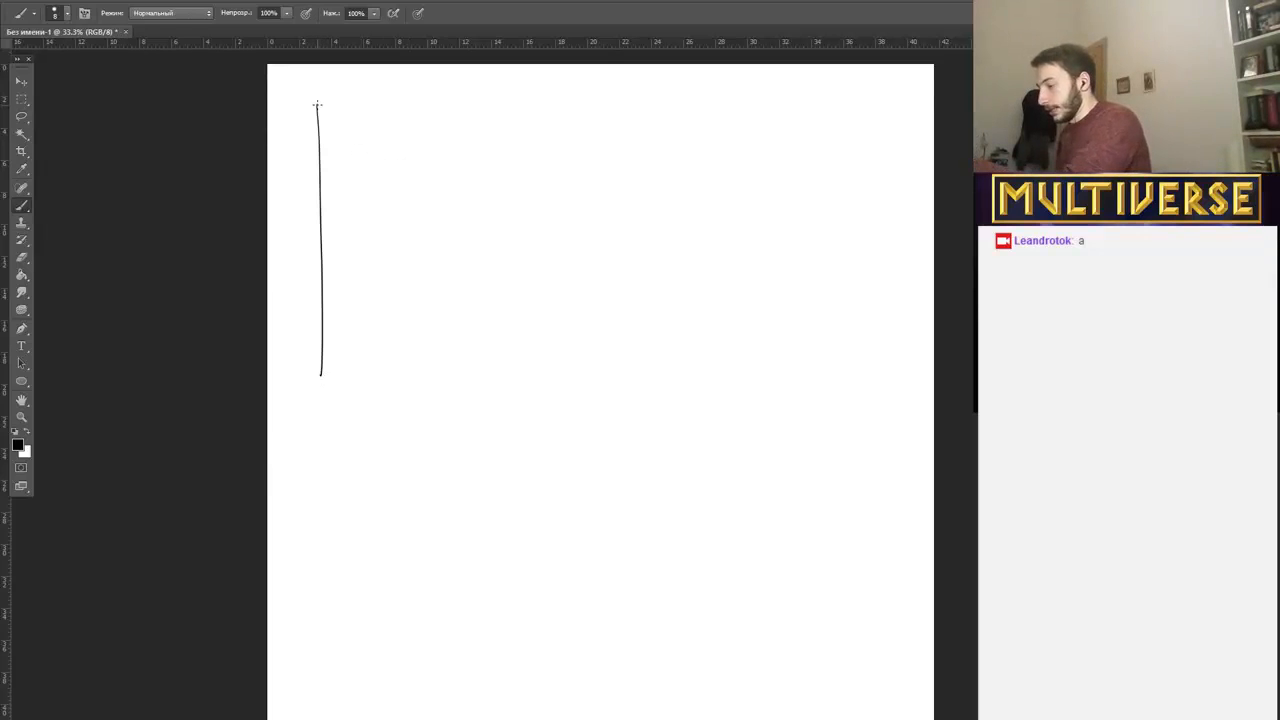
pyautogui.moveTo(317, 104)
pyautogui.mouseDown()
pyautogui.moveTo(519, 102)
pyautogui.moveTo(518, 381)
pyautogui.mouseUp()
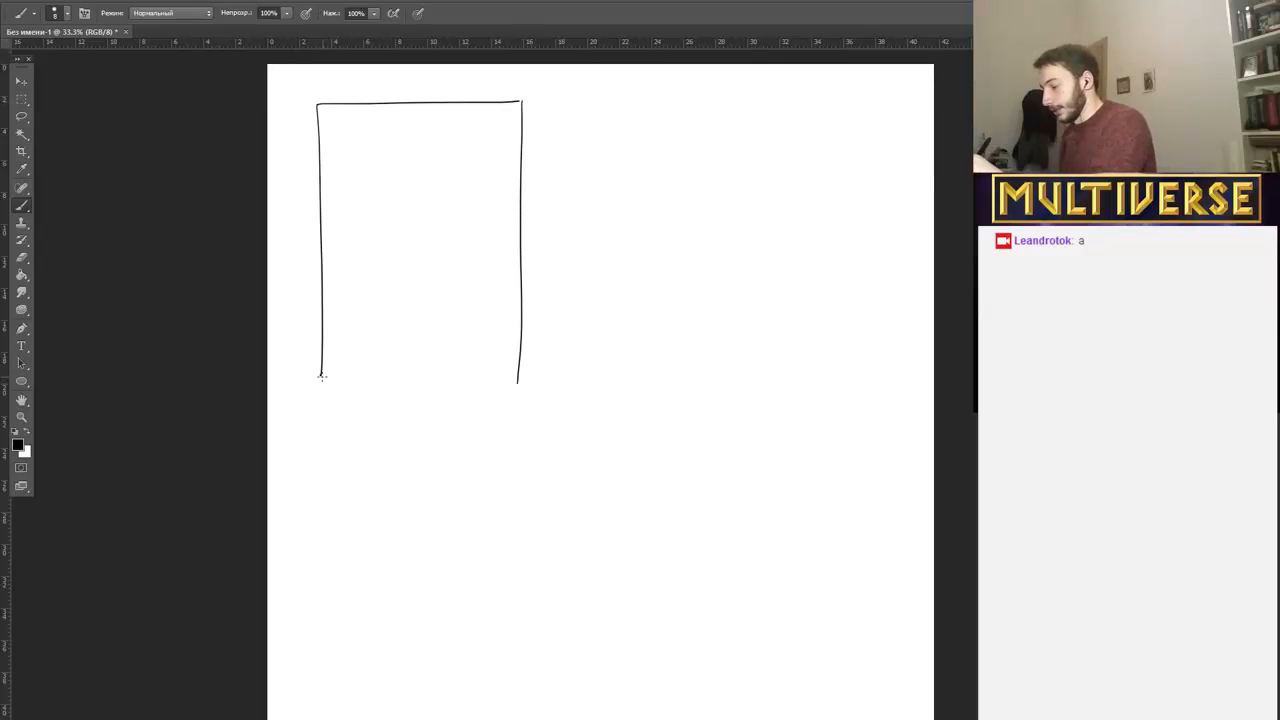
pyautogui.moveTo(320, 376); pyautogui.dragTo(544, 383)
pyautogui.moveTo(309, 376); pyautogui.dragTo(527, 378)
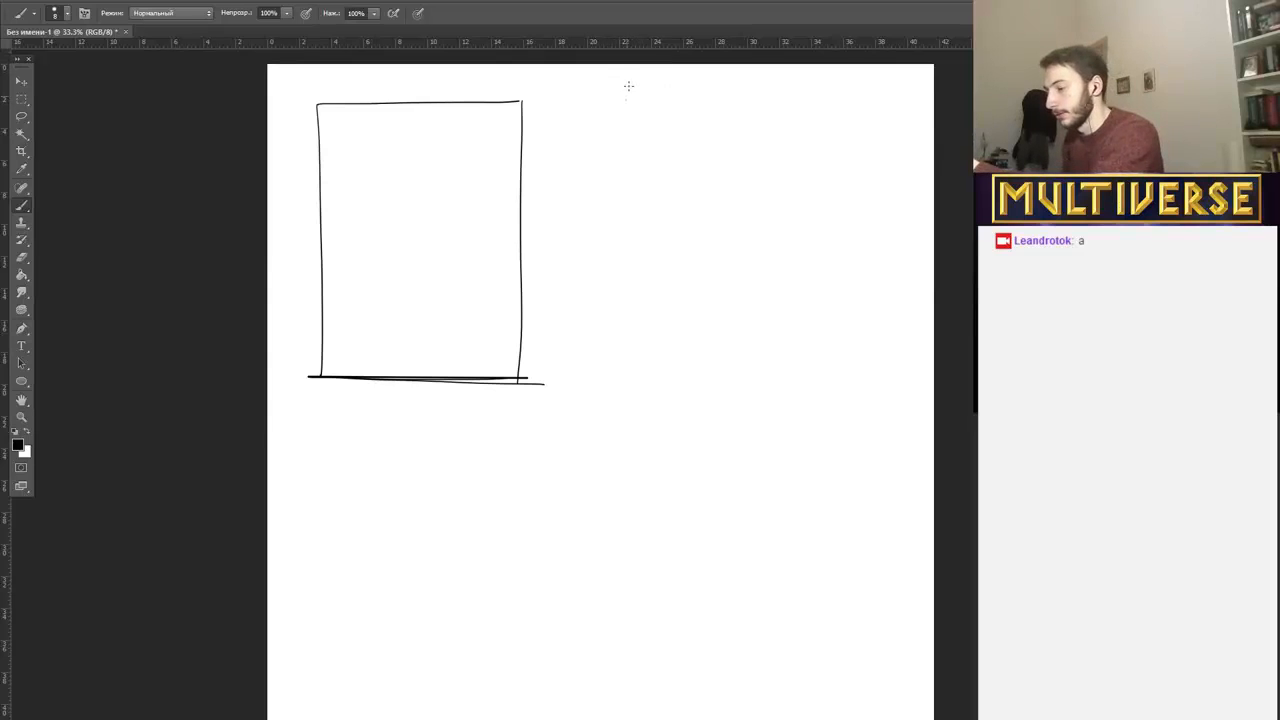
# Handwrite the first two dashed list entries, "NAME" and "COST", to the right of the card outline.
pyautogui.moveTo(626, 99)
pyautogui.mouseDown()
pyautogui.moveTo(637, 84)
pyautogui.moveTo(654, 99)
pyautogui.moveTo(683, 91)
pyautogui.moveTo(622, 91)
pyautogui.mouseUp()
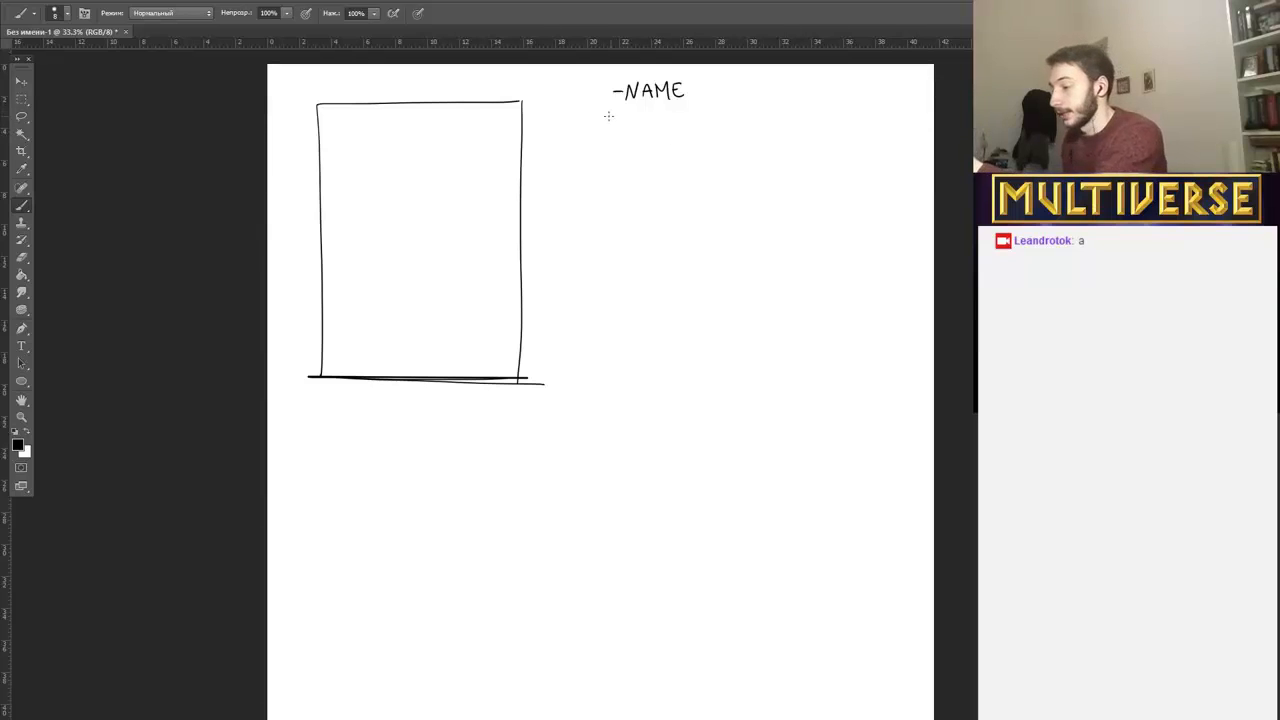
pyautogui.moveTo(607, 112); pyautogui.dragTo(633, 119)
pyautogui.moveTo(643, 108)
pyautogui.mouseDown()
pyautogui.moveTo(652, 119)
pyautogui.moveTo(678, 108)
pyautogui.moveTo(671, 120)
pyautogui.mouseUp()
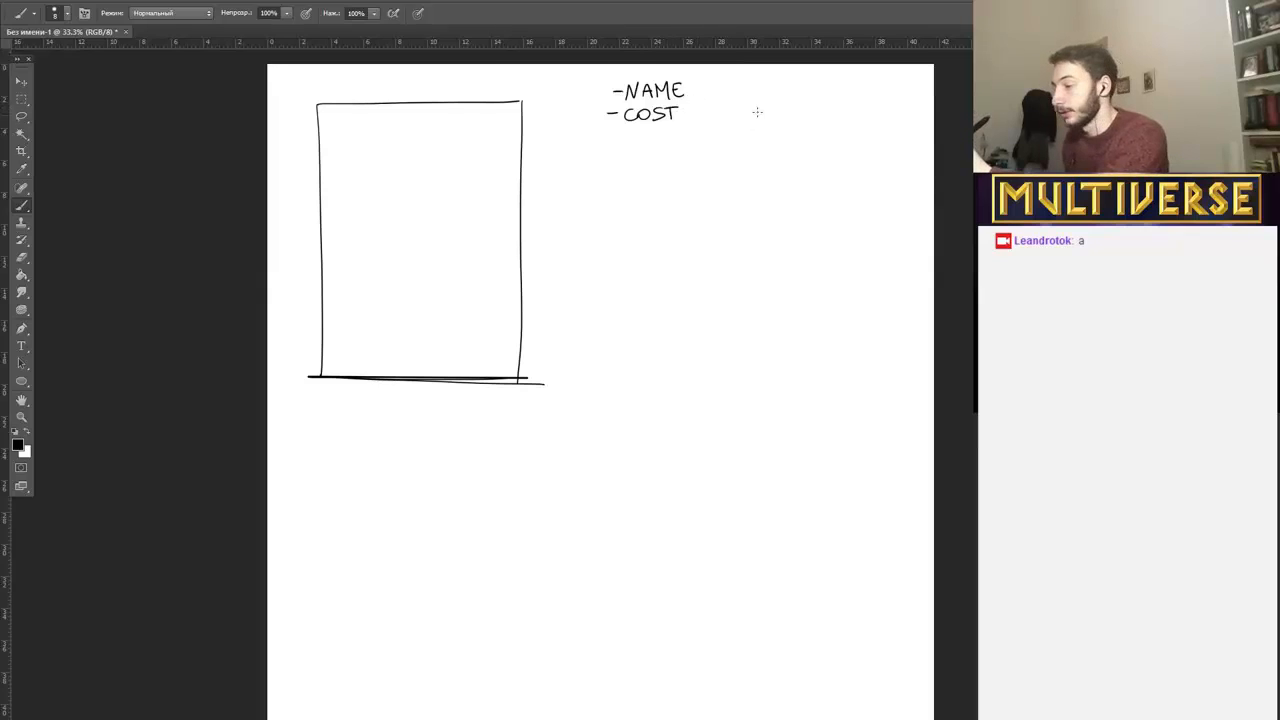
# Handwrite the dashed entries "TYPES + SUBTYPES" and "ART" beneath "COST" in the list.
pyautogui.moveTo(605, 132); pyautogui.dragTo(618, 132)
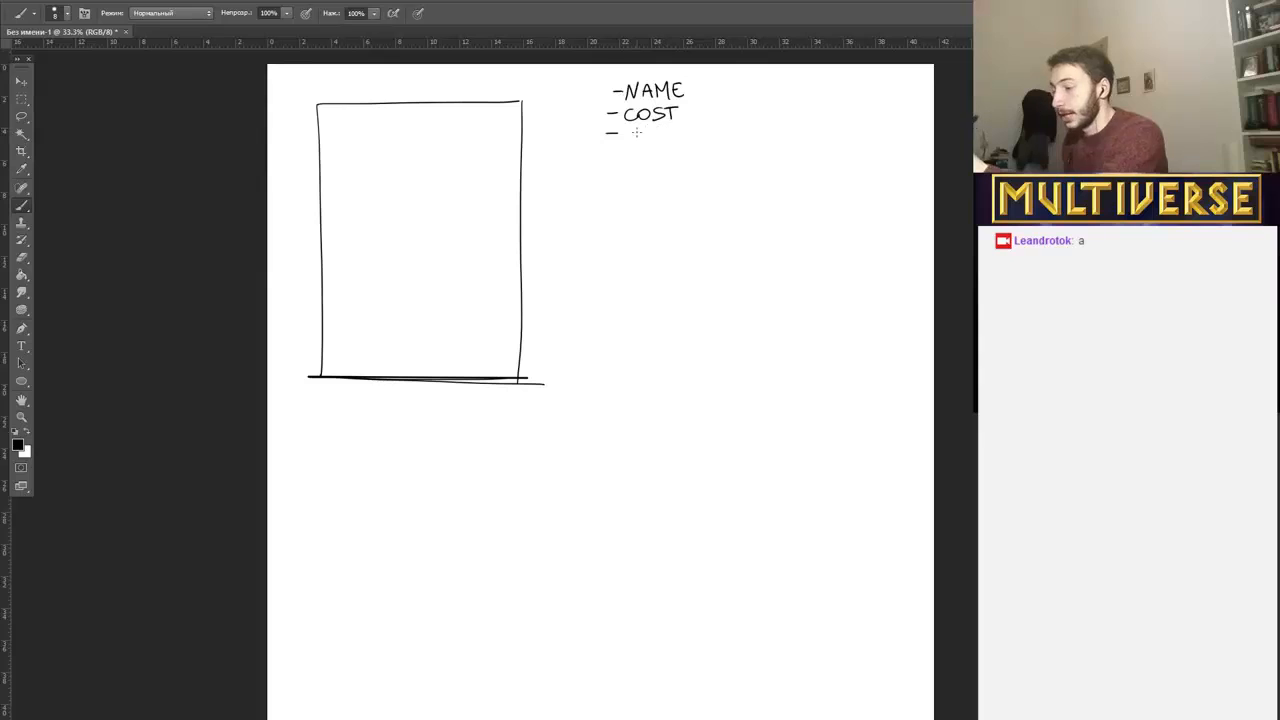
pyautogui.moveTo(629, 127)
pyautogui.mouseDown()
pyautogui.moveTo(628, 141)
pyautogui.moveTo(637, 126)
pyautogui.moveTo(648, 140)
pyautogui.mouseUp()
pyautogui.moveTo(649, 127); pyautogui.dragTo(668, 131)
pyautogui.moveTo(684, 127)
pyautogui.mouseDown()
pyautogui.moveTo(675, 137)
pyautogui.moveTo(703, 131)
pyautogui.mouseUp()
pyautogui.moveTo(697, 125); pyautogui.dragTo(697, 137)
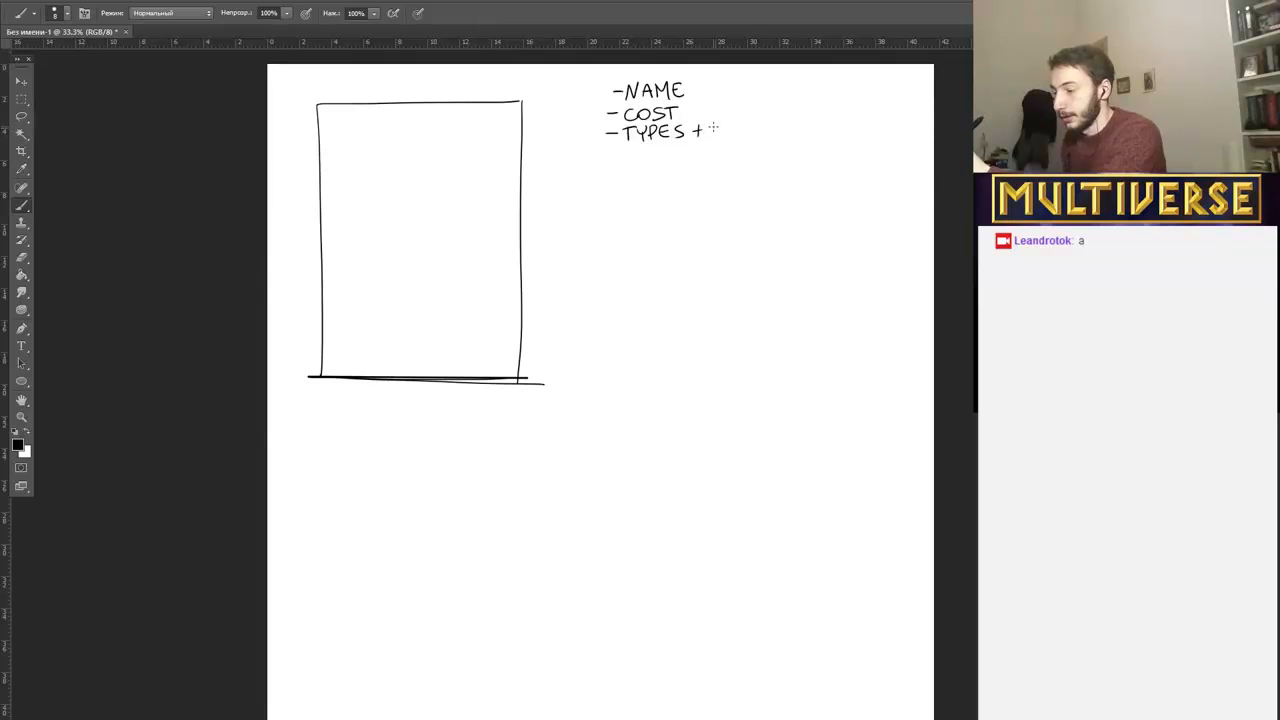
pyautogui.moveTo(721, 124); pyautogui.dragTo(712, 137)
pyautogui.moveTo(724, 125); pyautogui.dragTo(738, 136)
pyautogui.moveTo(752, 126)
pyautogui.mouseDown()
pyautogui.moveTo(752, 138)
pyautogui.moveTo(758, 124)
pyautogui.mouseUp()
pyautogui.moveTo(758, 123); pyautogui.dragTo(763, 128)
pyautogui.moveTo(766, 122)
pyautogui.mouseDown()
pyautogui.moveTo(760, 134)
pyautogui.moveTo(783, 138)
pyautogui.mouseUp()
pyautogui.moveTo(783, 124); pyautogui.dragTo(791, 131)
pyautogui.moveTo(797, 124); pyautogui.dragTo(805, 127)
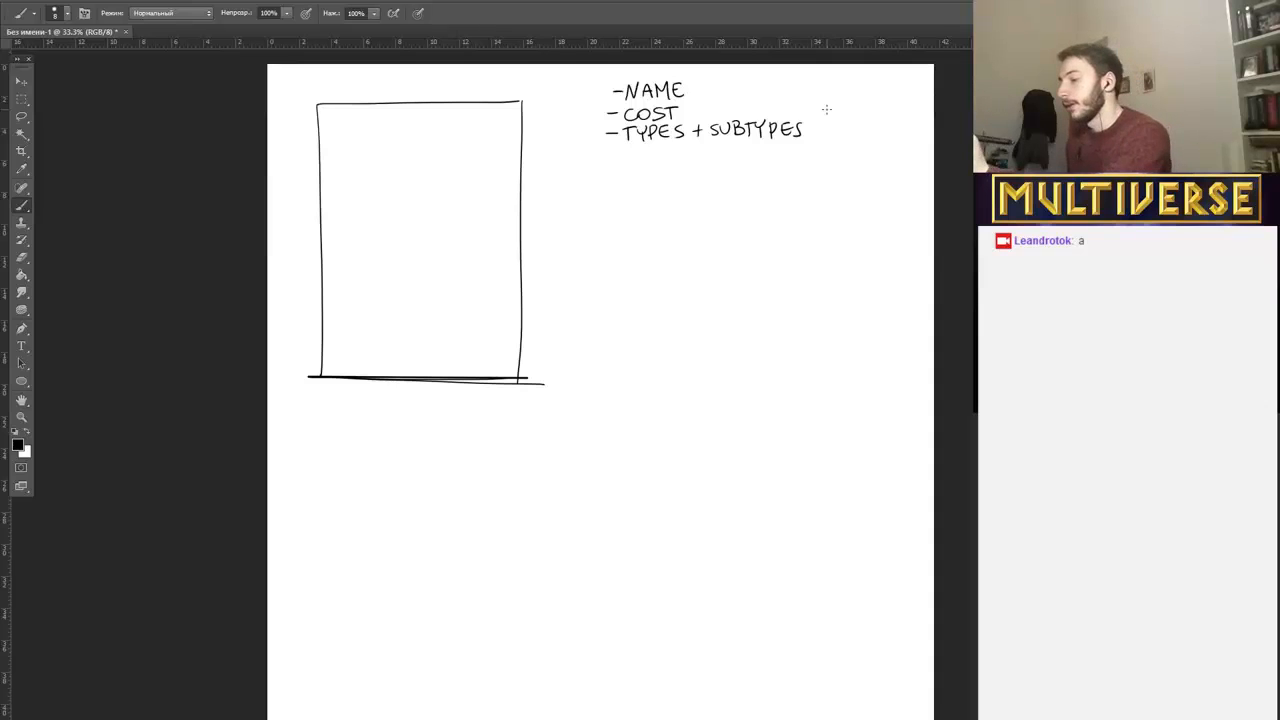
pyautogui.moveTo(606, 151)
pyautogui.mouseDown()
pyautogui.moveTo(656, 161)
pyautogui.moveTo(670, 147)
pyautogui.mouseUp()
pyautogui.moveTo(664, 147); pyautogui.dragTo(664, 162)
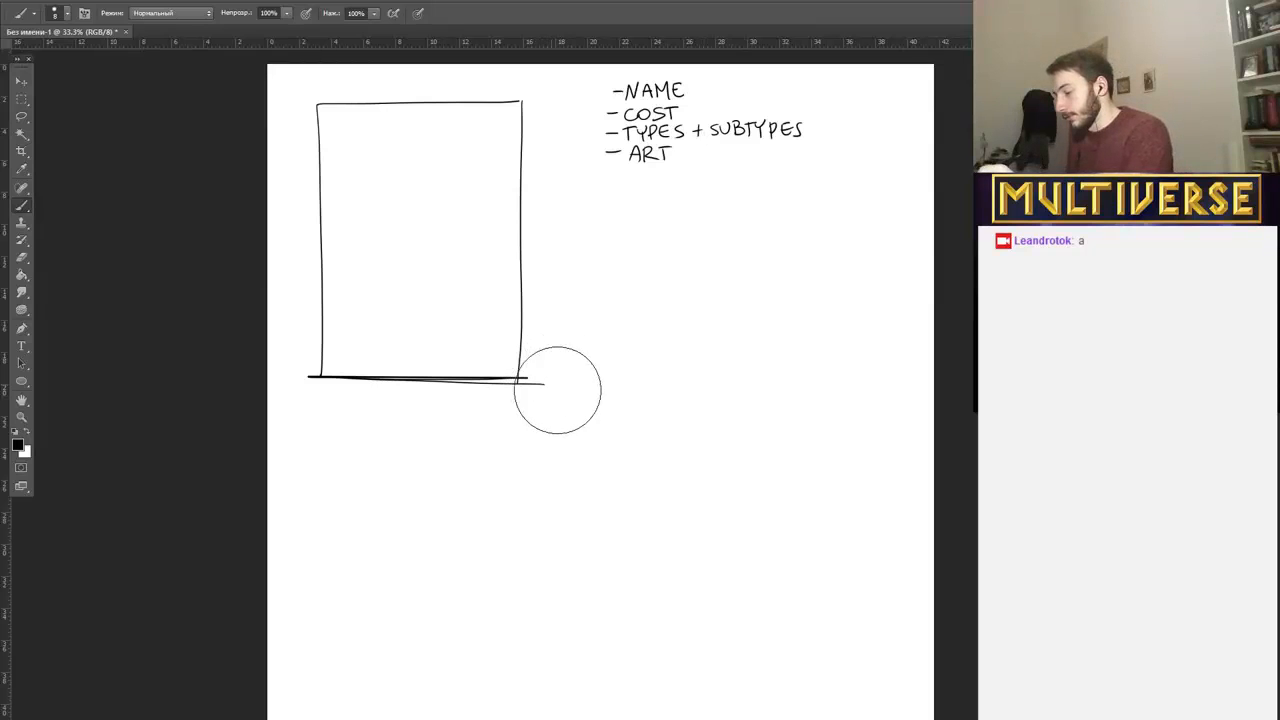
# Set the Eraser to a 60-pixel tip with maximum hardness.
pyautogui.click(21, 258)
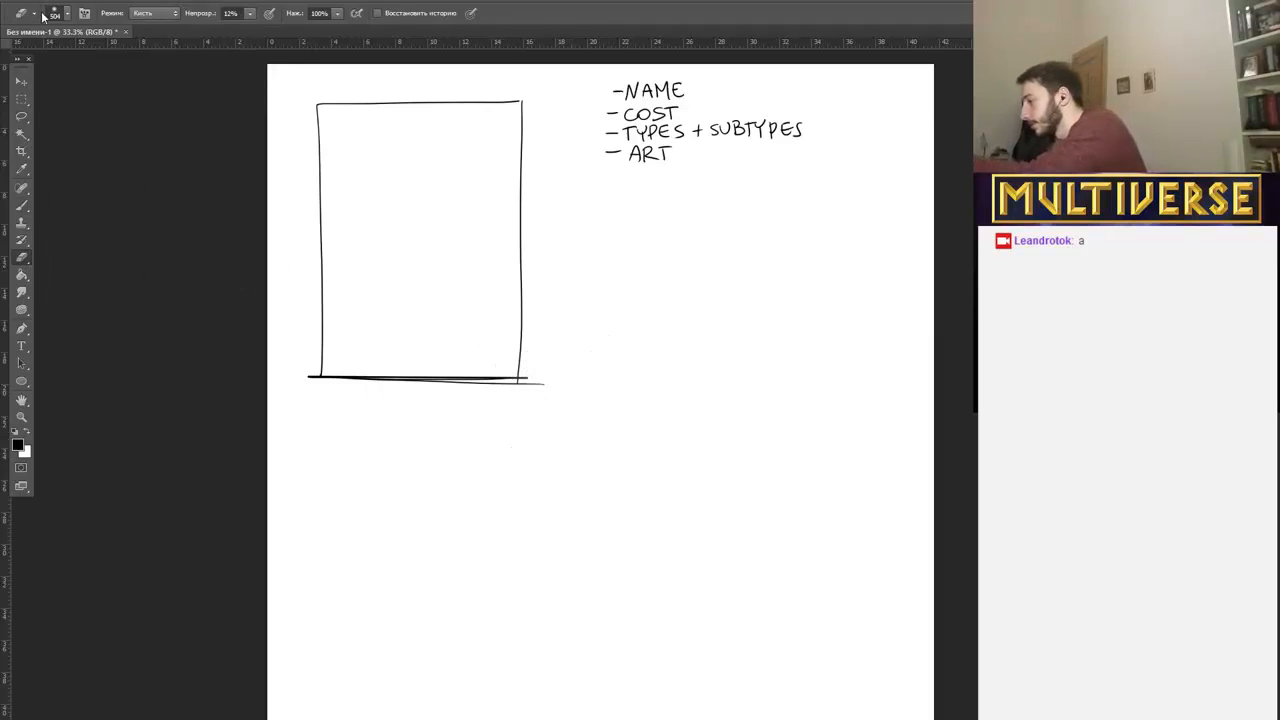
pyautogui.click(66, 14)
pyautogui.moveTo(107, 52); pyautogui.dragTo(82, 49)
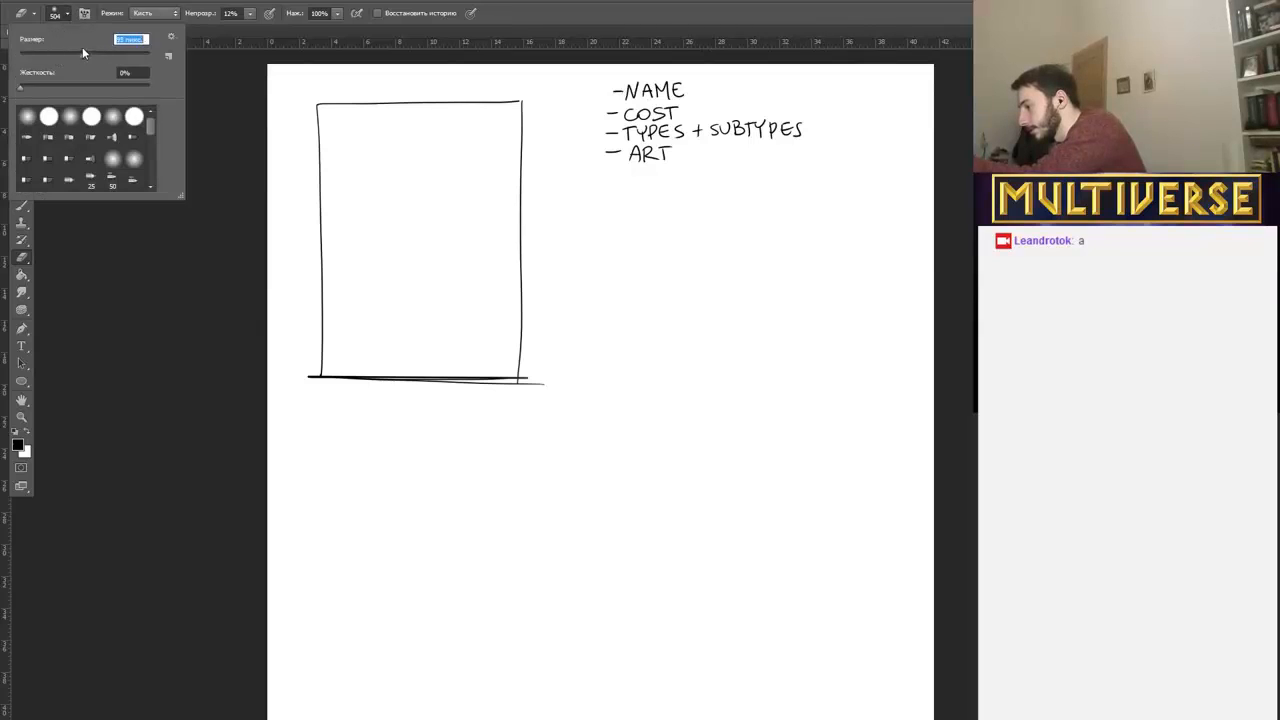
pyautogui.moveTo(21, 89); pyautogui.dragTo(158, 86)
pyautogui.click(214, 221)
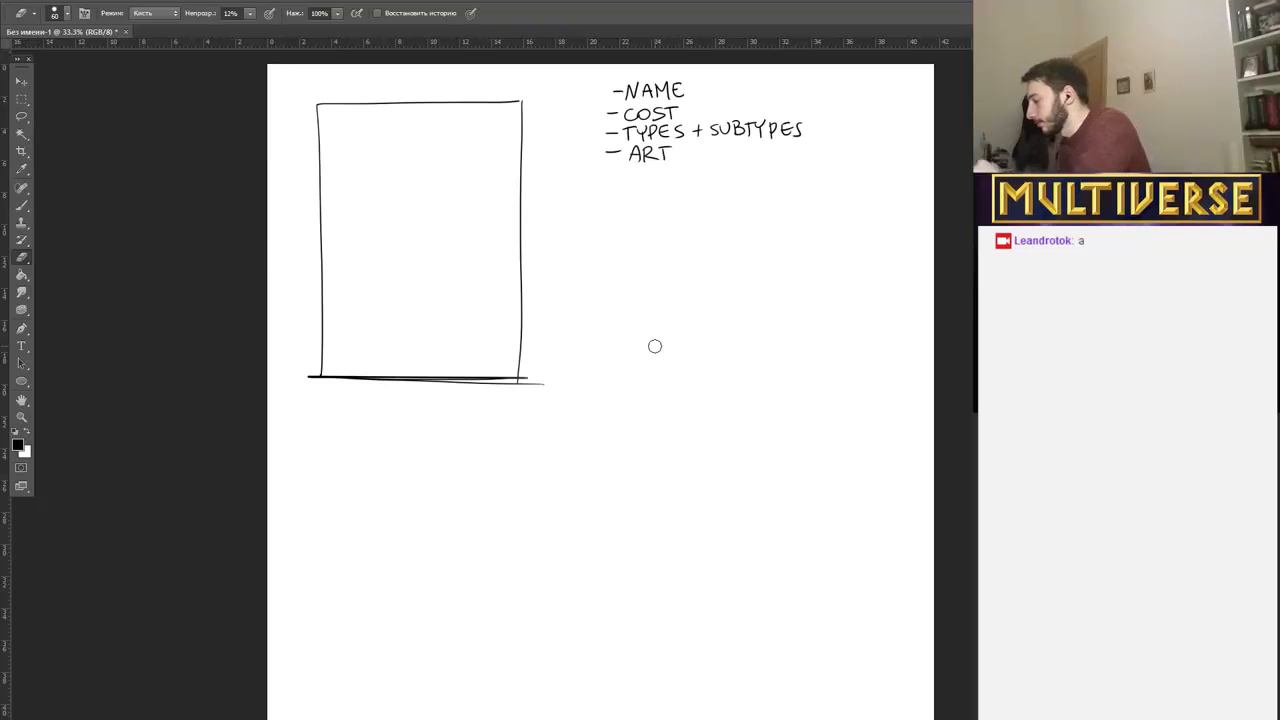
# Raise the Eraser's opacity to 100% and erase the line ends overshooting the card outline's lower-right corner.
pyautogui.click(250, 14)
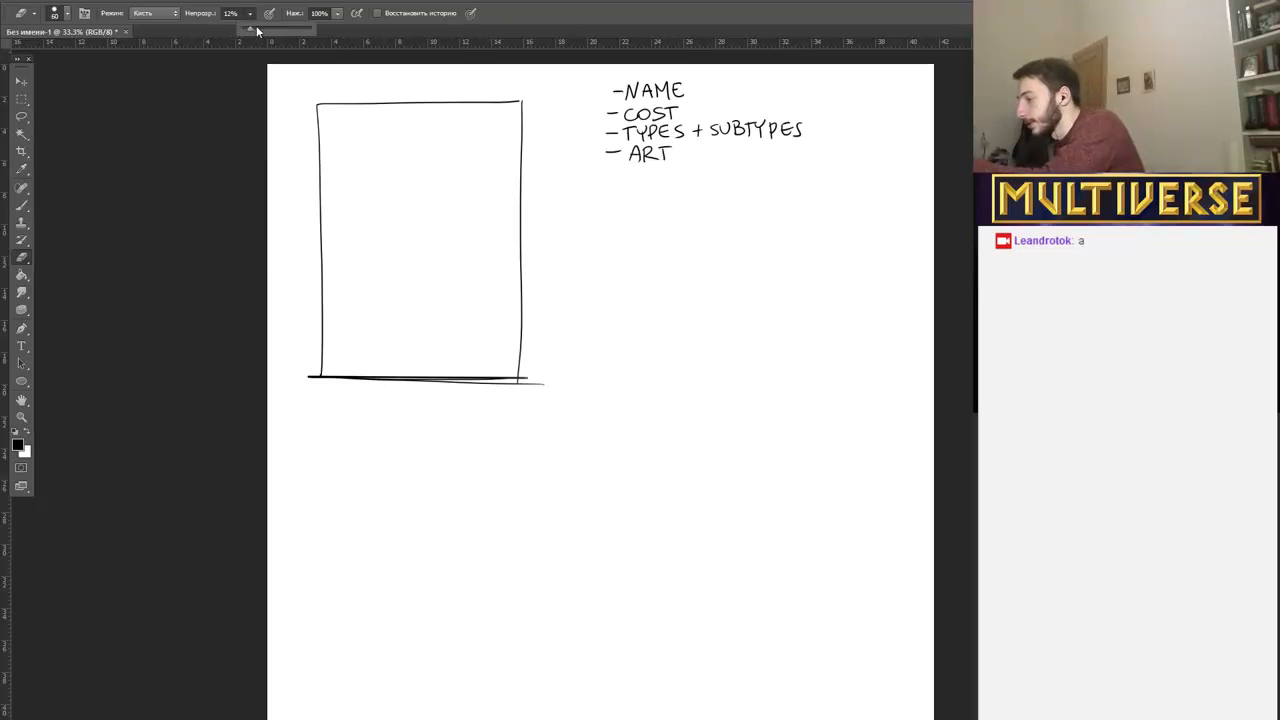
pyautogui.moveTo(252, 27); pyautogui.dragTo(341, 24)
pyautogui.click(504, 202)
pyautogui.moveTo(544, 402)
pyautogui.mouseDown()
pyautogui.moveTo(547, 366)
pyautogui.moveTo(523, 380)
pyautogui.mouseUp()
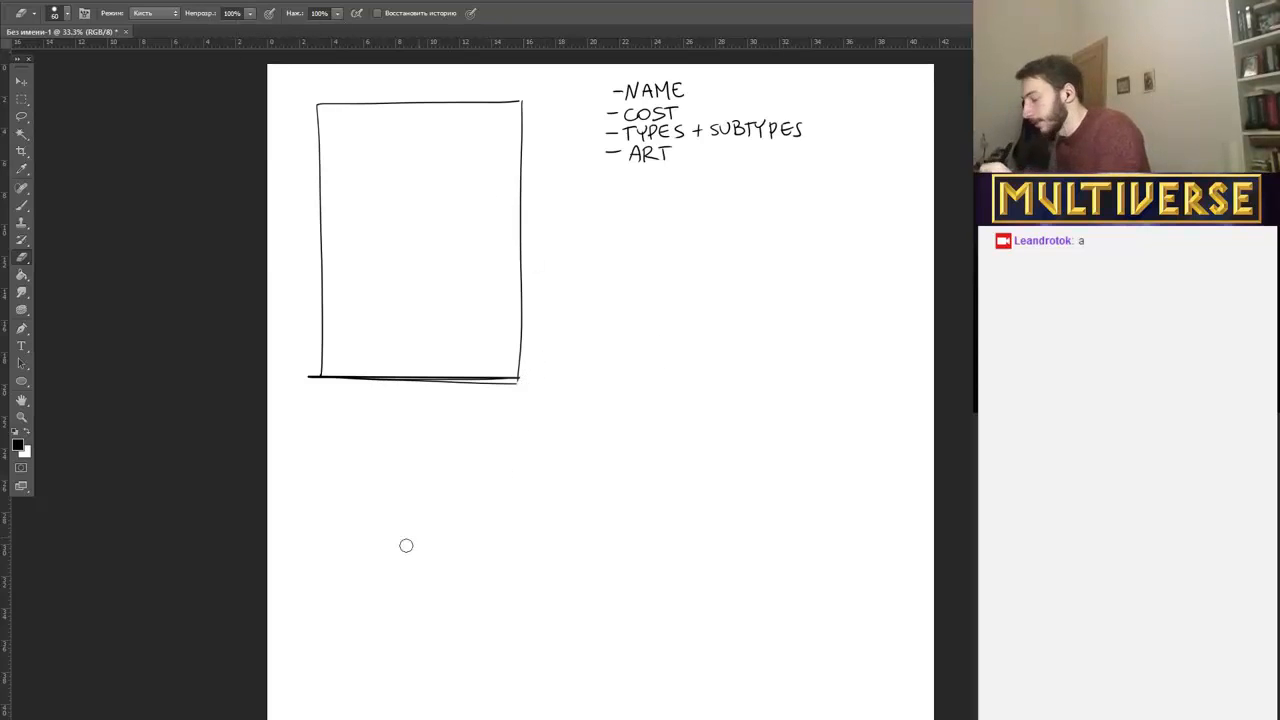
# With the Brush, extend "ART" to "ARTWORK" and handwrite the dashed entry "RULES" below it.
pyautogui.click(22, 205)
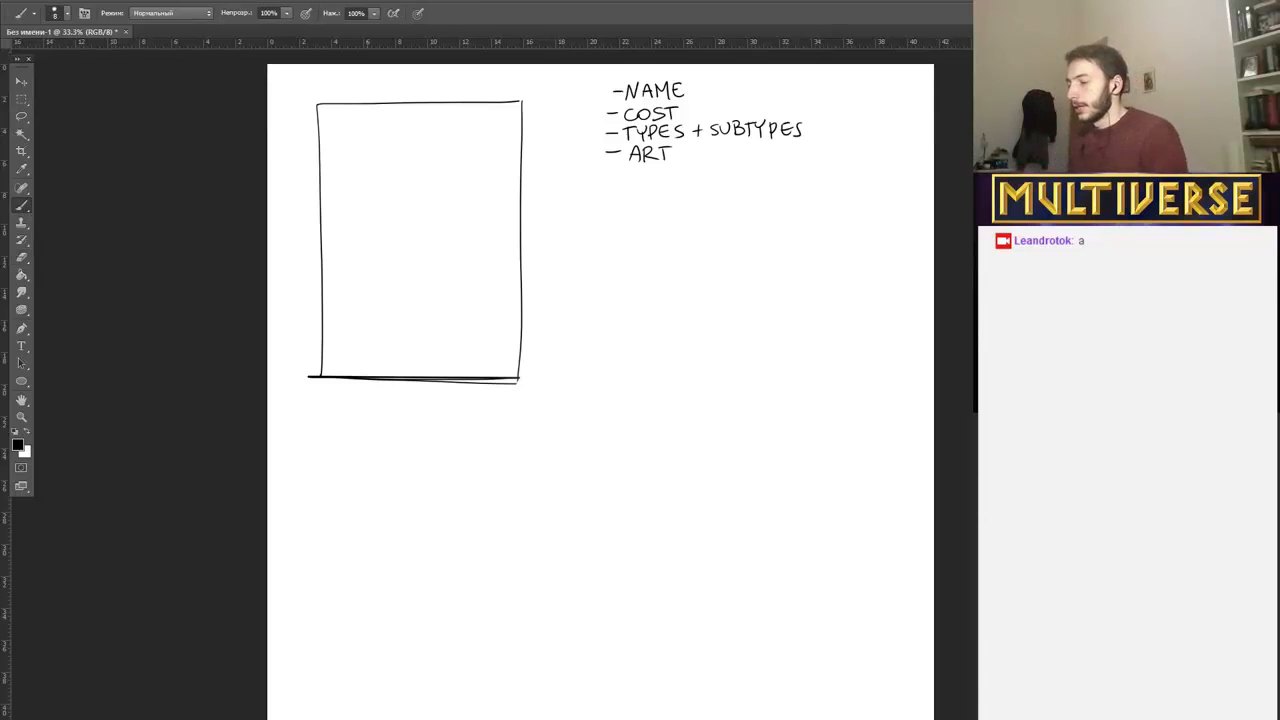
pyautogui.moveTo(675, 149); pyautogui.dragTo(737, 158)
pyautogui.moveTo(607, 171); pyautogui.dragTo(621, 166)
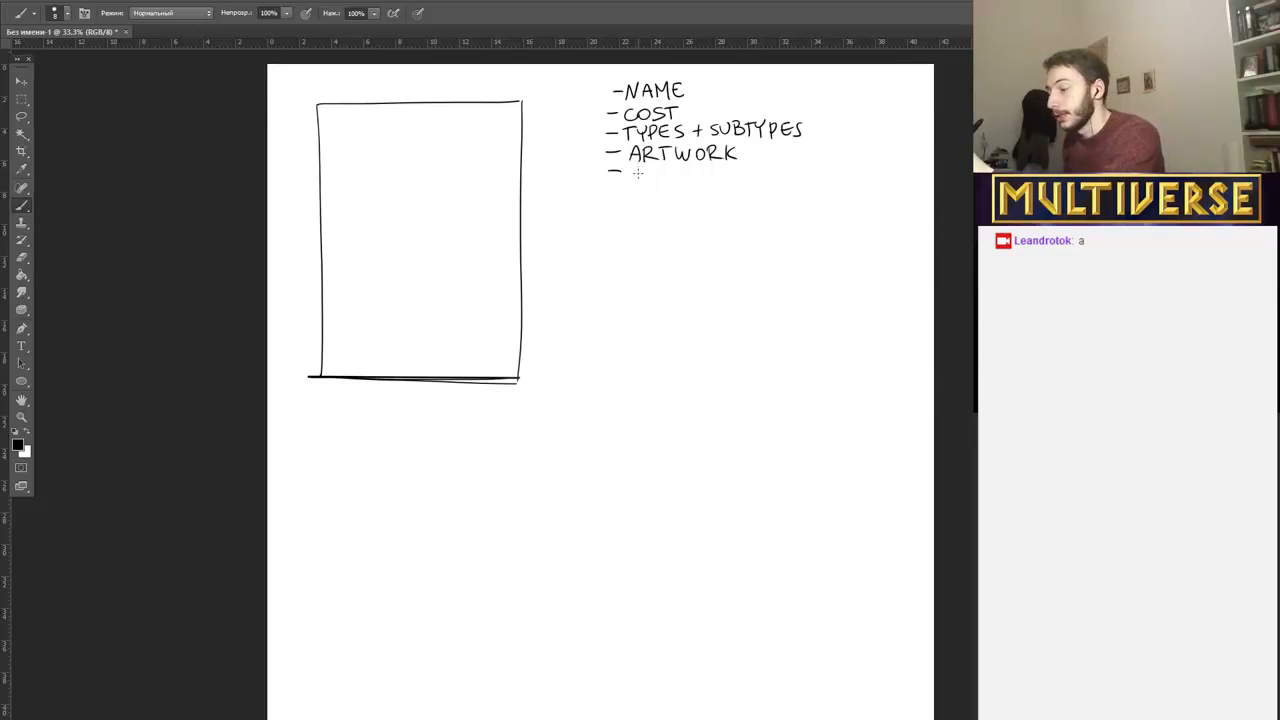
pyautogui.moveTo(636, 165)
pyautogui.mouseDown()
pyautogui.moveTo(635, 177)
pyautogui.moveTo(657, 166)
pyautogui.moveTo(672, 176)
pyautogui.mouseUp()
pyautogui.moveTo(674, 164); pyautogui.dragTo(681, 170)
pyautogui.moveTo(693, 164); pyautogui.dragTo(685, 176)
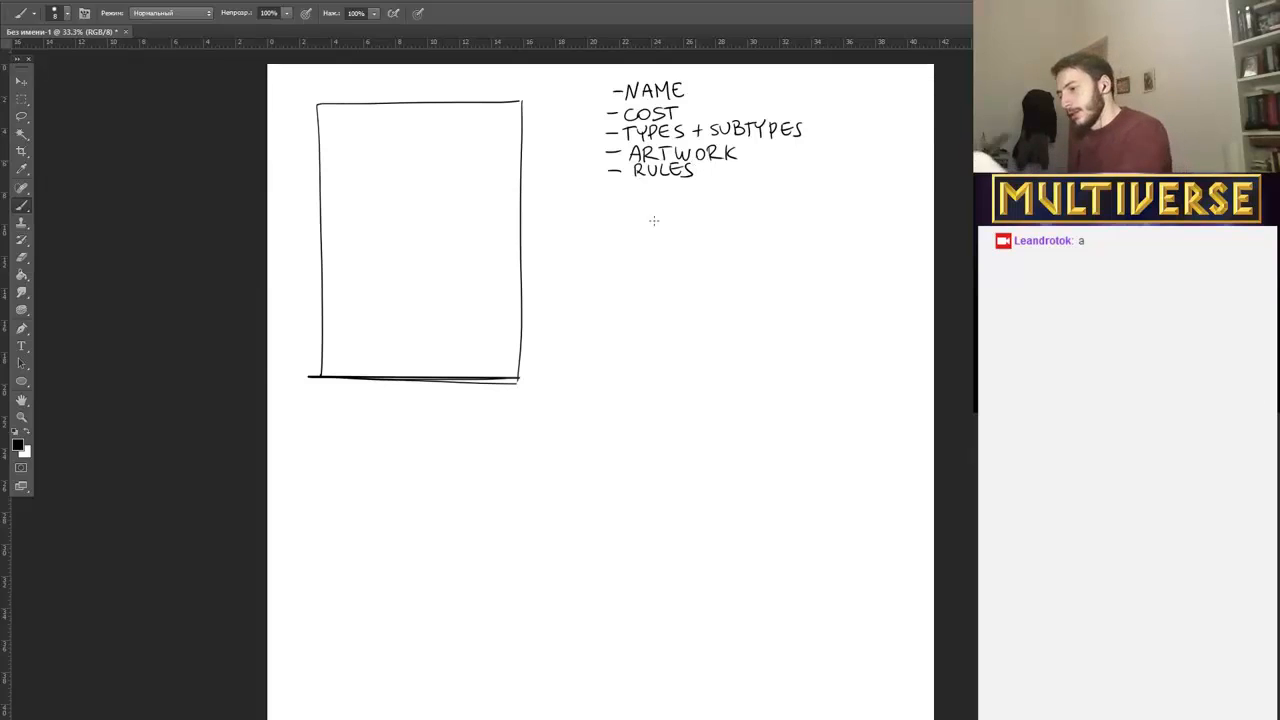
# Handwrite the dashed entry "STATS (HEALTH+POWER+SPEED)" beneath "RULES".
pyautogui.moveTo(643, 183)
pyautogui.mouseDown()
pyautogui.moveTo(634, 196)
pyautogui.moveTo(683, 196)
pyautogui.mouseUp()
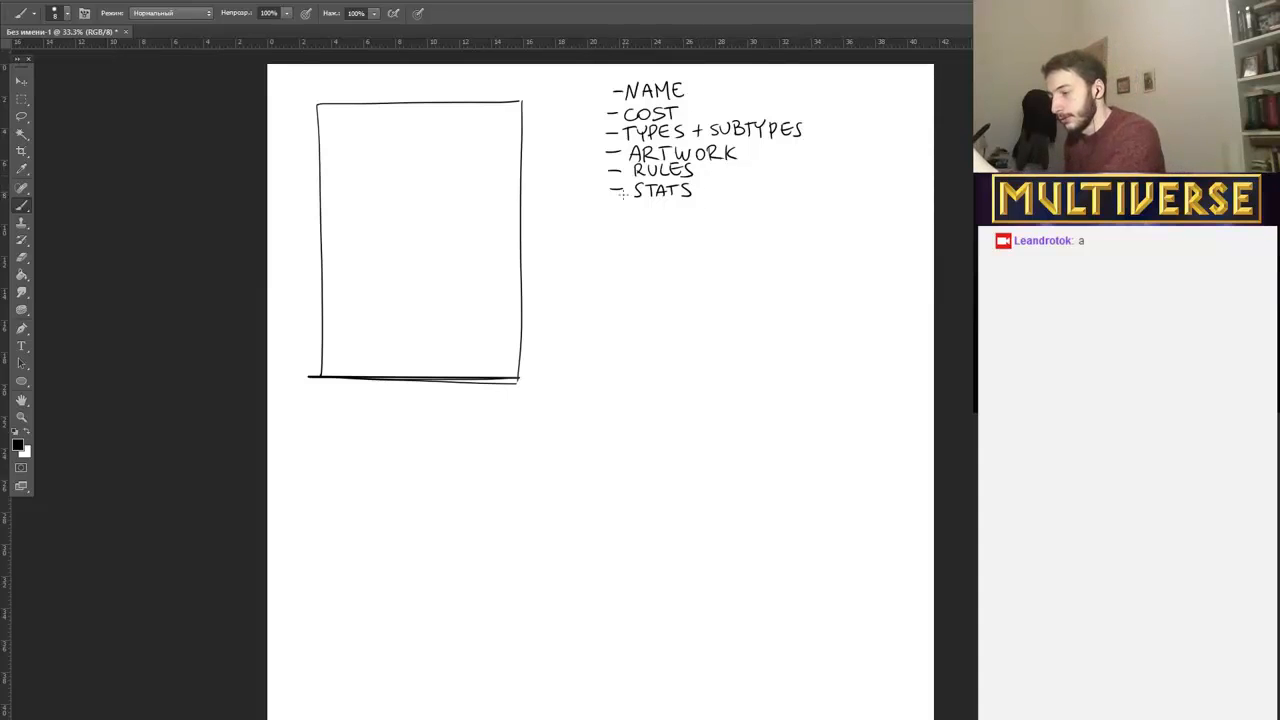
pyautogui.moveTo(710, 181)
pyautogui.mouseDown()
pyautogui.moveTo(708, 198)
pyautogui.moveTo(725, 195)
pyautogui.mouseUp()
pyautogui.moveTo(718, 190); pyautogui.dragTo(725, 190)
pyautogui.moveTo(729, 185); pyautogui.dragTo(735, 185)
pyautogui.moveTo(729, 190); pyautogui.dragTo(735, 189)
pyautogui.moveTo(729, 195); pyautogui.dragTo(763, 196)
pyautogui.moveTo(769, 184); pyautogui.dragTo(769, 196)
pyautogui.moveTo(763, 190); pyautogui.dragTo(769, 190)
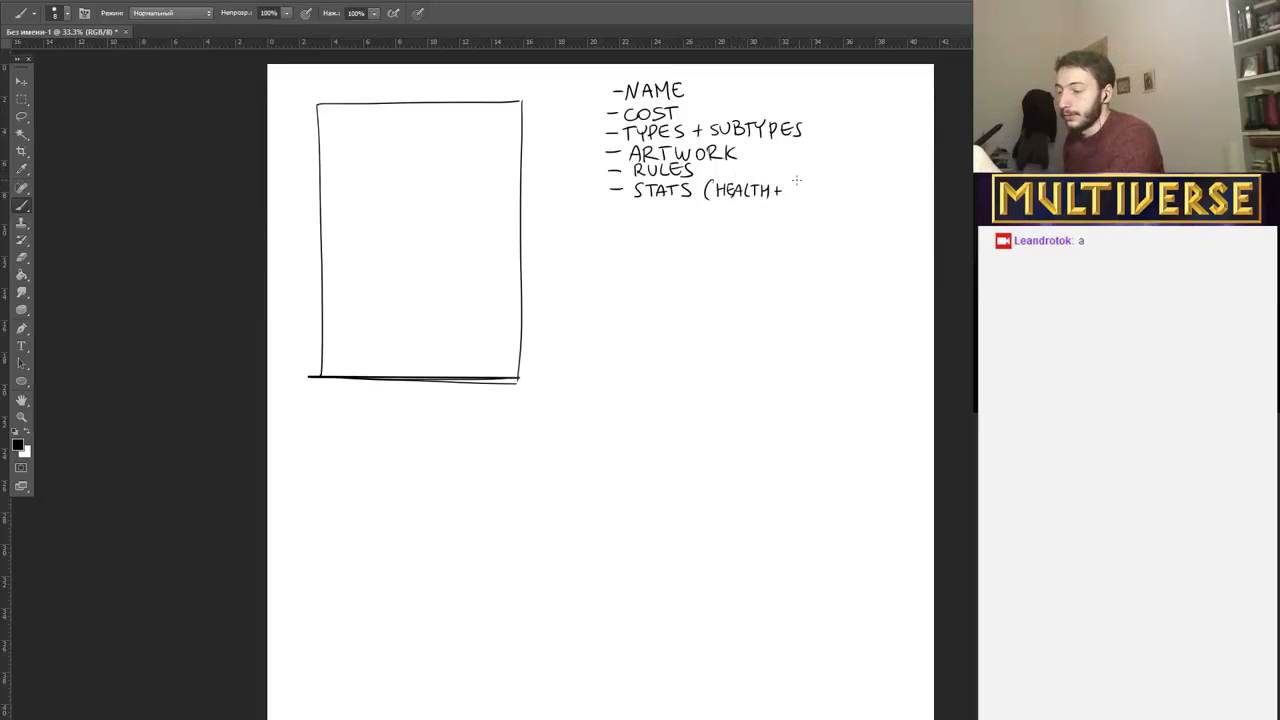
pyautogui.moveTo(787, 184)
pyautogui.mouseDown()
pyautogui.moveTo(787, 197)
pyautogui.moveTo(857, 189)
pyautogui.mouseUp()
pyautogui.moveTo(852, 184); pyautogui.dragTo(901, 195)
pyautogui.moveTo(904, 184); pyautogui.dragTo(917, 202)
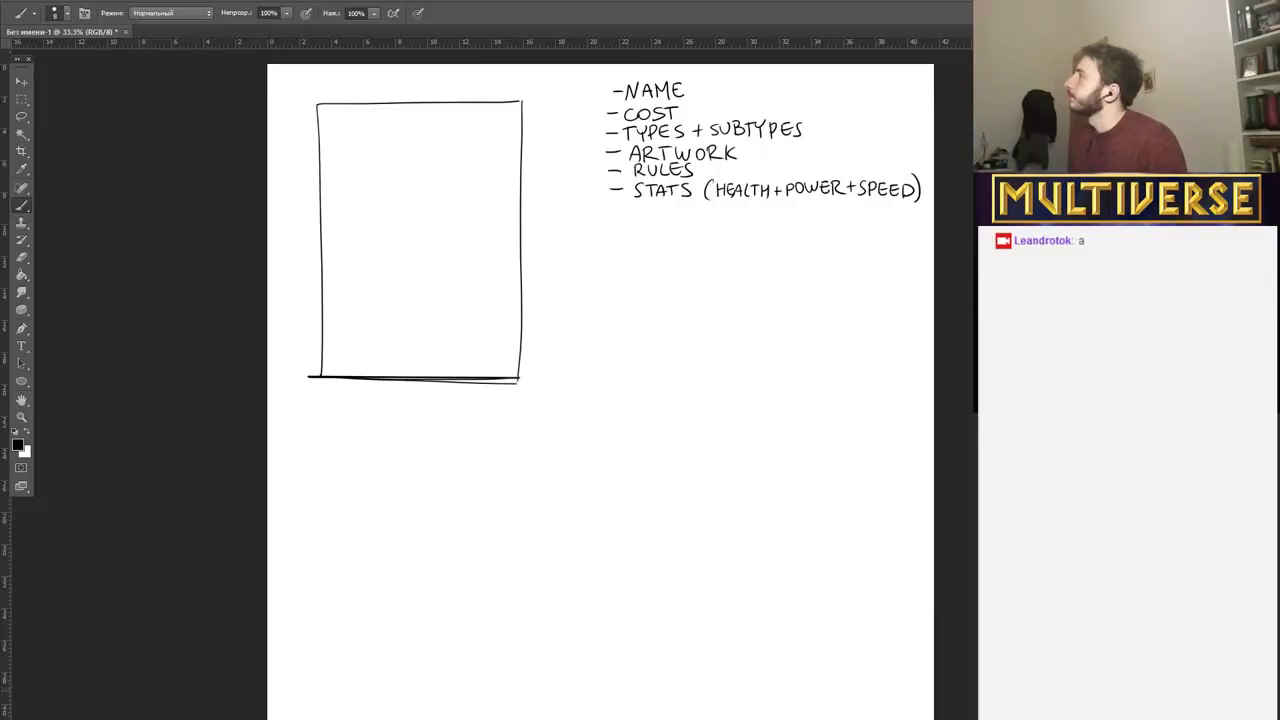
# Handwrite the dashed entry "ILLUSTRATOR" beneath the stats line.
pyautogui.moveTo(611, 211); pyautogui.dragTo(620, 211)
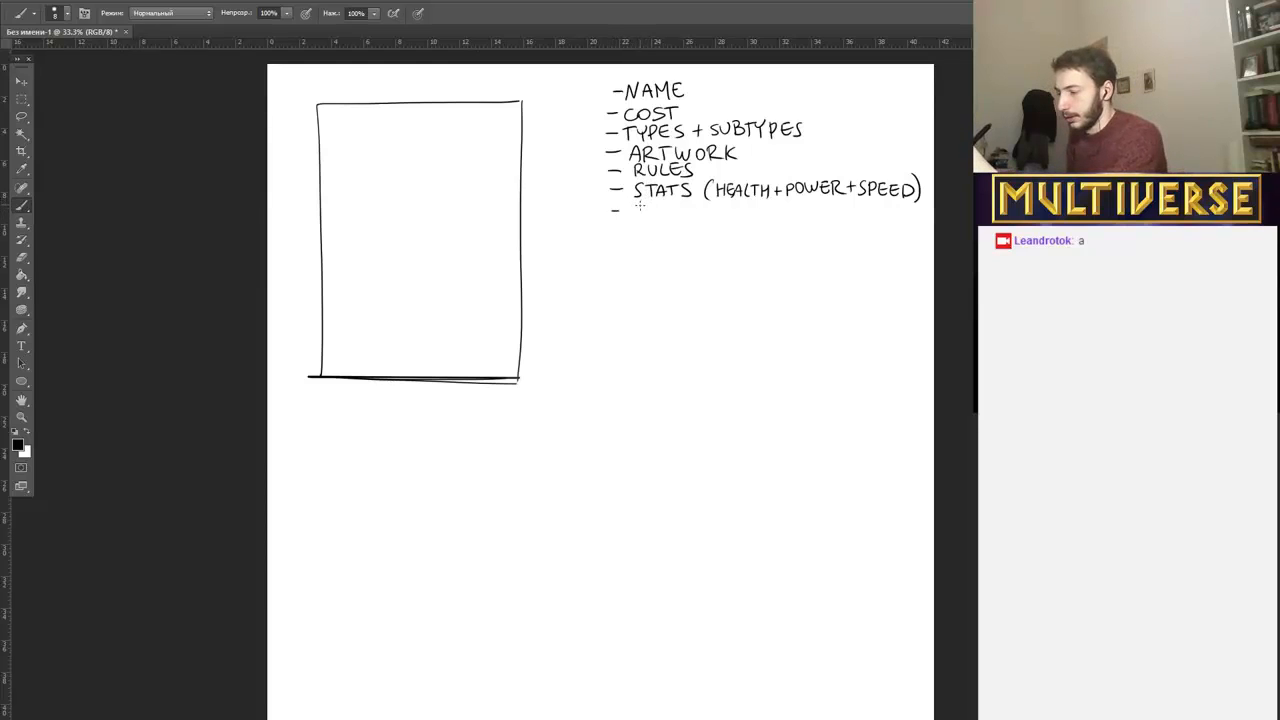
pyautogui.moveTo(629, 202)
pyautogui.mouseDown()
pyautogui.moveTo(629, 214)
pyautogui.moveTo(707, 211)
pyautogui.mouseUp()
pyautogui.moveTo(709, 203)
pyautogui.mouseDown()
pyautogui.moveTo(720, 203)
pyautogui.moveTo(714, 216)
pyautogui.mouseUp()
pyautogui.moveTo(727, 204); pyautogui.dragTo(739, 215)
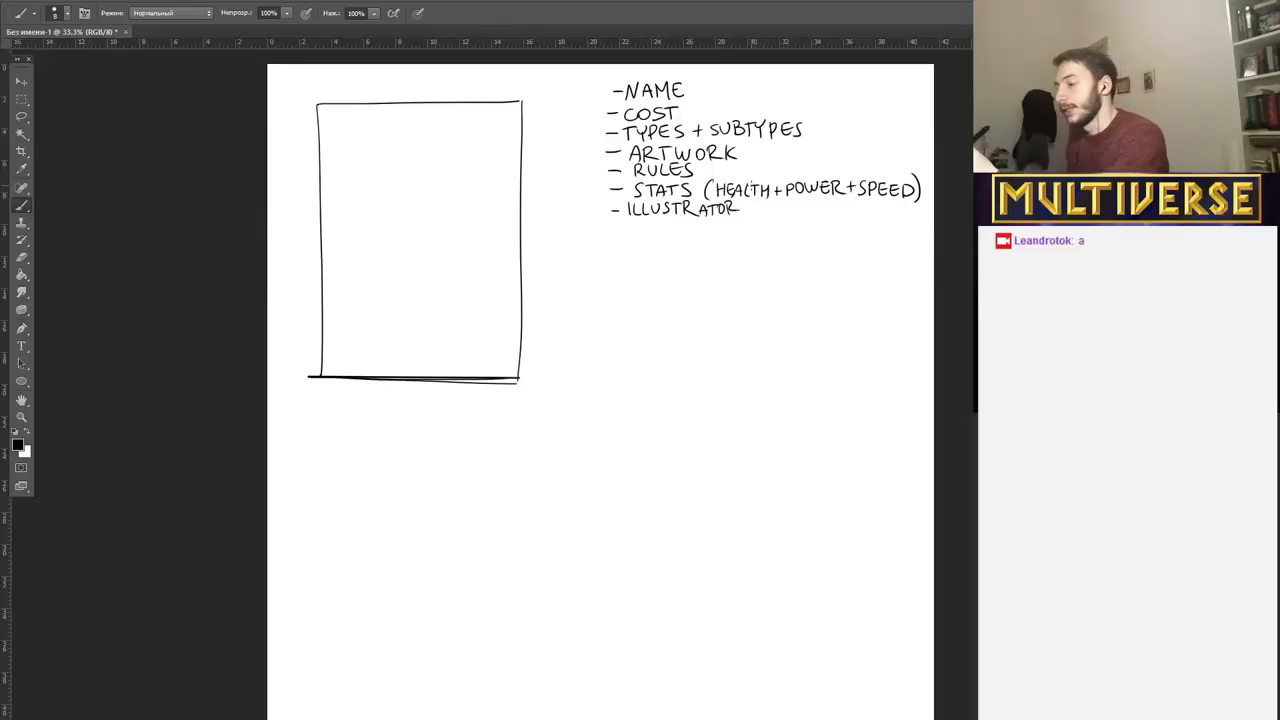
# Handwrite the dashed entries "RARITY" and "EXPANSION" at the end of the list.
pyautogui.moveTo(613, 230); pyautogui.dragTo(622, 230)
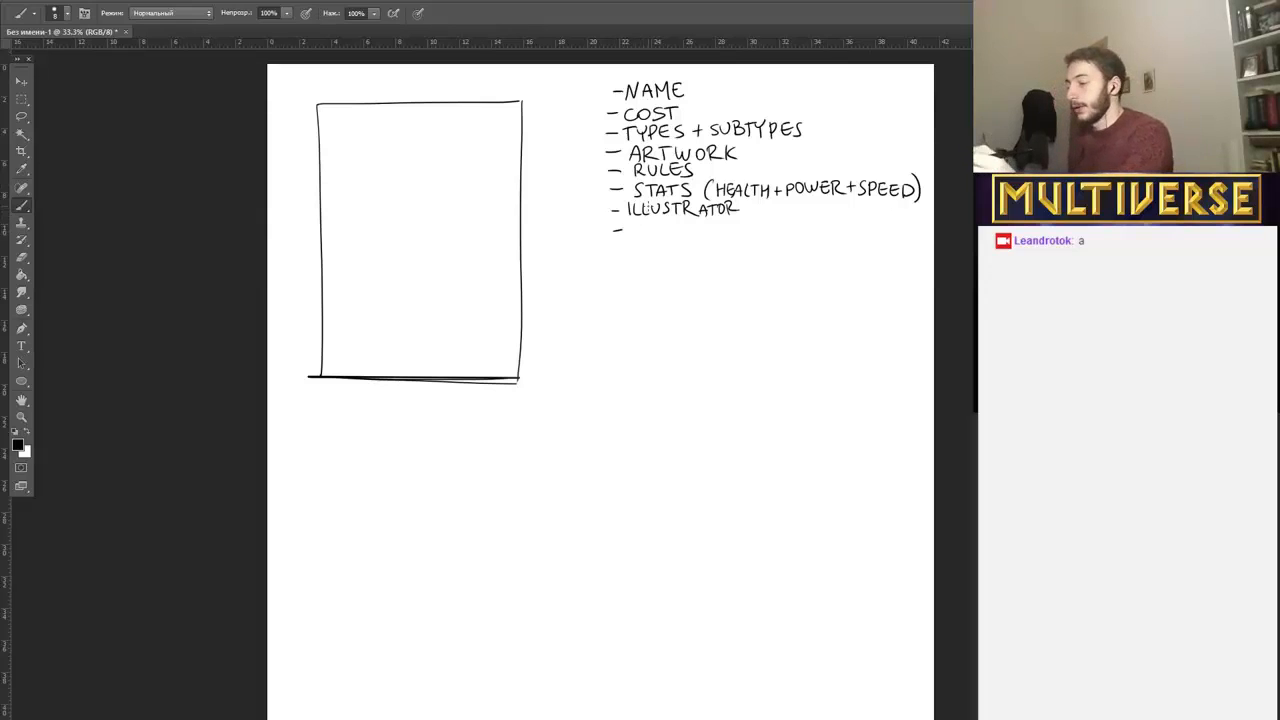
pyautogui.moveTo(628, 218)
pyautogui.mouseDown()
pyautogui.moveTo(628, 240)
pyautogui.moveTo(684, 231)
pyautogui.mouseUp()
pyautogui.moveTo(690, 222); pyautogui.dragTo(685, 240)
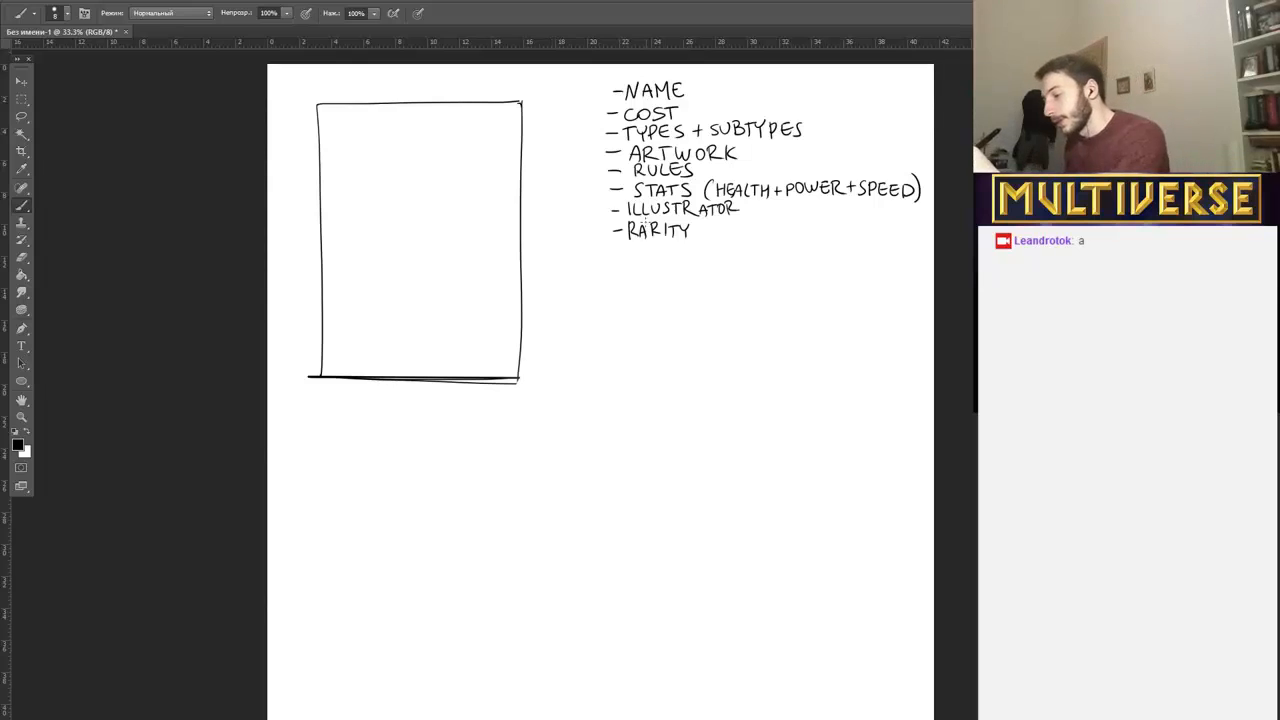
pyautogui.moveTo(614, 252); pyautogui.dragTo(624, 252)
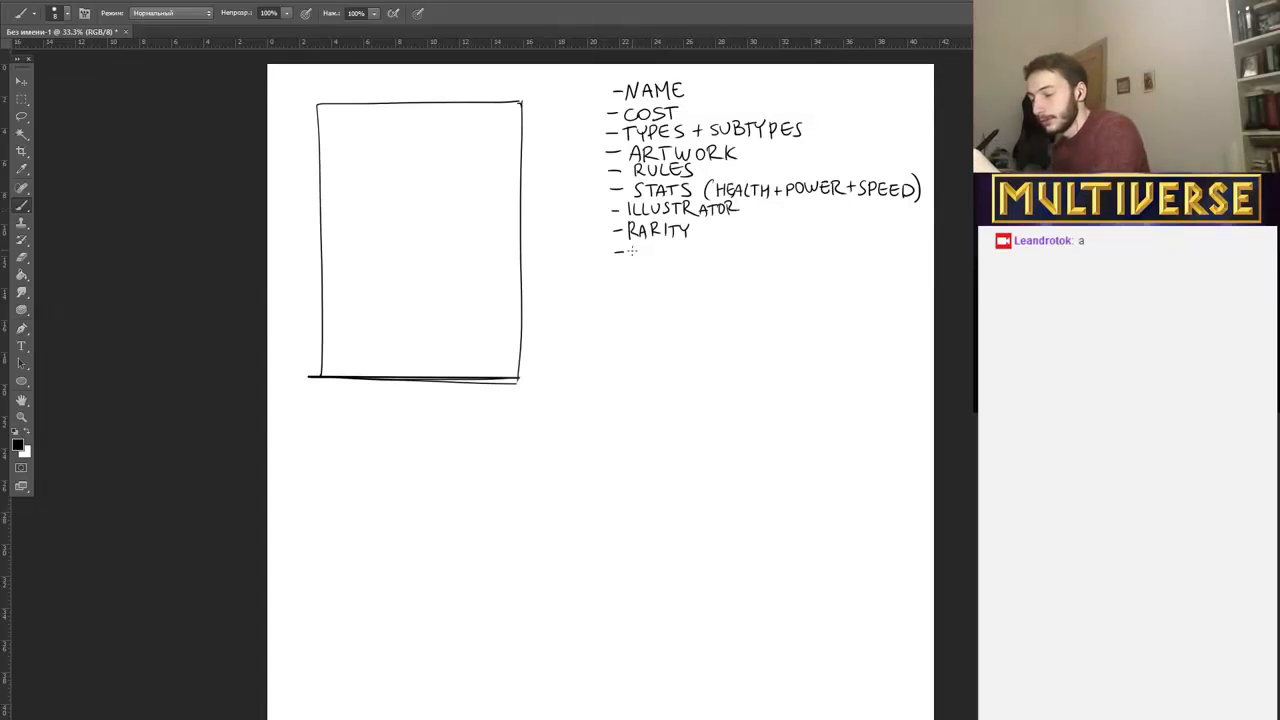
pyautogui.moveTo(629, 245)
pyautogui.mouseDown()
pyautogui.moveTo(629, 257)
pyautogui.moveTo(720, 245)
pyautogui.mouseUp()
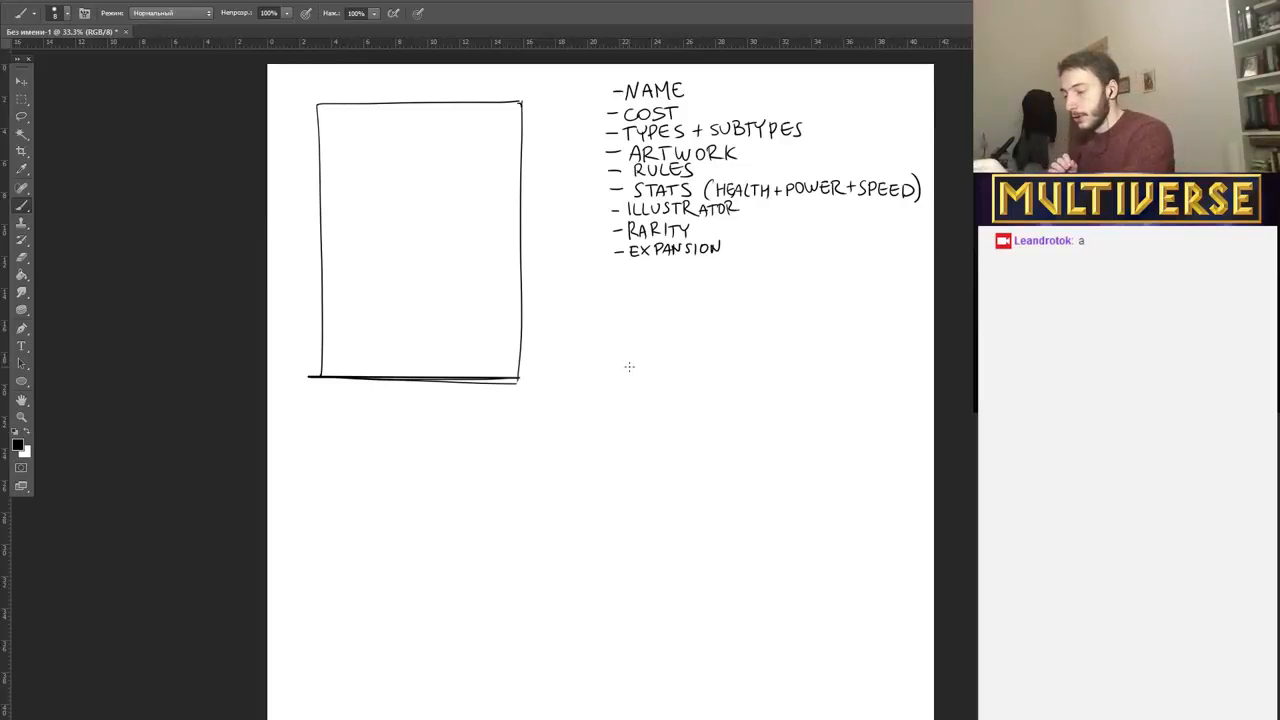
pyautogui.moveTo(617, 368)
pyautogui.mouseDown()
pyautogui.moveTo(637, 356)
pyautogui.moveTo(605, 387)
pyautogui.mouseUp()
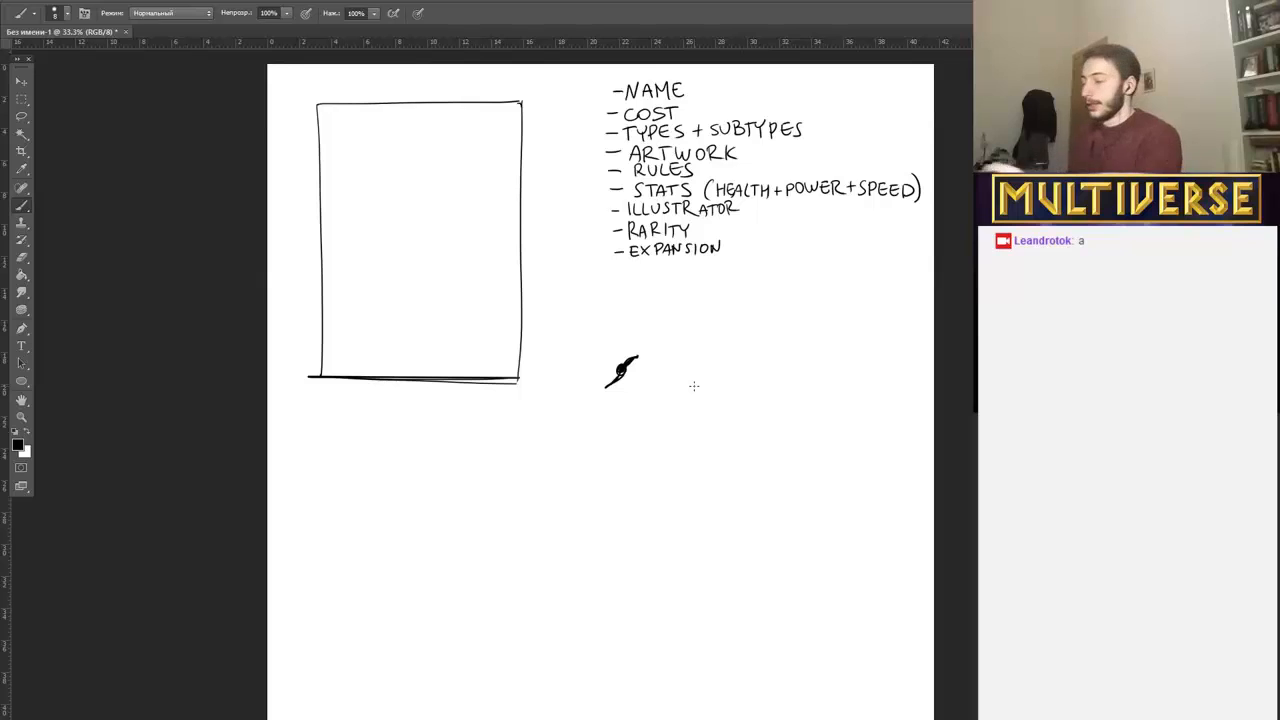
pyautogui.hotkey('ctrl', 'alt', 'z')
pyautogui.hotkey('ctrl', 'alt', 'z')
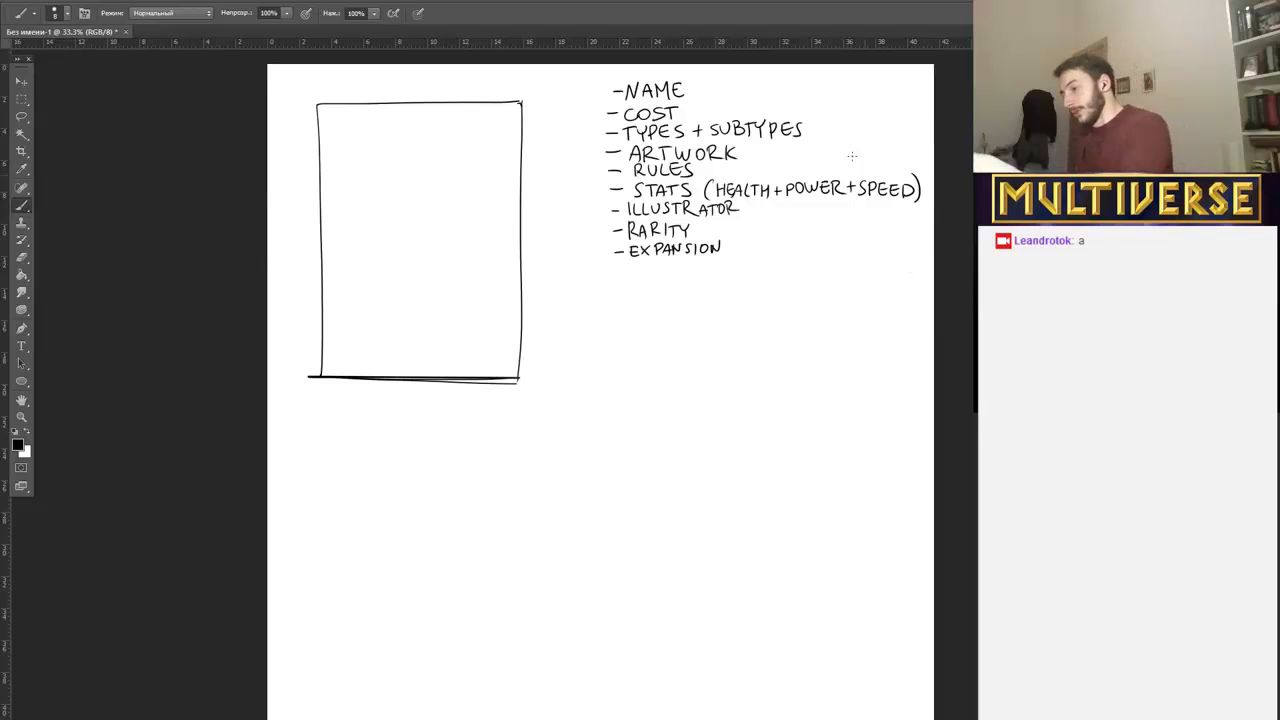
# Draw a large curly brace along the list's left side, spanning from "NAME" to "EXPANSION".
pyautogui.moveTo(595, 73)
pyautogui.mouseDown()
pyautogui.moveTo(576, 162)
pyautogui.moveTo(598, 266)
pyautogui.mouseUp()
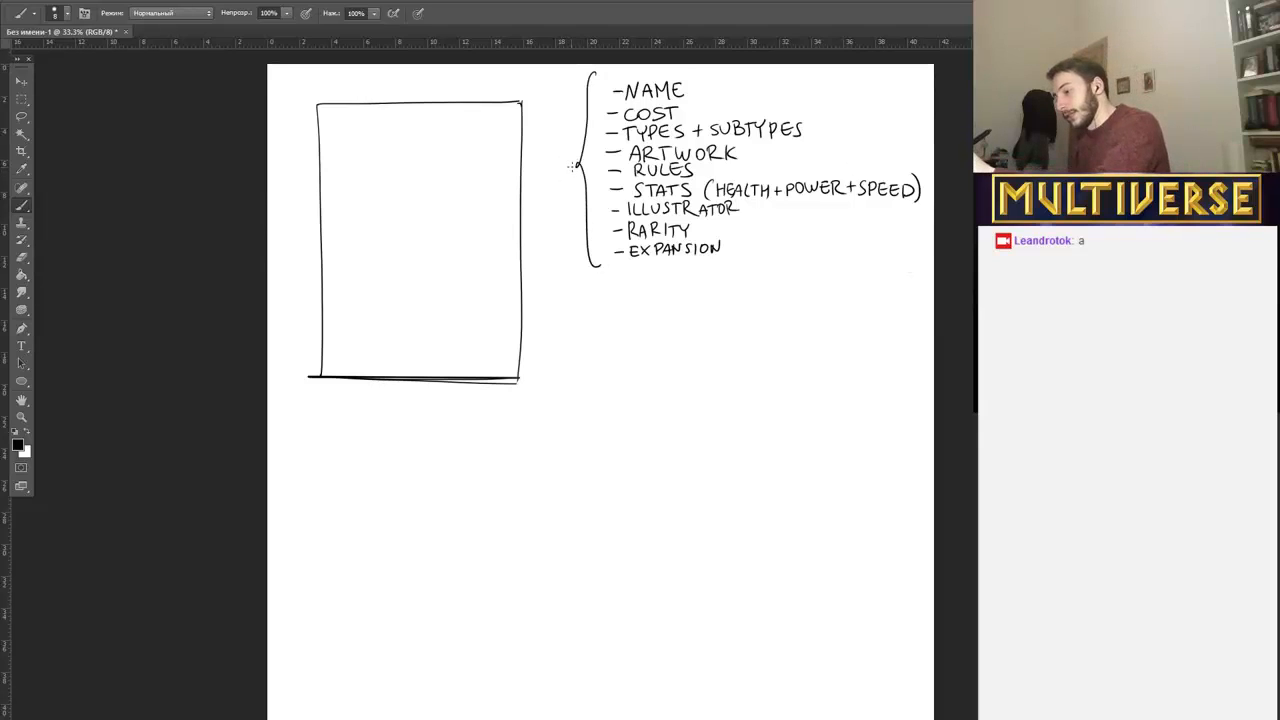
# Draw a short arrow from the curly brace's tip pointing toward the card frame.
pyautogui.moveTo(576, 164); pyautogui.dragTo(551, 173)
pyautogui.moveTo(562, 163); pyautogui.dragTo(560, 178)
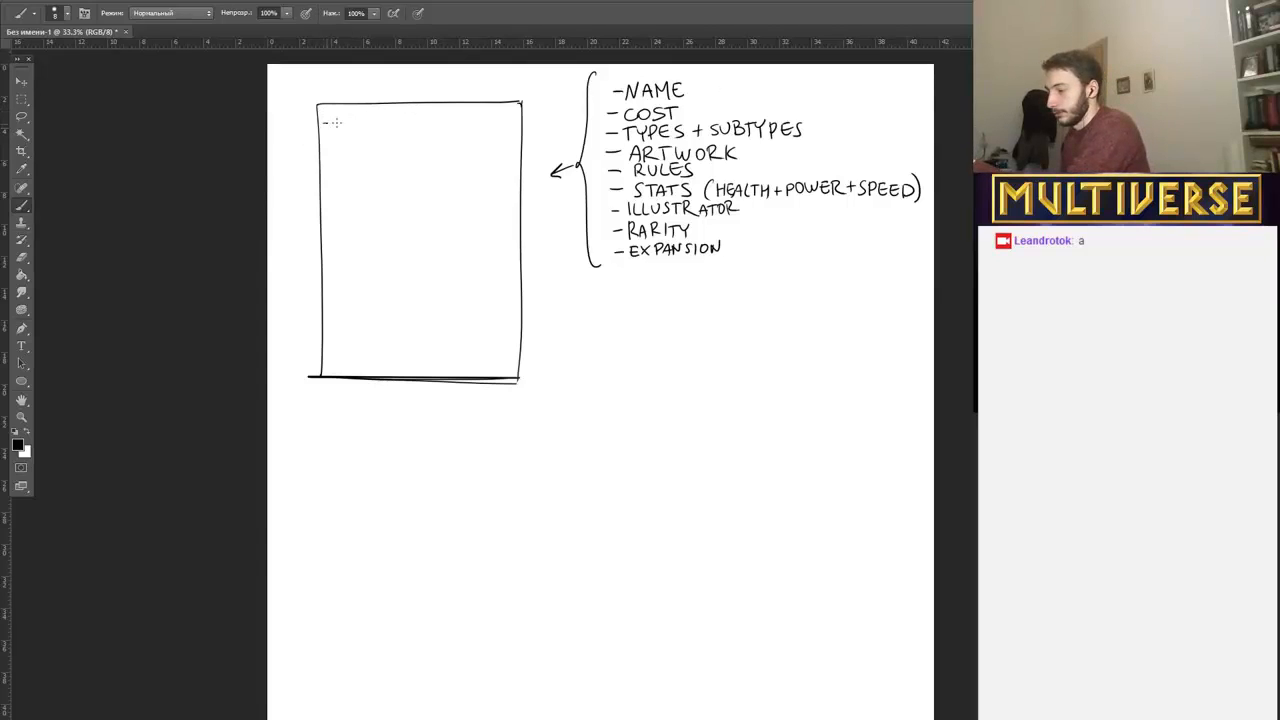
# Rule a narrow bar along the card's upper edge and handwrite "NAME" in its centre.
pyautogui.moveTo(323, 121); pyautogui.dragTo(524, 120)
pyautogui.hotkey('ctrl', 'z')
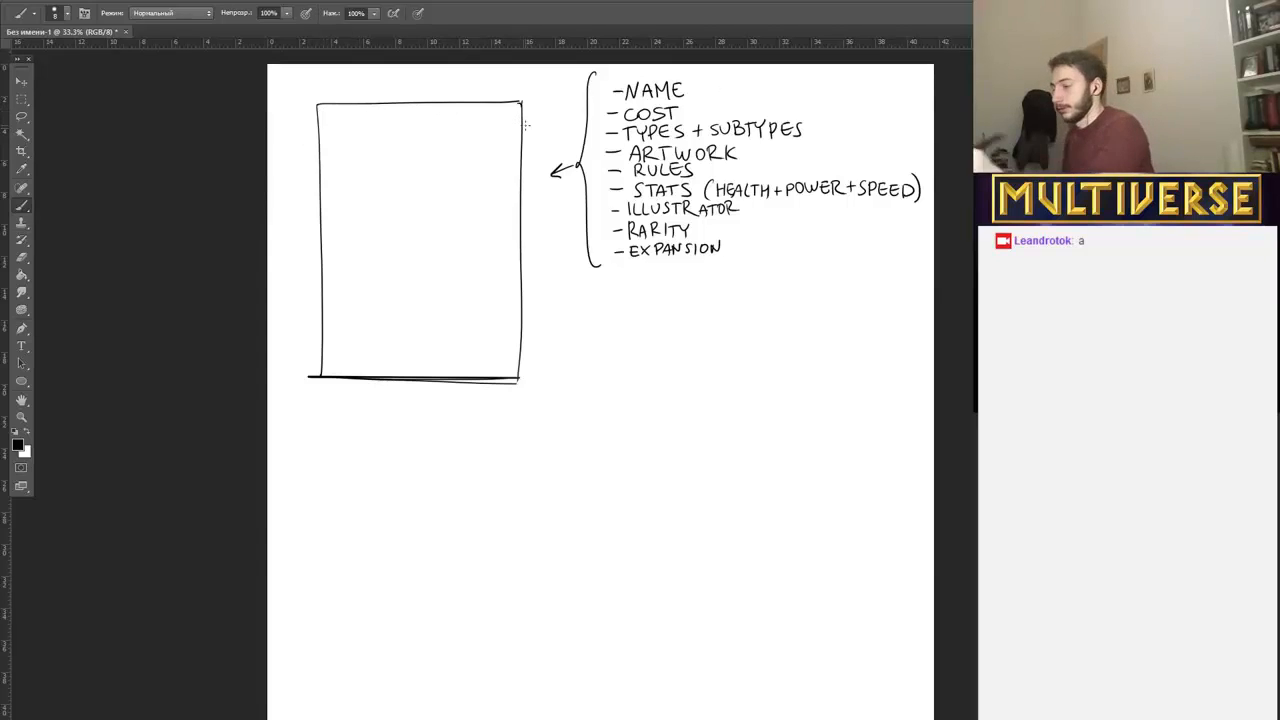
pyautogui.moveTo(326, 123); pyautogui.dragTo(500, 122)
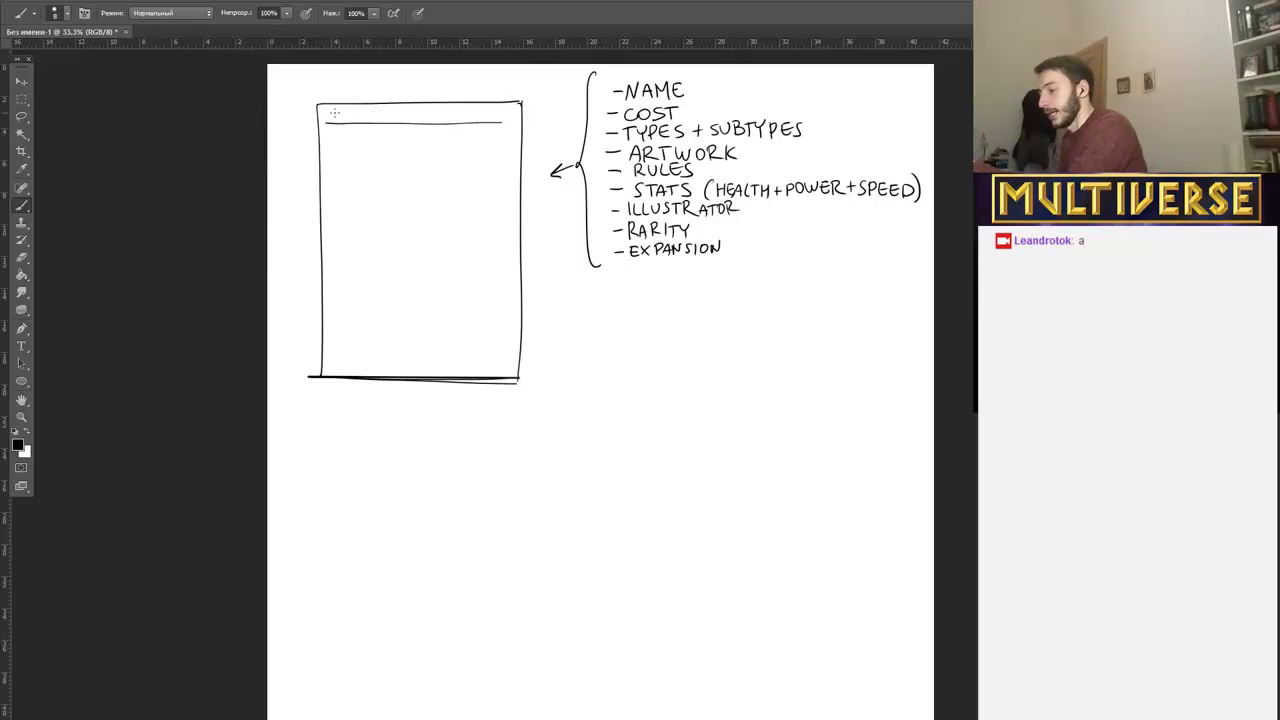
pyautogui.moveTo(394, 121)
pyautogui.mouseDown()
pyautogui.moveTo(404, 107)
pyautogui.moveTo(413, 120)
pyautogui.mouseUp()
pyautogui.moveTo(406, 116); pyautogui.dragTo(434, 121)
pyautogui.moveTo(428, 114); pyautogui.dragTo(433, 114)
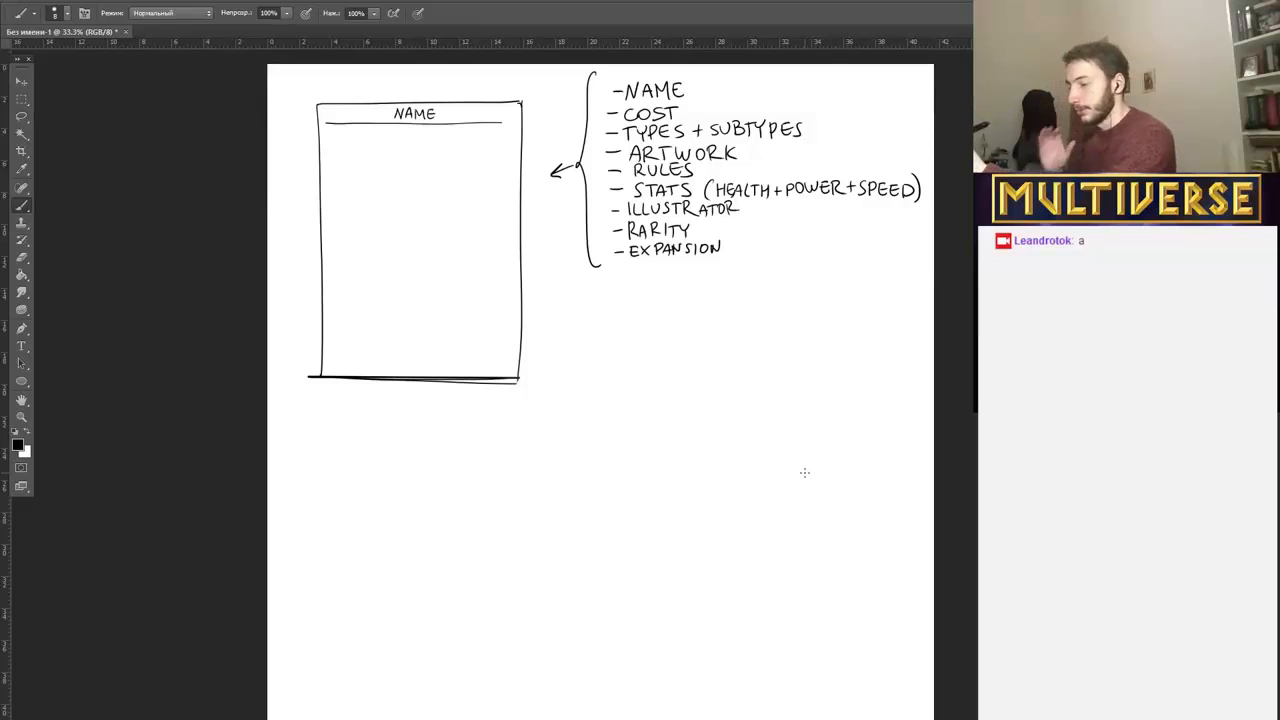
# Add check marks beside the "NAME", "COST", "TYPES + SUBTYPES", "RULES" and "STATS" entries.
pyautogui.moveTo(692, 87)
pyautogui.mouseDown()
pyautogui.moveTo(705, 80)
pyautogui.moveTo(707, 104)
pyautogui.mouseUp()
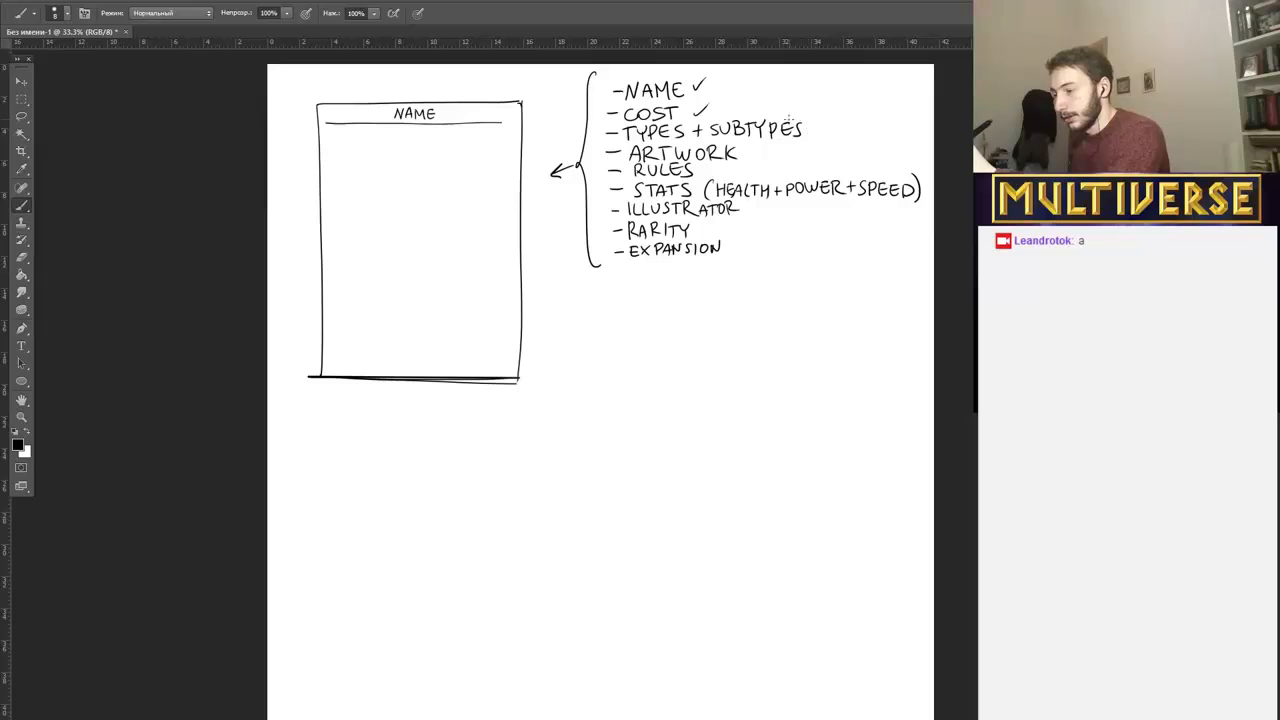
pyautogui.moveTo(809, 127); pyautogui.dragTo(822, 122)
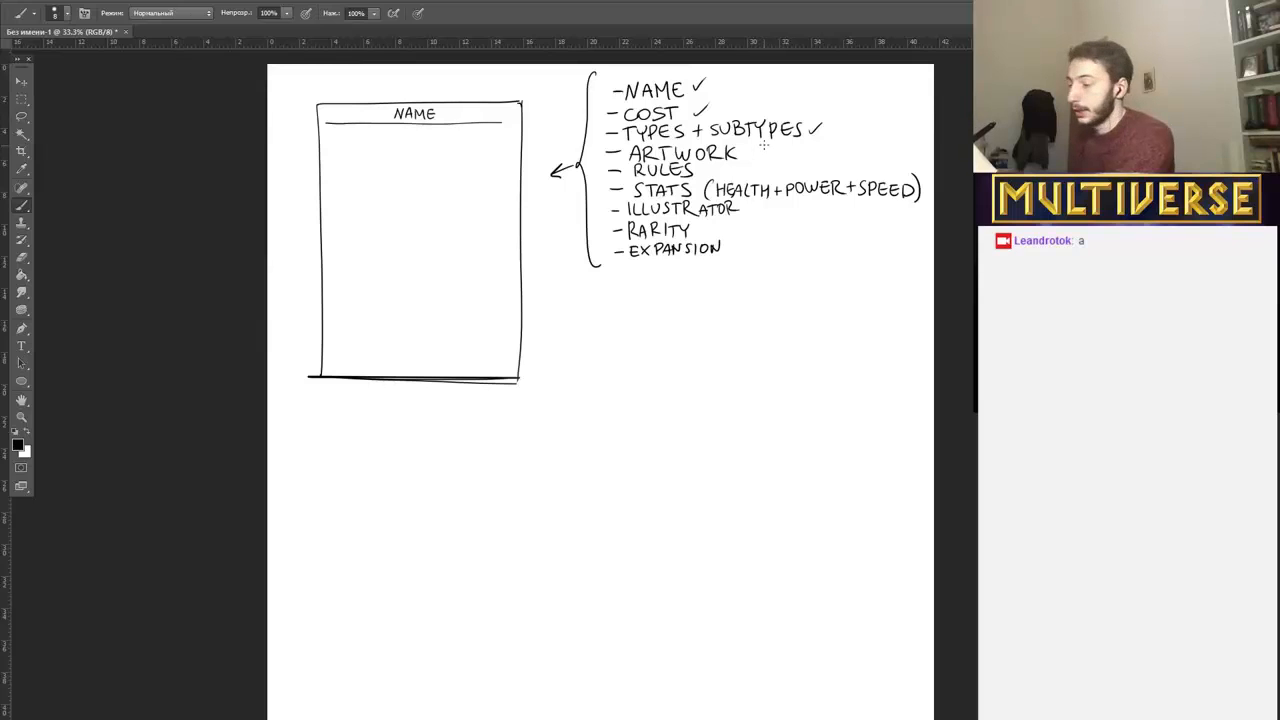
pyautogui.moveTo(707, 168); pyautogui.dragTo(721, 160)
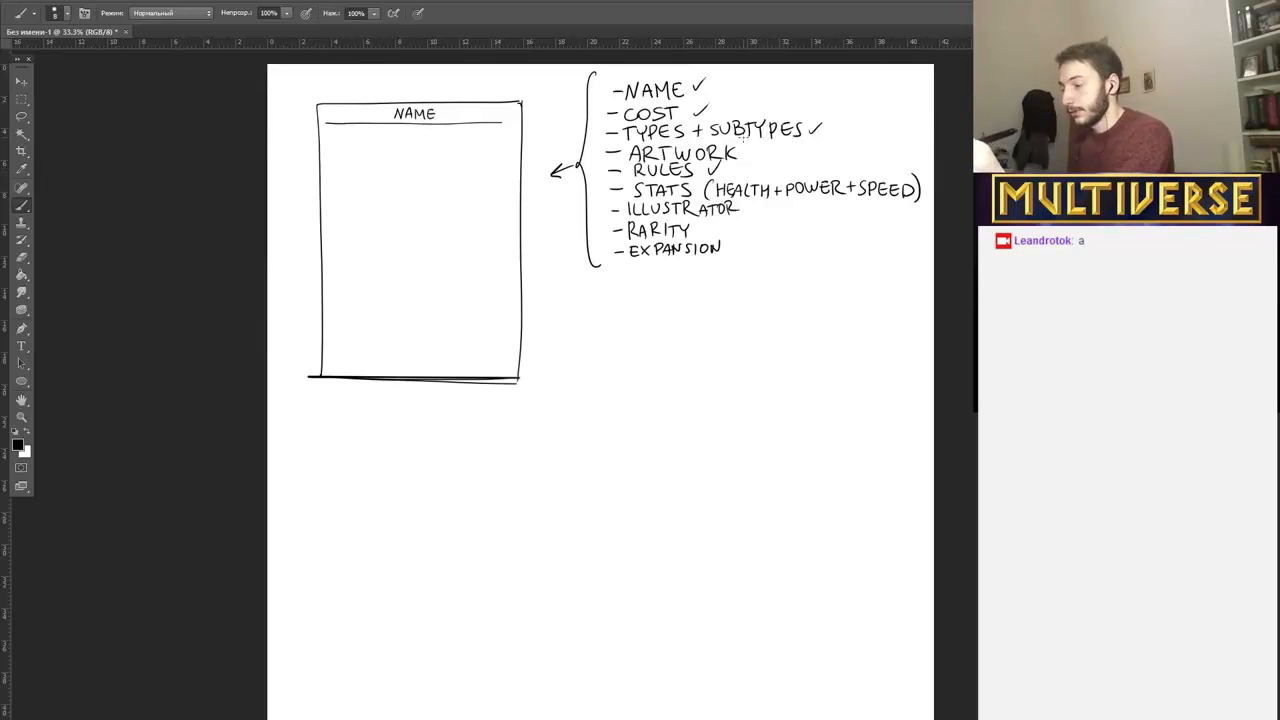
pyautogui.moveTo(915, 187); pyautogui.dragTo(931, 180)
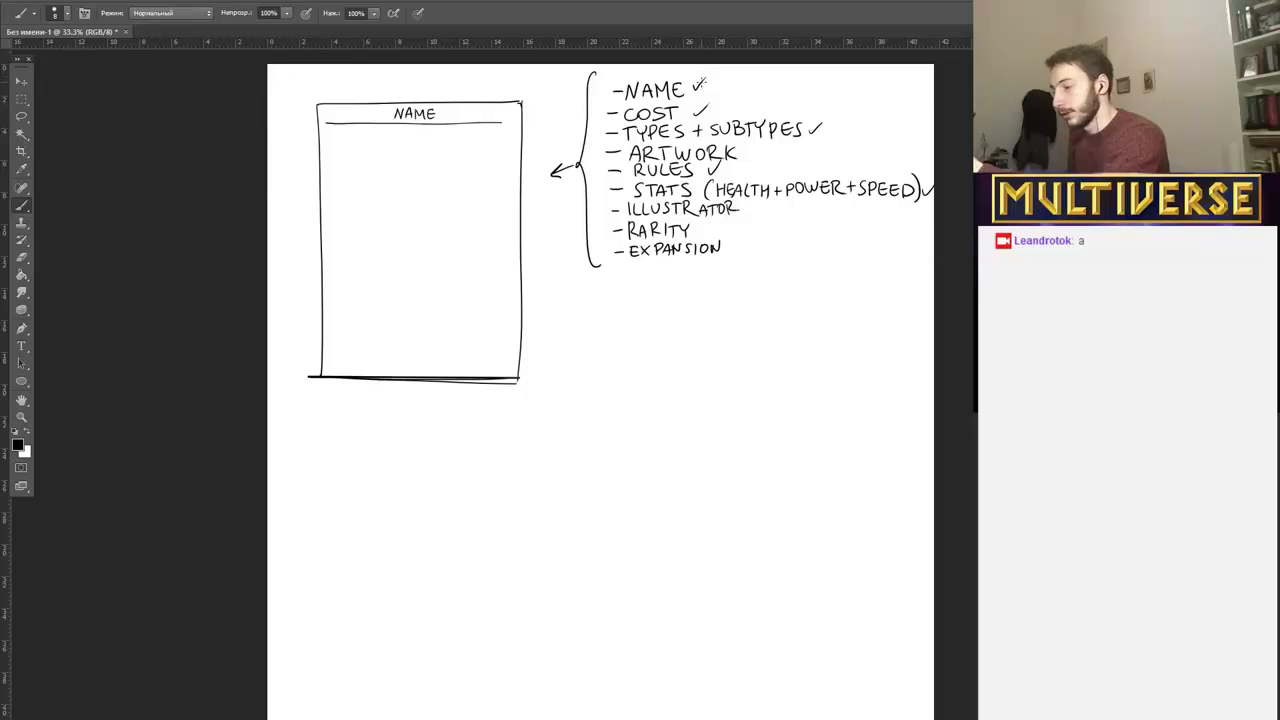
# Circle each of the five check marks in the element list.
pyautogui.moveTo(706, 86); pyautogui.dragTo(704, 106)
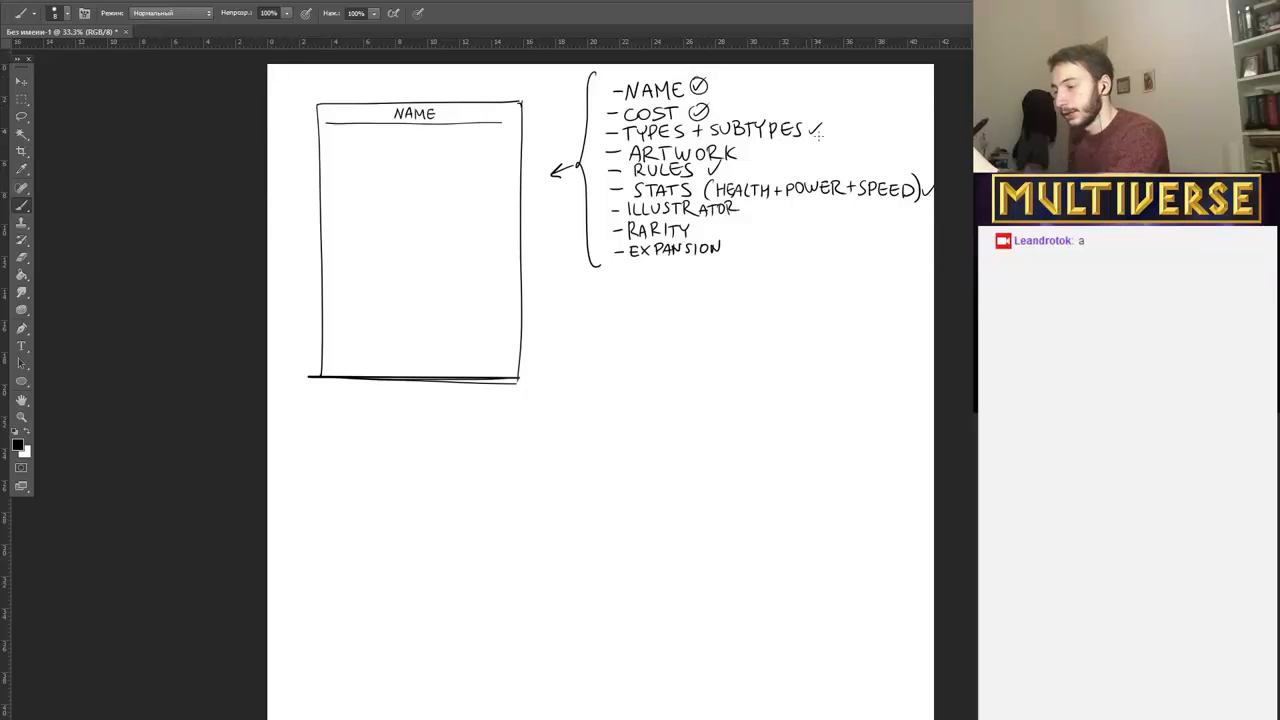
pyautogui.moveTo(820, 126); pyautogui.dragTo(818, 124)
pyautogui.moveTo(716, 168)
pyautogui.mouseDown()
pyautogui.moveTo(704, 172)
pyautogui.moveTo(714, 164)
pyautogui.mouseUp()
pyautogui.moveTo(928, 186); pyautogui.dragTo(926, 184)
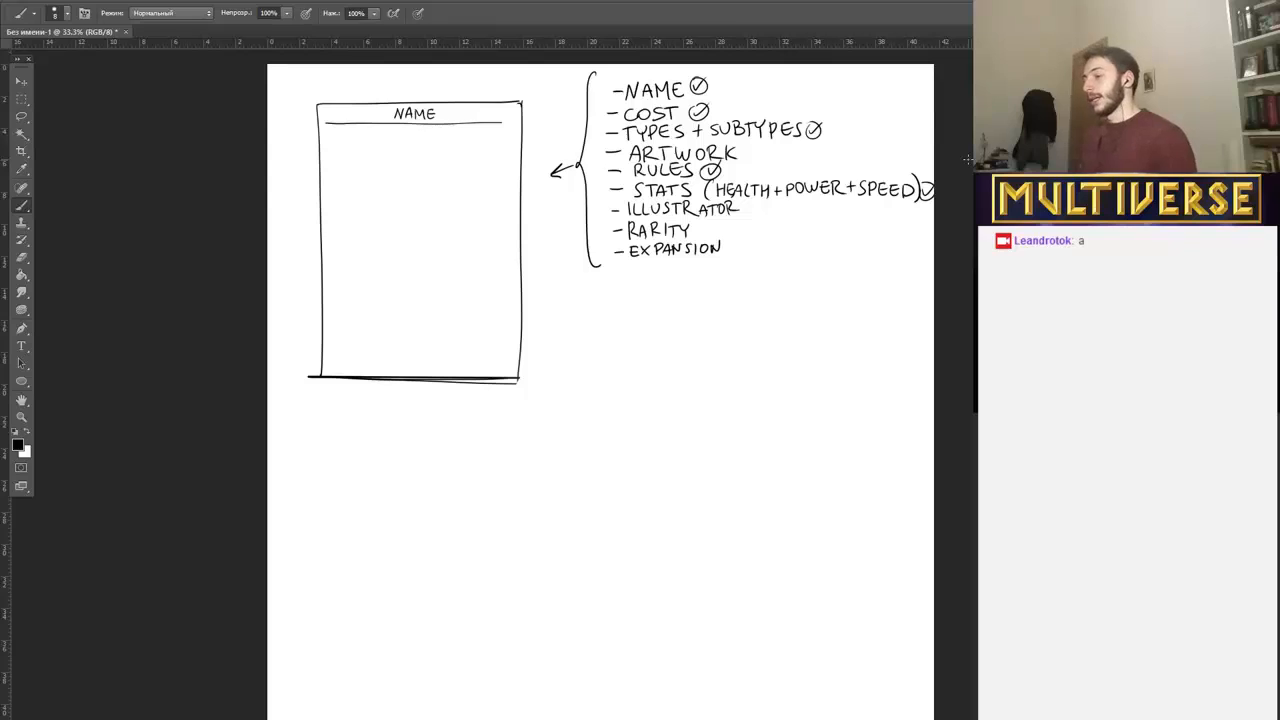
# Draw plus signs beside the "ARTWORK", "ILLUSTRATOR", "RARITY" and "EXPANSION" entries.
pyautogui.moveTo(748, 145); pyautogui.dragTo(748, 160)
pyautogui.moveTo(740, 152); pyautogui.dragTo(757, 152)
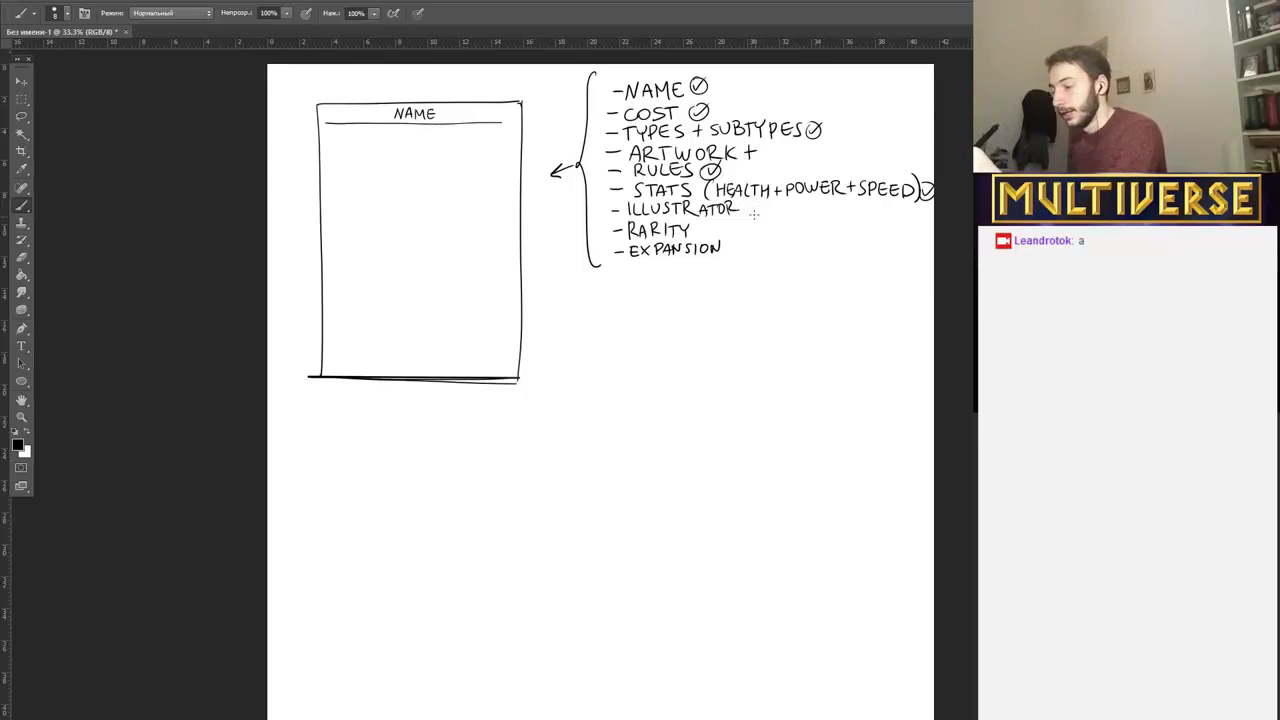
pyautogui.moveTo(748, 201)
pyautogui.mouseDown()
pyautogui.moveTo(748, 215)
pyautogui.moveTo(756, 208)
pyautogui.moveTo(702, 236)
pyautogui.mouseUp()
pyautogui.moveTo(696, 230); pyautogui.dragTo(741, 252)
pyautogui.moveTo(734, 246); pyautogui.dragTo(747, 246)
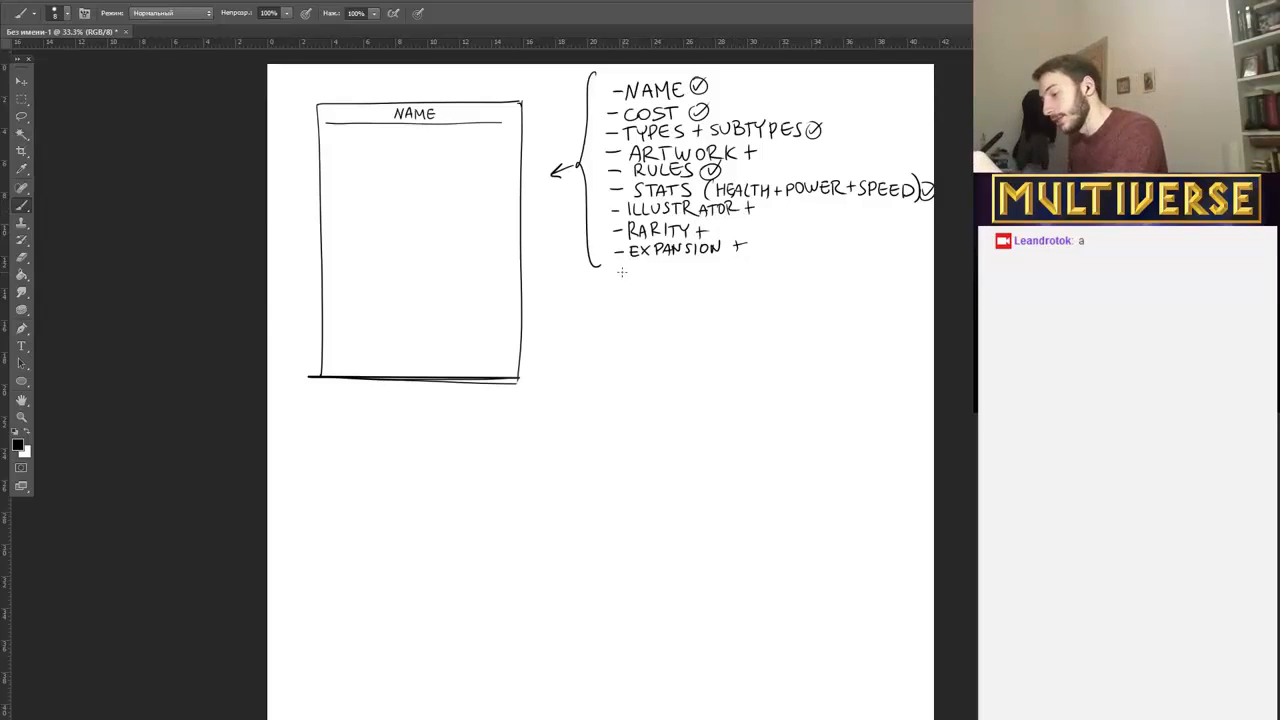
# Handwrite the dashed entry "FLAVOR TEXT" beneath "EXPANSION" and mark it with a plus sign.
pyautogui.moveTo(615, 270); pyautogui.dragTo(642, 264)
pyautogui.moveTo(632, 269); pyautogui.dragTo(651, 273)
pyautogui.moveTo(652, 273); pyautogui.dragTo(660, 272)
pyautogui.moveTo(653, 269); pyautogui.dragTo(660, 269)
pyautogui.moveTo(661, 263)
pyautogui.mouseDown()
pyautogui.moveTo(693, 274)
pyautogui.moveTo(716, 262)
pyautogui.mouseUp()
pyautogui.moveTo(710, 262); pyautogui.dragTo(729, 274)
pyautogui.moveTo(720, 268); pyautogui.dragTo(725, 261)
pyautogui.moveTo(727, 261); pyautogui.dragTo(727, 270)
pyautogui.moveTo(740, 261); pyautogui.dragTo(747, 260)
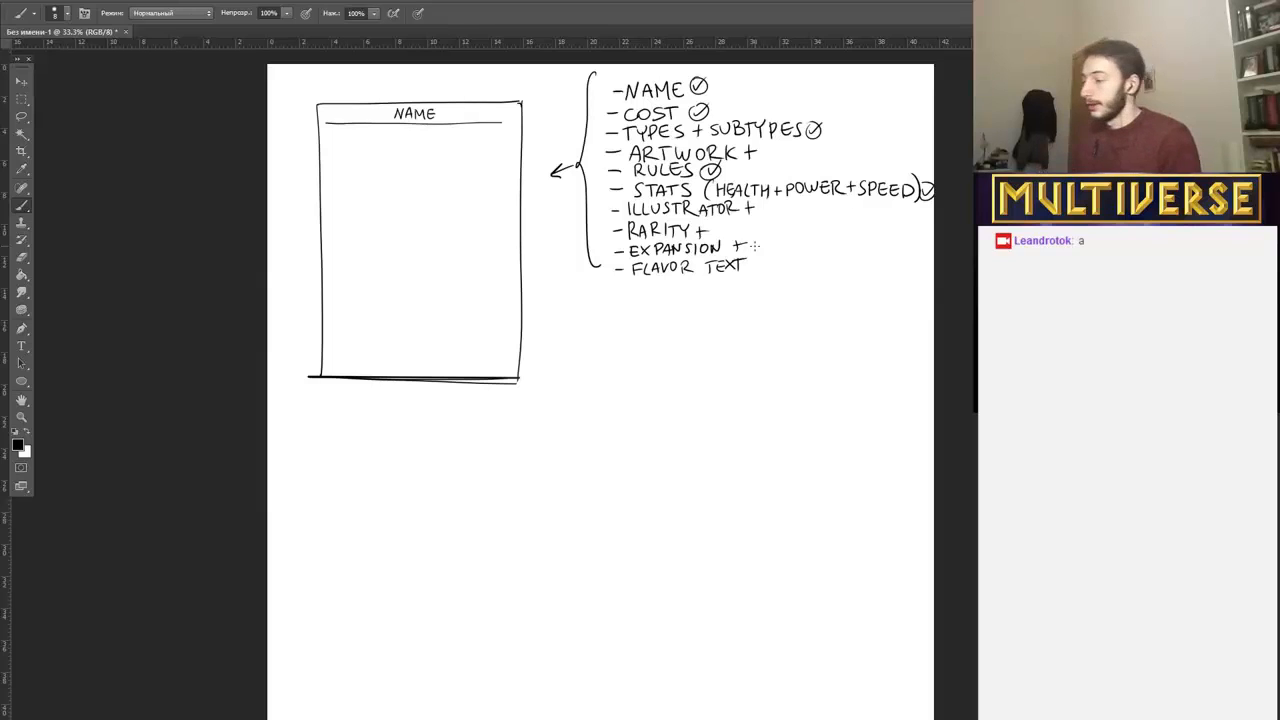
pyautogui.moveTo(758, 258); pyautogui.dragTo(765, 264)
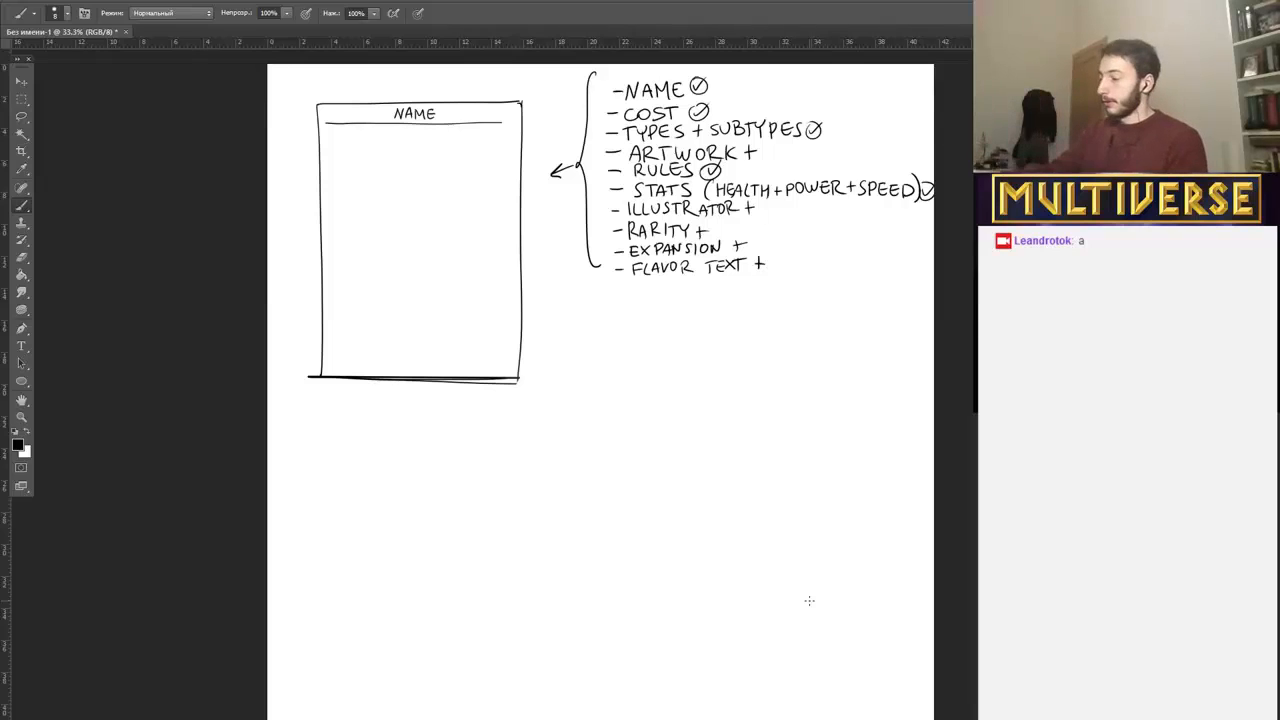
# Try a horizontal divider across the card's middle with a rectangular box in the lower half, and erase both.
pyautogui.moveTo(306, 243); pyautogui.dragTo(532, 232)
pyautogui.hotkey('ctrl', 'z')
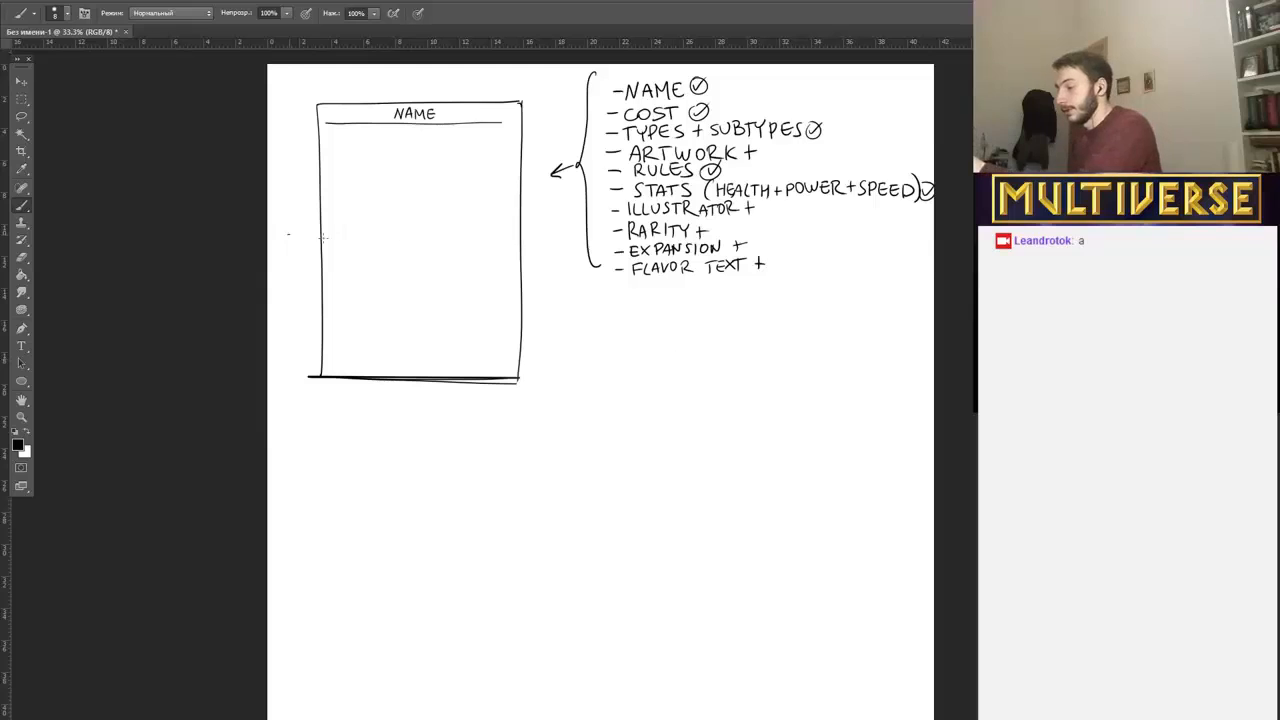
pyautogui.moveTo(289, 236); pyautogui.dragTo(598, 234)
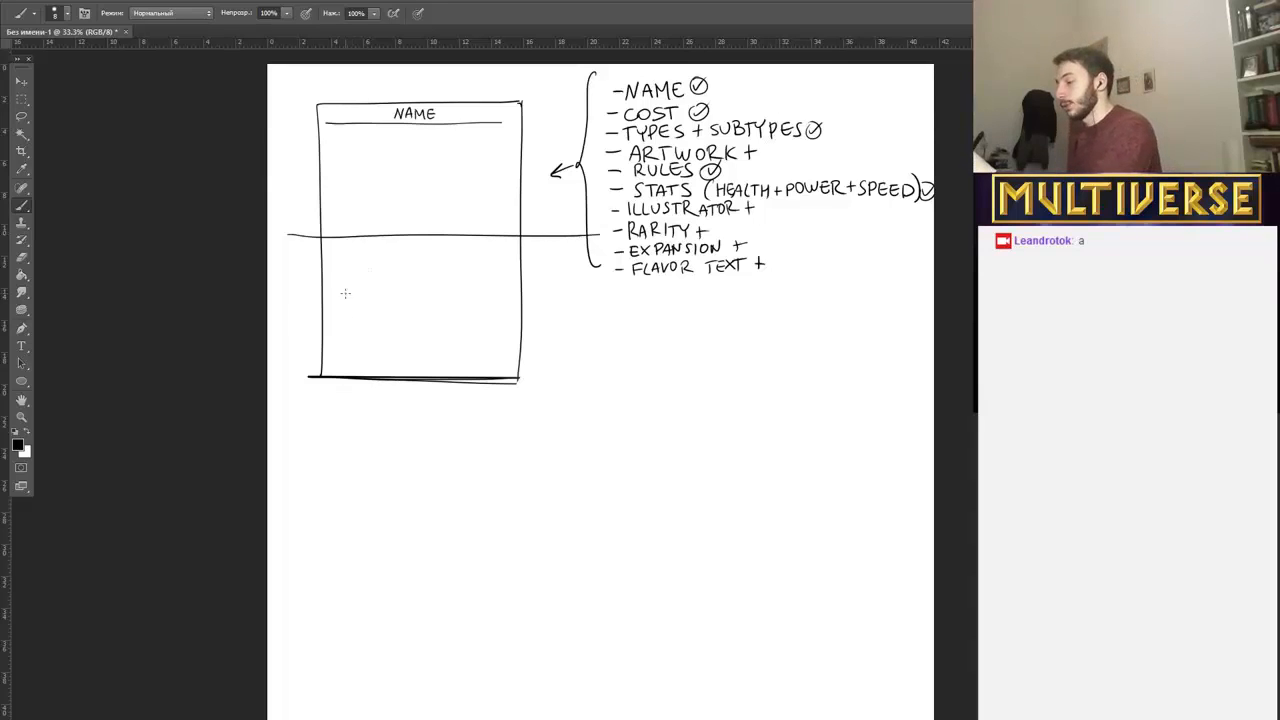
pyautogui.moveTo(340, 260)
pyautogui.mouseDown()
pyautogui.moveTo(342, 325)
pyautogui.moveTo(366, 261)
pyautogui.moveTo(491, 263)
pyautogui.moveTo(490, 344)
pyautogui.mouseUp()
pyautogui.moveTo(341, 350); pyautogui.dragTo(496, 346)
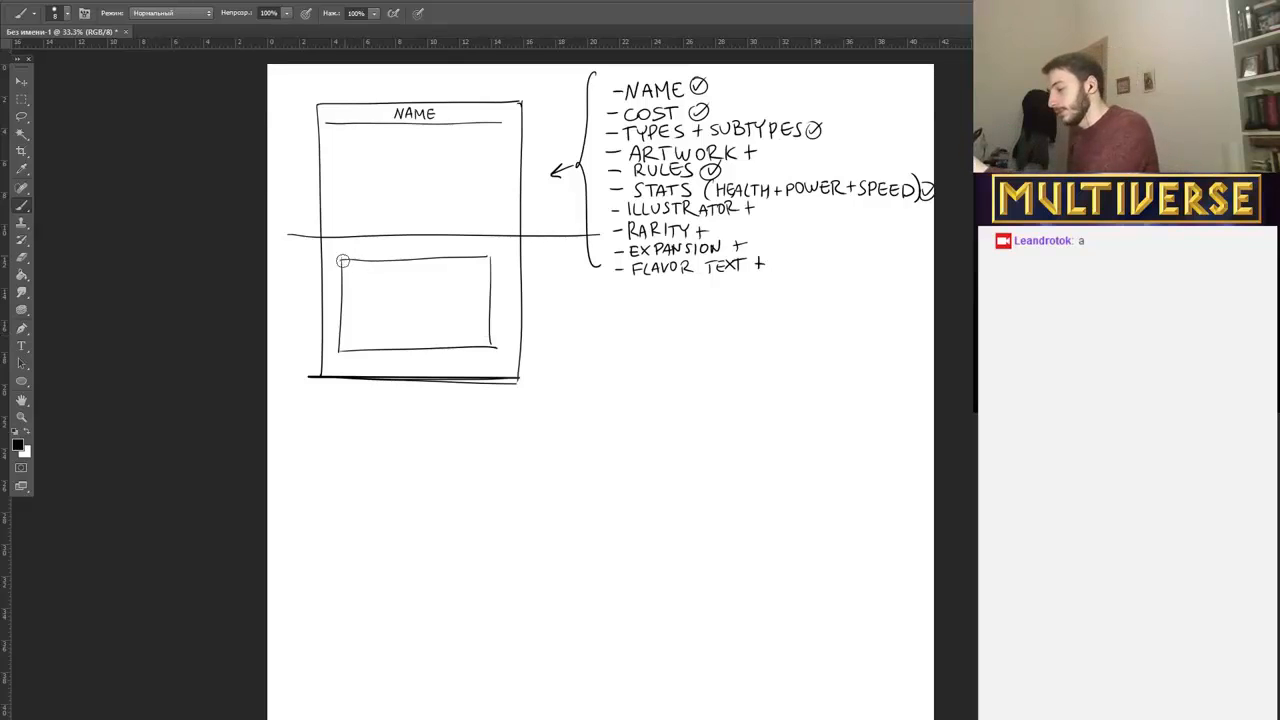
pyautogui.moveTo(346, 261)
pyautogui.mouseDown()
pyautogui.moveTo(345, 348)
pyautogui.moveTo(404, 351)
pyautogui.moveTo(493, 347)
pyautogui.moveTo(492, 255)
pyautogui.moveTo(352, 262)
pyautogui.moveTo(471, 266)
pyautogui.mouseUp()
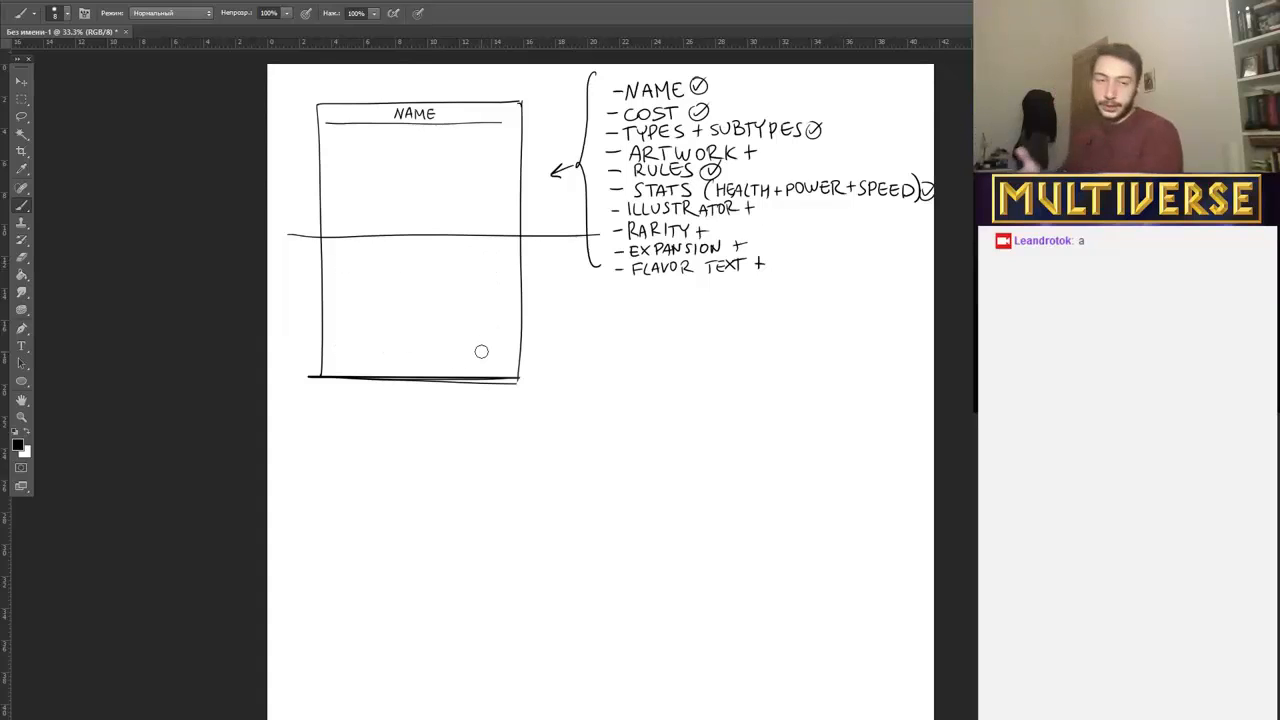
pyautogui.moveTo(530, 236); pyautogui.dragTo(602, 235)
pyautogui.moveTo(513, 231)
pyautogui.mouseDown()
pyautogui.moveTo(327, 238)
pyautogui.moveTo(295, 224)
pyautogui.moveTo(289, 235)
pyautogui.moveTo(321, 246)
pyautogui.mouseUp()
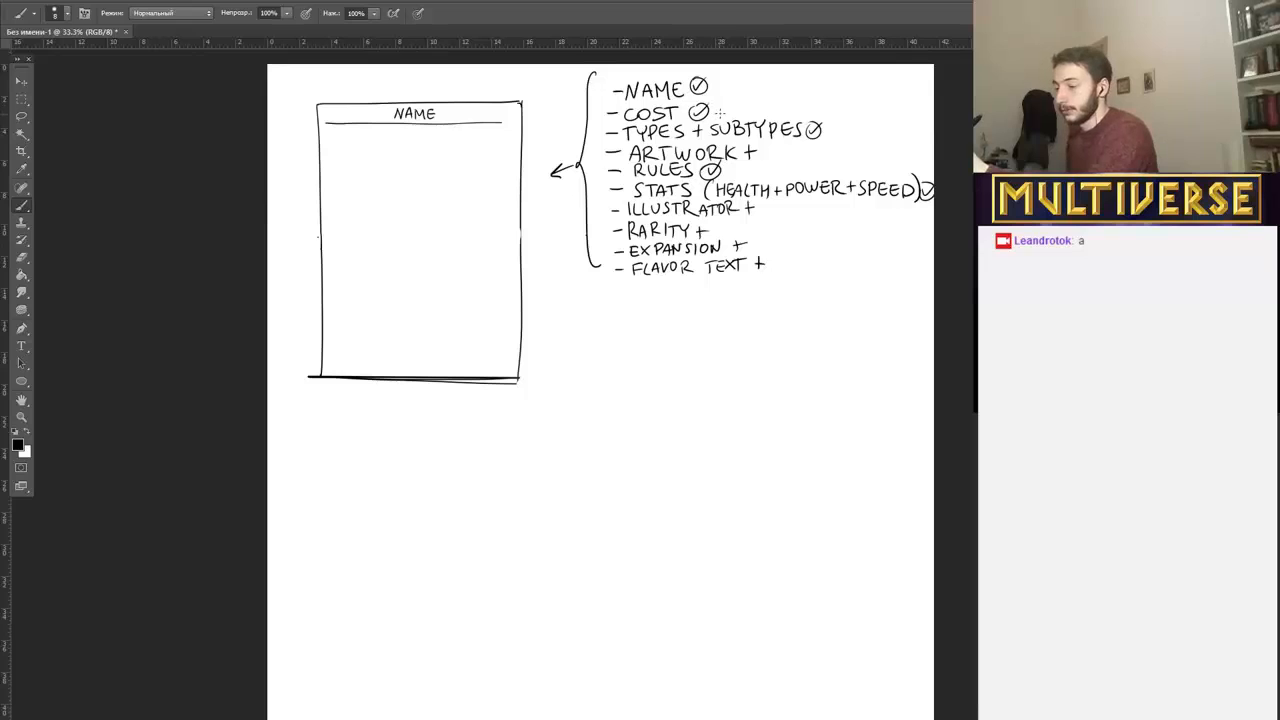
# Draw a dash beside "COST" and "TYPES + SUBTYPES", and patch the gap in the card's right edge.
pyautogui.moveTo(722, 106); pyautogui.dragTo(755, 104)
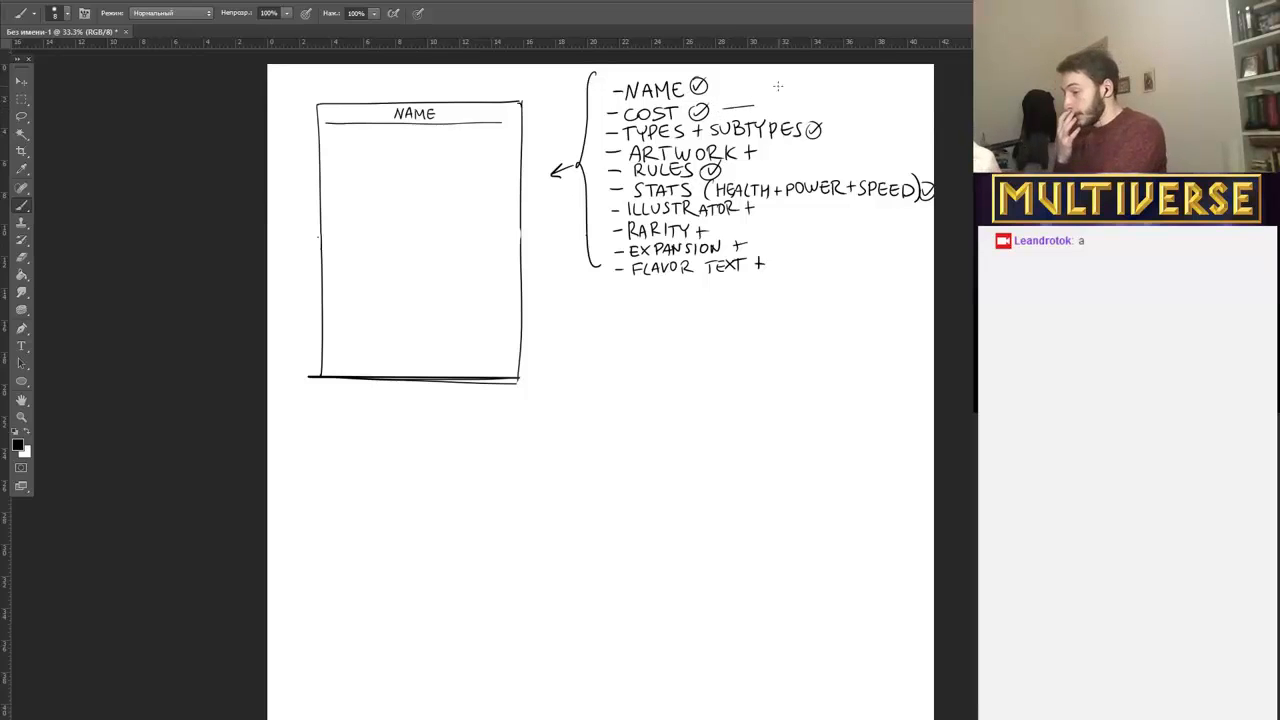
pyautogui.moveTo(831, 128); pyautogui.dragTo(866, 127)
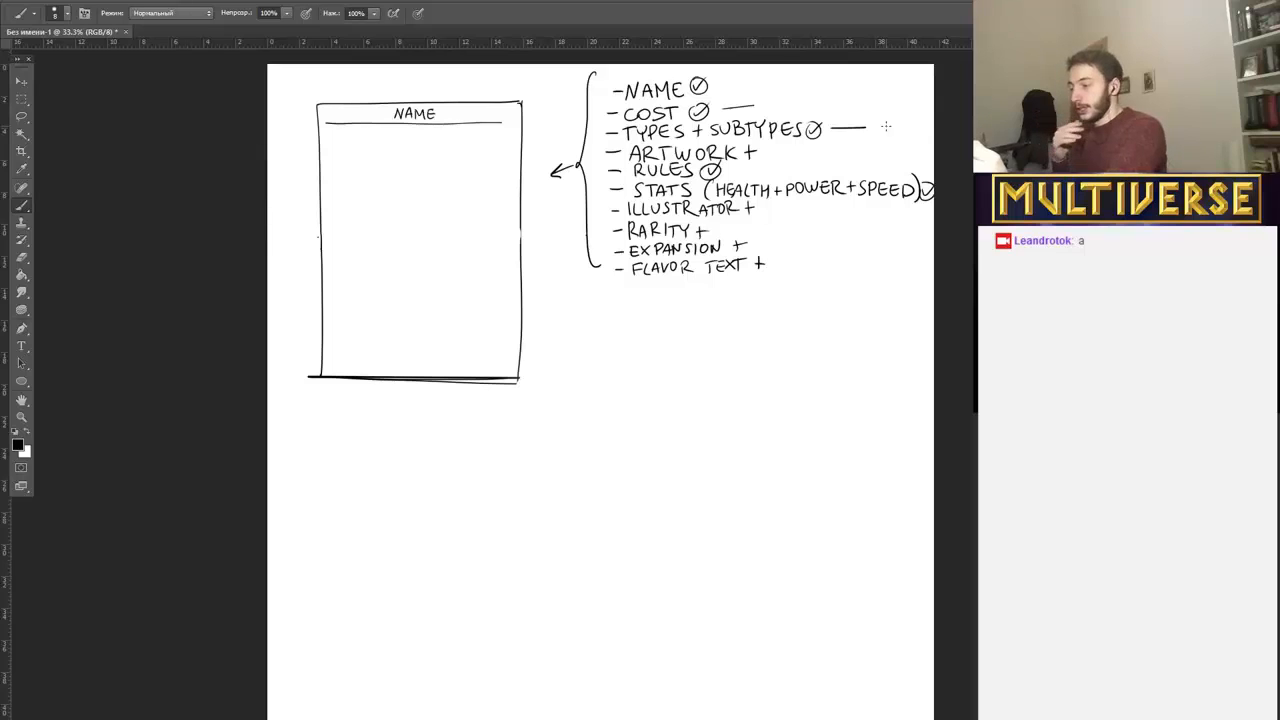
pyautogui.moveTo(519, 227); pyautogui.dragTo(519, 240)
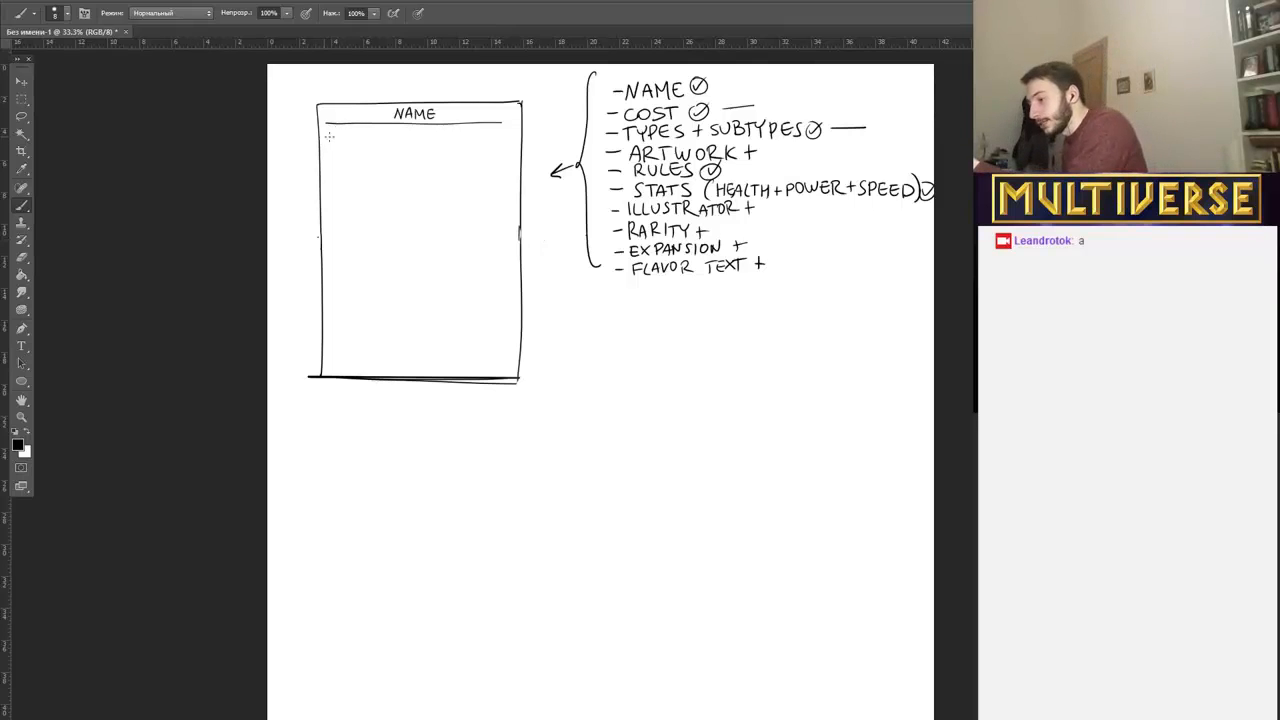
# Rule a second narrow bar directly beneath the name bar and handwrite "TYPE - SUBTYPE" in it.
pyautogui.moveTo(329, 136); pyautogui.dragTo(521, 134)
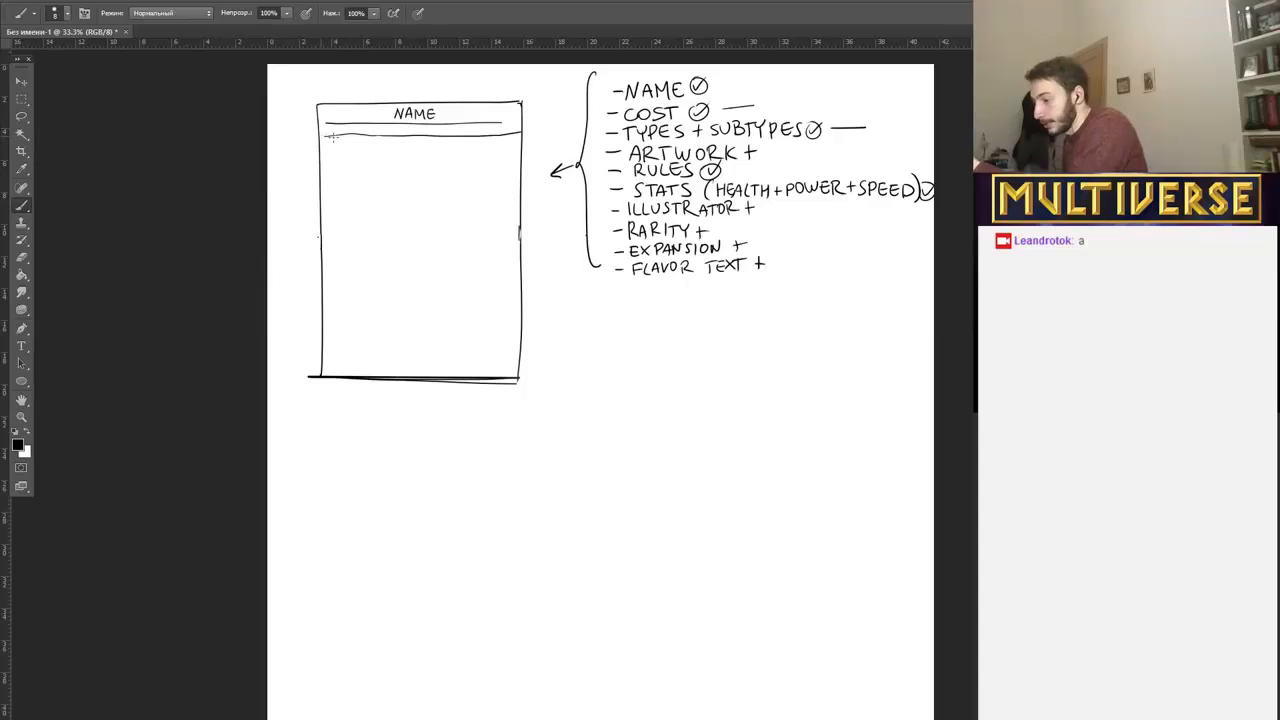
pyautogui.moveTo(330, 137); pyautogui.dragTo(505, 135)
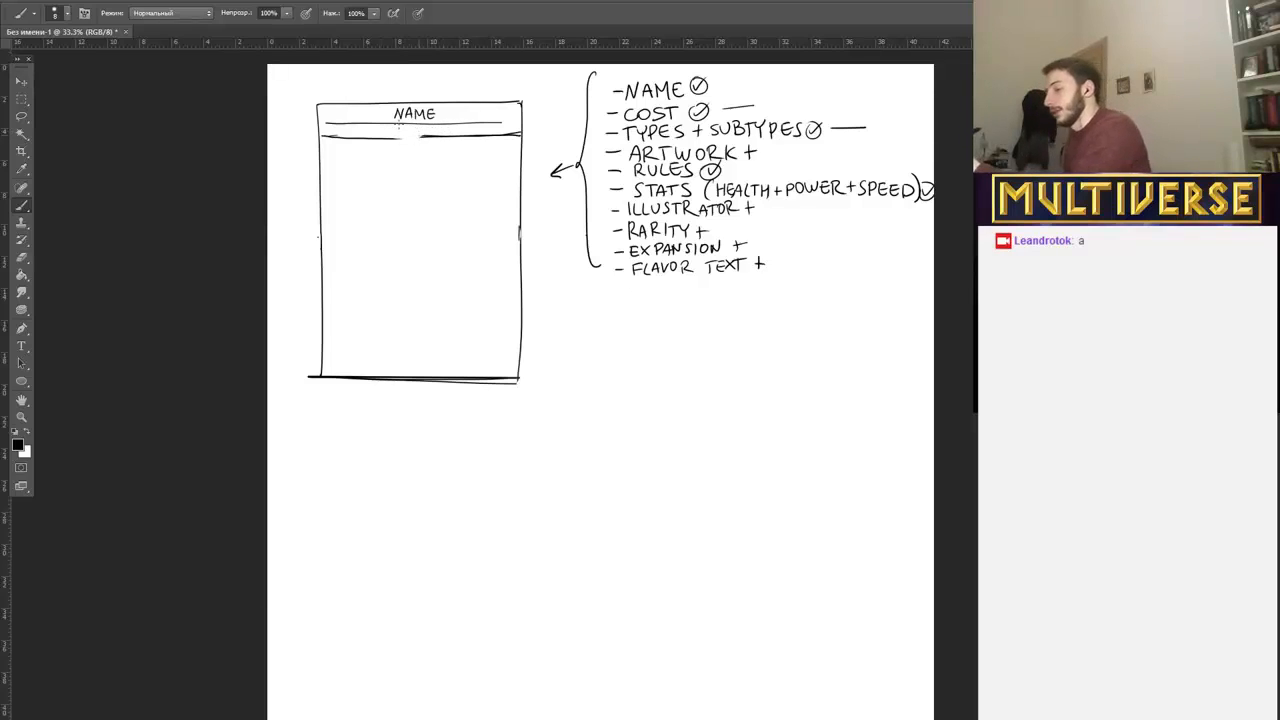
pyautogui.moveTo(400, 138); pyautogui.dragTo(434, 135)
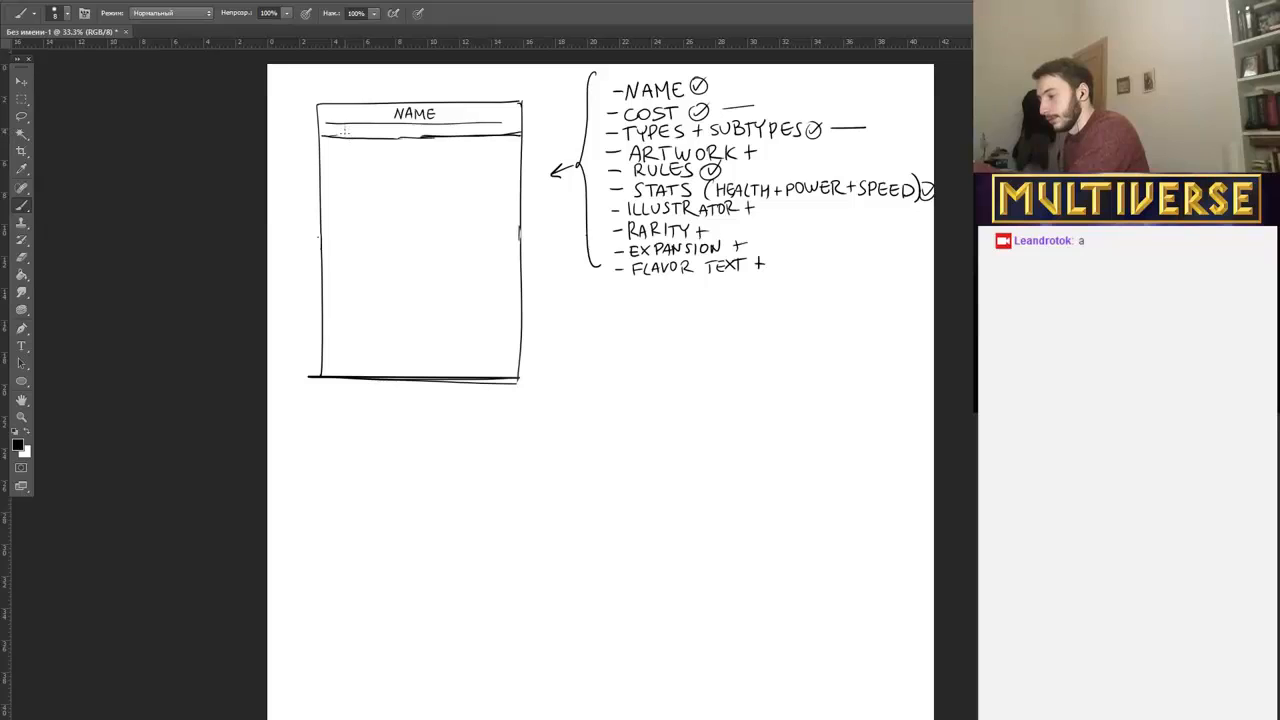
pyautogui.moveTo(344, 130); pyautogui.dragTo(452, 128)
pyautogui.moveTo(448, 128); pyautogui.dragTo(448, 137)
pyautogui.moveTo(455, 128); pyautogui.dragTo(477, 136)
pyautogui.moveTo(477, 128); pyautogui.dragTo(483, 128)
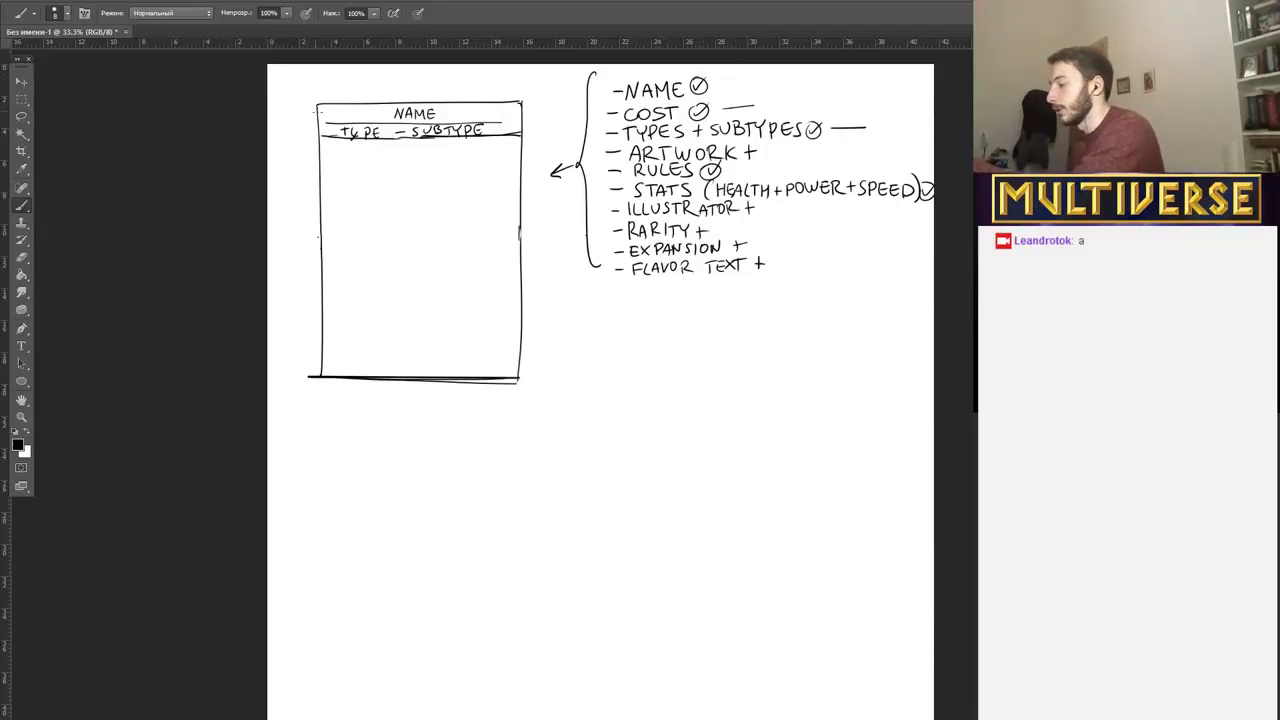
# Try an oval at the left end and a small circle at the right end of the name bar, and erase them.
pyautogui.moveTo(338, 108)
pyautogui.mouseDown()
pyautogui.moveTo(322, 115)
pyautogui.moveTo(338, 108)
pyautogui.mouseUp()
pyautogui.moveTo(502, 117)
pyautogui.mouseDown()
pyautogui.moveTo(485, 106)
pyautogui.moveTo(510, 110)
pyautogui.mouseUp()
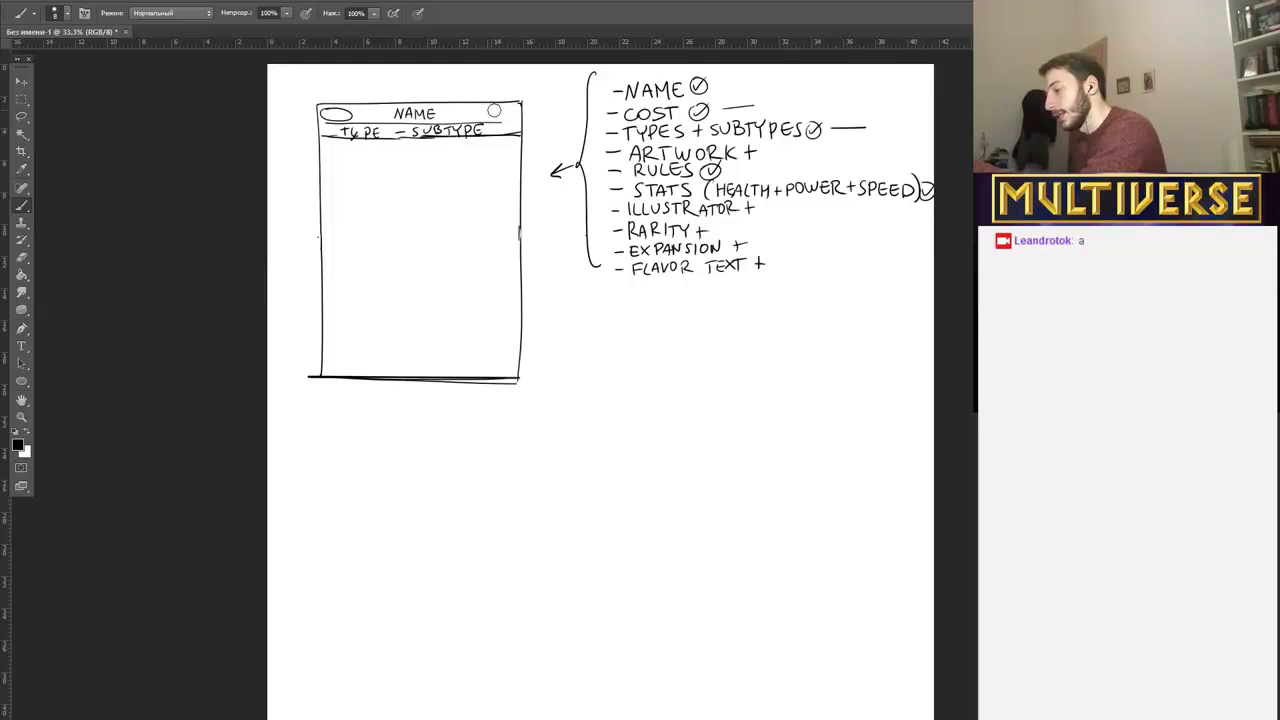
pyautogui.moveTo(333, 104)
pyautogui.mouseDown()
pyautogui.moveTo(352, 113)
pyautogui.moveTo(327, 115)
pyautogui.moveTo(349, 115)
pyautogui.mouseUp()
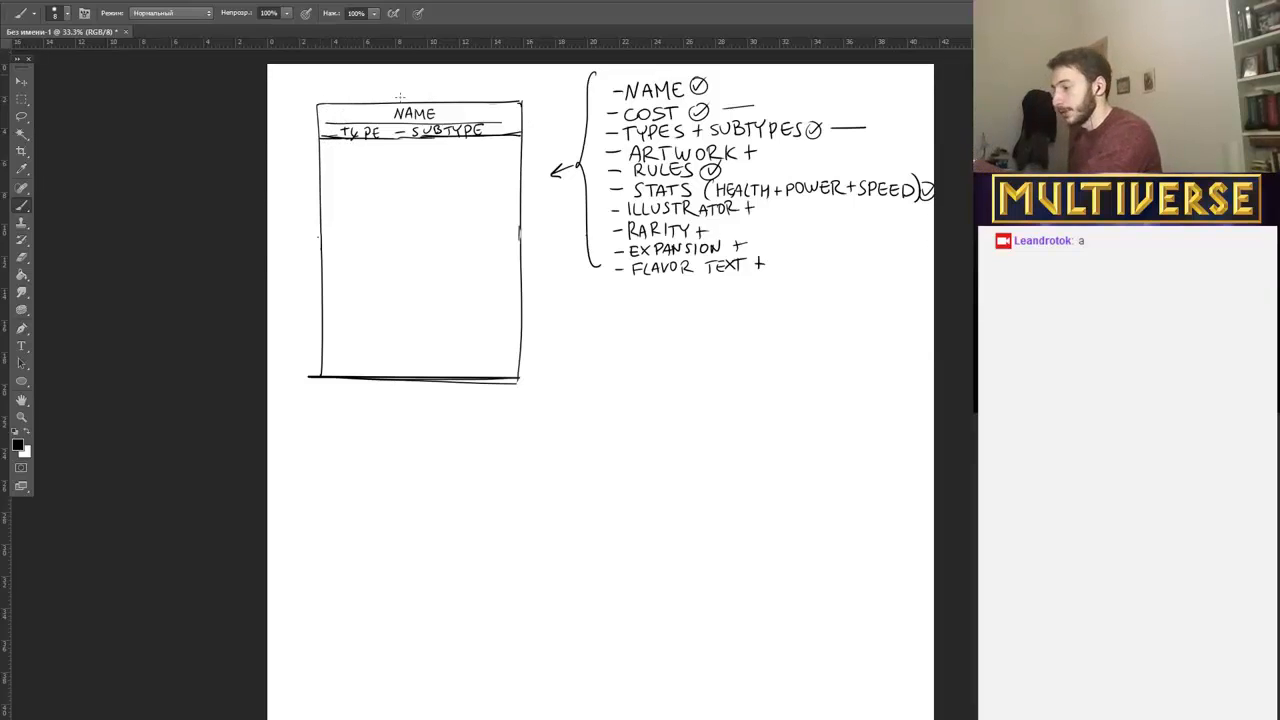
# Shape both ends of the name bar into points with angled strokes.
pyautogui.moveTo(519, 115)
pyautogui.mouseDown()
pyautogui.moveTo(505, 125)
pyautogui.moveTo(509, 100)
pyautogui.mouseUp()
pyautogui.moveTo(318, 116); pyautogui.dragTo(329, 103)
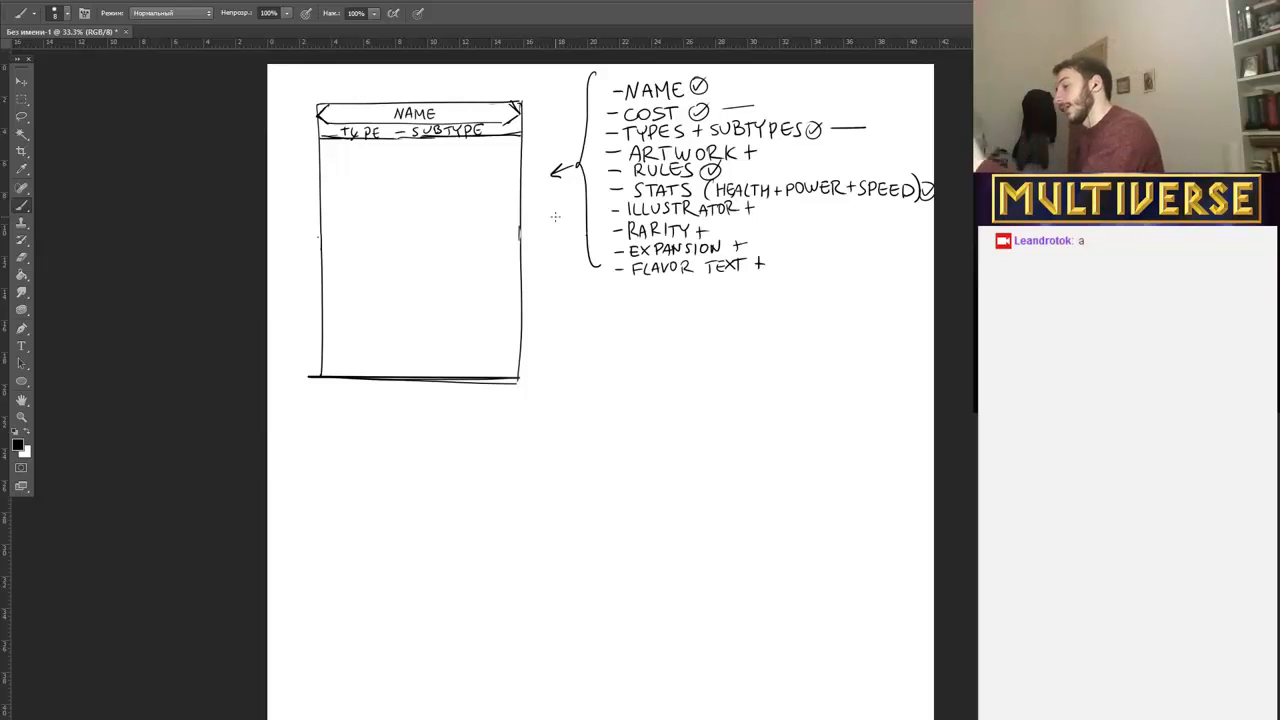
# Erase the "TYPE - SUBTYPE" bar and draw a large rectangular artwork frame from the name bar down to the card's middle.
pyautogui.moveTo(334, 135); pyautogui.dragTo(489, 129)
pyautogui.moveTo(336, 140)
pyautogui.mouseDown()
pyautogui.moveTo(323, 140)
pyautogui.moveTo(329, 224)
pyautogui.mouseUp()
pyautogui.moveTo(506, 128); pyautogui.dragTo(504, 222)
pyautogui.moveTo(319, 118)
pyautogui.mouseDown()
pyautogui.moveTo(320, 188)
pyautogui.moveTo(508, 225)
pyautogui.mouseUp()
pyautogui.moveTo(505, 118); pyautogui.dragTo(505, 228)
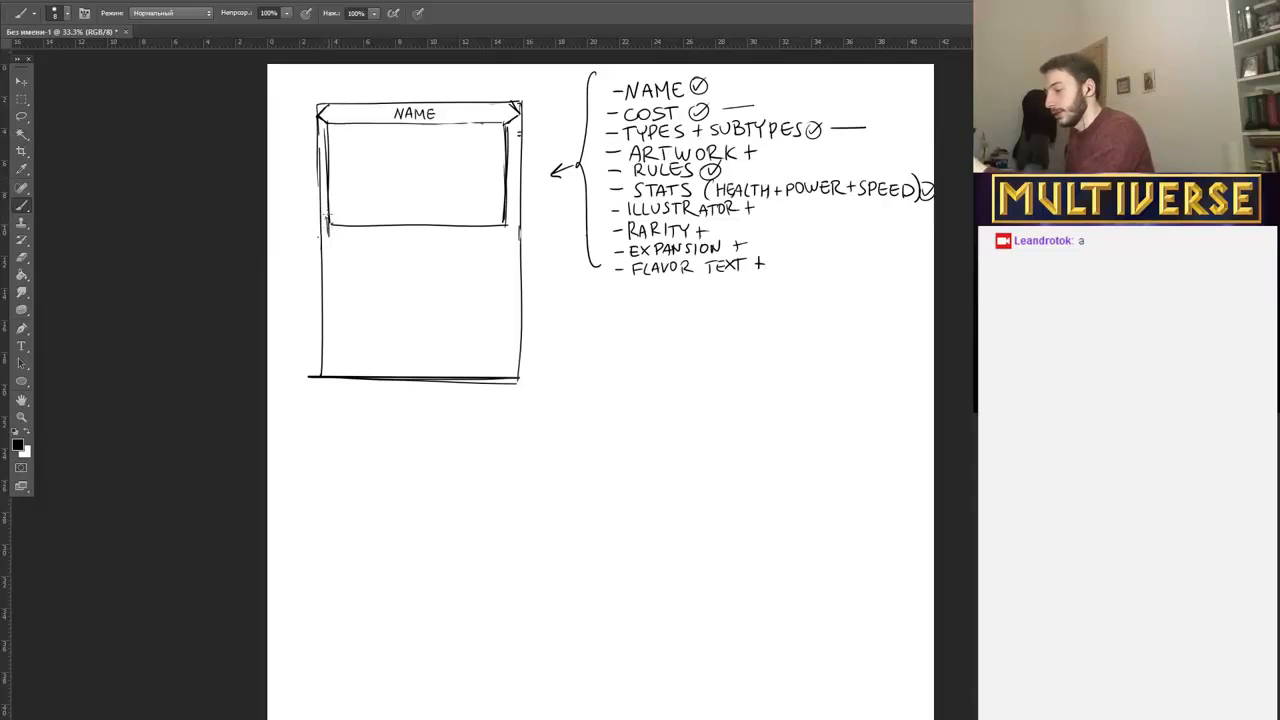
pyautogui.moveTo(327, 242); pyautogui.dragTo(505, 244)
pyautogui.moveTo(327, 245)
pyautogui.mouseDown()
pyautogui.moveTo(507, 241)
pyautogui.moveTo(490, 246)
pyautogui.moveTo(392, 250)
pyautogui.moveTo(480, 217)
pyautogui.moveTo(497, 229)
pyautogui.mouseUp()
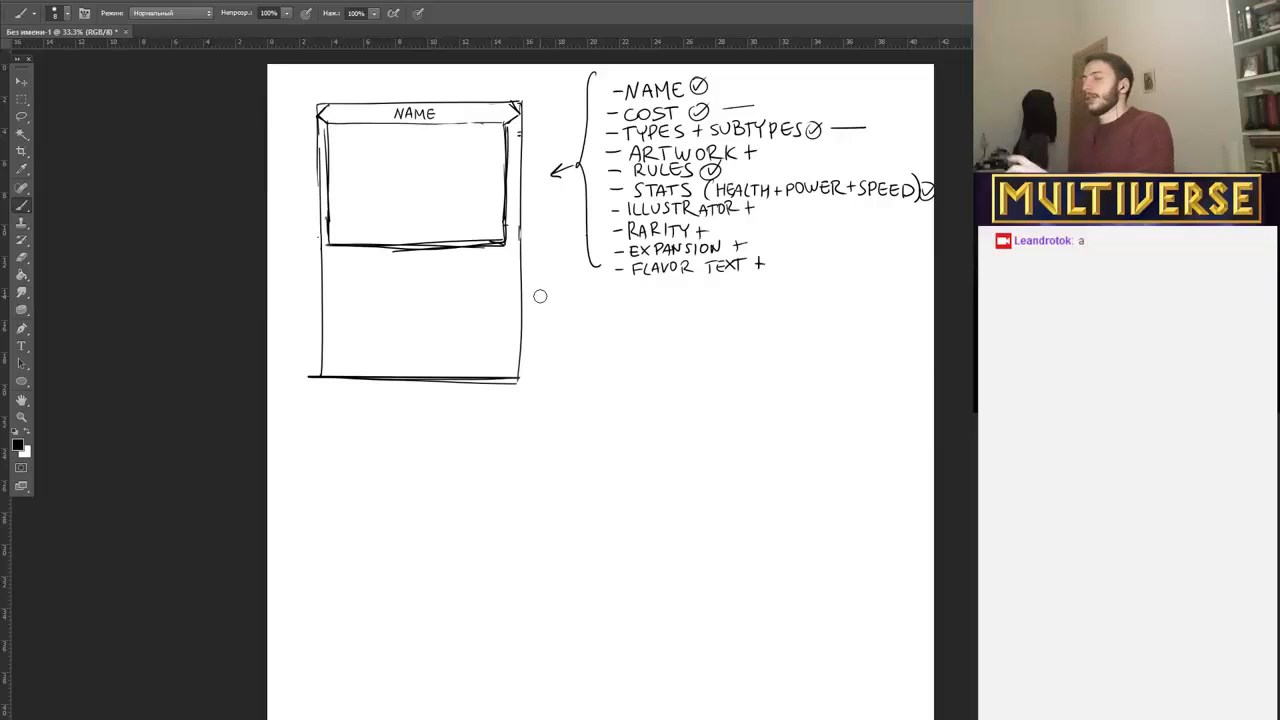
# Rule a narrow bar beneath the artwork frame and handwrite "TYPE = SUBTYPE" in it.
pyautogui.moveTo(321, 266); pyautogui.dragTo(530, 266)
pyautogui.moveTo(332, 266)
pyautogui.mouseDown()
pyautogui.moveTo(545, 266)
pyautogui.moveTo(537, 246)
pyautogui.mouseUp()
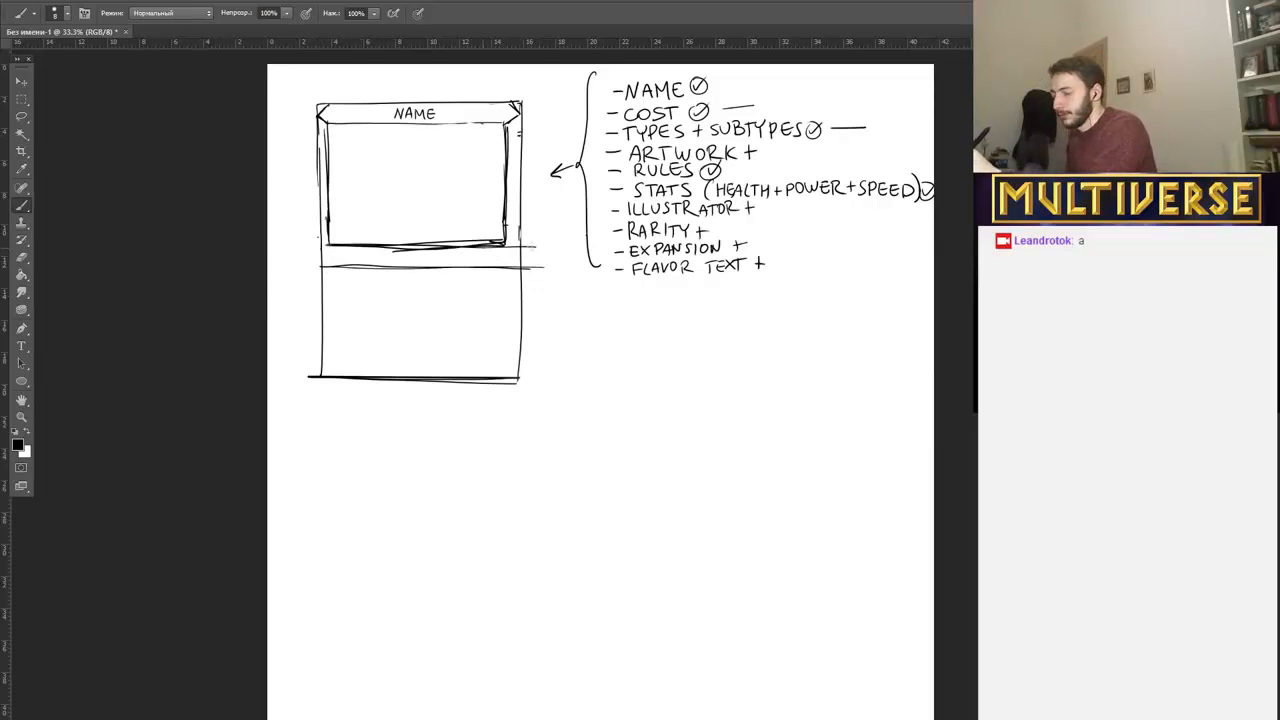
pyautogui.moveTo(328, 250)
pyautogui.mouseDown()
pyautogui.moveTo(354, 264)
pyautogui.moveTo(373, 255)
pyautogui.mouseUp()
pyautogui.moveTo(392, 254); pyautogui.dragTo(400, 254)
pyautogui.moveTo(391, 258); pyautogui.dragTo(446, 252)
pyautogui.moveTo(450, 251)
pyautogui.mouseDown()
pyautogui.moveTo(455, 262)
pyautogui.moveTo(471, 250)
pyautogui.mouseUp()
pyautogui.moveTo(465, 251); pyautogui.dragTo(483, 263)
pyautogui.moveTo(483, 250); pyautogui.dragTo(498, 262)
pyautogui.moveTo(491, 250); pyautogui.dragTo(498, 250)
pyautogui.moveTo(491, 256); pyautogui.dragTo(497, 256)
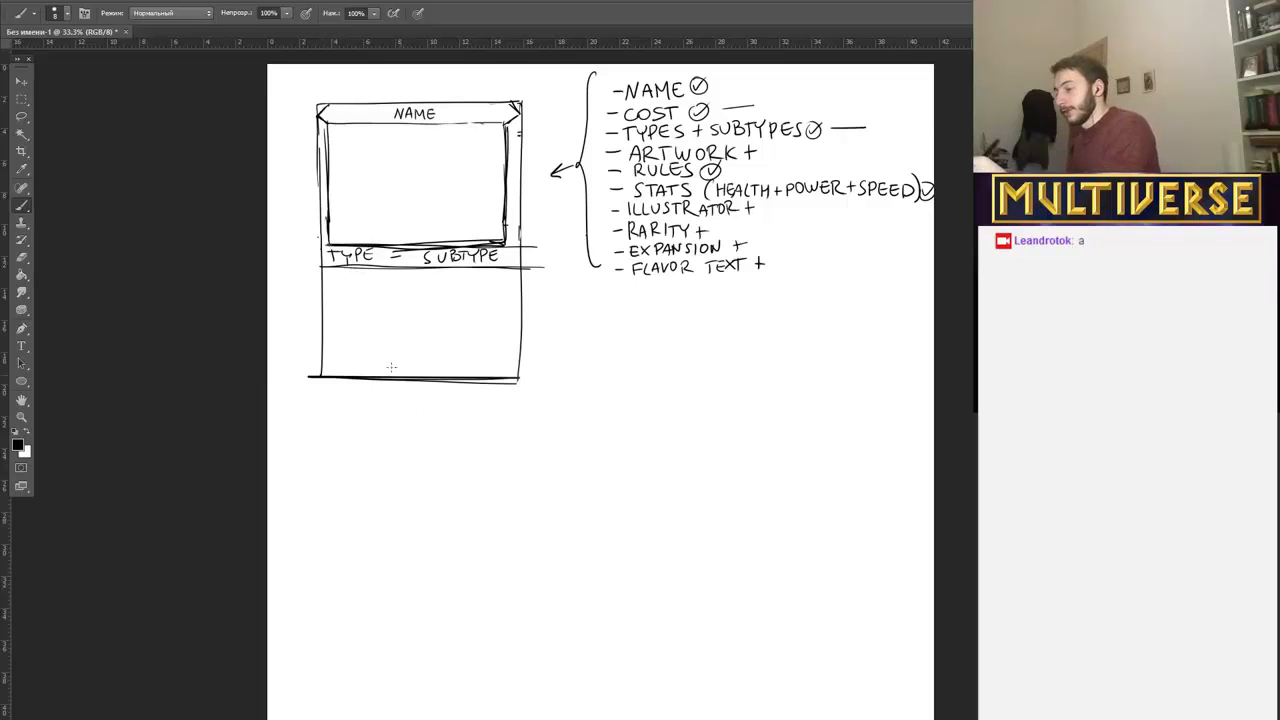
# Draw a doubled horizontal line across the lower part of the card, leaving a narrow strip above its bottom edge.
pyautogui.moveTo(322, 350); pyautogui.dragTo(535, 349)
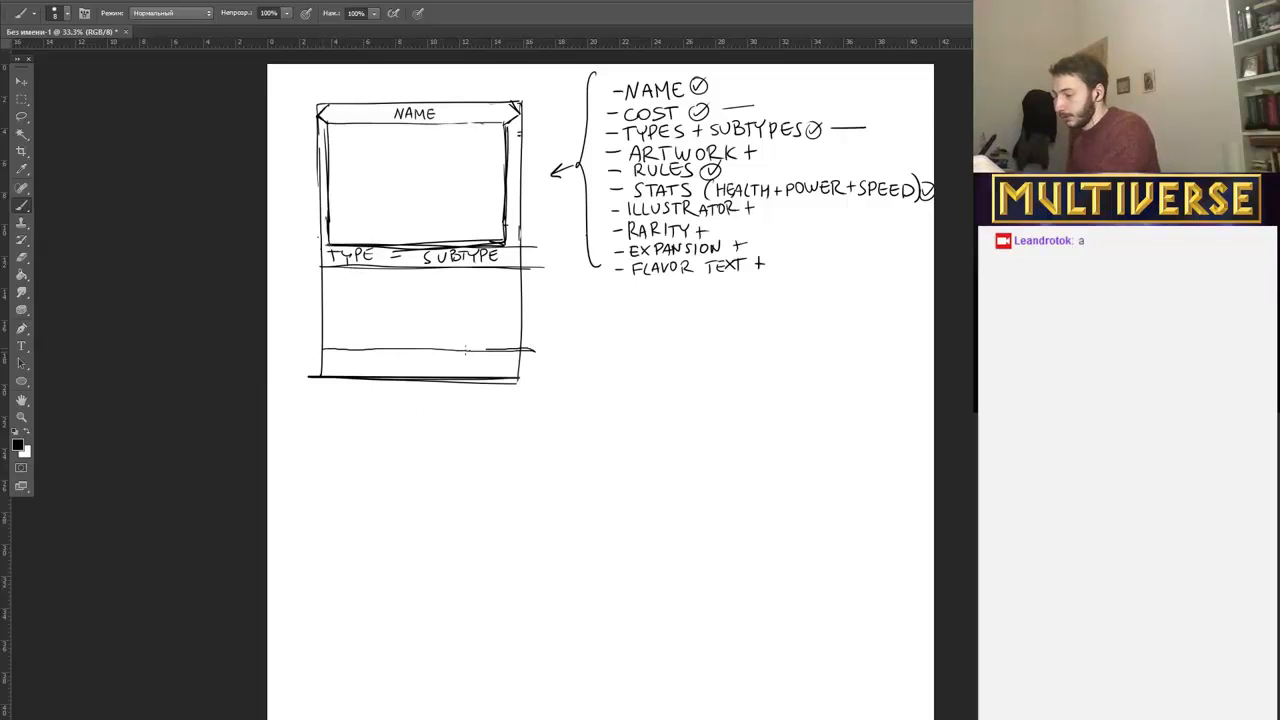
pyautogui.moveTo(336, 352); pyautogui.dragTo(528, 350)
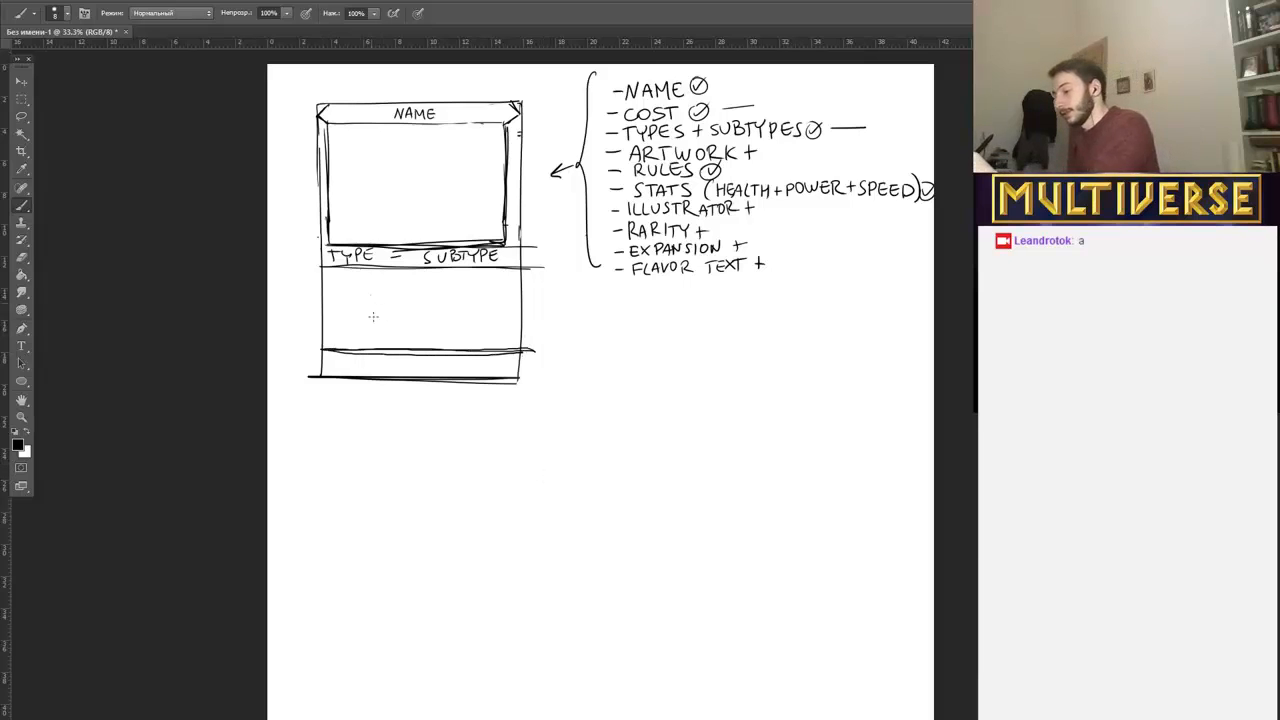
# Handwrite "RULES" in the empty area beneath the "TYPE = SUBTYPE" bar.
pyautogui.moveTo(370, 295); pyautogui.dragTo(370, 316)
pyautogui.moveTo(370, 295); pyautogui.dragTo(382, 315)
pyautogui.moveTo(385, 296); pyautogui.dragTo(412, 314)
pyautogui.moveTo(416, 296)
pyautogui.mouseDown()
pyautogui.moveTo(419, 310)
pyautogui.moveTo(428, 296)
pyautogui.mouseUp()
pyautogui.moveTo(418, 303); pyautogui.dragTo(426, 303)
pyautogui.moveTo(418, 312); pyautogui.dragTo(431, 311)
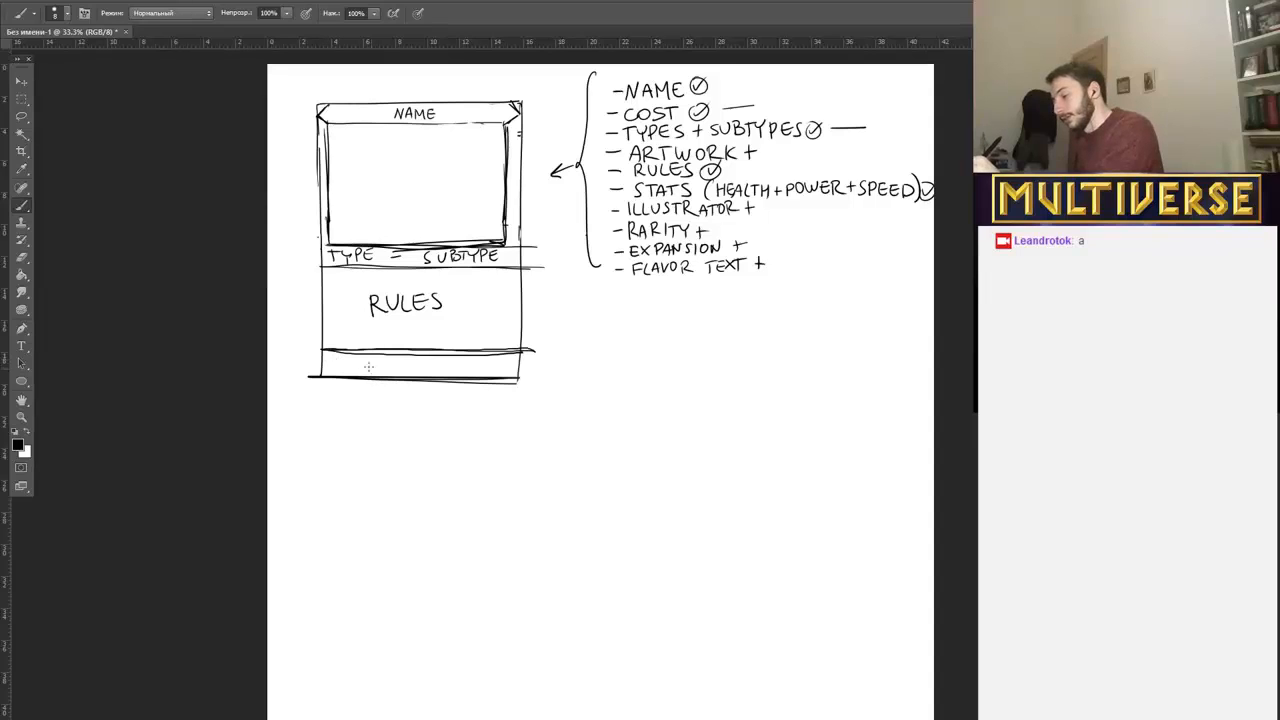
# Draw six small circles in the card's lower strip with the first two shaded, and three square stat boxes at its opposite end.
pyautogui.moveTo(334, 356)
pyautogui.mouseDown()
pyautogui.moveTo(326, 364)
pyautogui.moveTo(414, 368)
pyautogui.mouseUp()
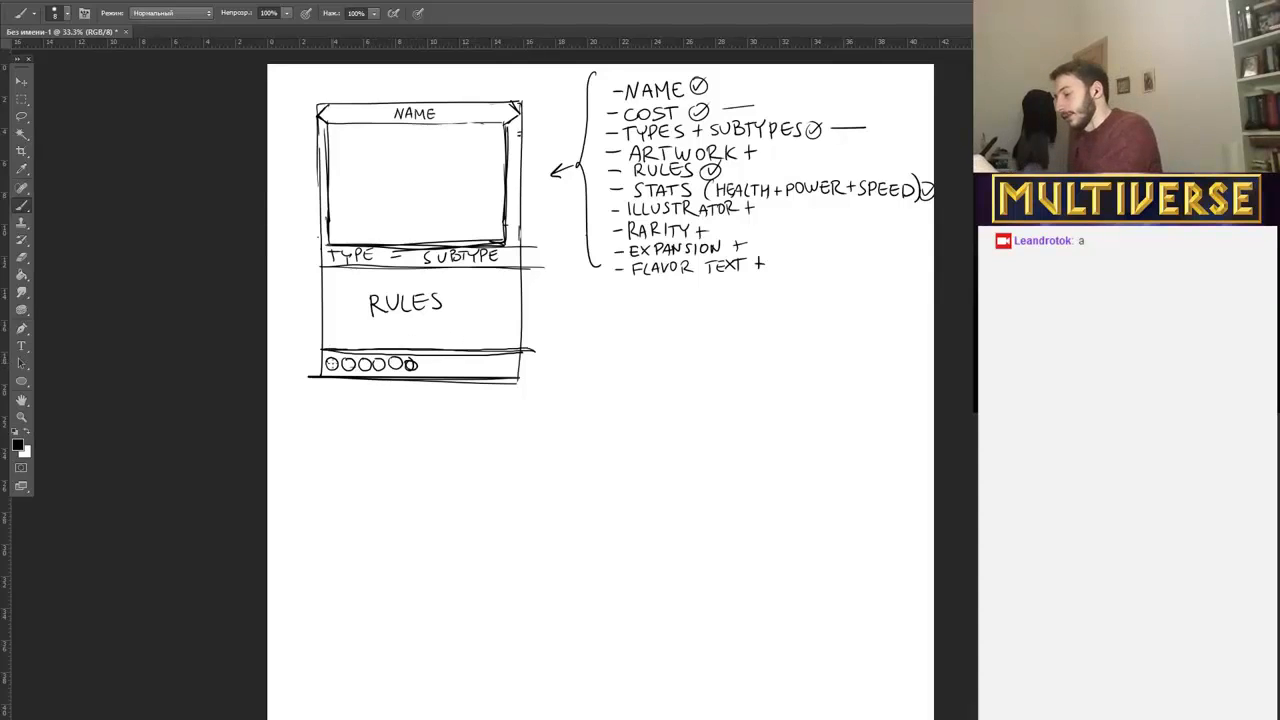
pyautogui.moveTo(328, 360); pyautogui.dragTo(351, 367)
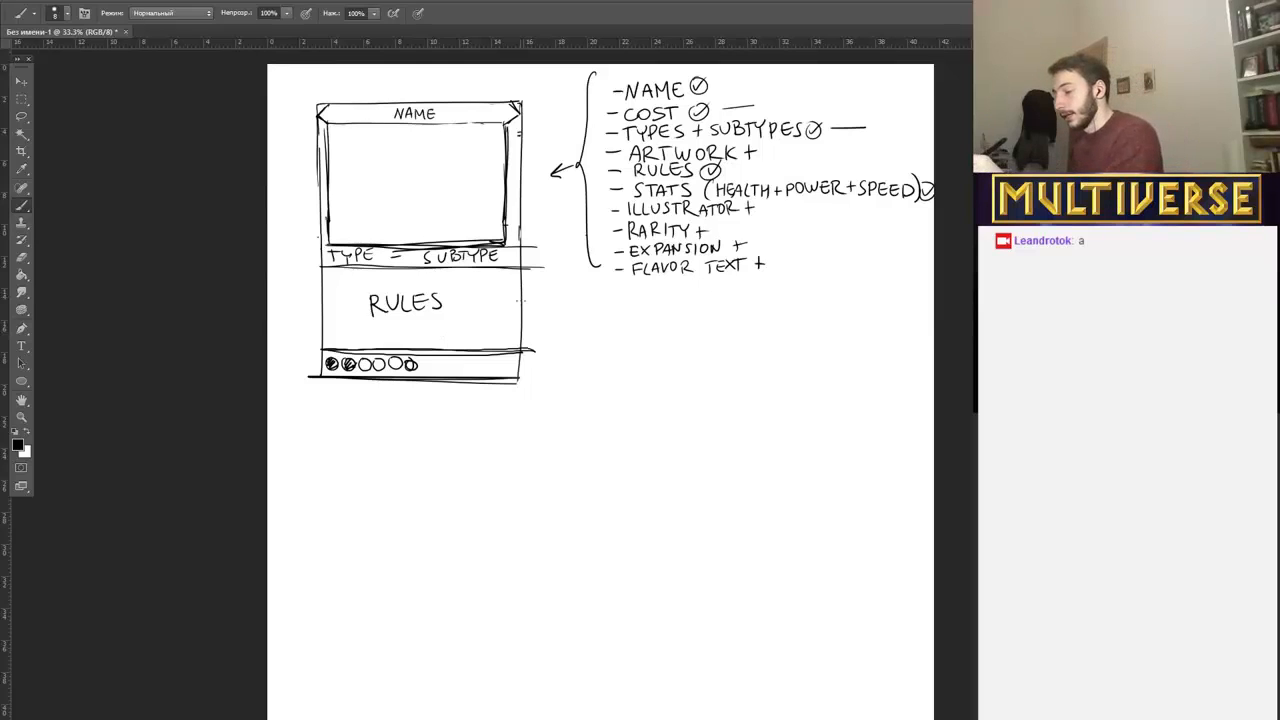
pyautogui.moveTo(495, 352)
pyautogui.mouseDown()
pyautogui.moveTo(495, 378)
pyautogui.moveTo(451, 374)
pyautogui.moveTo(470, 377)
pyautogui.mouseUp()
pyautogui.moveTo(473, 356)
pyautogui.mouseDown()
pyautogui.moveTo(473, 376)
pyautogui.moveTo(473, 354)
pyautogui.moveTo(486, 377)
pyautogui.mouseUp()
pyautogui.moveTo(495, 353)
pyautogui.mouseDown()
pyautogui.moveTo(495, 380)
pyautogui.moveTo(518, 380)
pyautogui.moveTo(500, 352)
pyautogui.moveTo(480, 353)
pyautogui.mouseUp()
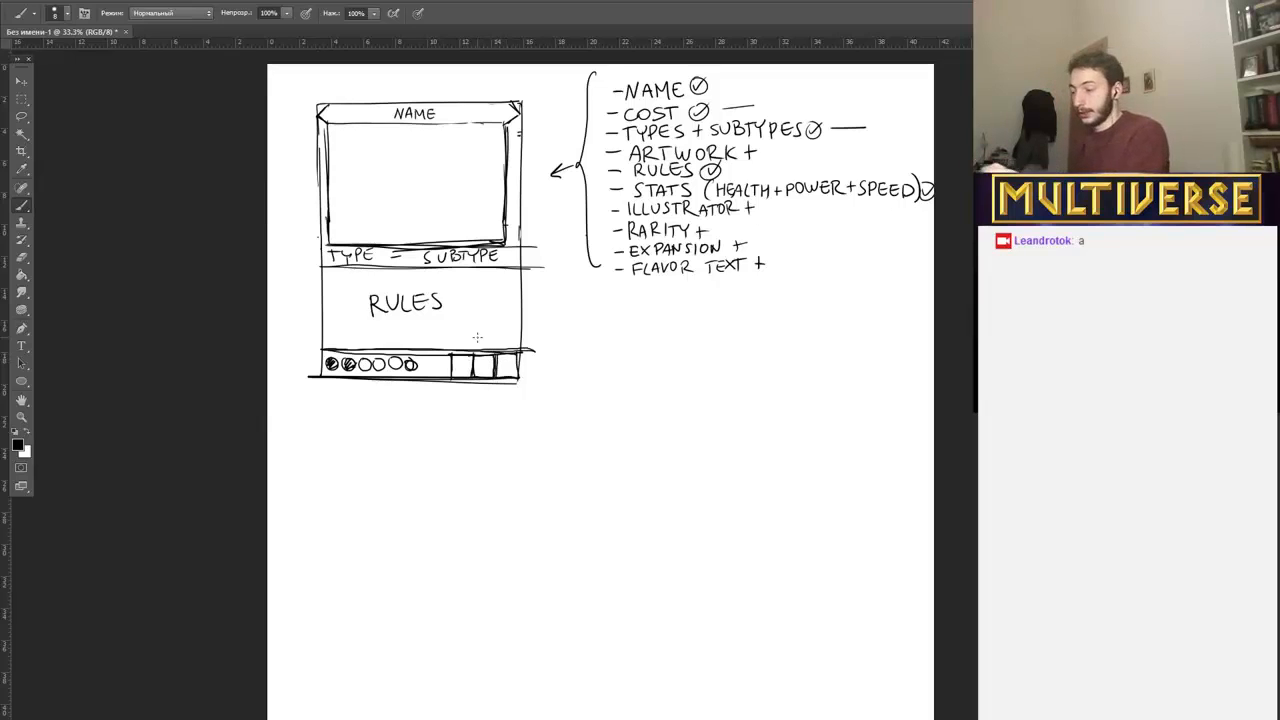
pyautogui.moveTo(520, 351); pyautogui.dragTo(520, 374)
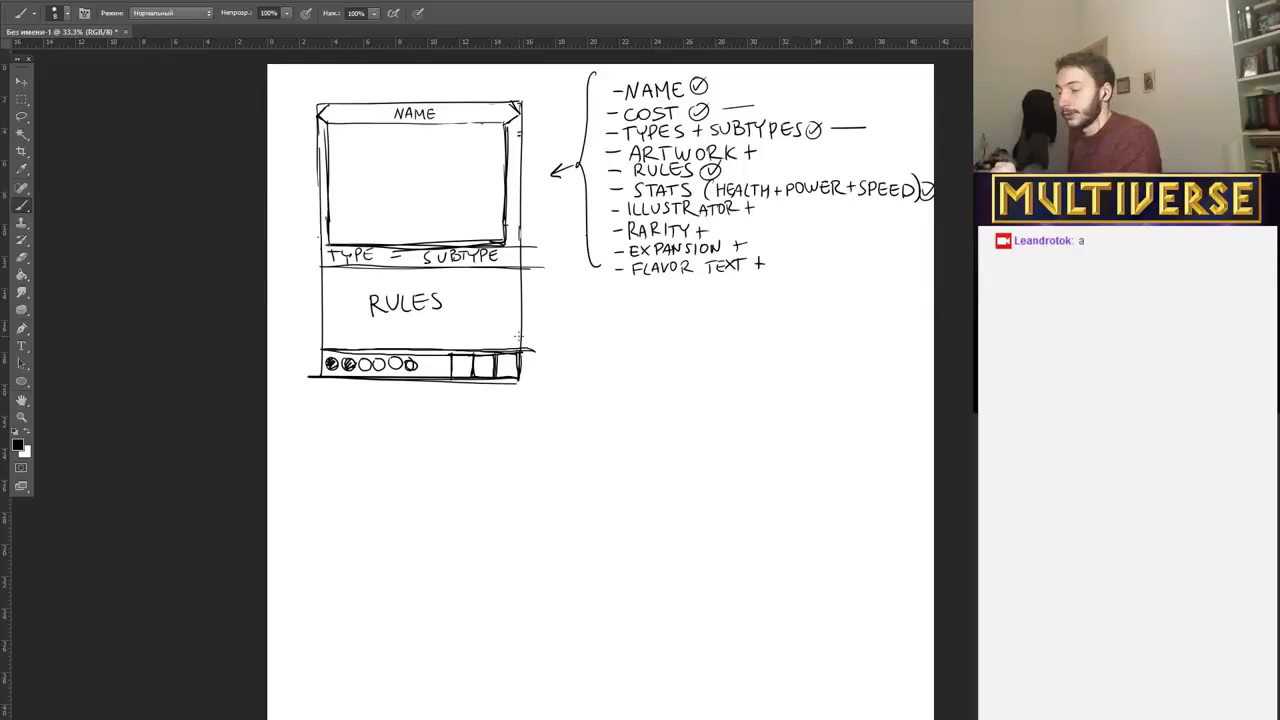
# Letter the three stat boxes S, P and H.
pyautogui.moveTo(501, 359); pyautogui.dragTo(511, 374)
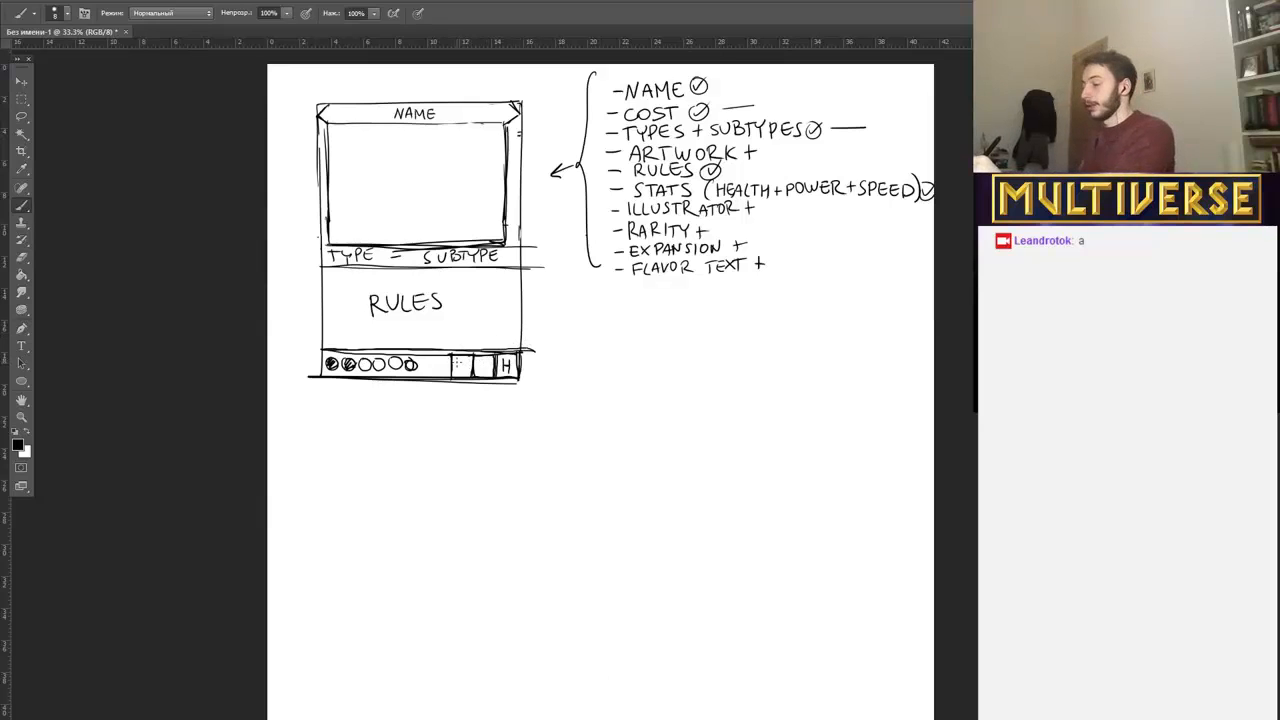
pyautogui.moveTo(456, 356)
pyautogui.mouseDown()
pyautogui.moveTo(456, 377)
pyautogui.moveTo(468, 366)
pyautogui.mouseUp()
pyautogui.moveTo(467, 355); pyautogui.dragTo(467, 374)
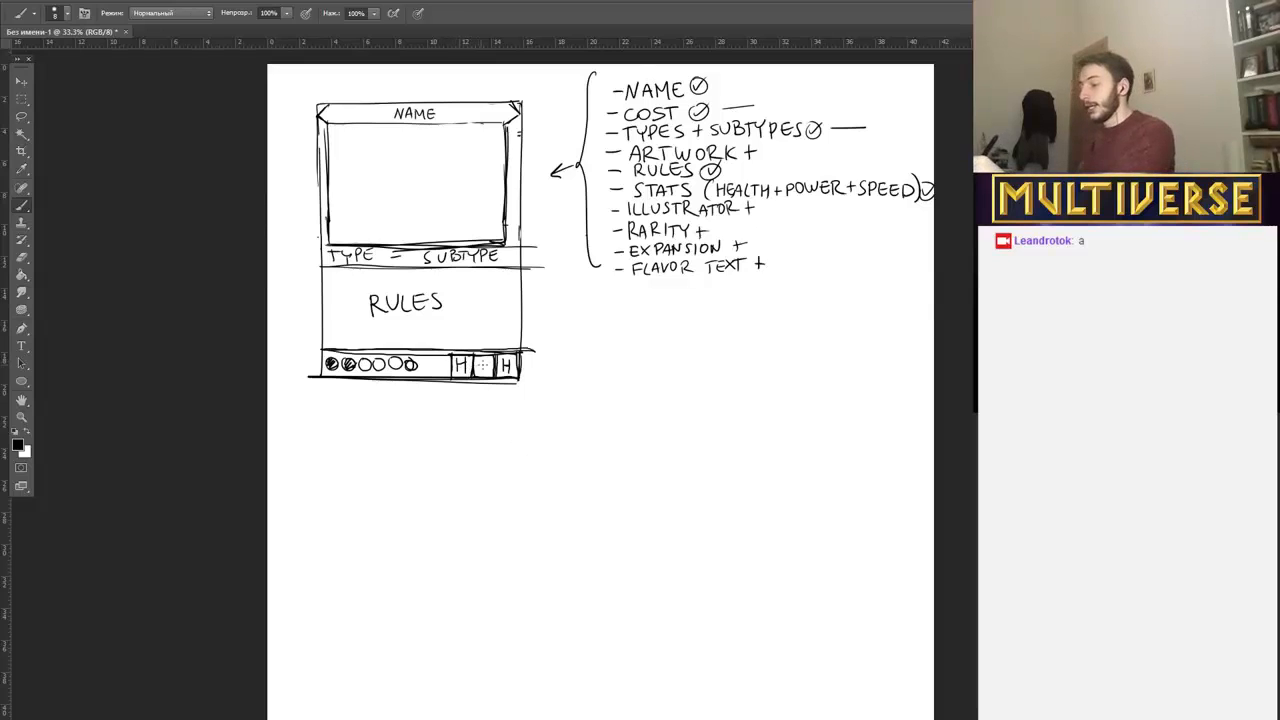
pyautogui.hotkey('ctrl', 'z')
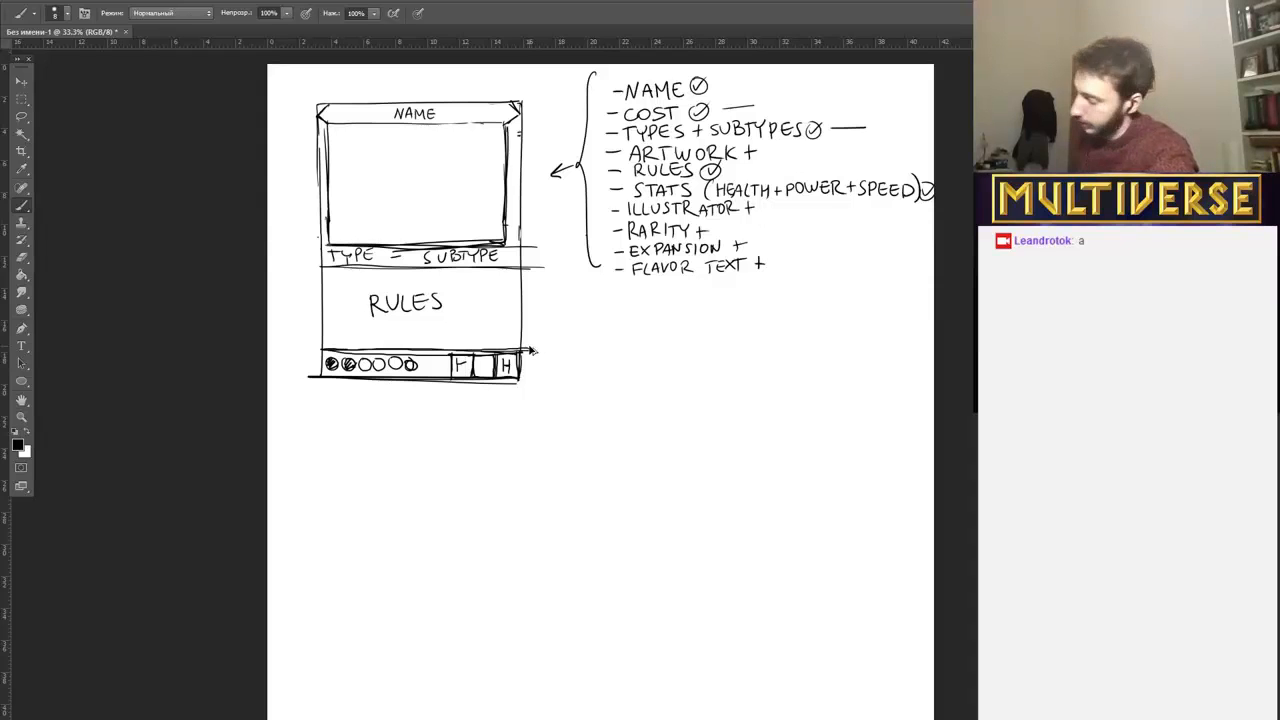
pyautogui.hotkey('ctrl', 'z')
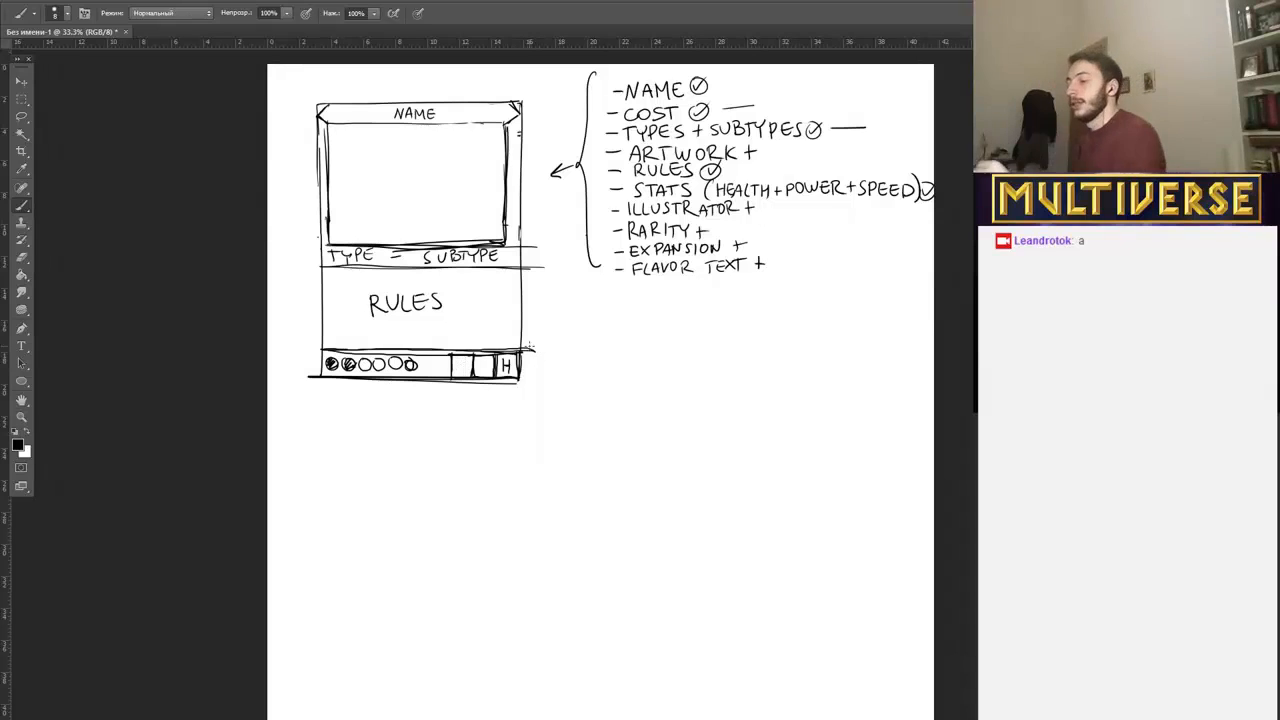
pyautogui.moveTo(479, 357)
pyautogui.mouseDown()
pyautogui.moveTo(479, 374)
pyautogui.moveTo(457, 371)
pyautogui.mouseUp()
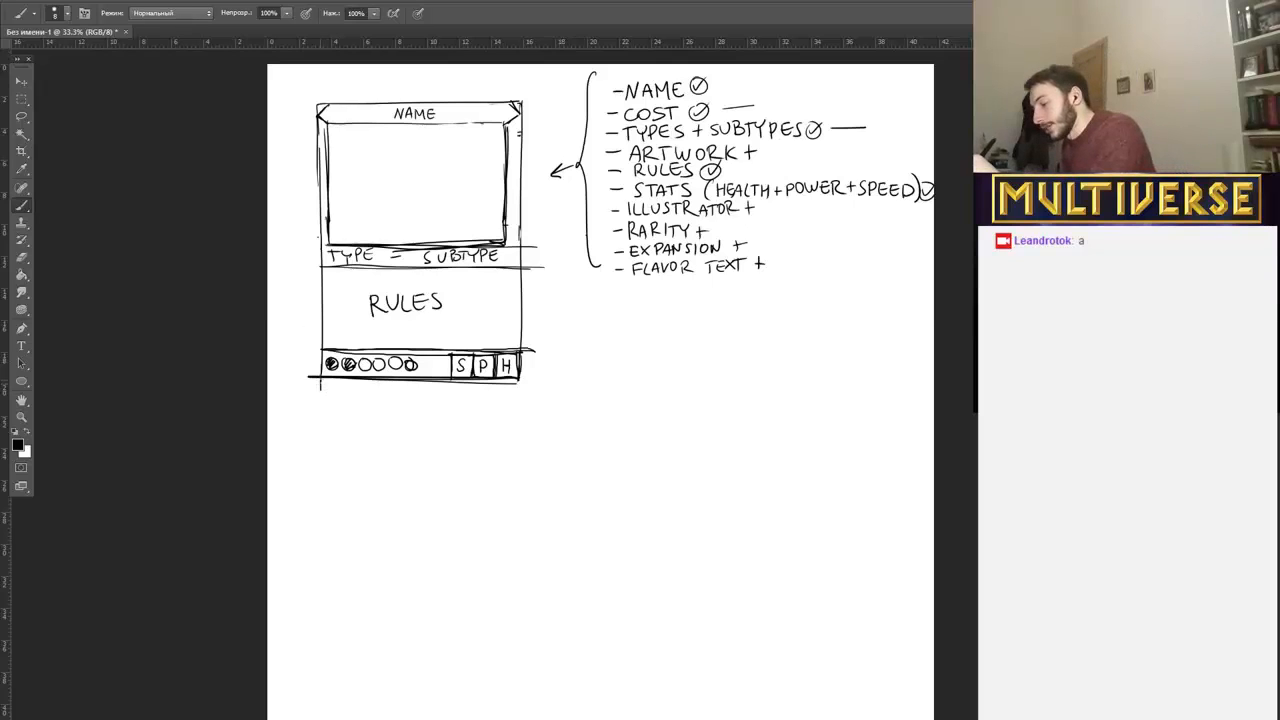
# Add a thin strip along the card's bottom edge and handwrite "ILLUSTRATOR" at its start.
pyautogui.moveTo(320, 378)
pyautogui.mouseDown()
pyautogui.moveTo(322, 392)
pyautogui.moveTo(472, 391)
pyautogui.moveTo(516, 390)
pyautogui.moveTo(518, 374)
pyautogui.mouseUp()
pyautogui.moveTo(349, 388); pyautogui.dragTo(414, 391)
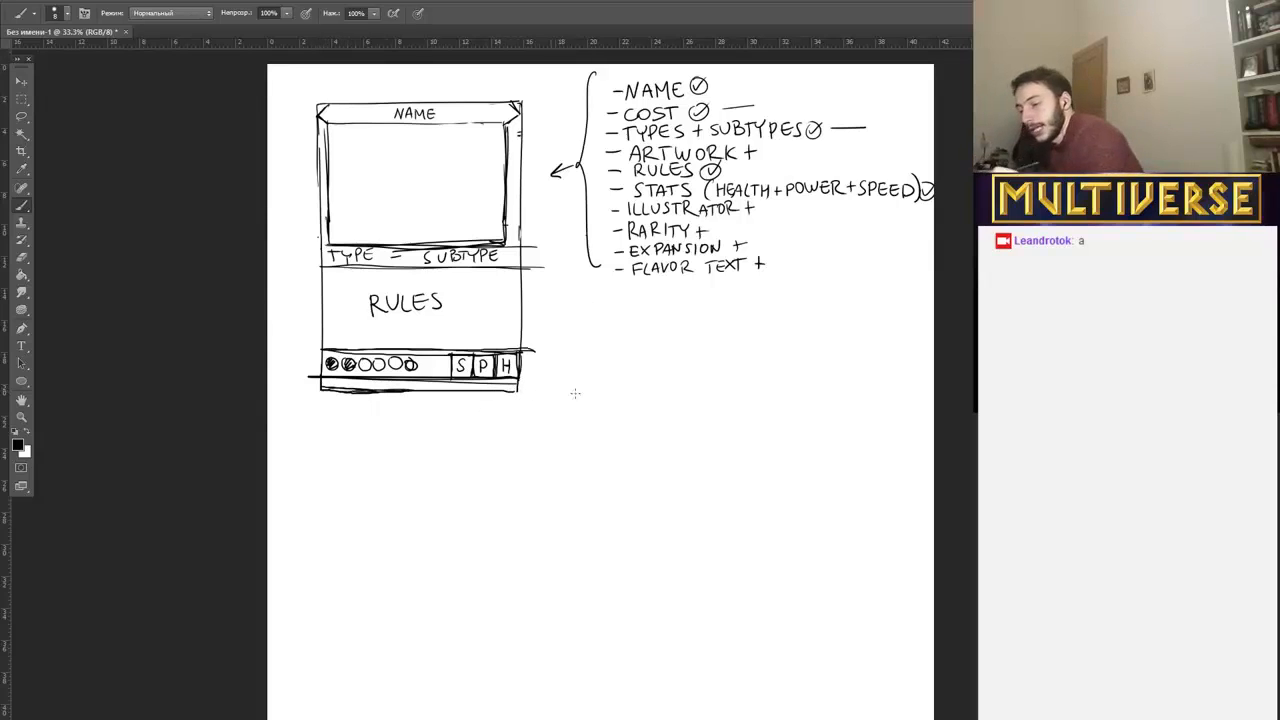
pyautogui.moveTo(324, 383); pyautogui.dragTo(398, 384)
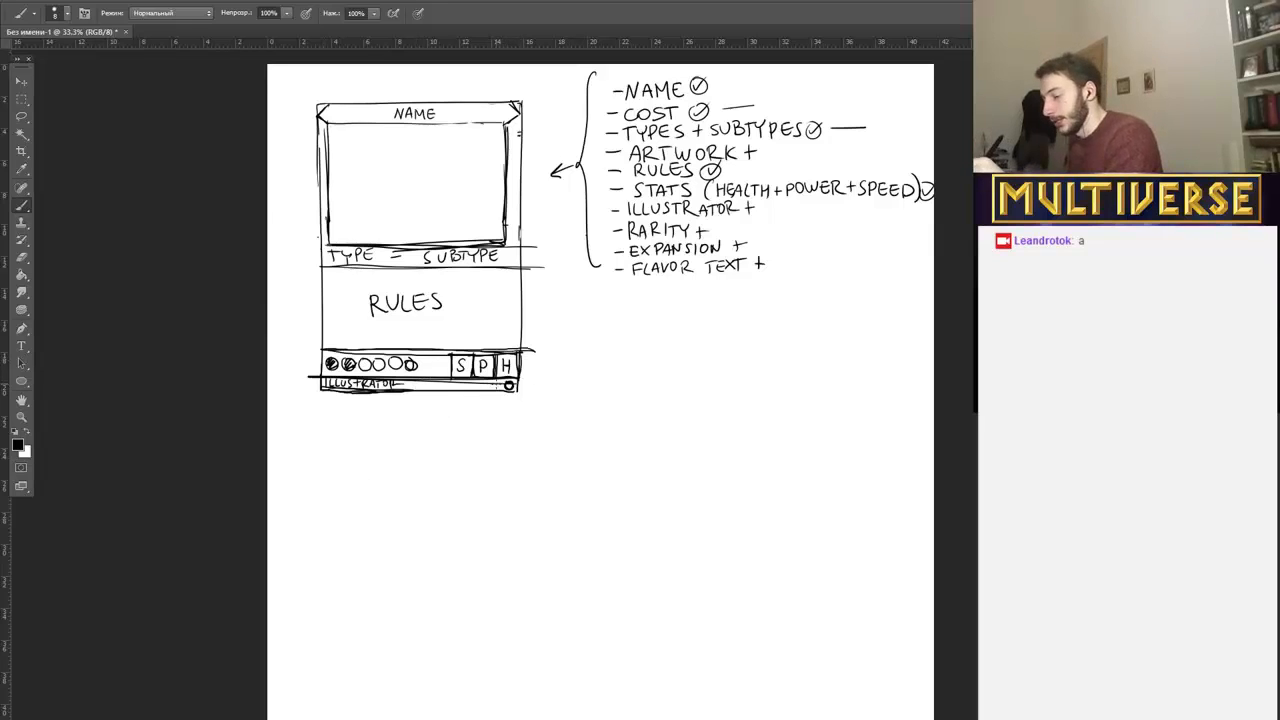
# Draw two small circles at the end of the thin strip, and a short divider with a wavy line after "ILLUSTRATOR".
pyautogui.moveTo(501, 381)
pyautogui.mouseDown()
pyautogui.moveTo(490, 387)
pyautogui.moveTo(502, 383)
pyautogui.mouseUp()
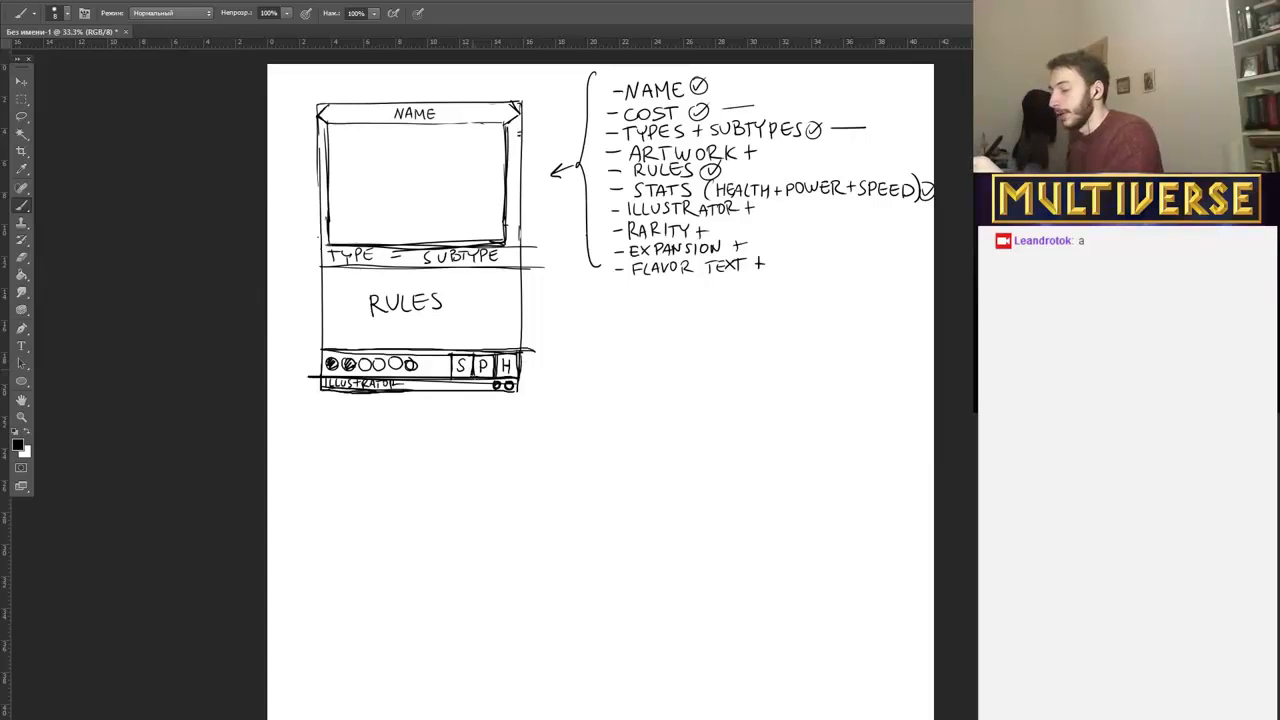
pyautogui.click(474, 387)
pyautogui.click(481, 387)
pyautogui.click(487, 386)
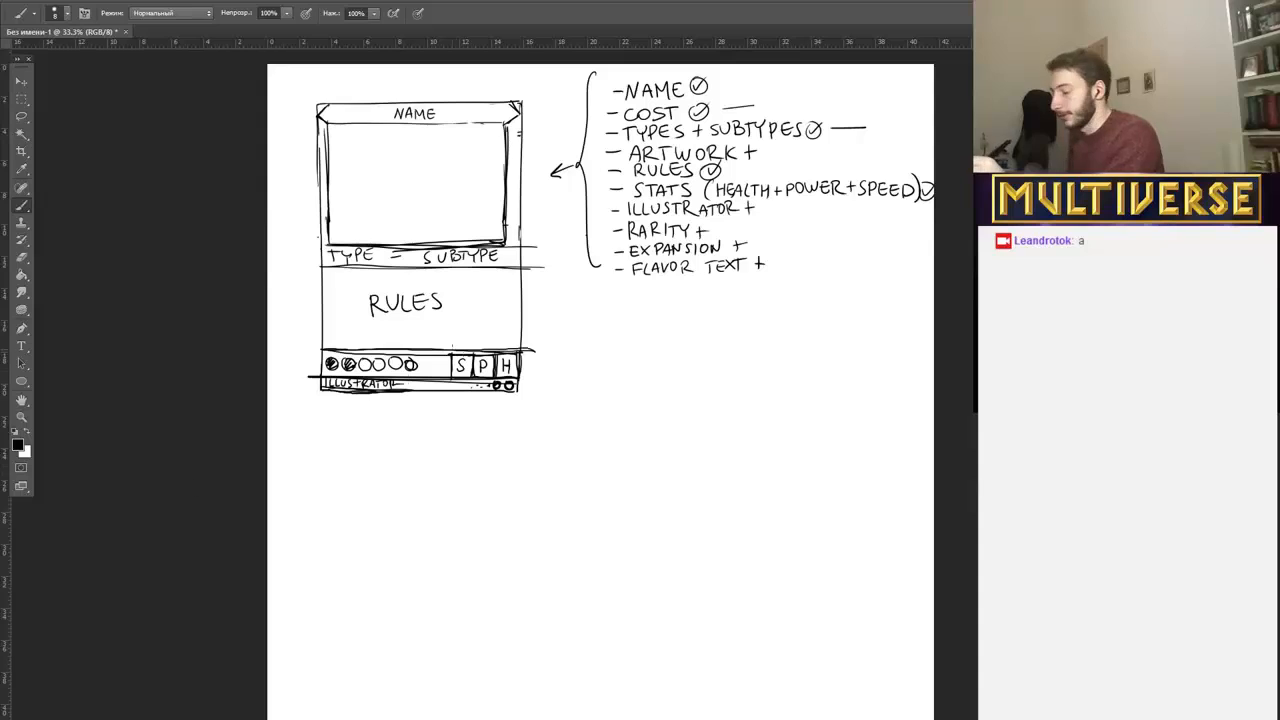
pyautogui.moveTo(408, 384); pyautogui.dragTo(500, 384)
pyautogui.moveTo(408, 379); pyautogui.dragTo(405, 388)
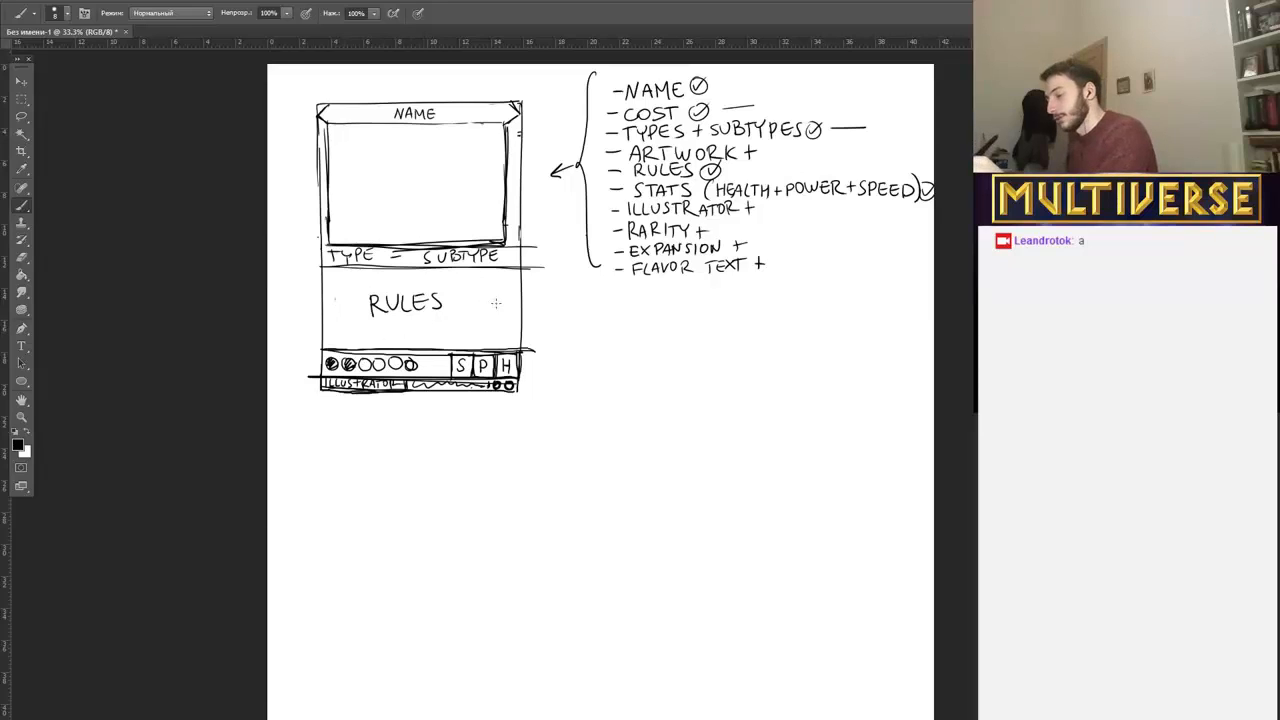
# Handwrite "flavor text" beneath a thick dividing line under "RULES", and "IMAGE" inside the artwork frame.
pyautogui.moveTo(355, 331)
pyautogui.mouseDown()
pyautogui.moveTo(480, 328)
pyautogui.moveTo(376, 322)
pyautogui.mouseUp()
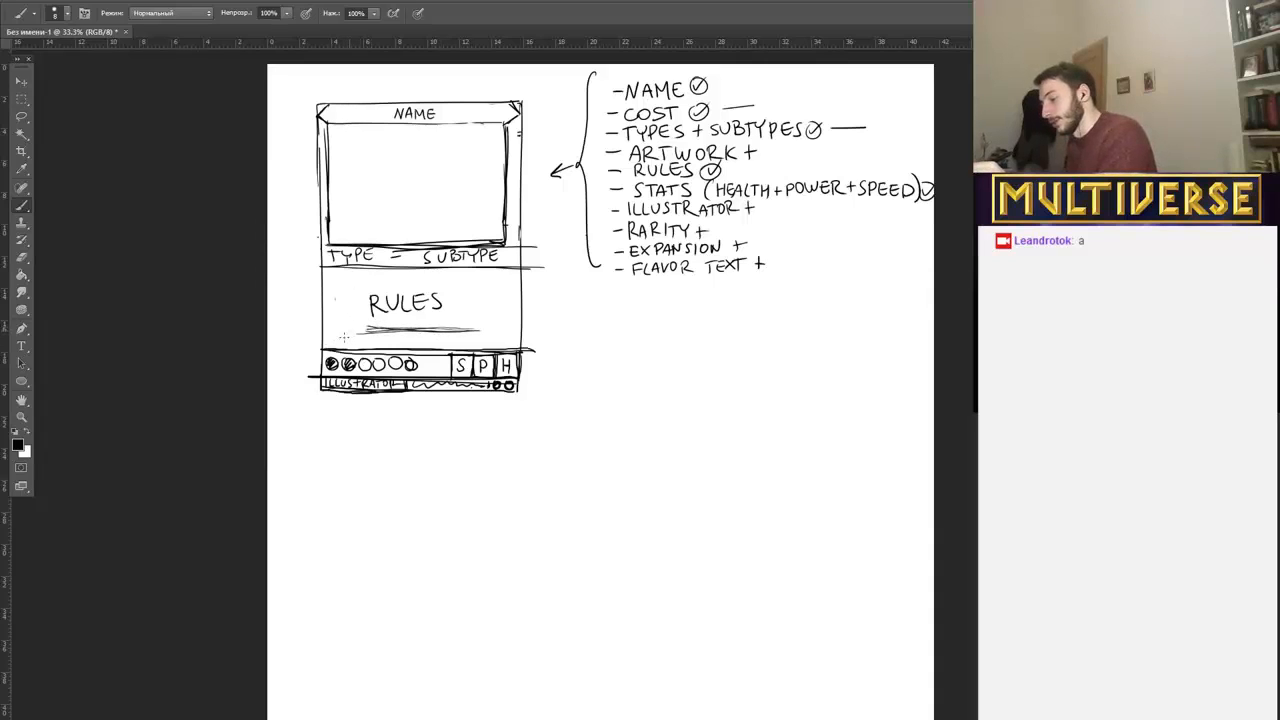
pyautogui.moveTo(348, 332)
pyautogui.mouseDown()
pyautogui.moveTo(337, 340)
pyautogui.moveTo(430, 336)
pyautogui.mouseUp()
pyautogui.moveTo(434, 328)
pyautogui.mouseDown()
pyautogui.moveTo(433, 348)
pyautogui.moveTo(442, 333)
pyautogui.mouseUp()
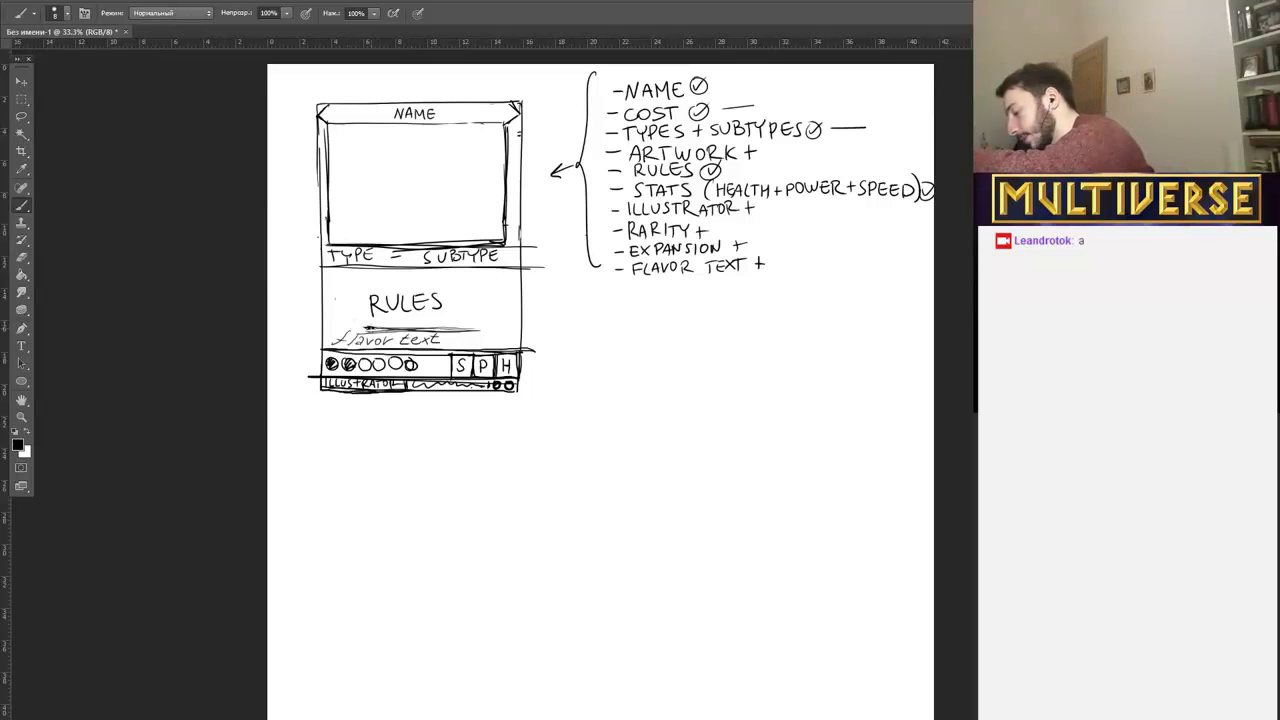
pyautogui.moveTo(417, 328); pyautogui.dragTo(472, 329)
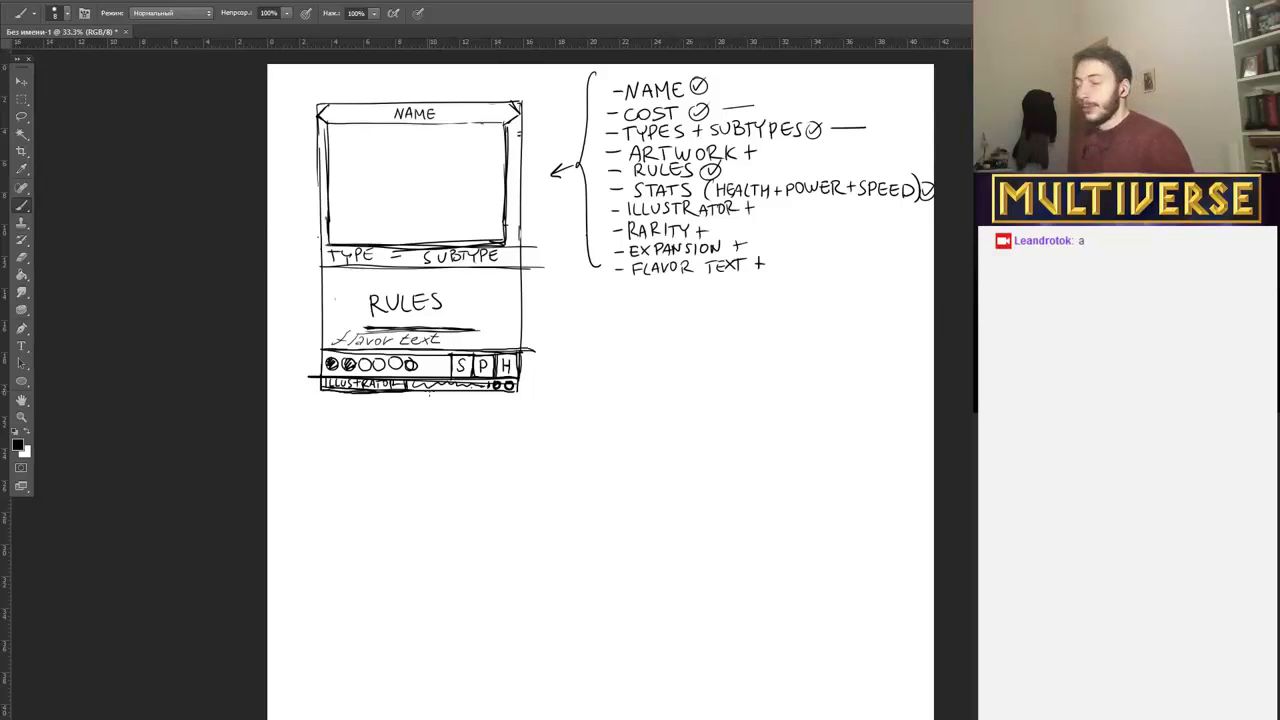
pyautogui.moveTo(377, 176)
pyautogui.mouseDown()
pyautogui.moveTo(378, 191)
pyautogui.moveTo(442, 188)
pyautogui.mouseUp()
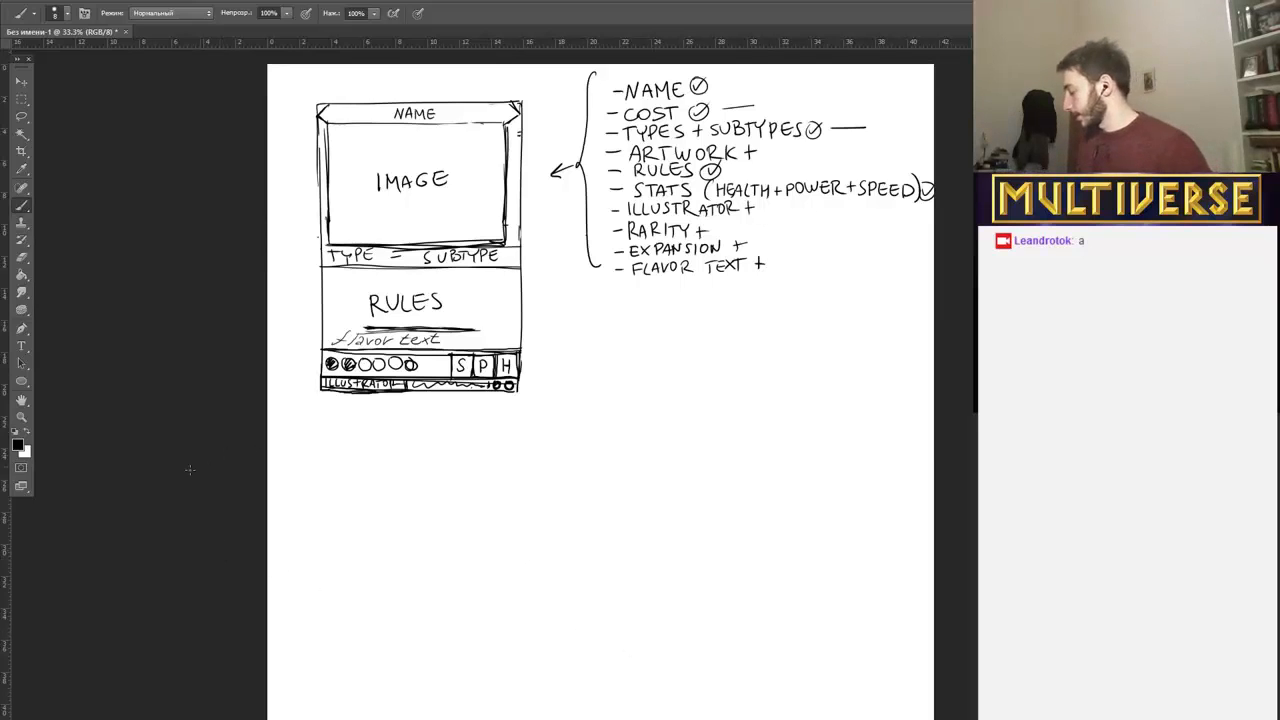
# Open card back.psd from the Other Multiverse art folder for reference and return to the card sketch.
pyautogui.click(38, 1)
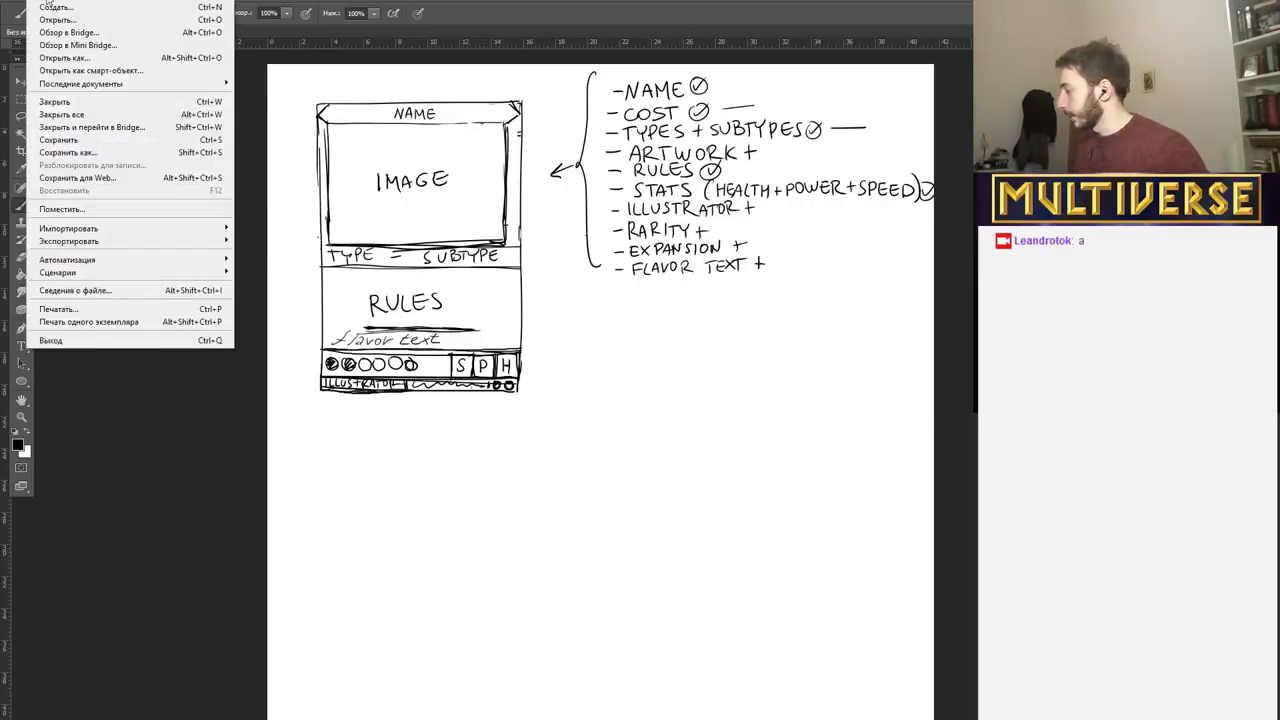
pyautogui.click(49, 22)
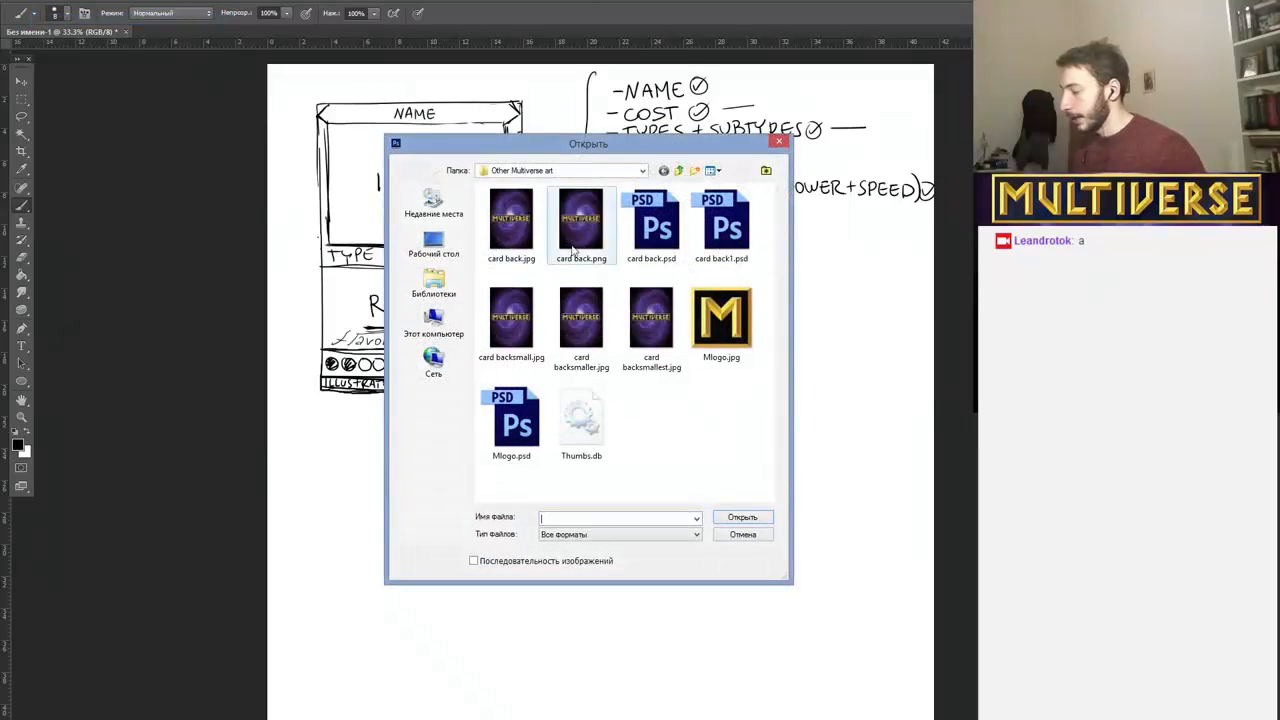
pyautogui.doubleClick(656, 240)
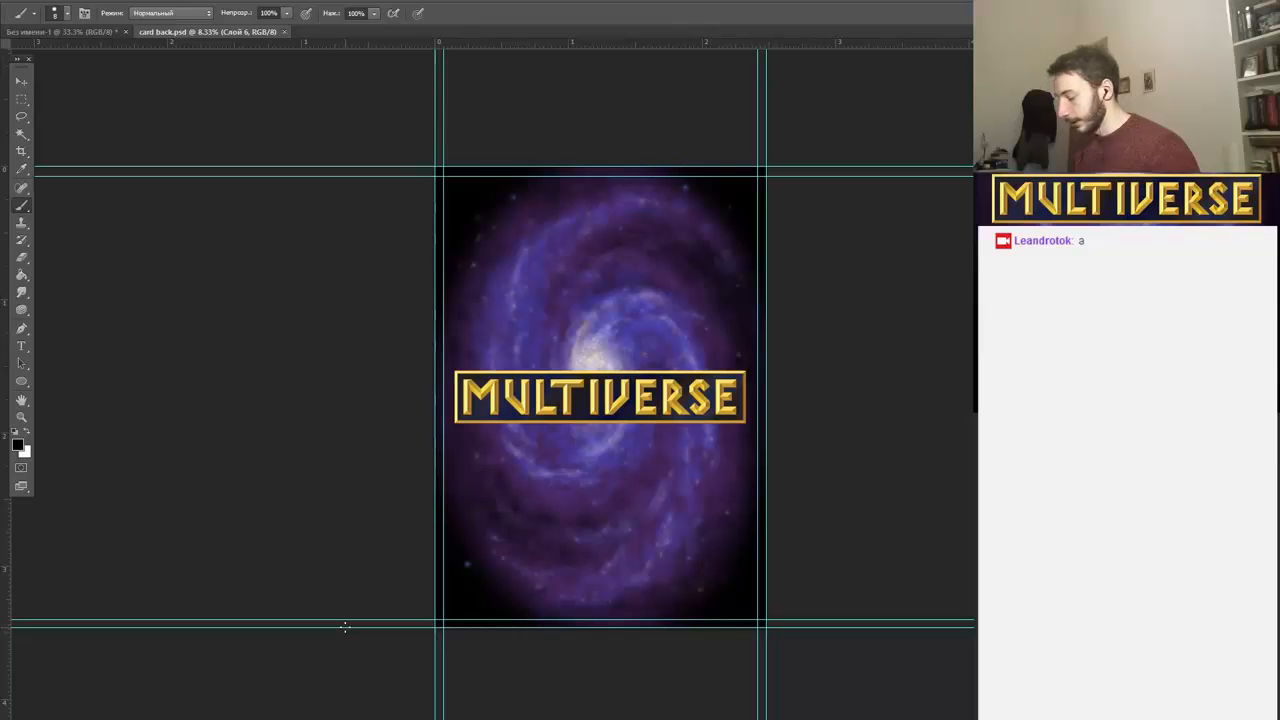
pyautogui.click(105, 32)
pyautogui.click(205, 32)
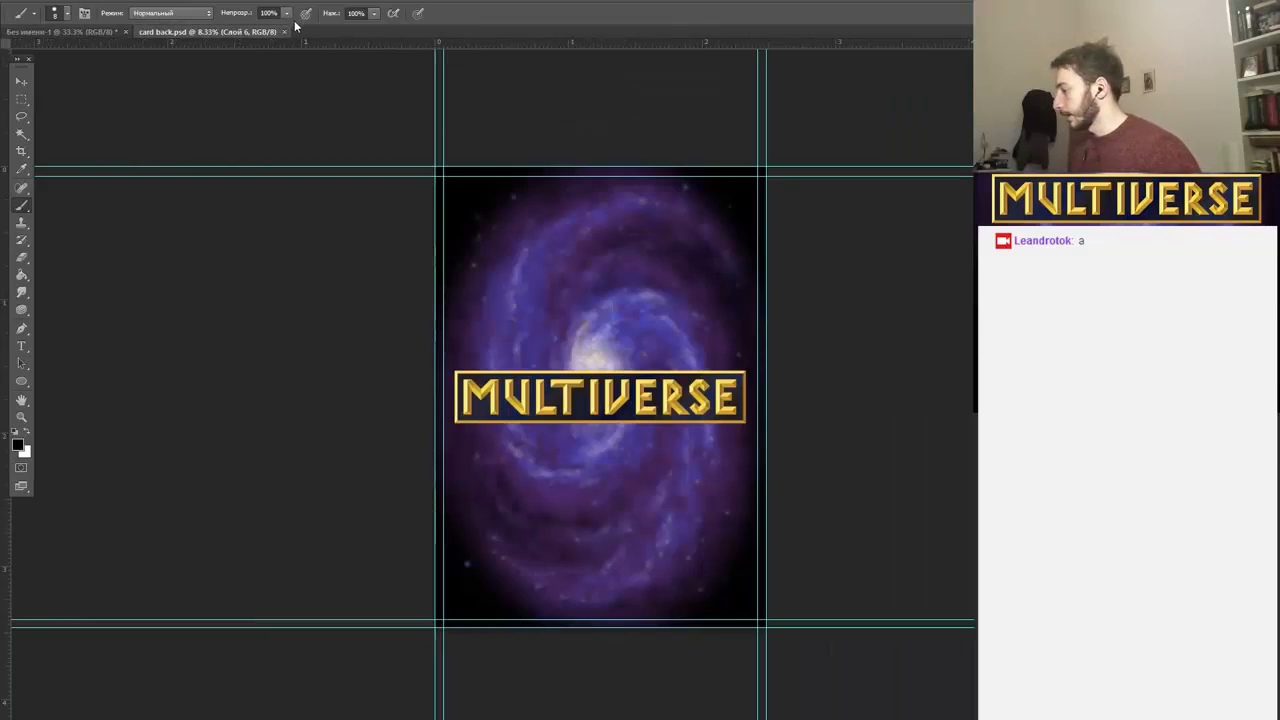
pyautogui.click(60, 32)
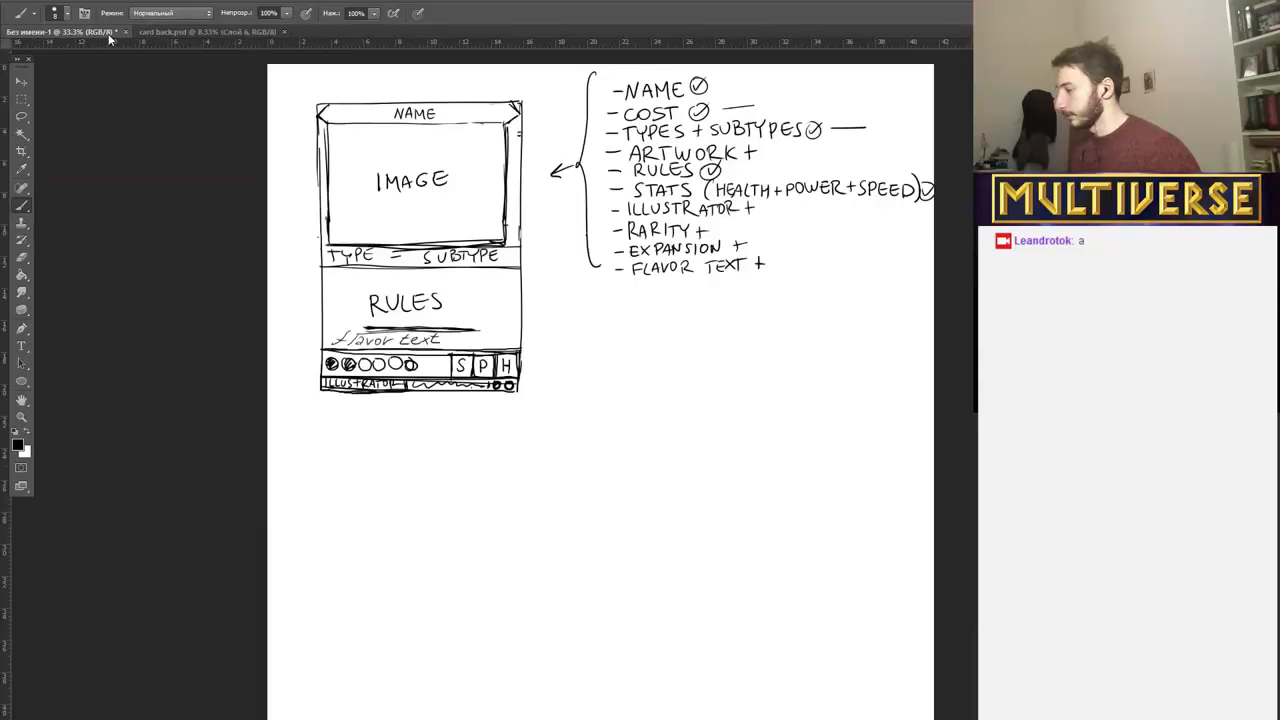
pyautogui.click(280, 0)
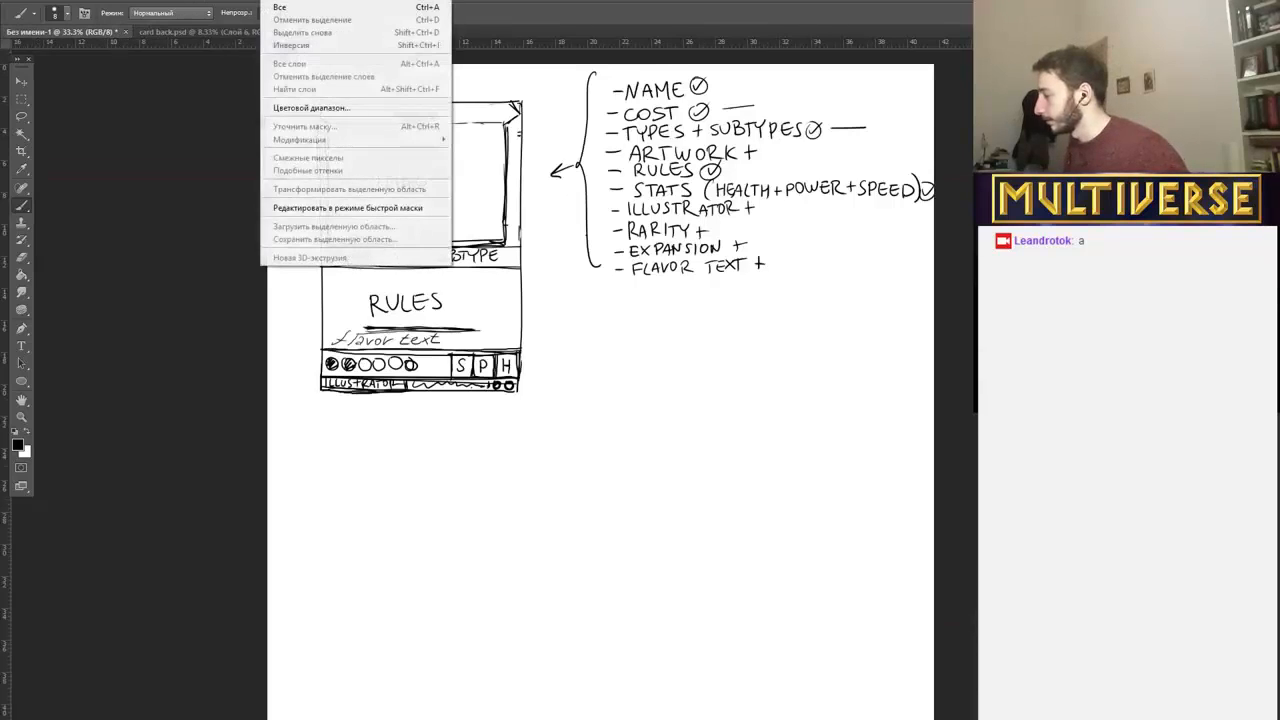
pyautogui.moveTo(330, 2)
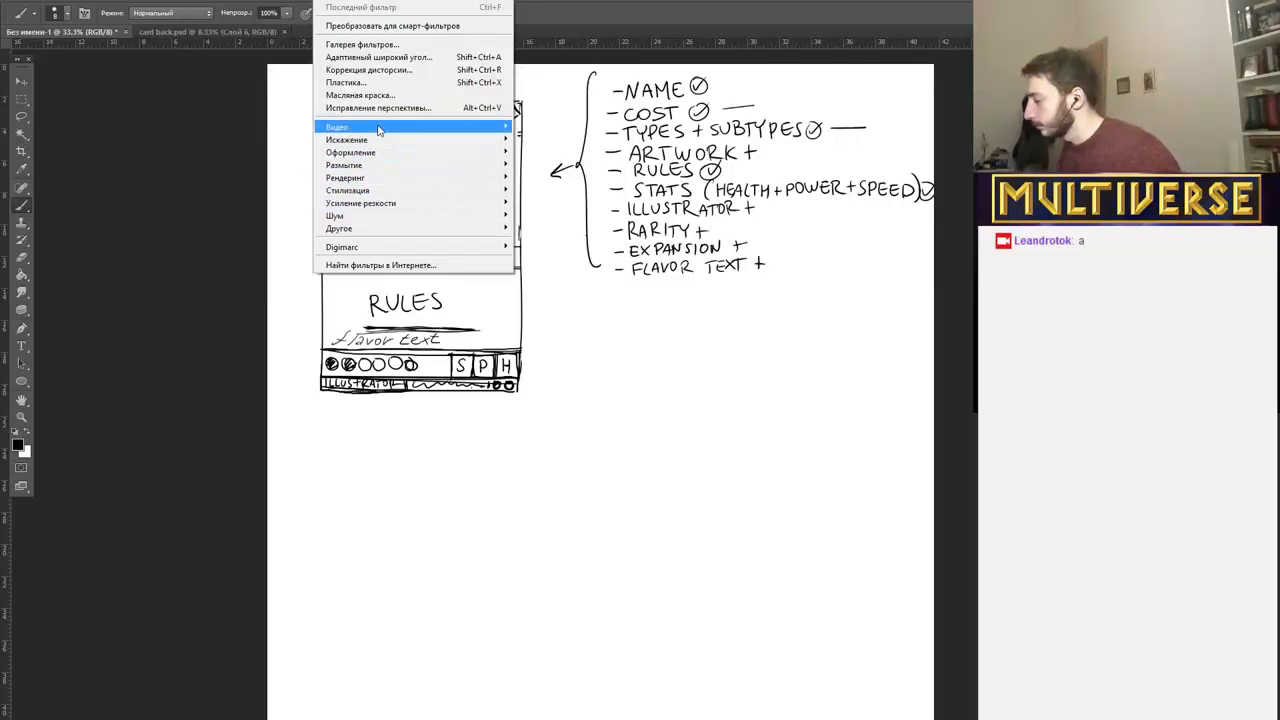
pyautogui.moveTo(380, 130)
pyautogui.moveTo(421, 2)
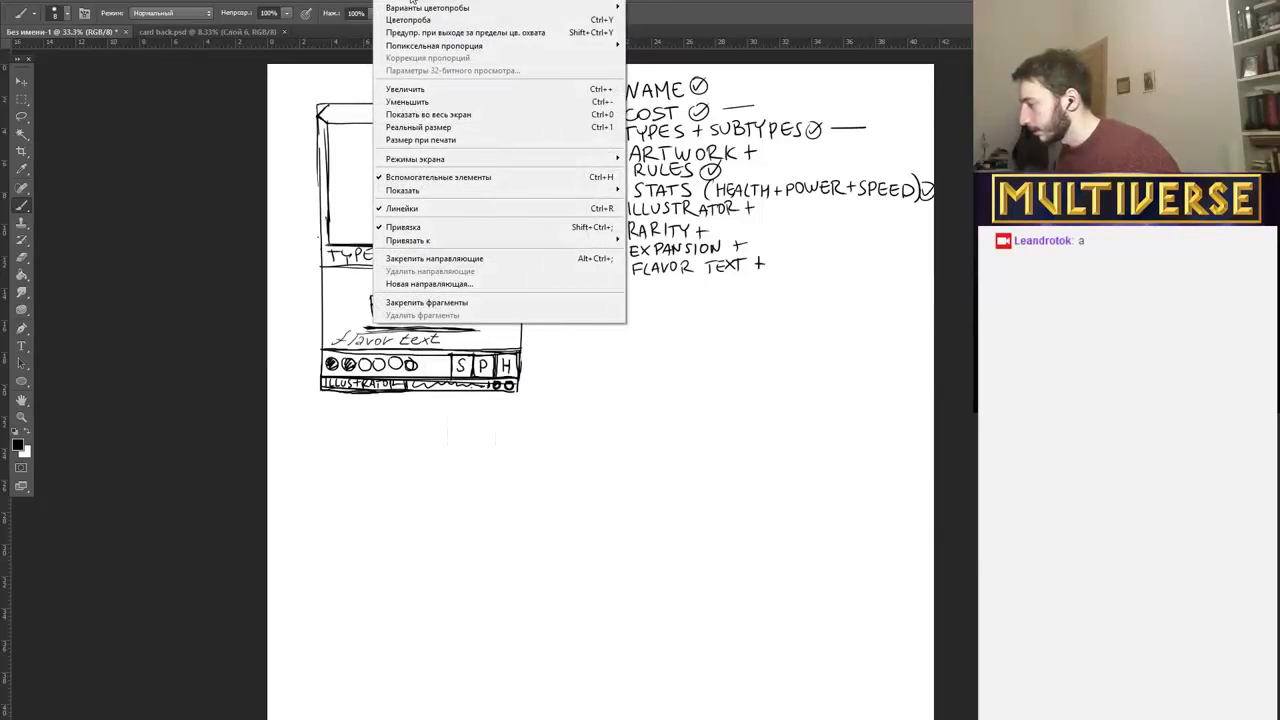
pyautogui.click(350, 48)
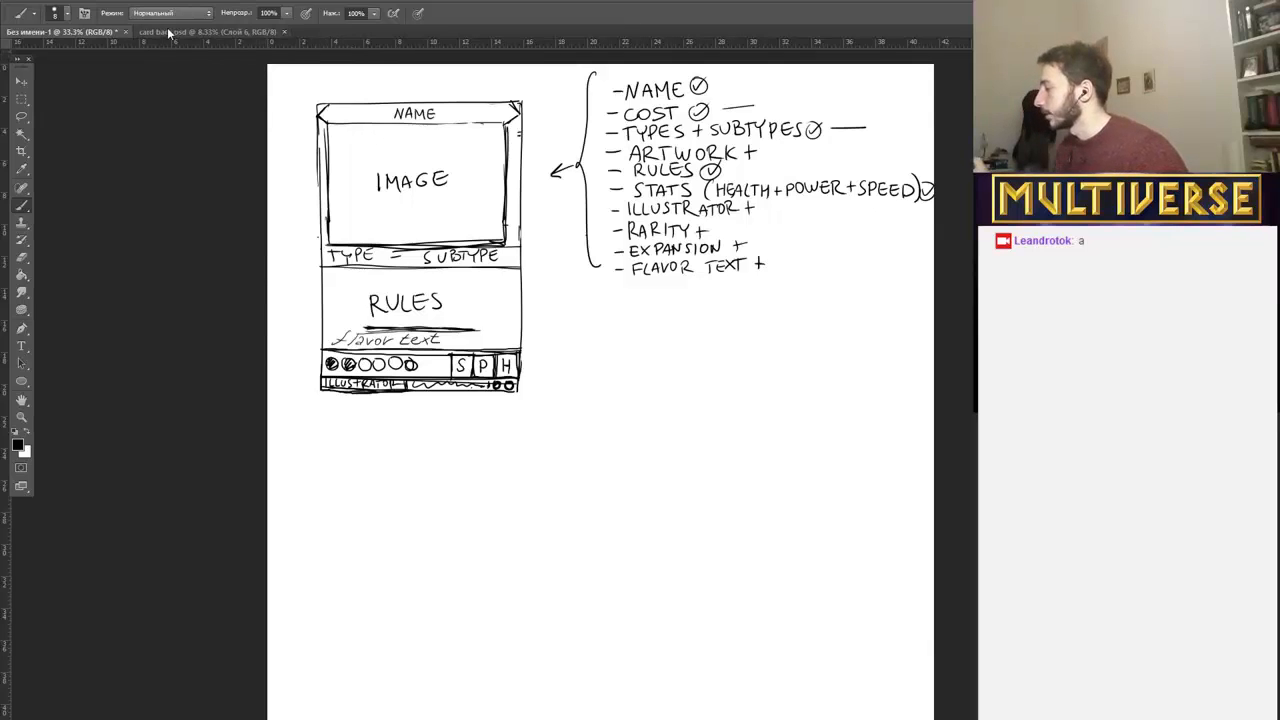
pyautogui.click(38, 0)
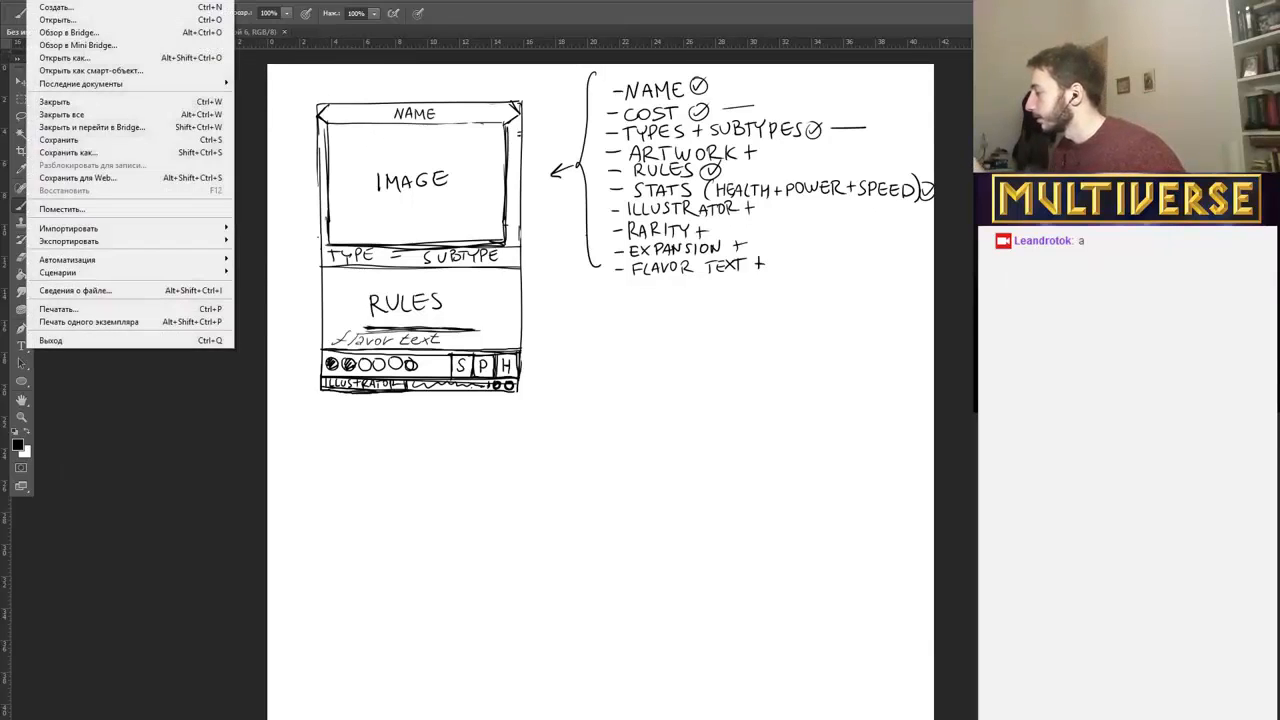
pyautogui.click(56, 7)
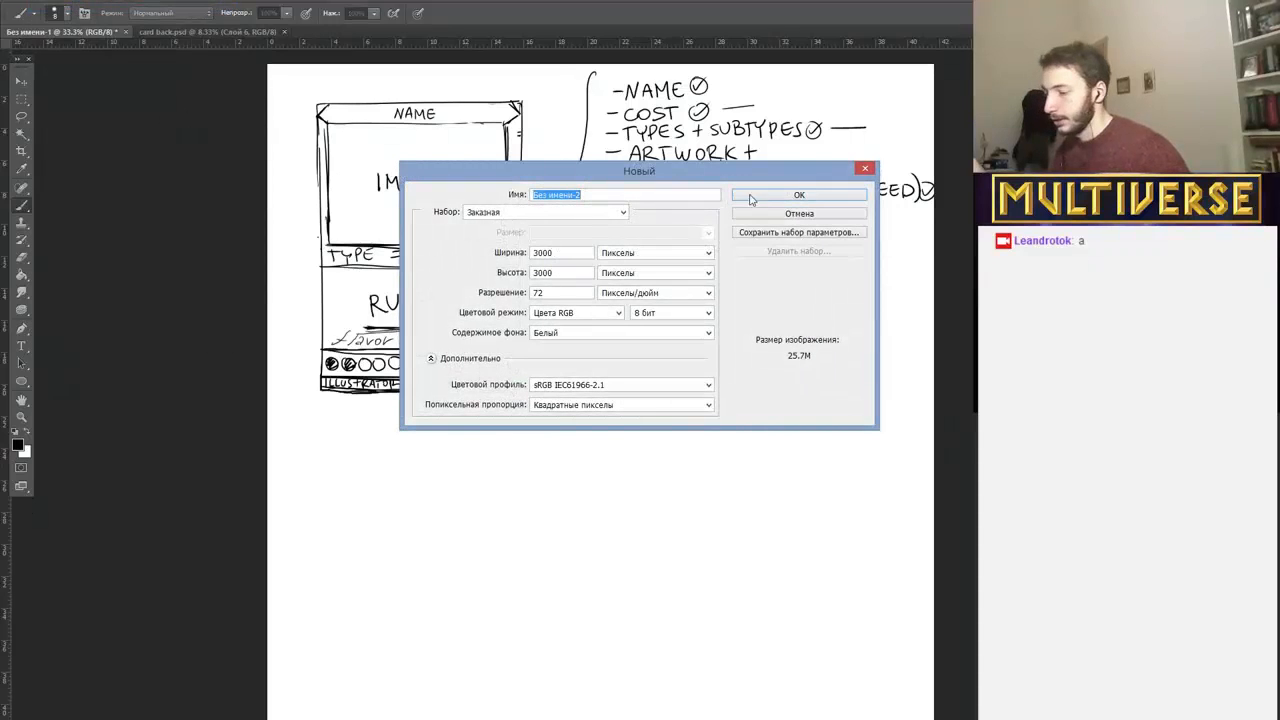
pyautogui.click(865, 168)
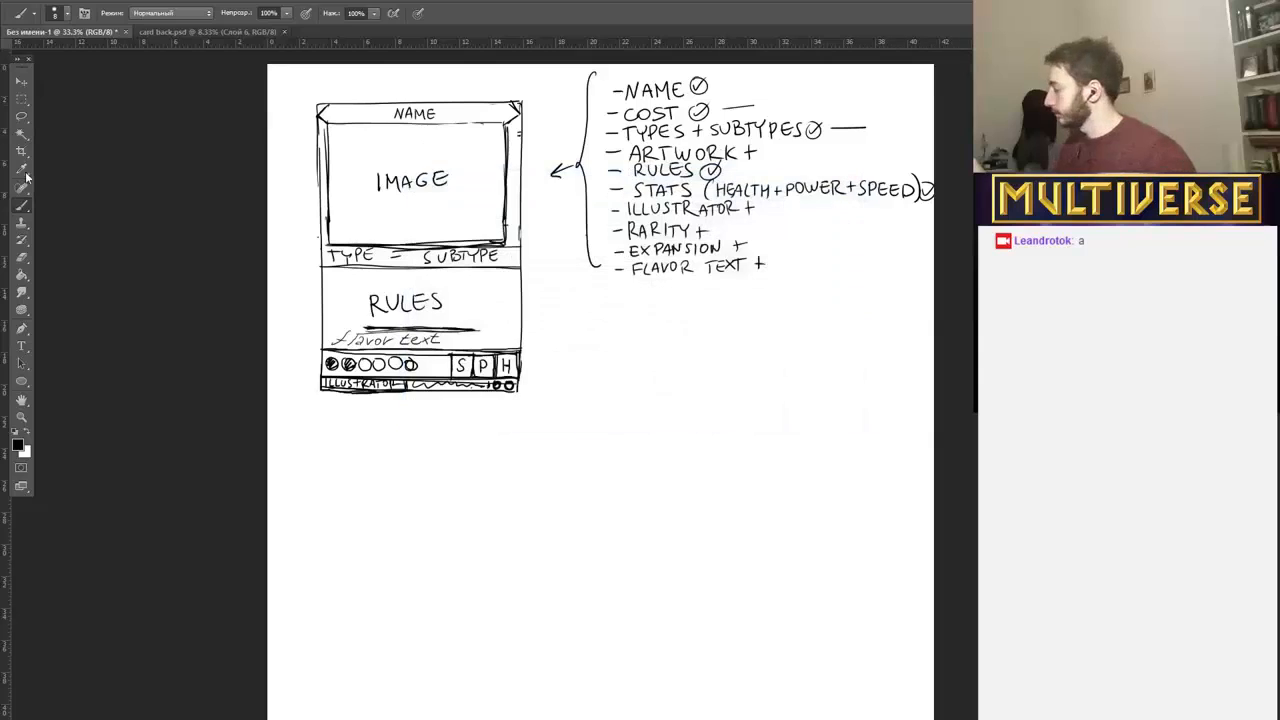
# Draw a second, empty card outline of about the same size directly beneath the first card sketch.
pyautogui.scroll(1, 27, 178)
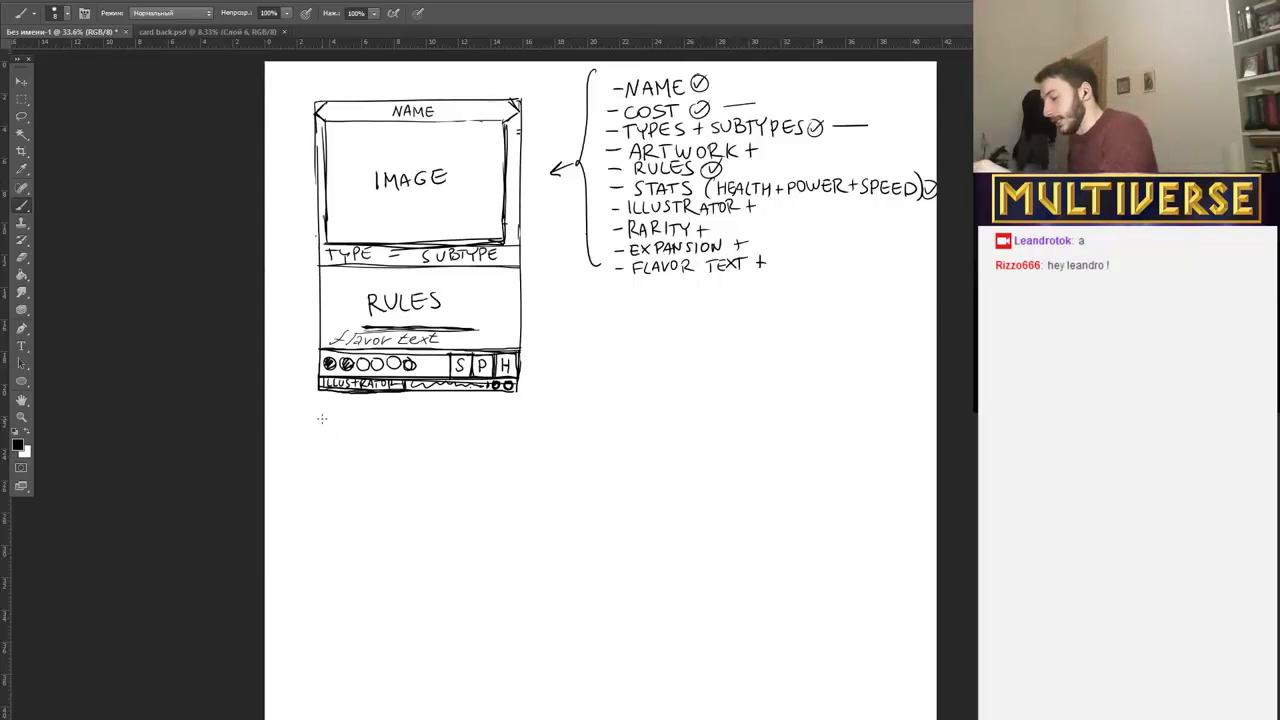
pyautogui.moveTo(322, 418); pyautogui.dragTo(328, 686)
pyautogui.hotkey('ctrl', 'z')
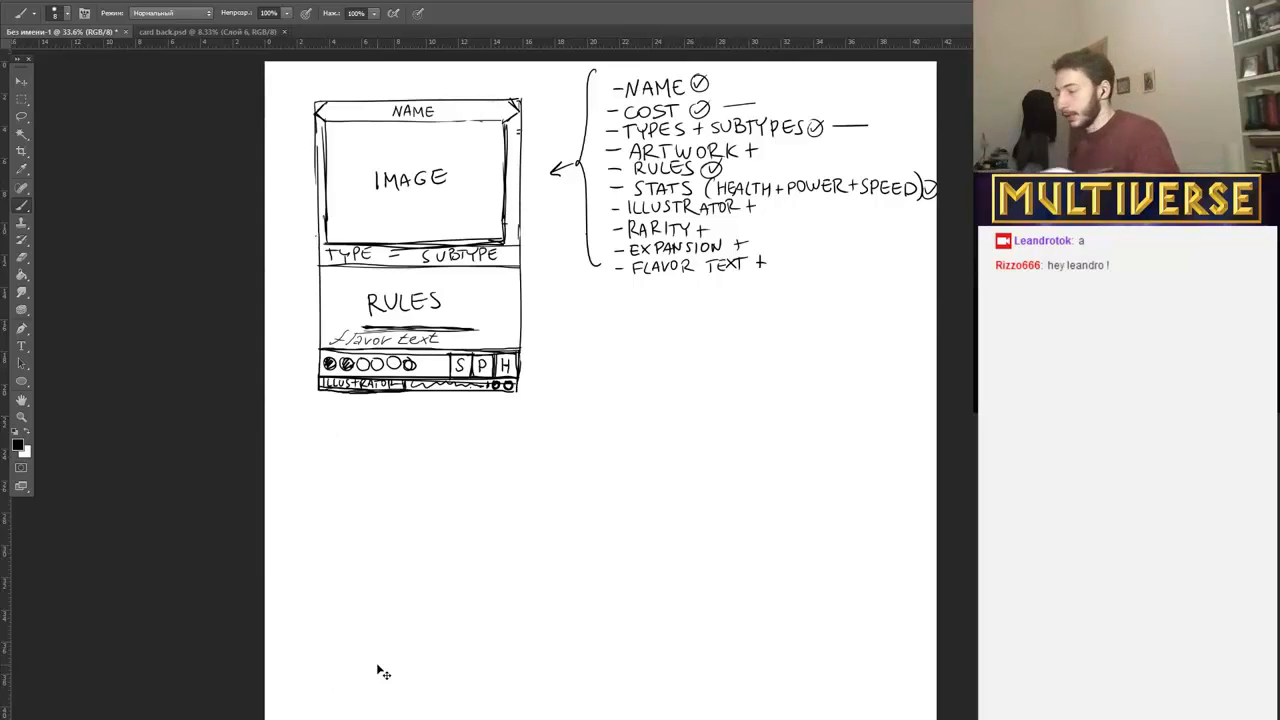
pyautogui.moveTo(322, 416); pyautogui.dragTo(319, 690)
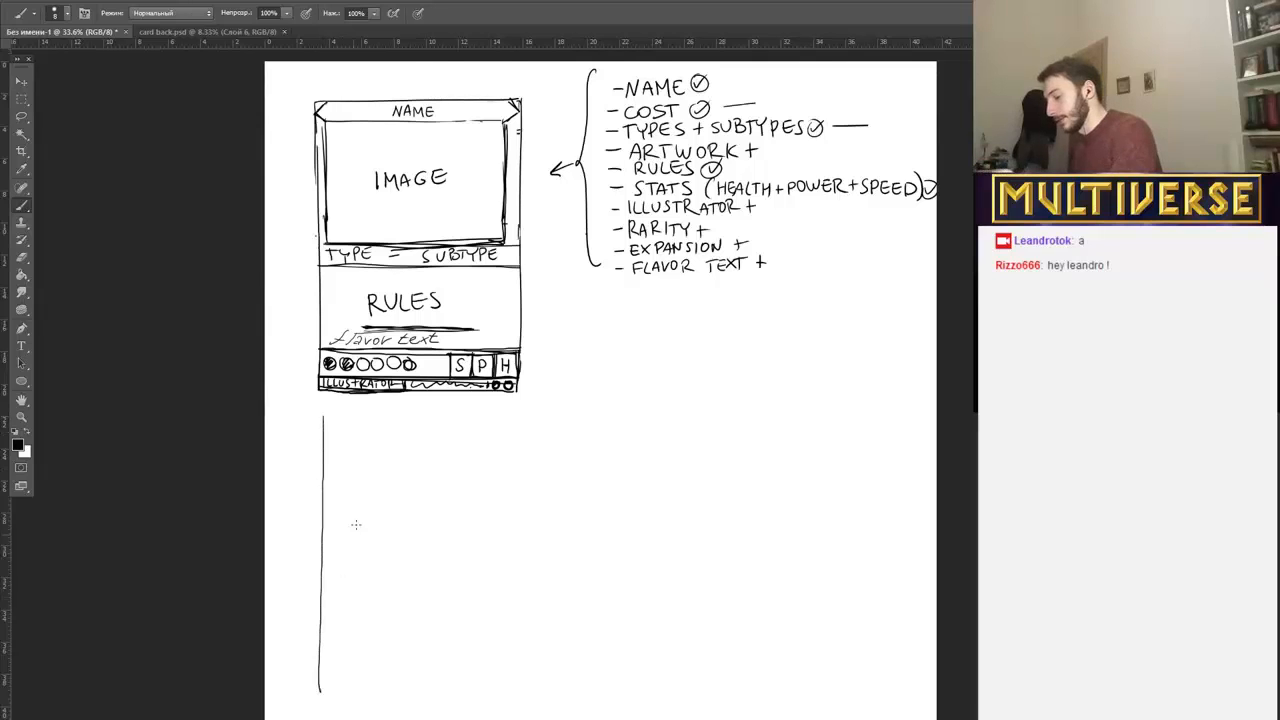
pyautogui.moveTo(323, 417)
pyautogui.mouseDown()
pyautogui.moveTo(522, 423)
pyautogui.moveTo(517, 695)
pyautogui.mouseUp()
pyautogui.moveTo(322, 694); pyautogui.dragTo(548, 691)
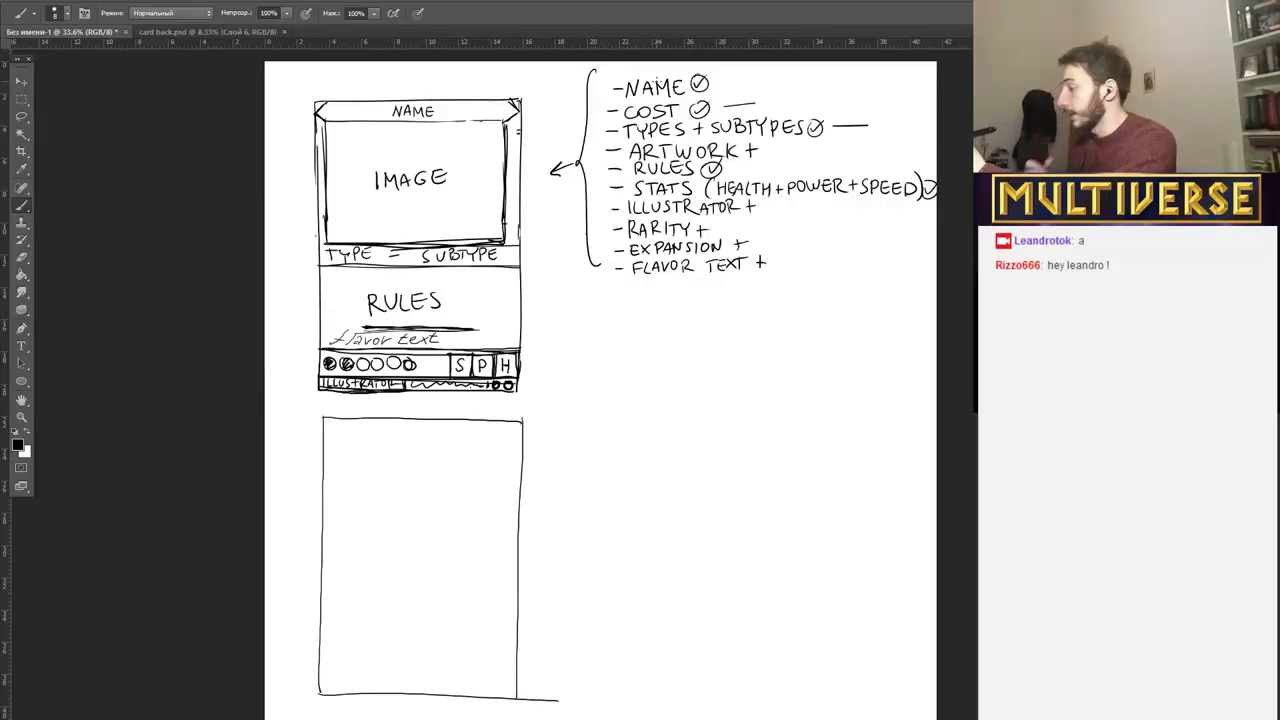
# Draw curved arrows beside the first card linking NAME to TYPE, RULES, the row of circles and the S-P-H stat boxes.
pyautogui.moveTo(316, 109)
pyautogui.mouseDown()
pyautogui.moveTo(274, 144)
pyautogui.moveTo(312, 256)
pyautogui.mouseUp()
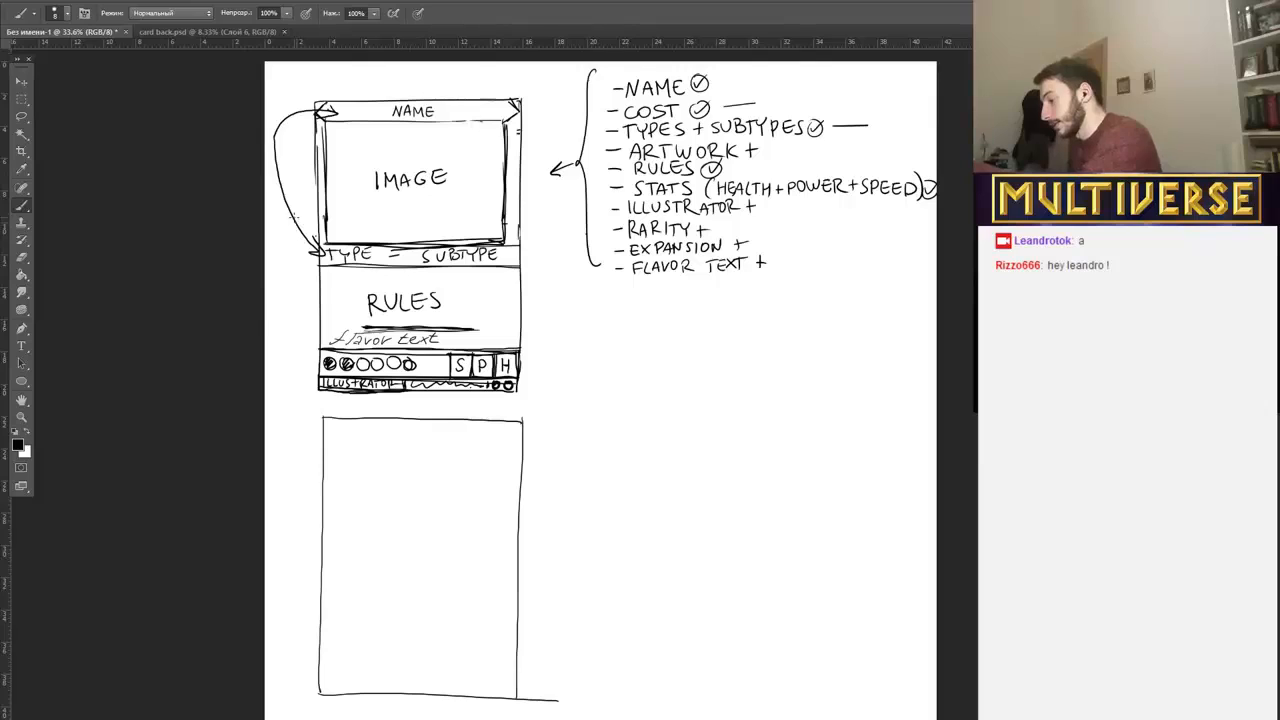
pyautogui.moveTo(293, 215)
pyautogui.mouseDown()
pyautogui.moveTo(322, 297)
pyautogui.moveTo(347, 298)
pyautogui.moveTo(295, 336)
pyautogui.moveTo(309, 368)
pyautogui.mouseUp()
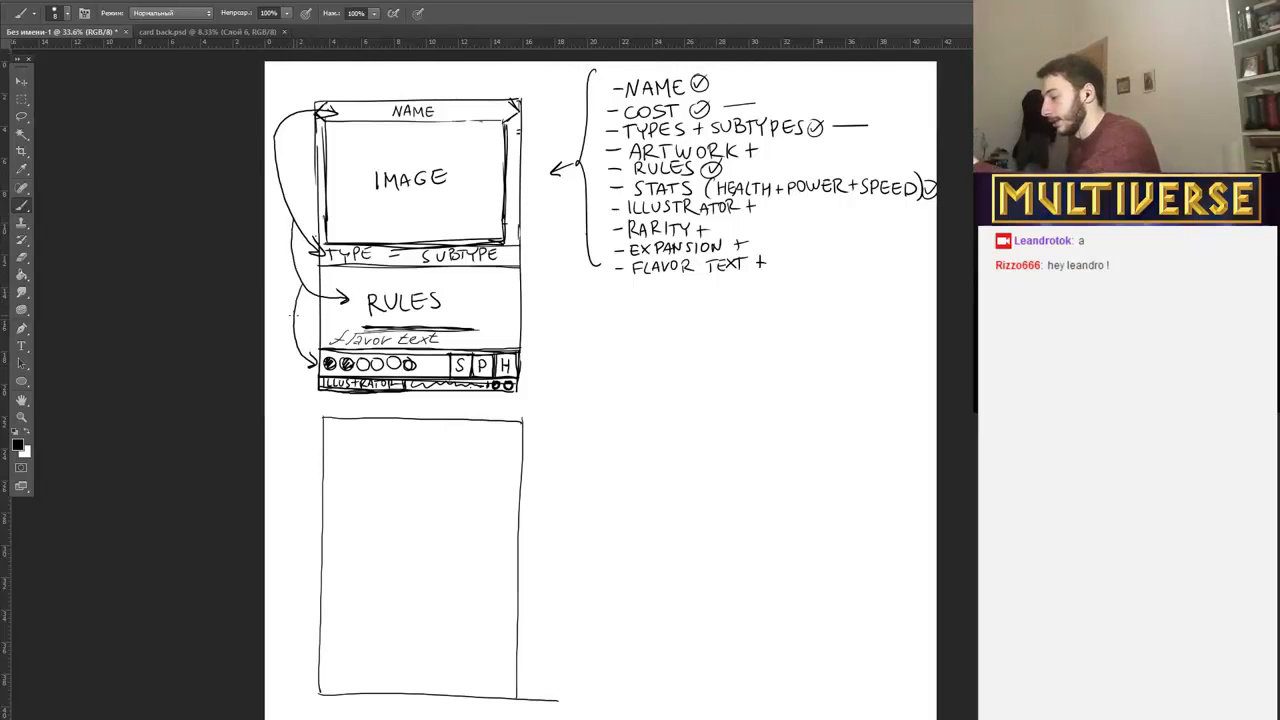
pyautogui.moveTo(292, 314)
pyautogui.mouseDown()
pyautogui.moveTo(299, 397)
pyautogui.moveTo(363, 414)
pyautogui.moveTo(556, 399)
pyautogui.moveTo(528, 367)
pyautogui.mouseUp()
pyautogui.moveTo(541, 359); pyautogui.dragTo(540, 378)
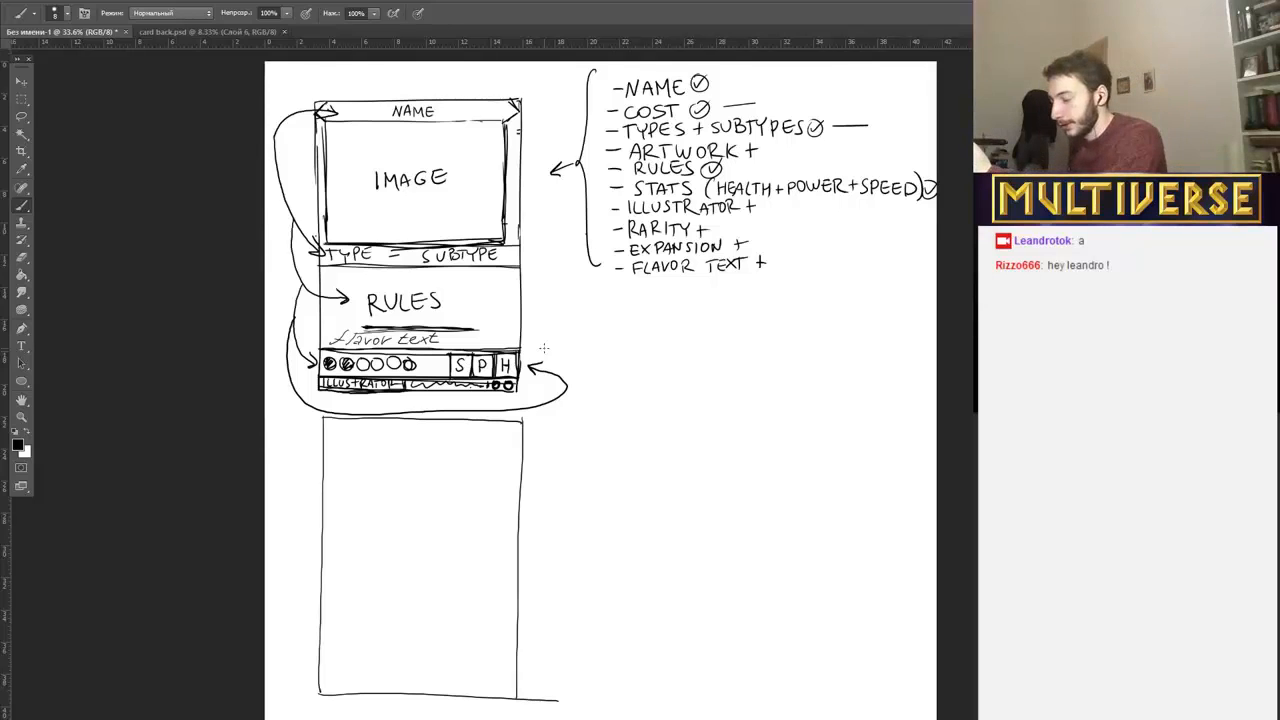
# Try a double-ended arrow linking the flavor text and the artwork image on the first card, and undo it.
pyautogui.moveTo(503, 340); pyautogui.dragTo(555, 322)
pyautogui.moveTo(514, 331); pyautogui.dragTo(512, 344)
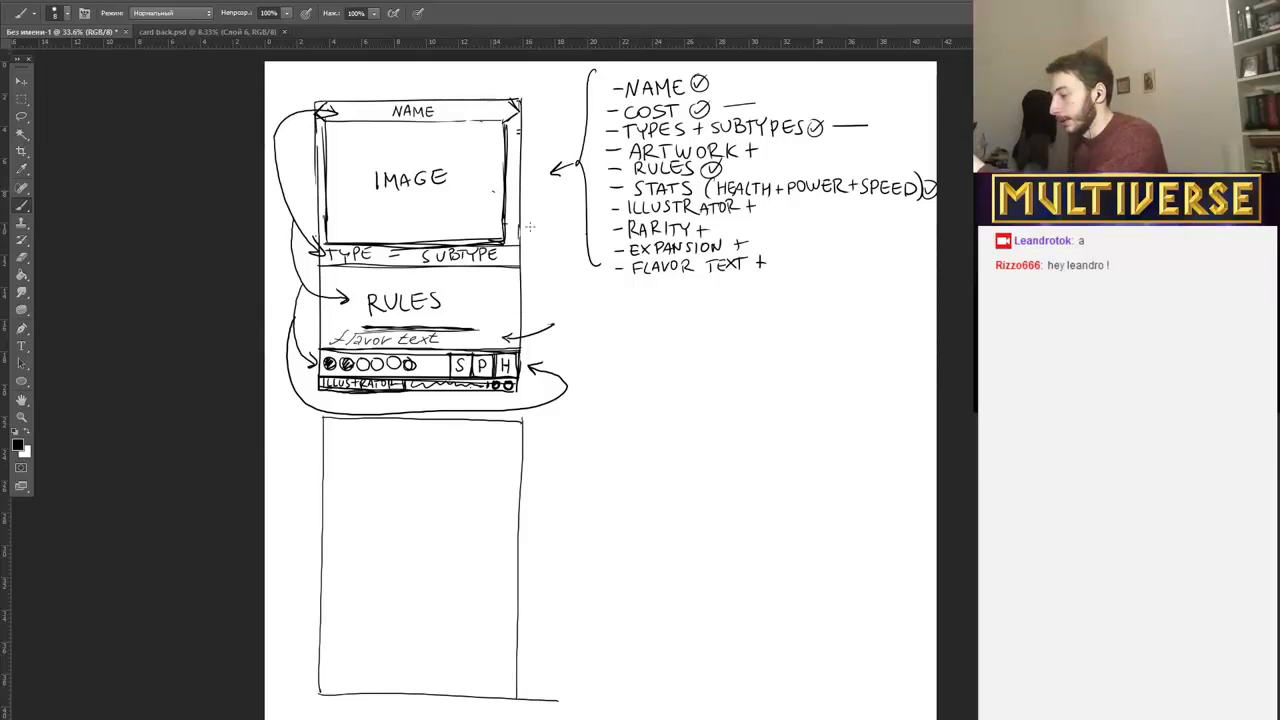
pyautogui.moveTo(493, 191)
pyautogui.mouseDown()
pyautogui.moveTo(552, 326)
pyautogui.moveTo(494, 186)
pyautogui.mouseUp()
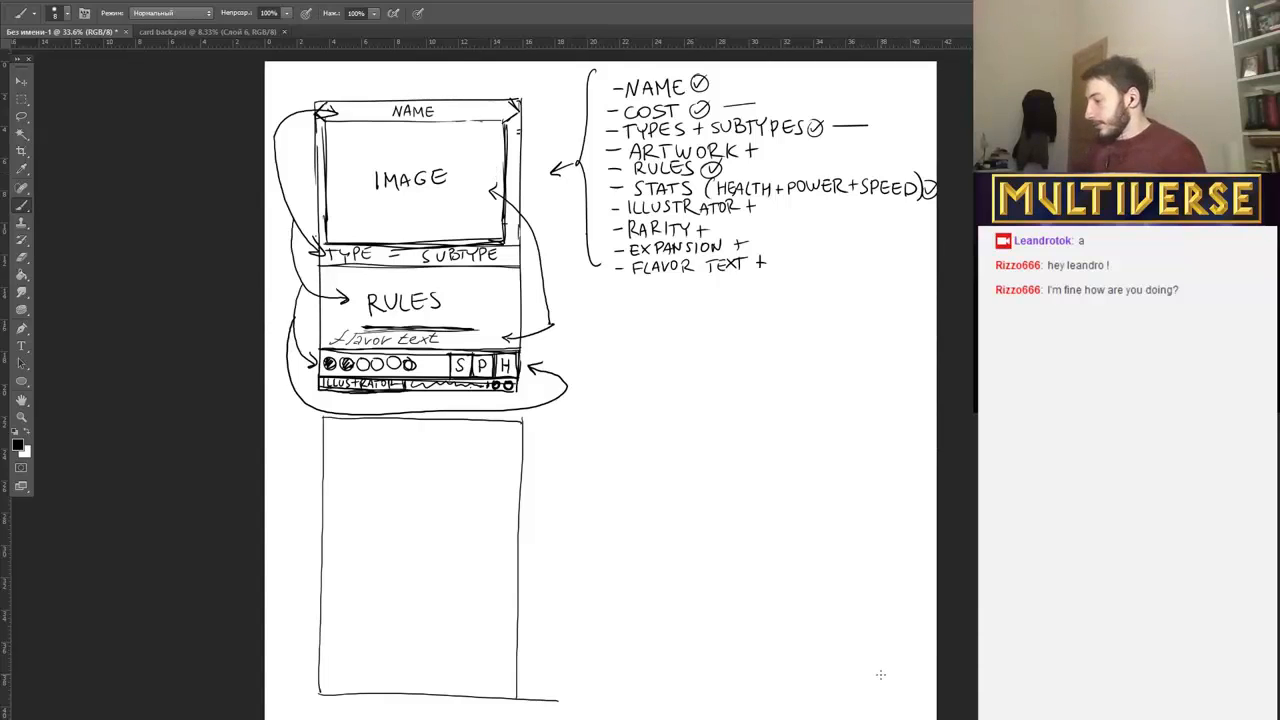
pyautogui.hotkey('ctrl', 'z')
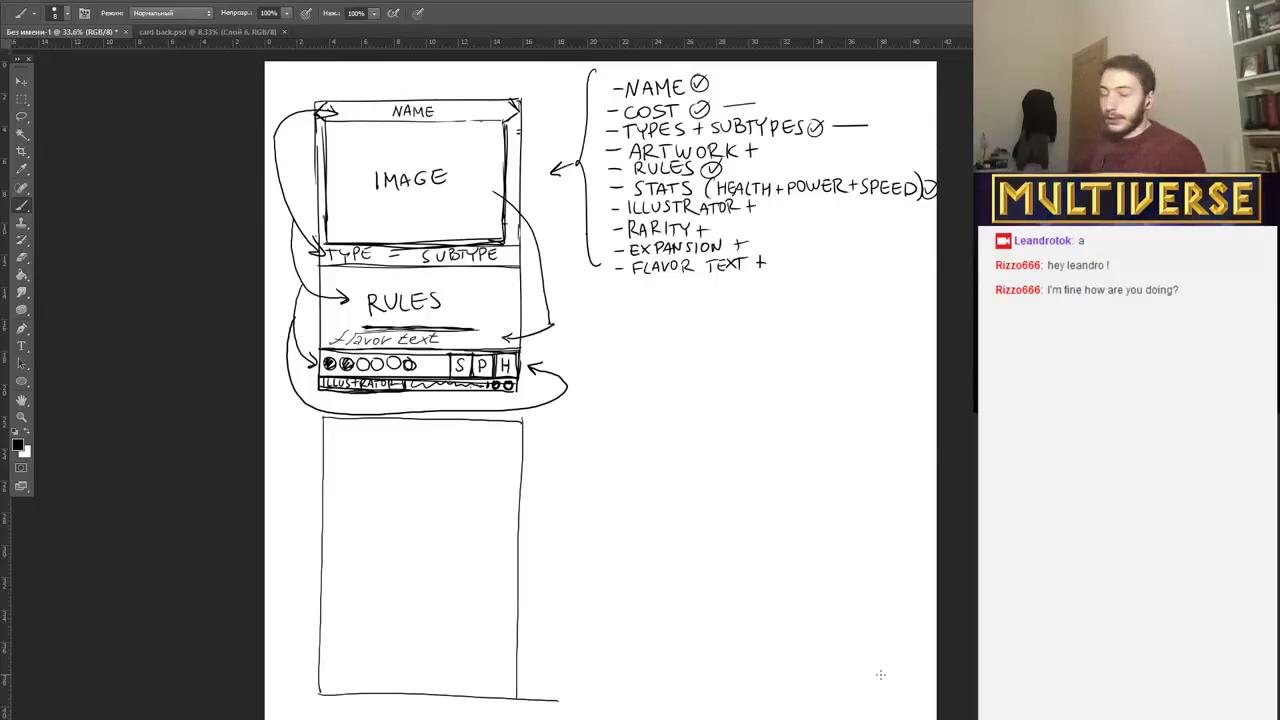
pyautogui.hotkey('ctrl', 'alt', 'z')
pyautogui.hotkey('ctrl', 'alt', 'z')
pyautogui.hotkey('ctrl', 'alt', 'z')
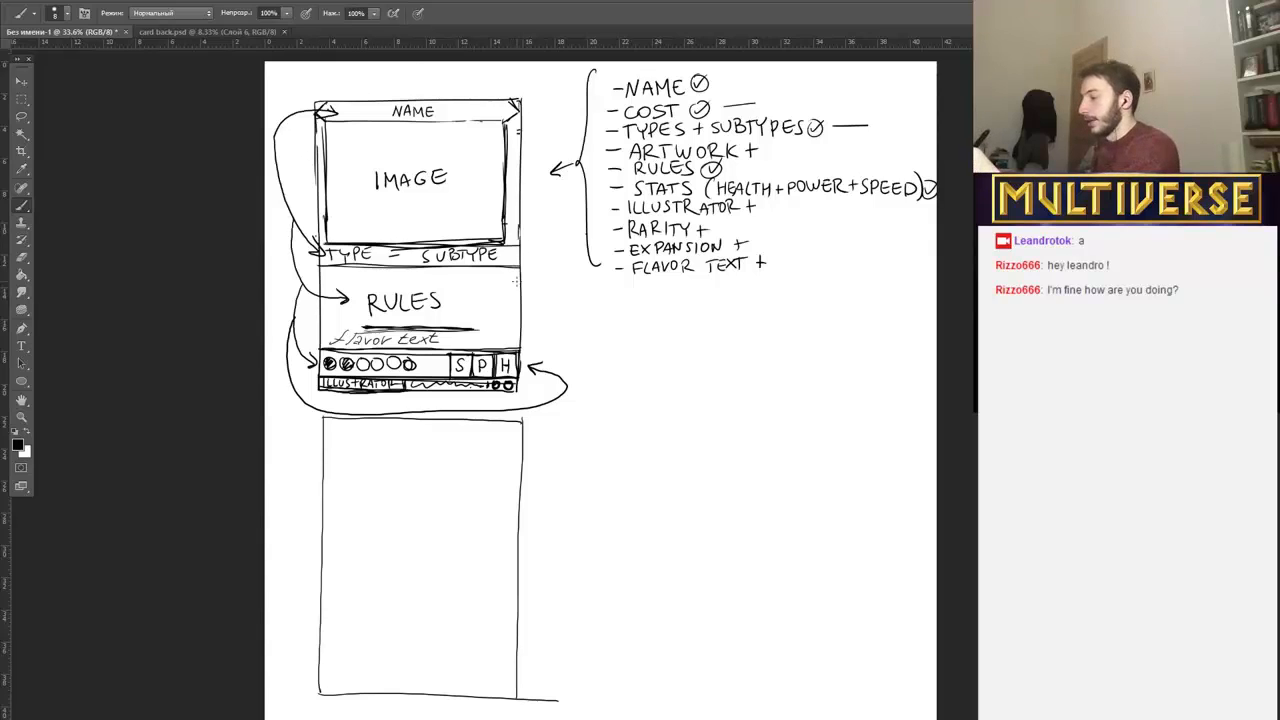
# Erase the remaining curved arrows around the first card sketch.
pyautogui.rightClick(564, 249)
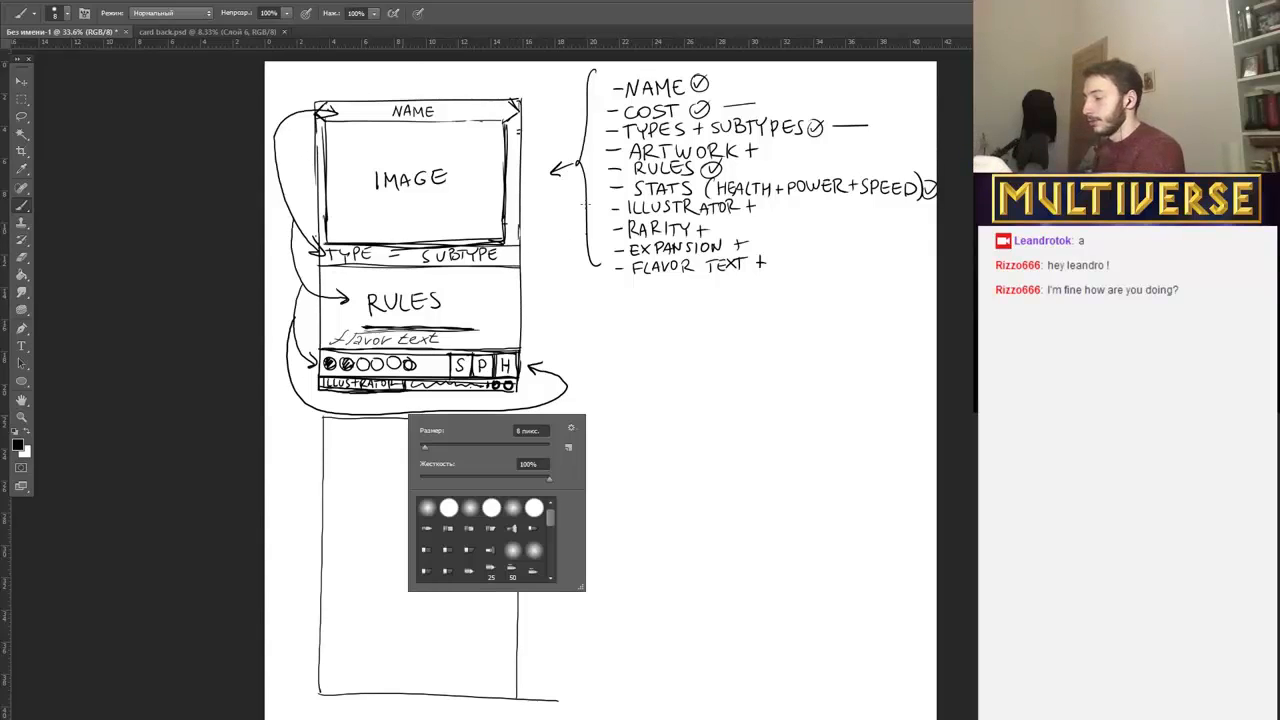
pyautogui.click(906, 324)
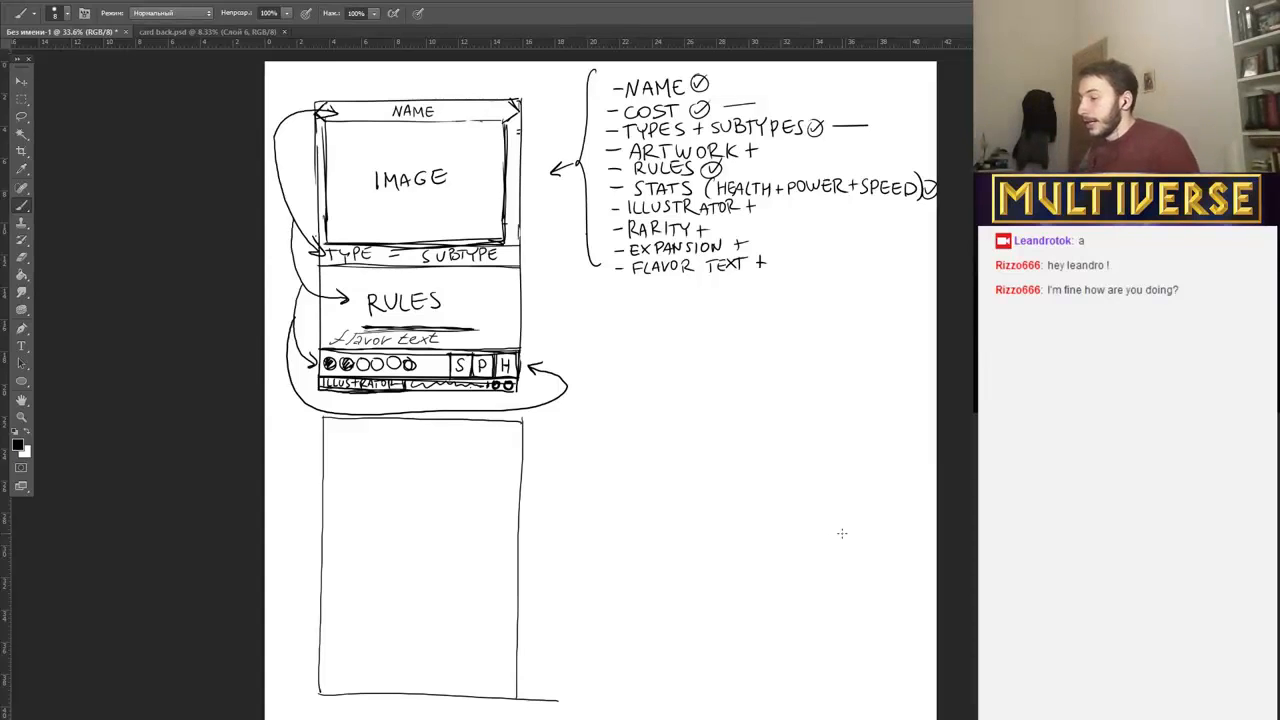
pyautogui.moveTo(540, 360)
pyautogui.mouseDown()
pyautogui.moveTo(564, 380)
pyautogui.moveTo(531, 408)
pyautogui.moveTo(318, 407)
pyautogui.moveTo(365, 410)
pyautogui.moveTo(324, 406)
pyautogui.moveTo(294, 377)
pyautogui.moveTo(296, 288)
pyautogui.moveTo(310, 360)
pyautogui.mouseUp()
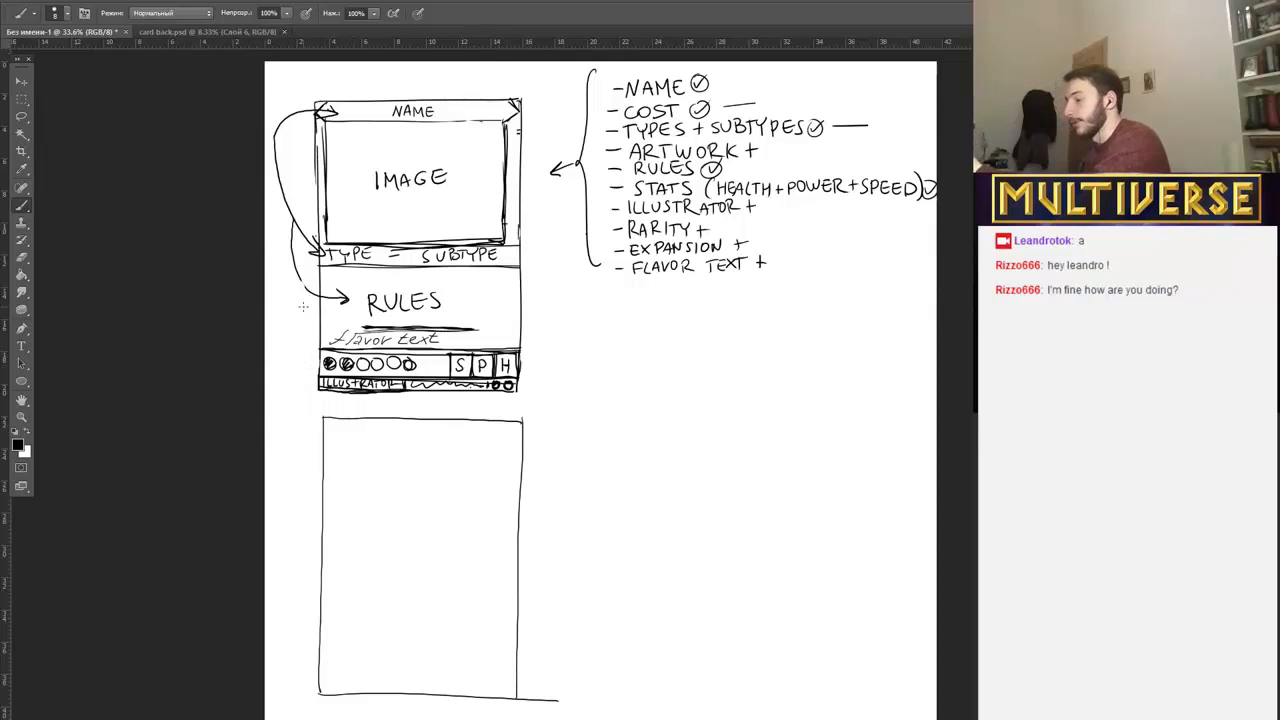
pyautogui.moveTo(350, 290)
pyautogui.mouseDown()
pyautogui.moveTo(310, 290)
pyautogui.moveTo(296, 256)
pyautogui.moveTo(306, 210)
pyautogui.moveTo(274, 151)
pyautogui.moveTo(311, 103)
pyautogui.moveTo(325, 111)
pyautogui.mouseUp()
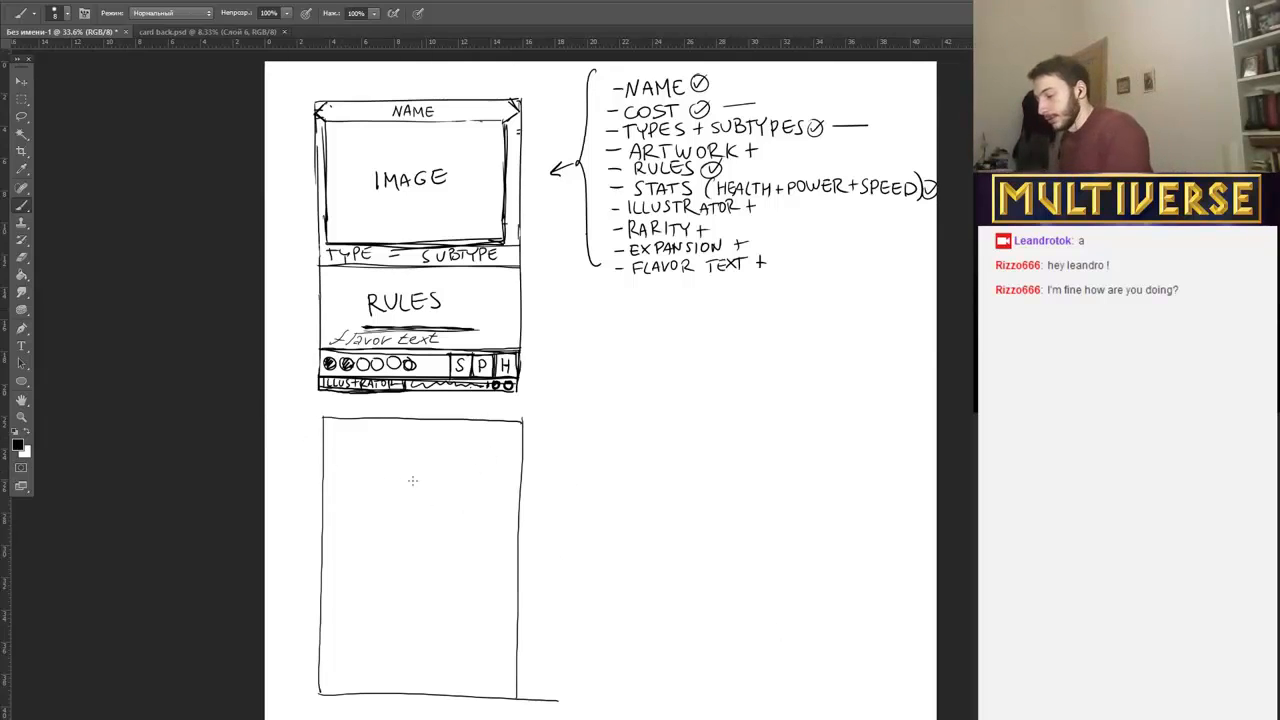
# Draw a horizontal divider line just beneath the top edge of the second card outline.
pyautogui.moveTo(336, 436); pyautogui.dragTo(486, 437)
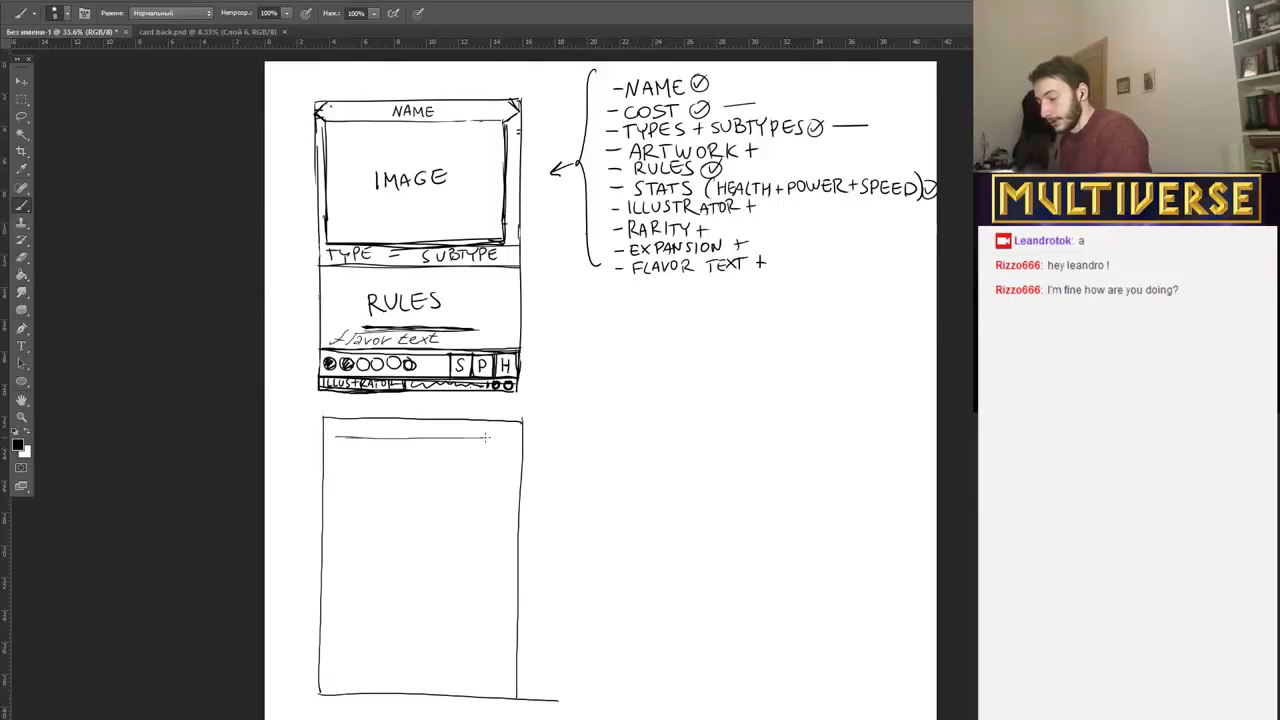
pyautogui.moveTo(344, 432); pyautogui.dragTo(515, 440)
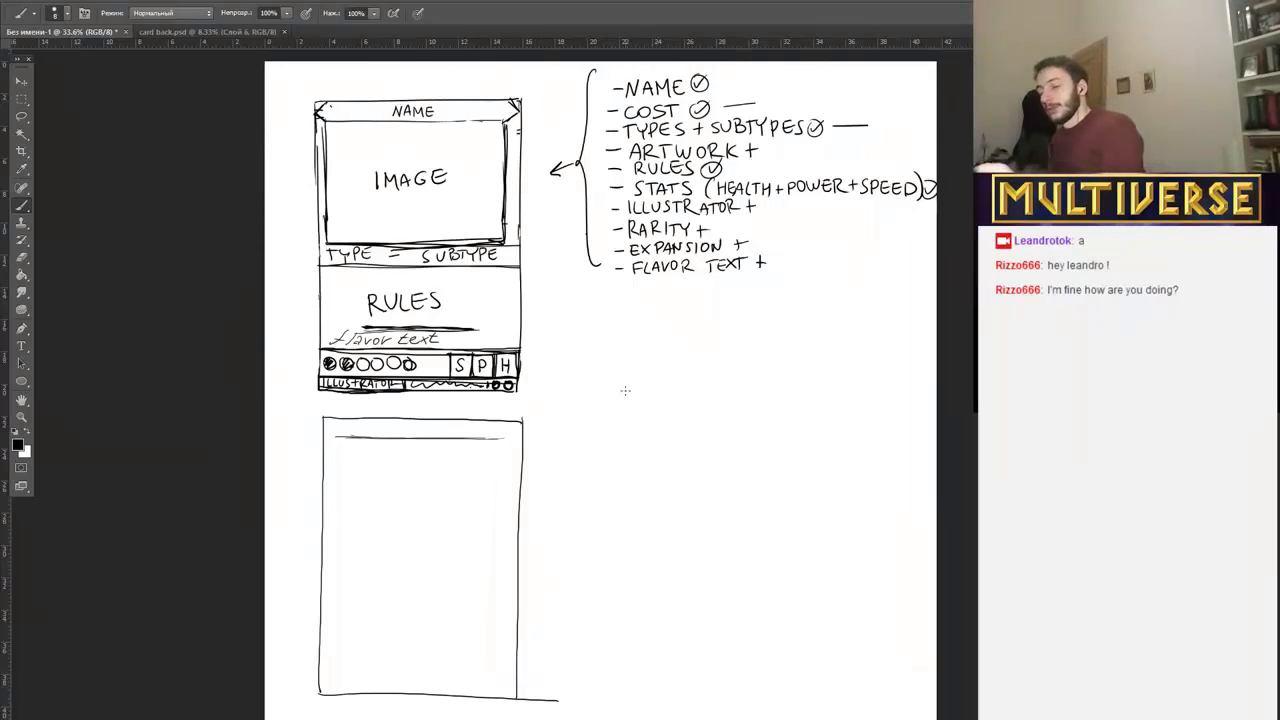
# Sketch a small bar labelled "NAME" in the blank area below the element list, ending in a small box and circle.
pyautogui.moveTo(590, 373)
pyautogui.mouseDown()
pyautogui.moveTo(590, 390)
pyautogui.moveTo(678, 374)
pyautogui.moveTo(688, 387)
pyautogui.moveTo(630, 382)
pyautogui.moveTo(655, 379)
pyautogui.mouseUp()
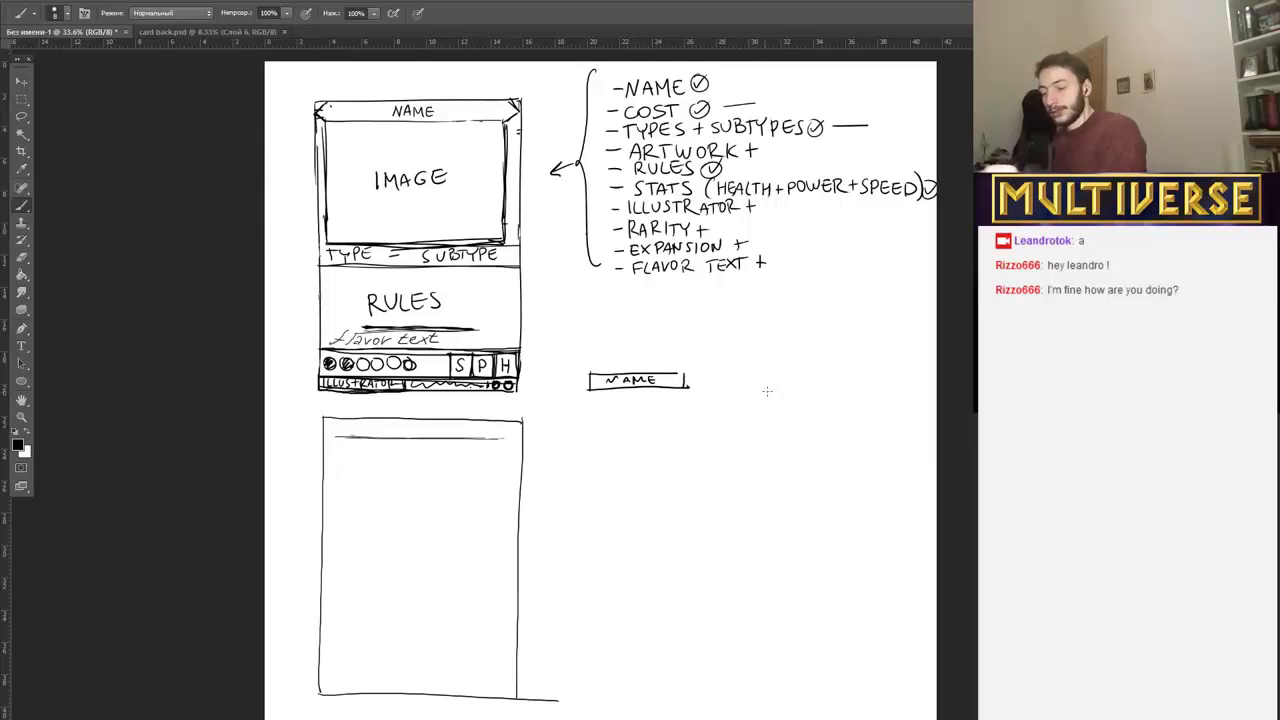
pyautogui.moveTo(741, 373); pyautogui.dragTo(743, 373)
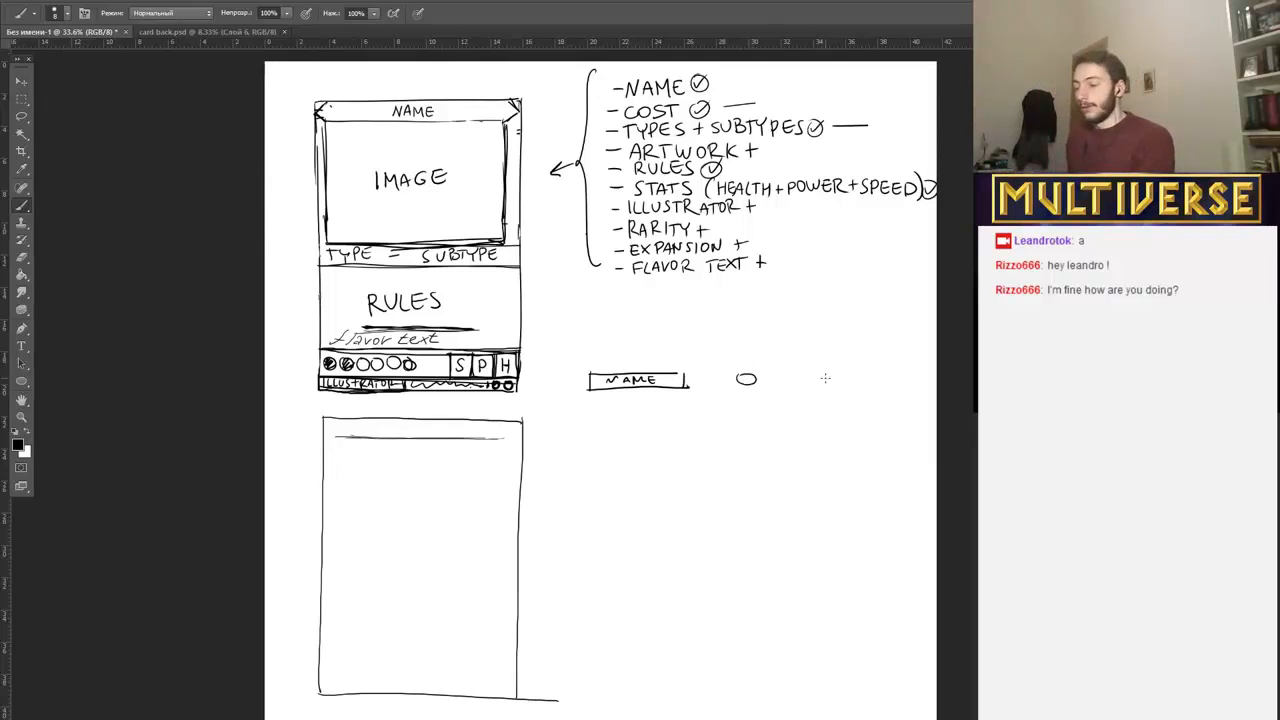
pyautogui.moveTo(684, 373)
pyautogui.mouseDown()
pyautogui.moveTo(740, 373)
pyautogui.moveTo(738, 389)
pyautogui.moveTo(685, 384)
pyautogui.mouseUp()
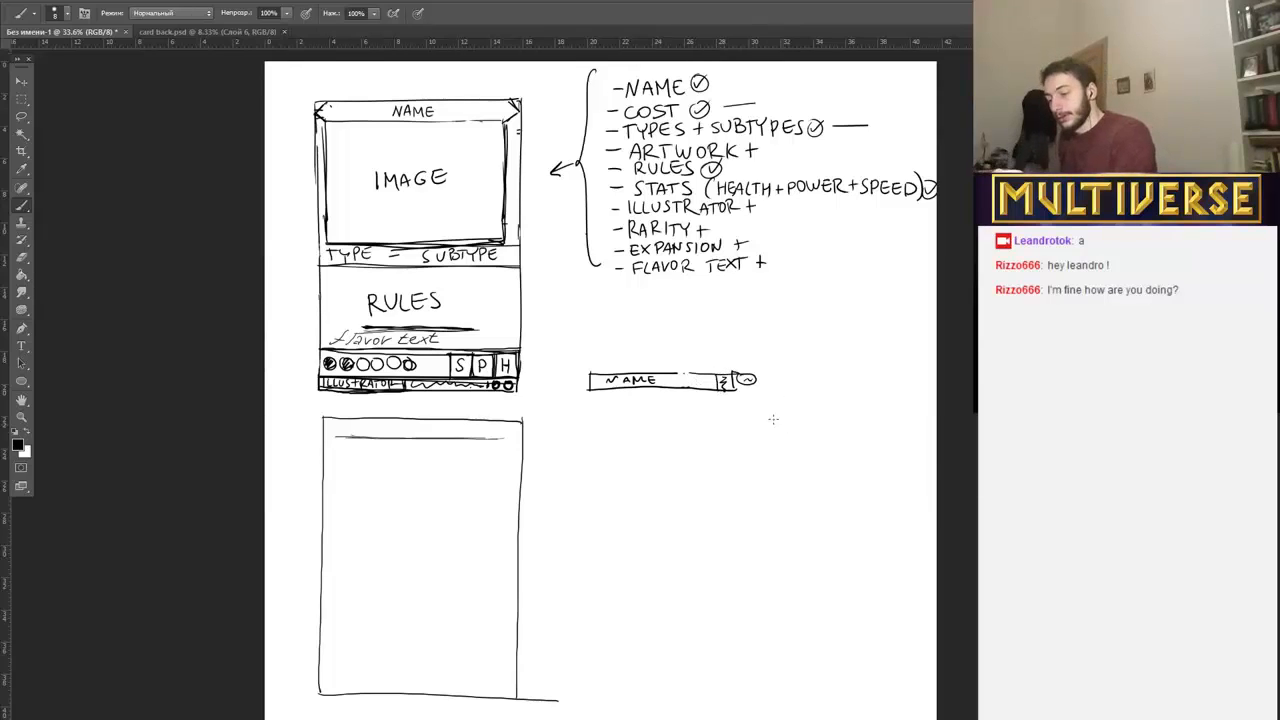
# Draw a rectangular card outline around the small name bar beneath the element list.
pyautogui.moveTo(580, 366); pyautogui.dragTo(766, 368)
pyautogui.moveTo(580, 366); pyautogui.dragTo(792, 371)
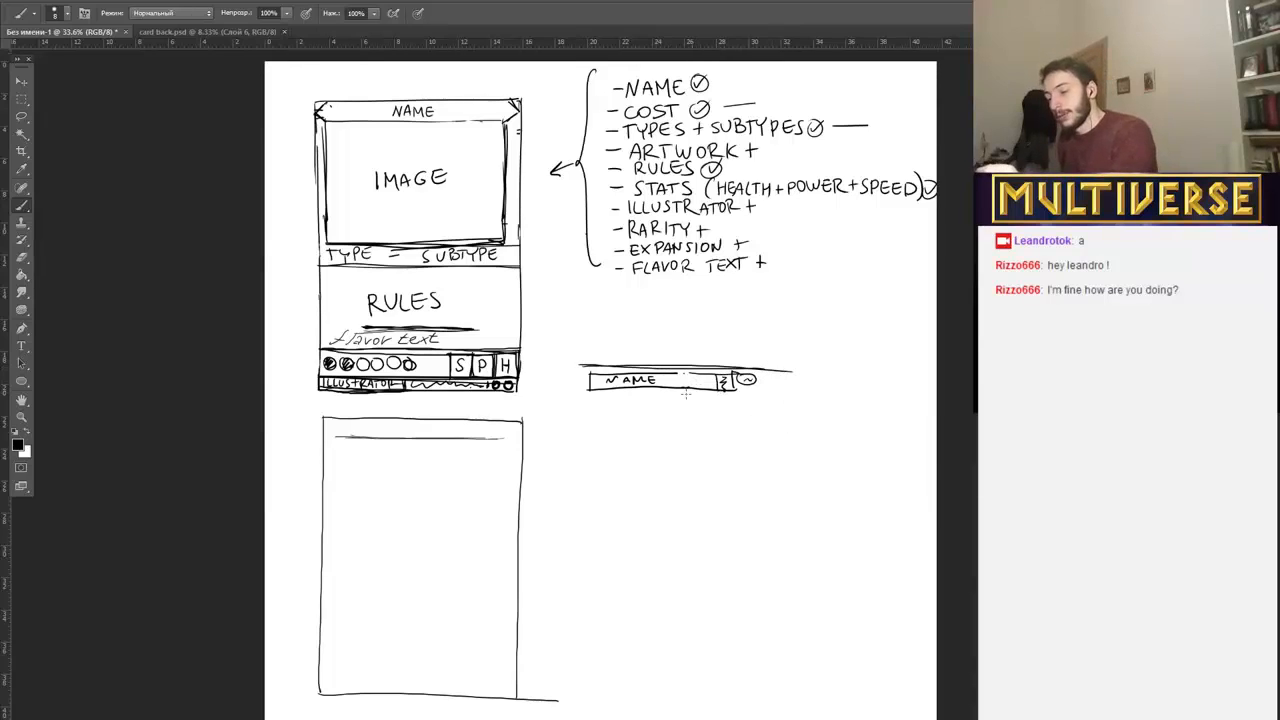
pyautogui.moveTo(581, 357); pyautogui.dragTo(576, 607)
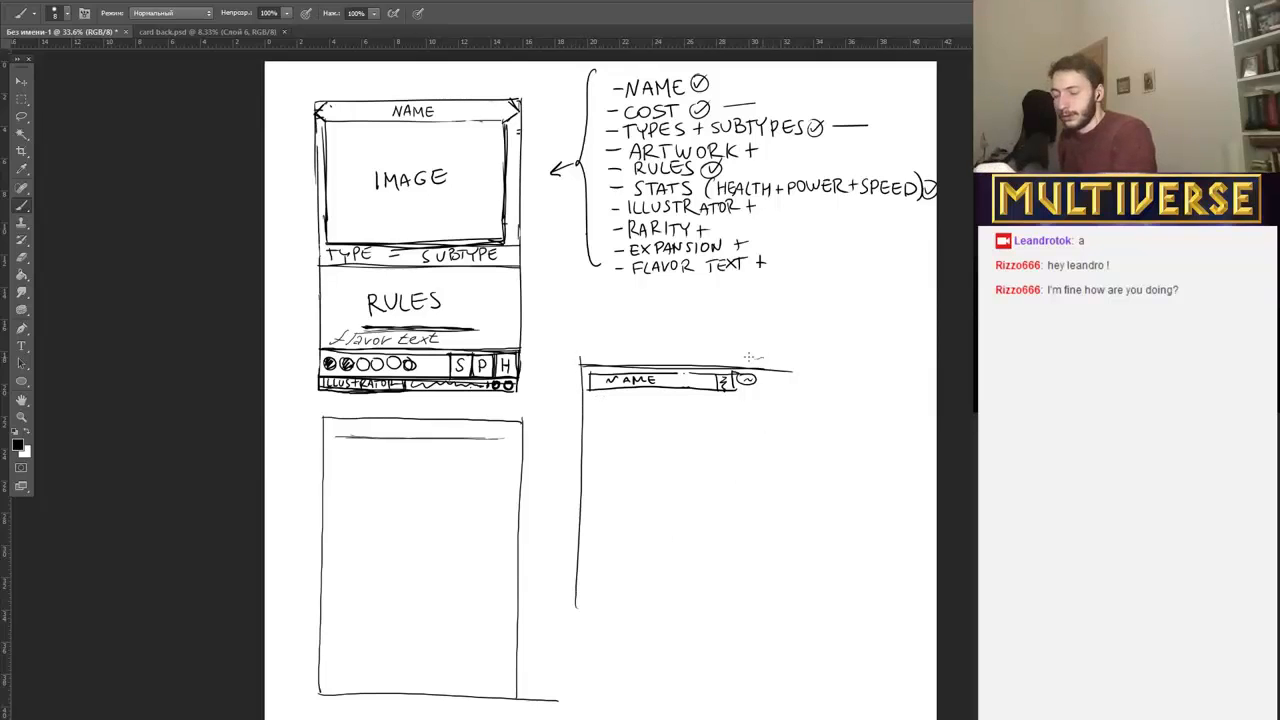
pyautogui.moveTo(756, 346); pyautogui.dragTo(755, 548)
pyautogui.moveTo(760, 352); pyautogui.dragTo(760, 608)
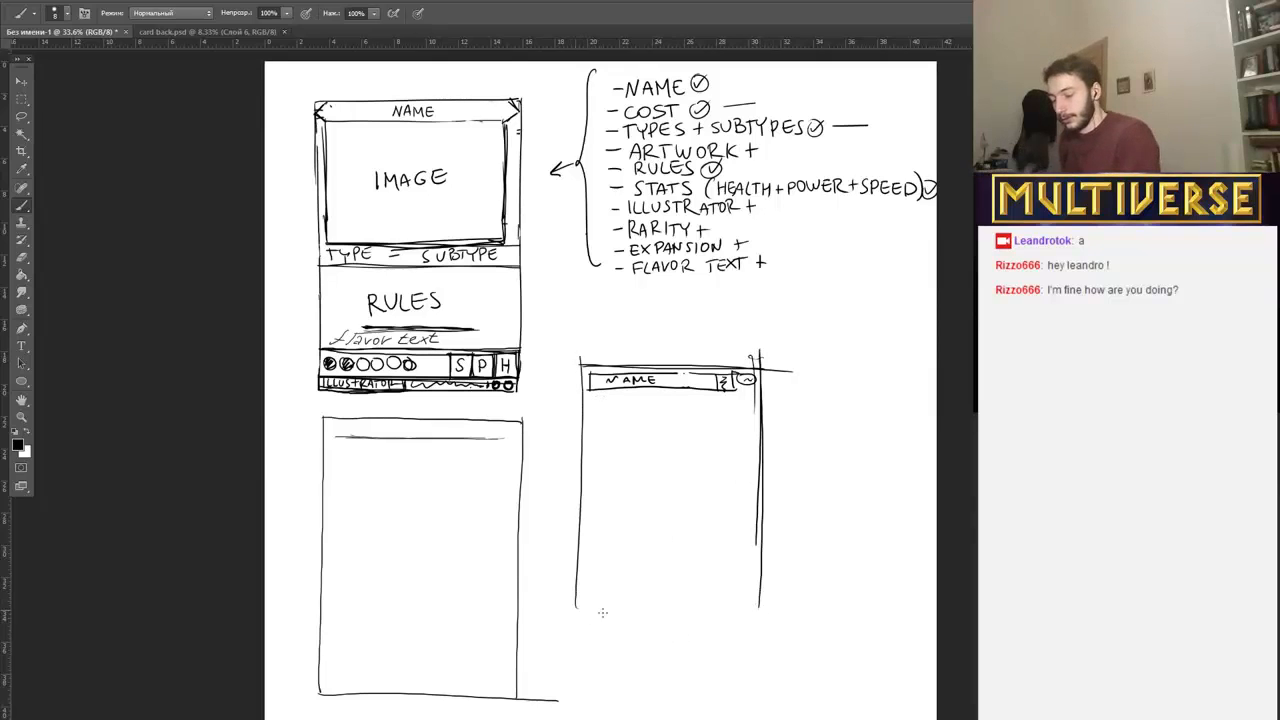
pyautogui.moveTo(572, 610); pyautogui.dragTo(772, 611)
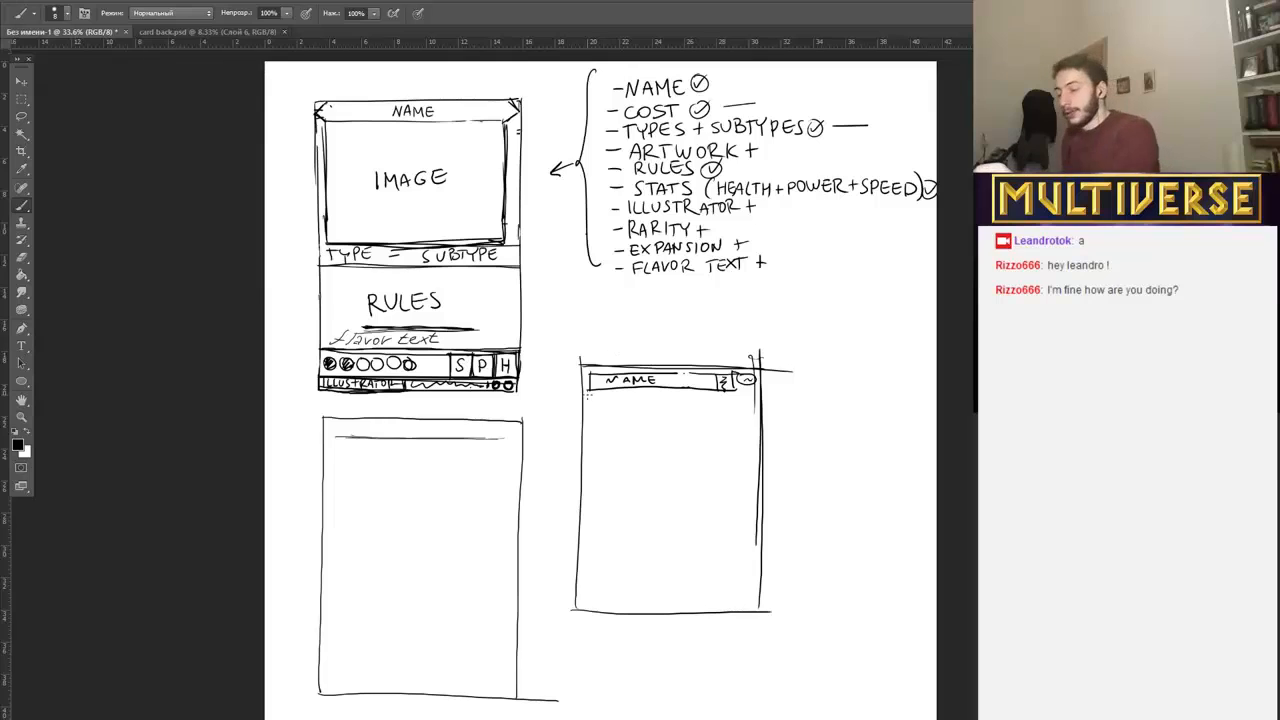
# Divide the small card sketch into an artwork frame, a type strip and a rules box.
pyautogui.moveTo(588, 395); pyautogui.dragTo(752, 394)
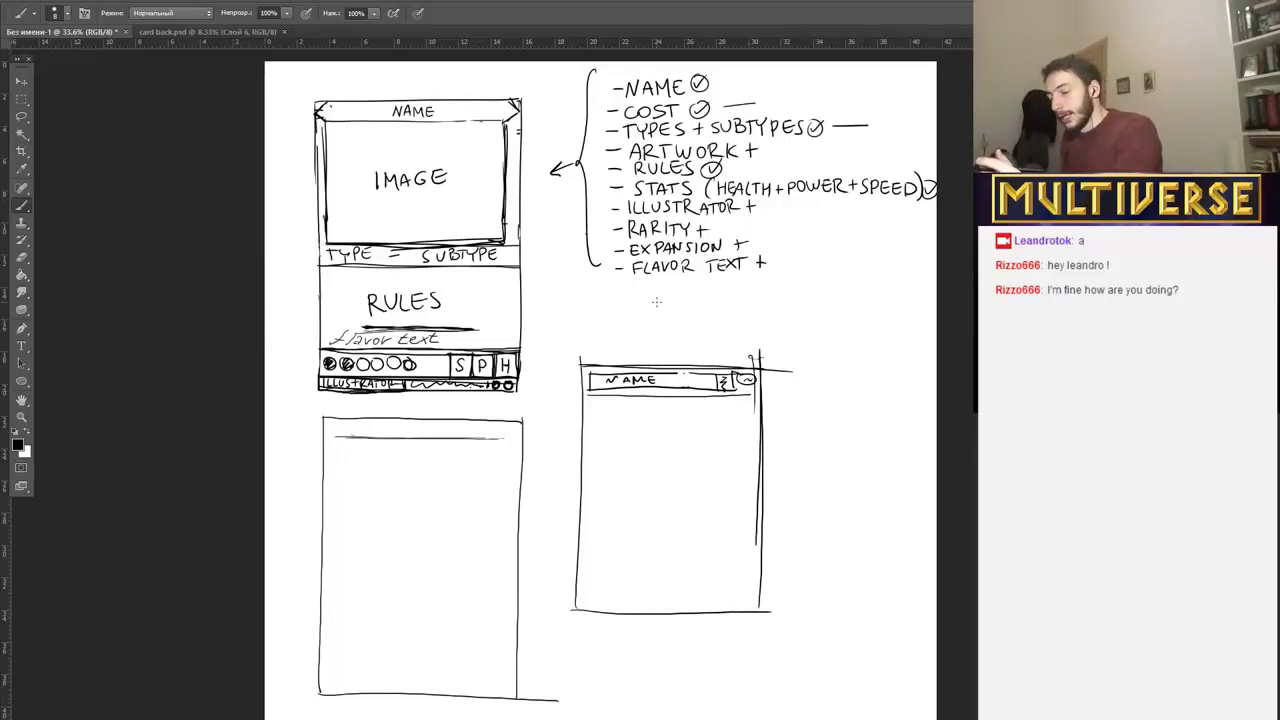
pyautogui.moveTo(591, 392); pyautogui.dragTo(591, 488)
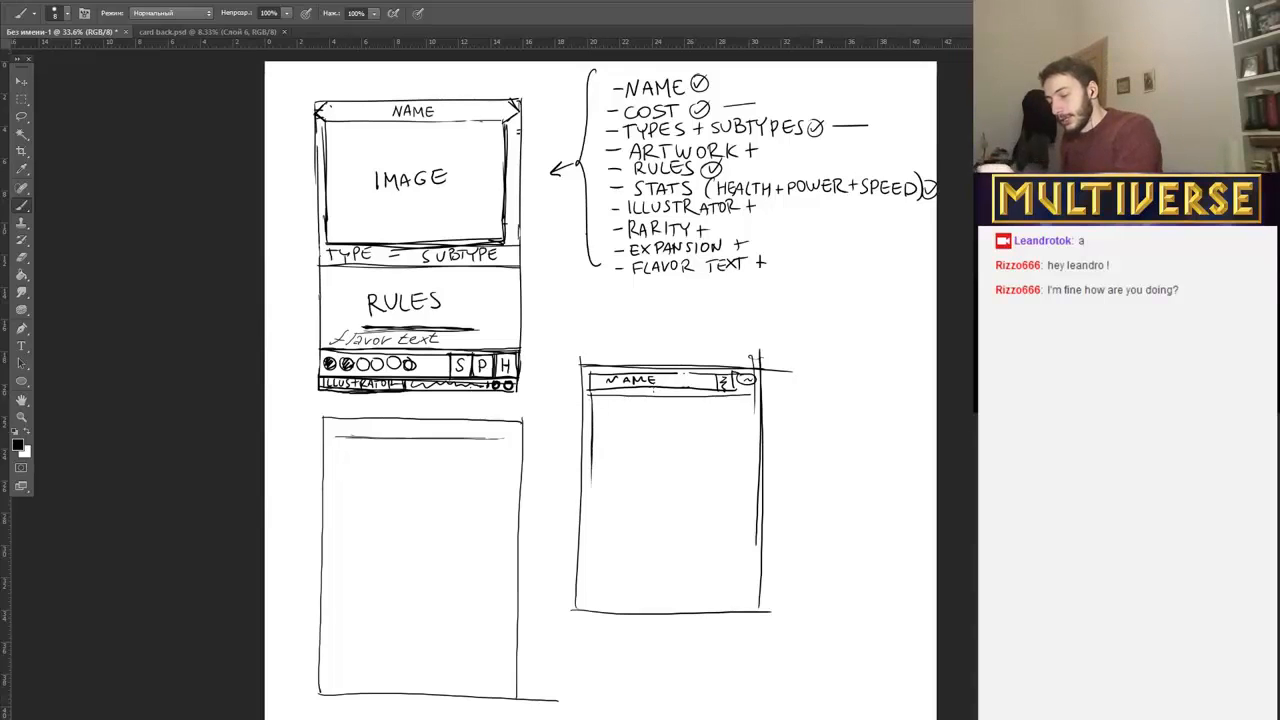
pyautogui.moveTo(746, 400); pyautogui.dragTo(746, 488)
pyautogui.moveTo(588, 478)
pyautogui.mouseDown()
pyautogui.moveTo(772, 478)
pyautogui.moveTo(590, 536)
pyautogui.moveTo(592, 590)
pyautogui.mouseUp()
pyautogui.moveTo(586, 500)
pyautogui.mouseDown()
pyautogui.moveTo(752, 504)
pyautogui.moveTo(748, 596)
pyautogui.moveTo(768, 506)
pyautogui.mouseUp()
pyautogui.moveTo(582, 578); pyautogui.dragTo(740, 578)
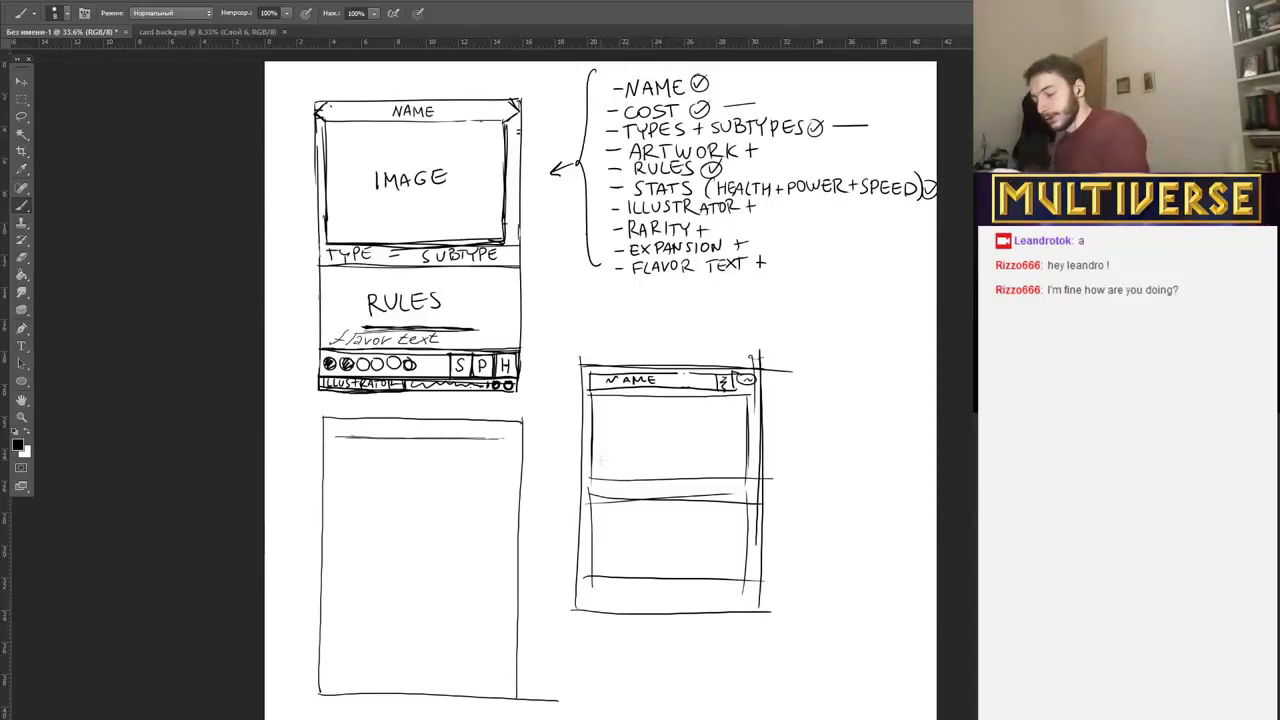
# Handwrite "TYPES" and "RULES" in their areas of the small card, and a boxed "STATS" in its lower corner.
pyautogui.moveTo(624, 484); pyautogui.dragTo(654, 495)
pyautogui.moveTo(604, 528)
pyautogui.mouseDown()
pyautogui.moveTo(620, 546)
pyautogui.moveTo(642, 530)
pyautogui.moveTo(671, 547)
pyautogui.mouseUp()
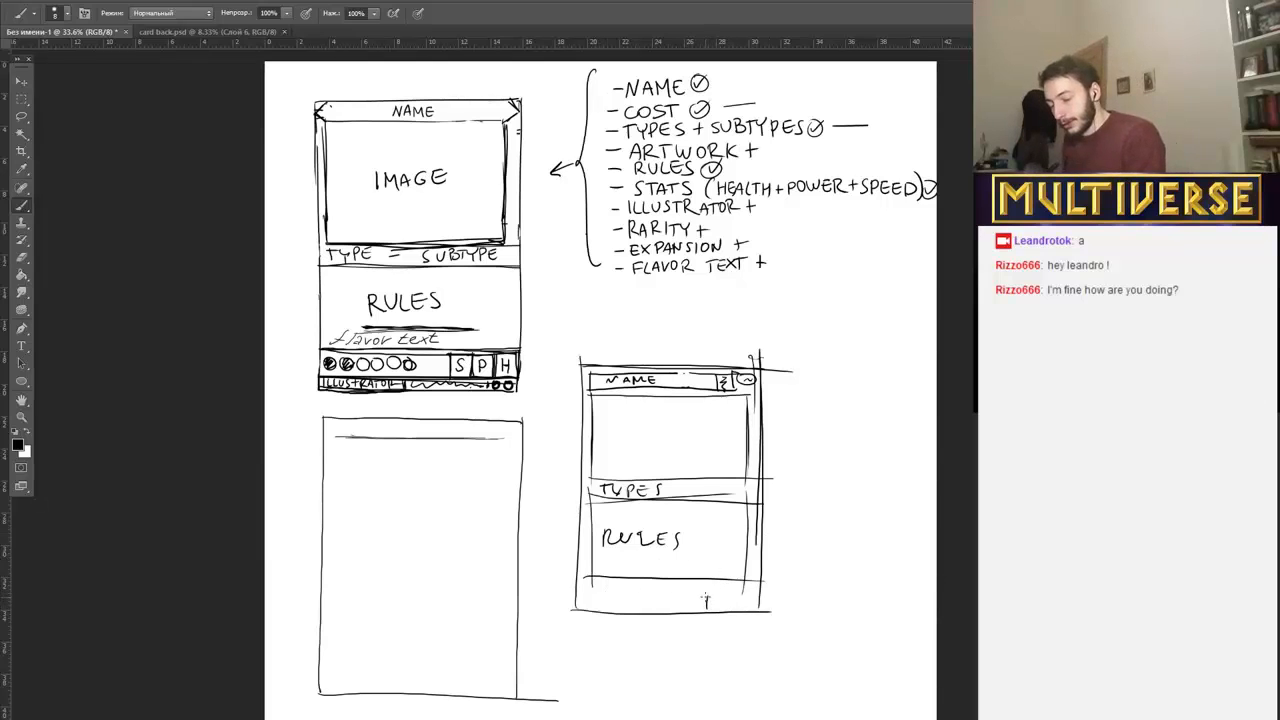
pyautogui.moveTo(705, 600)
pyautogui.mouseDown()
pyautogui.moveTo(767, 596)
pyautogui.moveTo(716, 608)
pyautogui.moveTo(737, 604)
pyautogui.mouseUp()
pyautogui.moveTo(742, 600); pyautogui.dragTo(741, 608)
pyautogui.moveTo(738, 600); pyautogui.dragTo(745, 608)
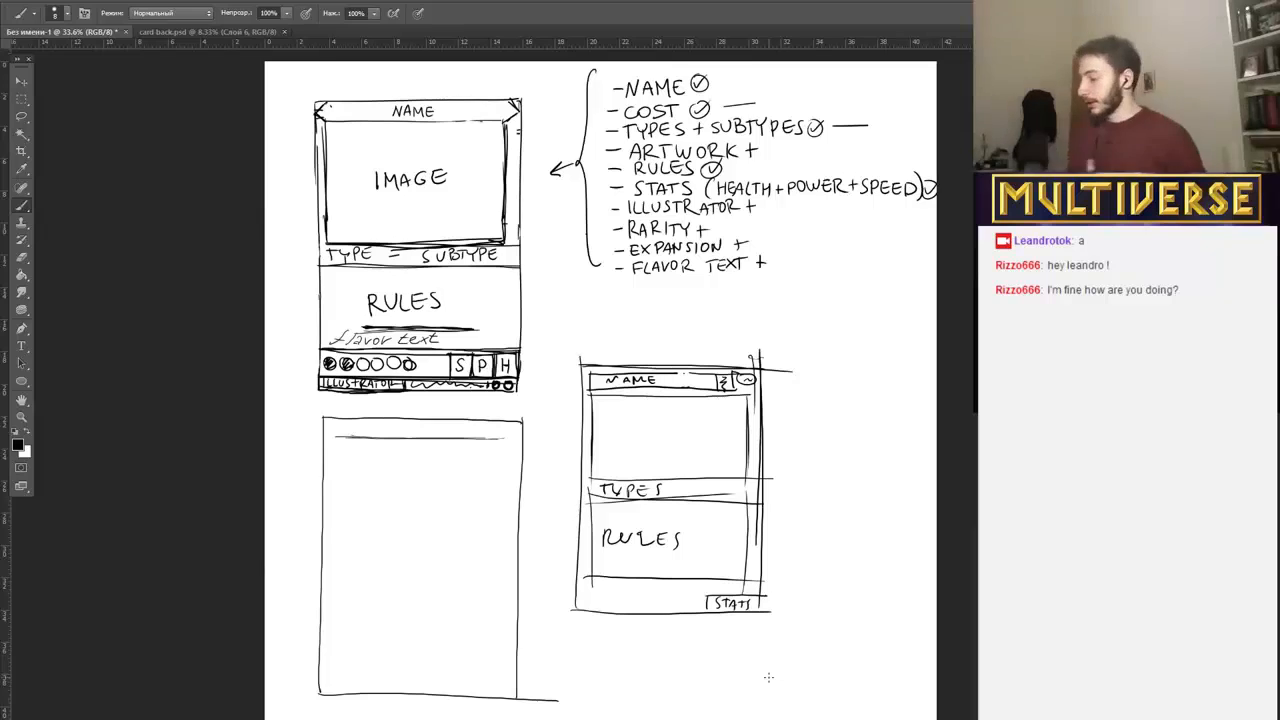
# Erase the whole small card sketch and the overshooting end of the second card's bottom edge.
pyautogui.moveTo(586, 338)
pyautogui.mouseDown()
pyautogui.moveTo(576, 586)
pyautogui.moveTo(573, 321)
pyautogui.moveTo(578, 636)
pyautogui.moveTo(595, 378)
pyautogui.moveTo(610, 530)
pyautogui.moveTo(609, 398)
pyautogui.moveTo(800, 374)
pyautogui.moveTo(682, 361)
pyautogui.moveTo(596, 384)
pyautogui.moveTo(731, 382)
pyautogui.moveTo(702, 403)
pyautogui.moveTo(693, 398)
pyautogui.moveTo(808, 384)
pyautogui.moveTo(706, 479)
pyautogui.mouseUp()
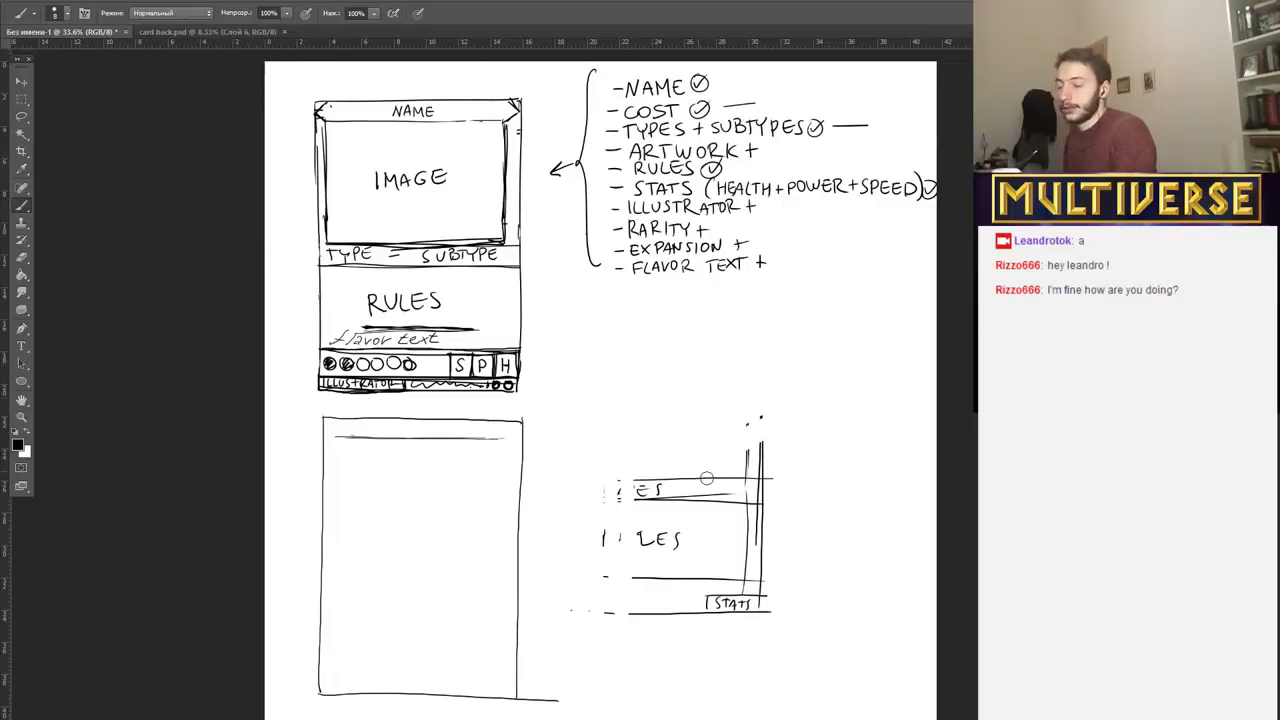
pyautogui.moveTo(791, 394)
pyautogui.mouseDown()
pyautogui.moveTo(802, 434)
pyautogui.moveTo(709, 513)
pyautogui.moveTo(706, 540)
pyautogui.moveTo(828, 496)
pyautogui.moveTo(747, 581)
pyautogui.moveTo(788, 584)
pyautogui.moveTo(764, 606)
pyautogui.moveTo(565, 618)
pyautogui.moveTo(786, 610)
pyautogui.moveTo(595, 584)
pyautogui.moveTo(640, 577)
pyautogui.moveTo(760, 601)
pyautogui.moveTo(726, 600)
pyautogui.moveTo(694, 531)
pyautogui.moveTo(595, 544)
pyautogui.moveTo(728, 493)
pyautogui.moveTo(610, 481)
pyautogui.moveTo(729, 495)
pyautogui.moveTo(583, 505)
pyautogui.moveTo(763, 510)
pyautogui.moveTo(520, 703)
pyautogui.moveTo(595, 691)
pyautogui.mouseUp()
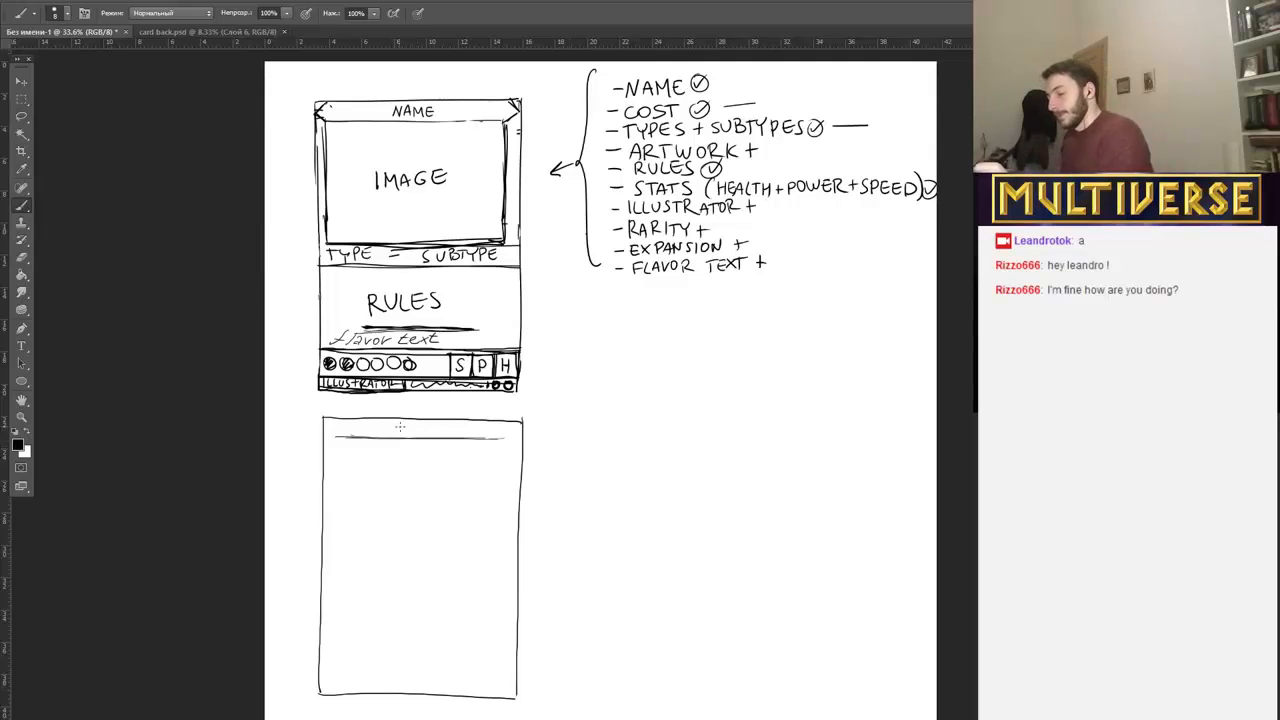
# Handwrite "NAME" in the second card's top strip and draw a full-width line beneath it to form another strip.
pyautogui.moveTo(390, 434)
pyautogui.mouseDown()
pyautogui.moveTo(402, 421)
pyautogui.moveTo(443, 433)
pyautogui.mouseUp()
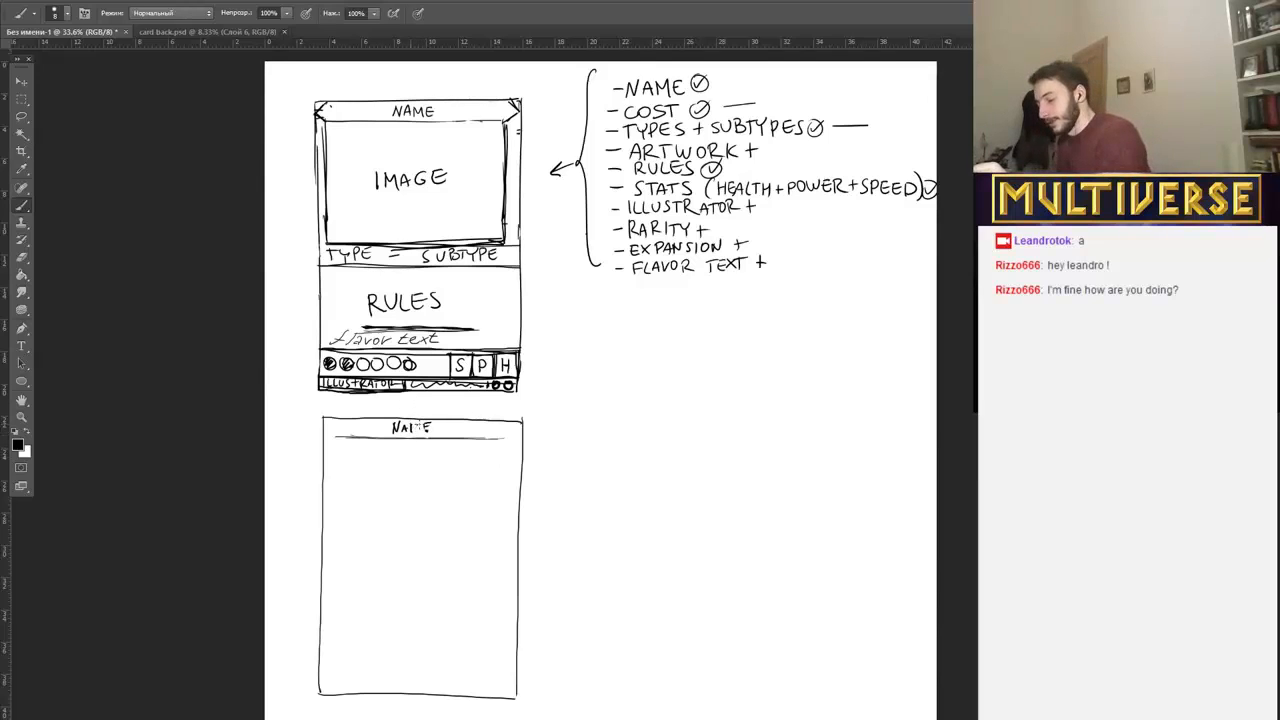
pyautogui.moveTo(325, 452); pyautogui.dragTo(530, 457)
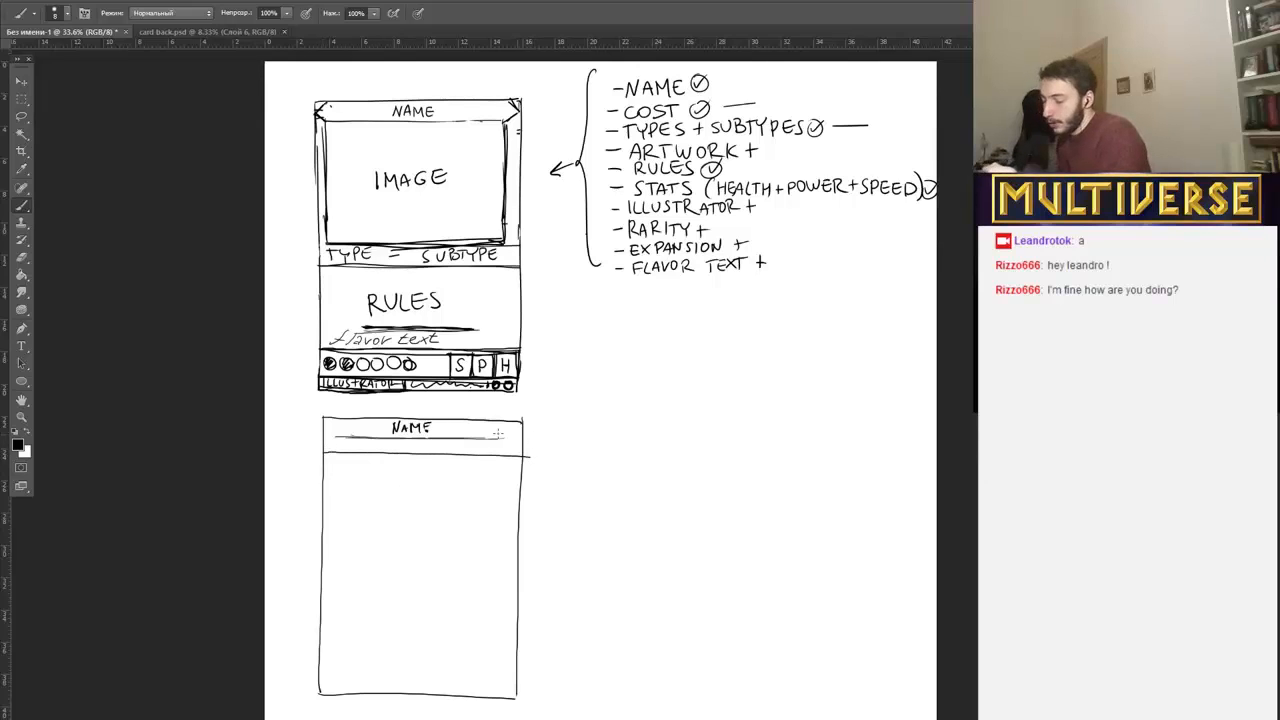
# Handwrite "TYPE - SUBTYPE" in the strip directly beneath "NAME" on the second card.
pyautogui.moveTo(334, 442); pyautogui.dragTo(341, 443)
pyautogui.moveTo(342, 441); pyautogui.dragTo(346, 446)
pyautogui.moveTo(351, 441); pyautogui.dragTo(355, 447)
pyautogui.moveTo(367, 441); pyautogui.dragTo(374, 449)
pyautogui.moveTo(367, 445); pyautogui.dragTo(416, 452)
pyautogui.moveTo(425, 444); pyautogui.dragTo(447, 451)
pyautogui.moveTo(451, 441); pyautogui.dragTo(467, 451)
pyautogui.moveTo(472, 451); pyautogui.dragTo(484, 451)
pyautogui.moveTo(477, 447); pyautogui.dragTo(483, 446)
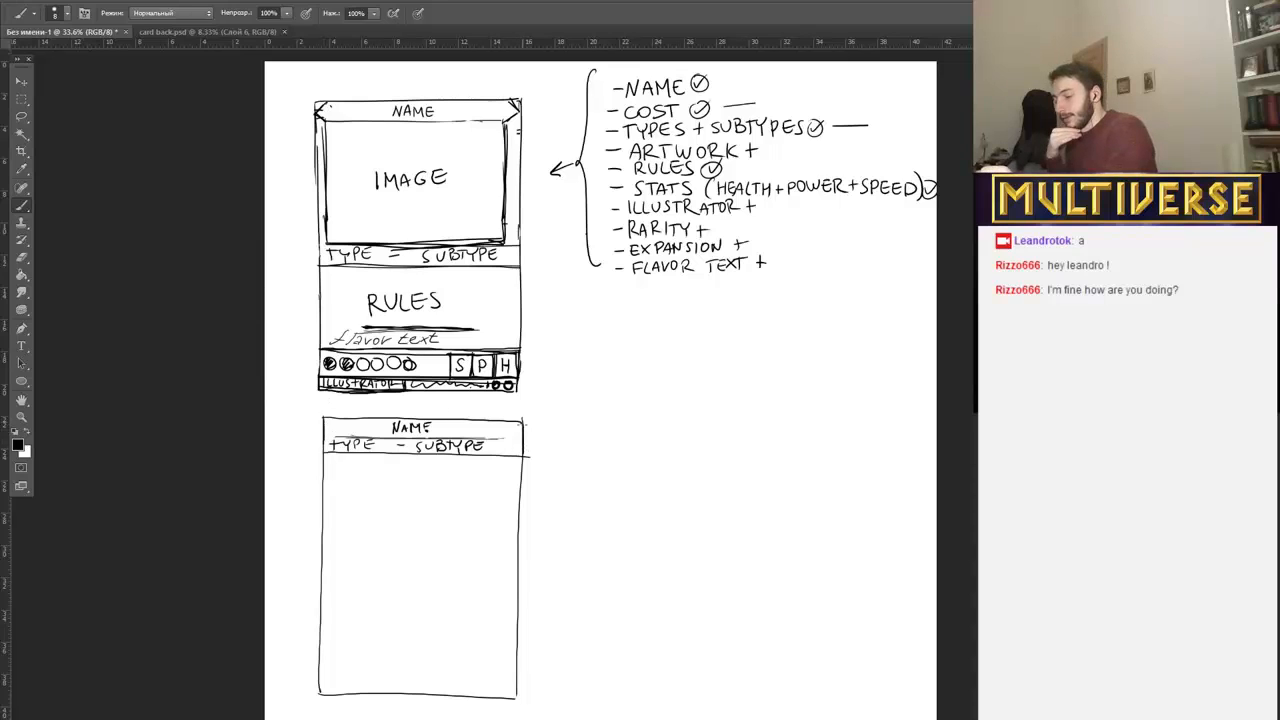
# Reinforce the edge and divider lines of the name and type strips, and draw a curly brace beside both.
pyautogui.moveTo(522, 423); pyautogui.dragTo(523, 454)
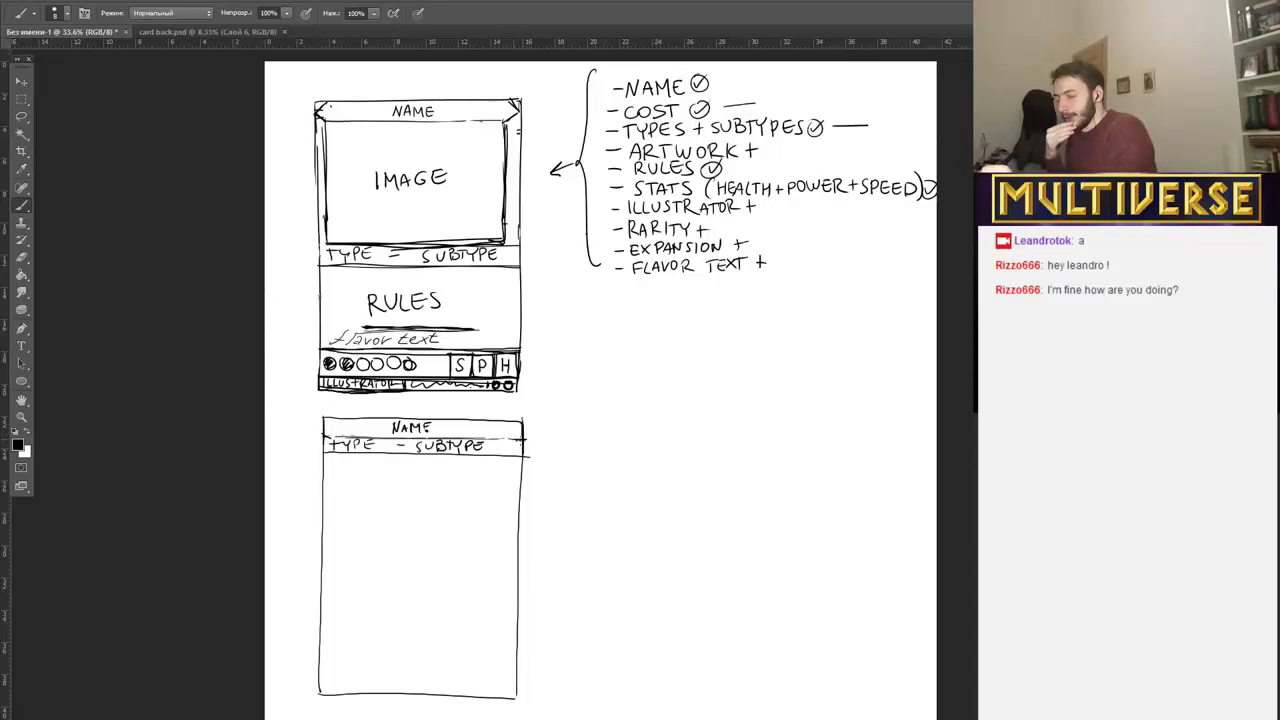
pyautogui.moveTo(538, 425); pyautogui.dragTo(540, 457)
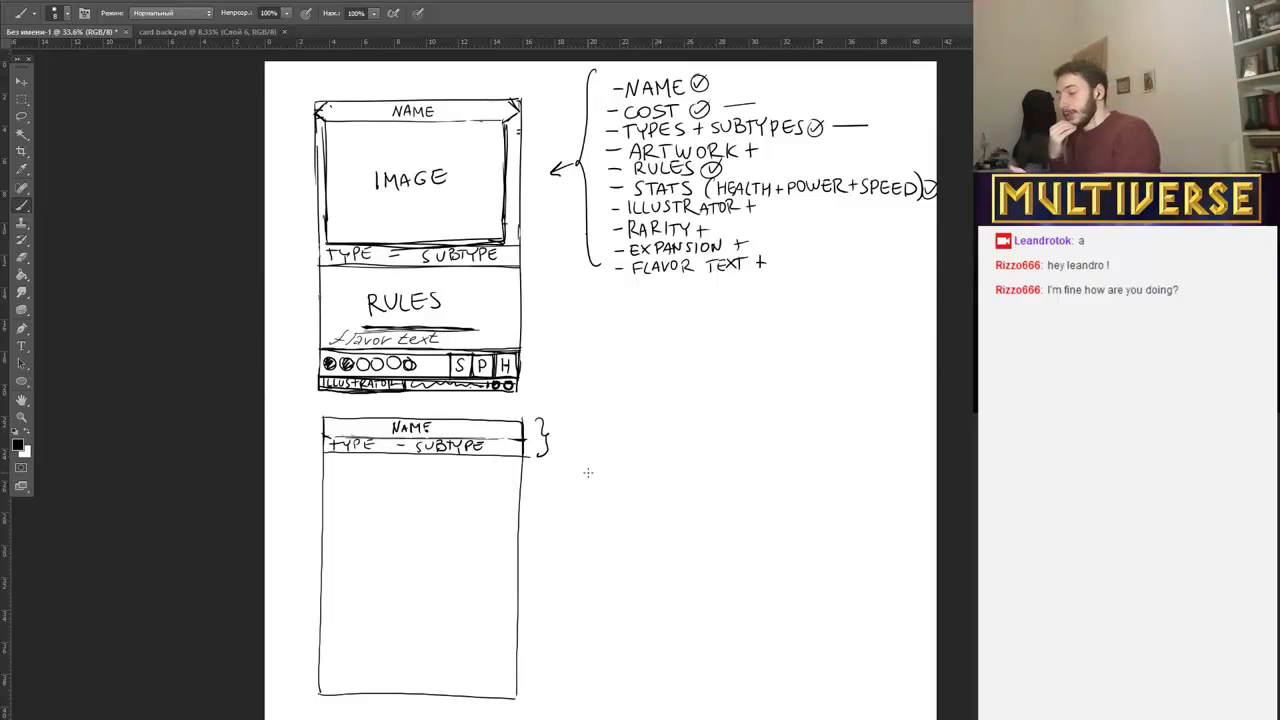
# Draw the artwork frame's sides and bottom edge beneath the type strip on the second card, and outline a narrow strip below the frame.
pyautogui.moveTo(326, 455); pyautogui.dragTo(326, 560)
pyautogui.moveTo(510, 458); pyautogui.dragTo(508, 578)
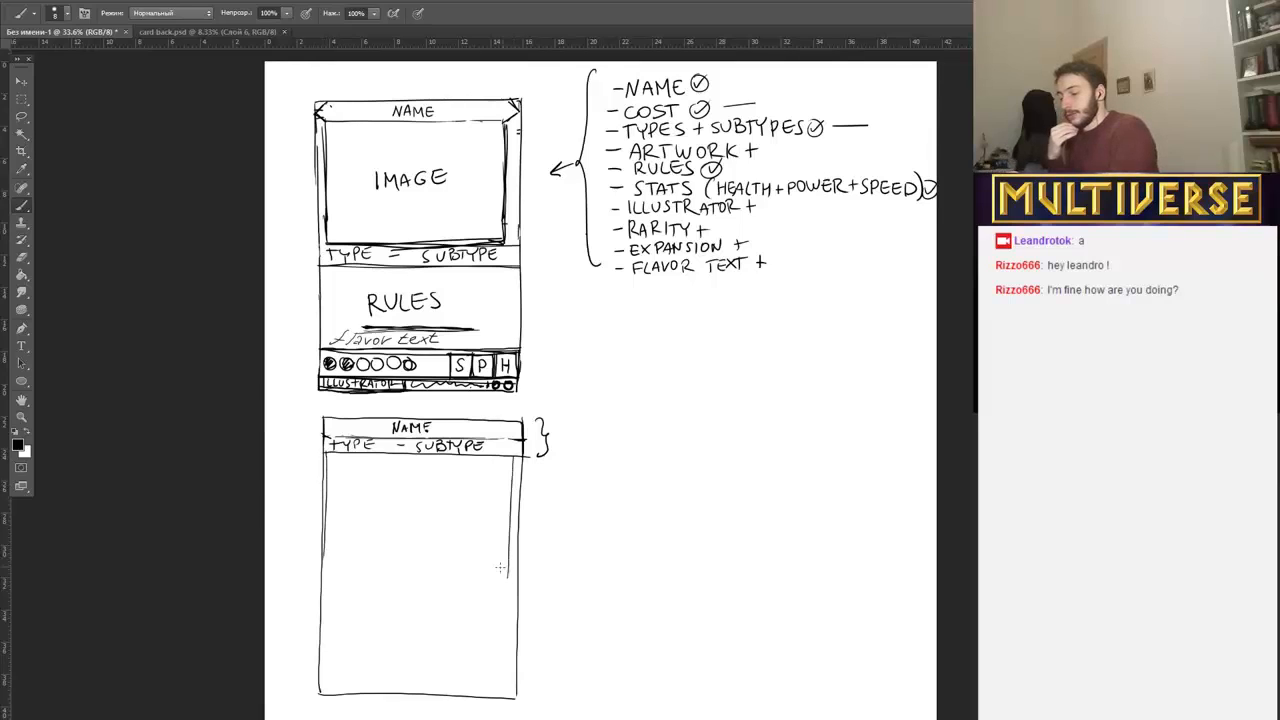
pyautogui.moveTo(328, 557); pyautogui.dragTo(522, 561)
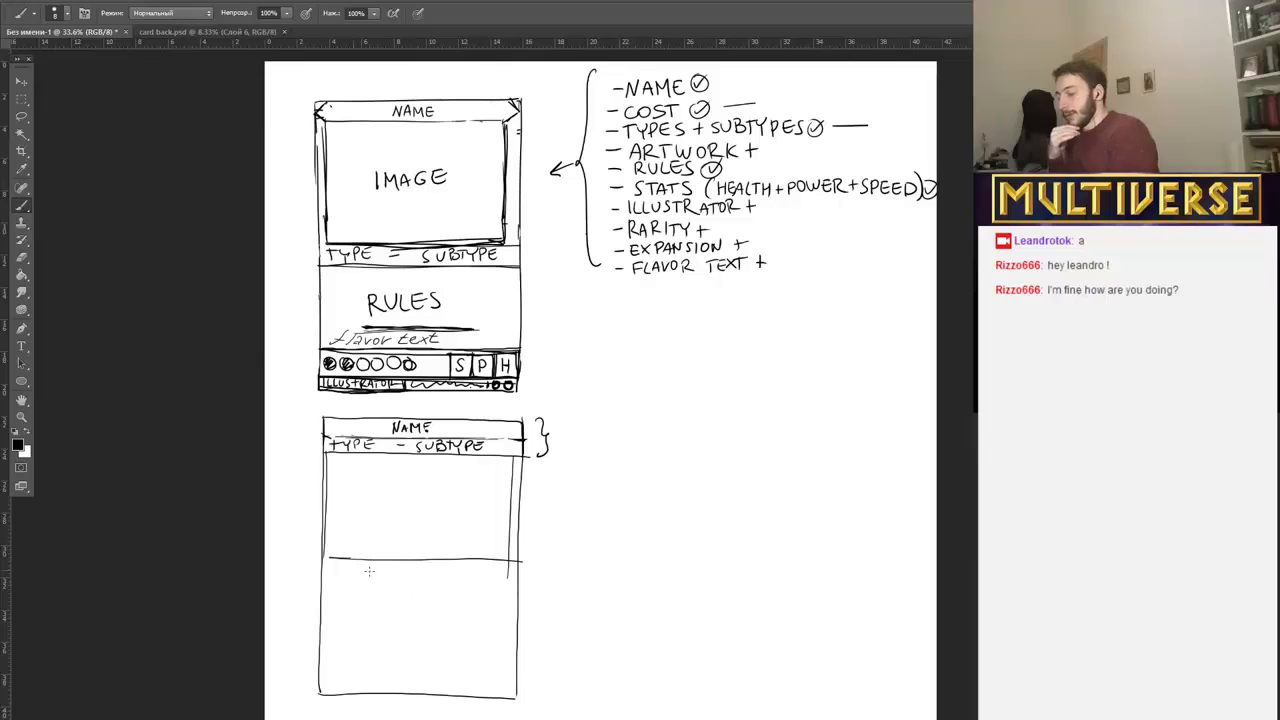
pyautogui.moveTo(330, 572); pyautogui.dragTo(518, 573)
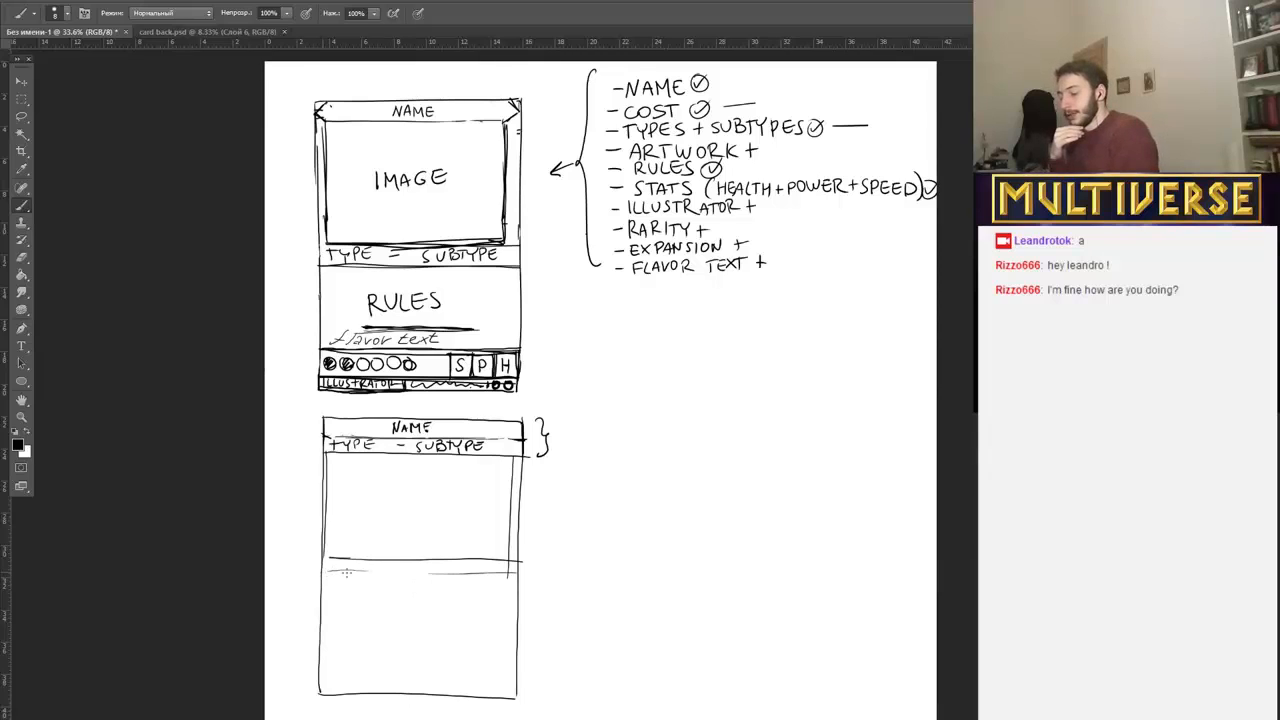
pyautogui.moveTo(328, 571)
pyautogui.mouseDown()
pyautogui.moveTo(529, 573)
pyautogui.moveTo(320, 568)
pyautogui.moveTo(528, 579)
pyautogui.mouseUp()
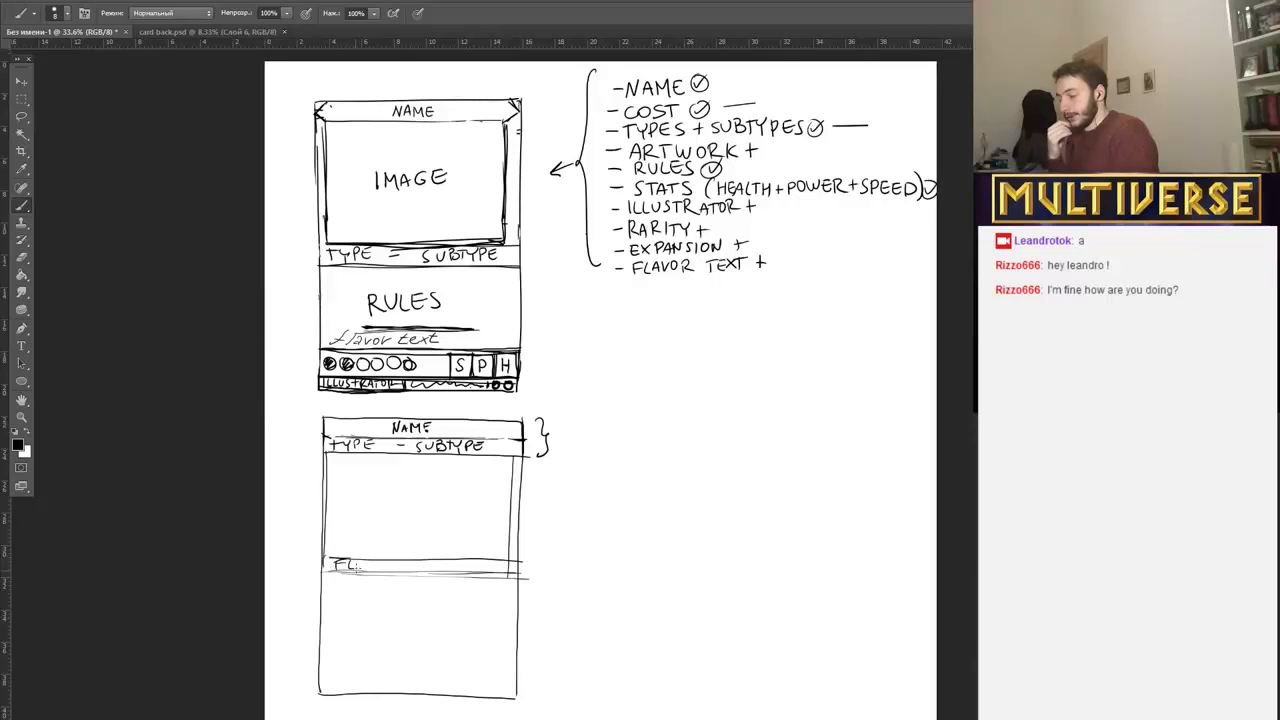
# Handwrite "FLAVOR TEXT" in the strip below the second card's artwork frame and double the frame's vertical sides.
pyautogui.moveTo(369, 562); pyautogui.dragTo(382, 563)
pyautogui.moveTo(387, 562); pyautogui.dragTo(441, 571)
pyautogui.moveTo(441, 562)
pyautogui.mouseDown()
pyautogui.moveTo(433, 571)
pyautogui.moveTo(454, 561)
pyautogui.mouseUp()
pyautogui.moveTo(448, 561); pyautogui.dragTo(448, 570)
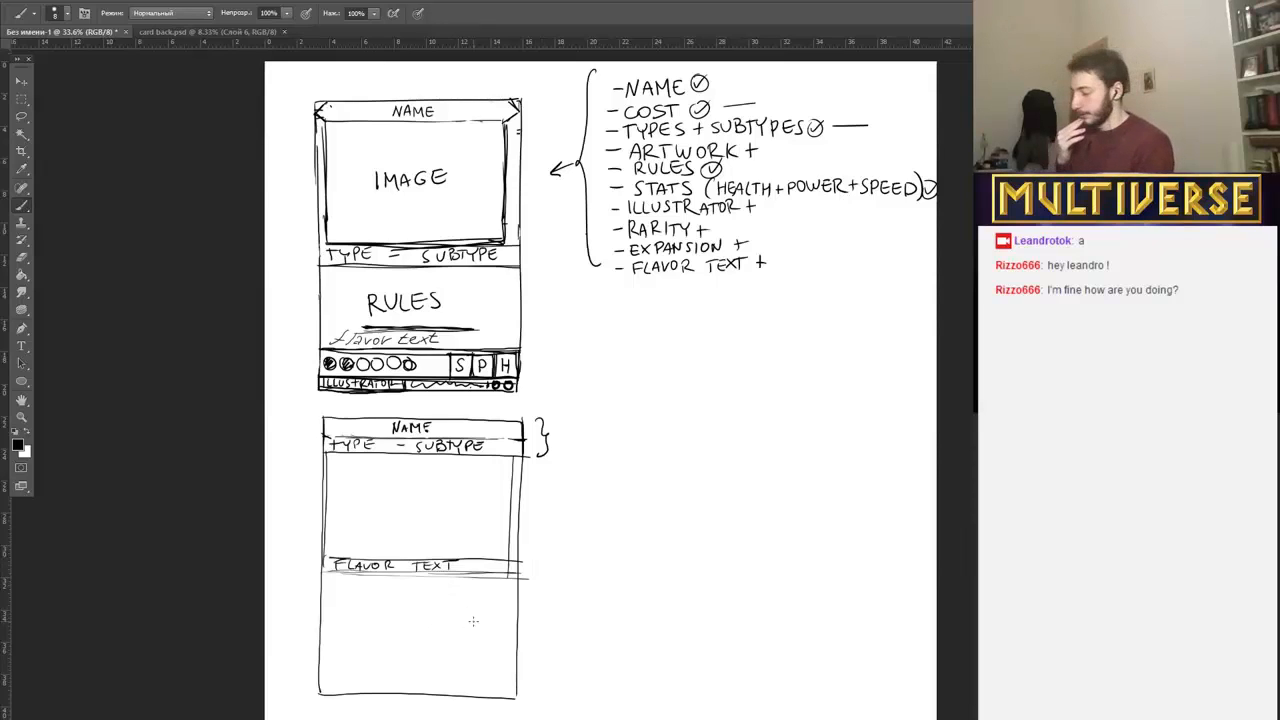
pyautogui.moveTo(518, 458); pyautogui.dragTo(516, 560)
pyautogui.moveTo(330, 458); pyautogui.dragTo(330, 560)
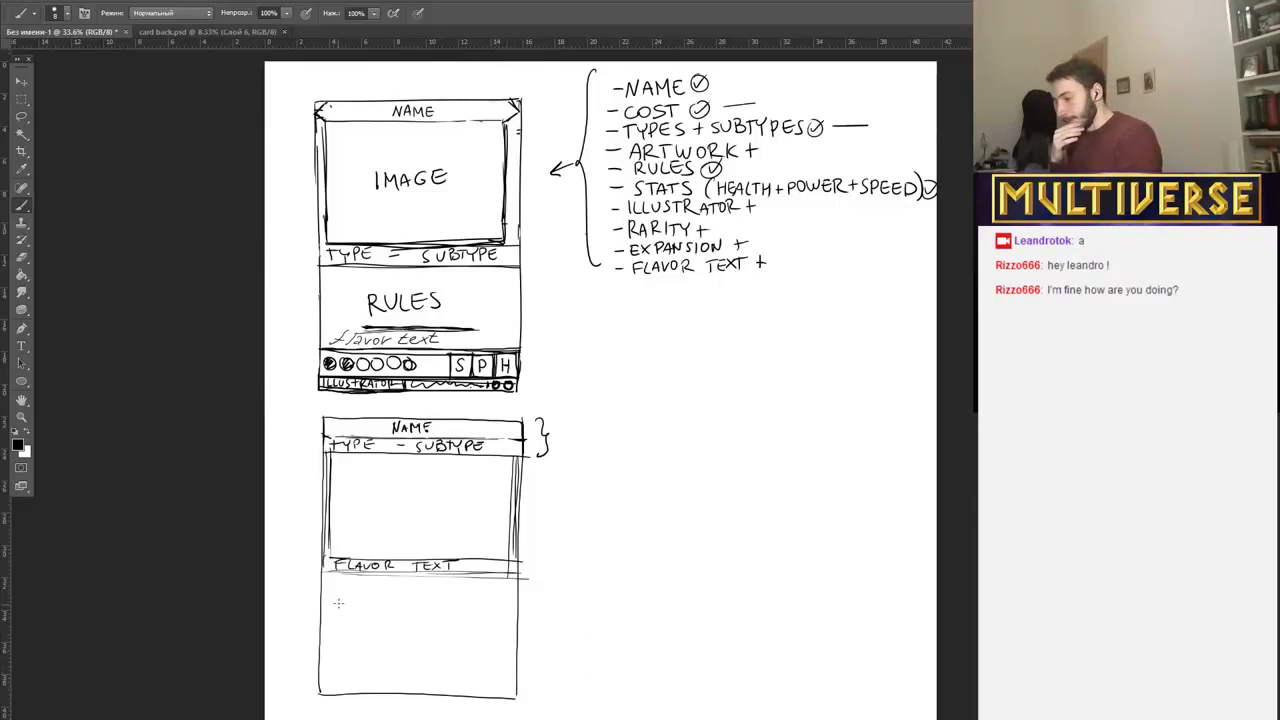
# Handwrite "RULES" in the second card's lower area and draw a bottom strip containing five circles and a "STATS" box.
pyautogui.moveTo(370, 628)
pyautogui.mouseDown()
pyautogui.moveTo(391, 609)
pyautogui.moveTo(452, 622)
pyautogui.mouseUp()
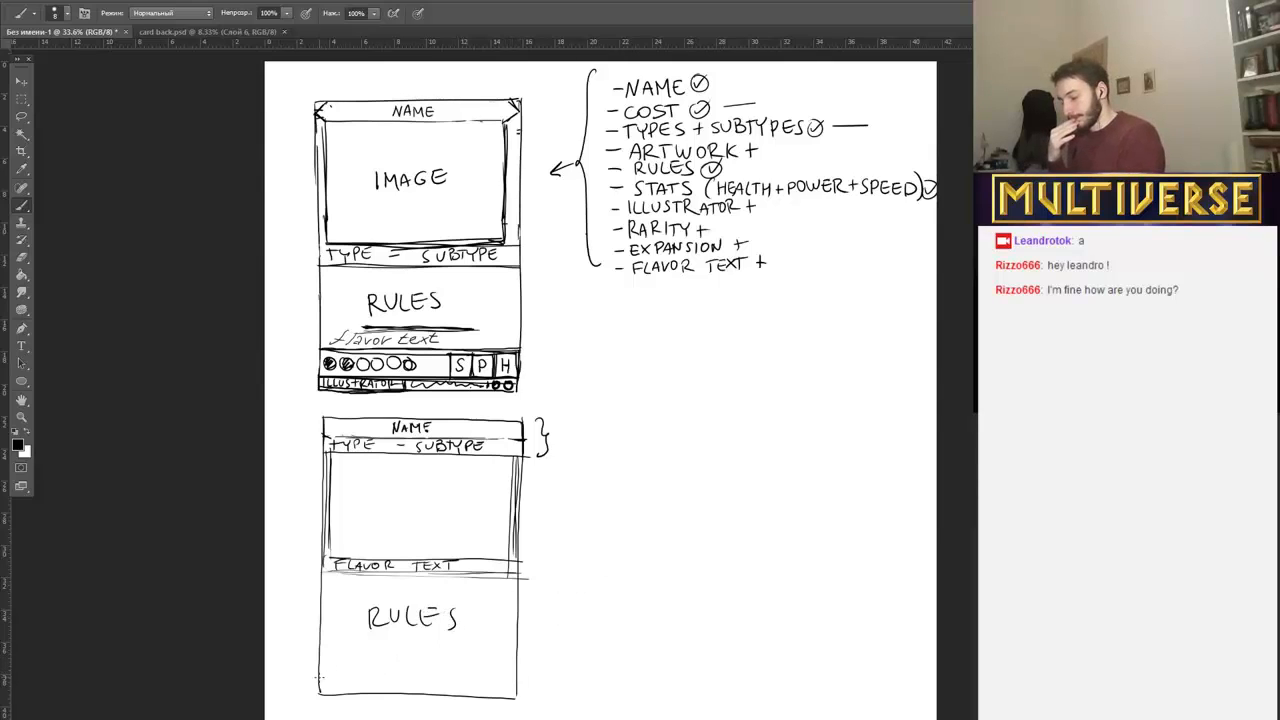
pyautogui.moveTo(321, 678); pyautogui.dragTo(516, 676)
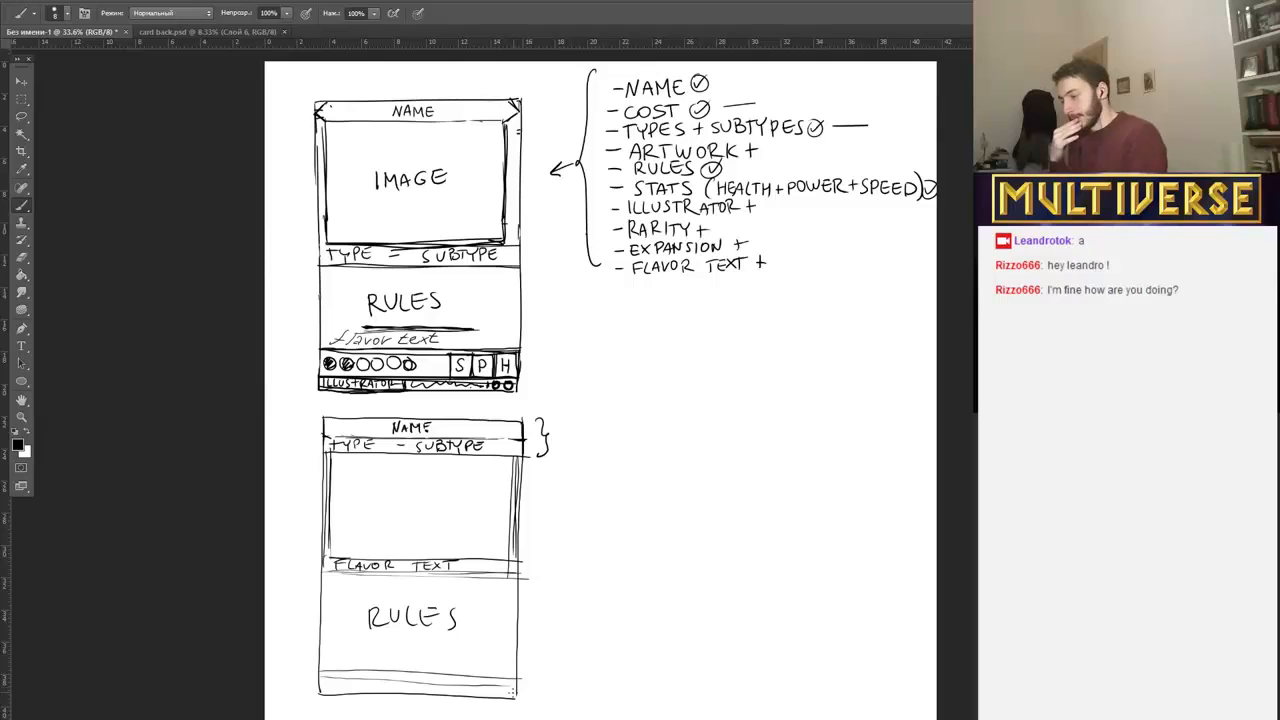
pyautogui.moveTo(312, 667); pyautogui.dragTo(505, 684)
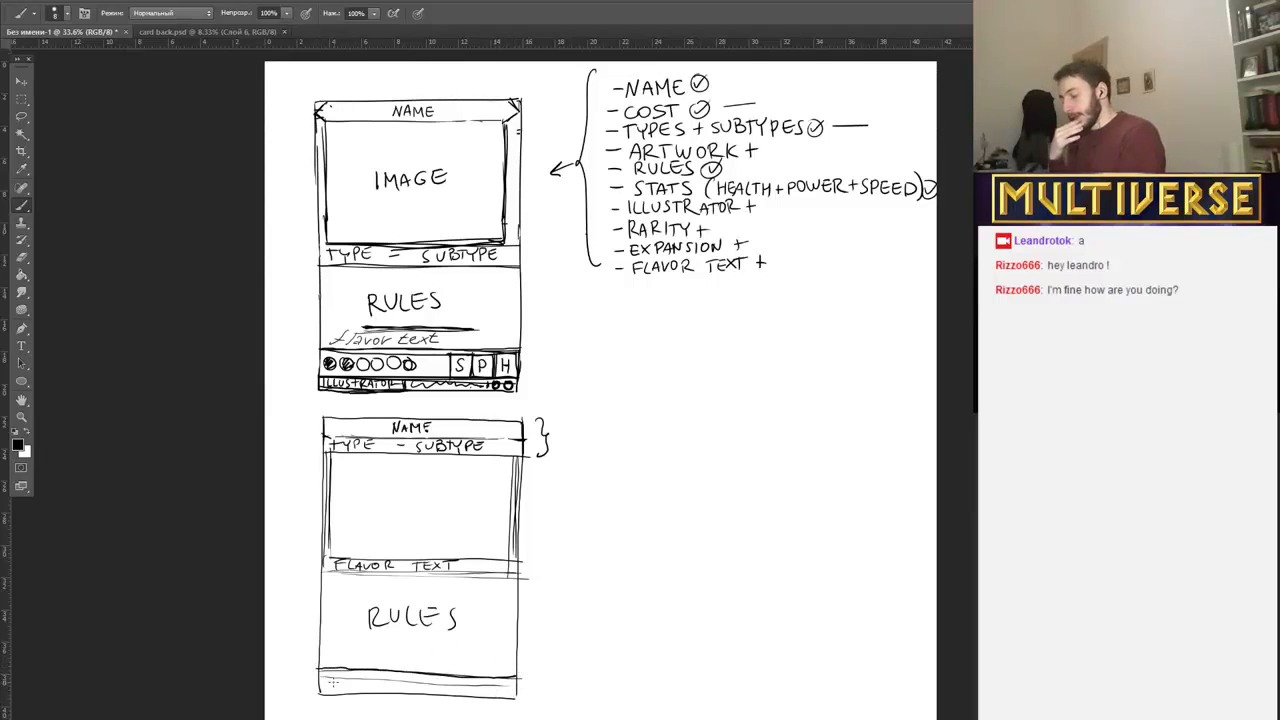
pyautogui.moveTo(332, 677); pyautogui.dragTo(348, 677)
pyautogui.moveTo(362, 677)
pyautogui.mouseDown()
pyautogui.moveTo(490, 691)
pyautogui.moveTo(498, 690)
pyautogui.mouseUp()
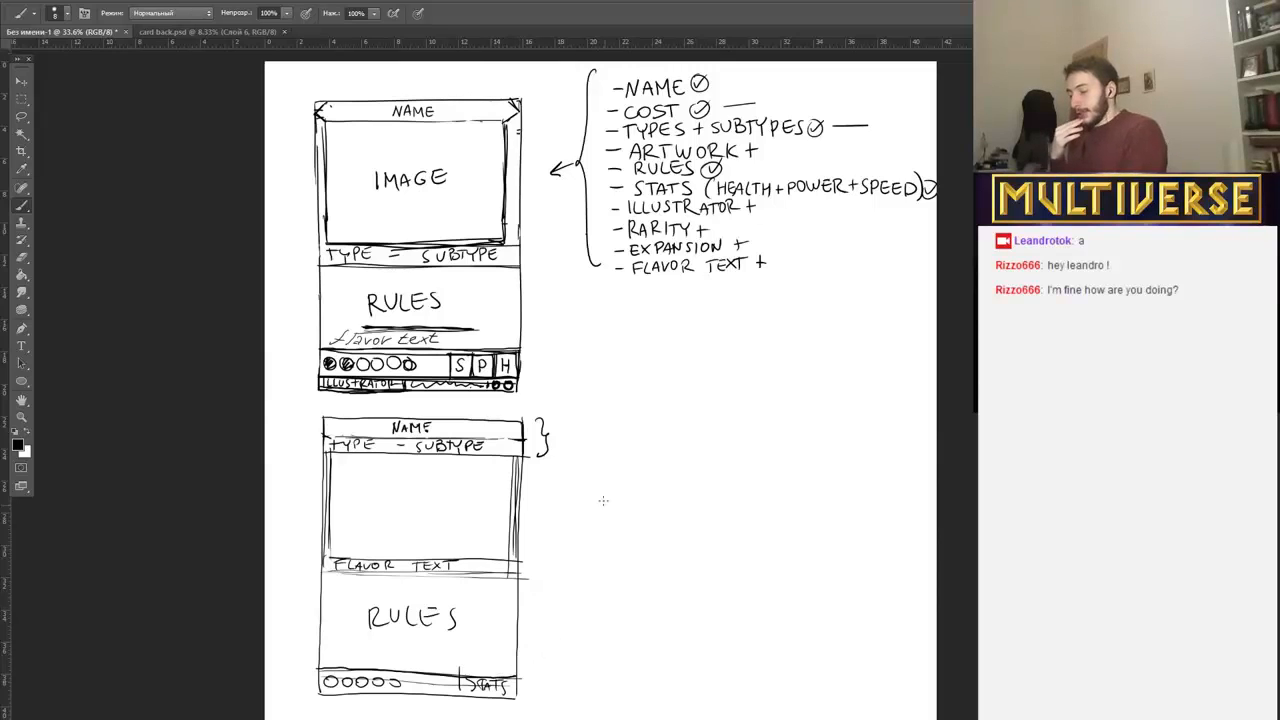
# Try a vertical centre line through the whole second card and undo it.
pyautogui.moveTo(416, 404); pyautogui.dragTo(420, 710)
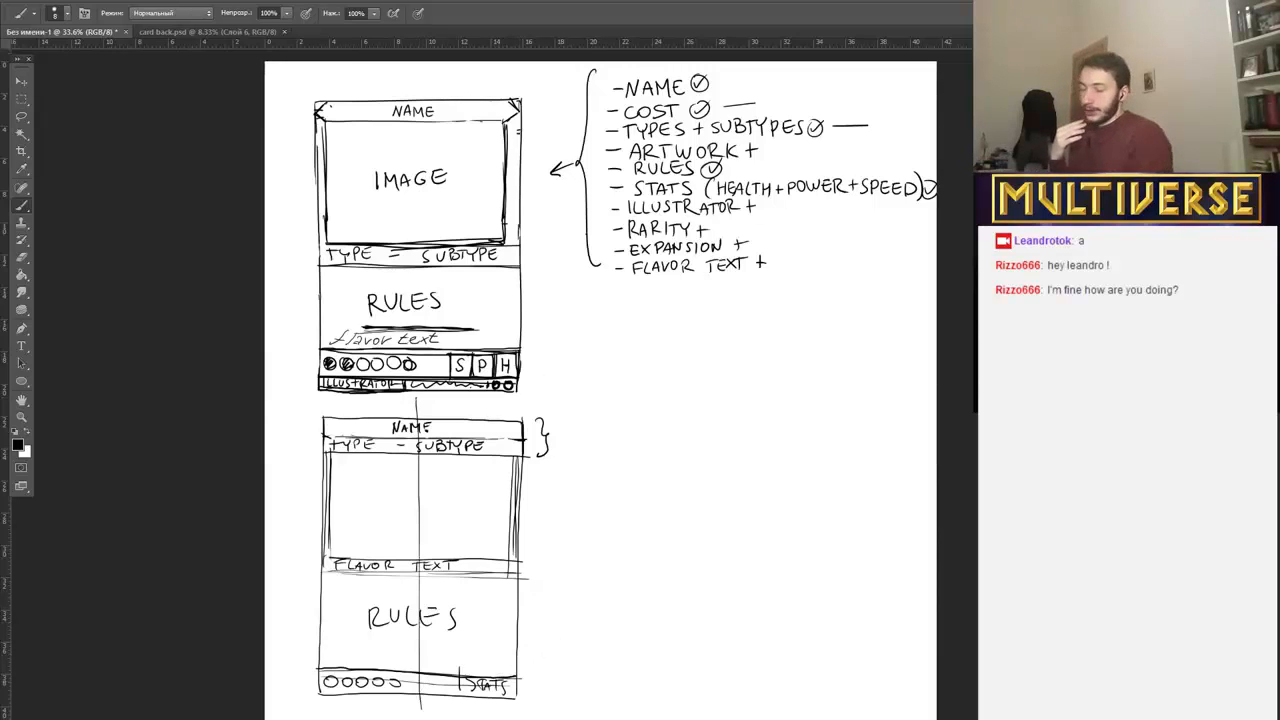
pyautogui.hotkey('ctrl', 'z')
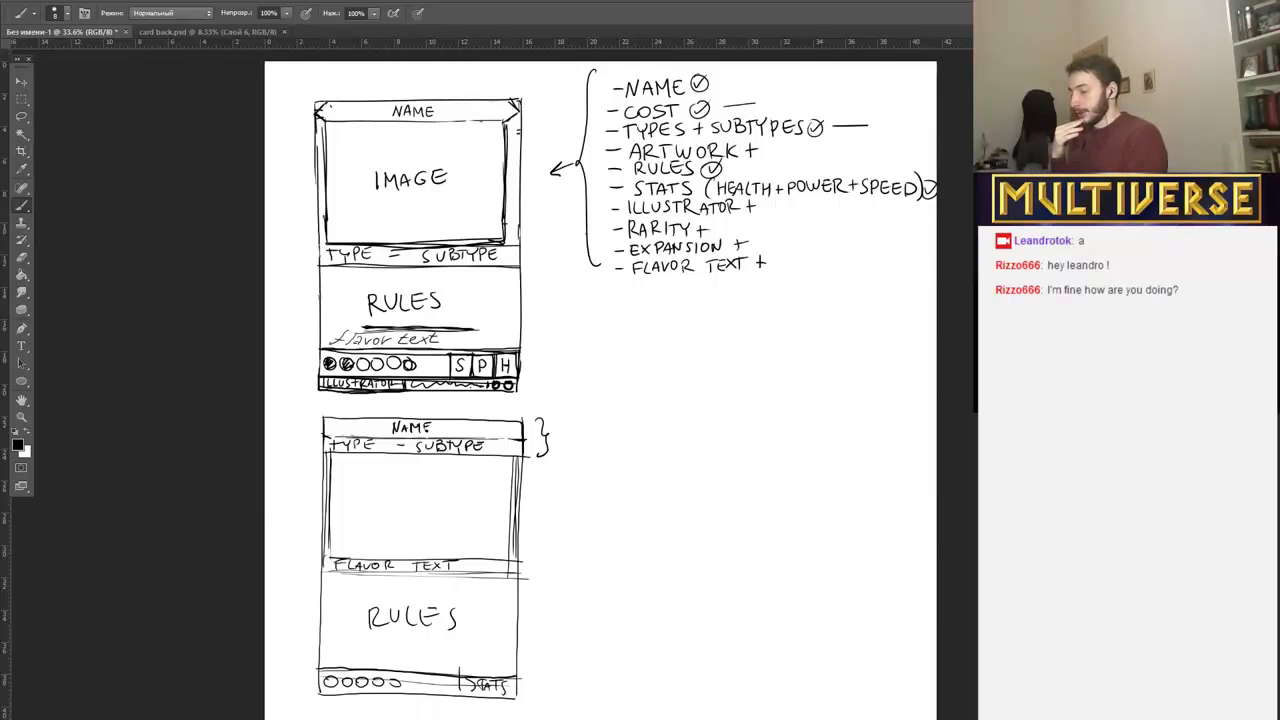
# Draw circles and the letters "STAT" vertically outside the second card's left edge, and sketch a narrow column with small circles inside the card.
pyautogui.moveTo(310, 452); pyautogui.dragTo(310, 467)
pyautogui.moveTo(310, 480); pyautogui.dragTo(308, 551)
pyautogui.moveTo(303, 546)
pyautogui.mouseDown()
pyautogui.moveTo(339, 453)
pyautogui.moveTo(339, 553)
pyautogui.moveTo(340, 455)
pyautogui.moveTo(340, 512)
pyautogui.mouseUp()
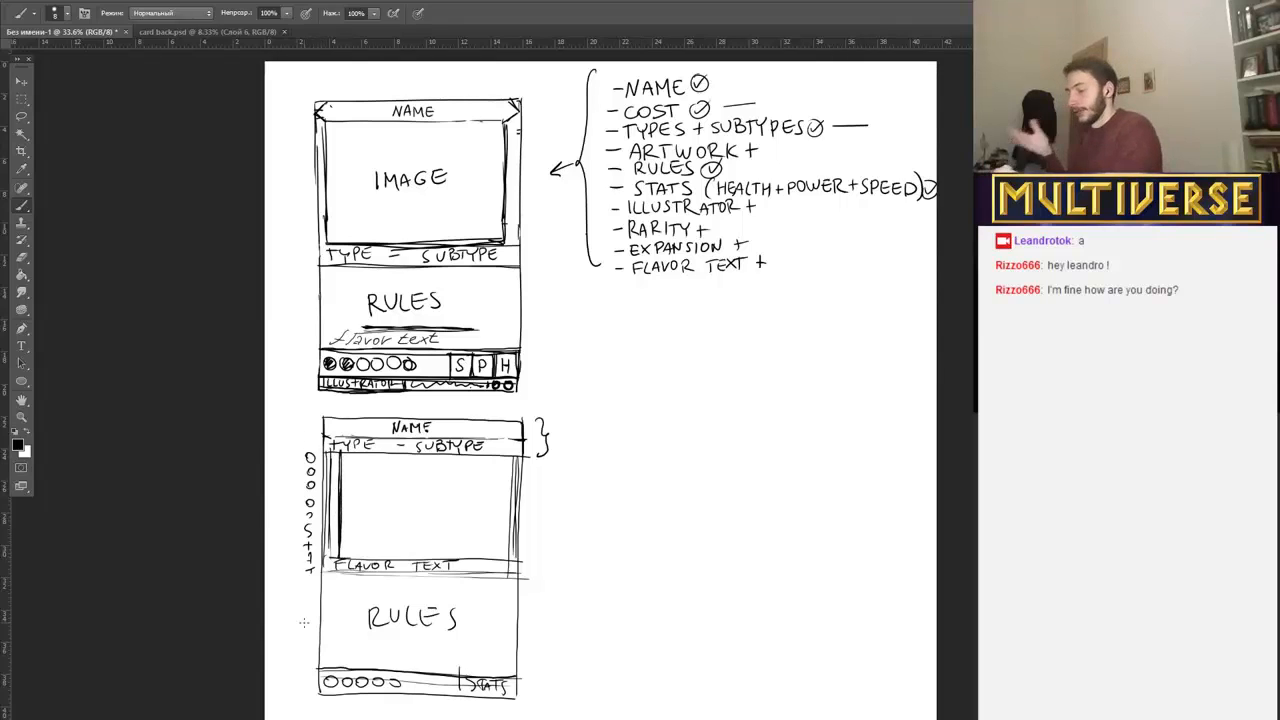
pyautogui.moveTo(331, 452); pyautogui.dragTo(332, 498)
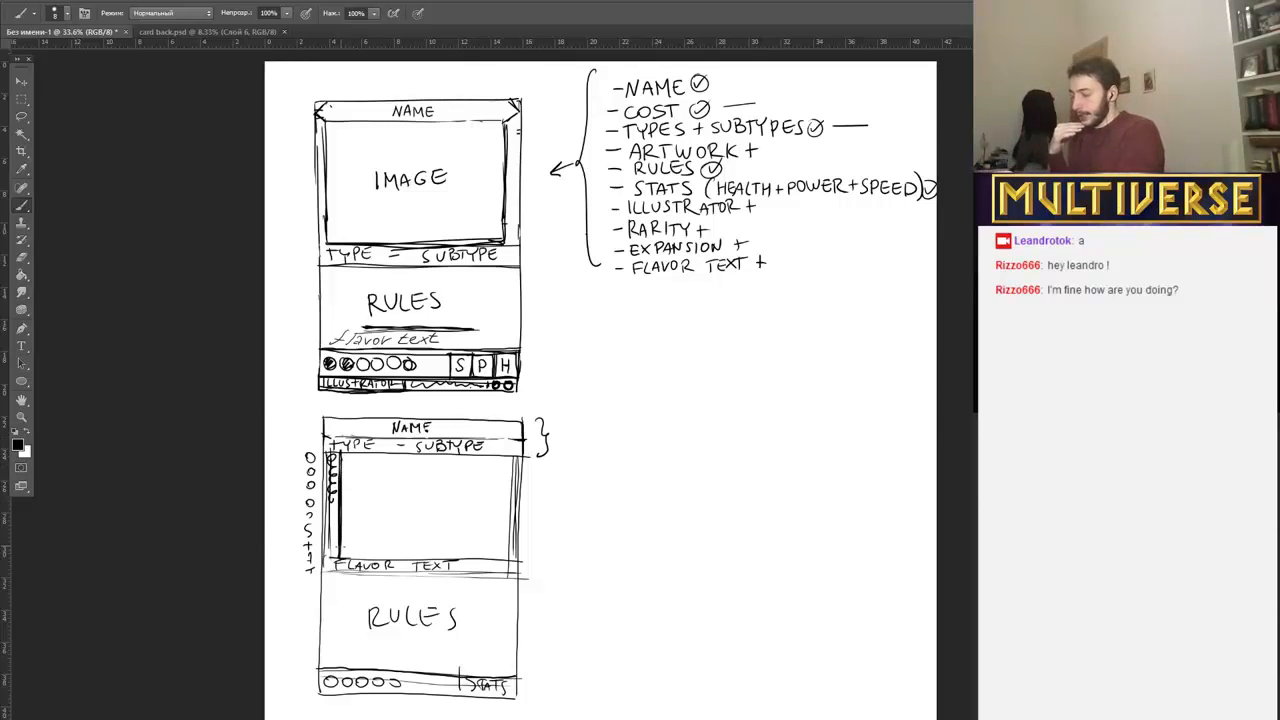
pyautogui.moveTo(341, 458)
pyautogui.mouseDown()
pyautogui.moveTo(339, 676)
pyautogui.moveTo(339, 658)
pyautogui.mouseUp()
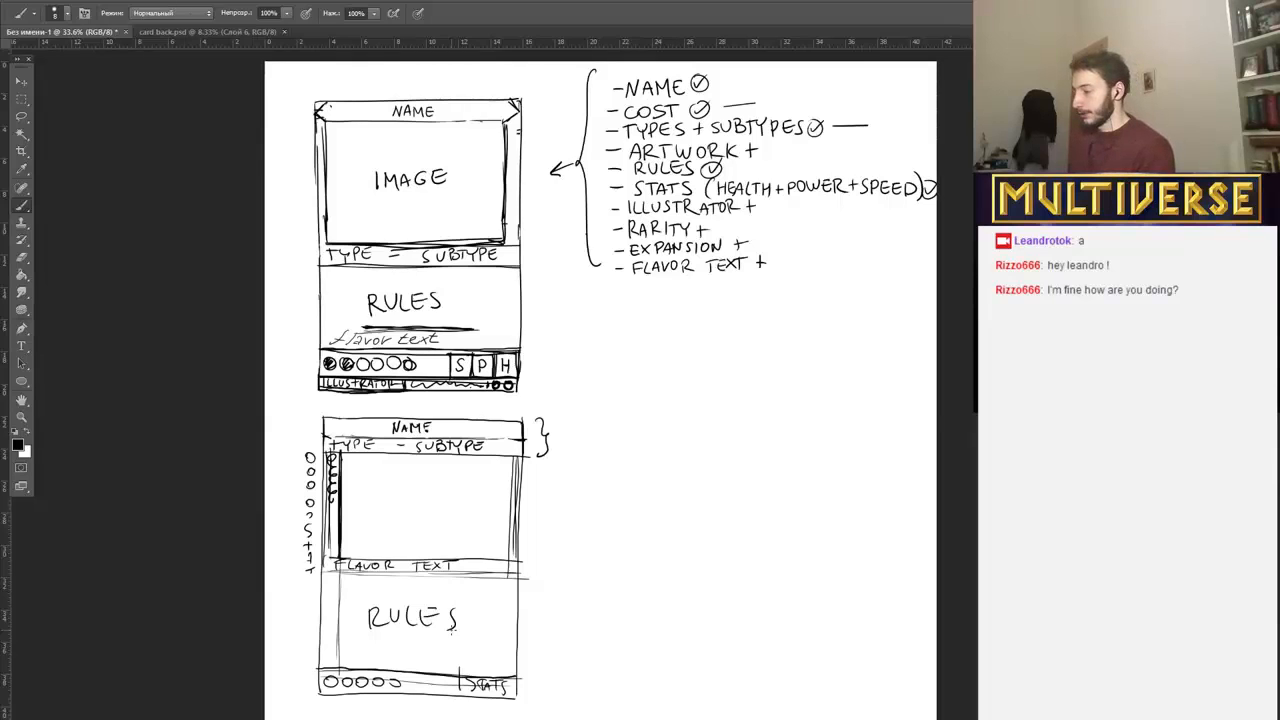
# Sketch a wide rectangle overlapped by a circle with crossing centre lines beside the second card, and erase that sketch.
pyautogui.moveTo(585, 476); pyautogui.dragTo(586, 515)
pyautogui.moveTo(577, 479); pyautogui.dragTo(767, 476)
pyautogui.moveTo(586, 513); pyautogui.dragTo(762, 508)
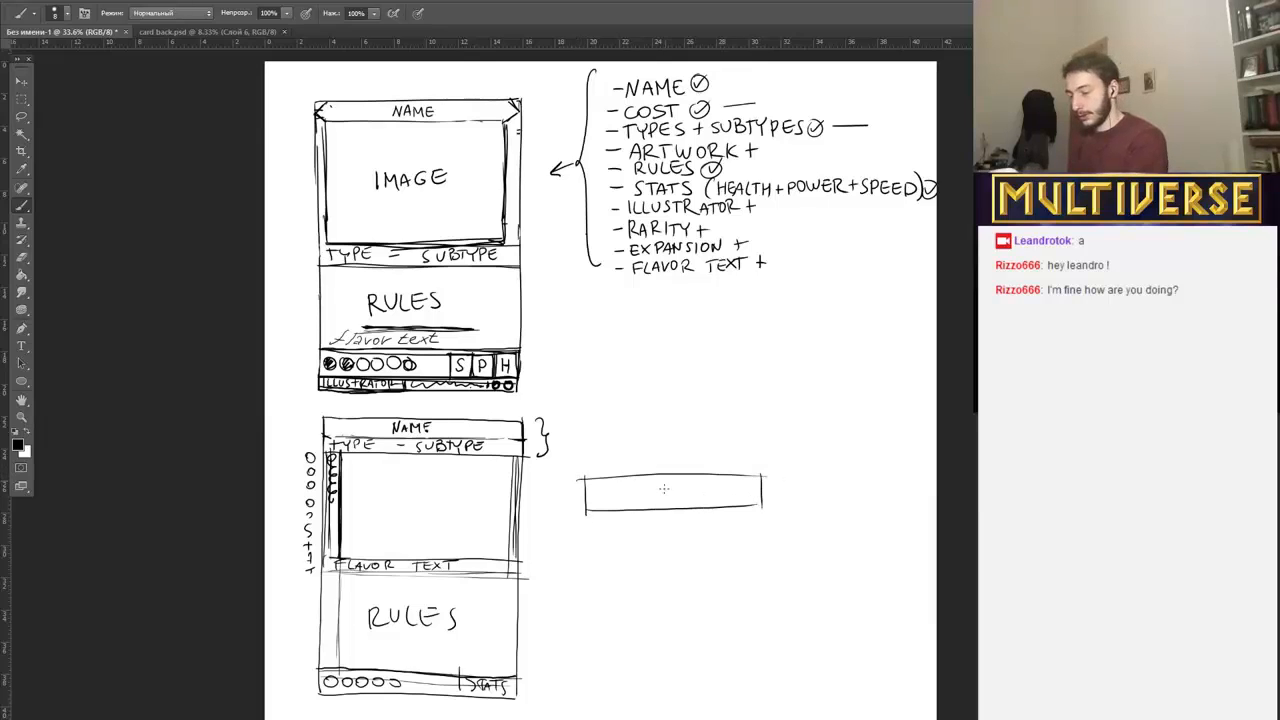
pyautogui.moveTo(666, 440)
pyautogui.mouseDown()
pyautogui.moveTo(677, 531)
pyautogui.moveTo(662, 441)
pyautogui.mouseUp()
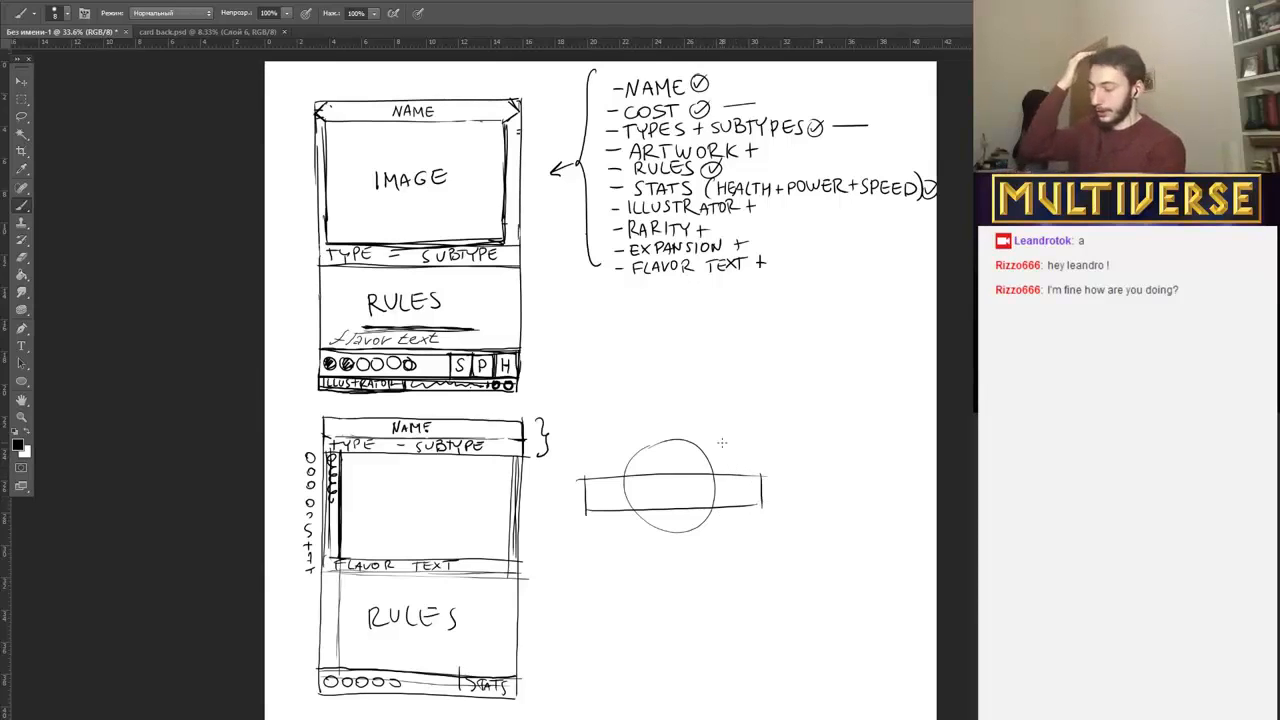
pyautogui.moveTo(560, 491); pyautogui.dragTo(788, 490)
pyautogui.moveTo(663, 413); pyautogui.dragTo(662, 565)
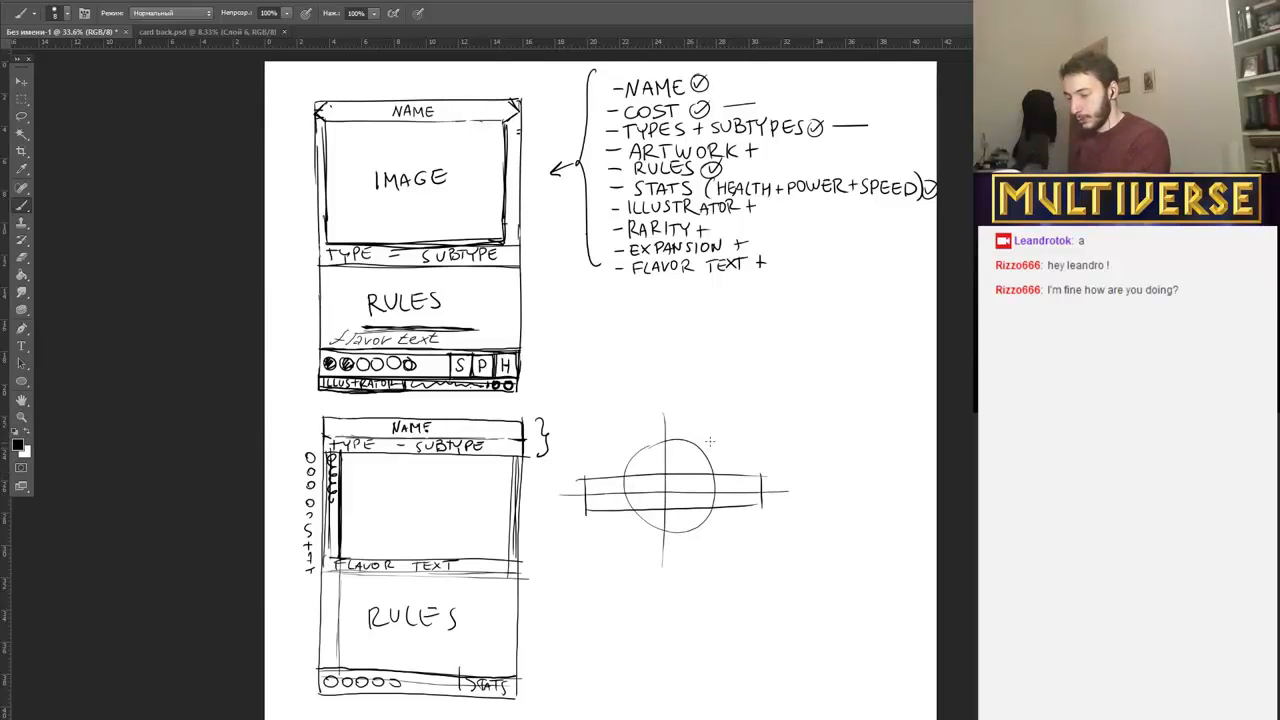
pyautogui.moveTo(697, 442)
pyautogui.mouseDown()
pyautogui.moveTo(728, 457)
pyautogui.moveTo(711, 457)
pyautogui.moveTo(674, 564)
pyautogui.moveTo(710, 460)
pyautogui.moveTo(727, 505)
pyautogui.moveTo(766, 491)
pyautogui.moveTo(737, 477)
pyautogui.moveTo(655, 488)
pyautogui.moveTo(596, 472)
pyautogui.moveTo(636, 460)
pyautogui.moveTo(666, 477)
pyautogui.moveTo(679, 523)
pyautogui.moveTo(629, 554)
pyautogui.mouseUp()
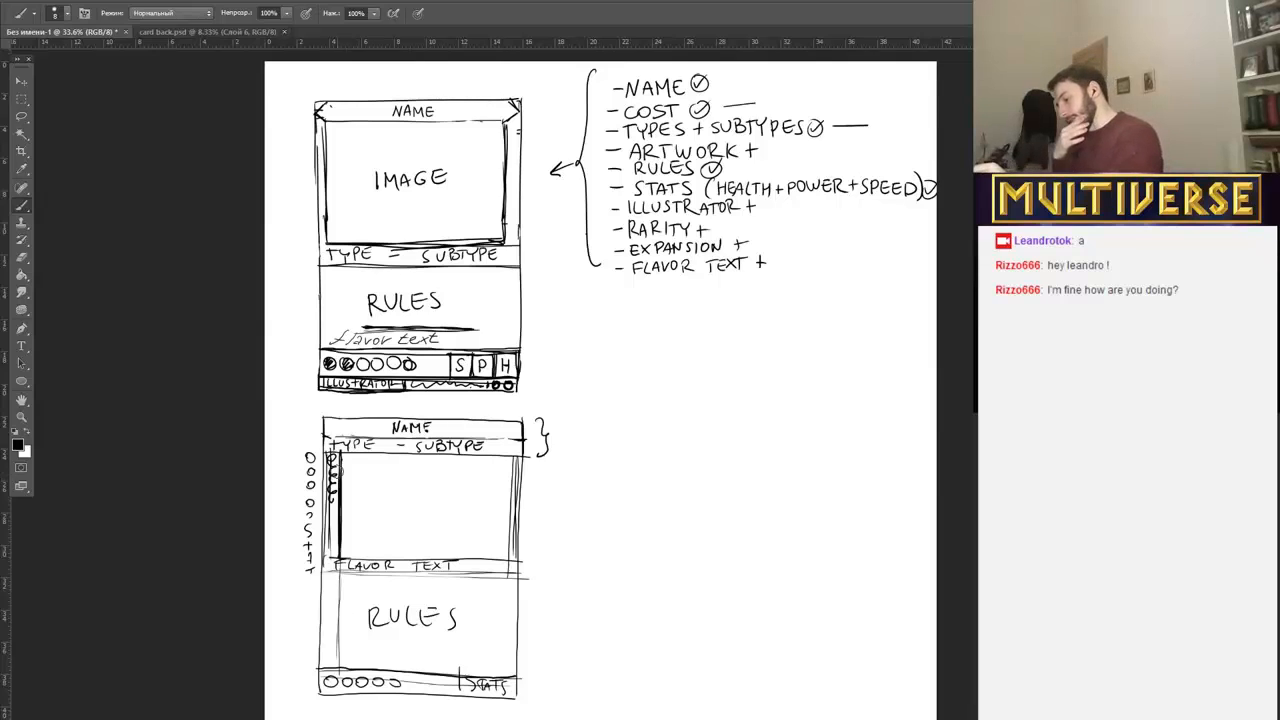
# Erase the second card's inner column and draw curved arrows beside the first card, from type strip to image top and flavor text to type strip.
pyautogui.moveTo(336, 462); pyautogui.dragTo(340, 673)
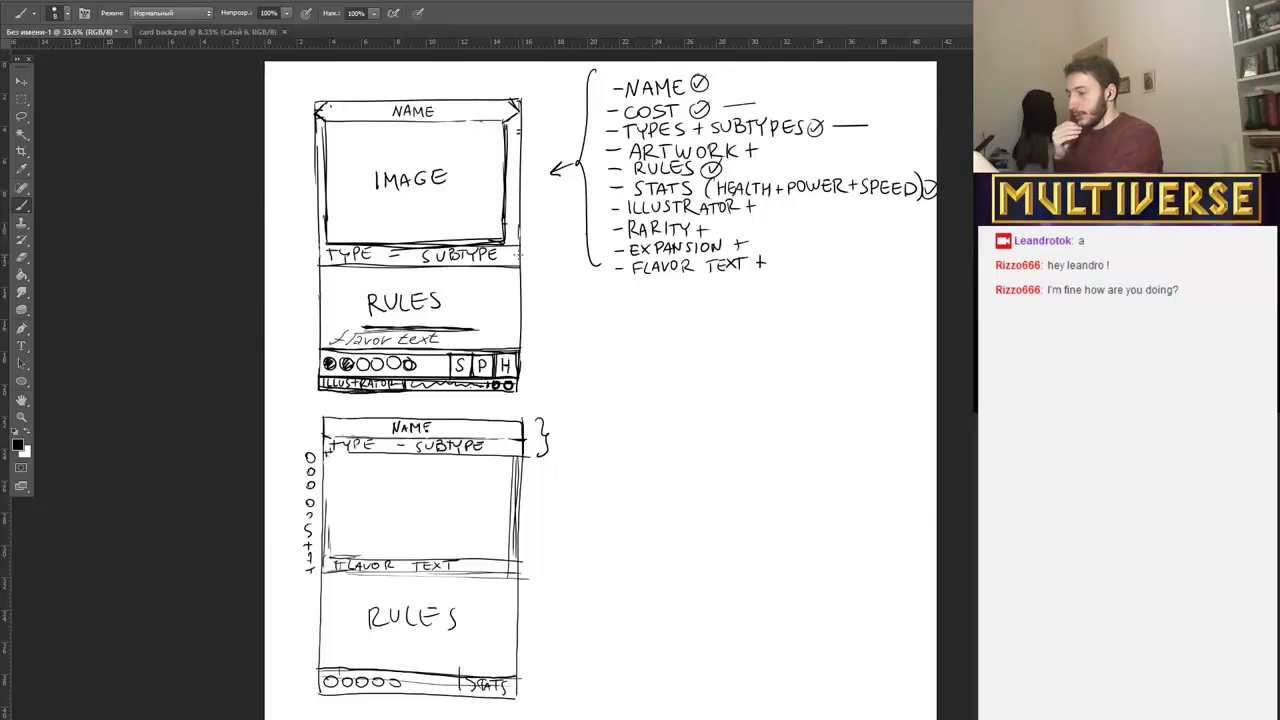
pyautogui.moveTo(319, 256); pyautogui.dragTo(307, 130)
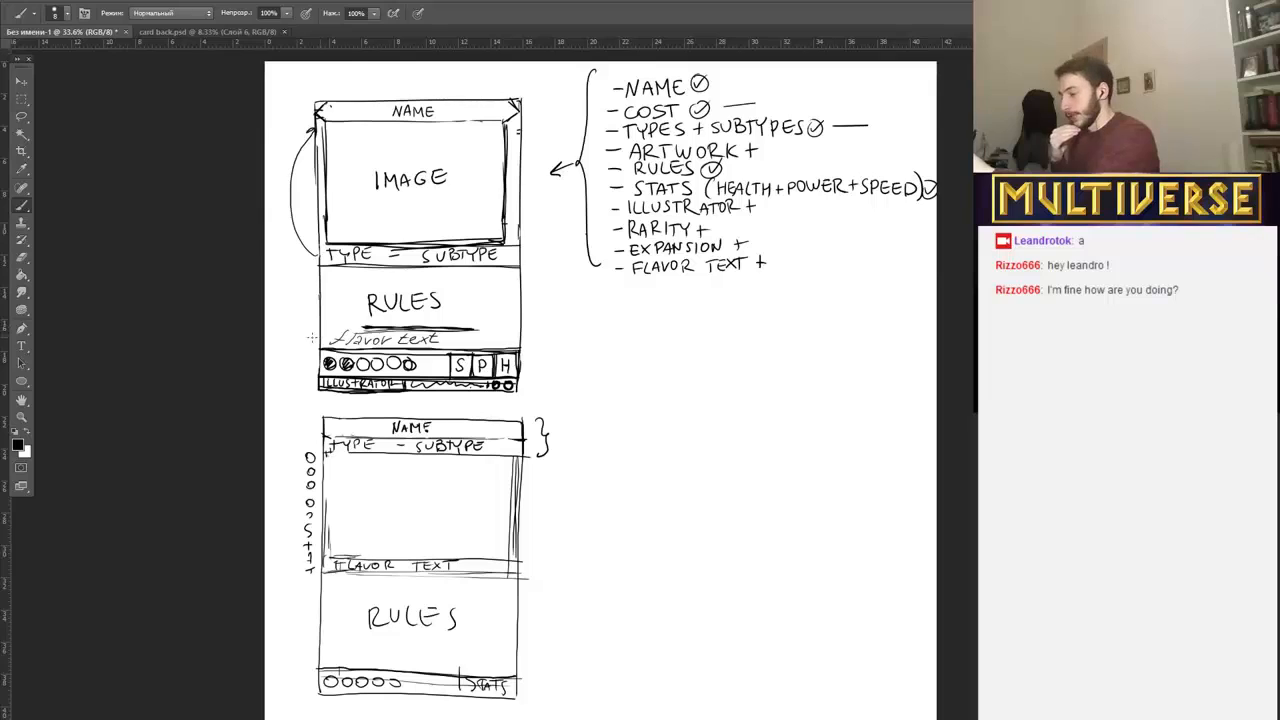
pyautogui.moveTo(311, 337); pyautogui.dragTo(314, 257)
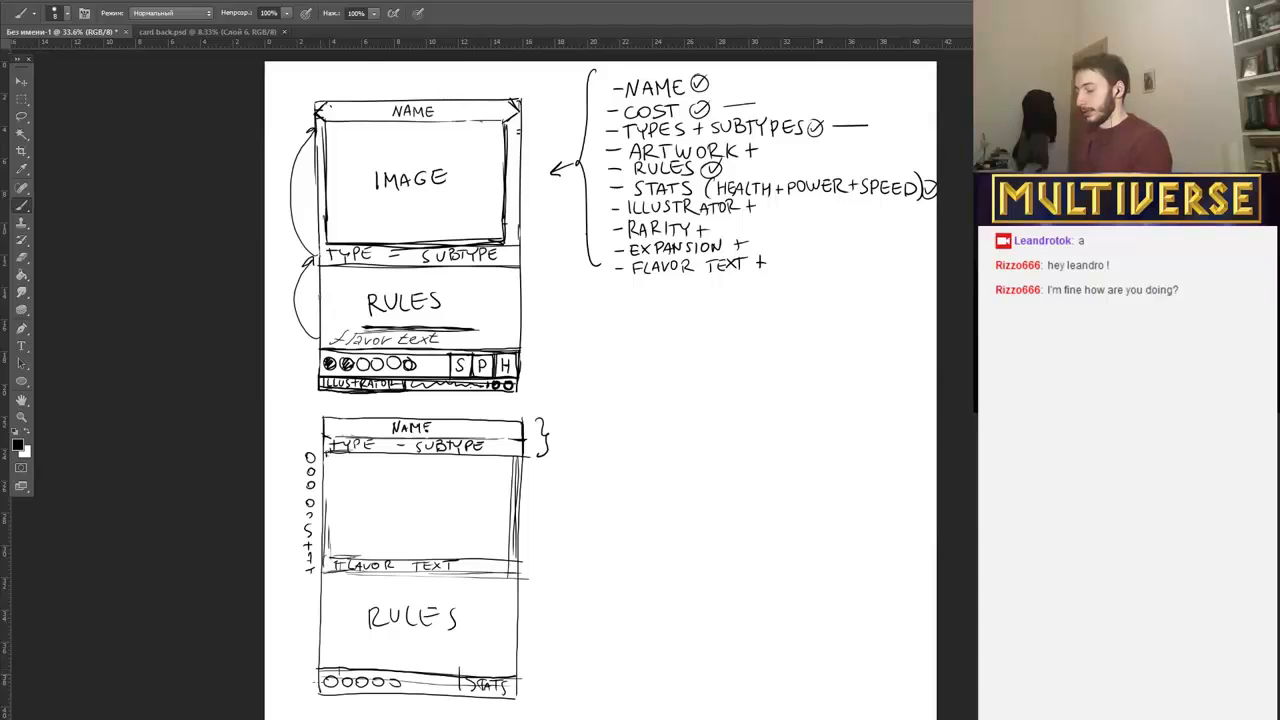
# Add a thin extra strip along the second card's bottom edge, beneath the circles and stats strip.
pyautogui.moveTo(322, 703)
pyautogui.mouseDown()
pyautogui.moveTo(530, 696)
pyautogui.moveTo(322, 702)
pyautogui.moveTo(510, 703)
pyautogui.mouseUp()
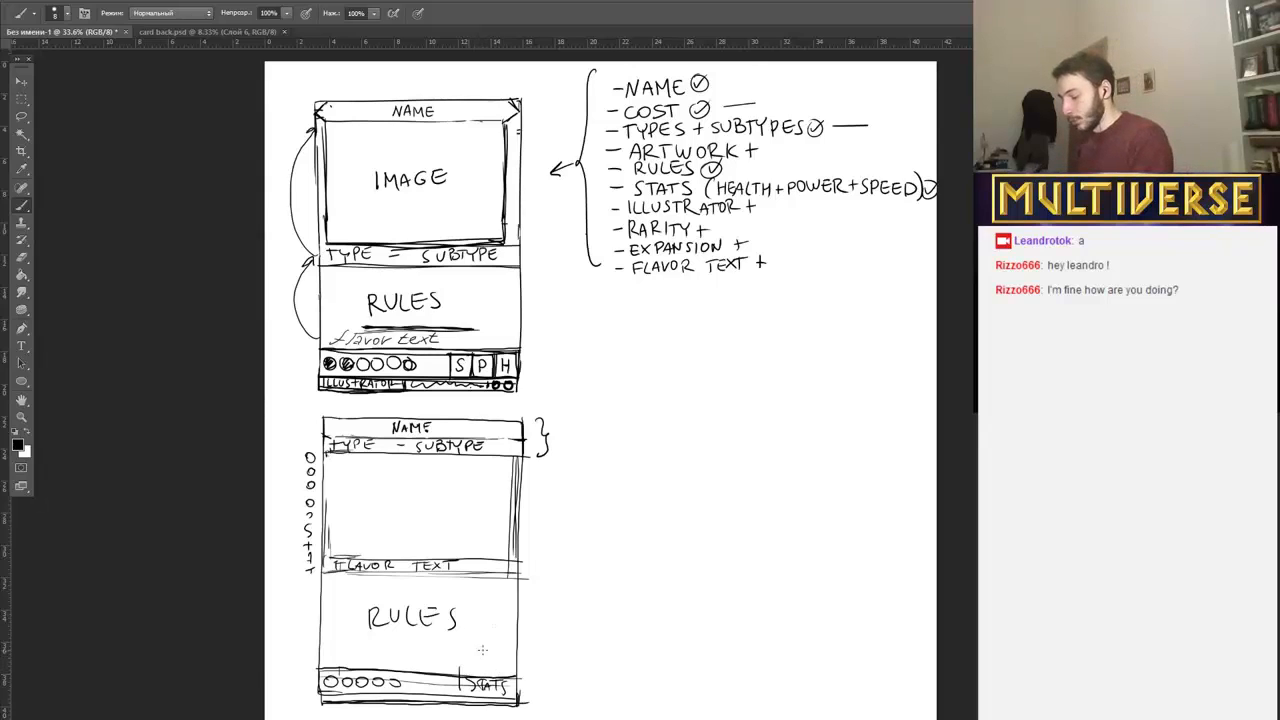
pyautogui.moveTo(478, 649)
pyautogui.mouseDown()
pyautogui.moveTo(478, 663)
pyautogui.moveTo(490, 650)
pyautogui.moveTo(499, 663)
pyautogui.mouseUp()
pyautogui.moveTo(510, 648)
pyautogui.mouseDown()
pyautogui.moveTo(519, 641)
pyautogui.moveTo(465, 669)
pyautogui.moveTo(516, 665)
pyautogui.moveTo(467, 649)
pyautogui.moveTo(512, 650)
pyautogui.moveTo(514, 664)
pyautogui.mouseUp()
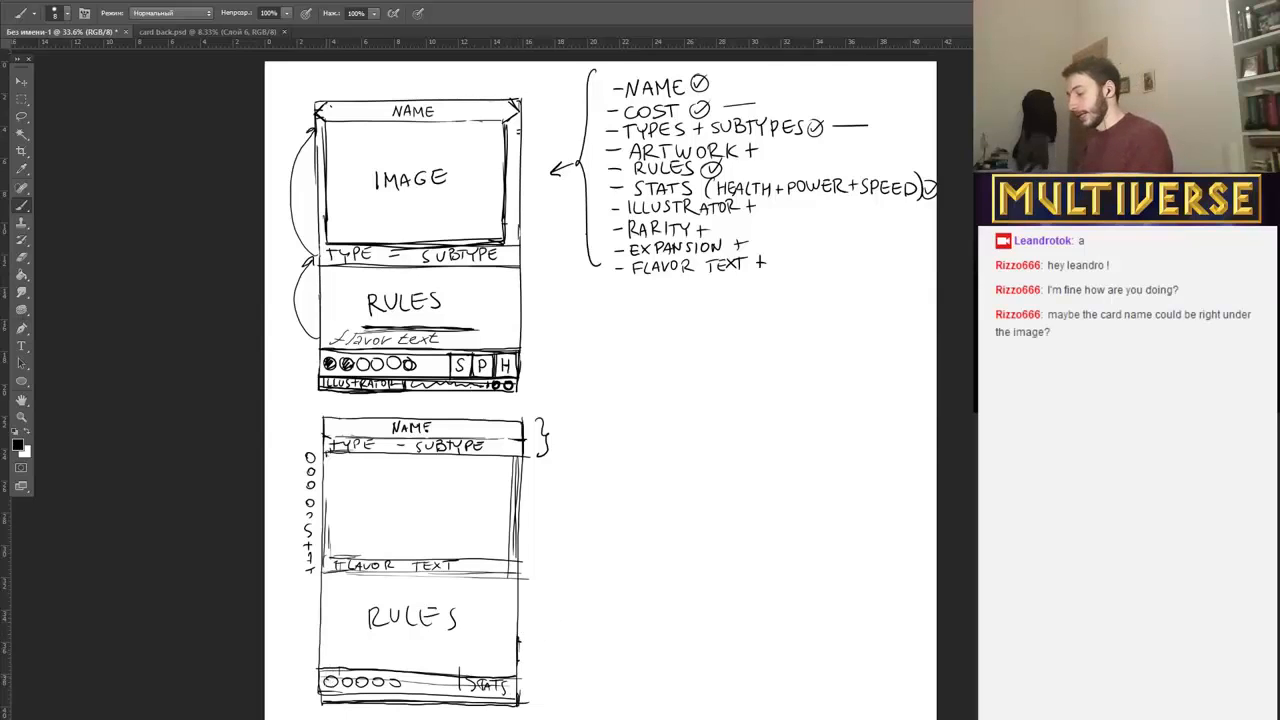
# Fill the first circle in the second card's bottom strip, extend the row to eight circles, and draw another row of circles above it.
pyautogui.moveTo(326, 679); pyautogui.dragTo(334, 685)
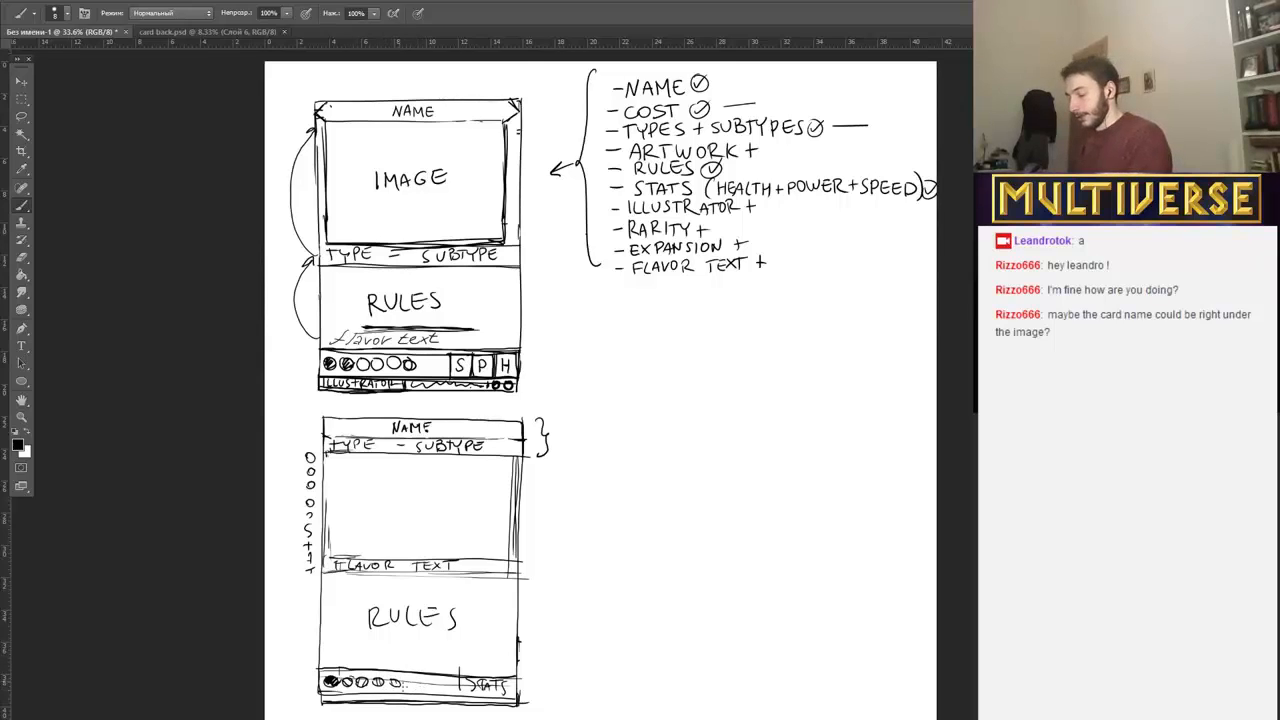
pyautogui.moveTo(410, 684); pyautogui.dragTo(444, 682)
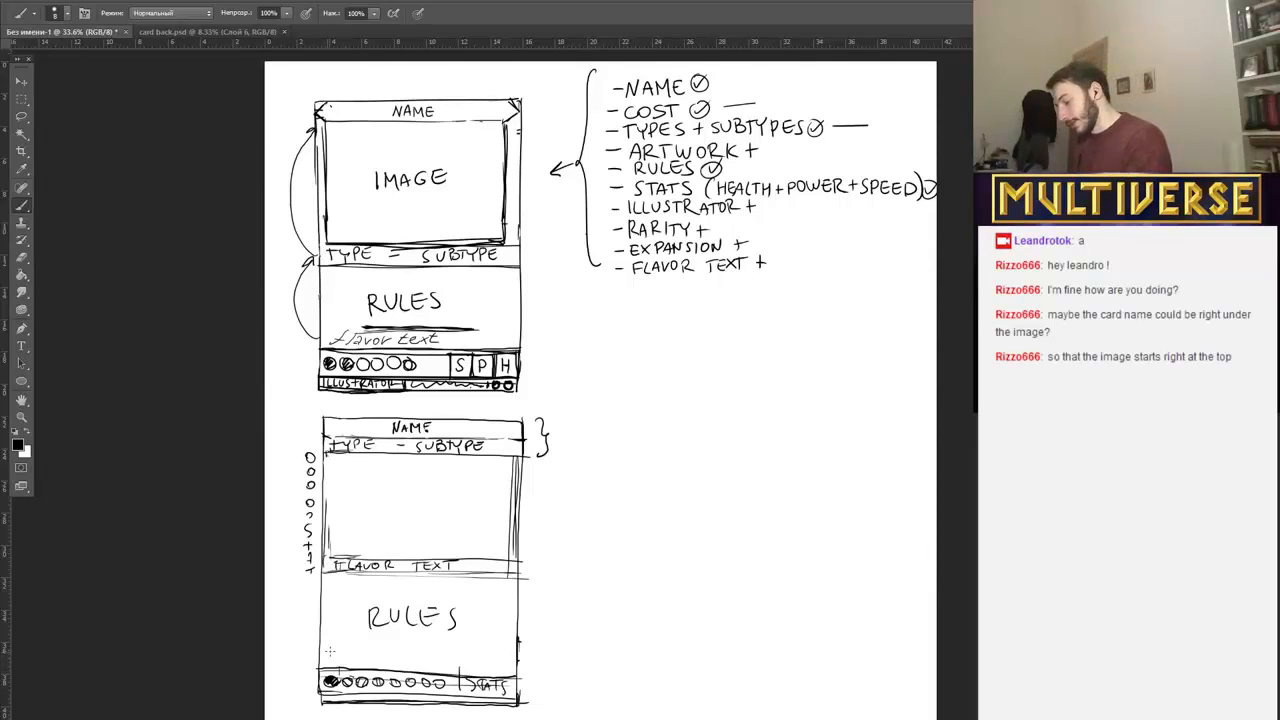
pyautogui.moveTo(330, 651); pyautogui.dragTo(333, 653)
pyautogui.moveTo(342, 651); pyautogui.dragTo(389, 653)
pyautogui.moveTo(397, 651); pyautogui.dragTo(400, 653)
pyautogui.moveTo(409, 651); pyautogui.dragTo(423, 653)
pyautogui.moveTo(431, 651); pyautogui.dragTo(480, 653)
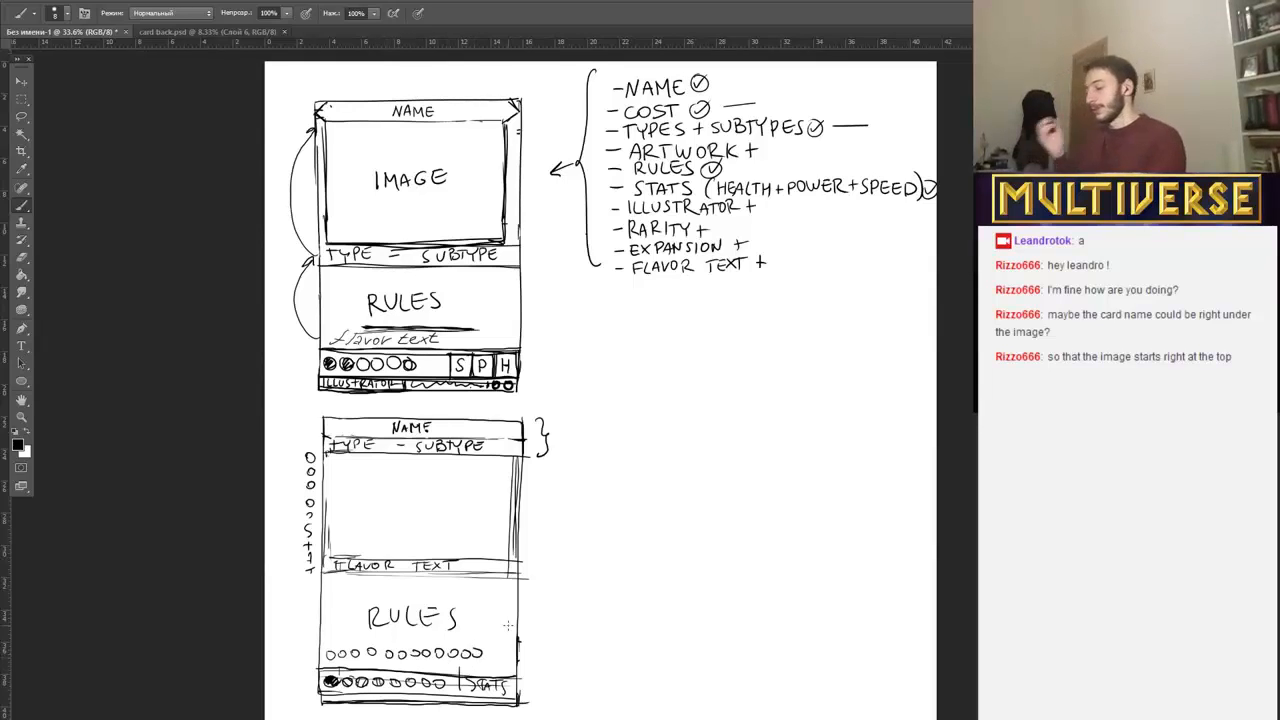
# Erase both rows of circles at the bottom of the second card and redraw only two circles at the strip's left end.
pyautogui.moveTo(338, 650)
pyautogui.mouseDown()
pyautogui.moveTo(487, 650)
pyautogui.moveTo(460, 656)
pyautogui.mouseUp()
pyautogui.moveTo(342, 683); pyautogui.dragTo(450, 687)
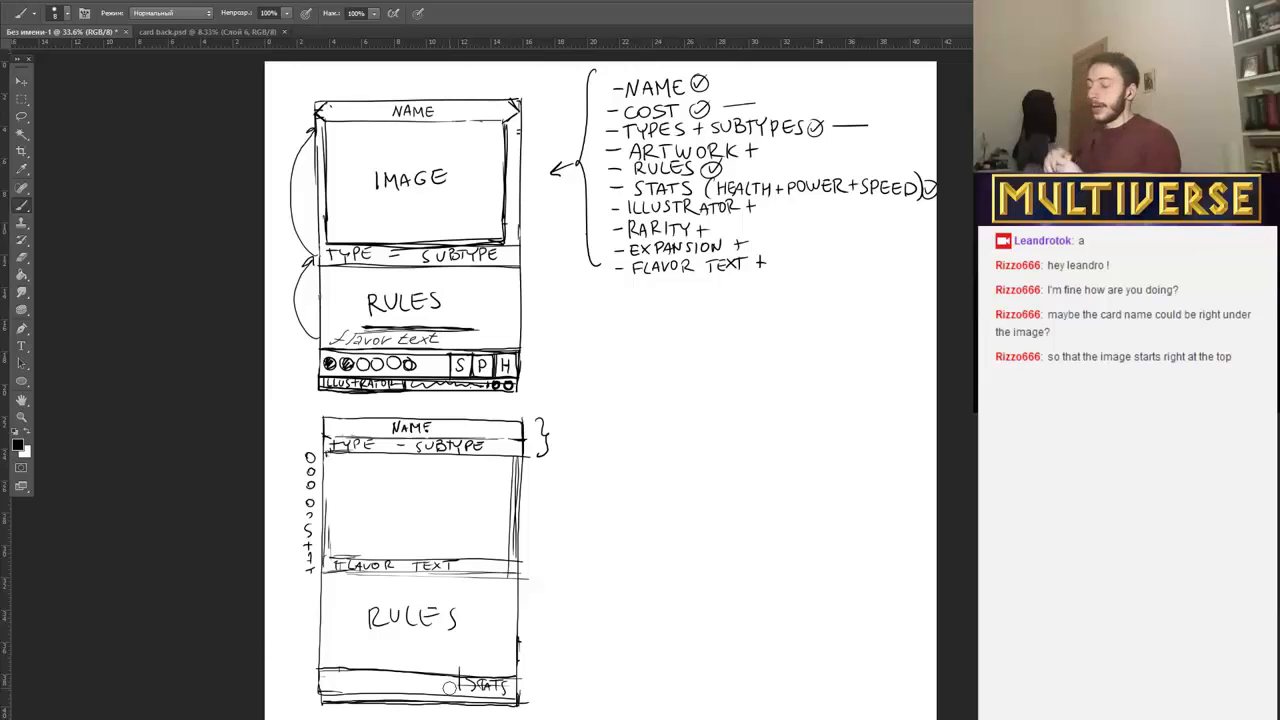
pyautogui.moveTo(331, 678)
pyautogui.mouseDown()
pyautogui.moveTo(323, 685)
pyautogui.moveTo(341, 681)
pyautogui.mouseUp()
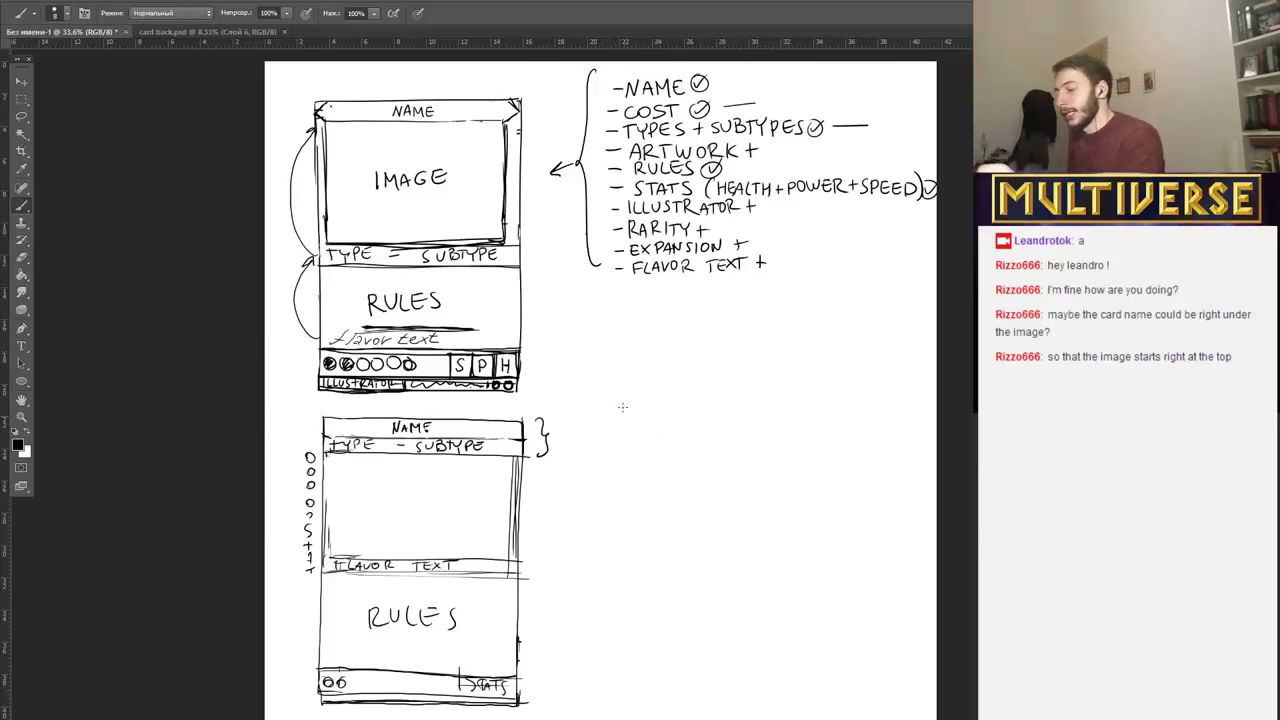
# Draw a small landscape rectangle with reinforced edges in the empty area beneath the list of card elements.
pyautogui.moveTo(614, 318); pyautogui.dragTo(613, 402)
pyautogui.moveTo(612, 316)
pyautogui.mouseDown()
pyautogui.moveTo(744, 315)
pyautogui.moveTo(613, 410)
pyautogui.mouseUp()
pyautogui.moveTo(735, 316); pyautogui.dragTo(736, 398)
pyautogui.moveTo(612, 403); pyautogui.dragTo(746, 402)
pyautogui.moveTo(614, 318)
pyautogui.mouseDown()
pyautogui.moveTo(718, 310)
pyautogui.moveTo(604, 314)
pyautogui.moveTo(746, 323)
pyautogui.moveTo(729, 311)
pyautogui.moveTo(733, 411)
pyautogui.mouseUp()
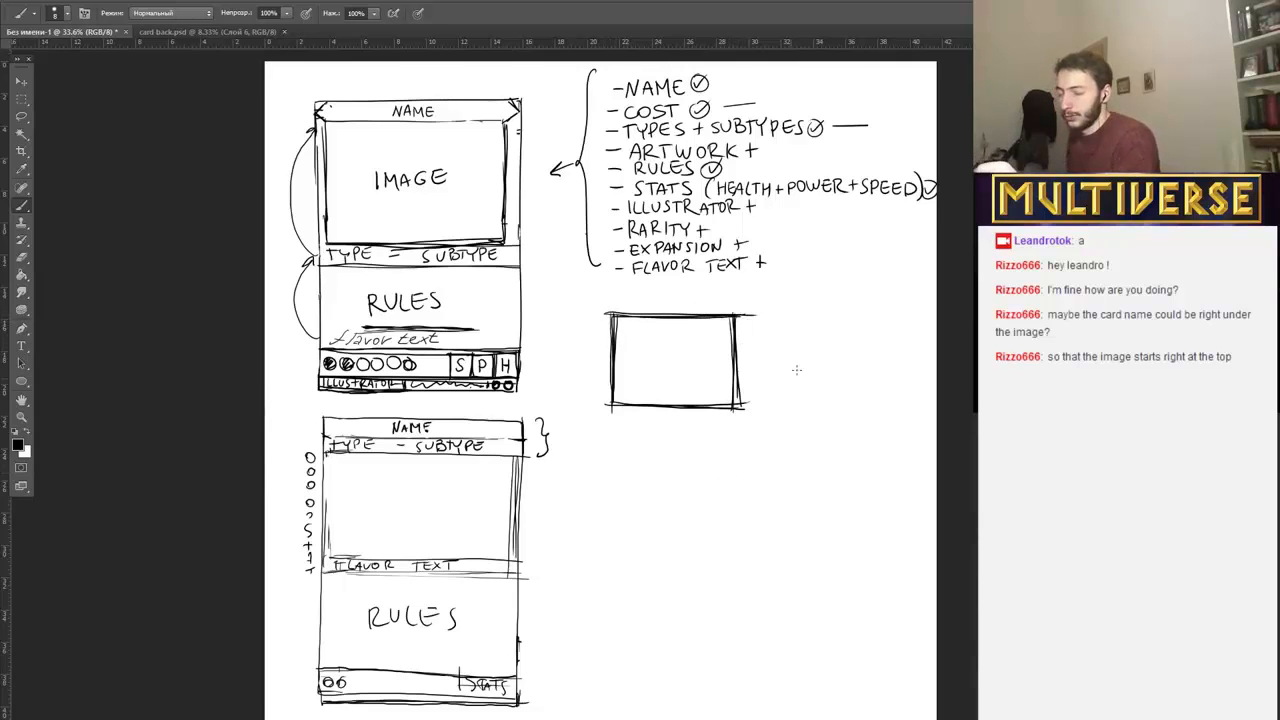
# Try a taller, nearly square frame beside the small landscape rectangle and erase it.
pyautogui.moveTo(787, 286)
pyautogui.mouseDown()
pyautogui.moveTo(791, 366)
pyautogui.moveTo(905, 297)
pyautogui.moveTo(910, 415)
pyautogui.mouseUp()
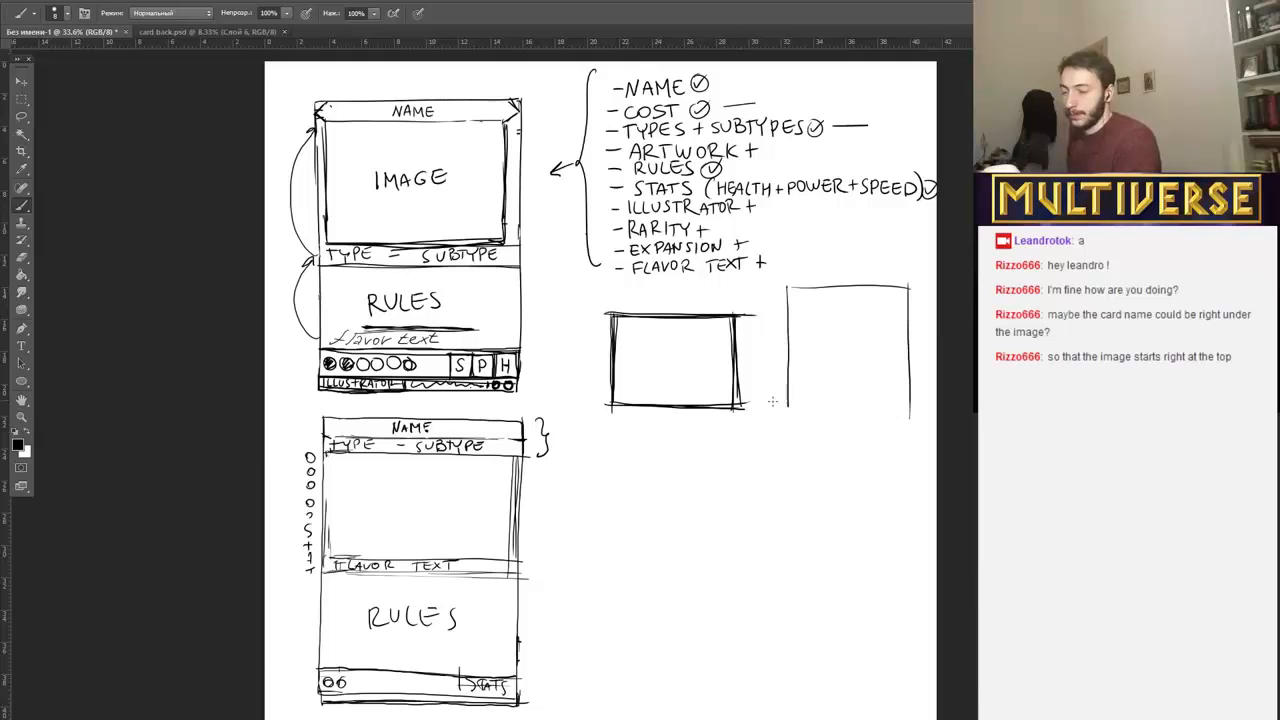
pyautogui.moveTo(776, 405); pyautogui.dragTo(930, 412)
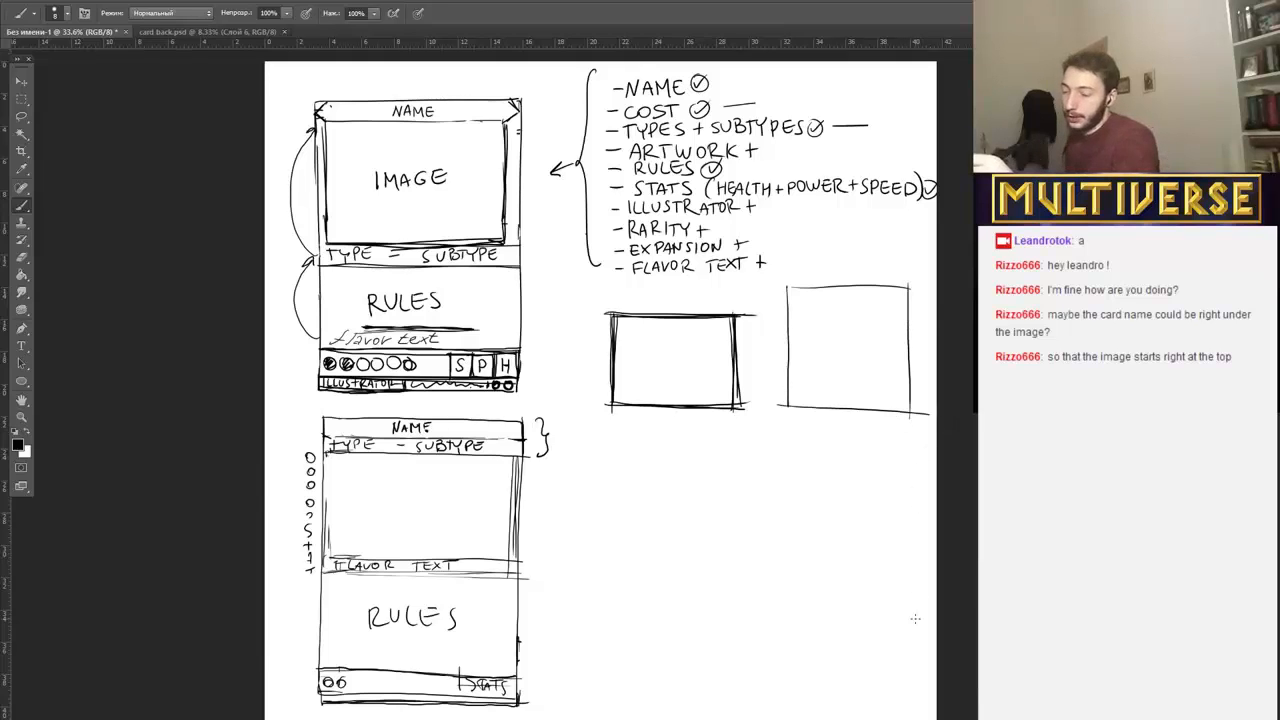
pyautogui.moveTo(787, 286)
pyautogui.mouseDown()
pyautogui.moveTo(781, 429)
pyautogui.moveTo(786, 291)
pyautogui.moveTo(776, 418)
pyautogui.moveTo(819, 404)
pyautogui.moveTo(920, 413)
pyautogui.moveTo(910, 288)
pyautogui.moveTo(907, 426)
pyautogui.moveTo(901, 283)
pyautogui.moveTo(793, 284)
pyautogui.moveTo(906, 290)
pyautogui.mouseUp()
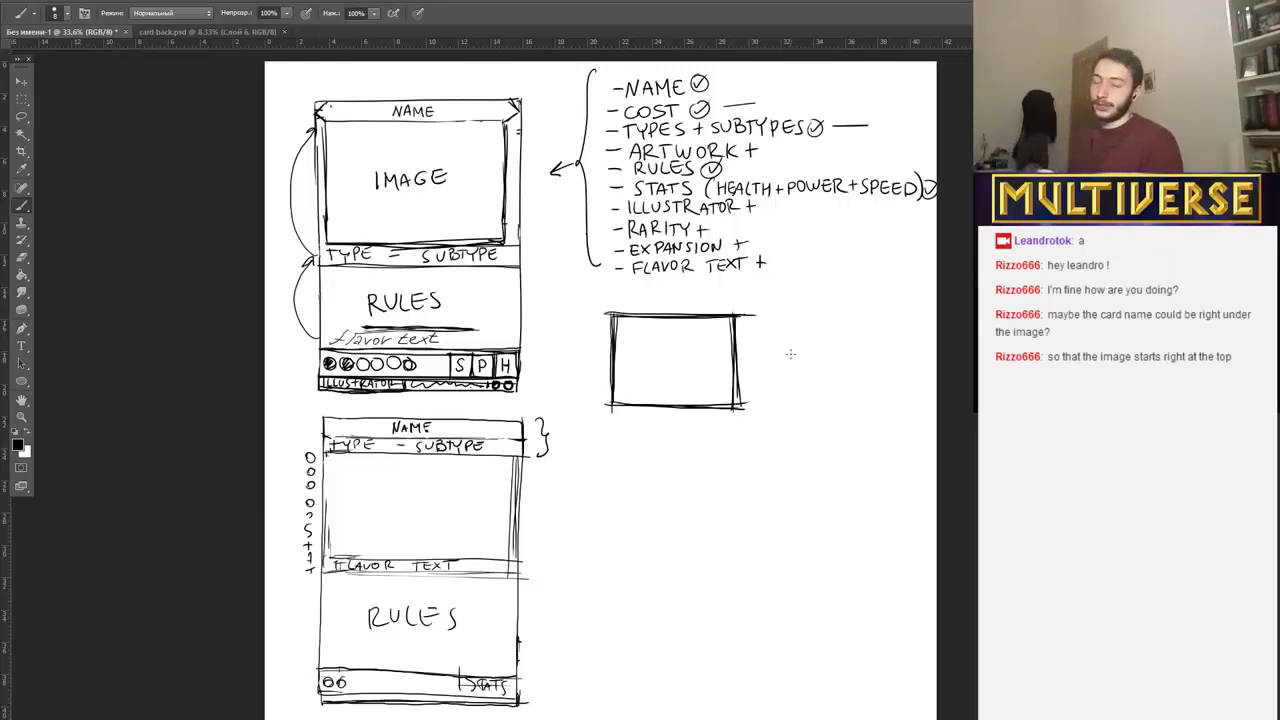
# Erase the overshooting line ends at the small rectangle's upper-right corner and along its left side.
pyautogui.moveTo(749, 318); pyautogui.dragTo(752, 312)
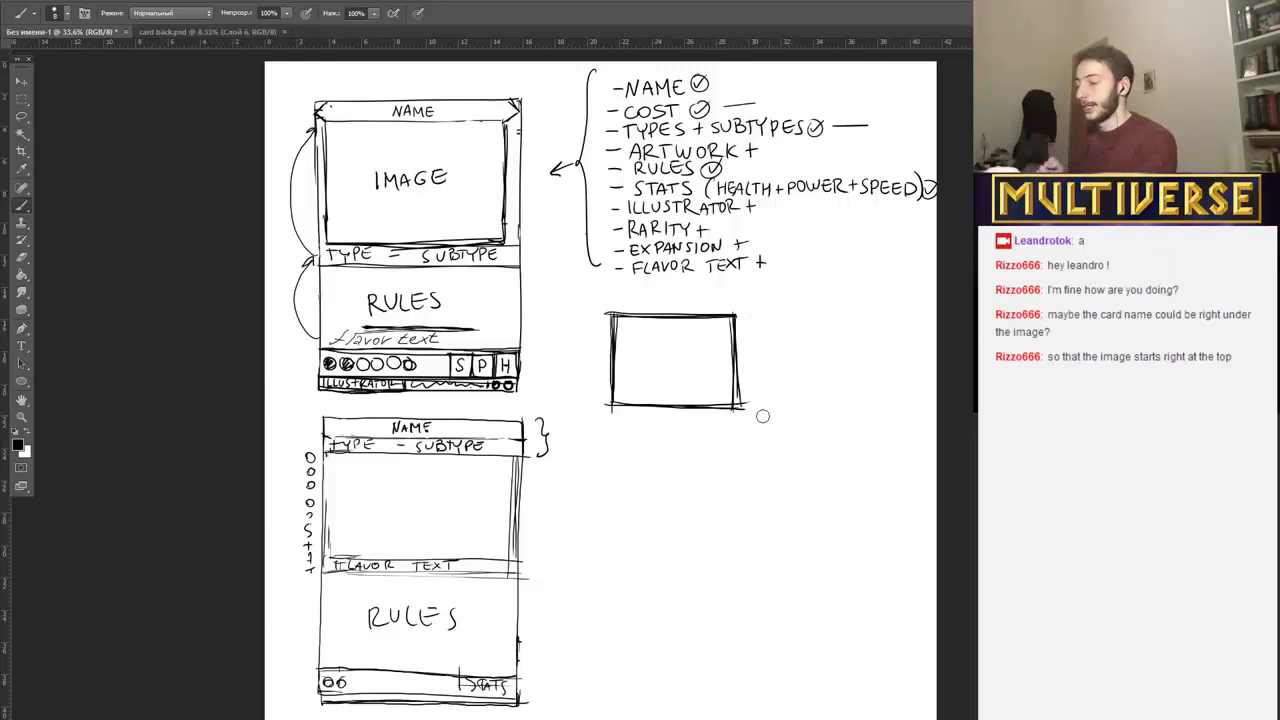
pyautogui.moveTo(605, 302); pyautogui.dragTo(606, 405)
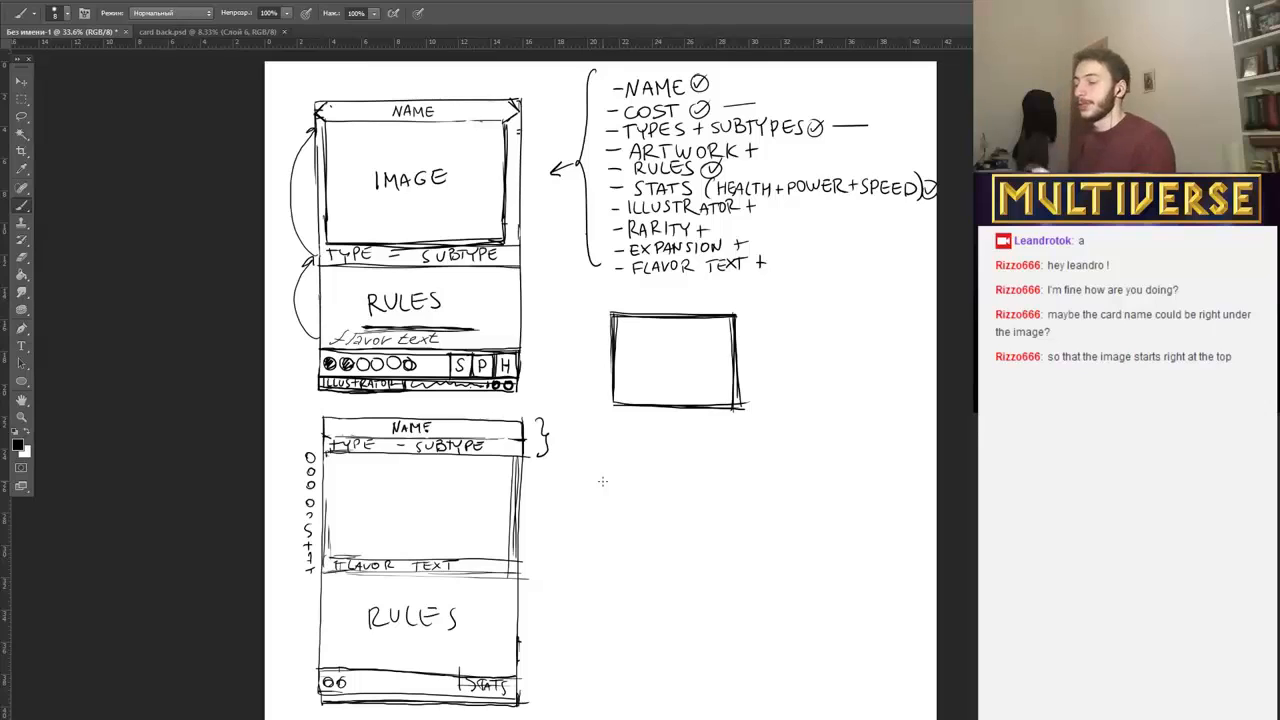
# Reinforce the left and right edges of the small rectangle beneath the list of card elements.
pyautogui.moveTo(614, 348); pyautogui.dragTo(613, 400)
pyautogui.moveTo(612, 315); pyautogui.dragTo(611, 407)
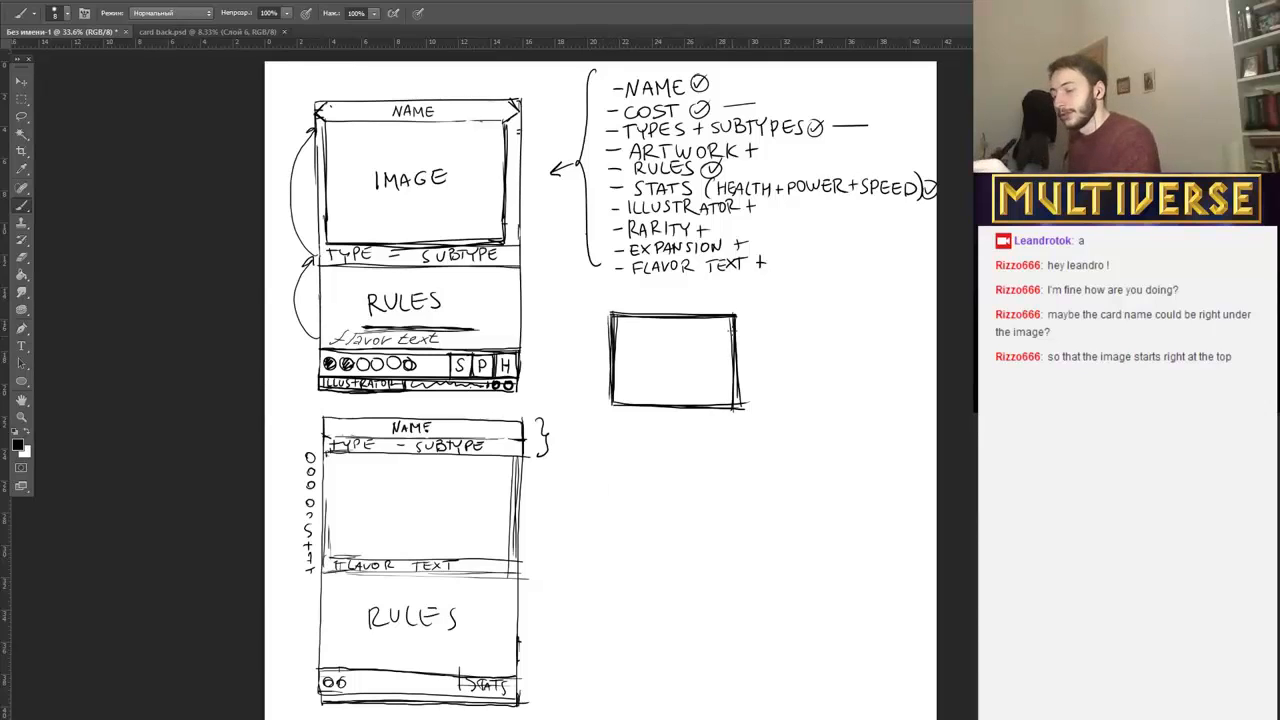
pyautogui.moveTo(733, 317); pyautogui.dragTo(732, 404)
pyautogui.moveTo(589, 355); pyautogui.dragTo(589, 368)
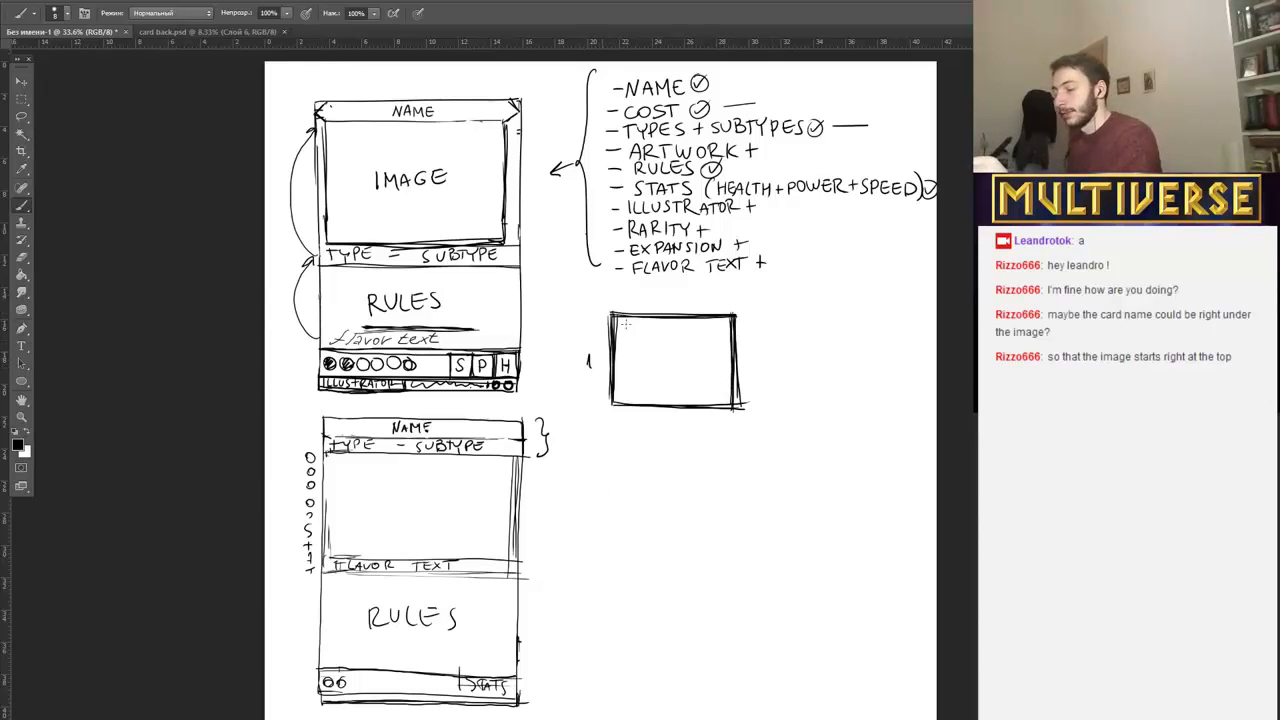
pyautogui.moveTo(657, 300)
pyautogui.mouseDown()
pyautogui.moveTo(690, 285)
pyautogui.moveTo(688, 304)
pyautogui.moveTo(668, 290)
pyautogui.moveTo(677, 297)
pyautogui.moveTo(650, 308)
pyautogui.mouseUp()
pyautogui.press('e')
pyautogui.moveTo(585, 341); pyautogui.dragTo(589, 366)
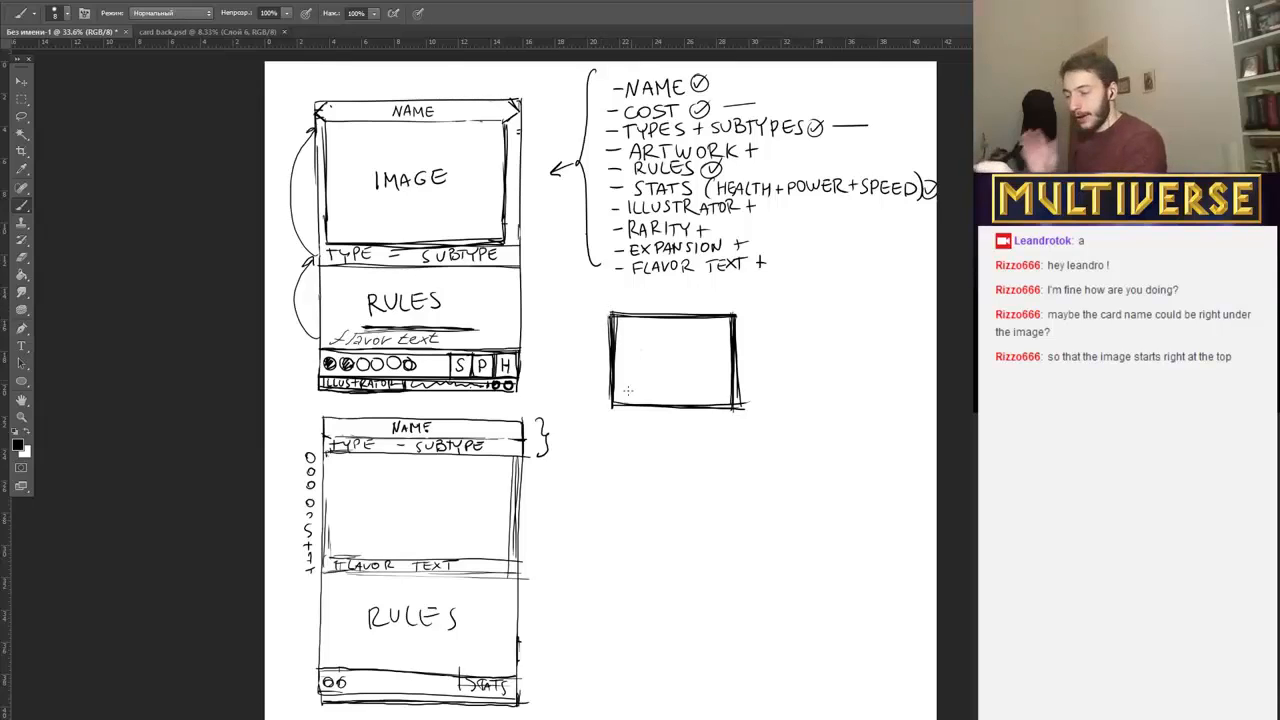
# Add a strip labelled NAME beneath the small rectangle and extend the frame downward into a portrait card with a closed bottom edge.
pyautogui.moveTo(610, 412)
pyautogui.mouseDown()
pyautogui.moveTo(733, 421)
pyautogui.moveTo(639, 417)
pyautogui.moveTo(730, 421)
pyautogui.moveTo(656, 411)
pyautogui.moveTo(692, 414)
pyautogui.mouseUp()
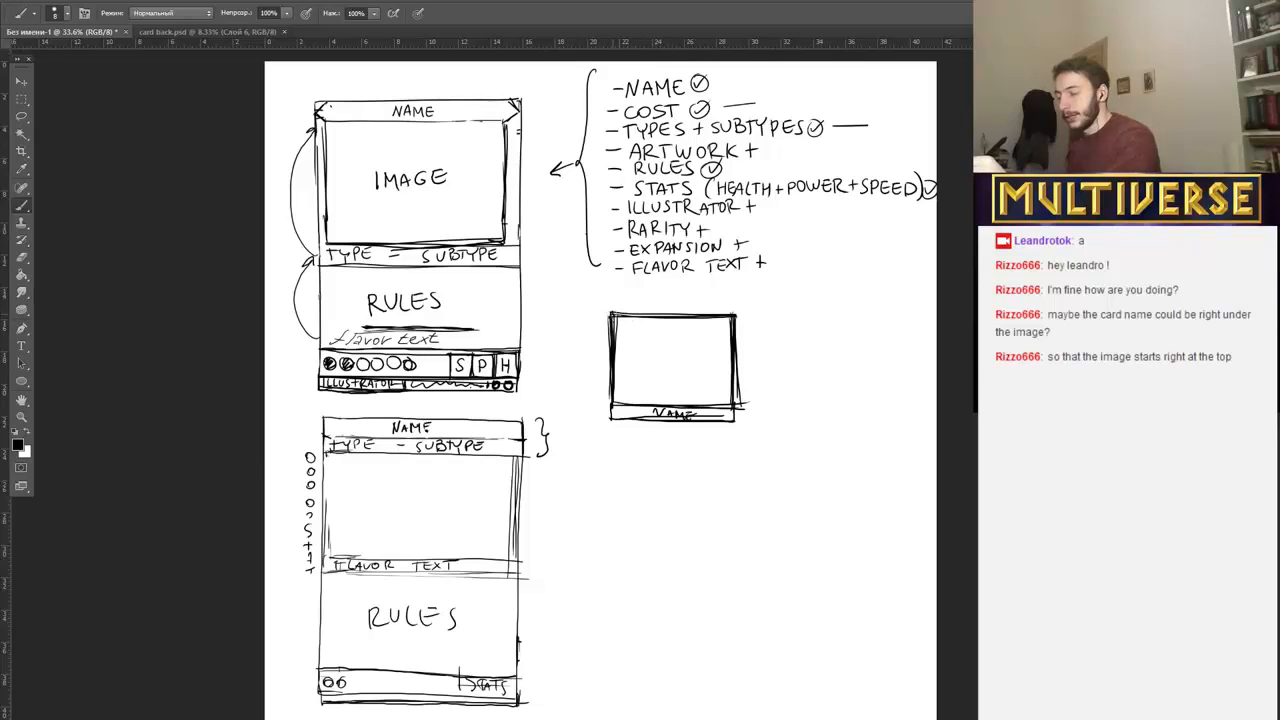
pyautogui.moveTo(609, 314); pyautogui.dragTo(615, 502)
pyautogui.moveTo(614, 410)
pyautogui.mouseDown()
pyautogui.moveTo(613, 544)
pyautogui.moveTo(621, 499)
pyautogui.mouseUp()
pyautogui.moveTo(737, 395); pyautogui.dragTo(733, 542)
pyautogui.moveTo(739, 458)
pyautogui.mouseDown()
pyautogui.moveTo(738, 520)
pyautogui.moveTo(607, 499)
pyautogui.moveTo(755, 501)
pyautogui.mouseUp()
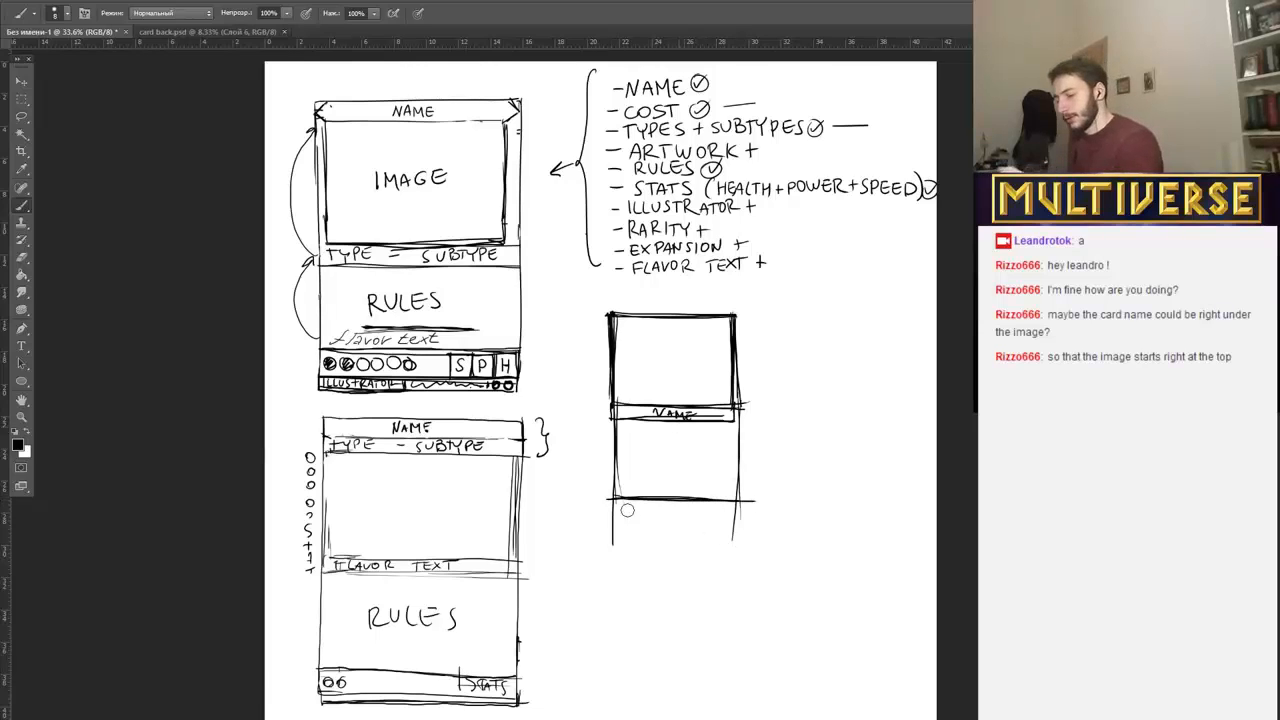
# Erase the line ends overshooting the third card's bottom corners and thicken the sides of its lower half.
pyautogui.moveTo(614, 509); pyautogui.dragTo(612, 541)
pyautogui.moveTo(750, 502); pyautogui.dragTo(737, 543)
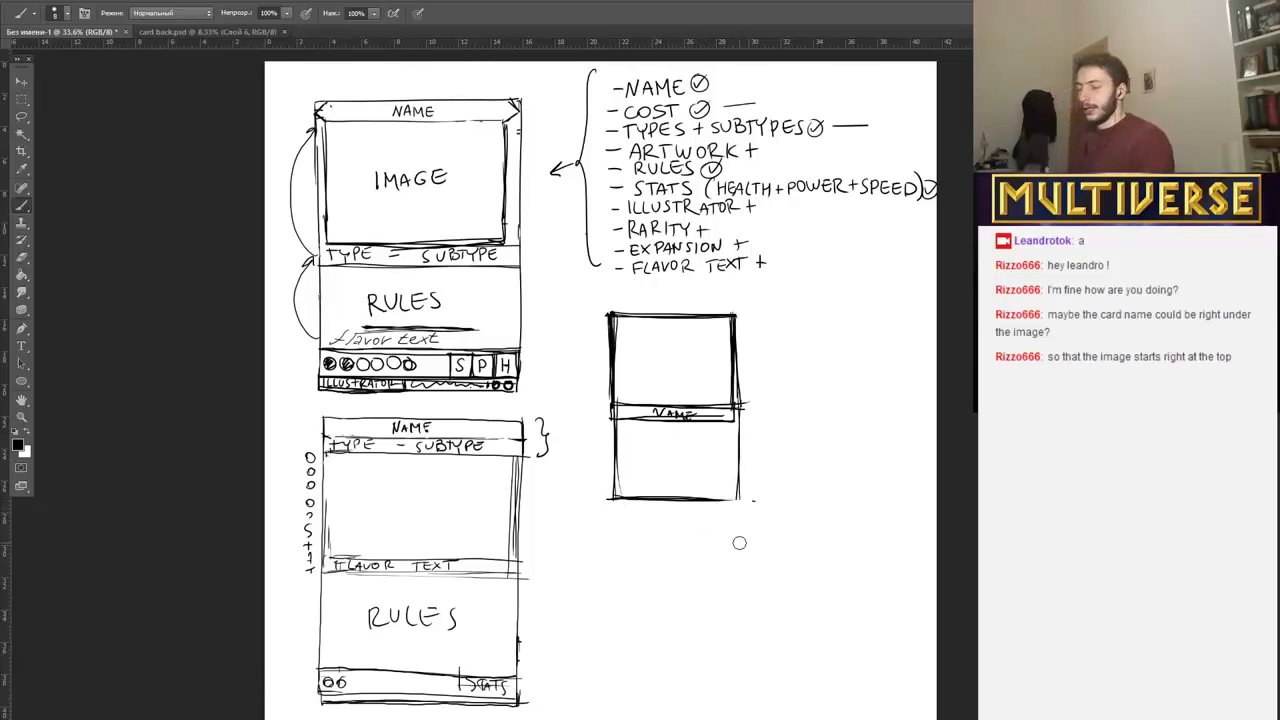
pyautogui.moveTo(735, 396)
pyautogui.mouseDown()
pyautogui.moveTo(738, 499)
pyautogui.moveTo(737, 476)
pyautogui.mouseUp()
pyautogui.moveTo(612, 410); pyautogui.dragTo(613, 478)
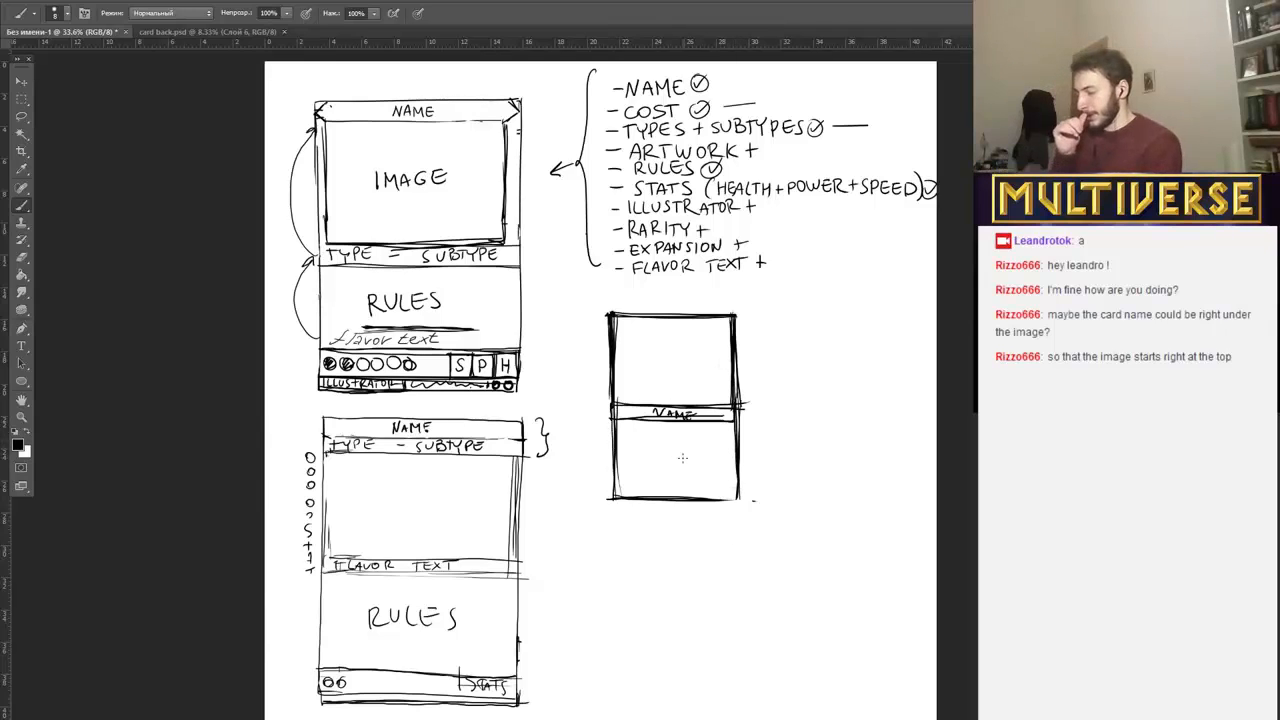
# Label the third card's upper frame IMAGE and draw horizontal dividers for one strip below NAME and another along the bottom edge.
pyautogui.moveTo(639, 352)
pyautogui.mouseDown()
pyautogui.moveTo(639, 370)
pyautogui.moveTo(680, 368)
pyautogui.mouseUp()
pyautogui.moveTo(694, 352); pyautogui.dragTo(694, 368)
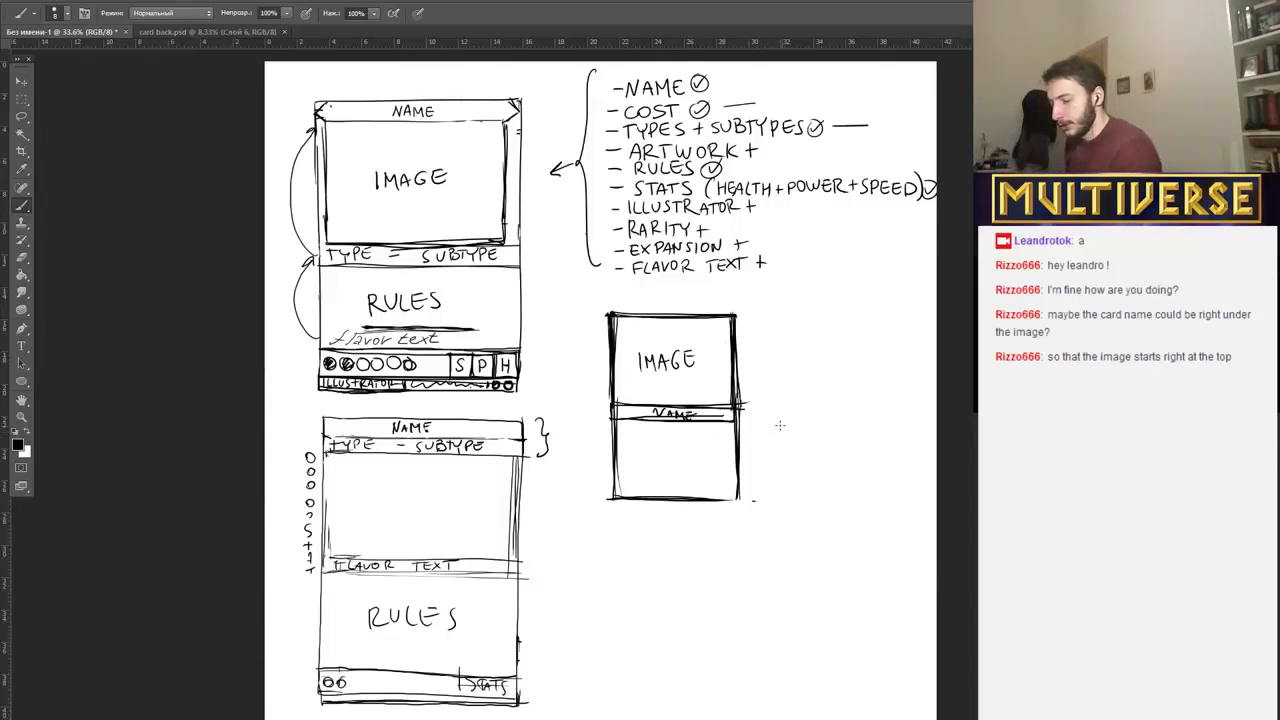
pyautogui.moveTo(612, 419); pyautogui.dragTo(734, 420)
pyautogui.moveTo(608, 431); pyautogui.dragTo(745, 434)
pyautogui.moveTo(607, 483); pyautogui.dragTo(748, 484)
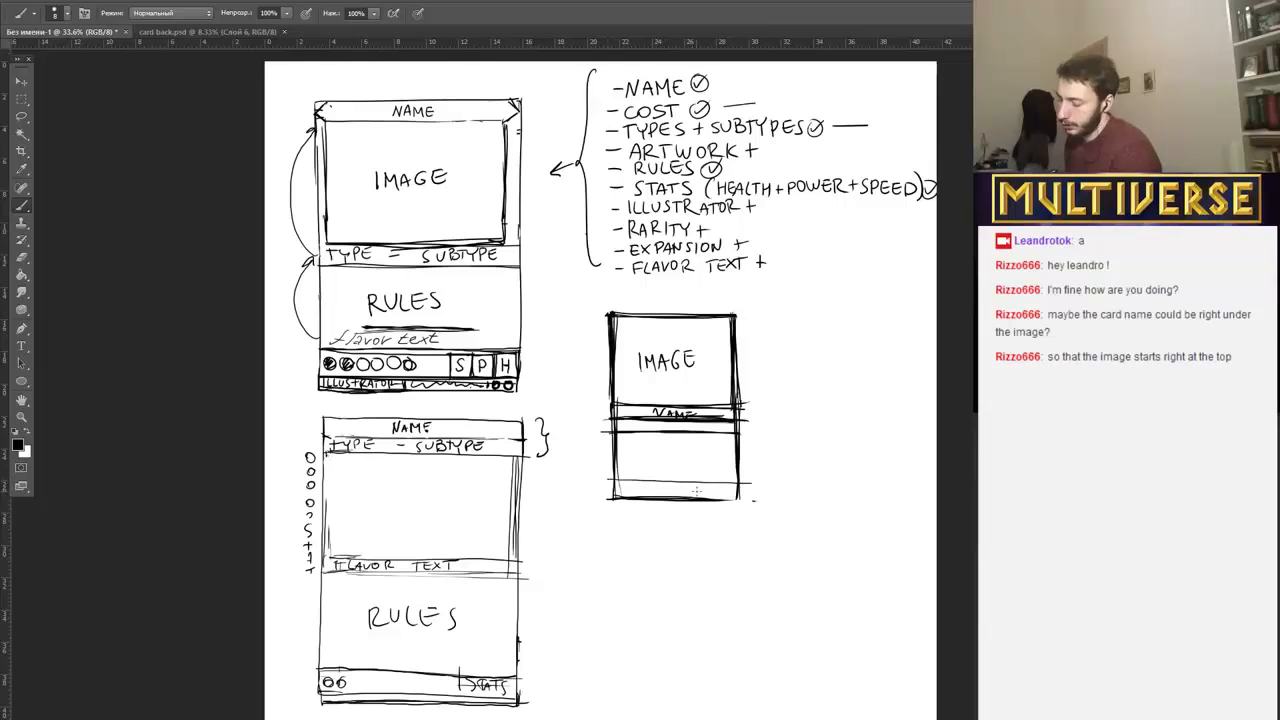
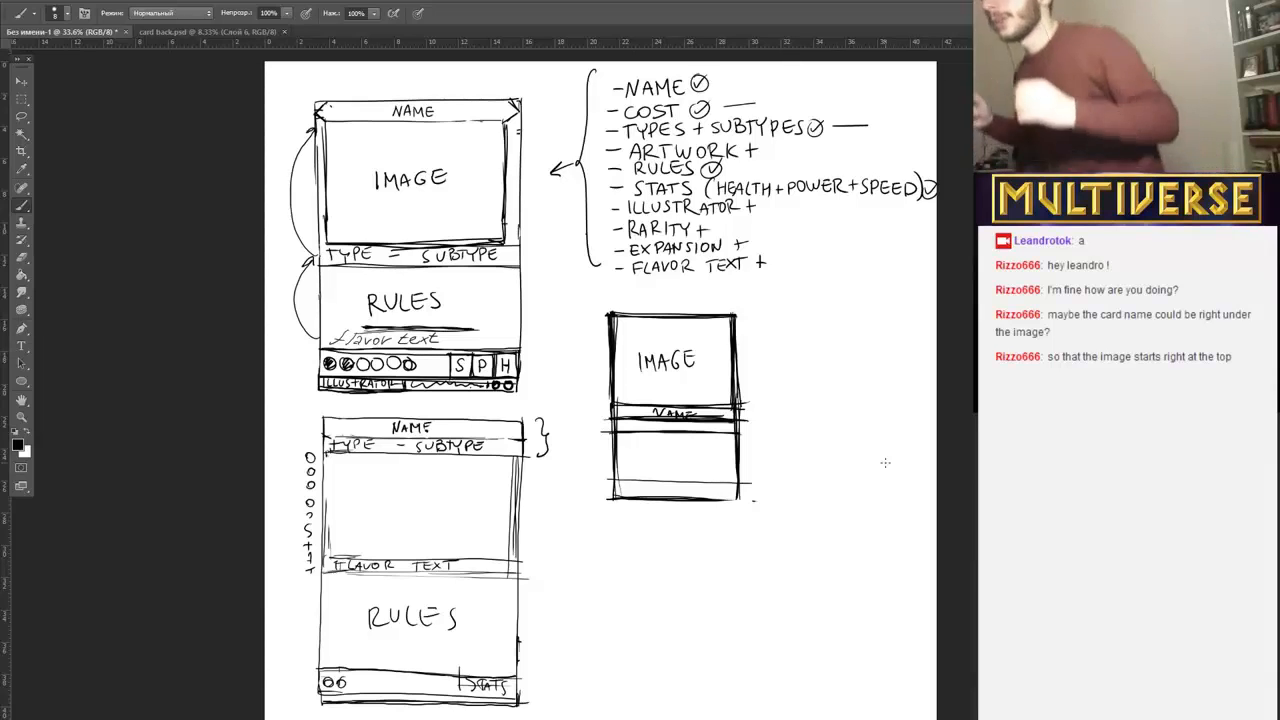
# Try a narrow strip above the third card's image with a curved double-headed arrow linking it to the NAME strip, and erase both.
pyautogui.press('F5')
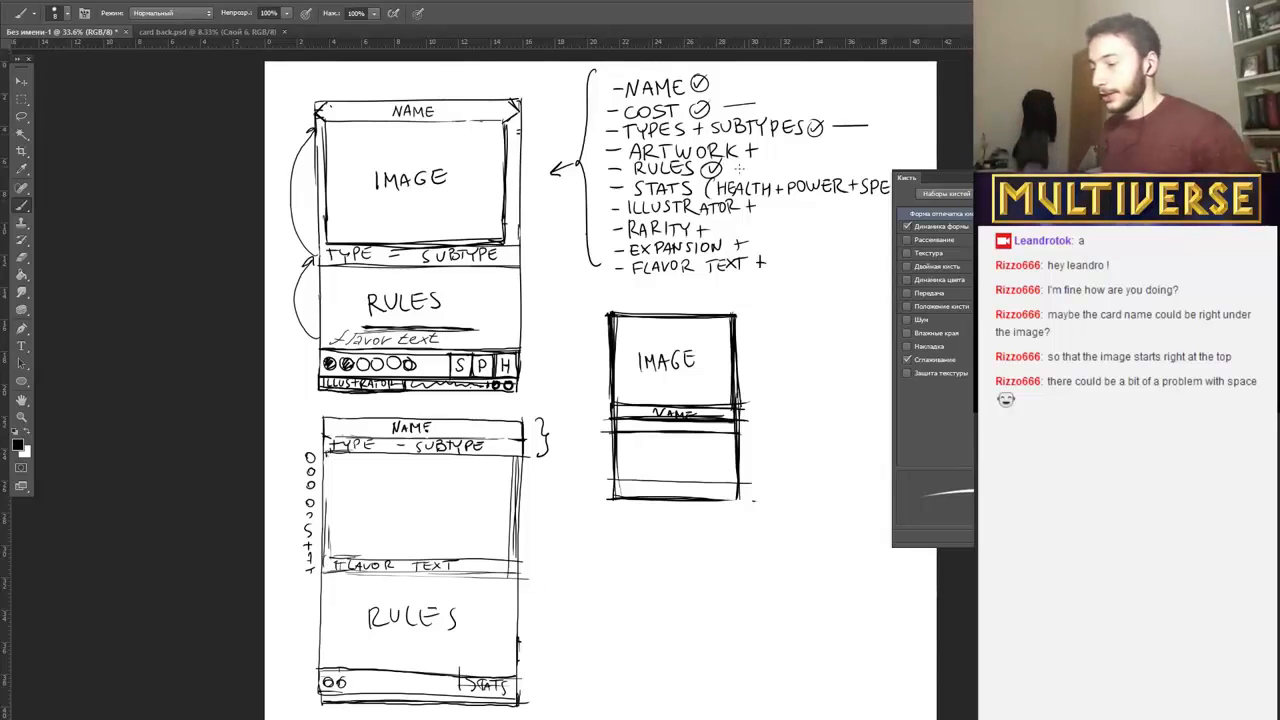
pyautogui.press('F5')
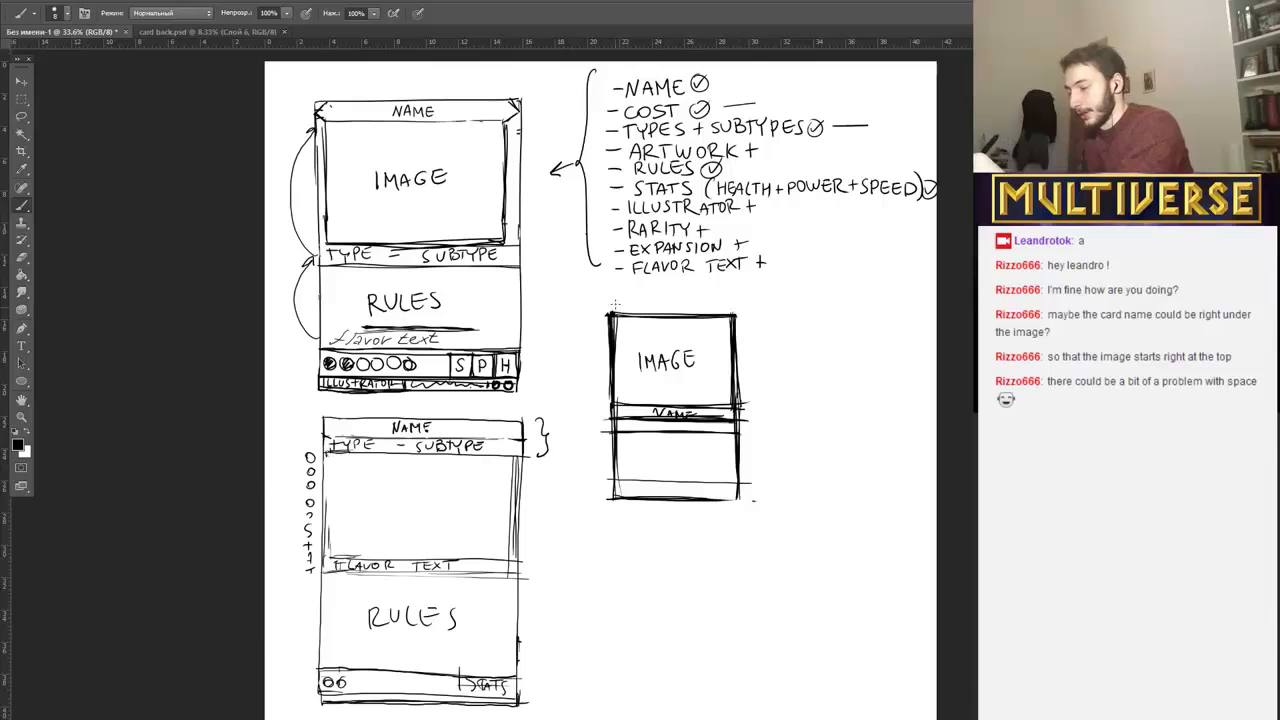
pyautogui.moveTo(612, 300)
pyautogui.mouseDown()
pyautogui.moveTo(752, 299)
pyautogui.moveTo(738, 299)
pyautogui.moveTo(748, 414)
pyautogui.moveTo(739, 305)
pyautogui.moveTo(776, 408)
pyautogui.mouseUp()
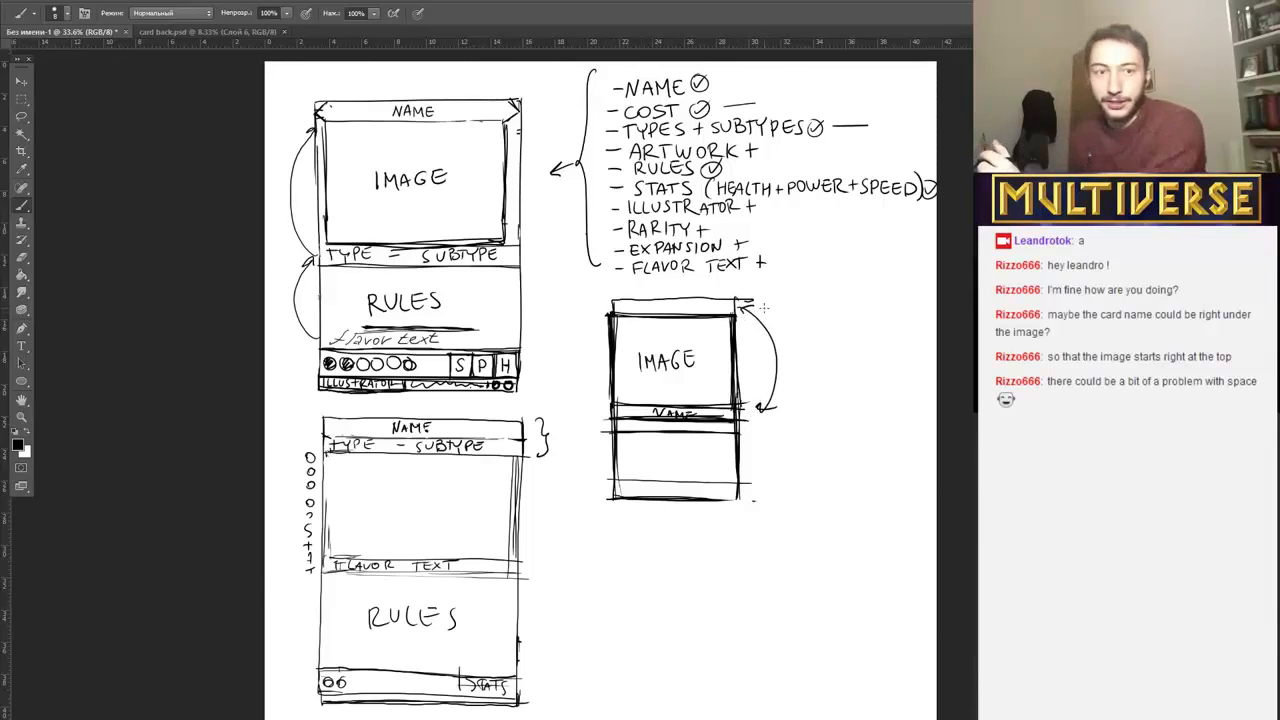
pyautogui.press('e')
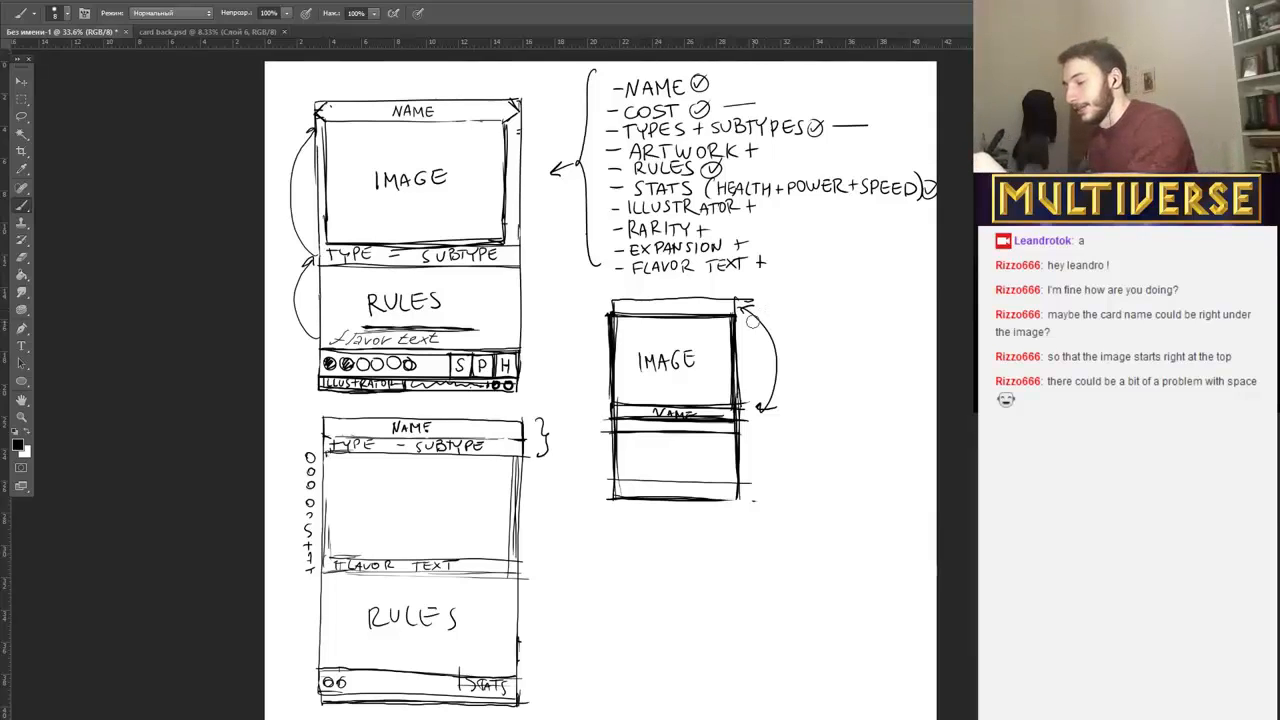
pyautogui.moveTo(742, 302); pyautogui.dragTo(769, 383)
pyautogui.moveTo(784, 308)
pyautogui.mouseDown()
pyautogui.moveTo(602, 299)
pyautogui.moveTo(752, 318)
pyautogui.mouseUp()
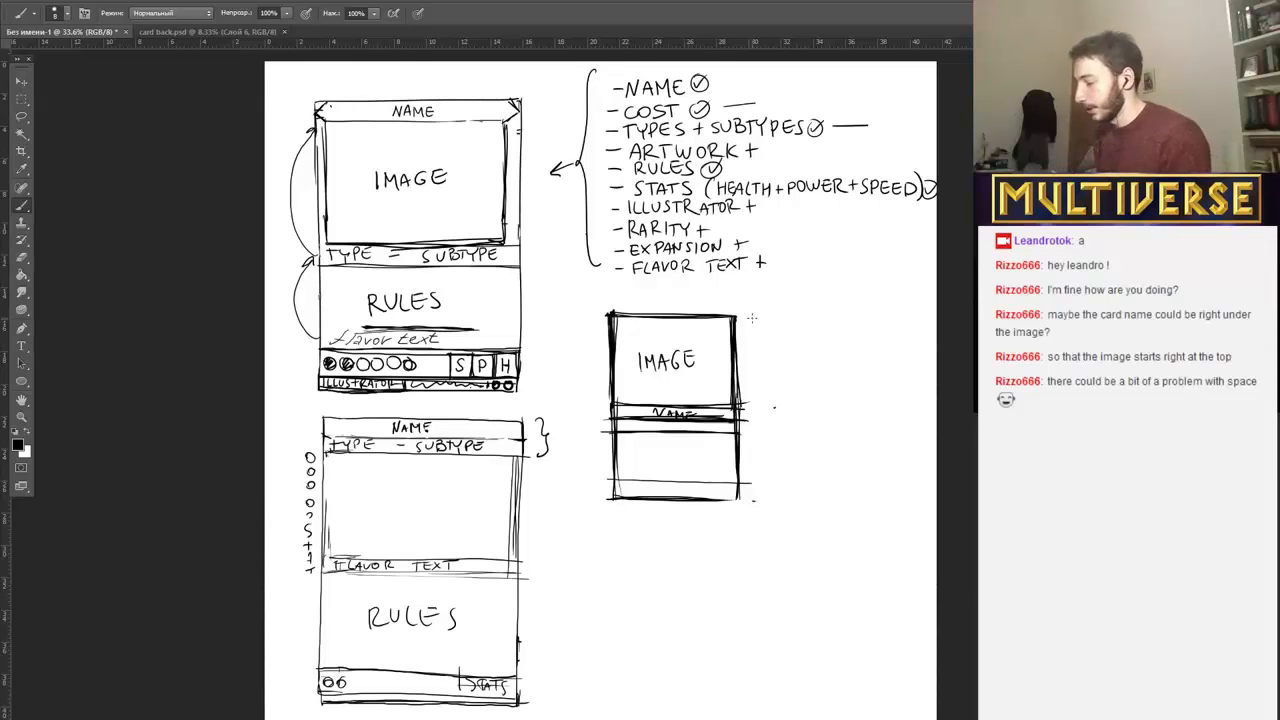
# Try an additional horizontal divider below the strip under NAME on the third card, and erase it from the card's interior.
pyautogui.moveTo(614, 441); pyautogui.dragTo(757, 440)
pyautogui.moveTo(628, 442); pyautogui.dragTo(756, 445)
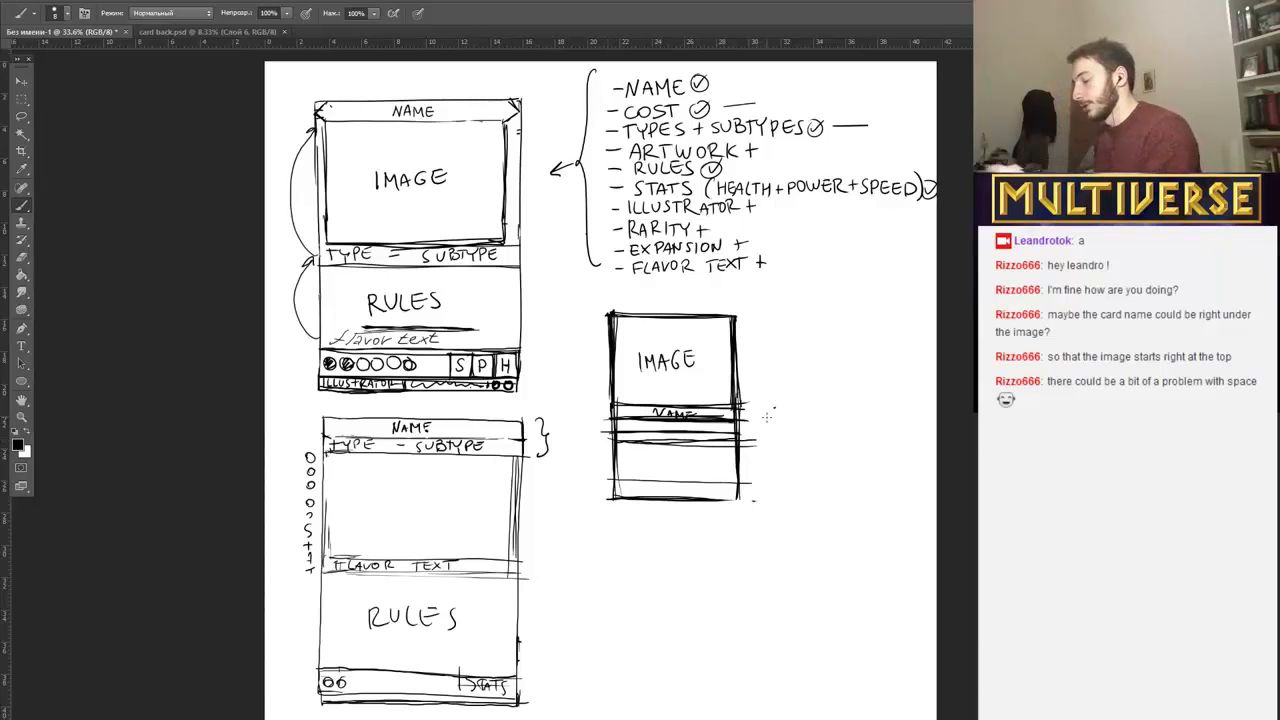
pyautogui.moveTo(617, 440); pyautogui.dragTo(733, 440)
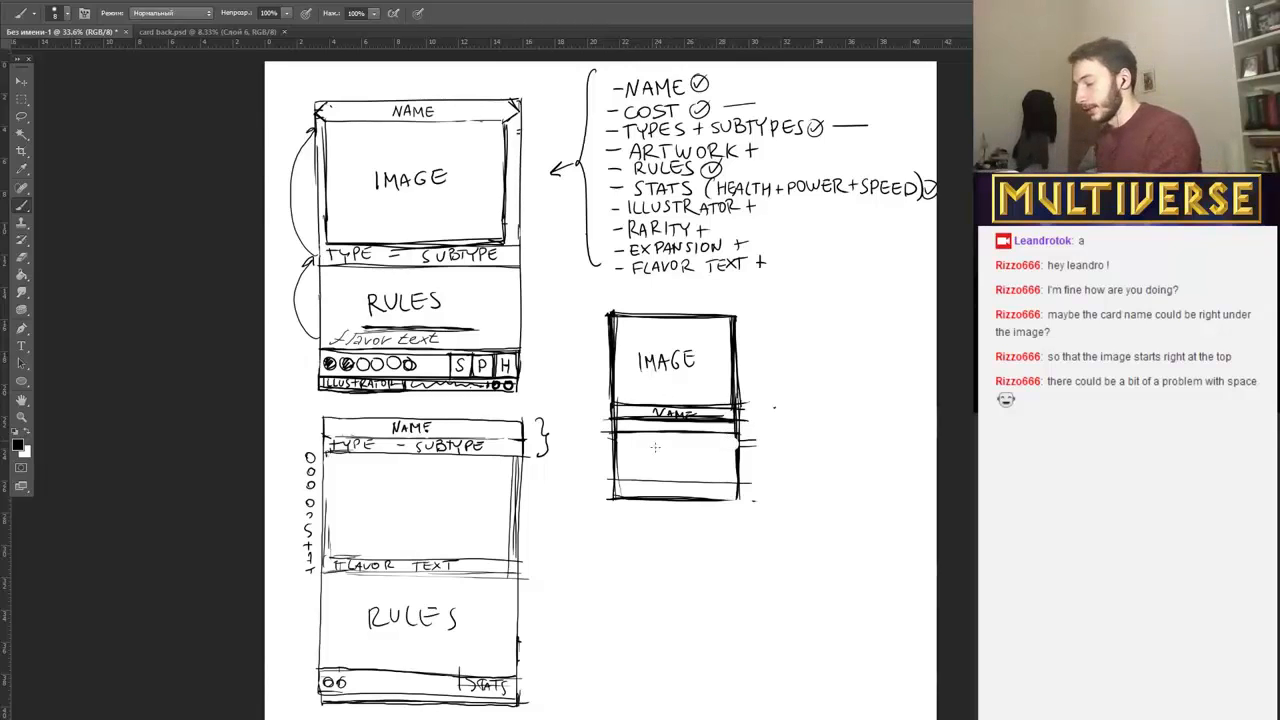
# Write RULE and FLAVOR separated by a short line in the third card's lower area, and write NAME above its frame.
pyautogui.moveTo(654, 437)
pyautogui.mouseDown()
pyautogui.moveTo(690, 452)
pyautogui.moveTo(647, 480)
pyautogui.moveTo(654, 469)
pyautogui.moveTo(678, 480)
pyautogui.mouseUp()
pyautogui.moveTo(678, 480)
pyautogui.mouseDown()
pyautogui.moveTo(684, 468)
pyautogui.moveTo(690, 478)
pyautogui.mouseUp()
pyautogui.moveTo(690, 478); pyautogui.dragTo(698, 470)
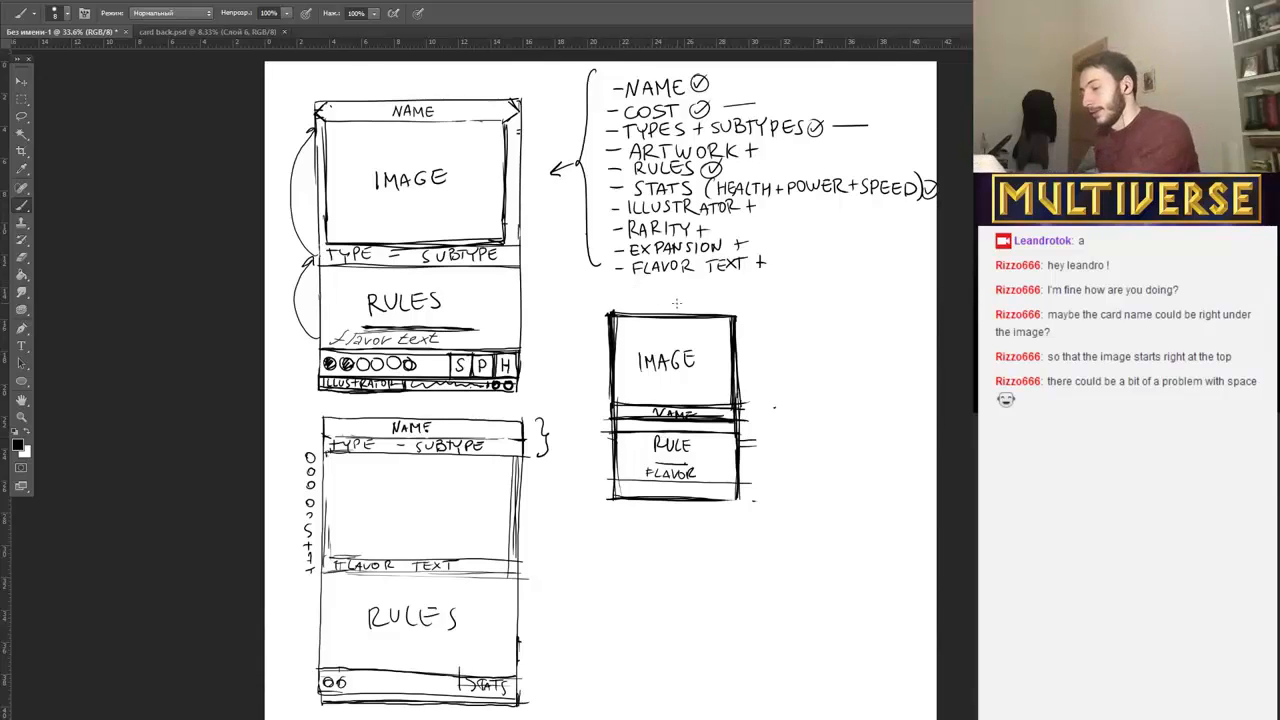
pyautogui.moveTo(651, 311); pyautogui.dragTo(692, 303)
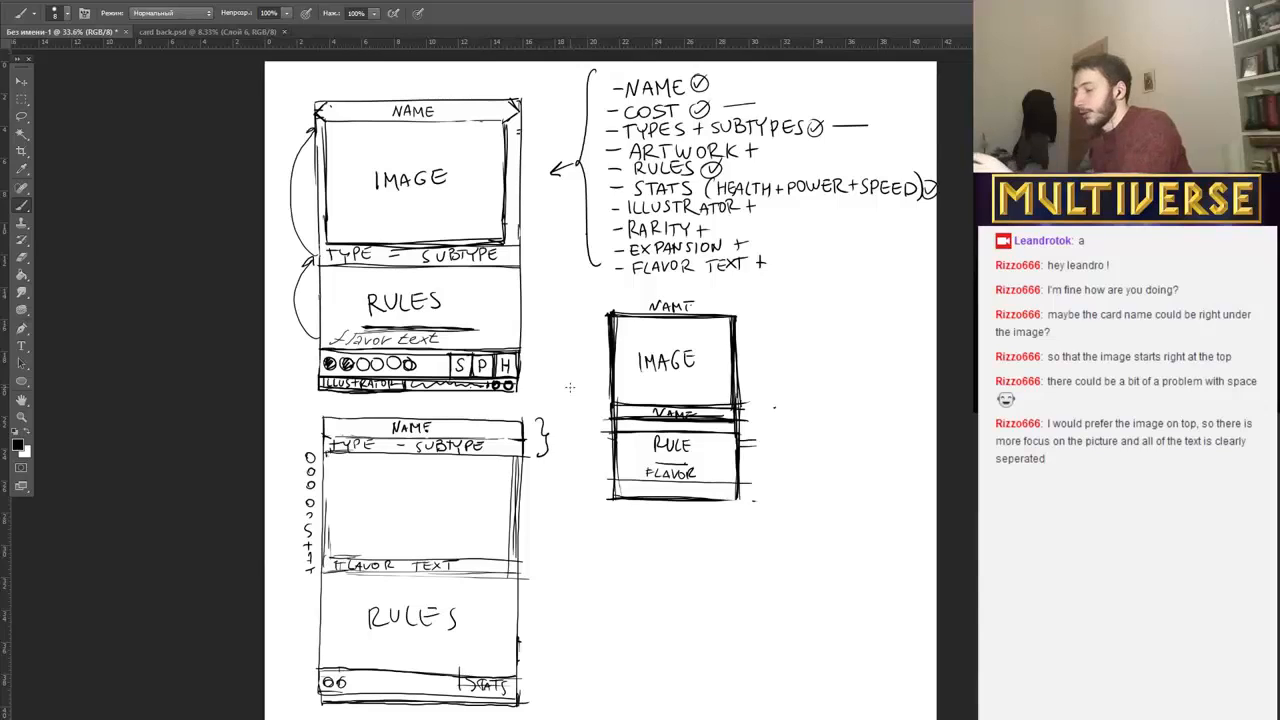
# Draw a tall double-headed arrow beside the first two cards and replace the second card's outer column of circles and letters with two curved arrows.
pyautogui.moveTo(544, 307)
pyautogui.mouseDown()
pyautogui.moveTo(560, 389)
pyautogui.moveTo(551, 485)
pyautogui.moveTo(564, 474)
pyautogui.moveTo(554, 314)
pyautogui.mouseUp()
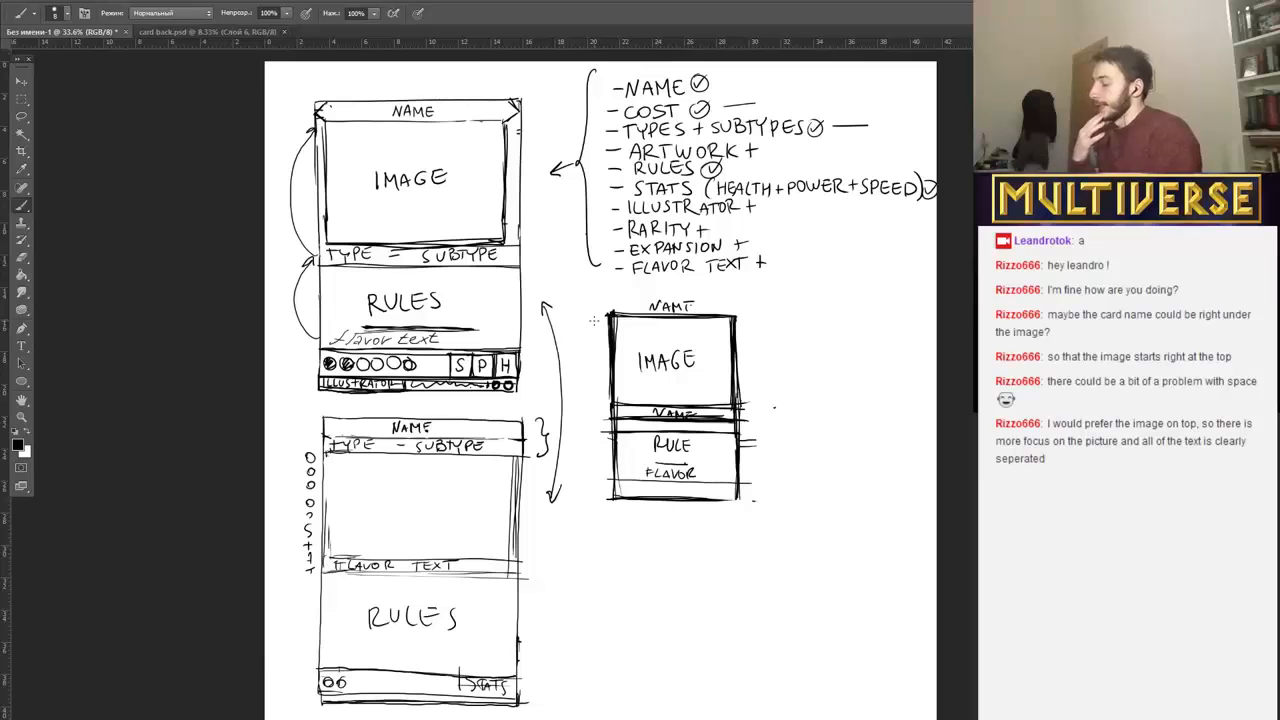
pyautogui.press('e')
pyautogui.moveTo(304, 465)
pyautogui.mouseDown()
pyautogui.moveTo(311, 569)
pyautogui.moveTo(326, 444)
pyautogui.mouseUp()
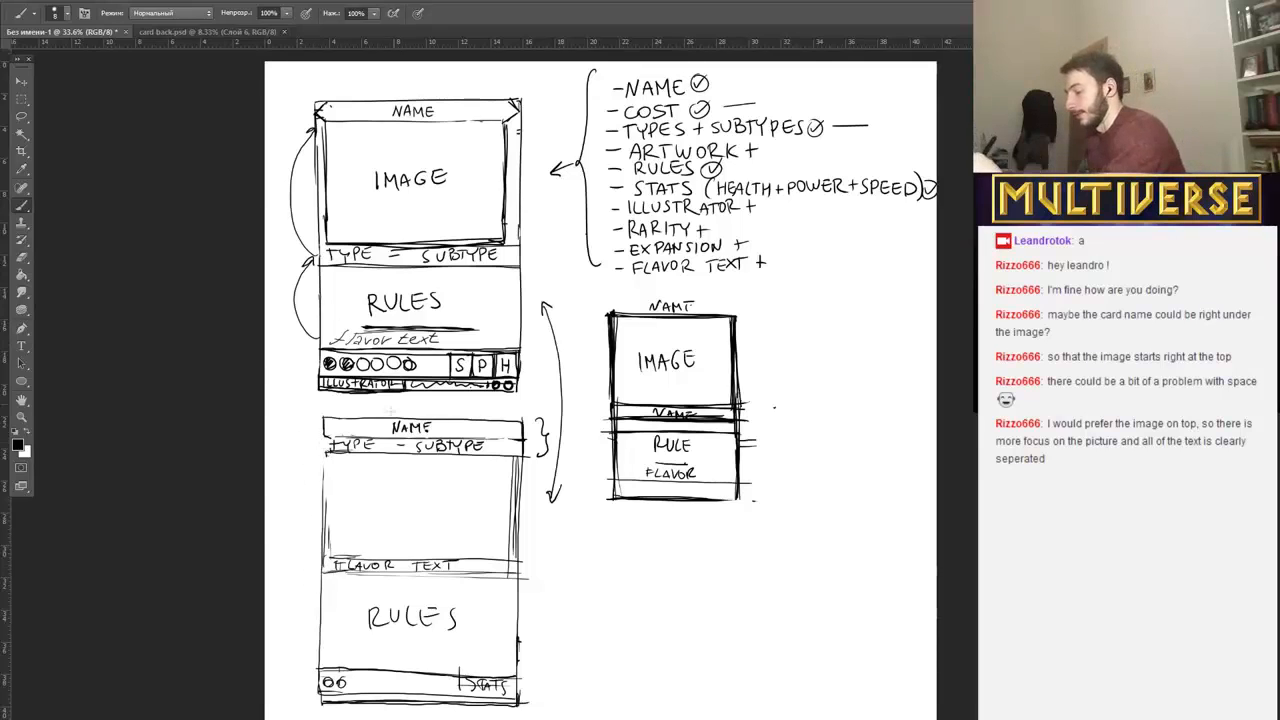
pyautogui.moveTo(314, 657)
pyautogui.mouseDown()
pyautogui.moveTo(299, 608)
pyautogui.moveTo(318, 564)
pyautogui.moveTo(297, 506)
pyautogui.moveTo(322, 446)
pyautogui.mouseUp()
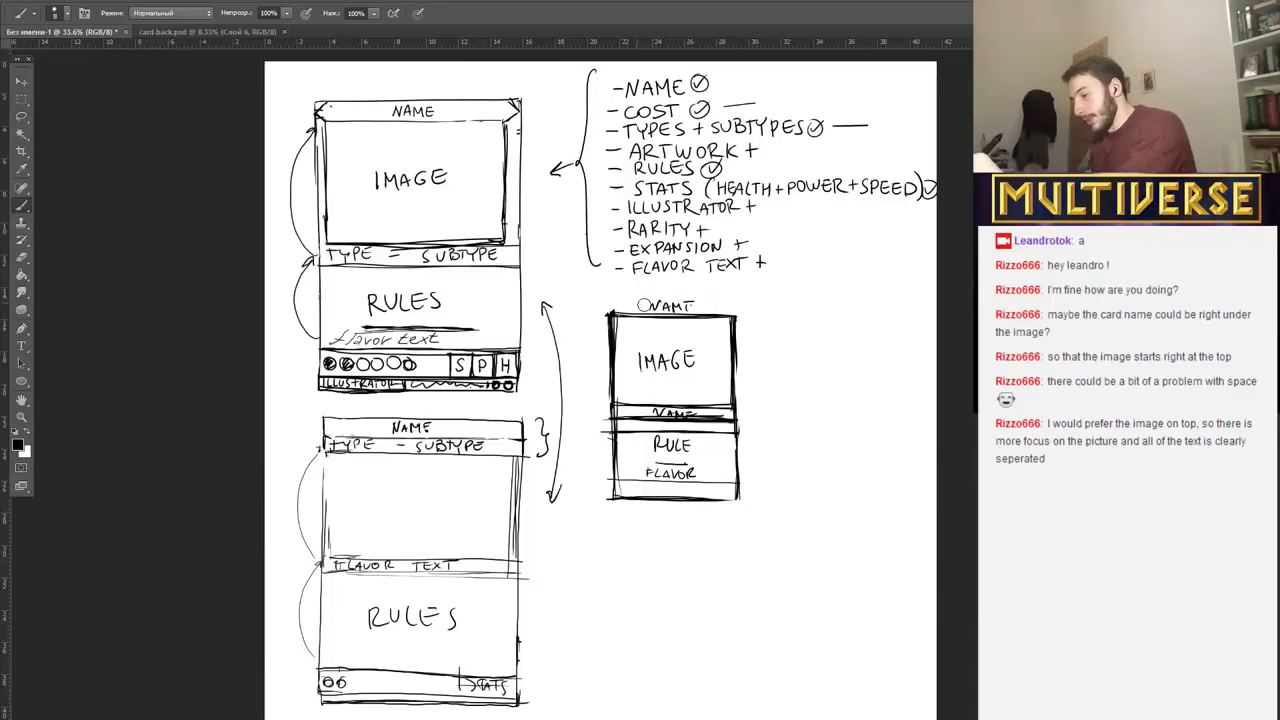
# Erase the name above the third card and sketch a small two-part box below that card, labelled IMAGE over a hatched TEXT.
pyautogui.moveTo(640, 304)
pyautogui.mouseDown()
pyautogui.moveTo(691, 304)
pyautogui.moveTo(667, 304)
pyautogui.mouseUp()
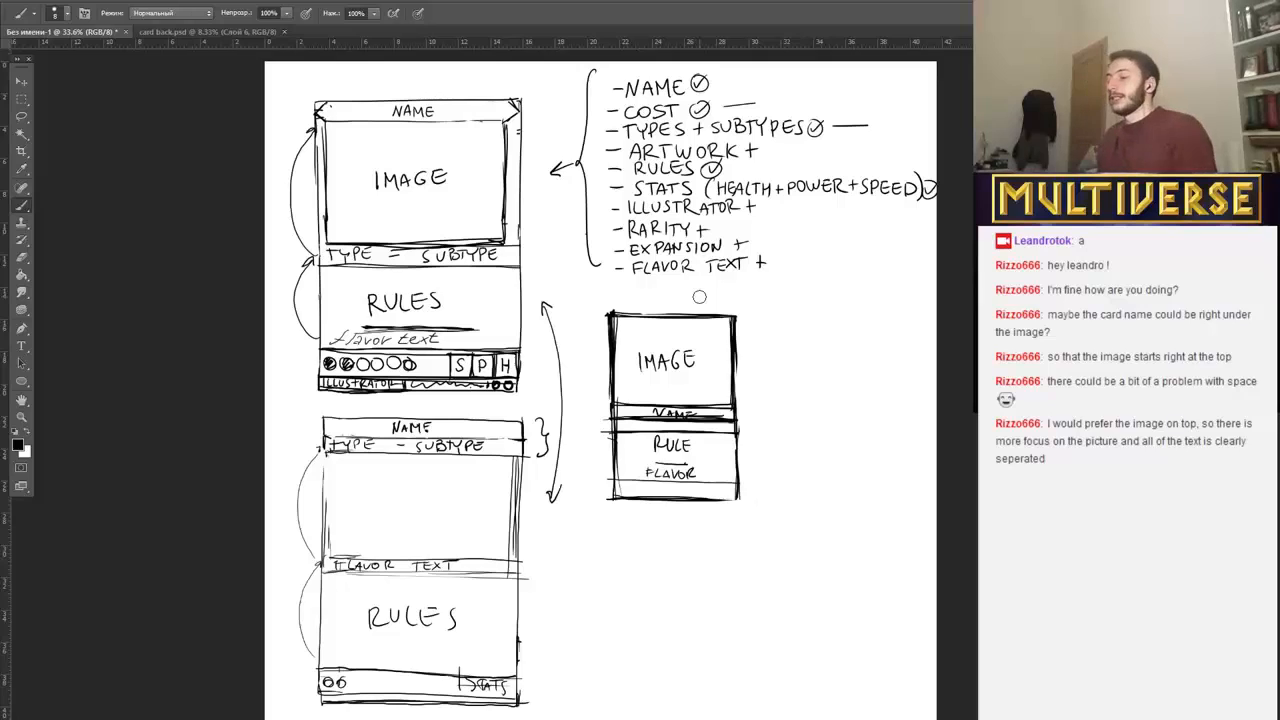
pyautogui.moveTo(590, 556)
pyautogui.mouseDown()
pyautogui.moveTo(588, 628)
pyautogui.moveTo(642, 558)
pyautogui.moveTo(643, 632)
pyautogui.moveTo(658, 627)
pyautogui.mouseUp()
pyautogui.moveTo(584, 593)
pyautogui.mouseDown()
pyautogui.moveTo(656, 593)
pyautogui.moveTo(598, 589)
pyautogui.moveTo(622, 574)
pyautogui.moveTo(641, 578)
pyautogui.moveTo(602, 626)
pyautogui.moveTo(641, 594)
pyautogui.mouseUp()
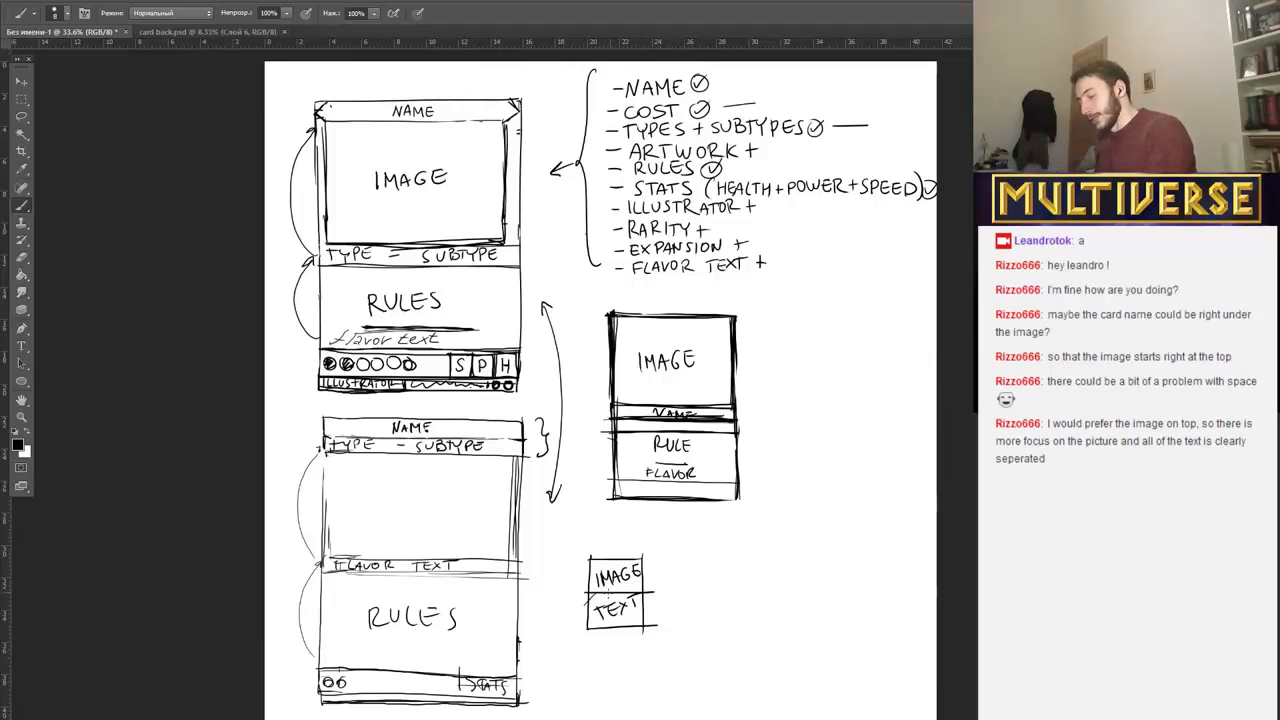
pyautogui.moveTo(590, 615)
pyautogui.mouseDown()
pyautogui.moveTo(615, 590)
pyautogui.moveTo(595, 625)
pyautogui.moveTo(635, 597)
pyautogui.moveTo(648, 622)
pyautogui.mouseUp()
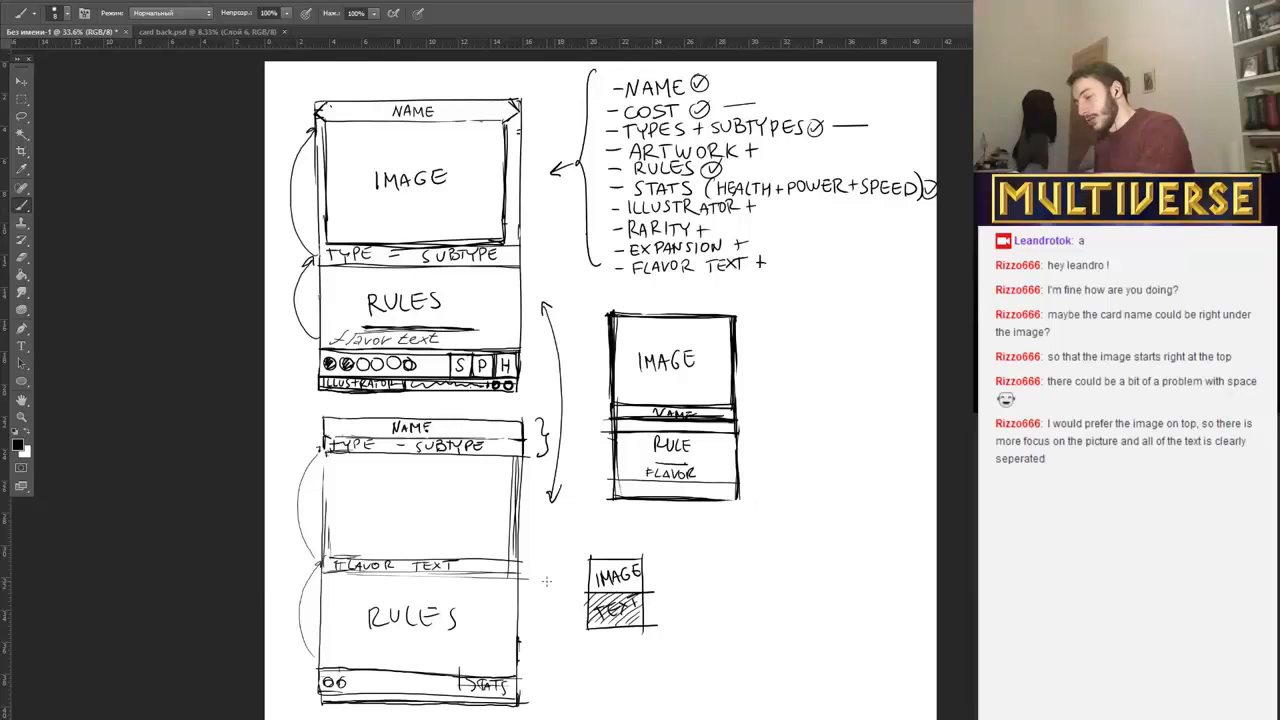
# Beside the small box, sketch an eye with an arrow at IMAGE, lips with an arrow at TEXT, and a small marked circle beneath.
pyautogui.moveTo(568, 566)
pyautogui.mouseDown()
pyautogui.moveTo(548, 573)
pyautogui.moveTo(562, 573)
pyautogui.mouseUp()
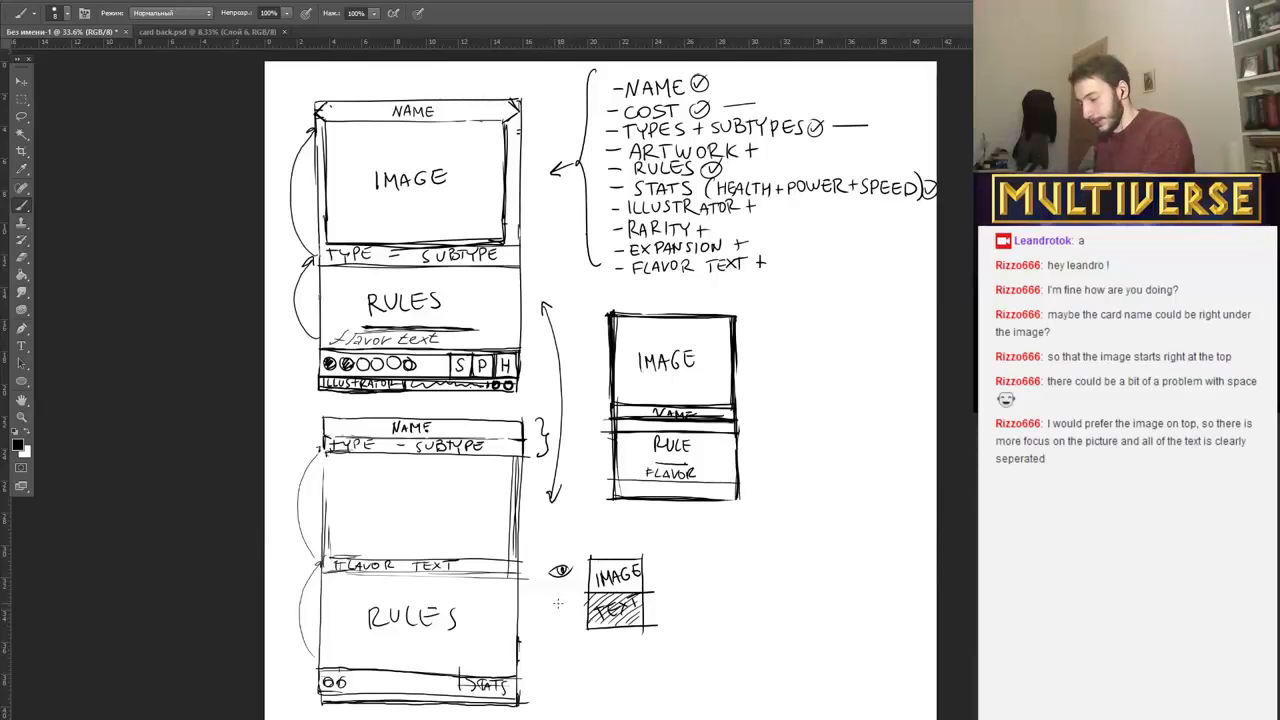
pyautogui.moveTo(544, 607)
pyautogui.mouseDown()
pyautogui.moveTo(572, 604)
pyautogui.moveTo(550, 612)
pyautogui.moveTo(590, 571)
pyautogui.moveTo(572, 610)
pyautogui.mouseUp()
pyautogui.moveTo(572, 611); pyautogui.dragTo(582, 616)
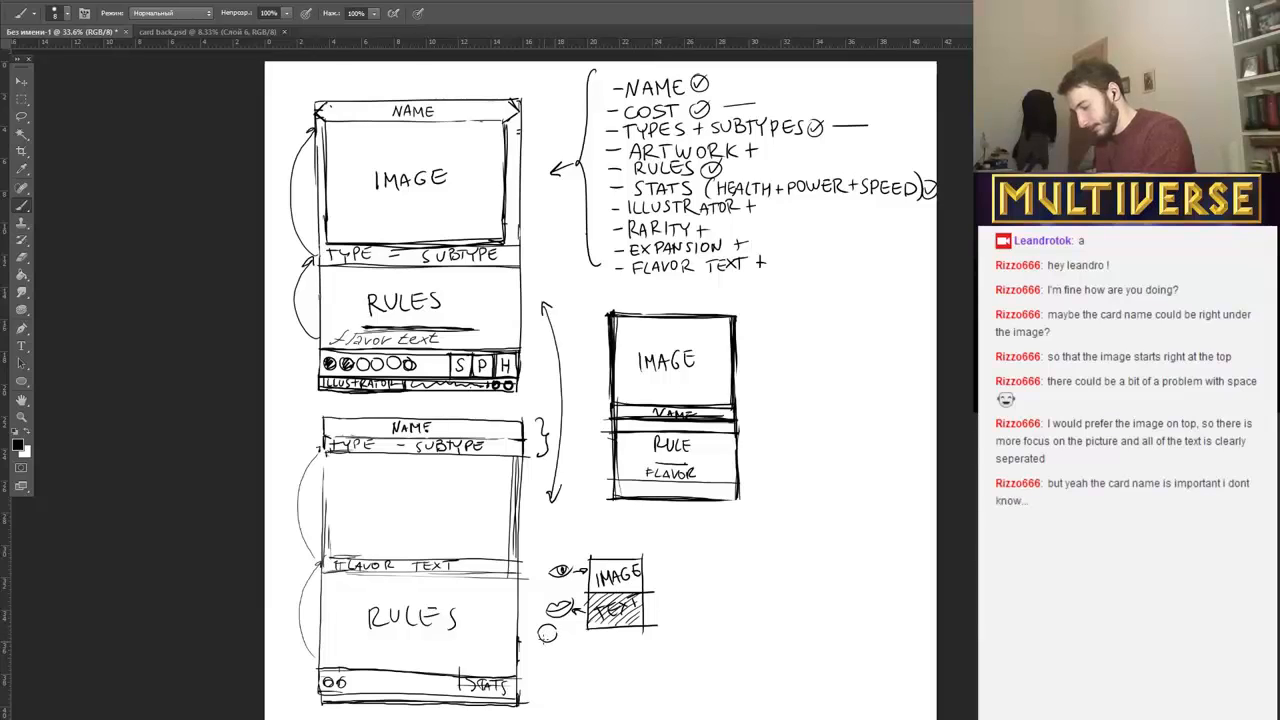
pyautogui.moveTo(548, 640); pyautogui.dragTo(546, 631)
pyautogui.moveTo(547, 635); pyautogui.dragTo(552, 629)
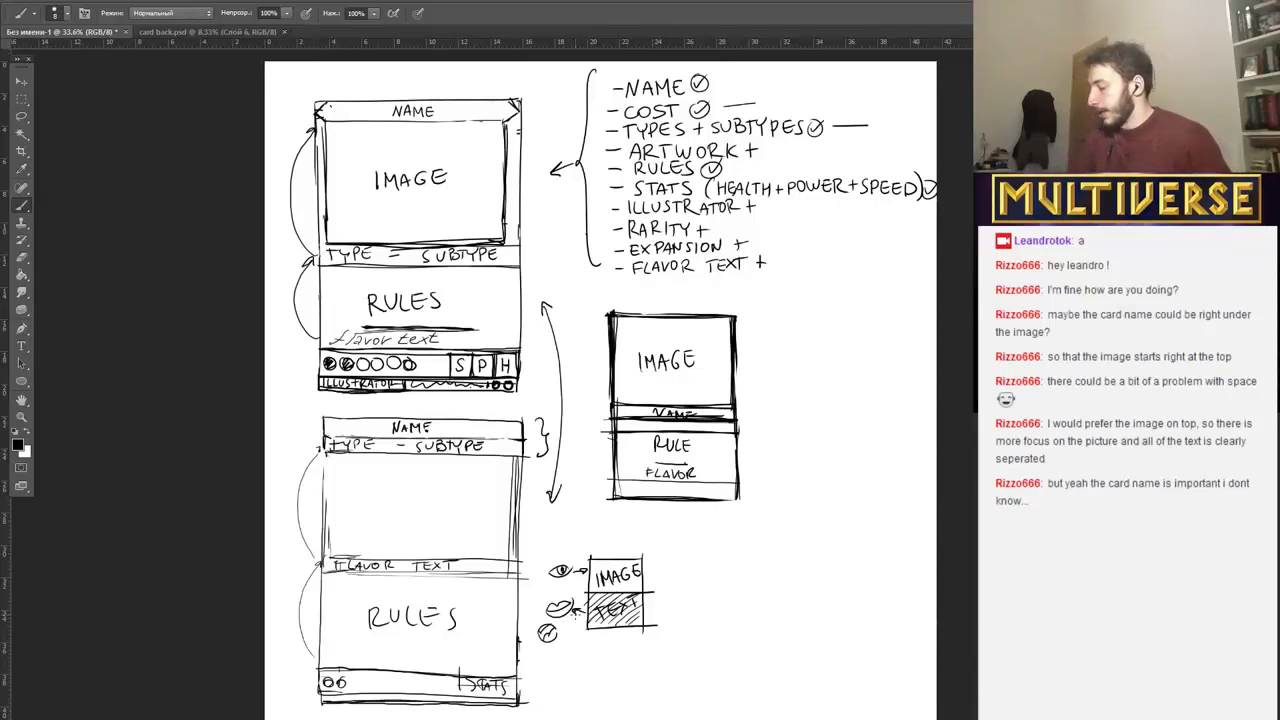
# Sketch a landscape card frame beside the small box with a strip along its top, dividers near the bottom and placeholder text lines.
pyautogui.moveTo(673, 541)
pyautogui.mouseDown()
pyautogui.moveTo(670, 628)
pyautogui.moveTo(780, 544)
pyautogui.moveTo(785, 624)
pyautogui.mouseUp()
pyautogui.moveTo(668, 628); pyautogui.dragTo(808, 630)
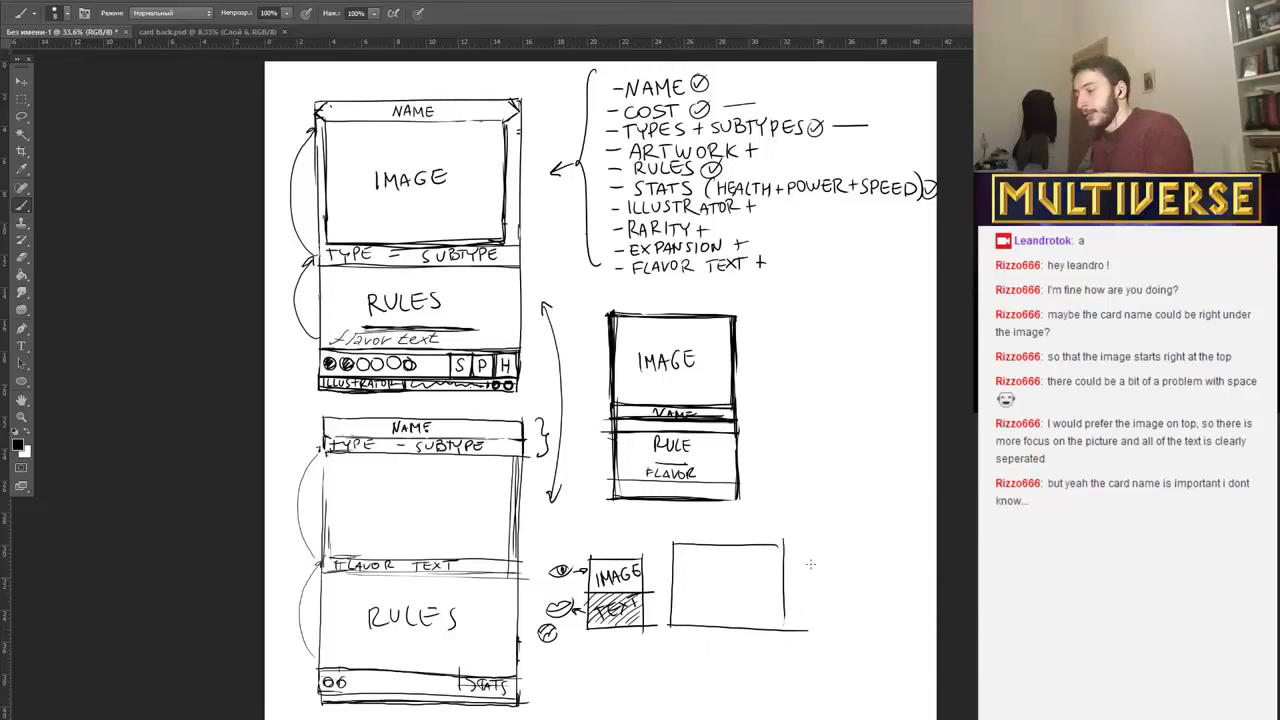
pyautogui.moveTo(672, 549); pyautogui.dragTo(793, 549)
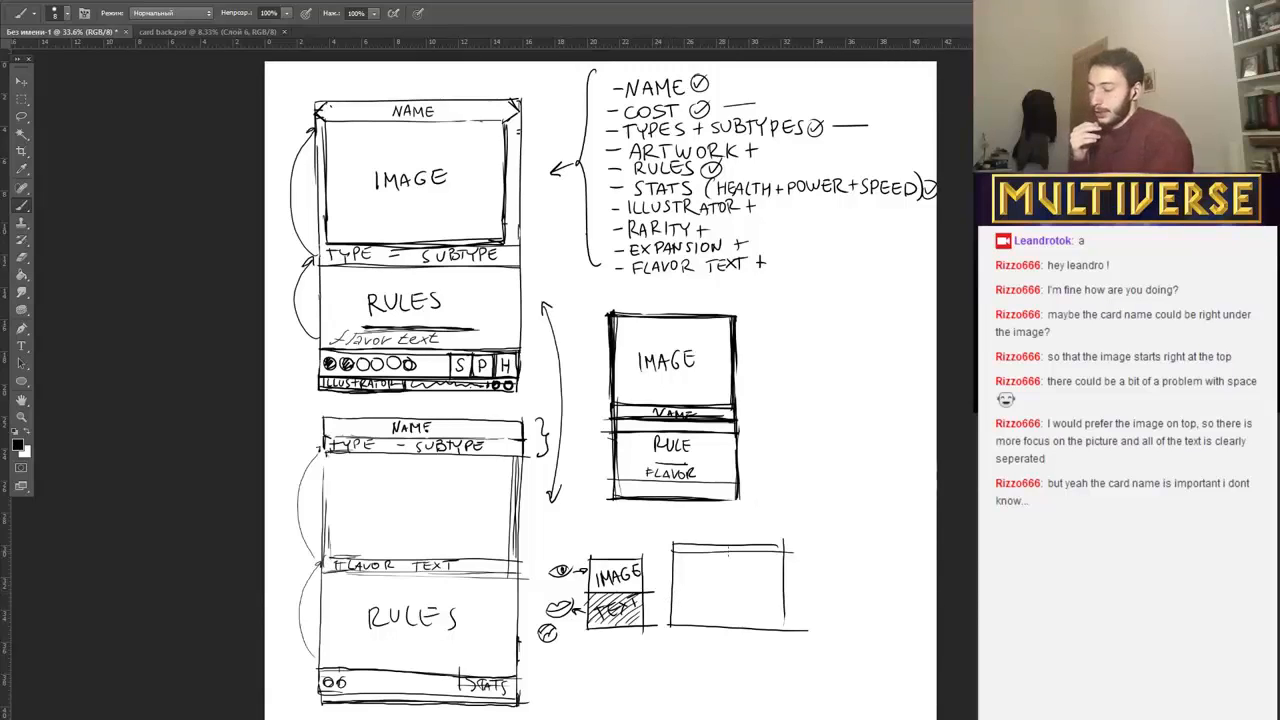
pyautogui.moveTo(676, 555); pyautogui.dragTo(791, 553)
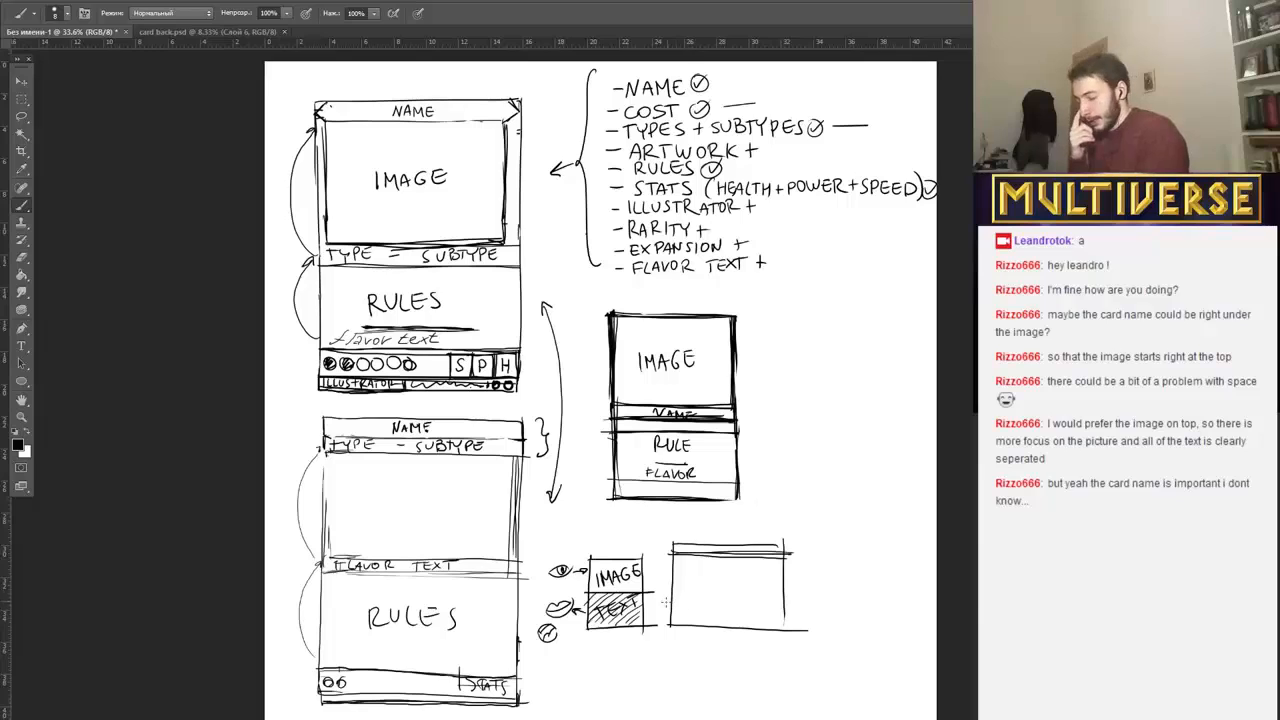
pyautogui.moveTo(670, 603); pyautogui.dragTo(796, 603)
pyautogui.moveTo(668, 616); pyautogui.dragTo(784, 617)
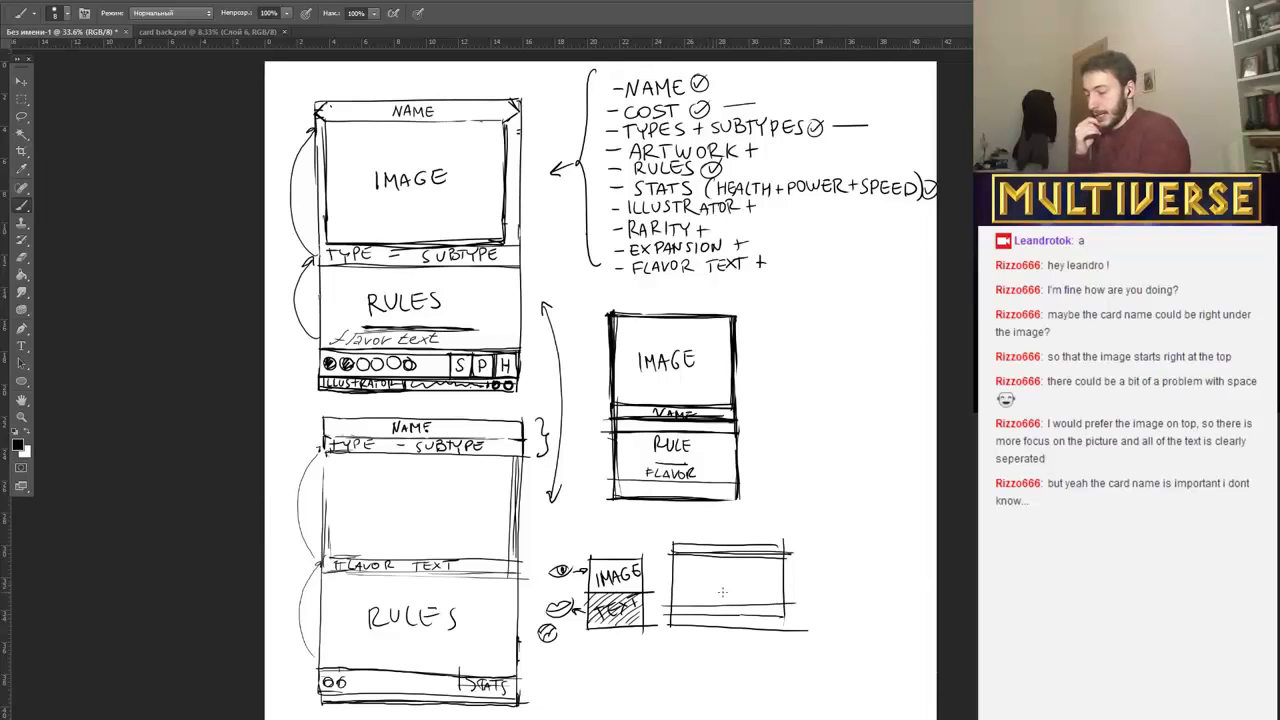
pyautogui.moveTo(706, 591)
pyautogui.mouseDown()
pyautogui.moveTo(744, 591)
pyautogui.moveTo(678, 596)
pyautogui.moveTo(776, 603)
pyautogui.moveTo(765, 609)
pyautogui.mouseUp()
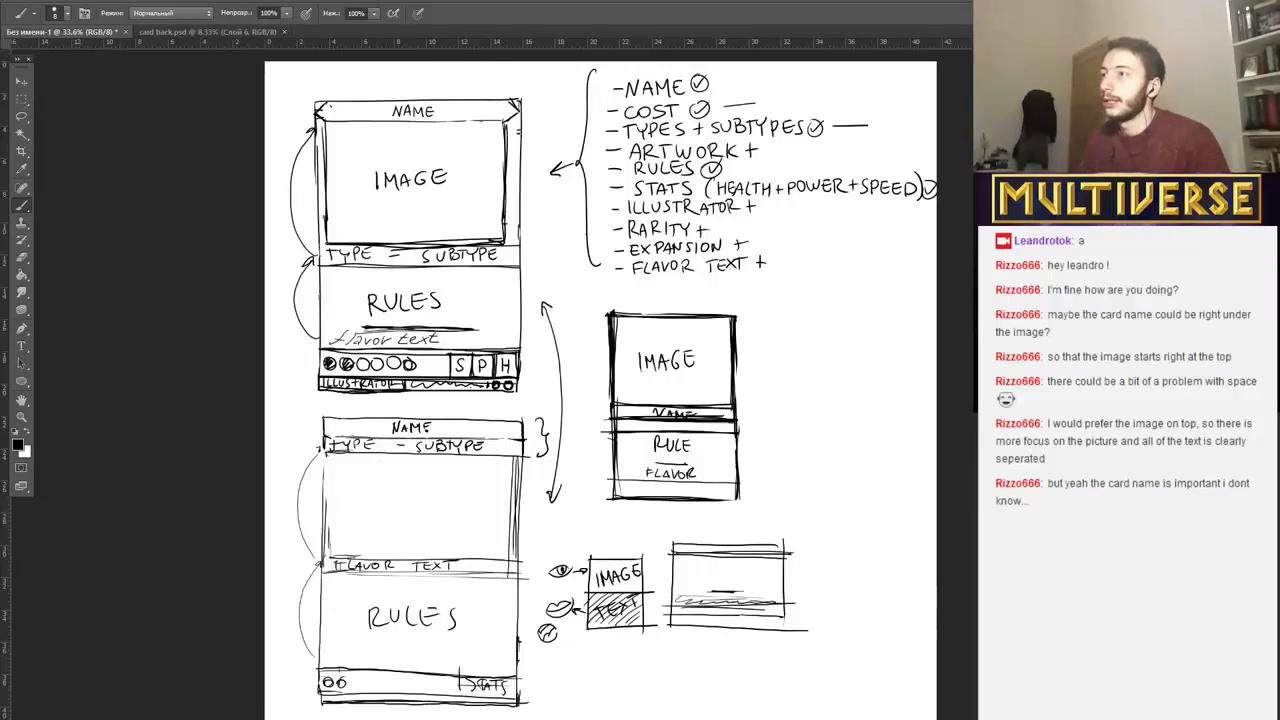
# Switch to Illustrator and open the logo file Logofont08.ai.
pyautogui.press('super+c')
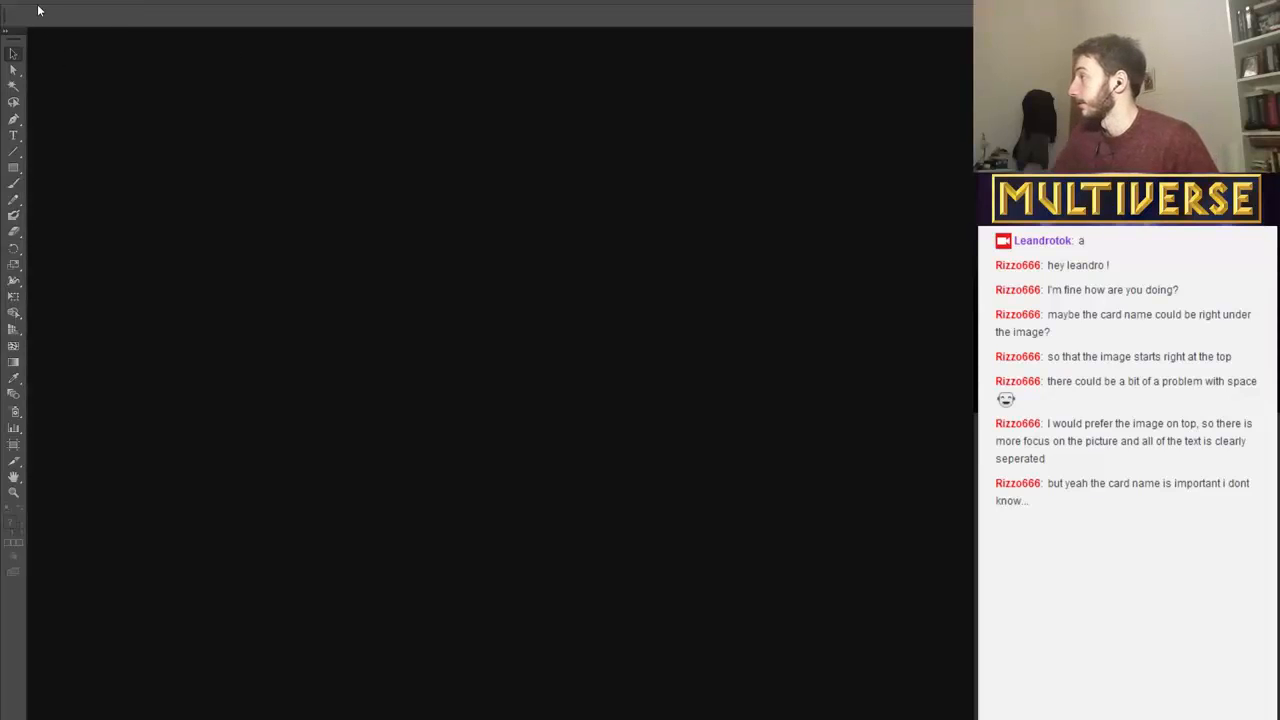
pyautogui.click(41, 2)
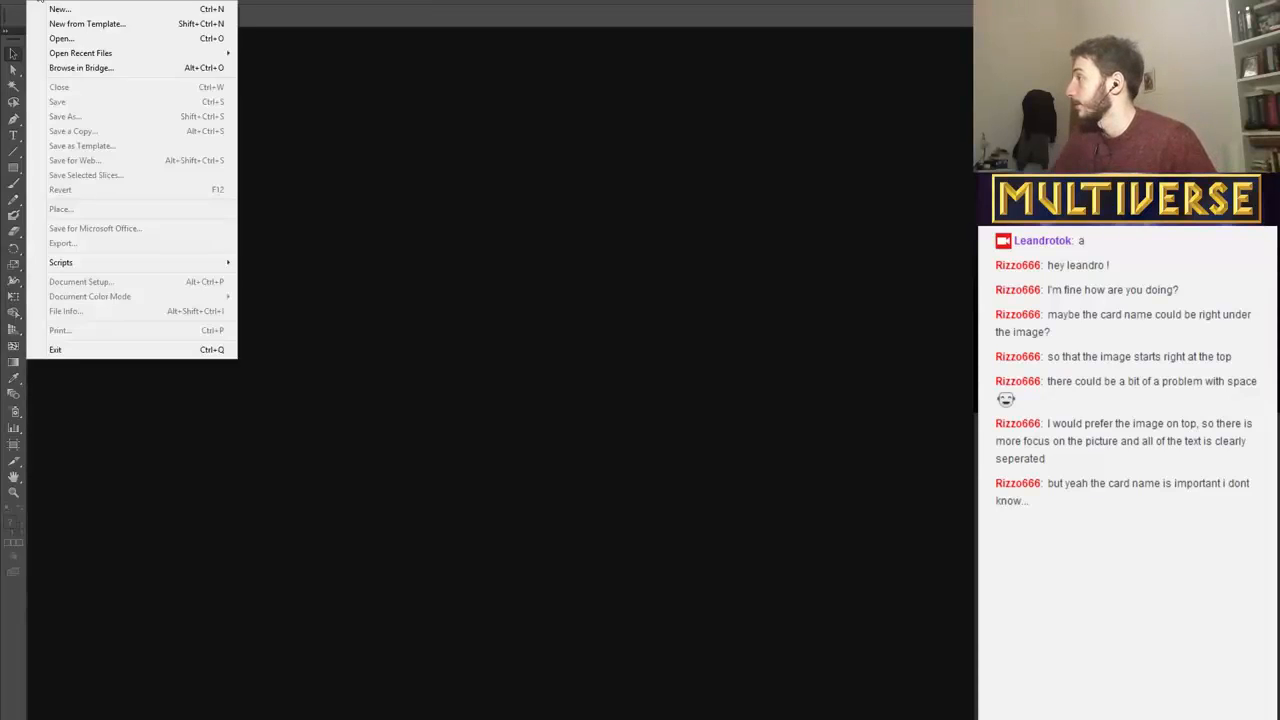
pyautogui.click(59, 12)
pyautogui.click(36, 3)
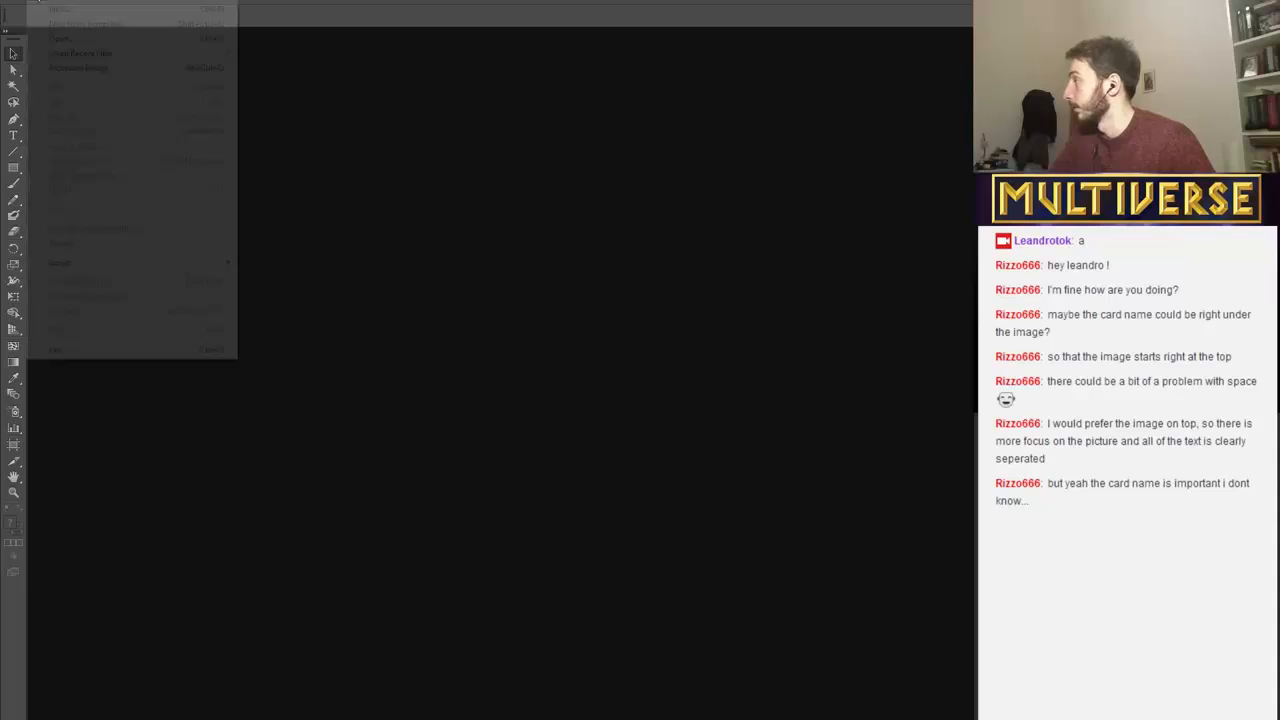
pyautogui.click(58, 40)
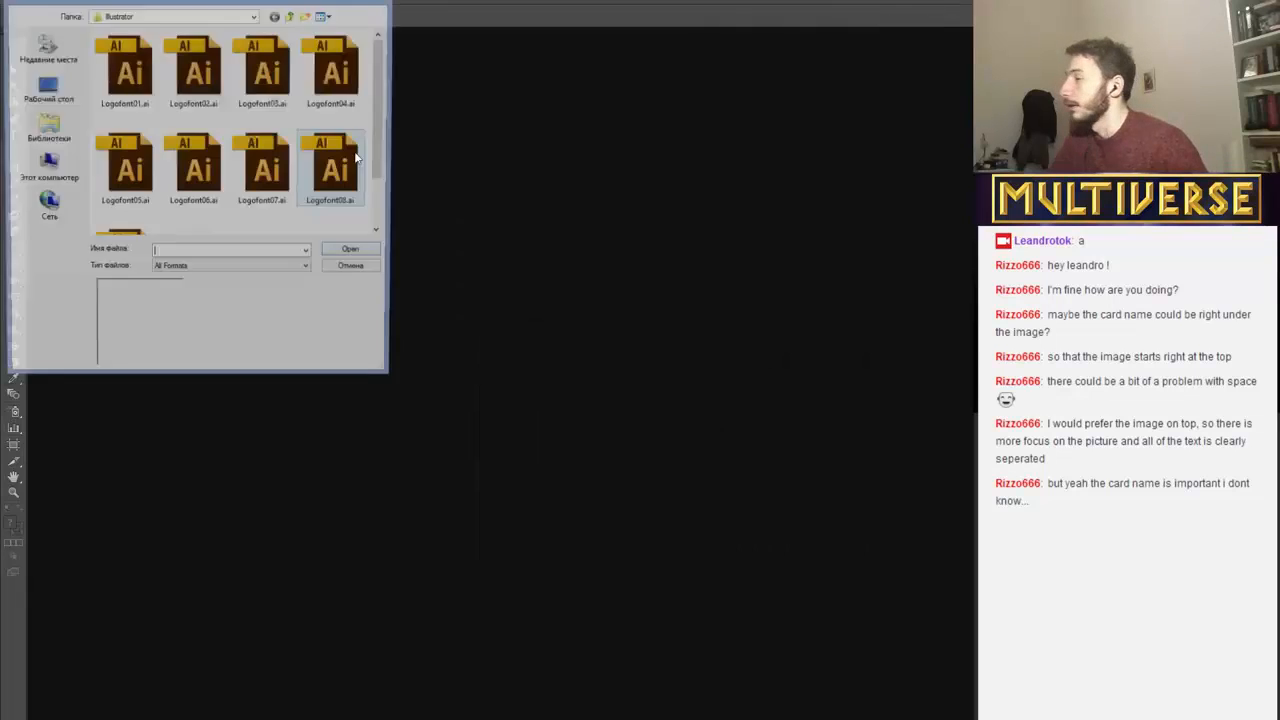
pyautogui.scroll(-2, 380, 130)
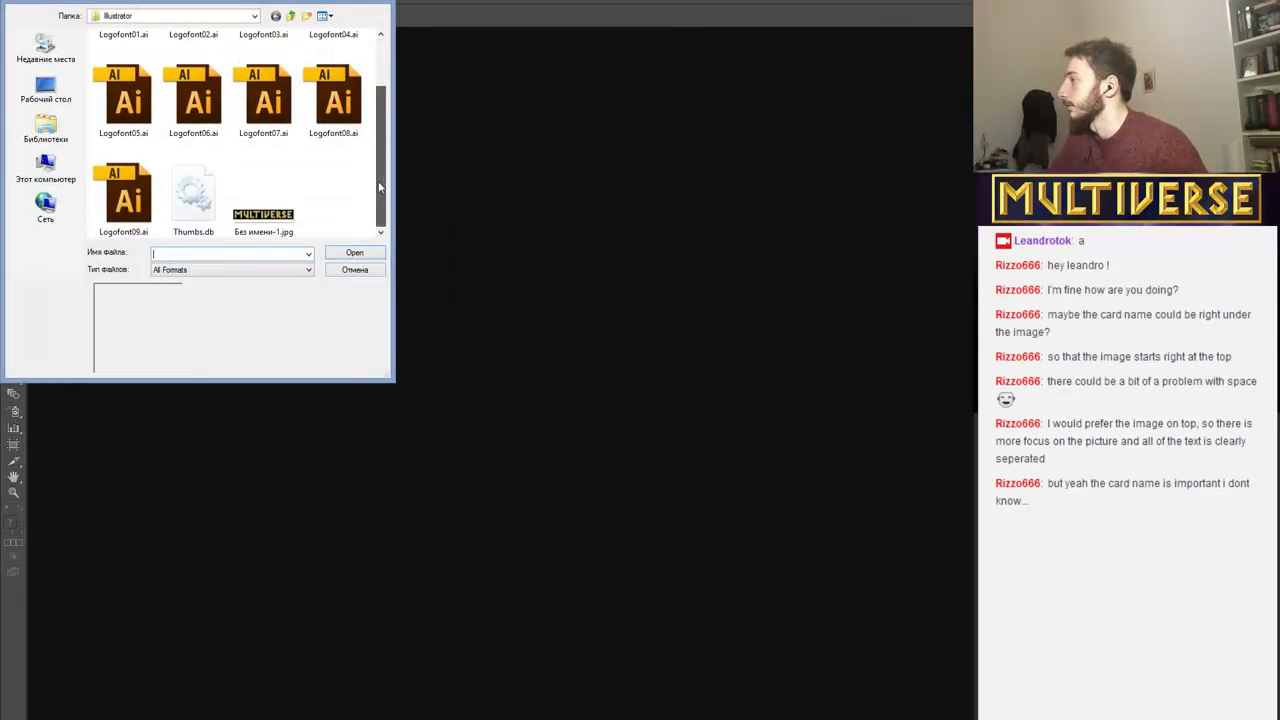
pyautogui.doubleClick(320, 118)
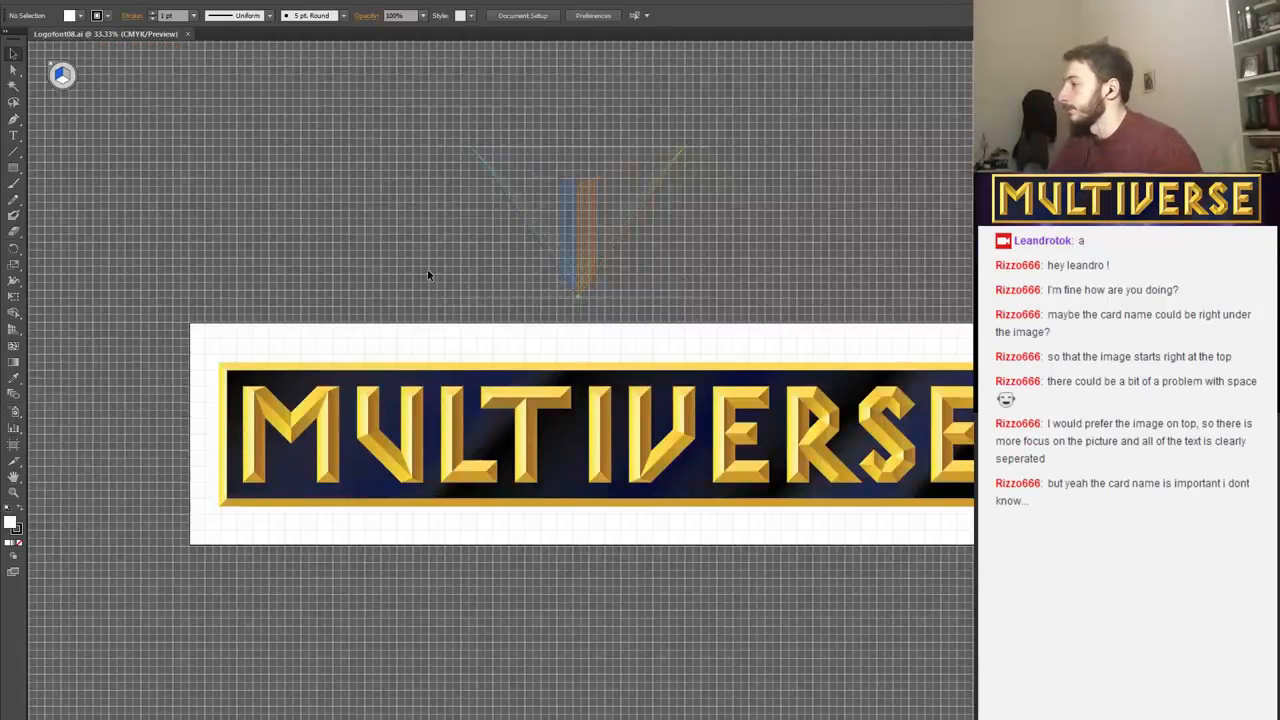
# Examine the bevelled edges and gold gradients of the MULTIVERSE logo letters up close.
pyautogui.hotkey('ctrl', '+')
pyautogui.hotkey('ctrl', '+')
pyautogui.hotkey('ctrl', '+')
pyautogui.hotkey('ctrl', '+')
pyautogui.hotkey('ctrl', '+')
pyautogui.press('p')
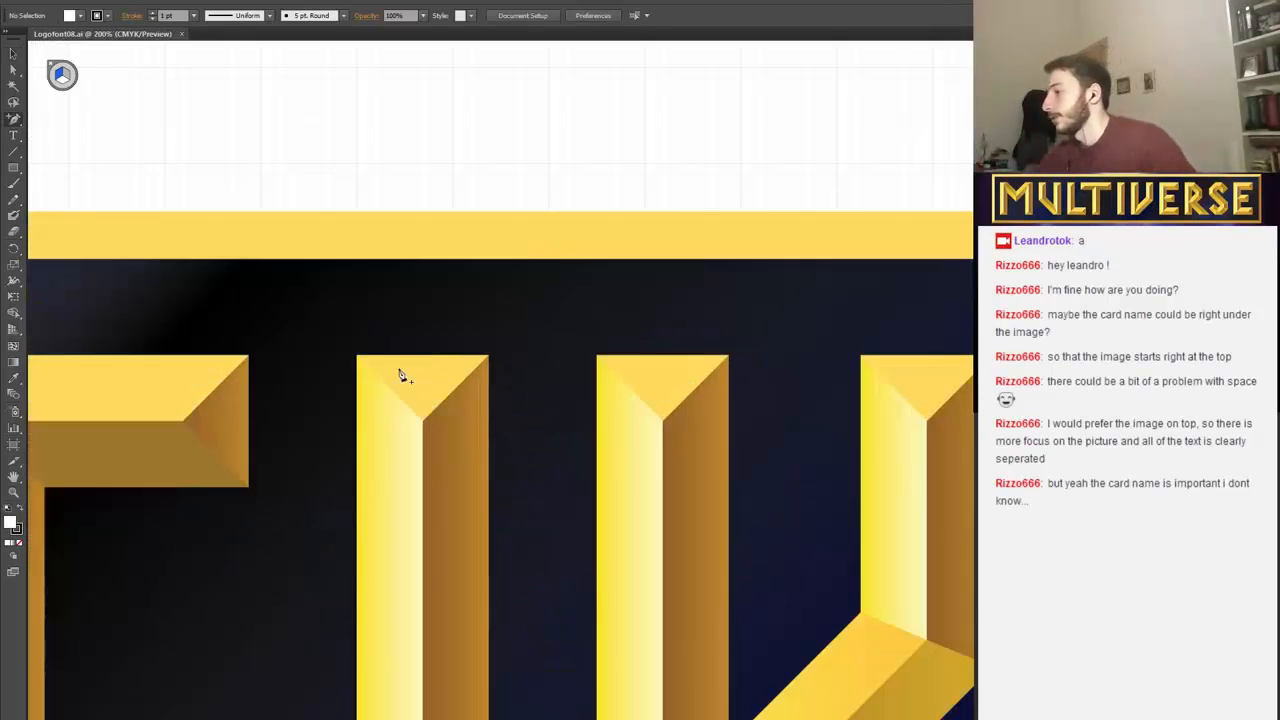
pyautogui.hotkey('ctrl', '+')
pyautogui.hotkey('ctrl', '+')
pyautogui.hotkey('ctrl', '+')
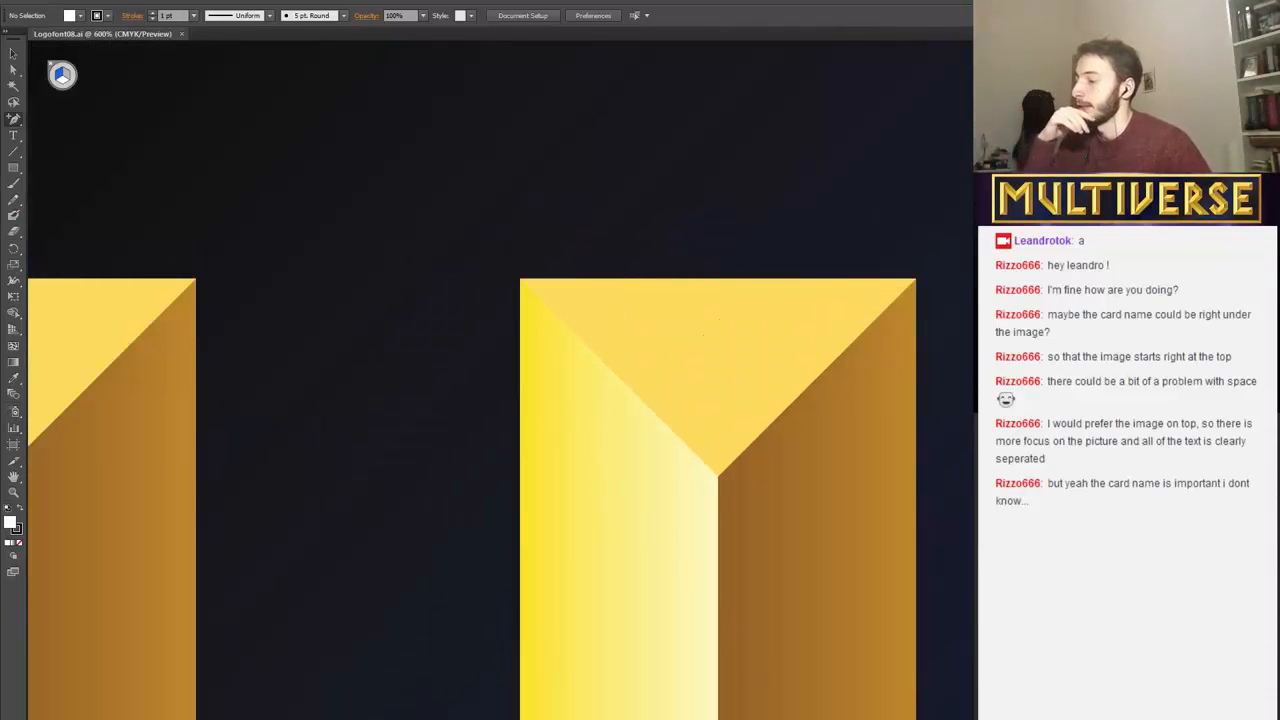
pyautogui.hscroll(-16, 500, 380)
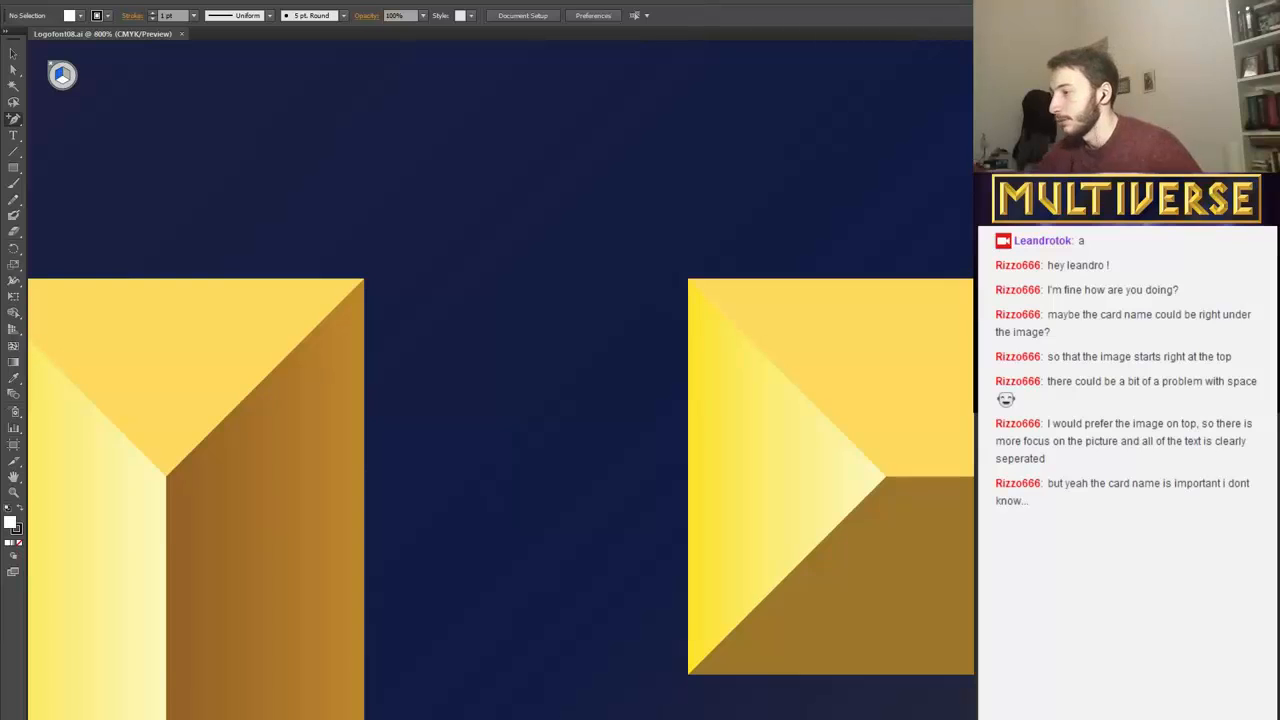
pyautogui.scroll(3, 500, 380)
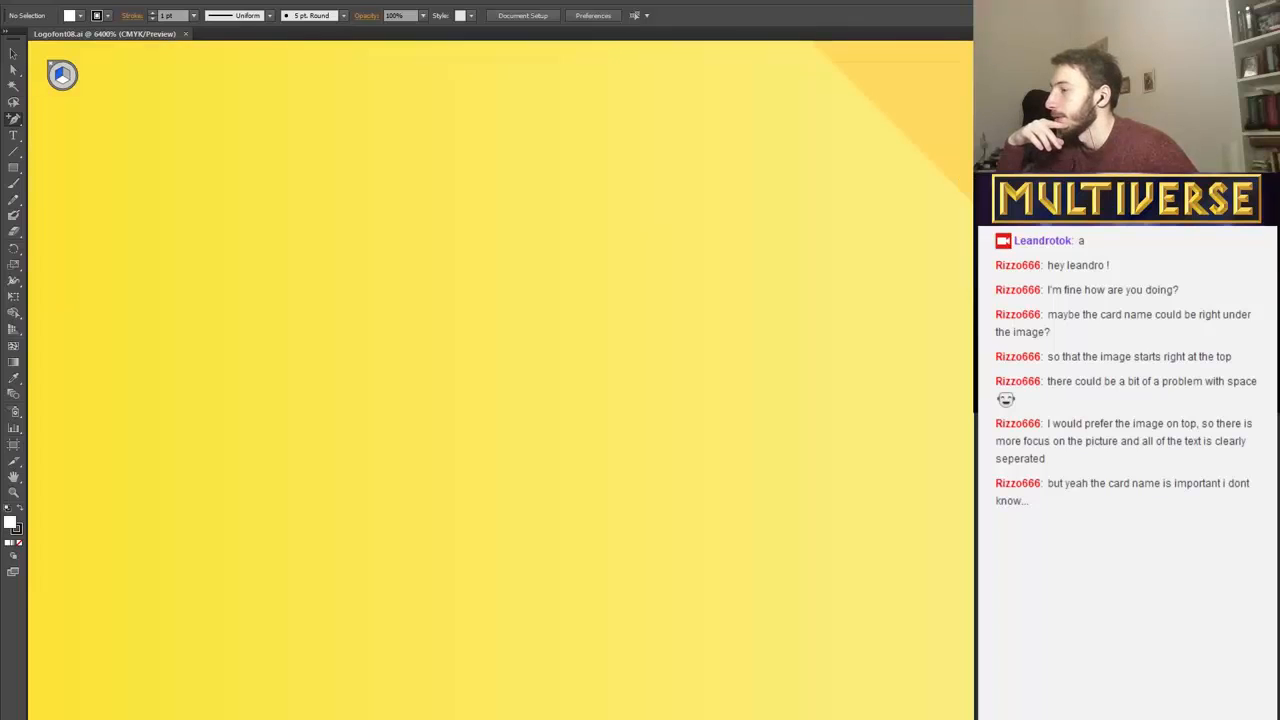
pyautogui.hotkey('ctrl', '-')
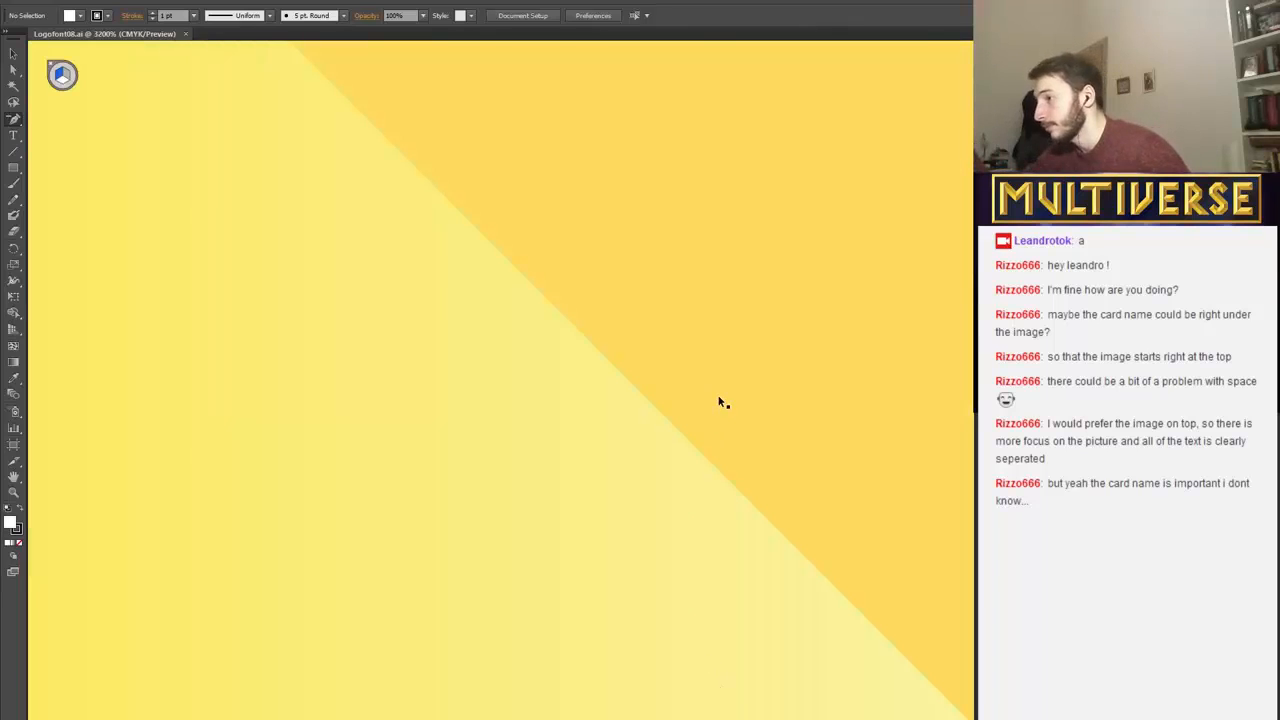
pyautogui.hotkey('ctrl', '-')
pyautogui.hotkey('ctrl', '-')
pyautogui.hotkey('ctrl', '-')
pyautogui.hotkey('ctrl', '-')
pyautogui.hotkey('ctrl', '-')
pyautogui.hotkey('ctrl', '-')
pyautogui.hotkey('ctrl', '-')
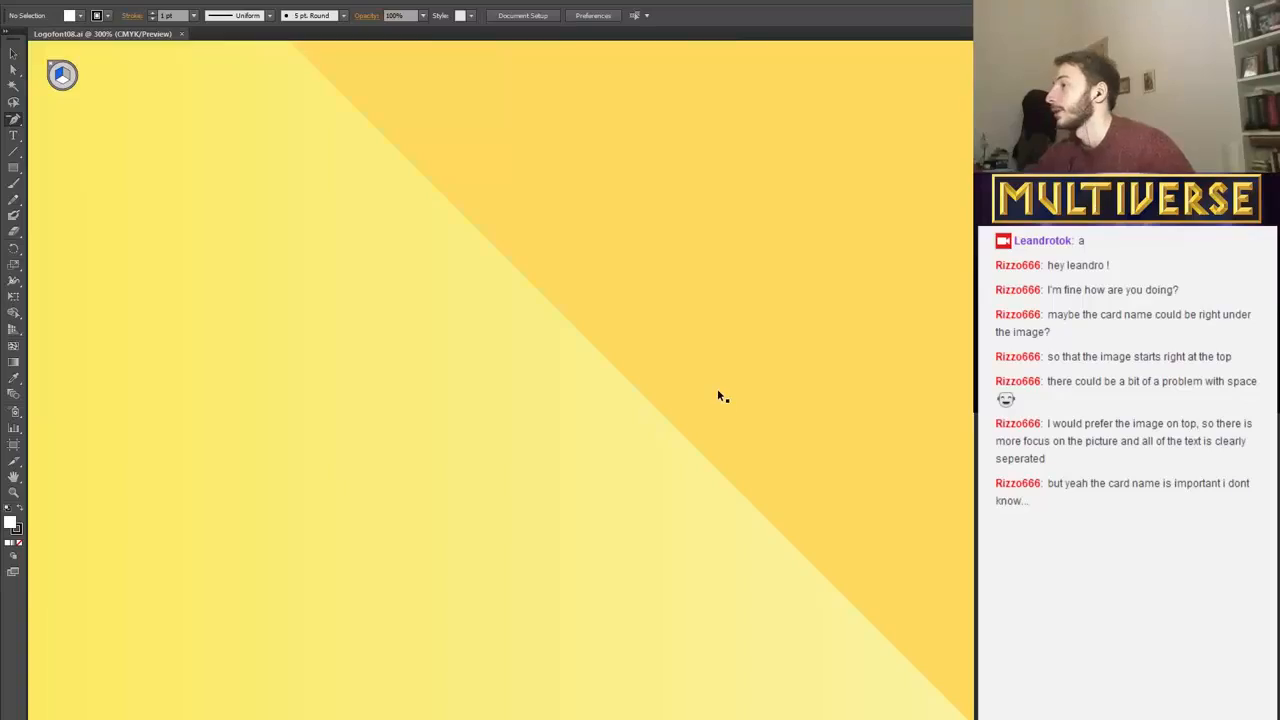
# Examine the complete MULTIVERSE logo and its gold frame on the artboard.
pyautogui.hotkey('ctrl', '-')
pyautogui.hotkey('ctrl', '-')
pyautogui.hotkey('ctrl', '-')
pyautogui.hotkey('ctrl', '-')
pyautogui.hotkey('ctrl', '-')
pyautogui.hotkey('ctrl', '-')
pyautogui.hotkey('ctrl', '-')
pyautogui.hotkey('ctrl', '-')
pyautogui.hotkey('ctrl', '-')
pyautogui.hotkey('ctrl', '-')
pyautogui.hotkey('ctrl', '-')
pyautogui.hotkey('ctrl', '-')
pyautogui.hotkey('ctrl', '-')
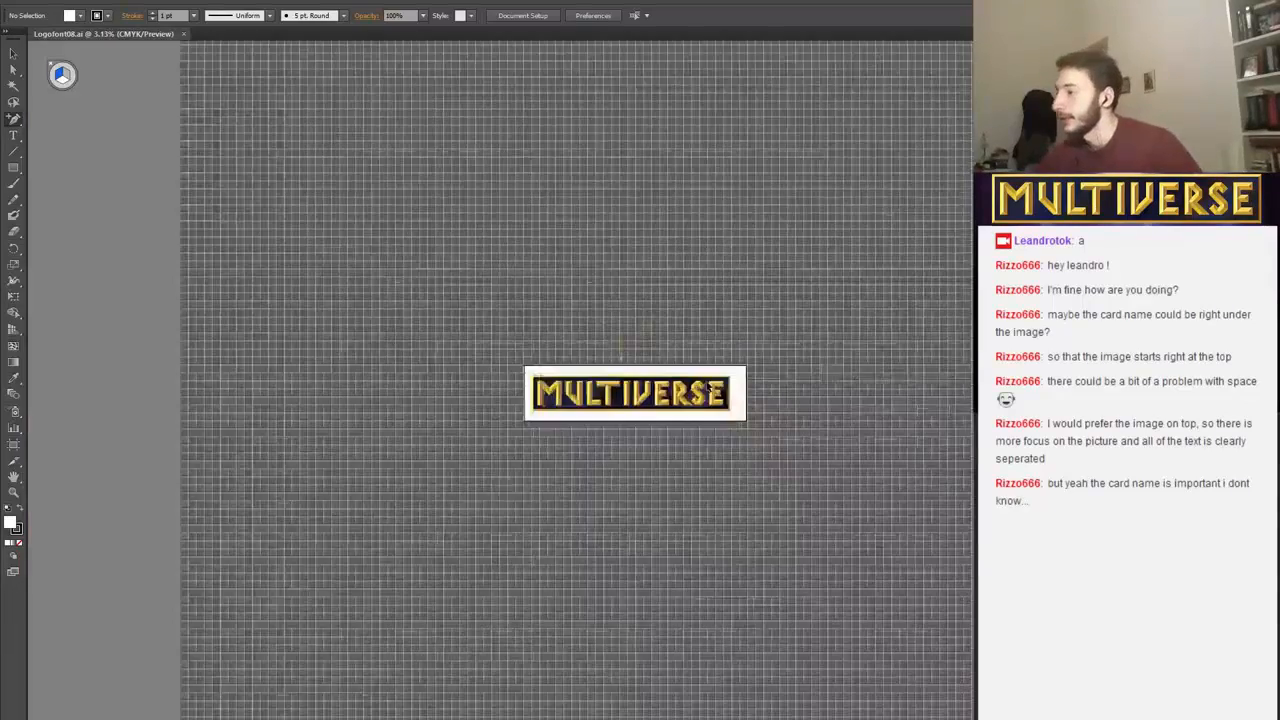
pyautogui.hotkey('ctrl', '+')
pyautogui.hotkey('ctrl', '+')
pyautogui.hotkey('ctrl', '+')
pyautogui.hotkey('ctrl', '+')
pyautogui.hotkey('ctrl', '+')
pyautogui.hotkey('ctrl', '+')
pyautogui.hotkey('ctrl', '+')
pyautogui.hotkey('ctrl', '+')
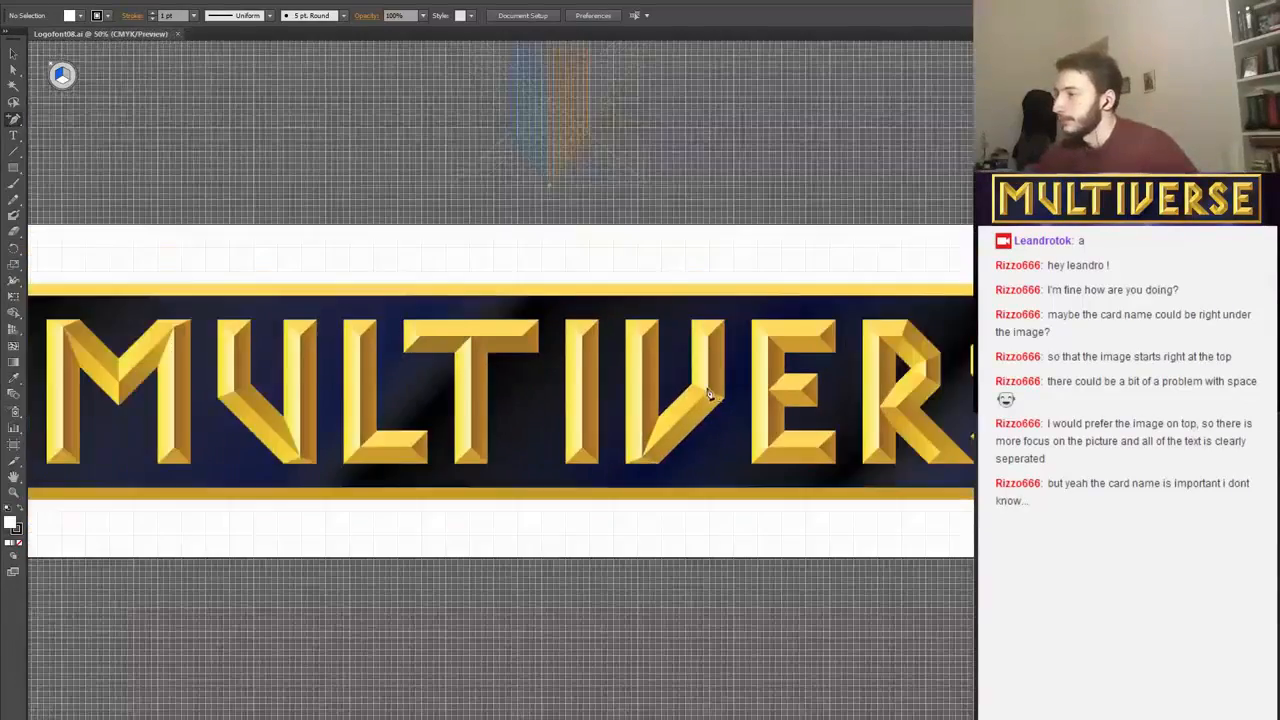
pyautogui.hotkey('ctrl', '-')
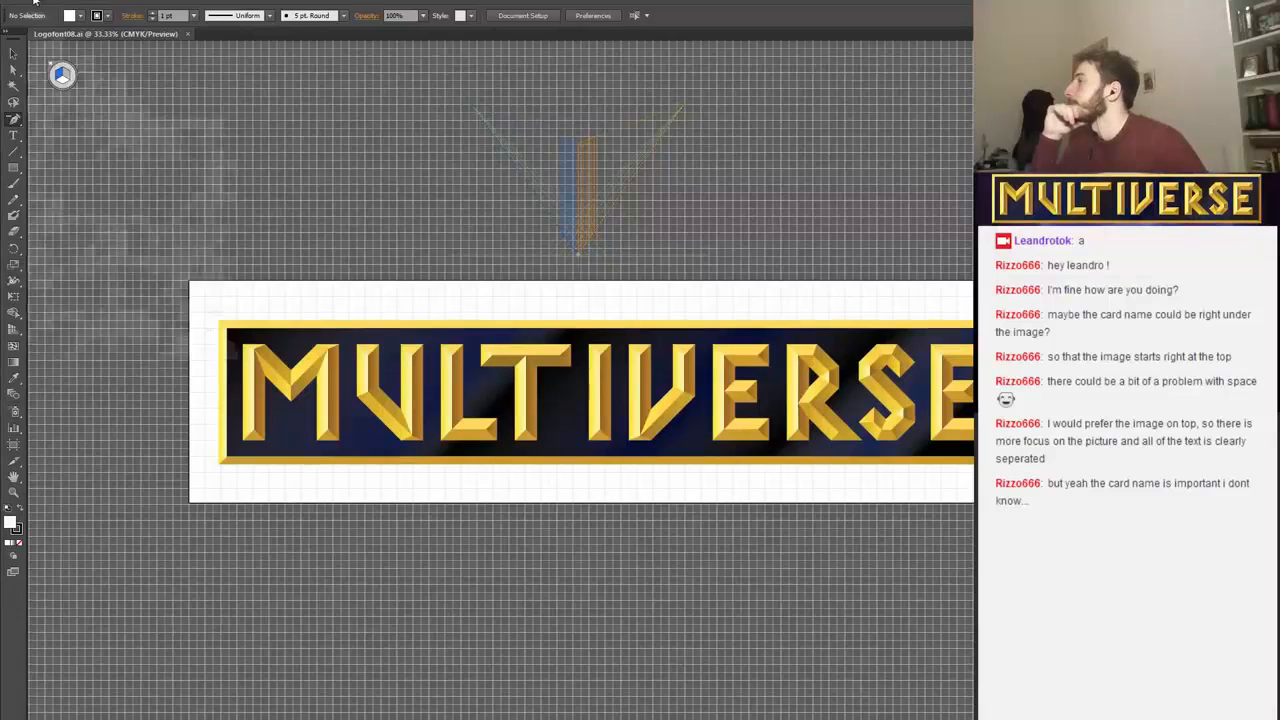
# Open the settings for a new document and activate the number of artboards for editing.
pyautogui.click(35, 3)
pyautogui.click(40, 9)
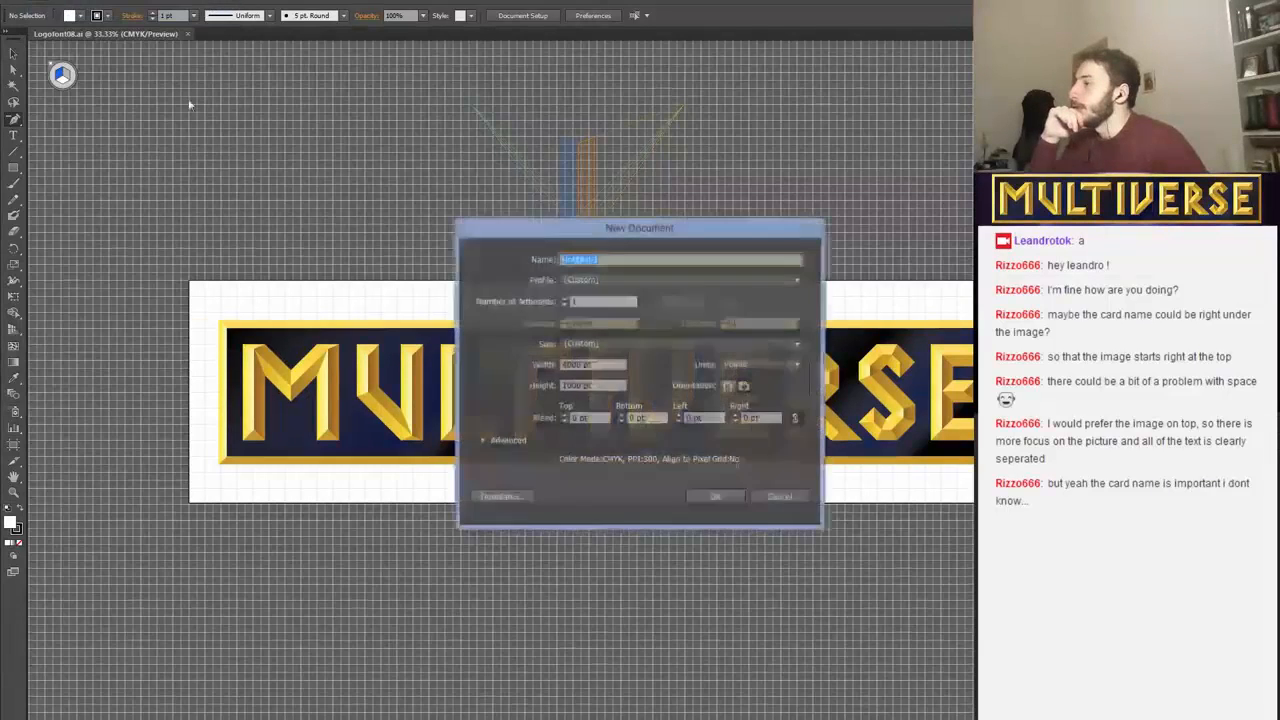
pyautogui.click(605, 301)
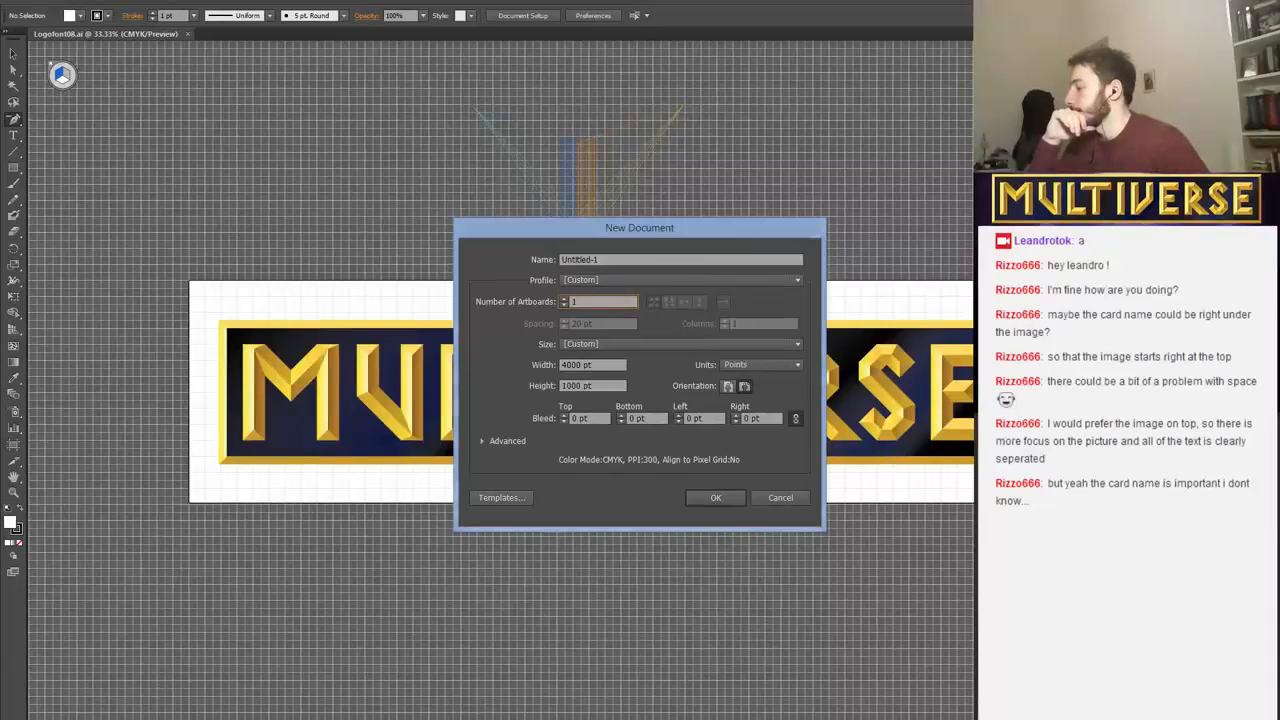
# Switch to the web browser and open Google in a new tab.
pyautogui.hotkey('alt', 'Tab')
pyautogui.hotkey('ctrl', 't')
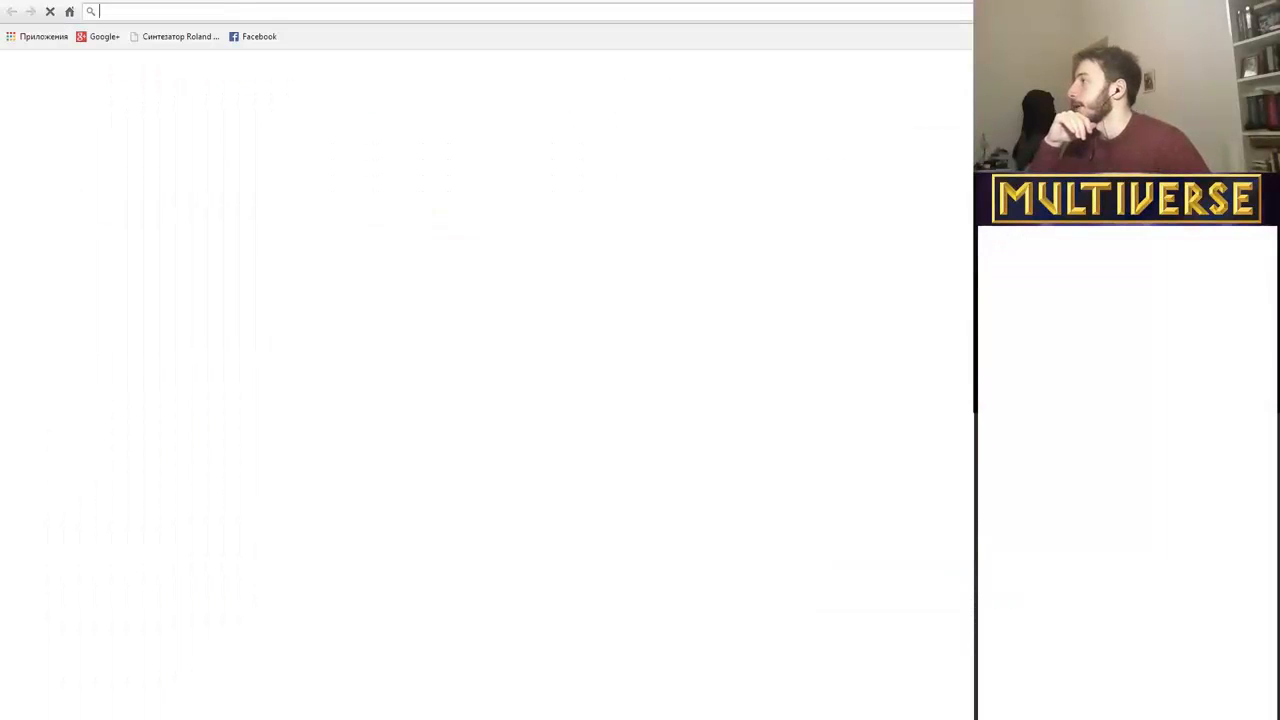
pyautogui.write('google.ru')
pyautogui.press('Return')
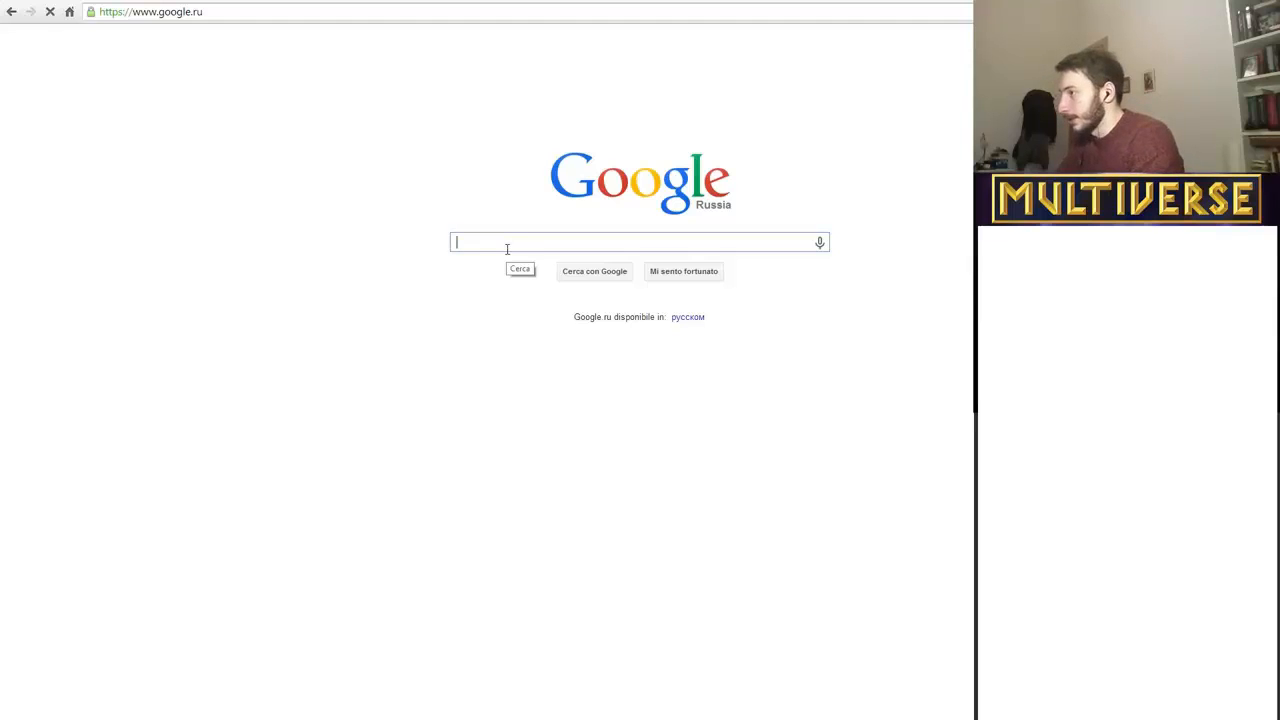
# Search Google for "standard trading card game dimensions" and skim the results.
pyautogui.write('standard ')
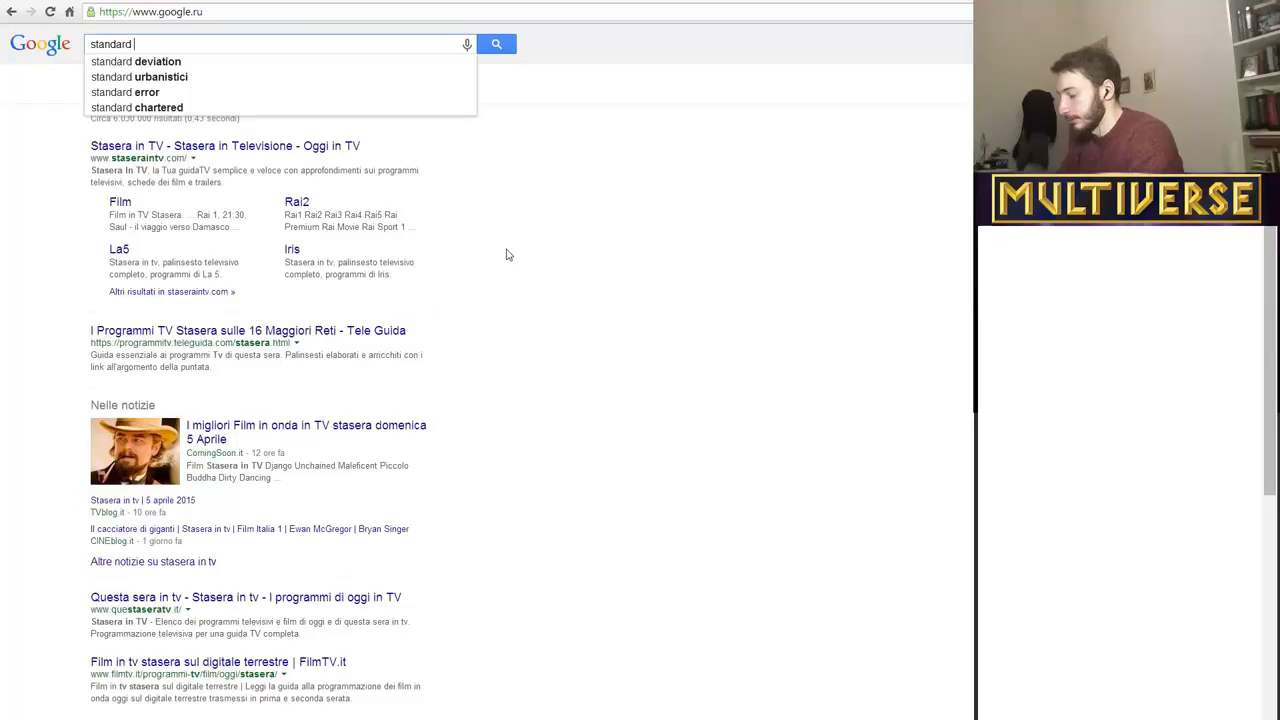
pyautogui.write('tradi')
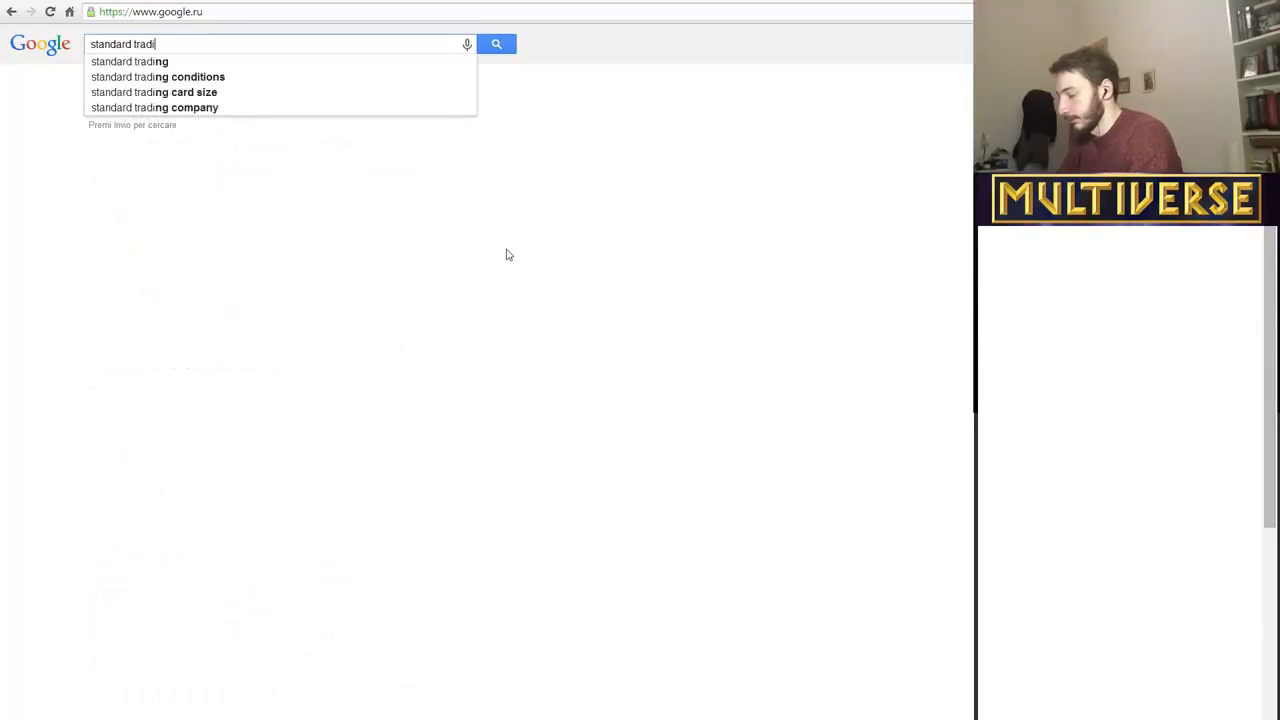
pyautogui.write('ng card game')
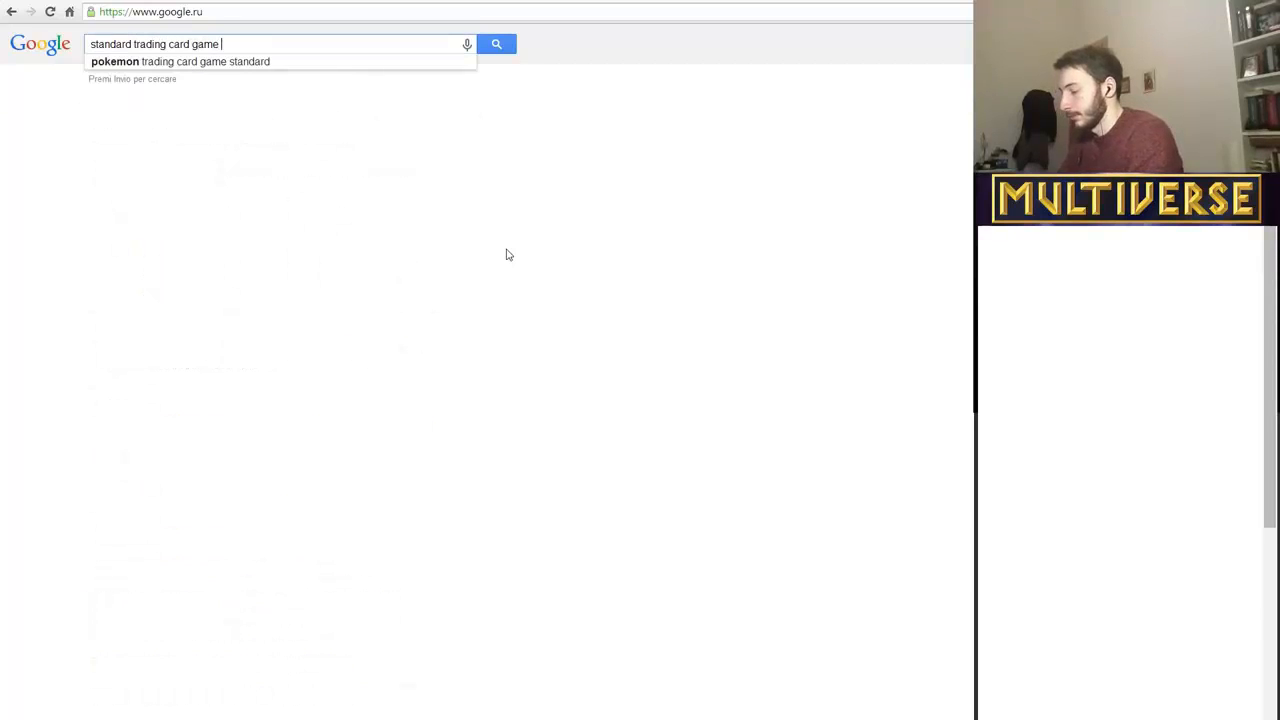
pyautogui.write(' dimen')
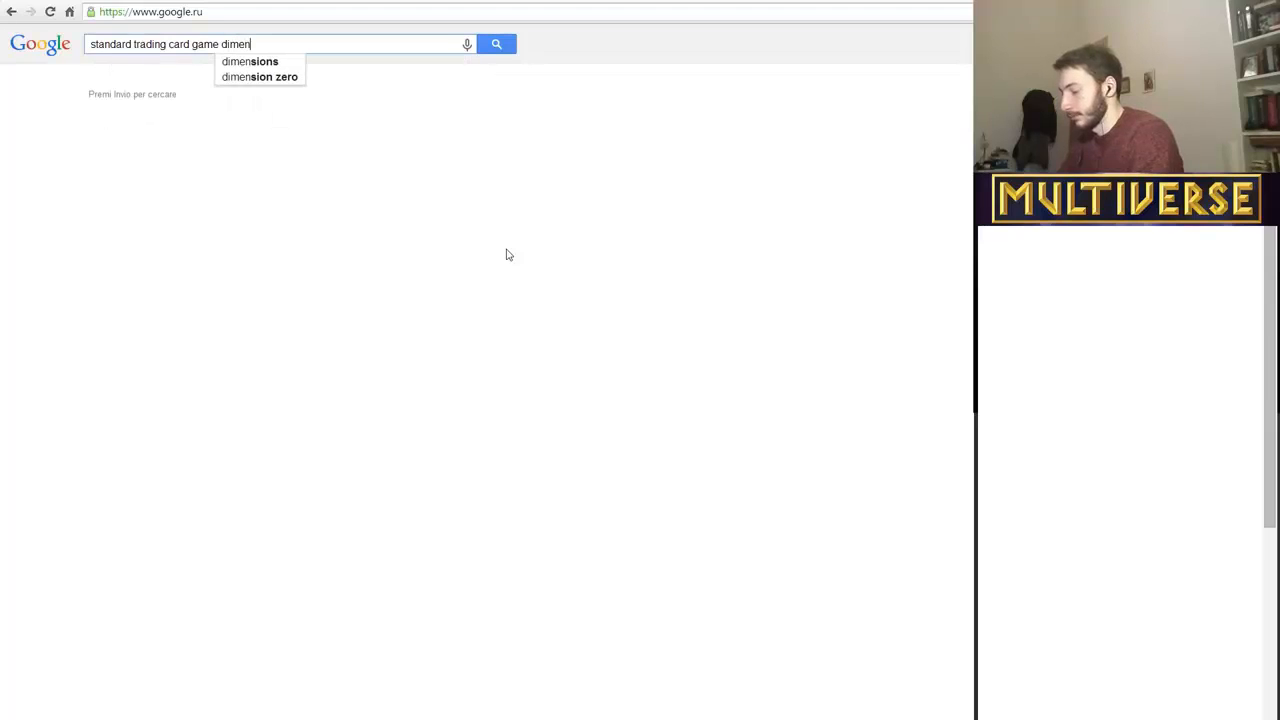
pyautogui.write('sions')
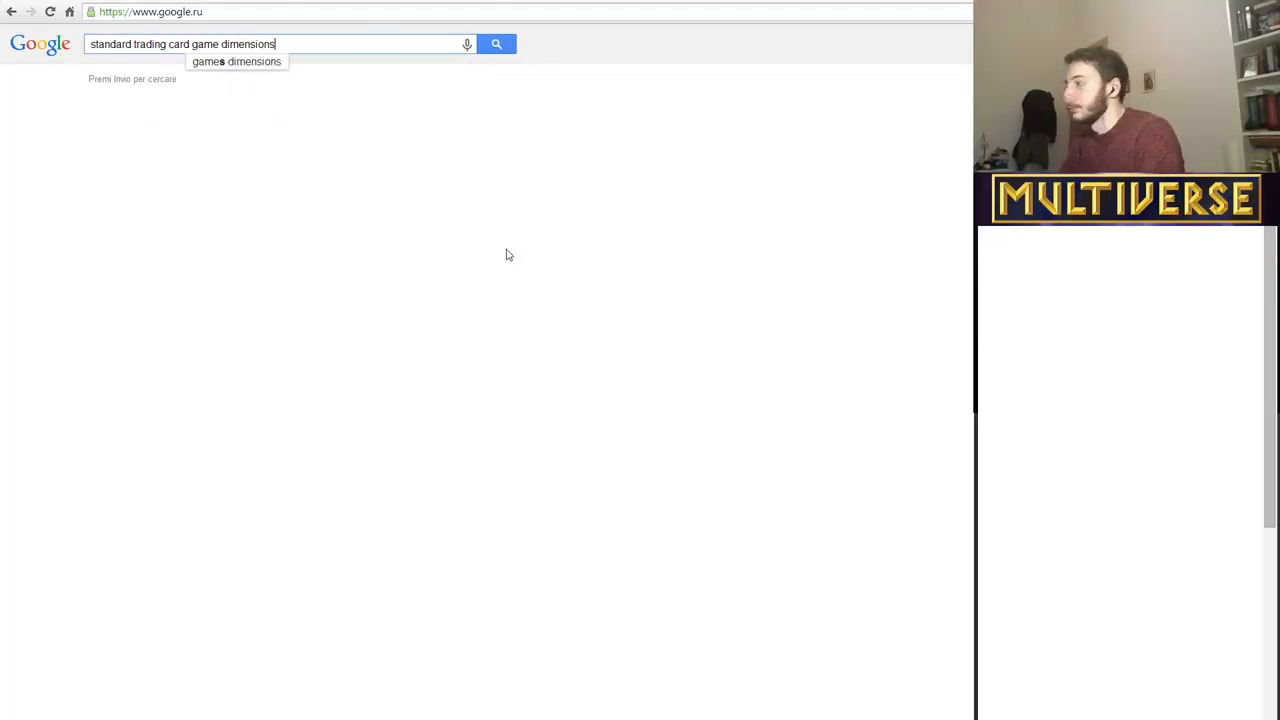
pyautogui.press('Return')
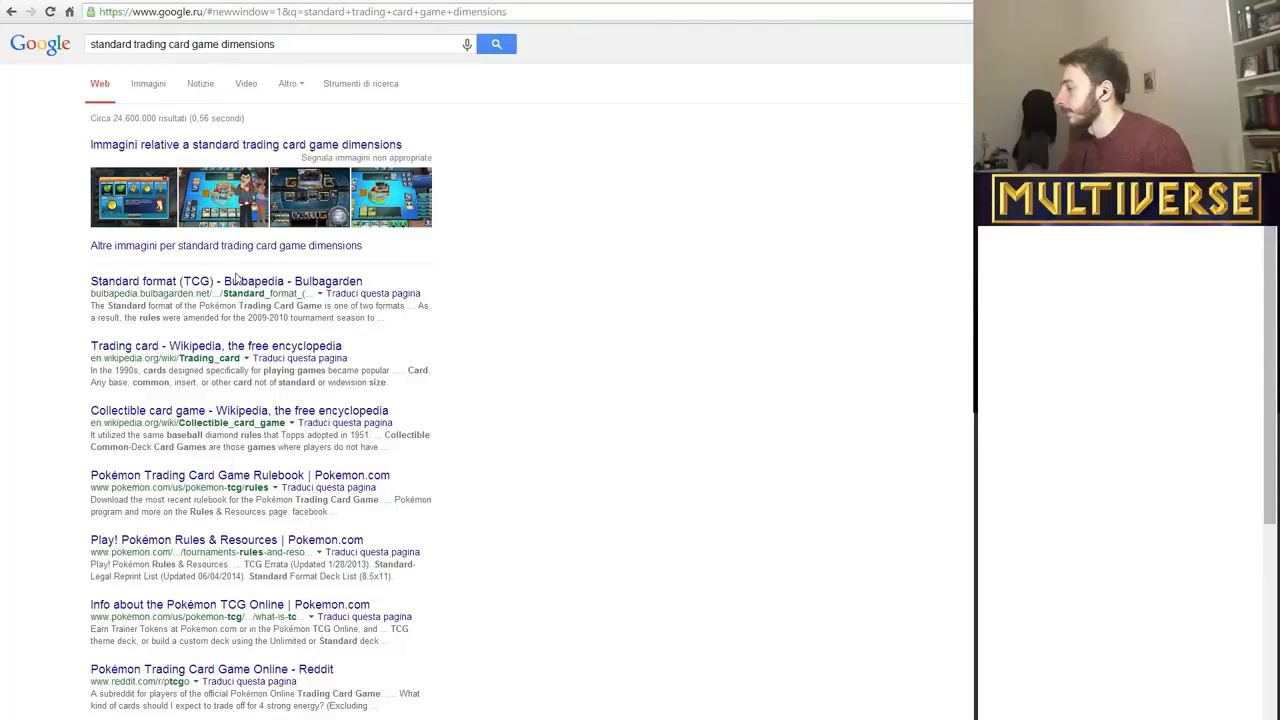
pyautogui.scroll(-1, 235, 461)
pyautogui.scroll(1, 235, 461)
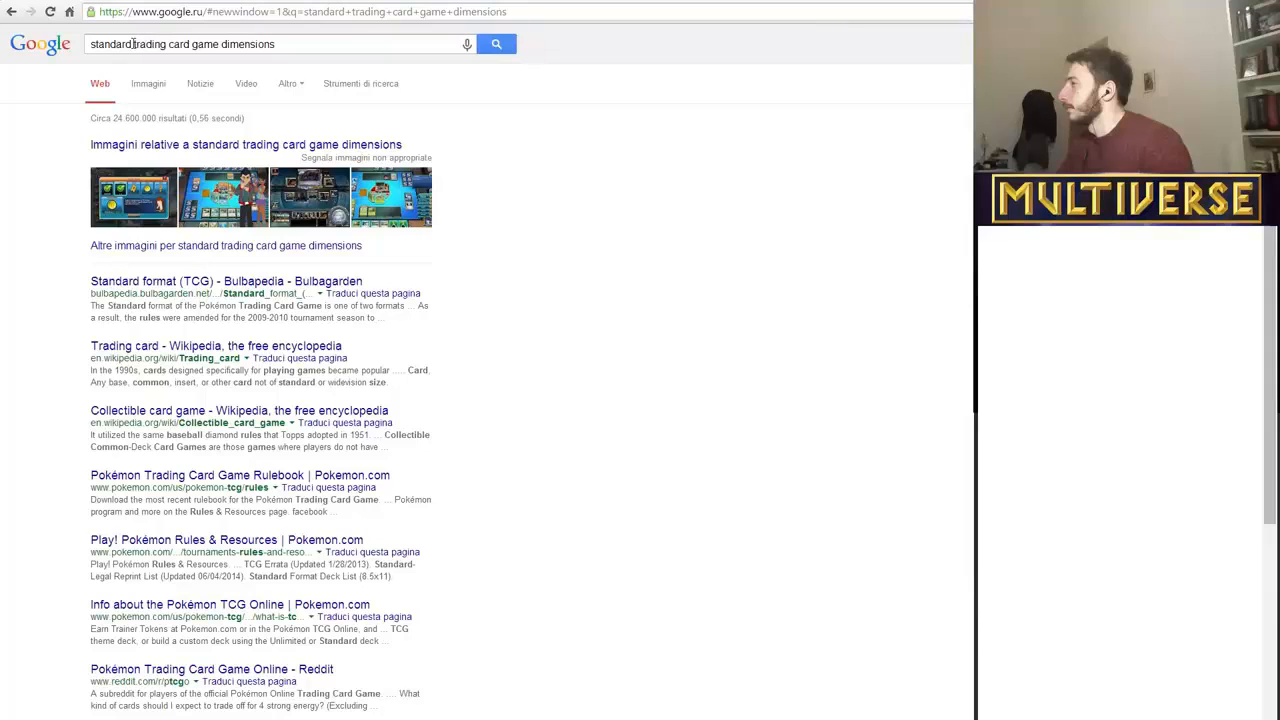
# Change the search query to "standard playing card dimensions" and skim the results.
pyautogui.moveTo(133, 44); pyautogui.dragTo(165, 46)
pyautogui.press('BackSpace')
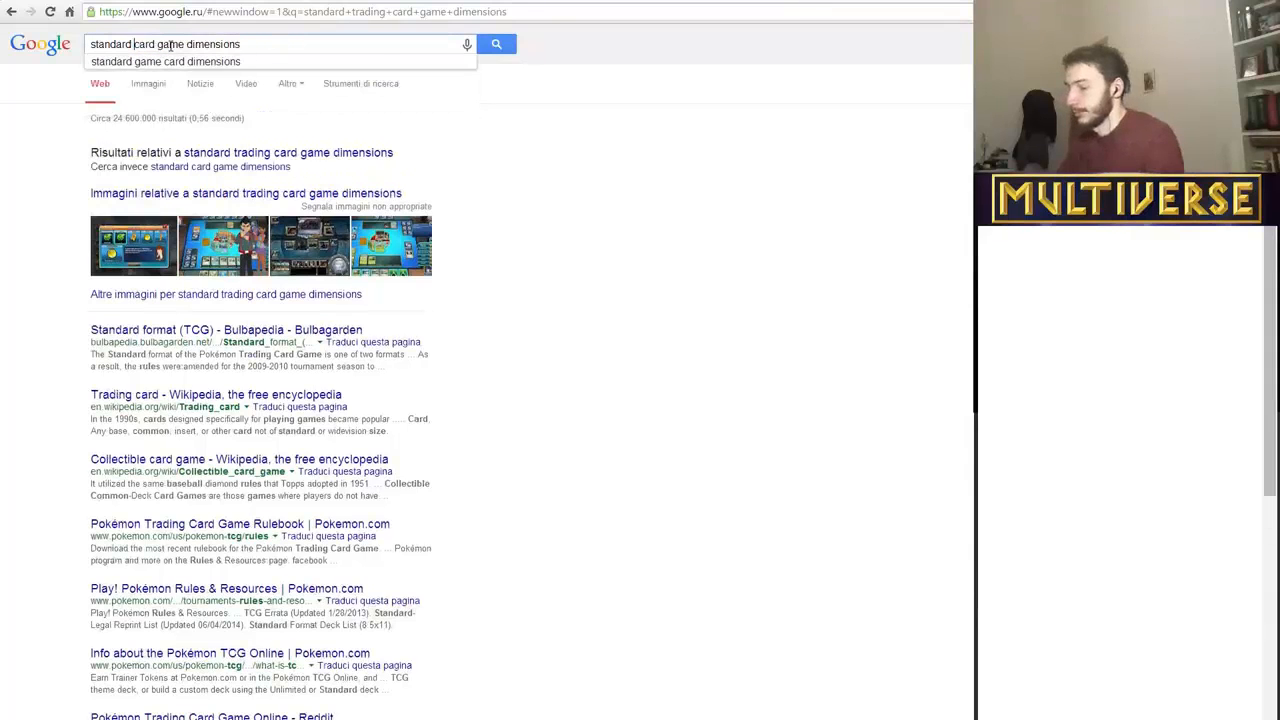
pyautogui.write('playing')
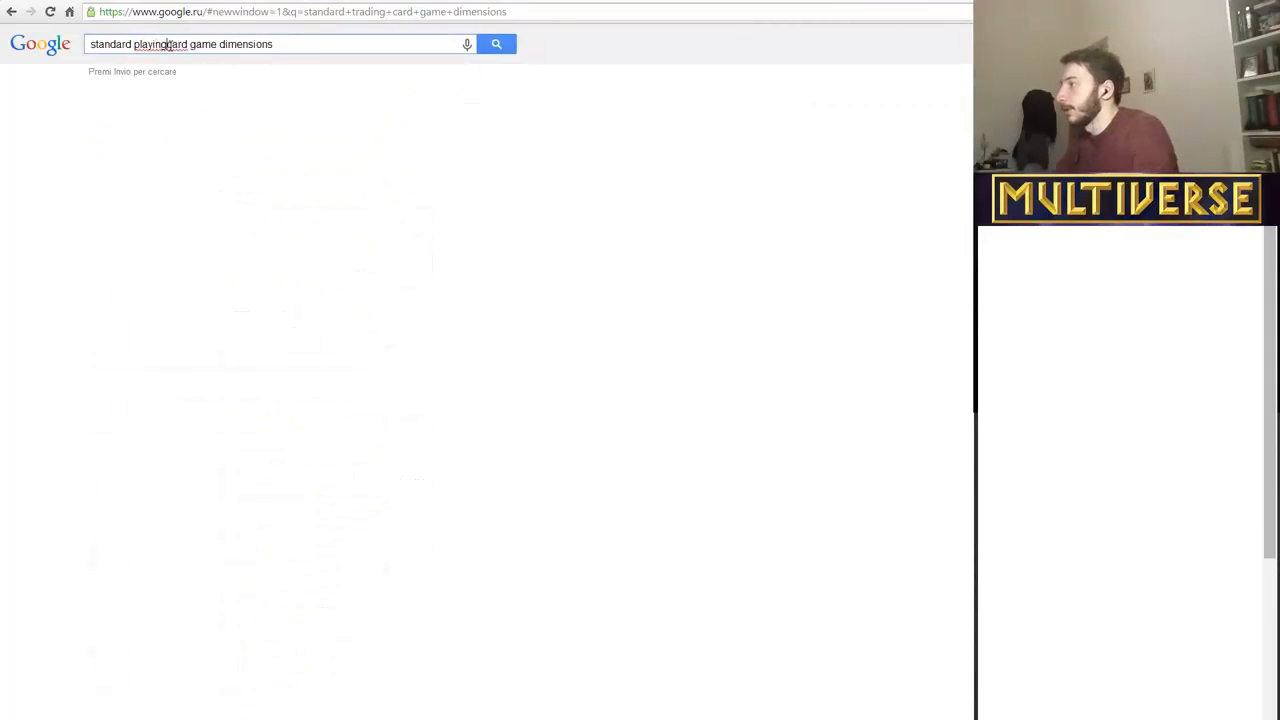
pyautogui.moveTo(192, 44); pyautogui.dragTo(221, 44)
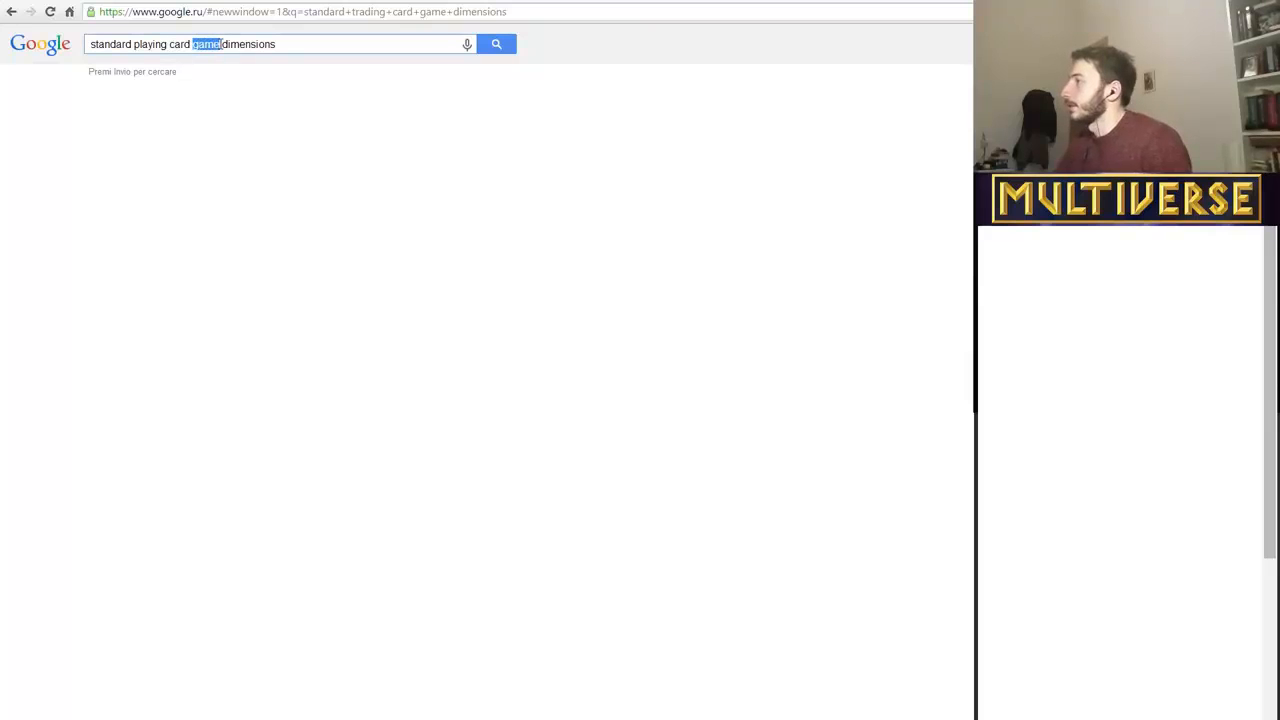
pyautogui.press('BackSpace')
pyautogui.press('Return')
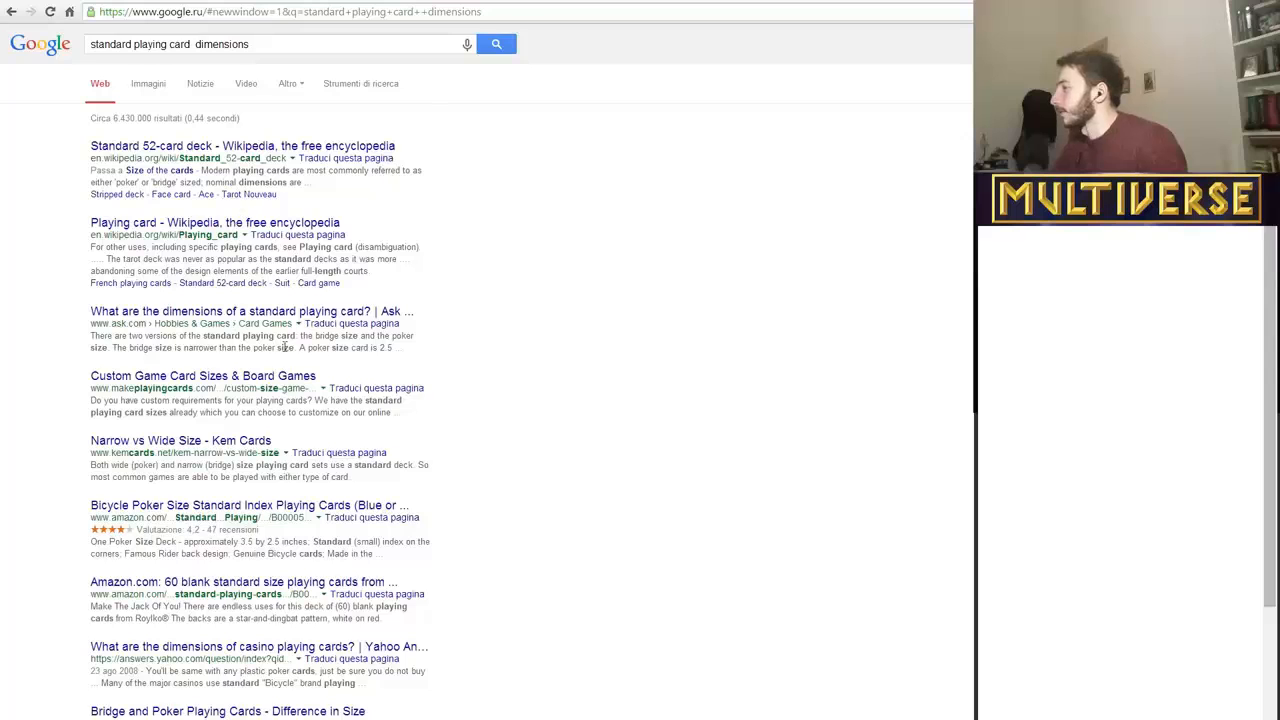
pyautogui.scroll(-2, 65, 318)
pyautogui.scroll(2, 80, 330)
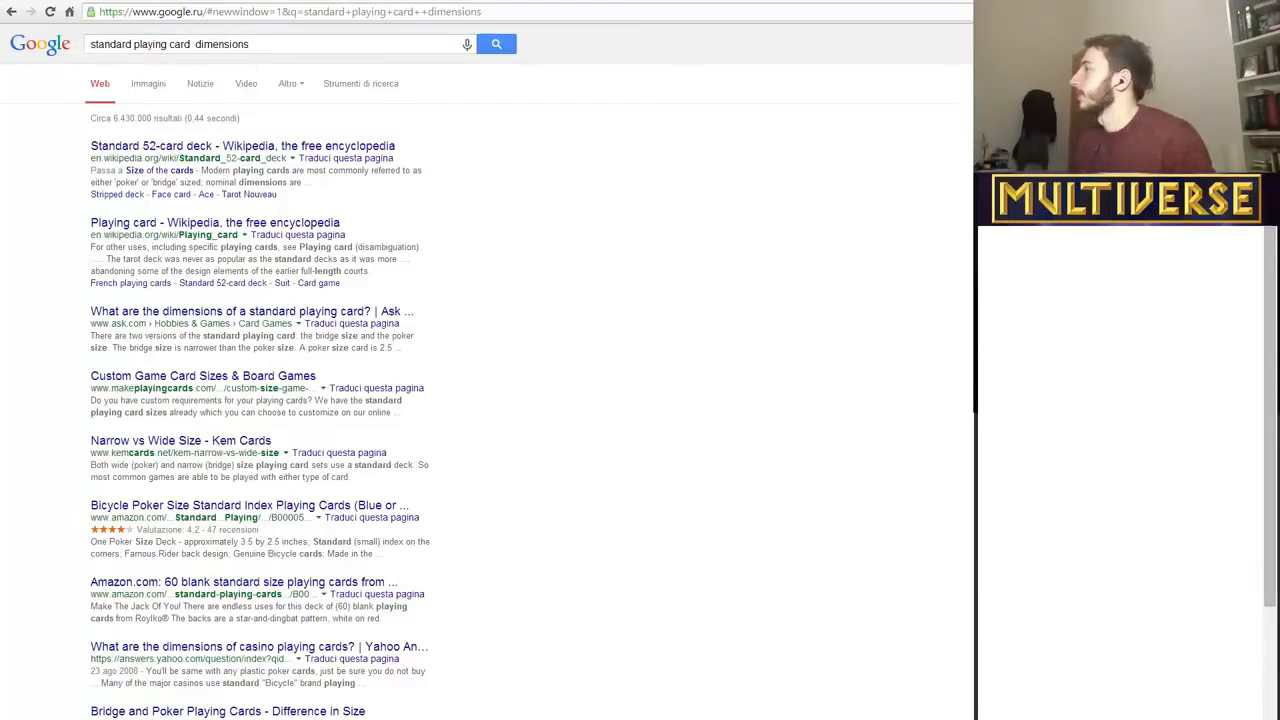
# Check the Twitch channel page briefly, then look through the playing card dimension results again.
pyautogui.hotkey('ctrl', 'Tab')
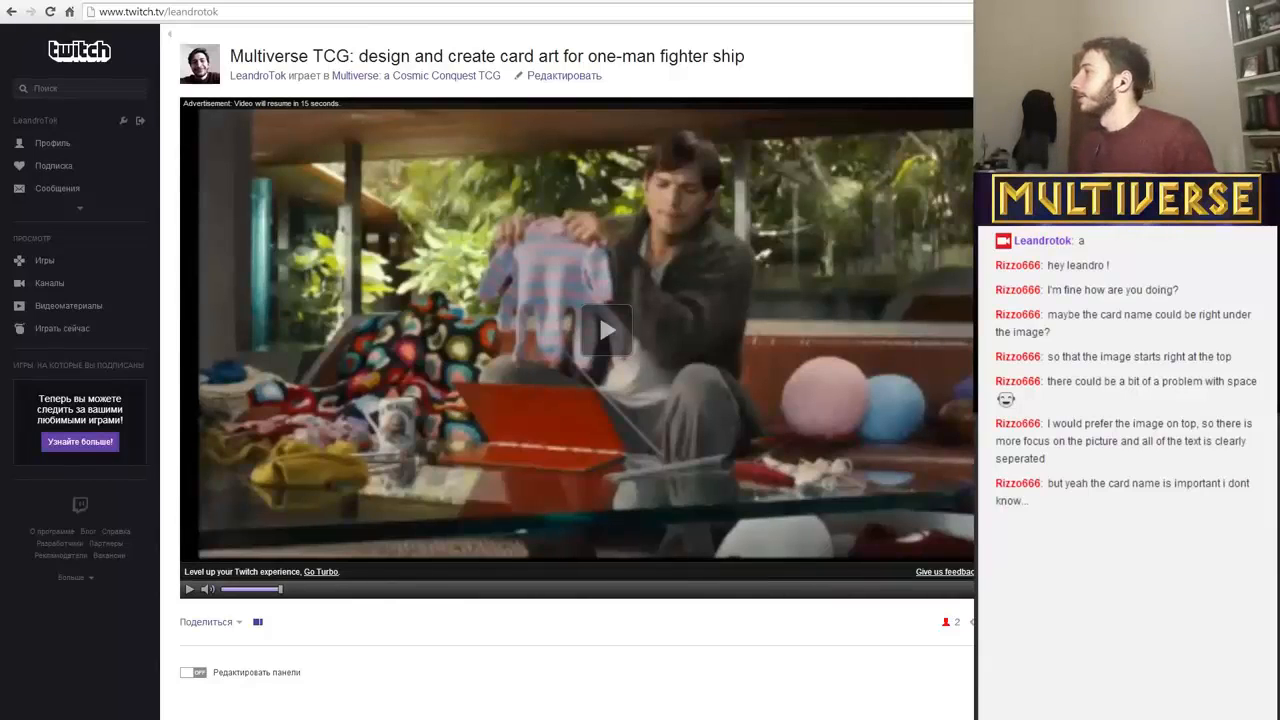
pyautogui.hotkey('ctrl', 'Tab')
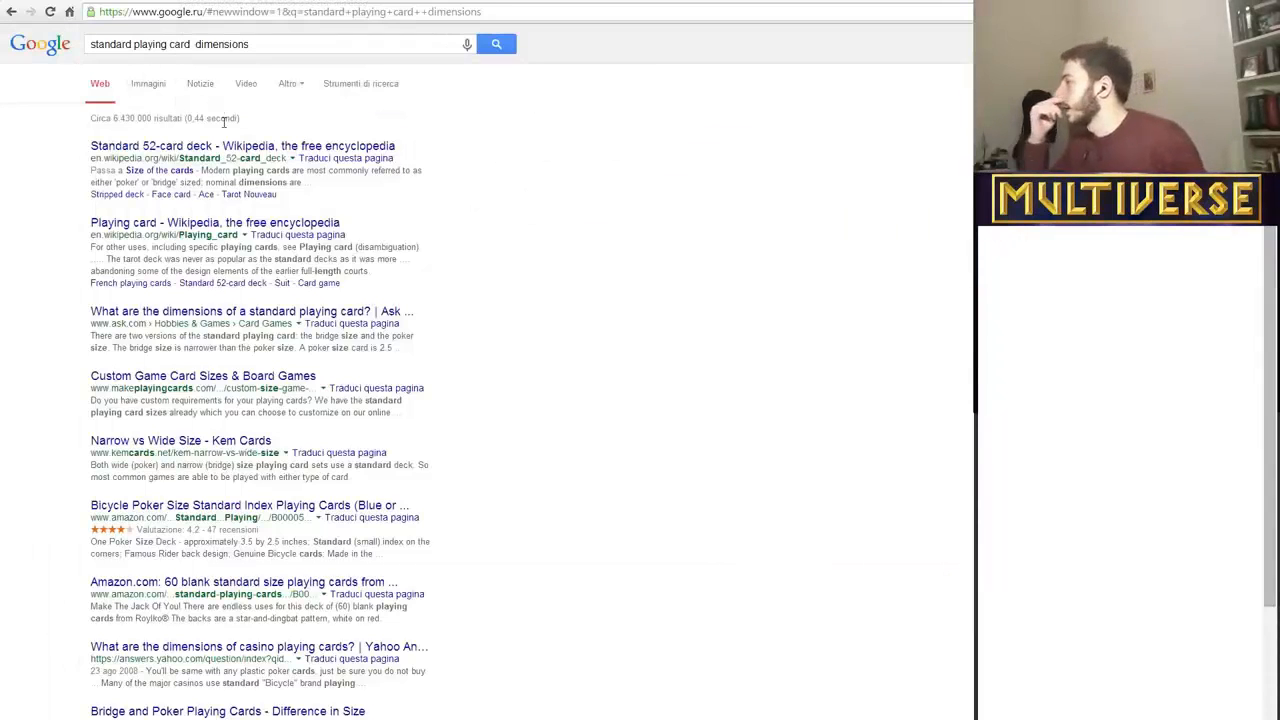
pyautogui.scroll(-1, 200, 293)
pyautogui.scroll(-1, 200, 293)
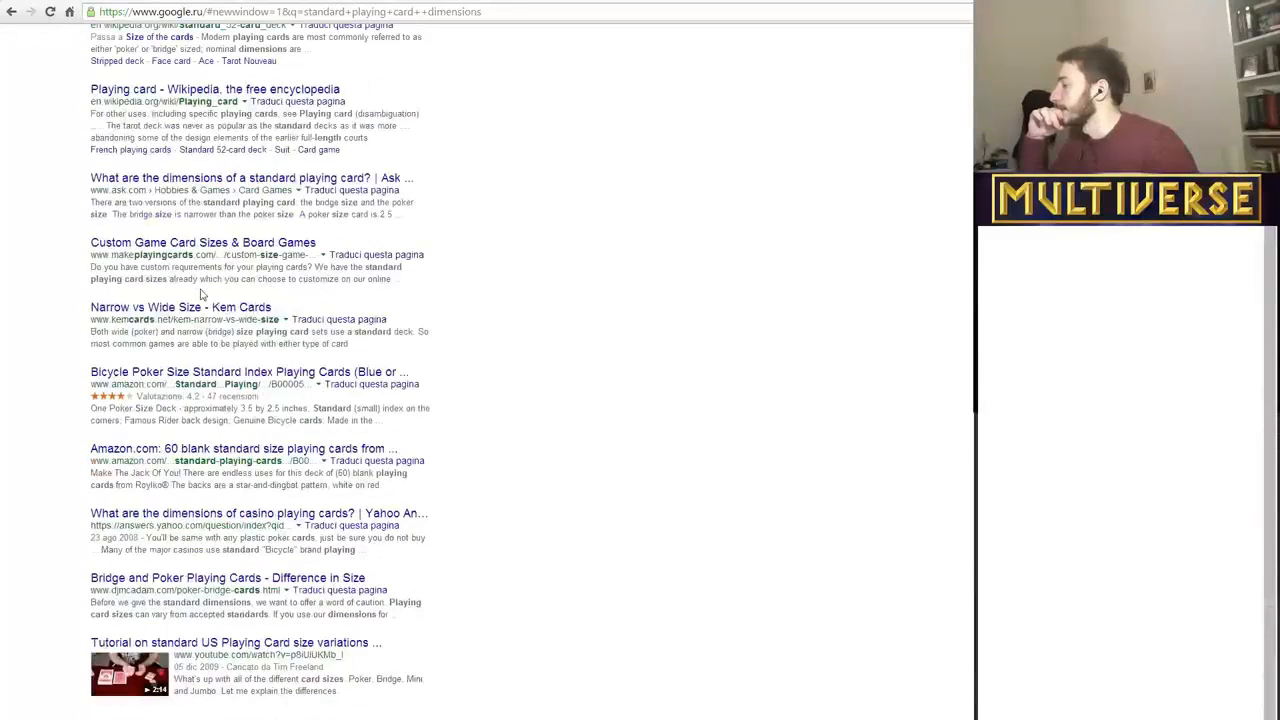
pyautogui.scroll(-1, 200, 293)
pyautogui.scroll(3, 200, 293)
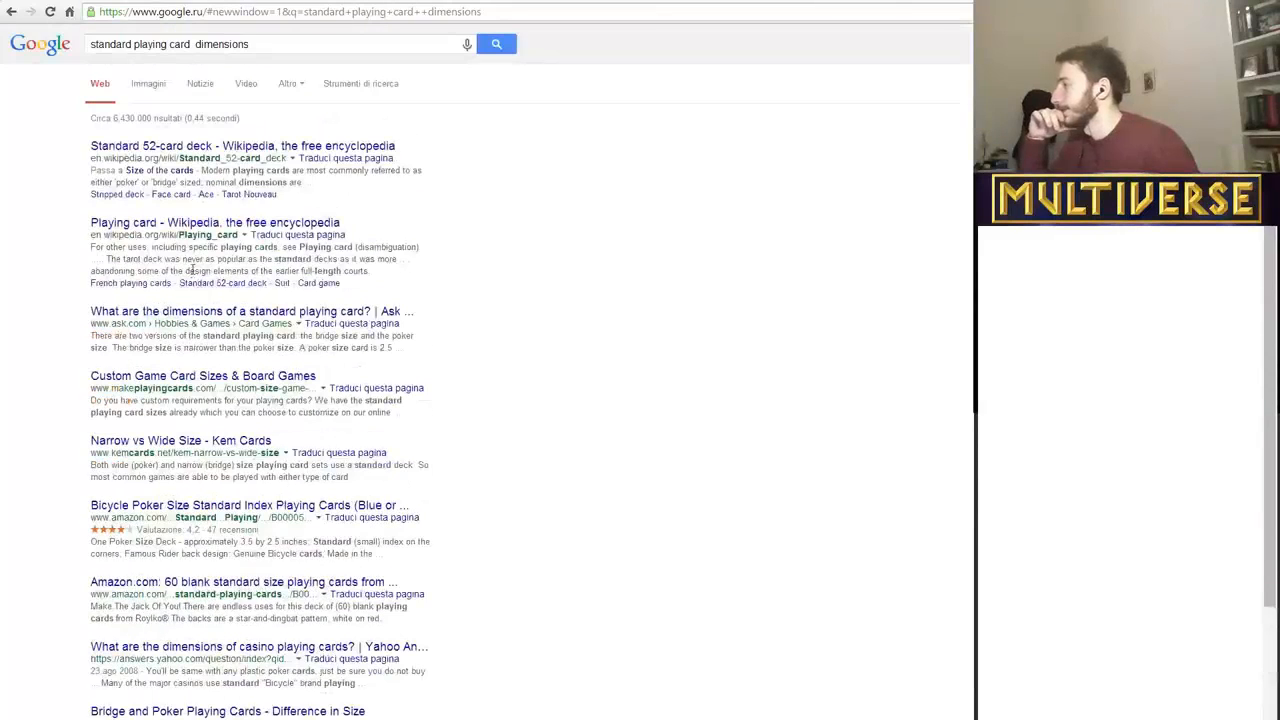
# Go back to the "standard trading card game dimensions" results and look through them for card sizes.
pyautogui.click(262, 44)
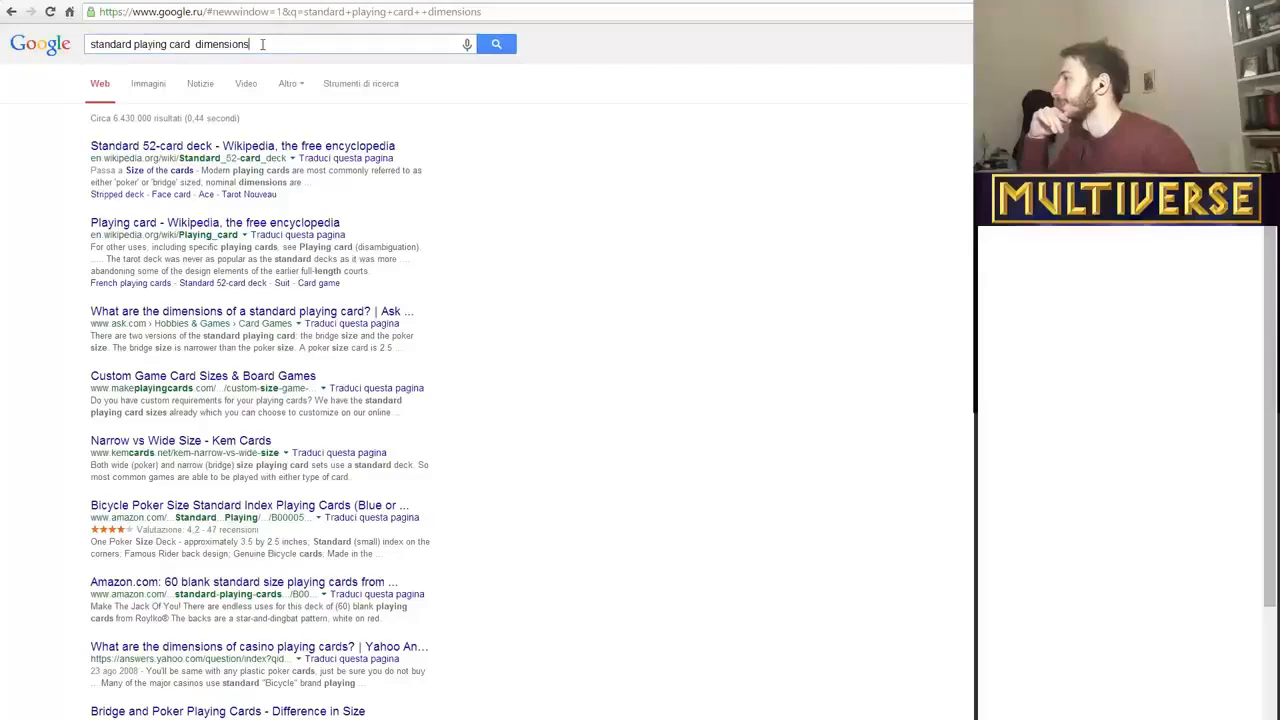
pyautogui.click(10, 11)
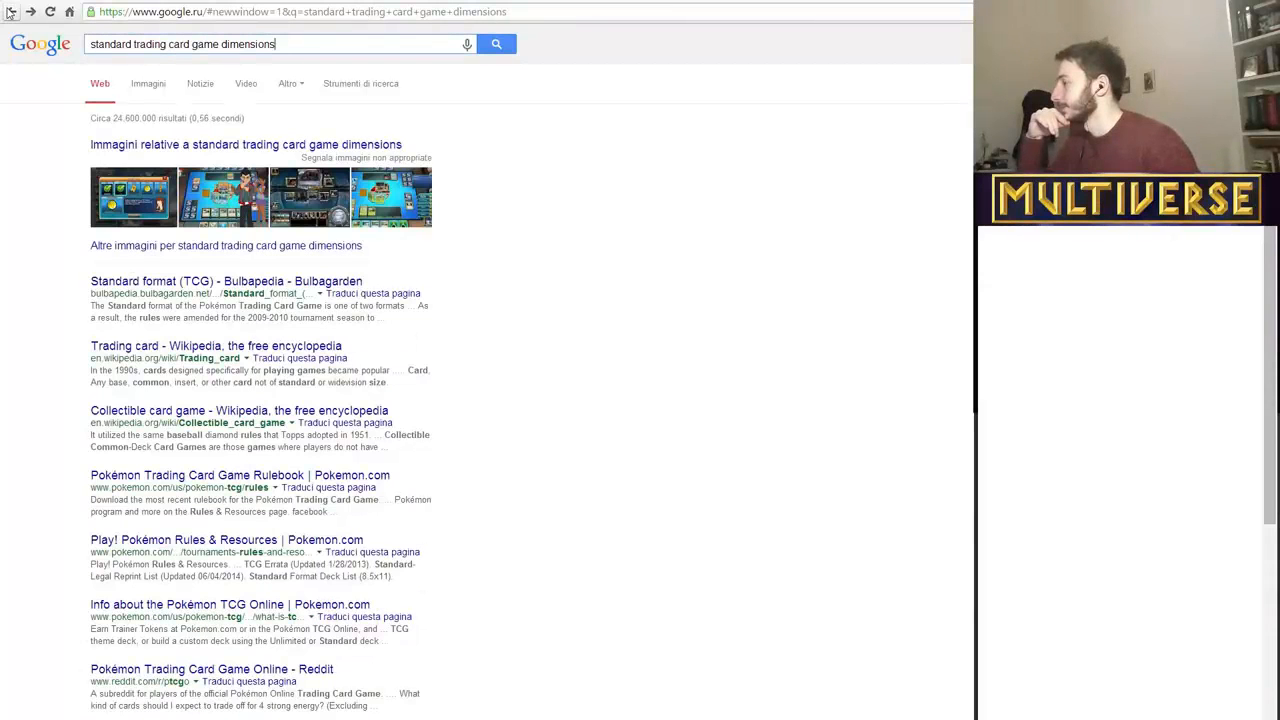
pyautogui.scroll(-1, 293, 541)
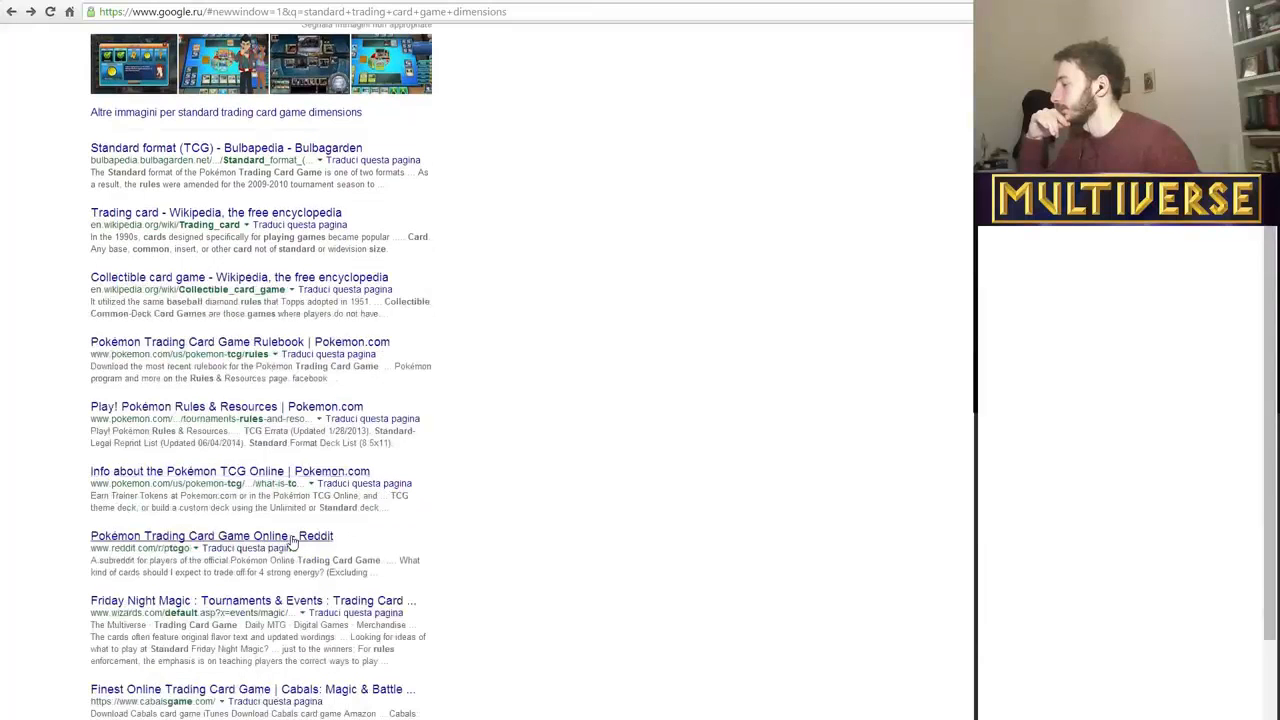
pyautogui.scroll(-1, 293, 541)
pyautogui.scroll(3, 293, 541)
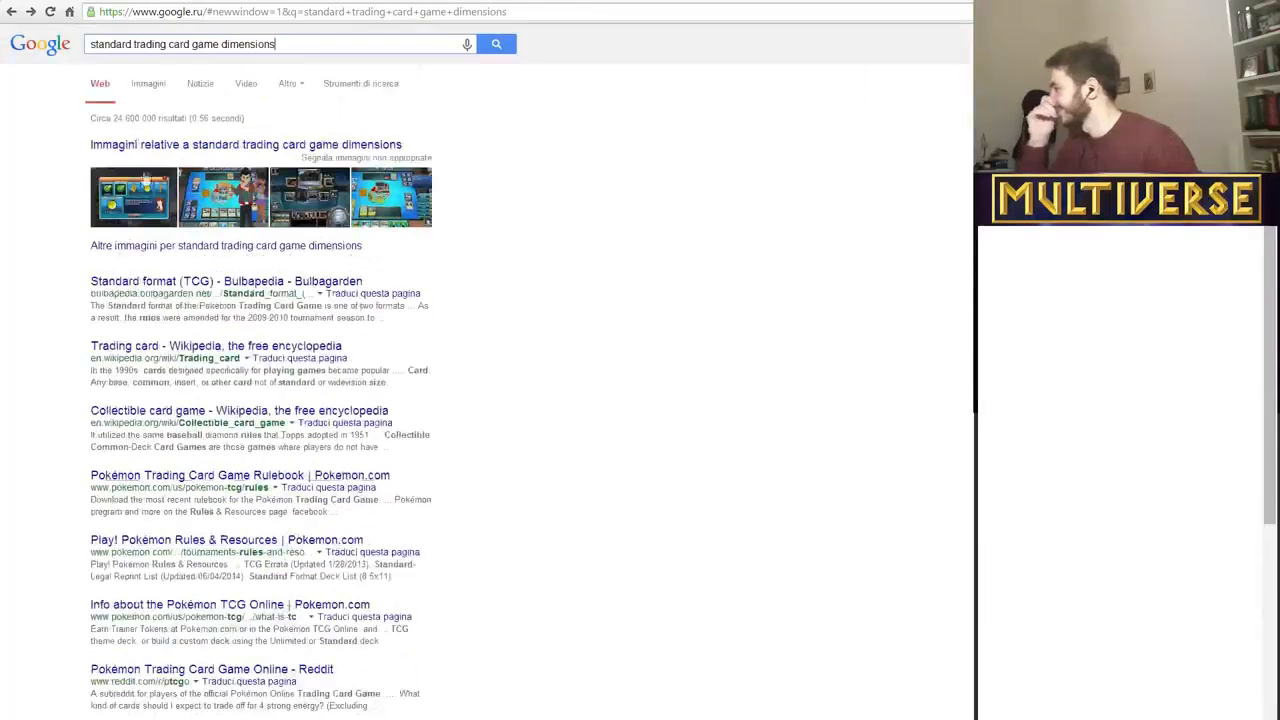
pyautogui.moveTo(278, 44); pyautogui.dragTo(3, 27)
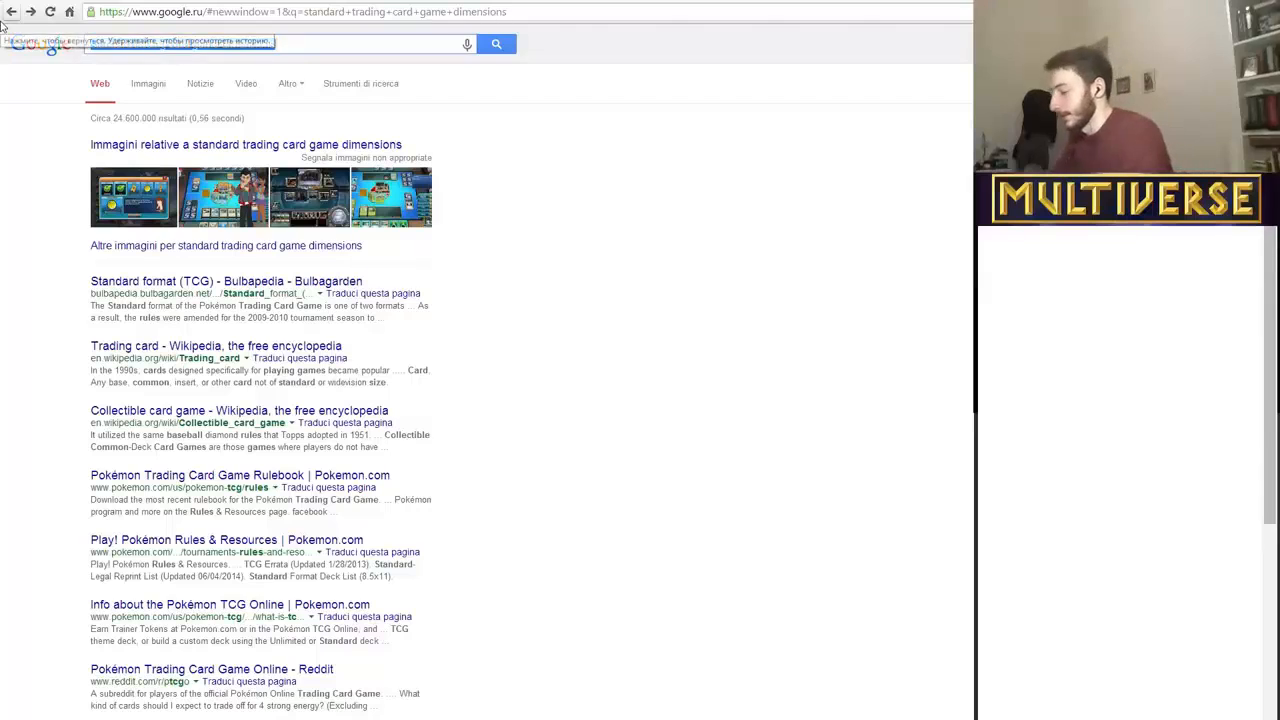
pyautogui.write('what are the stya')
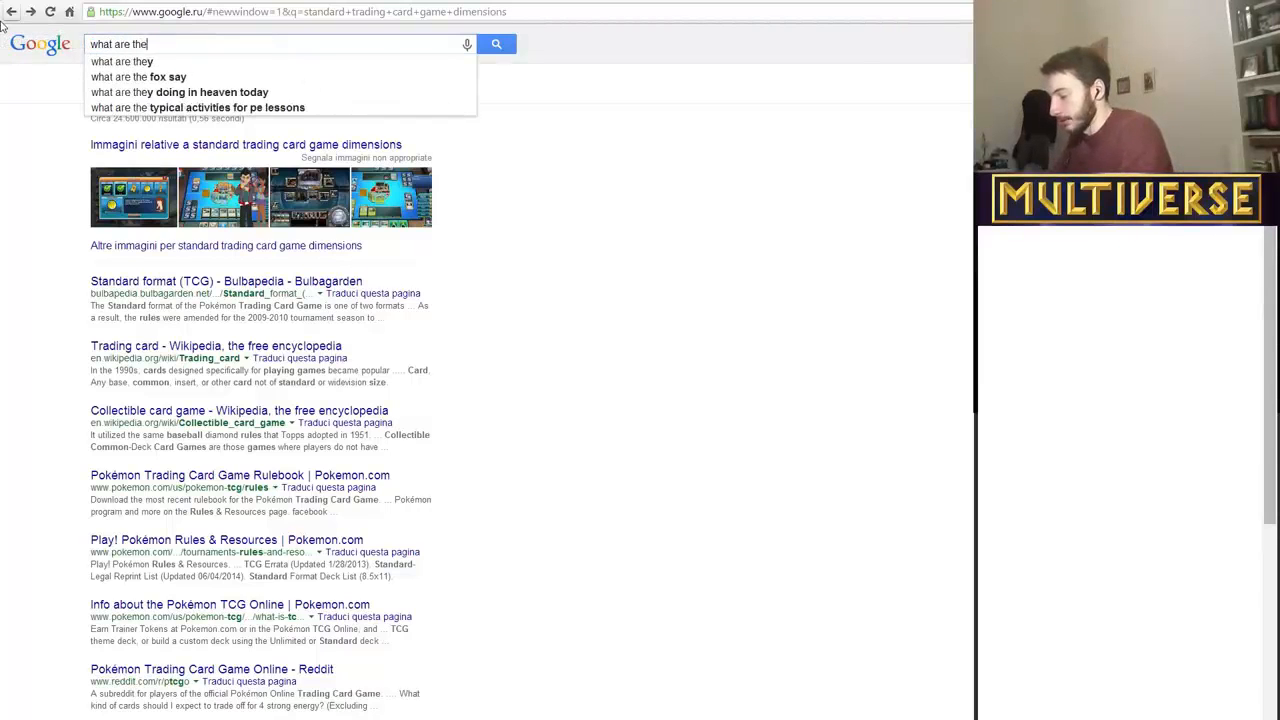
pyautogui.press('BackSpace')
pyautogui.press('BackSpace')
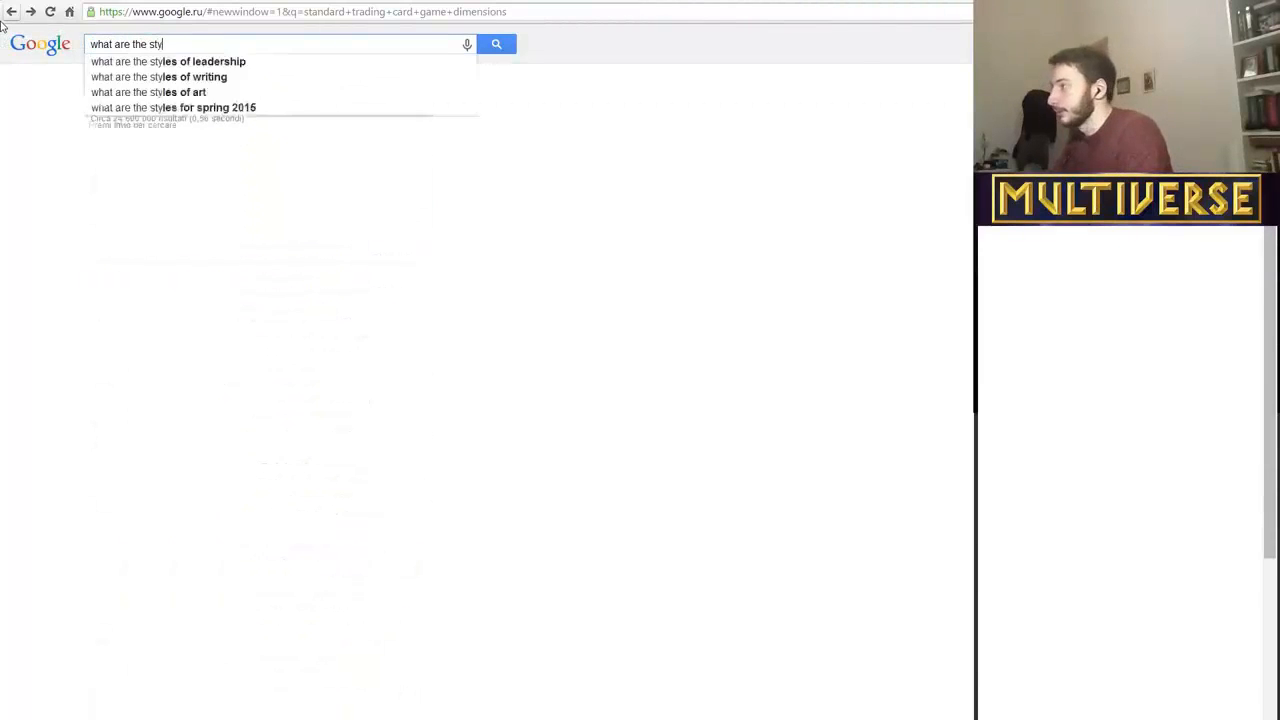
pyautogui.write('an')
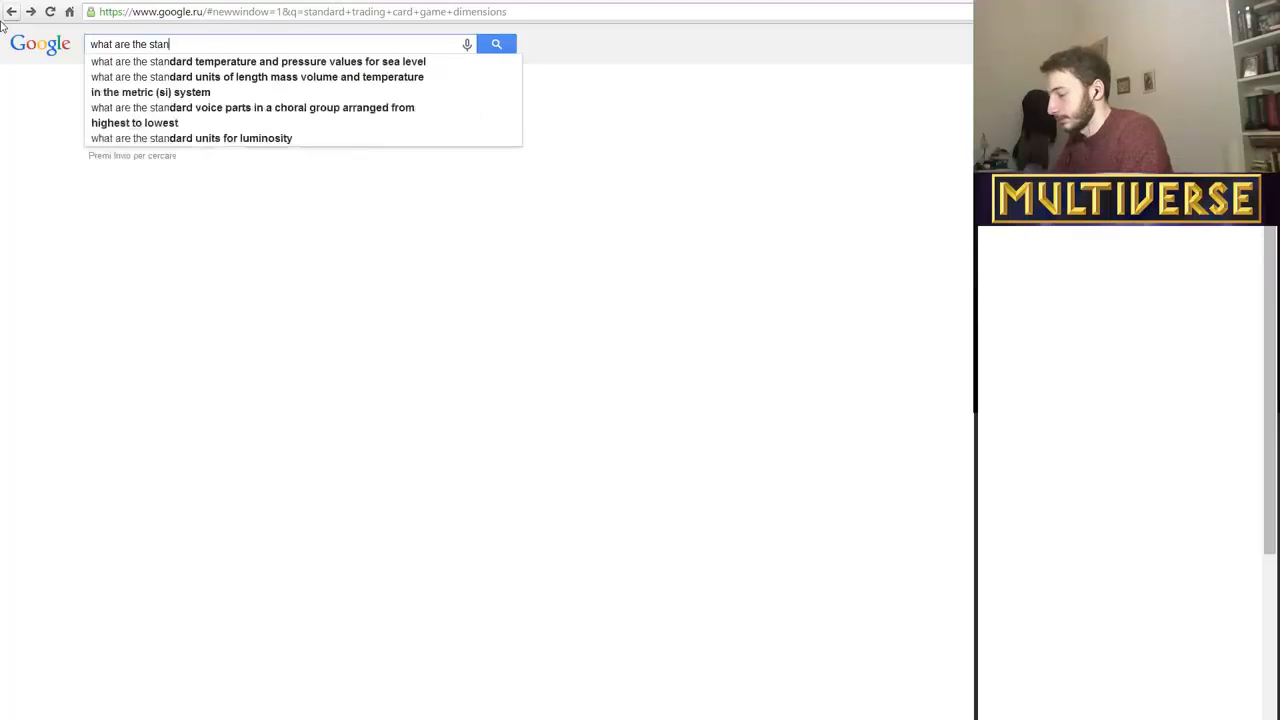
pyautogui.write('dard card dimensions')
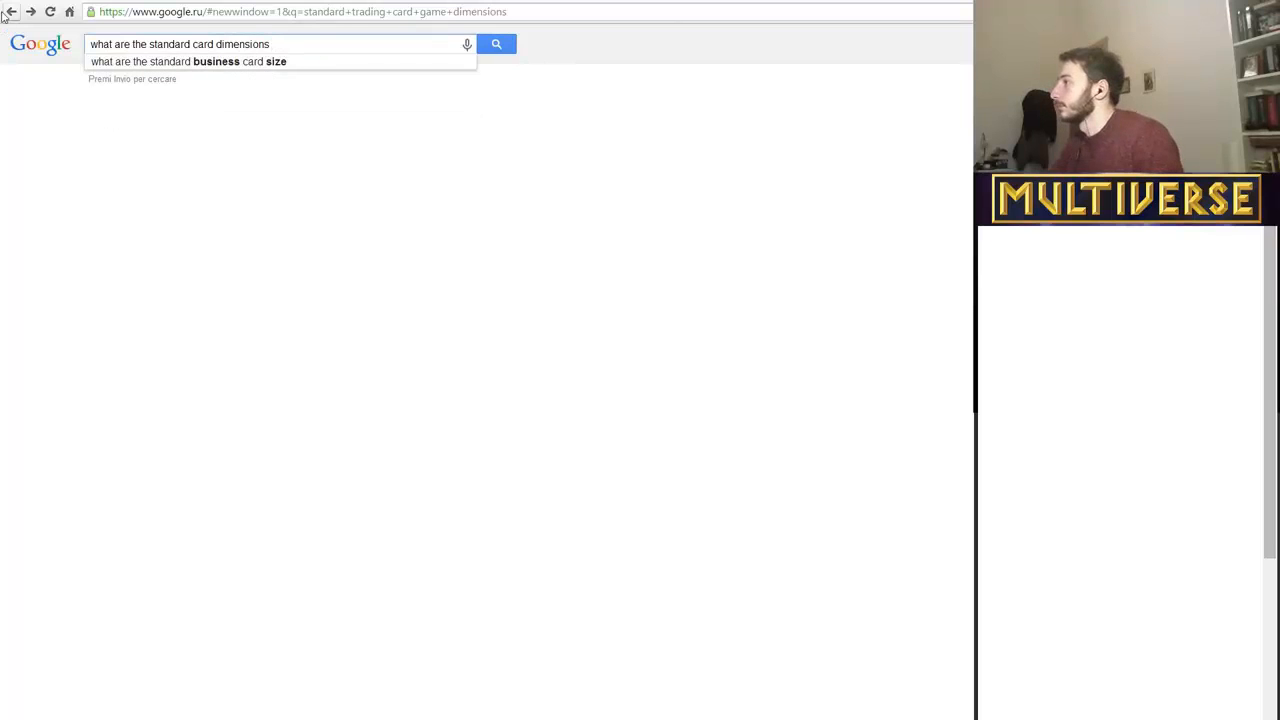
# Replace the Google query with "what size are magic cards?" and run the search.
pyautogui.moveTo(310, 45); pyautogui.dragTo(62, 55)
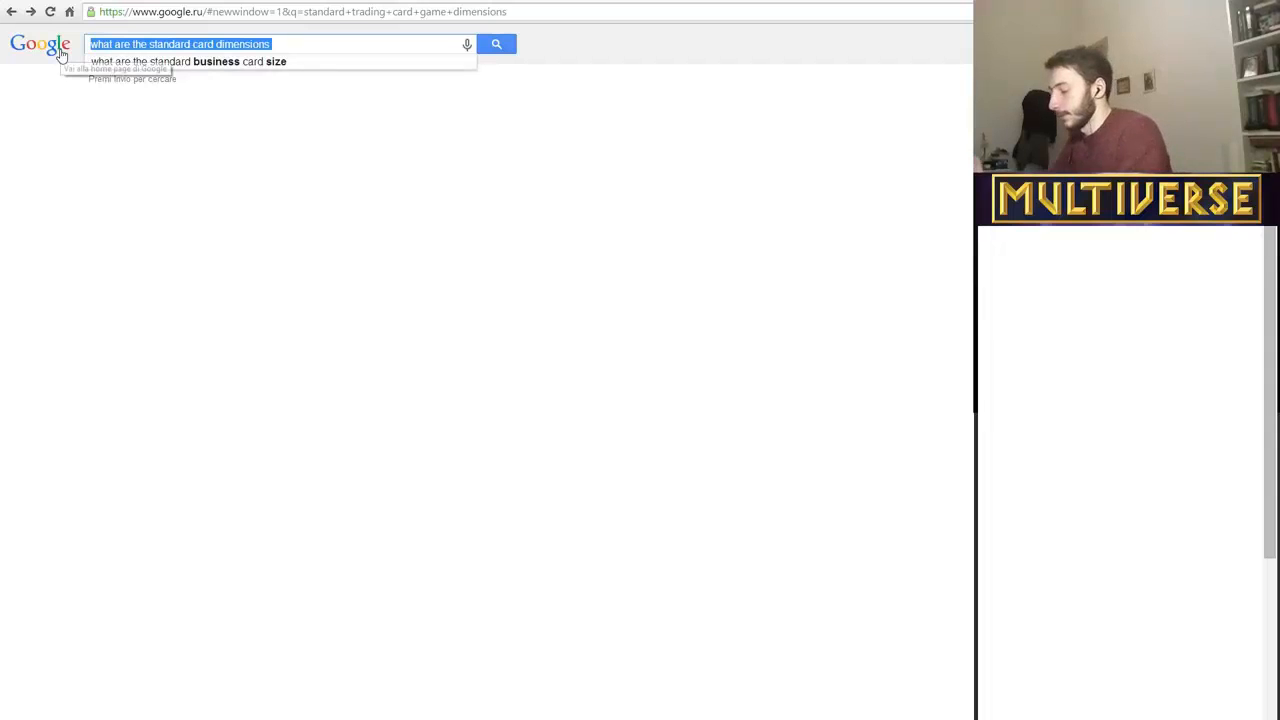
pyautogui.write('what si')
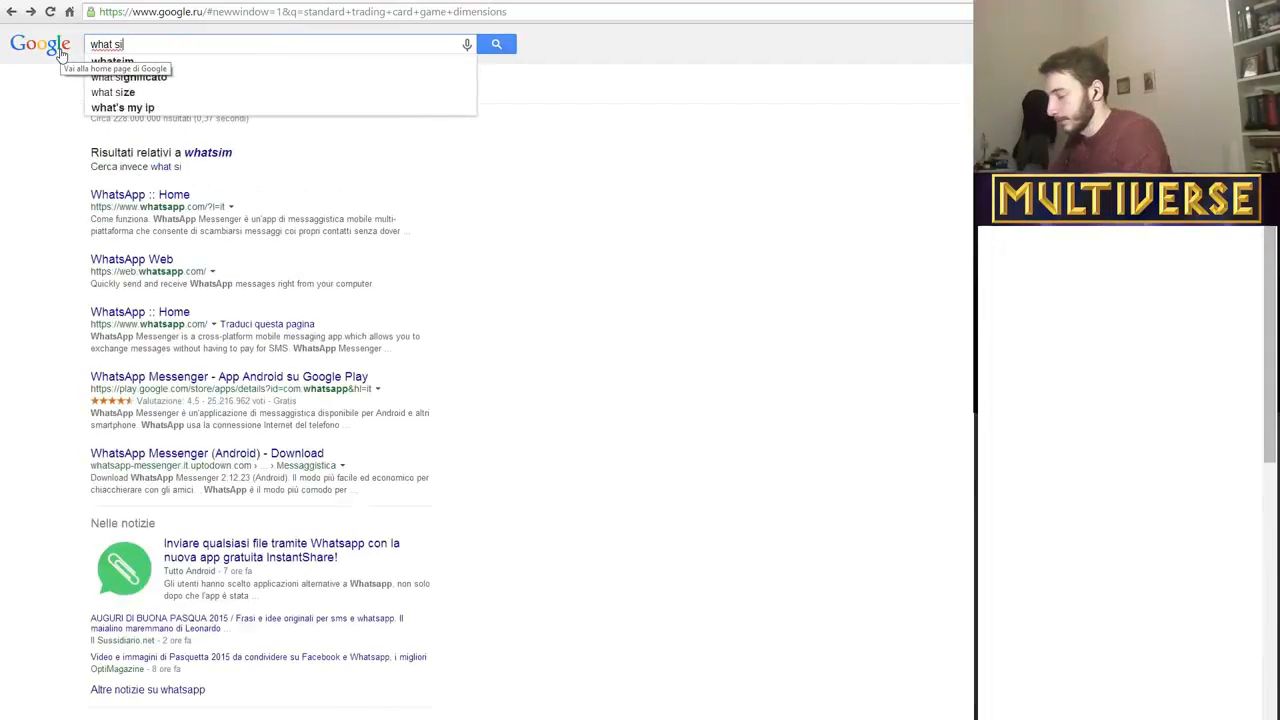
pyautogui.write('ze are magic a')
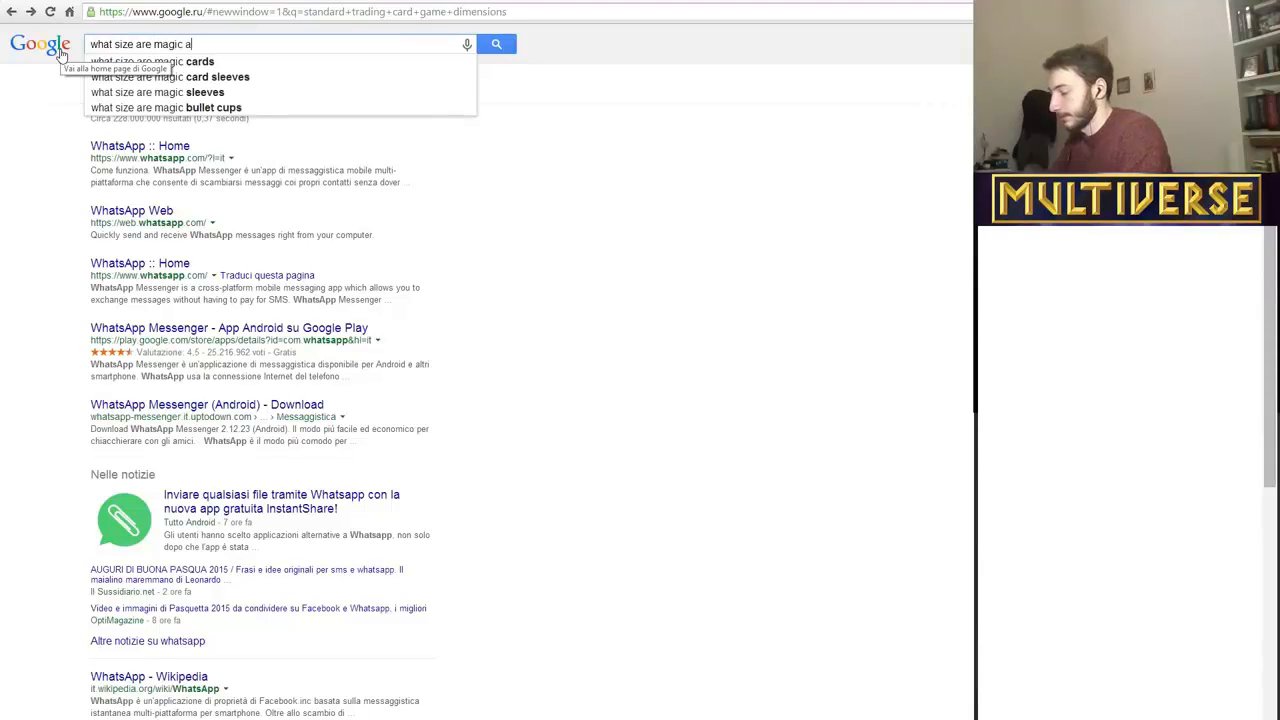
pyautogui.press('BackSpace')
pyautogui.write('carda')
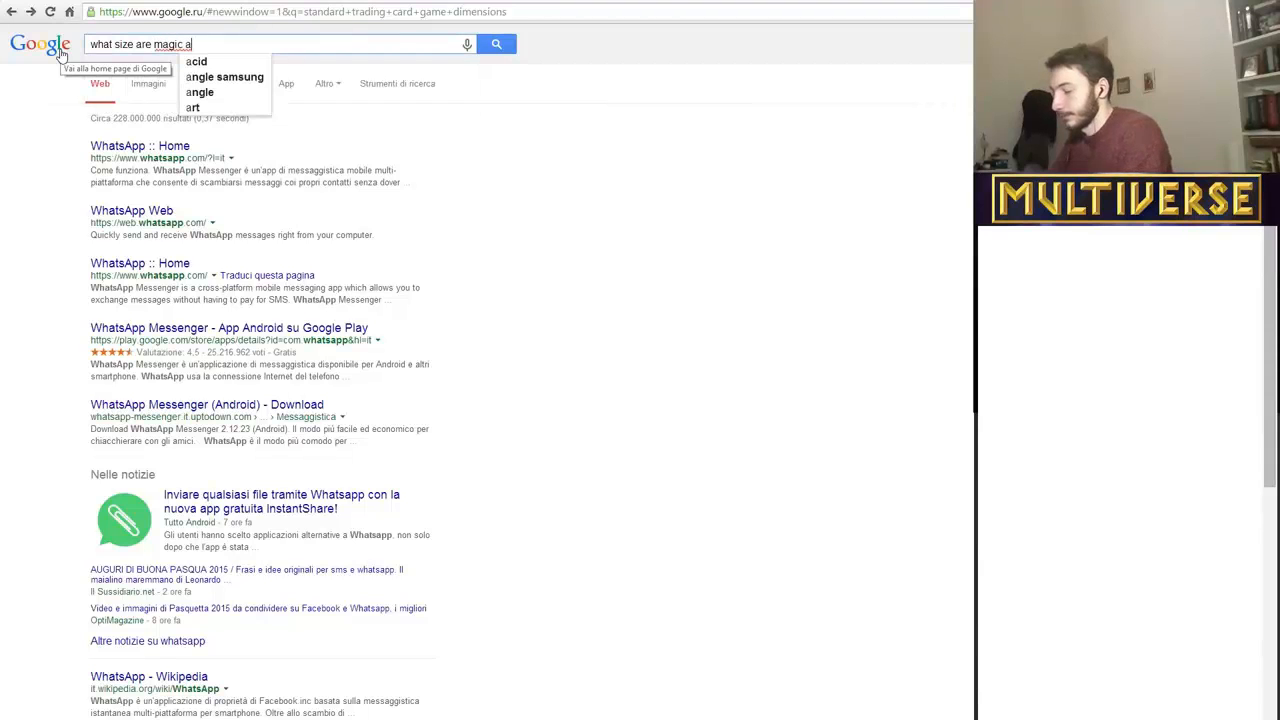
pyautogui.press('BackSpace')
pyautogui.write('s?')
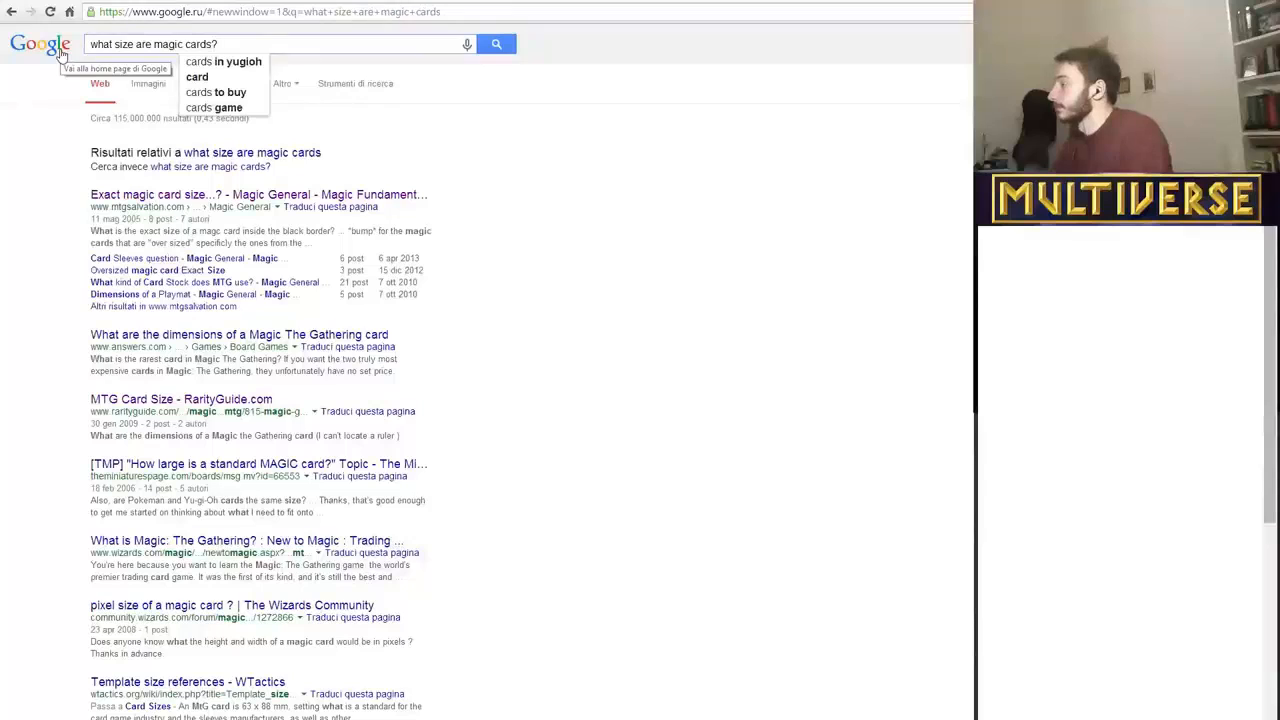
pyautogui.press('Return')
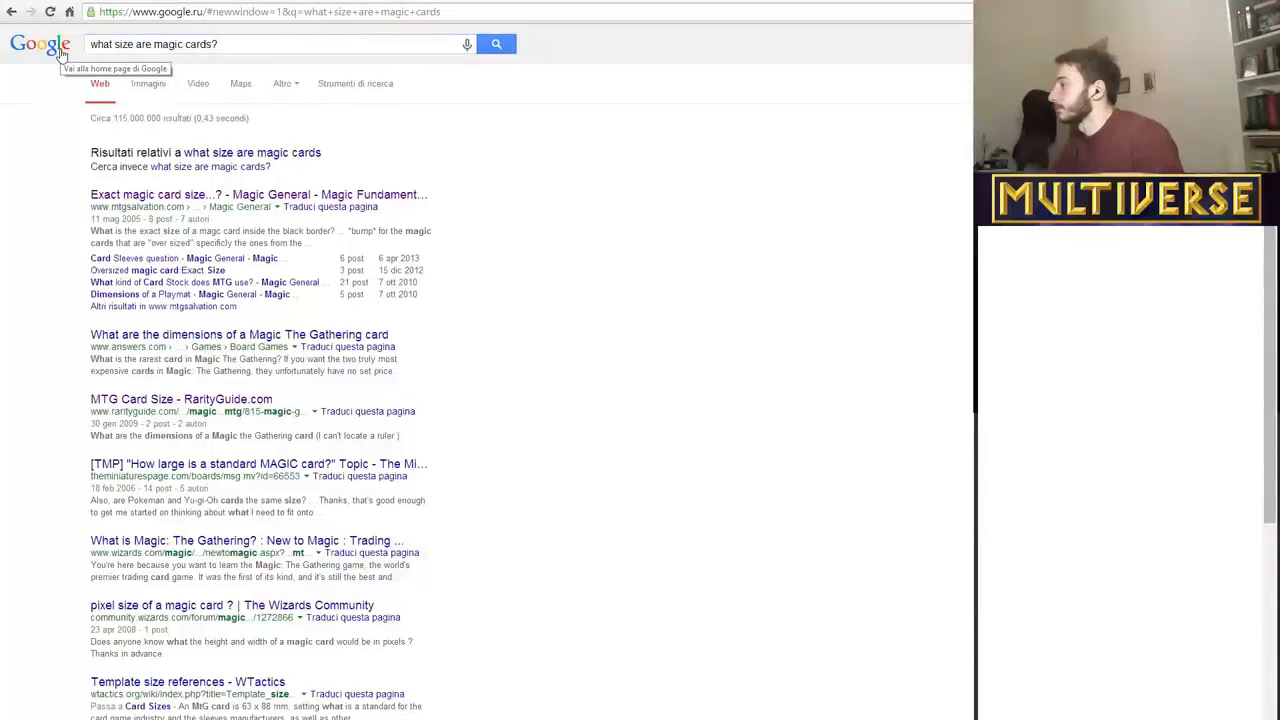
# Check the MTG Salvation result, open the RarityGuide "MTG Card Size" thread, and highlight the card dimensions given in millimetres.
pyautogui.click(176, 204)
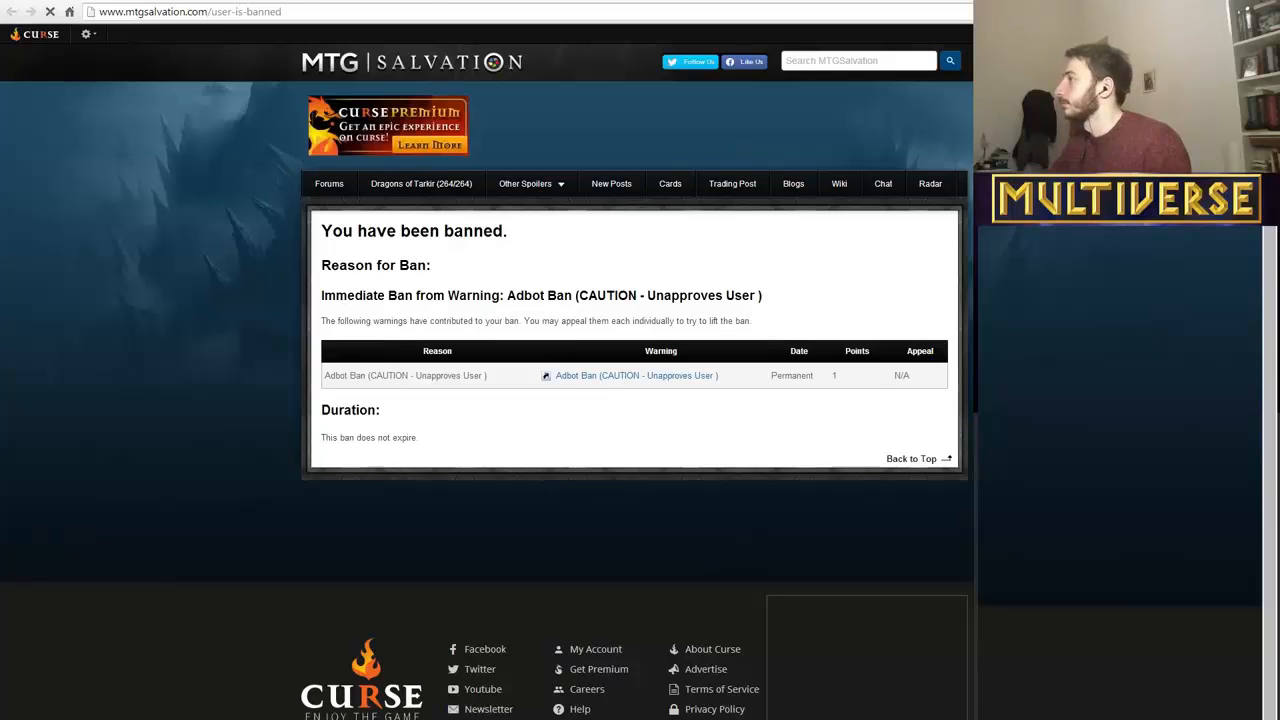
pyautogui.hotkey('alt', 'Left')
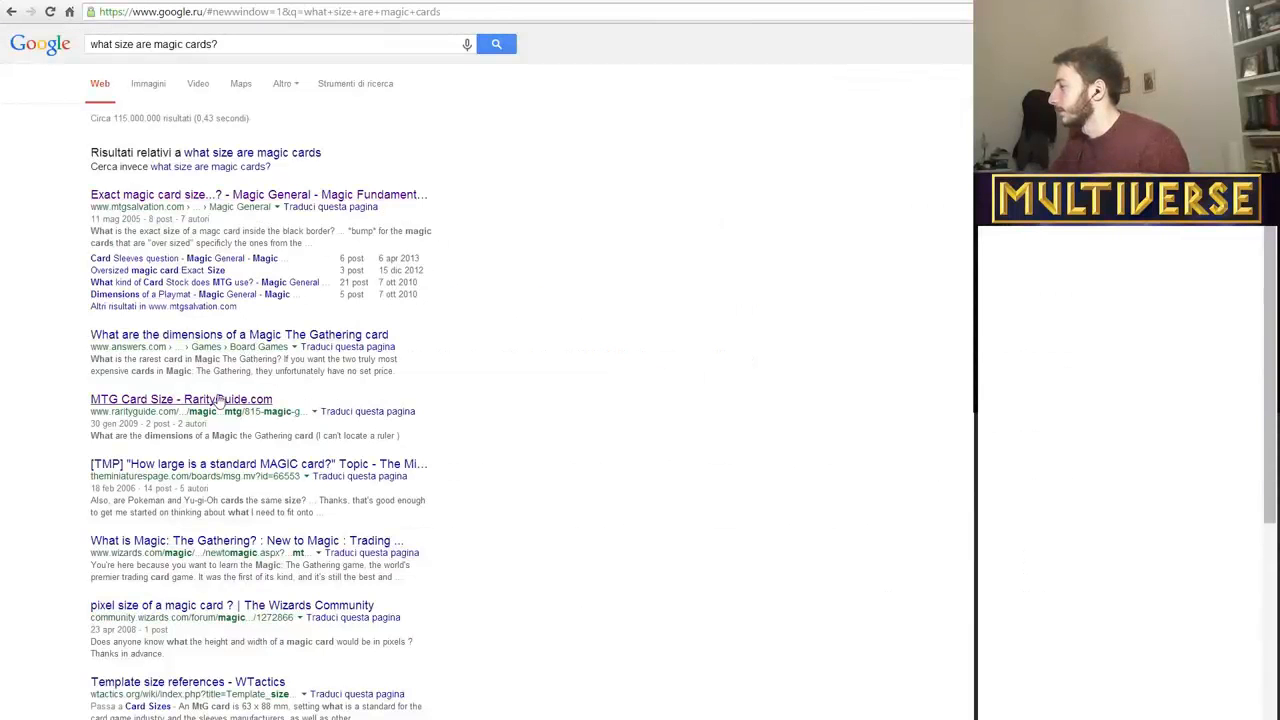
pyautogui.click(220, 399)
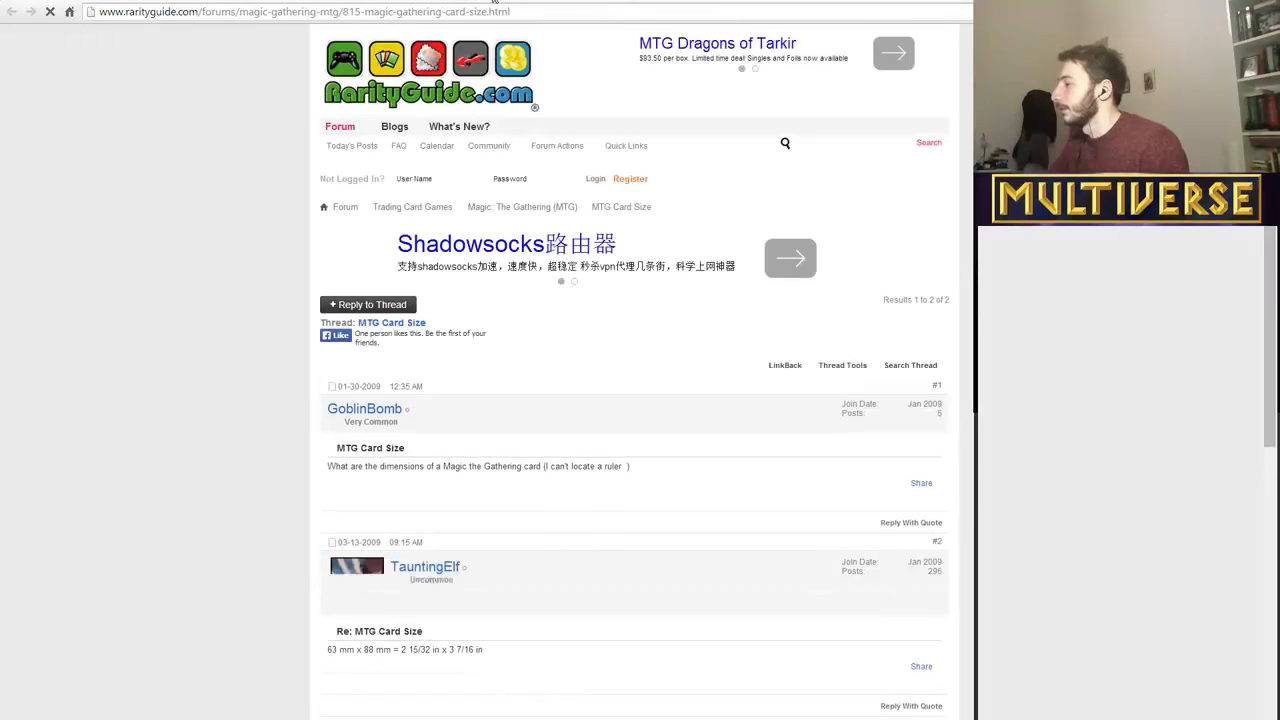
pyautogui.scroll(-2, 591, 487)
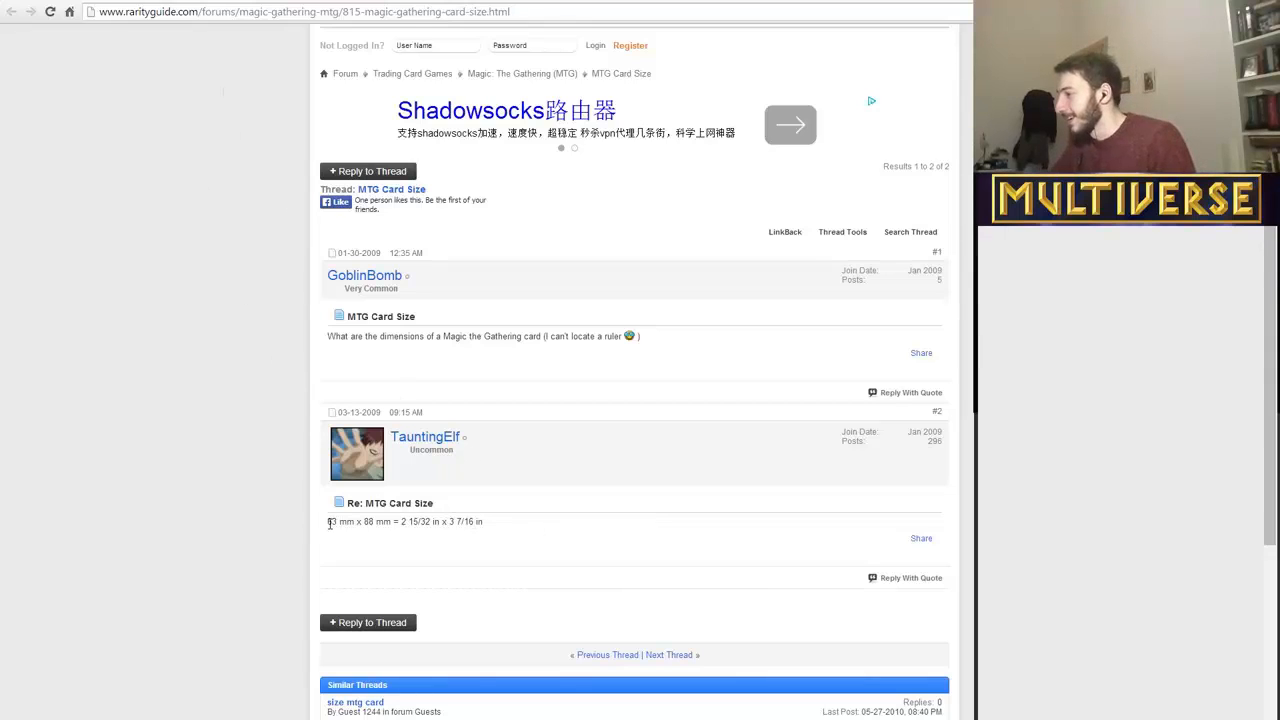
pyautogui.moveTo(327, 521); pyautogui.dragTo(398, 525)
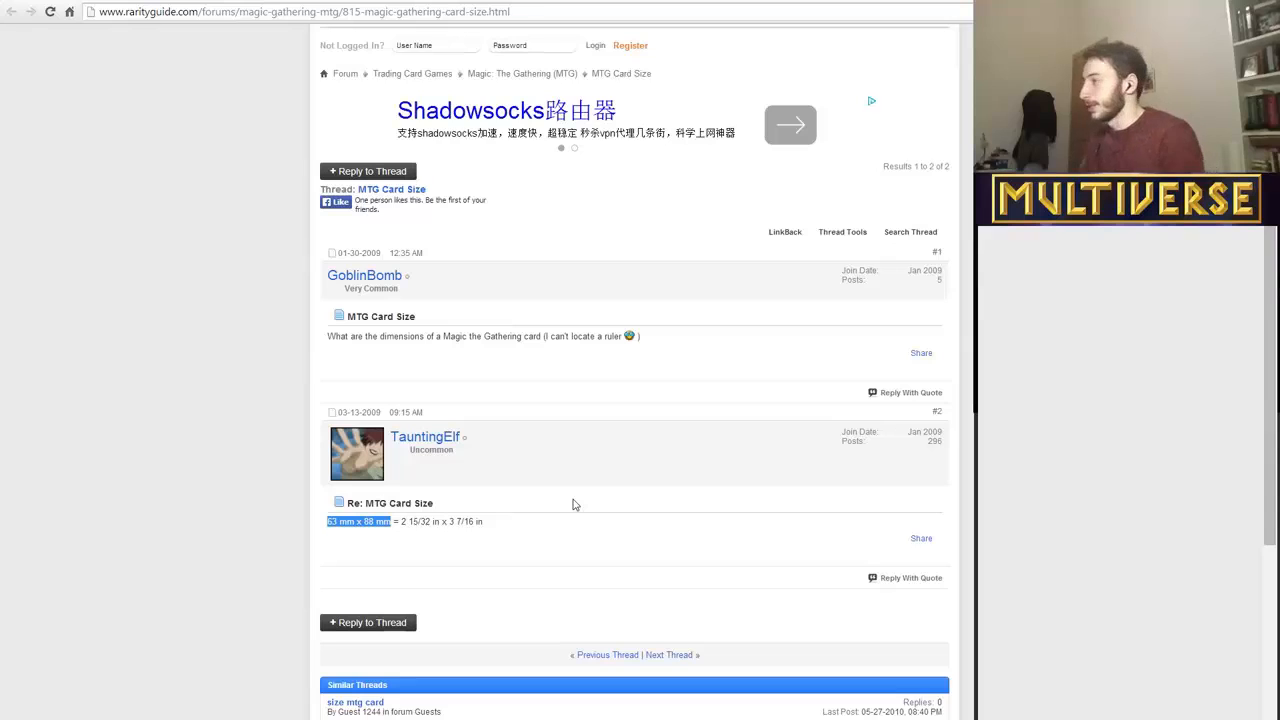
# Look over the Twitch page and the card layout sketch in Photoshop, and recheck the card size in the RarityGuide thread.
pyautogui.click(78, 0)
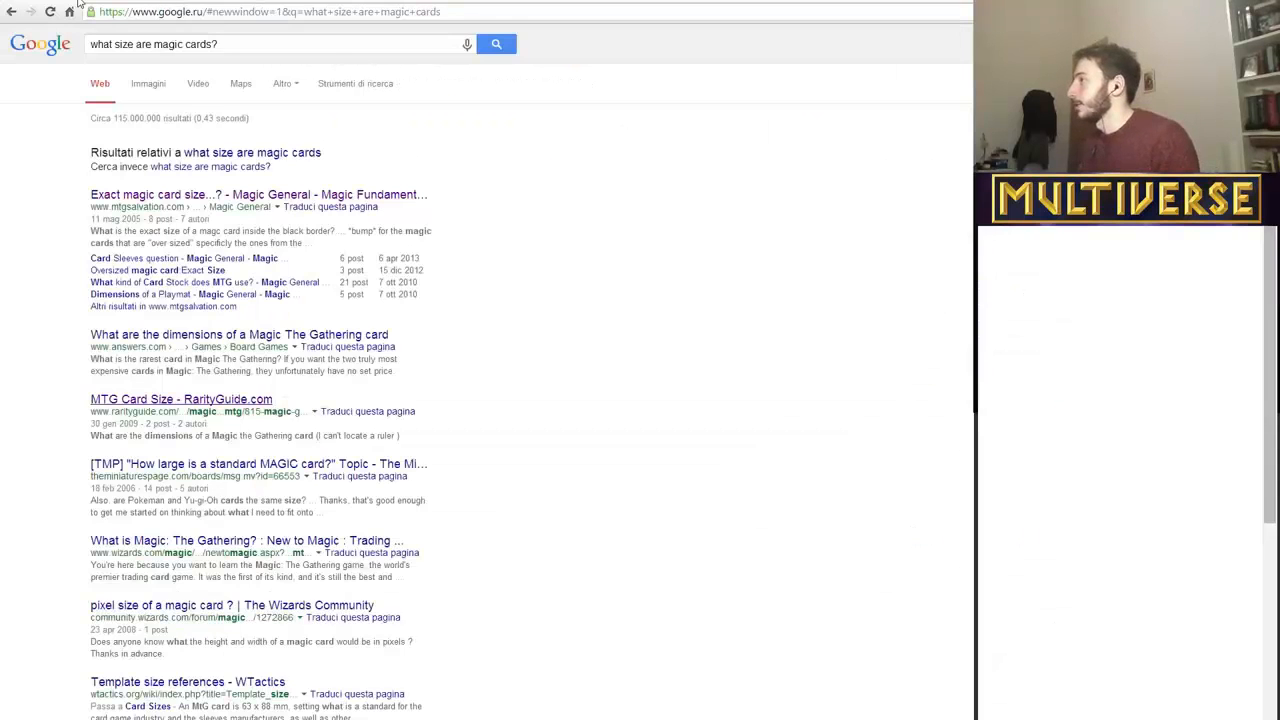
pyautogui.hotkey('ctrl', 'Tab')
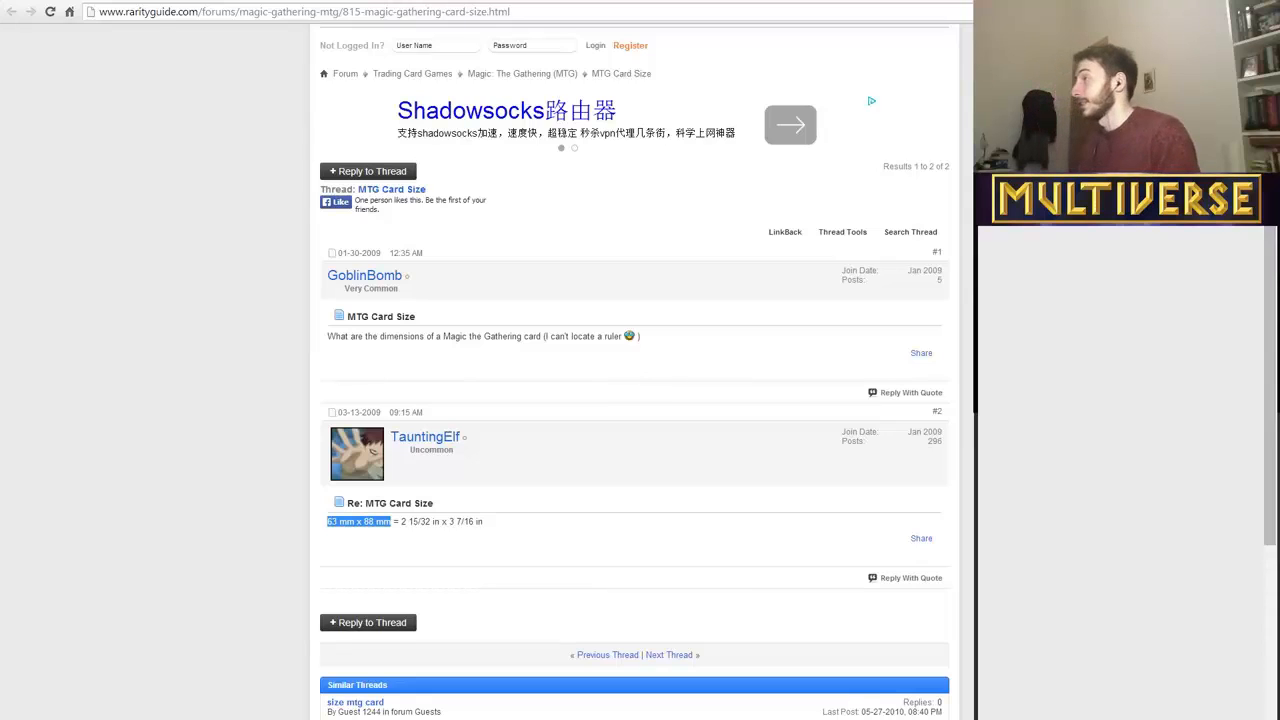
pyautogui.hotkey('ctrl', 'Tab')
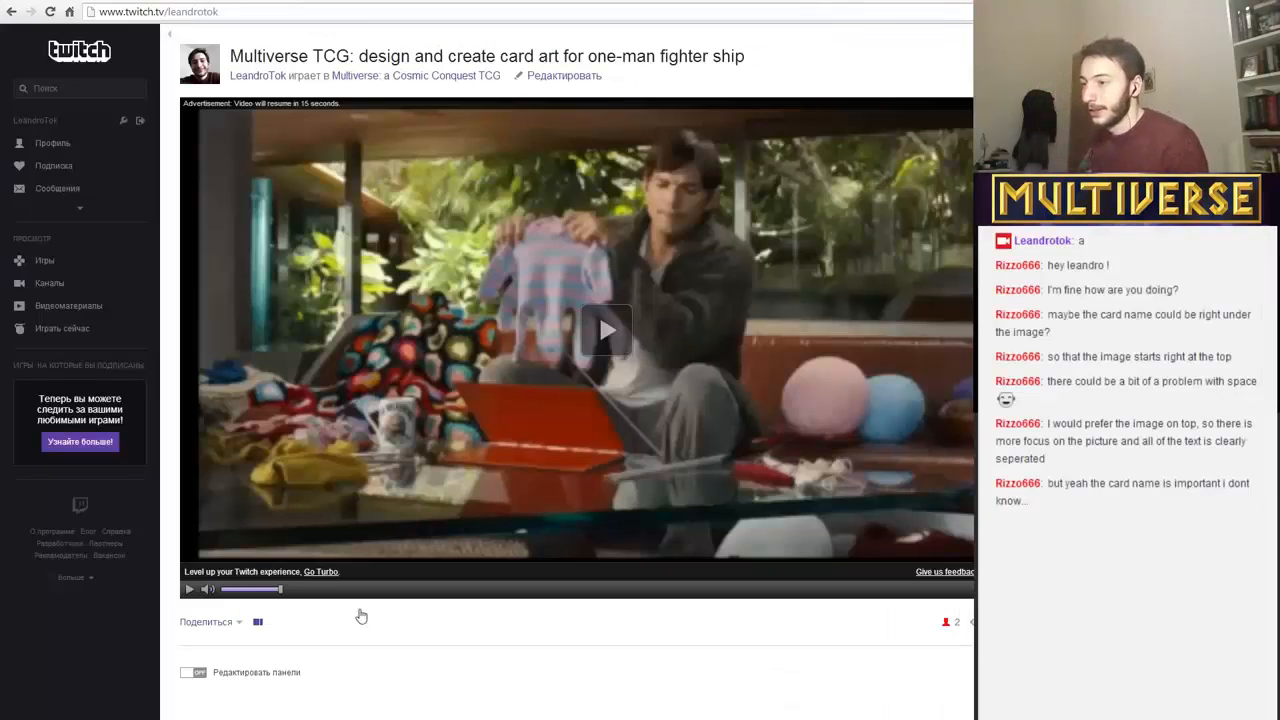
pyautogui.hotkey('alt', 'Tab')
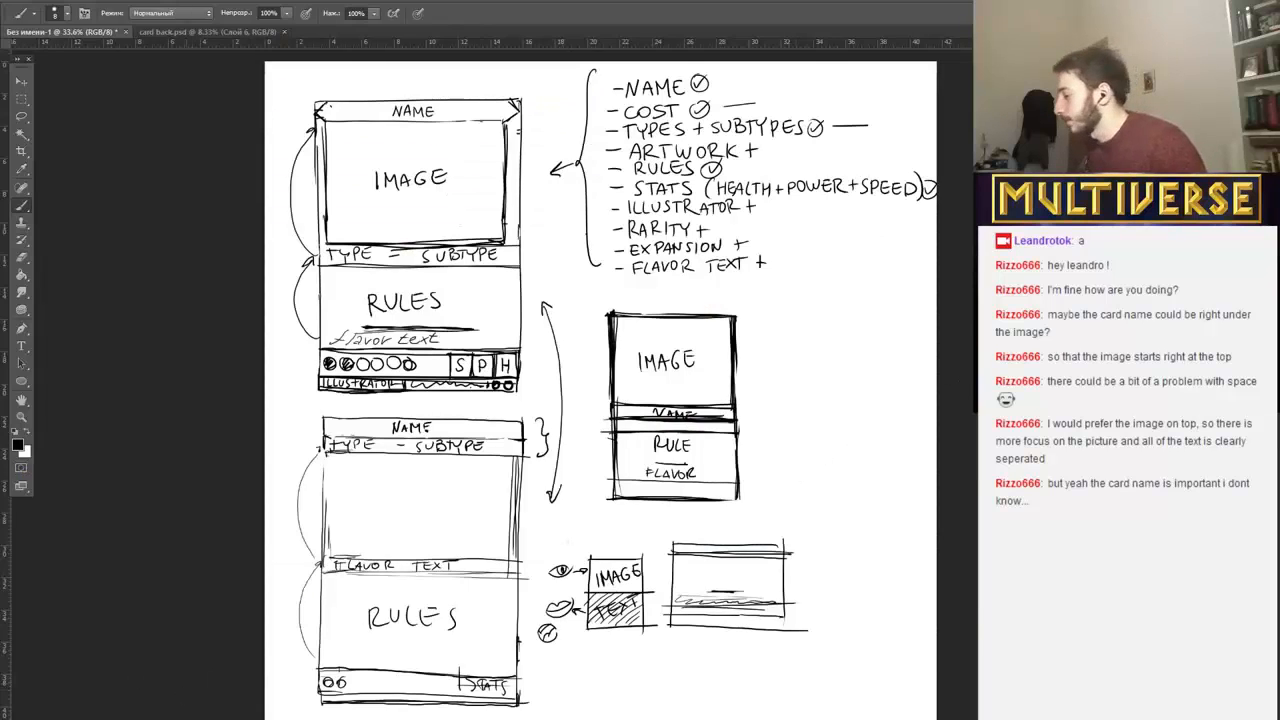
pyautogui.hotkey('alt', 'Tab')
pyautogui.hotkey('alt', 'Tab')
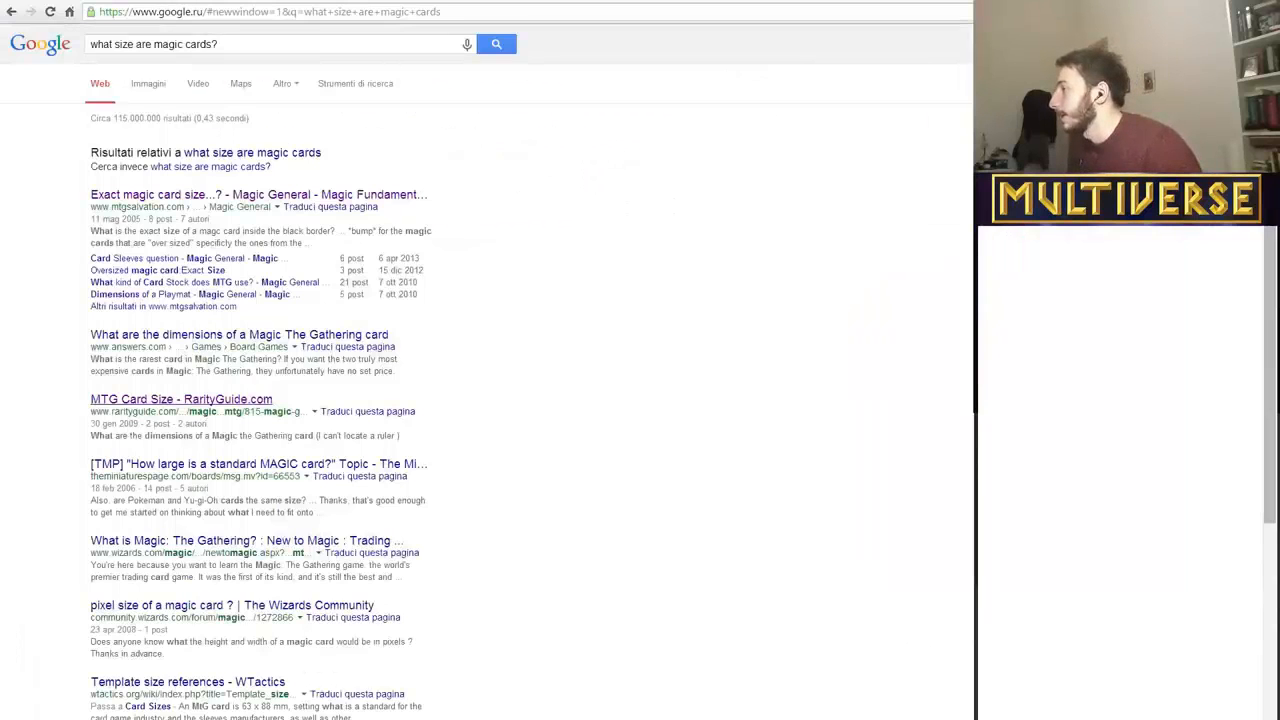
# Switch to Illustrator and create a new document in millimetres, 63 mm wide and 88 mm high.
pyautogui.hotkey('alt', 'Tab')
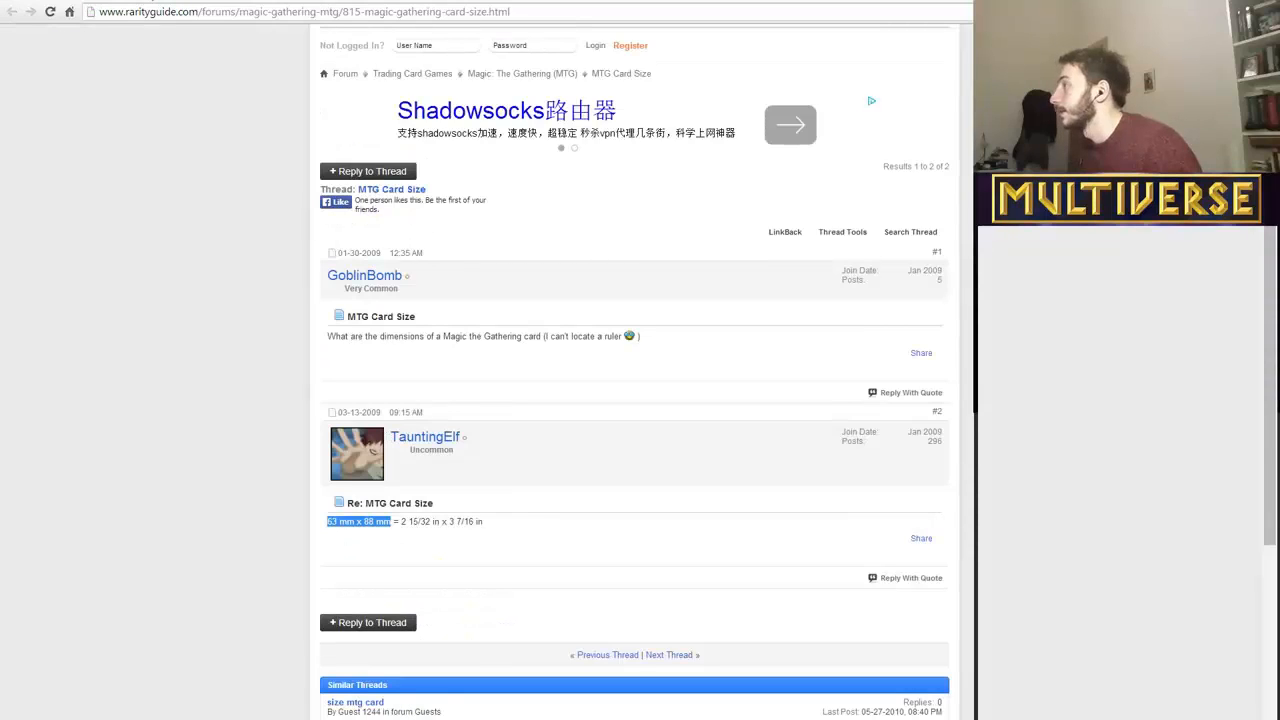
pyautogui.hotkey('alt', 'Tab')
pyautogui.hotkey('alt', 'Tab')
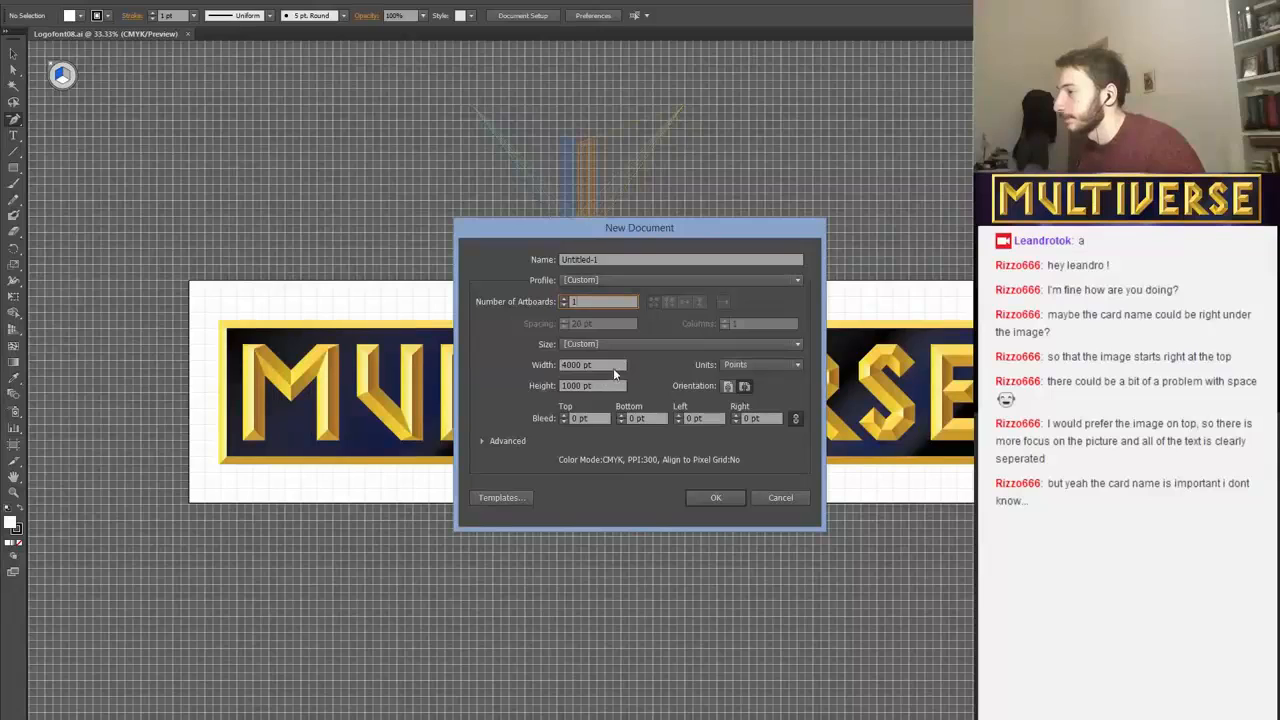
pyautogui.click(782, 366)
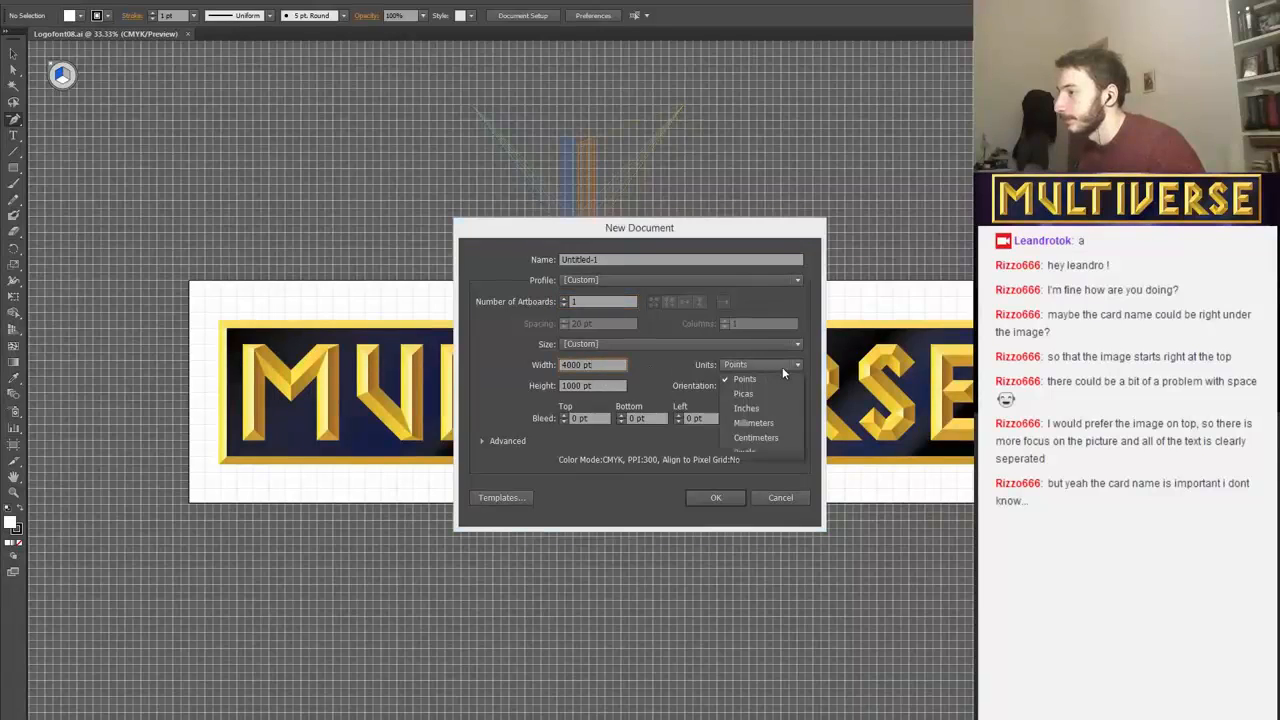
pyautogui.click(770, 423)
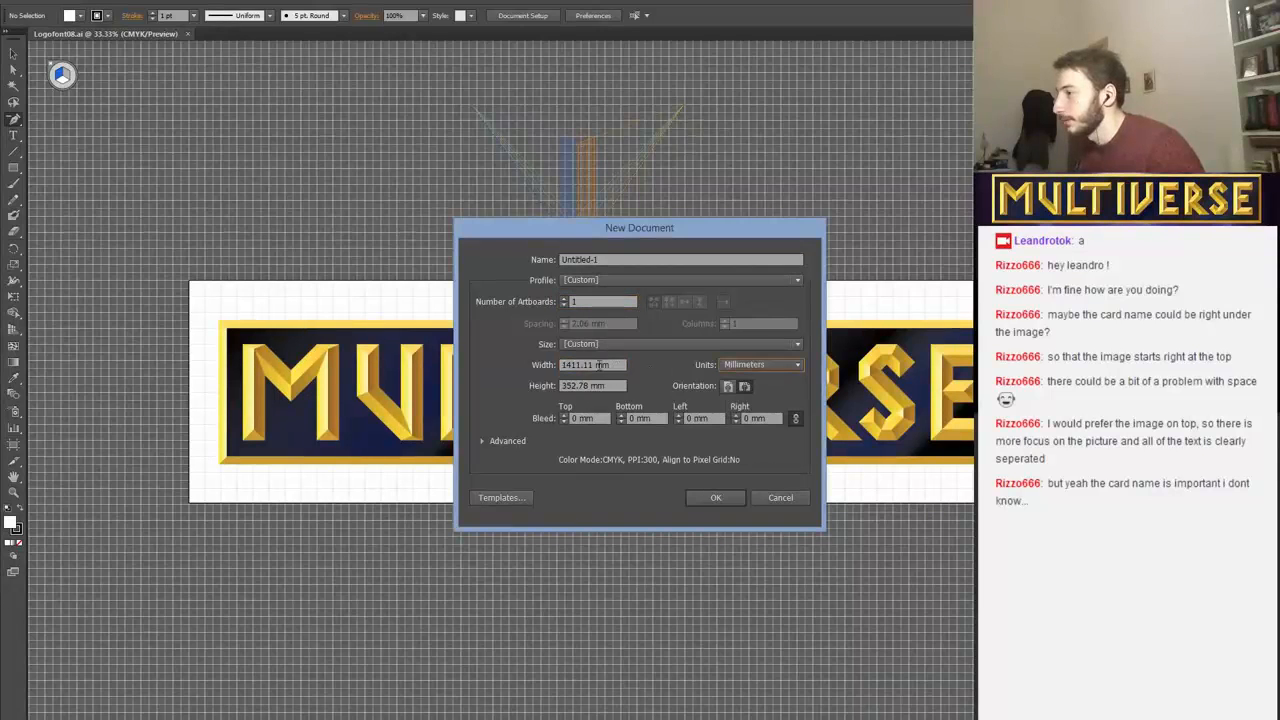
pyautogui.moveTo(598, 364); pyautogui.dragTo(518, 370)
pyautogui.write('63')
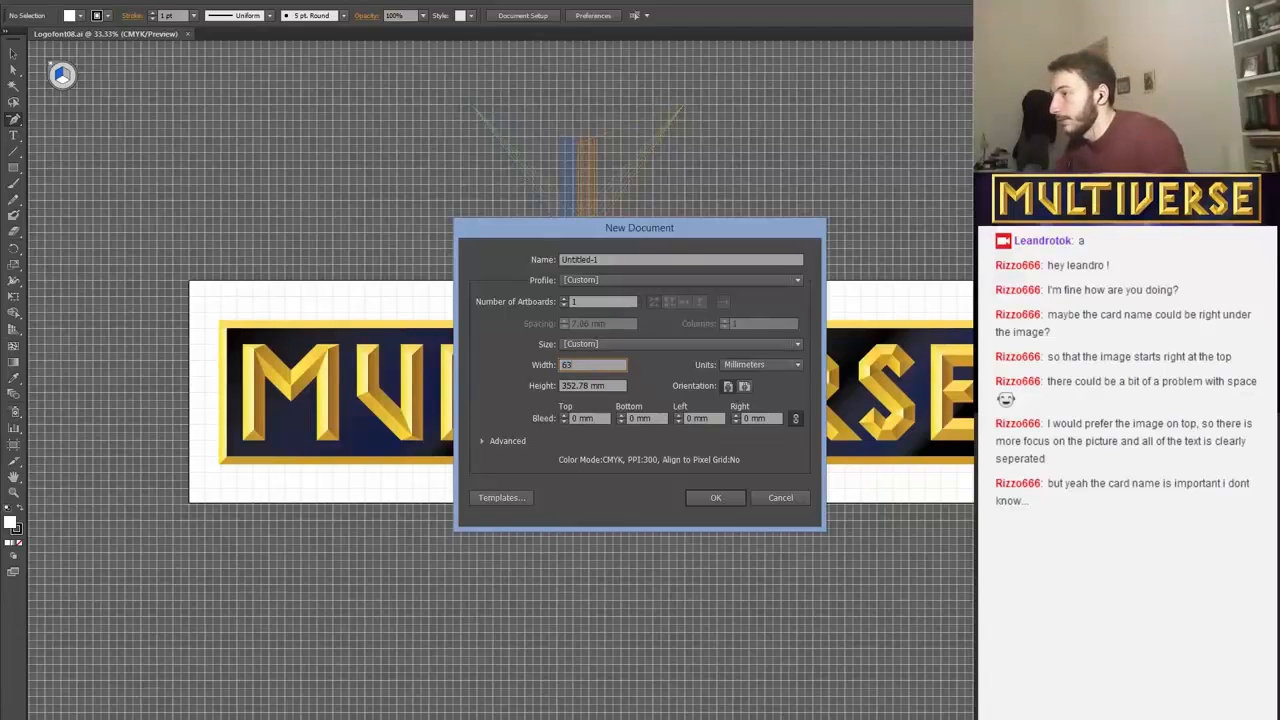
pyautogui.moveTo(595, 386); pyautogui.dragTo(515, 376)
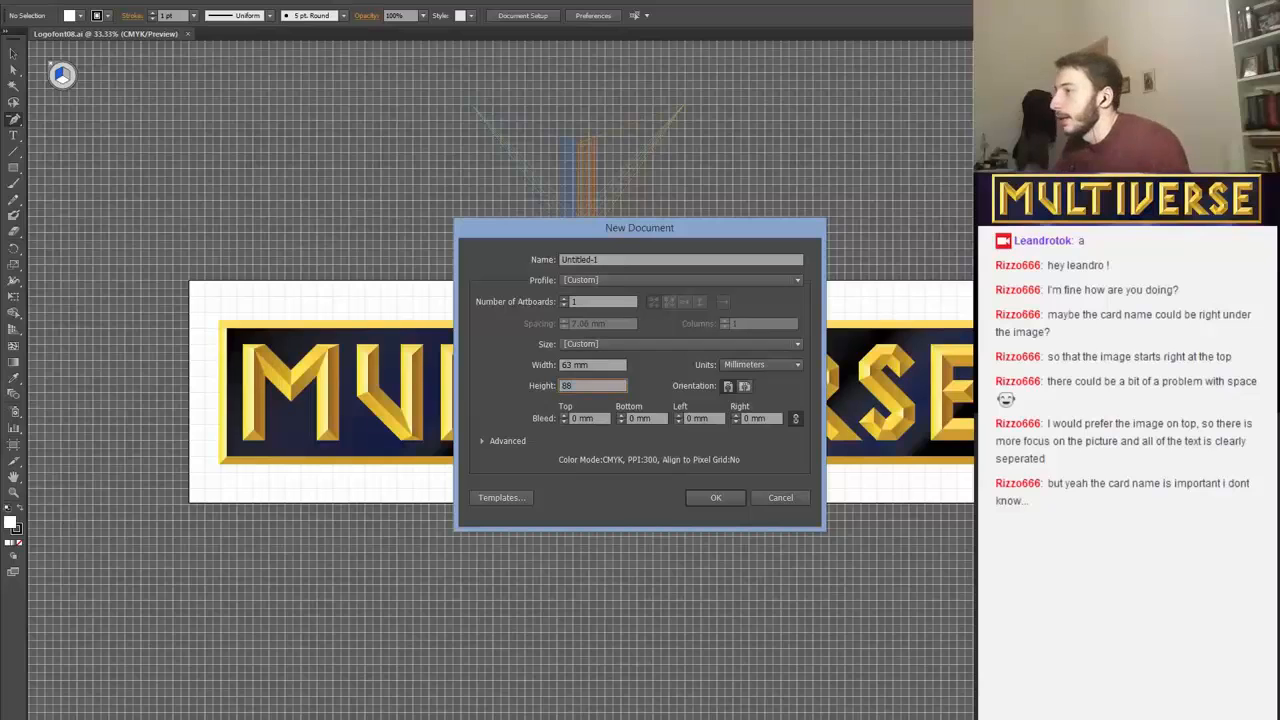
pyautogui.click(698, 497)
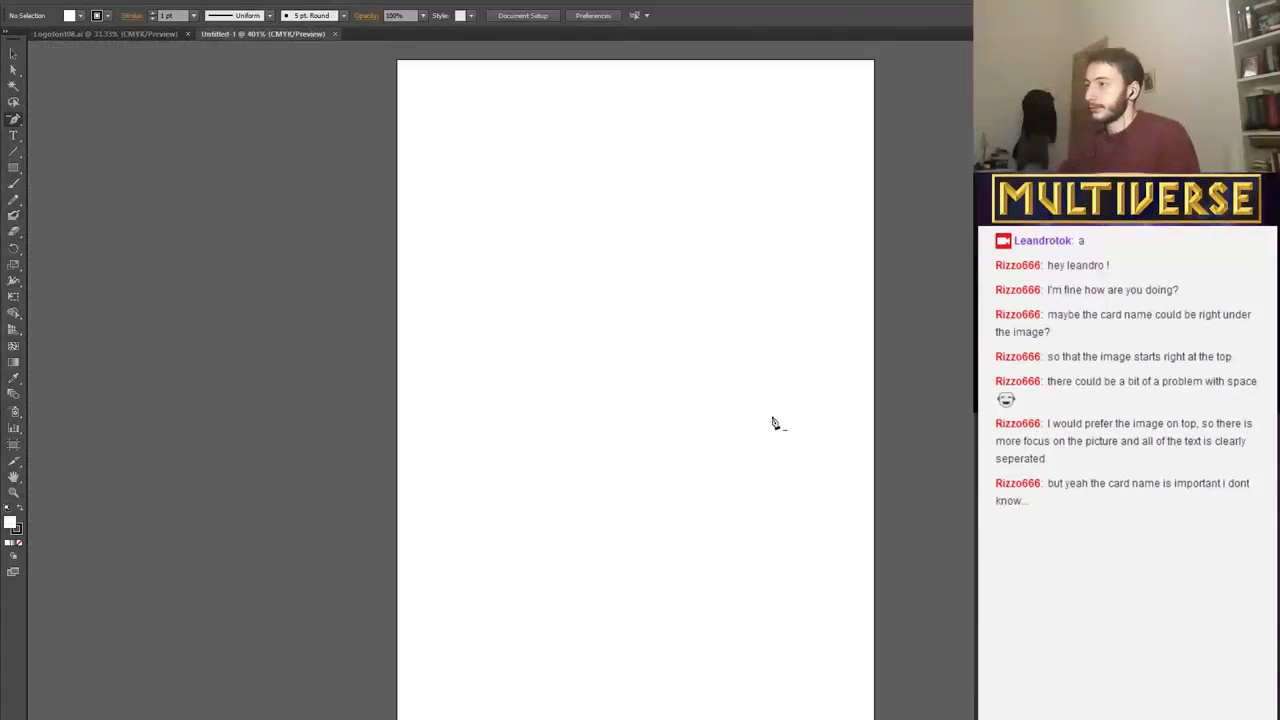
# Draw a diagonal about 2 × 2 mm from the artboard's upper-left corner, with a 63 mm horizontal and an 87 mm vertical line from its end.
pyautogui.click(13, 54)
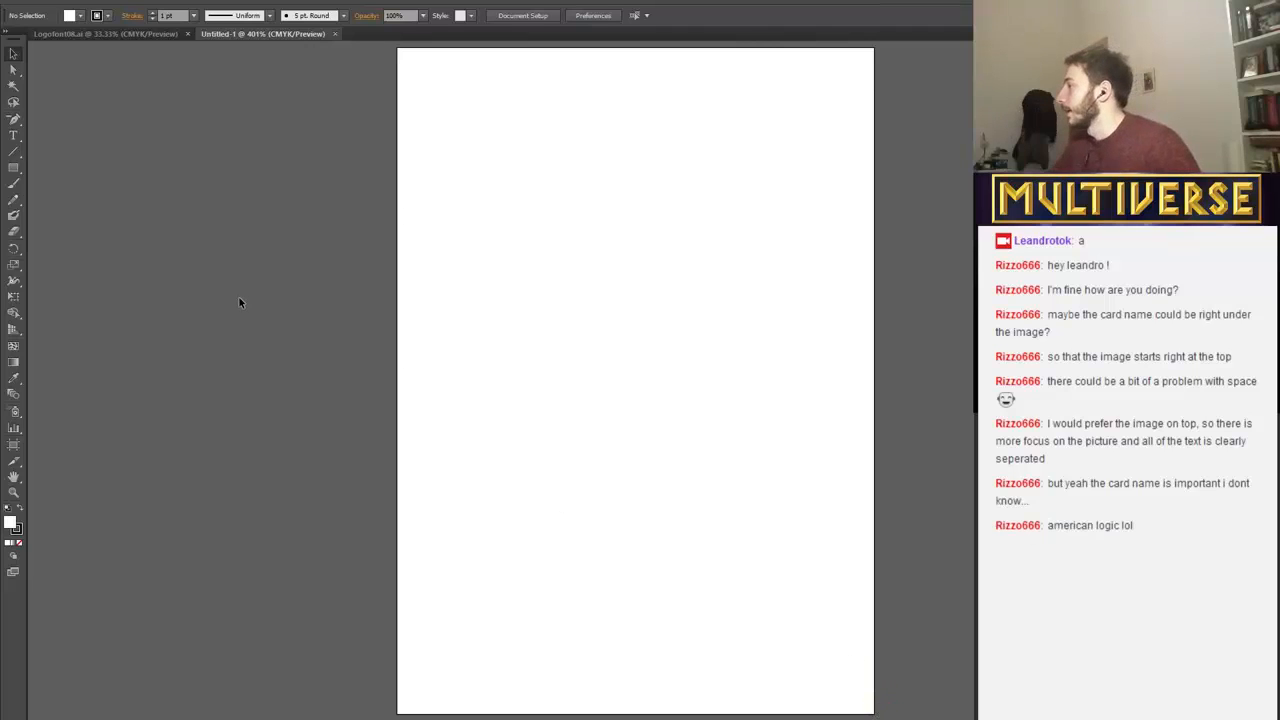
pyautogui.click(13, 151)
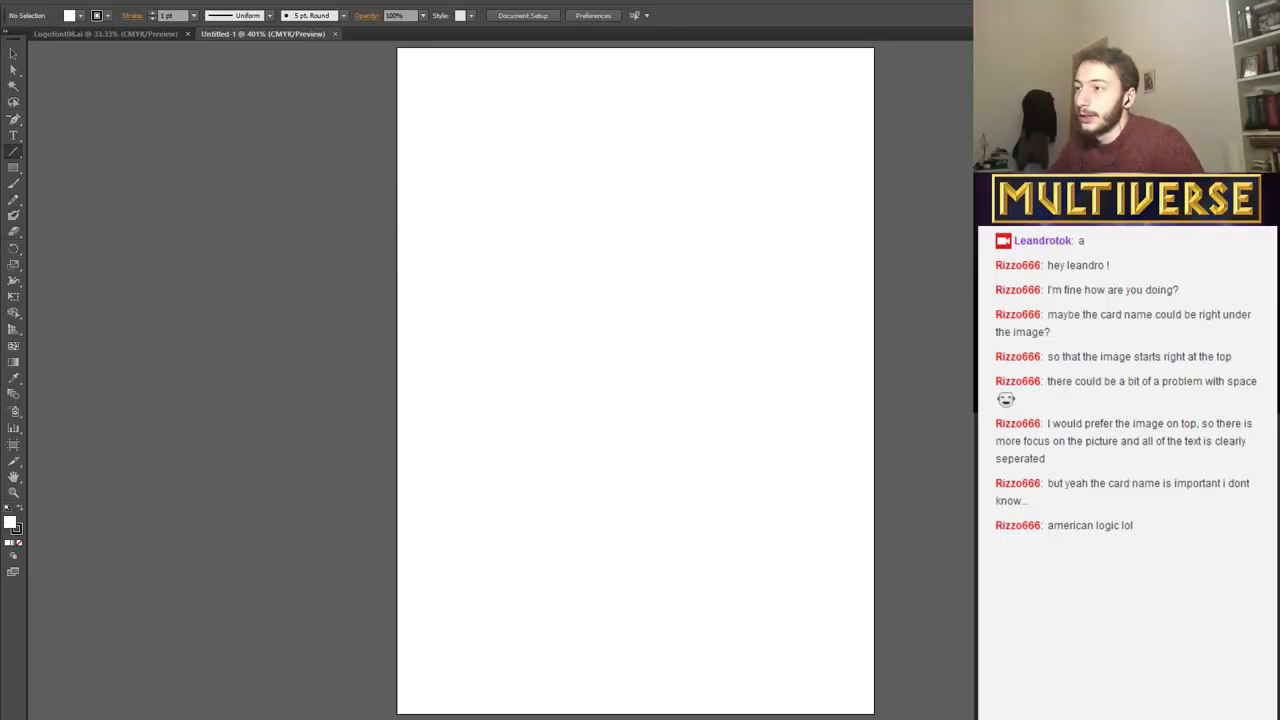
pyautogui.hotkey('ctrl', 'alt', 'l')
pyautogui.click(667, 433)
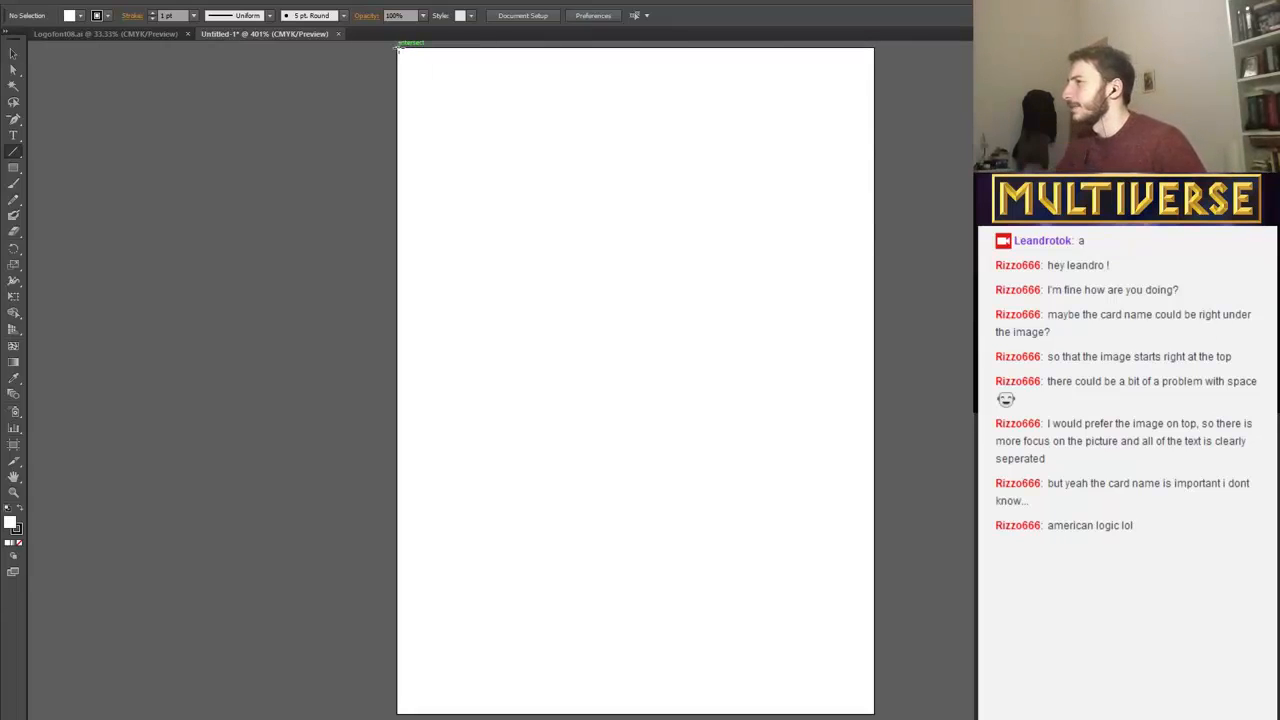
pyautogui.moveTo(398, 46); pyautogui.dragTo(890, 75)
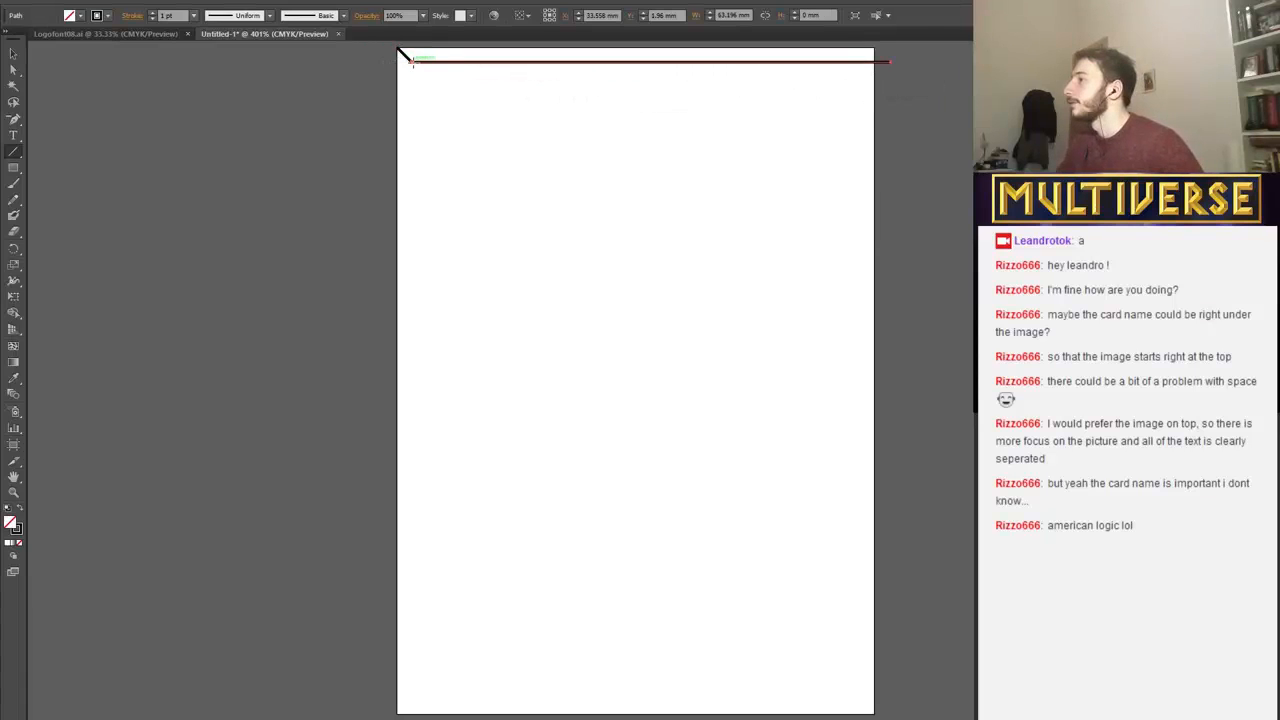
pyautogui.moveTo(412, 62)
pyautogui.mouseDown()
pyautogui.moveTo(440, 560)
pyautogui.moveTo(430, 712)
pyautogui.moveTo(412, 715)
pyautogui.mouseUp()
# Place a copy of the short corner diagonal at the artboard's lower-right corner.
pyautogui.click(13, 53)
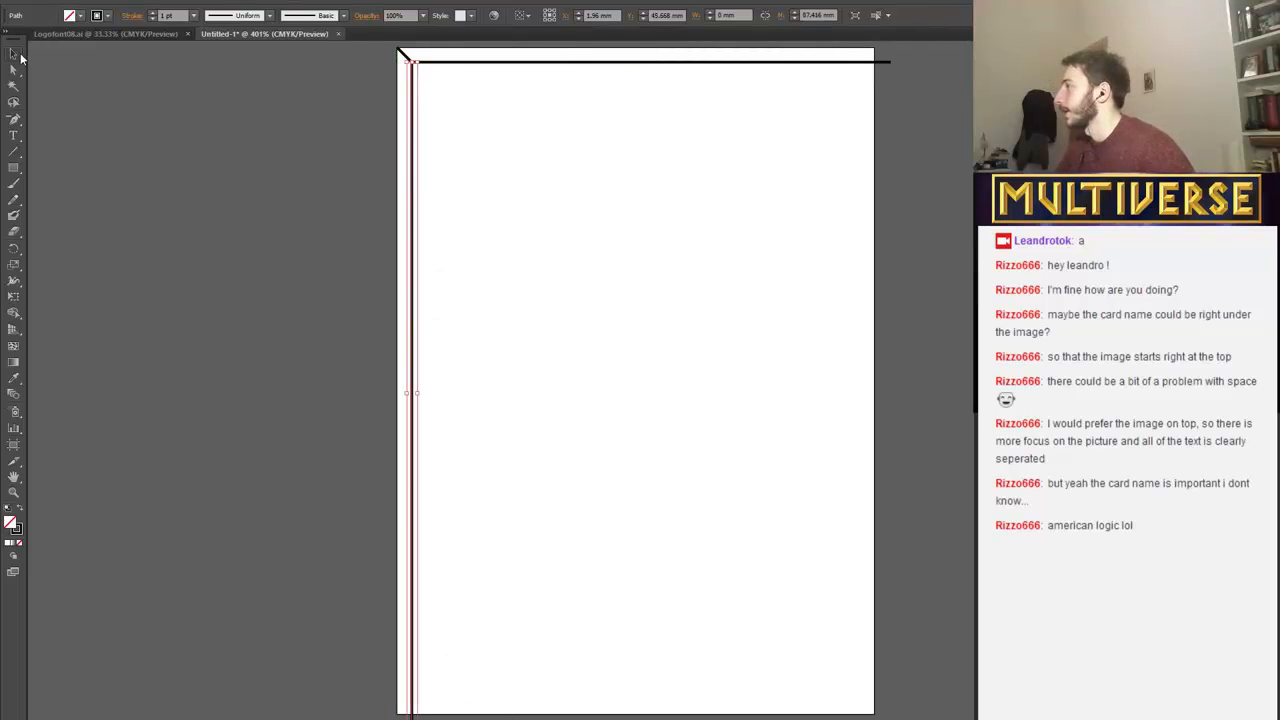
pyautogui.click(403, 55)
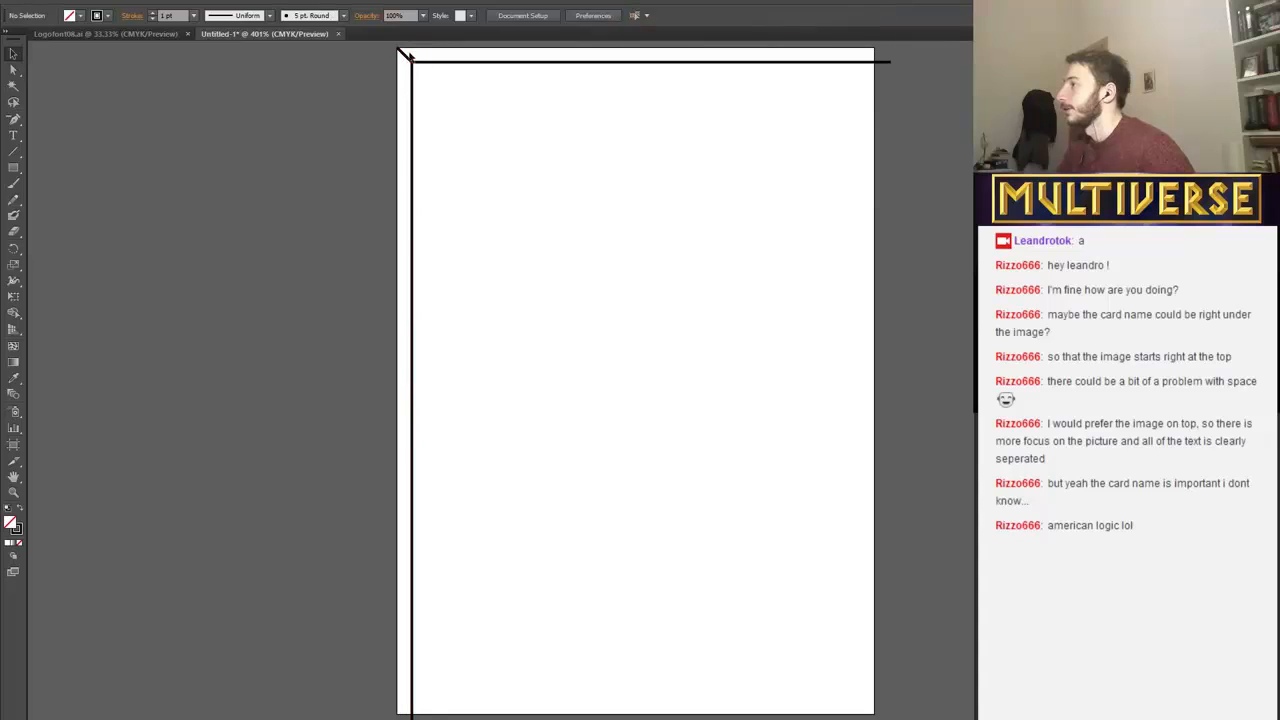
pyautogui.click(404, 53)
pyautogui.moveTo(406, 52); pyautogui.dragTo(868, 711)
pyautogui.click(919, 669)
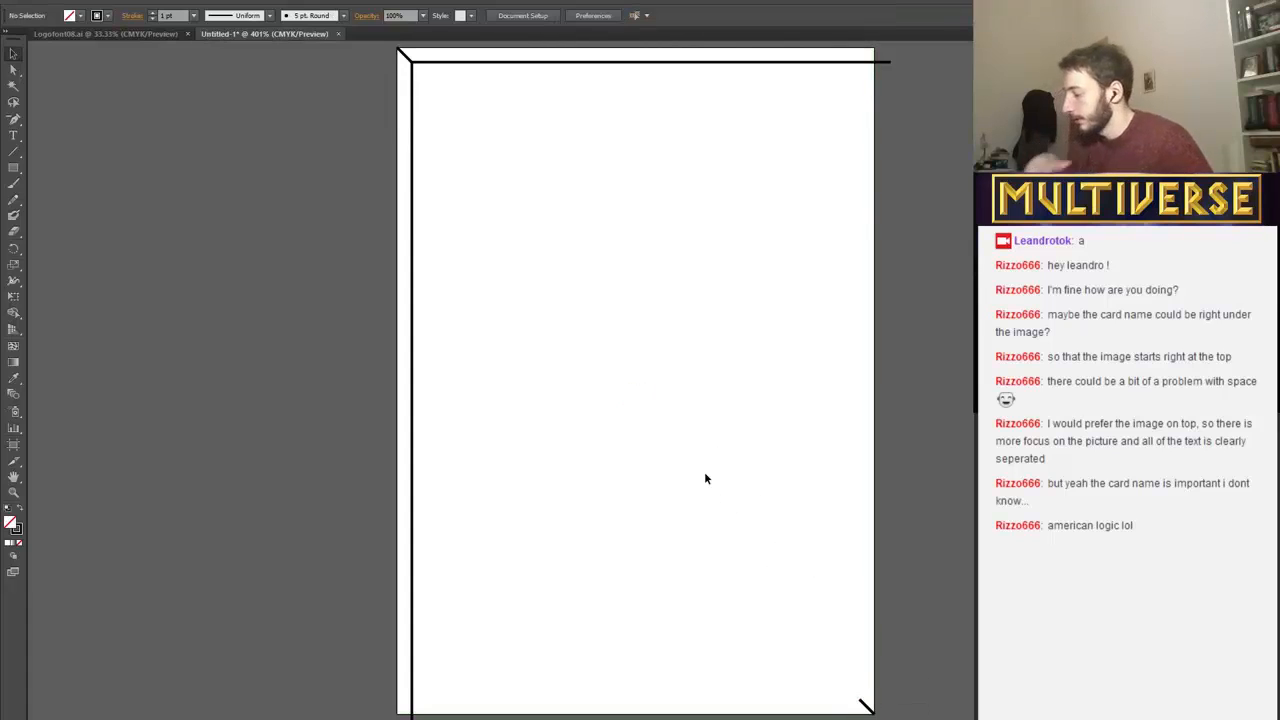
# Paste another copy of the short diagonal onto the artboard and rotate it by 90°.
pyautogui.hotkey('ctrl', 'v')
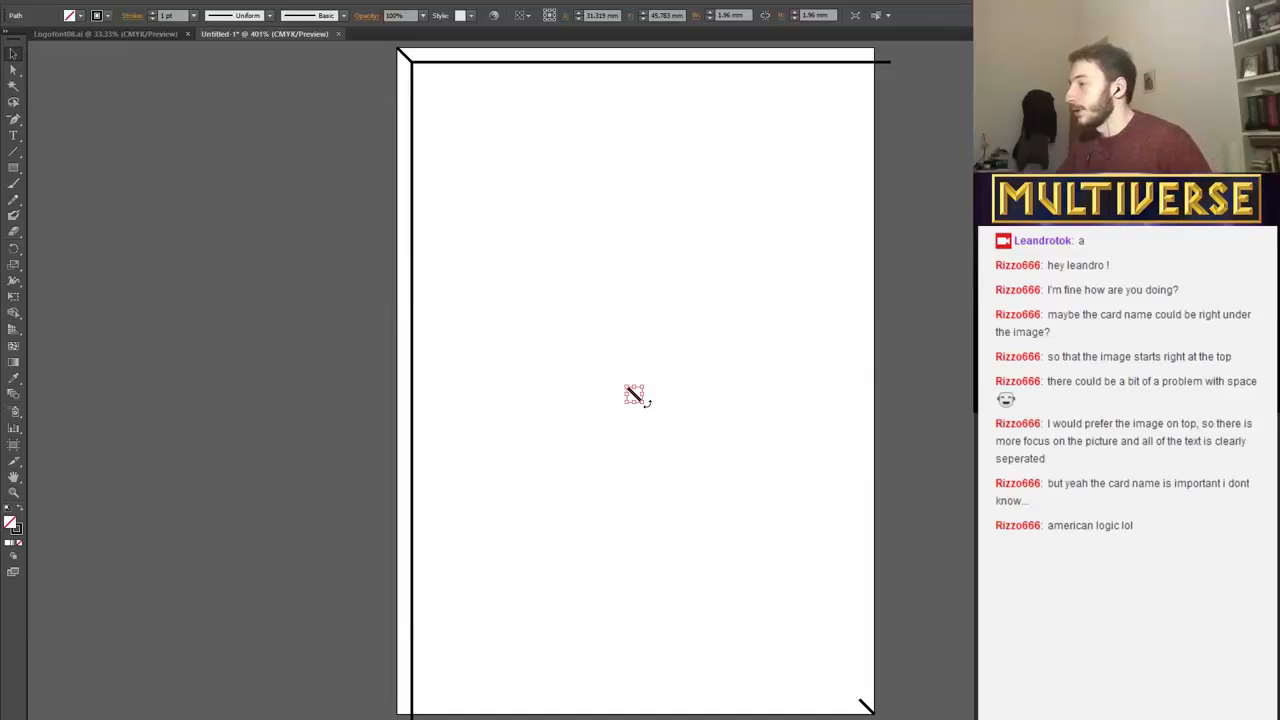
pyautogui.rightClick(636, 398)
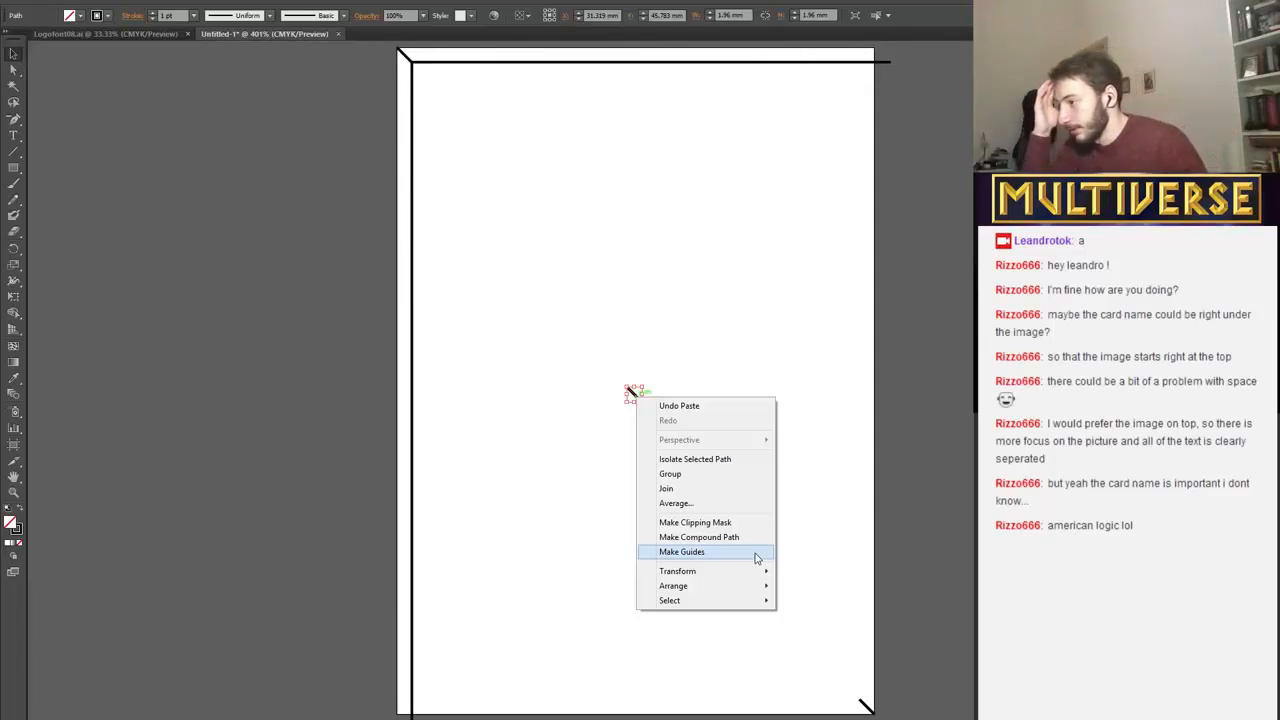
pyautogui.moveTo(752, 579)
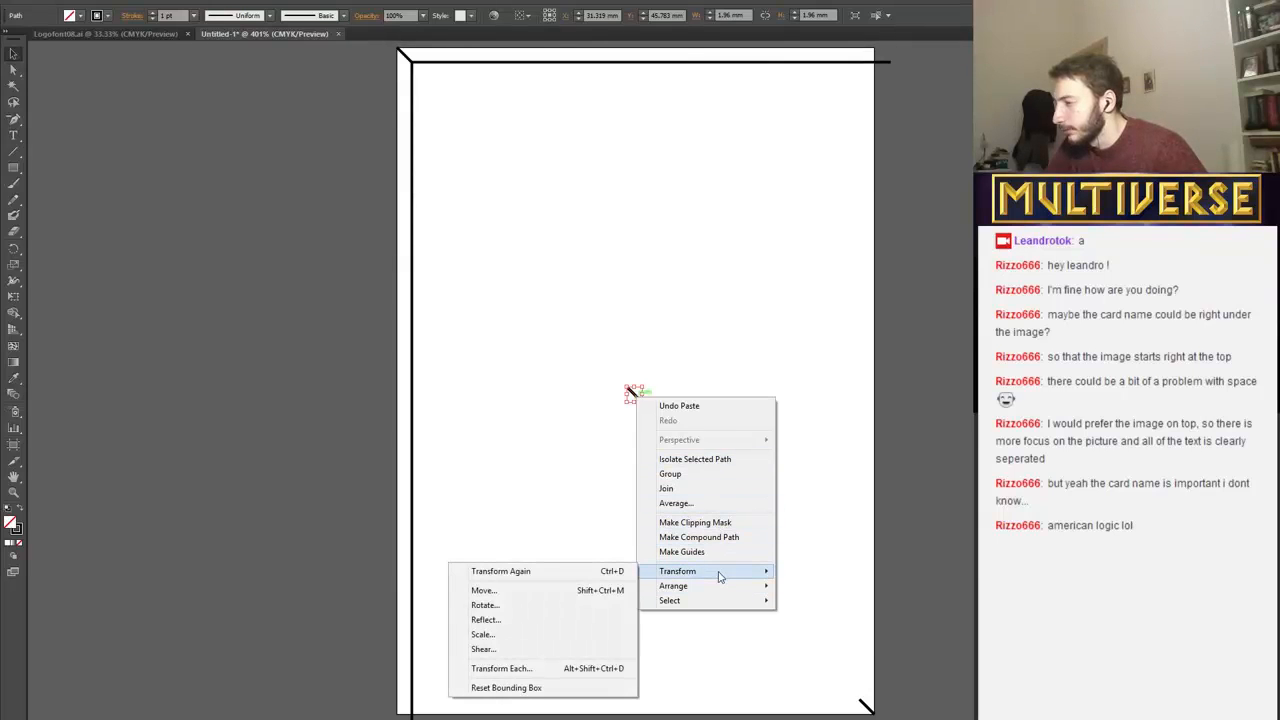
pyautogui.click(546, 605)
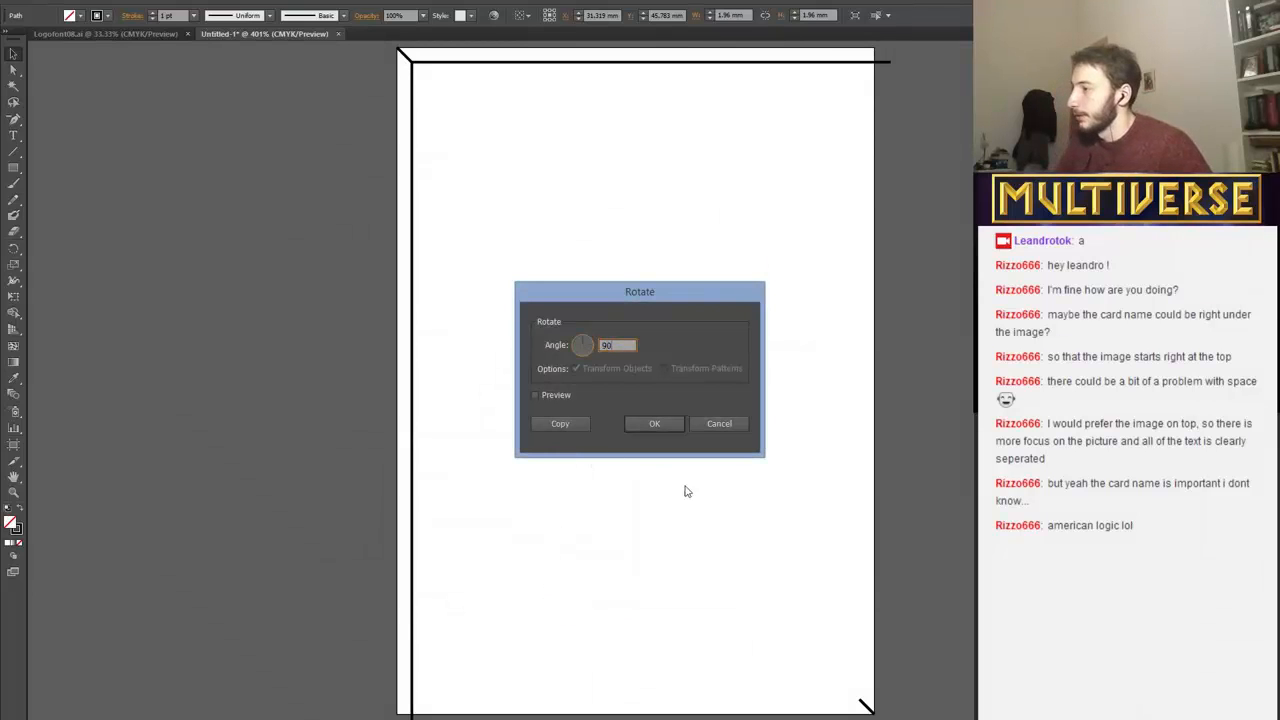
pyautogui.click(654, 424)
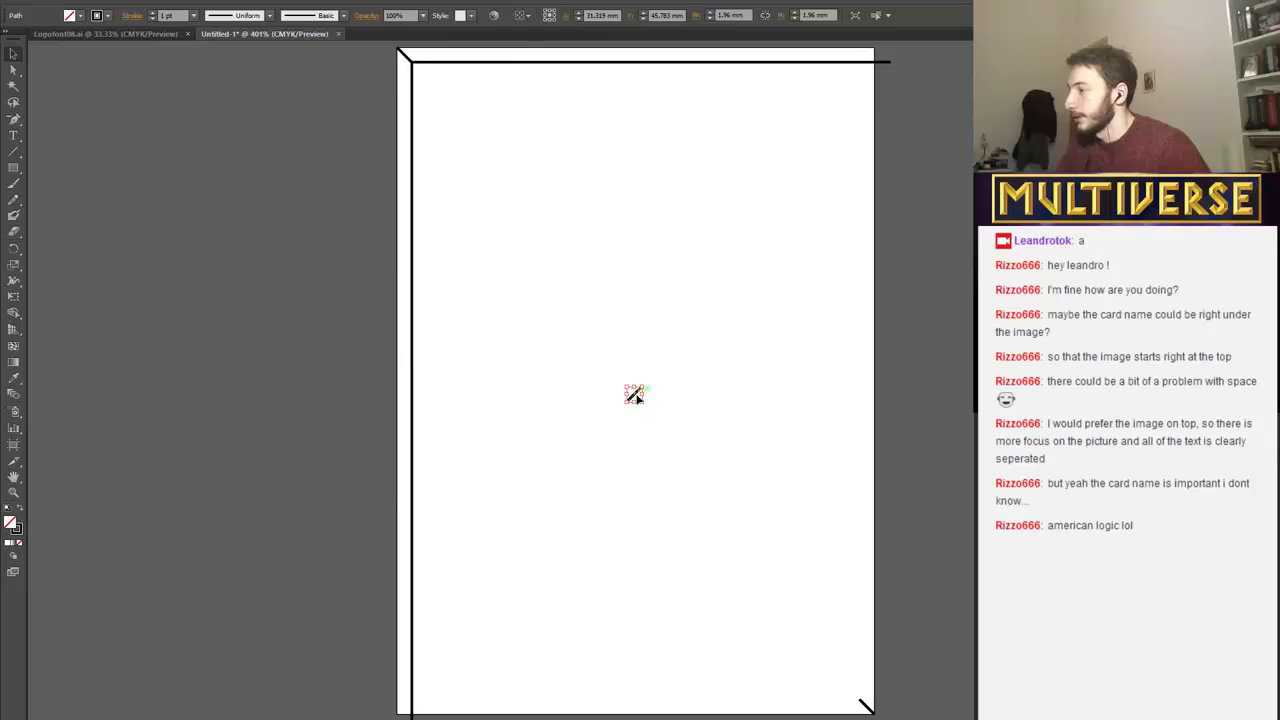
# Place copies of the rotated short diagonal at the artboard's lower-left and upper-right corners.
pyautogui.moveTo(634, 395); pyautogui.dragTo(405, 709)
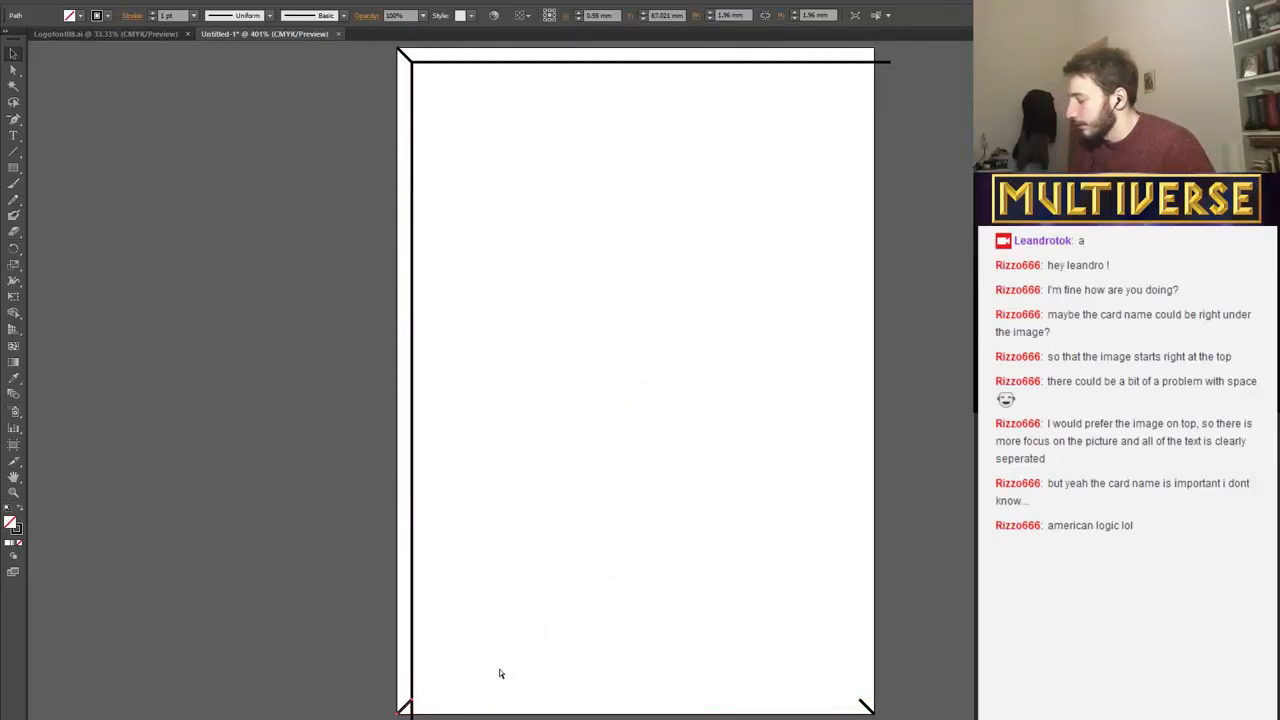
pyautogui.hotkey('ctrl', 'v')
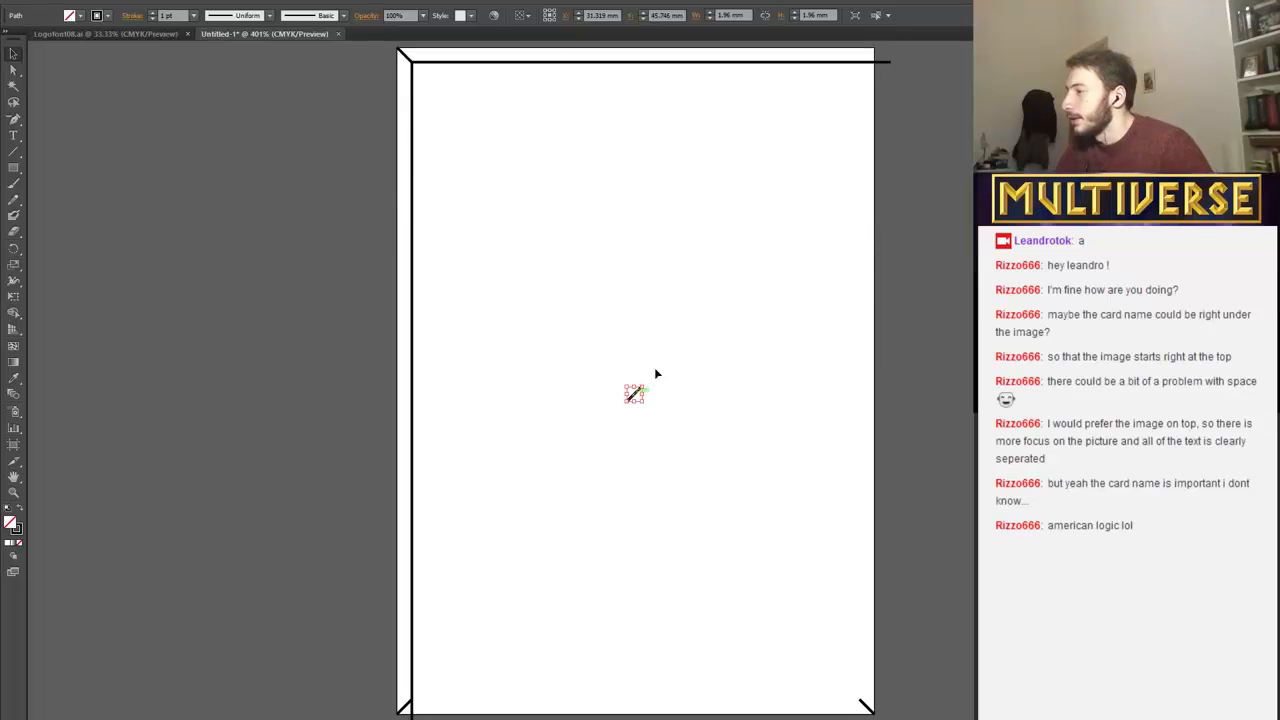
pyautogui.moveTo(634, 393); pyautogui.dragTo(866, 56)
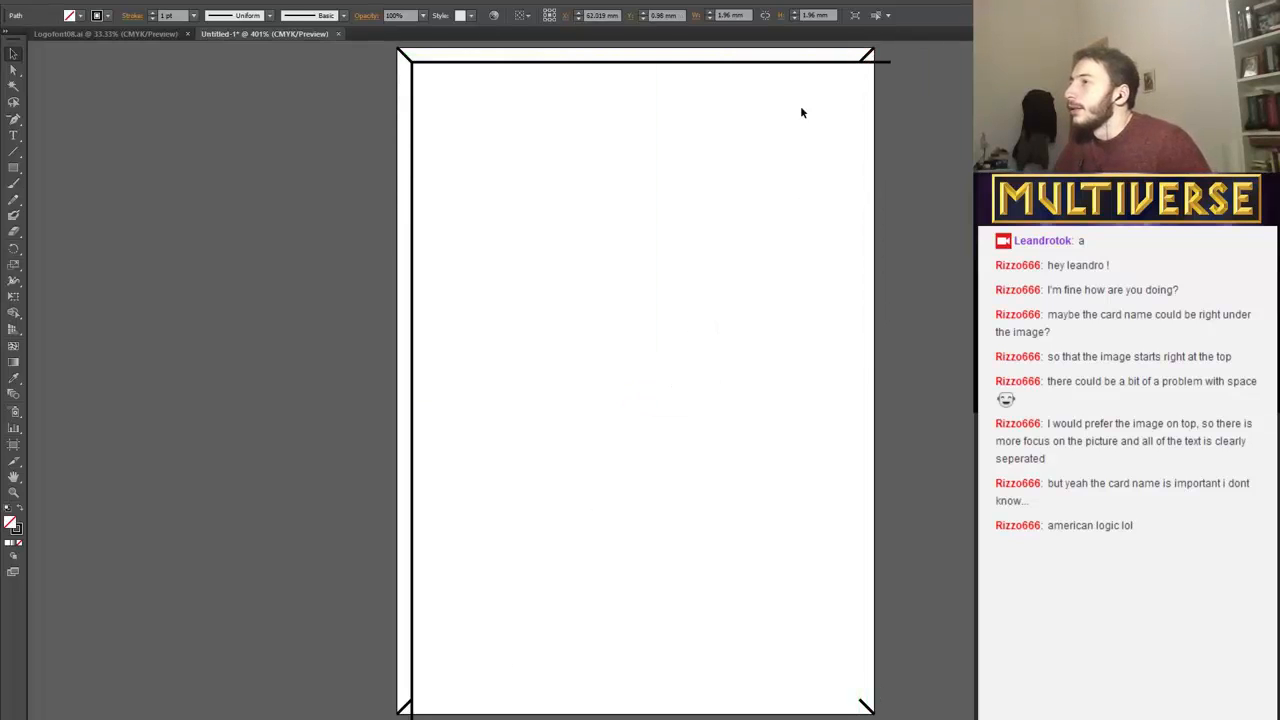
# Shorten the upper horizontal line and the left vertical line so they end at the inner ends of the corner diagonals.
pyautogui.click(443, 62)
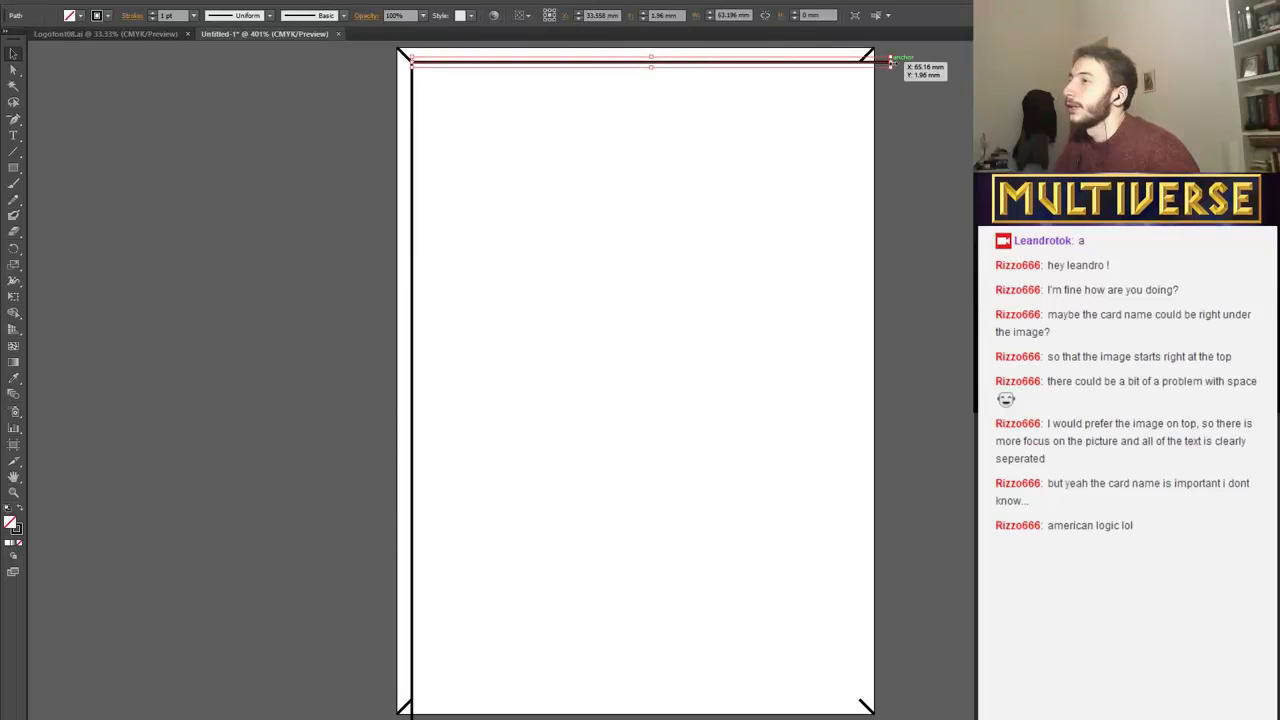
pyautogui.click(712, 510)
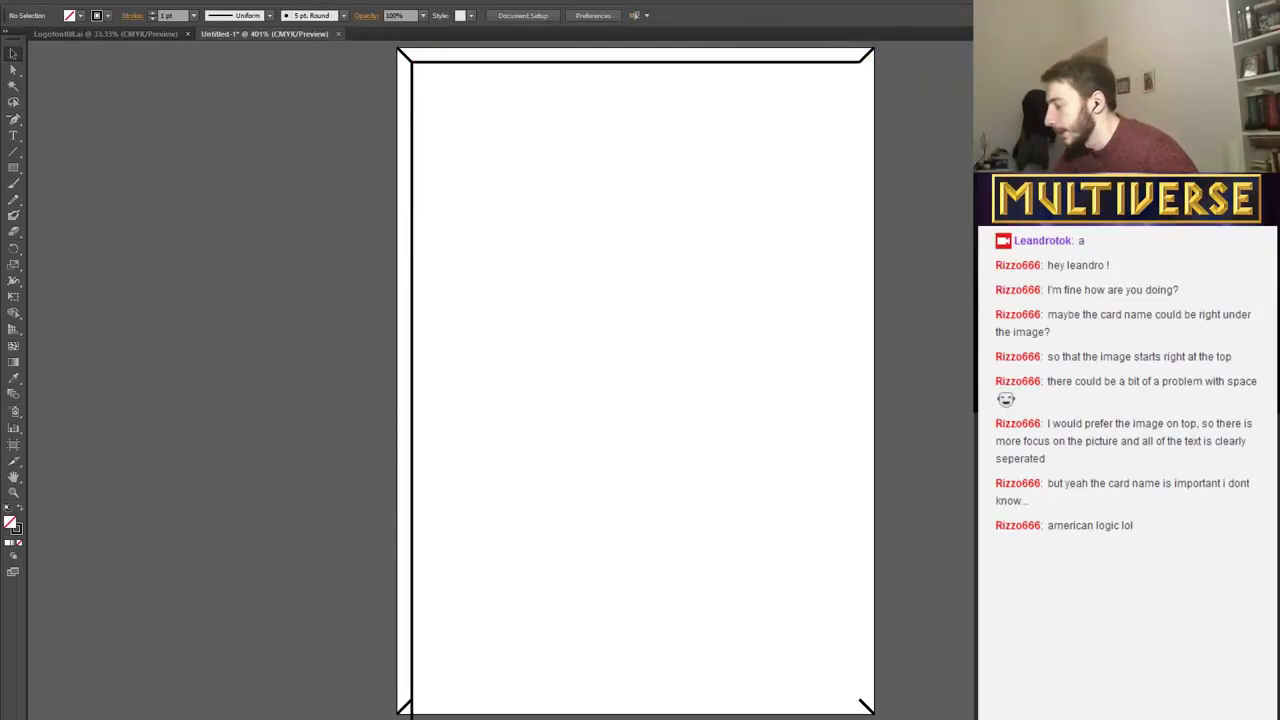
pyautogui.click(411, 680)
pyautogui.moveTo(412, 719); pyautogui.dragTo(412, 699)
pyautogui.click(420, 713)
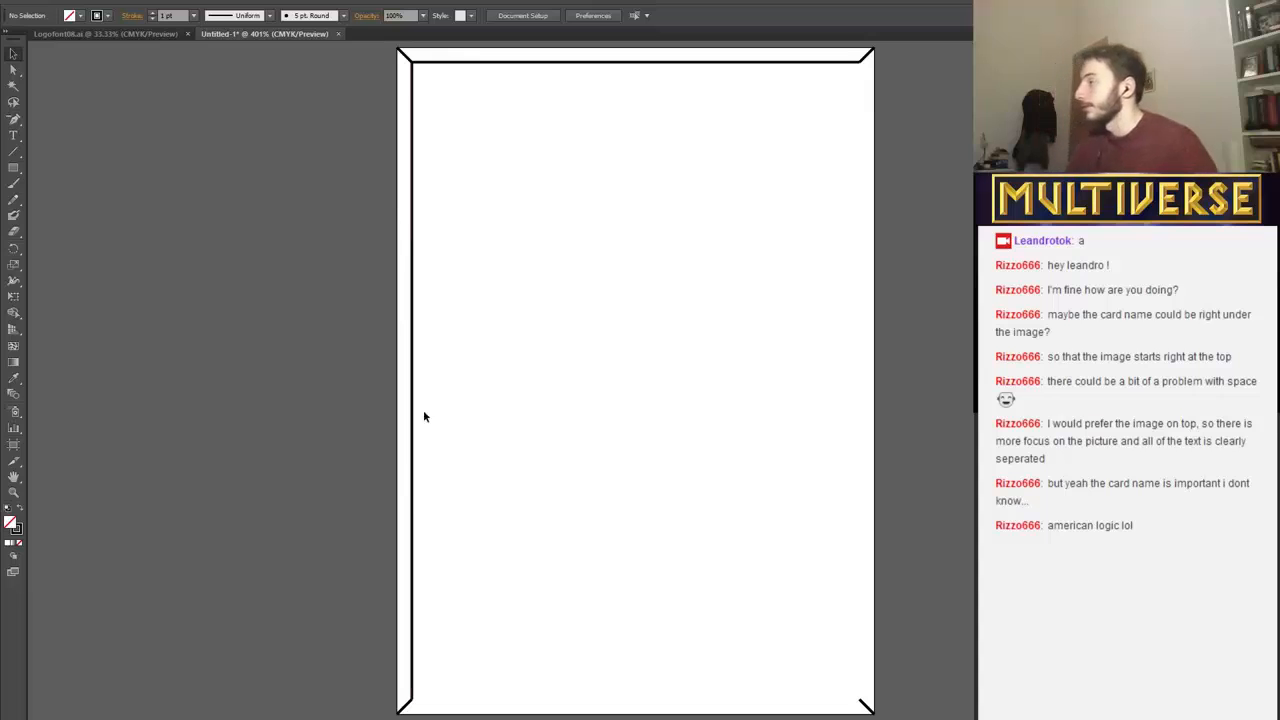
# Draw the lower and right inner border lines between the corner diagonals, the vertical one about 84 mm long.
pyautogui.click(15, 151)
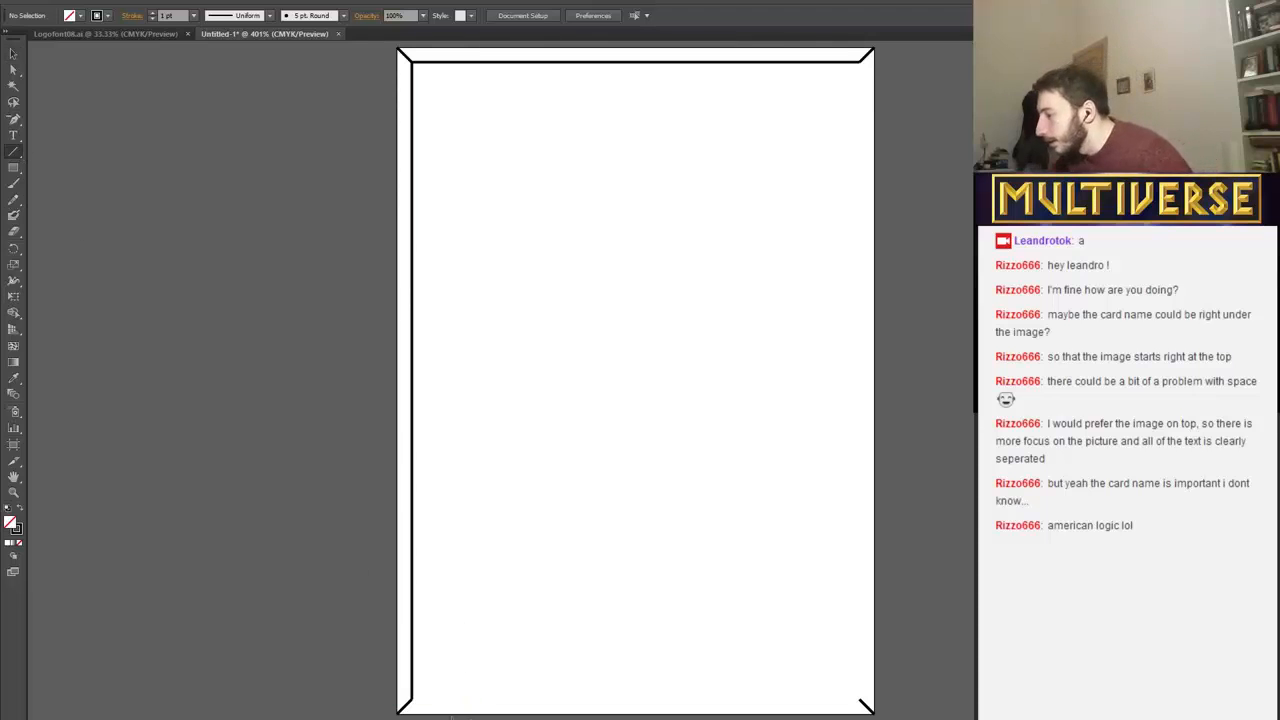
pyautogui.moveTo(410, 700); pyautogui.dragTo(864, 700)
pyautogui.moveTo(864, 700); pyautogui.dragTo(864, 106)
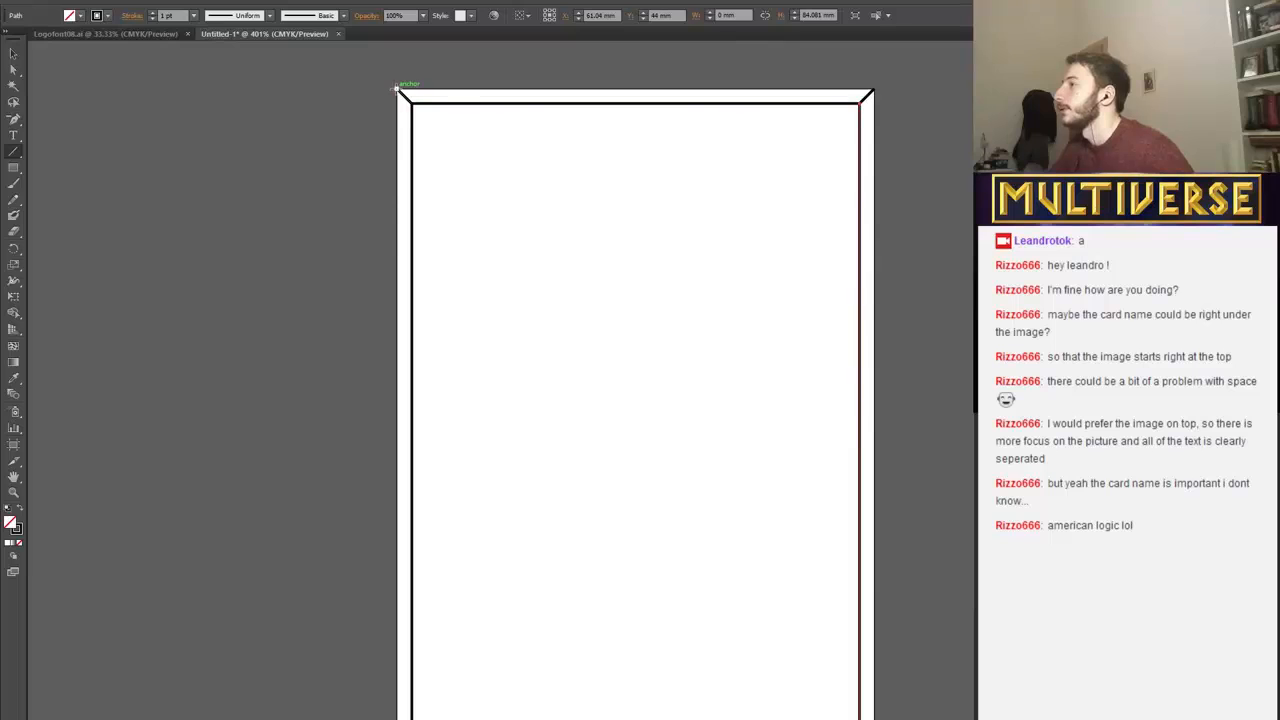
# Draw outer border lines along the four artboard edges, about 82 mm long on the left and 86 mm on the right.
pyautogui.moveTo(400, 89); pyautogui.dragTo(874, 89)
pyautogui.moveTo(874, 89); pyautogui.dragTo(400, 65)
pyautogui.scroll(-6, 877, 637)
pyautogui.scroll(2, 569, 374)
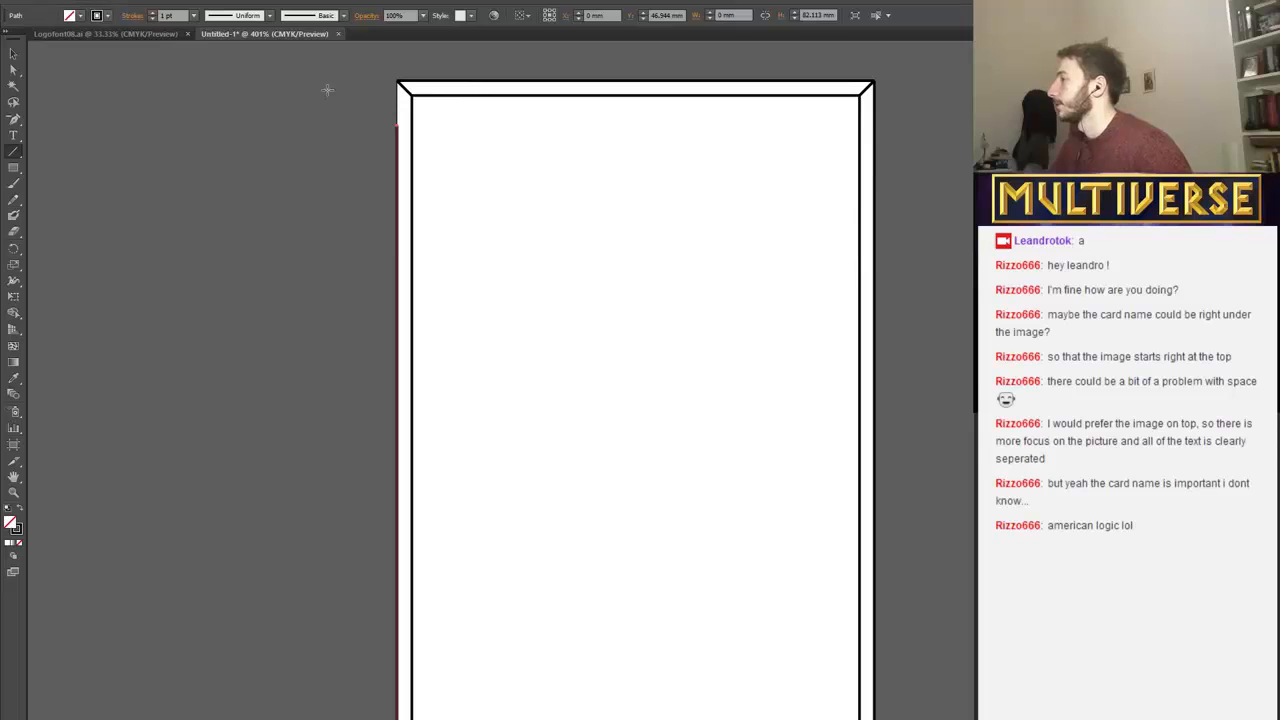
# Extend the left outer line up to the artboard's upper-left corner and the right outer line down to its lower-right corner.
pyautogui.press('v')
pyautogui.click(391, 150)
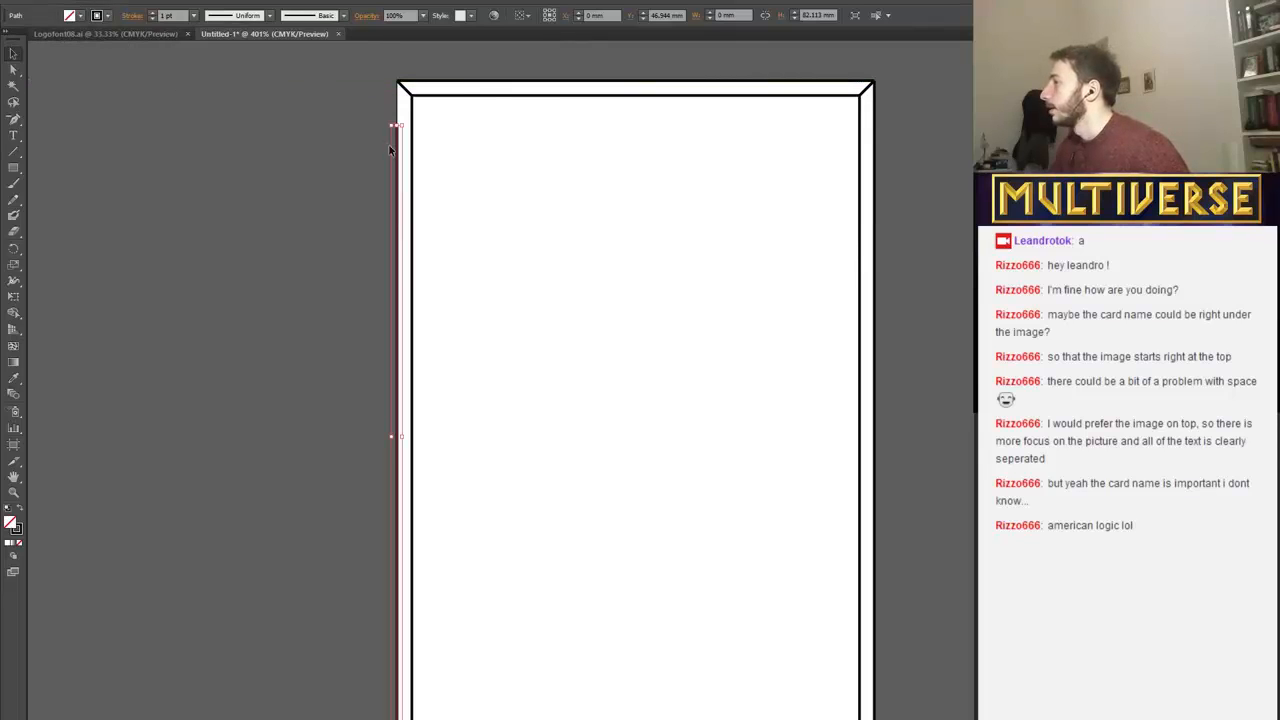
pyautogui.moveTo(392, 125); pyautogui.dragTo(392, 80)
pyautogui.click(893, 113)
pyautogui.scroll(-2, 878, 117)
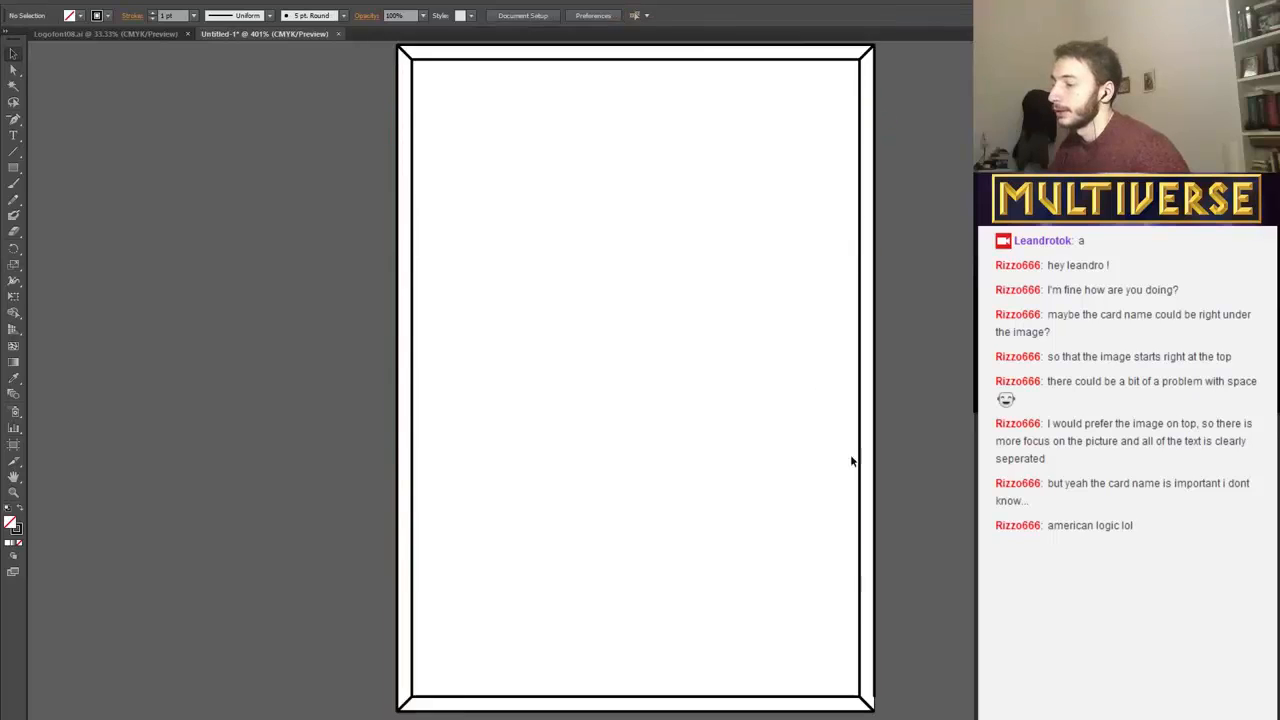
pyautogui.click(876, 650)
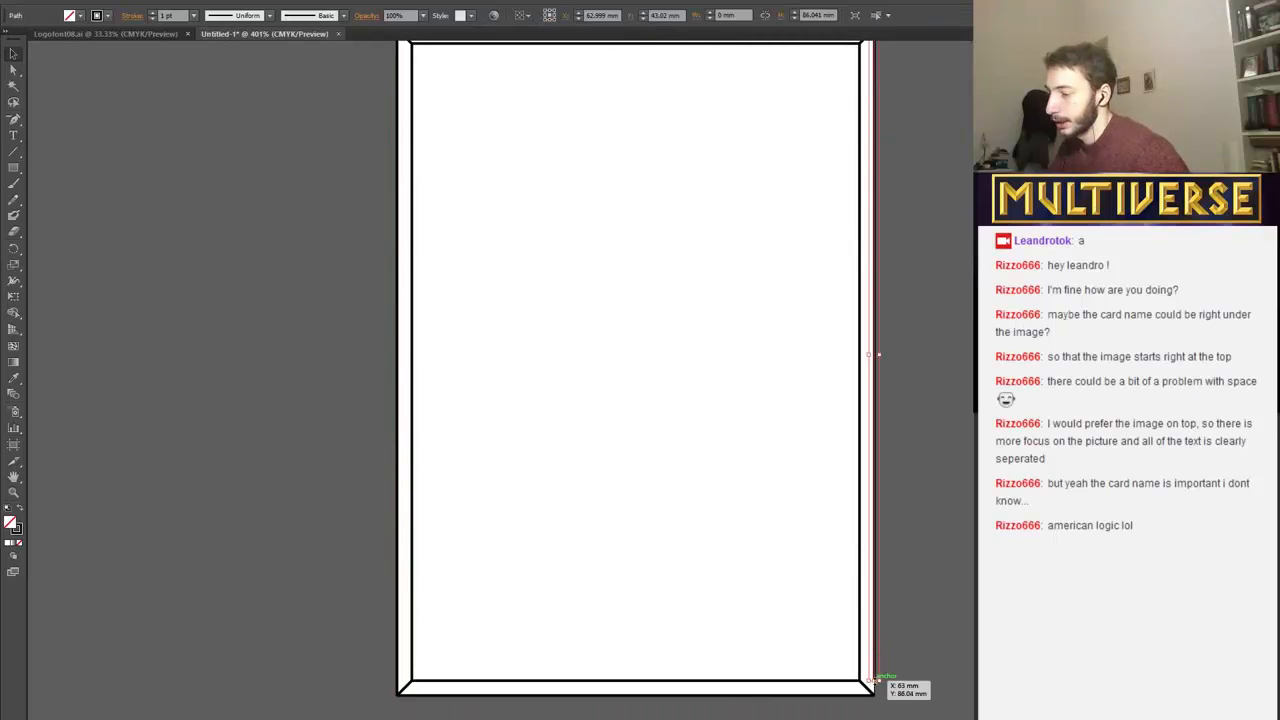
pyautogui.scroll(1, 903, 700)
pyautogui.click(916, 645)
# Try to fill the left border strip with the Live Paint Bucket.
pyautogui.scroll(1, 900, 602)
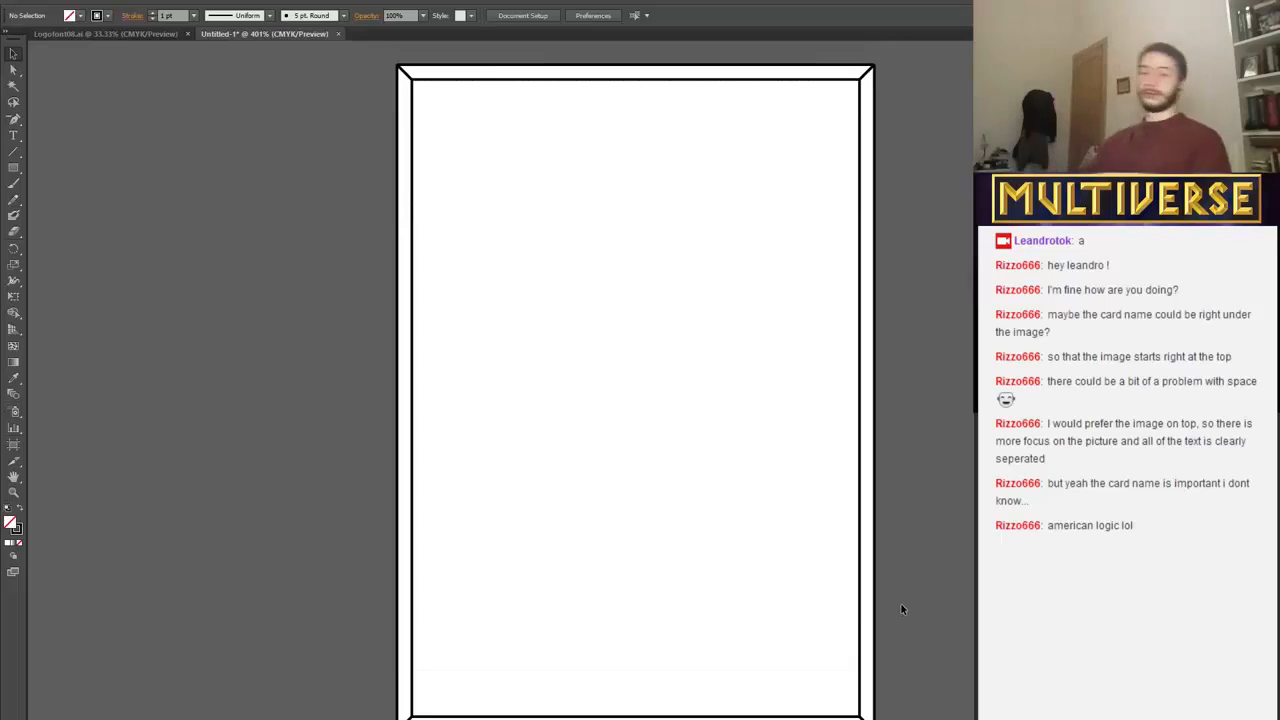
pyautogui.scroll(-1, 900, 602)
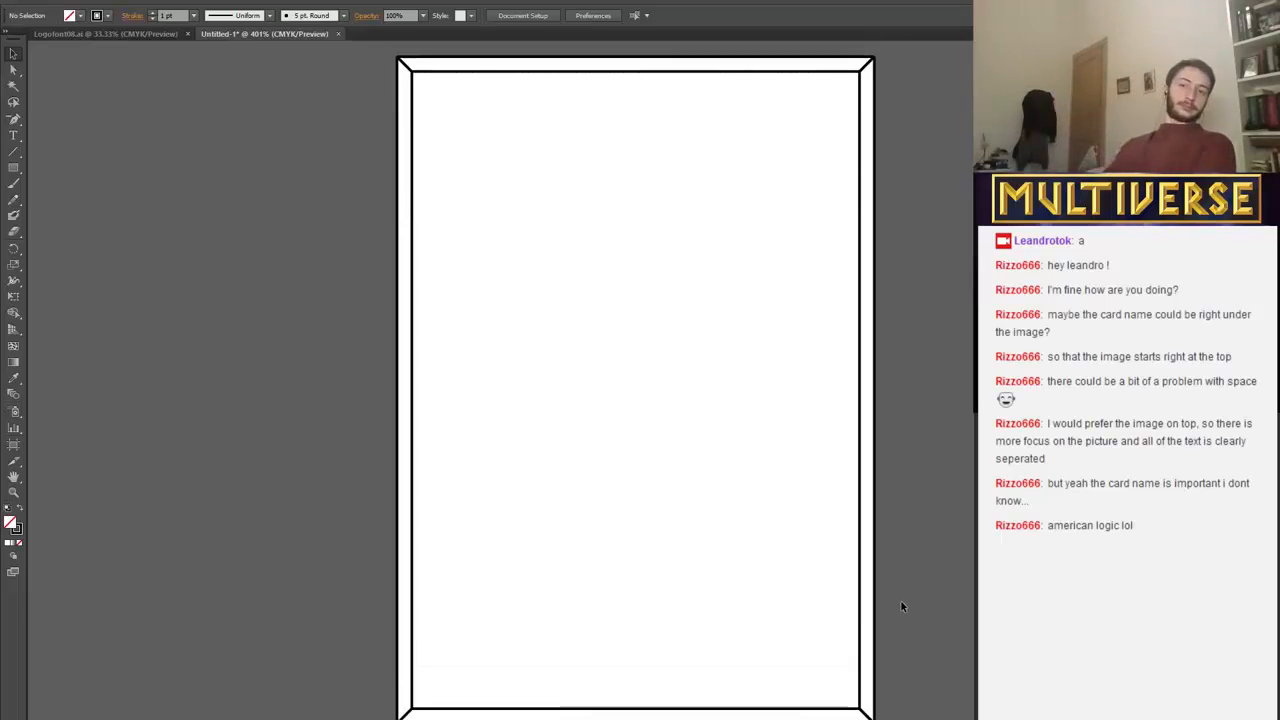
pyautogui.click(14, 280)
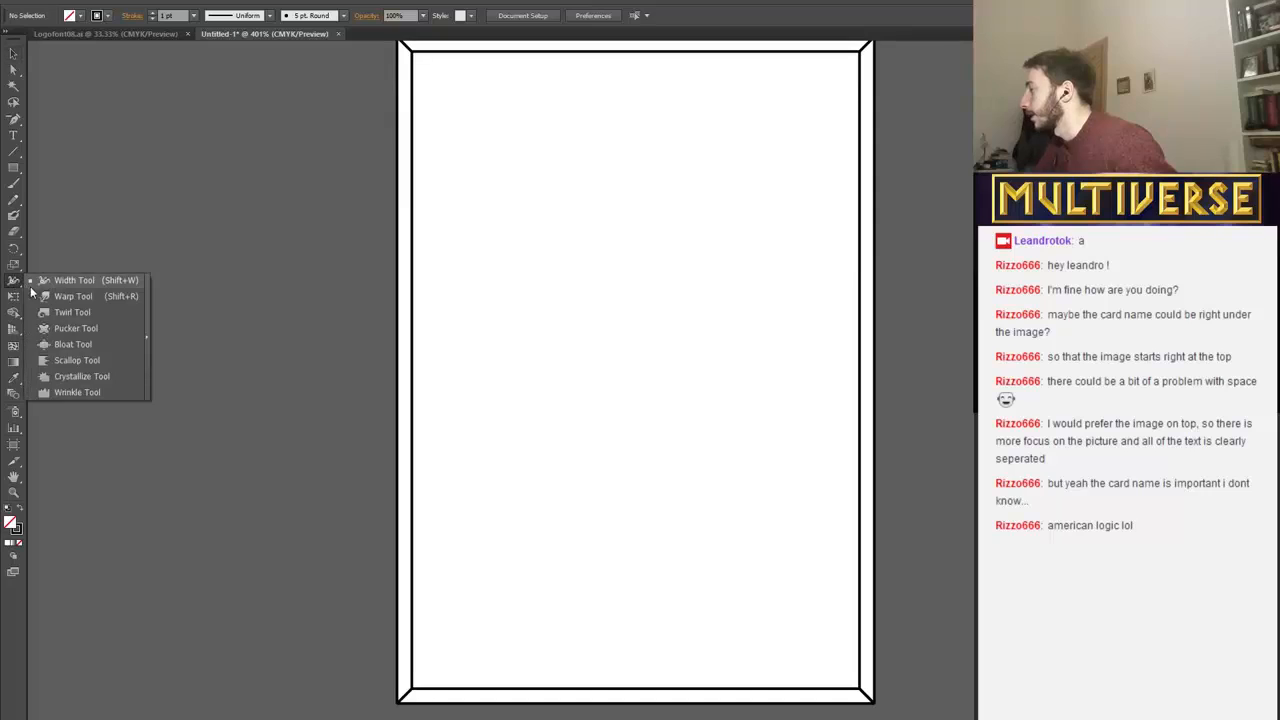
pyautogui.click(14, 313)
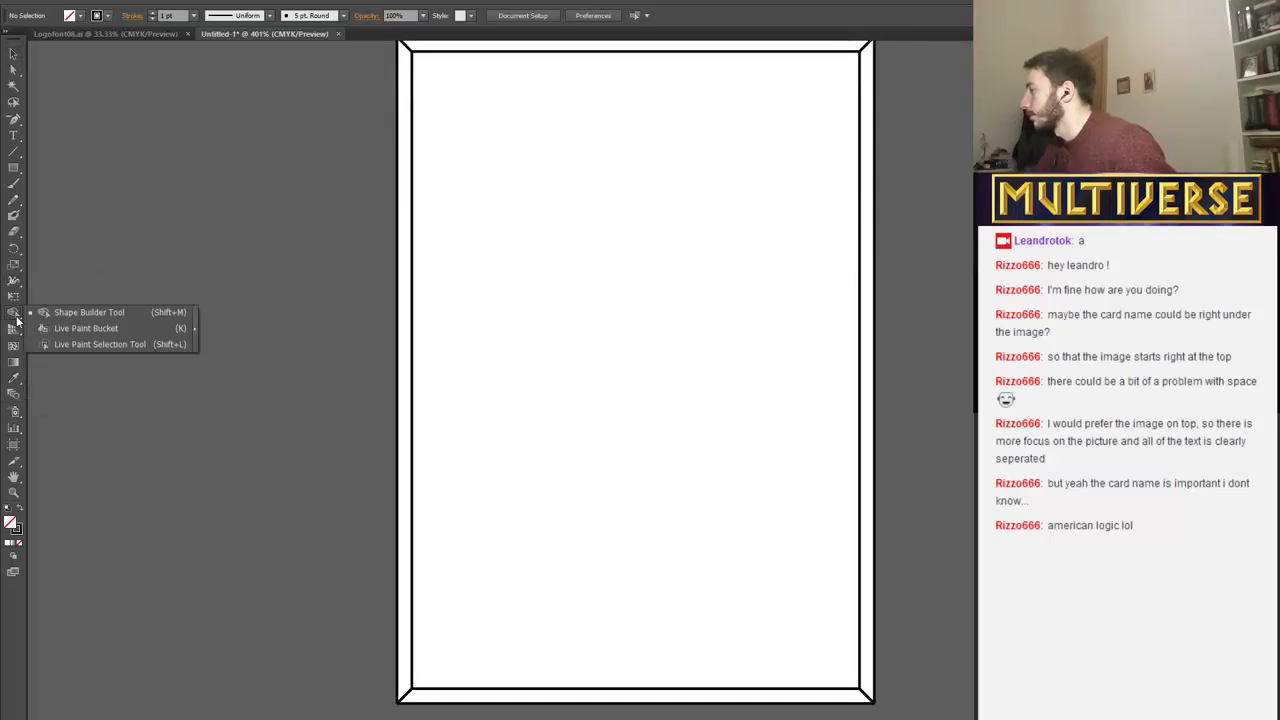
pyautogui.click(46, 327)
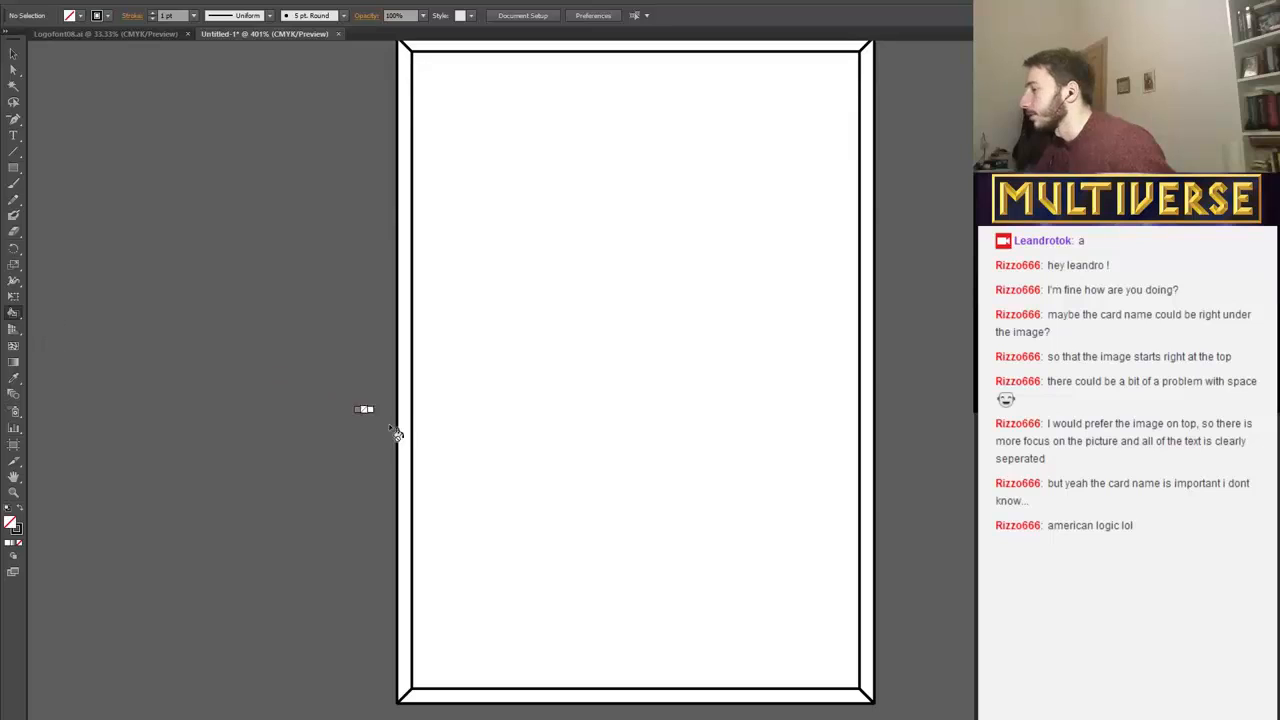
pyautogui.doubleClick(15, 527)
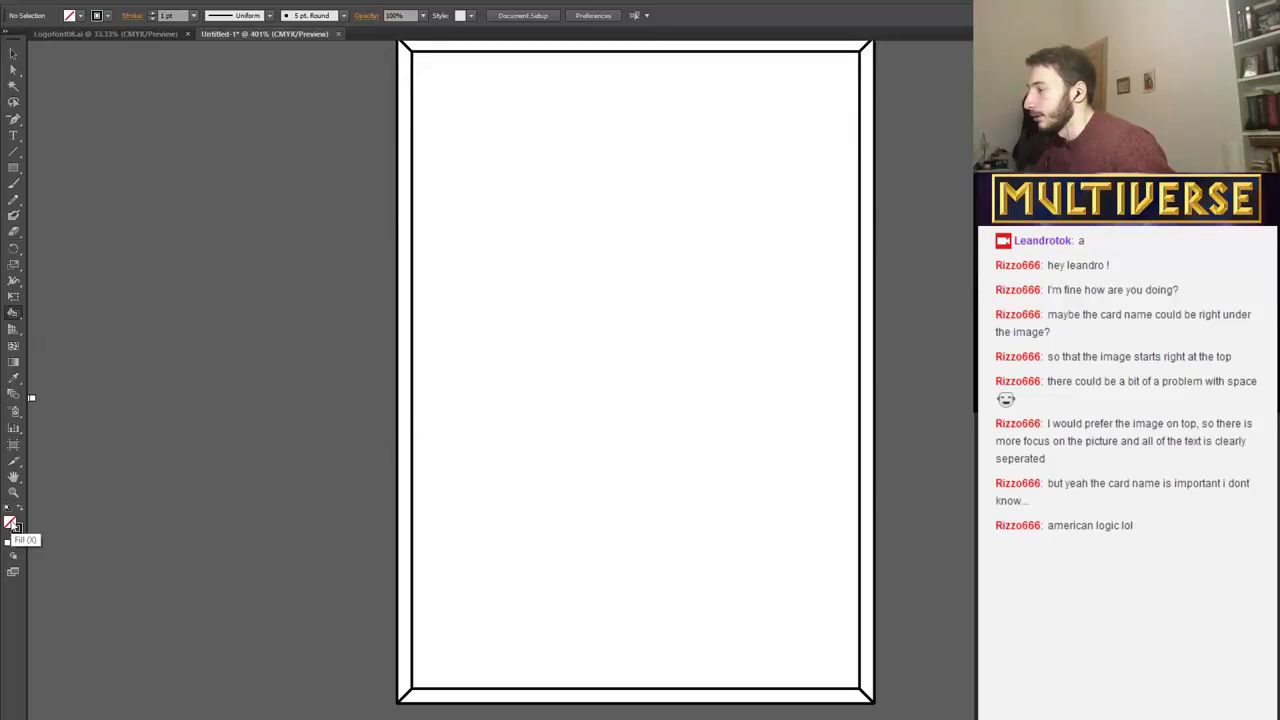
pyautogui.click(750, 295)
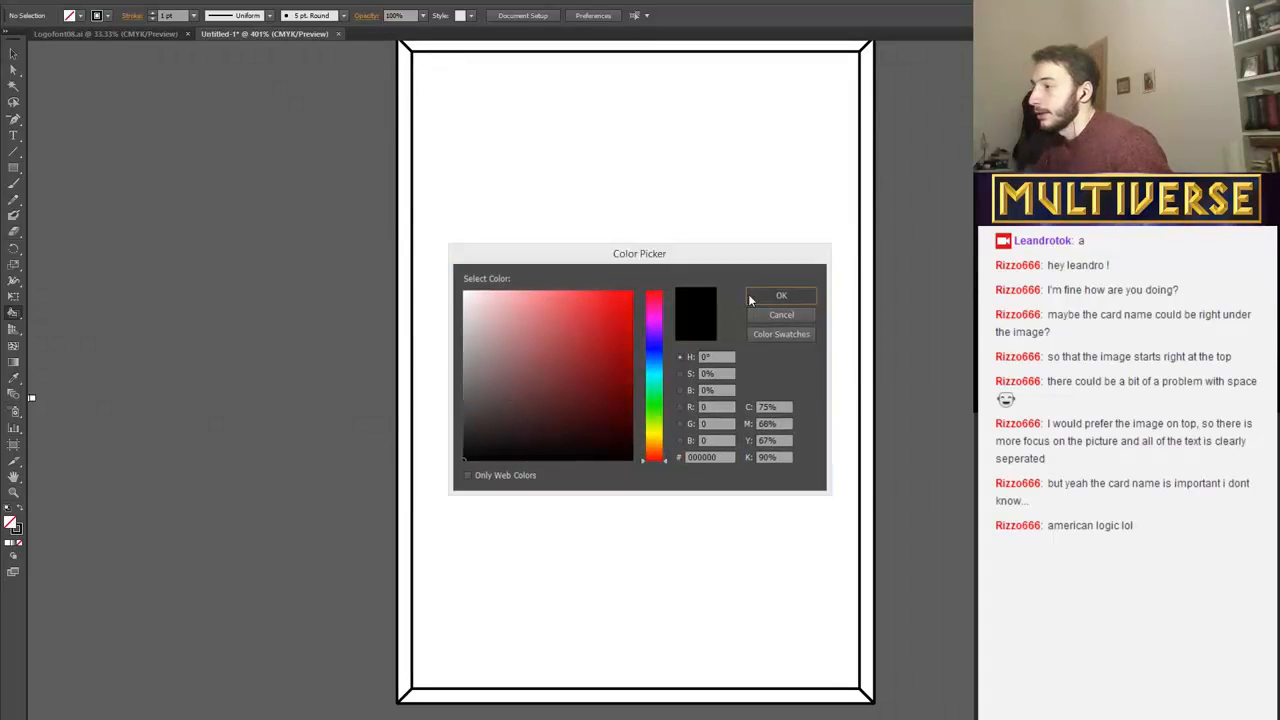
pyautogui.click(404, 376)
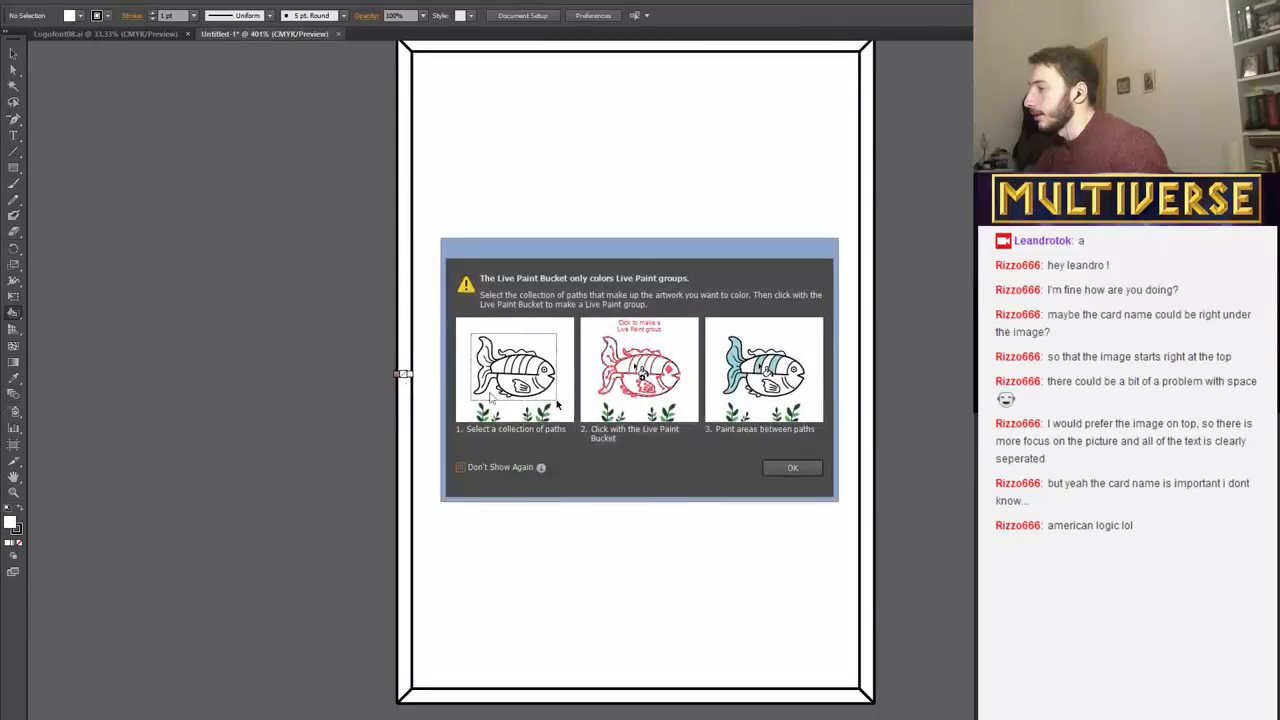
pyautogui.click(803, 463)
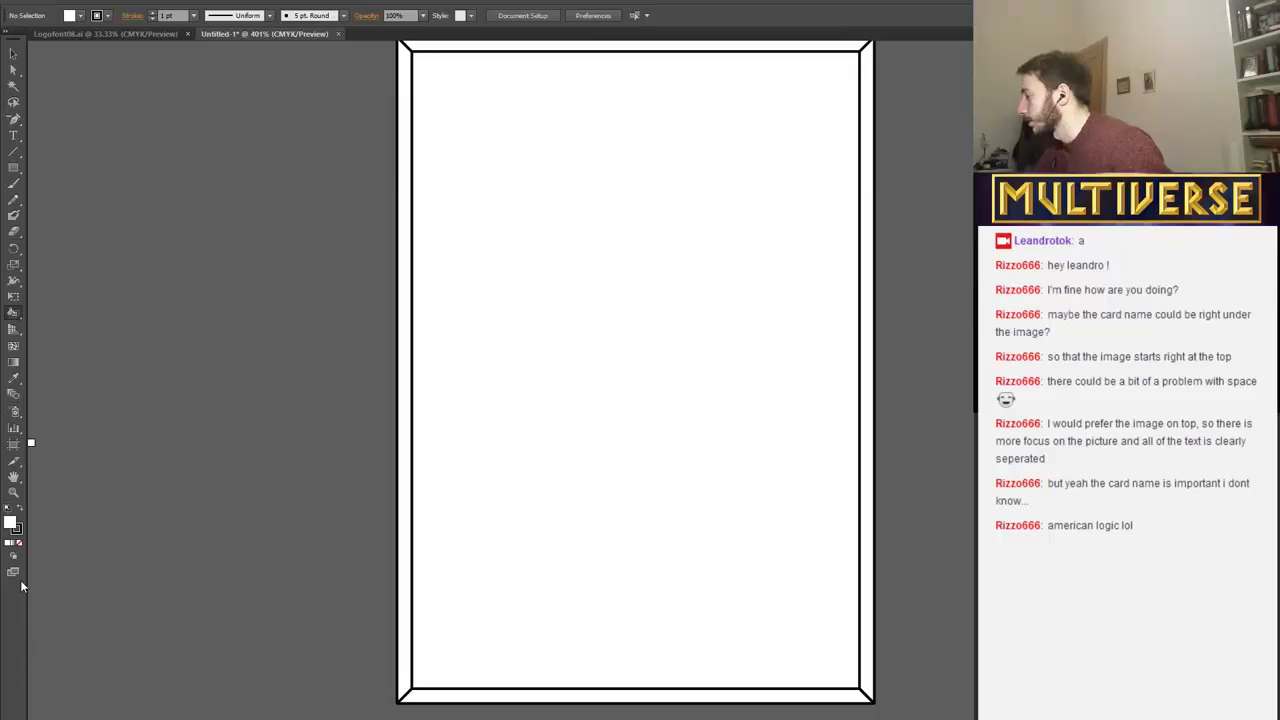
# Set the fill colour to black (000000) and try again to paint the left border strip.
pyautogui.doubleClick(10, 522)
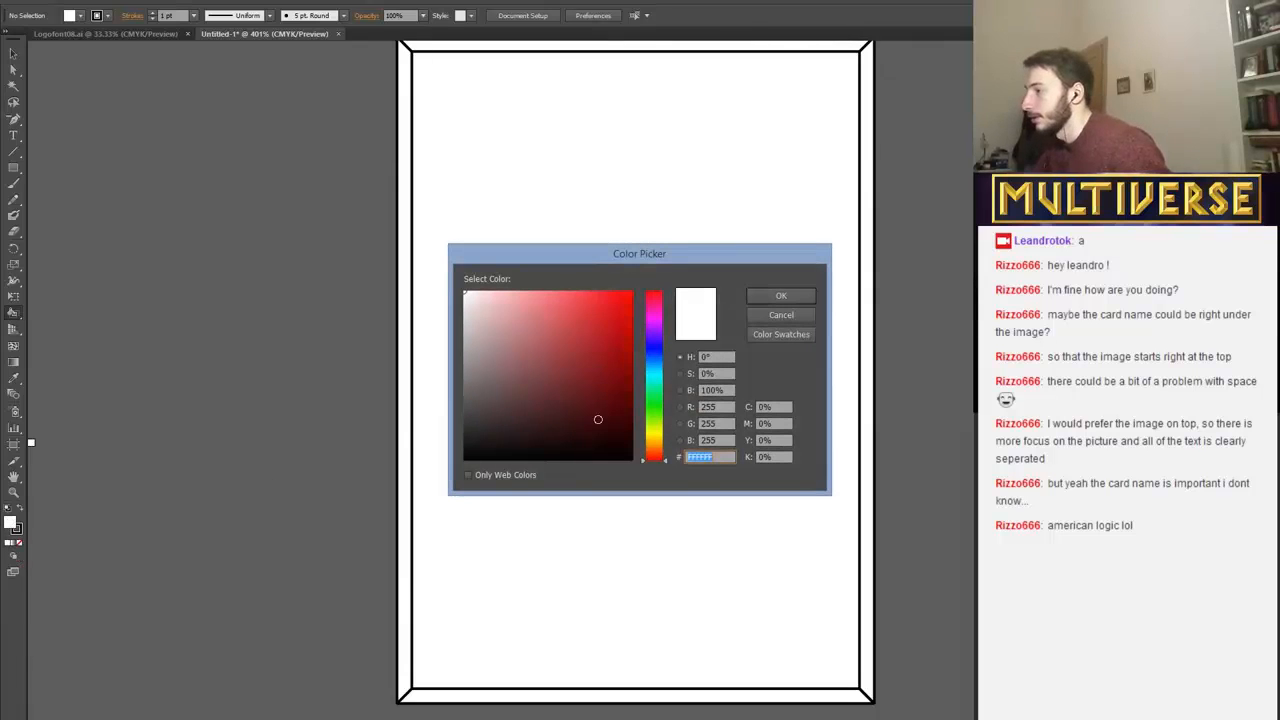
pyautogui.click(456, 463)
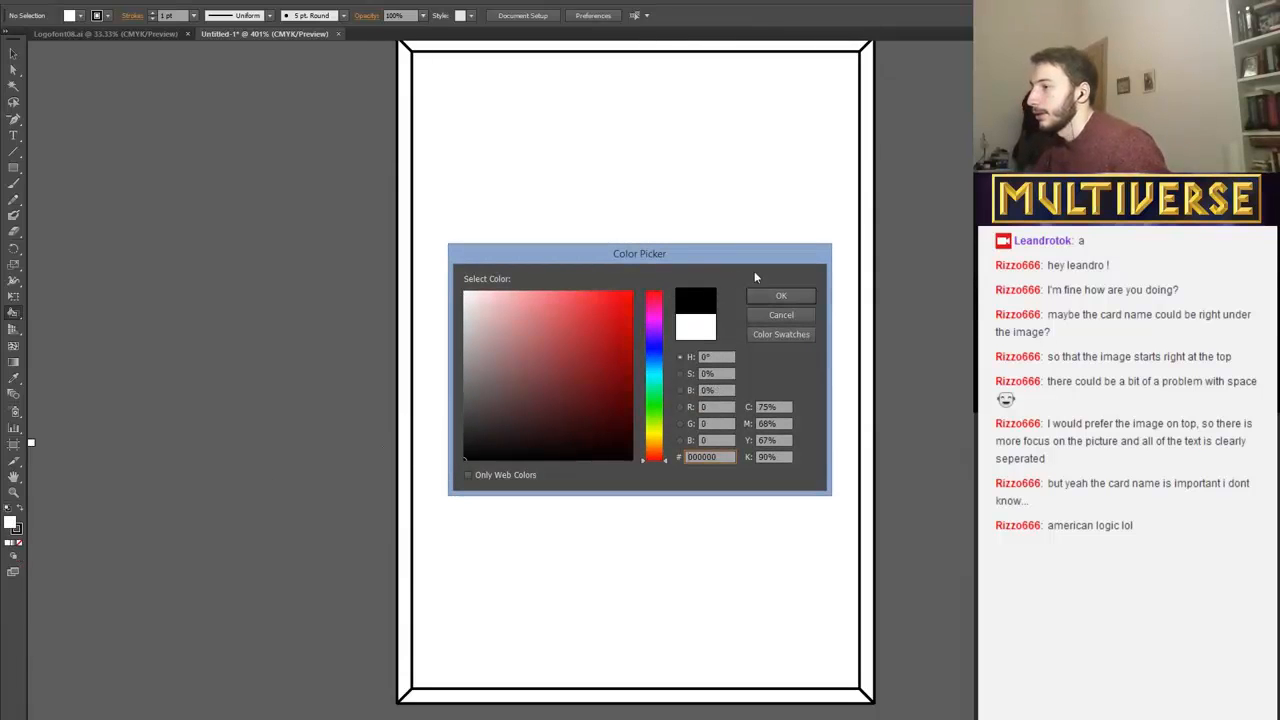
pyautogui.click(768, 295)
pyautogui.click(404, 320)
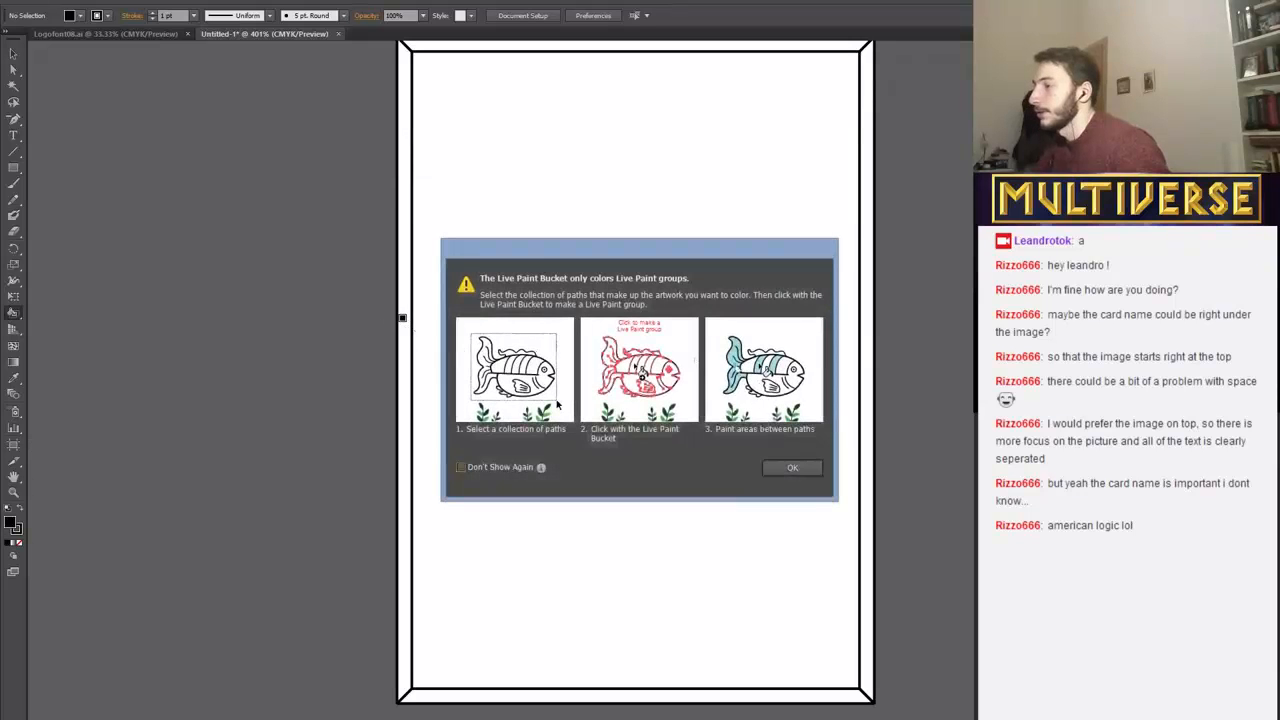
pyautogui.click(779, 466)
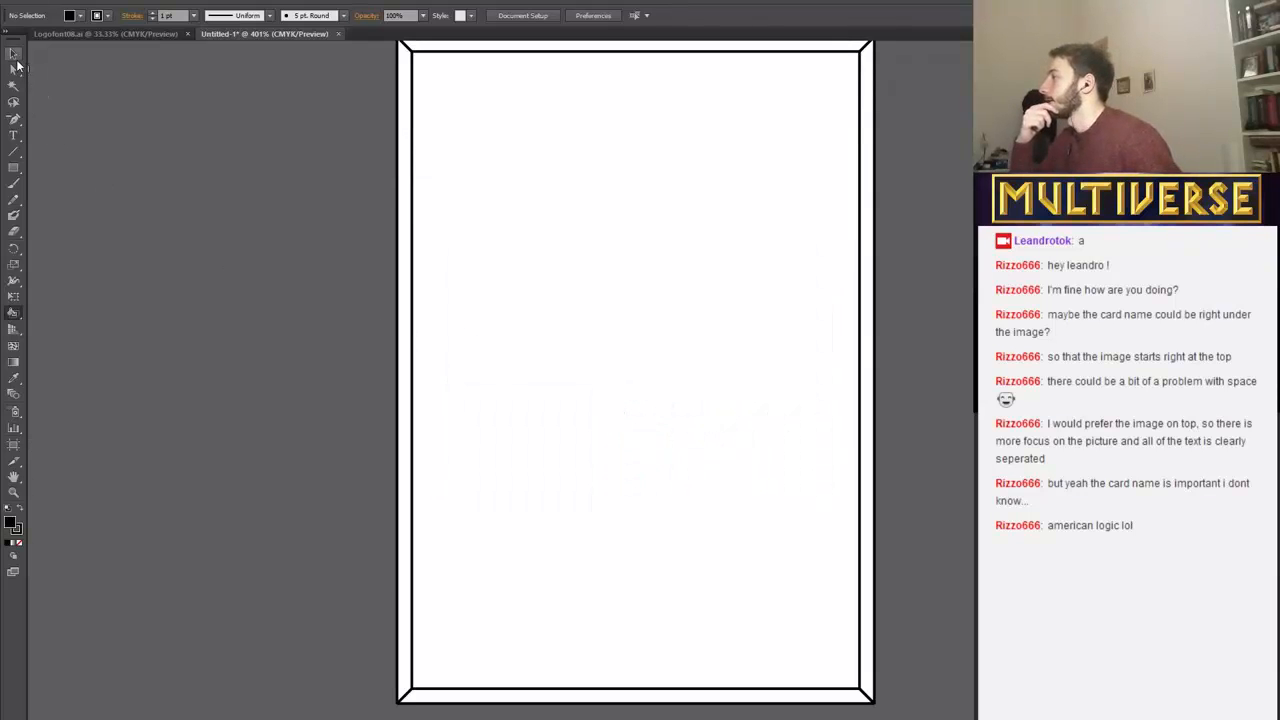
# Select all the border lines and convert them into a Live Paint group with the Live Paint Bucket.
pyautogui.click(14, 56)
pyautogui.scroll(1, 331, 372)
pyautogui.moveTo(376, 50); pyautogui.dragTo(910, 718)
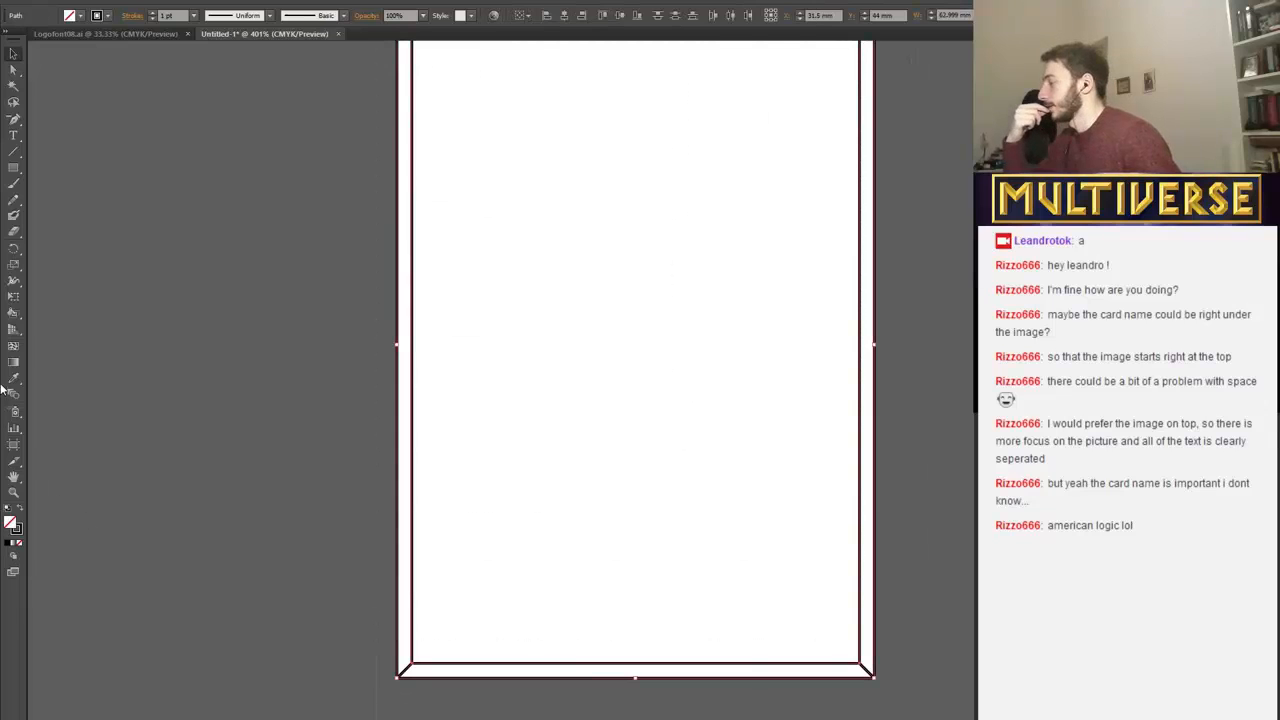
pyautogui.click(13, 315)
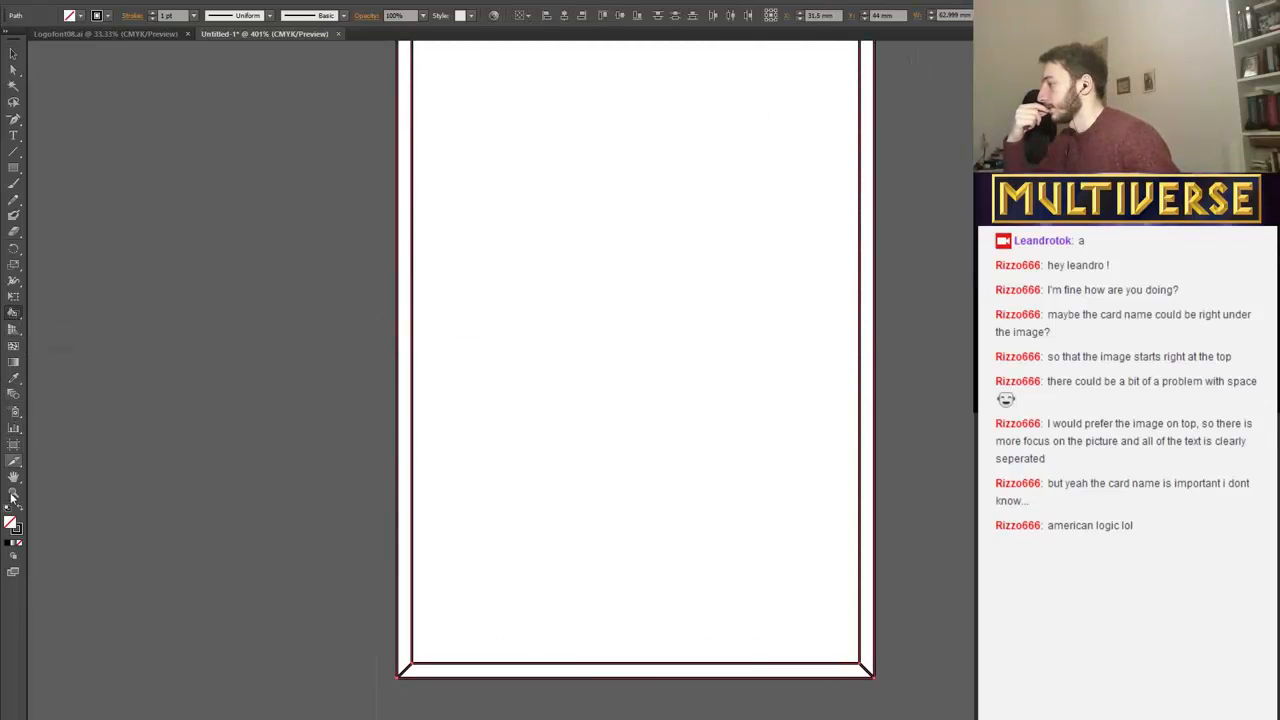
pyautogui.click(10, 548)
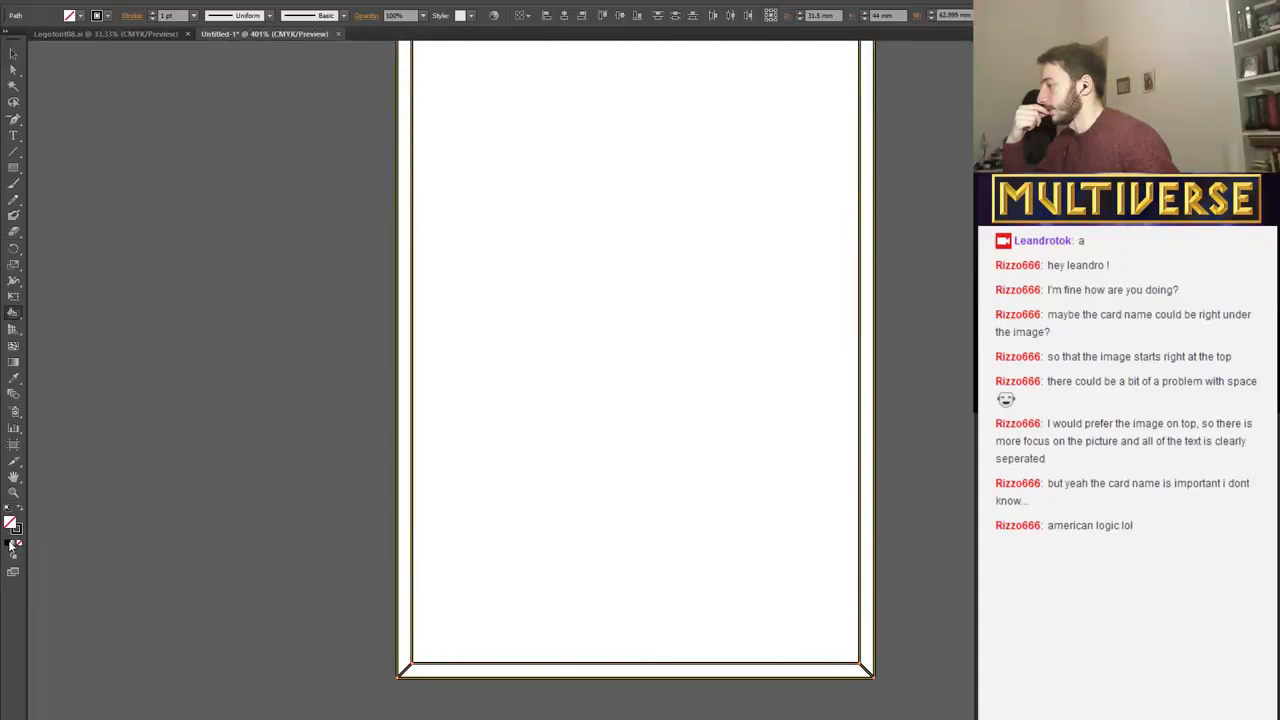
pyautogui.doubleClick(16, 526)
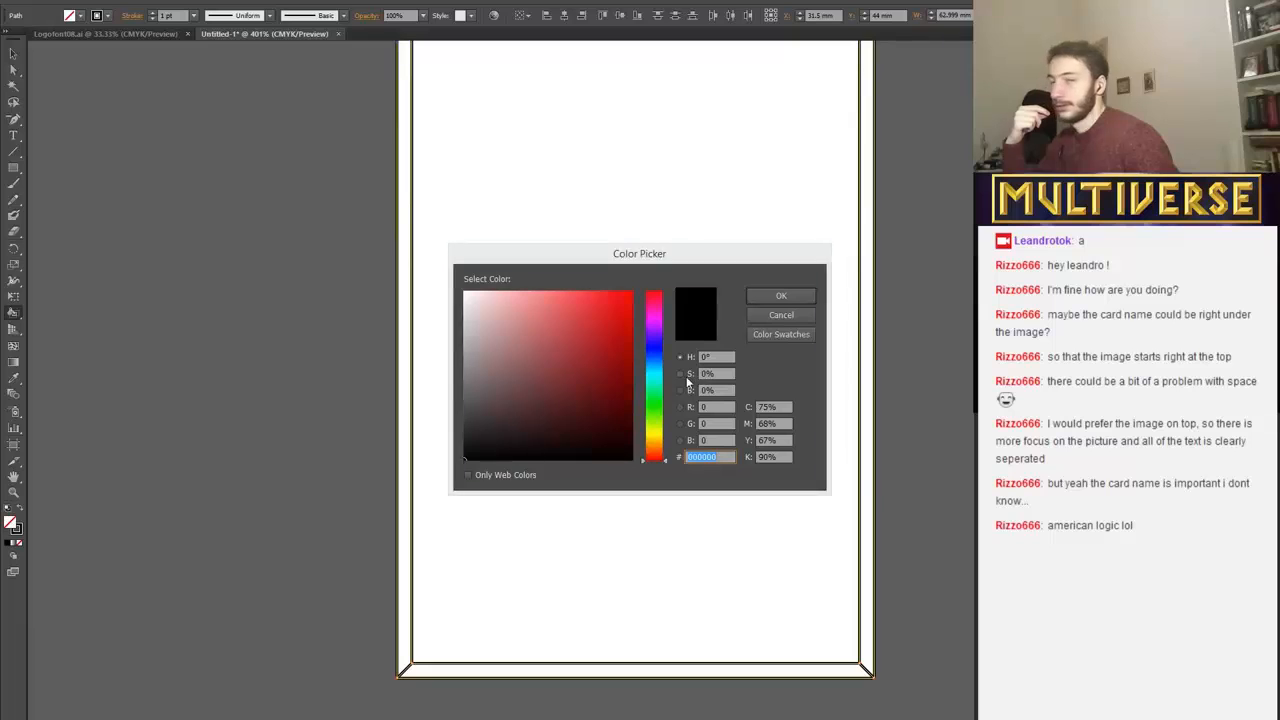
pyautogui.click(800, 296)
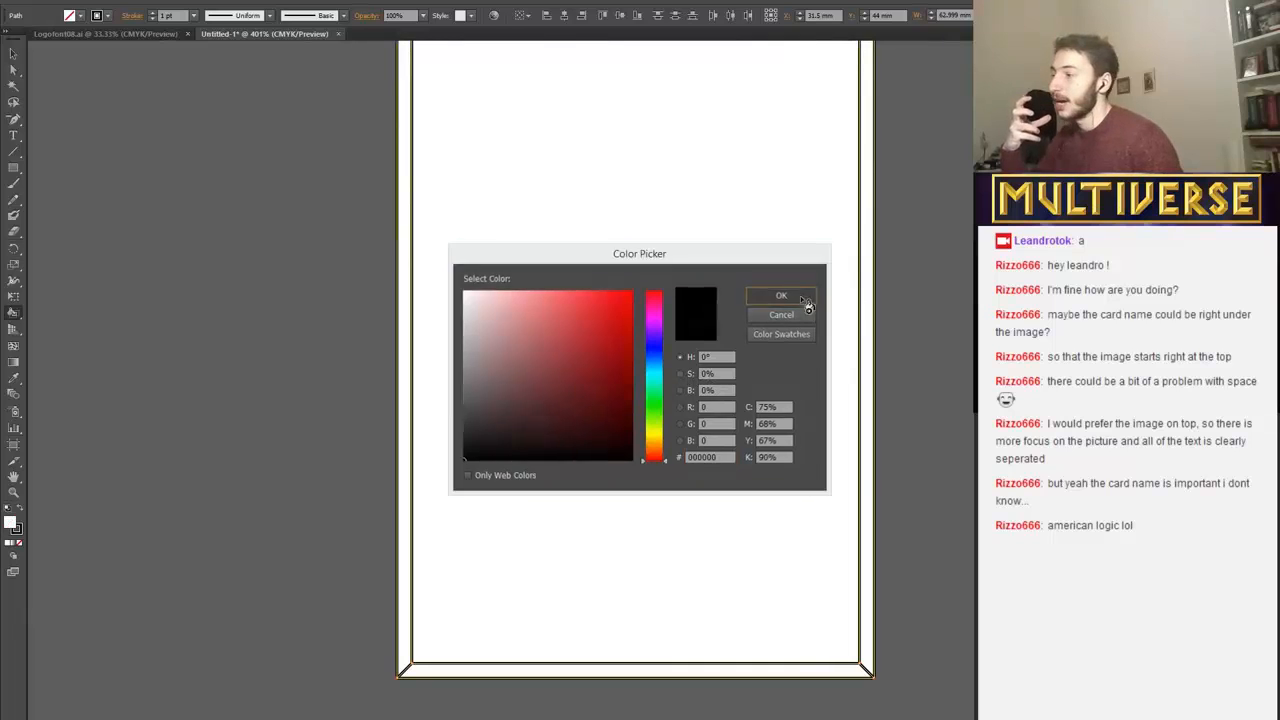
pyautogui.click(397, 373)
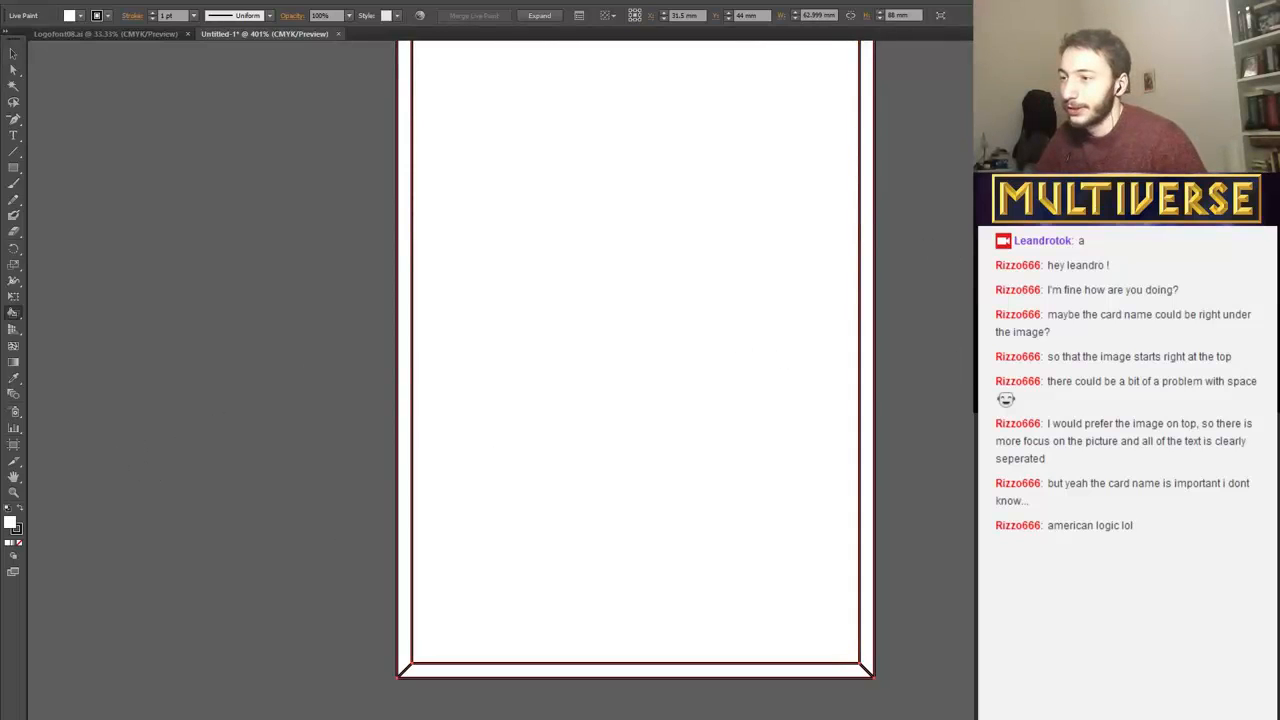
# Deselect the Live Paint group and set the fill colour to black (000000).
pyautogui.scroll(-15, 635, 380)
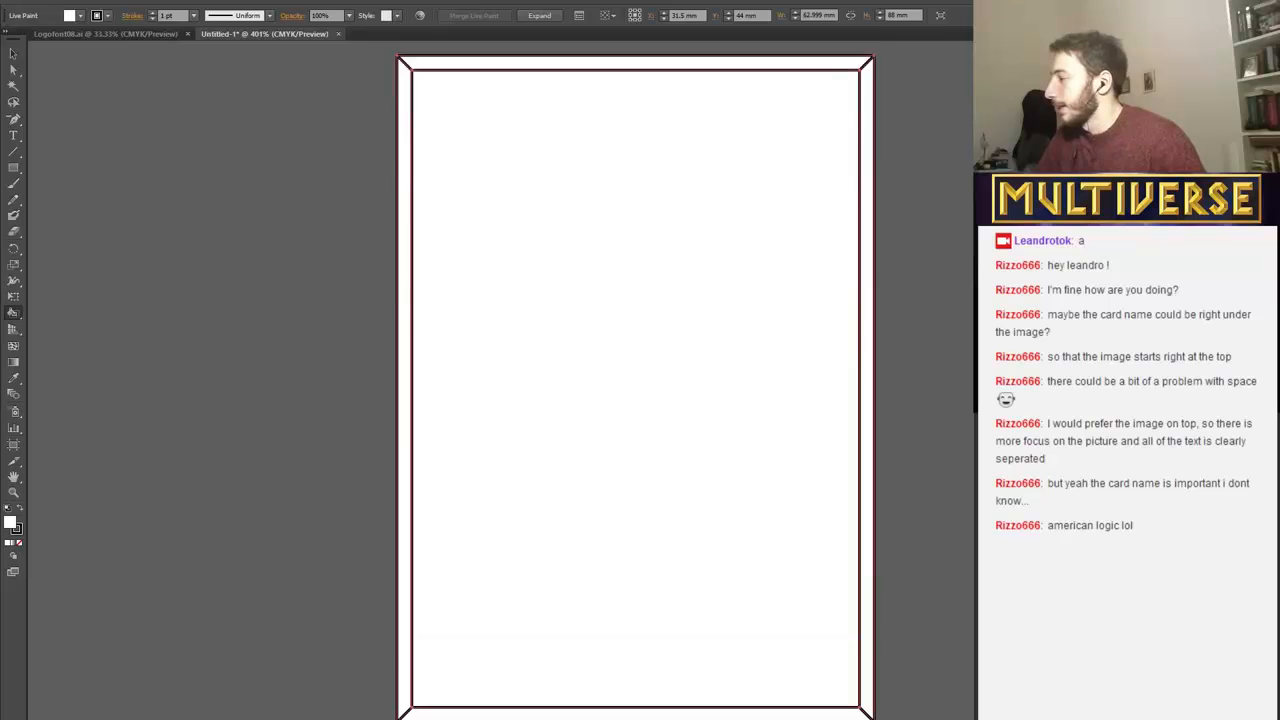
pyautogui.scroll(3, 635, 380)
pyautogui.click(13, 53)
pyautogui.click(183, 166)
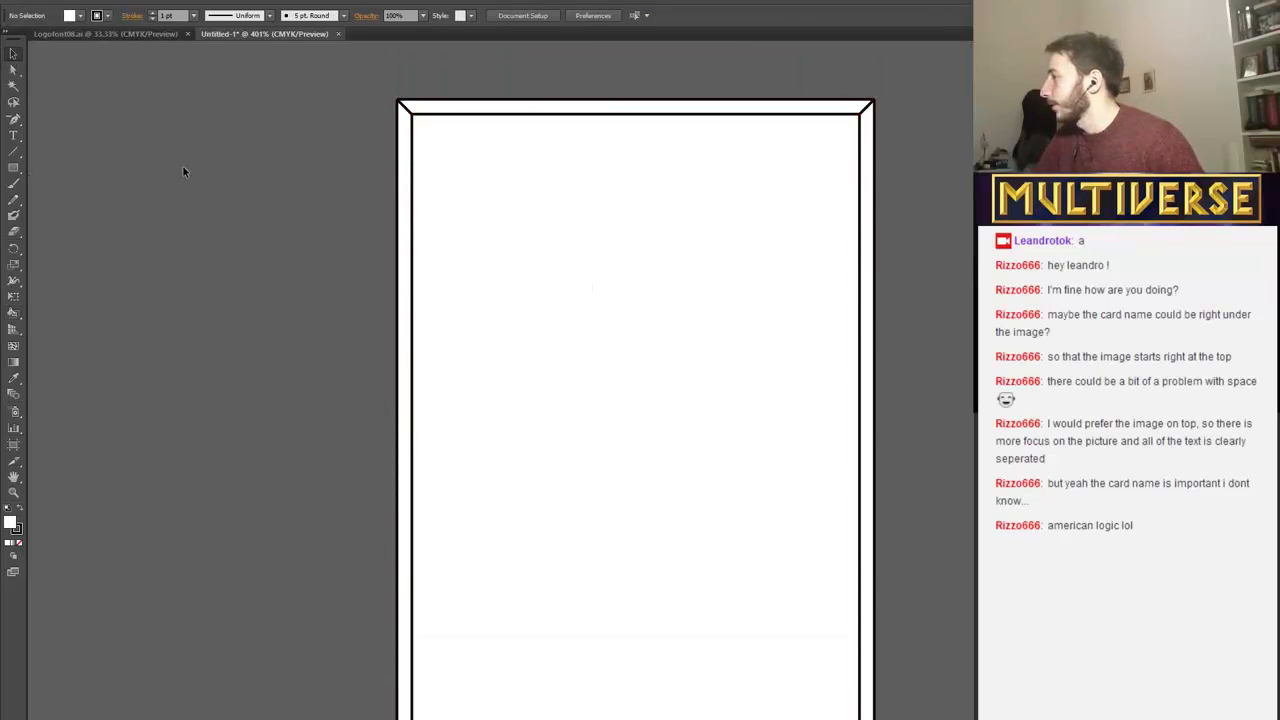
pyautogui.scroll(1, 183, 166)
pyautogui.scroll(-1, 40, 440)
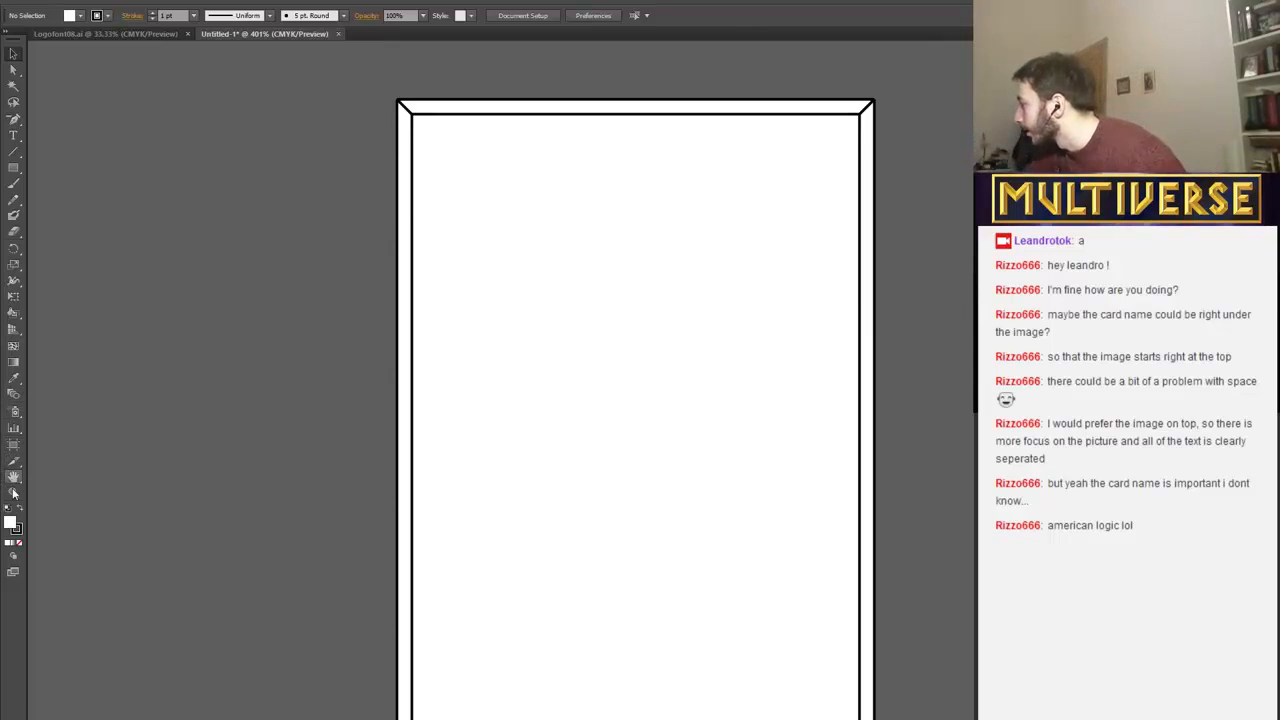
pyautogui.doubleClick(12, 524)
pyautogui.write('000000')
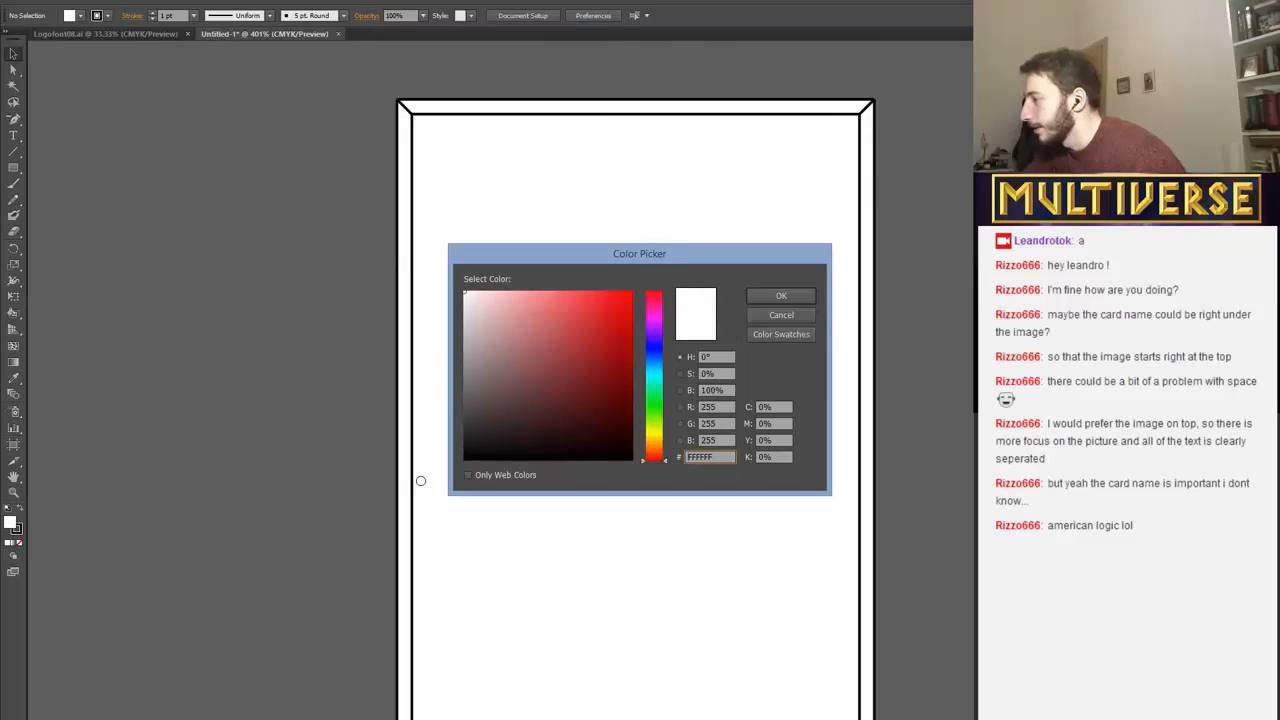
pyautogui.click(806, 300)
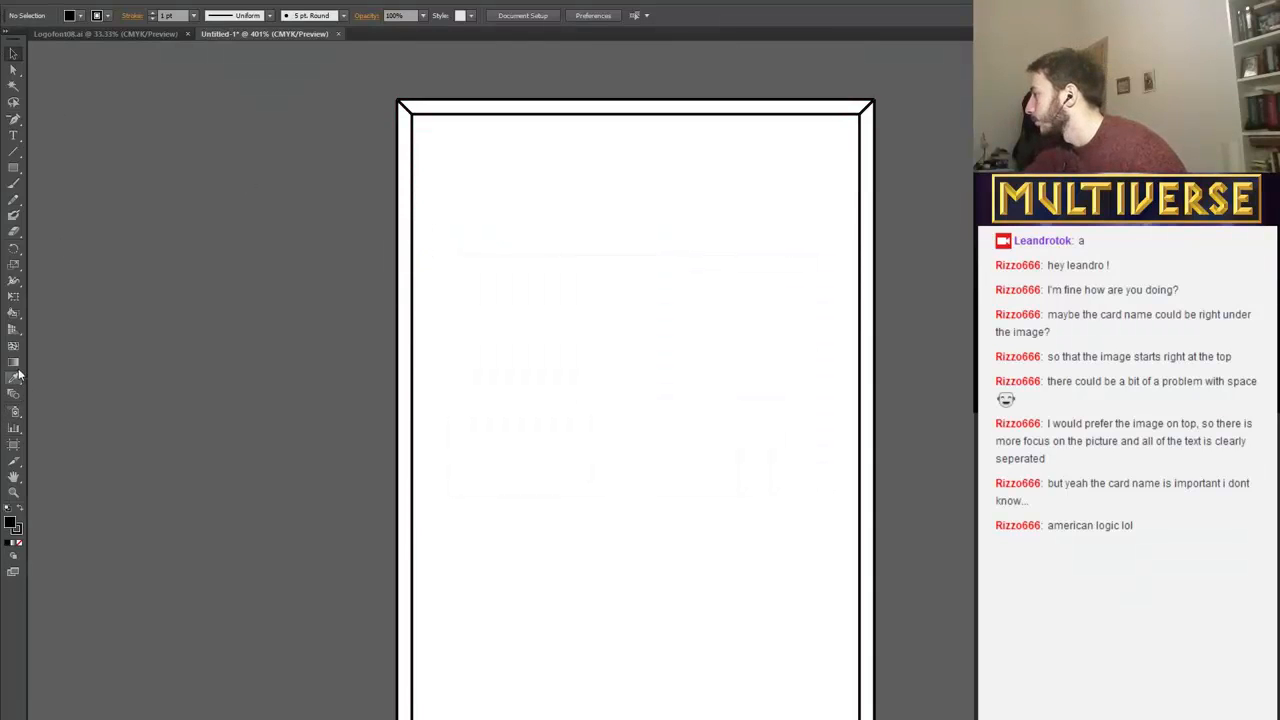
# Paint all four strips of the card border black with the Live Paint Bucket.
pyautogui.click(15, 314)
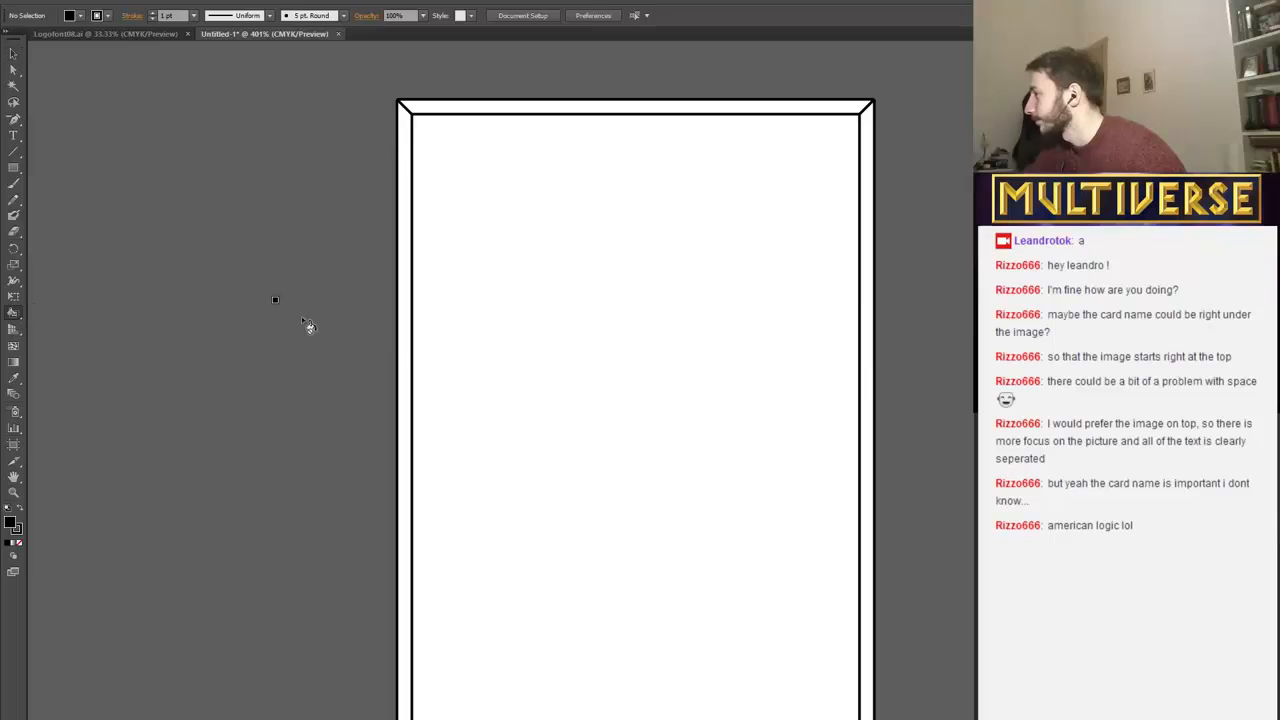
pyautogui.click(406, 358)
pyautogui.click(479, 121)
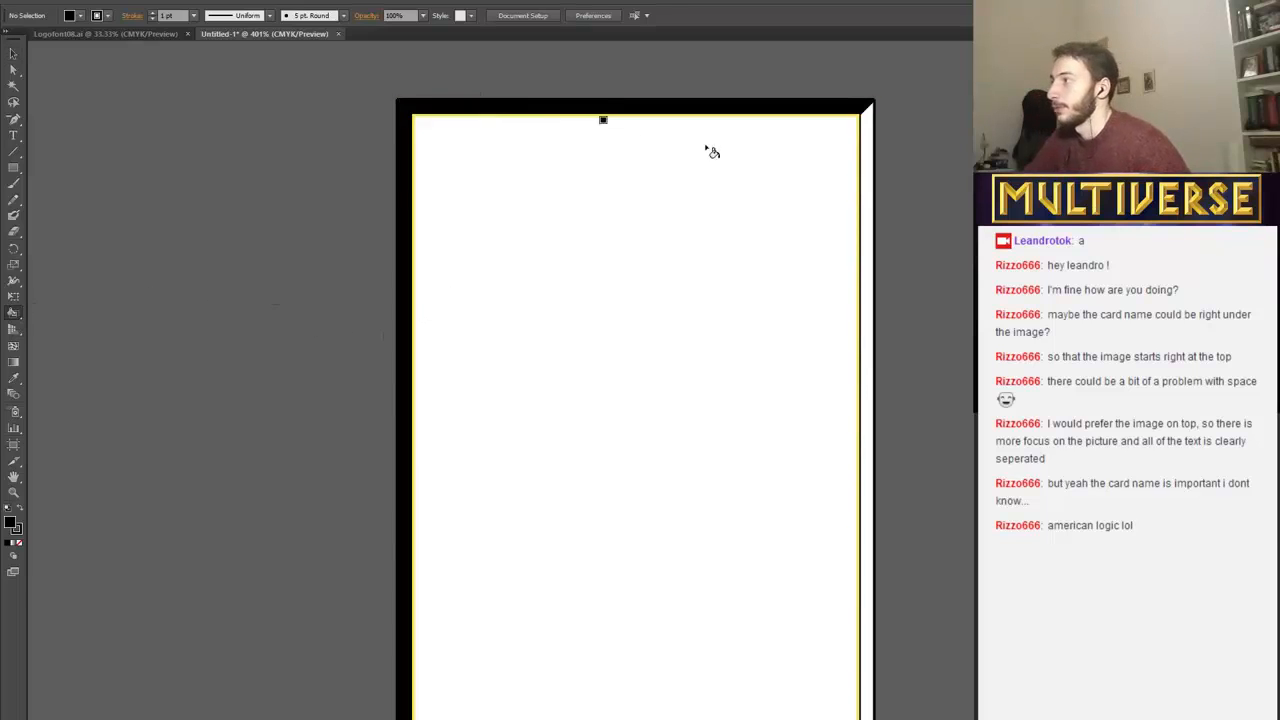
pyautogui.click(868, 300)
pyautogui.scroll(-2, 768, 622)
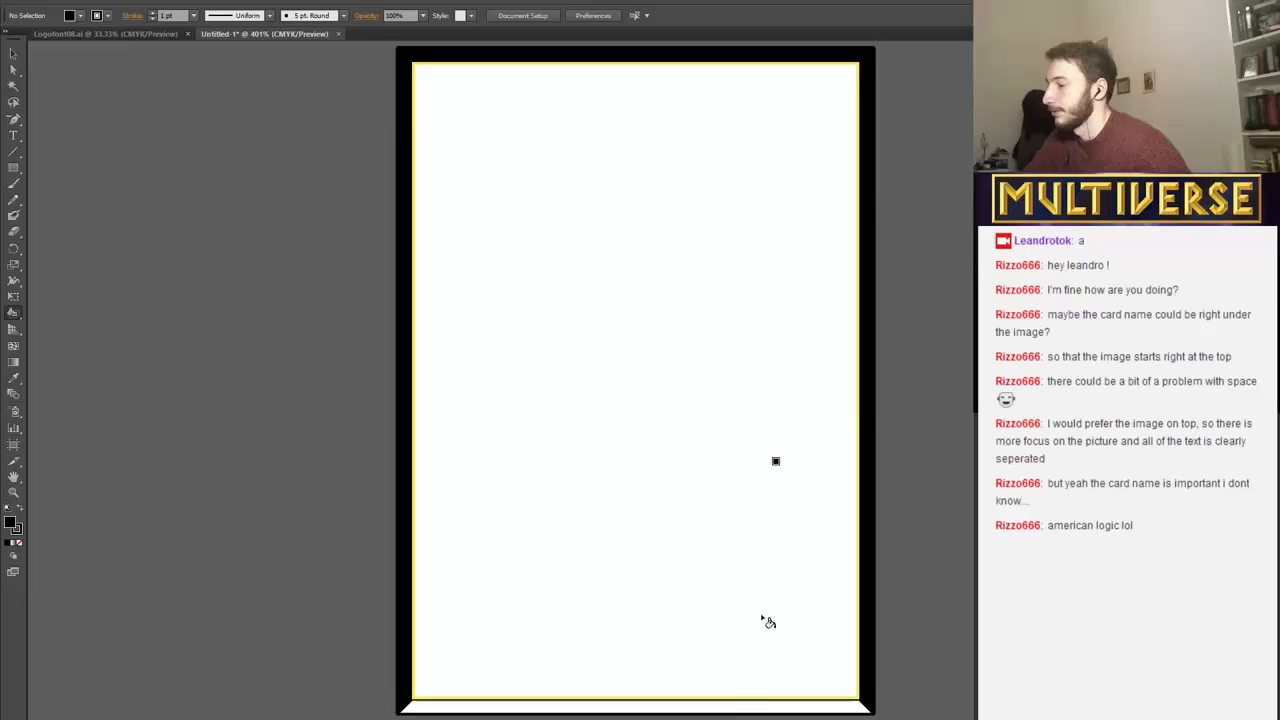
pyautogui.click(757, 705)
pyautogui.scroll(1, 855, 505)
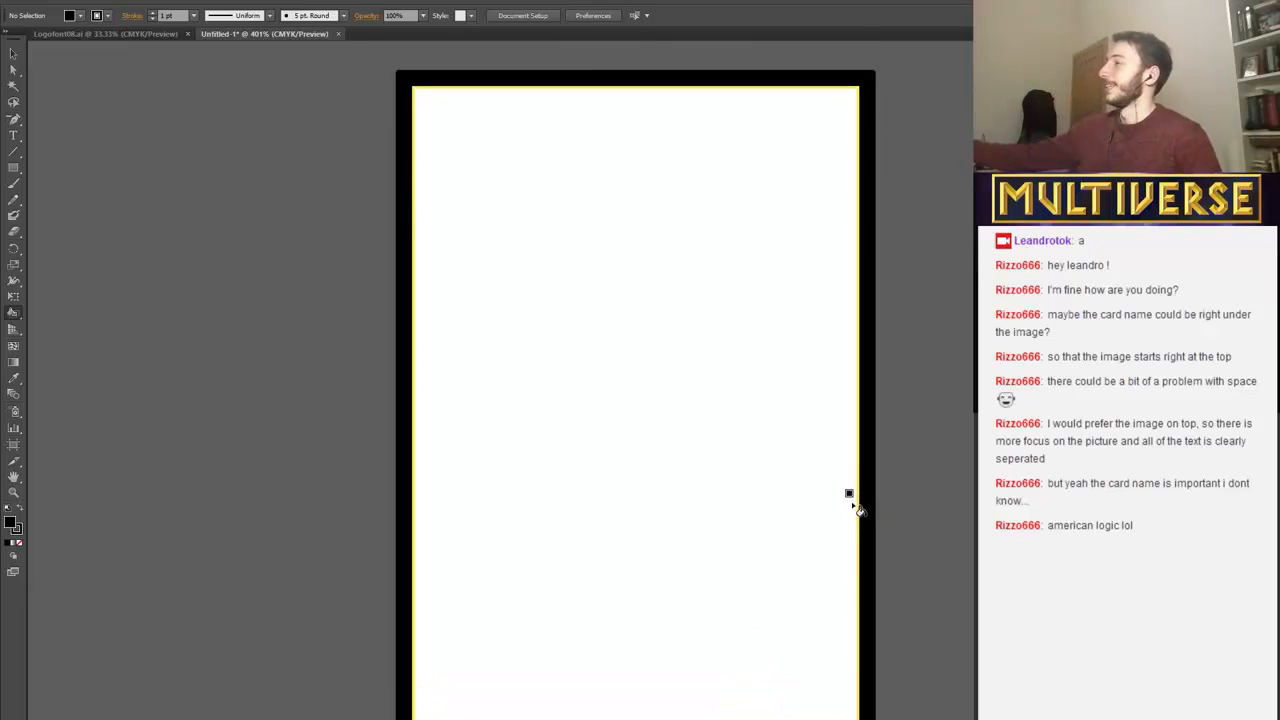
# Draw a horizontal line about 59 mm long across the card's middle, between the inner edges of the left and right borders.
pyautogui.hotkey('ctrl', '-')
pyautogui.hotkey('ctrl', '-')
pyautogui.hotkey('ctrl', '-')
pyautogui.hotkey('ctrl', '-')
pyautogui.hotkey('ctrl', '-')
pyautogui.press('+')
pyautogui.hotkey('ctrl', '+')
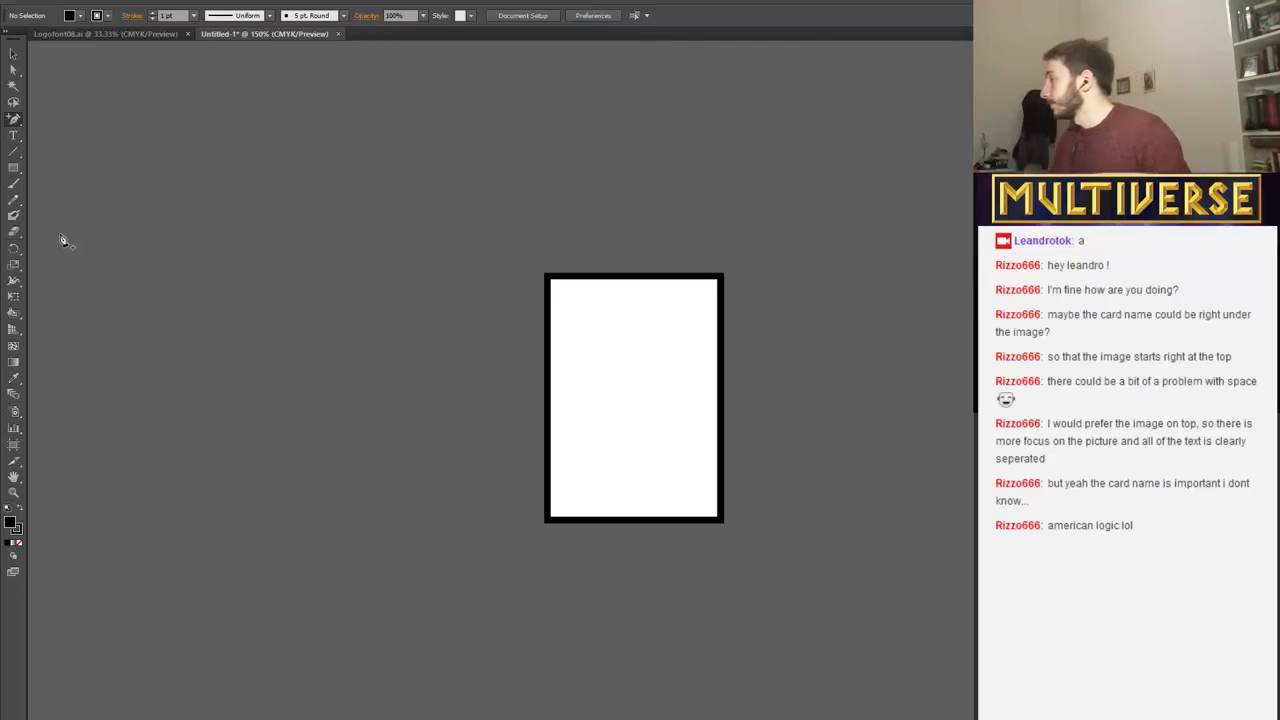
pyautogui.click(13, 151)
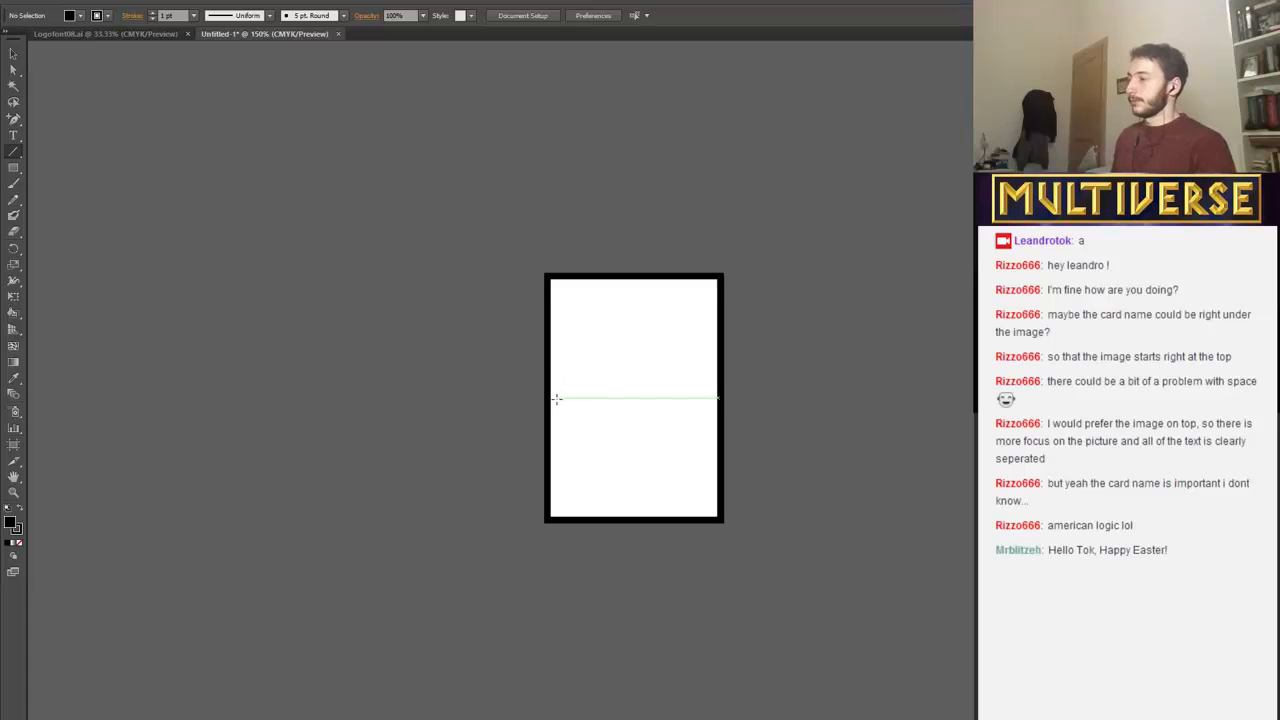
pyautogui.moveTo(552, 398); pyautogui.dragTo(716, 398)
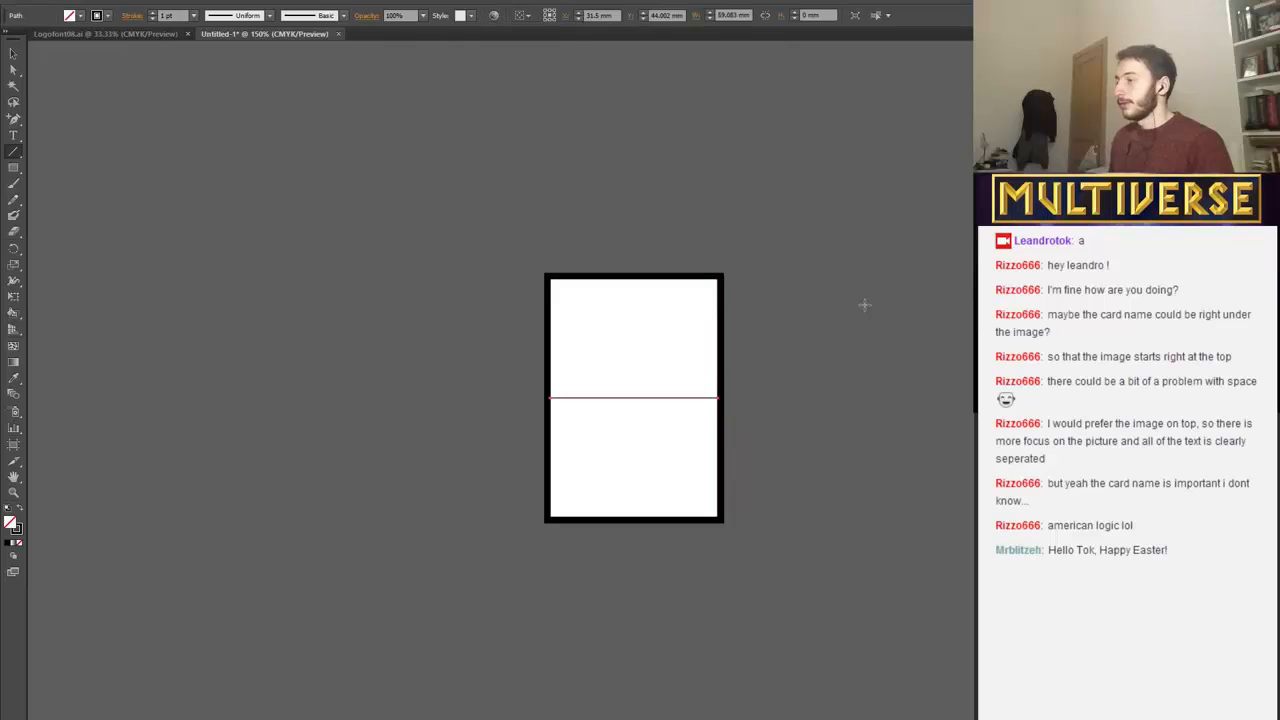
# Examine the position and size values of the middle line and of the border's Live Paint group.
pyautogui.scroll(1, 659, 500)
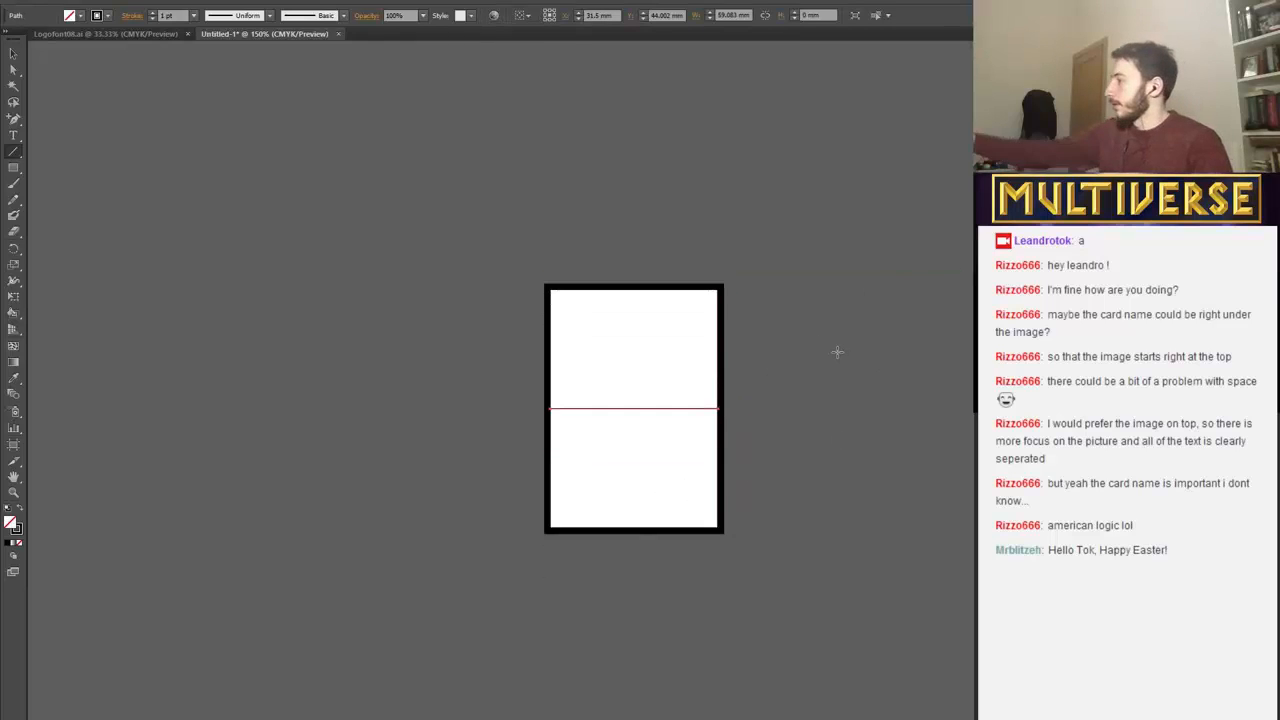
pyautogui.hotkey('ctrl', '+')
pyautogui.hotkey('ctrl', '+')
pyautogui.hotkey('ctrl', '+')
pyautogui.hotkey('ctrl', '+')
pyautogui.hotkey('ctrl', '+')
pyautogui.press('-')
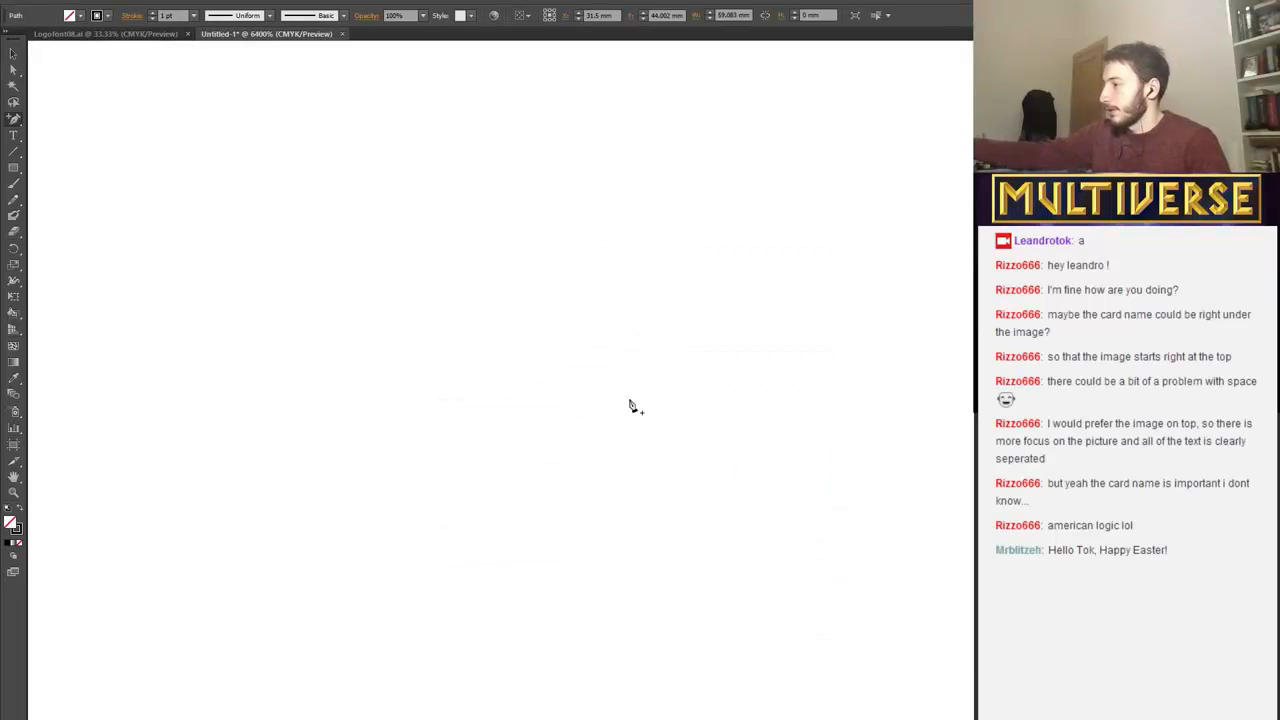
pyautogui.hotkey('ctrl', '-')
pyautogui.hotkey('ctrl', '-')
pyautogui.hotkey('ctrl', '-')
pyautogui.hotkey('ctrl', '-')
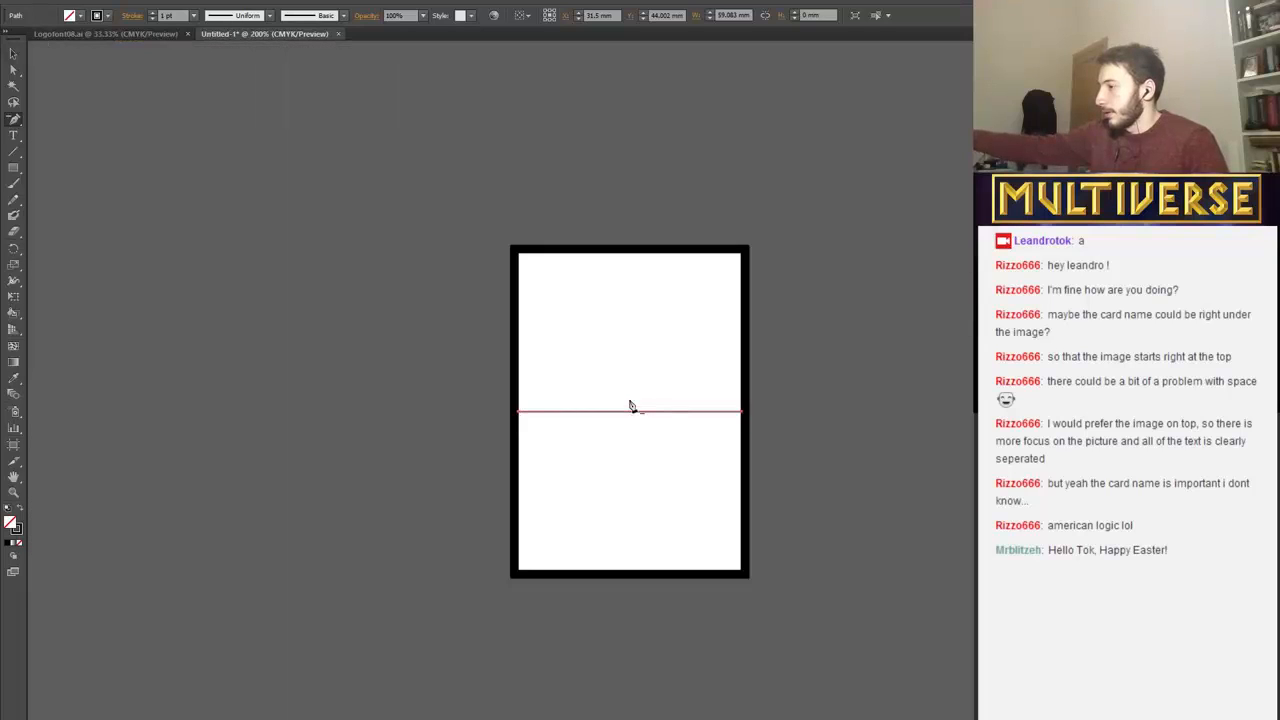
pyautogui.scroll(1, 630, 402)
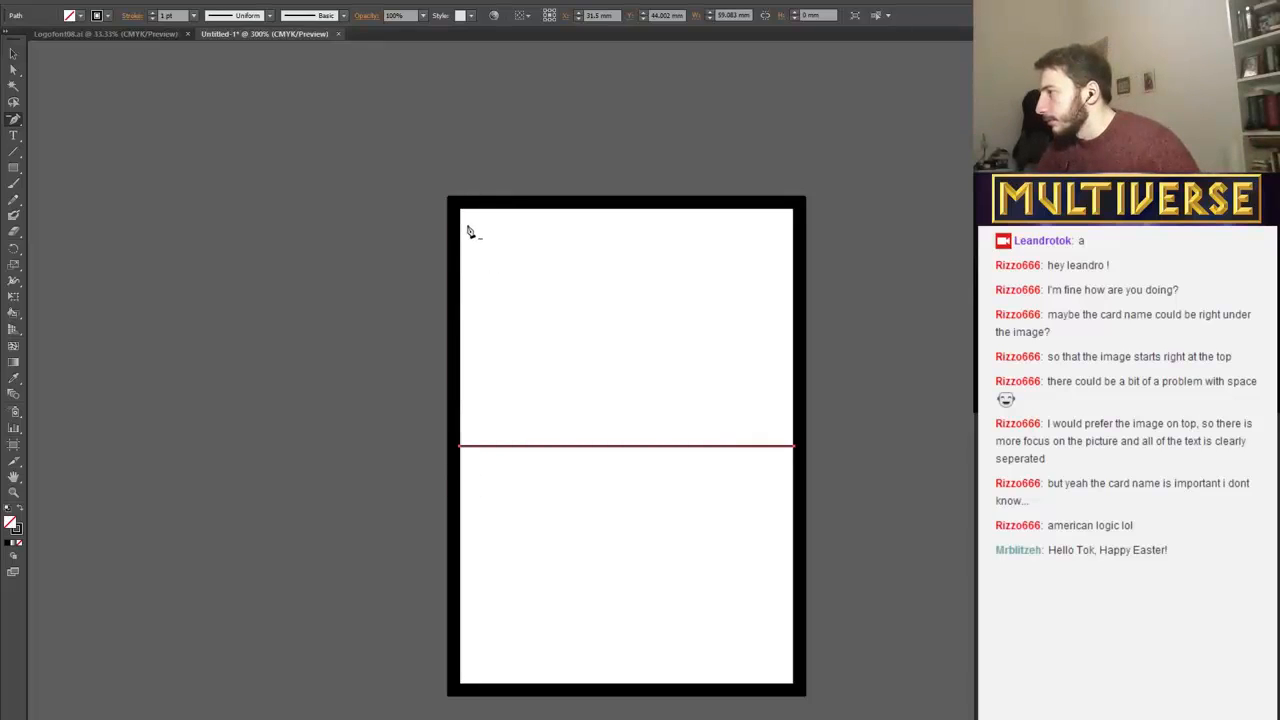
pyautogui.click(13, 53)
pyautogui.click(540, 445)
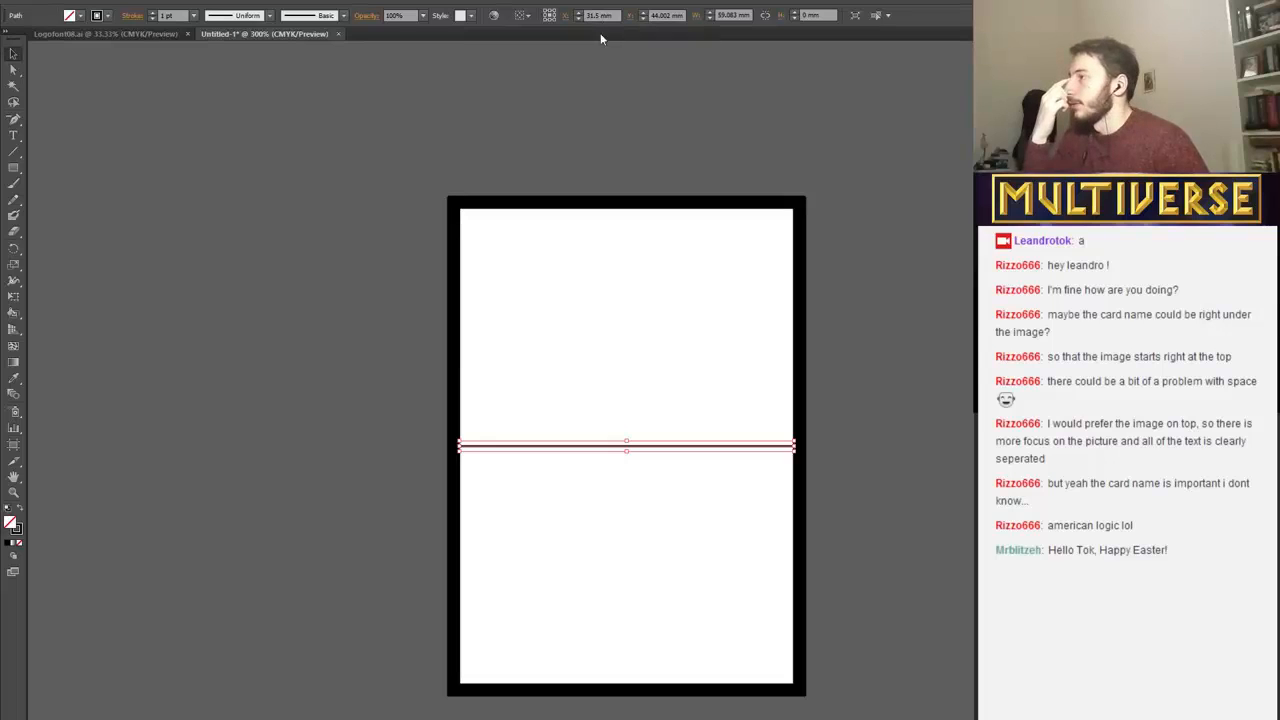
pyautogui.click(677, 190)
pyautogui.click(679, 204)
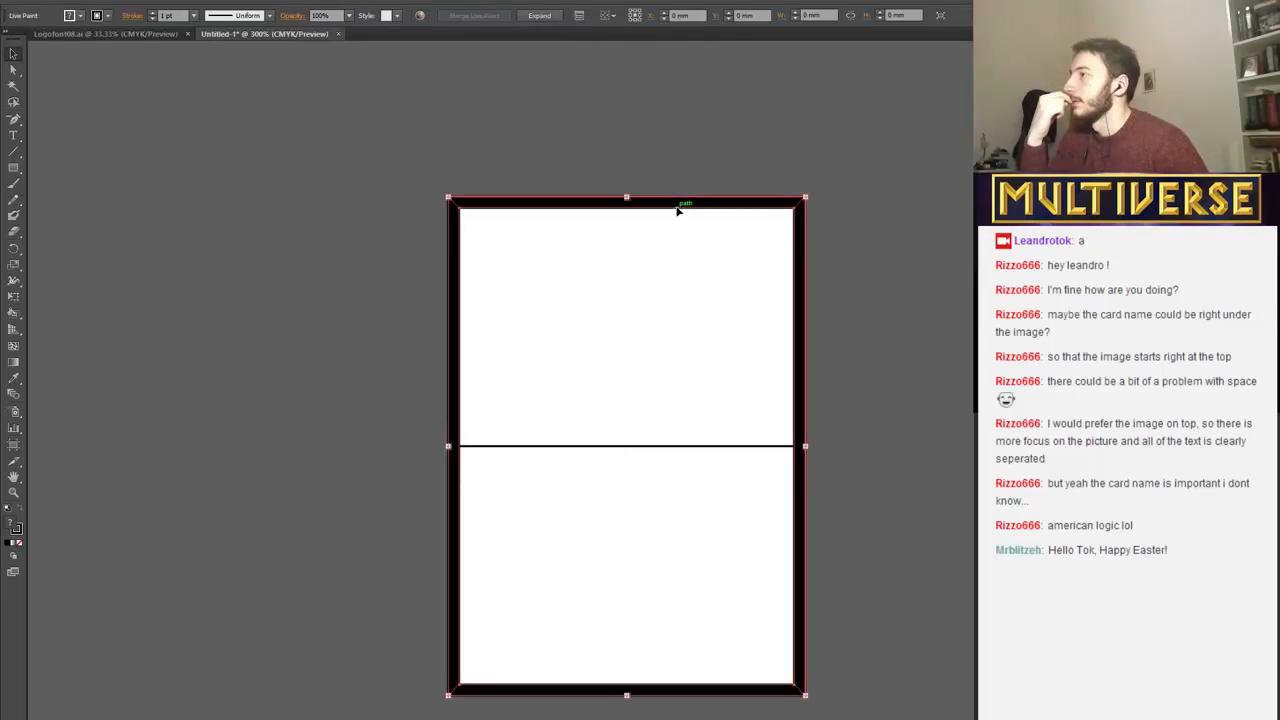
pyautogui.click(661, 452)
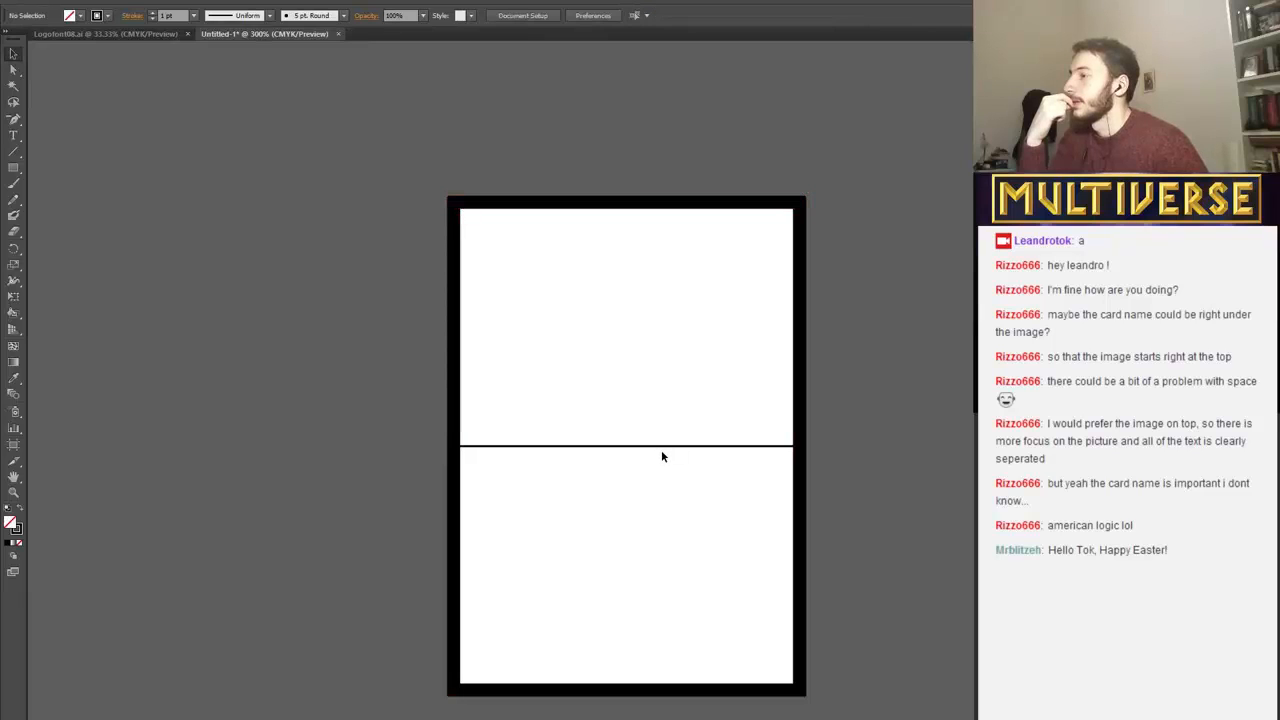
pyautogui.click(661, 446)
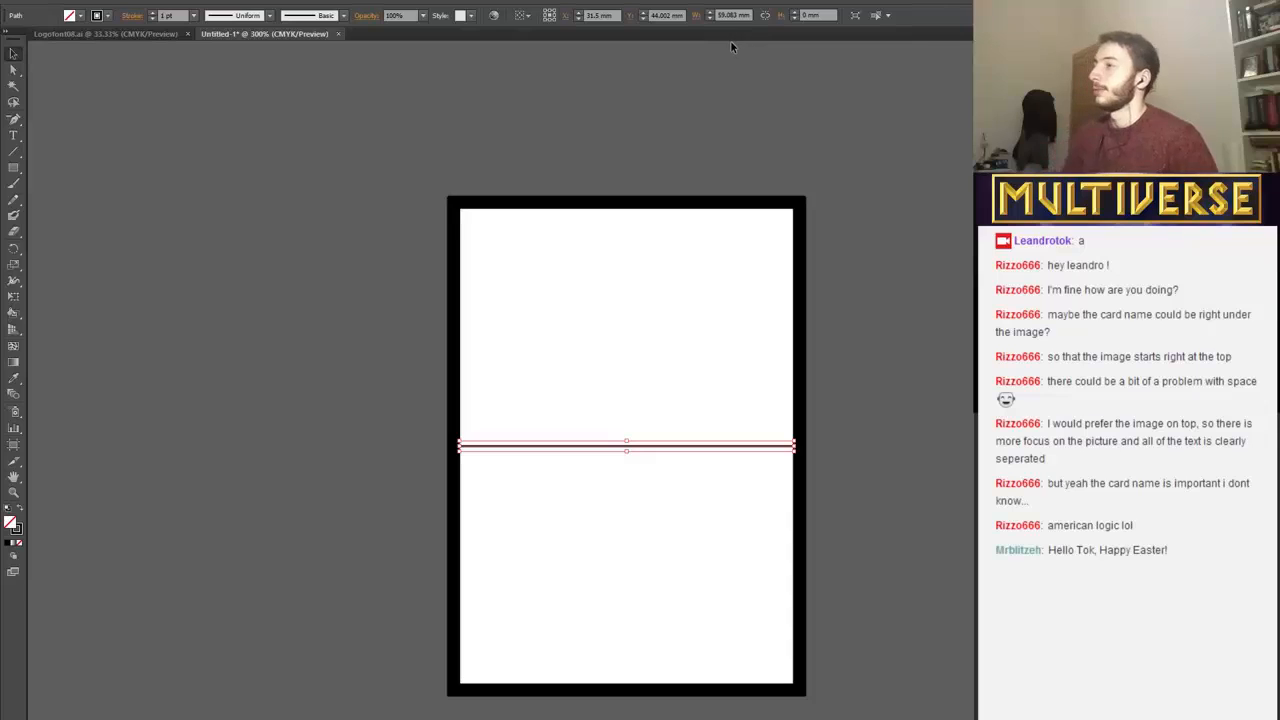
pyautogui.rightClick(631, 448)
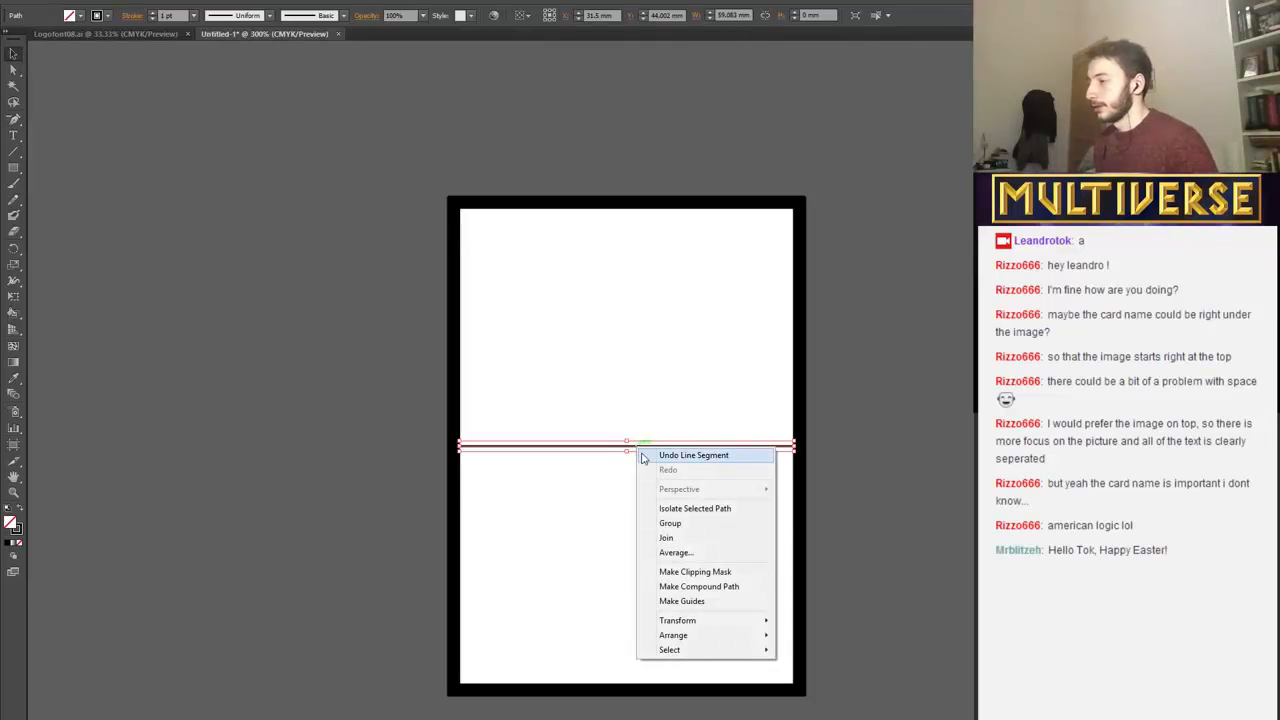
pyautogui.moveTo(675, 624)
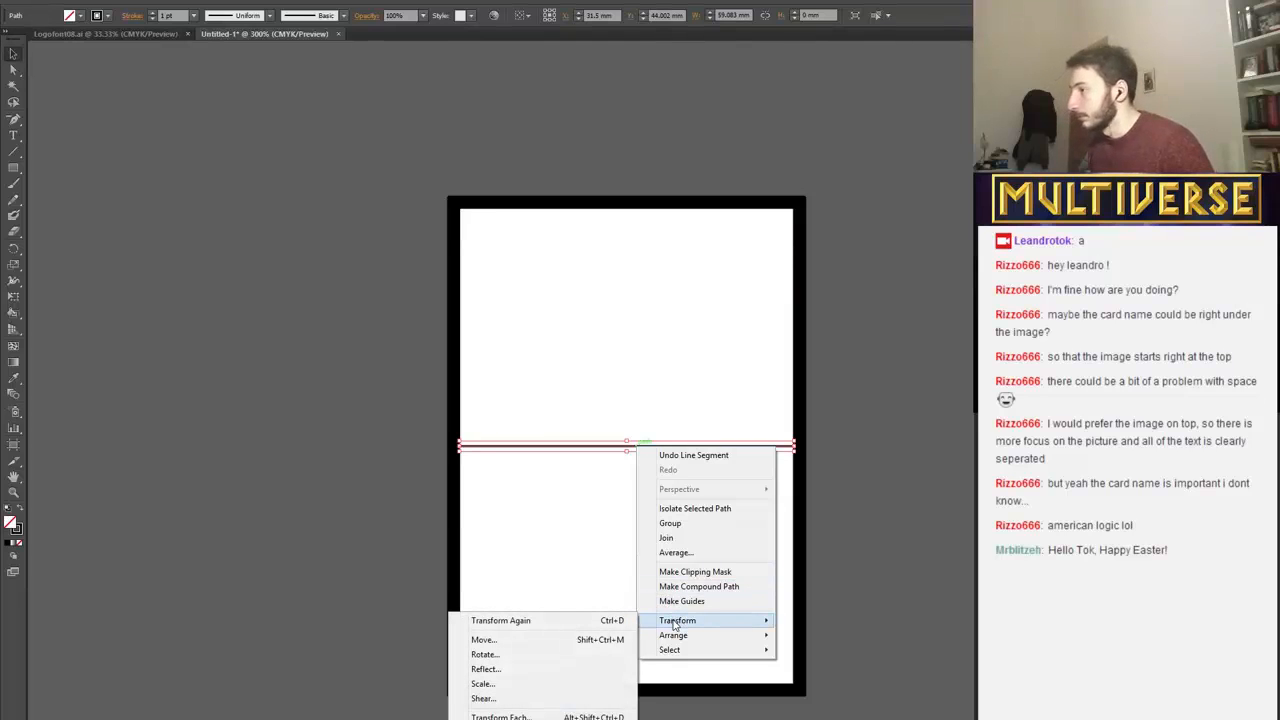
pyautogui.click(577, 449)
pyautogui.rightClick(577, 450)
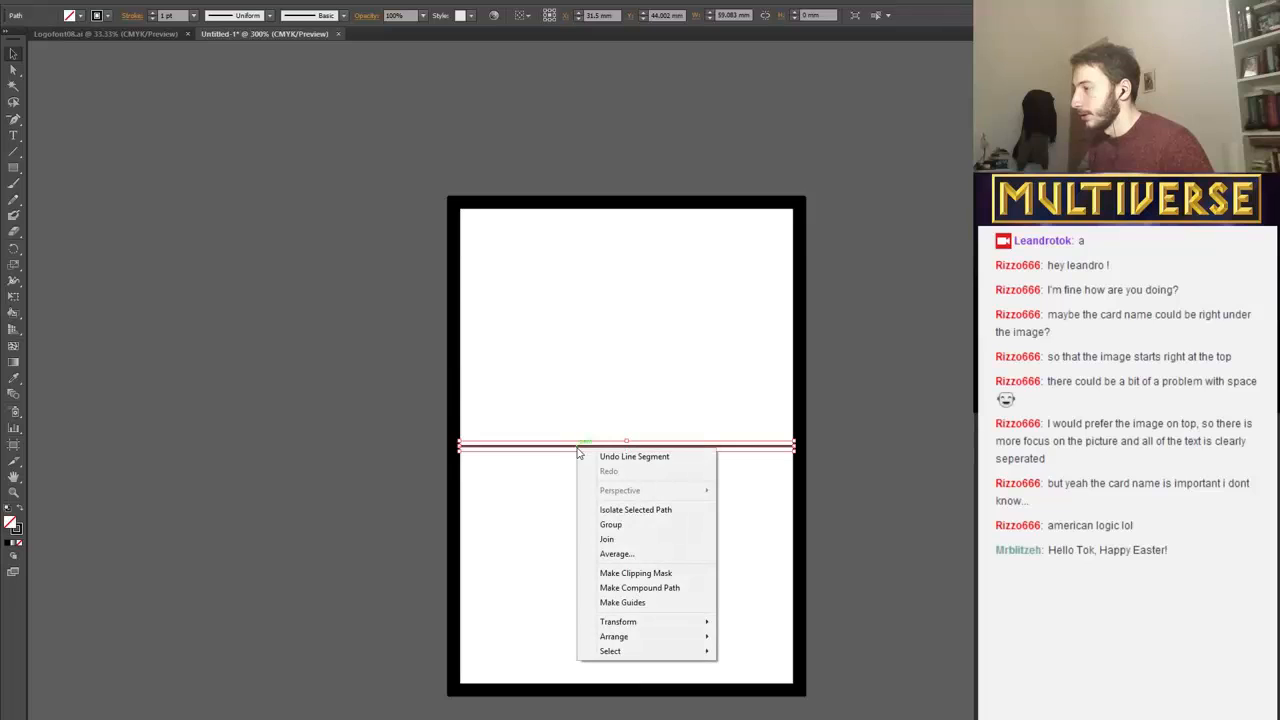
pyautogui.moveTo(677, 626)
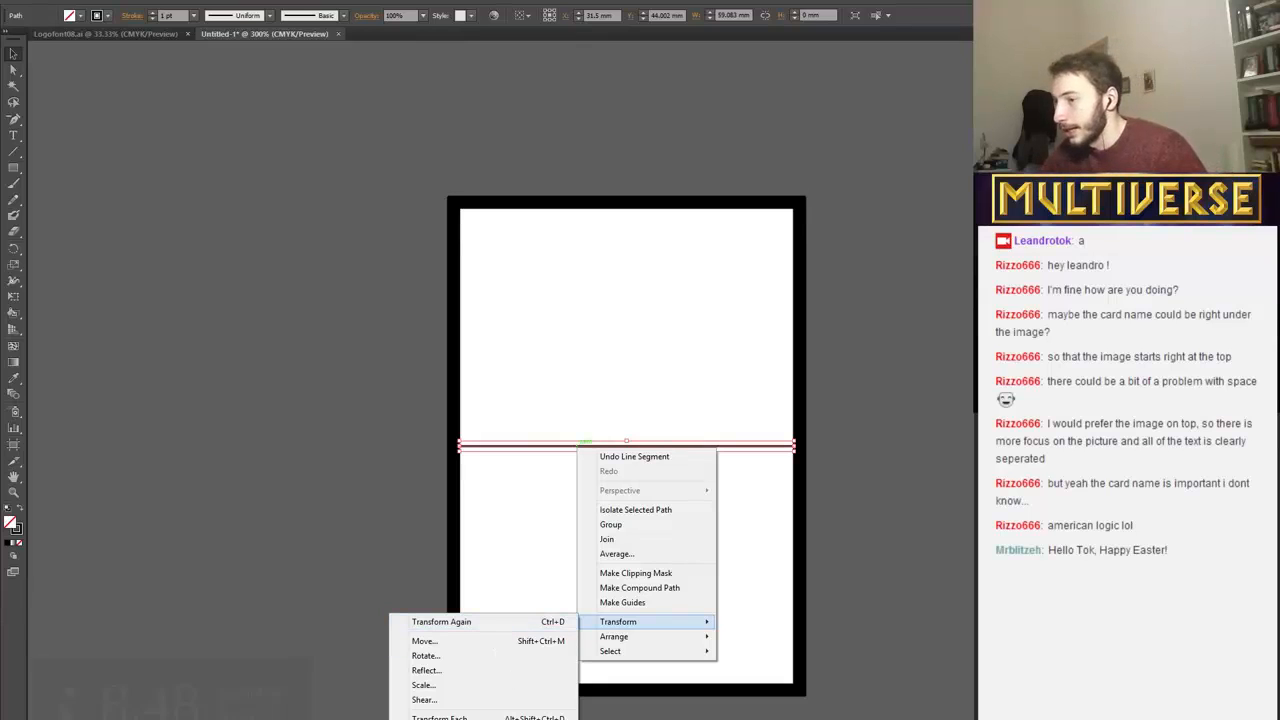
pyautogui.click(968, 529)
# Switch to Photoshop to review the card layout sketches and return to the card document in Illustrator.
pyautogui.scroll(-1, 497, 583)
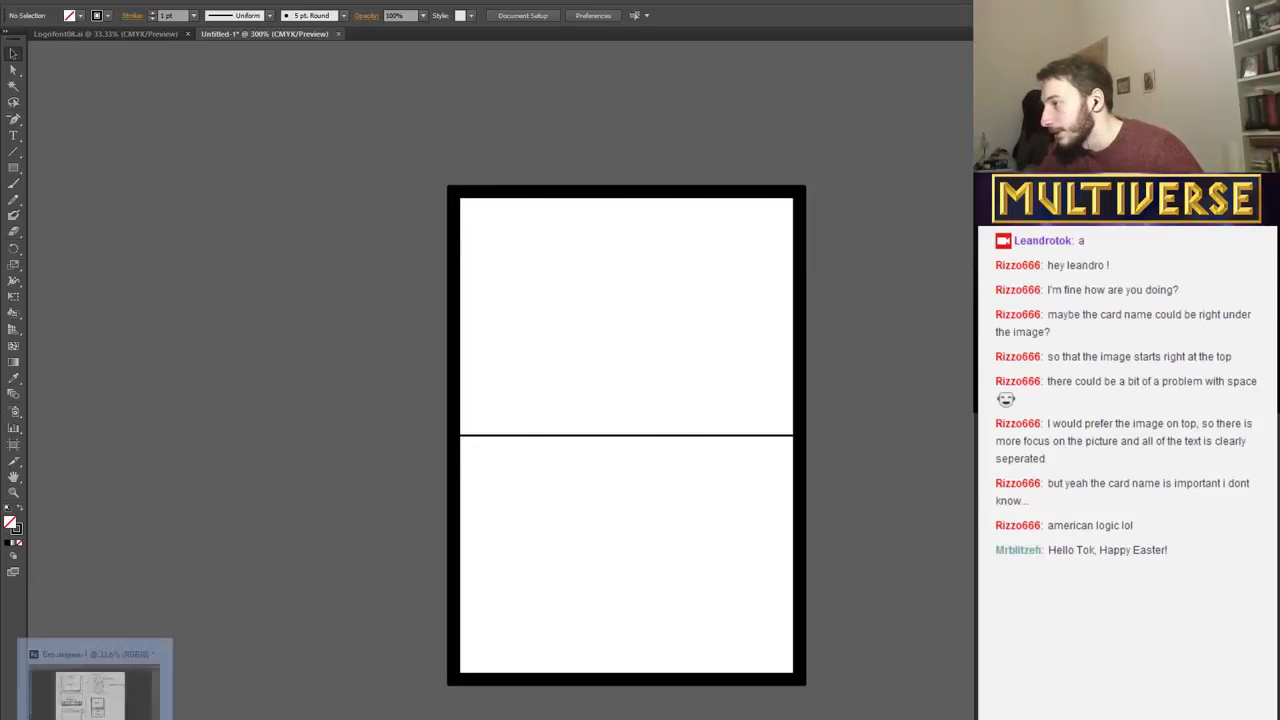
pyautogui.click(95, 702)
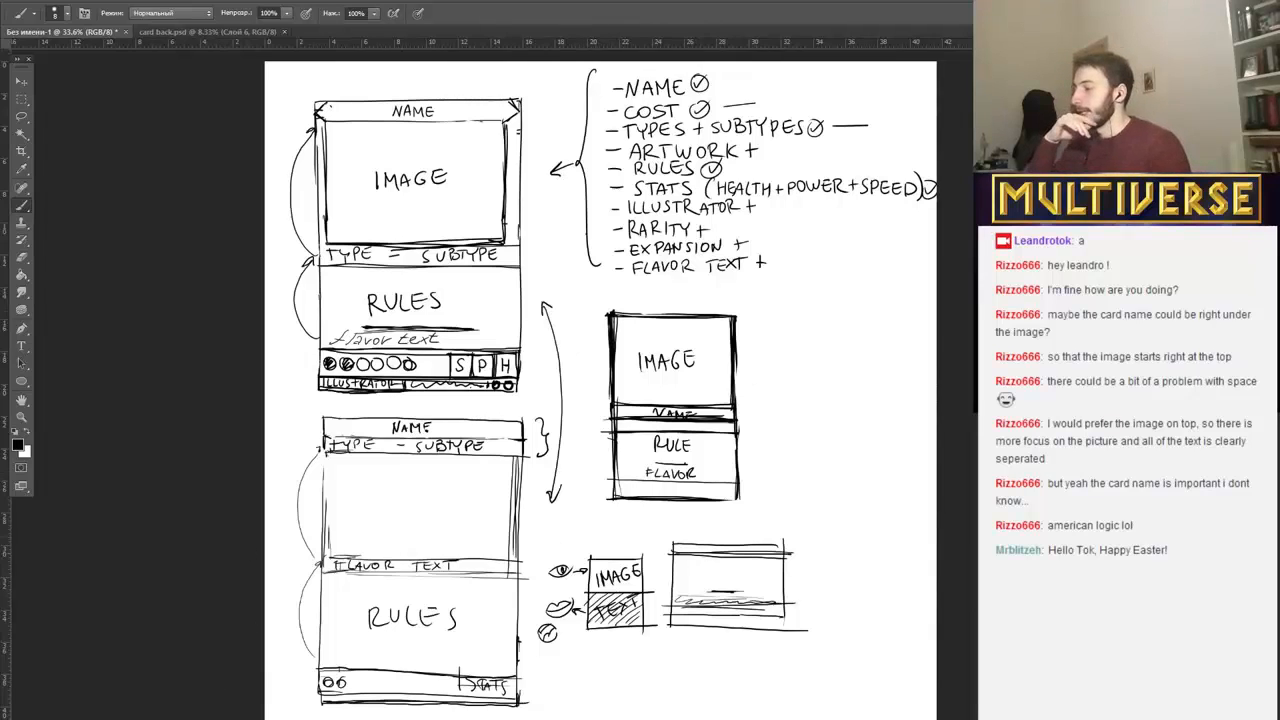
pyautogui.hotkey('alt', 'Tab')
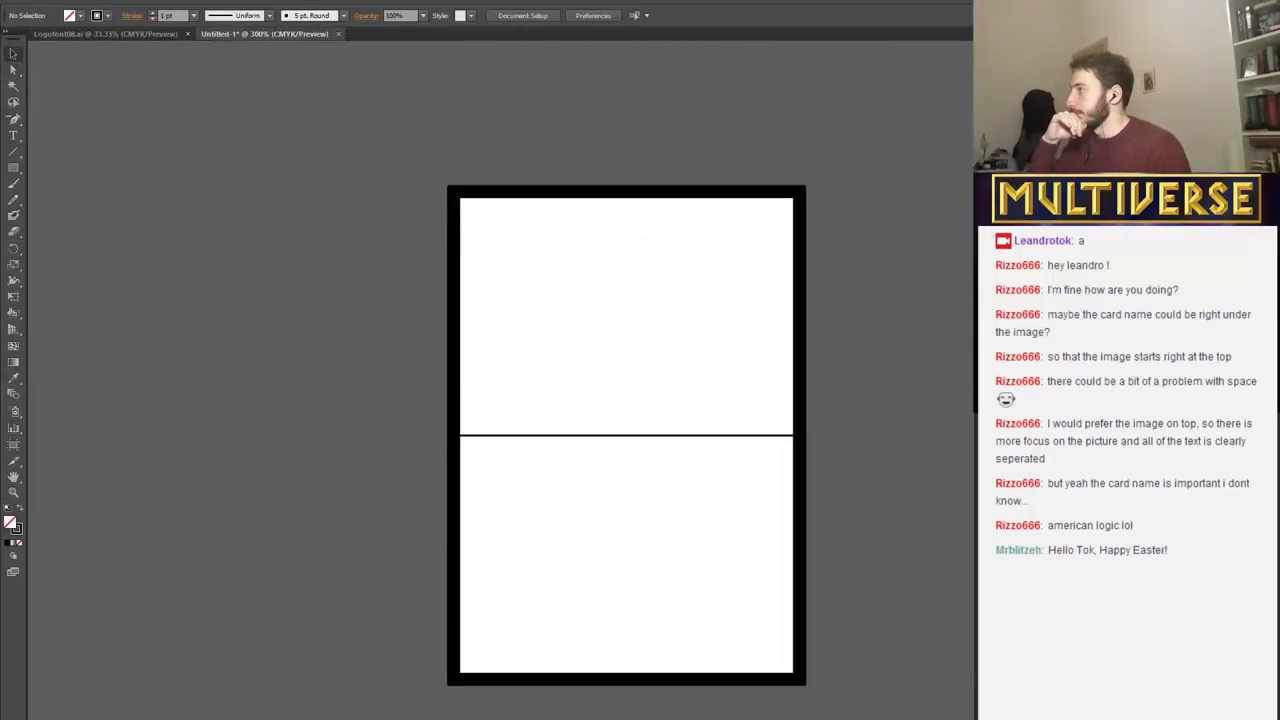
# Start placing an image file and browse The Mothership and the desktop folders for the card artwork.
pyautogui.hotkey('alt', 'f')
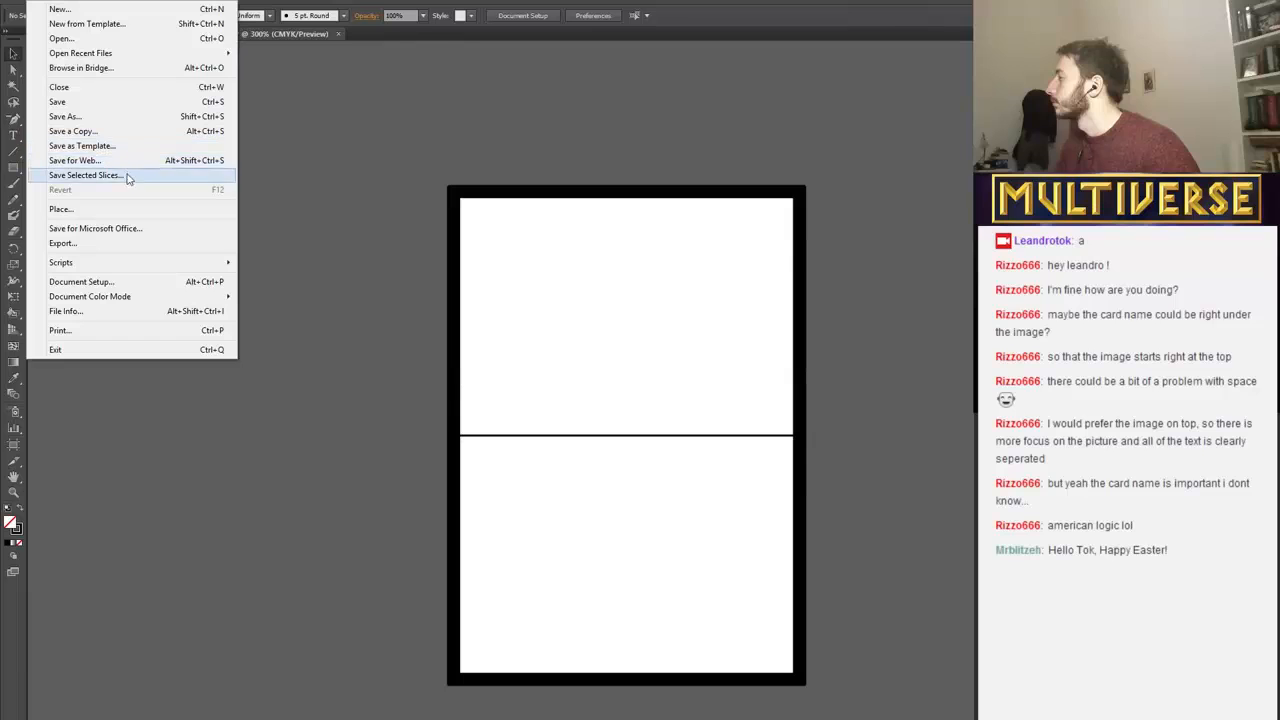
pyautogui.click(144, 210)
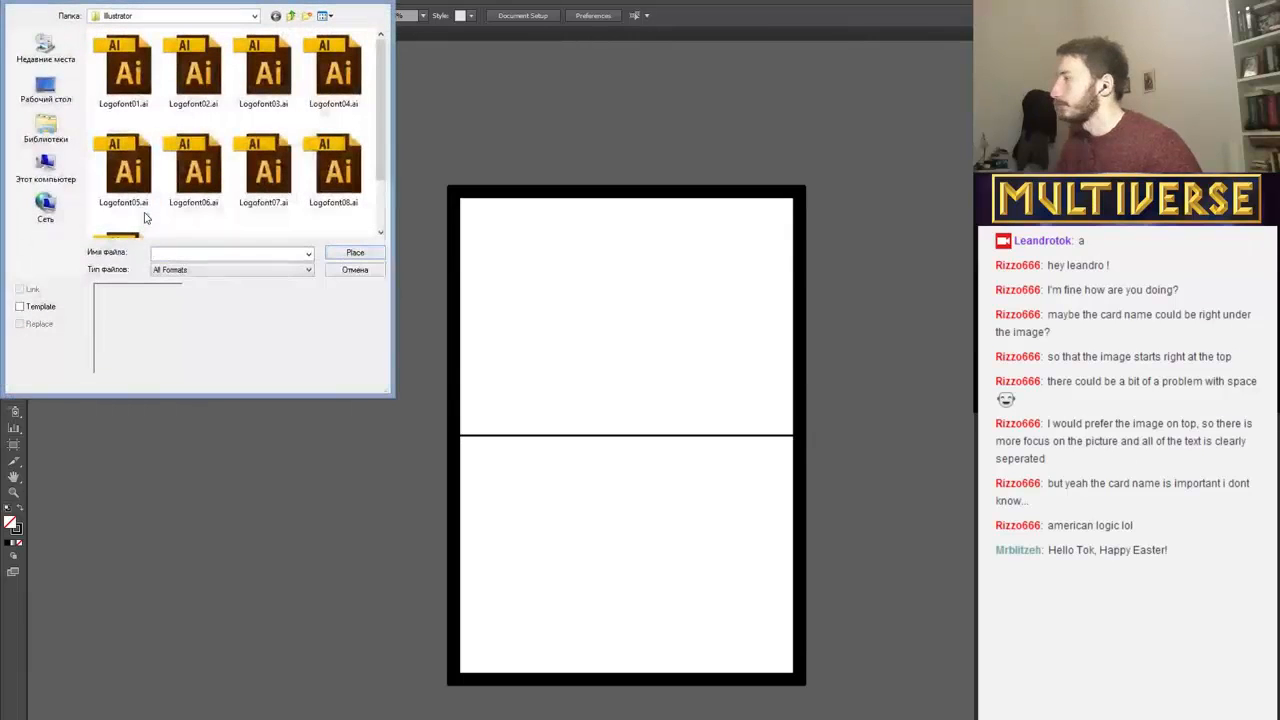
pyautogui.click(291, 16)
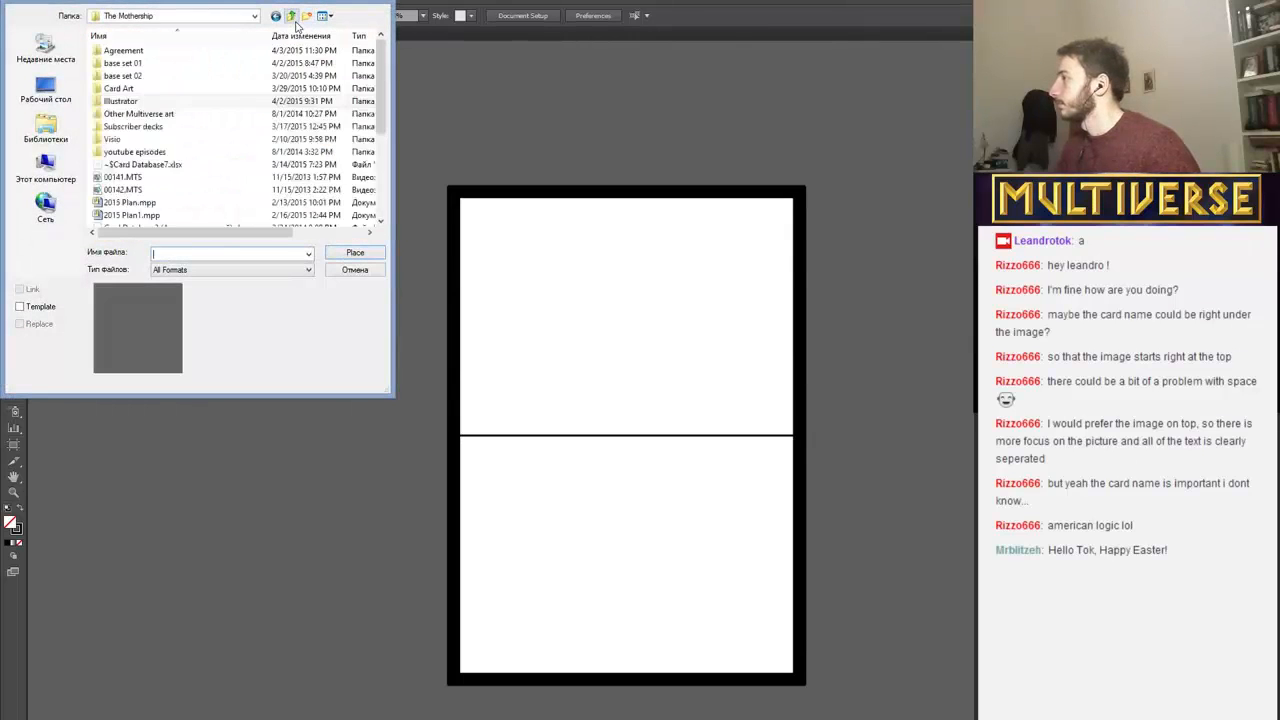
pyautogui.click(292, 17)
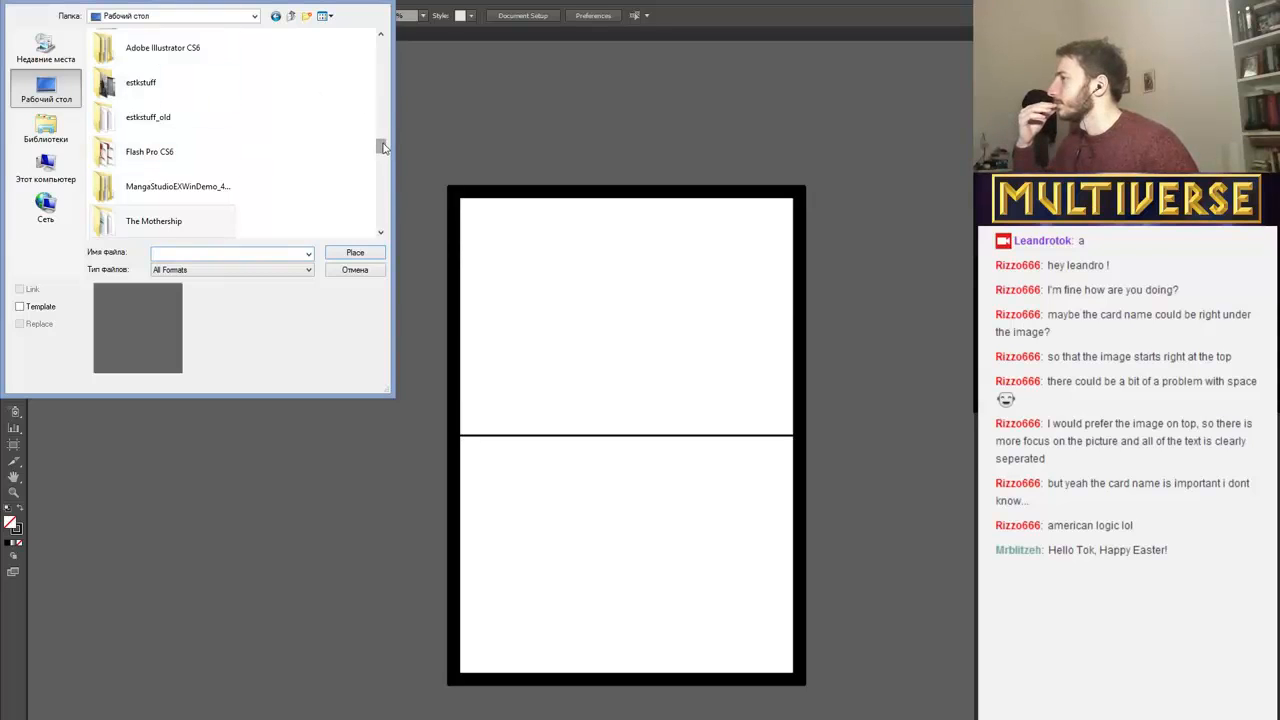
pyautogui.moveTo(381, 147); pyautogui.dragTo(366, 46)
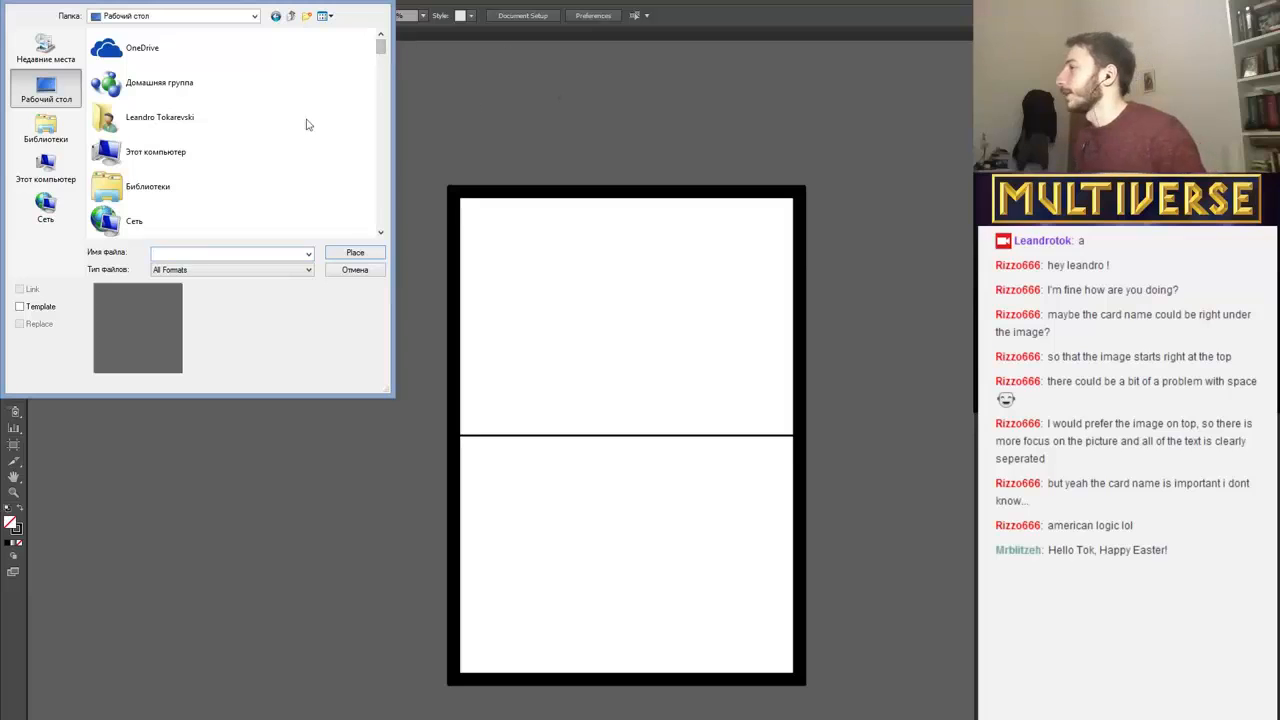
pyautogui.moveTo(384, 48); pyautogui.dragTo(381, 144)
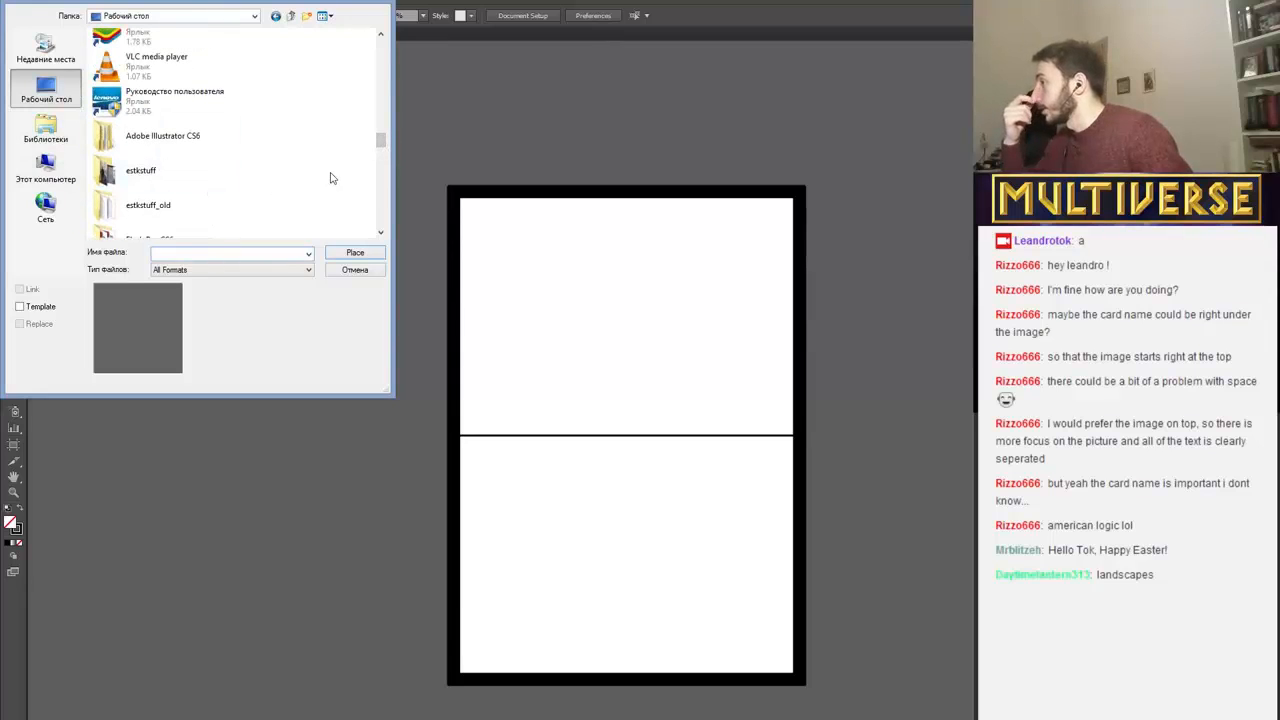
pyautogui.scroll(-2, 366, 146)
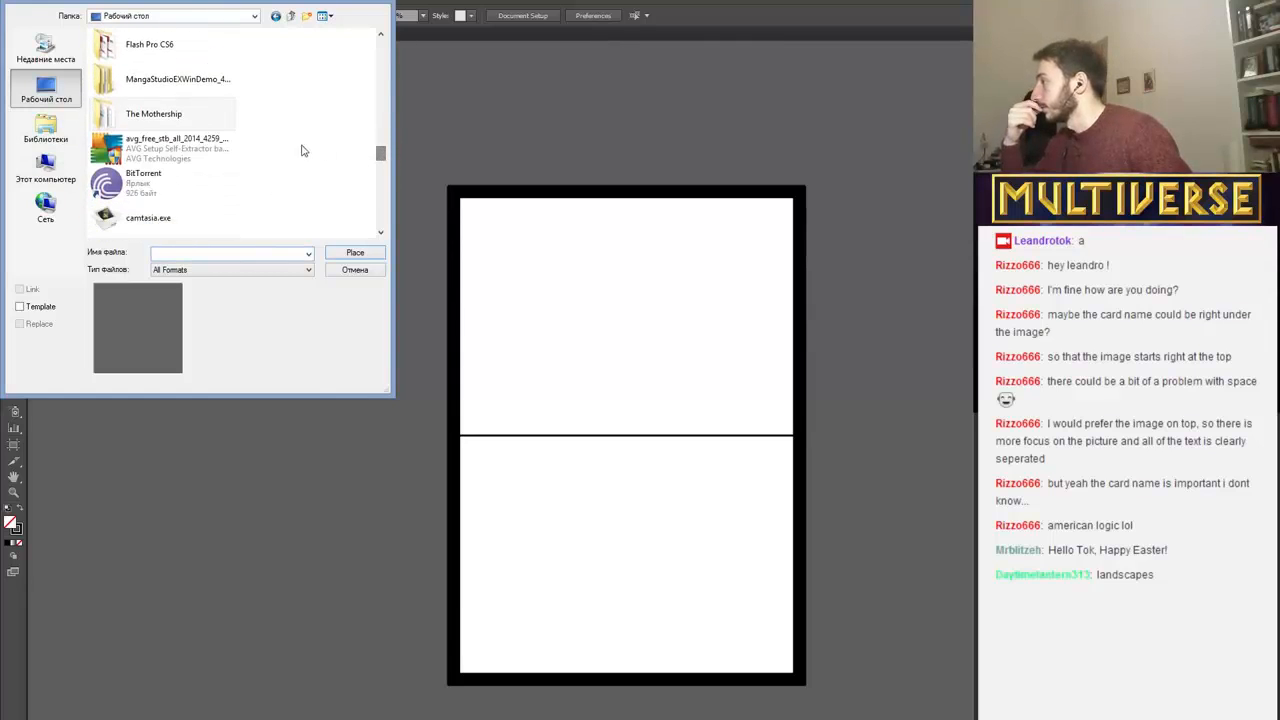
pyautogui.moveTo(380, 151); pyautogui.dragTo(381, 45)
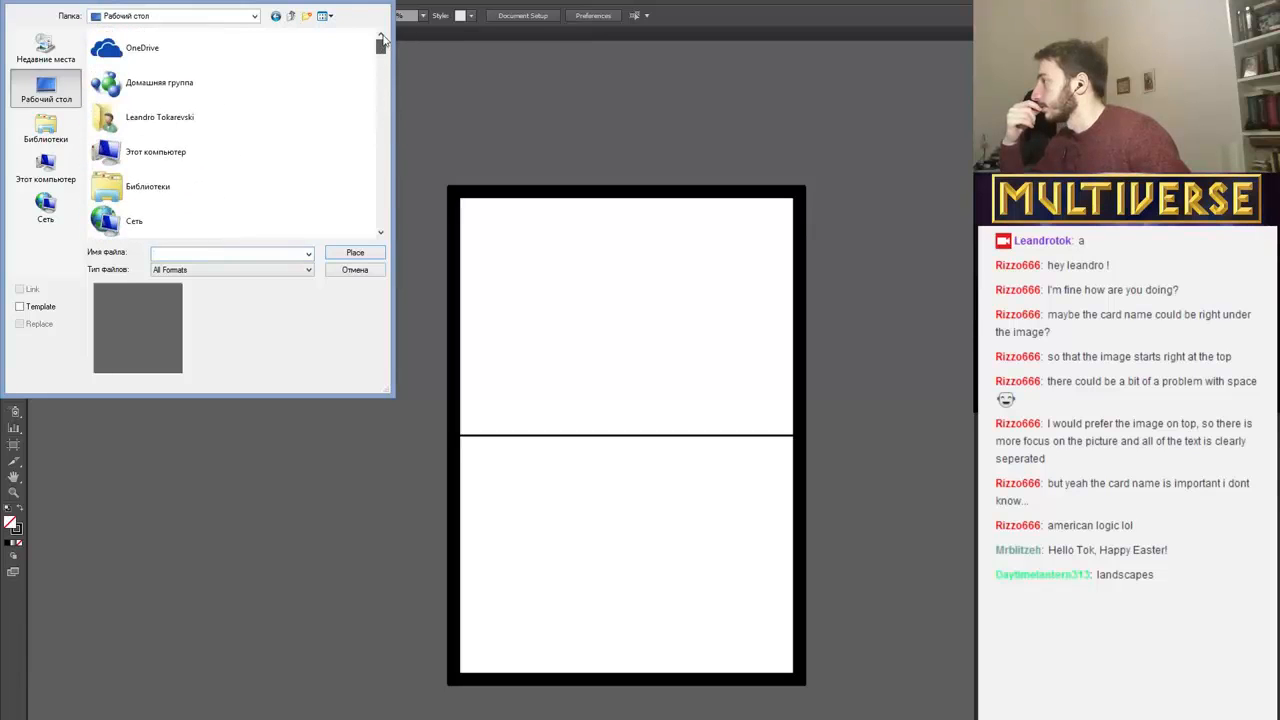
# Place the landscape image Buri2.jpg from the computer's Загрузки (Downloads) folder into the card document.
pyautogui.doubleClick(152, 166)
pyautogui.doubleClick(130, 133)
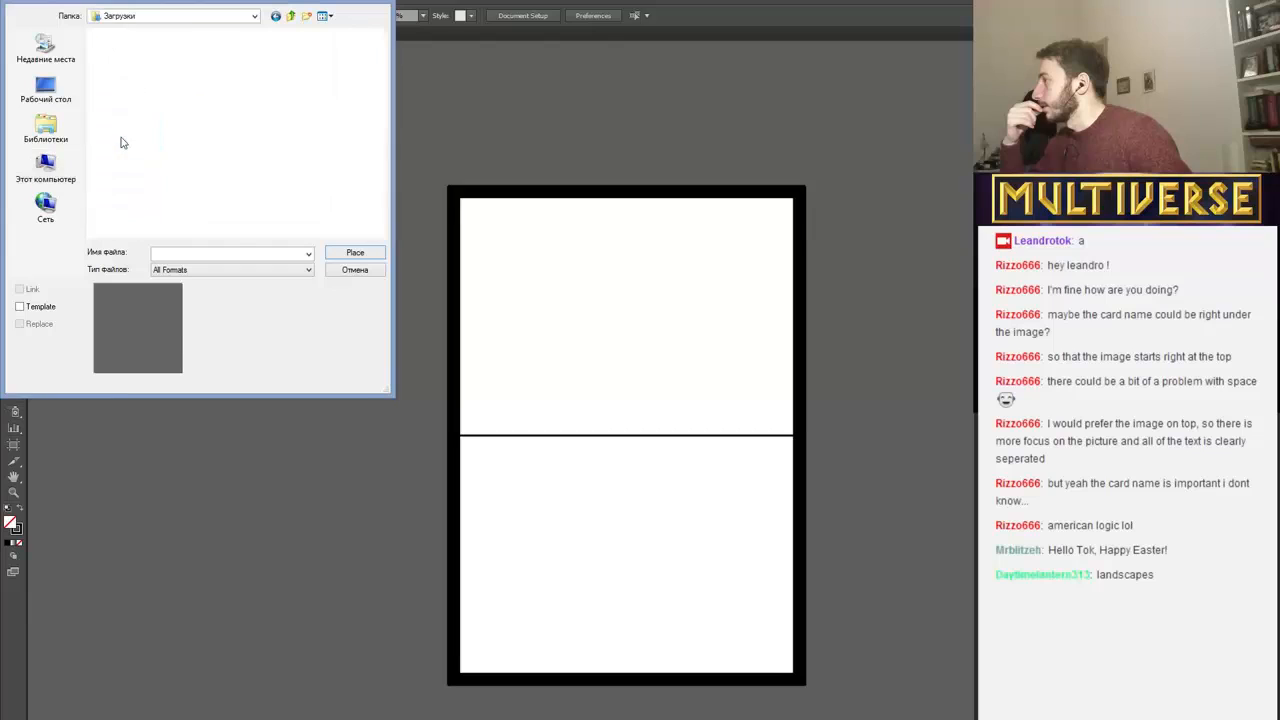
pyautogui.scroll(-5, 376, 48)
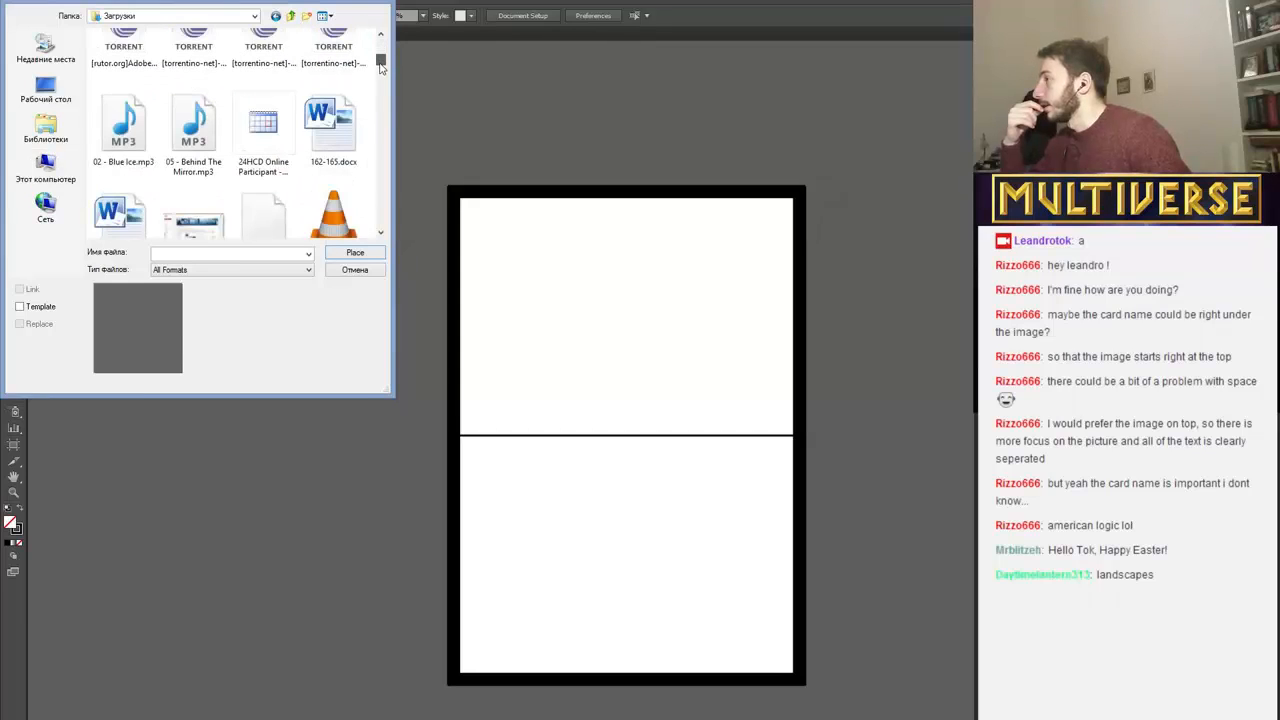
pyautogui.scroll(-6, 381, 84)
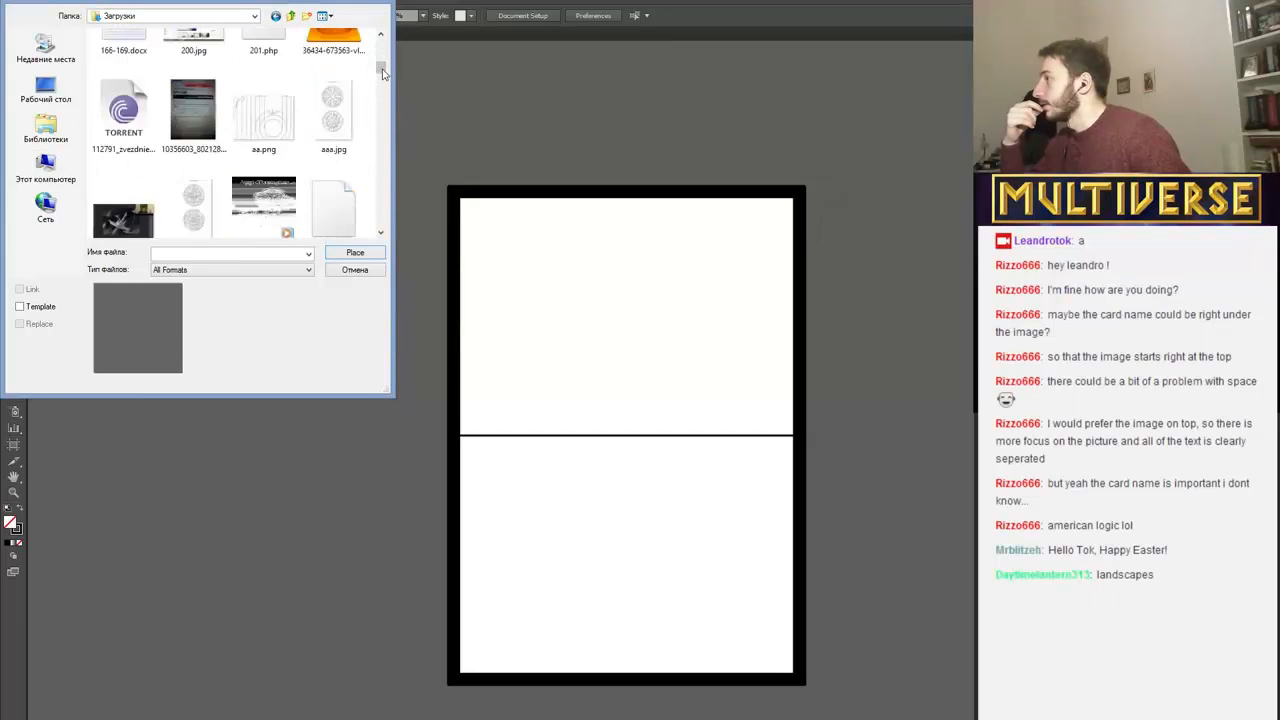
pyautogui.scroll(-3, 382, 84)
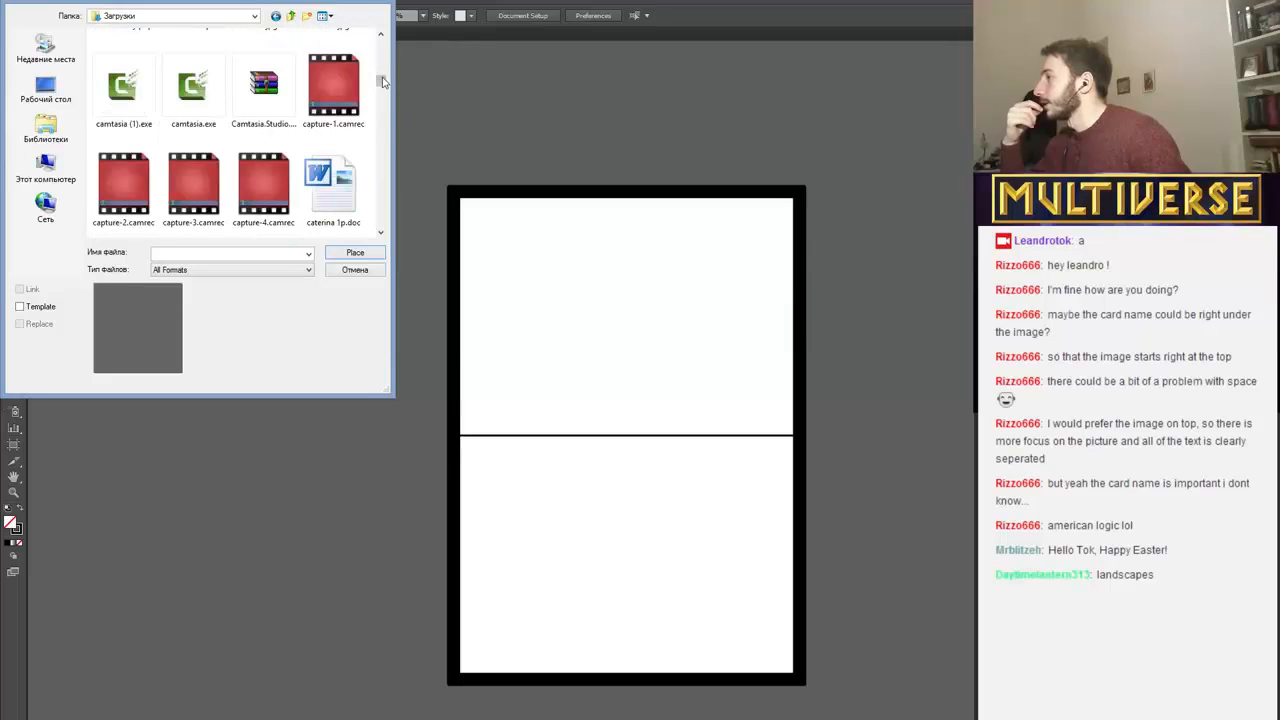
pyautogui.scroll(6, 383, 52)
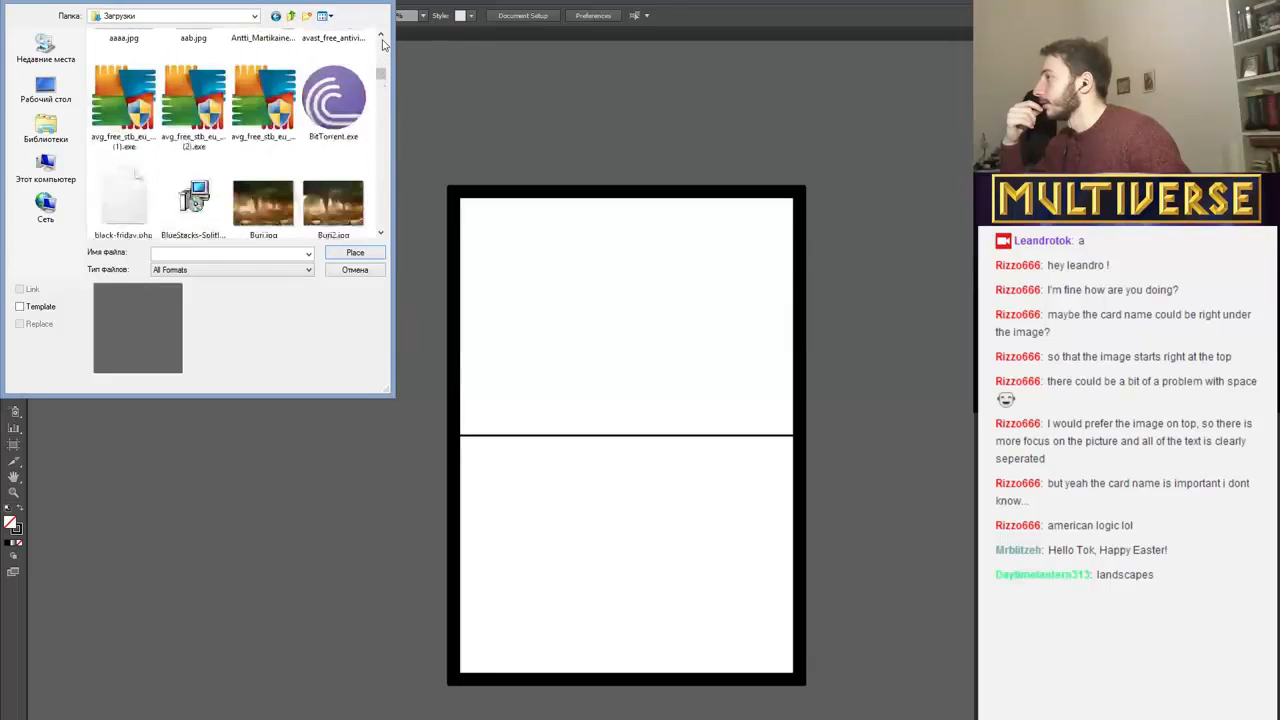
pyautogui.click(380, 233)
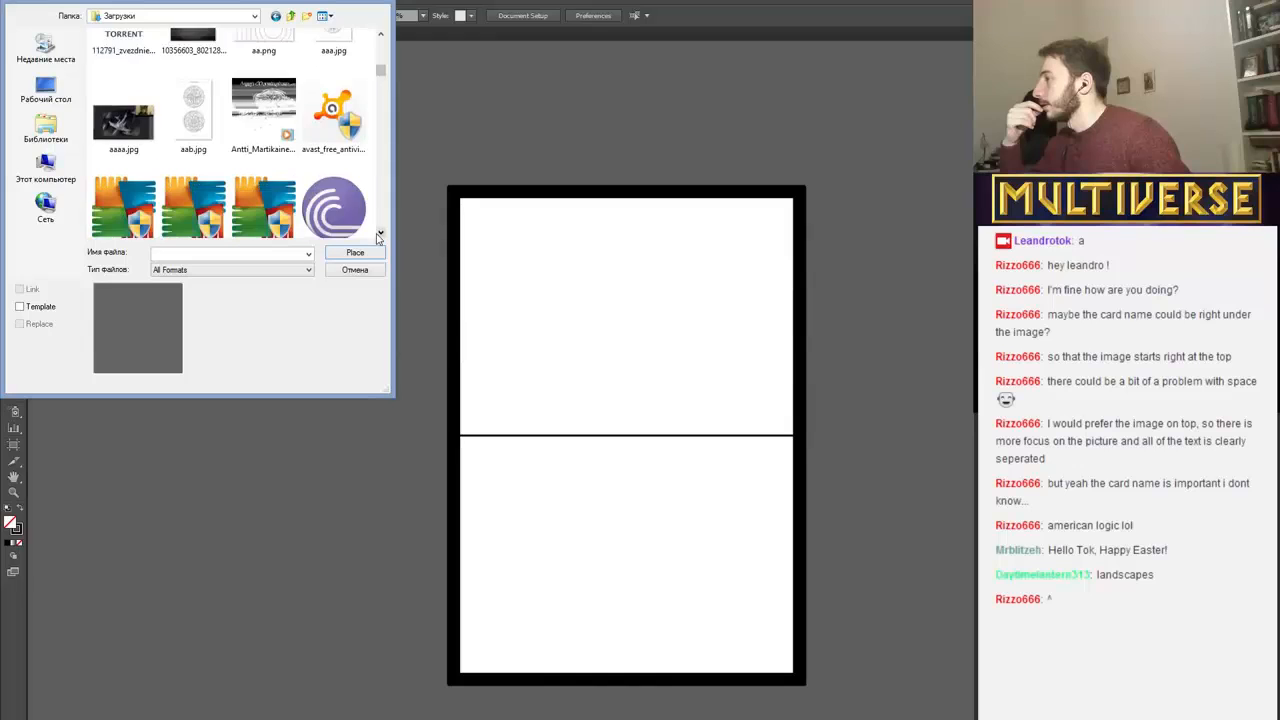
pyautogui.doubleClick(318, 176)
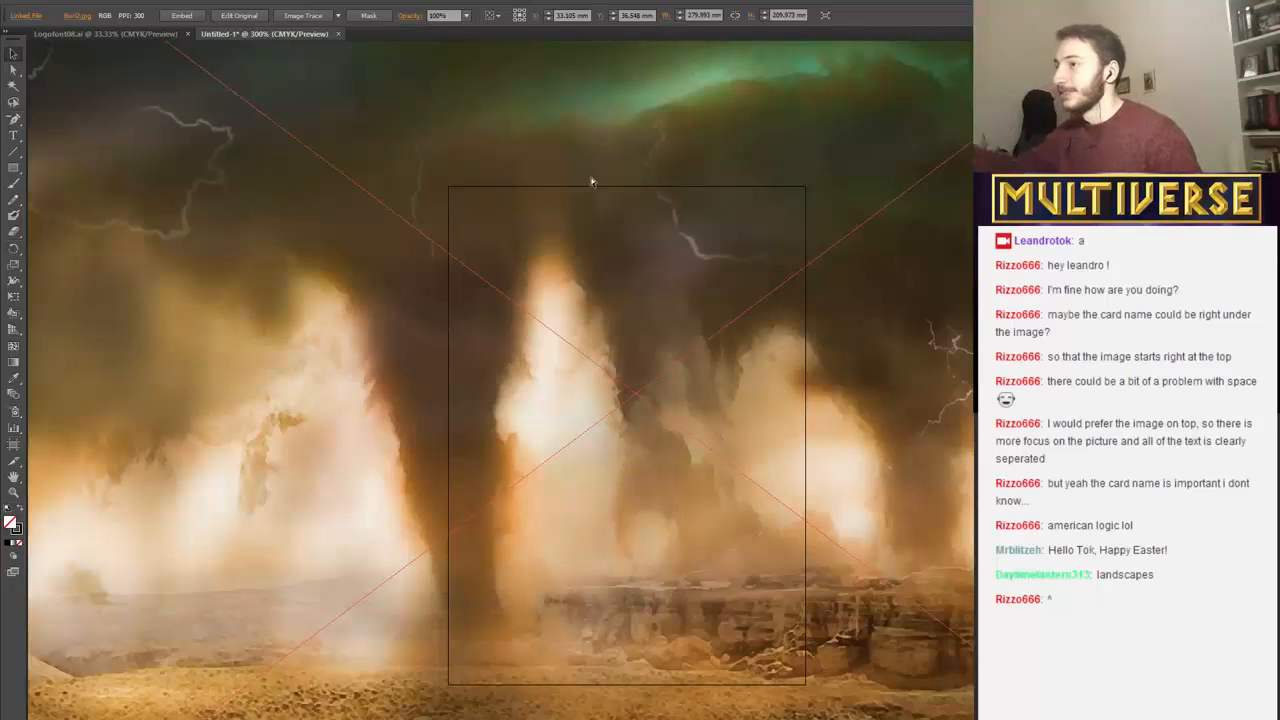
# Scale the placed landscape image down proportionally to about 72 × 54 mm, leaving it beside the card's lower-right corner.
pyautogui.hotkey('ctrl', '-')
pyautogui.hotkey('ctrl', '-')
pyautogui.hotkey('ctrl', '-')
pyautogui.hotkey('ctrl', '-')
pyautogui.hotkey('ctrl', '-')
pyautogui.hotkey('ctrl', '-')
pyautogui.hotkey('ctrl', '-')
pyautogui.hotkey('ctrl', '-')
pyautogui.hotkey('ctrl', '-')
pyautogui.hotkey('ctrl', '-')
pyautogui.hotkey('ctrl', '-')
pyautogui.hotkey('ctrl', '-')
pyautogui.hotkey('ctrl', '-')
pyautogui.press('-')
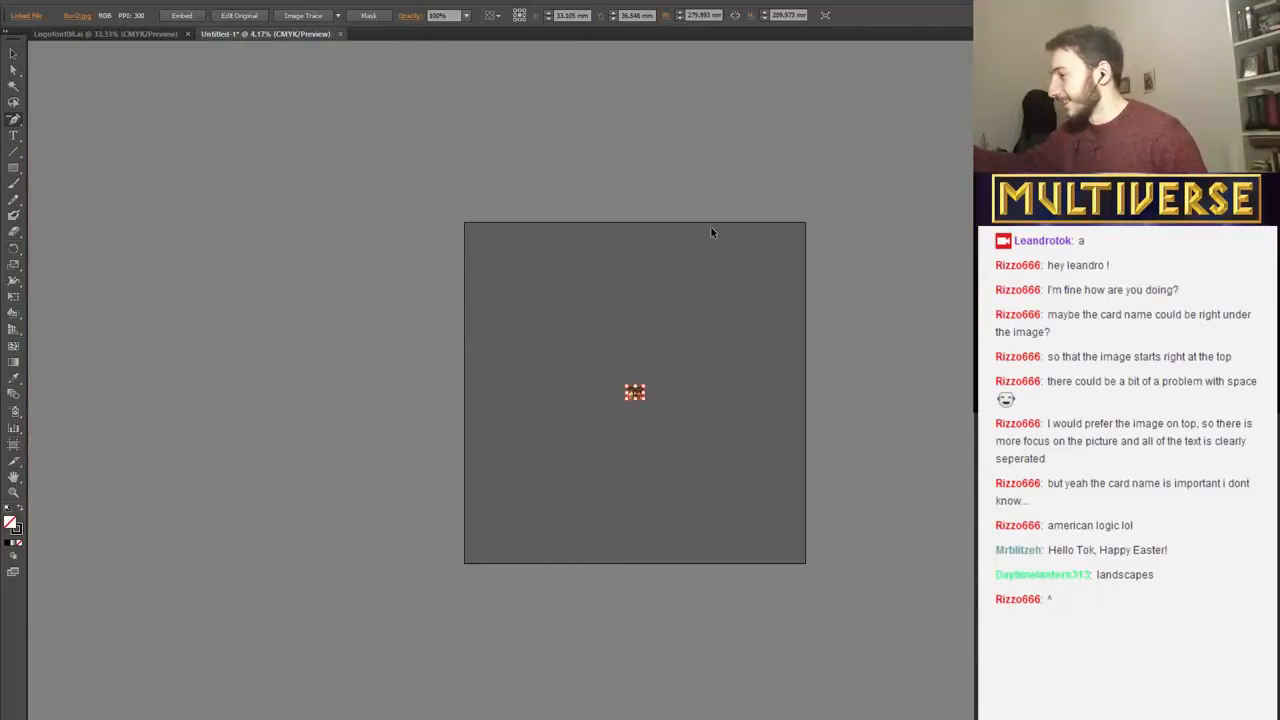
pyautogui.hotkey('ctrl', '+')
pyautogui.hotkey('ctrl', '+')
pyautogui.hotkey('ctrl', '+')
pyautogui.hotkey('ctrl', '+')
pyautogui.hotkey('ctrl', '+')
pyautogui.hotkey('ctrl', '+')
pyautogui.hotkey('ctrl', '+')
pyautogui.hotkey('ctrl', '+')
pyautogui.hotkey('ctrl', '+')
pyautogui.press('+')
pyautogui.hotkey('ctrl', '+')
pyautogui.hotkey('ctrl', '+')
pyautogui.hotkey('ctrl', '+')
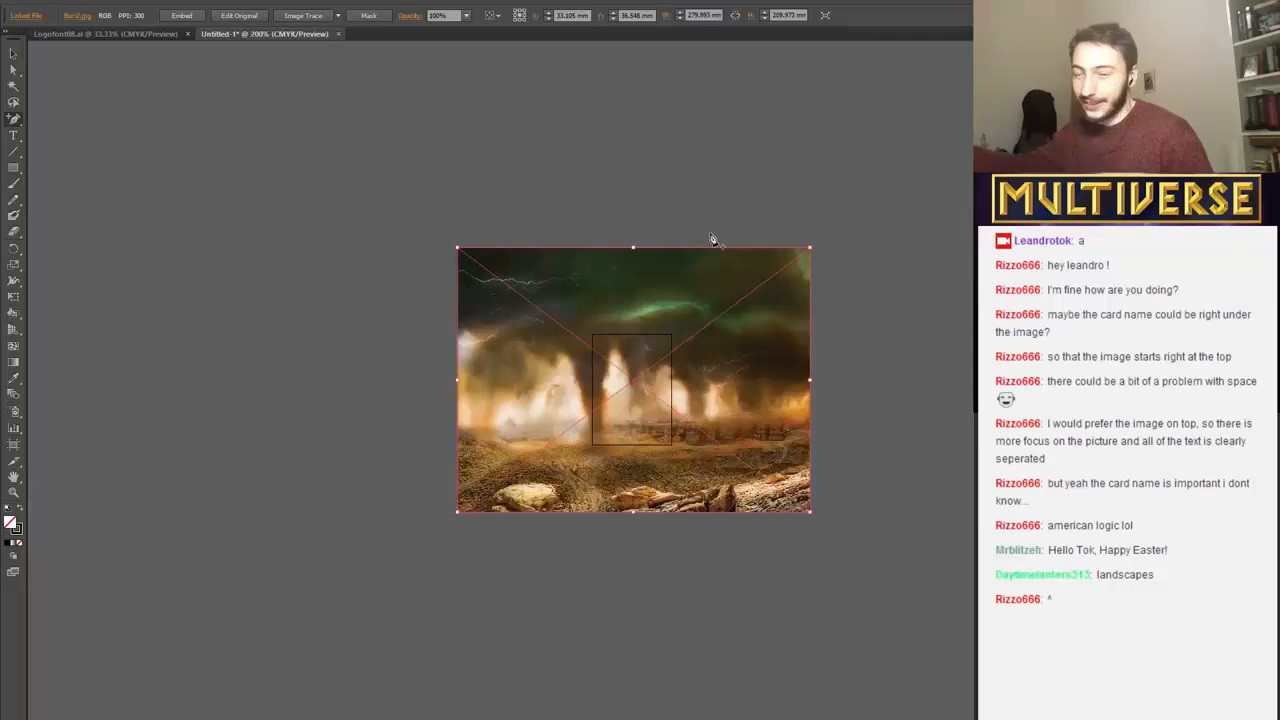
pyautogui.hotkey('ctrl', '-')
pyautogui.hotkey('ctrl', '-')
pyautogui.hotkey('ctrl', '-')
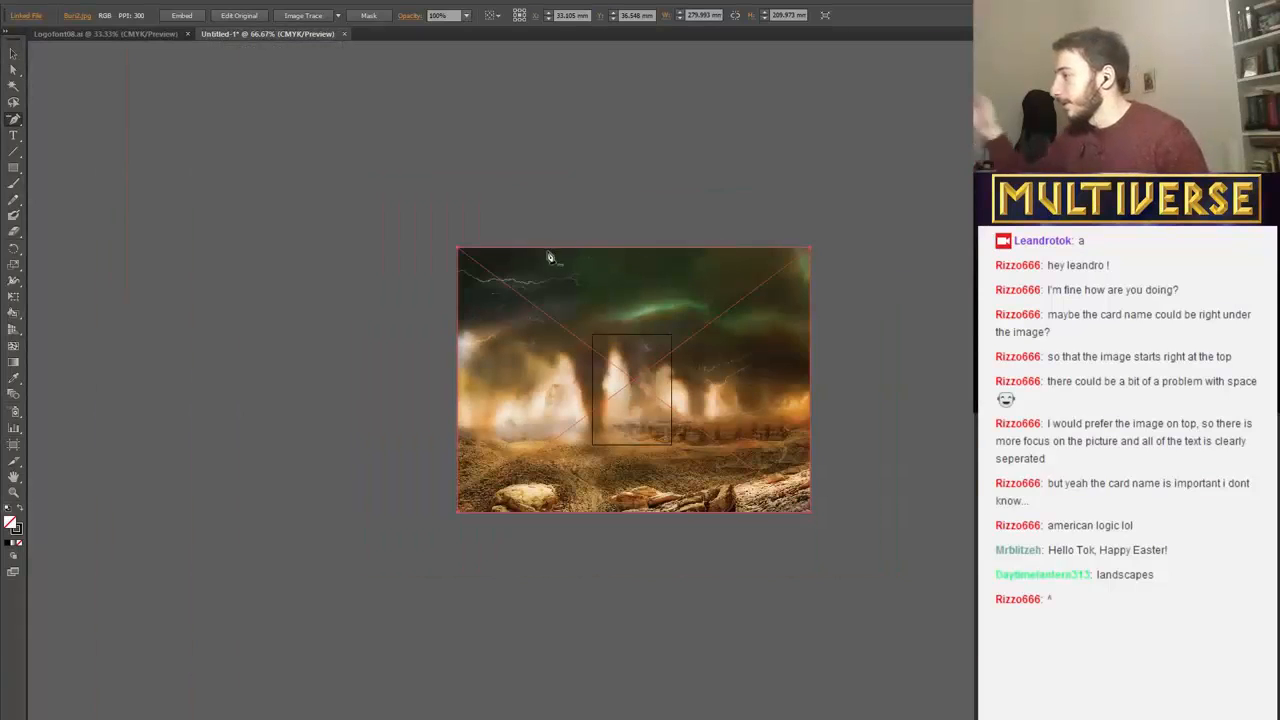
pyautogui.click(12, 53)
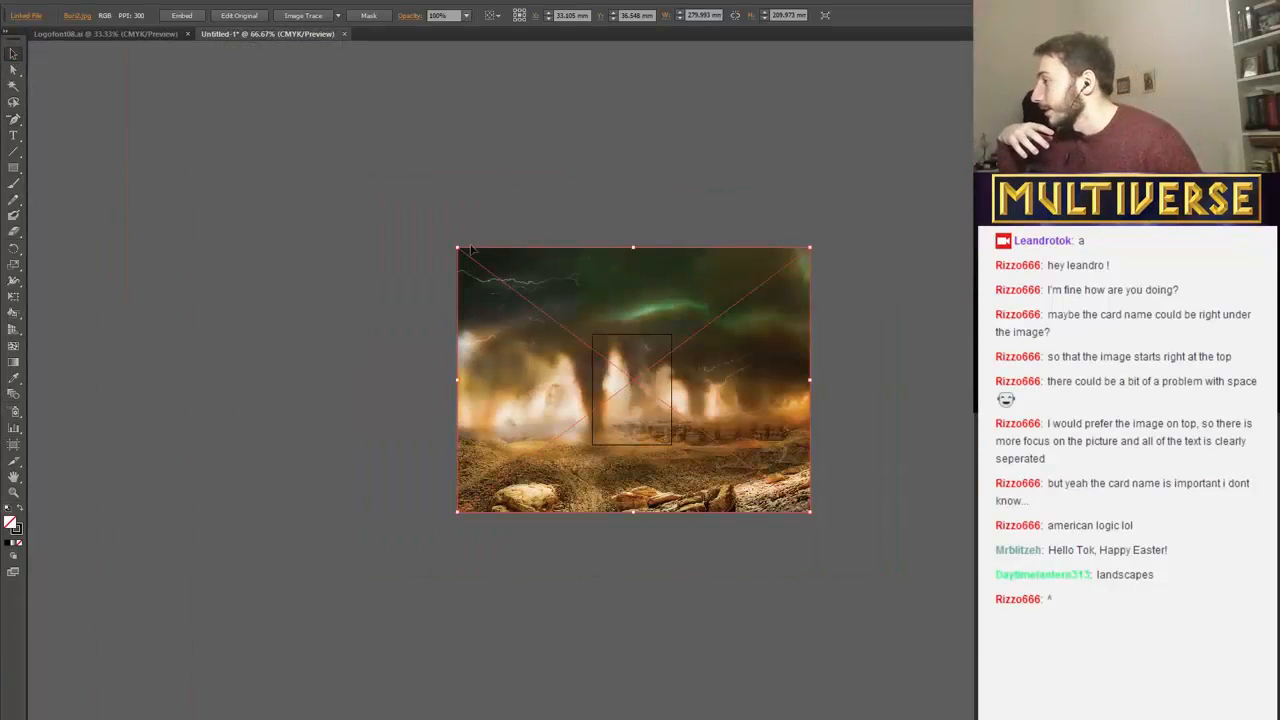
pyautogui.moveTo(471, 251); pyautogui.dragTo(669, 406)
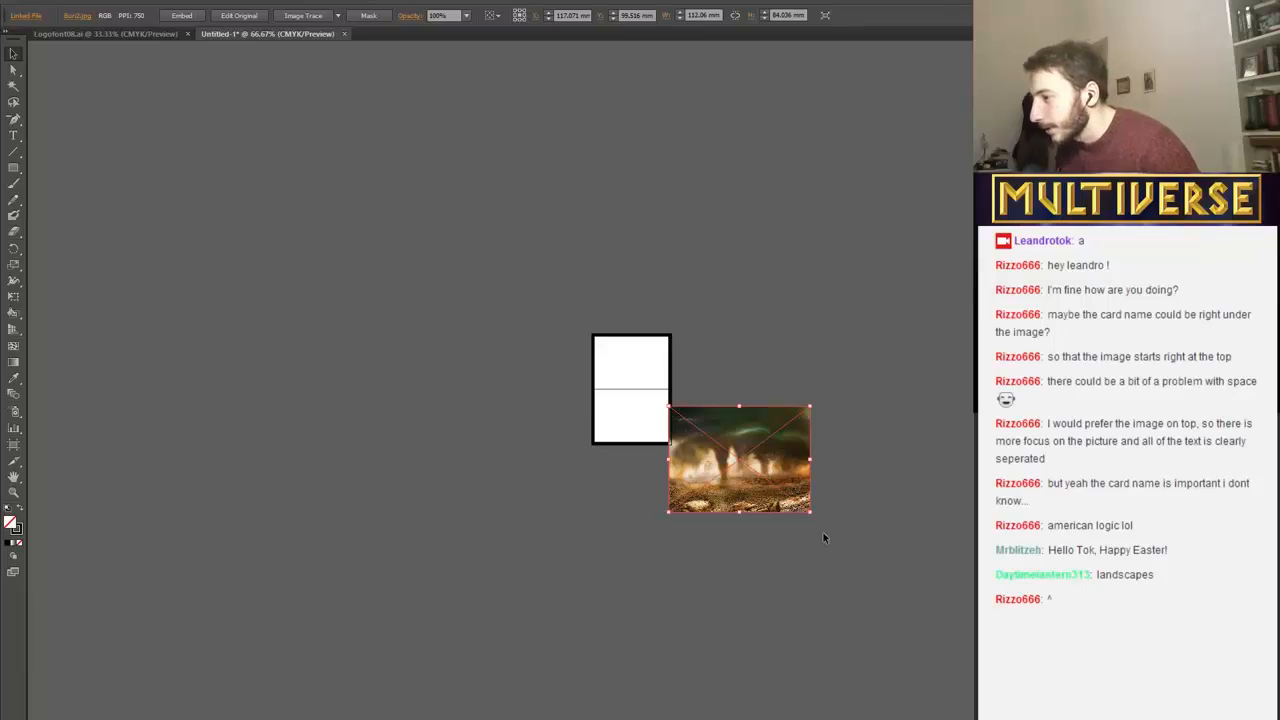
pyautogui.moveTo(811, 512); pyautogui.dragTo(760, 492)
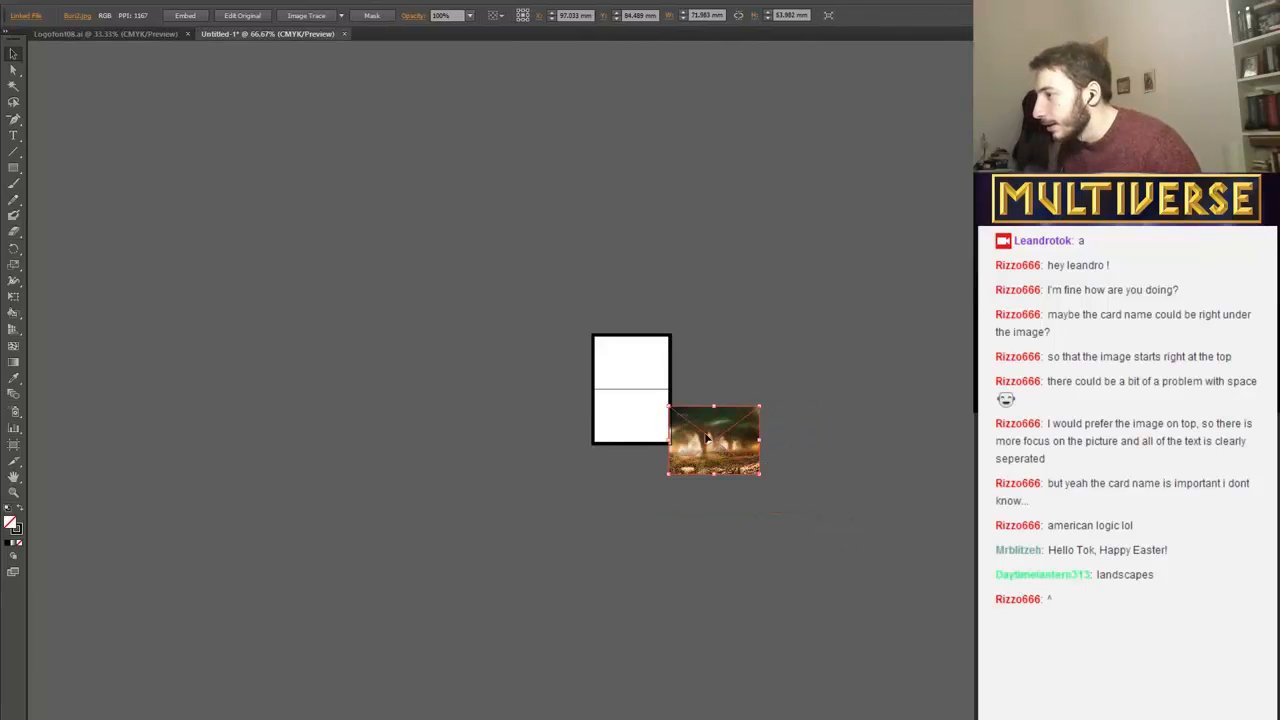
# Move the landscape image onto the upper half of the card, near the inner upper-left corner of the border.
pyautogui.hotkey('ctrl', '+')
pyautogui.hotkey('ctrl', '+')
pyautogui.hotkey('ctrl', '+')
pyautogui.hotkey('ctrl', '+')
pyautogui.hotkey('ctrl', '+')
pyautogui.press('+')
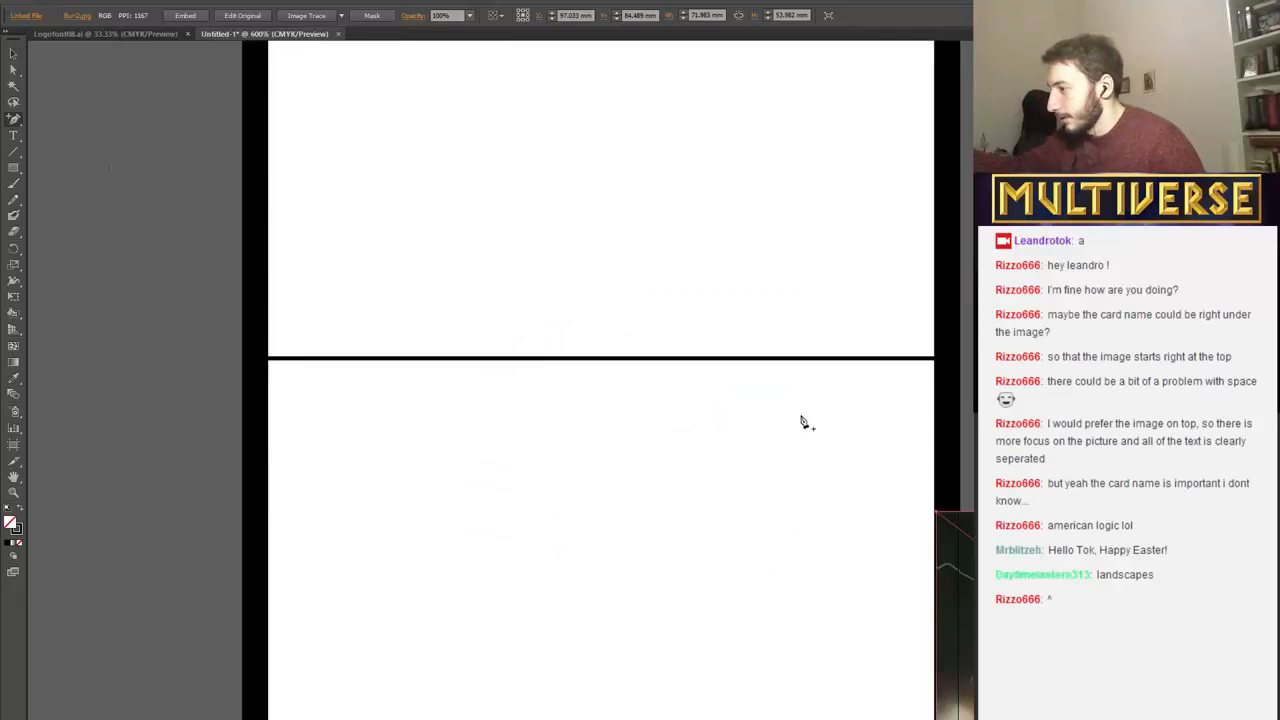
pyautogui.hotkey('ctrl', '+')
pyautogui.hotkey('ctrl', '-')
pyautogui.hotkey('ctrl', '-')
pyautogui.hotkey('ctrl', '-')
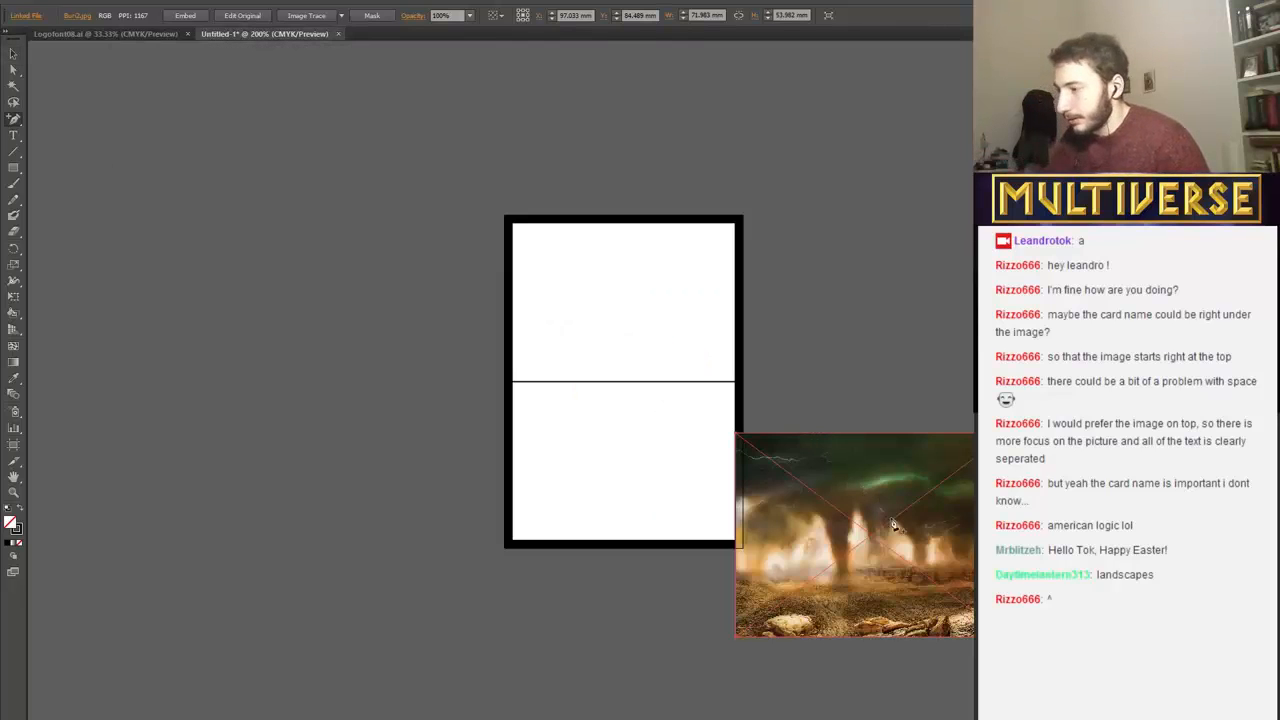
pyautogui.click(11, 54)
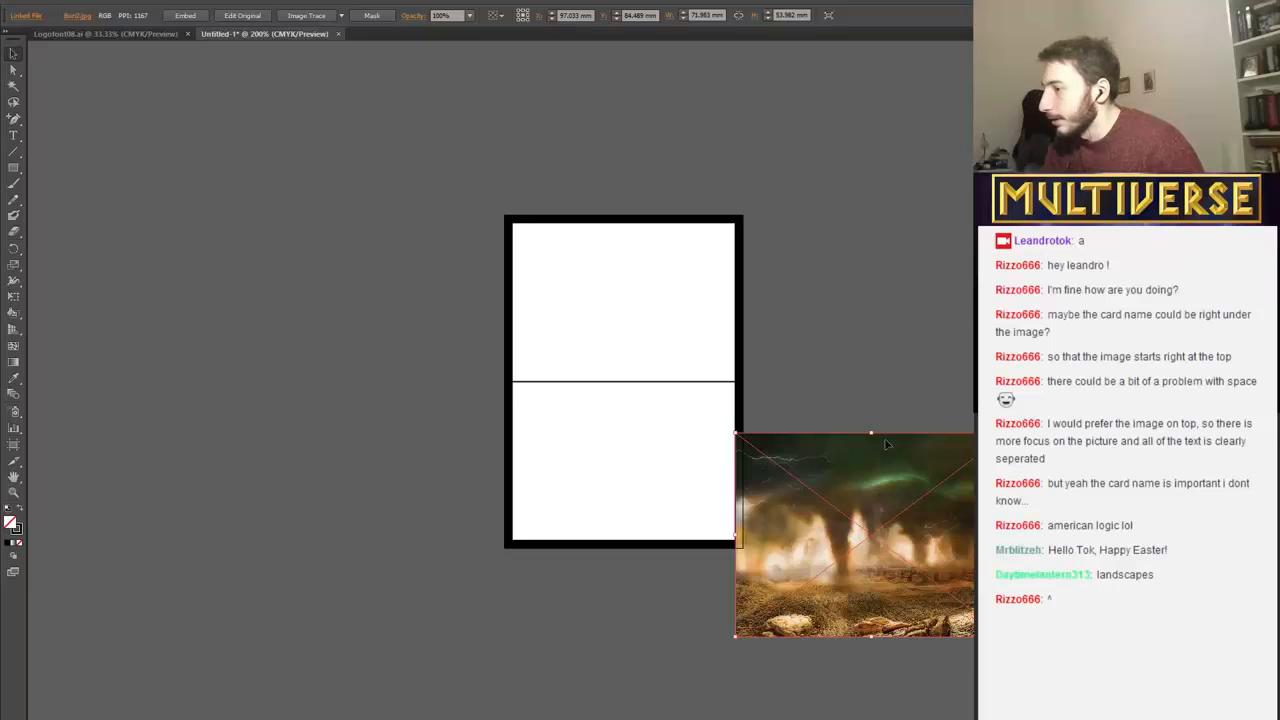
pyautogui.moveTo(878, 486); pyautogui.dragTo(658, 281)
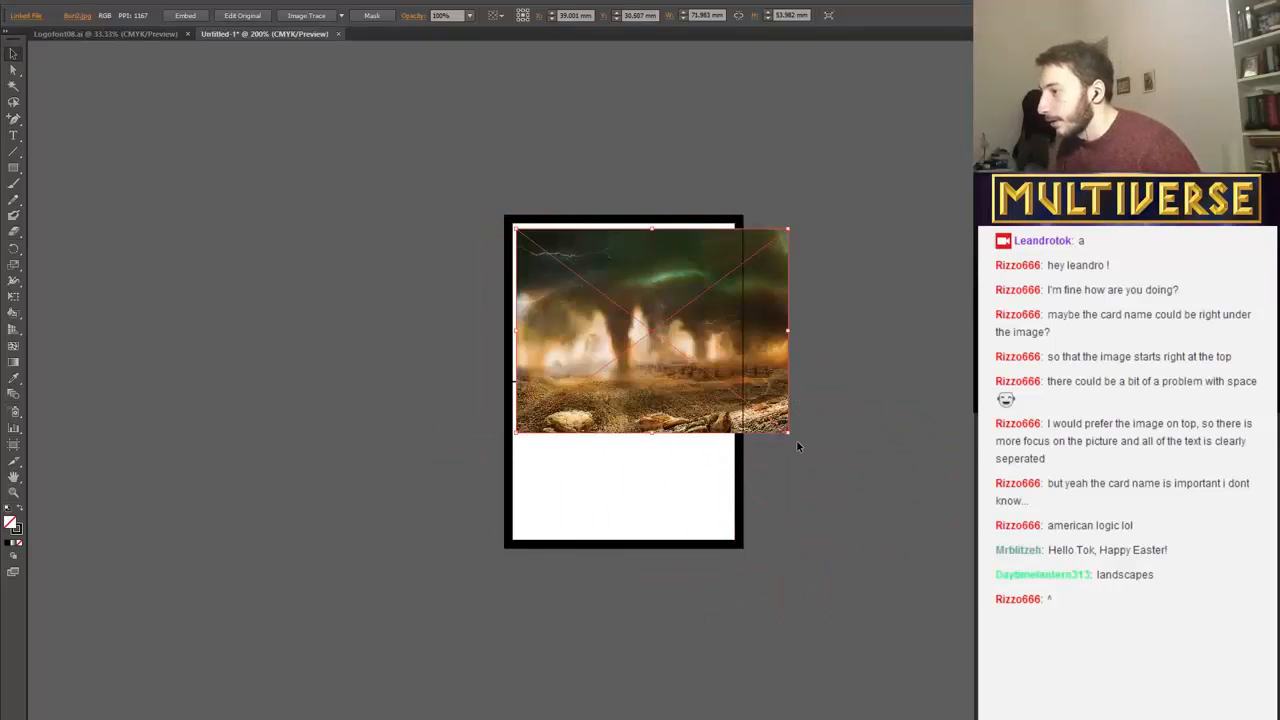
# Scale the image to about 54 × 40 mm and position it against the top border, nudged slightly left of centre.
pyautogui.moveTo(788, 432); pyautogui.dragTo(718, 387)
pyautogui.moveTo(648, 345); pyautogui.dragTo(642, 334)
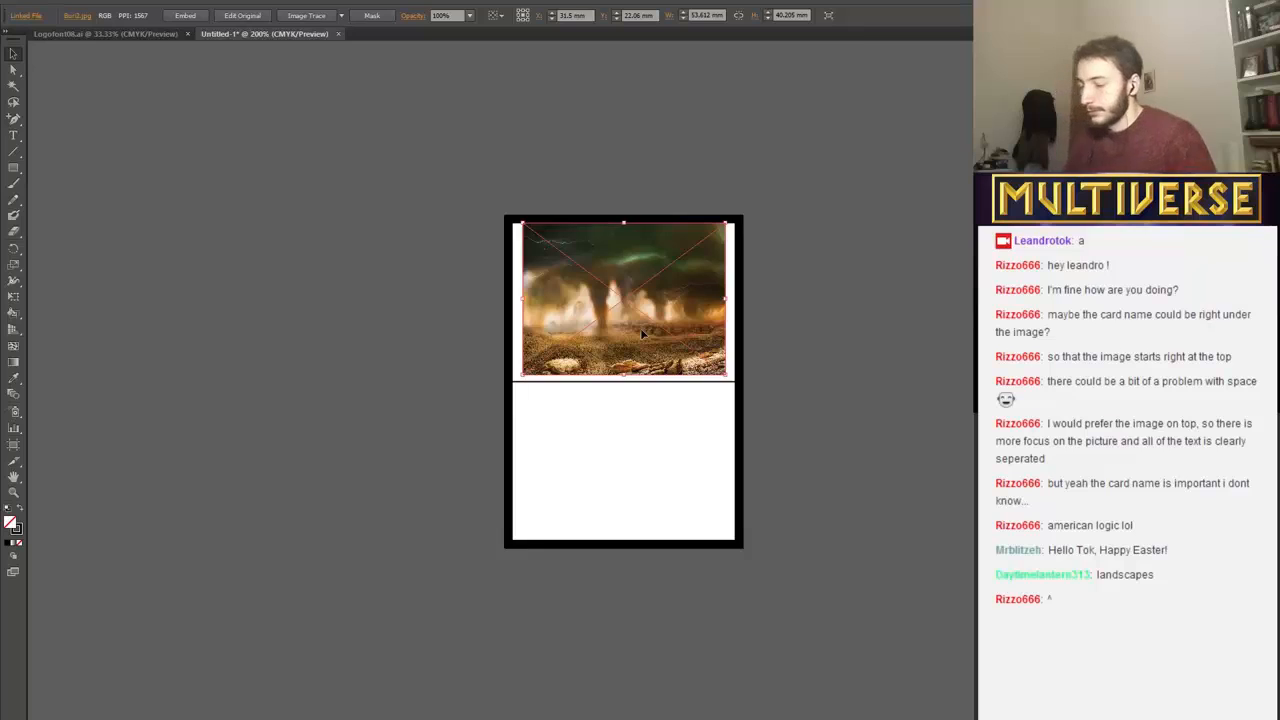
pyautogui.press('Left')
pyautogui.press('Left')
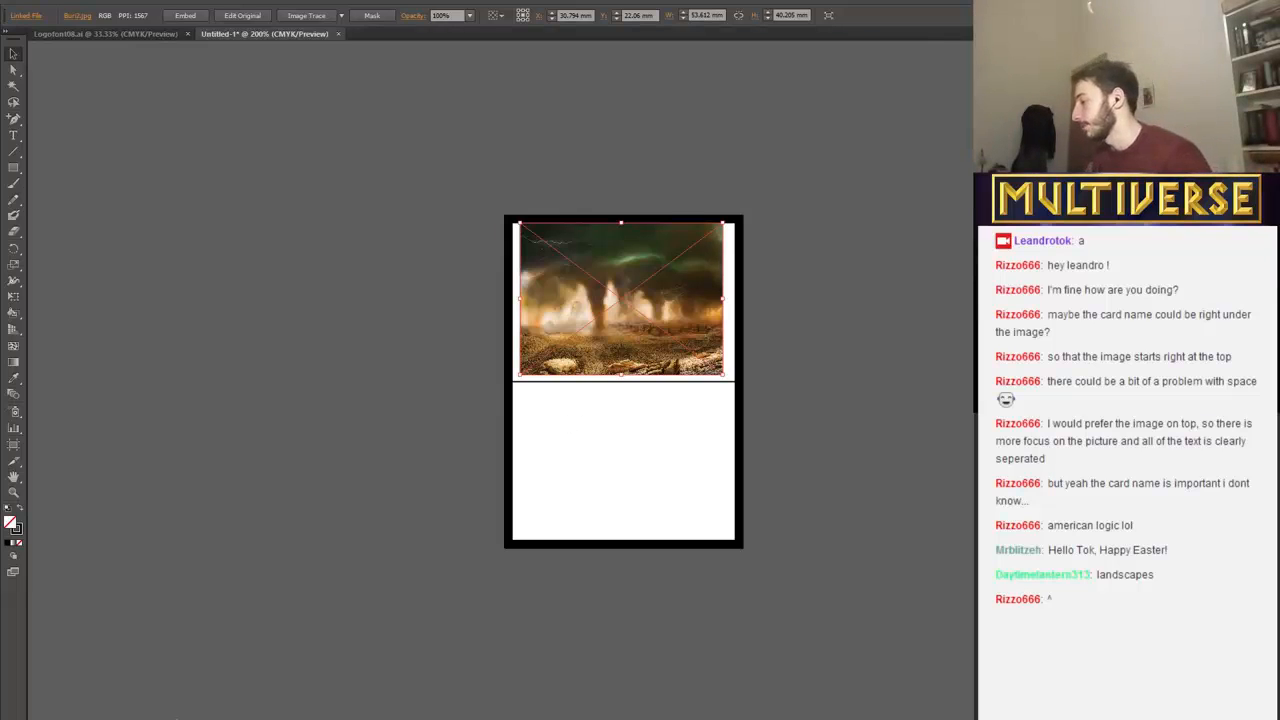
pyautogui.hotkey('alt', 'Tab')
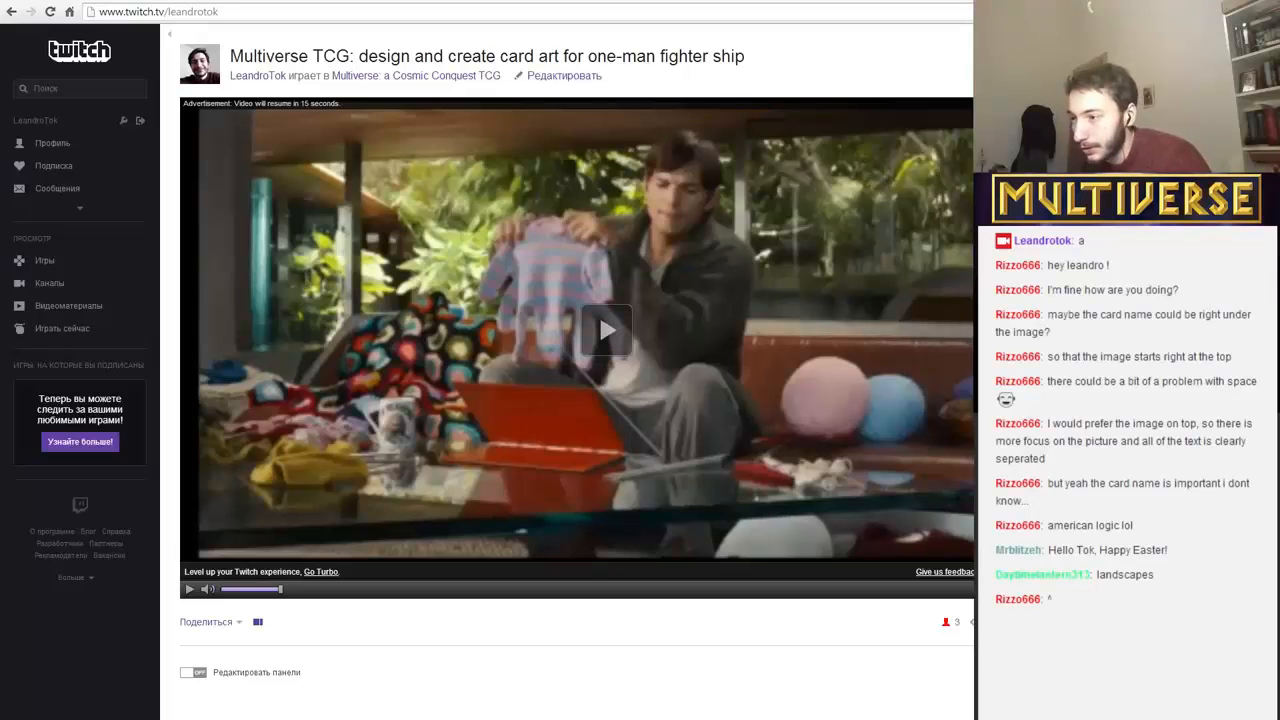
pyautogui.hotkey('alt', 'Tab')
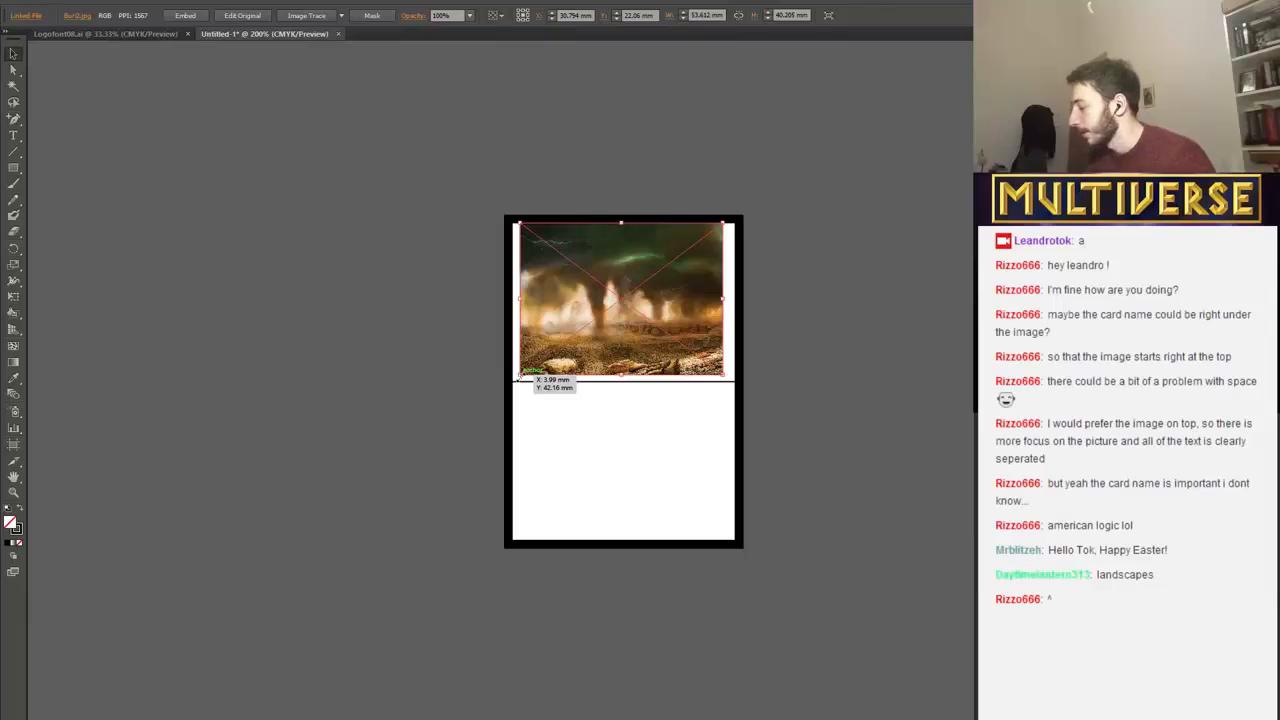
# Enlarge the image from its lower-left corner to about 56 × 42 mm and nudge it right to centre it horizontally.
pyautogui.moveTo(518, 375); pyautogui.dragTo(512, 381)
pyautogui.press('Right')
pyautogui.press('Right')
pyautogui.press('Right')
pyautogui.press('Right')
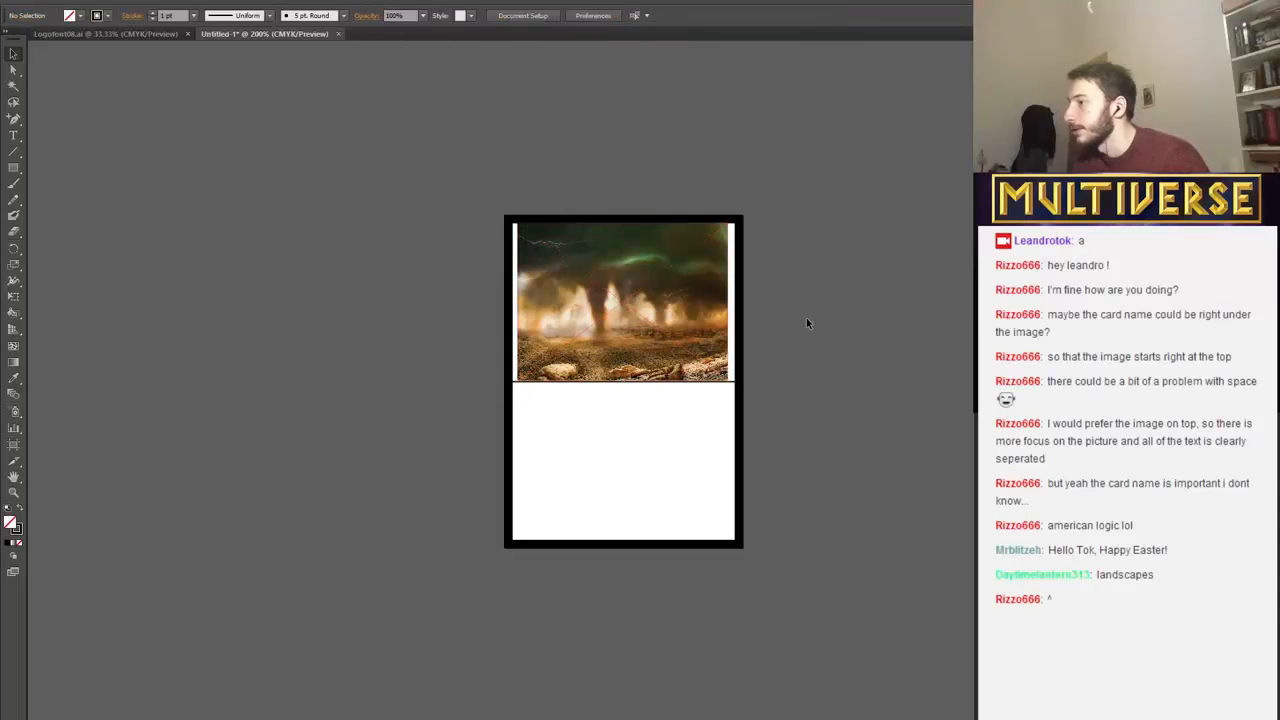
pyautogui.press('Right')
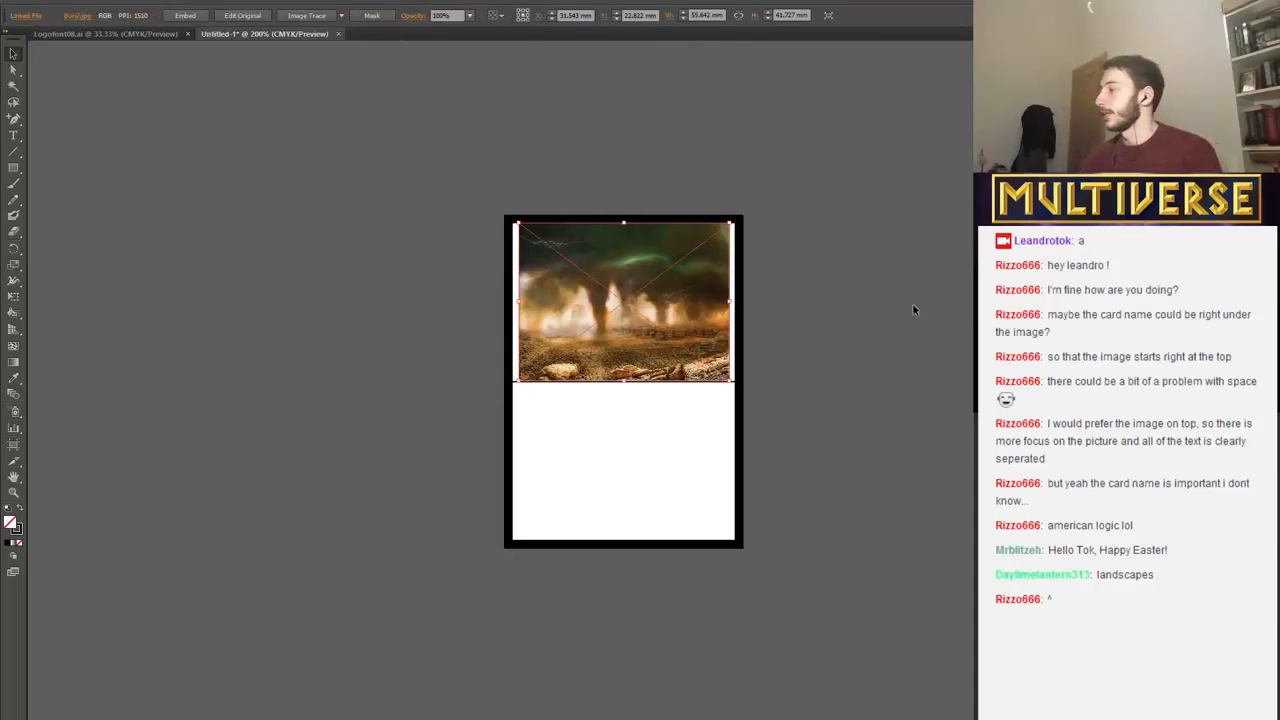
# Enlarge the landscape image slightly from its lower-left corner to about 56.07 × 42.04 mm, reaching the dividing line.
pyautogui.hotkey('ctrl', '+')
pyautogui.hotkey('ctrl', '+')
pyautogui.hotkey('ctrl', '+')
pyautogui.press('+')
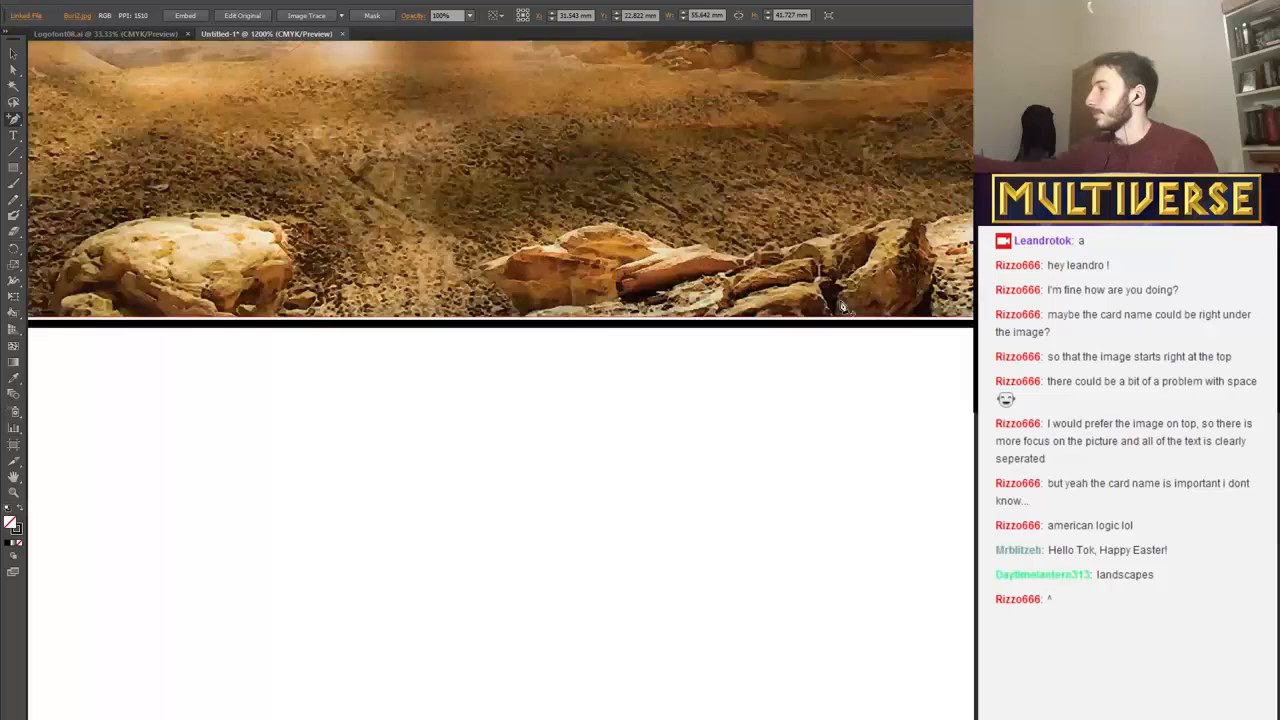
pyautogui.scroll(-5, 842, 307)
pyautogui.scroll(4, 752, 352)
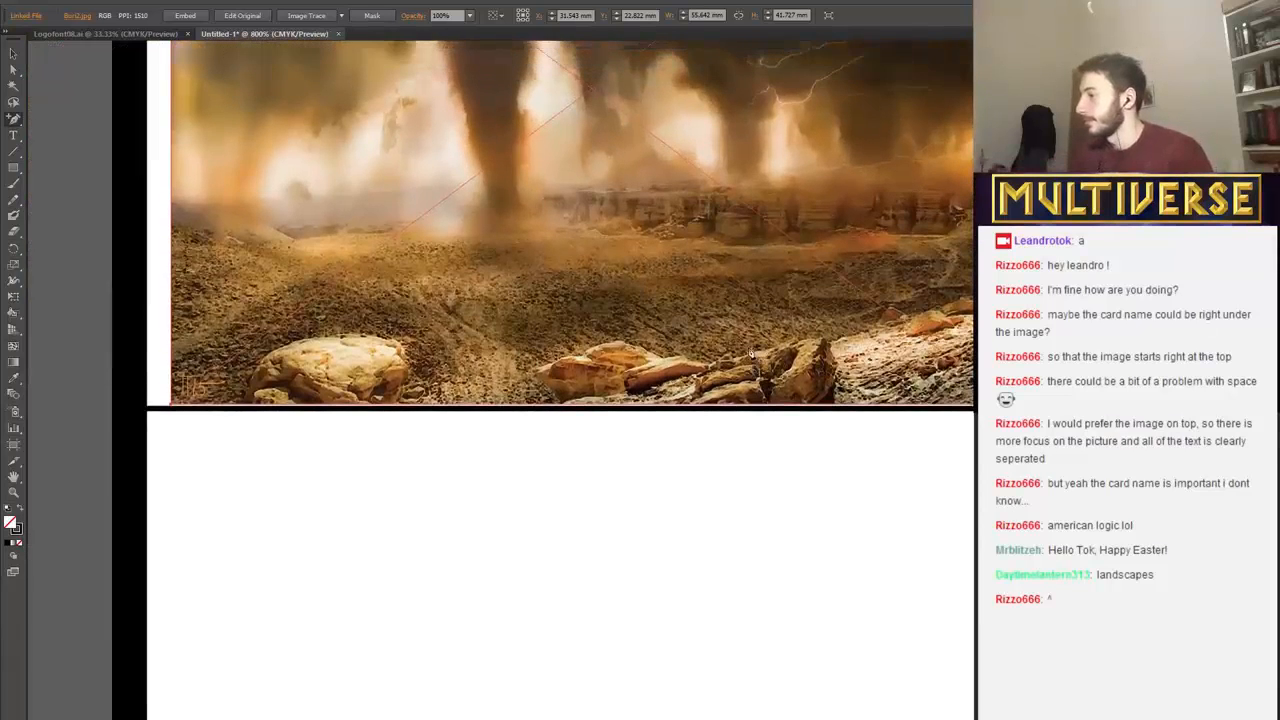
pyautogui.scroll(1, 752, 353)
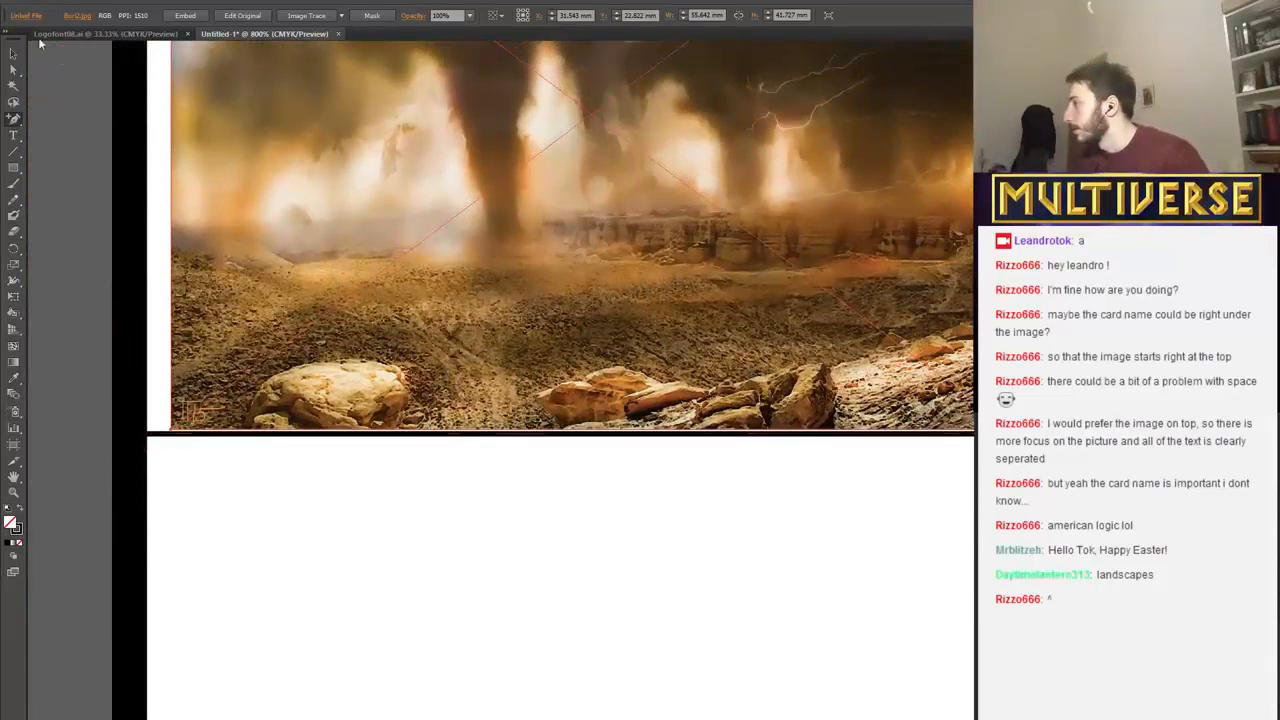
pyautogui.click(14, 53)
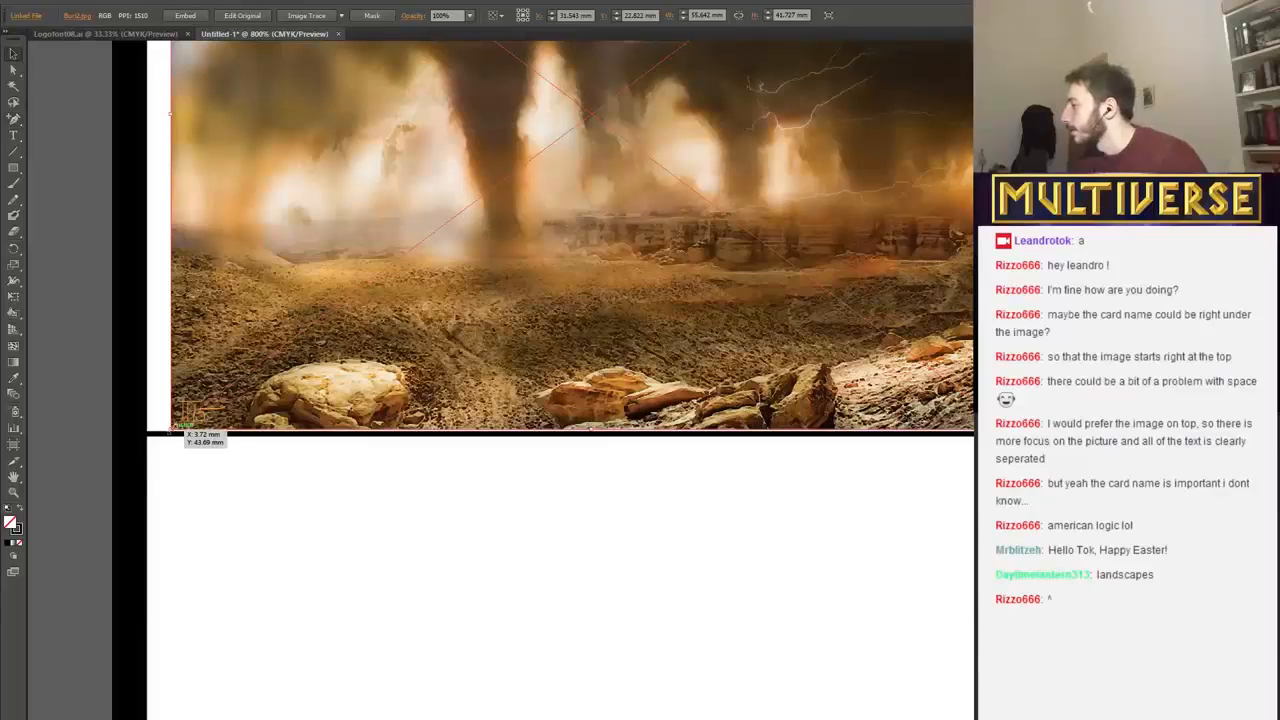
pyautogui.moveTo(170, 429); pyautogui.dragTo(158, 434)
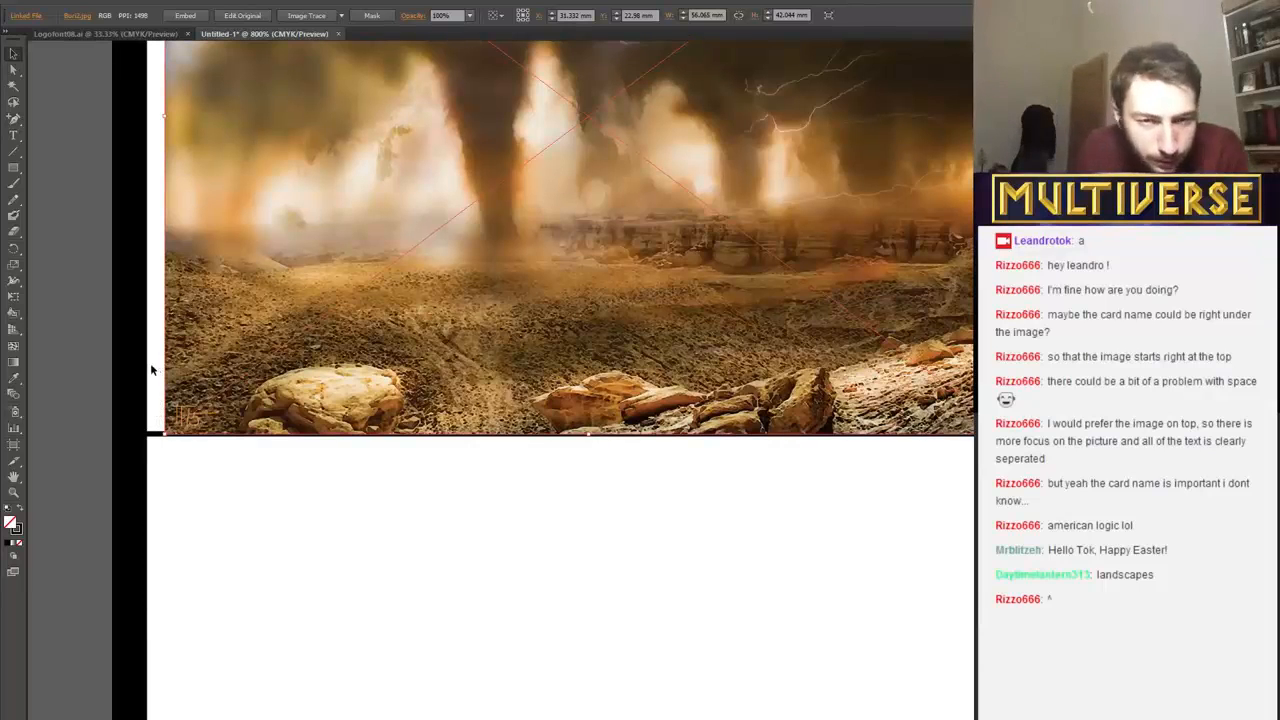
pyautogui.scroll(2, 151, 366)
pyautogui.scroll(3, 291, 418)
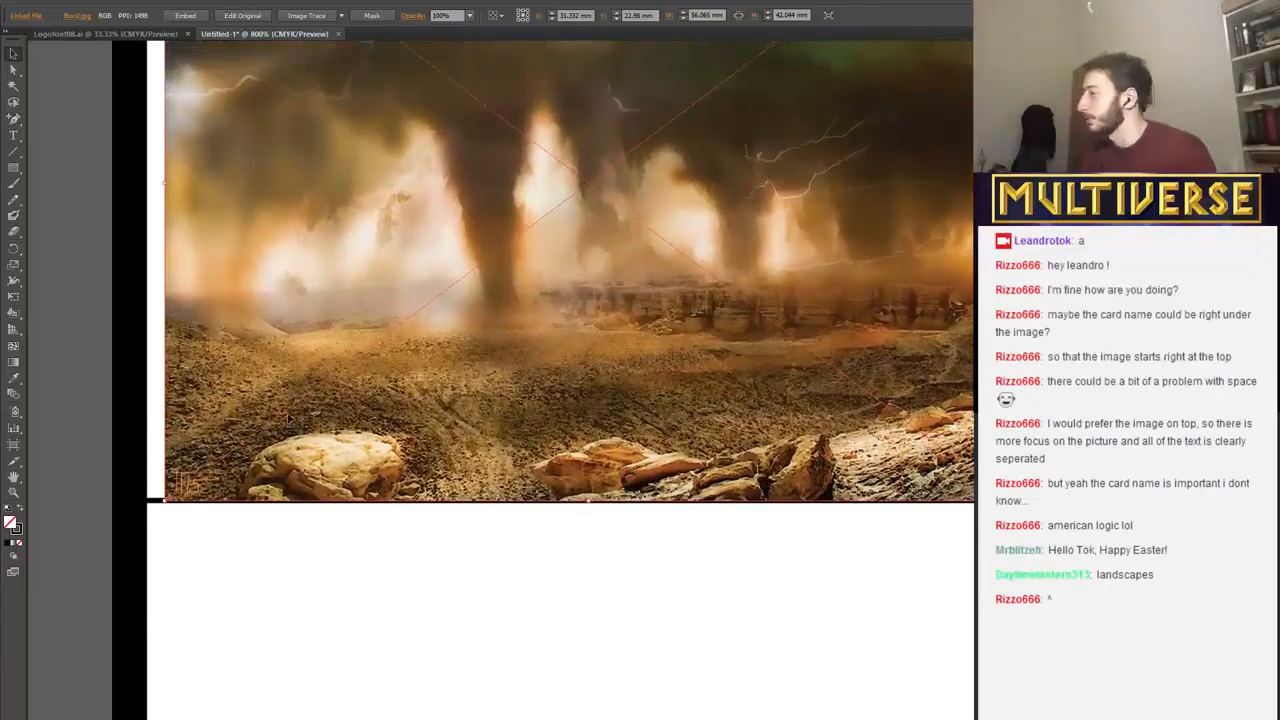
pyautogui.scroll(-3, 303, 328)
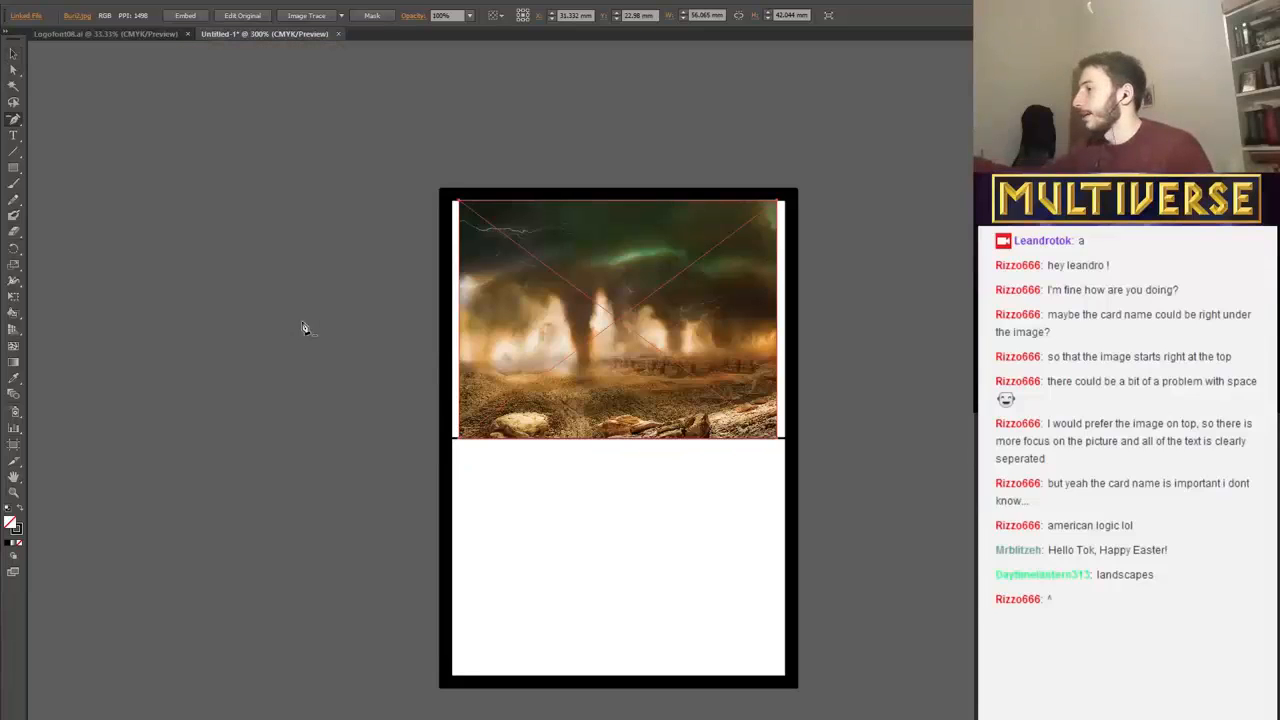
pyautogui.scroll(2, 451, 386)
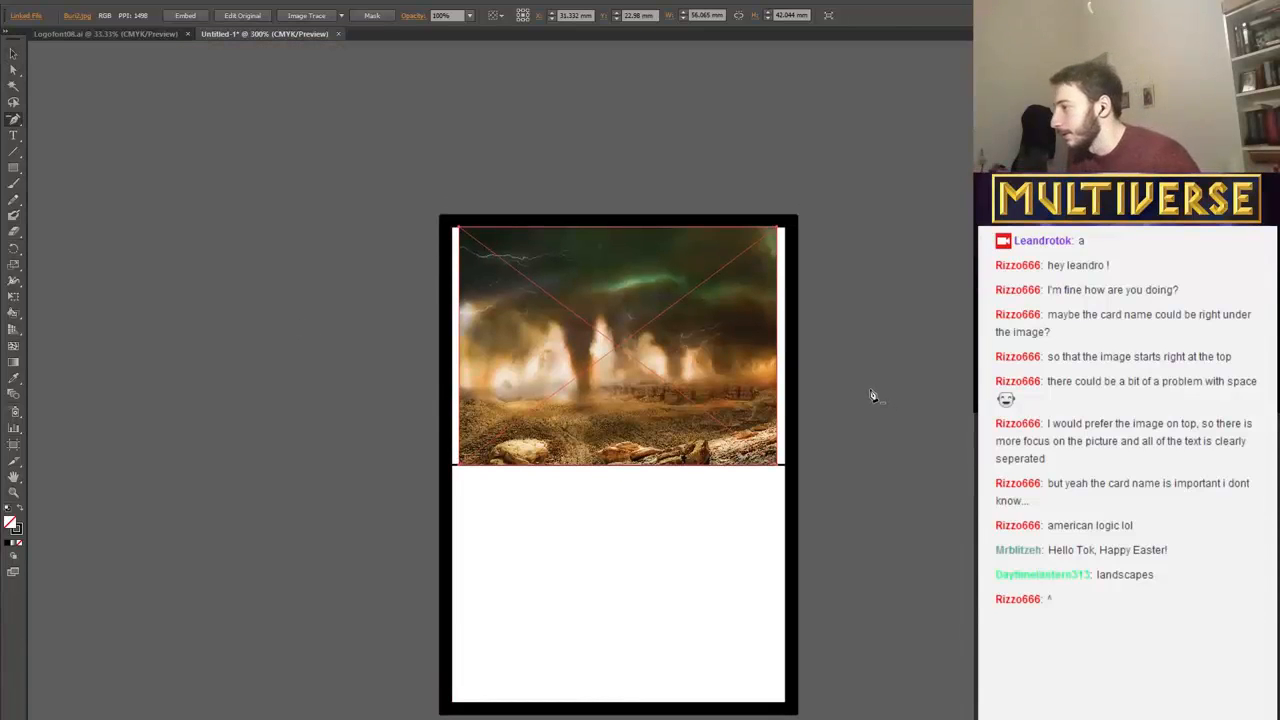
pyautogui.click(491, 257)
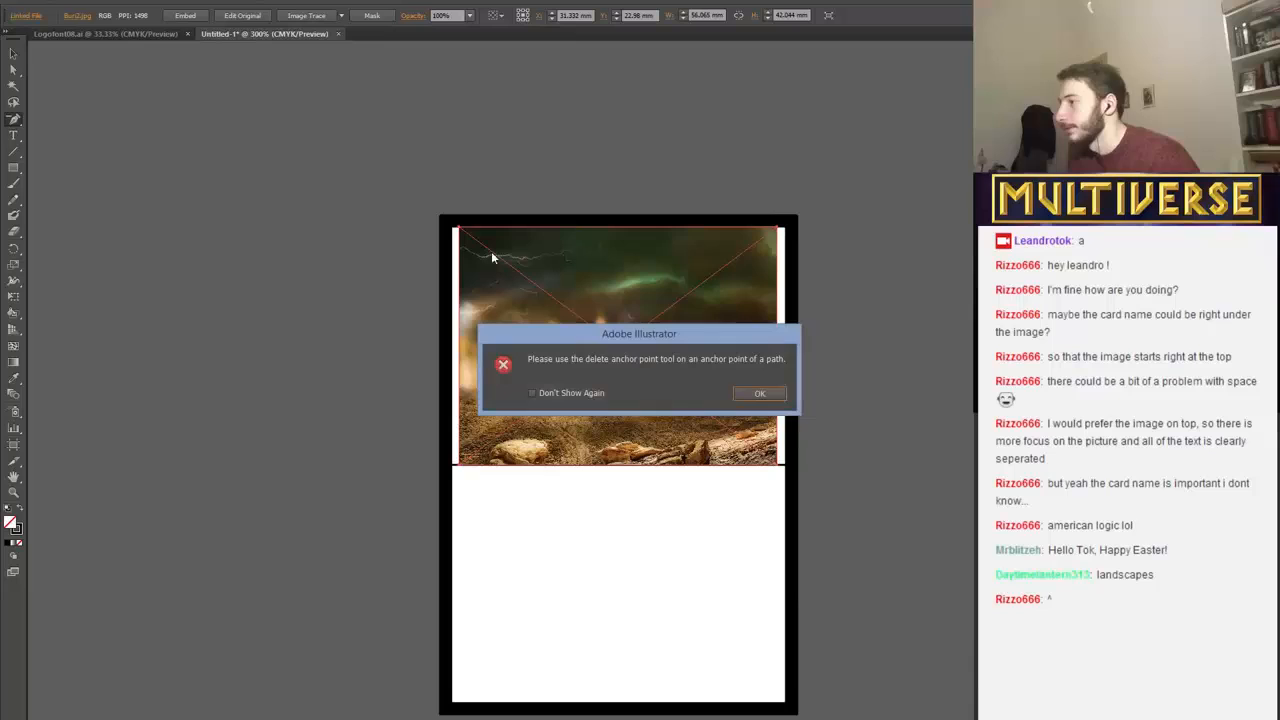
pyautogui.click(759, 393)
pyautogui.click(11, 55)
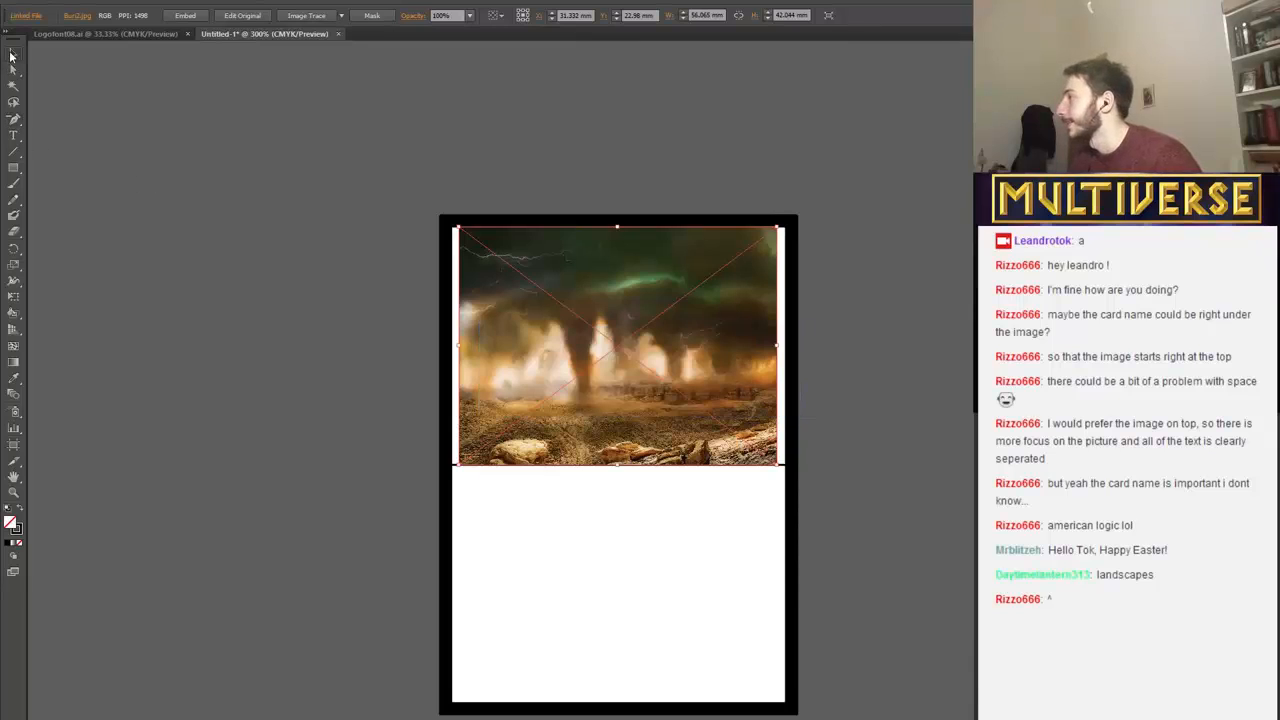
pyautogui.click(587, 589)
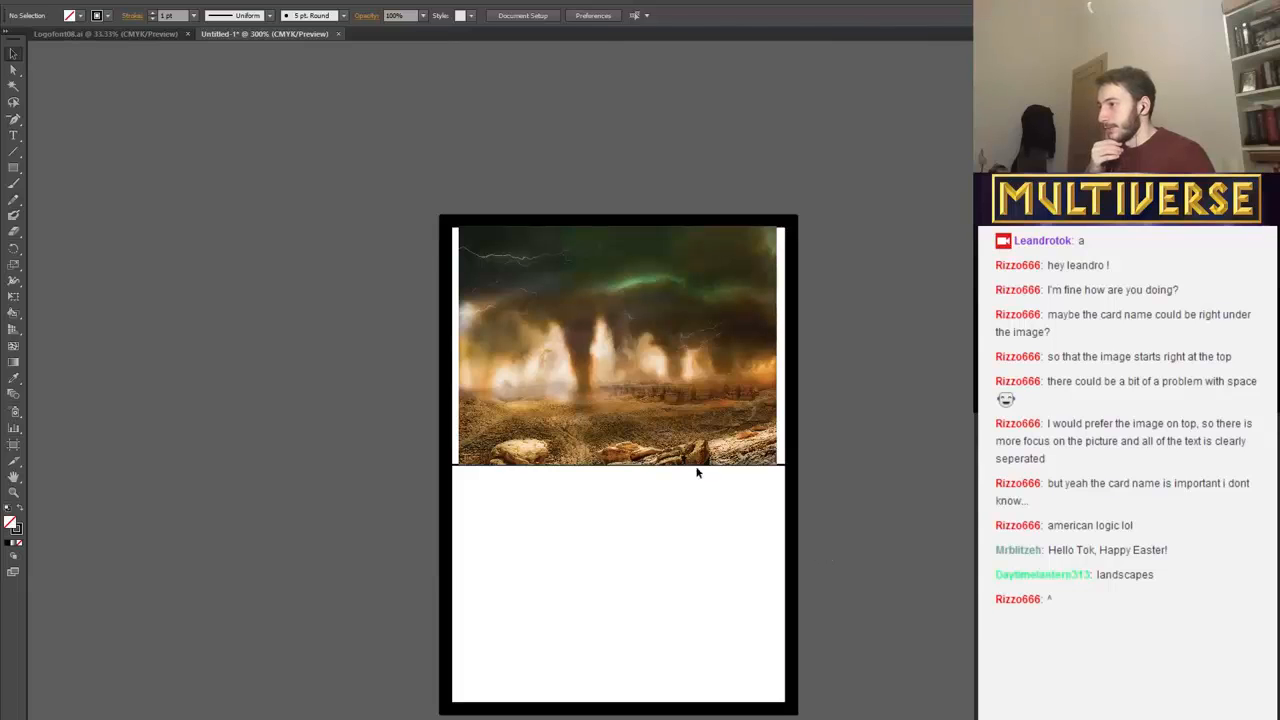
# Nudge the image down from the top border, over the dividing line, leaving a gap above it similar to the side gaps.
pyautogui.click(676, 375)
pyautogui.press('Down')
pyautogui.press('Down')
pyautogui.press('Down')
pyautogui.press('Down')
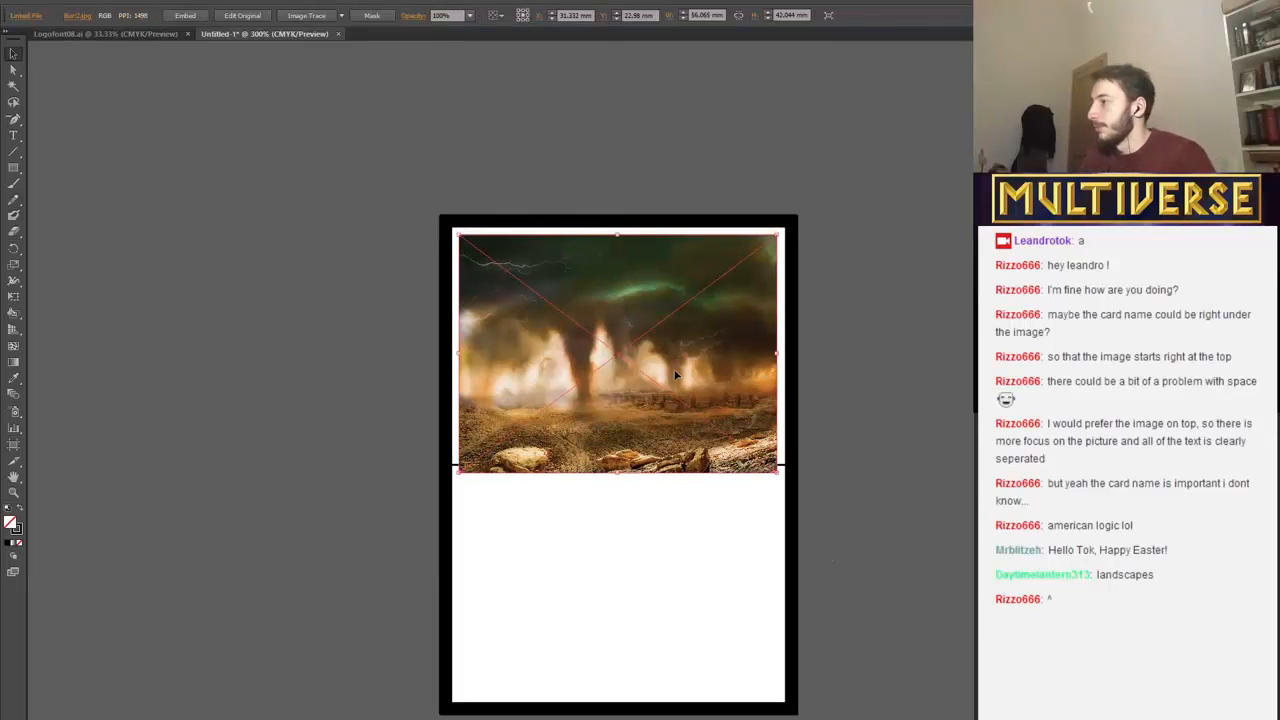
pyautogui.press('Down')
pyautogui.press('Down')
pyautogui.press('Up')
pyautogui.click(878, 364)
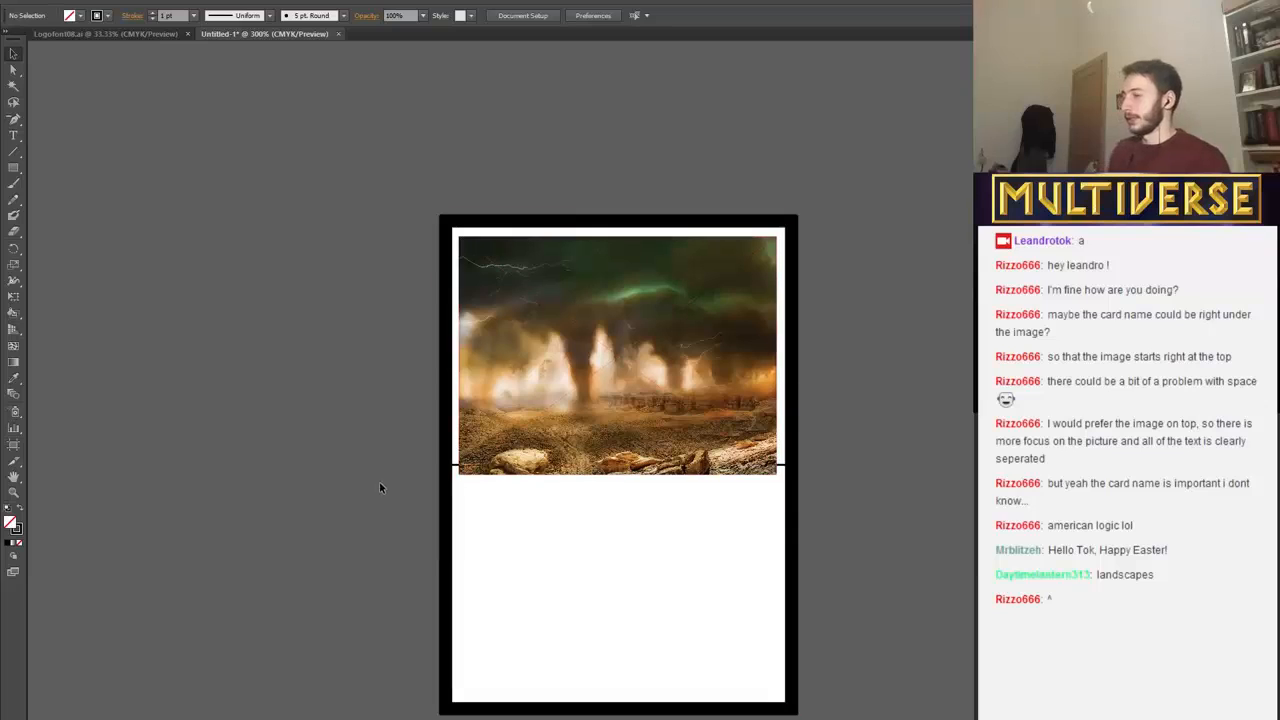
pyautogui.click(457, 466)
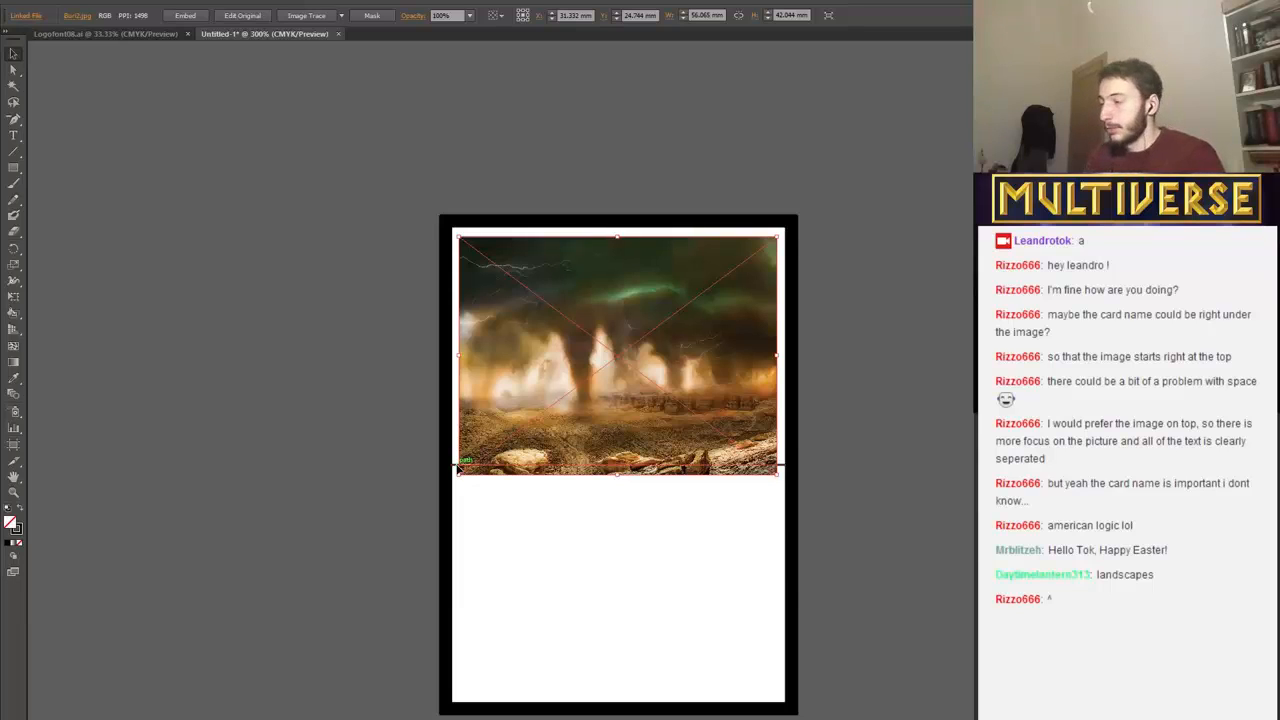
pyautogui.press('Delete')
pyautogui.hotkey('ctrl', 'z')
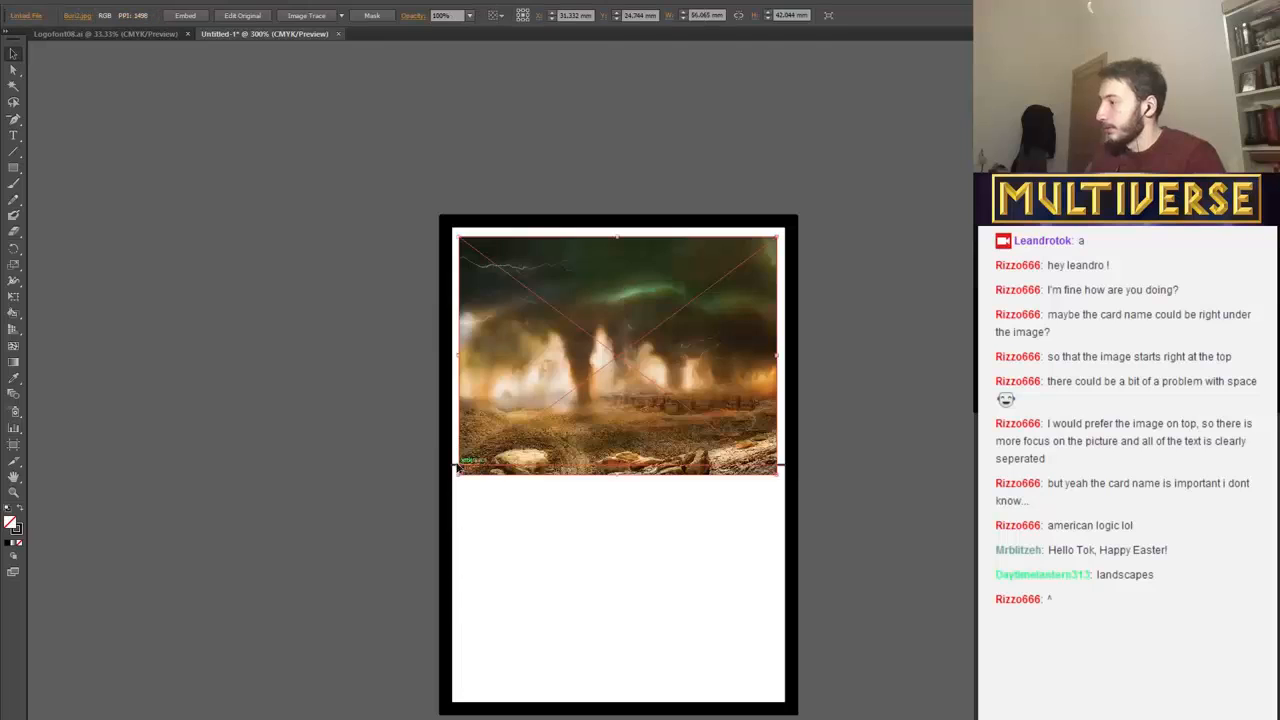
pyautogui.click(523, 536)
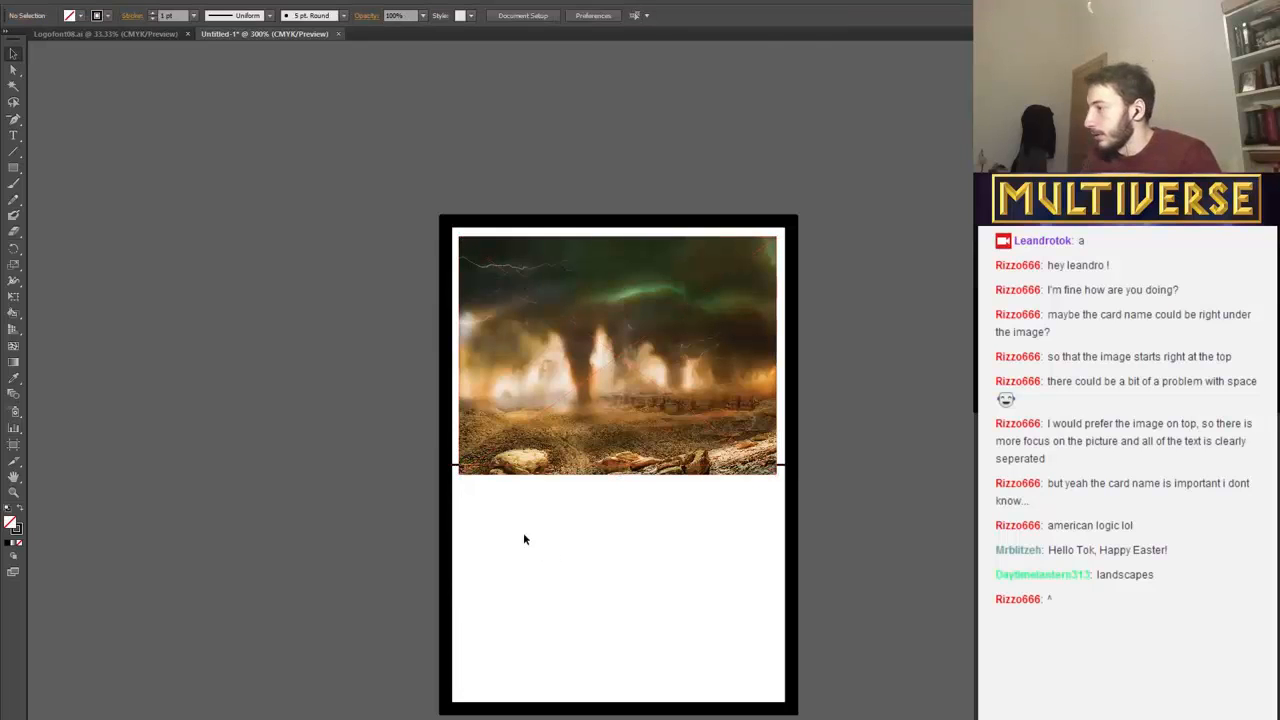
# Delete the old dividing line and draw a horizontal one about 59 mm long between the inner border edges, just below the image.
pyautogui.click(456, 467)
pyautogui.press('Delete')
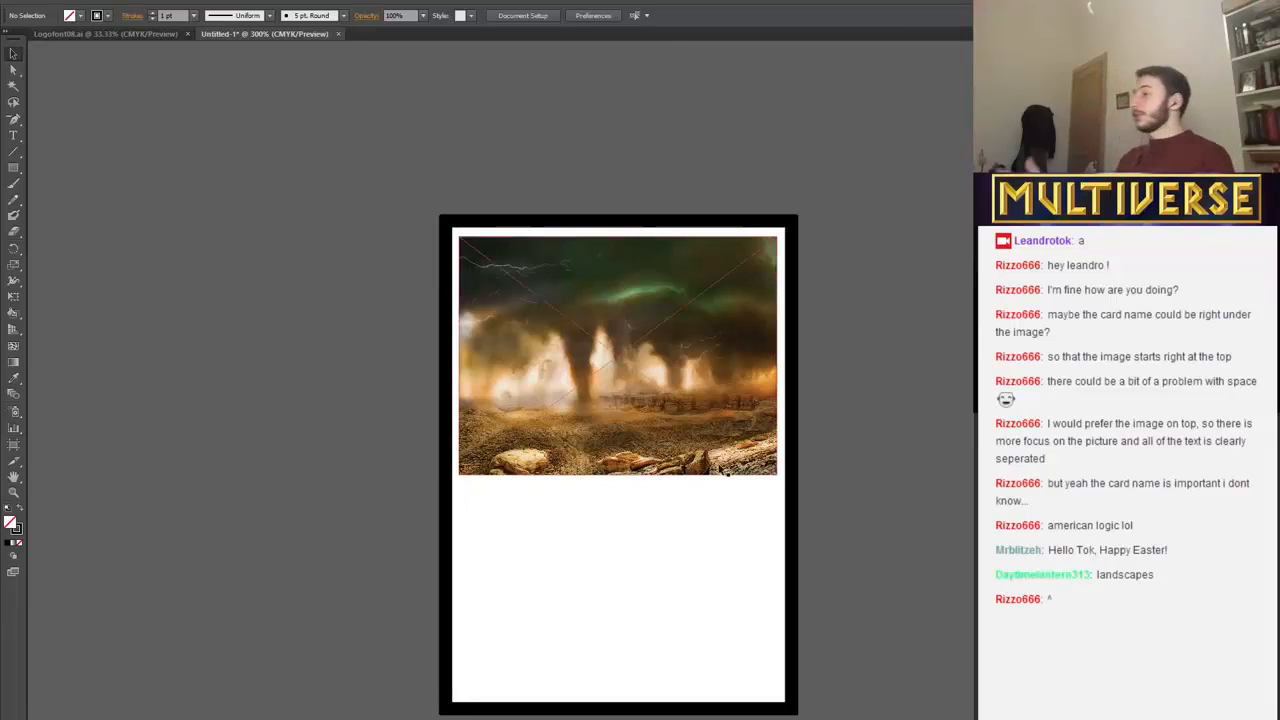
pyautogui.click(13, 151)
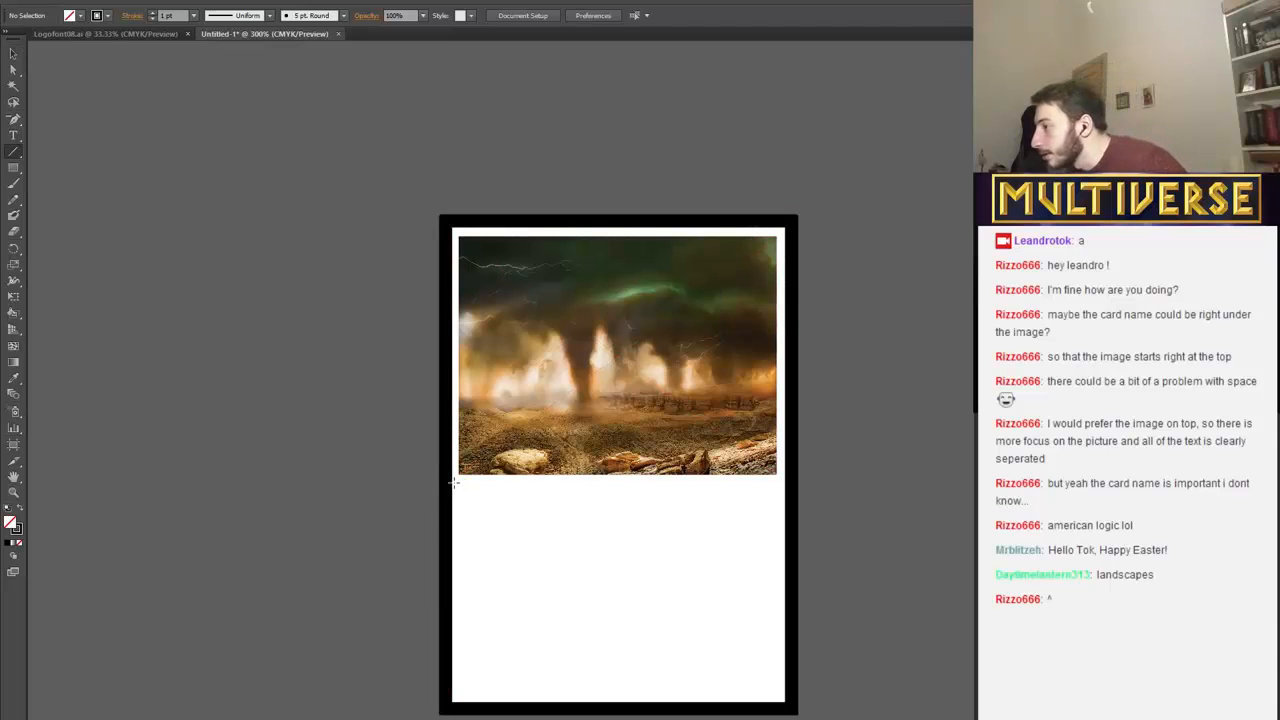
pyautogui.moveTo(452, 484); pyautogui.dragTo(786, 482)
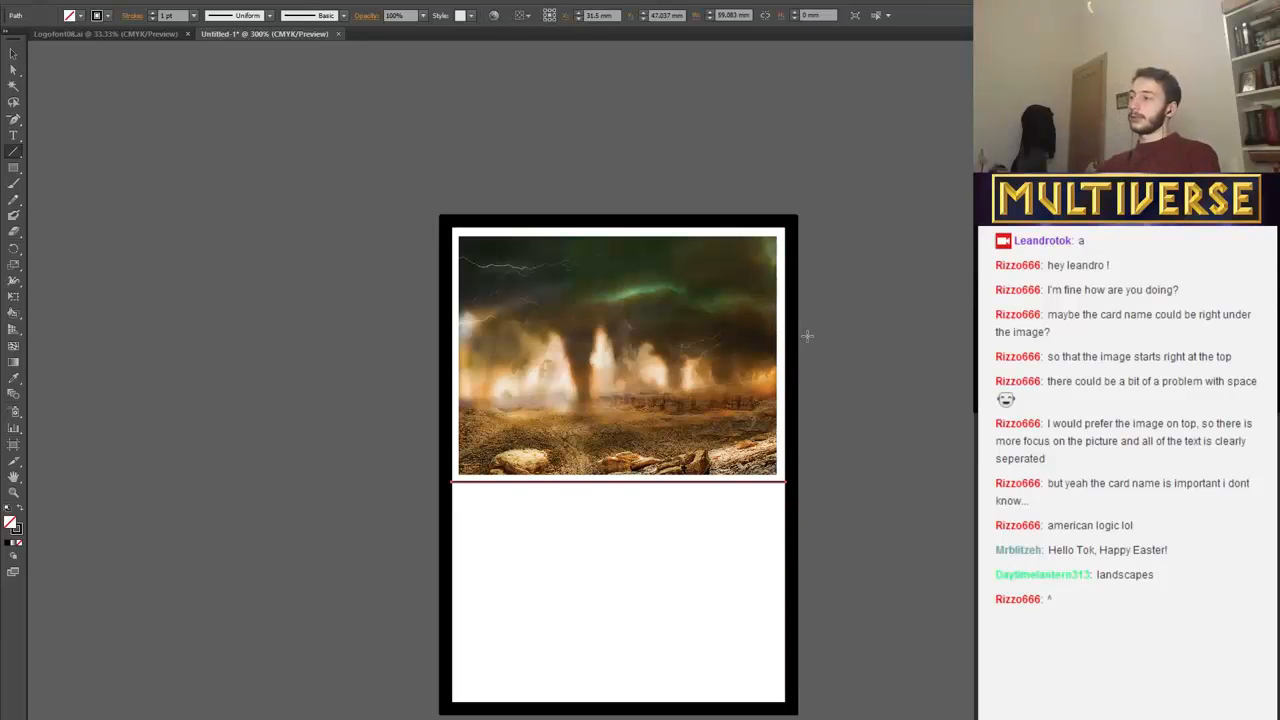
pyautogui.press('v')
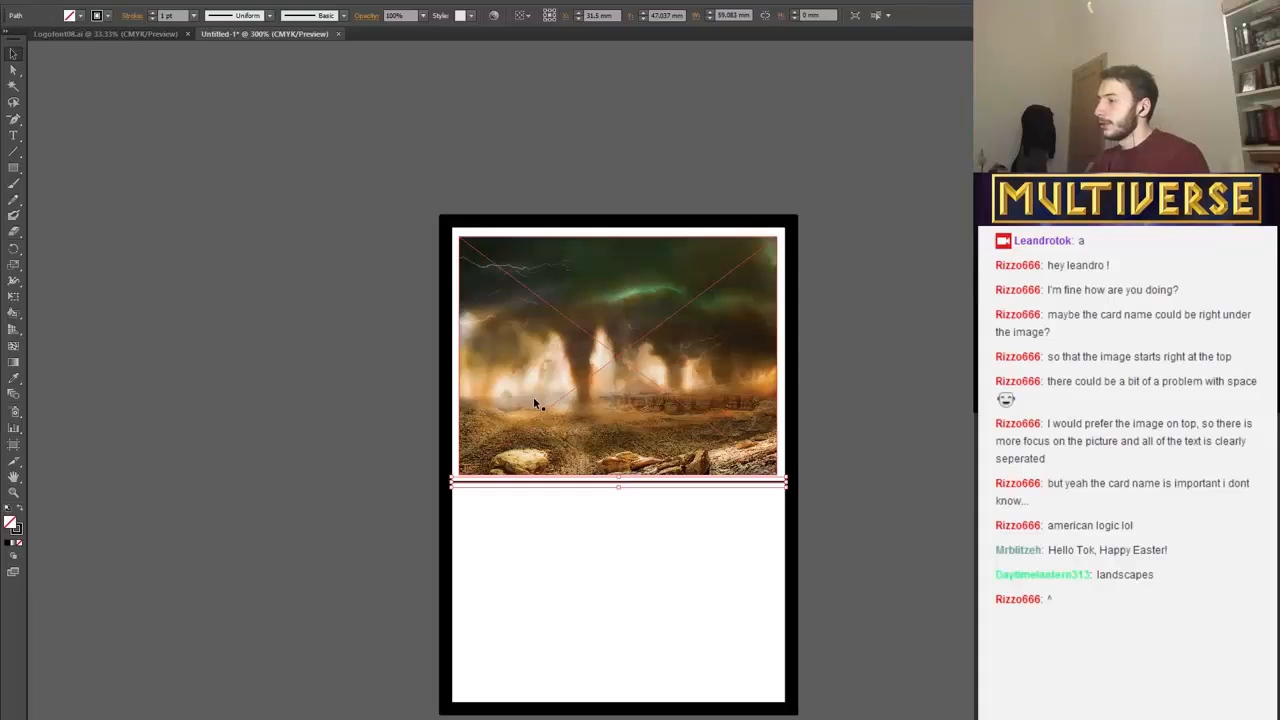
# Move the landscape image up against the top border and shift it very slightly right.
pyautogui.click(534, 400)
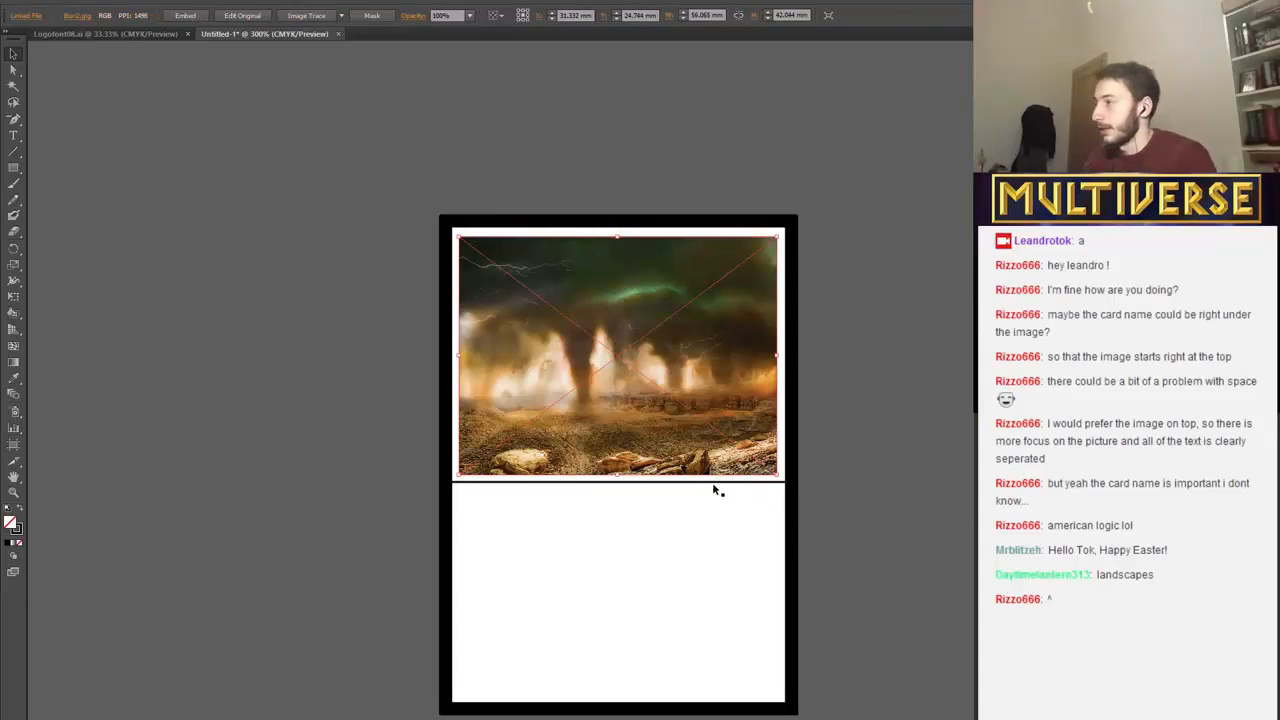
pyautogui.press('Up')
pyautogui.press('Up')
pyautogui.press('Up')
pyautogui.press('Up')
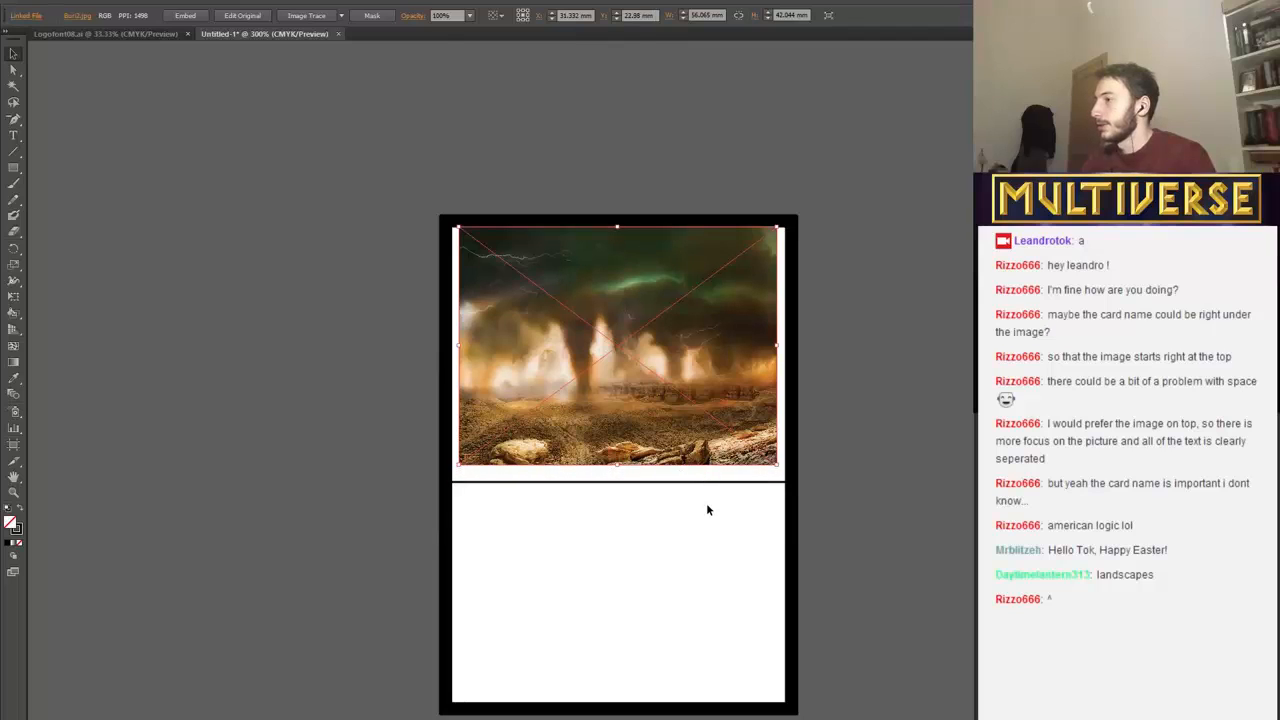
pyautogui.moveTo(674, 335); pyautogui.dragTo(676, 335)
pyautogui.click(682, 506)
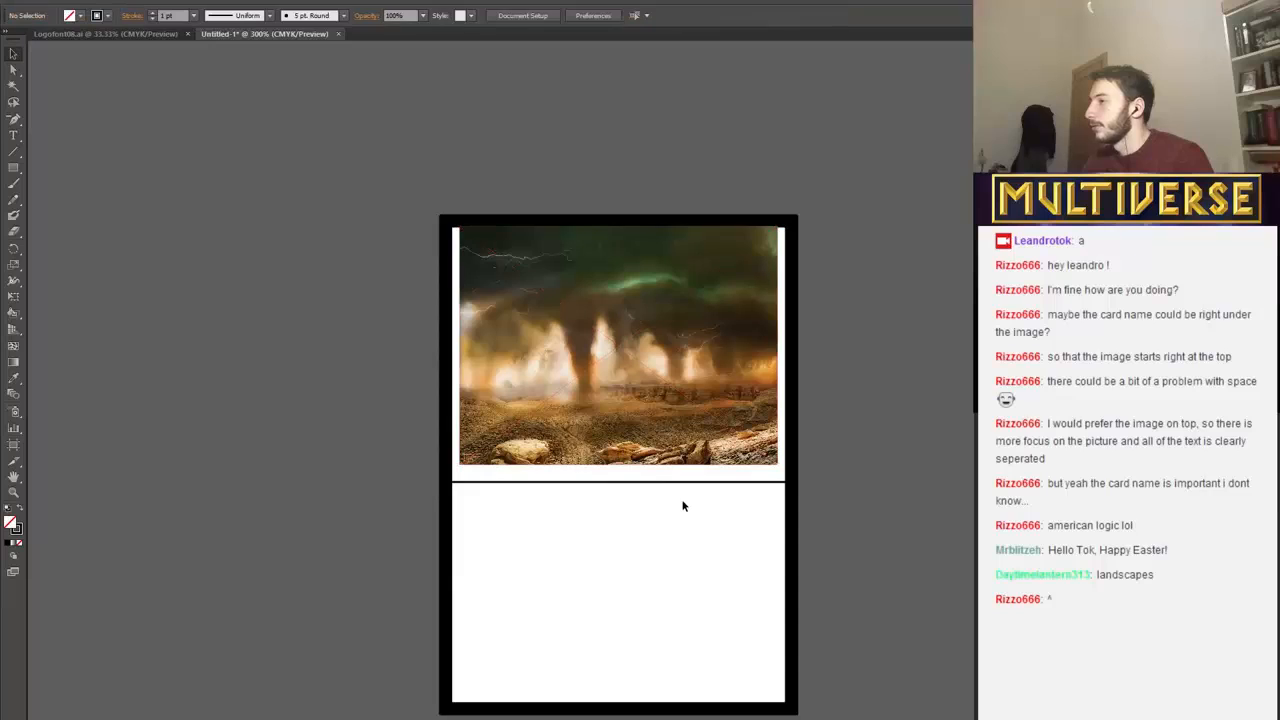
# Nudge the dividing line up until it sits directly against the image's lower edge.
pyautogui.click(659, 483)
pyautogui.press('Up')
pyautogui.press('Up')
pyautogui.press('Up')
pyautogui.press('Up')
pyautogui.press('Up')
pyautogui.press('Up')
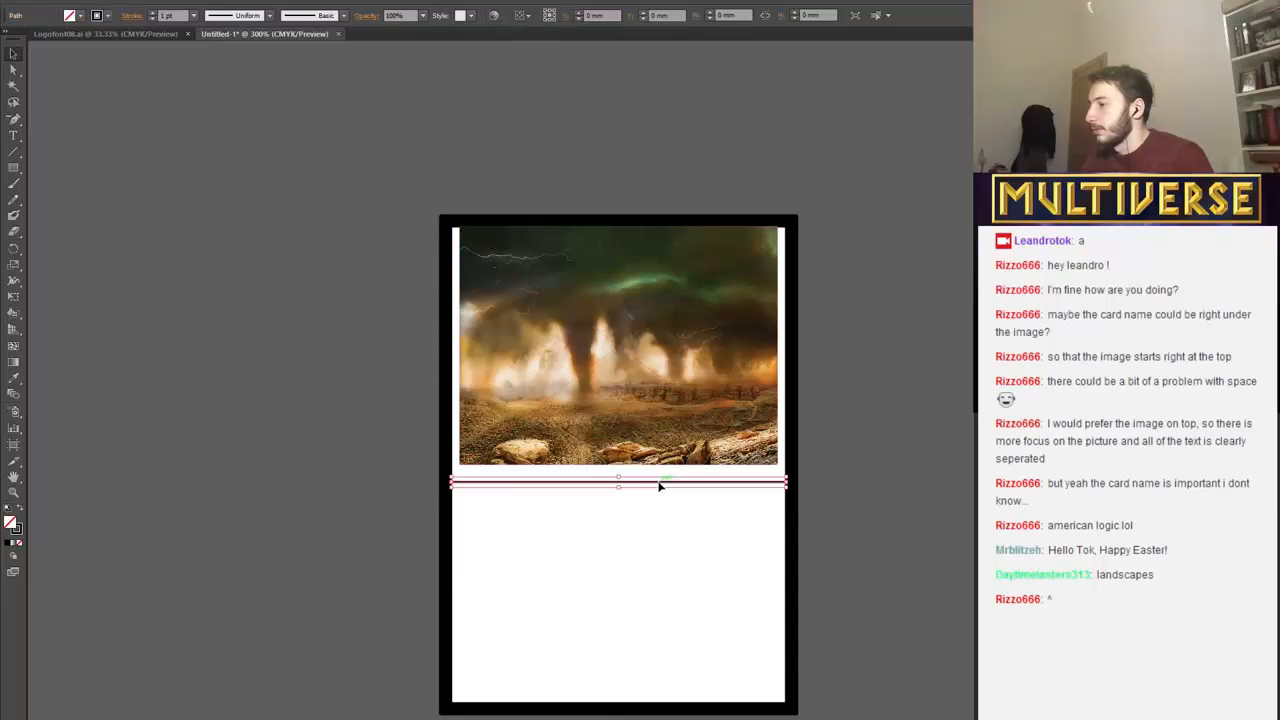
pyautogui.click(659, 506)
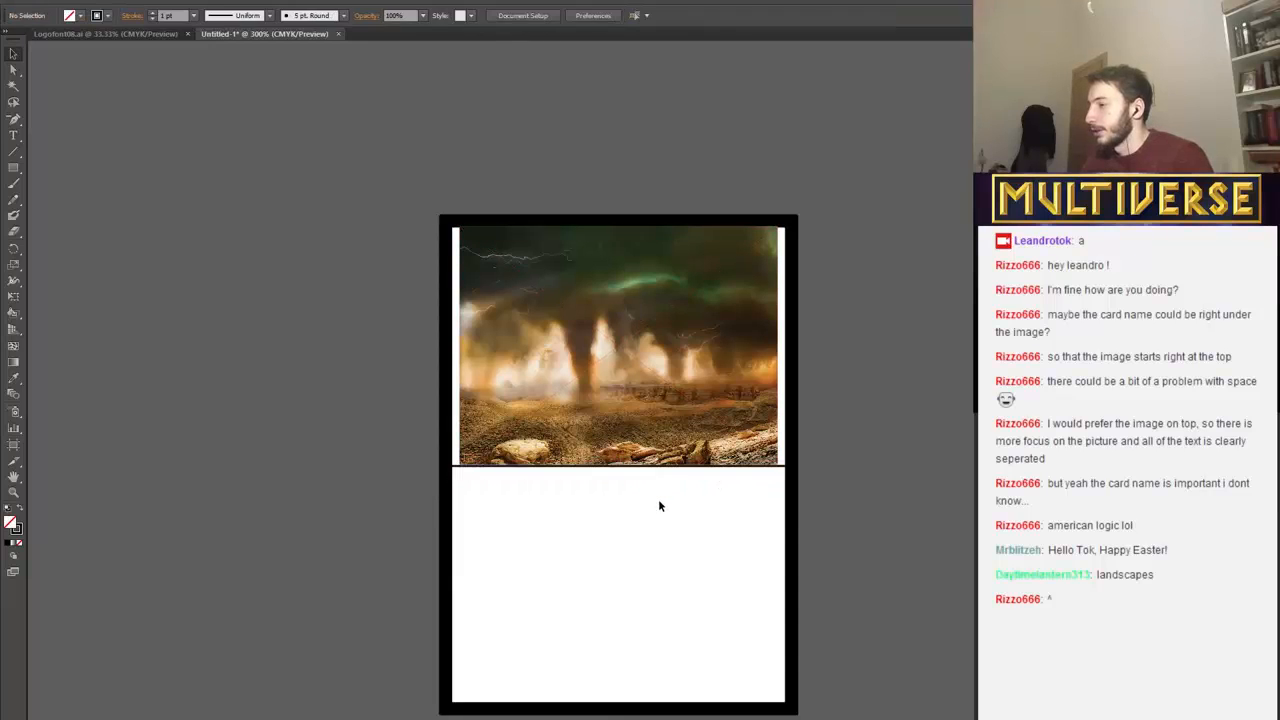
# Draw two more horizontal lines about 59 mm long below the dividing line, at about Y 47.6 mm and Y 50.3 mm.
pyautogui.click(14, 151)
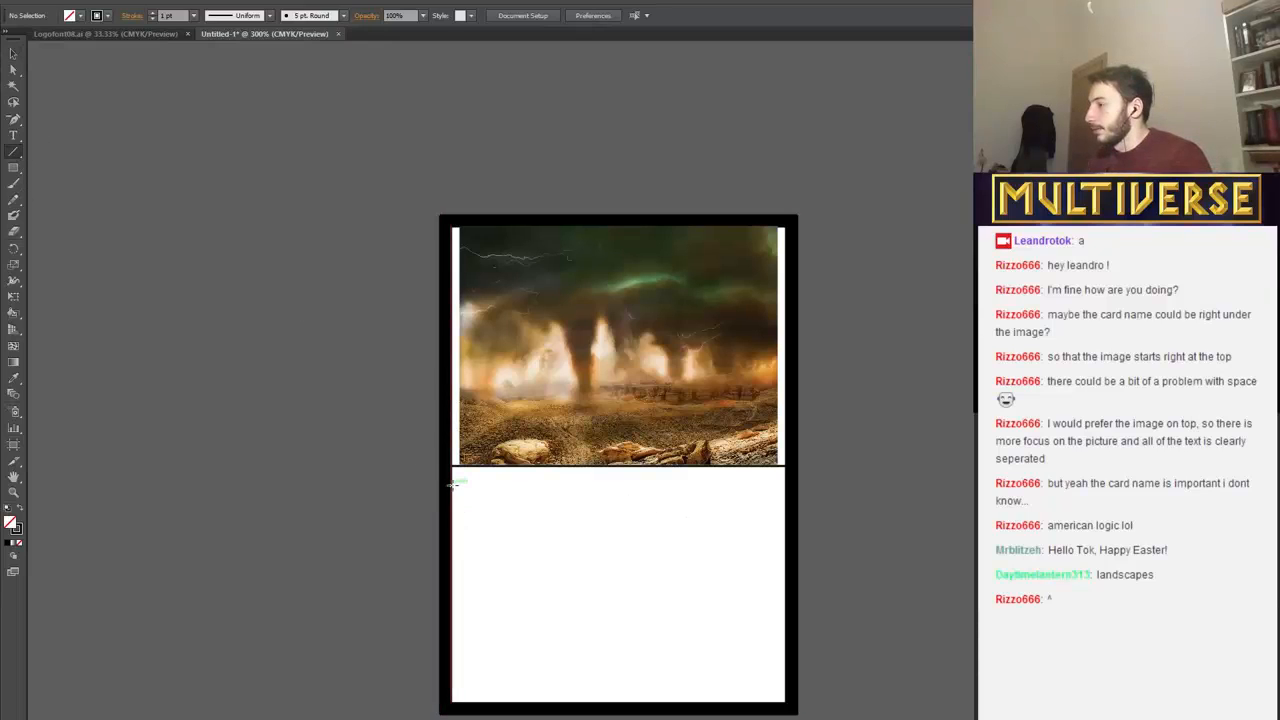
pyautogui.moveTo(453, 486)
pyautogui.mouseDown()
pyautogui.moveTo(762, 511)
pyautogui.moveTo(786, 484)
pyautogui.mouseUp()
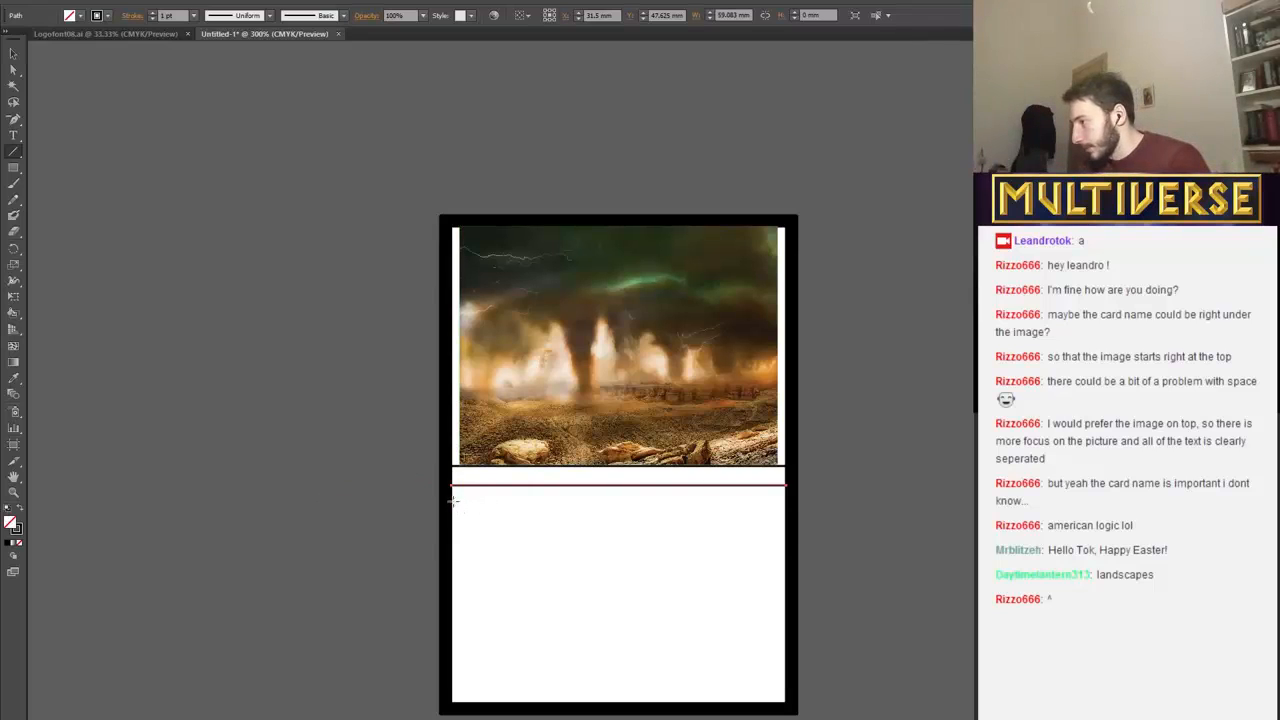
pyautogui.moveTo(453, 500); pyautogui.dragTo(786, 501)
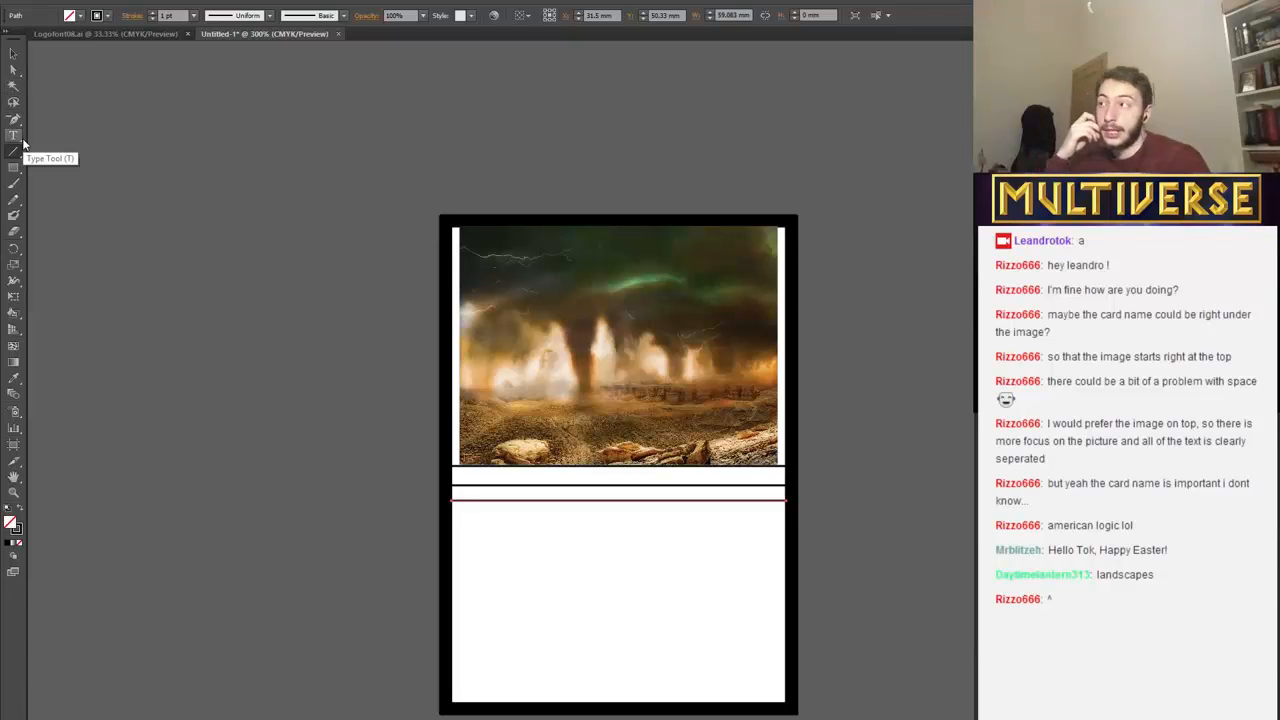
# Nudge the lowest line down to about Y 50.7 mm to even out the two bands, and deselect it.
pyautogui.click(13, 53)
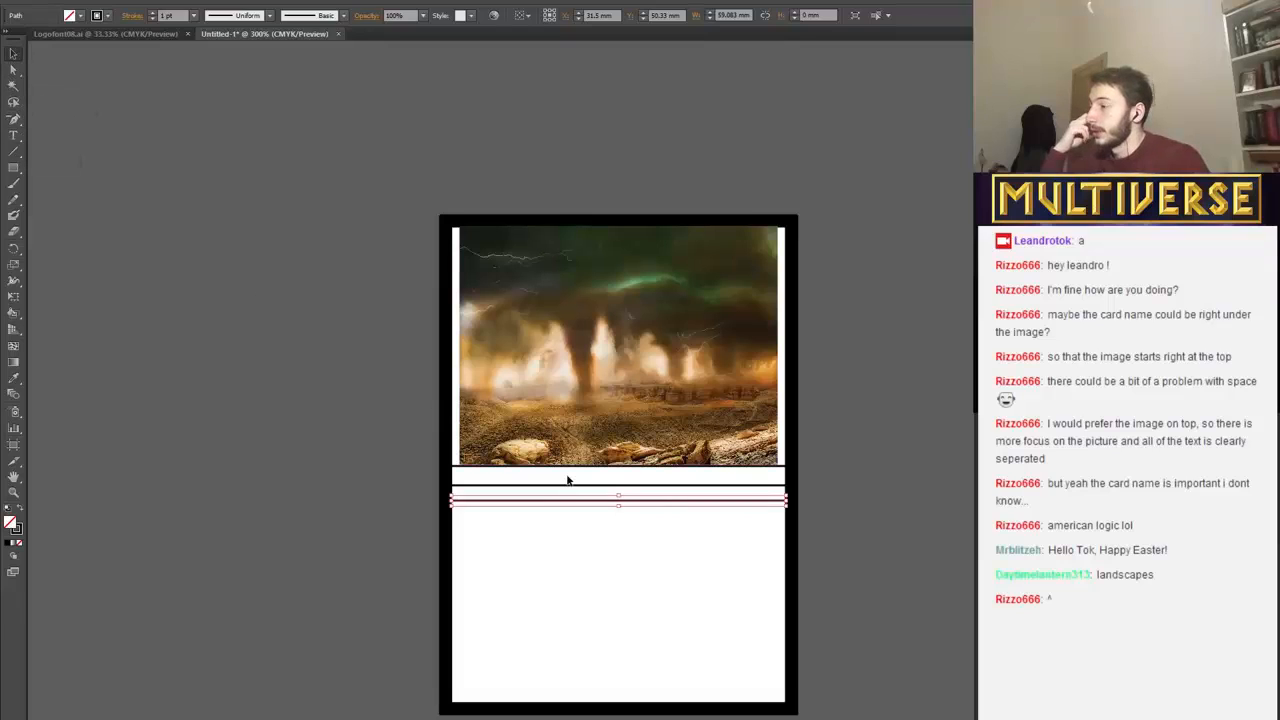
pyautogui.press('Left')
pyautogui.press('Down')
pyautogui.press('Right')
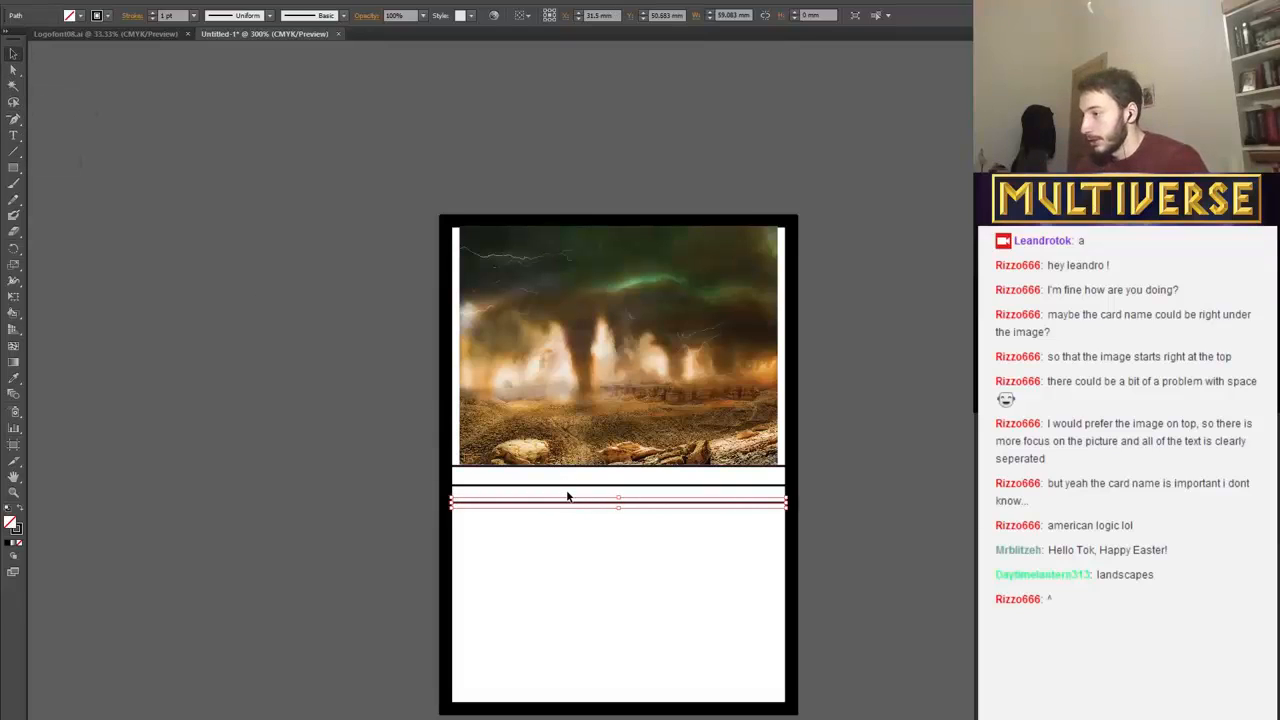
pyautogui.click(585, 562)
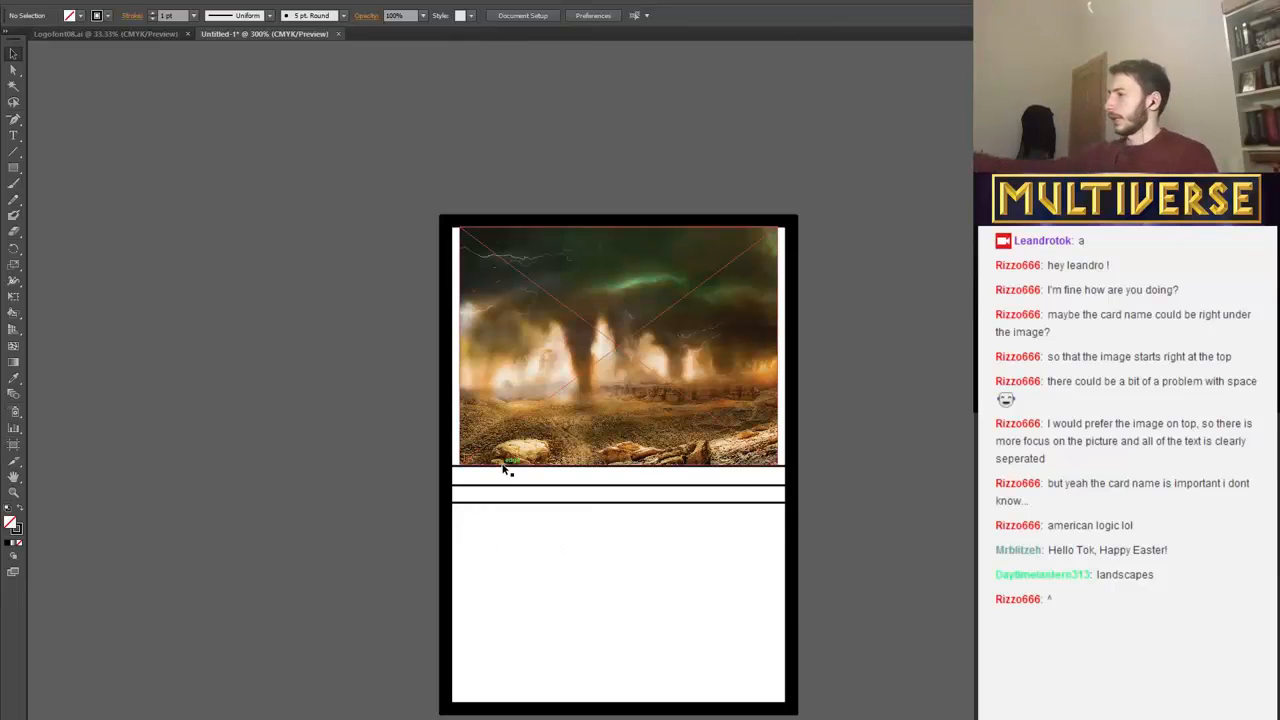
# Nudge the middle line down to about Y 48 mm and shift the lowest line slightly down as well.
pyautogui.press('+')
pyautogui.hotkey('ctrl', '-')
pyautogui.hotkey('ctrl', '-')
pyautogui.hotkey('ctrl', '-')
pyautogui.hotkey('ctrl', '+')
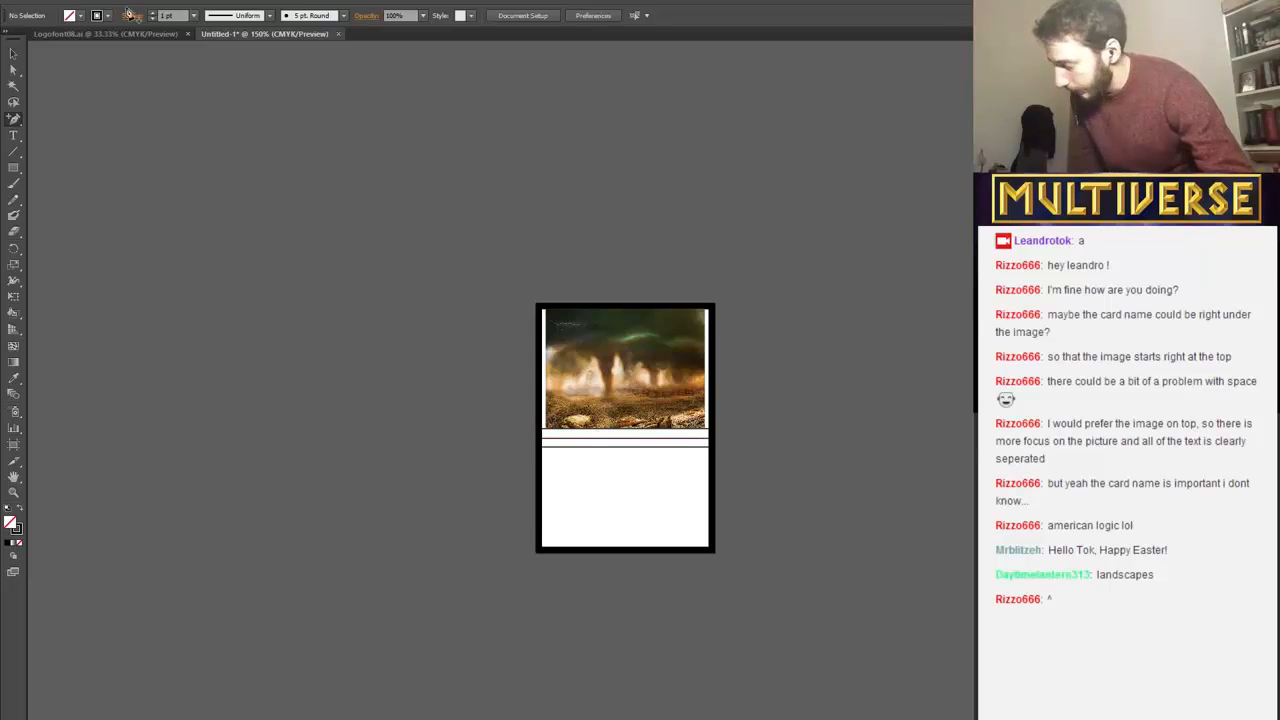
pyautogui.click(14, 53)
pyautogui.click(602, 445)
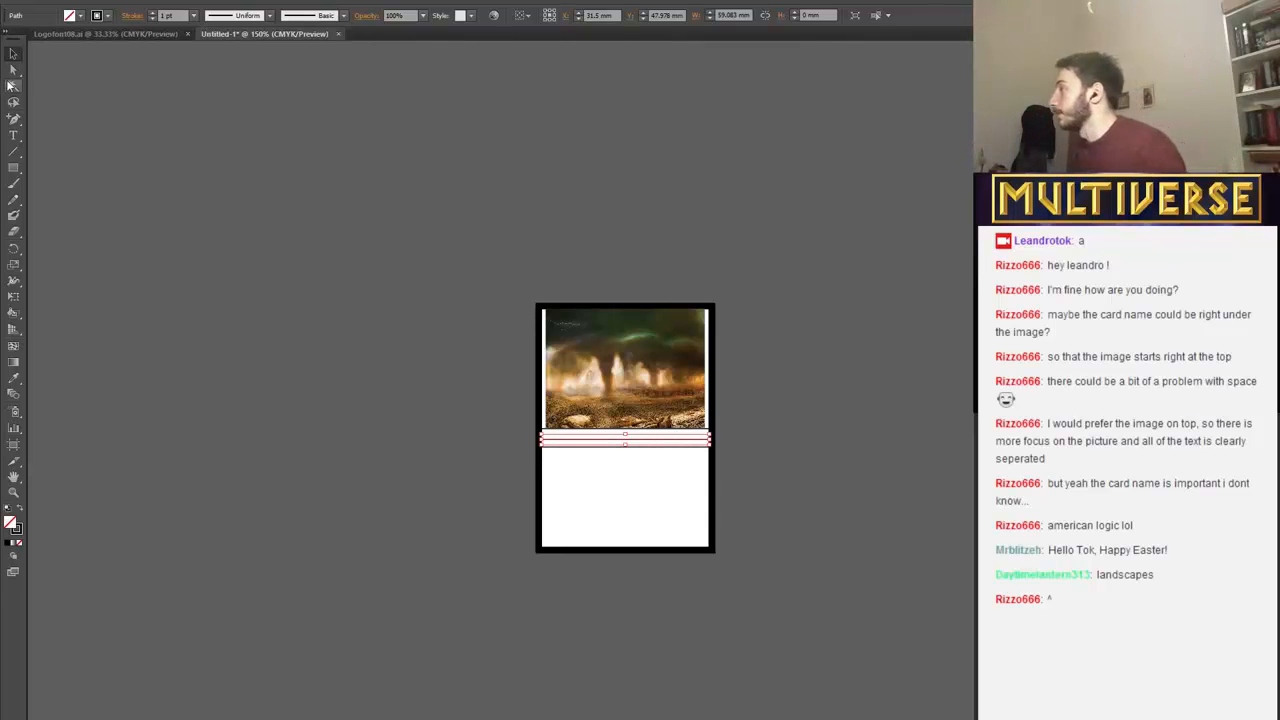
pyautogui.click(620, 487)
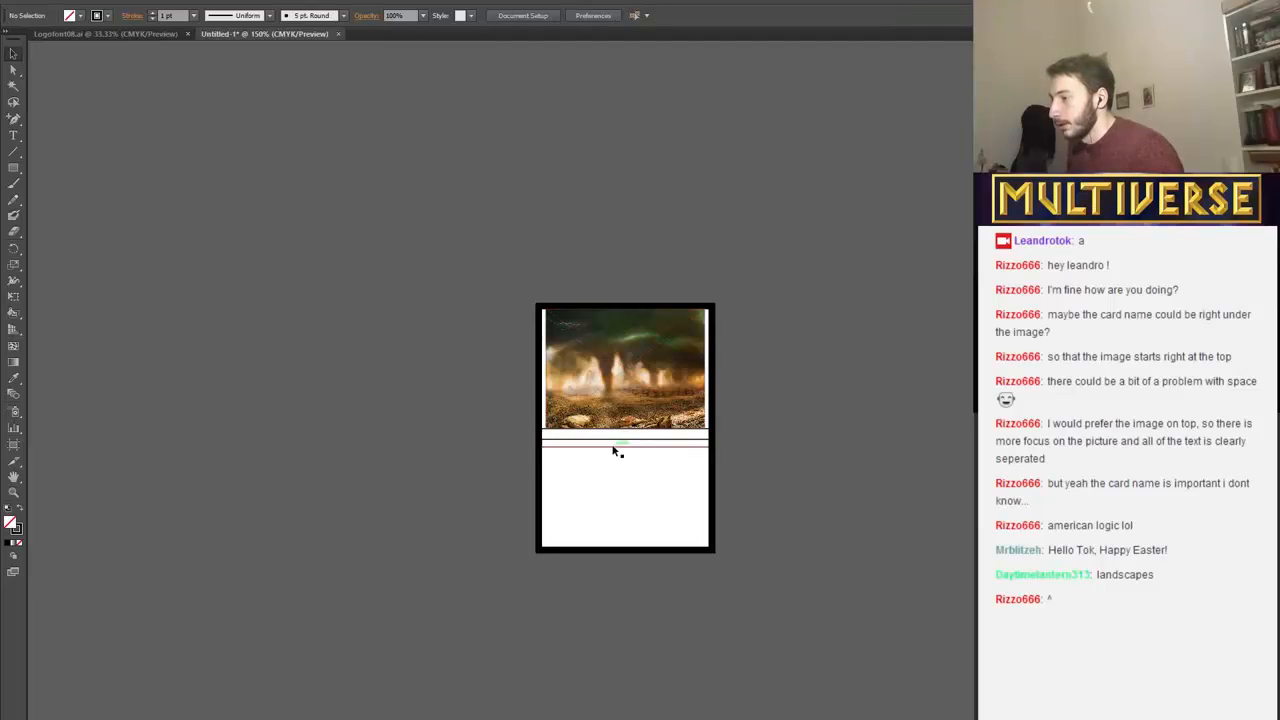
pyautogui.click(615, 449)
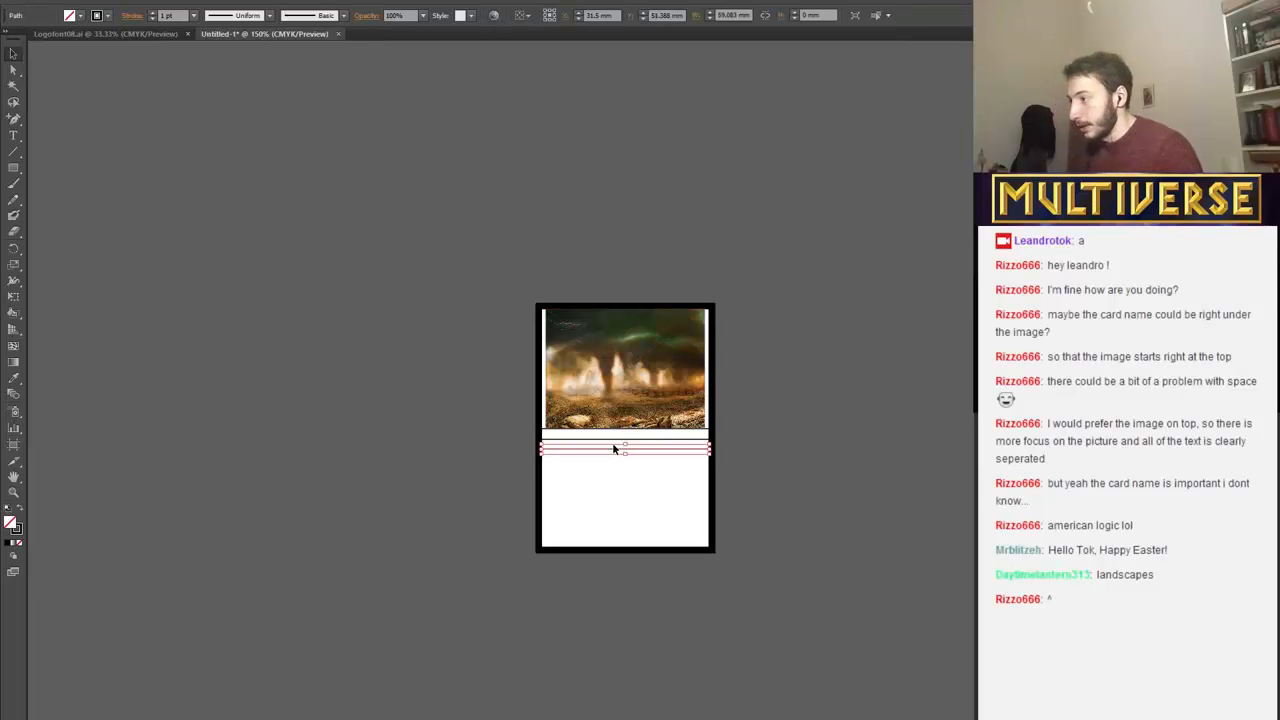
# Nudge the lowest line down to about Y 51.7 mm and deselect it.
pyautogui.click(620, 465)
pyautogui.click(591, 449)
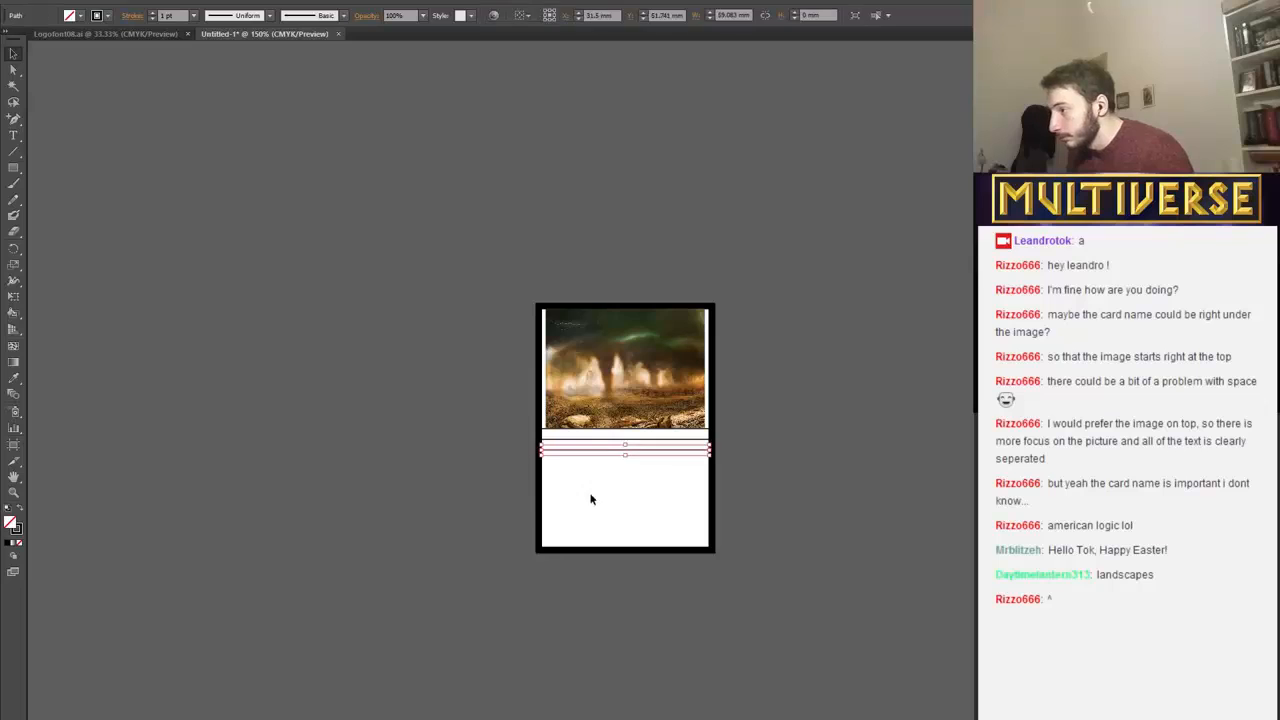
pyautogui.click(154, 318)
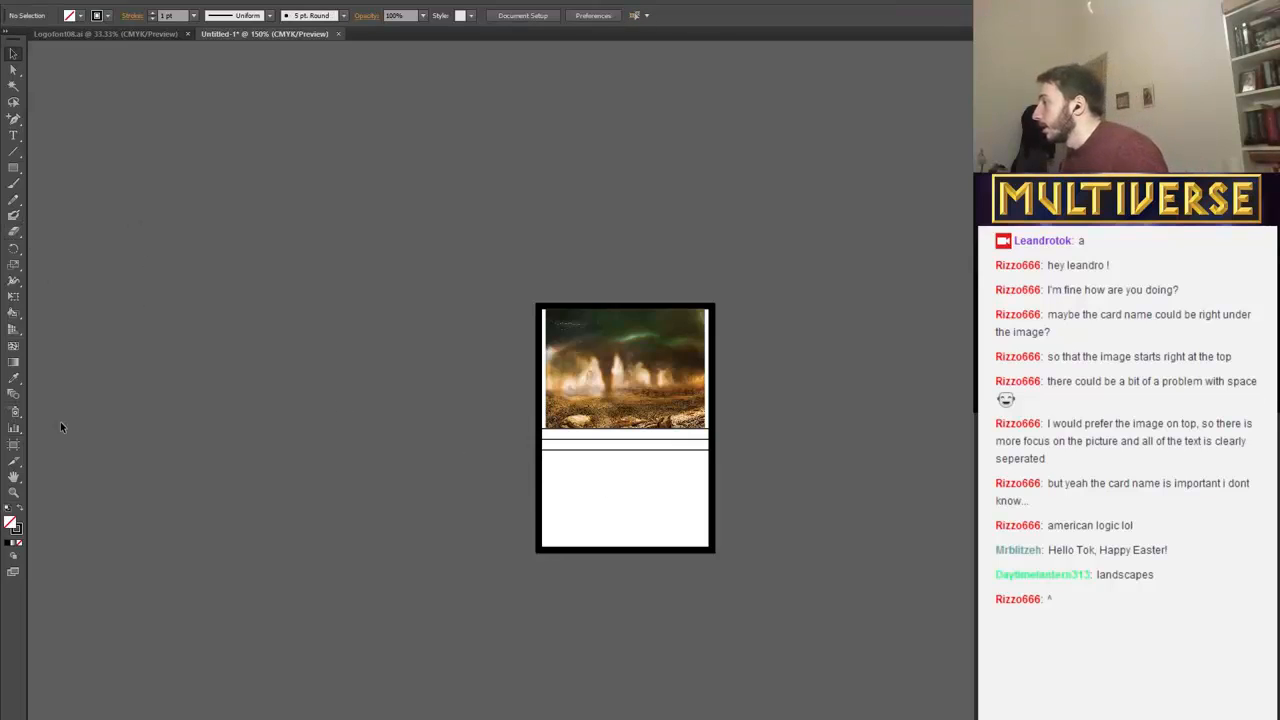
# Add the text "Name" in 10 pt Myriad Pro along the middle line and space it over to the line's centre.
pyautogui.click(13, 135)
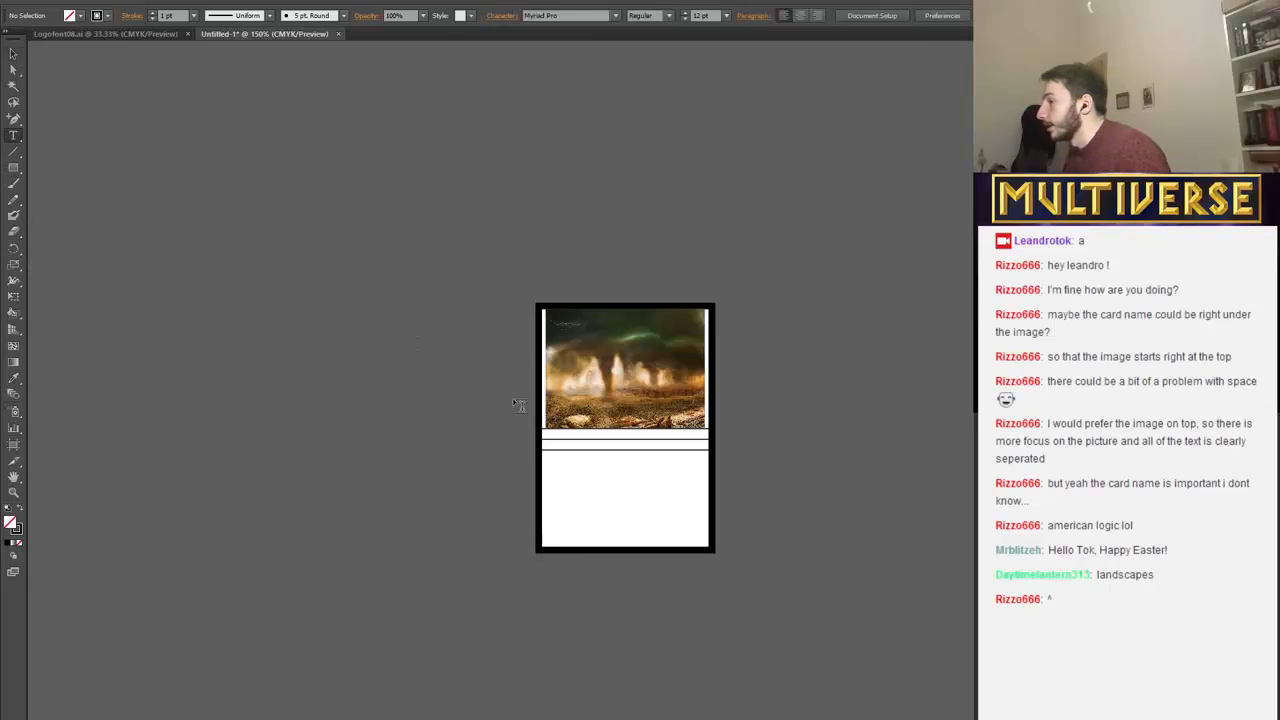
pyautogui.click(550, 438)
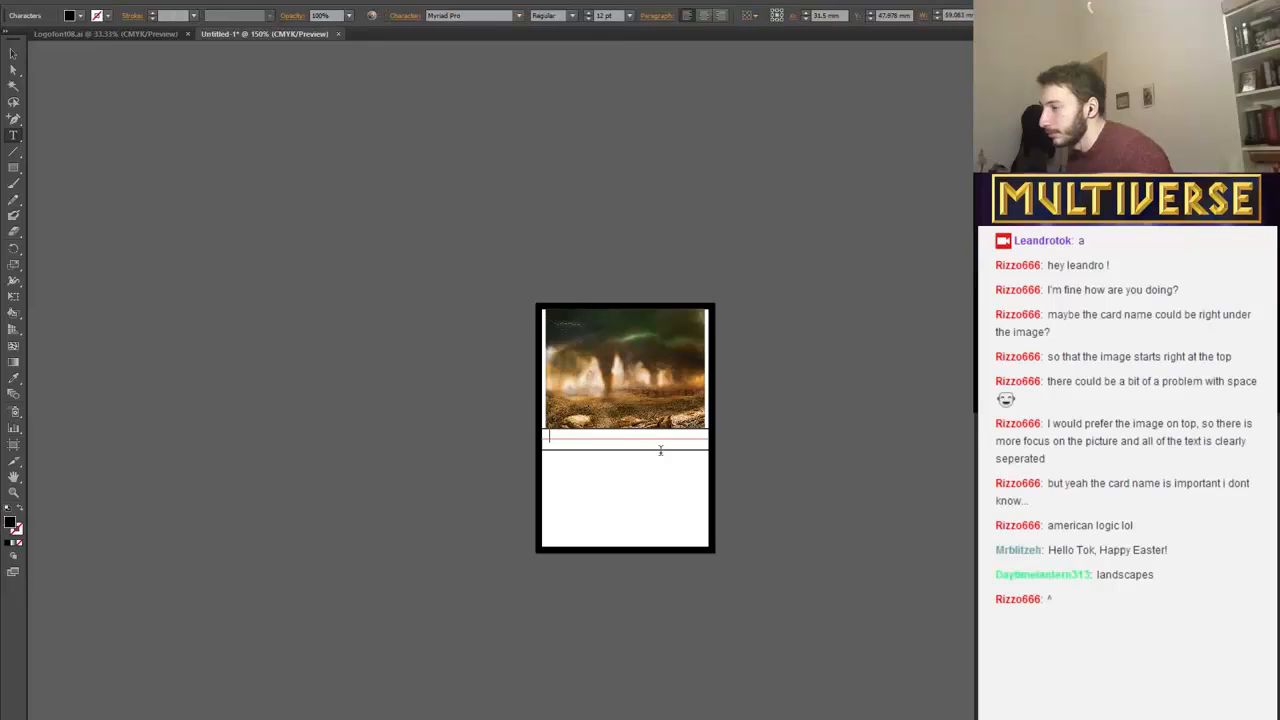
pyautogui.write('vfgrg')
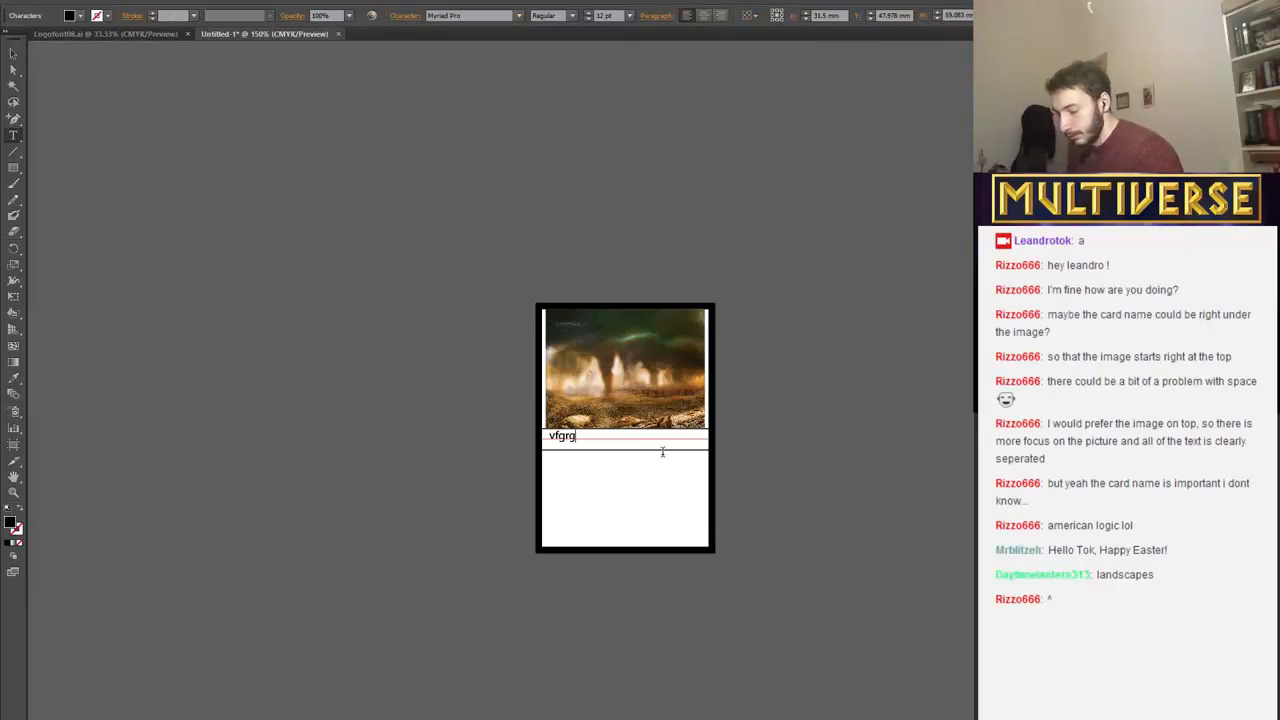
pyautogui.press('BackSpace')
pyautogui.press('BackSpace')
pyautogui.press('BackSpace')
pyautogui.press('BackSpace')
pyautogui.press('BackSpace')
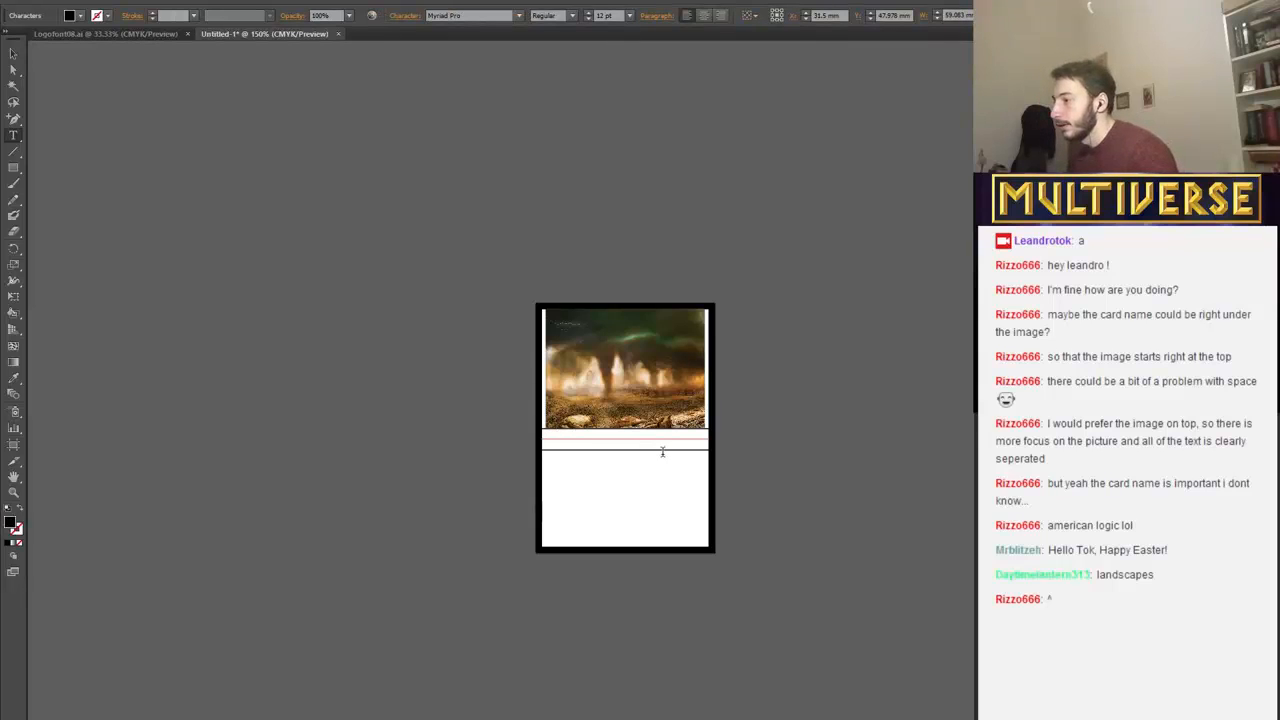
pyautogui.click(588, 19)
pyautogui.click(588, 19)
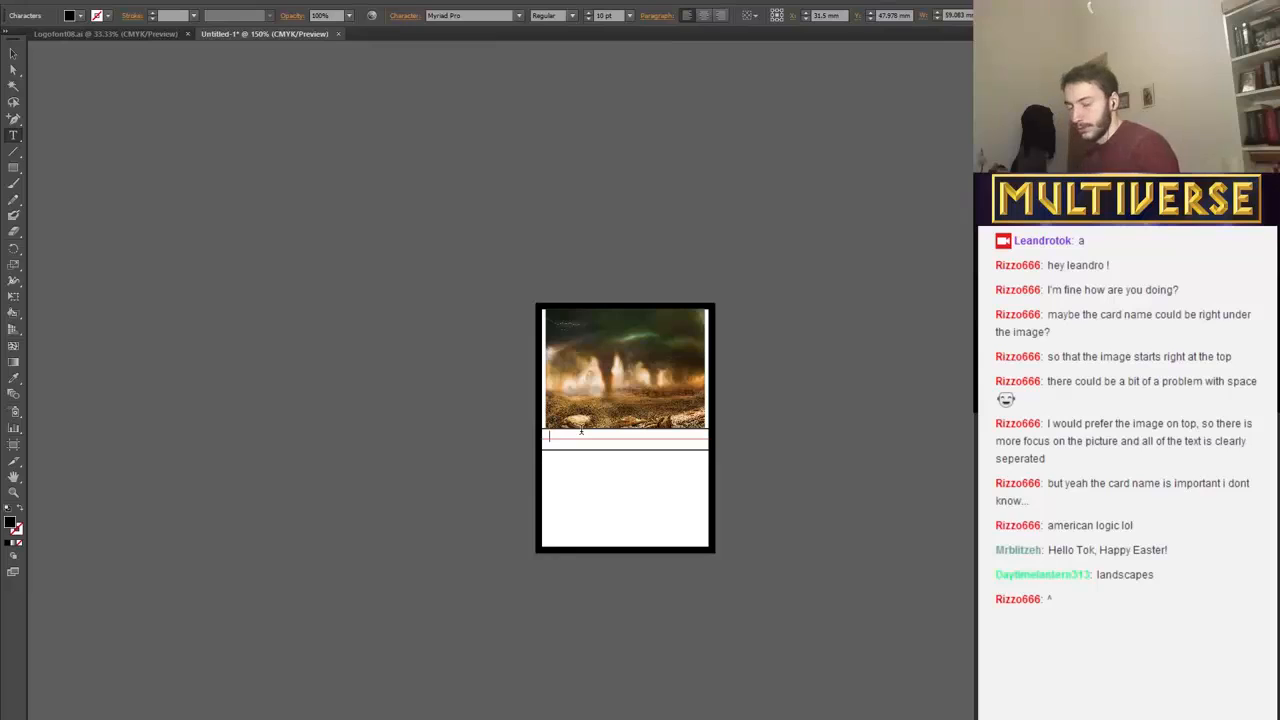
pyautogui.write('Name')
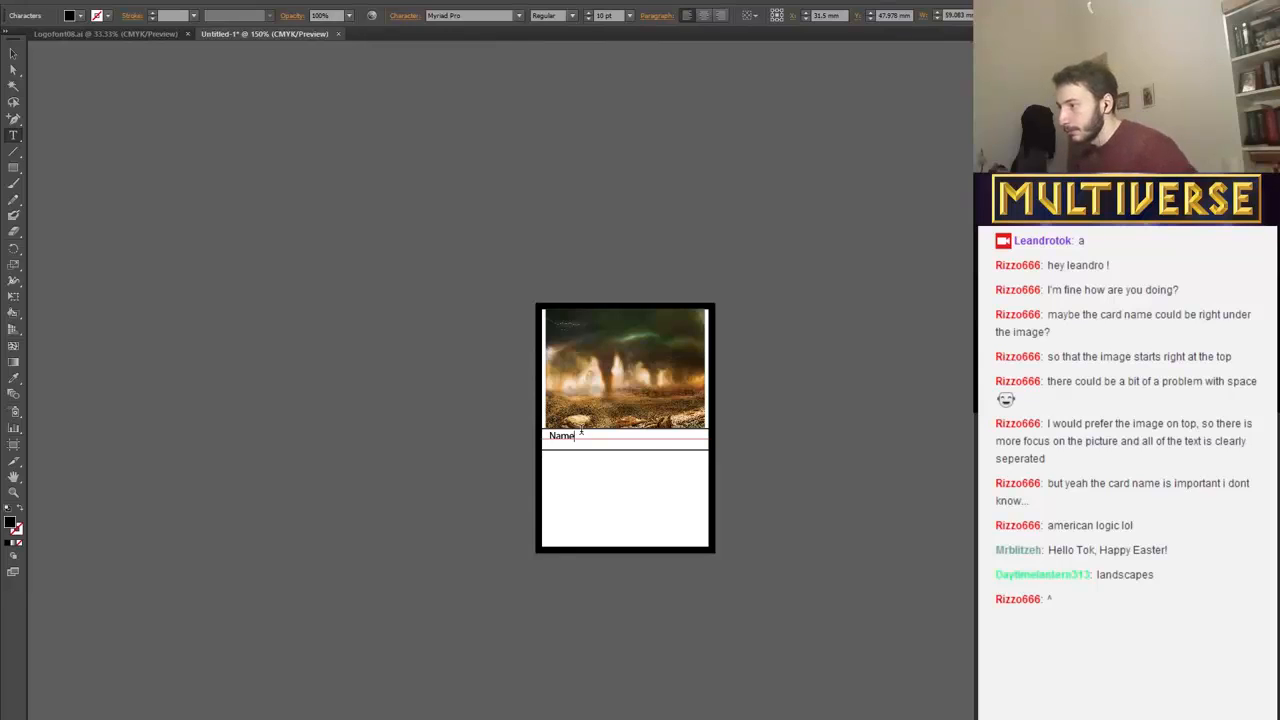
pyautogui.click(551, 433)
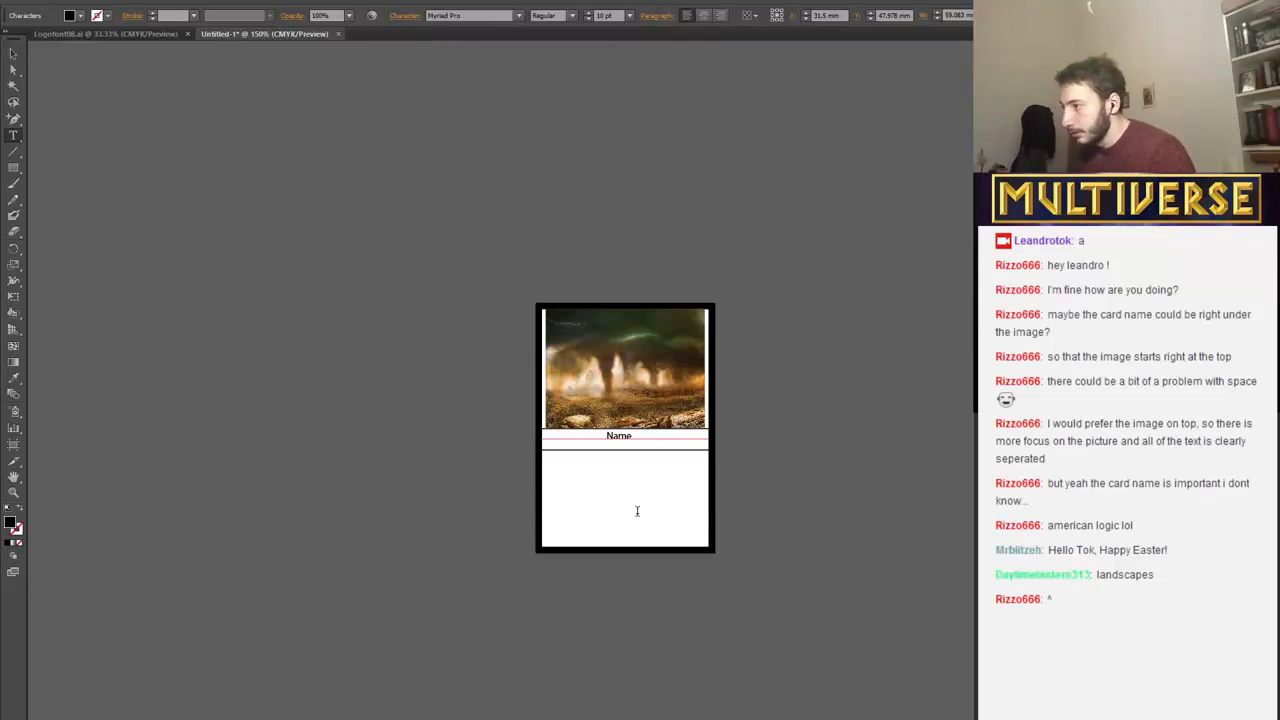
# Nudge the Name text up to about Y 47.6 mm inside the first band and deselect it.
pyautogui.click(13, 53)
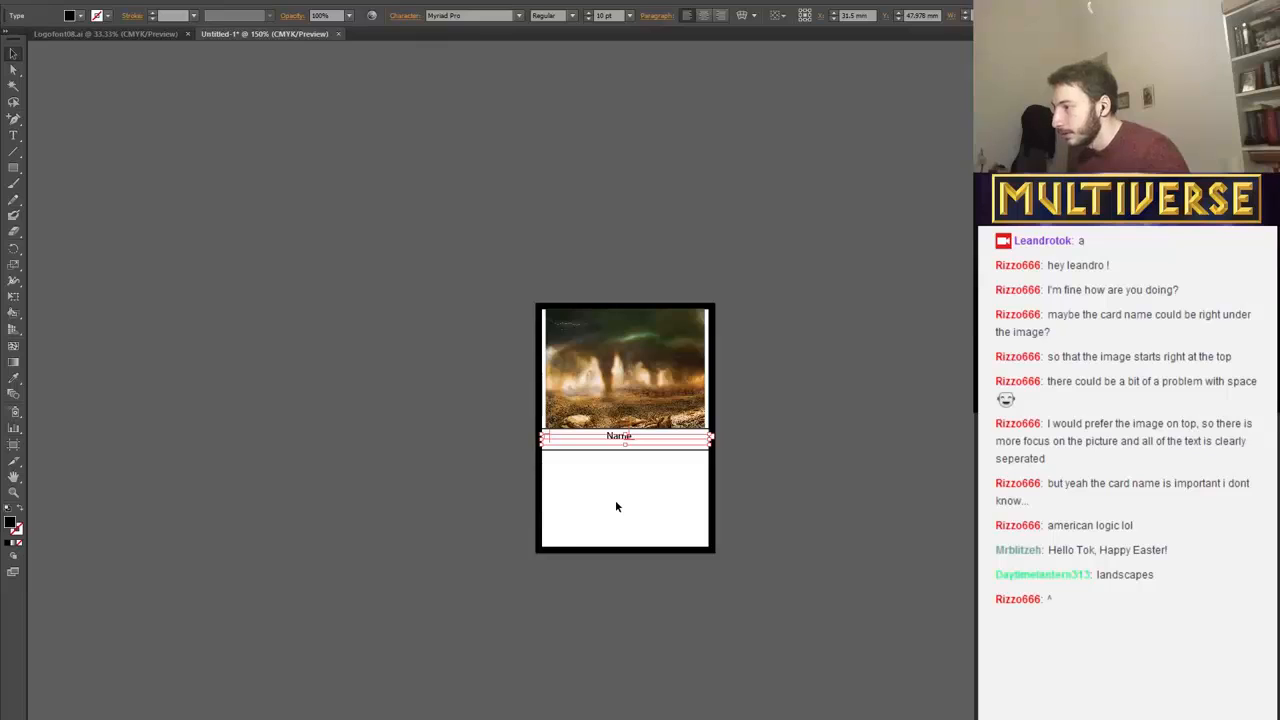
pyautogui.press('Up')
pyautogui.press('Up')
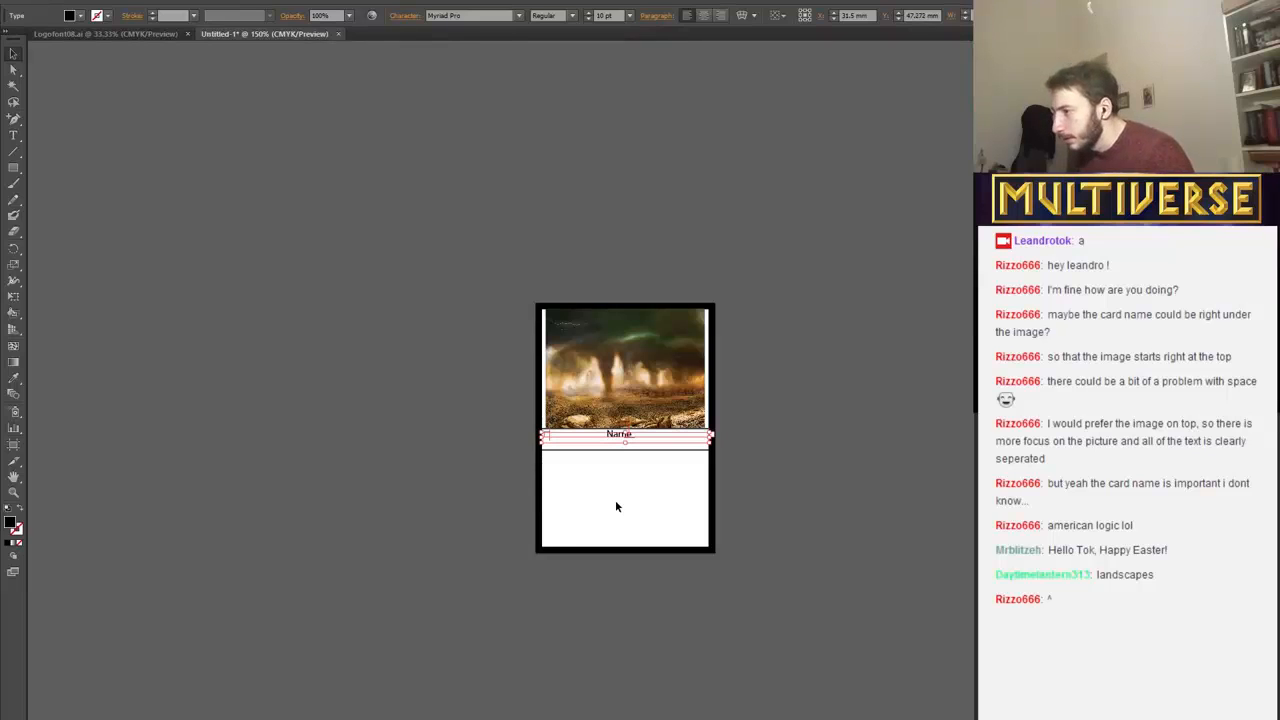
pyautogui.press('Down')
pyautogui.click(615, 506)
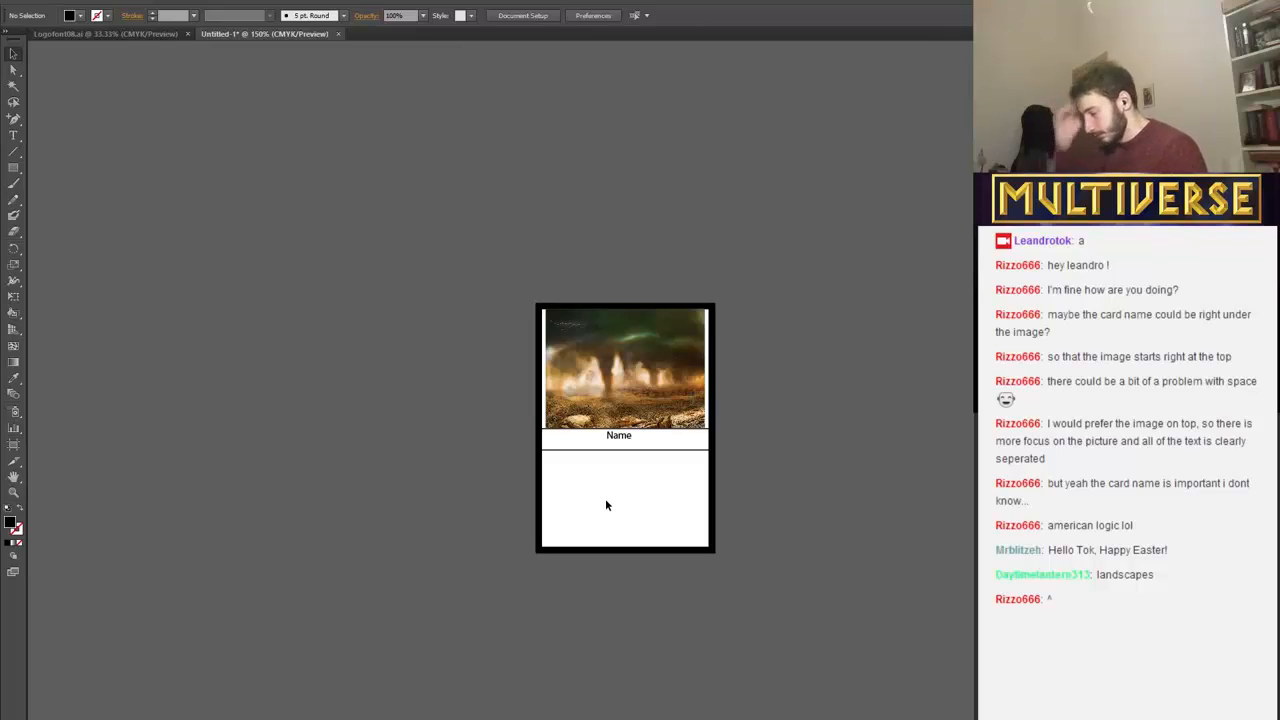
# Draw a horizontal line about 59 mm long beneath the Name text at about Y 48.7 mm, with a 1 pt black stroke.
pyautogui.click(14, 151)
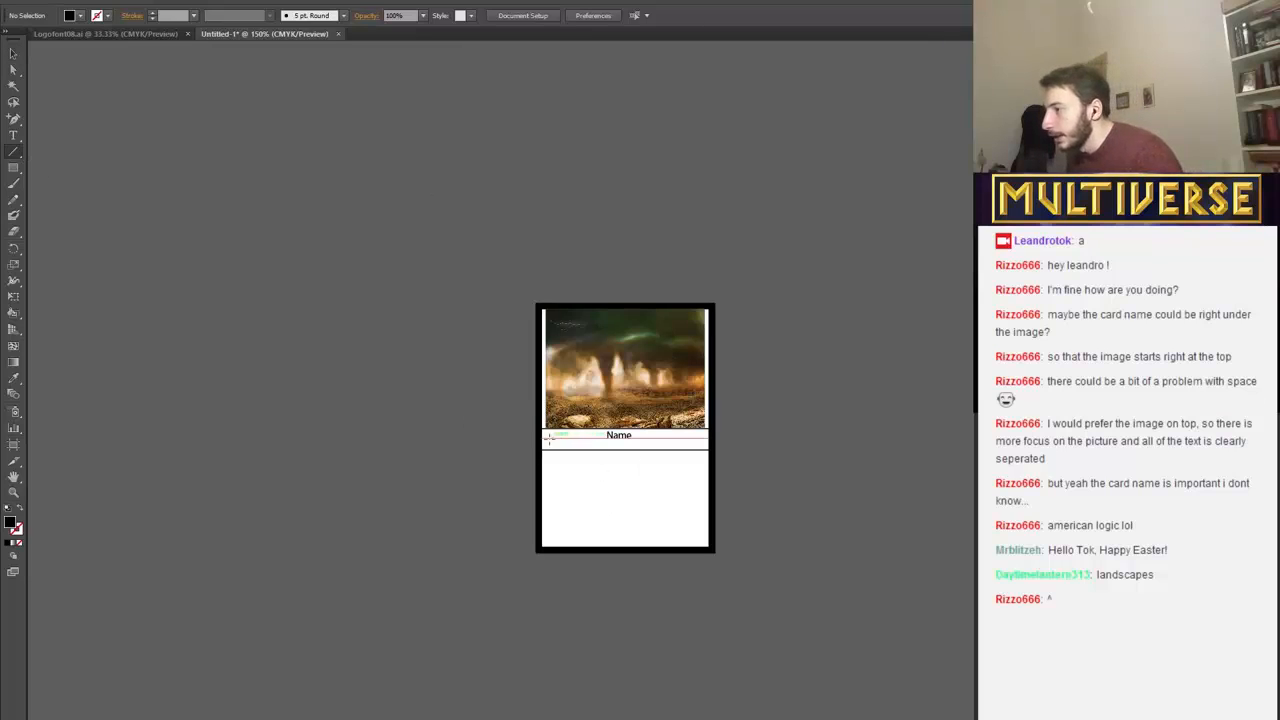
pyautogui.moveTo(543, 440); pyautogui.dragTo(710, 440)
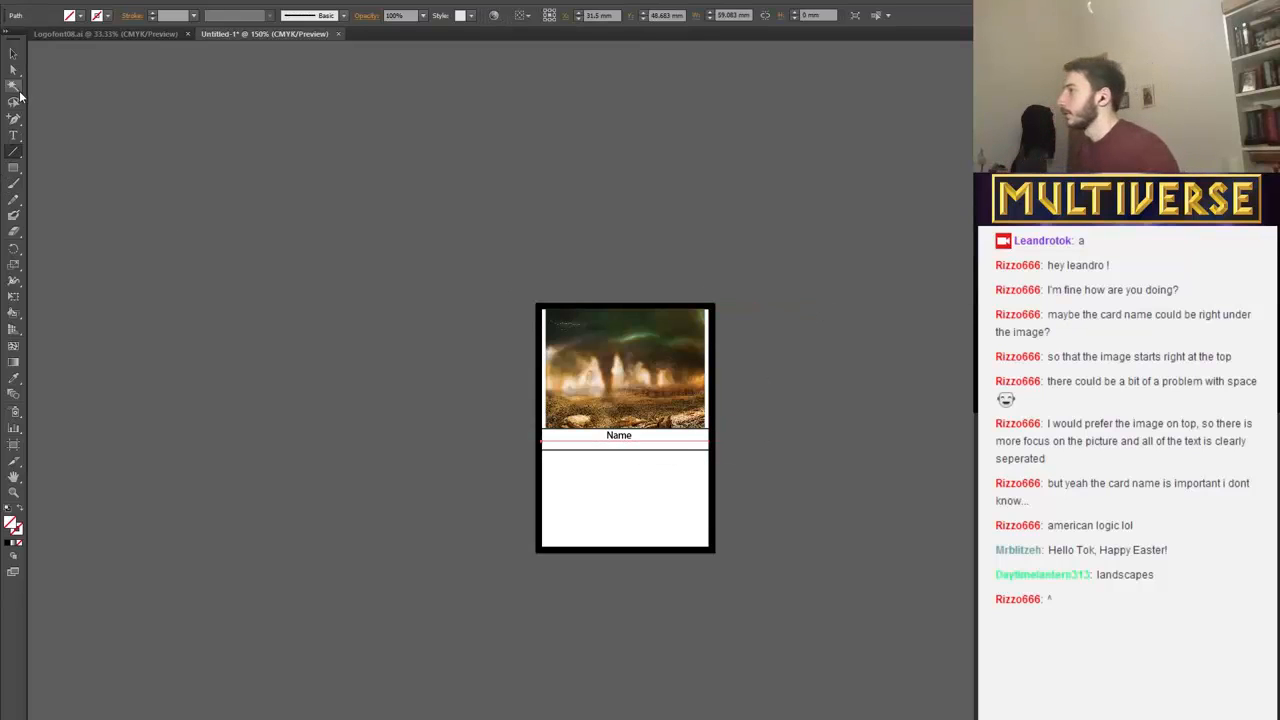
pyautogui.click(109, 16)
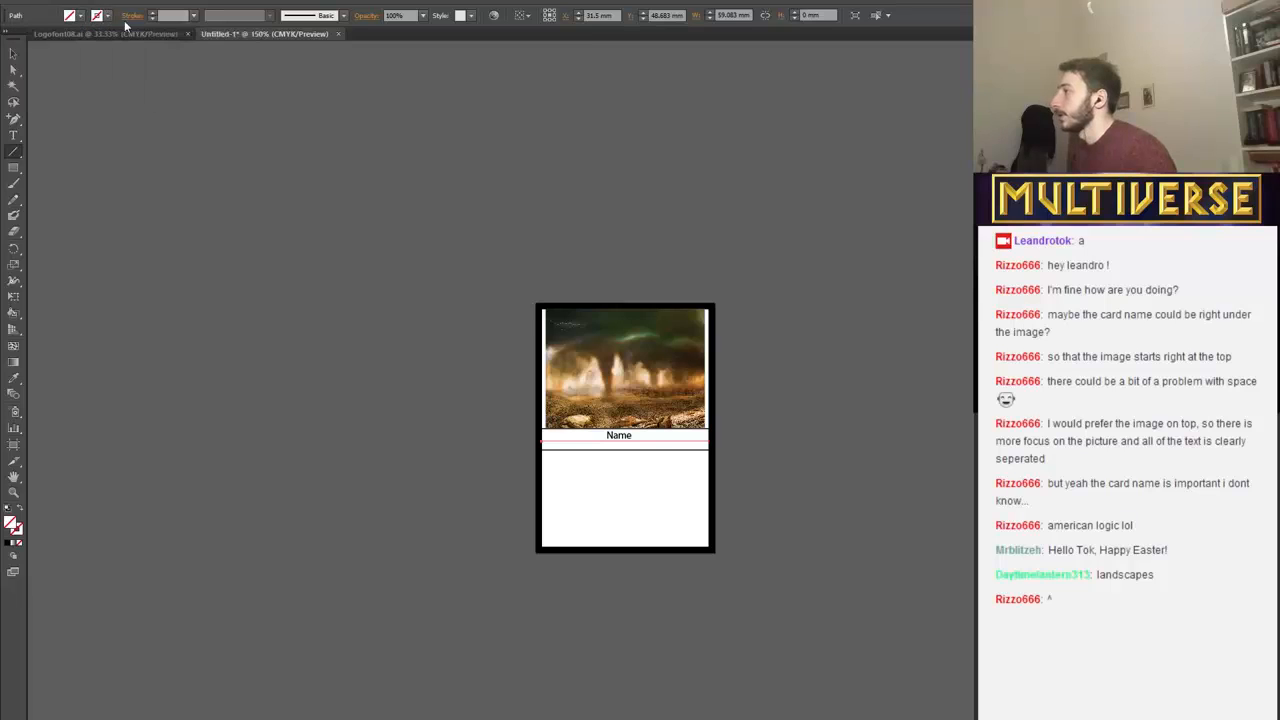
pyautogui.click(152, 13)
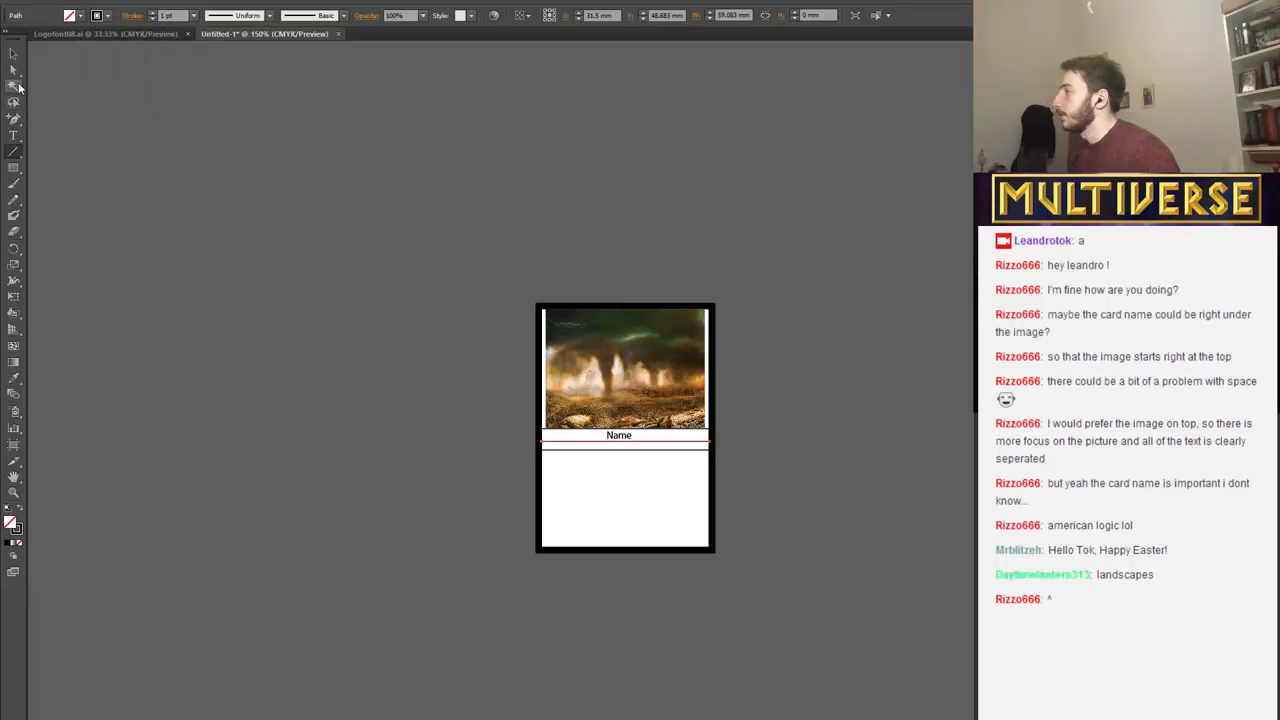
pyautogui.click(14, 52)
pyautogui.click(507, 532)
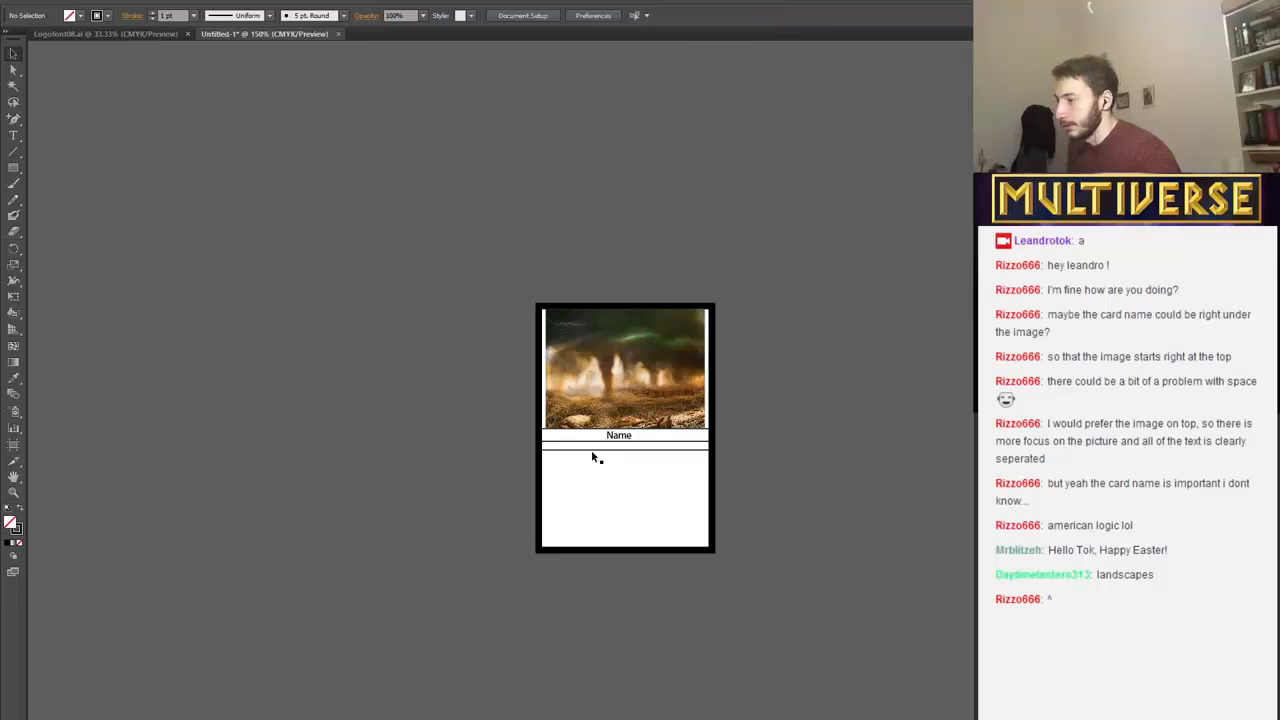
# Move the lowest line down to about Y 52.4 mm and nudge it slightly further to enlarge the second band.
pyautogui.moveTo(594, 443); pyautogui.dragTo(593, 455)
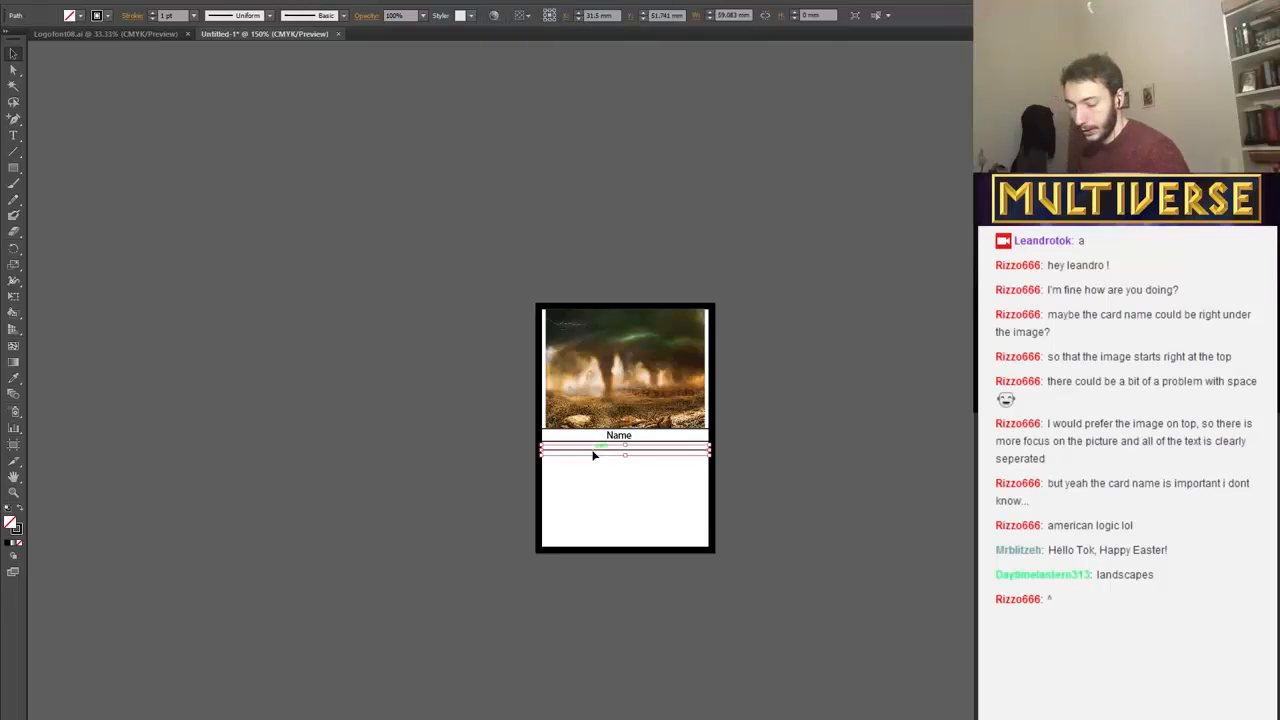
pyautogui.click(435, 431)
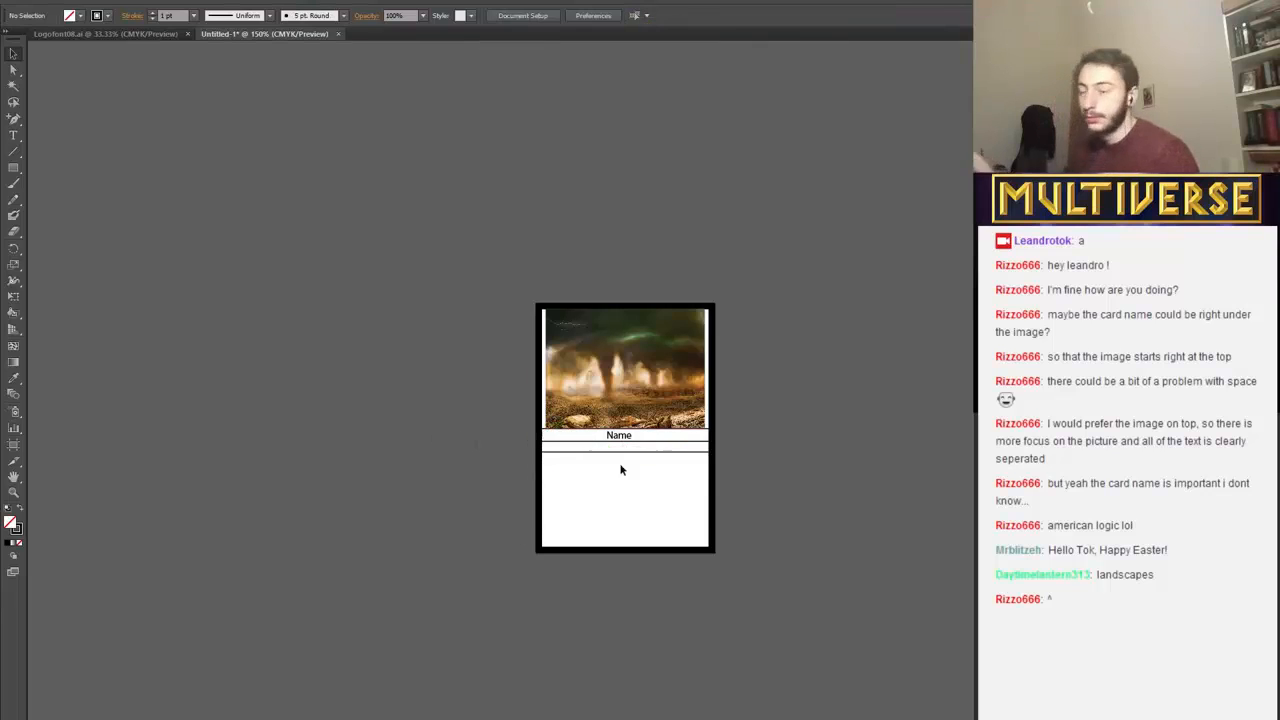
pyautogui.hotkey('ctrl', '+')
pyautogui.hotkey('ctrl', '+')
pyautogui.press('p')
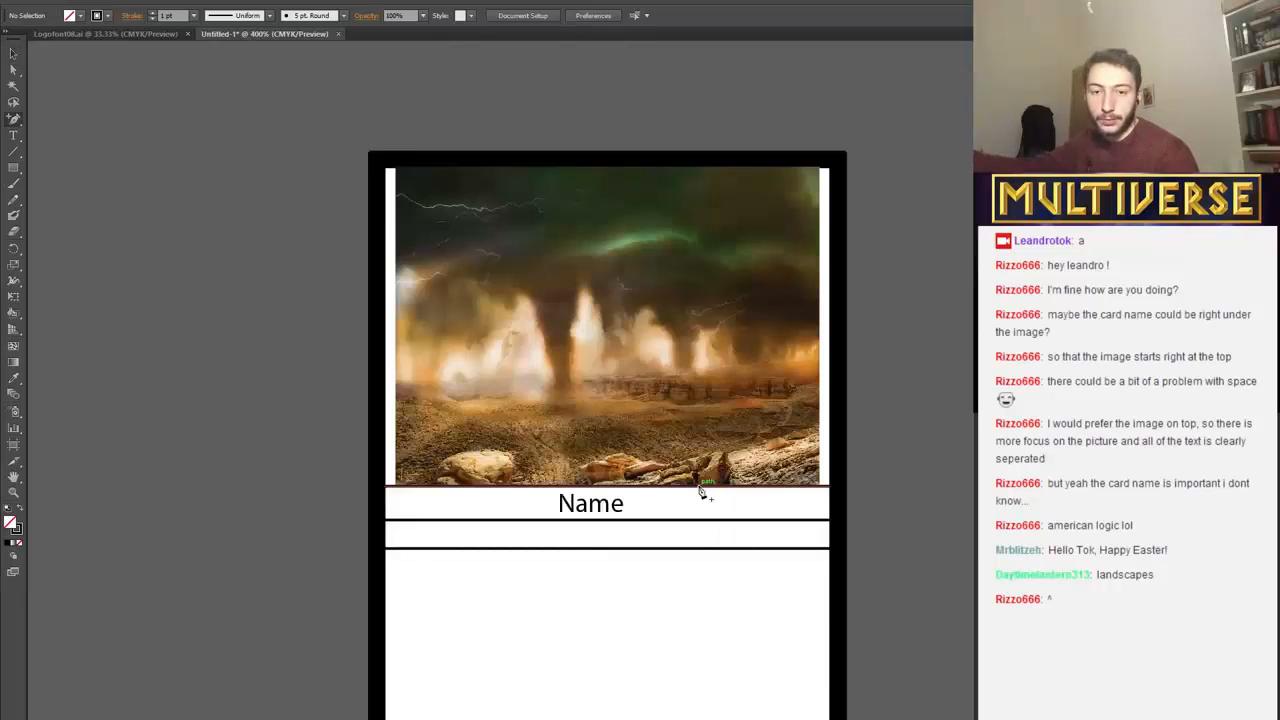
pyautogui.hotkey('ctrl', '+')
pyautogui.scroll(-2, 700, 490)
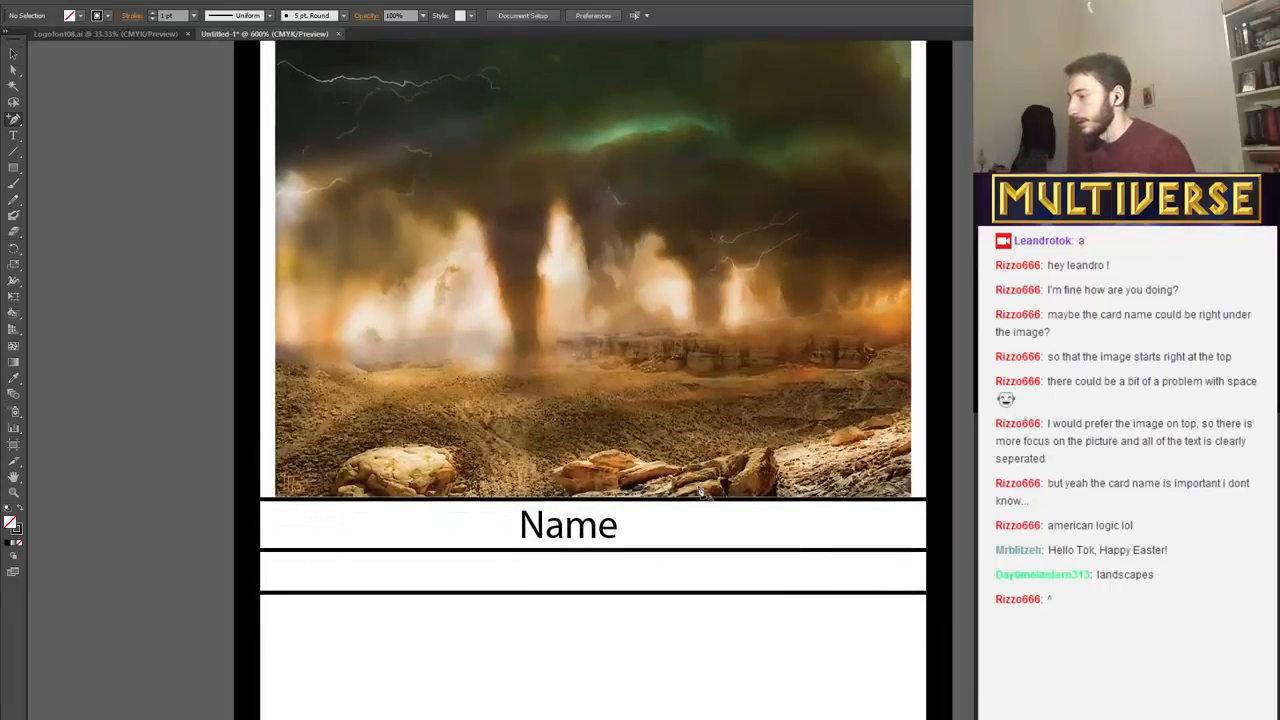
pyautogui.scroll(-1, 690, 495)
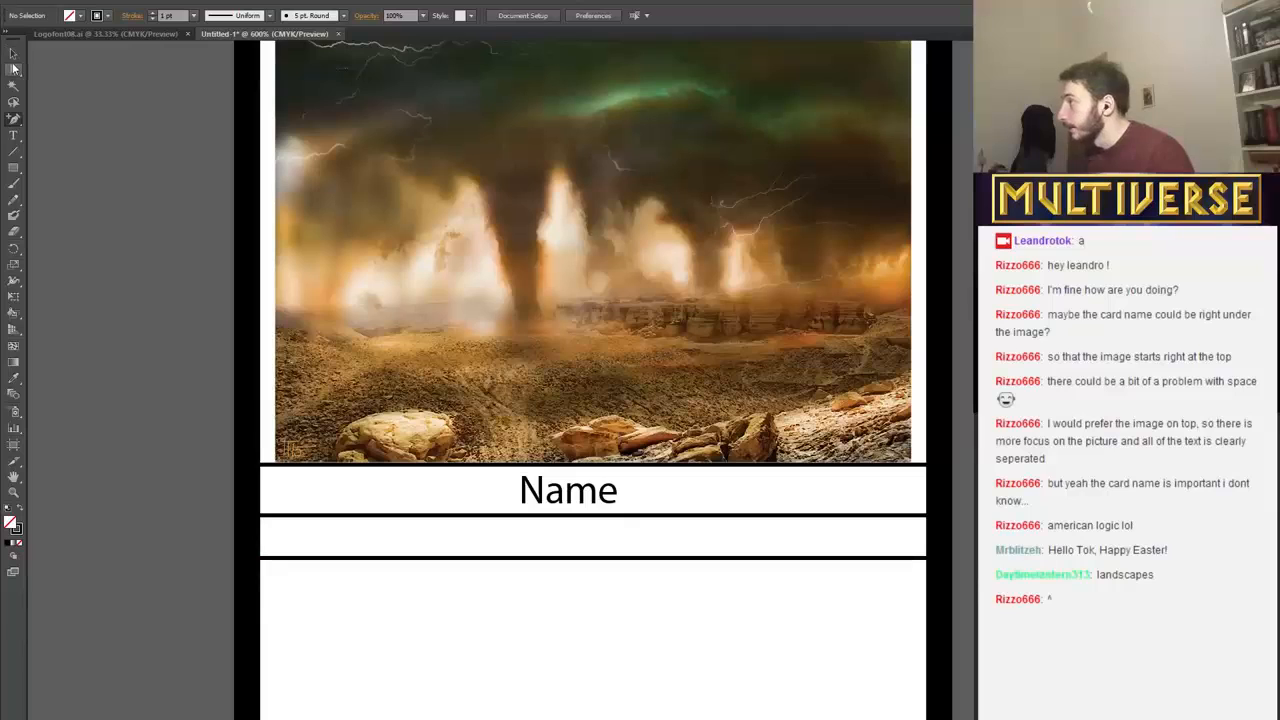
pyautogui.click(14, 67)
pyautogui.click(480, 560)
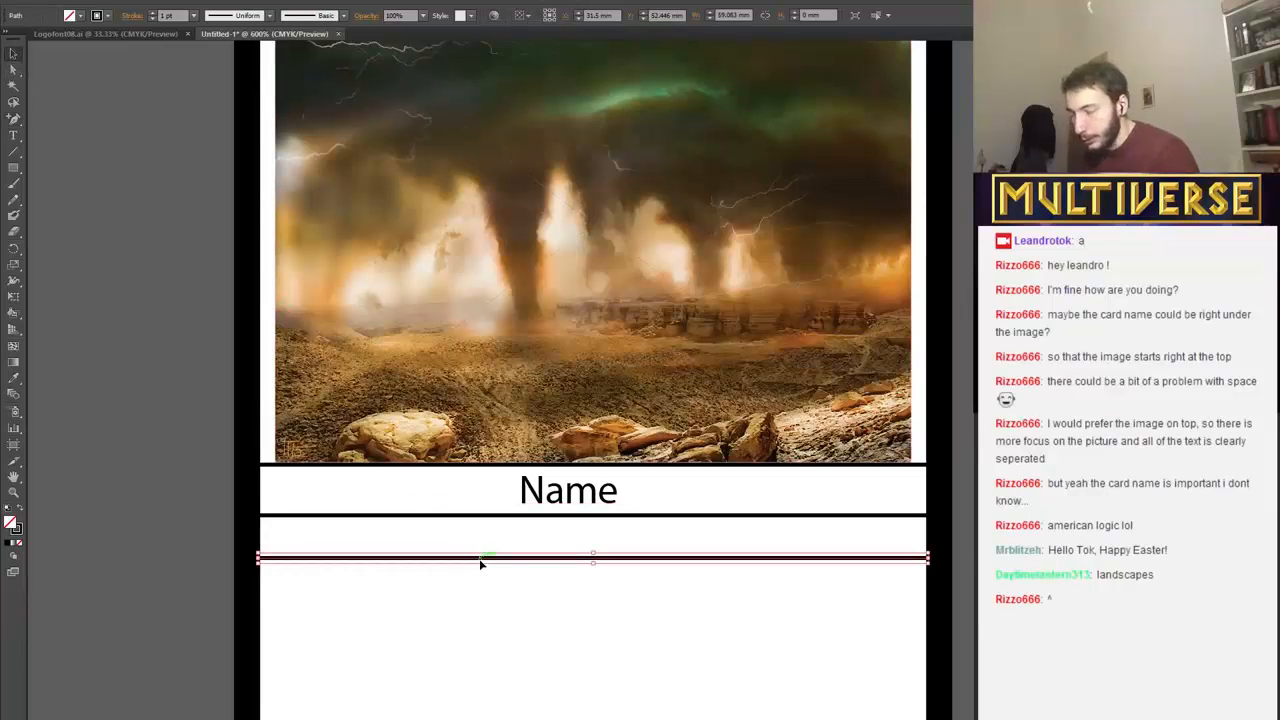
pyautogui.click(56, 375)
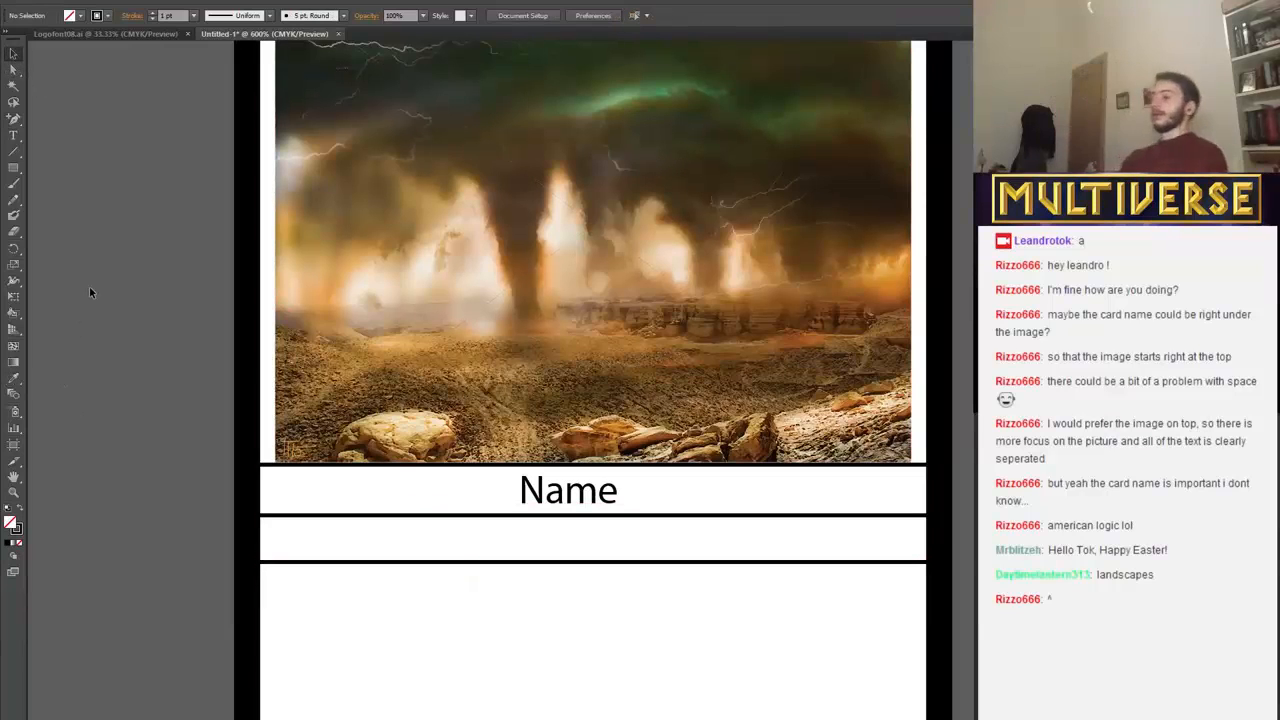
# Restore the Name text after a trial deletion and shift it slightly right within its band.
pyautogui.click(545, 500)
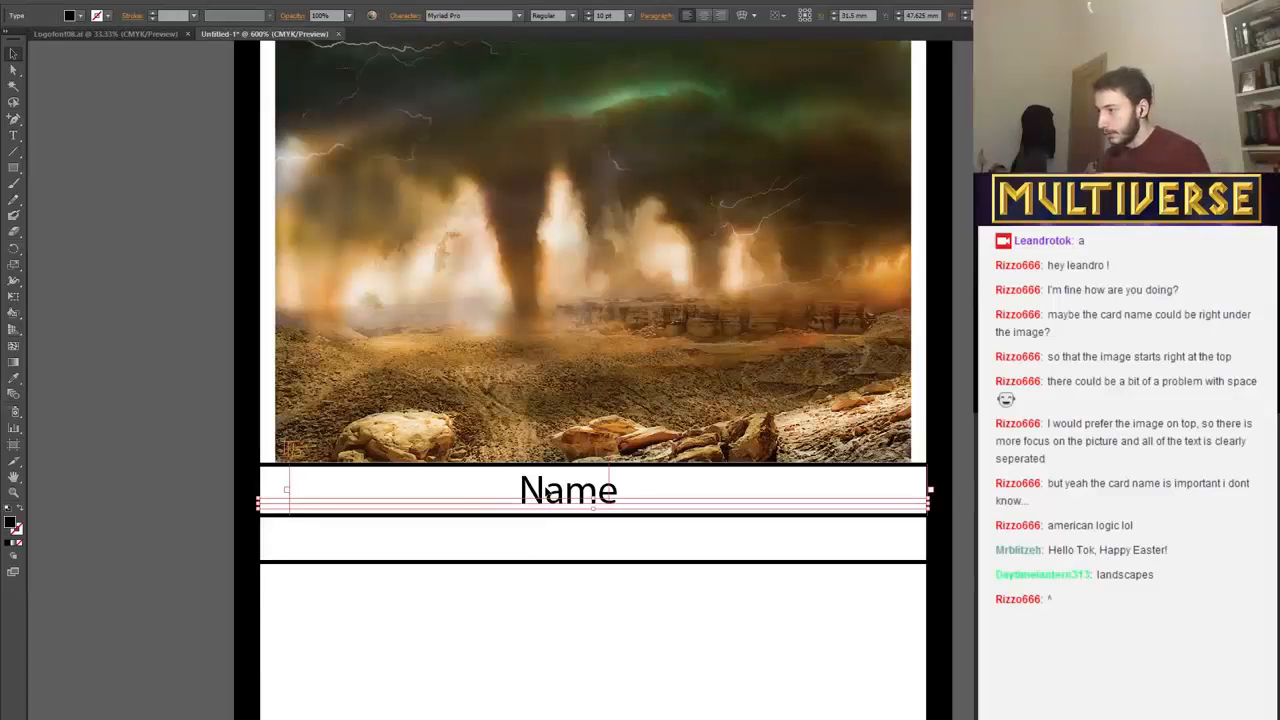
pyautogui.press('Delete')
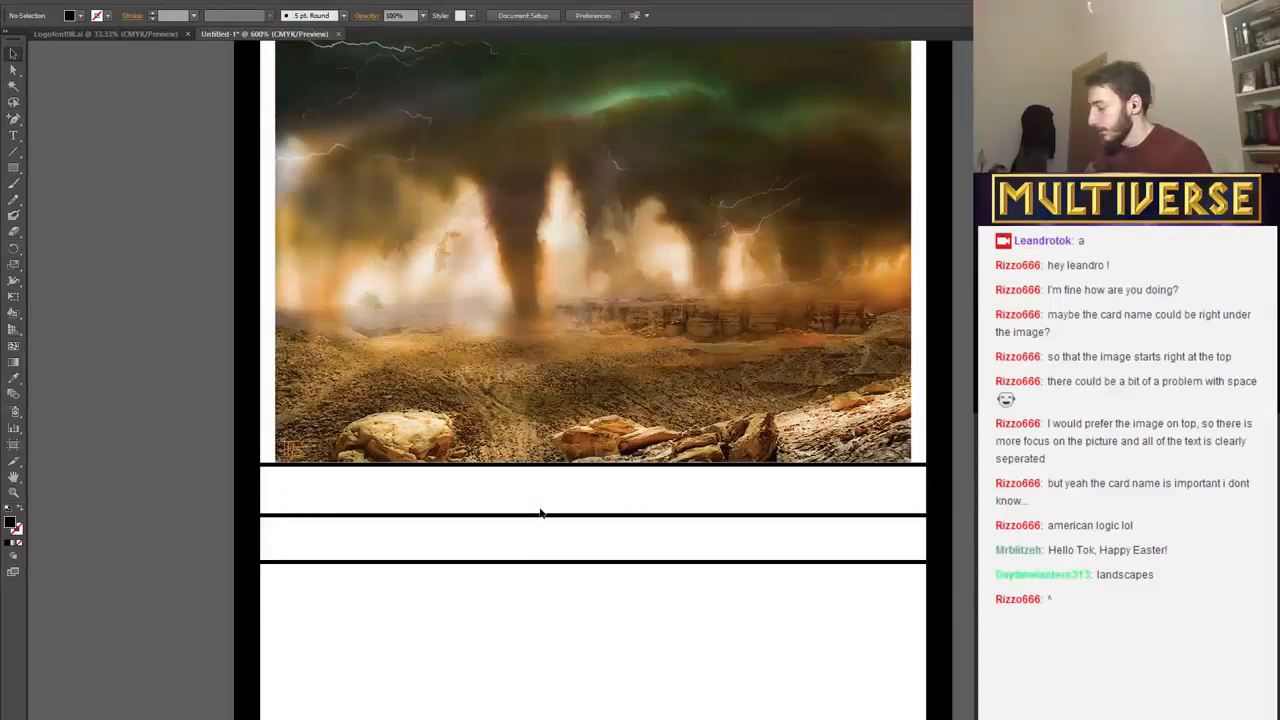
pyautogui.hotkey('ctrl', 'z')
pyautogui.moveTo(537, 493); pyautogui.dragTo(542, 493)
pyautogui.click(475, 557)
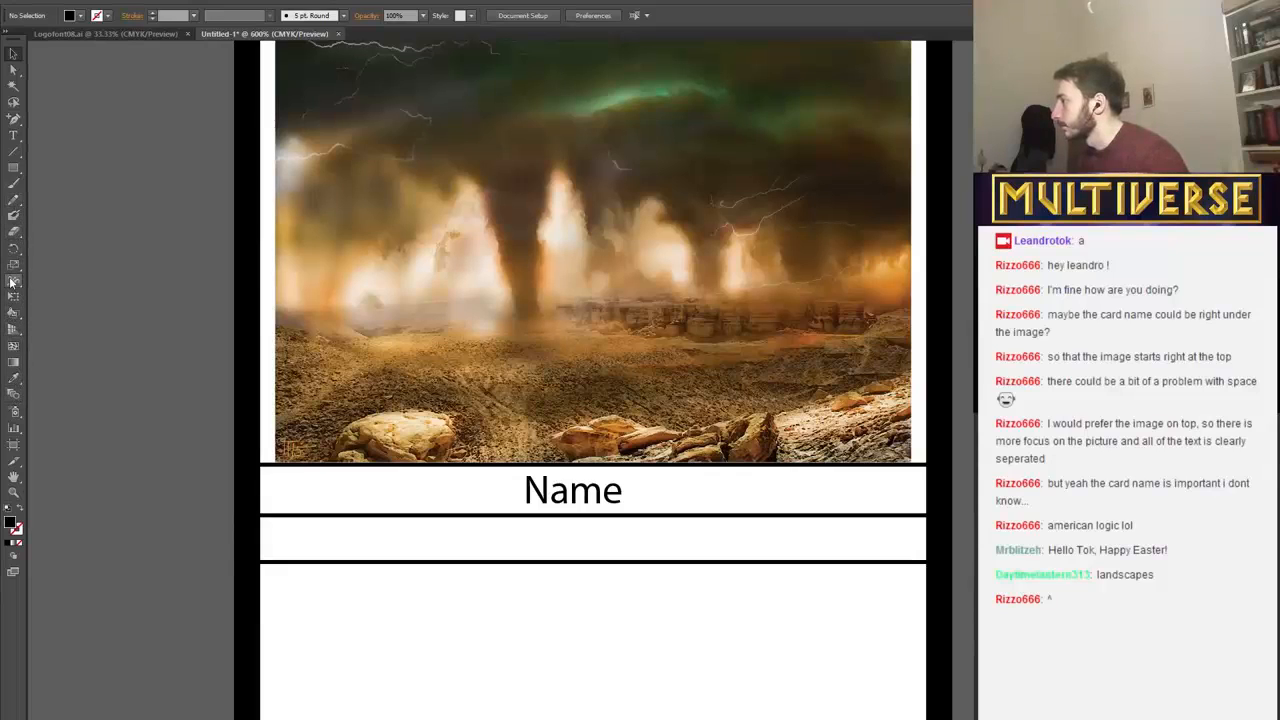
# Add the point text "Types - Subtype1 Subtype2" in the band beneath the Name text.
pyautogui.click(13, 135)
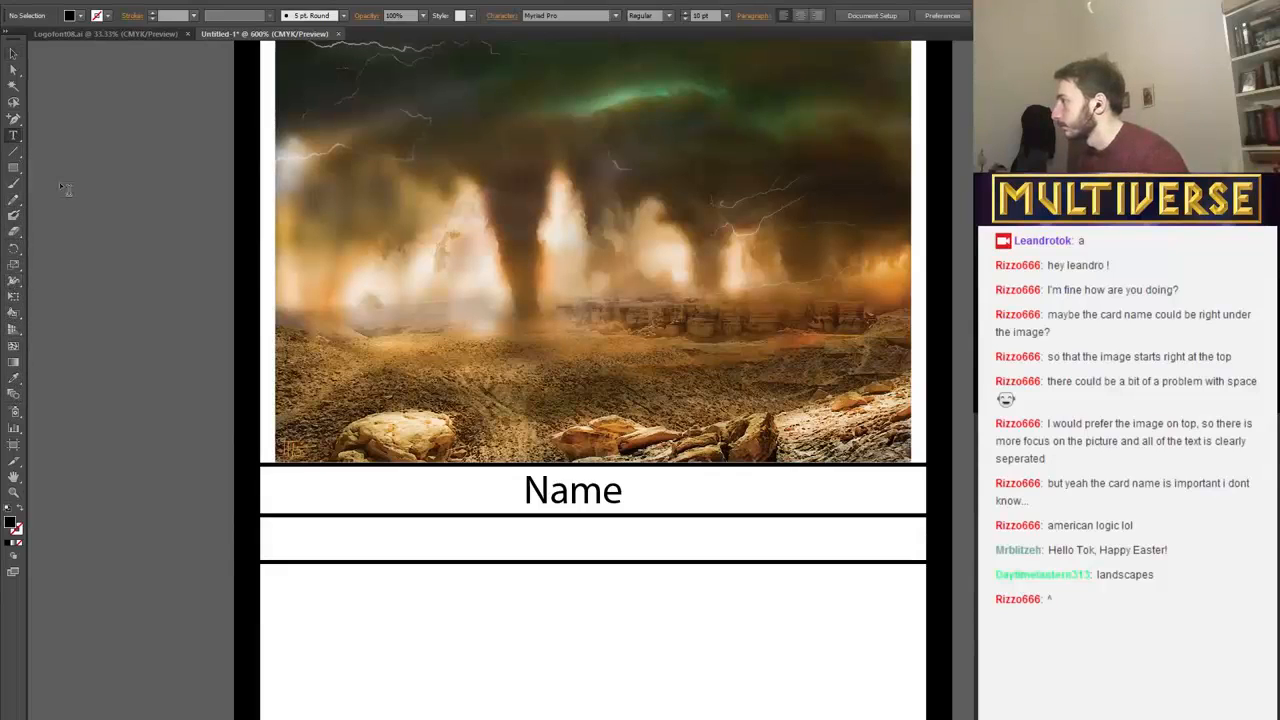
pyautogui.click(277, 551)
pyautogui.write('Ty')
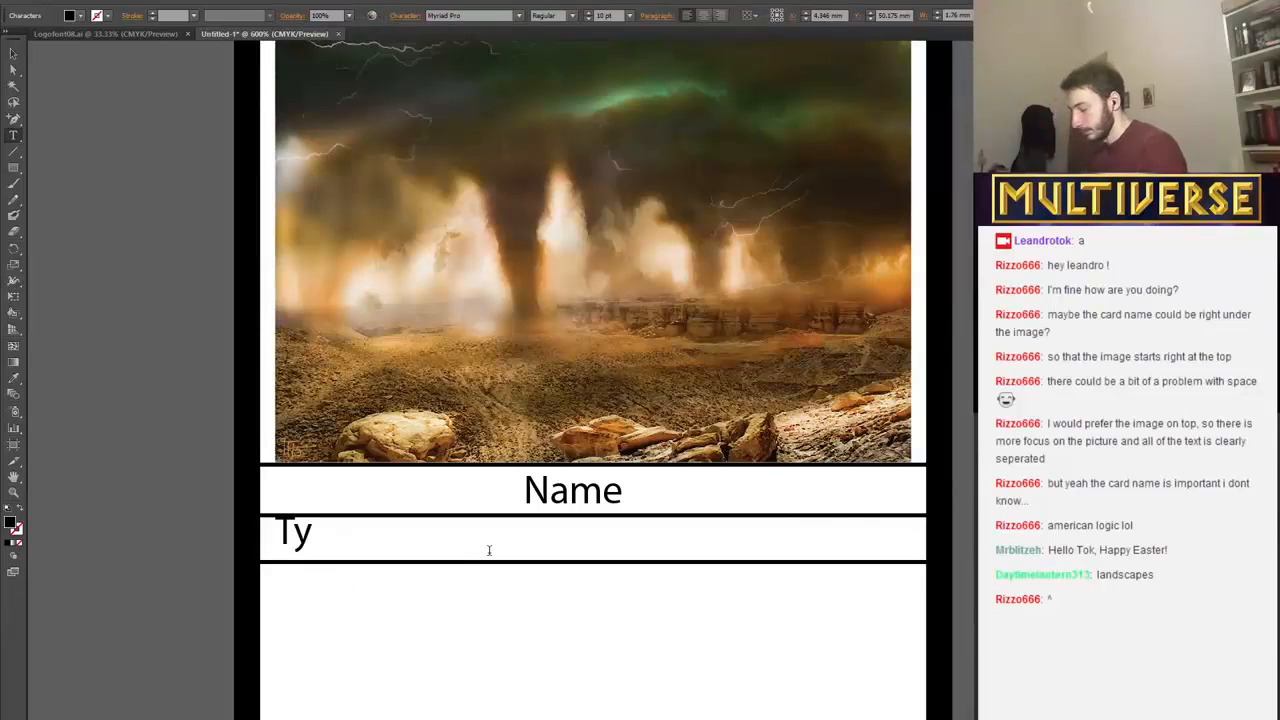
pyautogui.write('pes -')
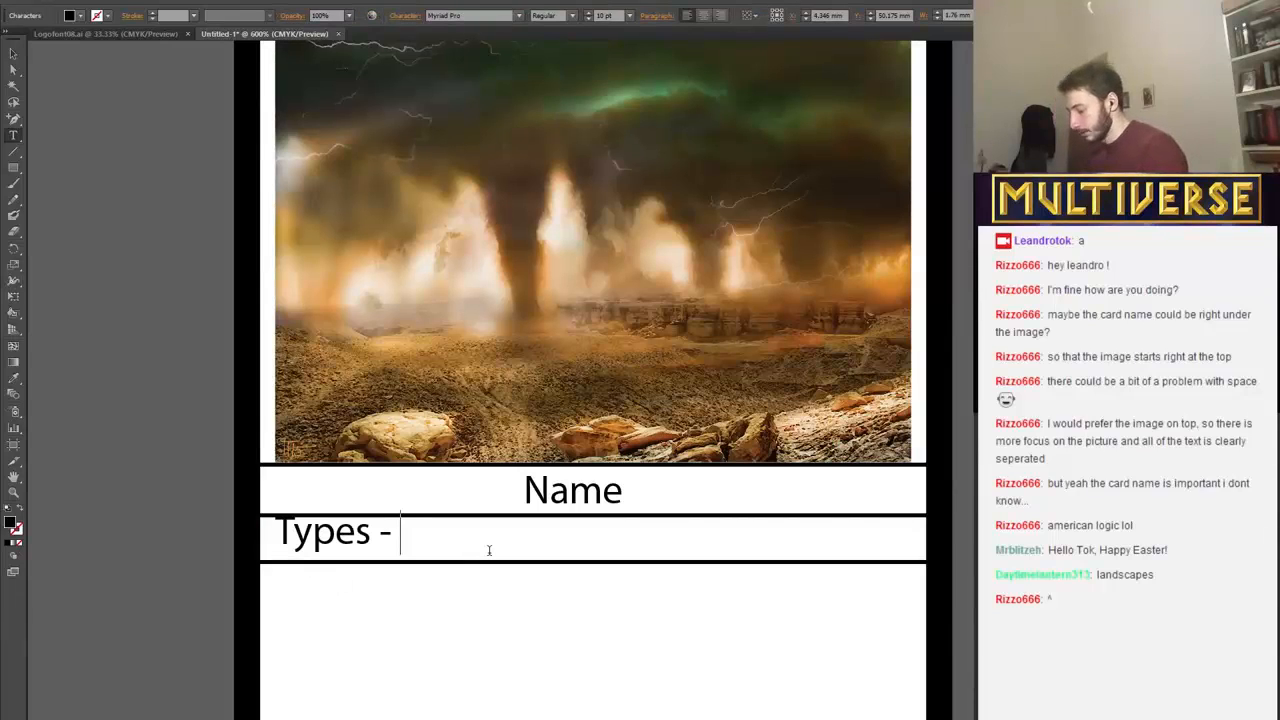
pyautogui.write(' Subtype1')
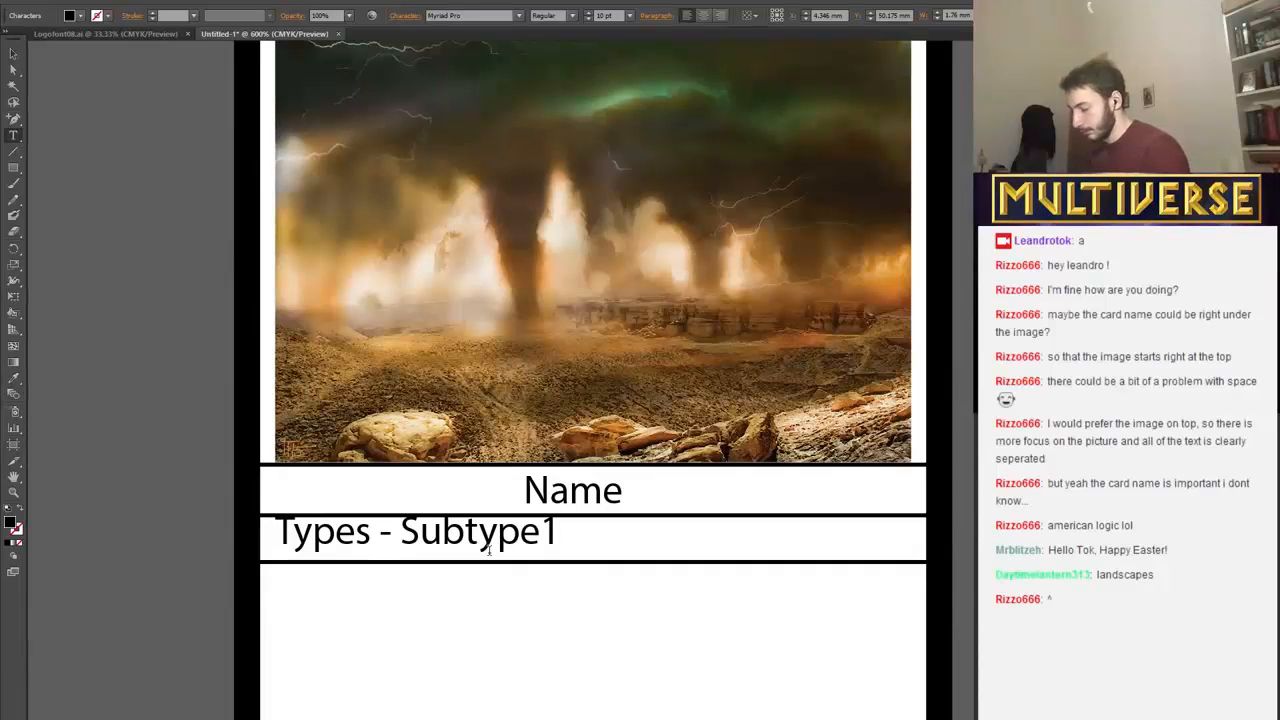
pyautogui.write(' Bu')
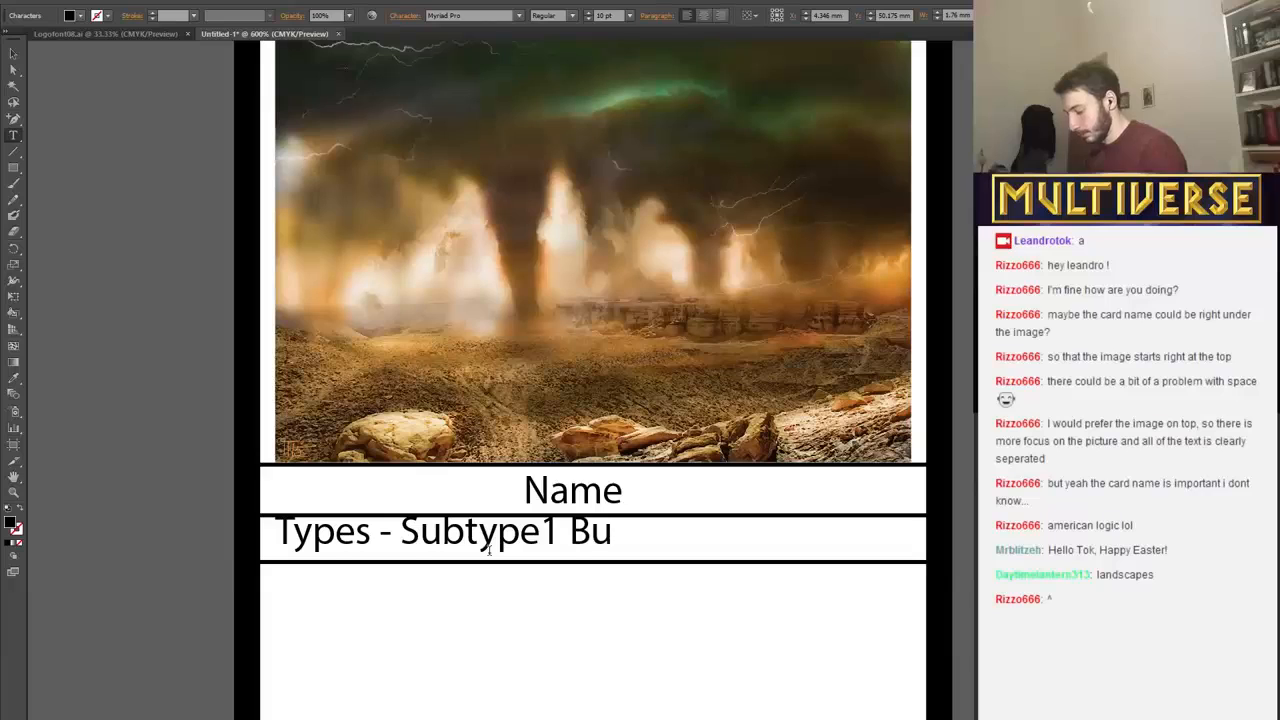
pyautogui.press('BackSpace')
pyautogui.press('BackSpace')
pyautogui.write('S')
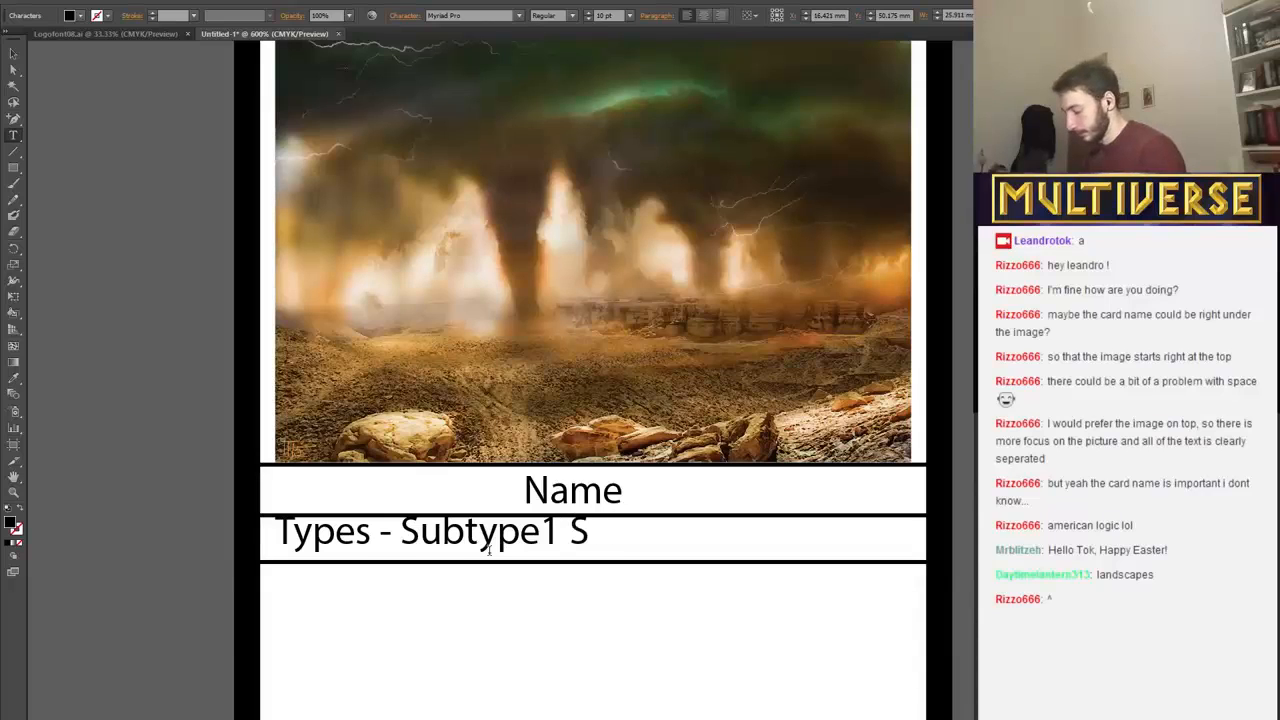
pyautogui.write('ubtype')
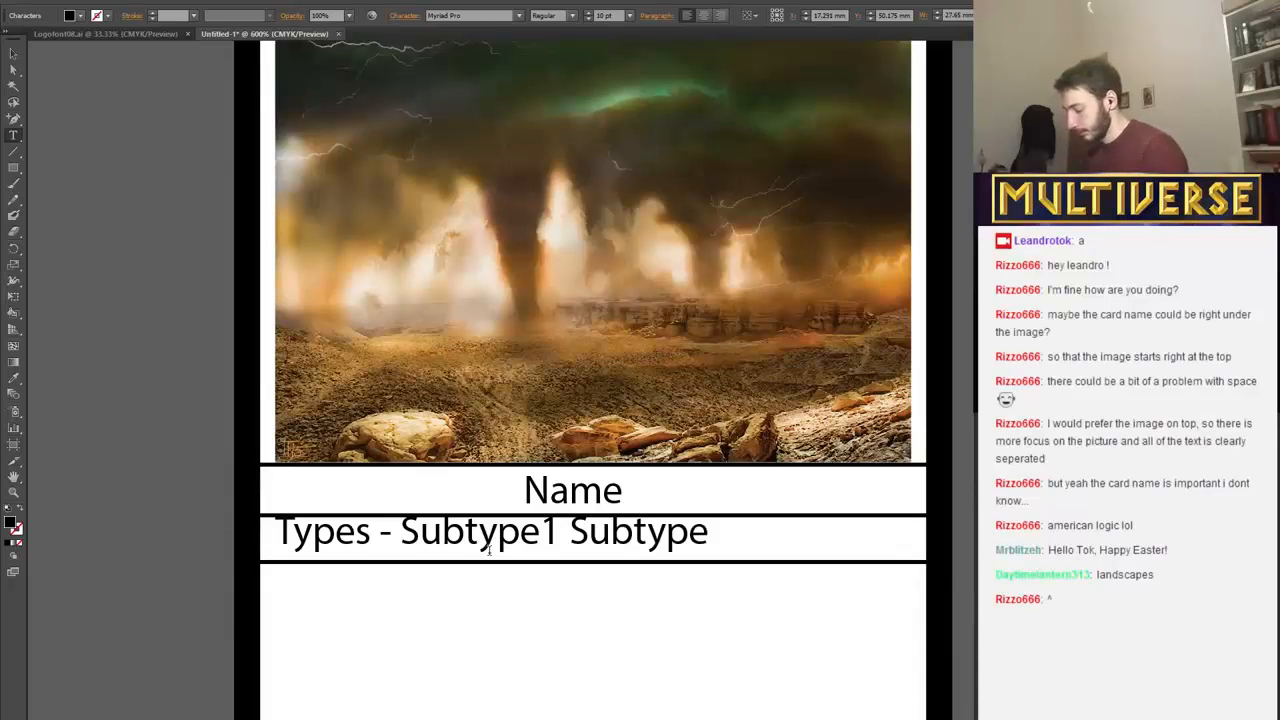
pyautogui.write(' 2')
pyautogui.press('BackSpace')
pyautogui.press('BackSpace')
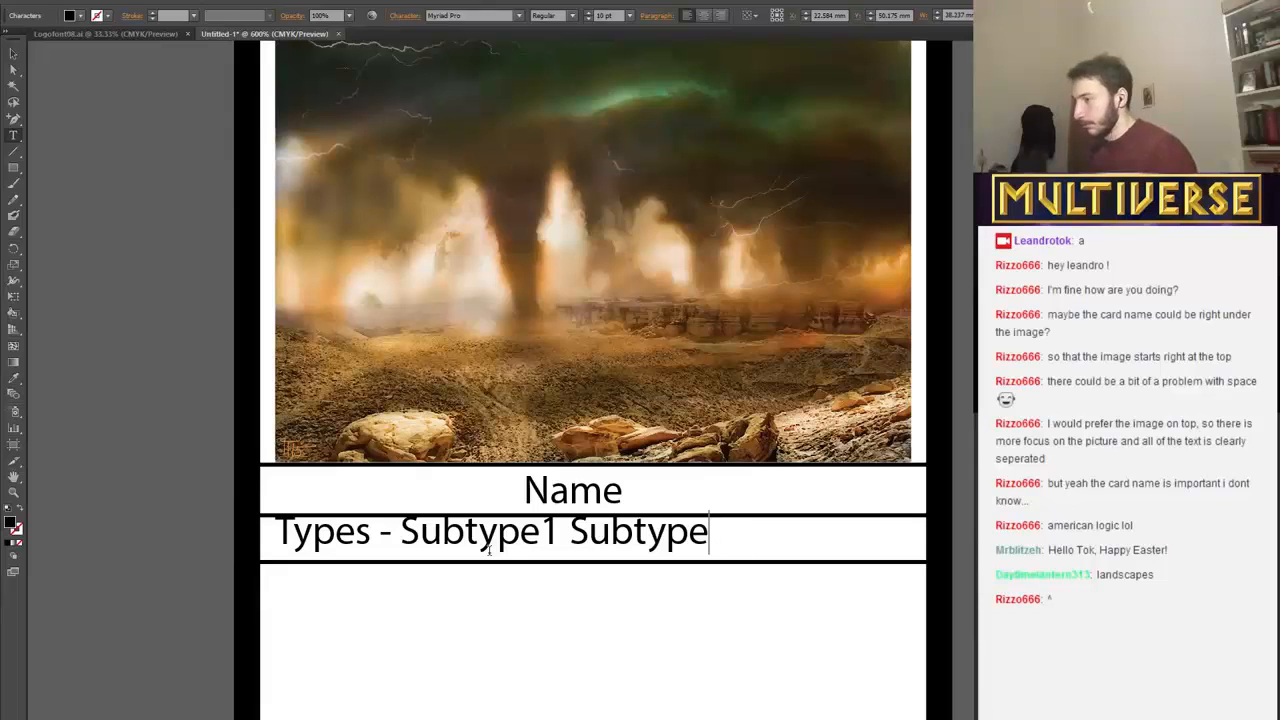
pyautogui.write('2')
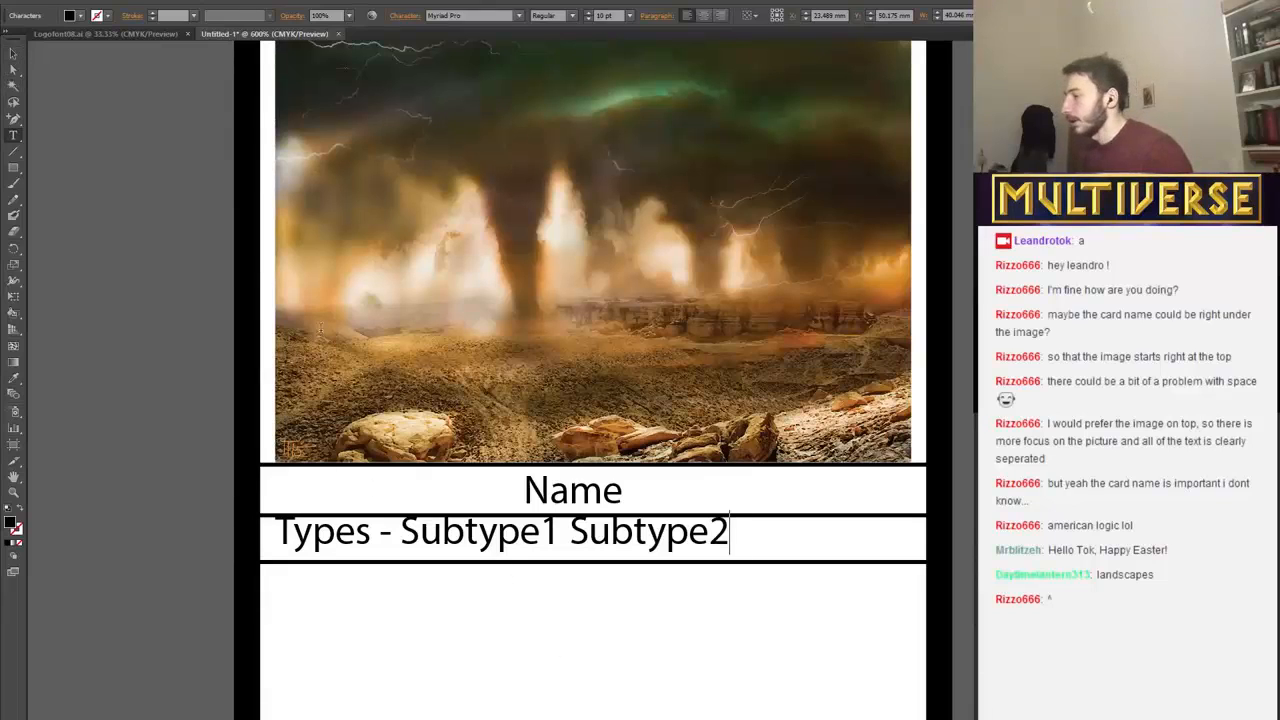
# Nudge the types text right and slightly down to centre it in the second band at about X 29.8 mm, Y 50.5 mm.
pyautogui.click(13, 55)
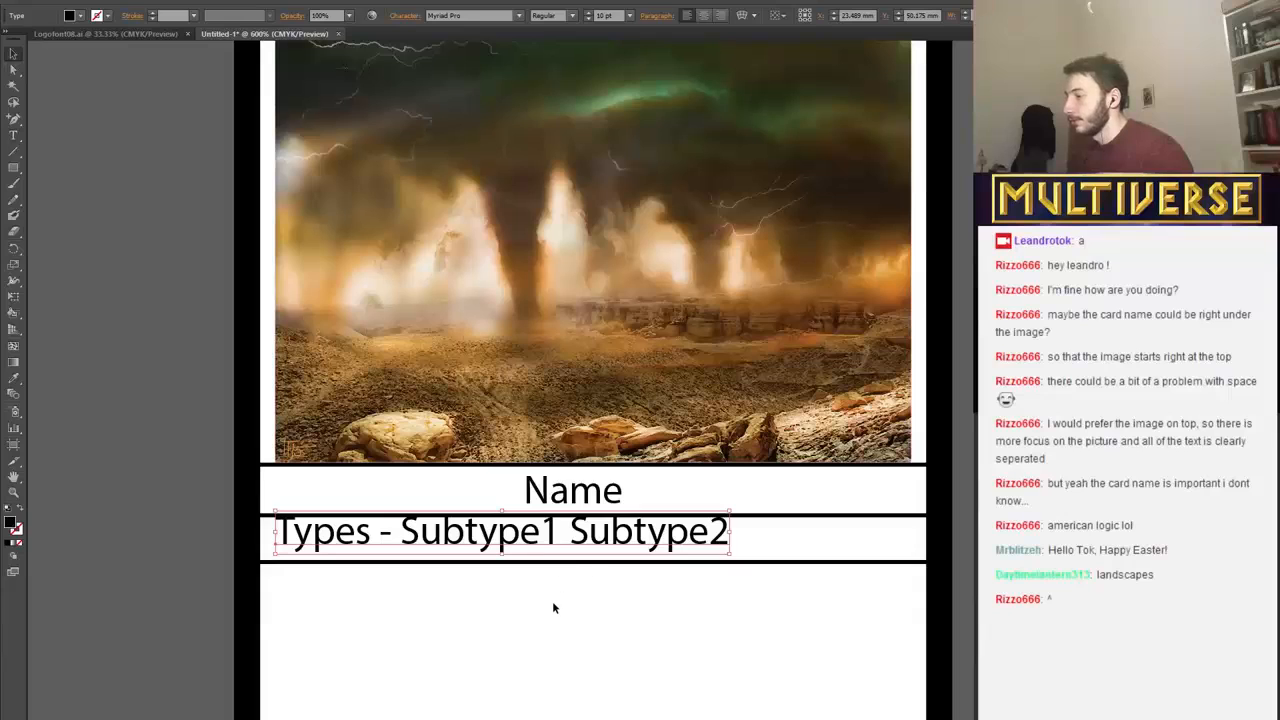
pyautogui.moveTo(587, 615); pyautogui.dragTo(581, 606)
pyautogui.click(543, 542)
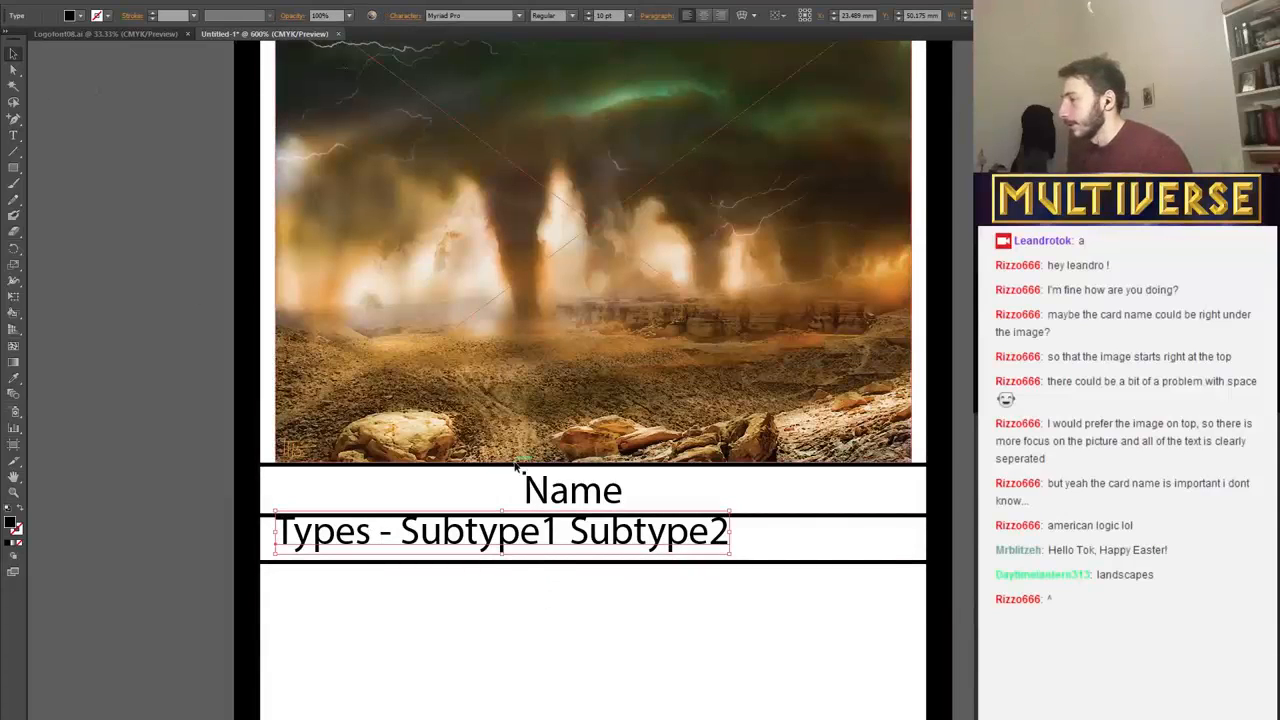
pyautogui.press('Right')
pyautogui.press('Right')
pyautogui.press('Right')
pyautogui.press('Right')
pyautogui.press('Right')
pyautogui.press('Right')
pyautogui.press('Right')
pyautogui.press('Right')
pyautogui.press('Right')
pyautogui.press('Right')
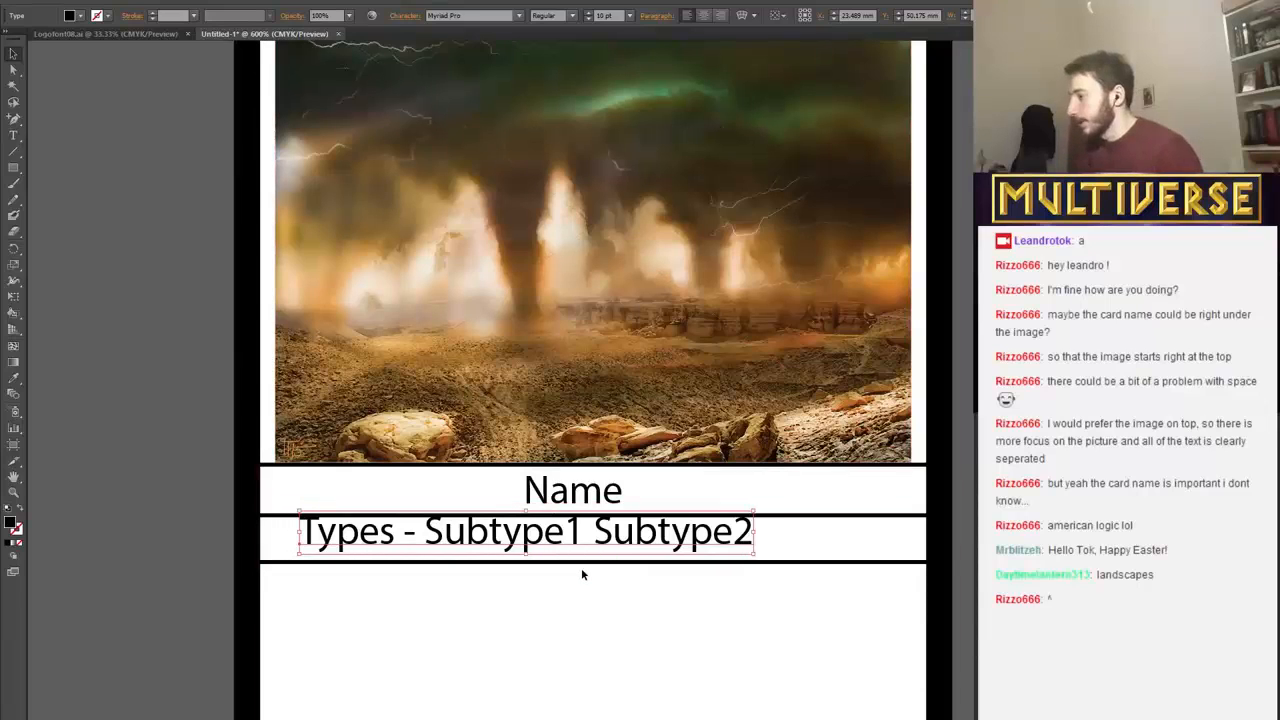
pyautogui.press('Right')
pyautogui.press('Right')
pyautogui.press('Right')
pyautogui.press('Right')
pyautogui.press('Down')
pyautogui.press('Down')
pyautogui.press('Right')
pyautogui.press('Right')
pyautogui.press('Right')
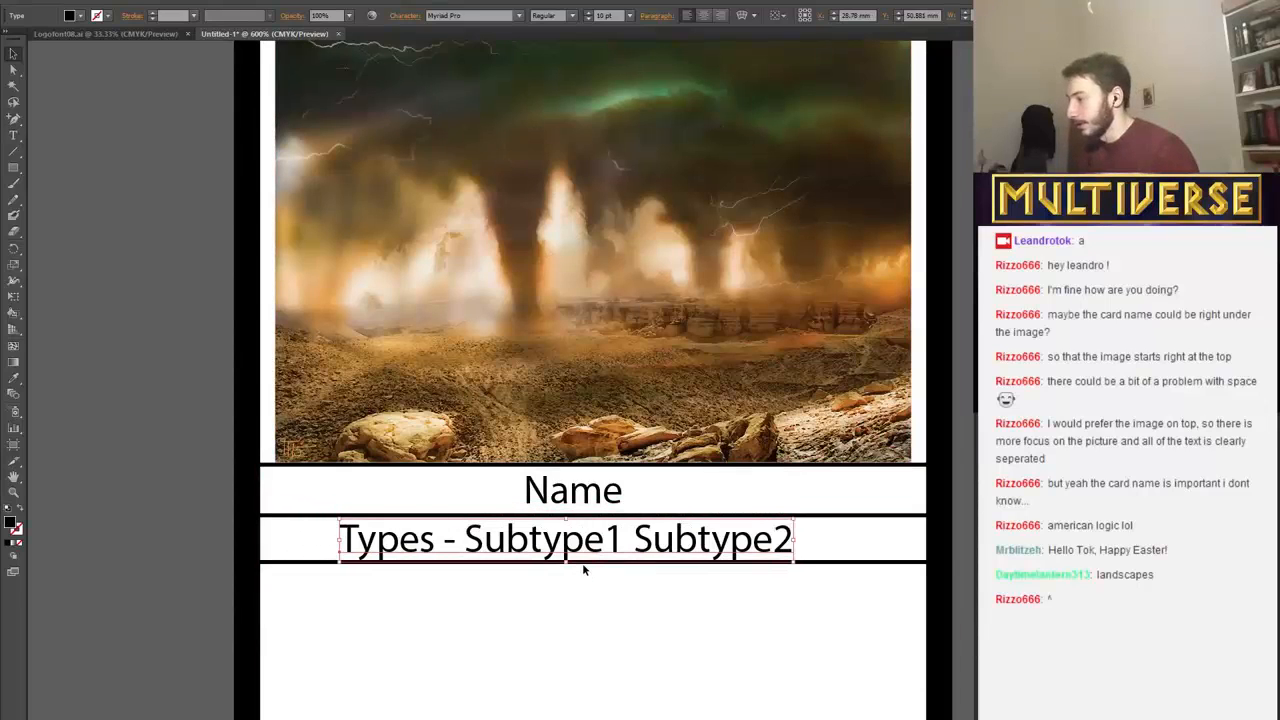
pyautogui.press('Right')
# Replace the word Name in the first band with "Storm Planet".
pyautogui.scroll(2, 583, 450)
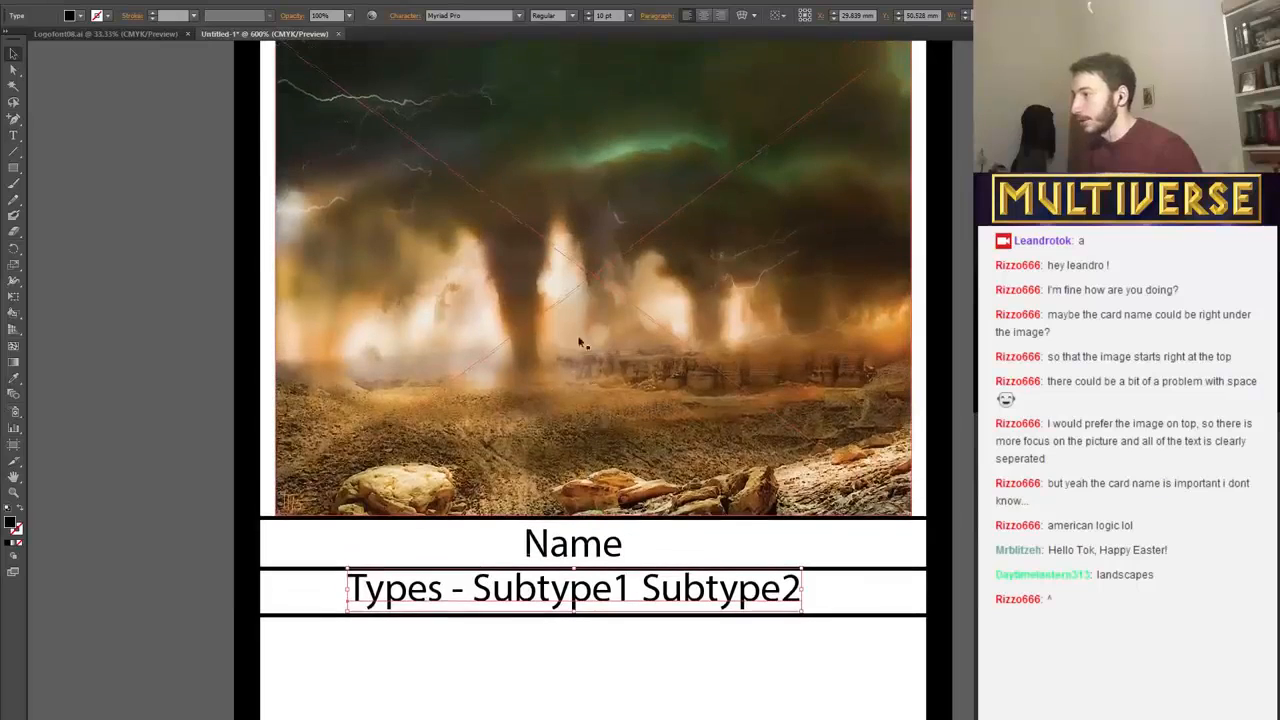
pyautogui.scroll(1, 571, 286)
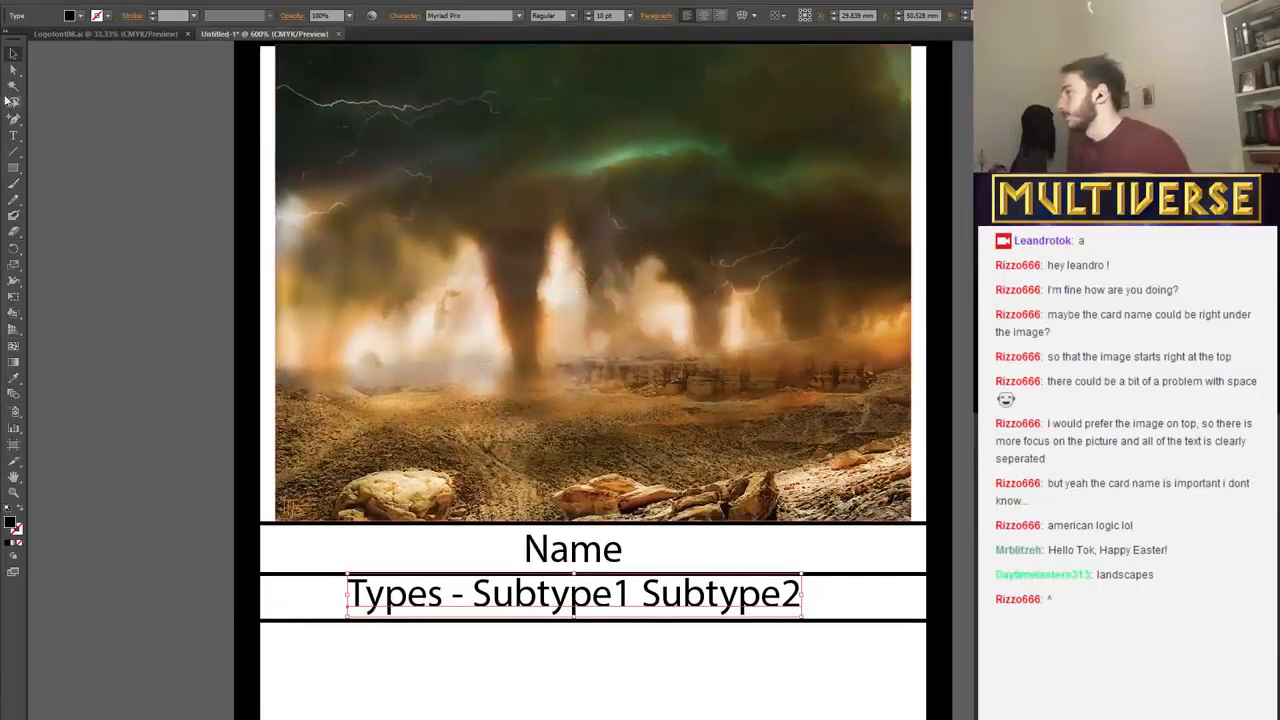
pyautogui.click(555, 555)
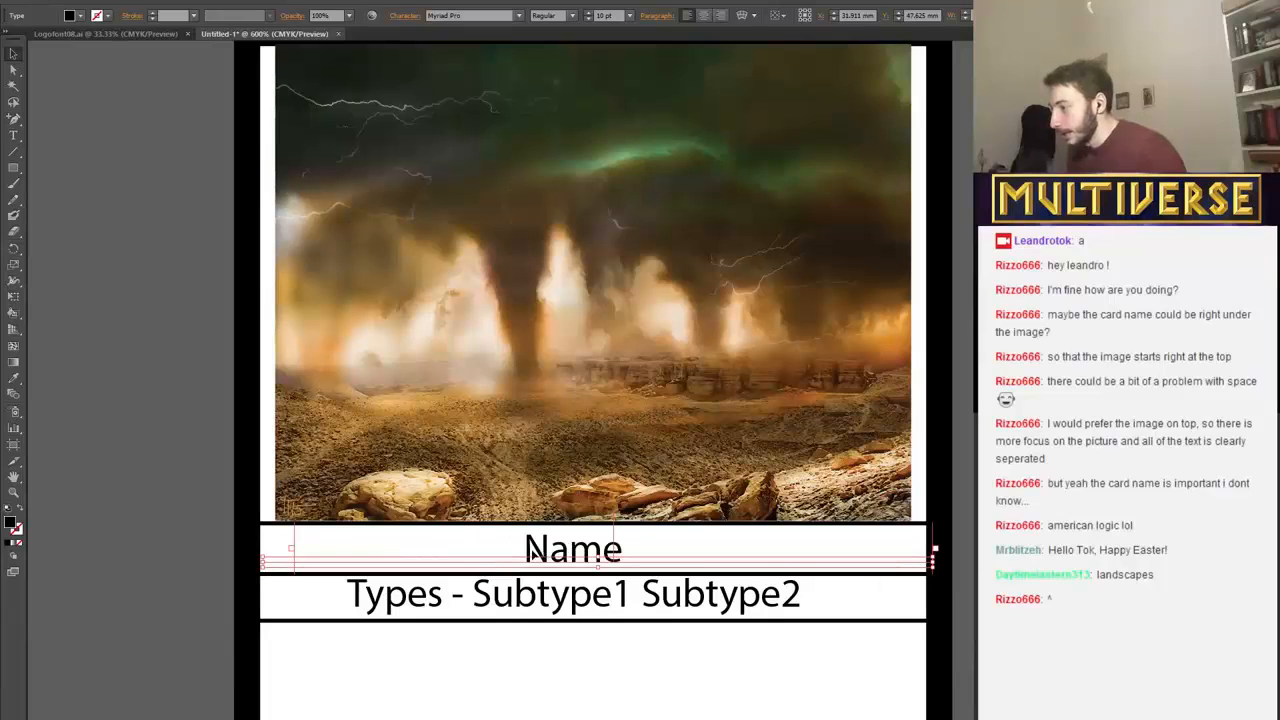
pyautogui.click(13, 135)
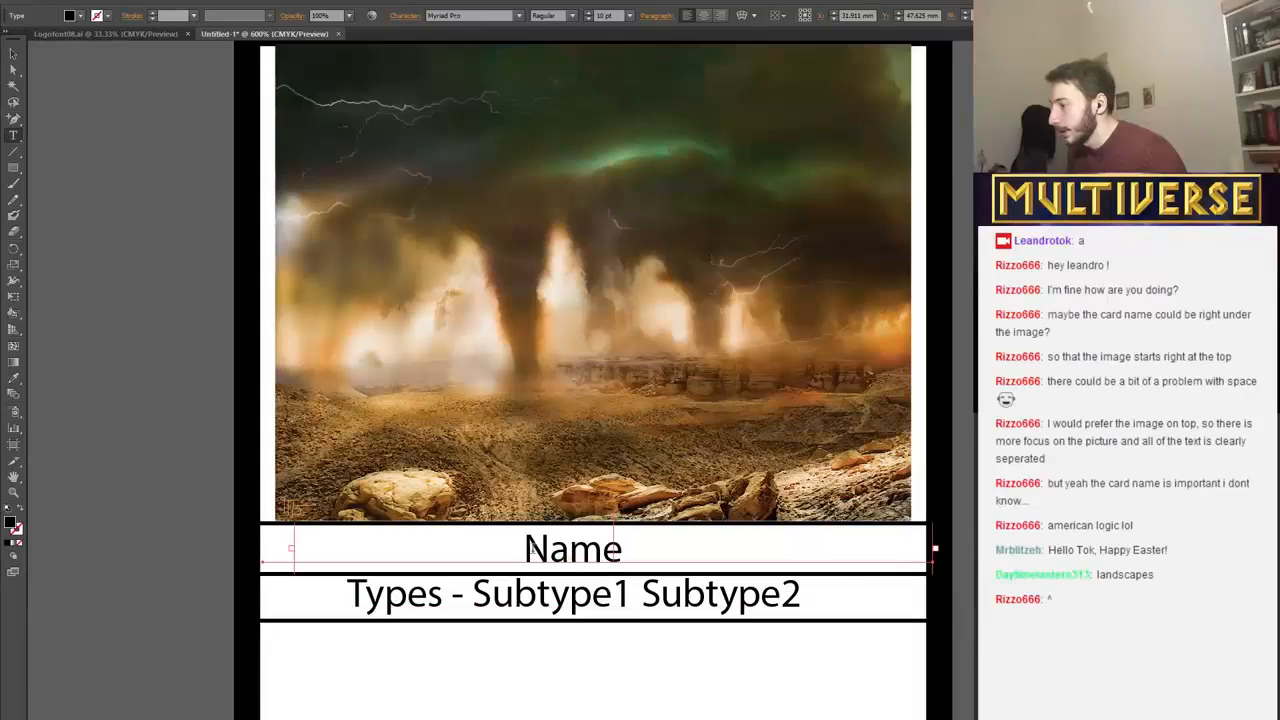
pyautogui.moveTo(527, 549); pyautogui.dragTo(646, 557)
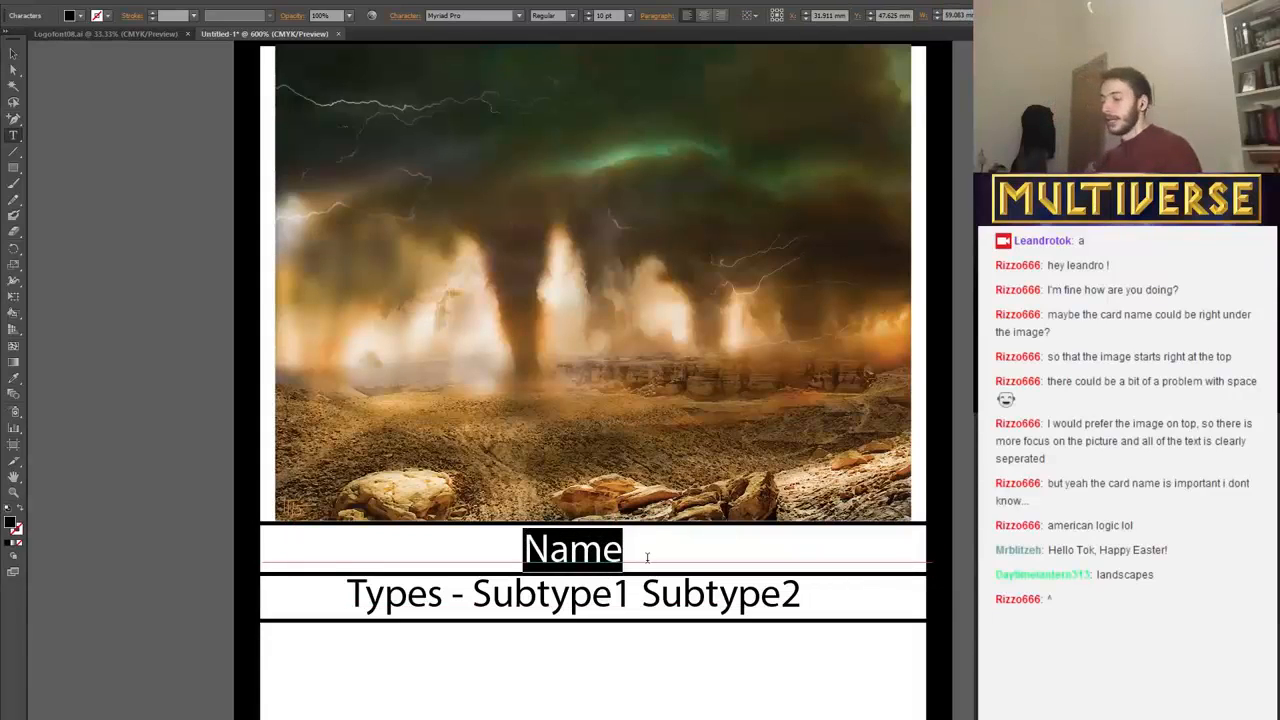
pyautogui.press('BackSpace')
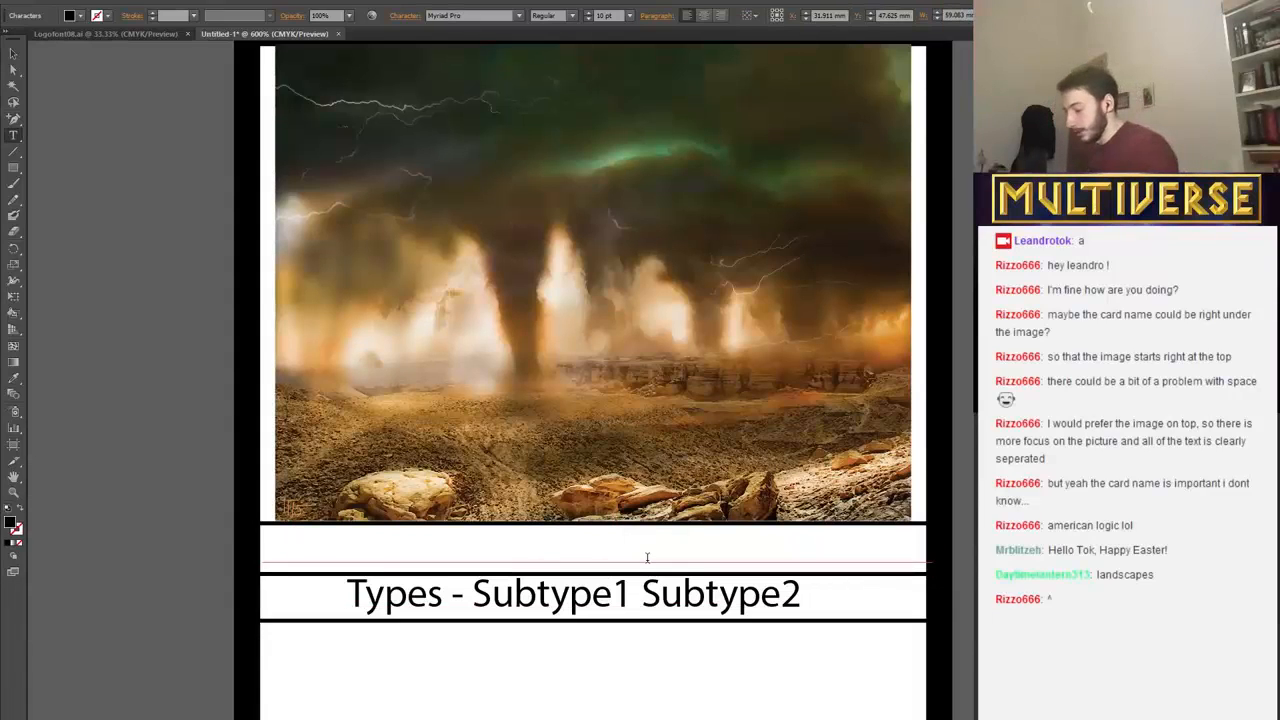
pyautogui.write('Stor')
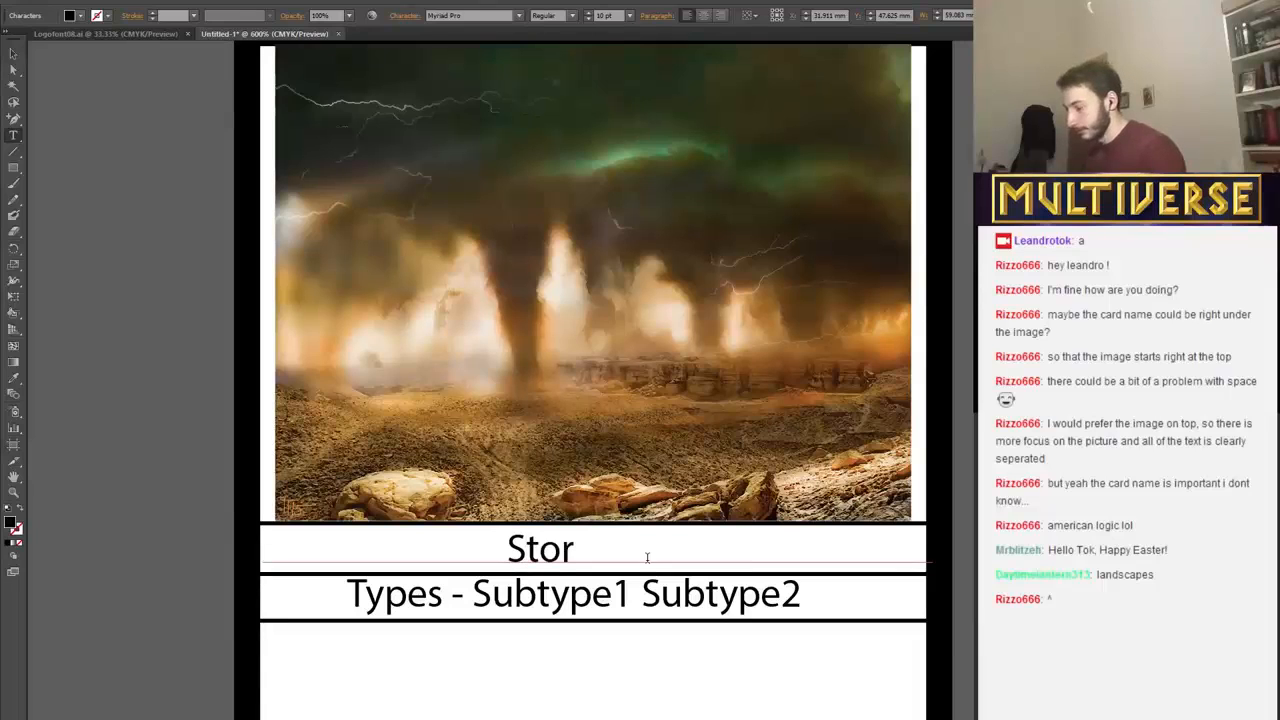
pyautogui.write('m Planet')
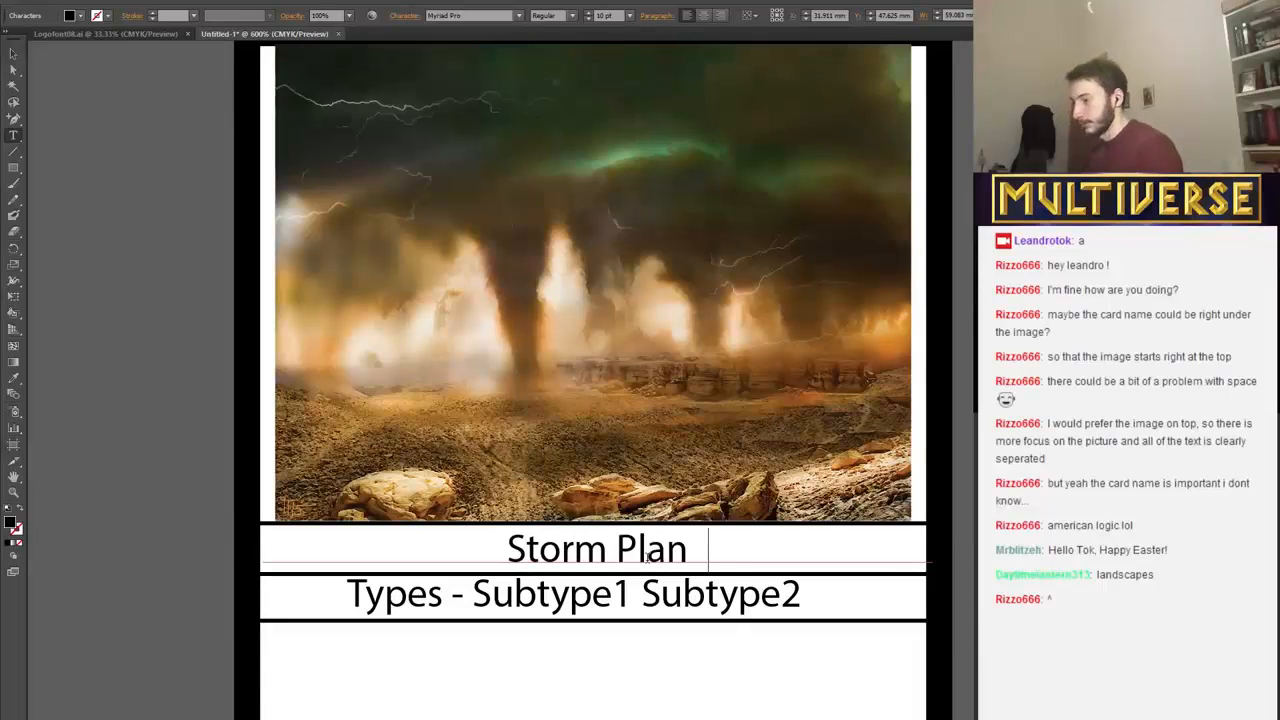
# Remove three leading spaces before Storm Planet to shift the title left toward the centre of its band.
pyautogui.click(497, 552)
pyautogui.press('Delete')
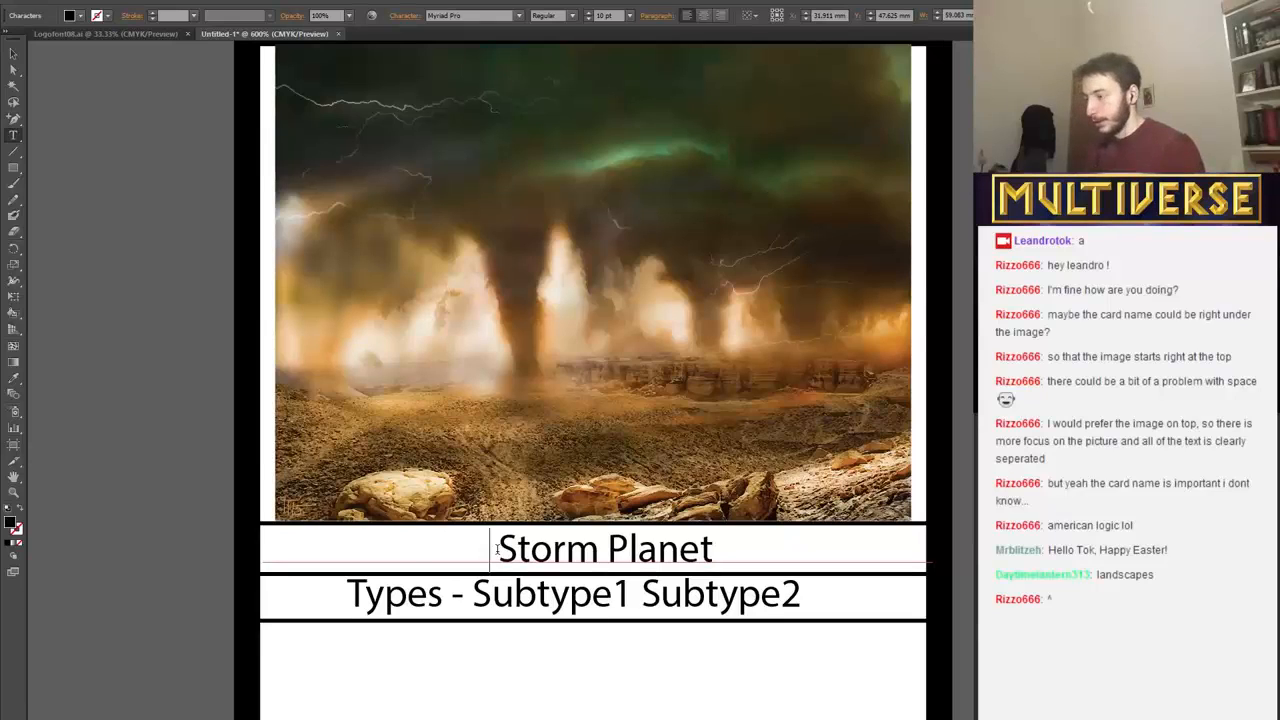
pyautogui.press('Delete')
pyautogui.press('Delete')
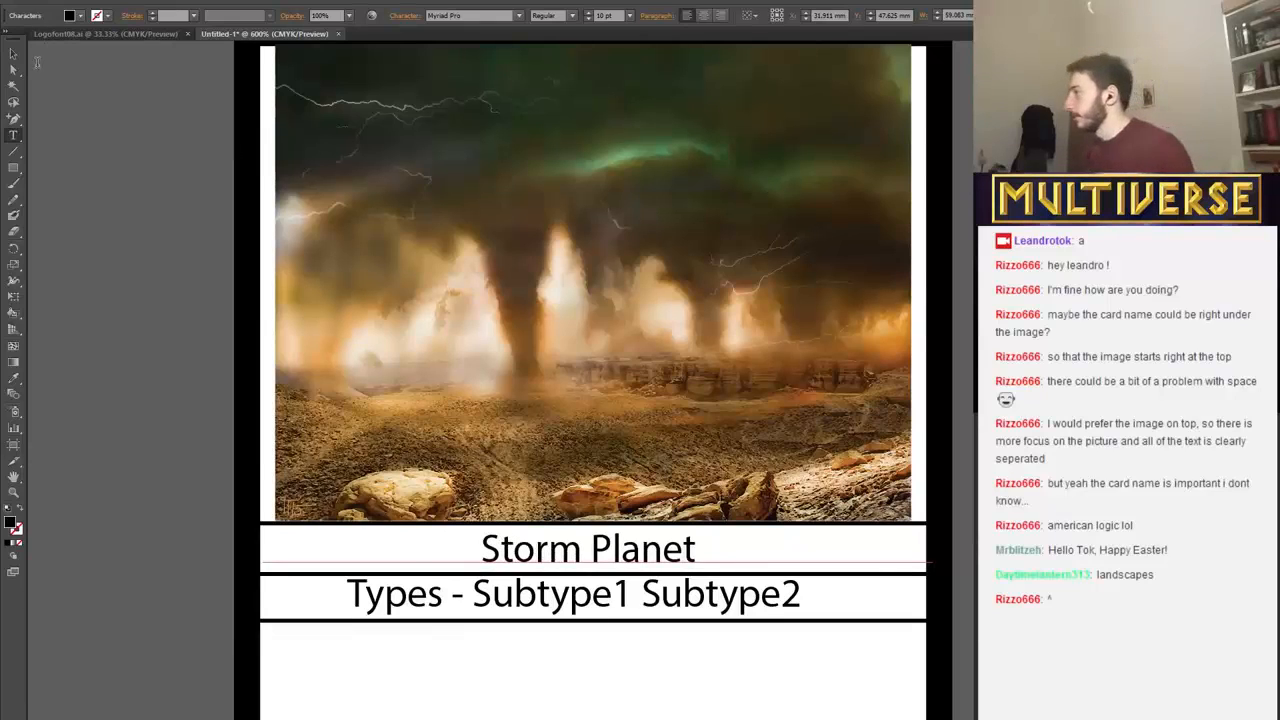
# Select the entire "Types - Subtype1 Subtype2" text in the second band for editing.
pyautogui.click(491, 595)
pyautogui.moveTo(350, 590); pyautogui.dragTo(797, 597)
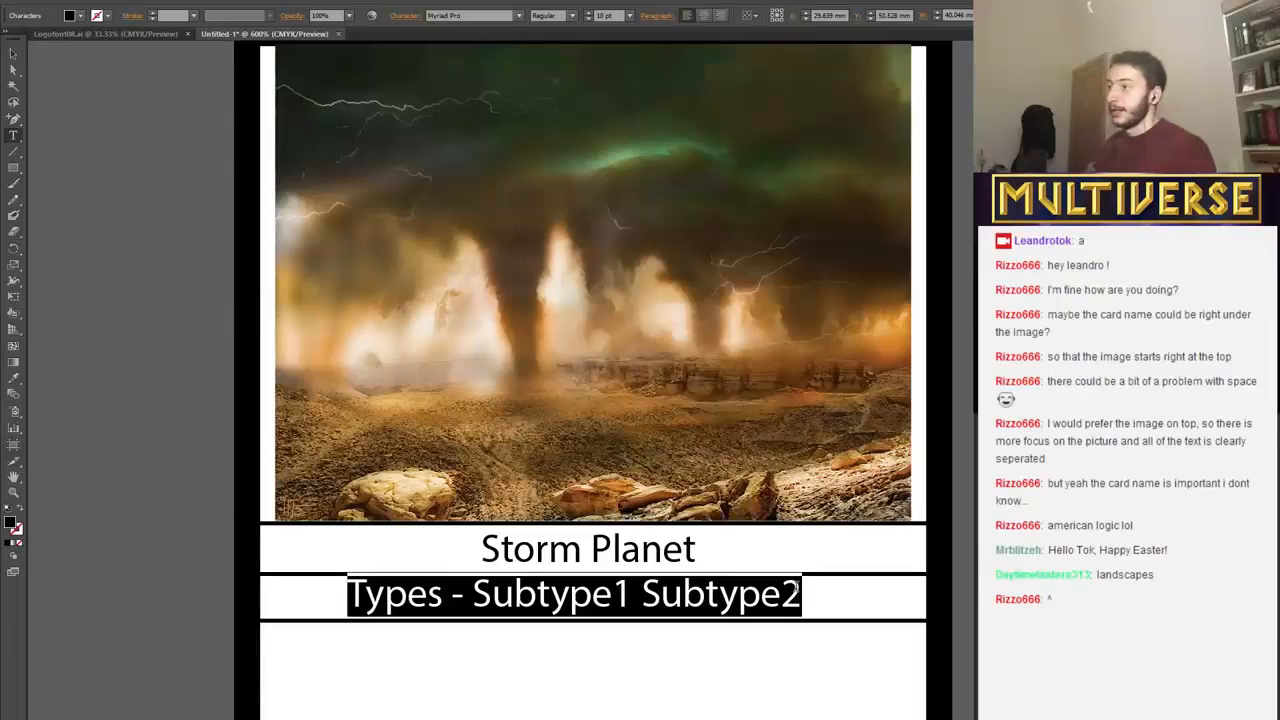
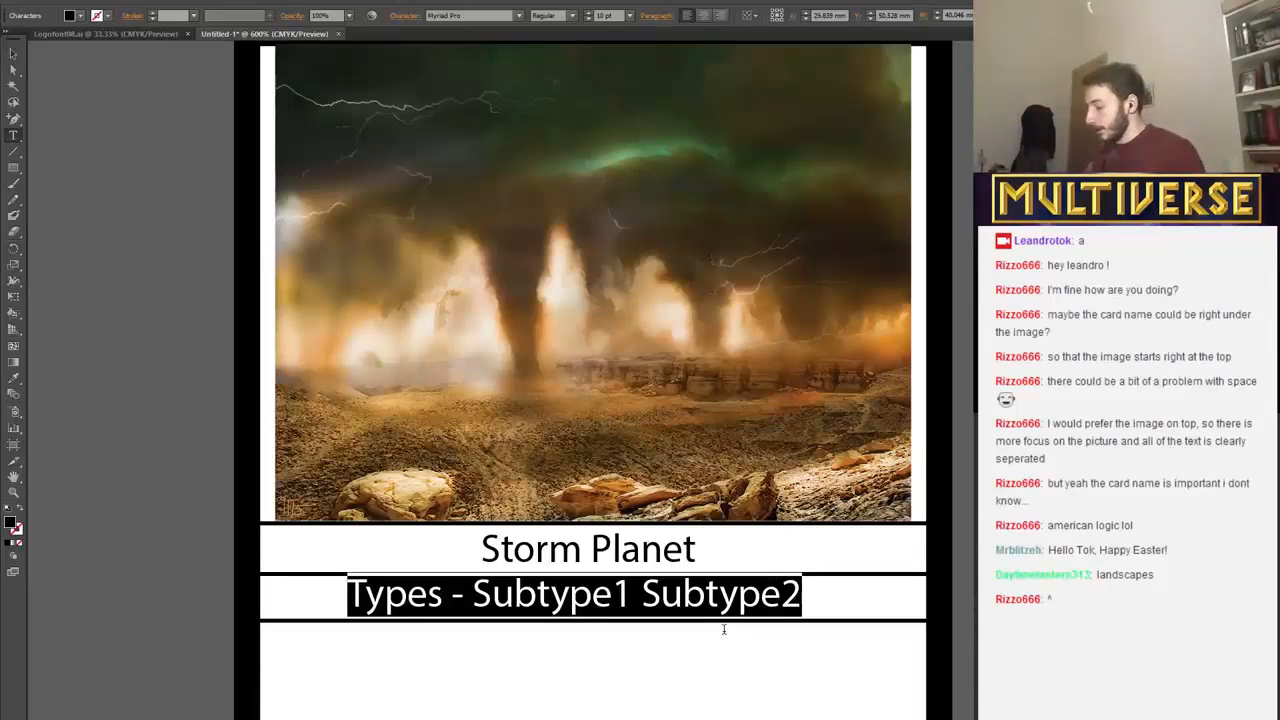
# Replace the selected types text in the second band with "Galaxy - Planet".
pyautogui.write('G')
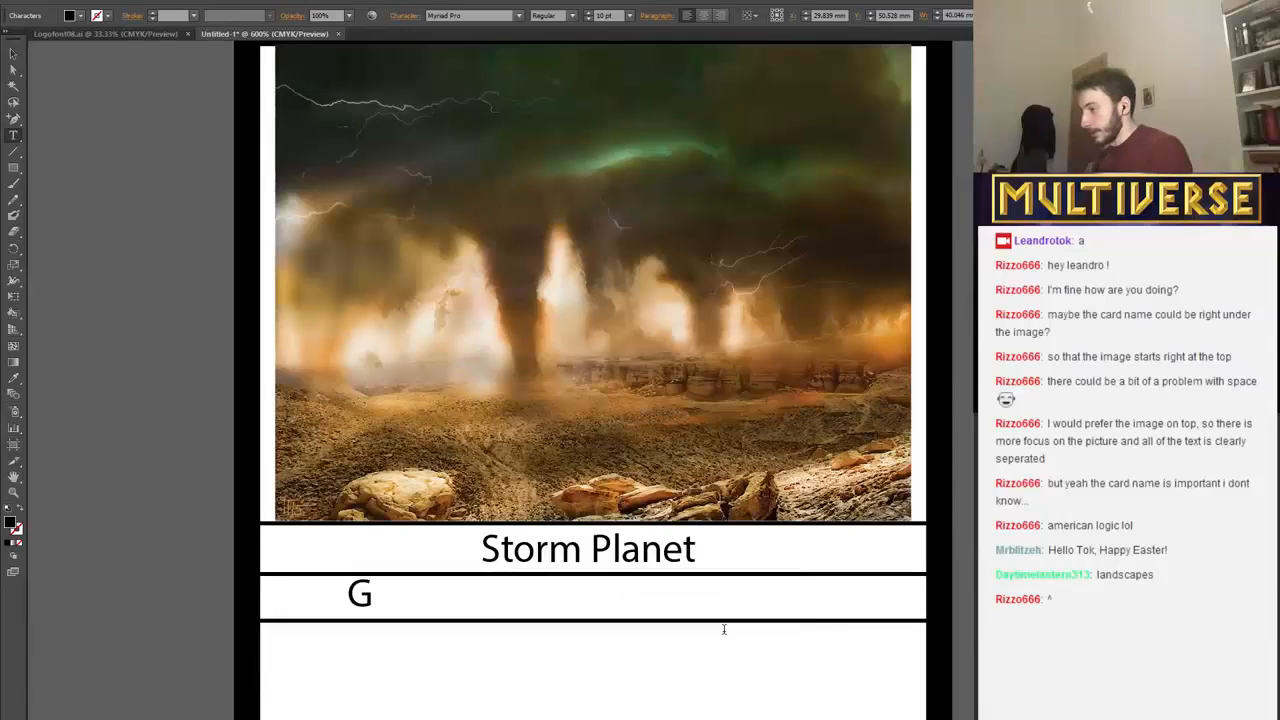
pyautogui.write('alaxy')
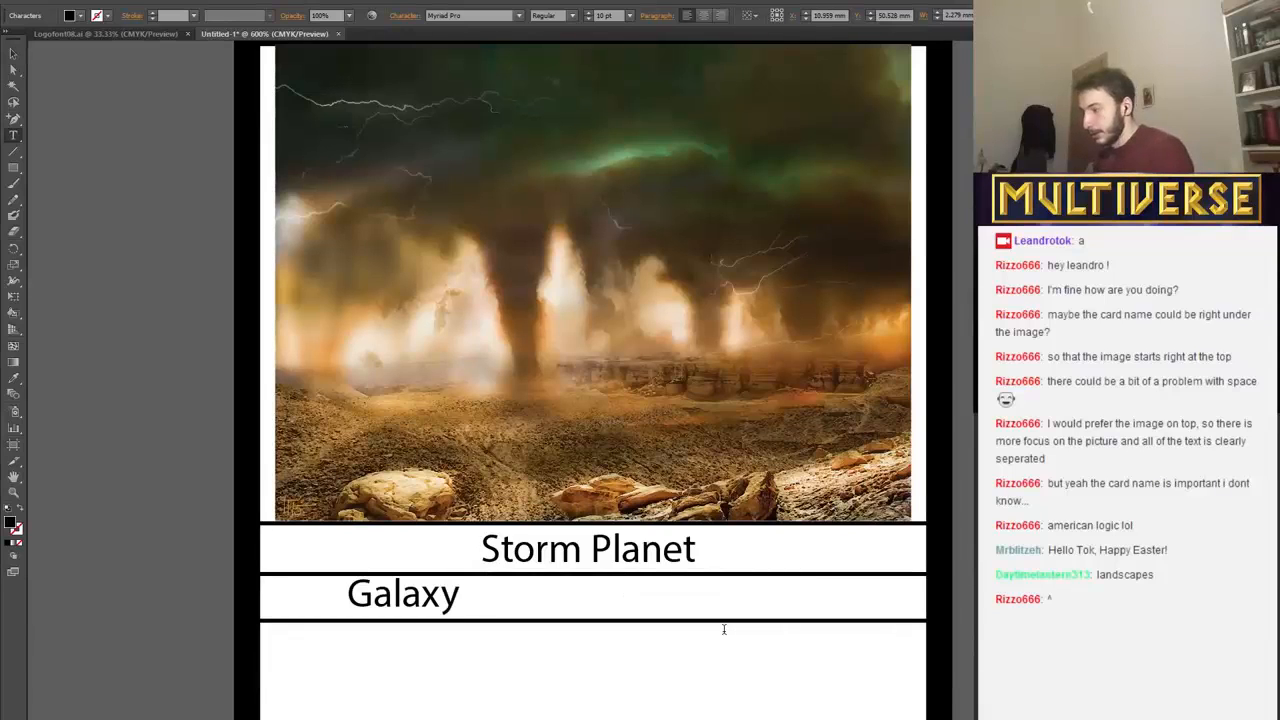
pyautogui.write(' - Planety')
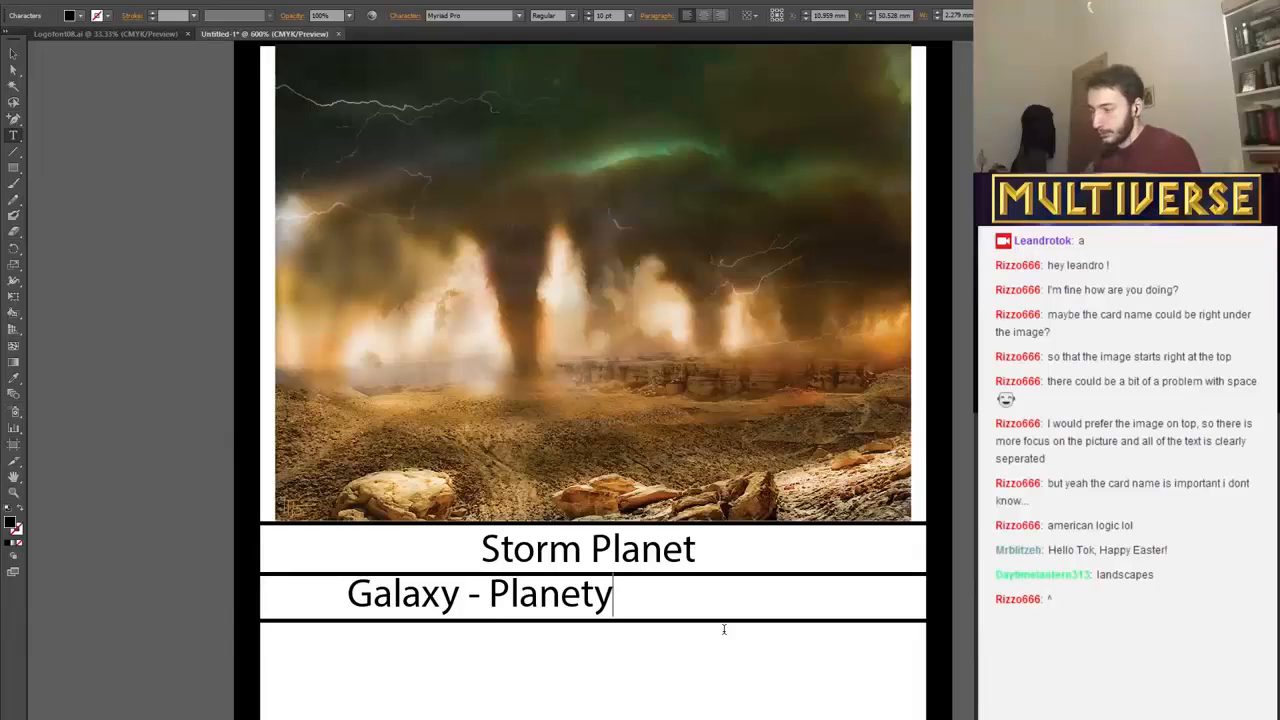
pyautogui.press('BackSpace')
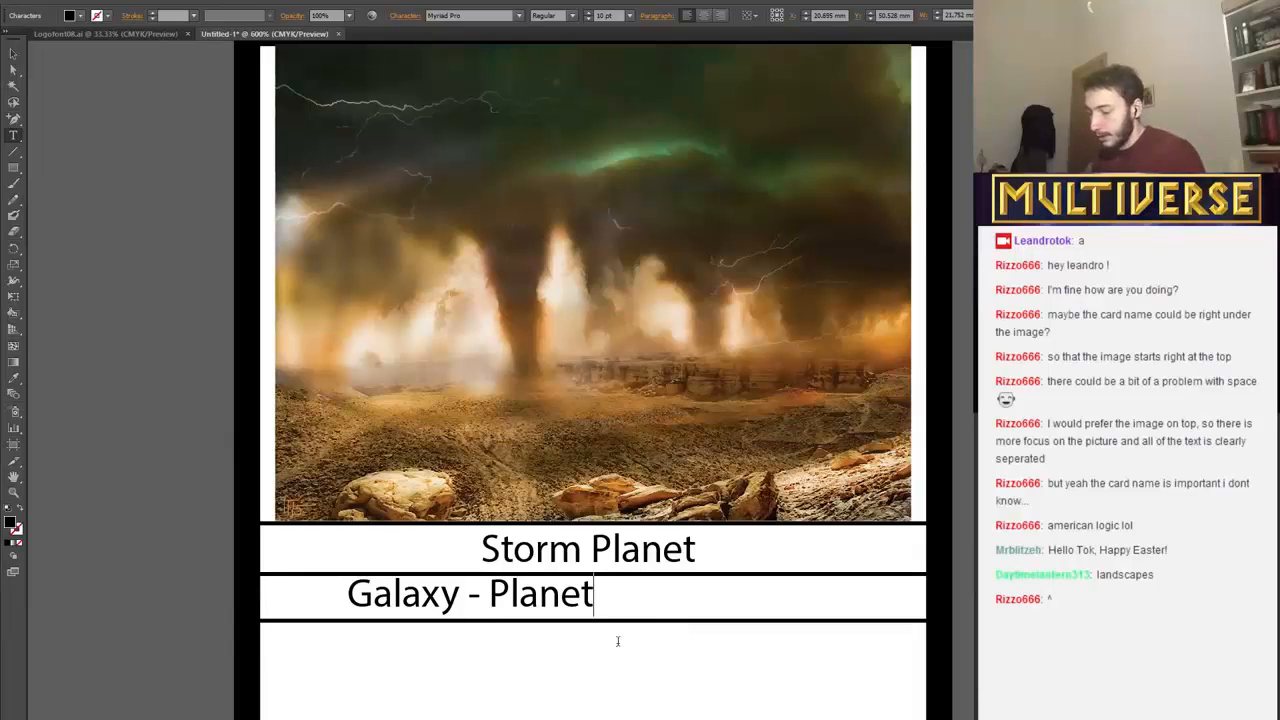
# Move the "Galaxy - Planet" text right and nudge it slightly down to centre it in the second band.
pyautogui.click(13, 53)
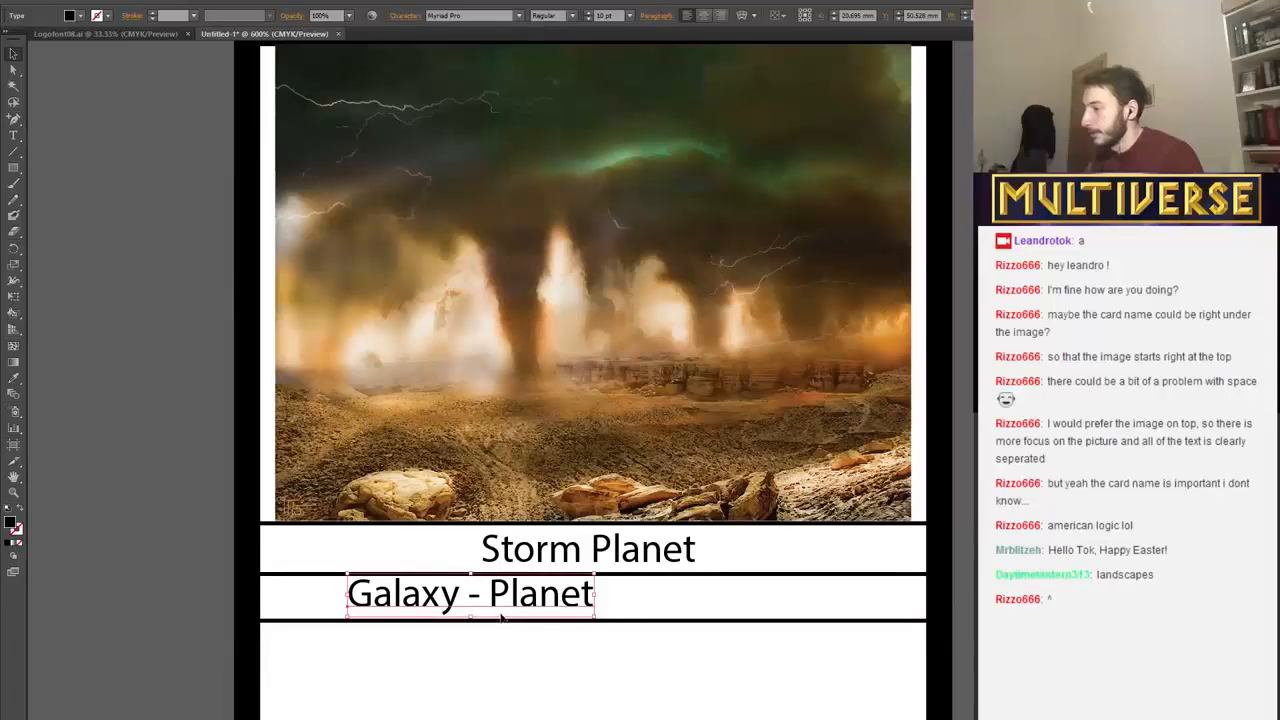
pyautogui.moveTo(513, 601); pyautogui.dragTo(633, 601)
pyautogui.click(675, 634)
pyautogui.scroll(-1, 685, 535)
pyautogui.scroll(-1, 685, 535)
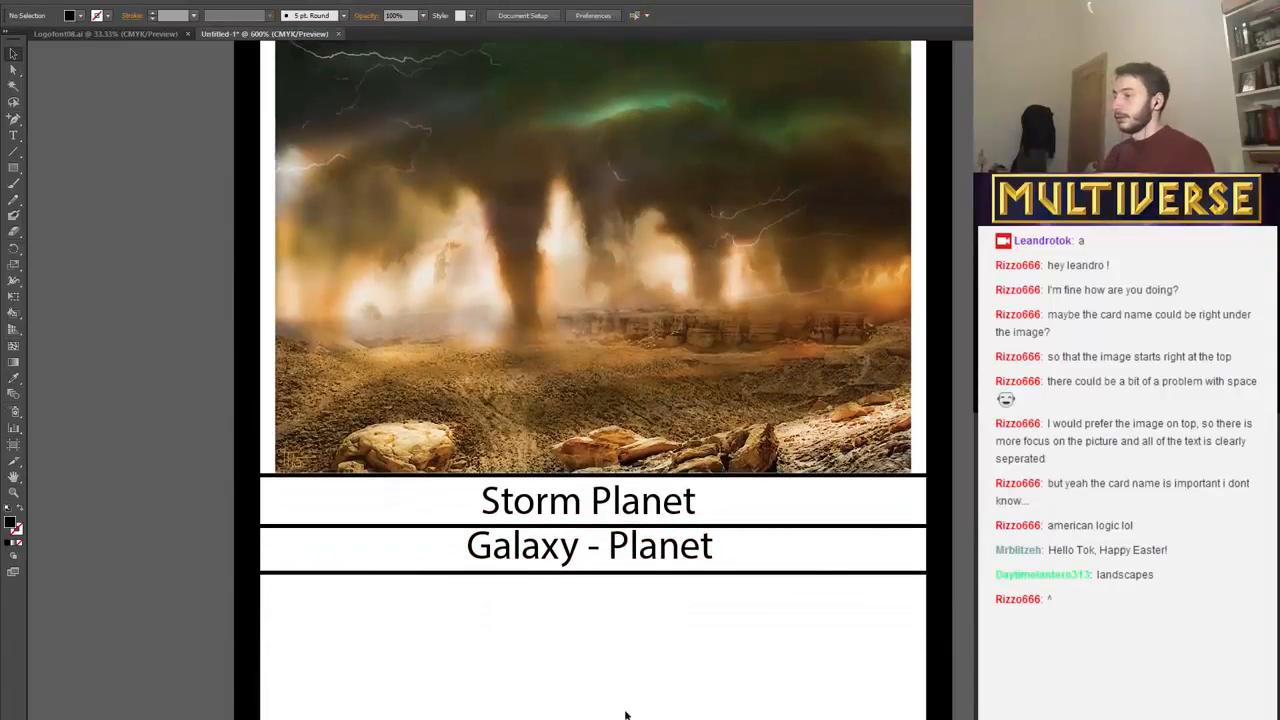
pyautogui.click(628, 550)
pyautogui.press('Down')
pyautogui.click(622, 662)
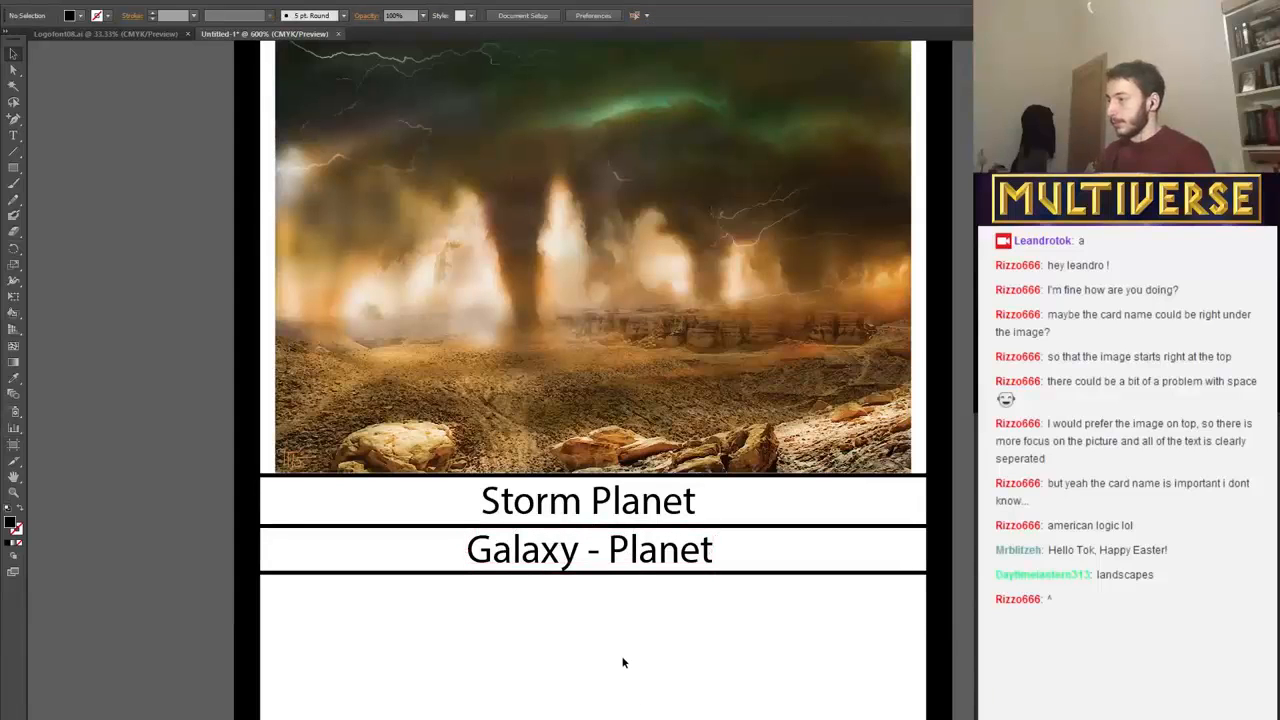
# Start a rules text reading "Add 00" in the blank area below the bands, at about X 5.3 mm, Y 56.8 mm.
pyautogui.scroll(-2, 622, 662)
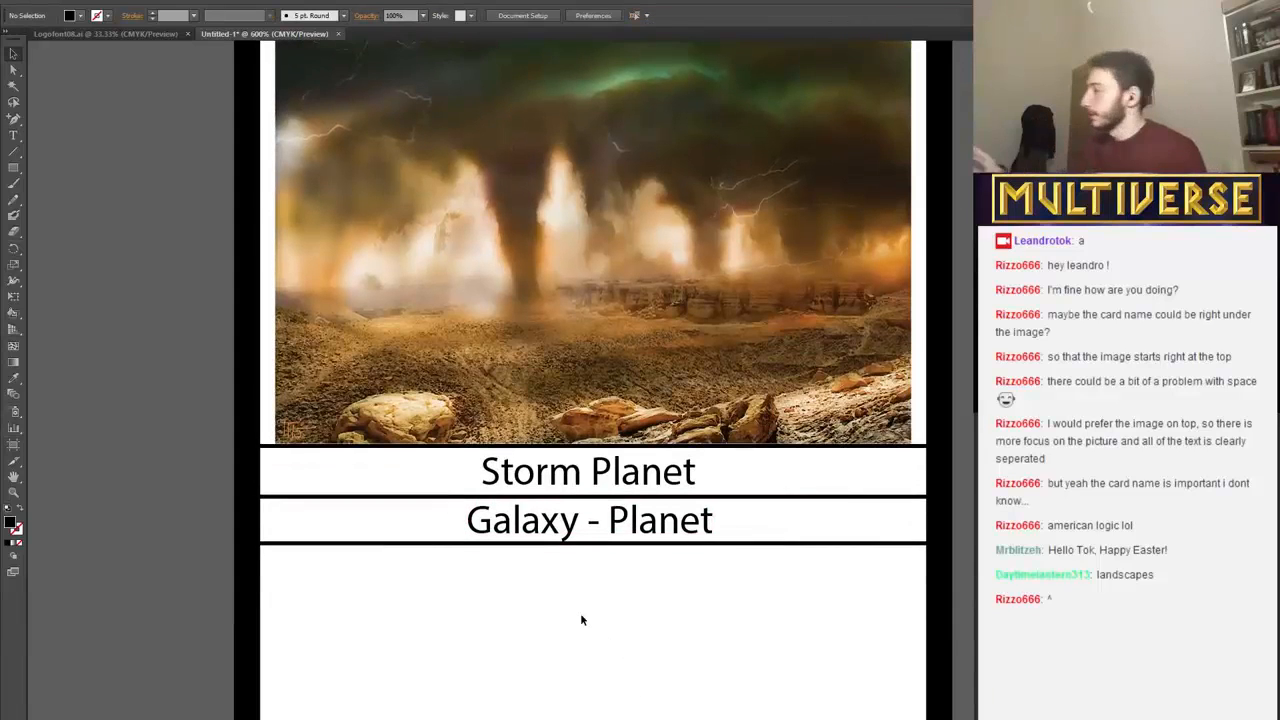
pyautogui.scroll(-3, 580, 602)
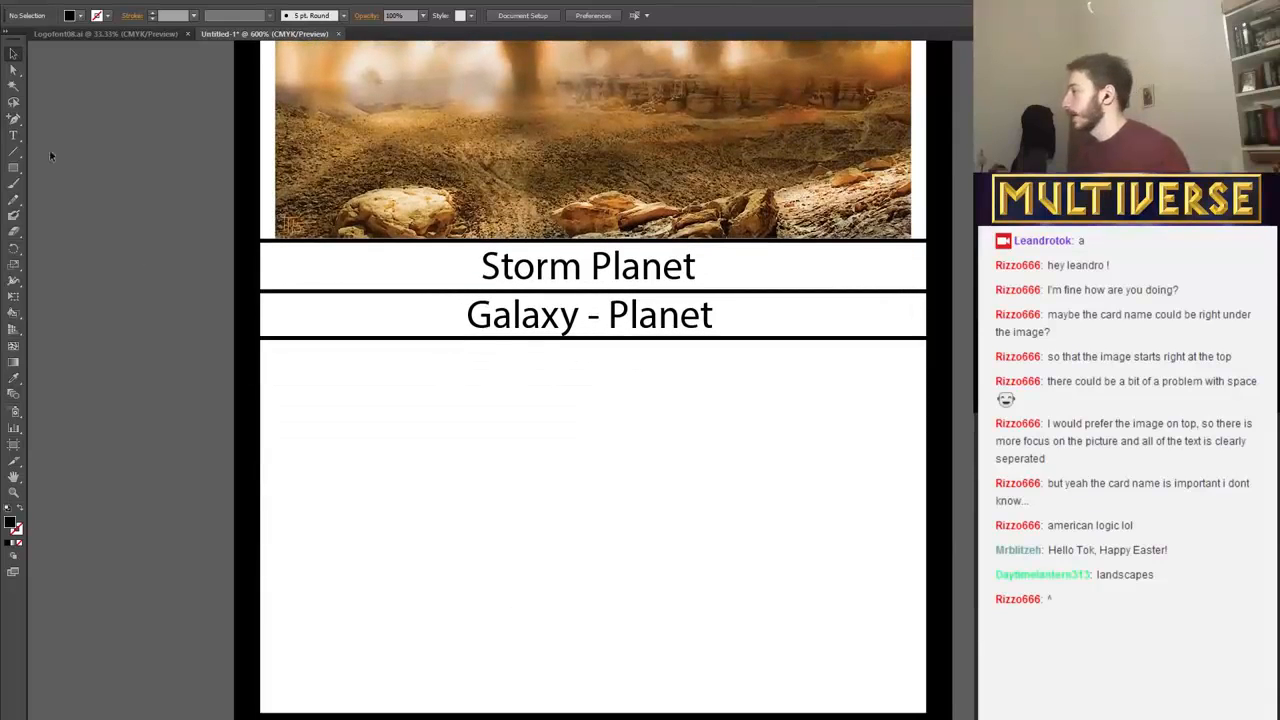
pyautogui.click(13, 136)
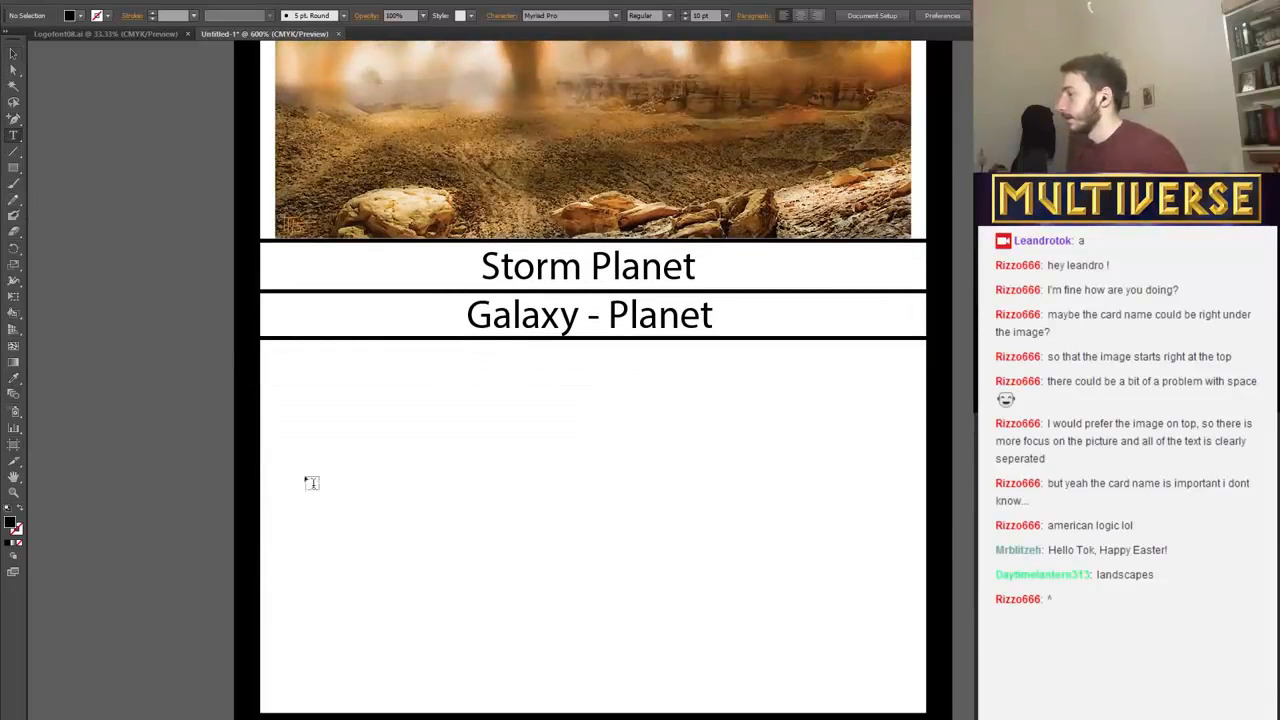
pyautogui.click(297, 400)
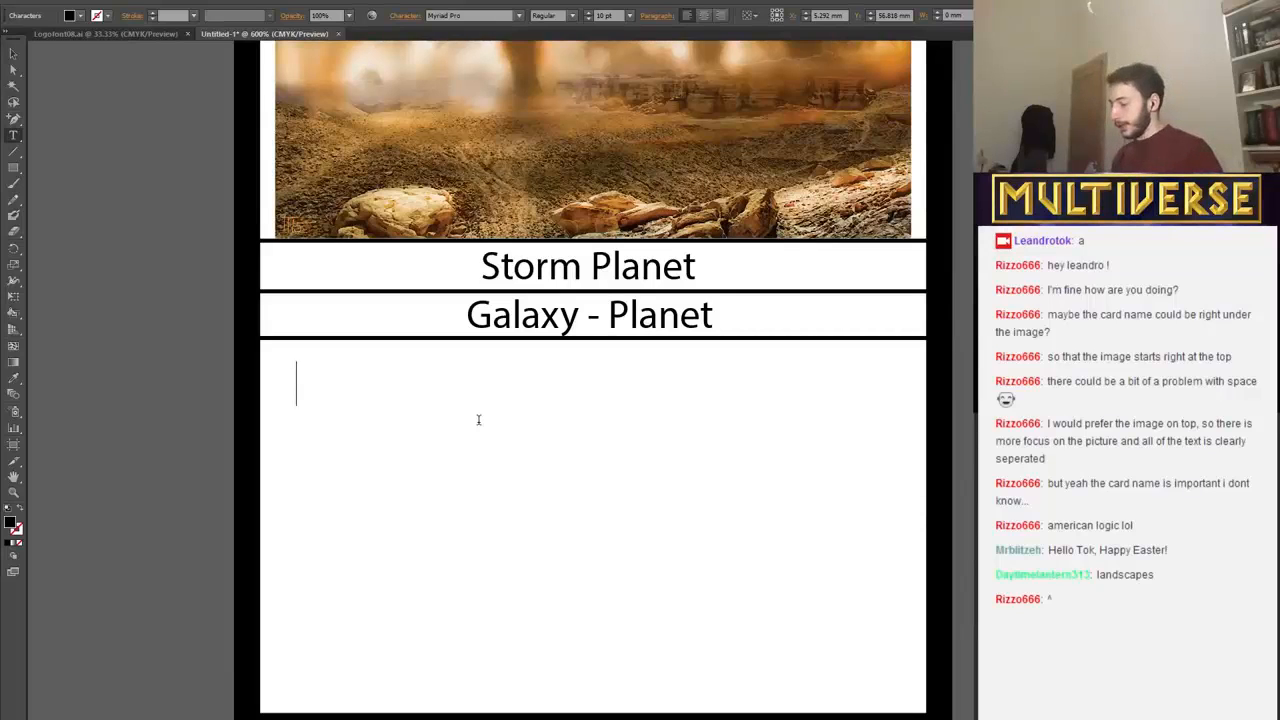
pyautogui.write('Add')
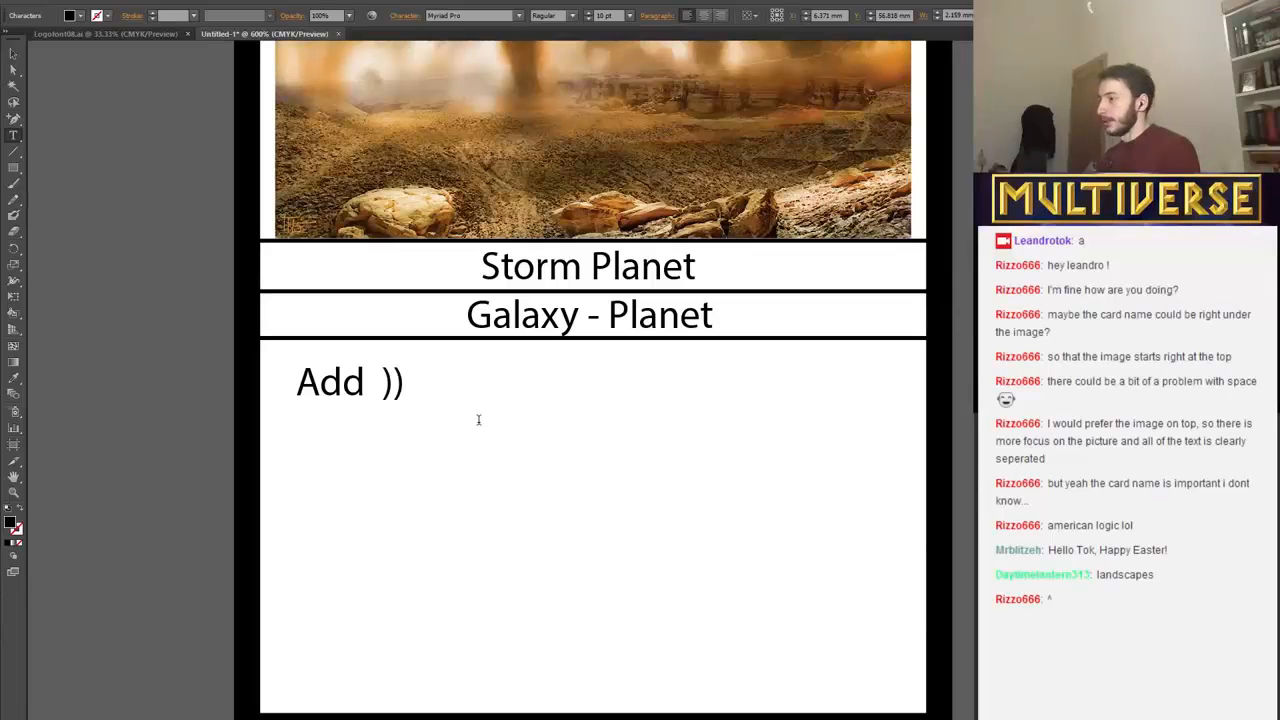
pyautogui.write(' )')
pyautogui.press('BackSpace')
pyautogui.write('00')
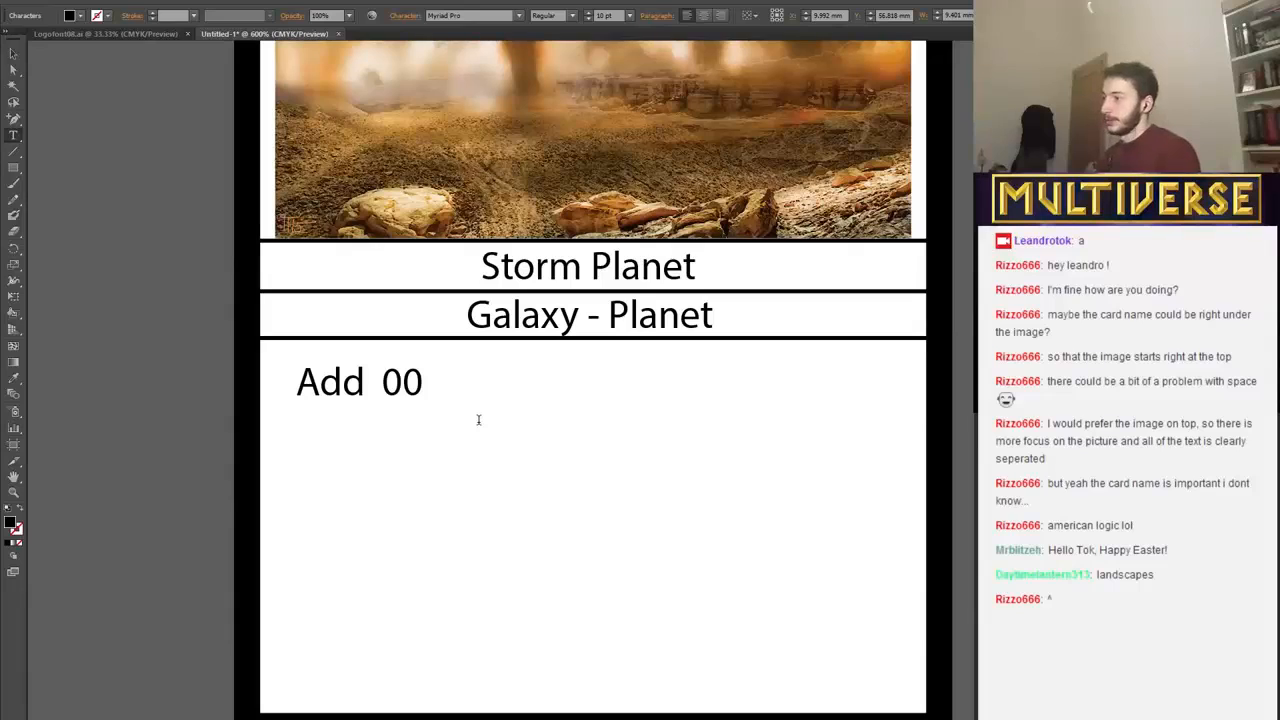
# Widen the gap after "Add" and replace the two zeros with two capital O placeholders separated by a space.
pyautogui.press('Left')
pyautogui.press('Left')
pyautogui.press('Left')
pyautogui.press('Left')
pyautogui.press('Left')
pyautogui.press('Left')
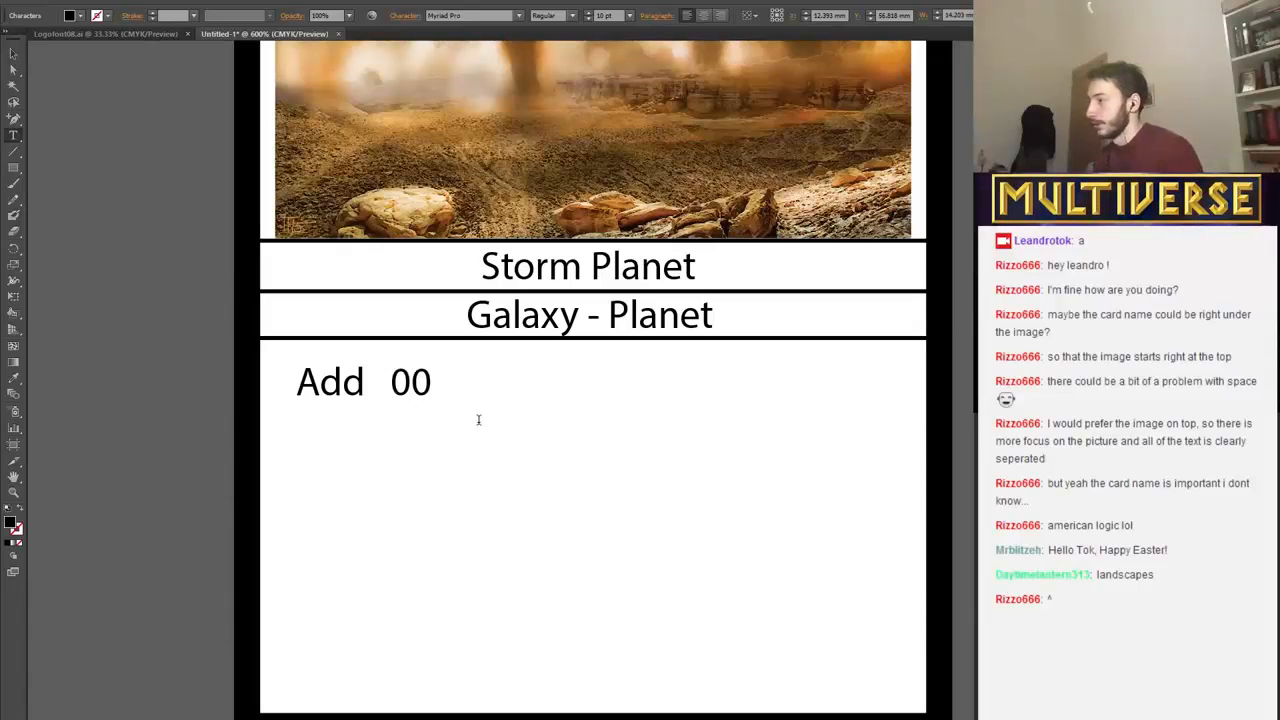
pyautogui.press('Delete')
pyautogui.press('Delete')
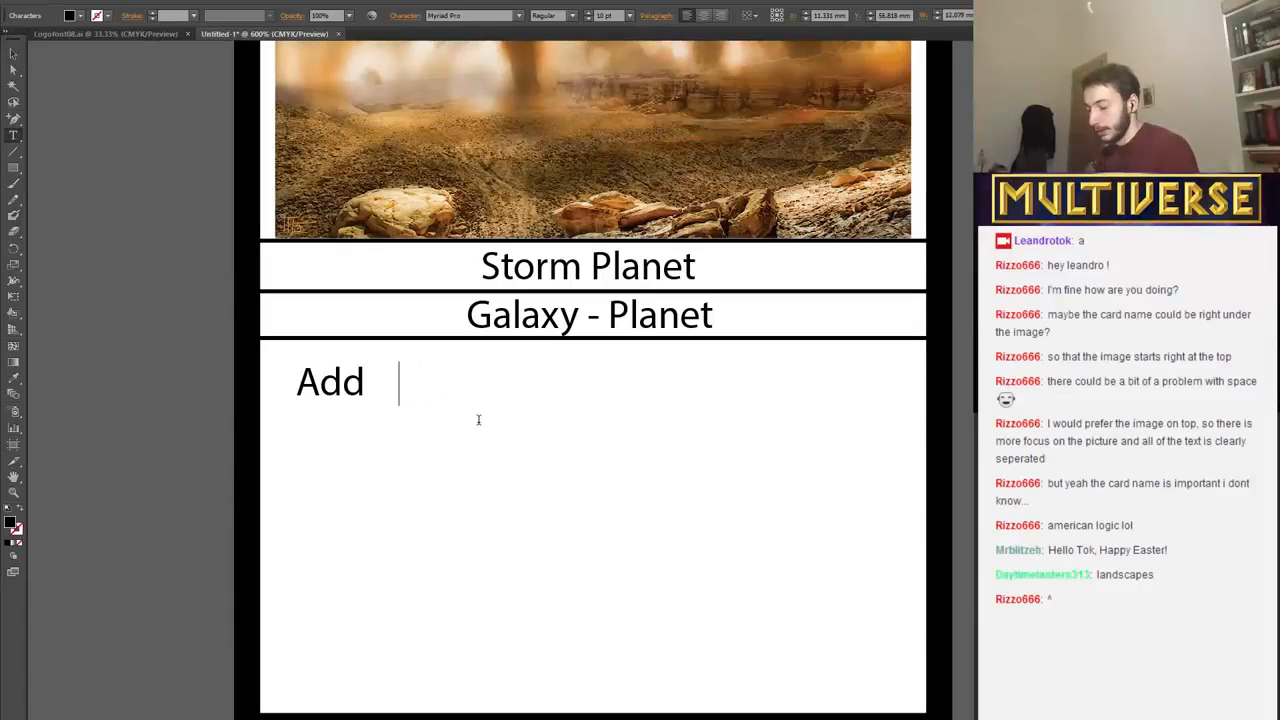
pyautogui.write('OO')
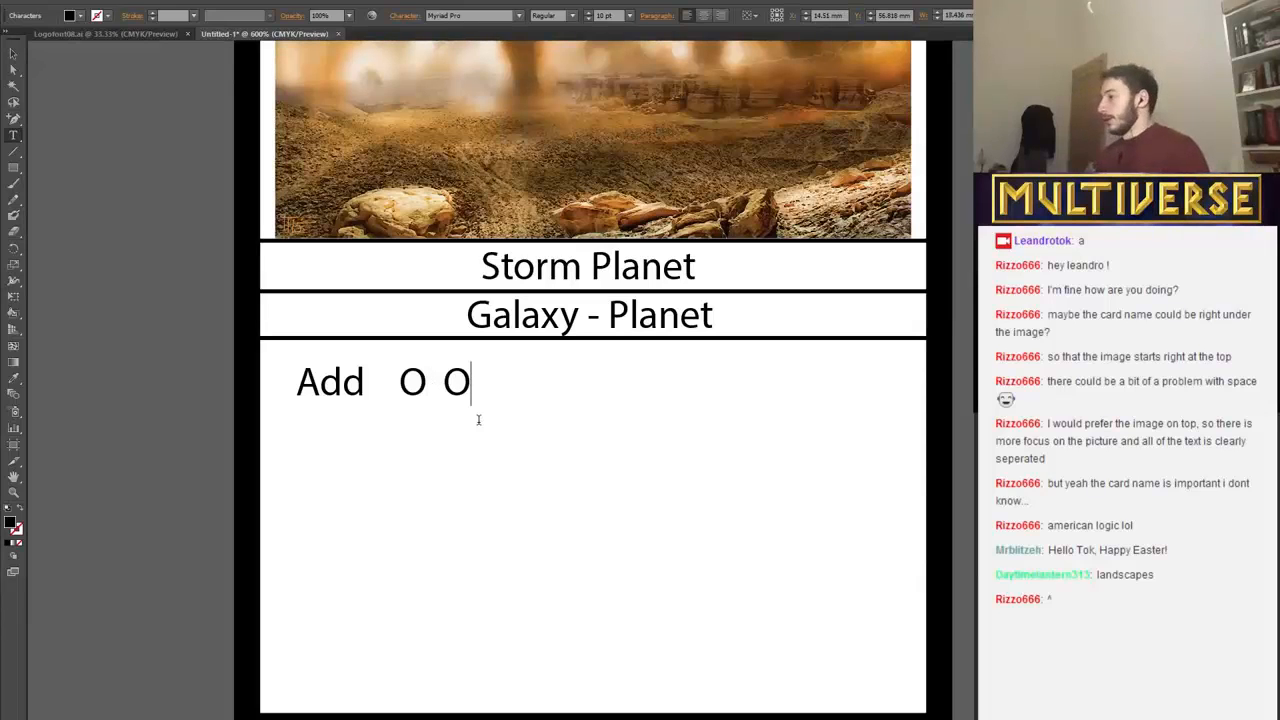
pyautogui.press('BackSpace')
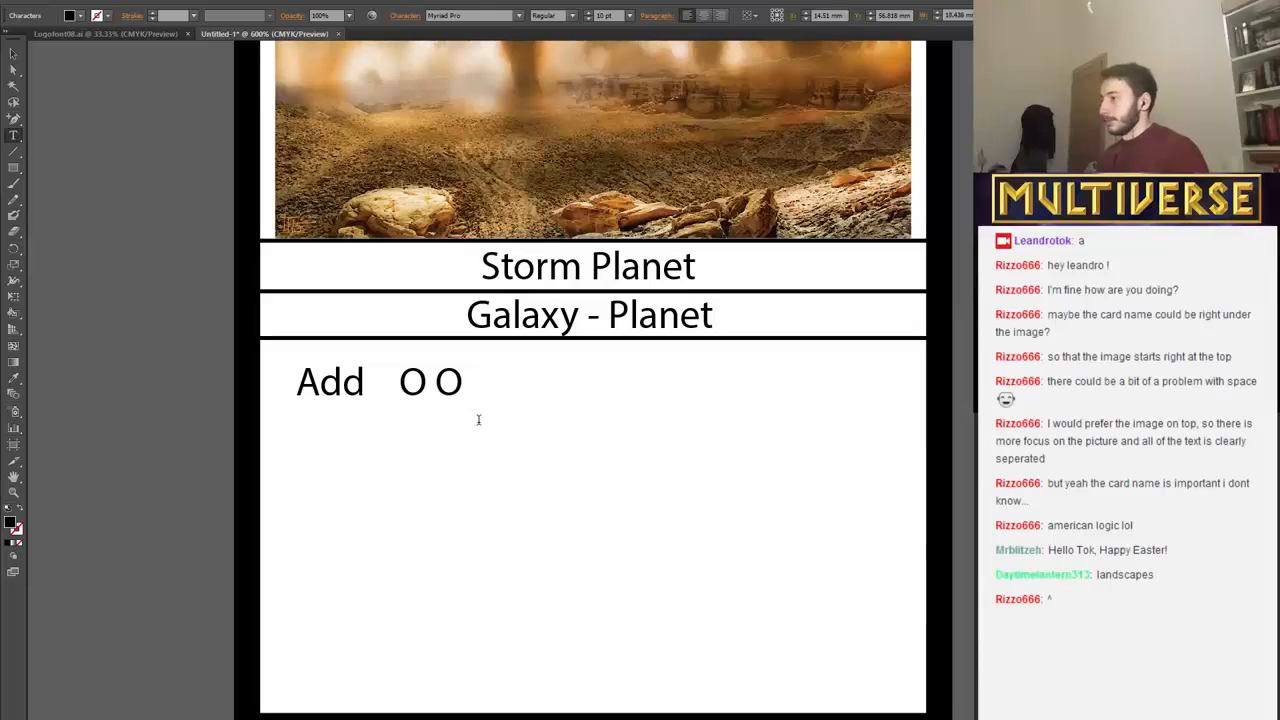
pyautogui.write('at the be')
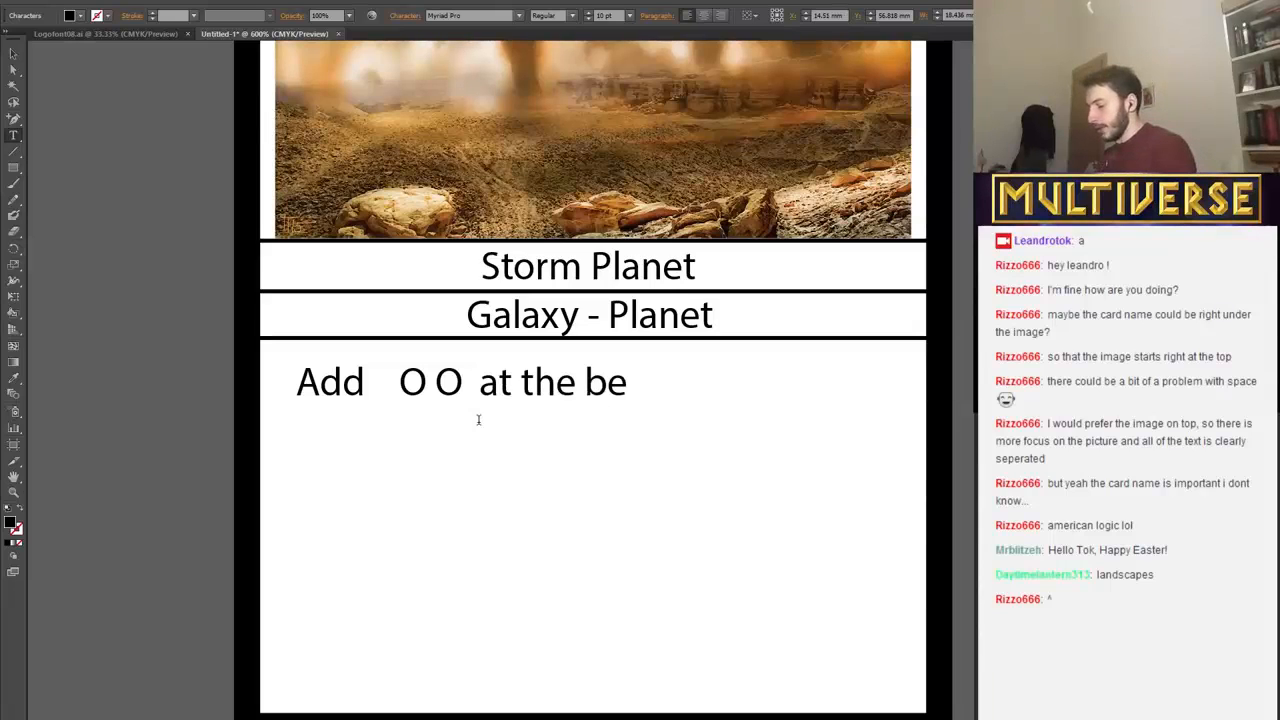
pyautogui.press('BackSpace')
pyautogui.press('BackSpace')
pyautogui.press('BackSpace')
pyautogui.press('BackSpace')
pyautogui.press('BackSpace')
pyautogui.press('BackSpace')
pyautogui.press('BackSpace')
pyautogui.press('BackSpace')
pyautogui.press('BackSpace')
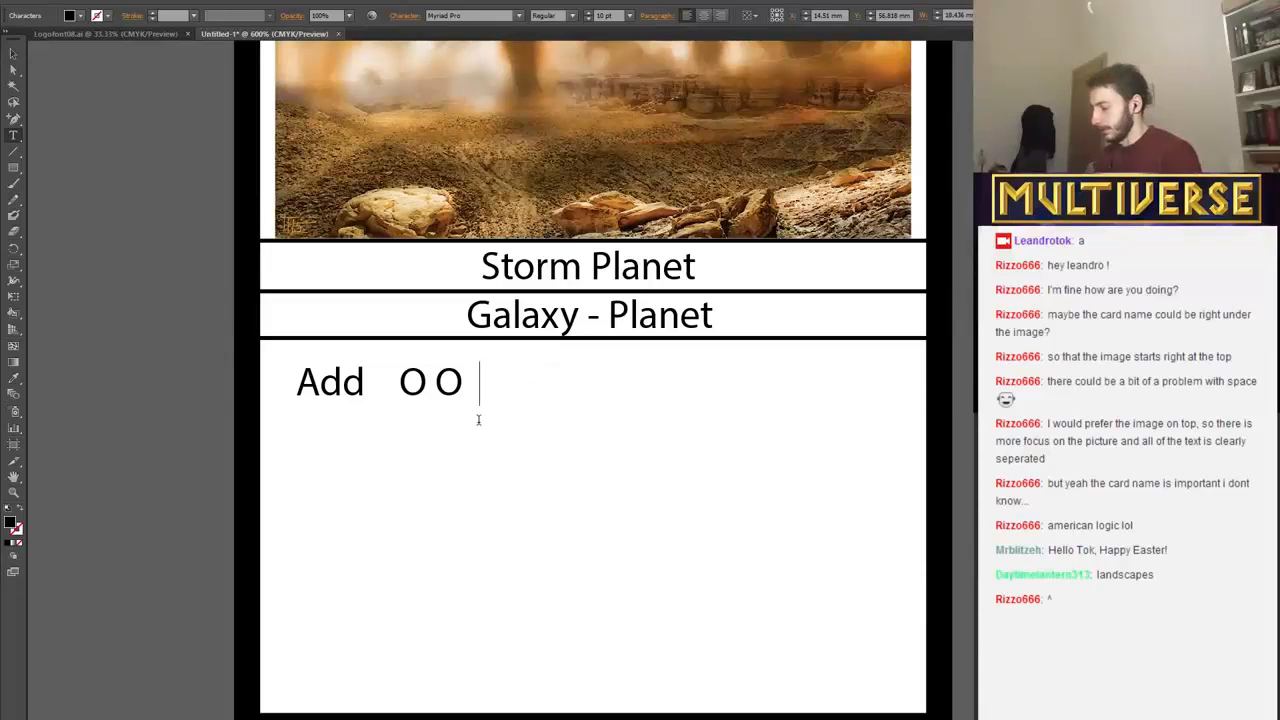
# Complete the rules text with "during your production step", breaking the line before "production".
pyautogui.write('during')
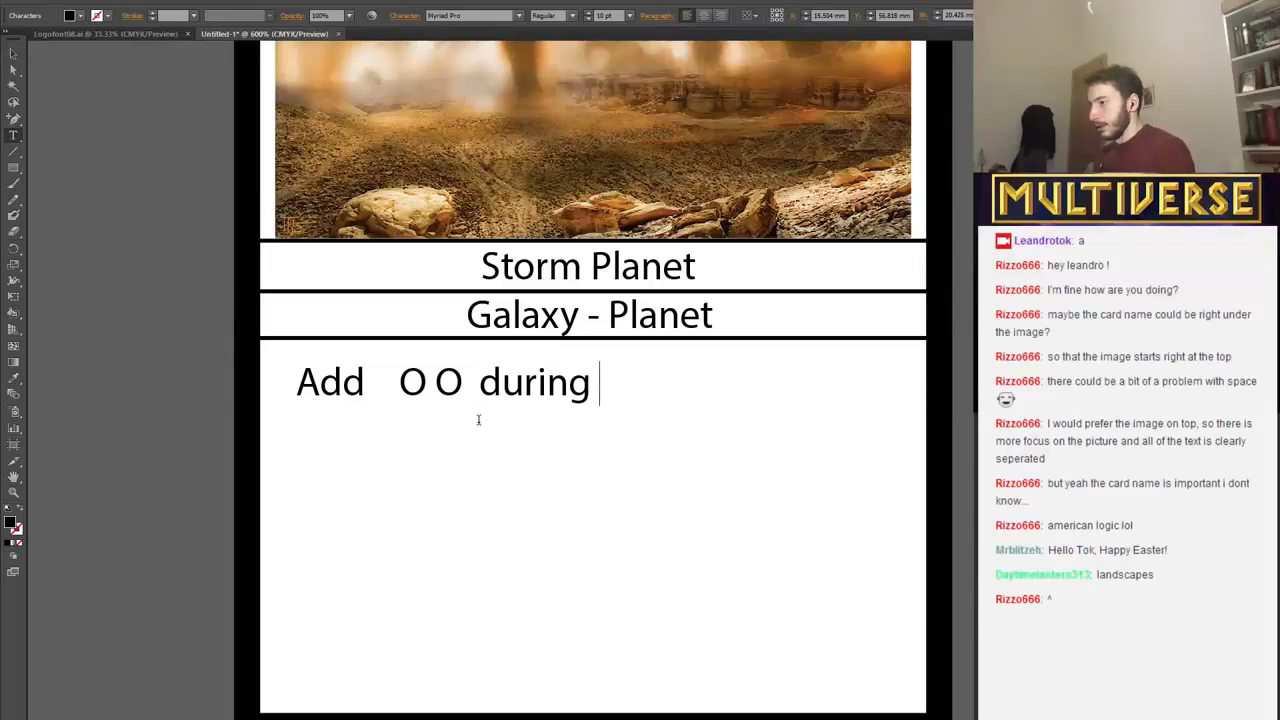
pyautogui.write(' your')
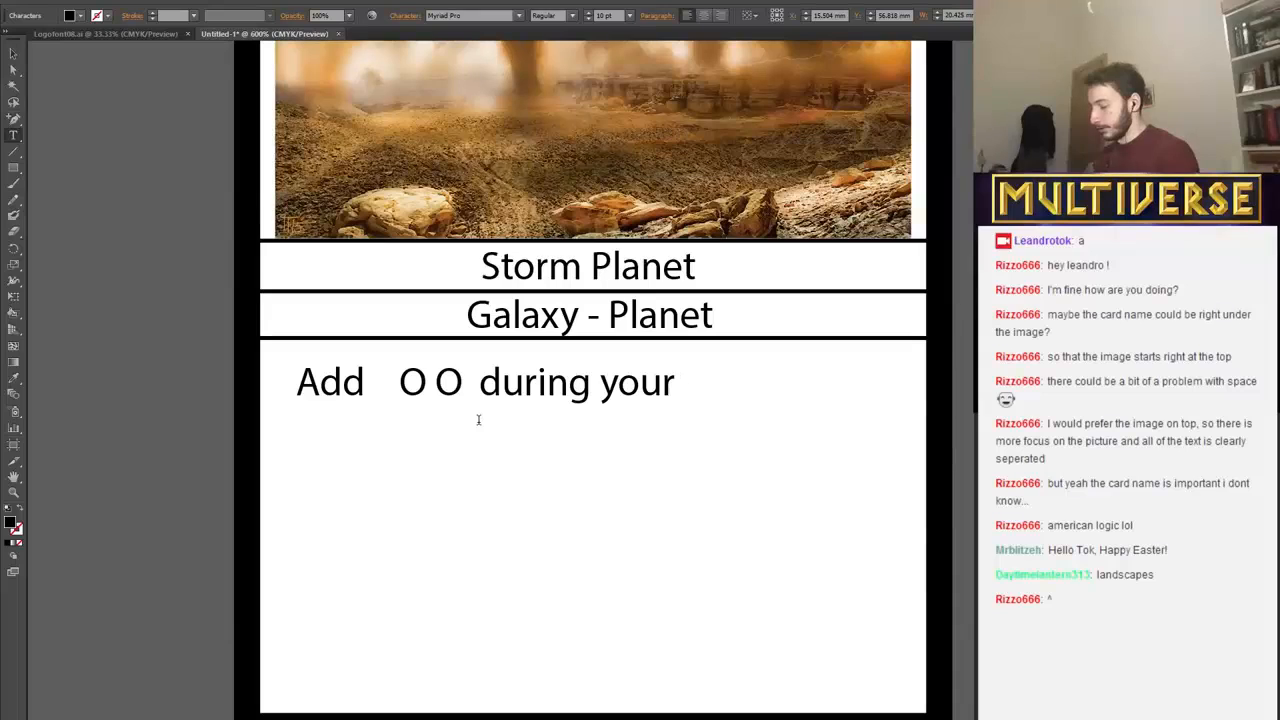
pyautogui.write(' pro')
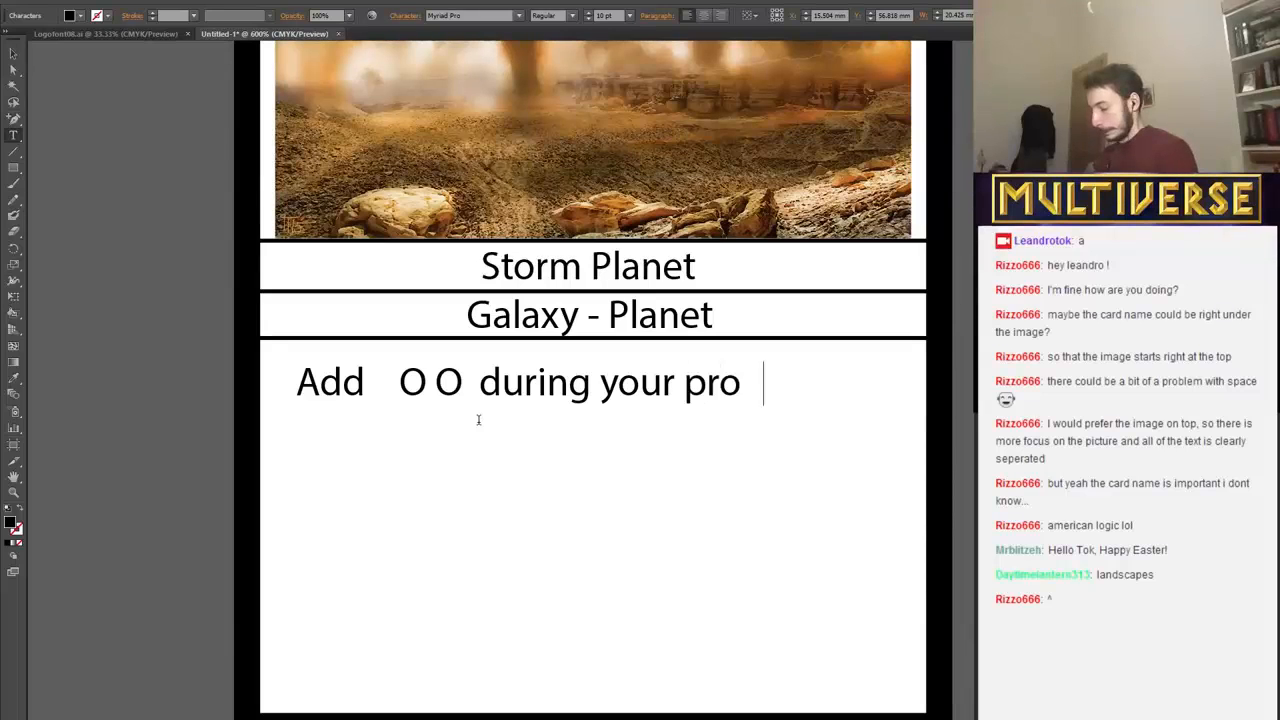
pyautogui.write('duction ste')
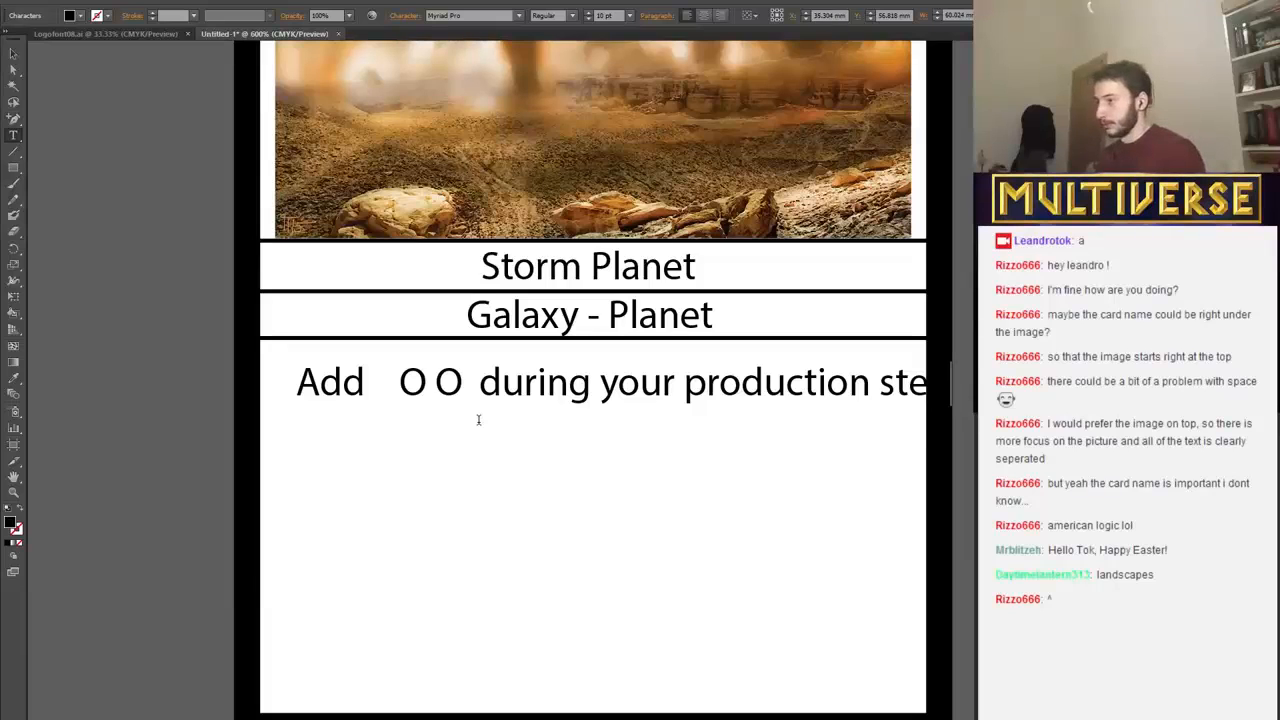
pyautogui.doubleClick(884, 389)
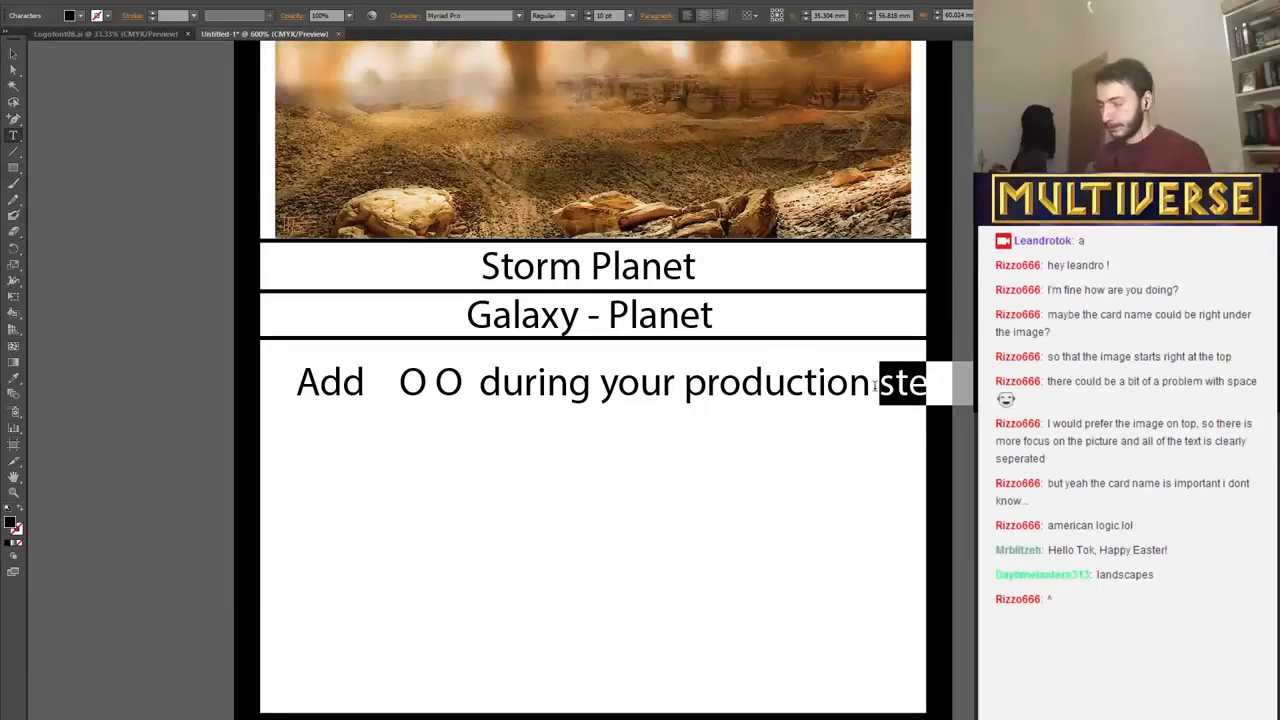
pyautogui.click(874, 386)
pyautogui.click(686, 386)
pyautogui.press('Return')
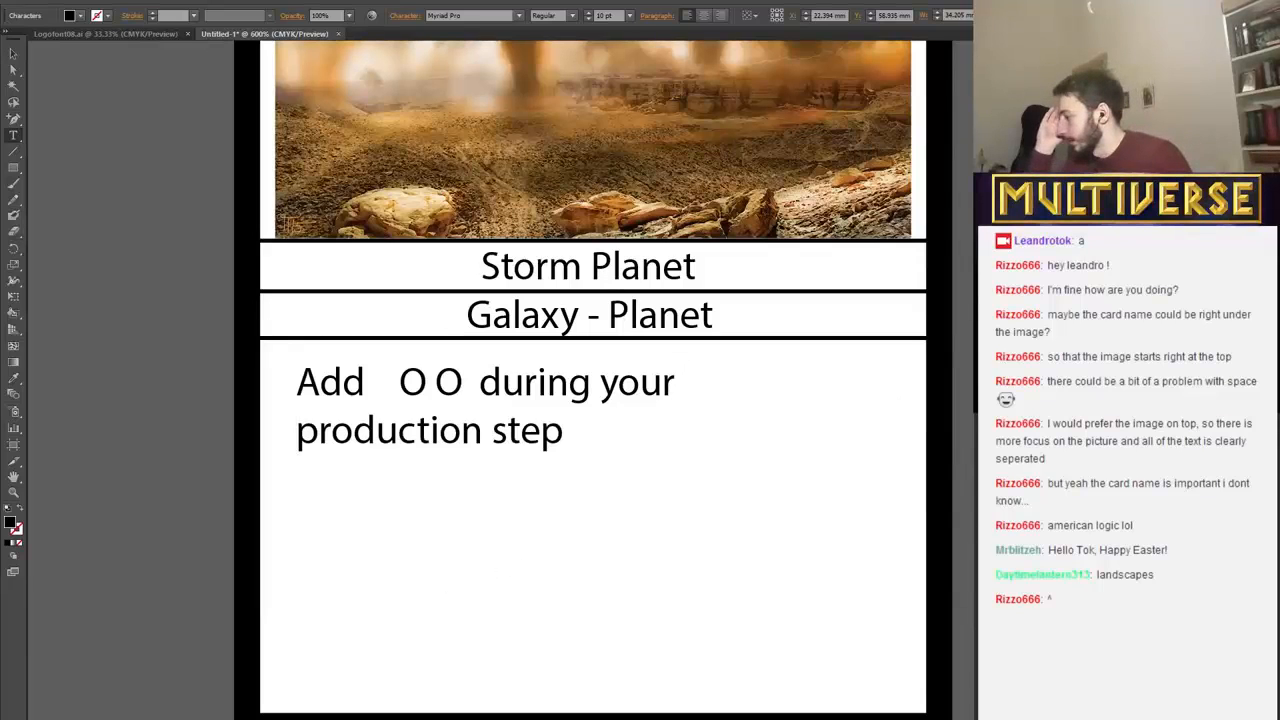
# Switch to File Explorer and open The Mothership folder on the desktop.
pyautogui.press('super+e')
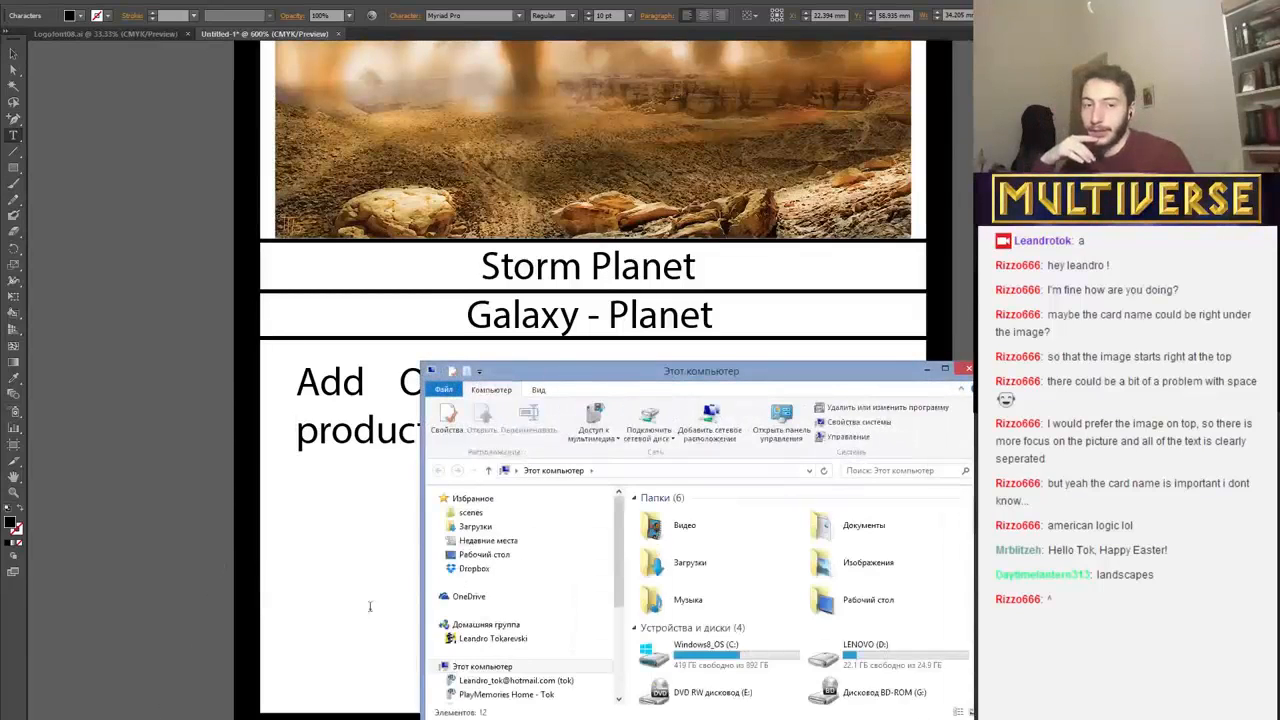
pyautogui.moveTo(672, 376); pyautogui.dragTo(560, 212)
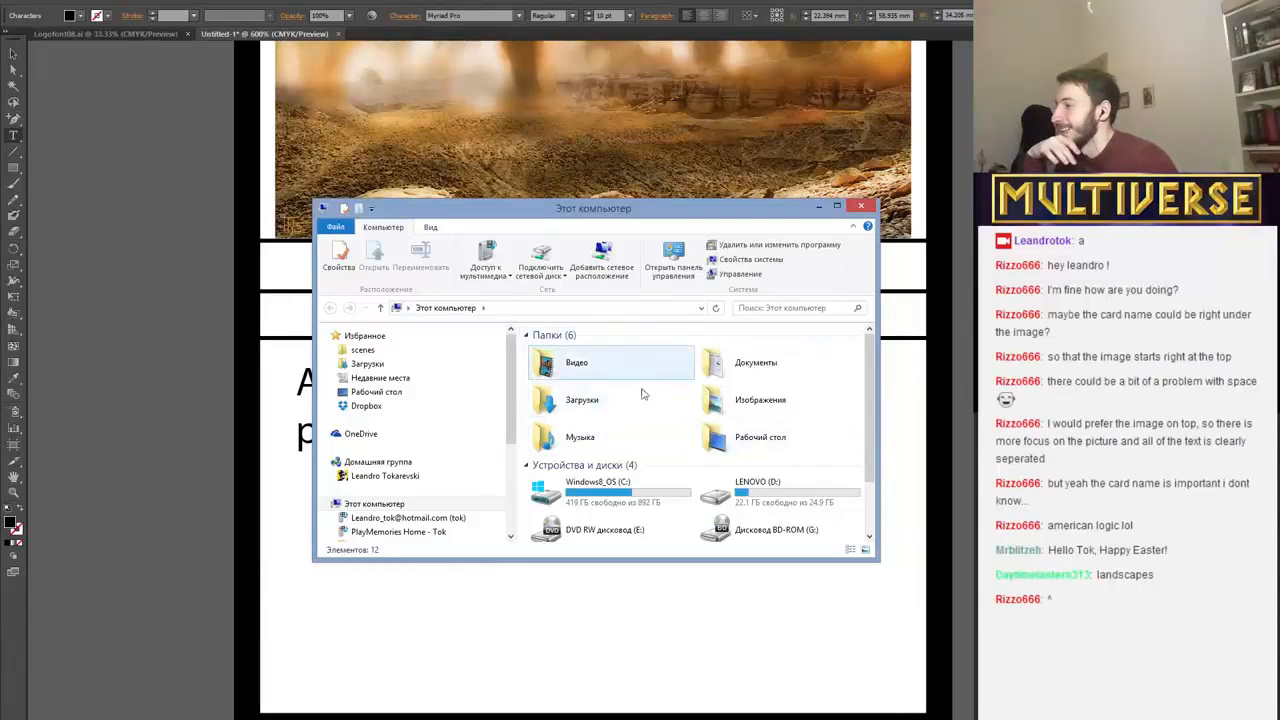
pyautogui.click(366, 394)
pyautogui.scroll(-10, 608, 400)
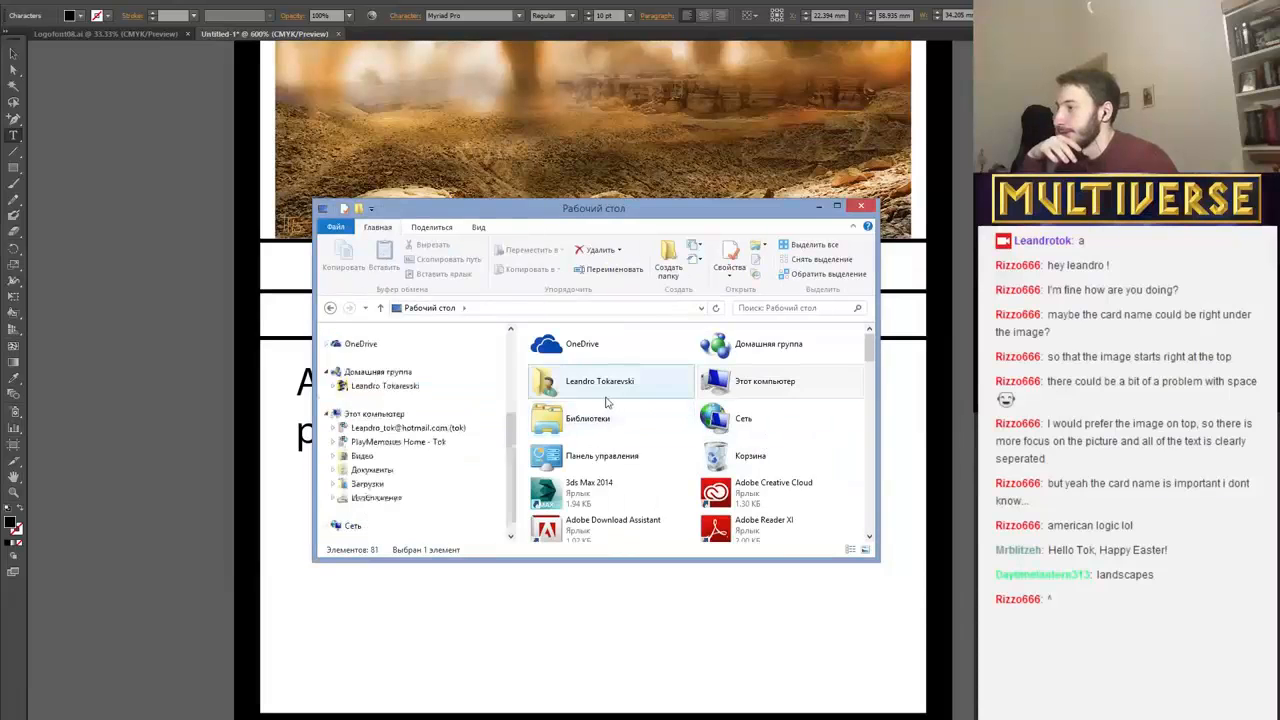
pyautogui.scroll(5, 594, 460)
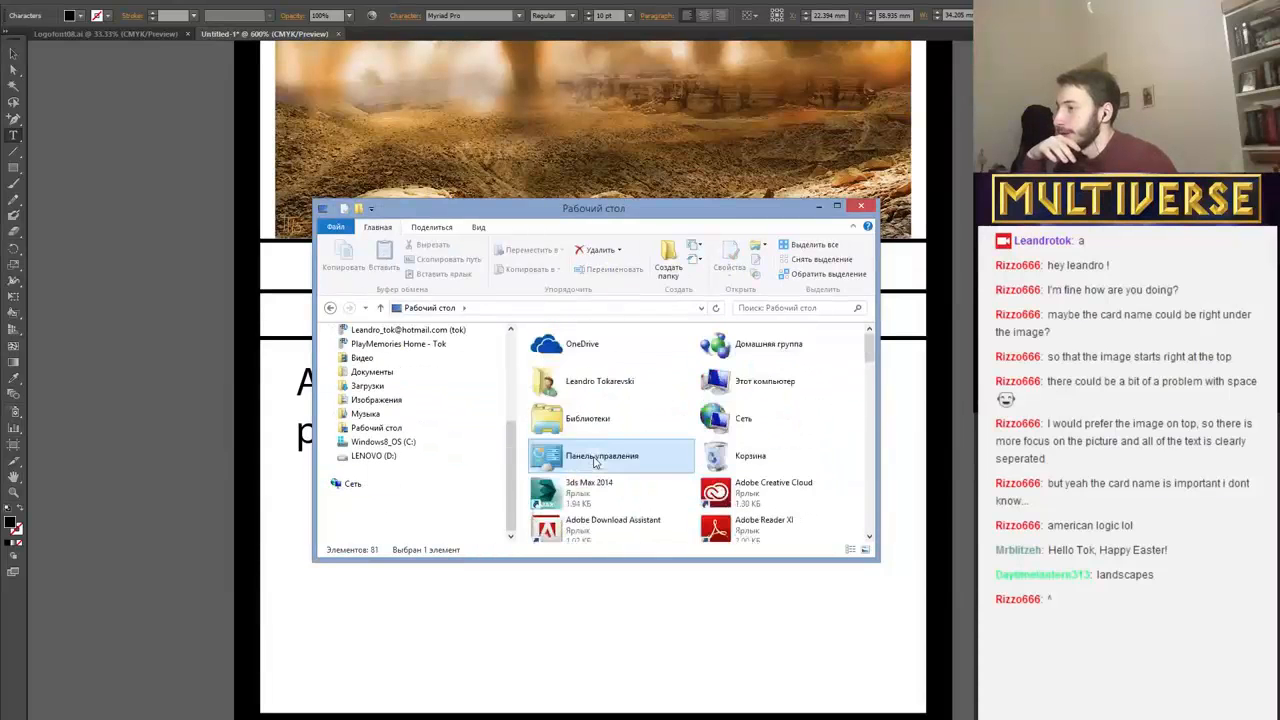
pyautogui.scroll(-10, 594, 460)
pyautogui.scroll(8, 594, 460)
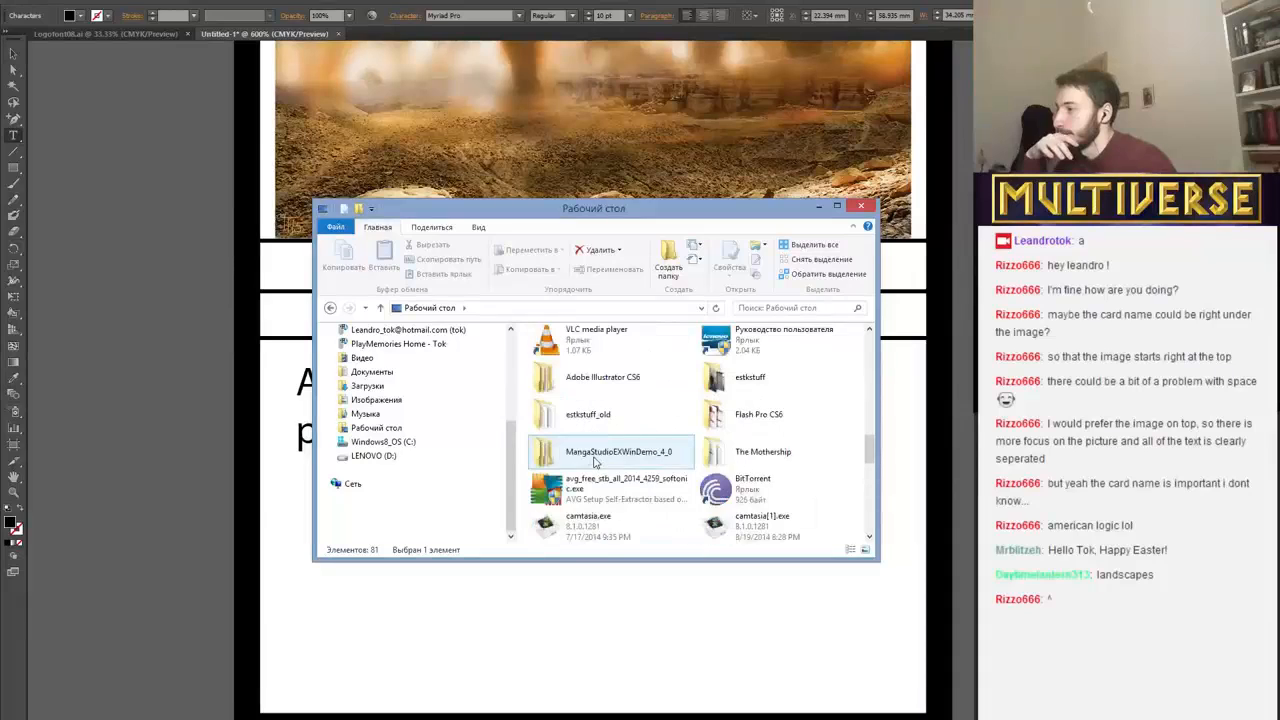
pyautogui.click(710, 455)
pyautogui.doubleClick(710, 456)
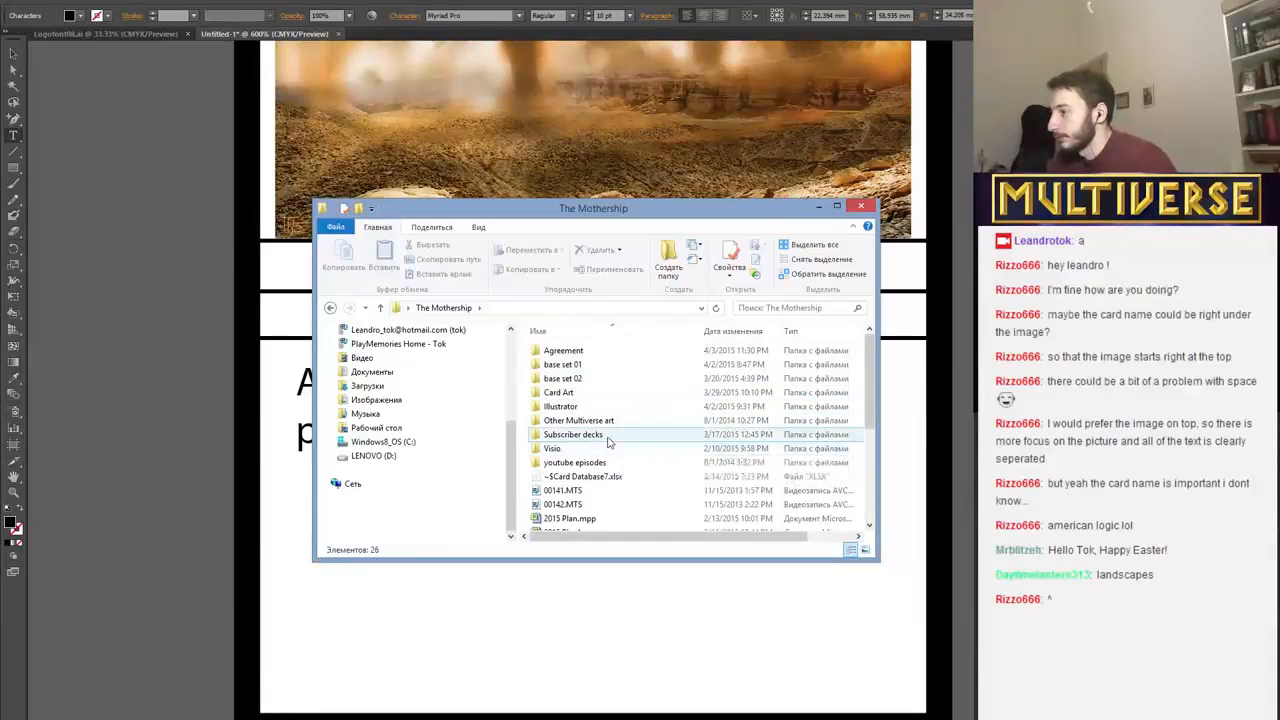
# Open "Galaxy Conquest Basic Rulebook v.3.pdf" in Adobe Reader and go to the Using Resources section on page 4.
pyautogui.scroll(-2, 612, 455)
pyautogui.scroll(-1, 600, 481)
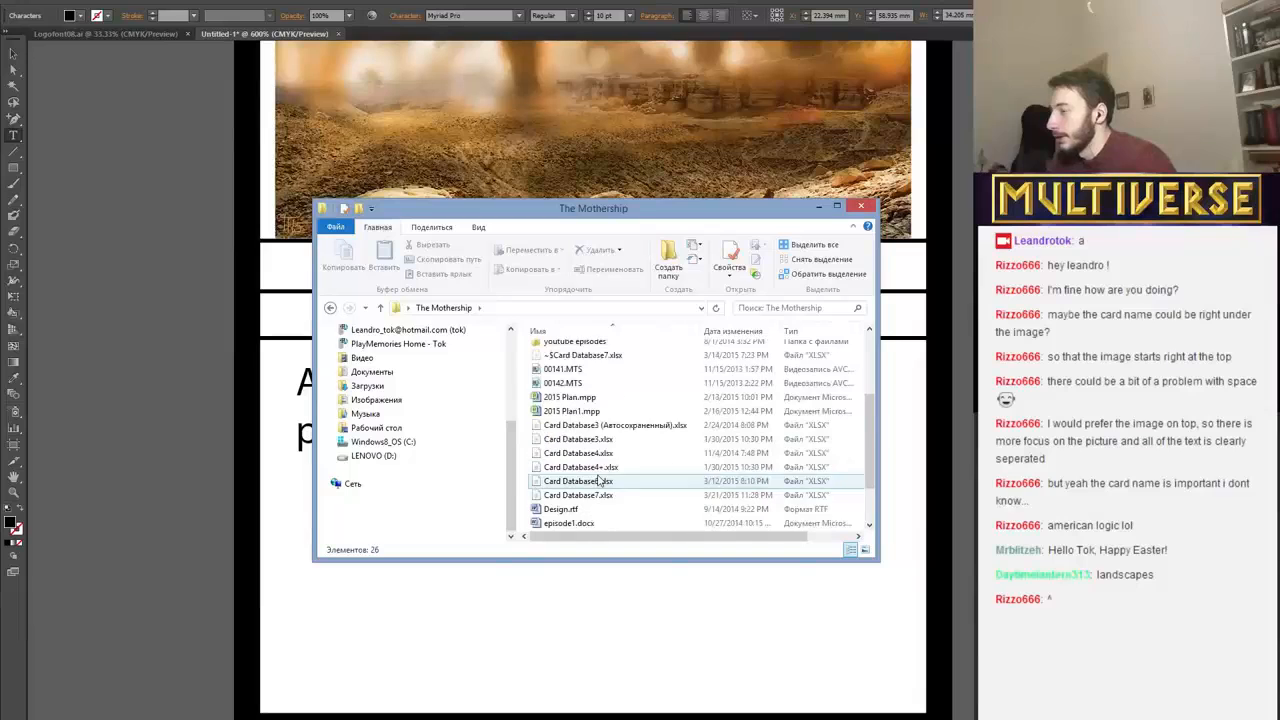
pyautogui.scroll(-1, 588, 445)
pyautogui.scroll(-1, 595, 460)
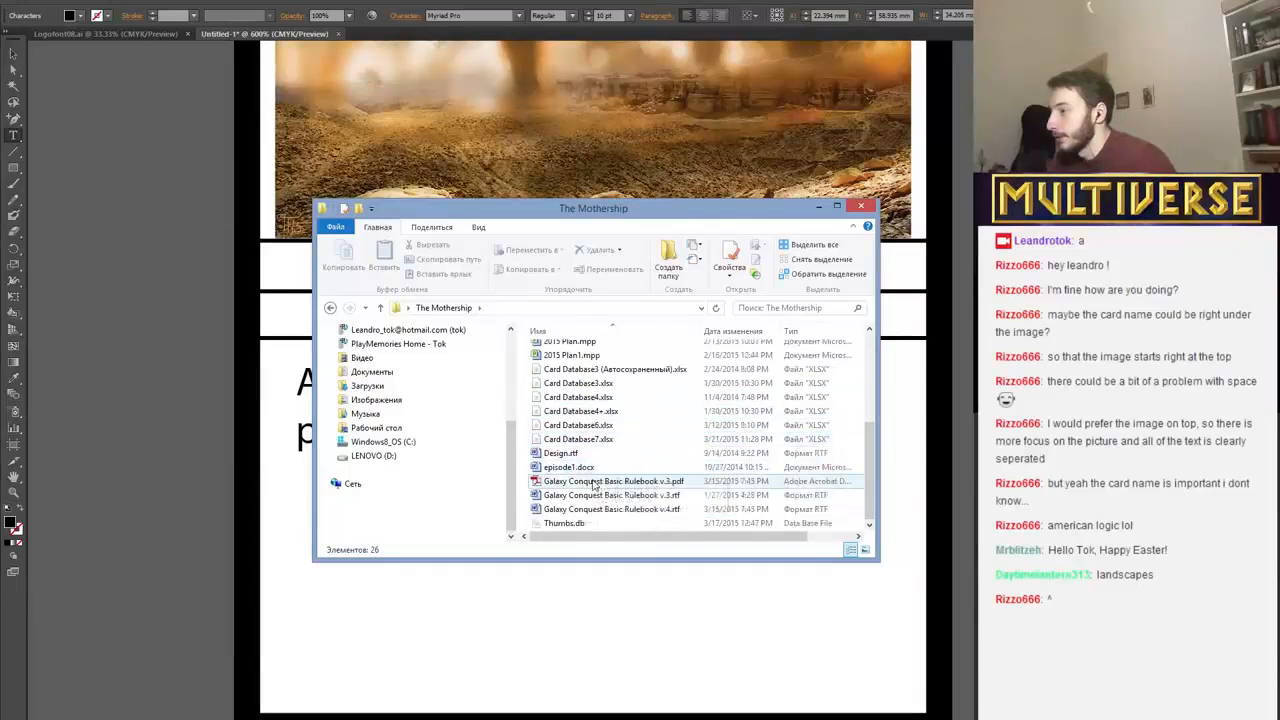
pyautogui.doubleClick(603, 484)
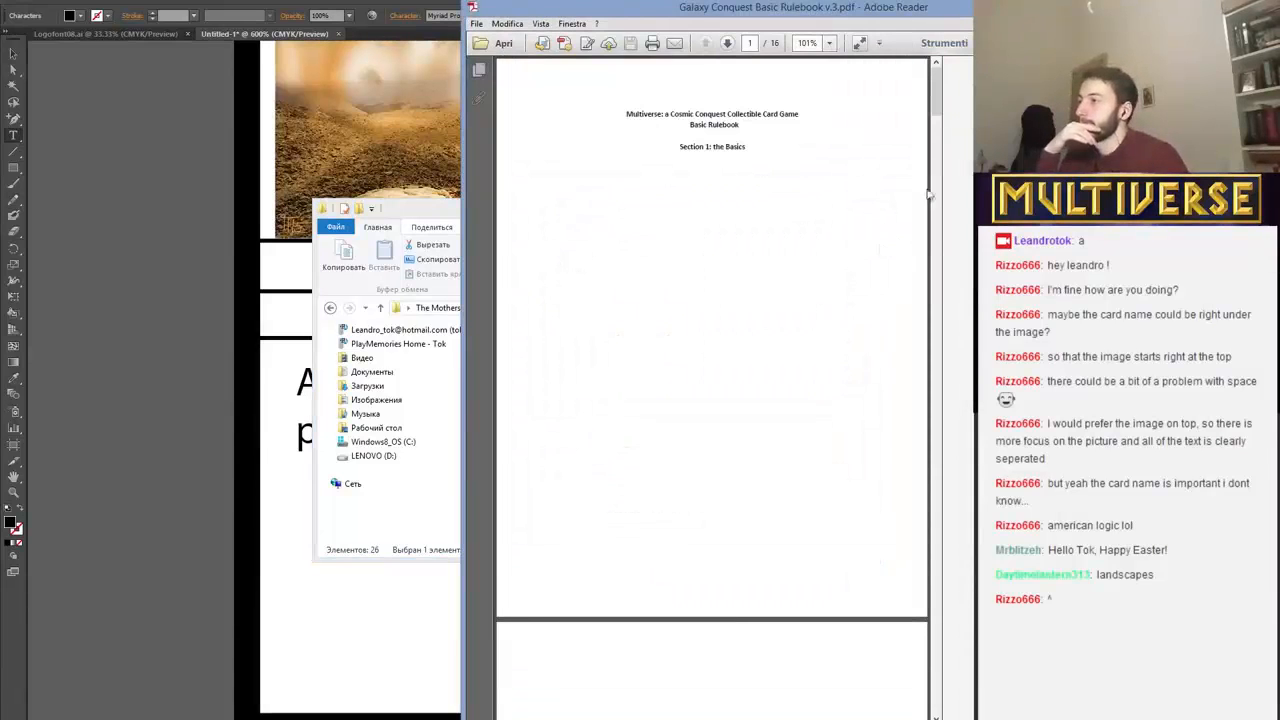
pyautogui.moveTo(936, 108); pyautogui.dragTo(941, 224)
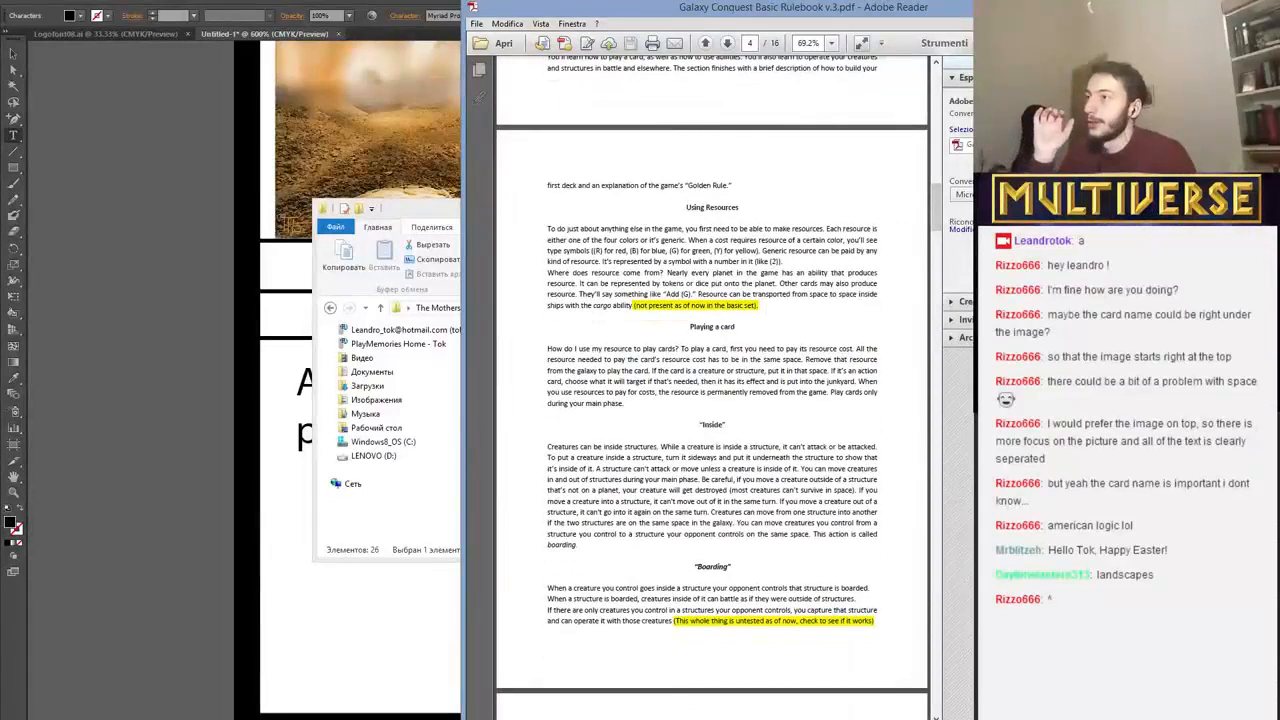
# Read the rulebook's Using Resources section for the wording about producing resources.
pyautogui.press('super+Up')
pyautogui.scroll(-4, 500, 400)
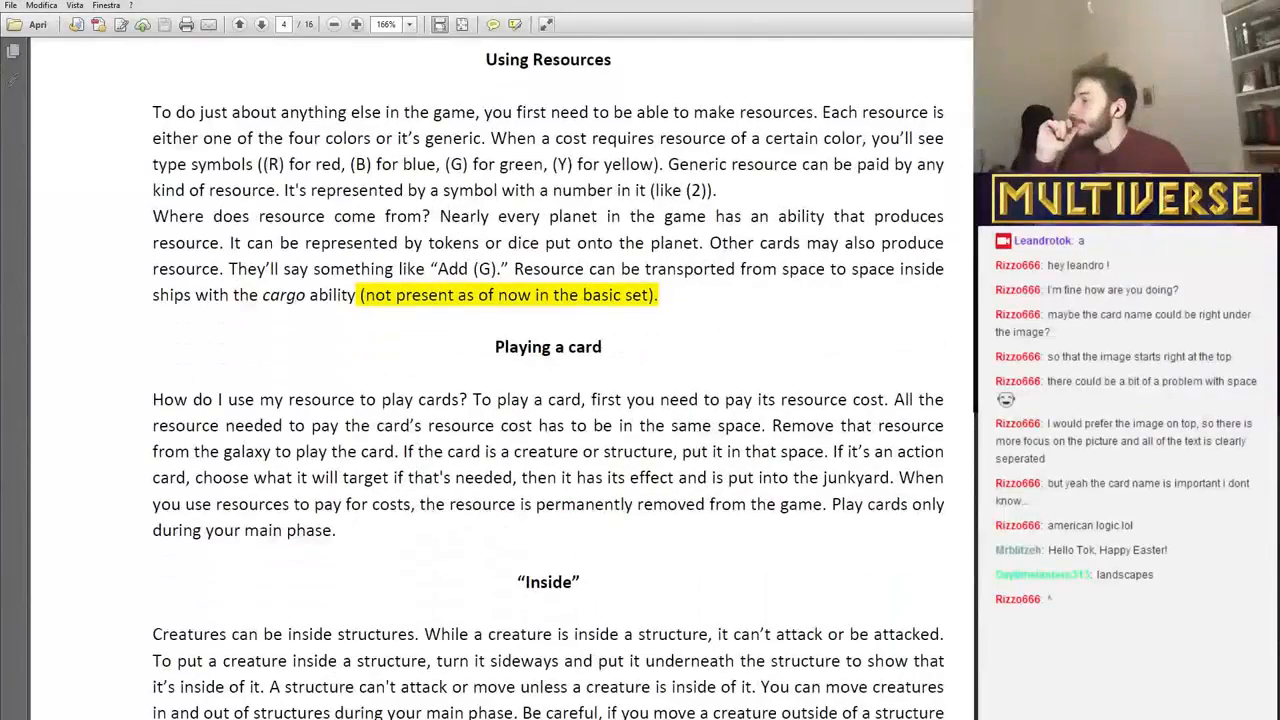
pyautogui.scroll(-5, 500, 400)
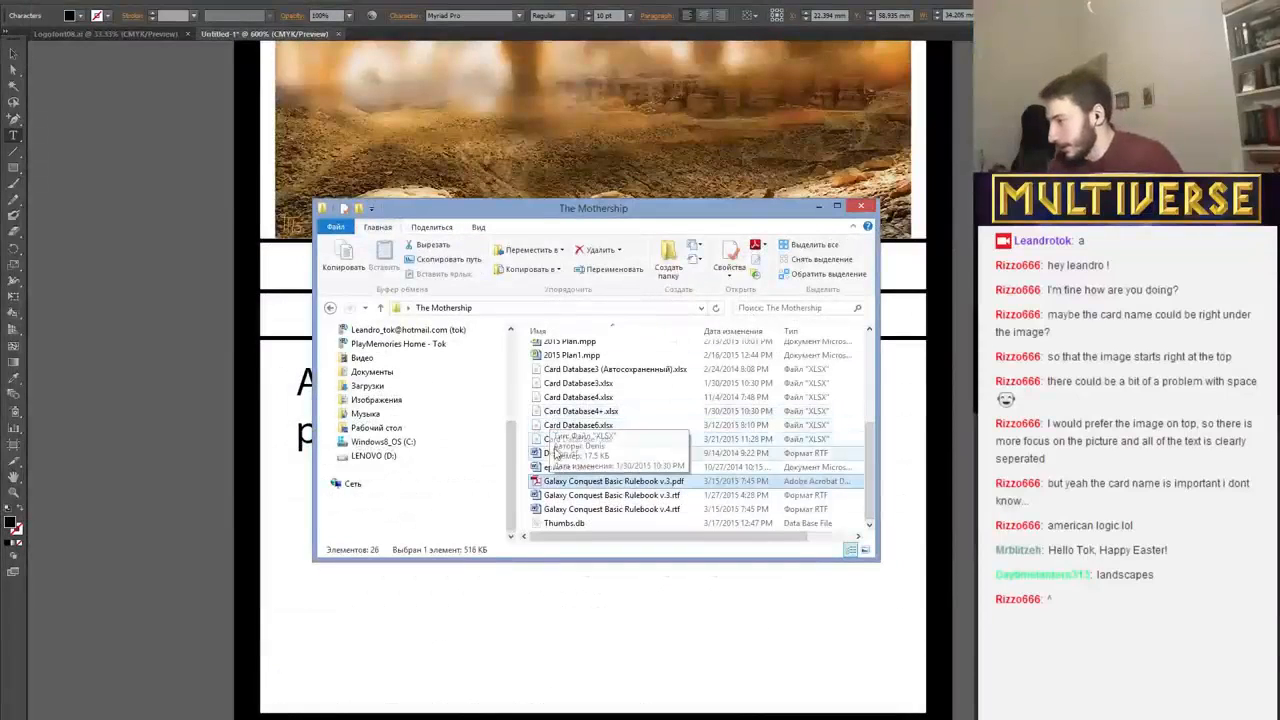
# Open Card Database7.xlsx from The Mothership folder in Excel and maximize its window.
pyautogui.click(556, 441)
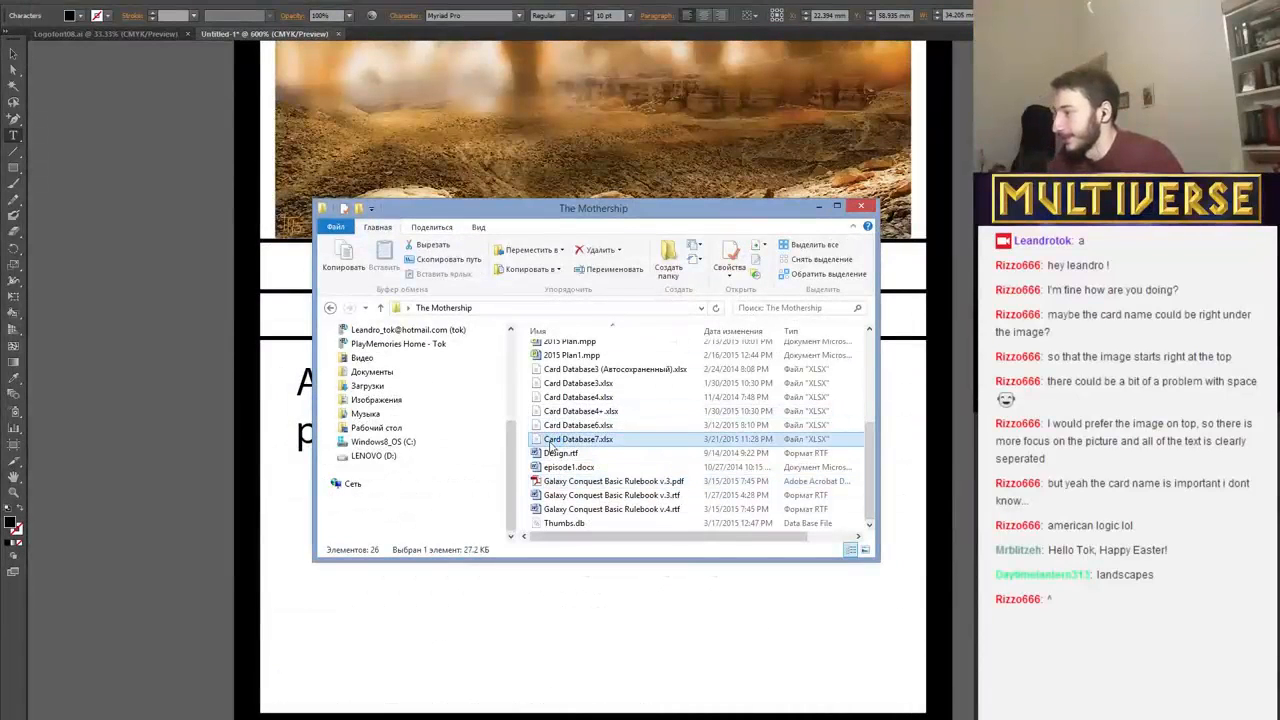
pyautogui.doubleClick(550, 445)
pyautogui.click(577, 260)
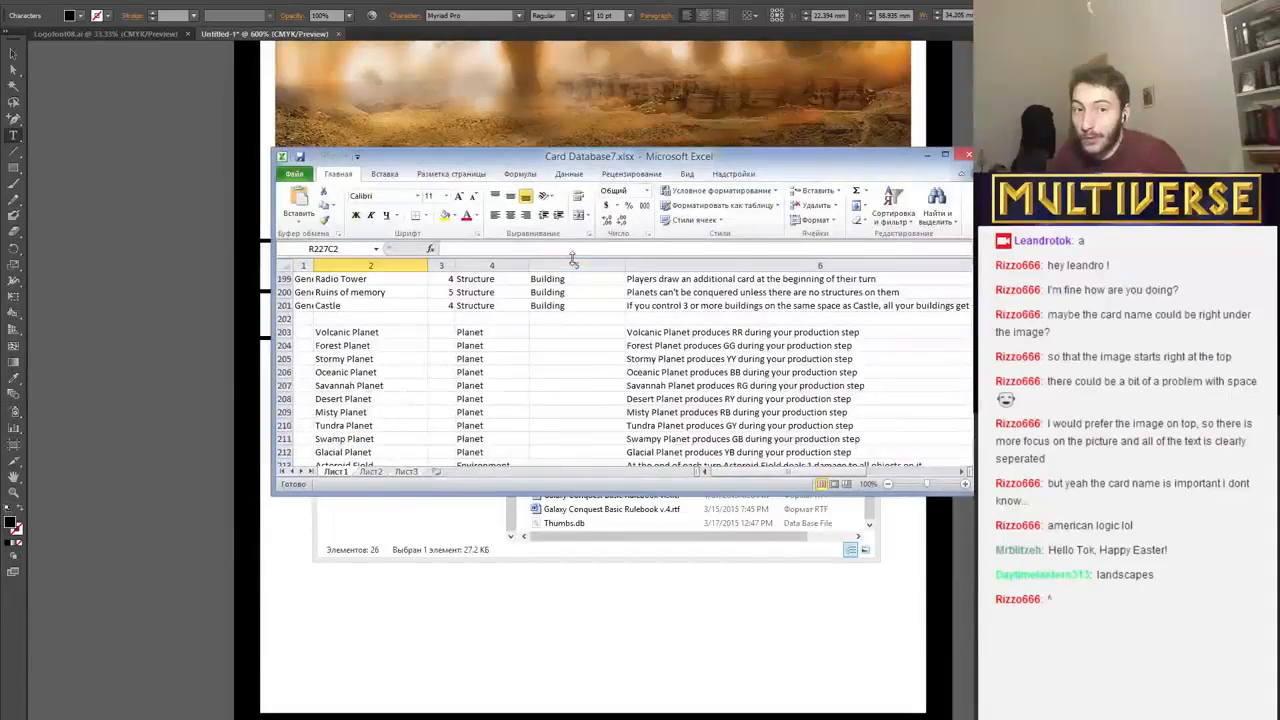
pyautogui.click(944, 155)
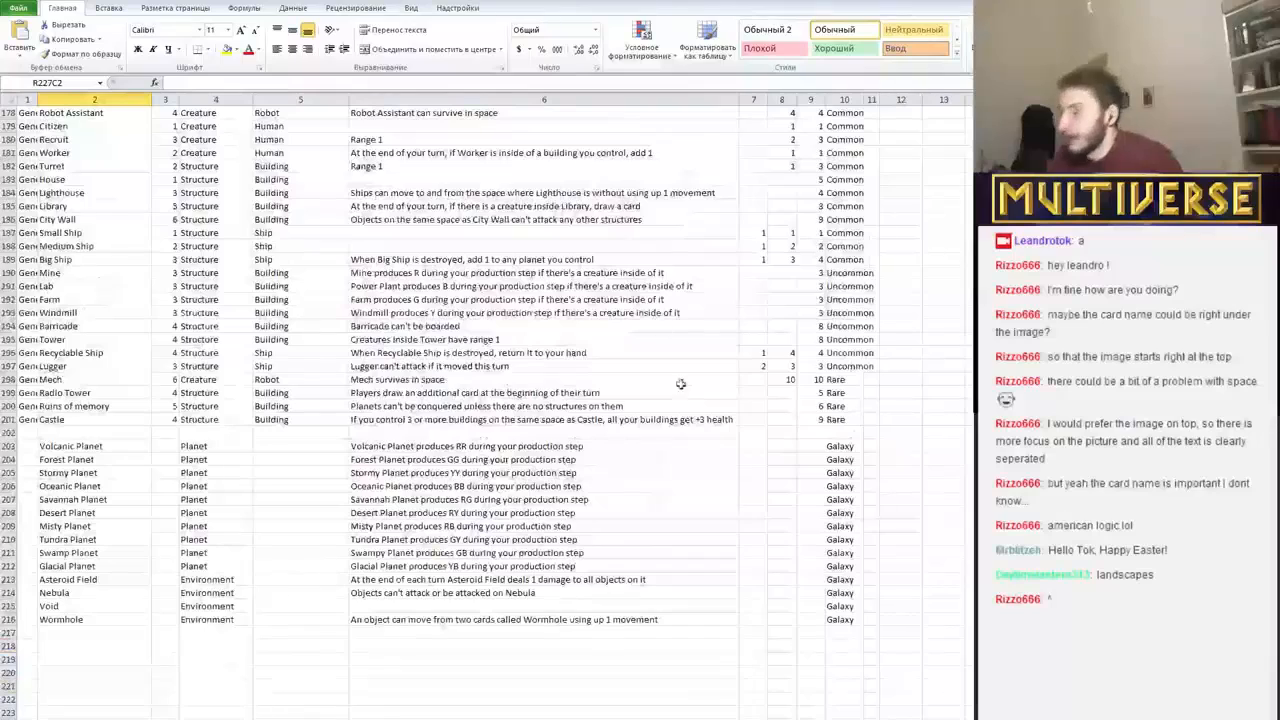
# Examine the names and production wording of the planet cards in the database, starting at row 203.
pyautogui.click(428, 451)
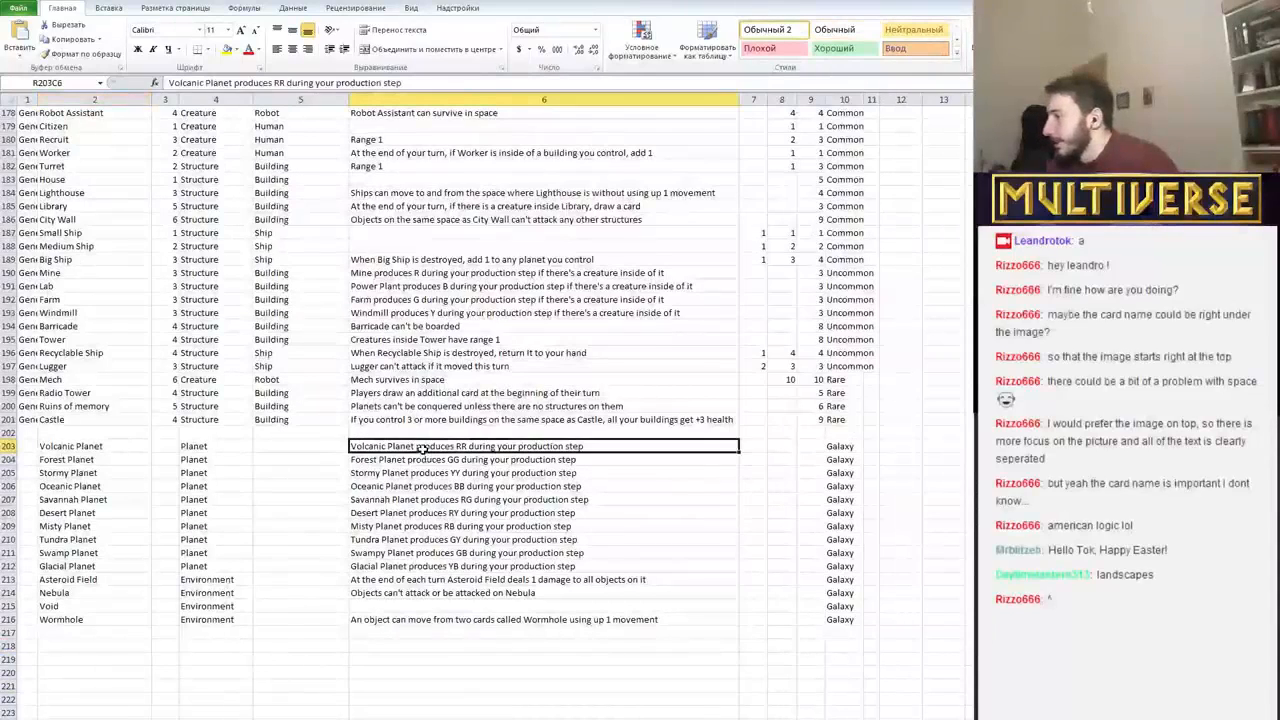
pyautogui.click(430, 472)
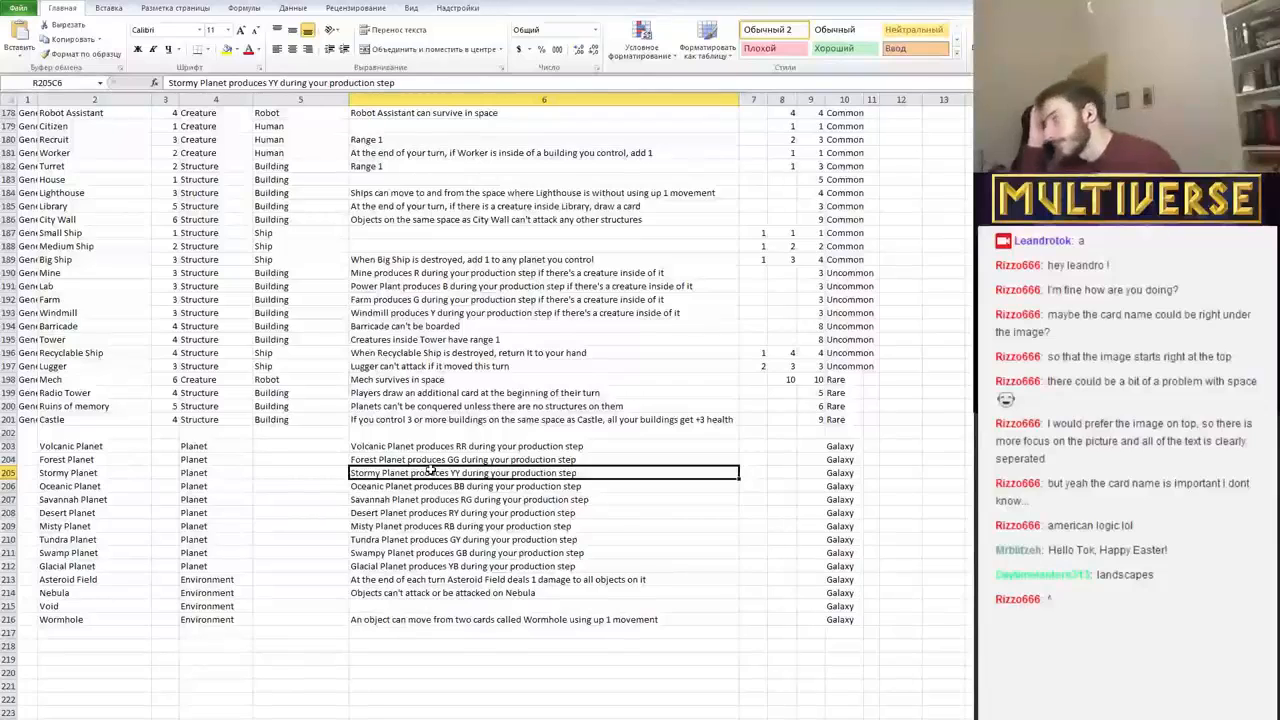
pyautogui.click(90, 486)
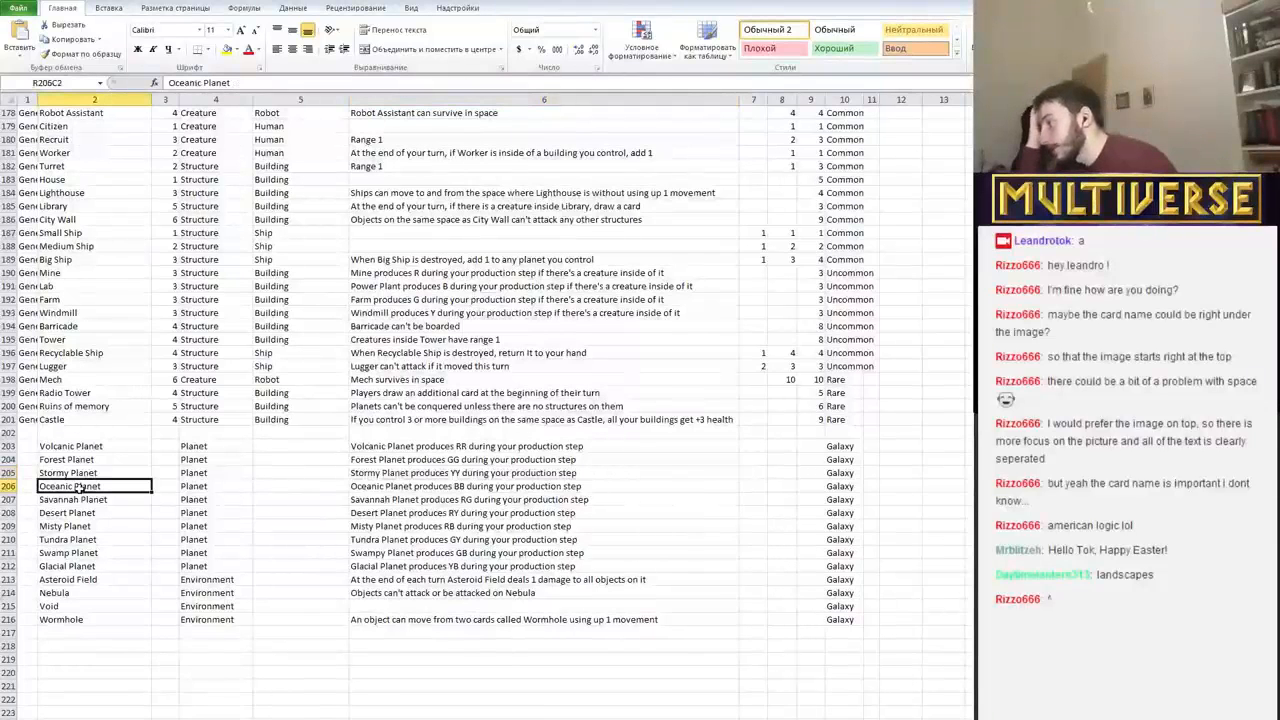
pyautogui.click(87, 446)
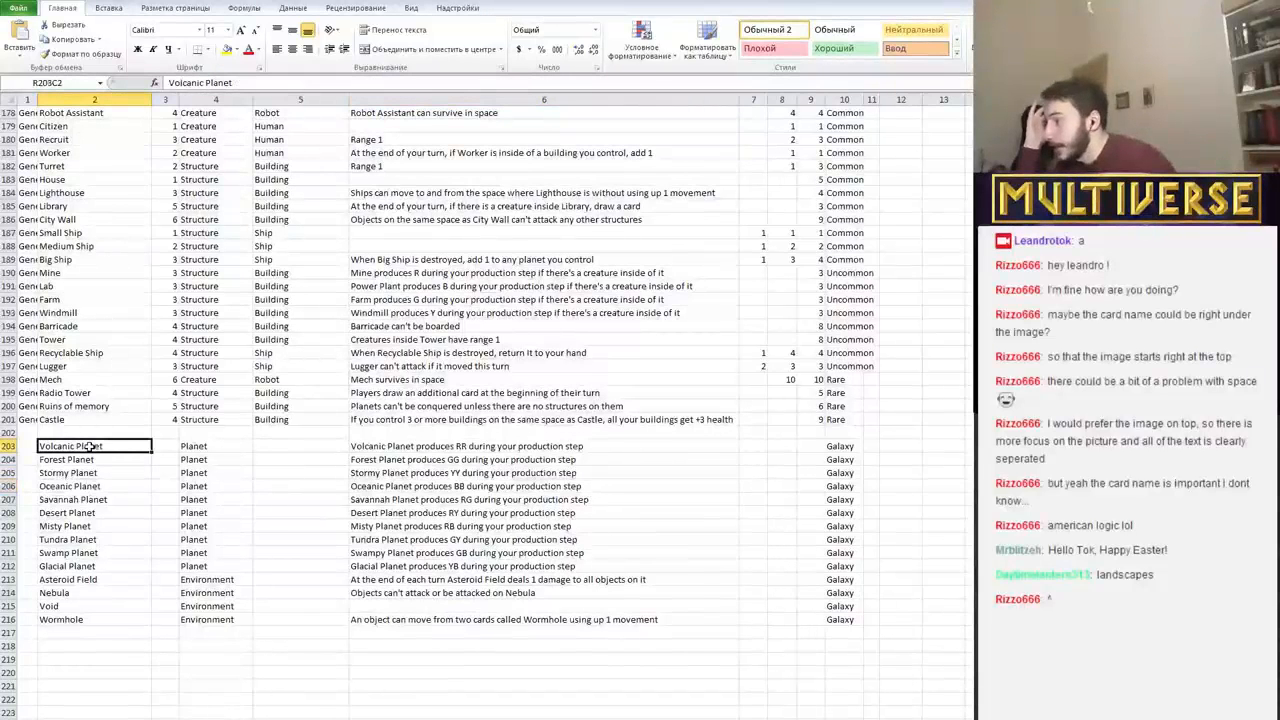
pyautogui.click(93, 459)
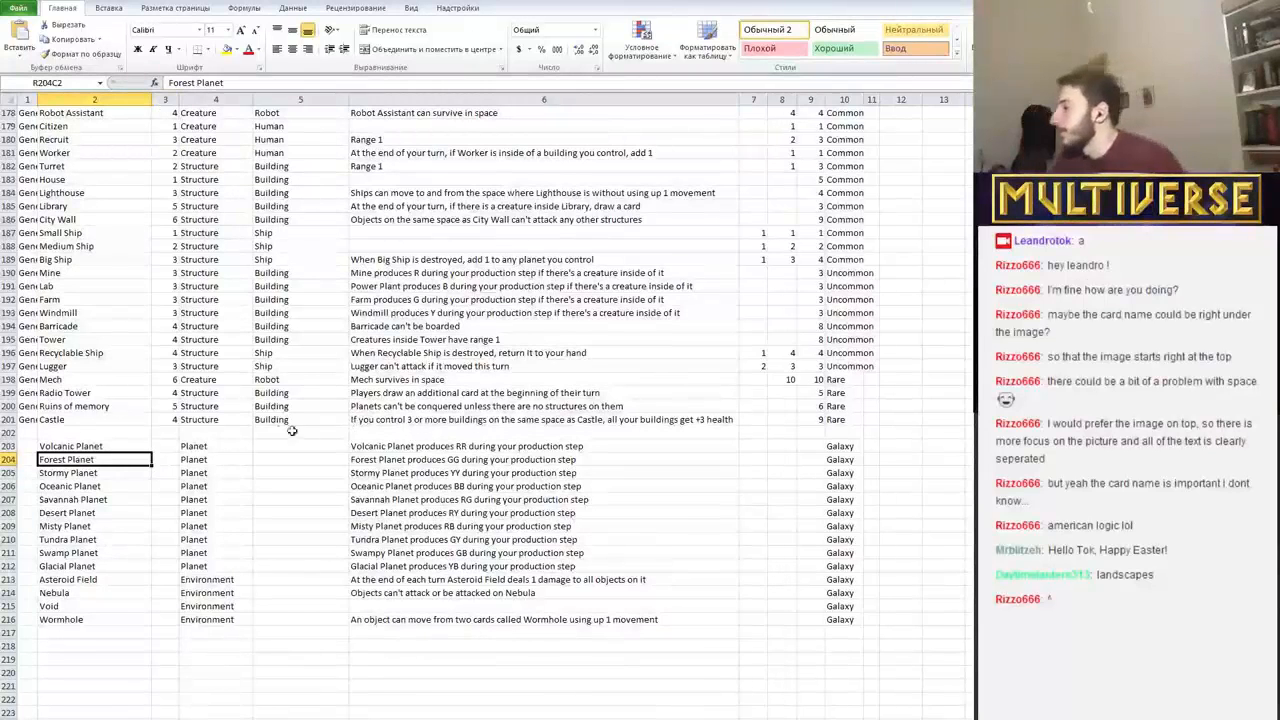
# Copy the Stormy Planet rules text from row 205 of the database and switch to Illustrator.
pyautogui.click(424, 470)
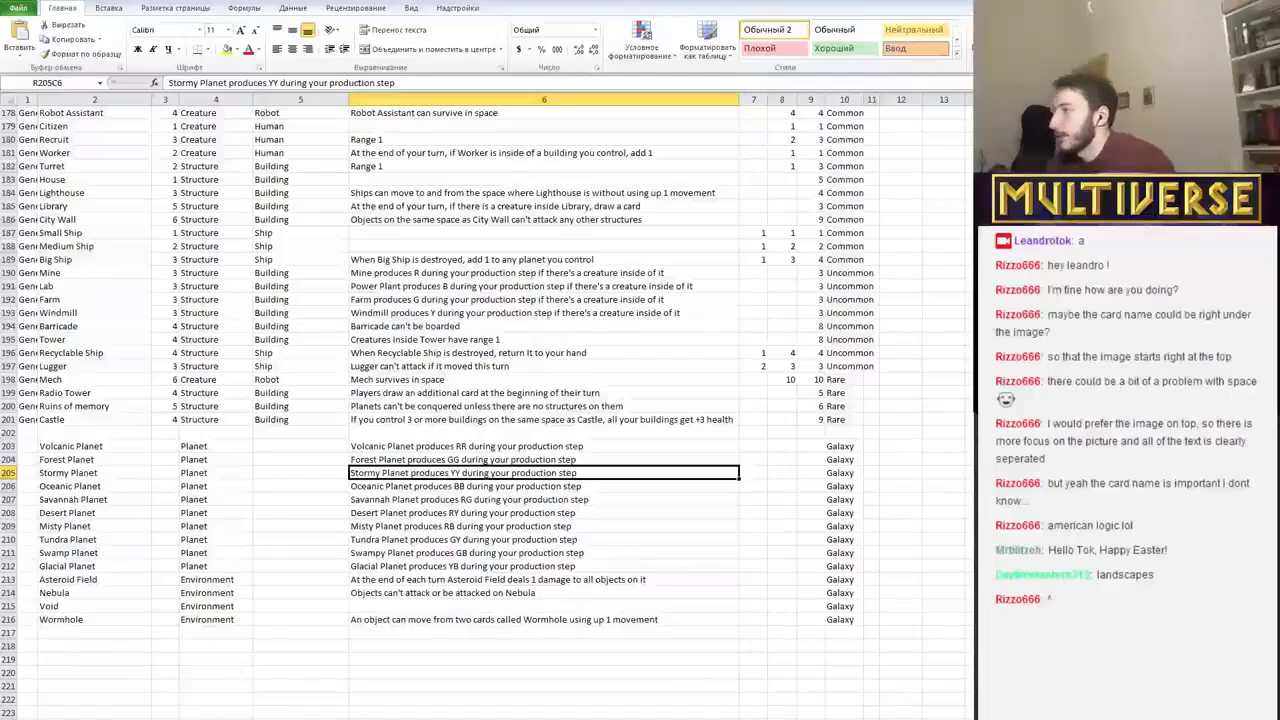
pyautogui.moveTo(396, 83); pyautogui.dragTo(166, 83)
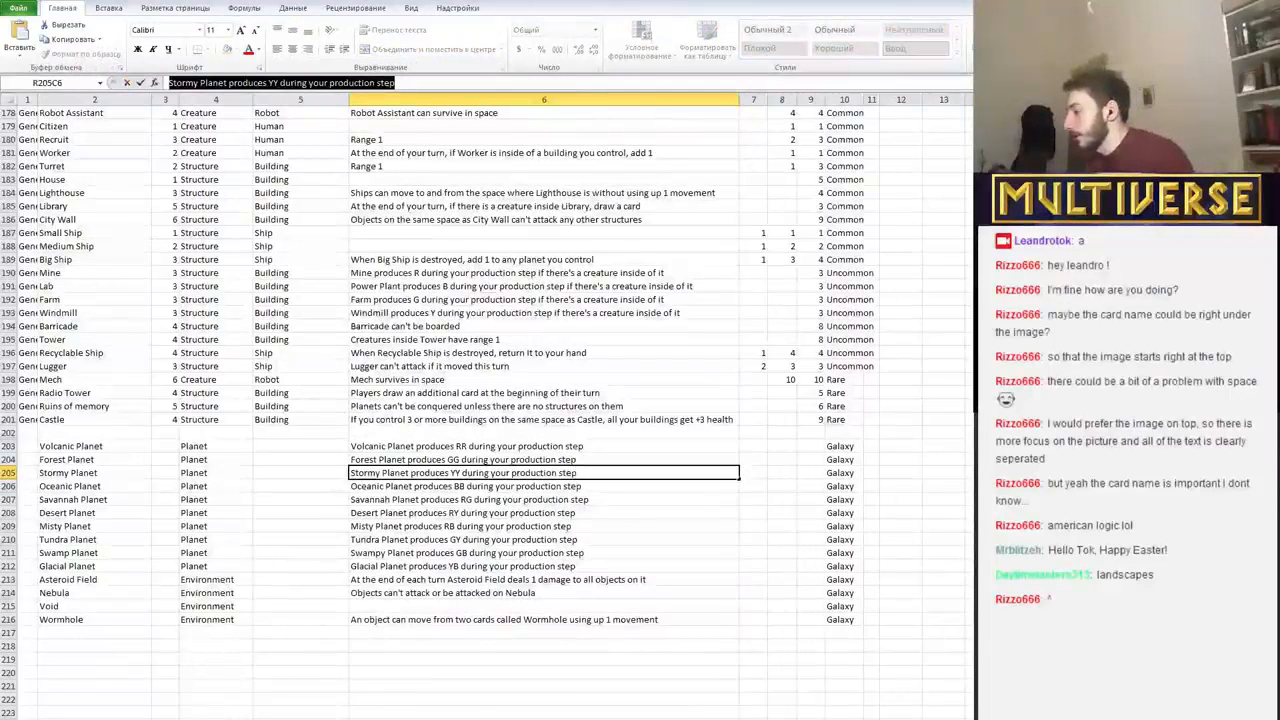
pyautogui.hotkey('alt', 'Tab')
pyautogui.hotkey('alt', 'Tab')
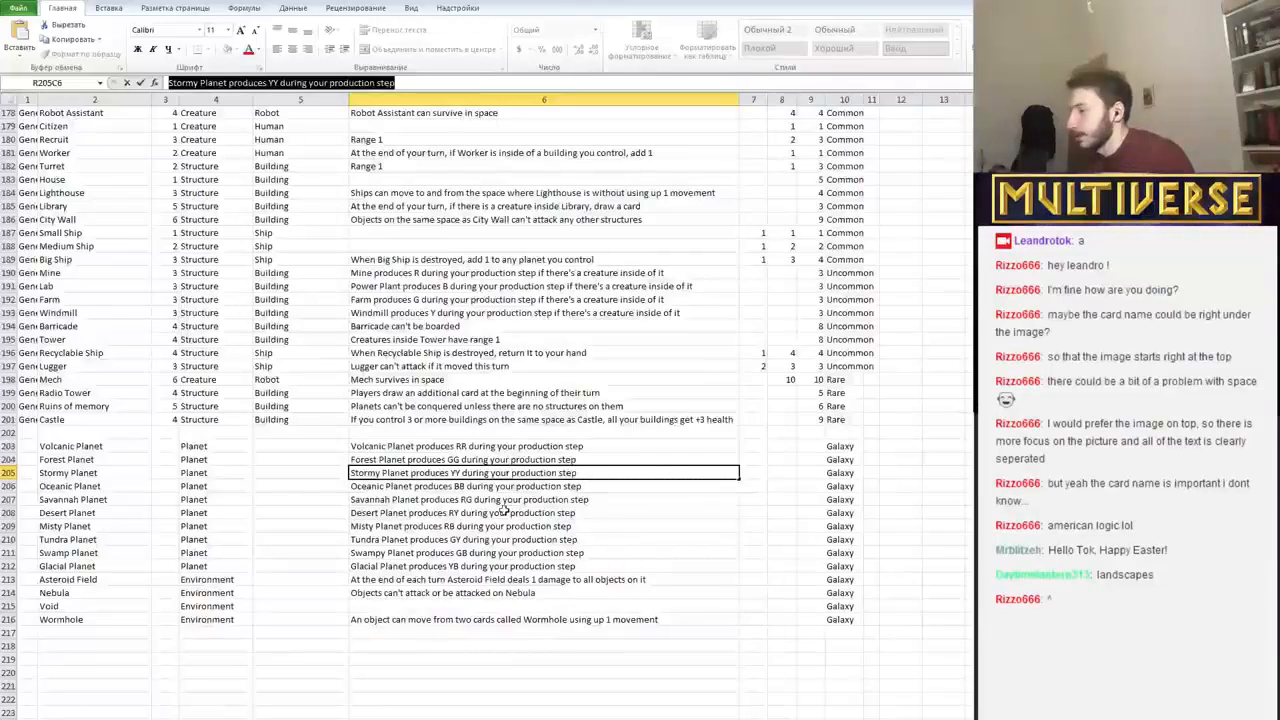
pyautogui.moveTo(177, 718)
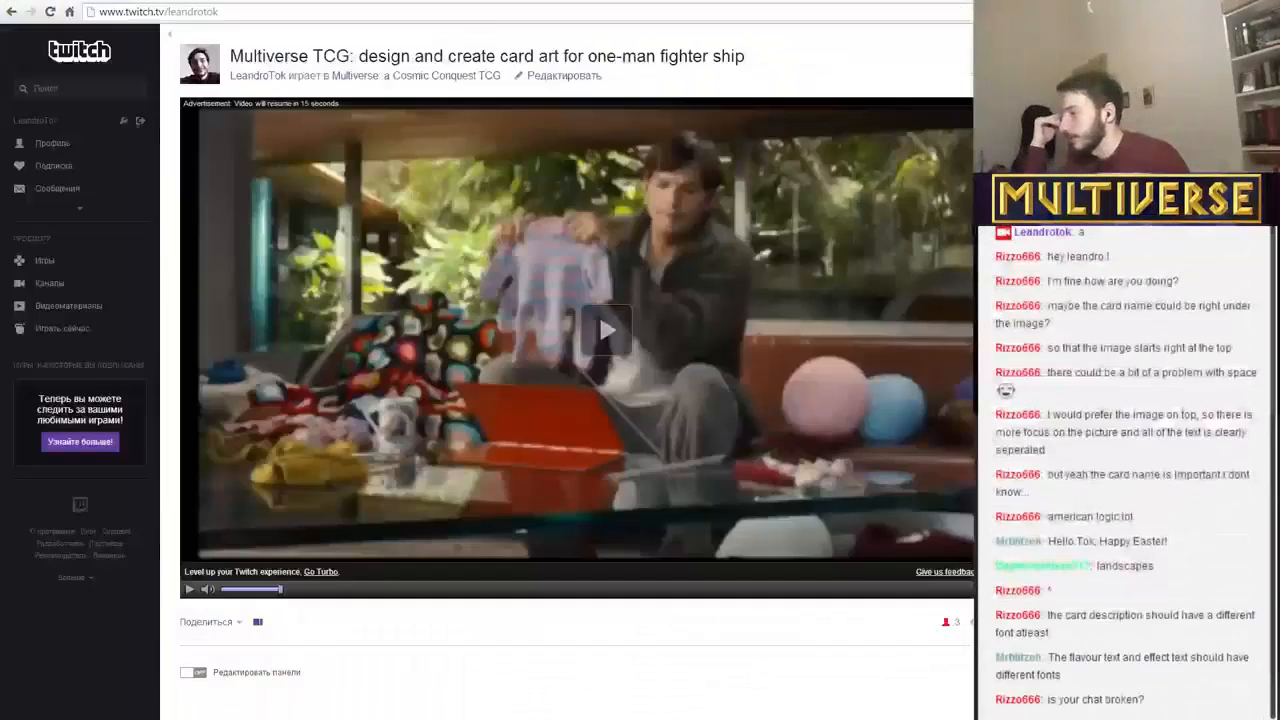
pyautogui.hotkey('alt', 'Tab')
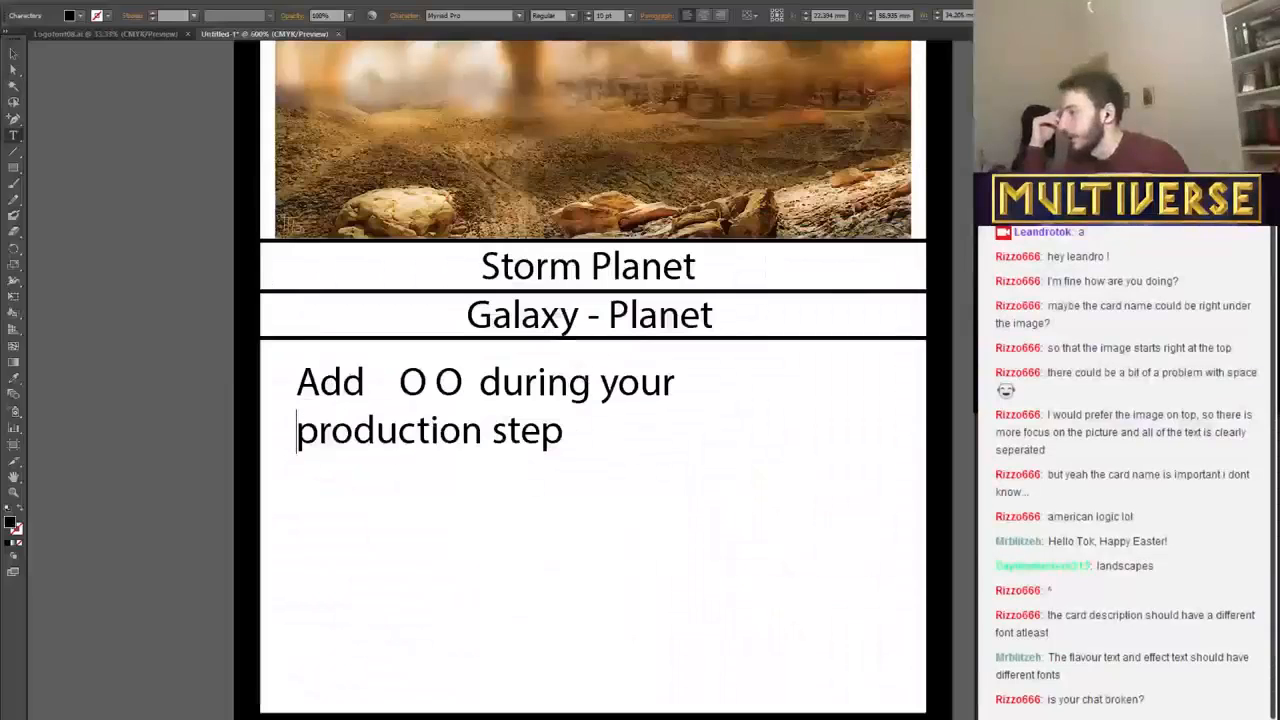
# Replace the card's rules text with "Stormy Planet produces YY during your production step", breaking the line before "your".
pyautogui.hotkey('ctrl', 'a')
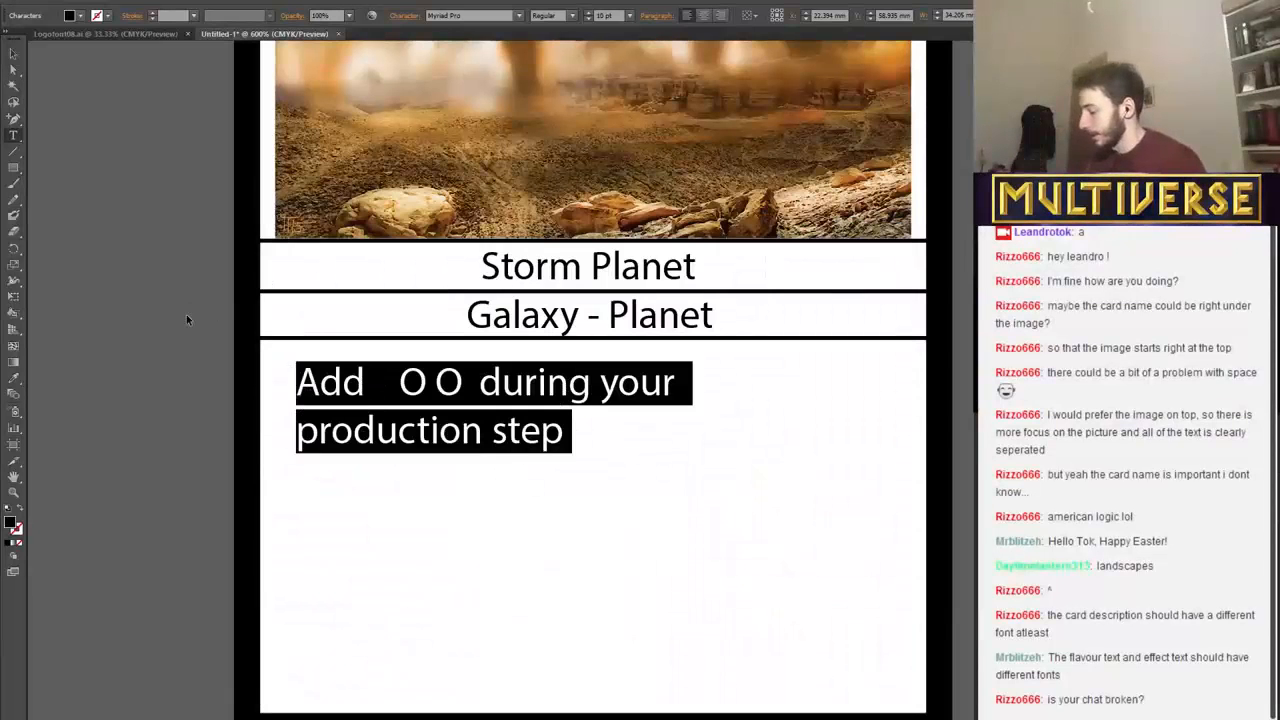
pyautogui.hotkey('ctrl', 'v')
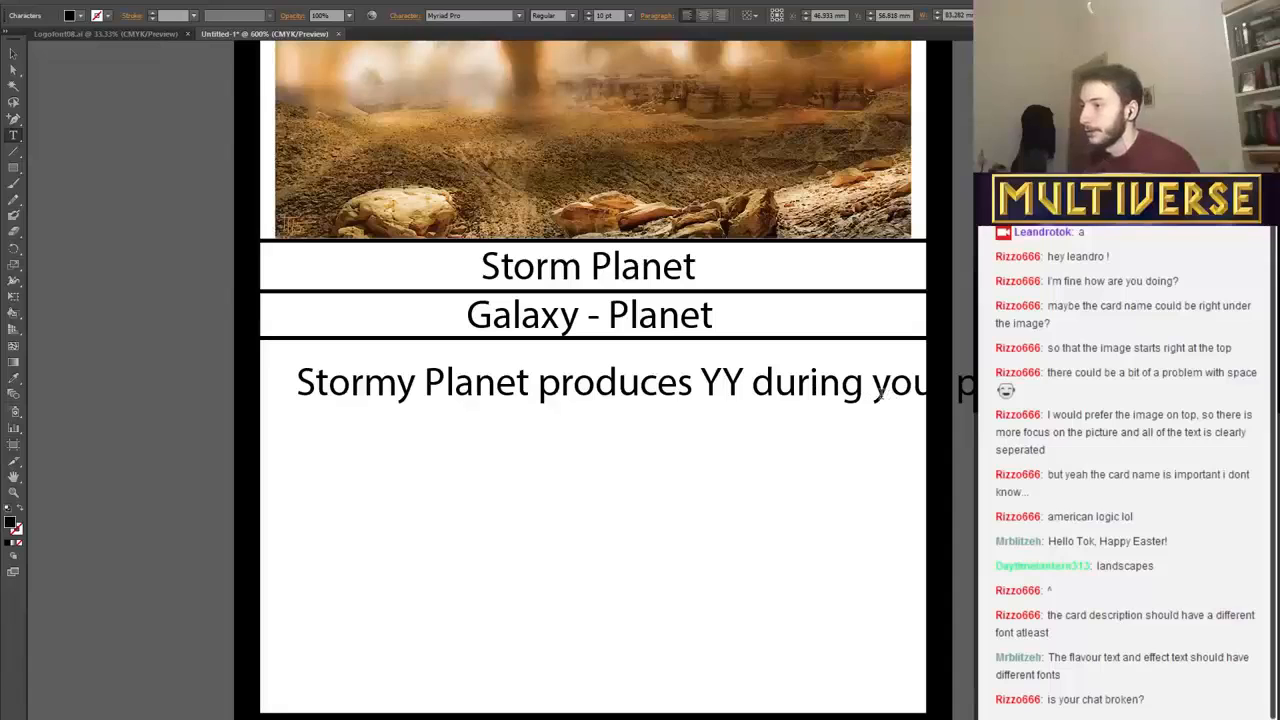
pyautogui.click(873, 390)
pyautogui.press('Return')
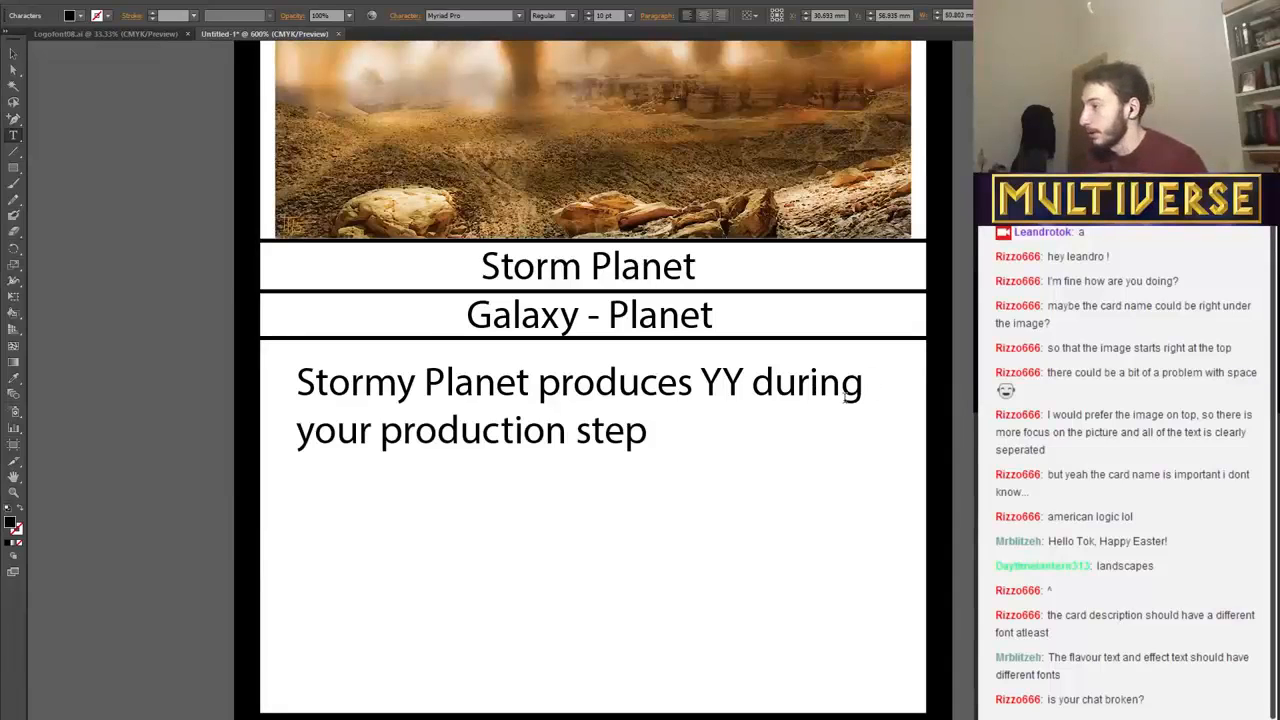
# Move the rules text slightly lower below the Galaxy - Planet band and deselect it.
pyautogui.scroll(2, 811, 451)
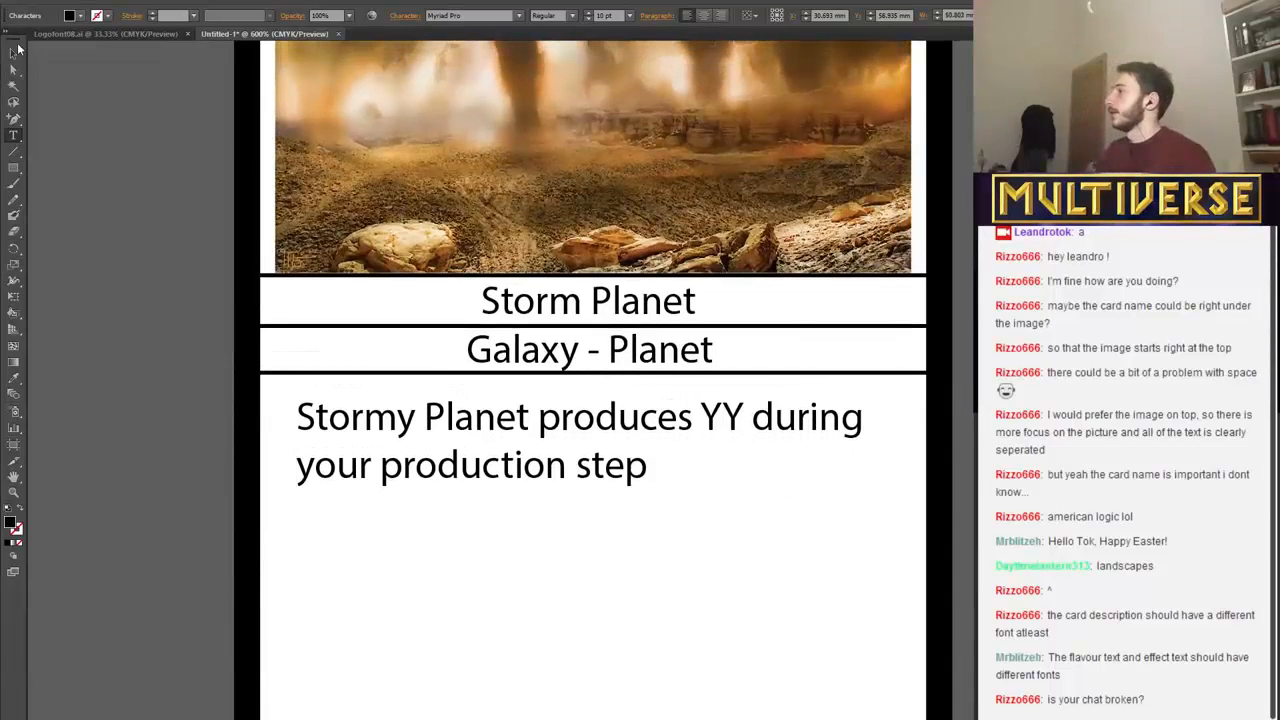
pyautogui.click(15, 52)
pyautogui.moveTo(570, 573); pyautogui.dragTo(668, 478)
pyautogui.click(669, 587)
pyautogui.scroll(2, 620, 450)
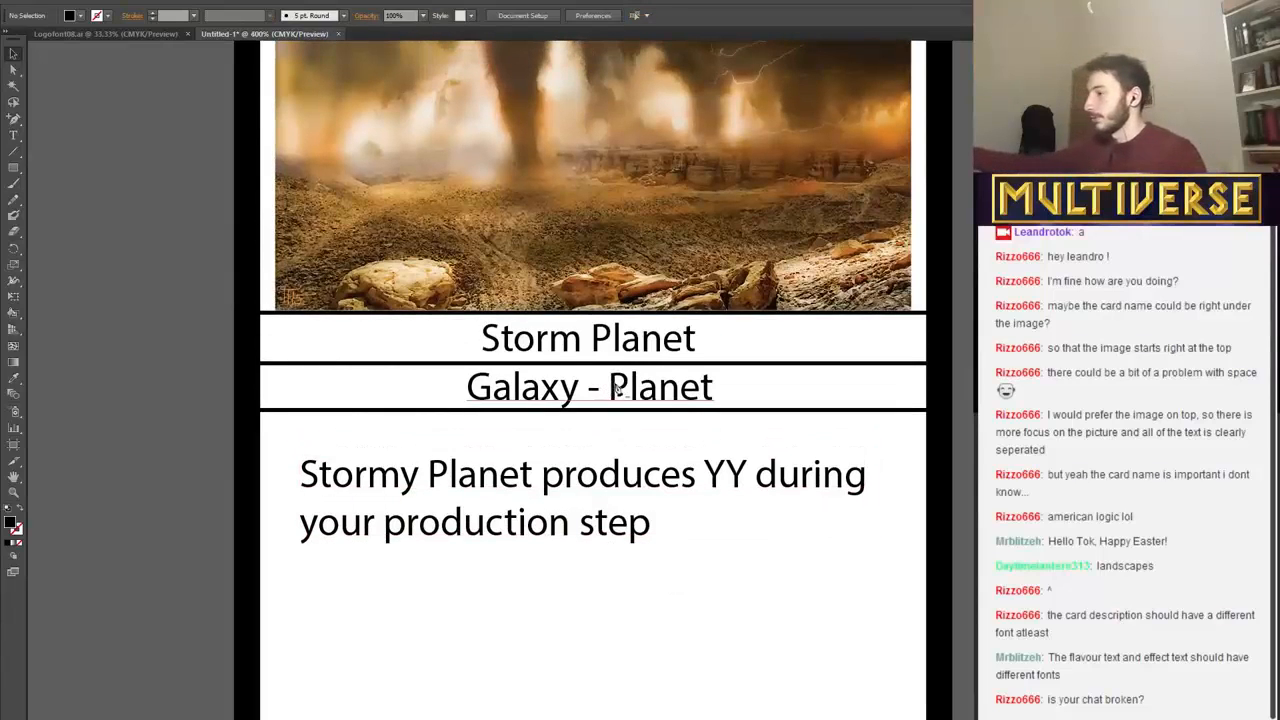
# Examine the layout of the whole card at 300% magnification.
pyautogui.hotkey('ctrl', '-')
pyautogui.hotkey('ctrl', '-')
pyautogui.hotkey('ctrl', '-')
pyautogui.hotkey('ctrl', '-')
pyautogui.hotkey('ctrl', '-')
pyautogui.hotkey('ctrl', '-')
pyautogui.hotkey('ctrl', '-')
pyautogui.hotkey('ctrl', '-')
pyautogui.hotkey('ctrl', '+')
pyautogui.hotkey('ctrl', '+')
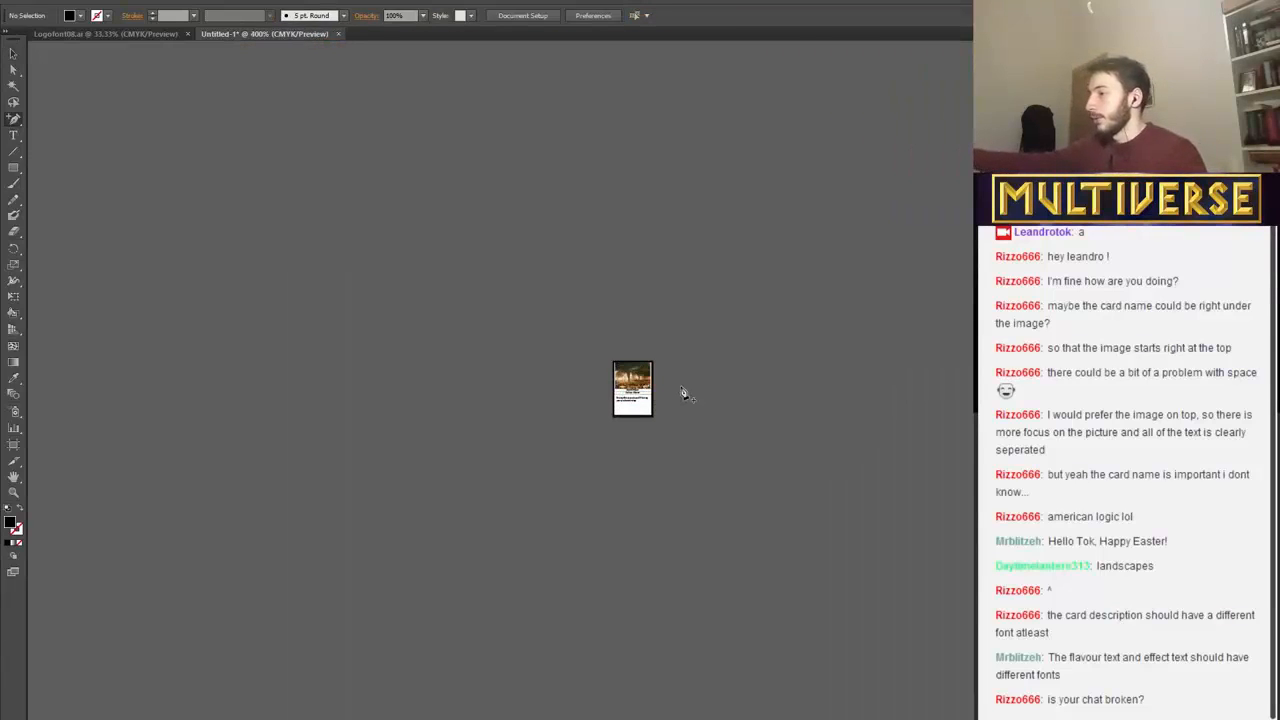
pyautogui.hotkey('ctrl', '+')
pyautogui.hotkey('ctrl', '+')
pyautogui.hotkey('ctrl', '+')
pyautogui.hotkey('ctrl', '+')
pyautogui.hotkey('ctrl', '+')
pyautogui.hotkey('ctrl', '+')
pyautogui.hotkey('ctrl', '+')
pyautogui.hotkey('ctrl', '-')
pyautogui.hotkey('ctrl', '-')
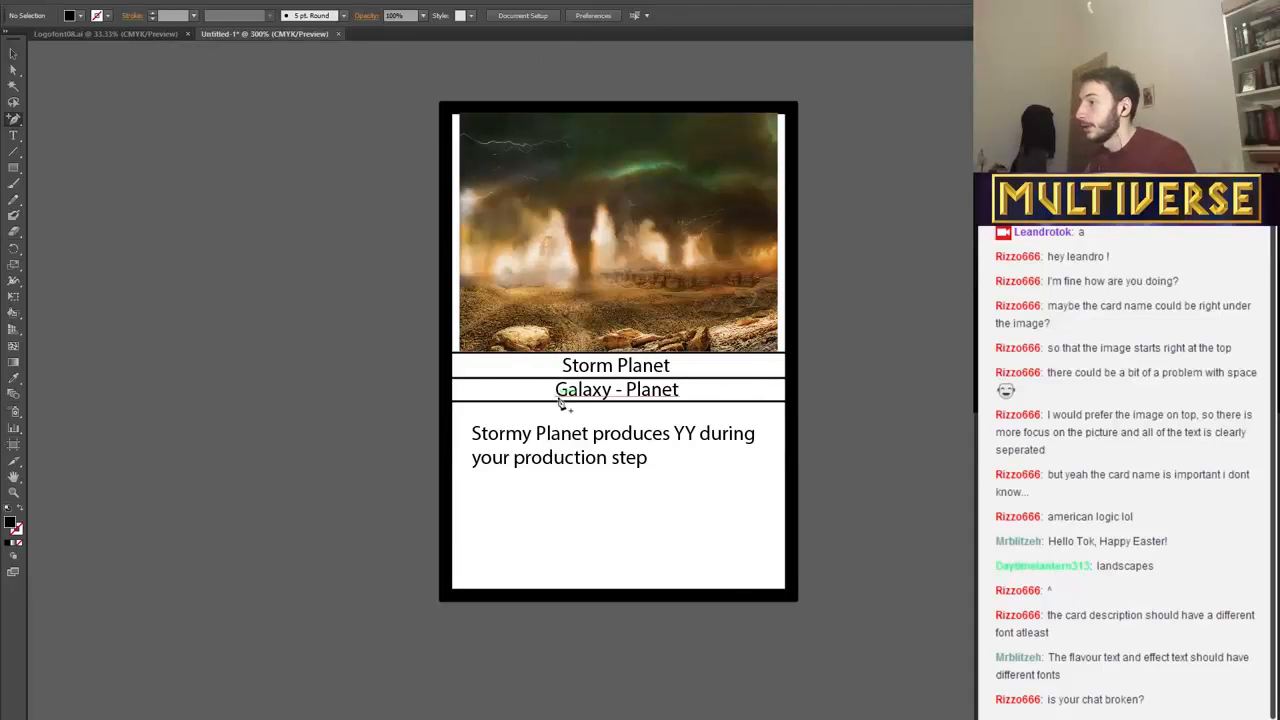
pyautogui.press('v')
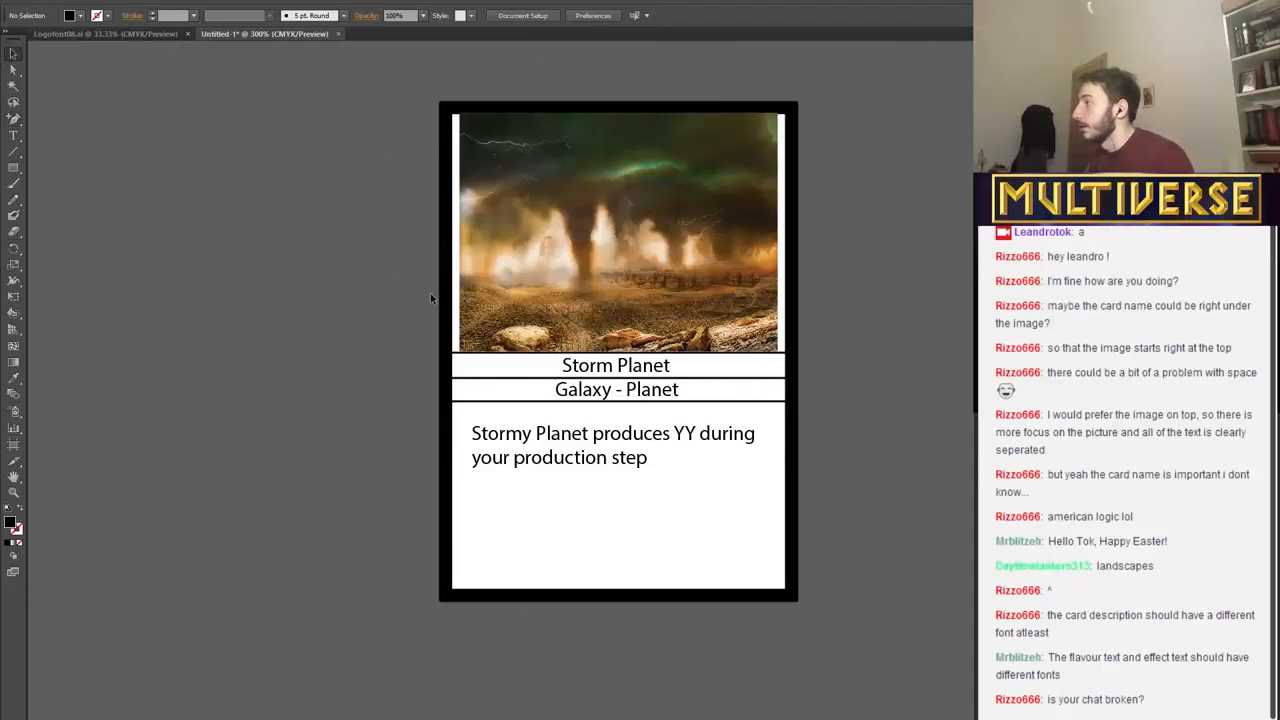
# Try placing the "Galaxy - Planet" type line at the left end of its band.
pyautogui.click(613, 396)
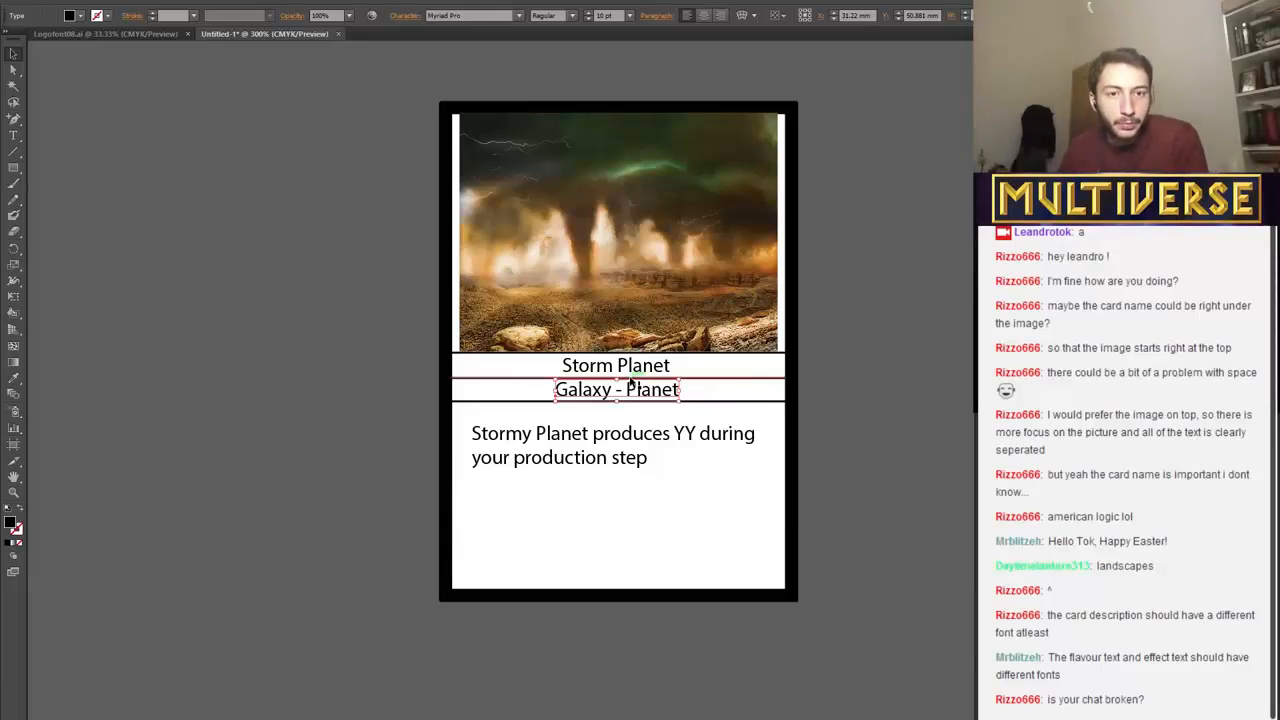
pyautogui.click(258, 718)
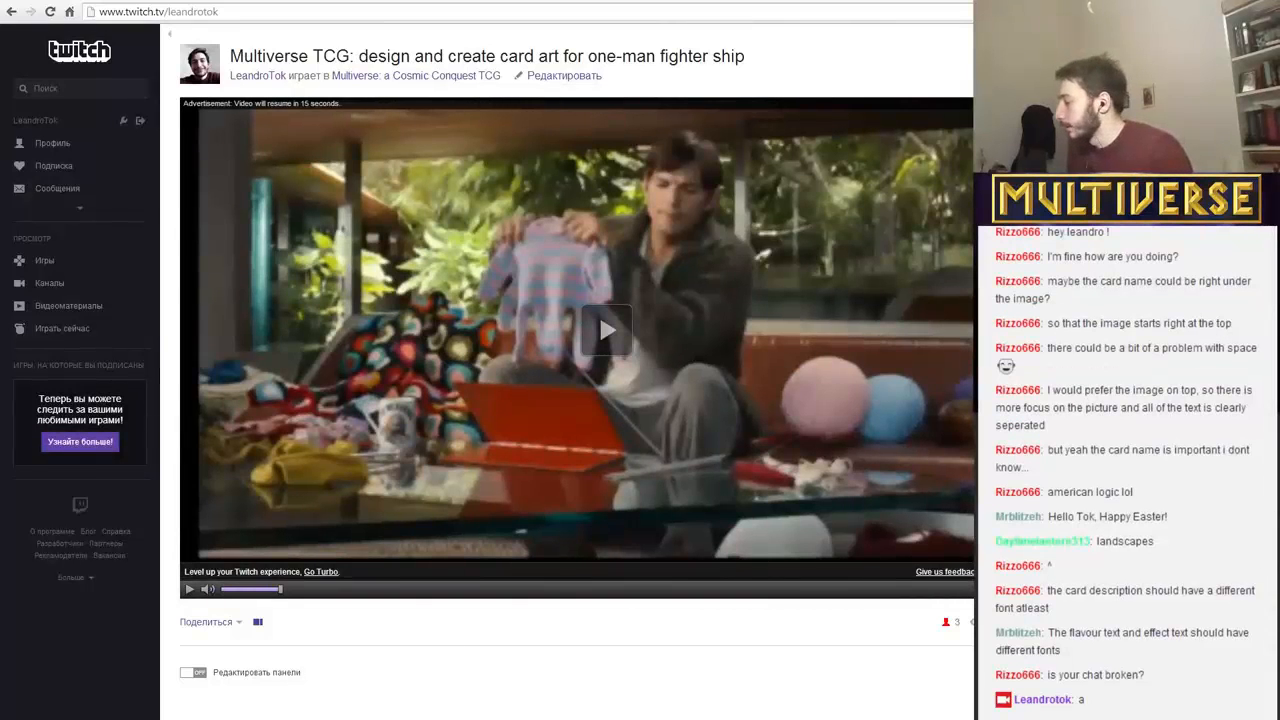
pyautogui.click(262, 718)
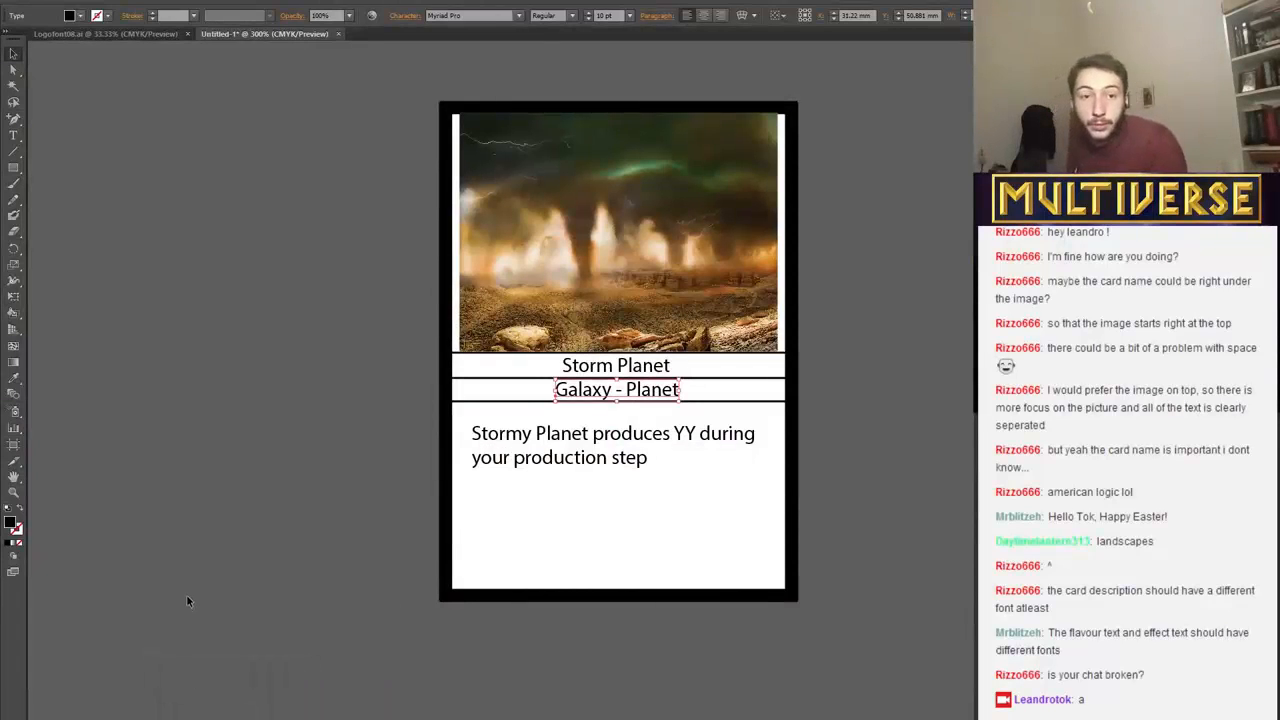
pyautogui.press('Left')
pyautogui.press('Left')
pyautogui.press('Left')
pyautogui.press('Left')
pyautogui.press('Left')
pyautogui.press('Left')
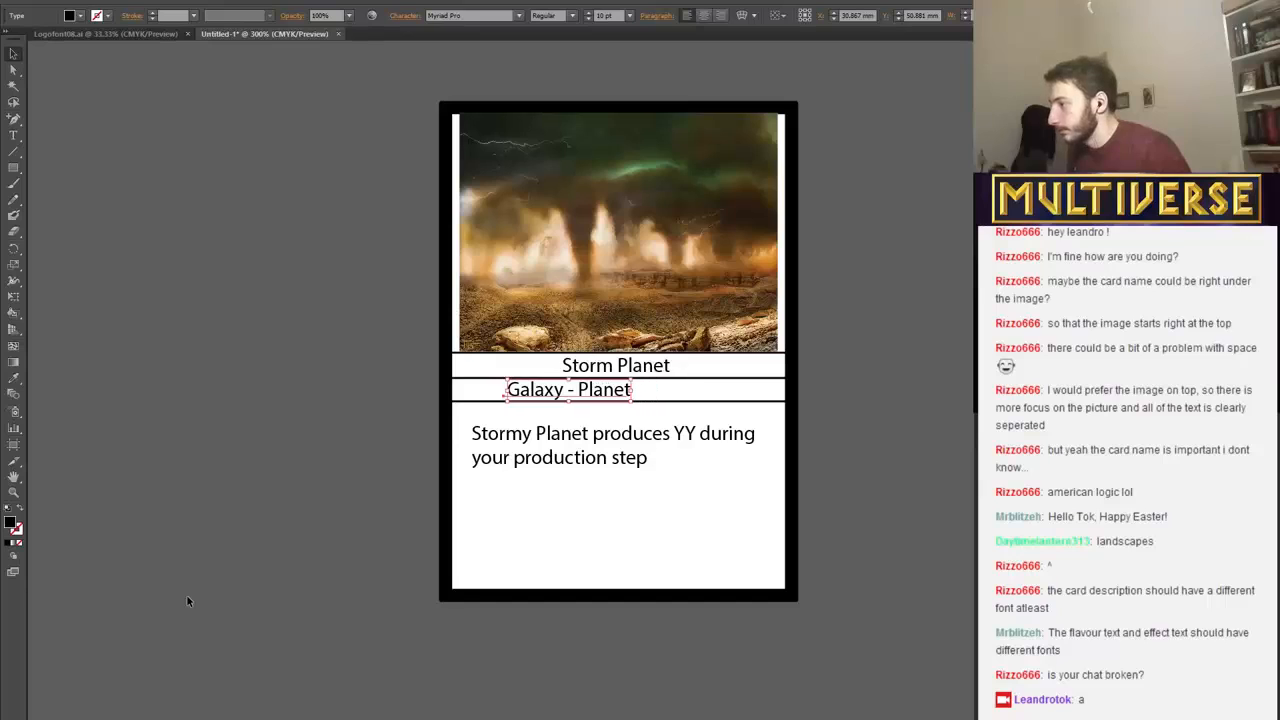
pyautogui.press('Left')
pyautogui.press('Left')
pyautogui.press('Left')
pyautogui.press('Left')
pyautogui.press('Left')
pyautogui.press('Left')
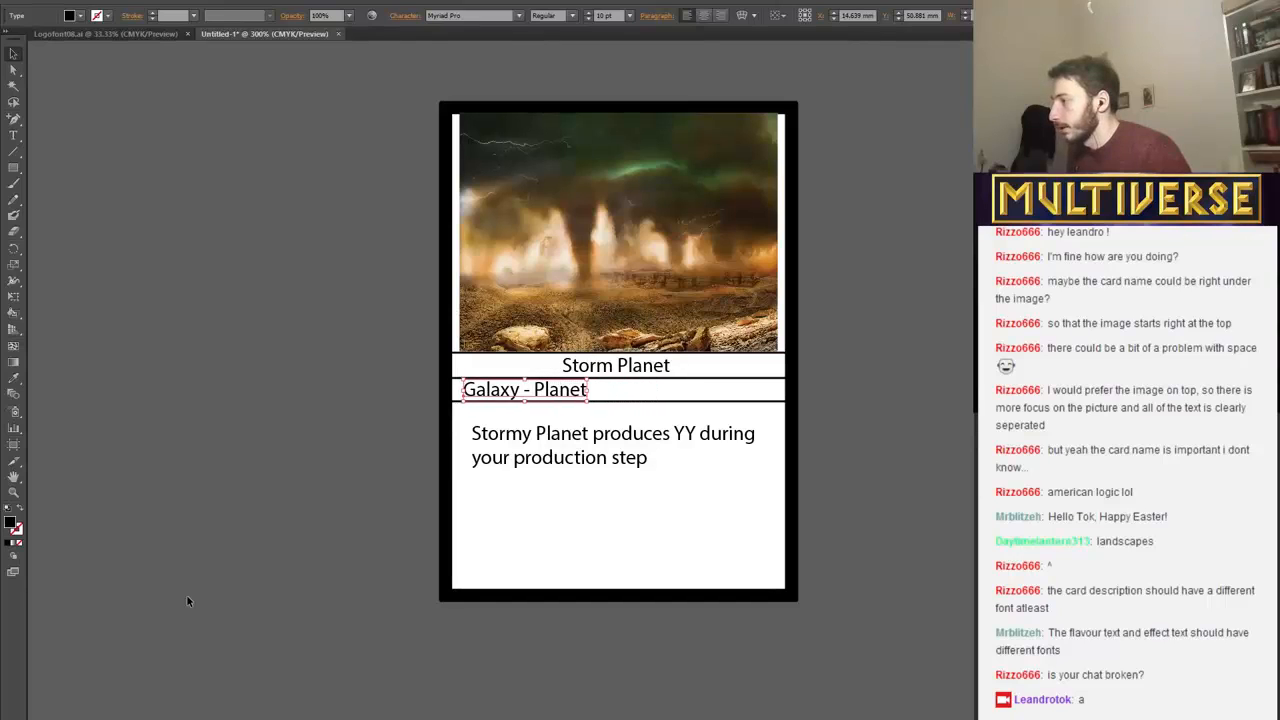
# Move the "Galaxy - Planet" type line back to the centre of its band.
pyautogui.press('Right')
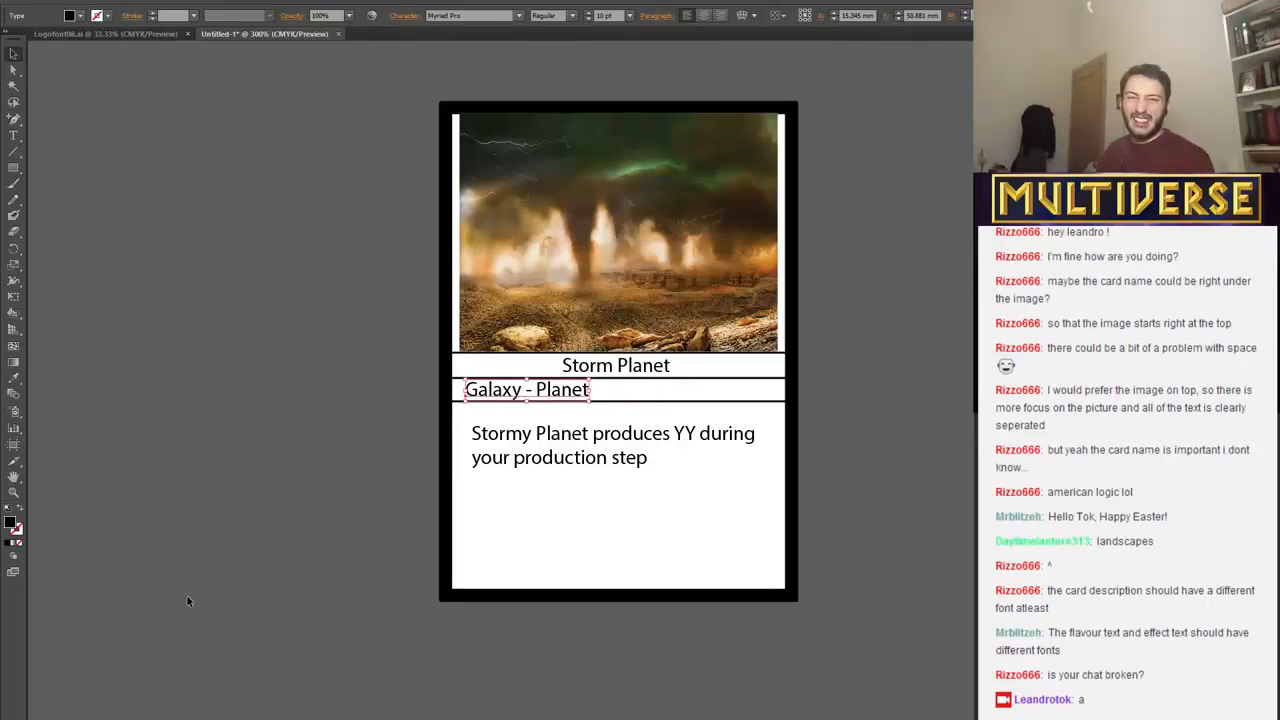
pyautogui.press('Right')
pyautogui.press('Right')
pyautogui.press('Right')
pyautogui.press('Right')
pyautogui.press('Right')
pyautogui.press('Right')
pyautogui.press('Right')
pyautogui.press('Right')
pyautogui.press('Right')
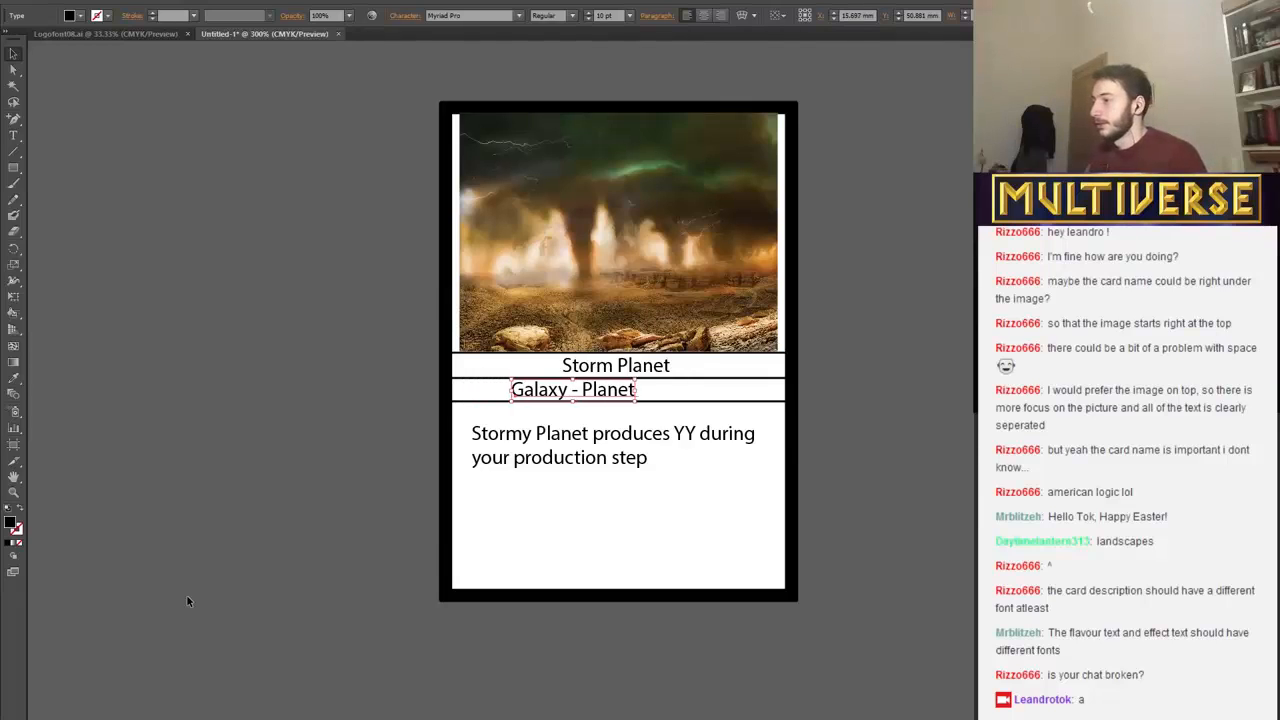
pyautogui.press('Right')
pyautogui.press('Right')
pyautogui.press('Right')
pyautogui.press('Right')
pyautogui.press('Right')
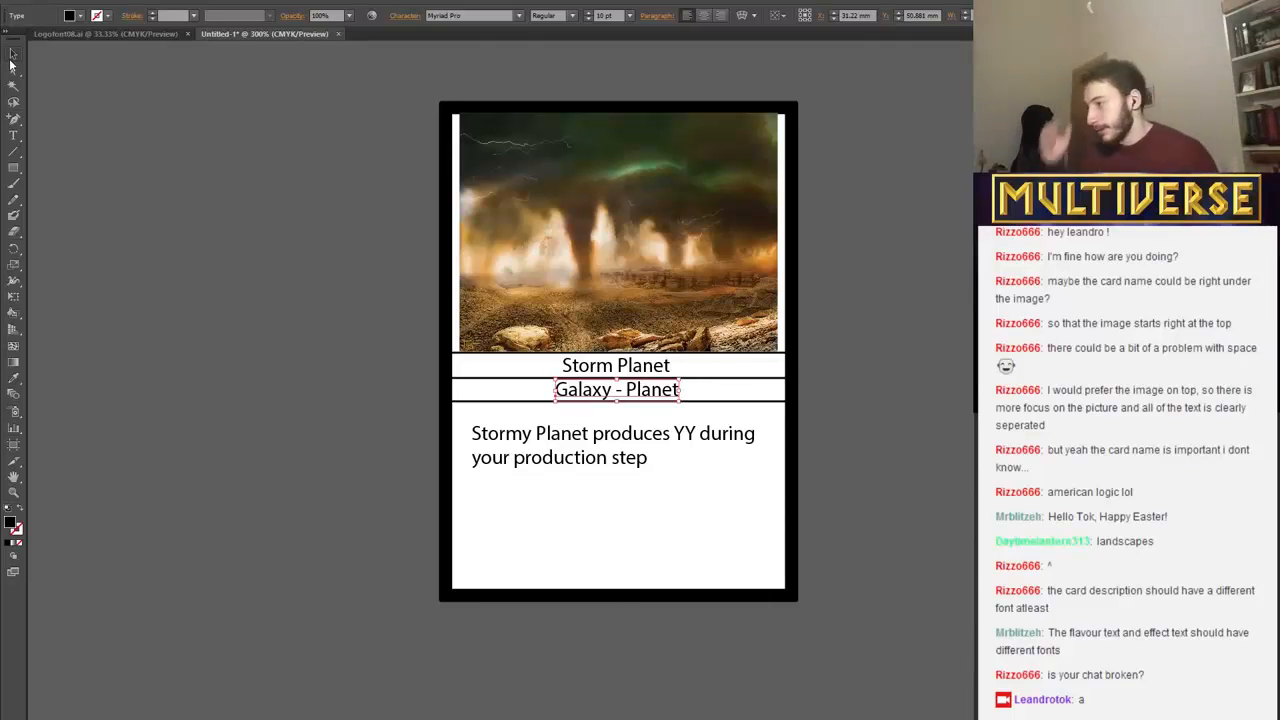
# Start a new text line below the card's rules text and set its font style to Italic.
pyautogui.click(12, 56)
pyautogui.scroll(1, 186, 523)
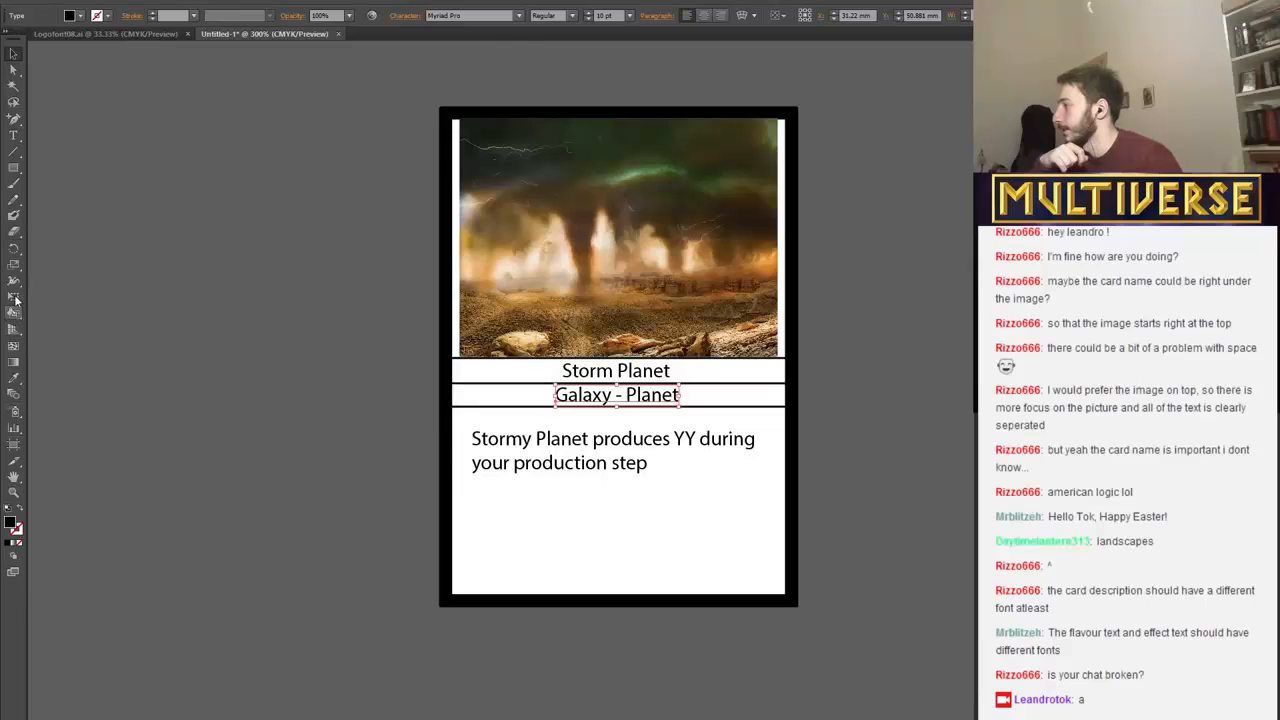
pyautogui.click(13, 135)
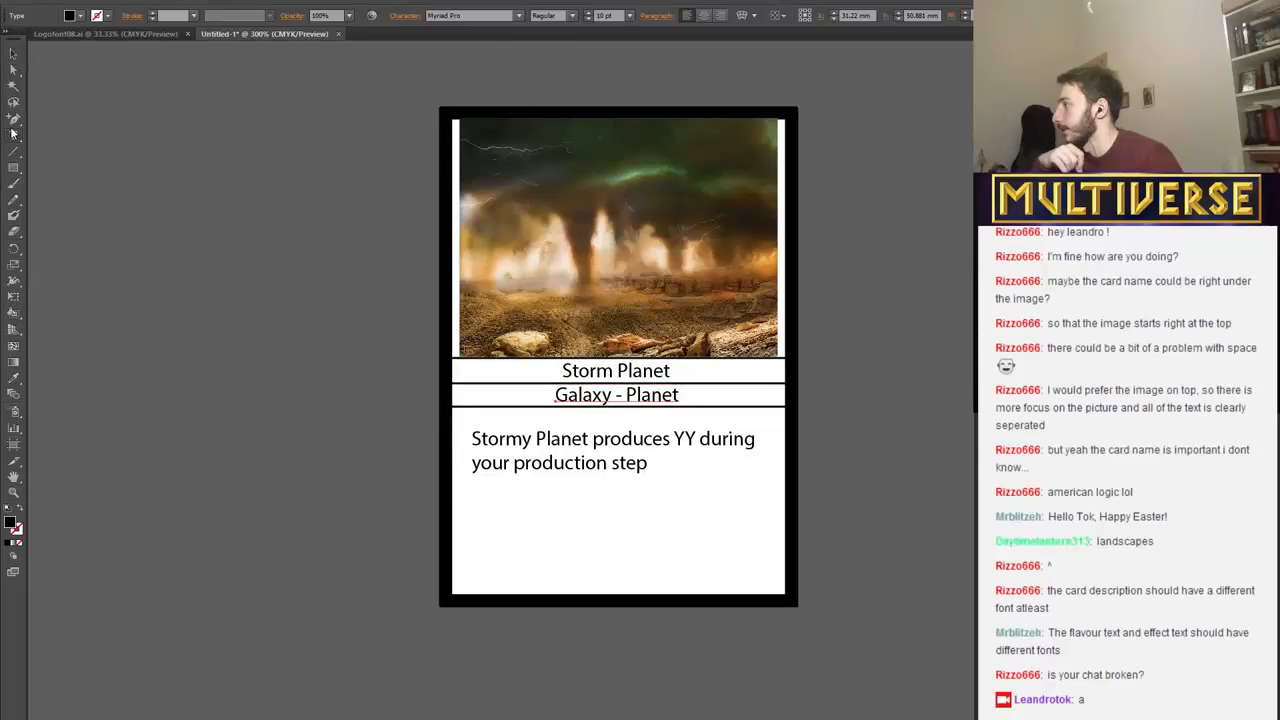
pyautogui.click(476, 502)
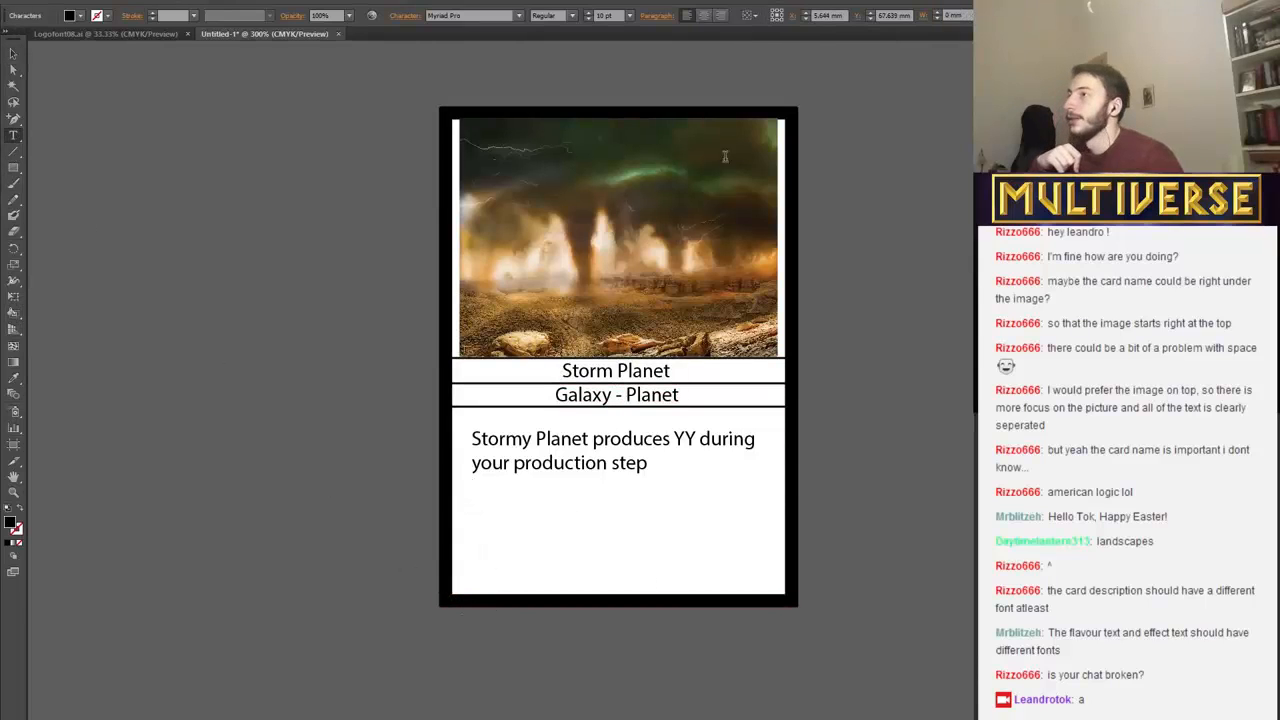
pyautogui.click(572, 16)
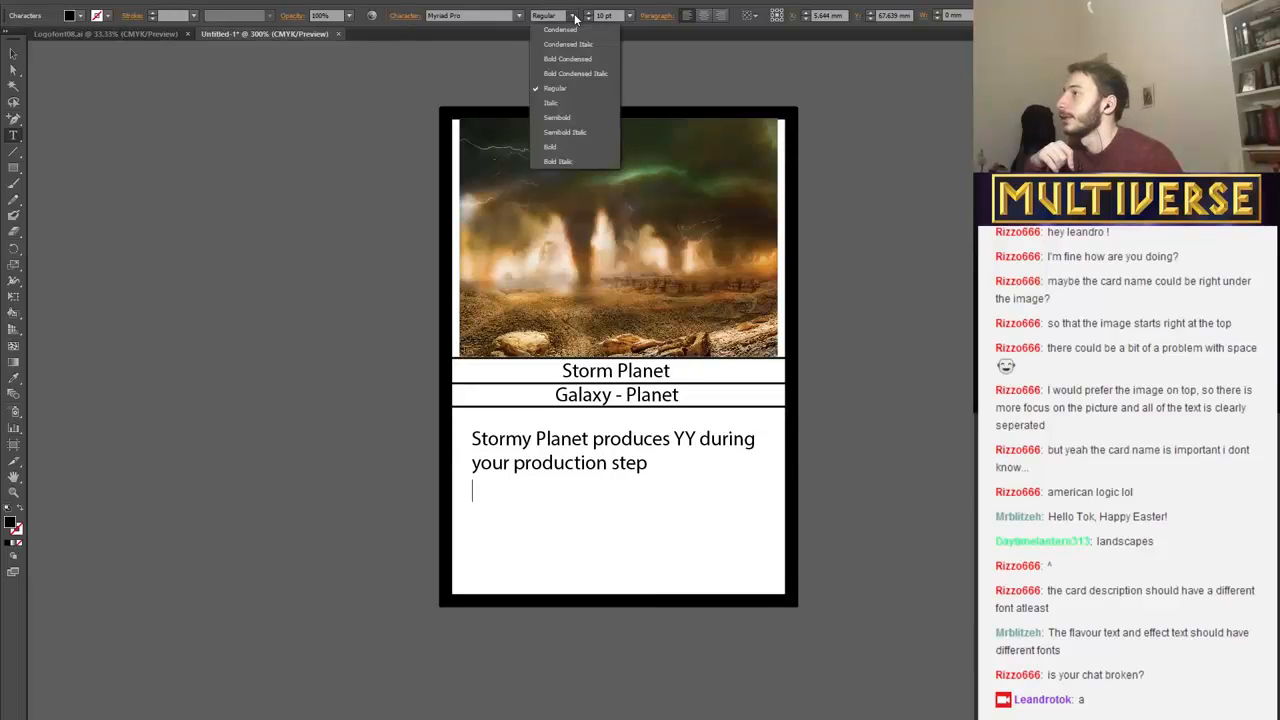
pyautogui.click(569, 103)
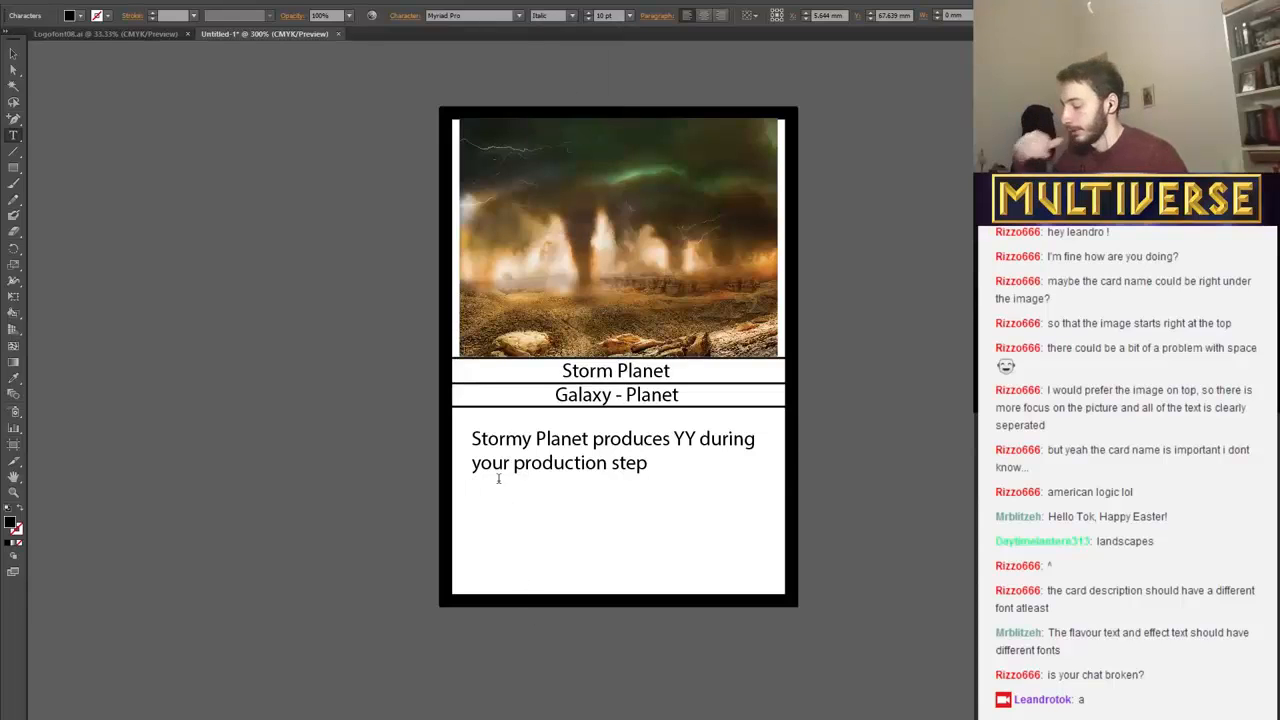
# Write the flavour text "The stormy planets of the Gurlian people", breaking the line before "people".
pyautogui.write('rgrg')
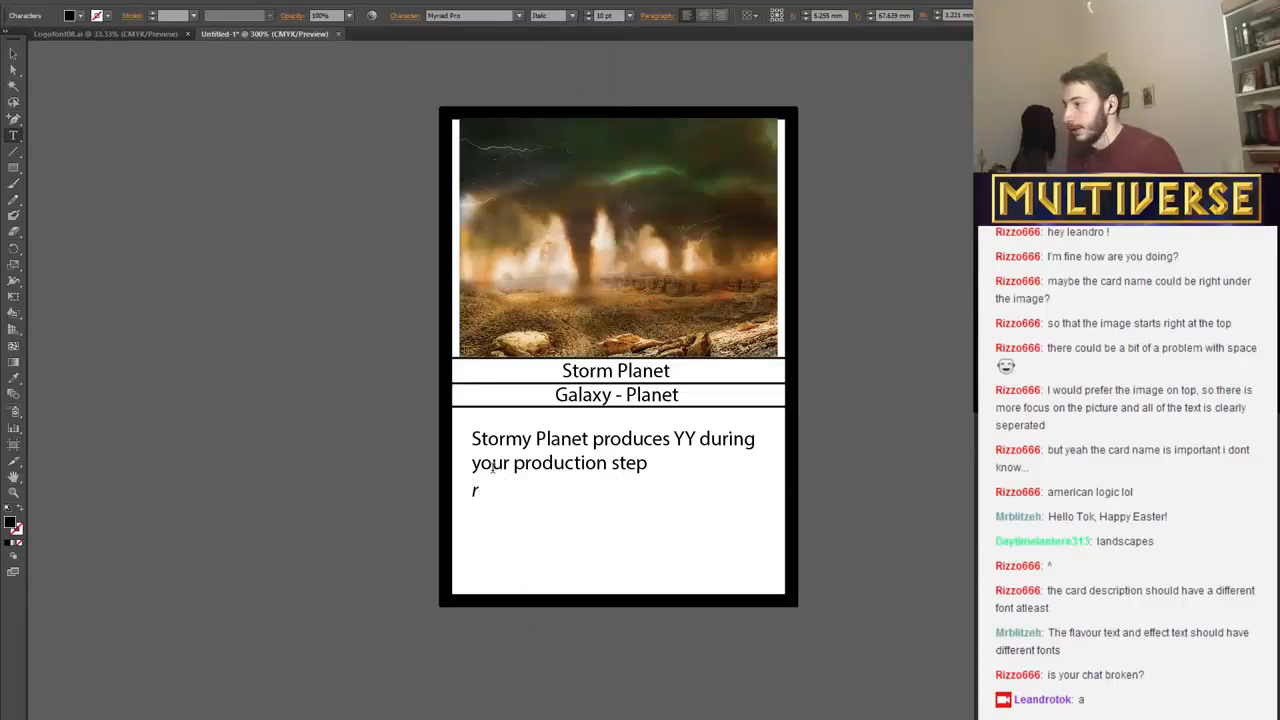
pyautogui.press('BackSpace')
pyautogui.write('The')
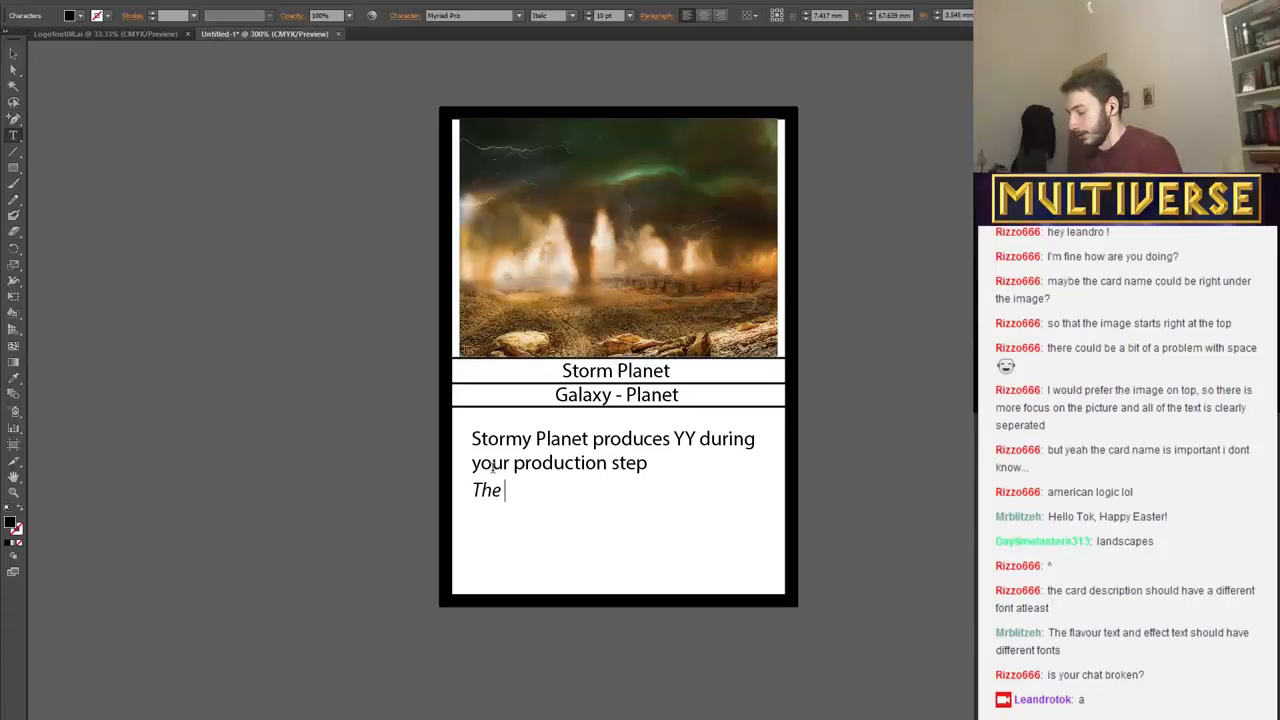
pyautogui.write(' s torm')
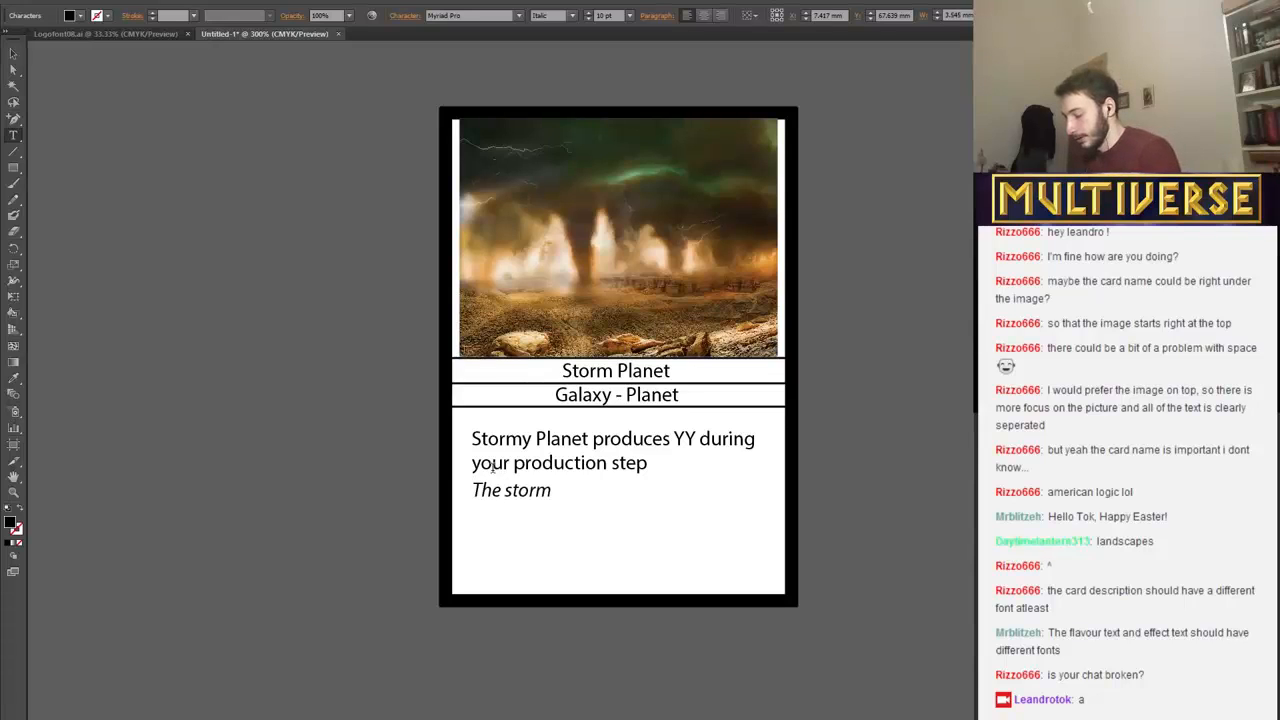
pyautogui.write('y planets')
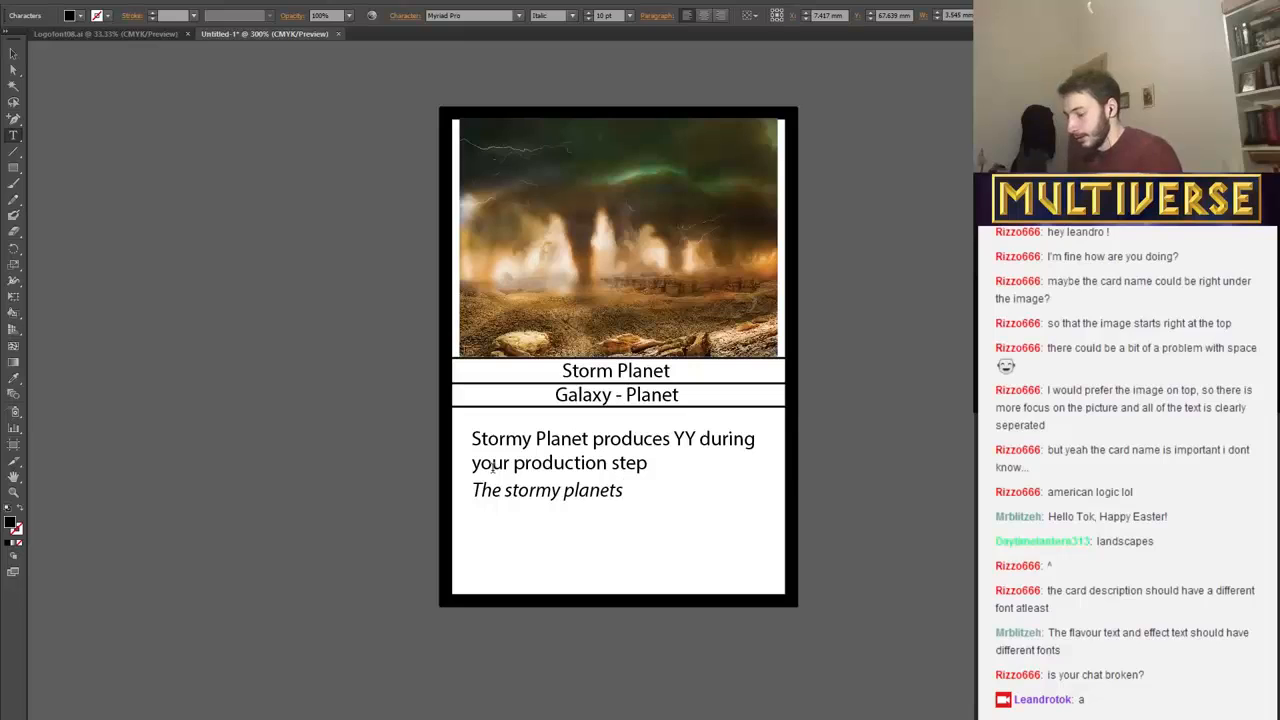
pyautogui.write(' of')
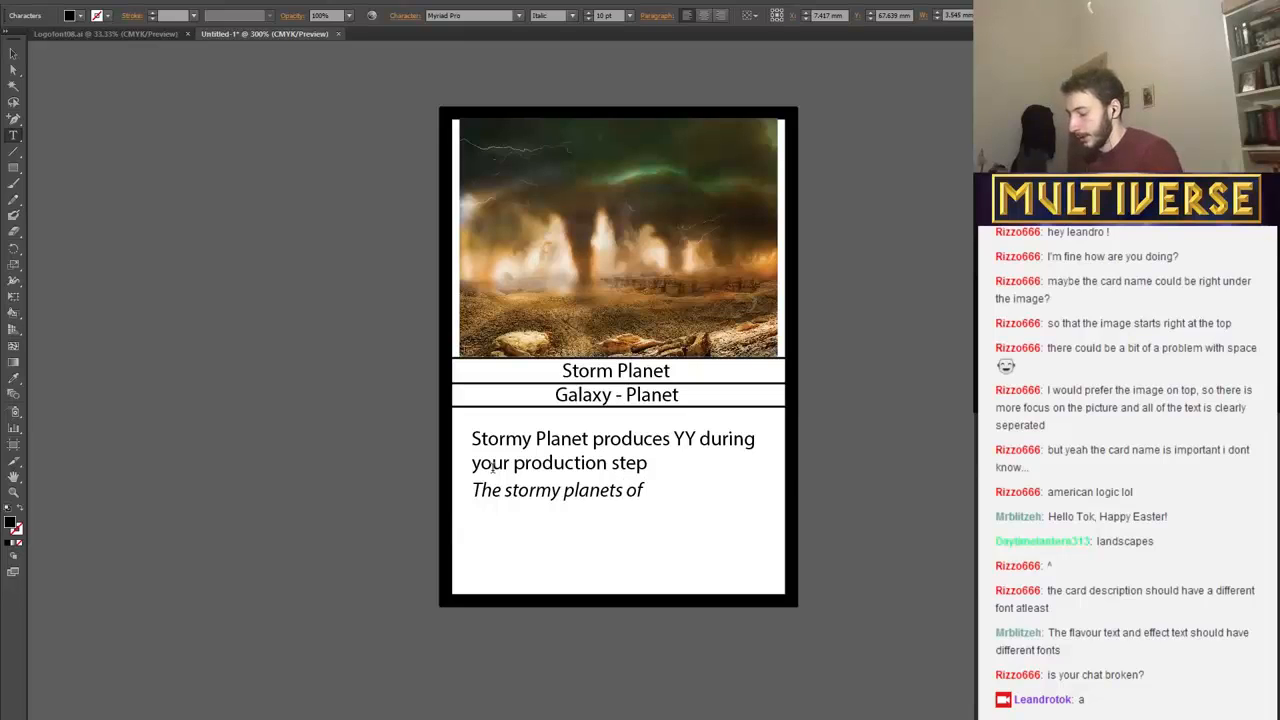
pyautogui.write(' the')
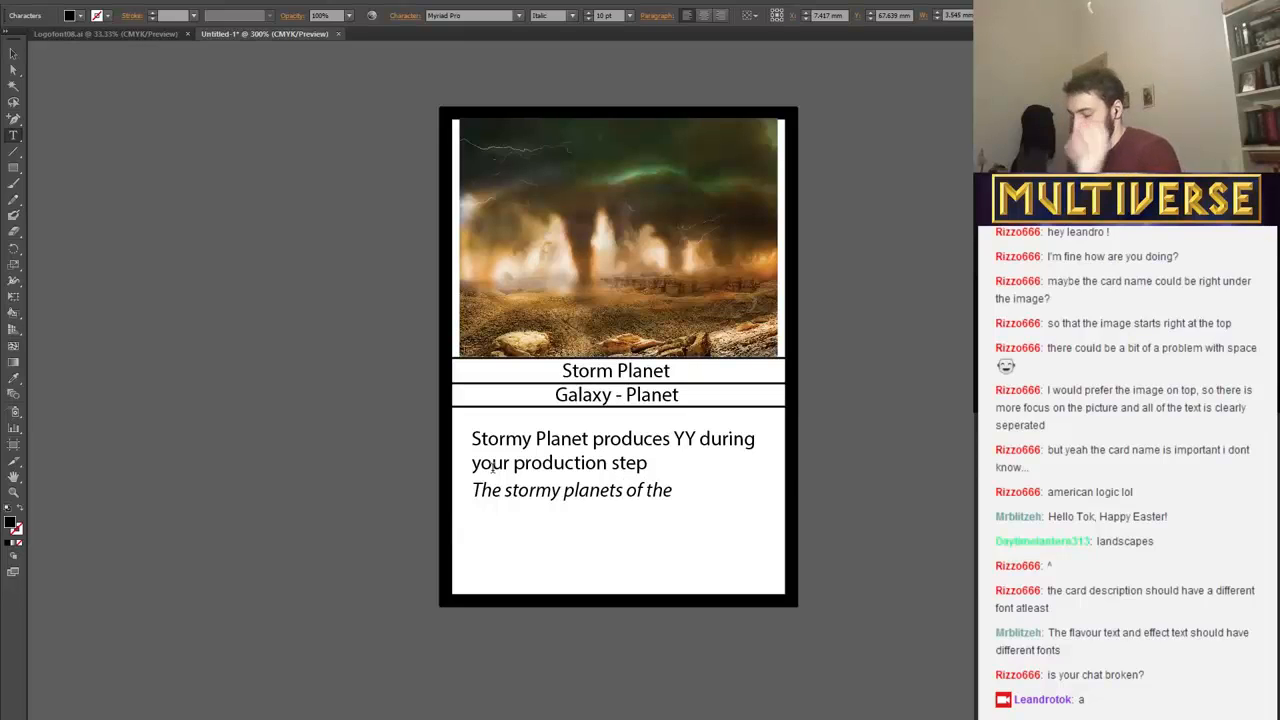
pyautogui.write(' Gurl')
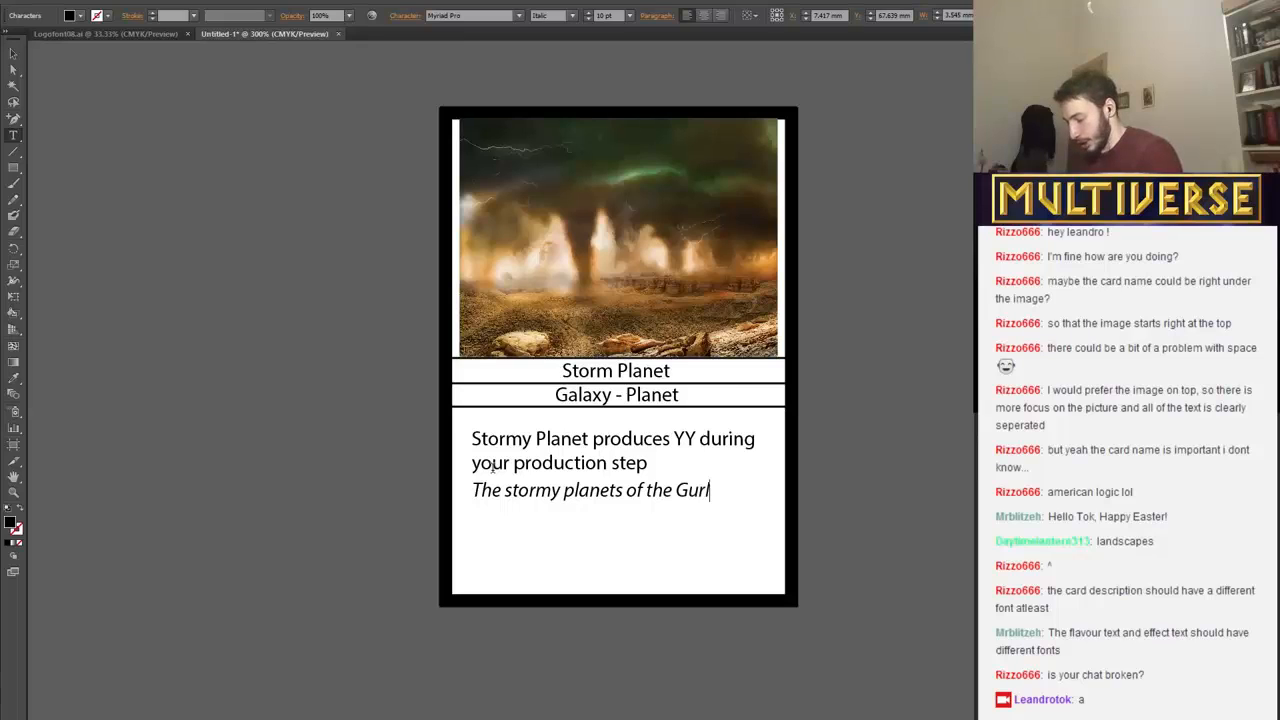
pyautogui.write('ian peop')
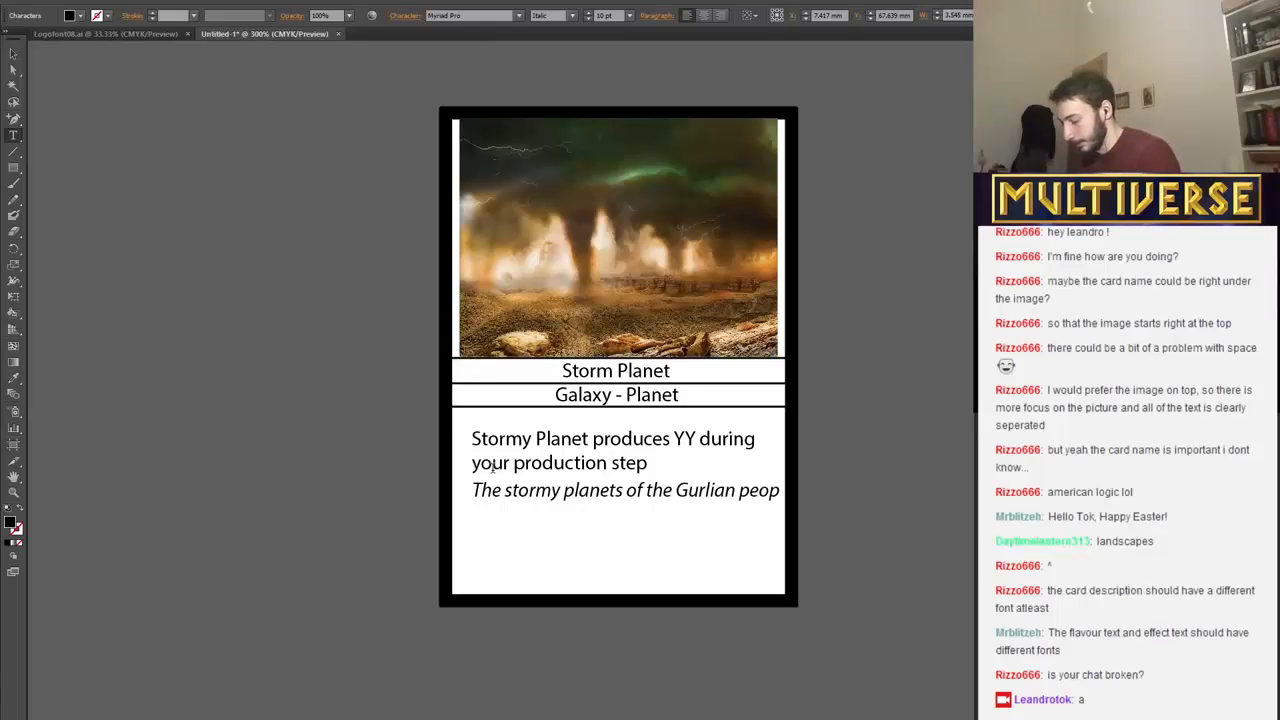
pyautogui.write('l')
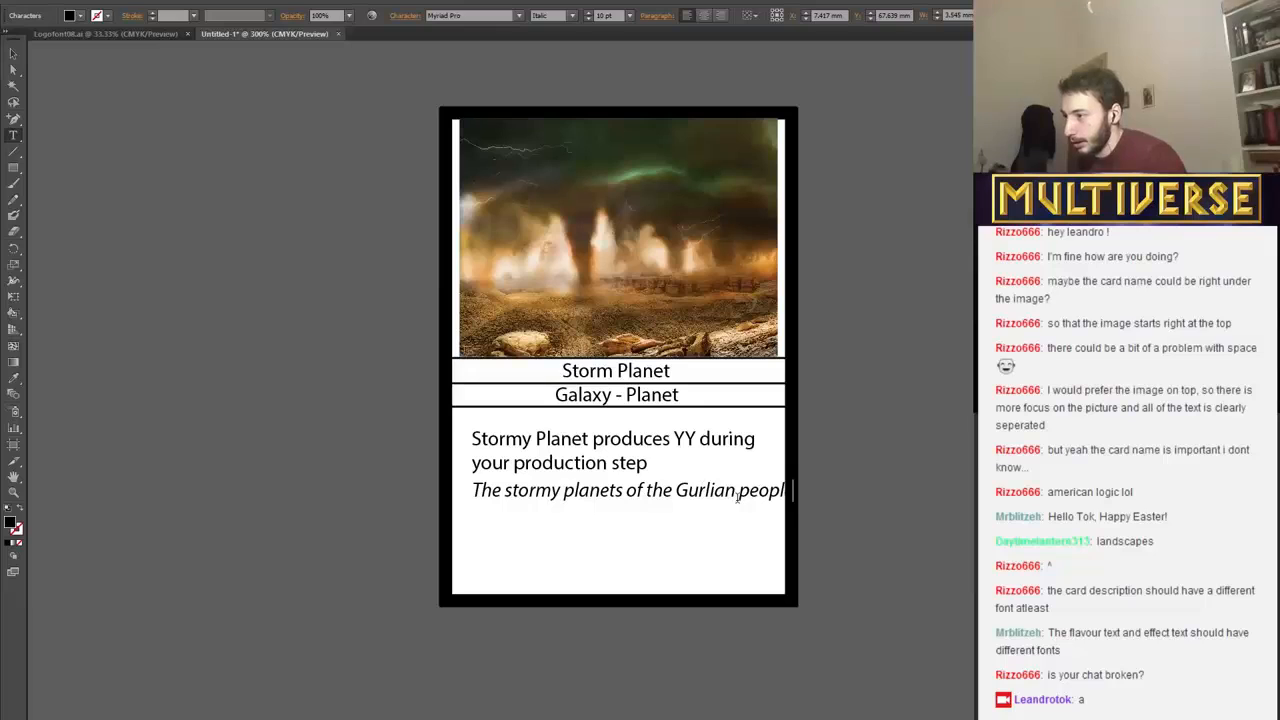
pyautogui.write('e')
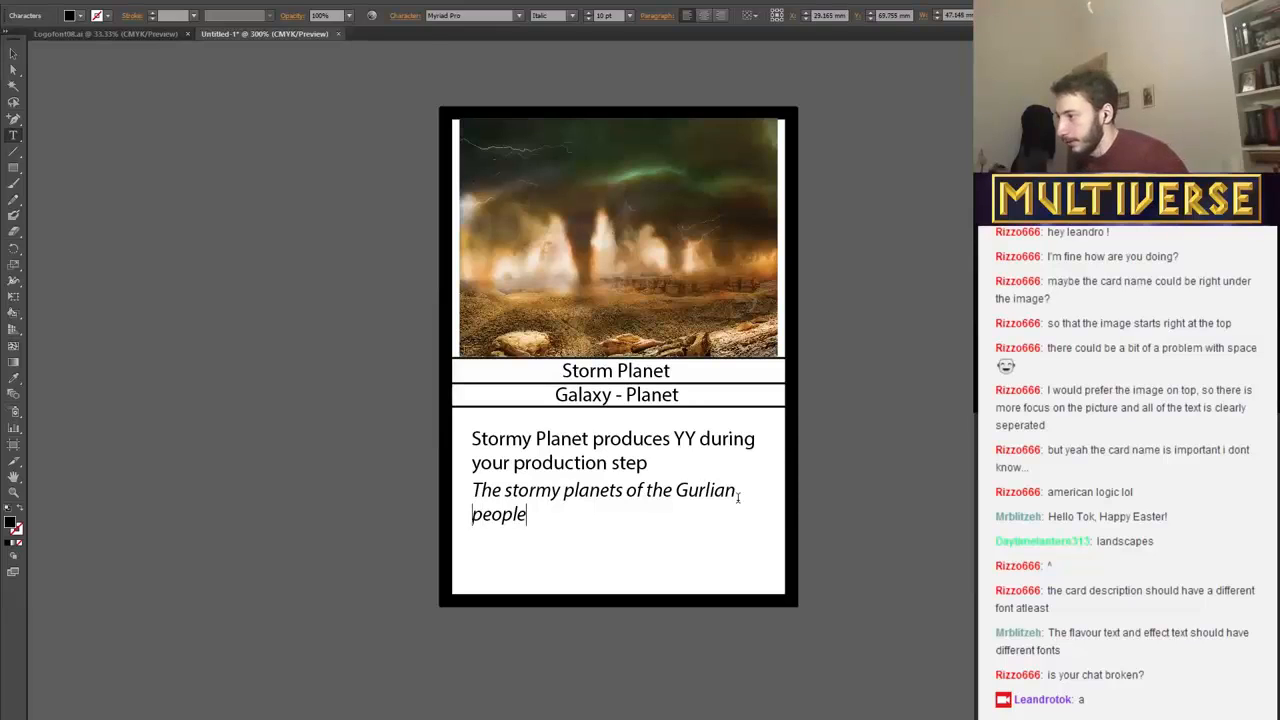
pyautogui.write(' are r')
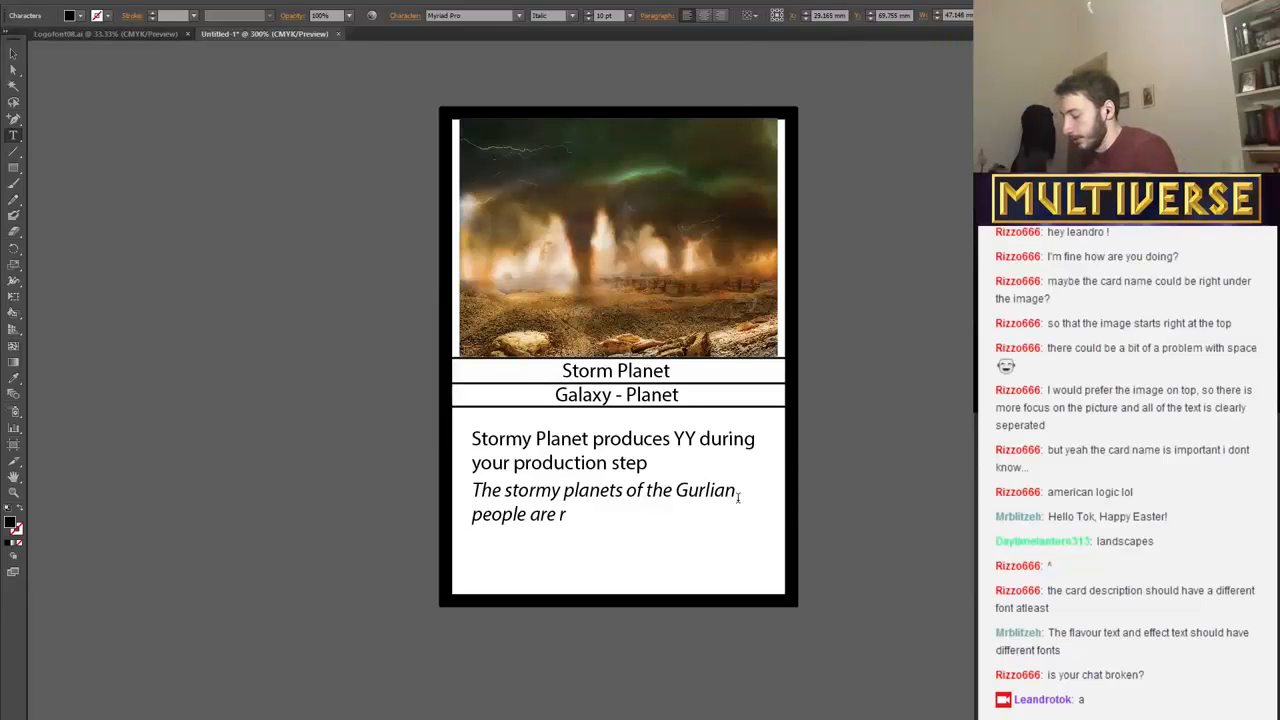
pyautogui.write('arely h')
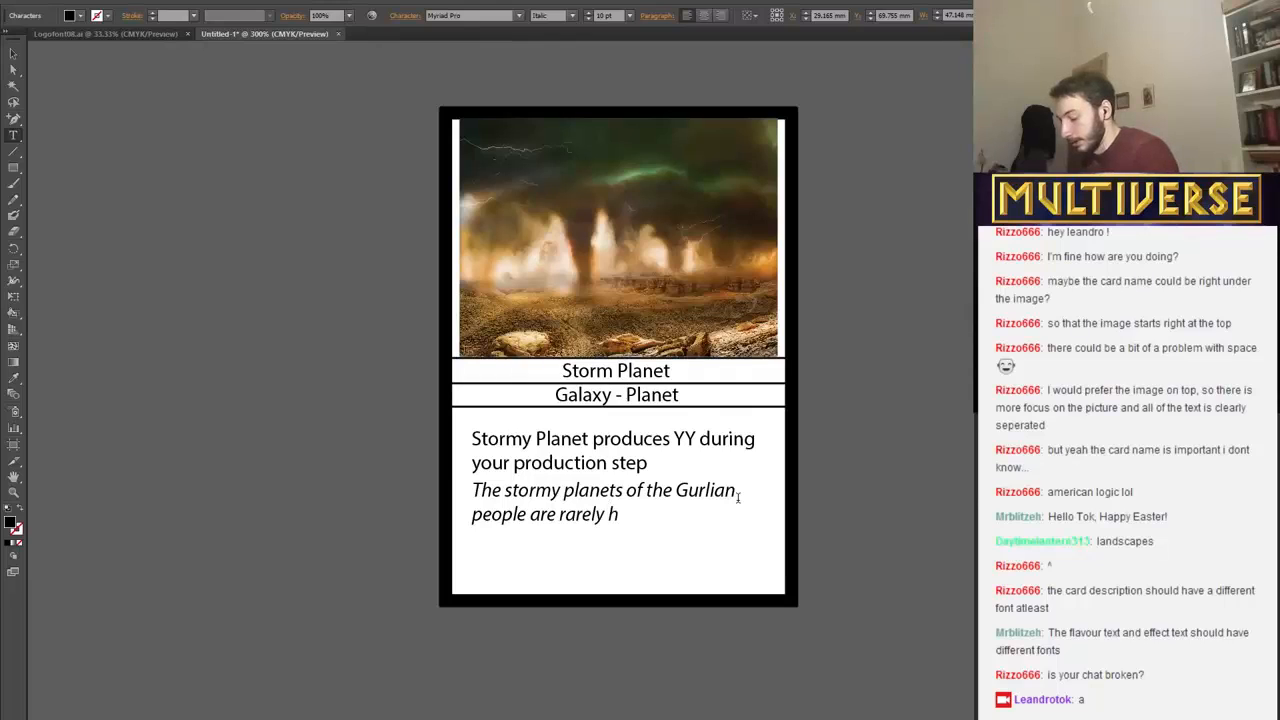
pyautogui.write('ospitable')
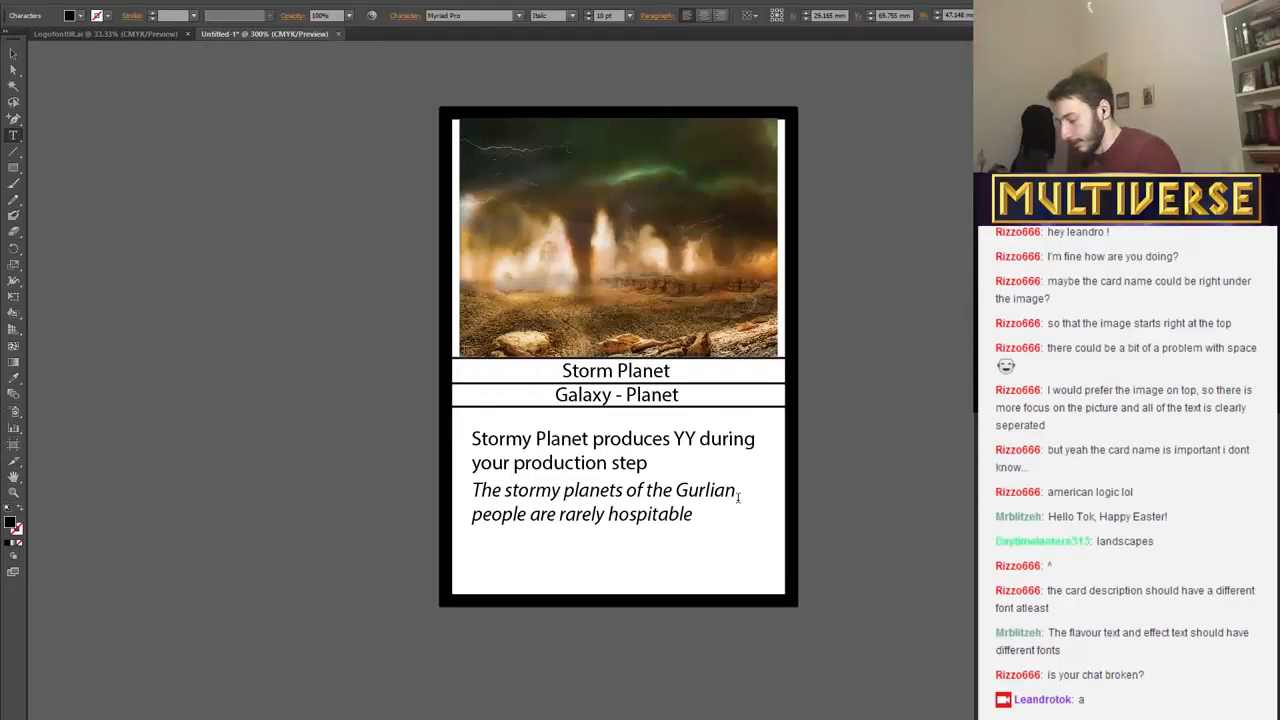
pyautogui.write(' to hum')
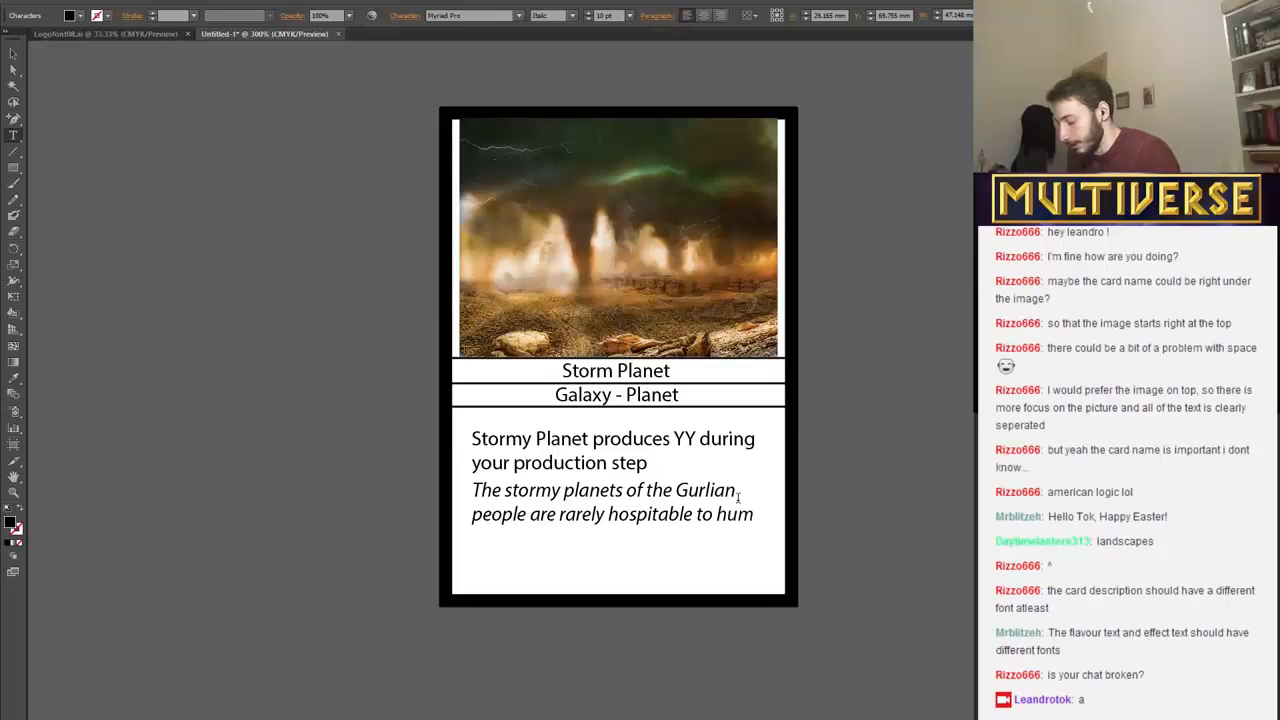
pyautogui.write('ano')
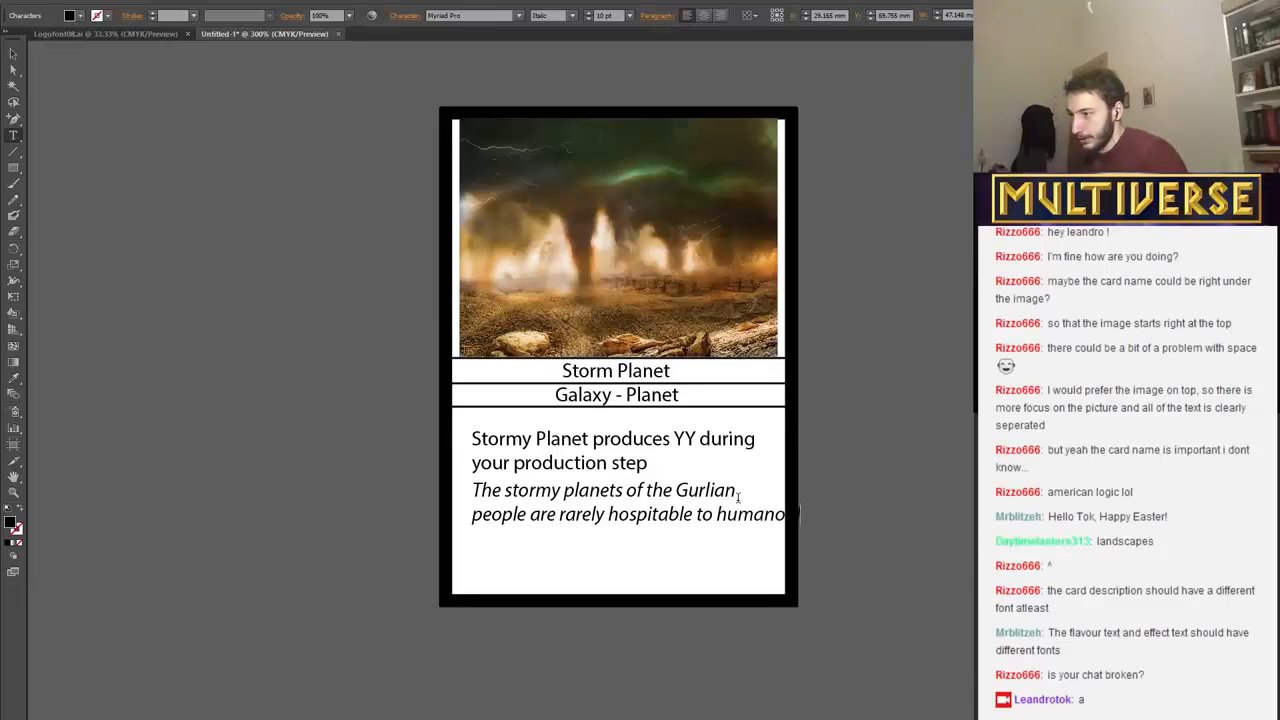
# Complete the flavour text with "are rarely hospitable to humanoids", putting "humanoids" on a third line, and move the block slightly lower.
pyautogui.click(718, 517)
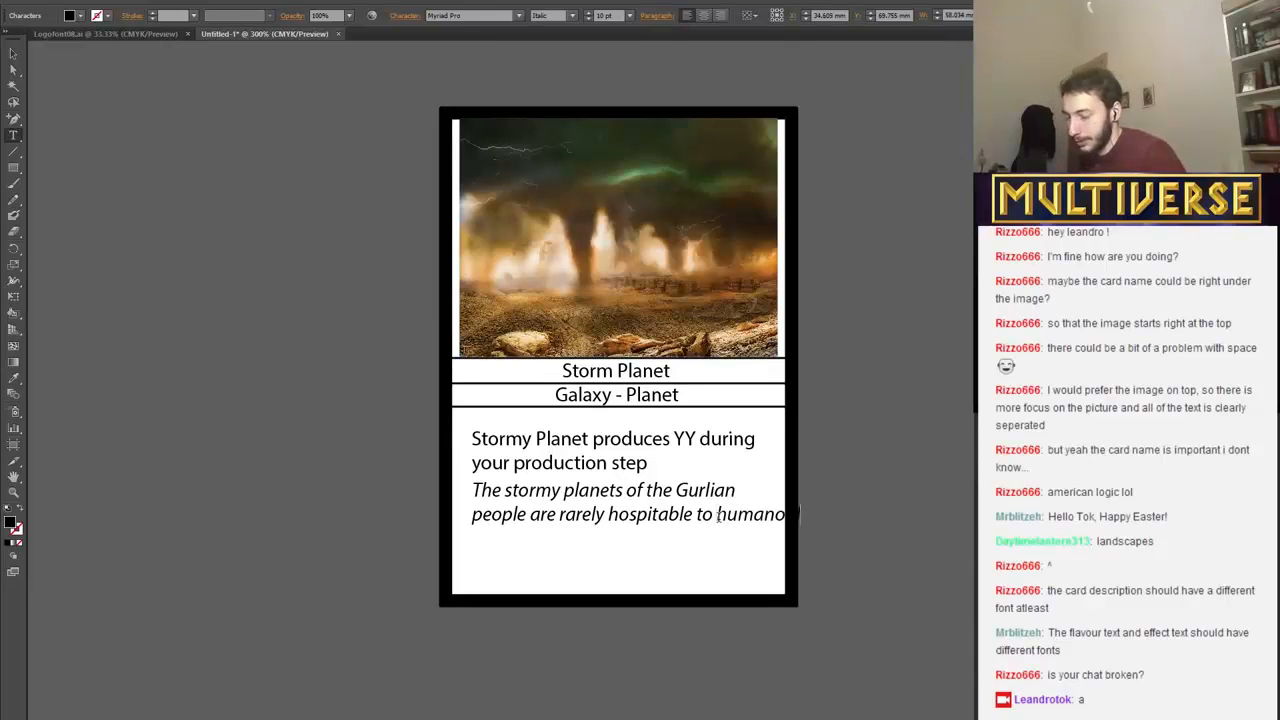
pyautogui.press('Return')
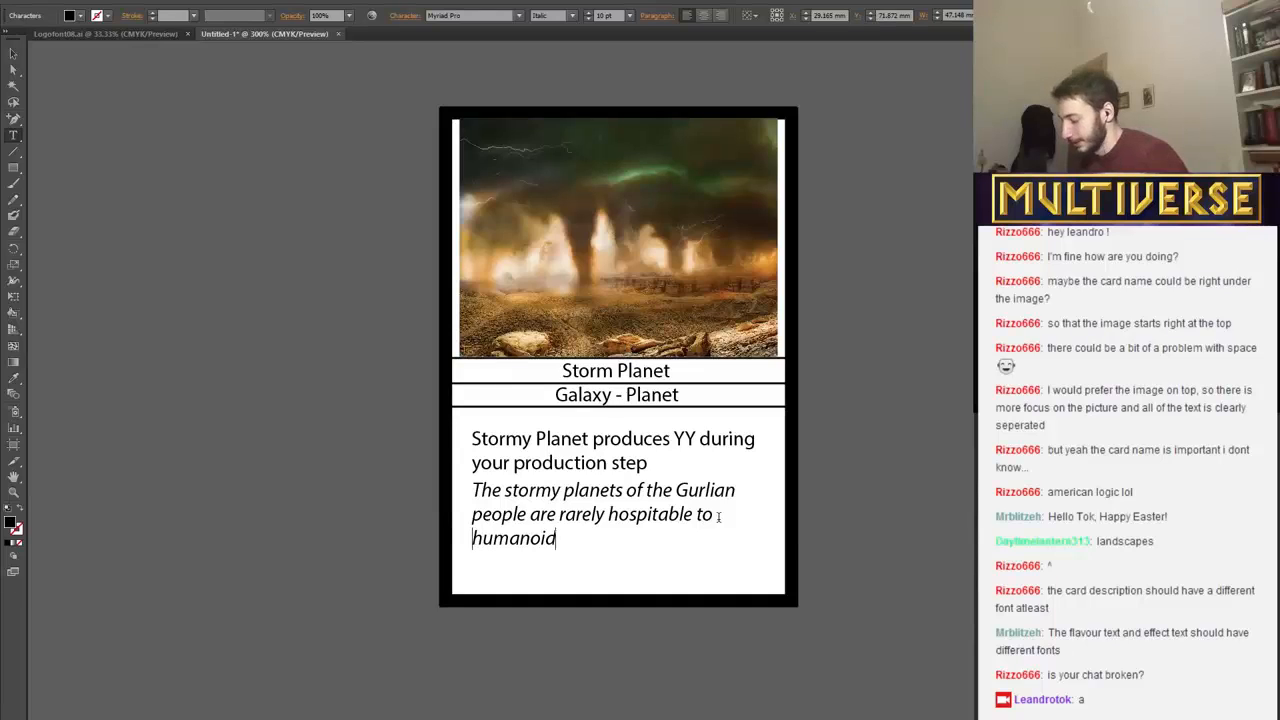
pyautogui.write('s')
pyautogui.click(10, 56)
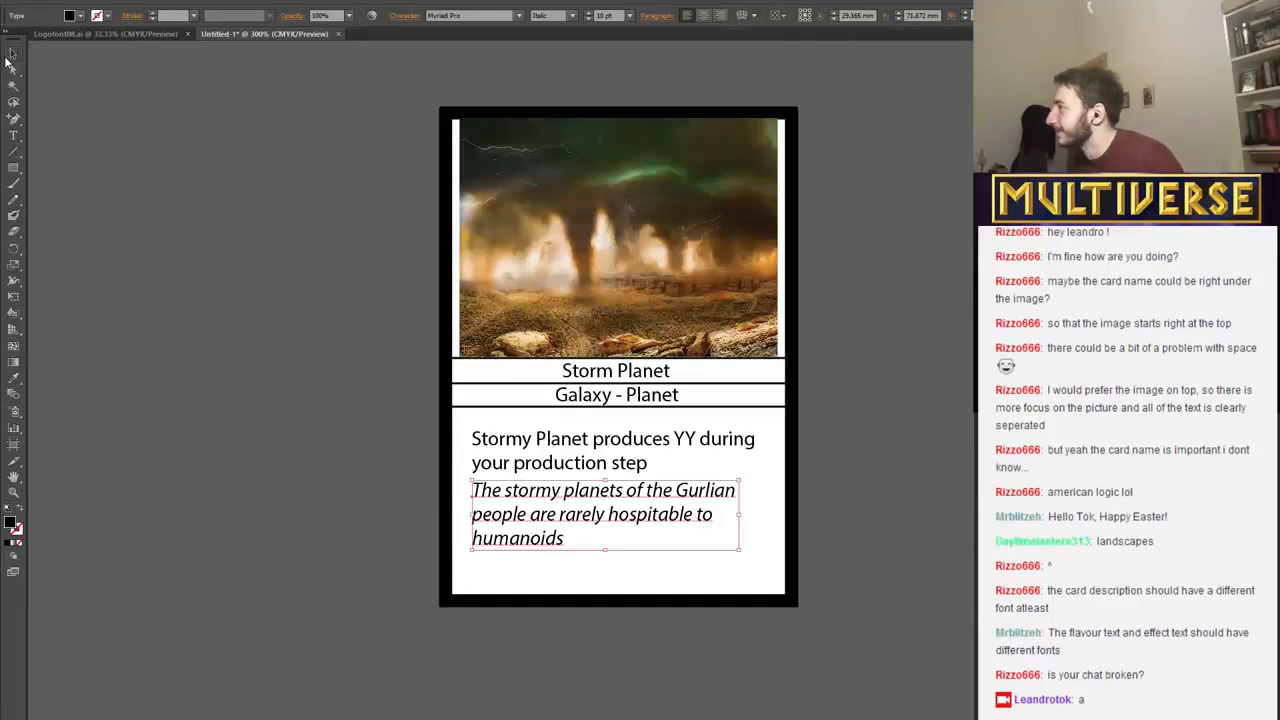
pyautogui.moveTo(600, 531); pyautogui.dragTo(600, 528)
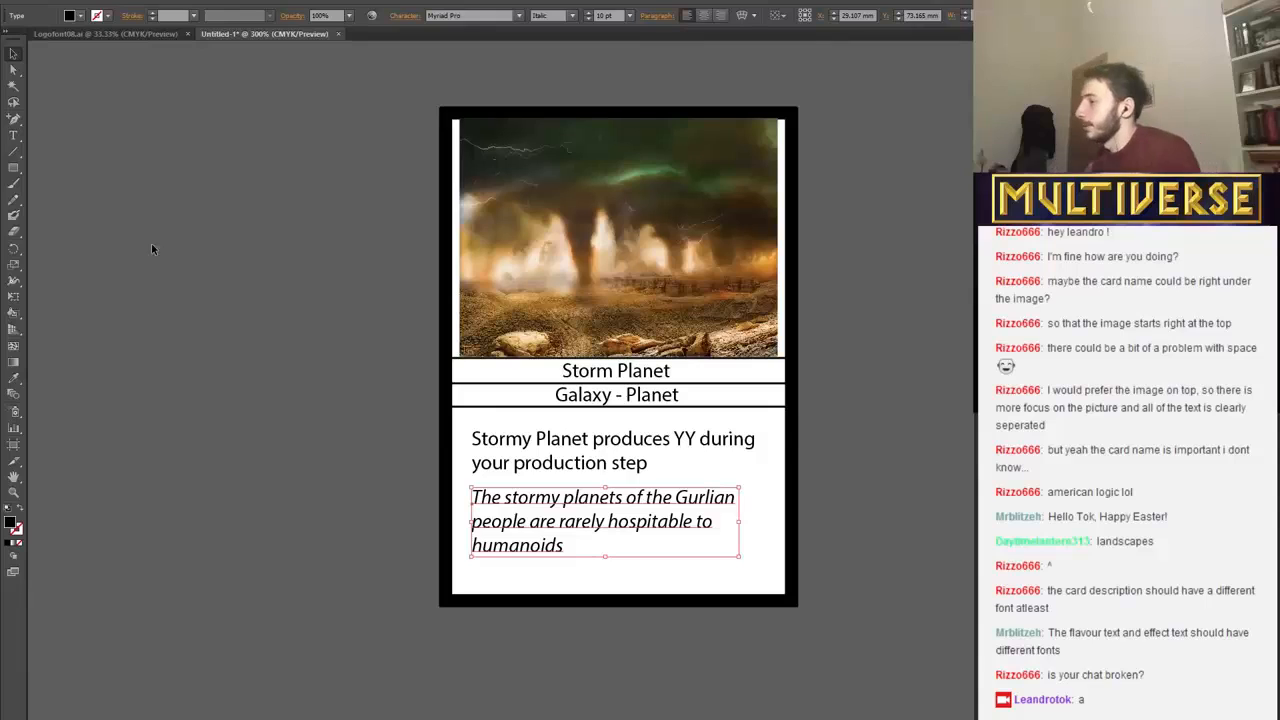
# Draw a horizontal divider line about 14.7 mm long between the rules text and the flavour text with a 1 pt black stroke.
pyautogui.click(13, 151)
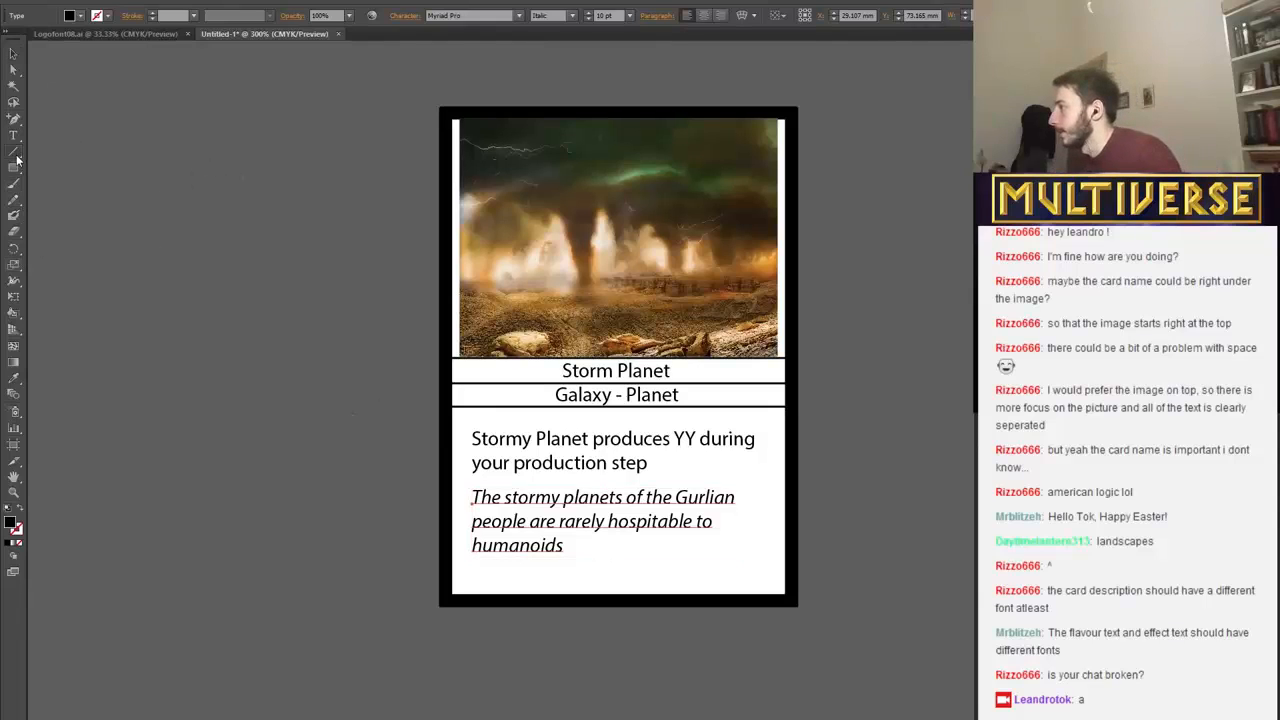
pyautogui.keyDown('ctrl'); pyautogui.click(722, 461); pyautogui.keyUp('ctrl')
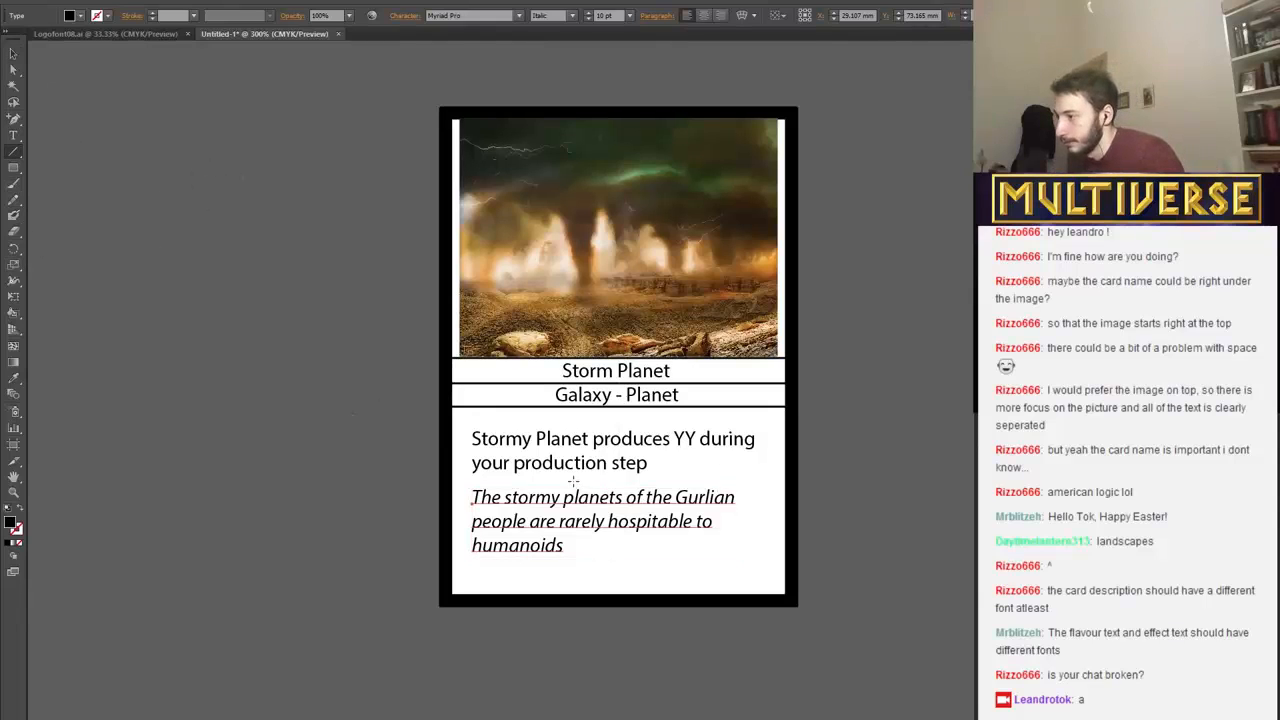
pyautogui.moveTo(573, 481); pyautogui.dragTo(657, 482)
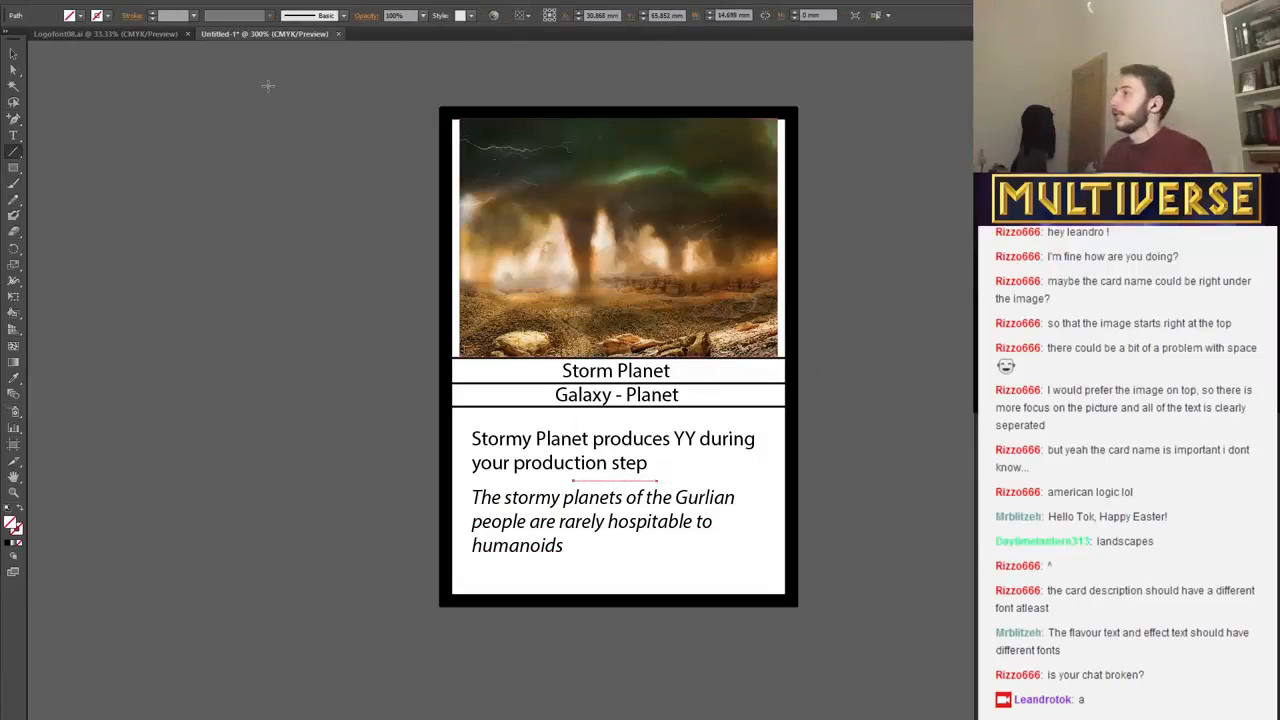
pyautogui.click(82, 17)
pyautogui.click(103, 17)
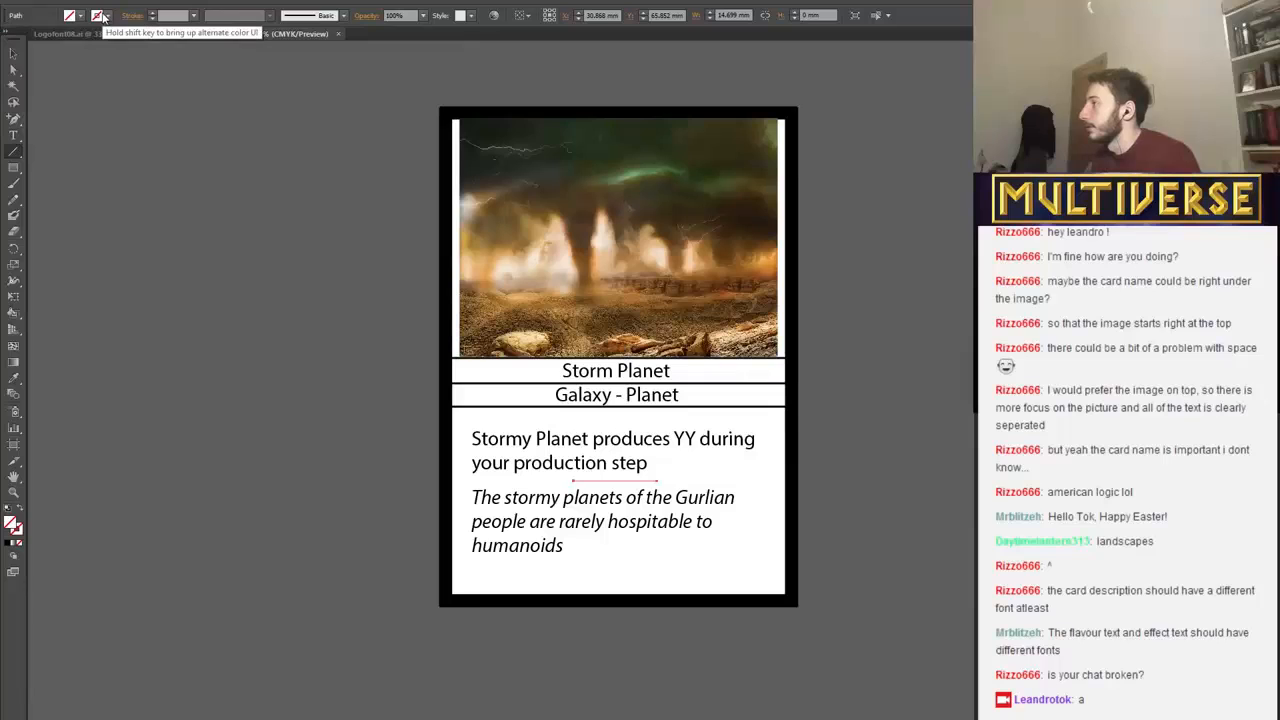
pyautogui.click(110, 18)
pyautogui.click(110, 18)
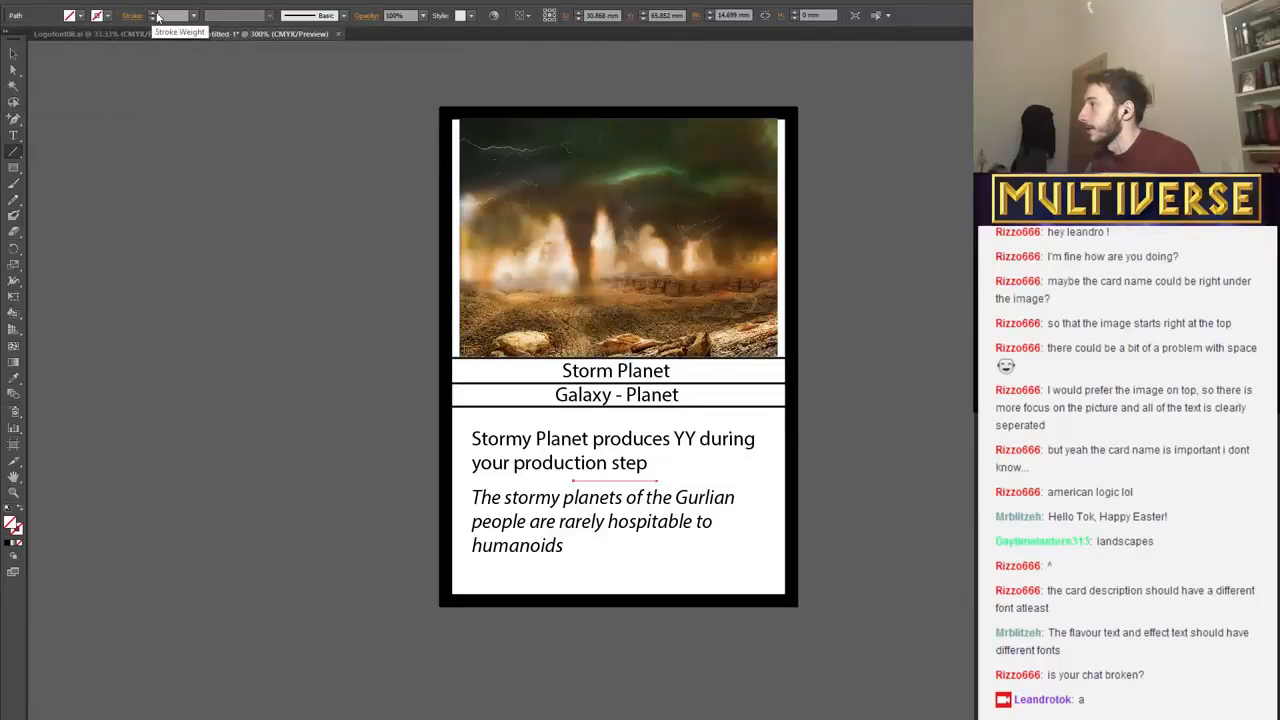
pyautogui.click(153, 14)
pyautogui.click(13, 54)
pyautogui.click(317, 332)
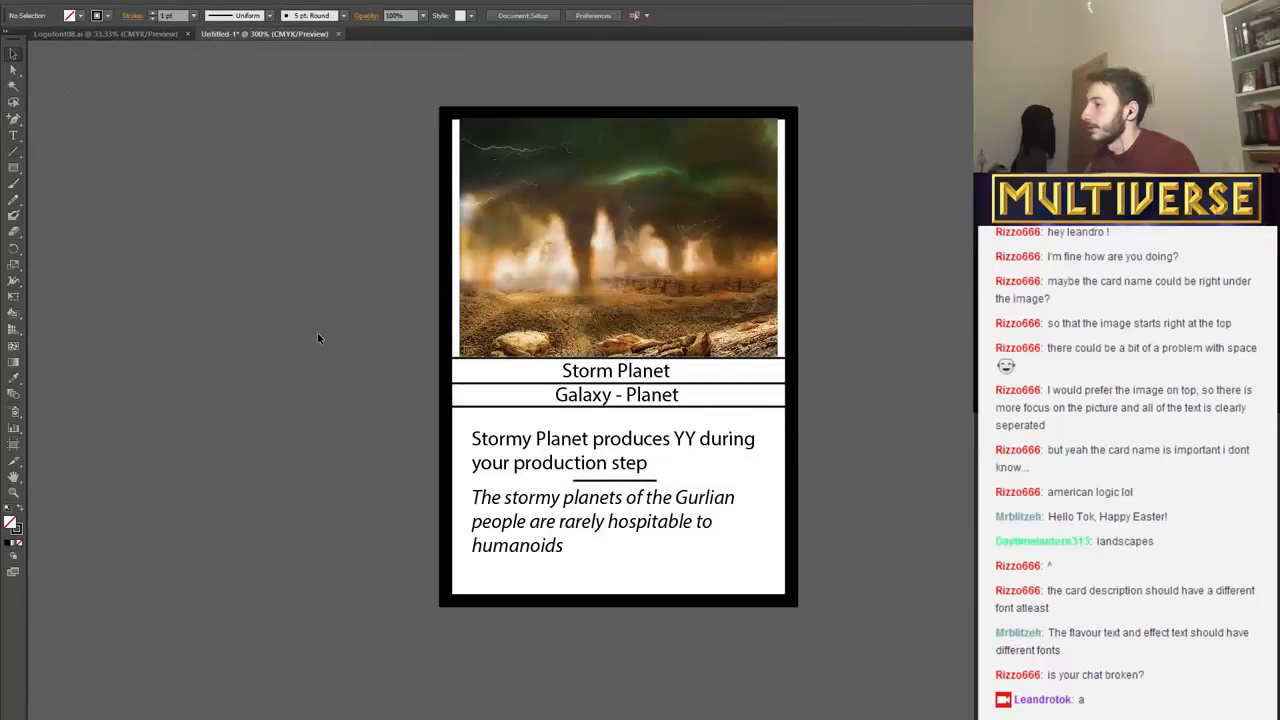
# Draw a horizontal line about 59 mm long across the card's inner width, just below the flavour text.
pyautogui.click(13, 151)
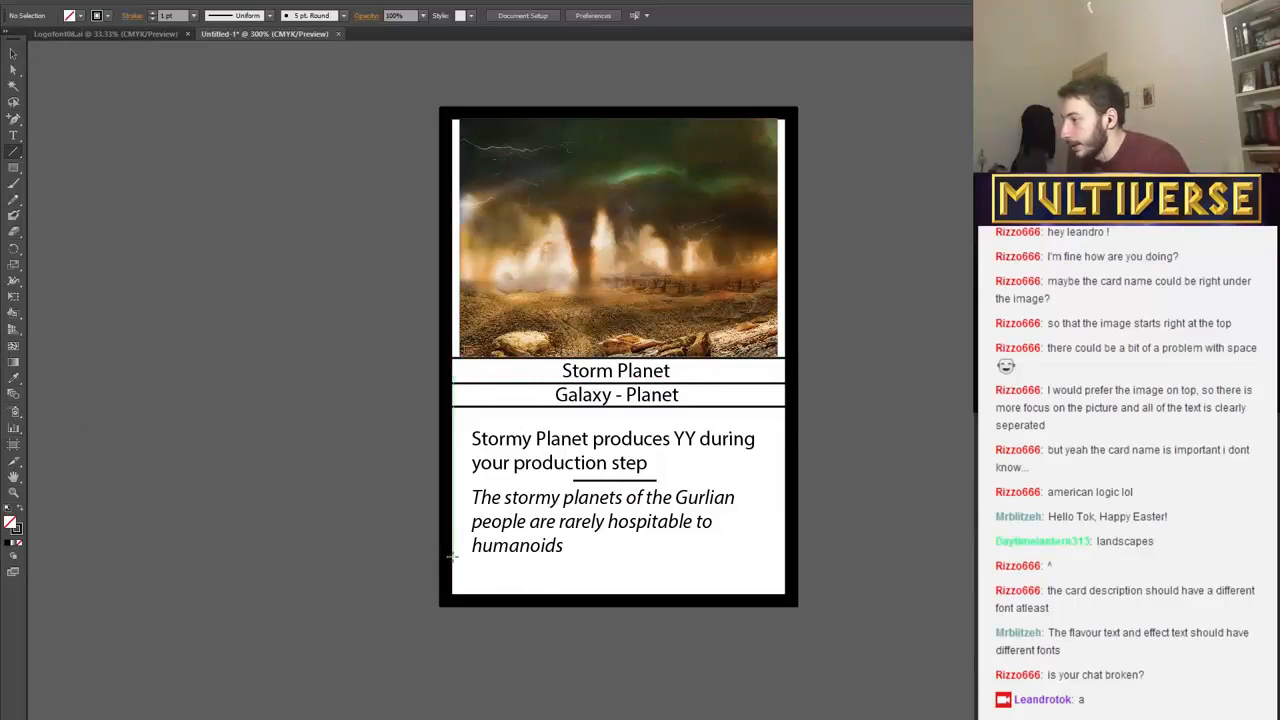
pyautogui.moveTo(452, 557); pyautogui.dragTo(785, 557)
pyautogui.click(13, 52)
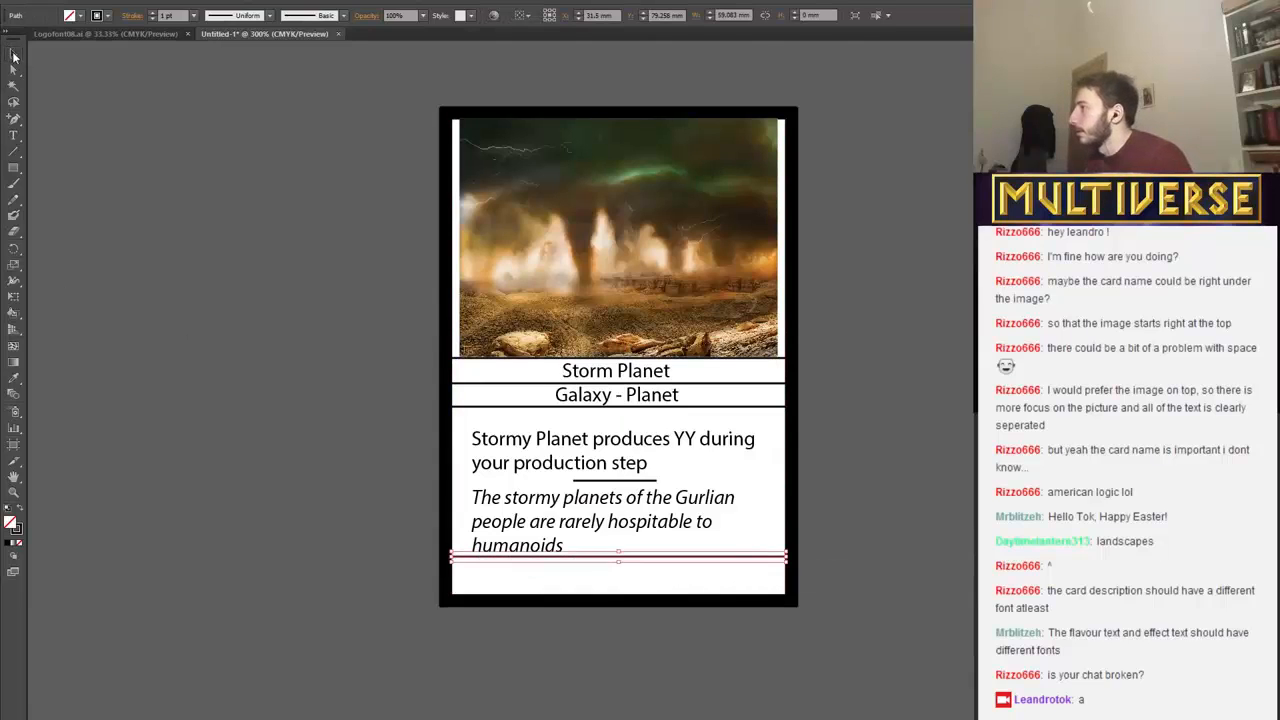
# Move the rules text, the short divider and the flavour text slightly higher, between the type band and the full-width line.
pyautogui.click(606, 463)
pyautogui.moveTo(626, 443); pyautogui.dragTo(620, 430)
pyautogui.click(607, 505)
pyautogui.doubleClick(614, 481)
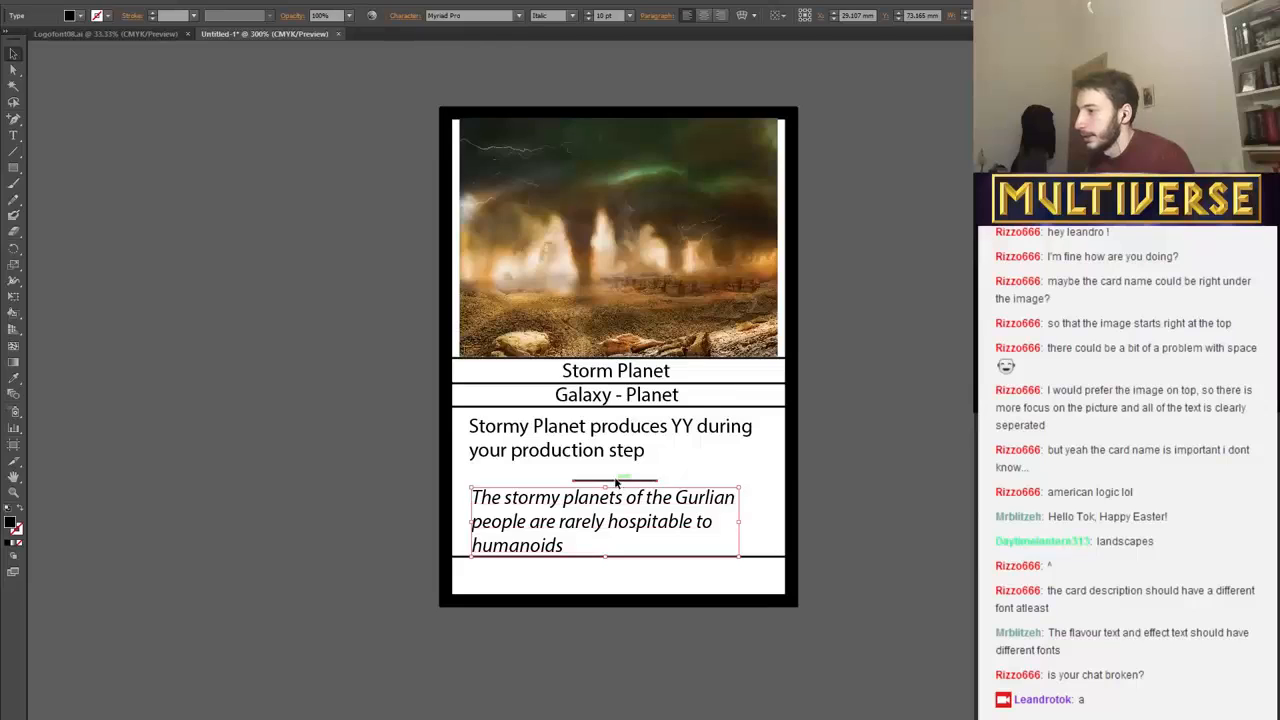
pyautogui.moveTo(618, 482)
pyautogui.mouseDown()
pyautogui.moveTo(617, 468)
pyautogui.moveTo(631, 505)
pyautogui.moveTo(631, 494)
pyautogui.mouseUp()
pyautogui.doubleClick(617, 500)
pyautogui.click(738, 470)
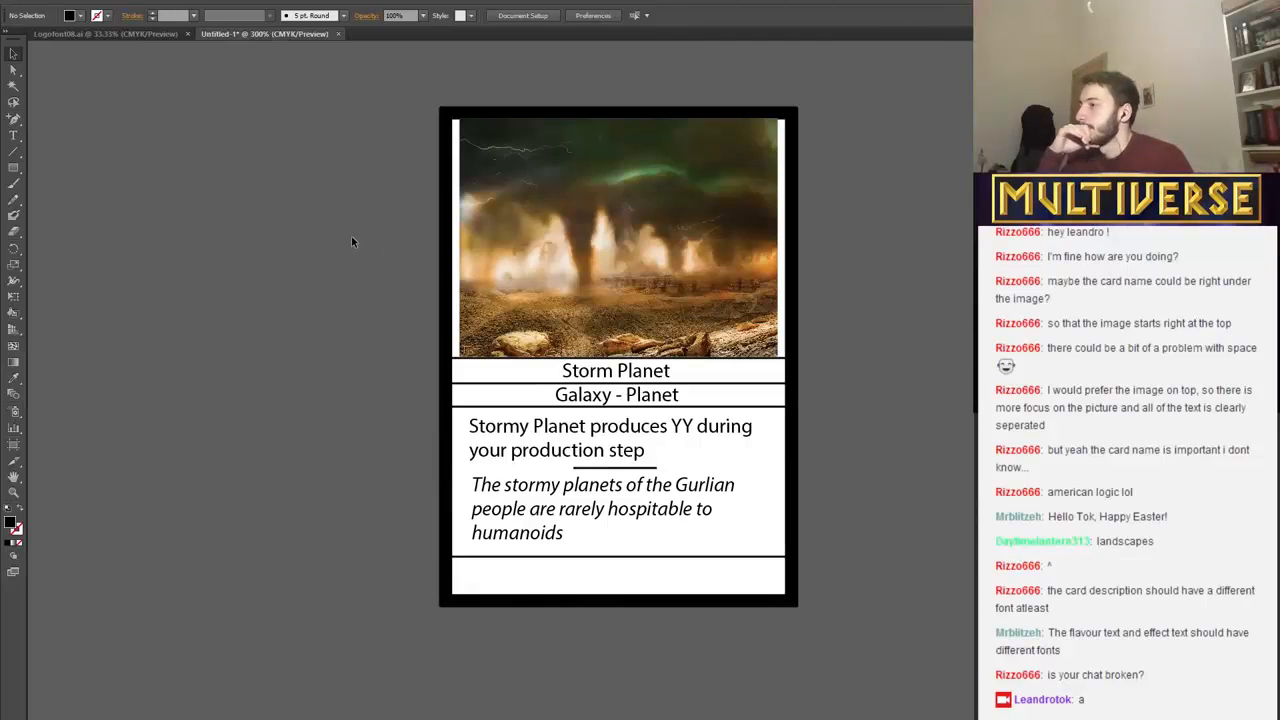
# Enlarge the landscape artwork from its lower corners to about 59 × 44 mm so it spans the card's inner width.
pyautogui.click(546, 239)
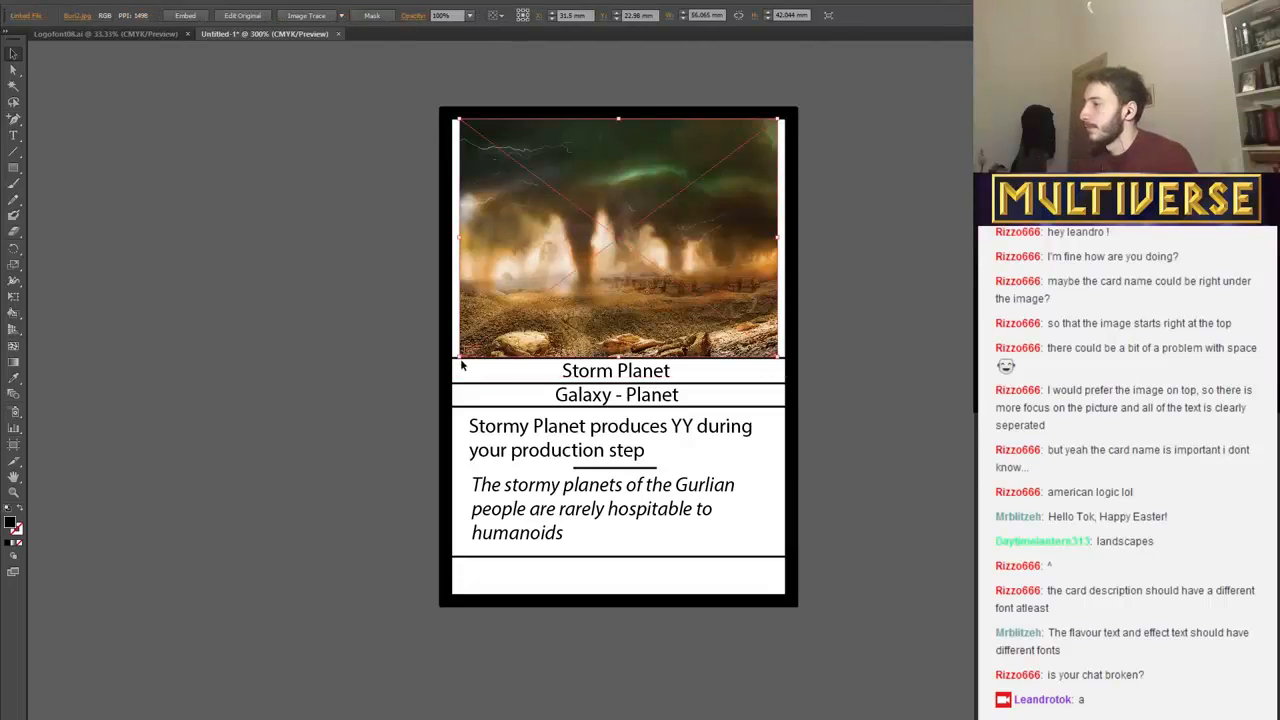
pyautogui.moveTo(457, 358); pyautogui.dragTo(451, 362)
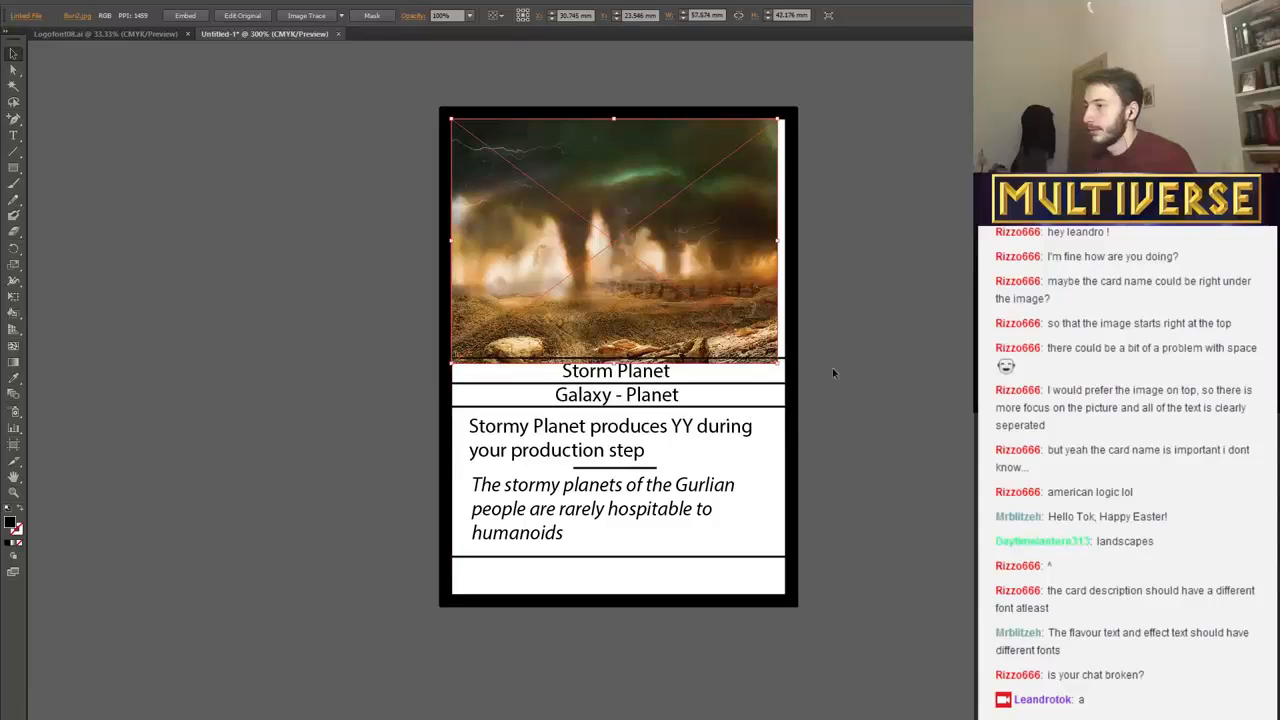
pyautogui.moveTo(779, 366); pyautogui.dragTo(786, 369)
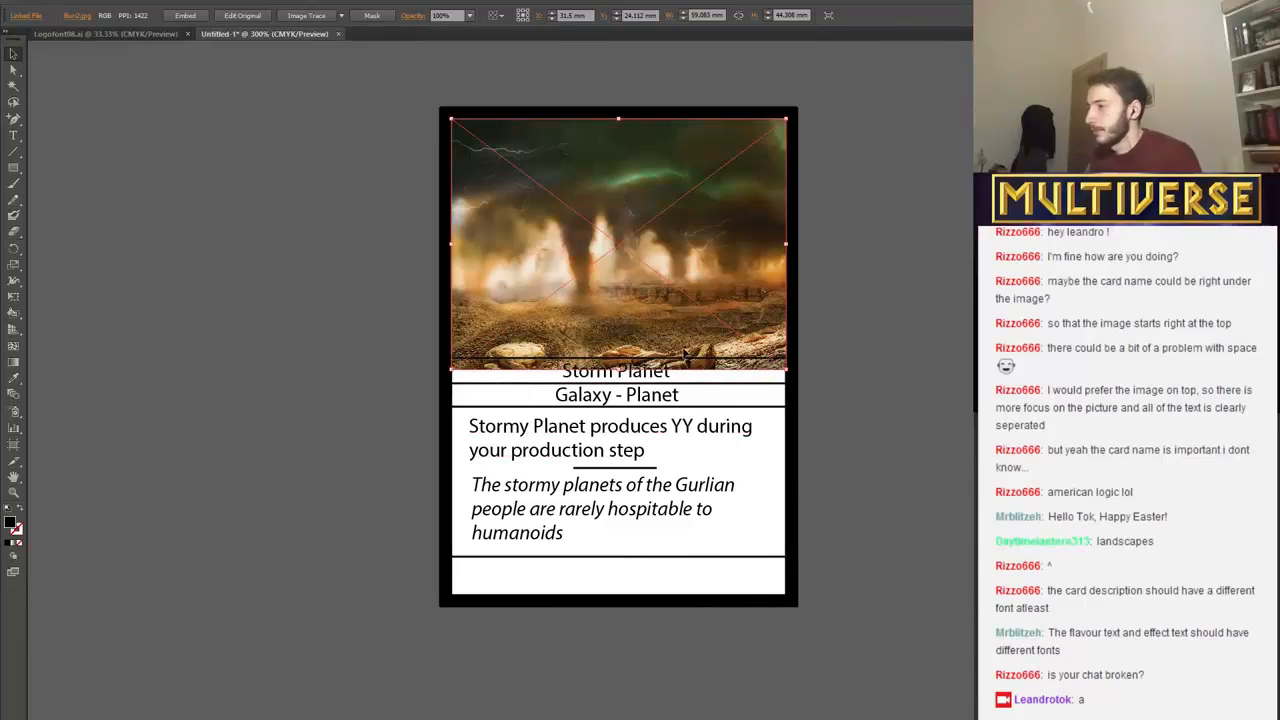
# Move the full-width line beneath the "Galaxy - Planet" type text slightly lower, close to the top of the rules text.
pyautogui.click(687, 357)
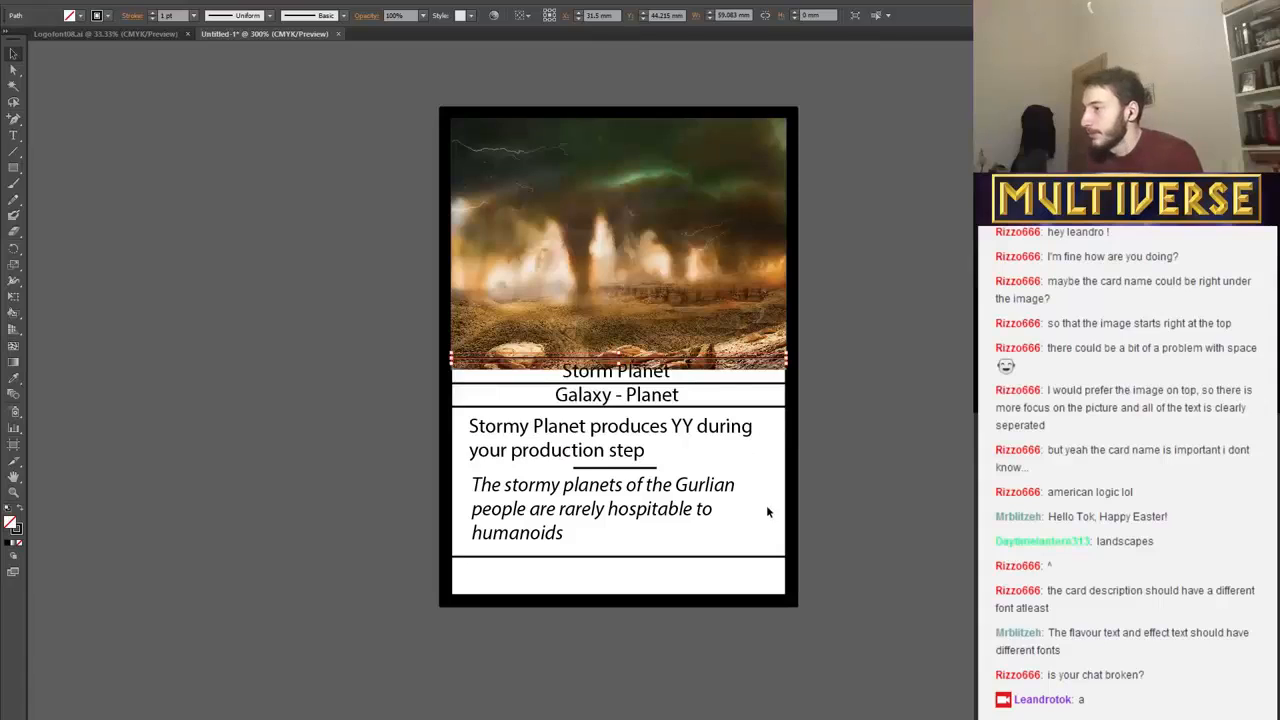
pyautogui.click(711, 408)
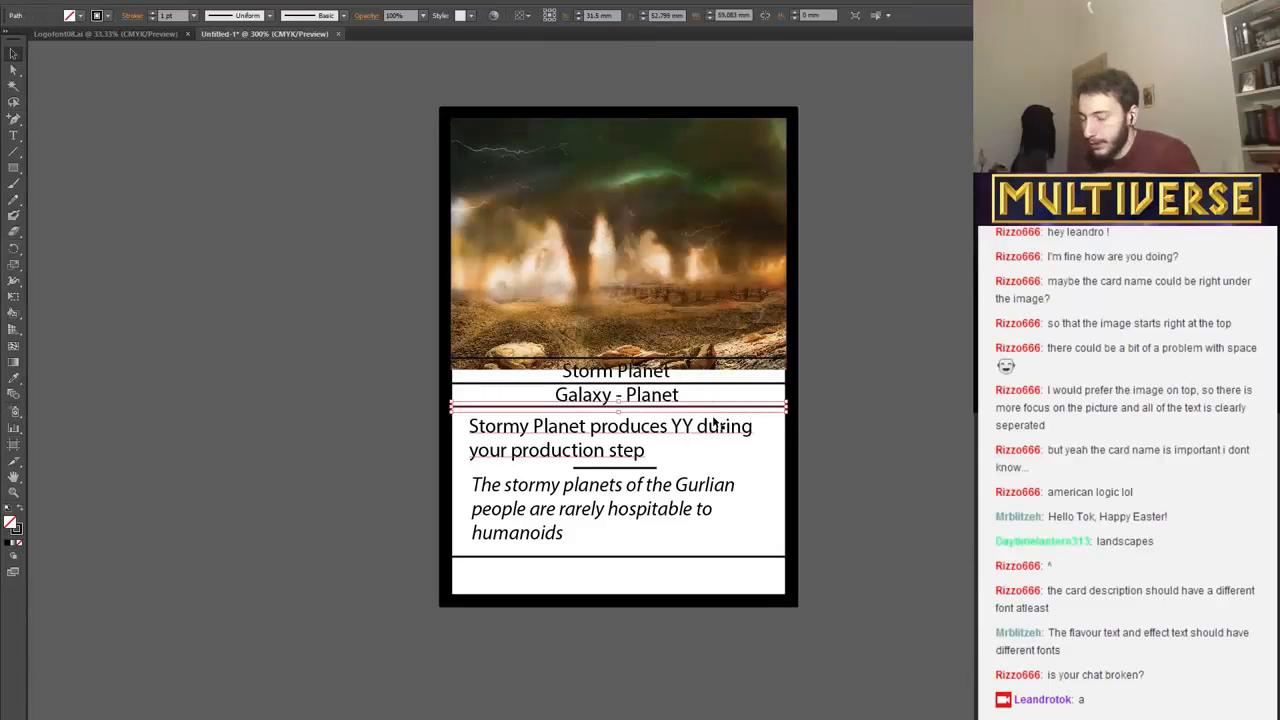
pyautogui.press('Down')
pyautogui.press('Down')
pyautogui.press('Down')
# Move the rules text slightly lower, away from the line above it, and shift the flavour text down toward the lower full-width line.
pyautogui.press('Down')
pyautogui.press('Down')
pyautogui.click(711, 427)
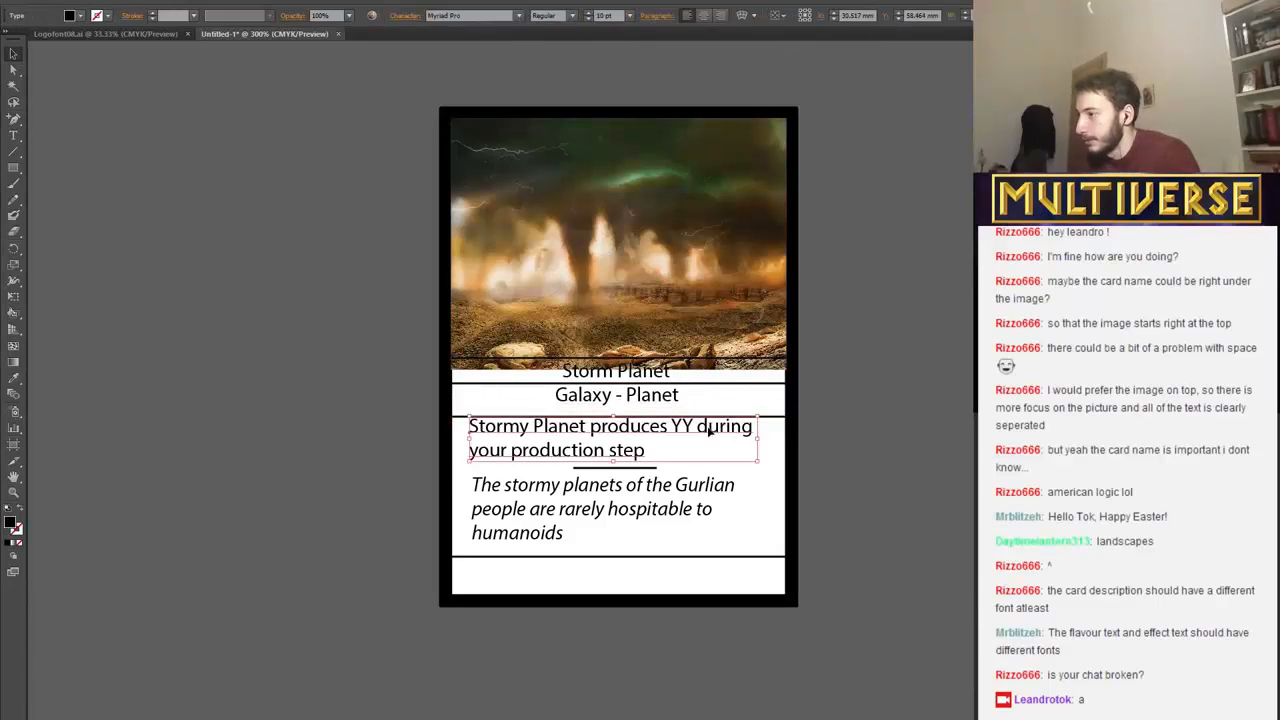
pyautogui.press('Down')
pyautogui.press('Down')
pyautogui.click(687, 499)
pyautogui.click(687, 503)
# Move the short divider down to just above the flavour text and the rules text down to just above the divider.
pyautogui.press('Down')
pyautogui.press('Down')
pyautogui.press('Down')
pyautogui.press('Down')
pyautogui.press('Down')
pyautogui.press('Down')
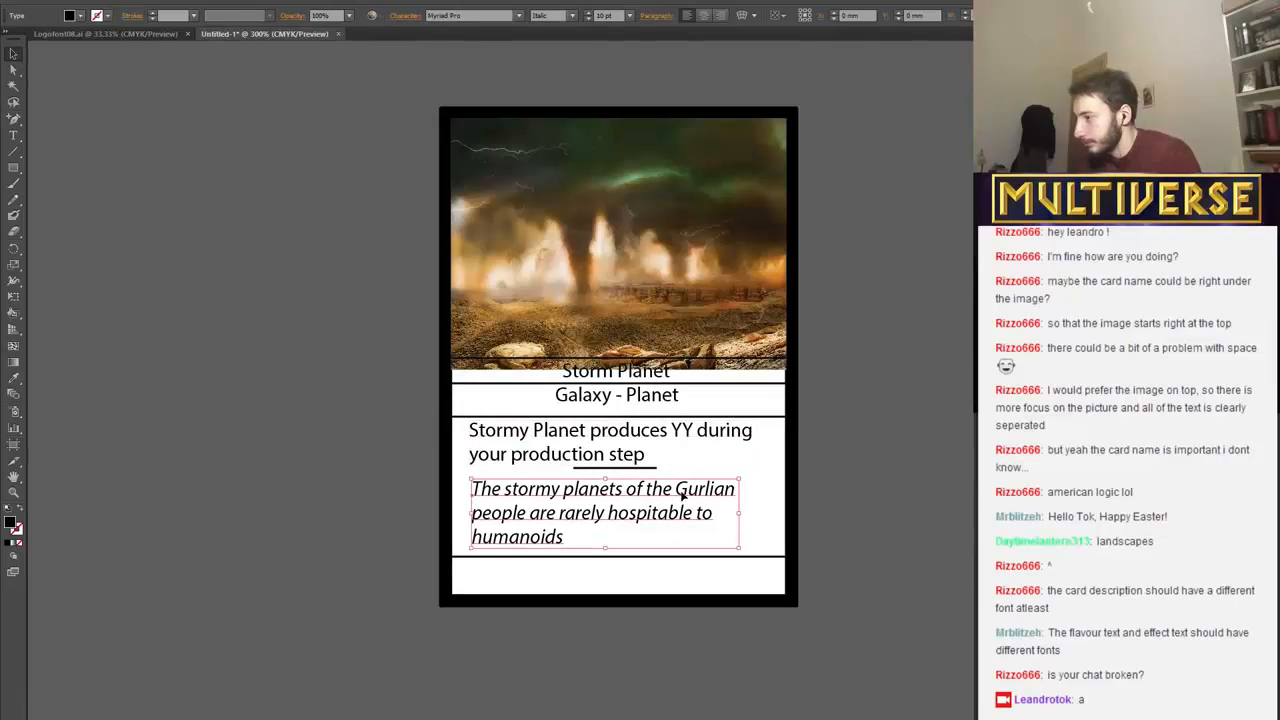
pyautogui.click(648, 466)
pyautogui.press('Down')
pyautogui.press('Down')
pyautogui.press('Down')
pyautogui.press('Down')
pyautogui.press('Down')
pyautogui.press('Down')
pyautogui.press('Down')
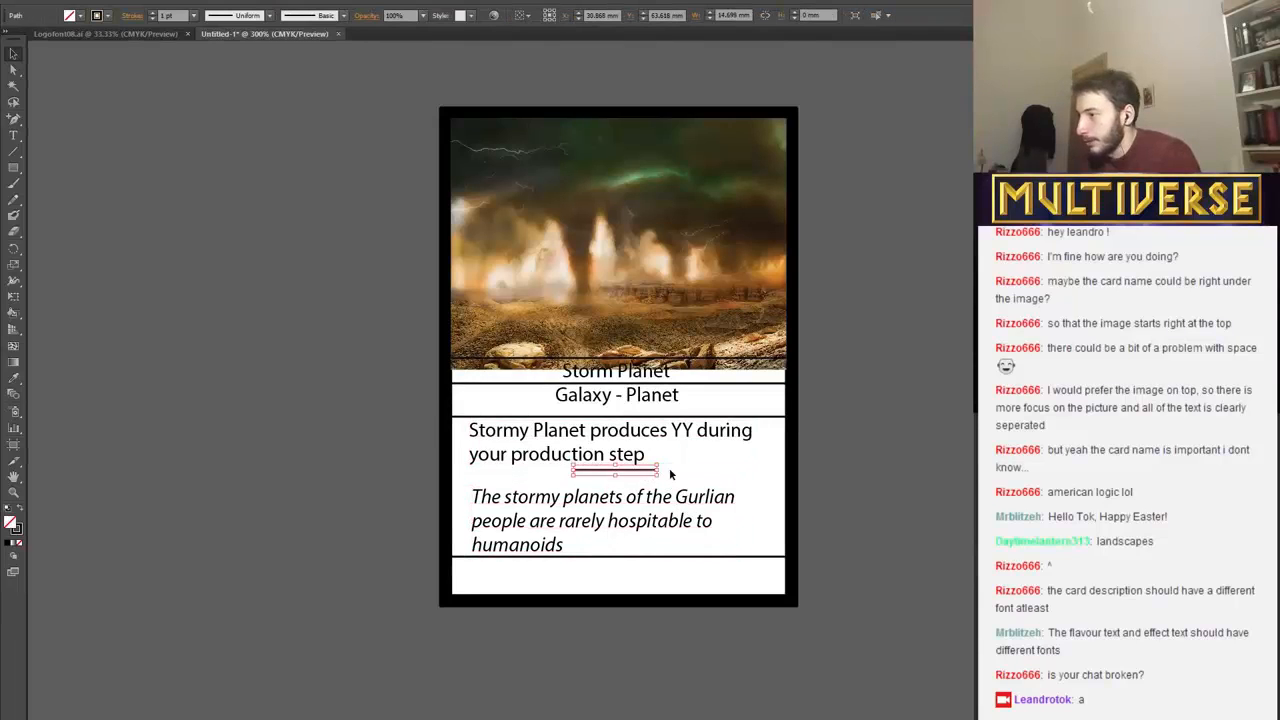
pyautogui.click(634, 460)
pyautogui.press('Down')
pyautogui.press('Down')
pyautogui.press('Down')
pyautogui.press('Down')
pyautogui.press('Down')
pyautogui.press('Down')
pyautogui.press('Down')
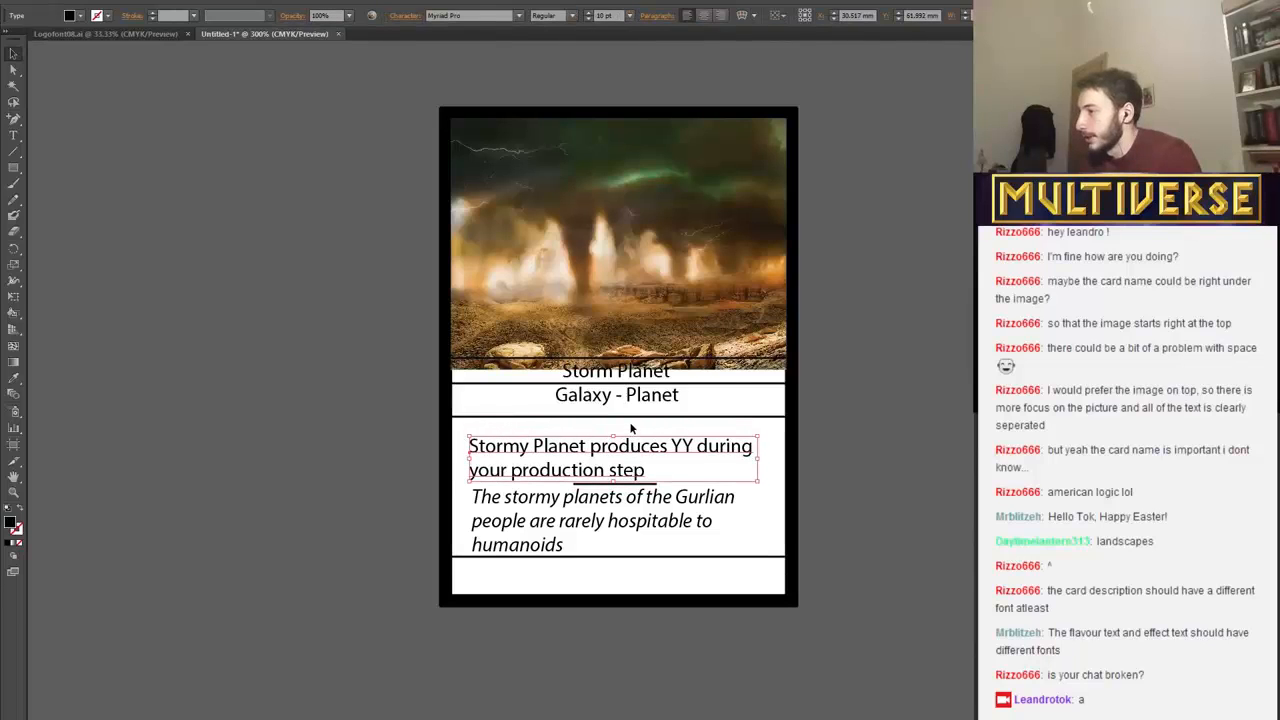
# Move the full-width line beneath the type text down to just above the rules text.
pyautogui.click(630, 416)
pyautogui.press('Down')
pyautogui.press('Down')
pyautogui.press('Down')
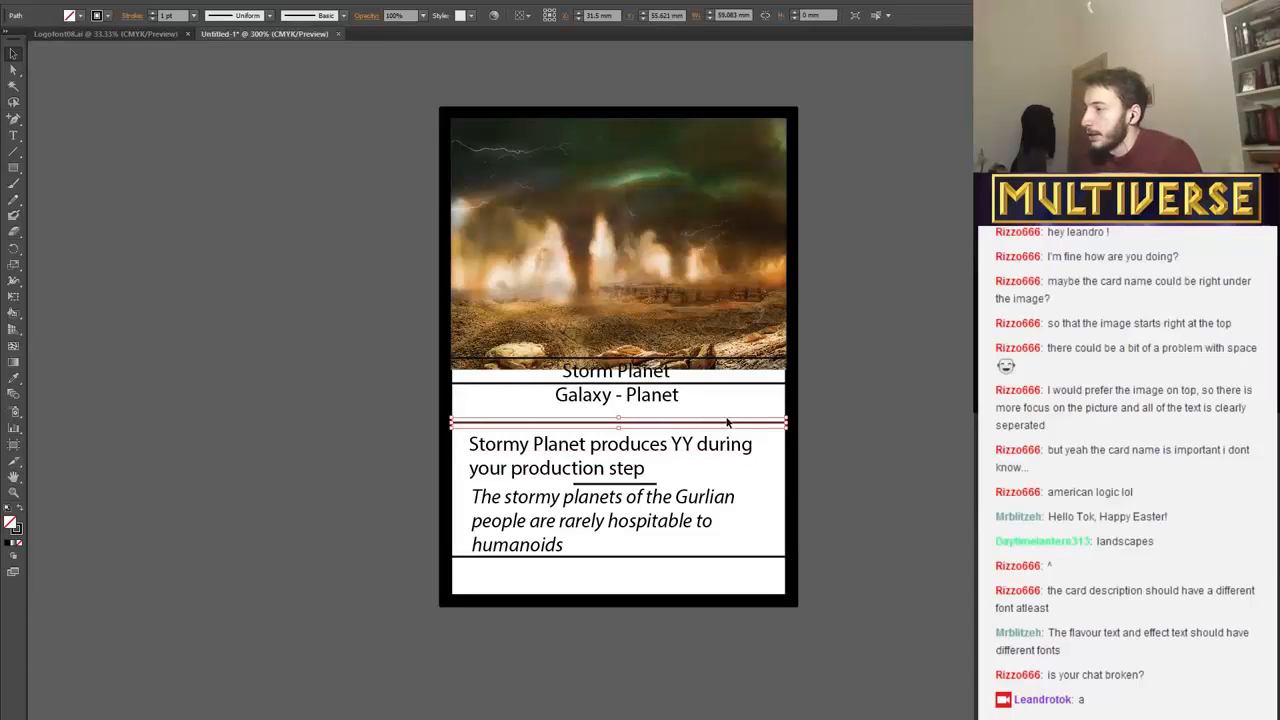
pyautogui.press('Down')
pyautogui.press('Down')
pyautogui.press('Down')
pyautogui.press('Down')
pyautogui.press('Down')
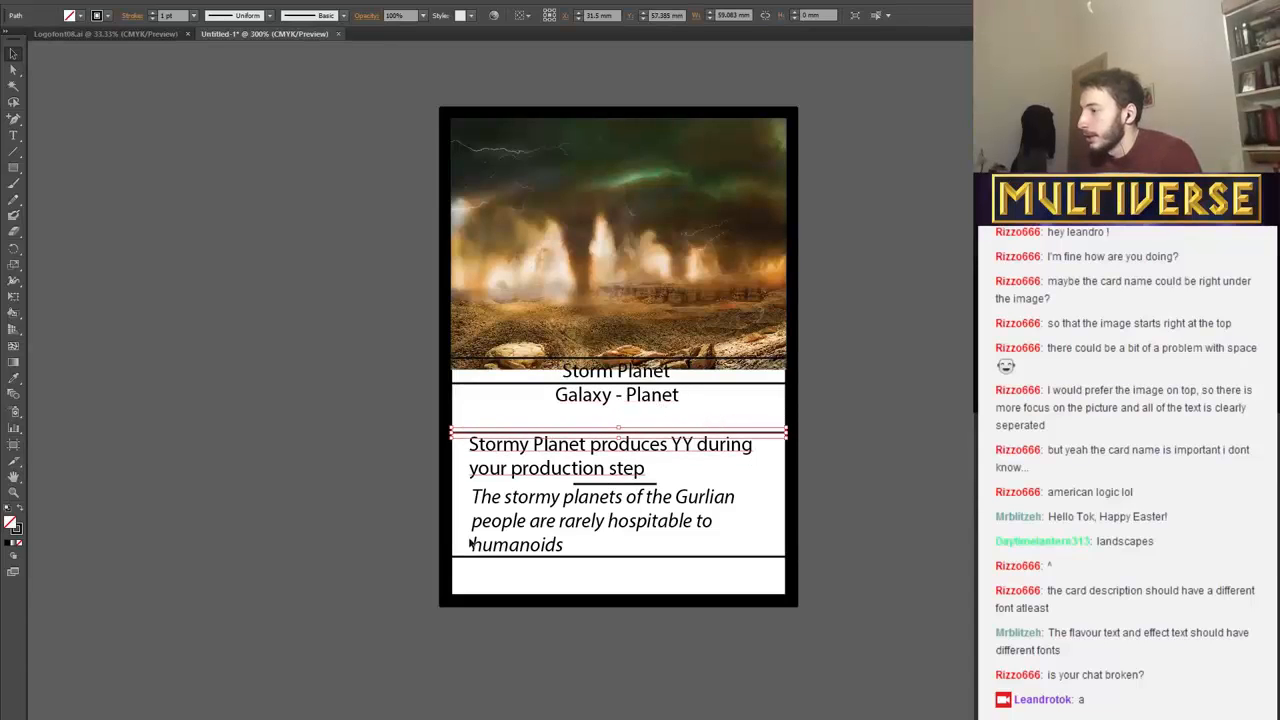
# Move the "Galaxy - Planet" type text down until it sits just above the line over the rules text.
pyautogui.click(613, 397)
pyautogui.press('Down')
pyautogui.press('Down')
pyautogui.press('Down')
pyautogui.press('Down')
pyautogui.press('Down')
pyautogui.press('Down')
pyautogui.press('Down')
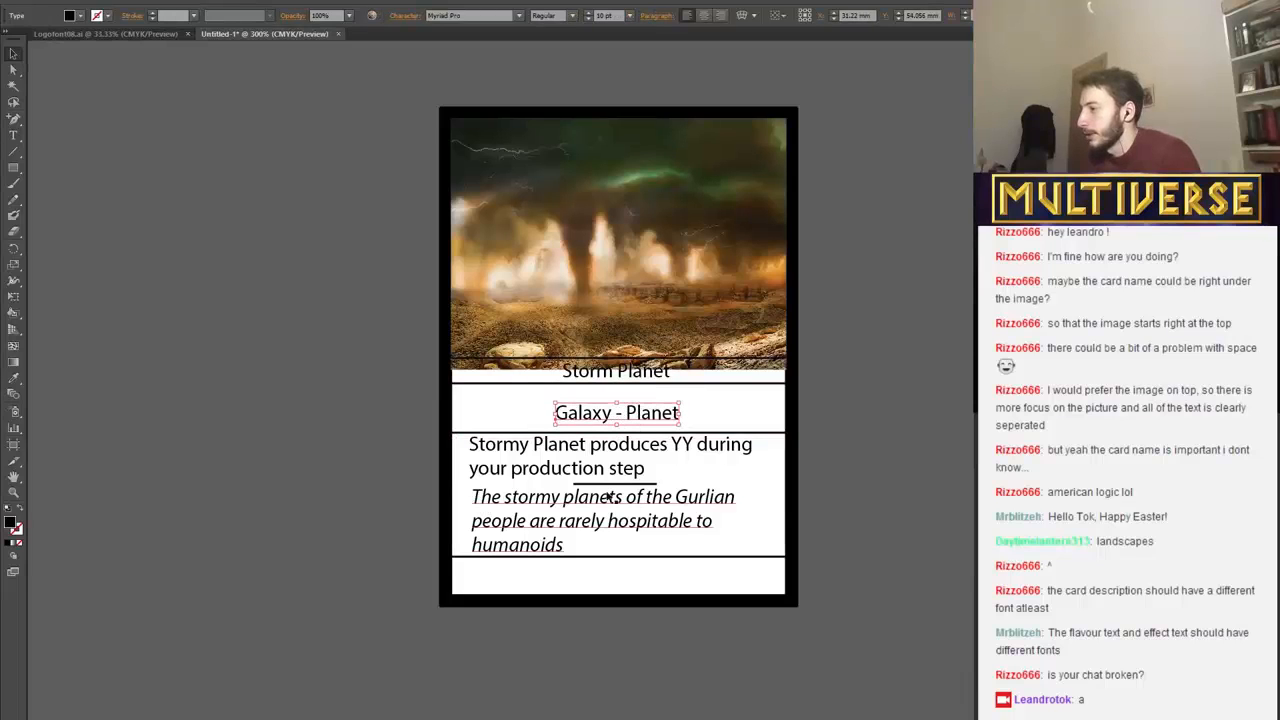
pyautogui.press('Down')
pyautogui.press('Down')
pyautogui.press('Down')
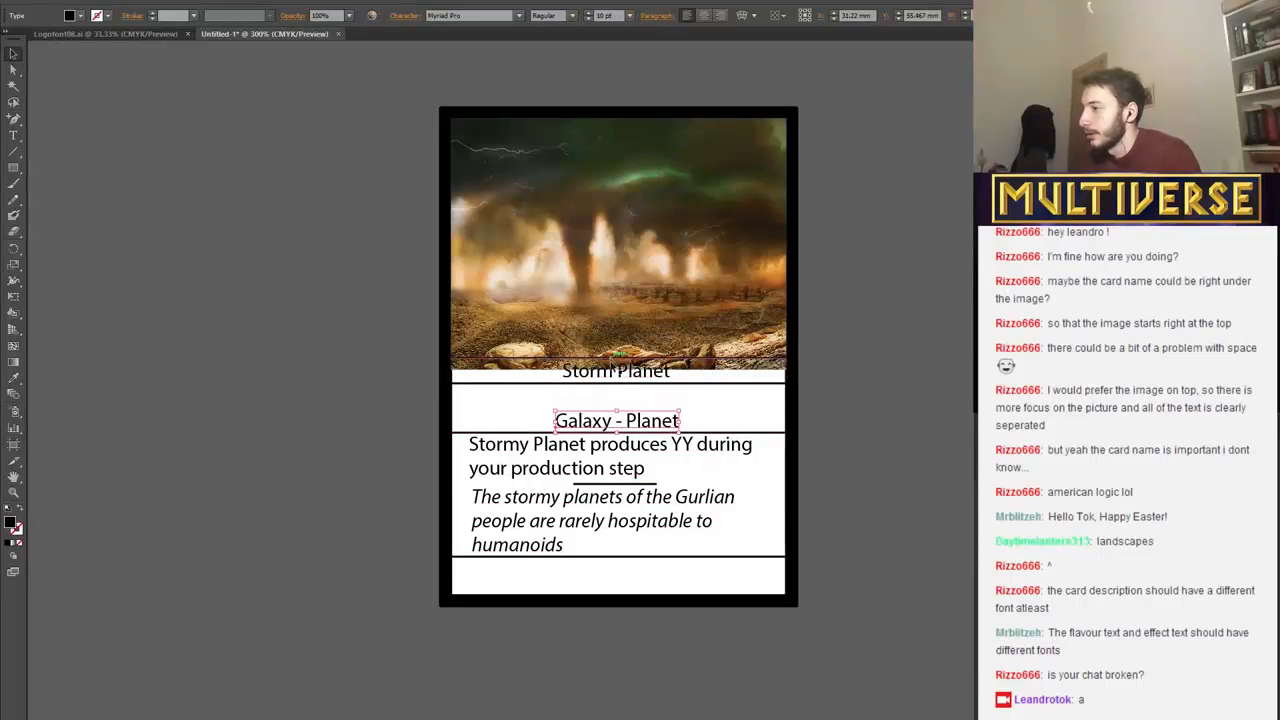
# Move the line between the two bands down to just above "Galaxy - Planet" and place the "Storm Planet" name directly above that line.
pyautogui.click(614, 386)
pyautogui.press('Down')
pyautogui.press('Down')
pyautogui.press('Down')
pyautogui.press('Down')
pyautogui.press('Down')
pyautogui.press('Down')
pyautogui.press('Down')
pyautogui.press('Down')
pyautogui.press('Down')
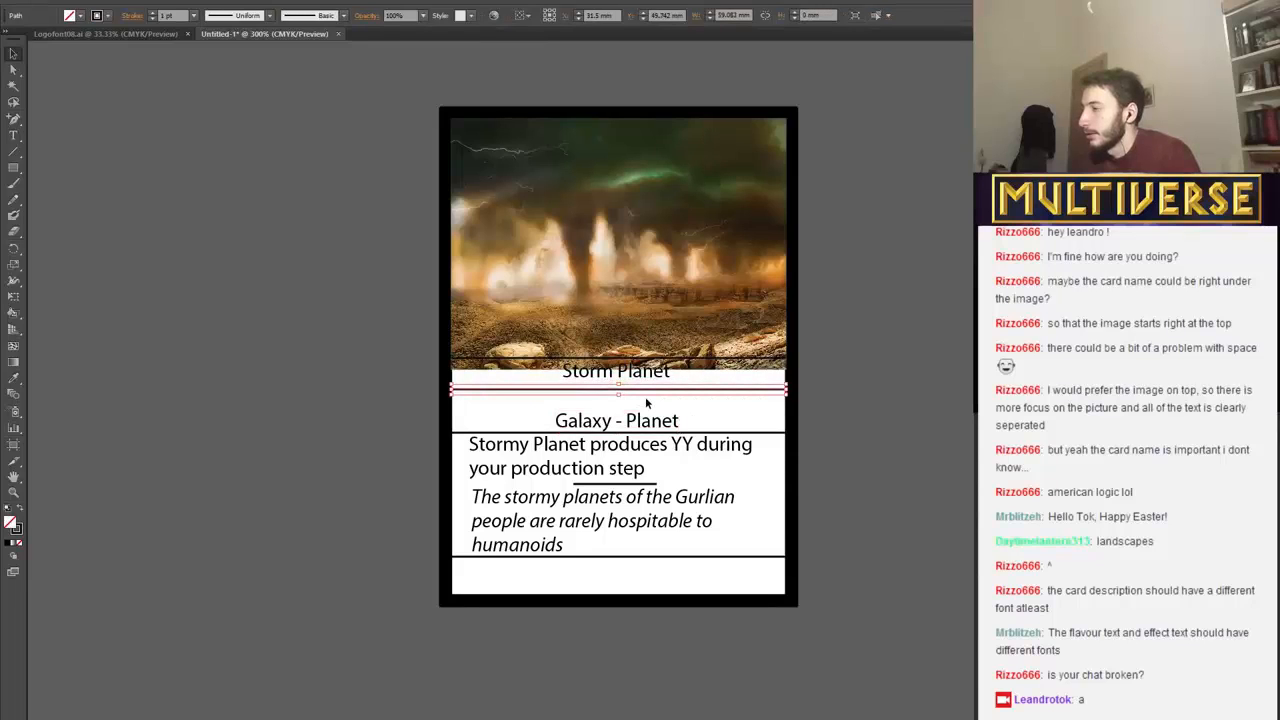
pyautogui.click(637, 372)
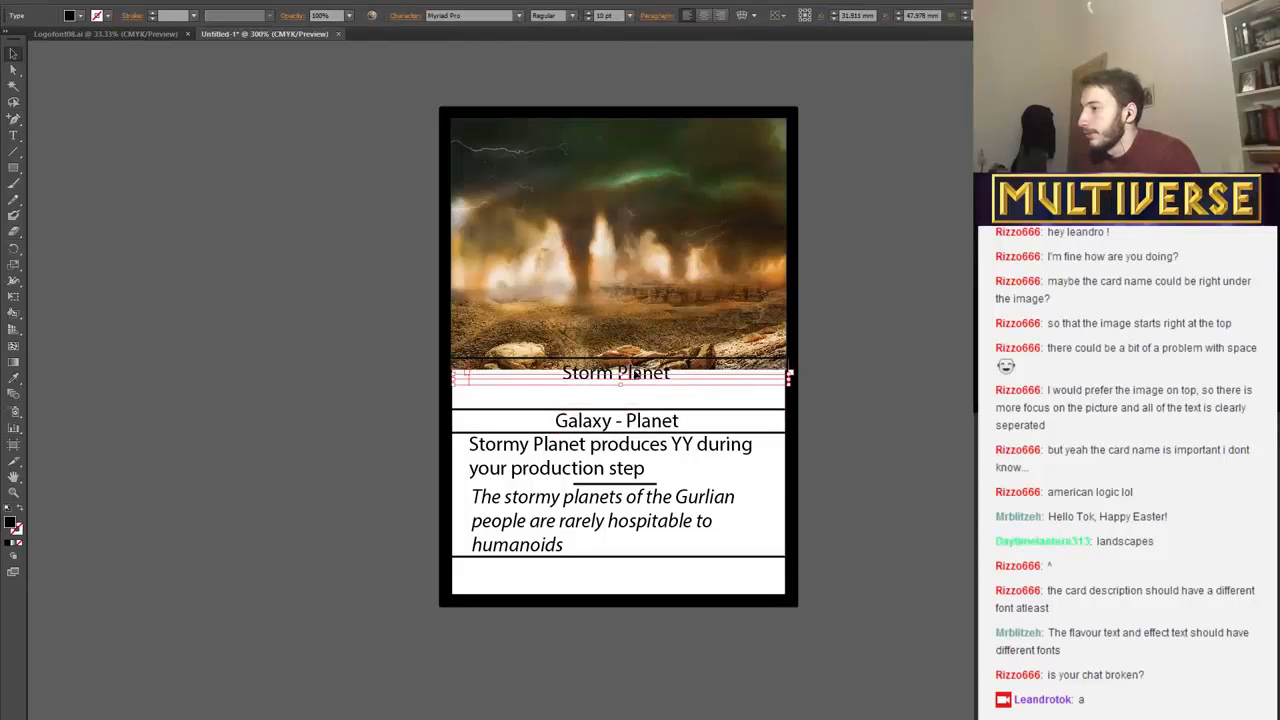
pyautogui.press('Down')
pyautogui.press('Down')
pyautogui.press('Down')
pyautogui.press('Down')
pyautogui.press('Down')
pyautogui.press('Down')
pyautogui.press('Down')
pyautogui.press('Down')
pyautogui.press('Down')
pyautogui.press('Down')
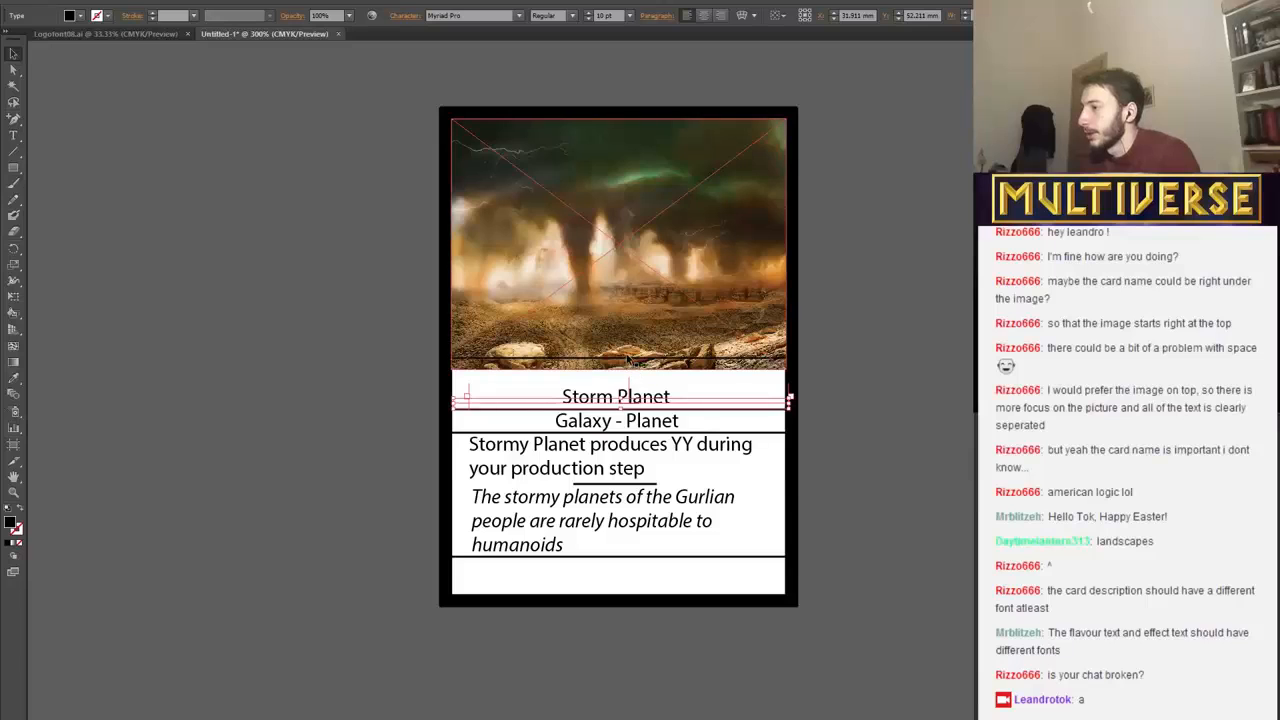
# Move the top band line down to the artwork's bottom edge and raise the "Storm Planet" name to just beneath it.
pyautogui.click(636, 361)
pyautogui.press('Down')
pyautogui.press('Down')
pyautogui.press('Down')
pyautogui.press('Down')
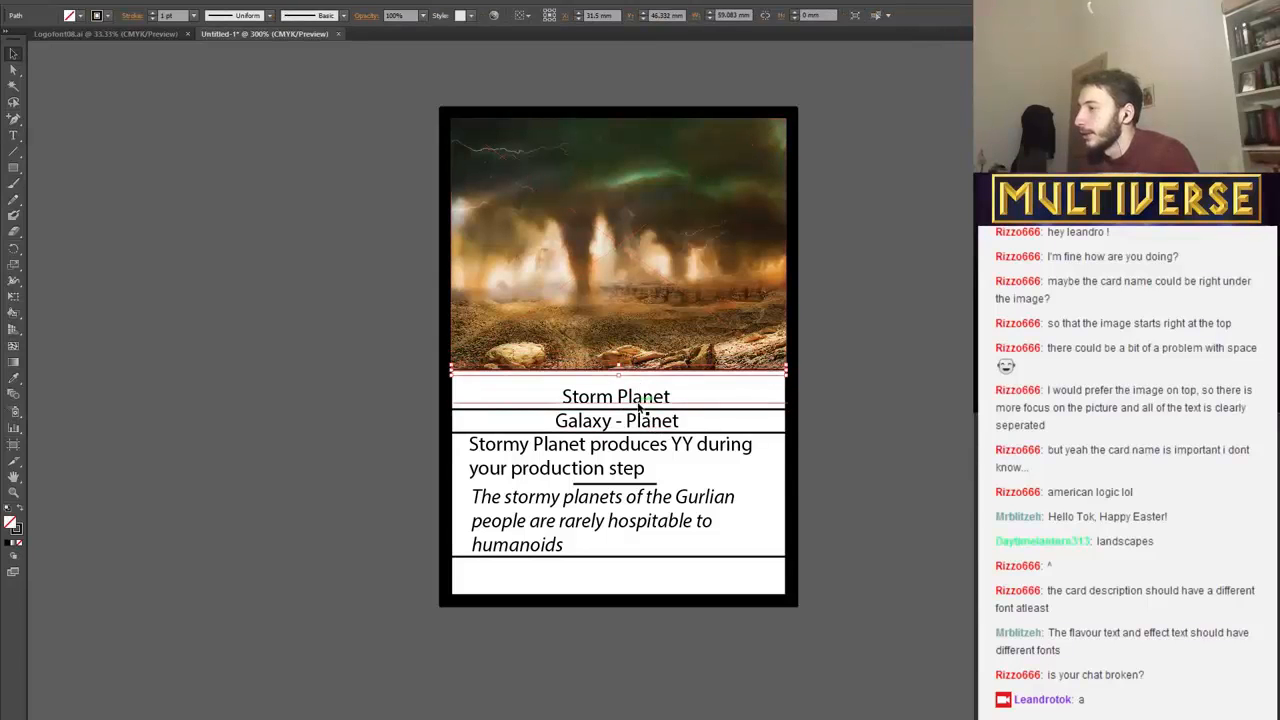
pyautogui.click(638, 392)
pyautogui.press('Up')
pyautogui.press('Up')
pyautogui.press('Up')
pyautogui.press('Up')
pyautogui.press('Up')
pyautogui.press('Up')
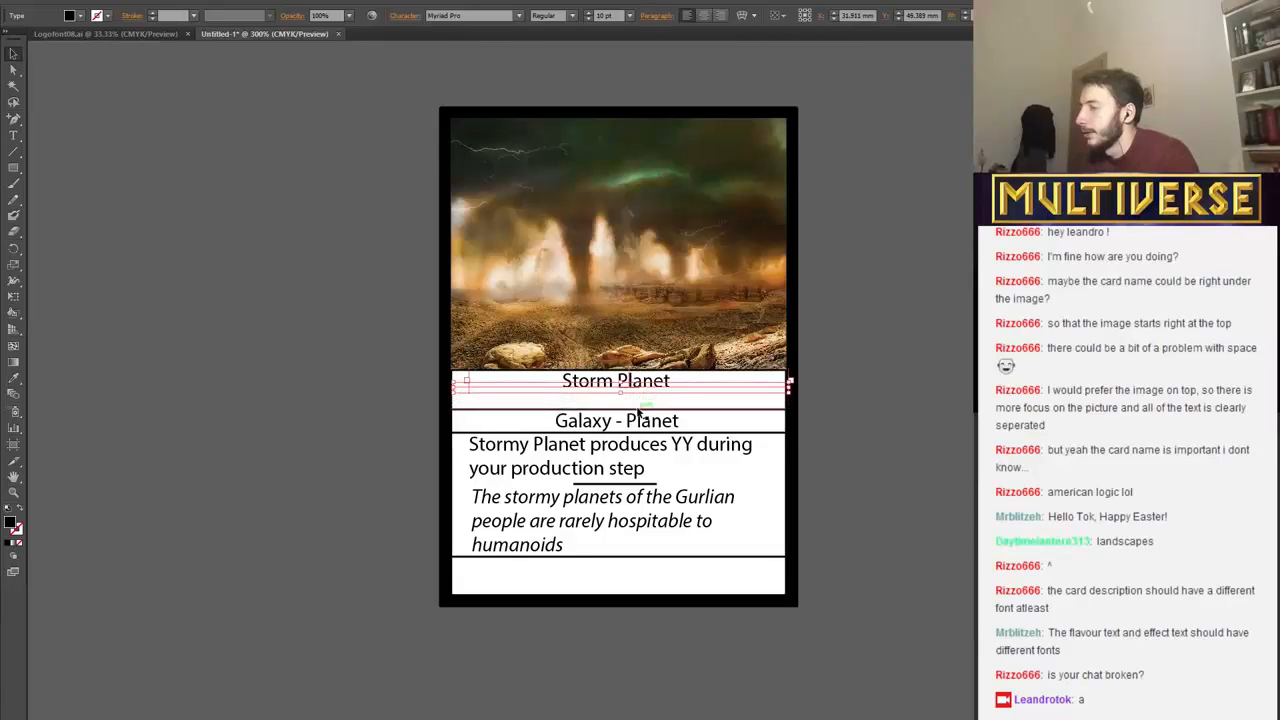
# Raise the line between the bands to just below "Storm Planet" and bring the "Galaxy - Planet" text up directly beneath it.
pyautogui.click(639, 412)
pyautogui.press('Up')
pyautogui.press('Up')
pyautogui.press('Up')
pyautogui.press('Up')
pyautogui.press('Up')
pyautogui.press('Up')
pyautogui.press('Up')
pyautogui.press('Up')
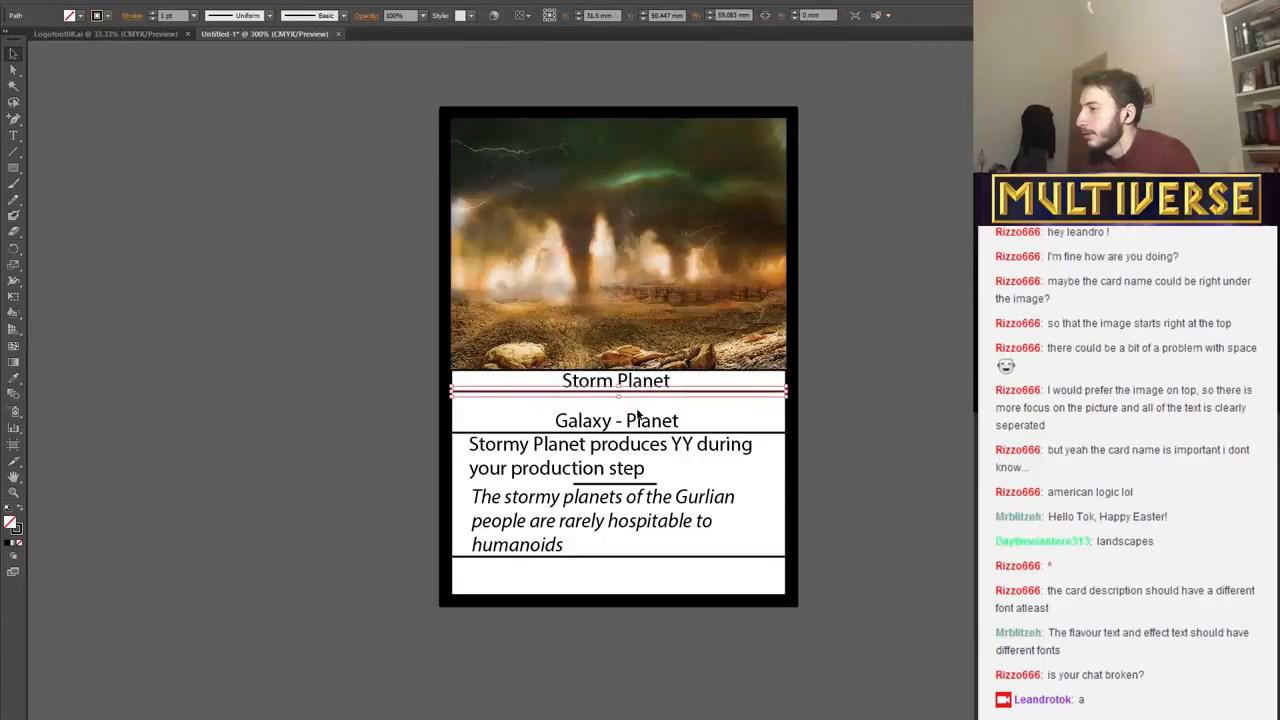
pyautogui.press('Up')
pyautogui.press('Up')
pyautogui.press('Up')
pyautogui.press('Up')
pyautogui.press('Up')
pyautogui.press('Up')
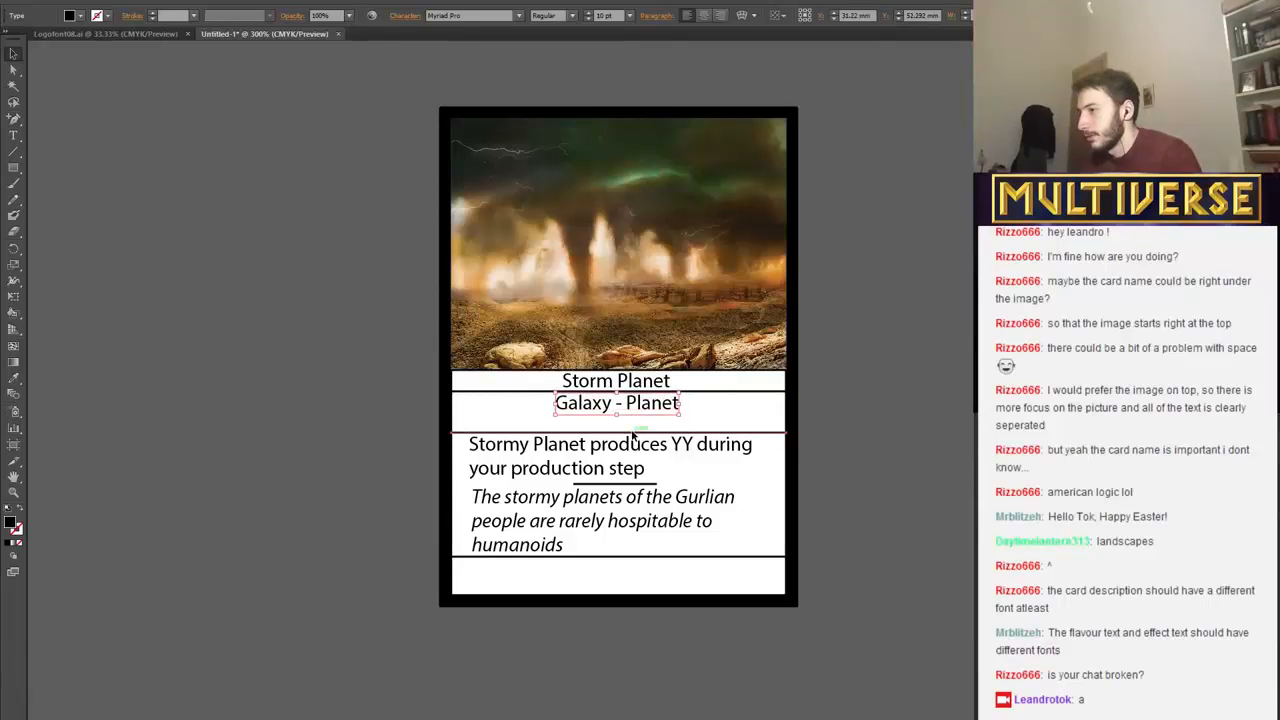
# Raise the line above the rules text to just below "Galaxy - Planet" and move the rules text up close beneath it.
pyautogui.click(632, 430)
pyautogui.press('Up')
pyautogui.press('Up')
pyautogui.press('Up')
pyautogui.press('Up')
pyautogui.press('Up')
pyautogui.press('Up')
pyautogui.press('Up')
pyautogui.press('Up')
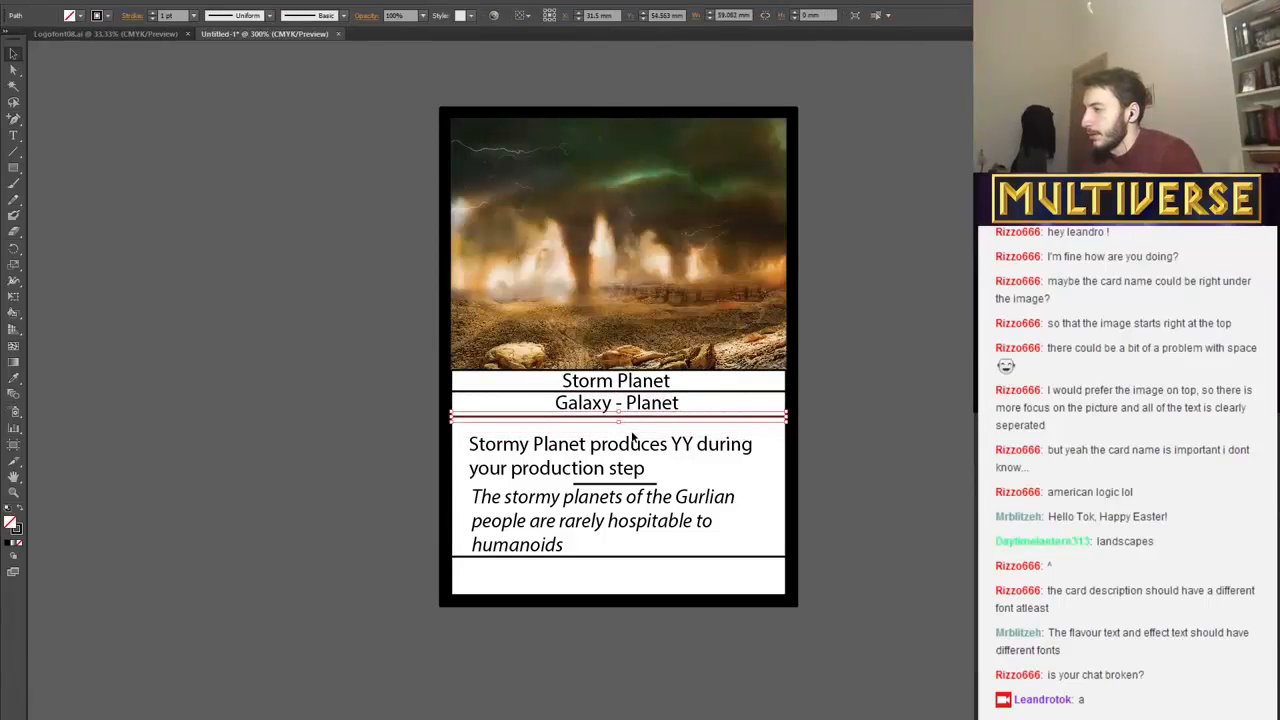
pyautogui.click(632, 444)
pyautogui.press('Up')
pyautogui.press('Up')
pyautogui.press('Up')
pyautogui.press('Up')
pyautogui.press('Up')
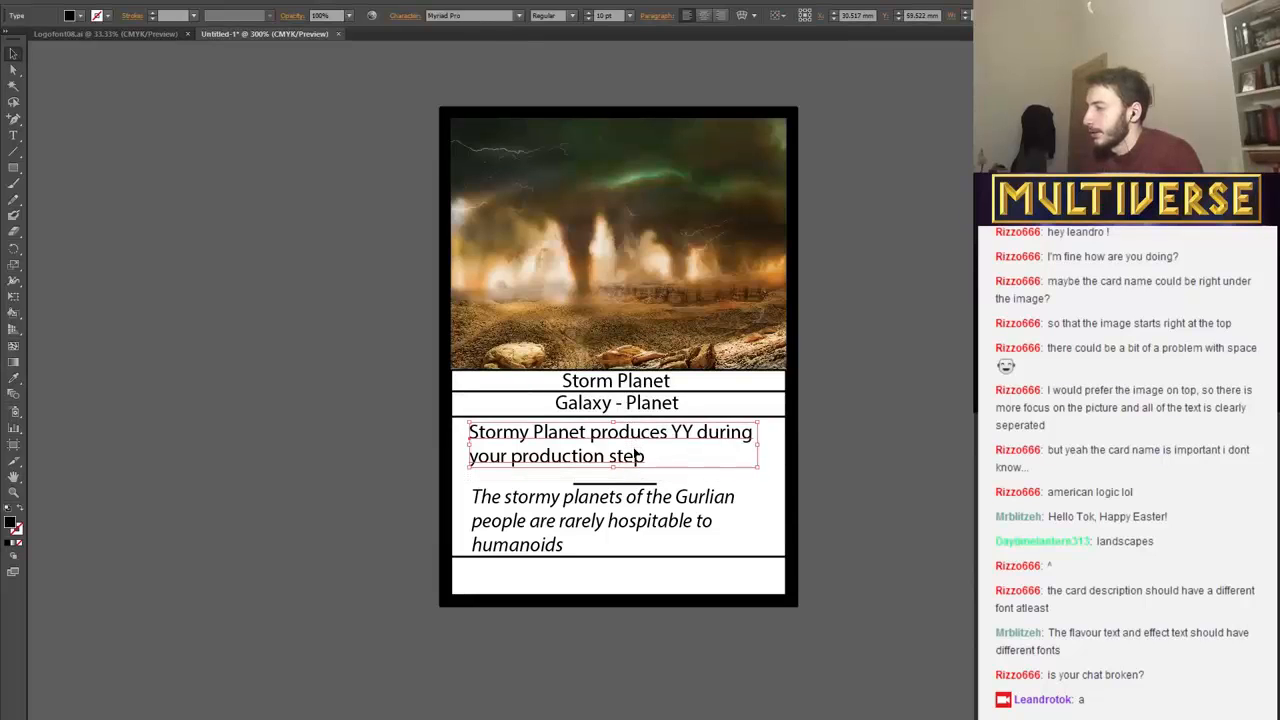
pyautogui.press('Up')
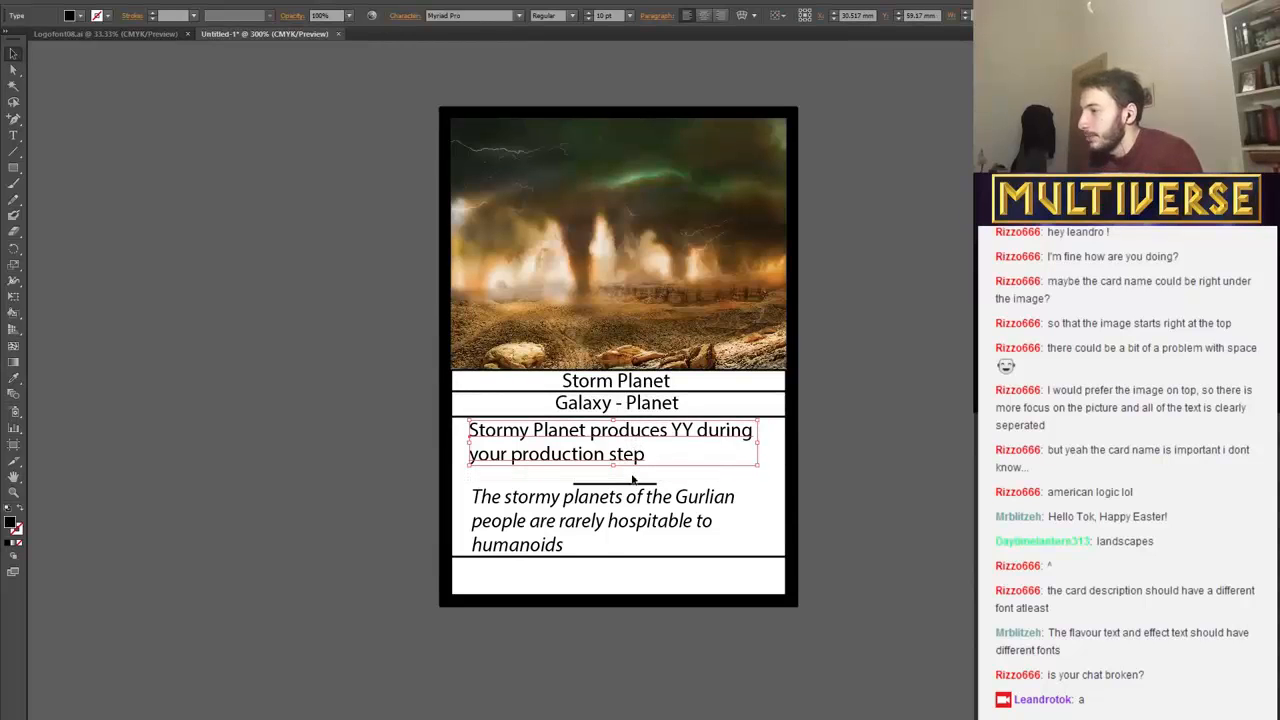
# Move the short divider up so it sits midway between the rules text and the flavour text.
pyautogui.click(634, 495)
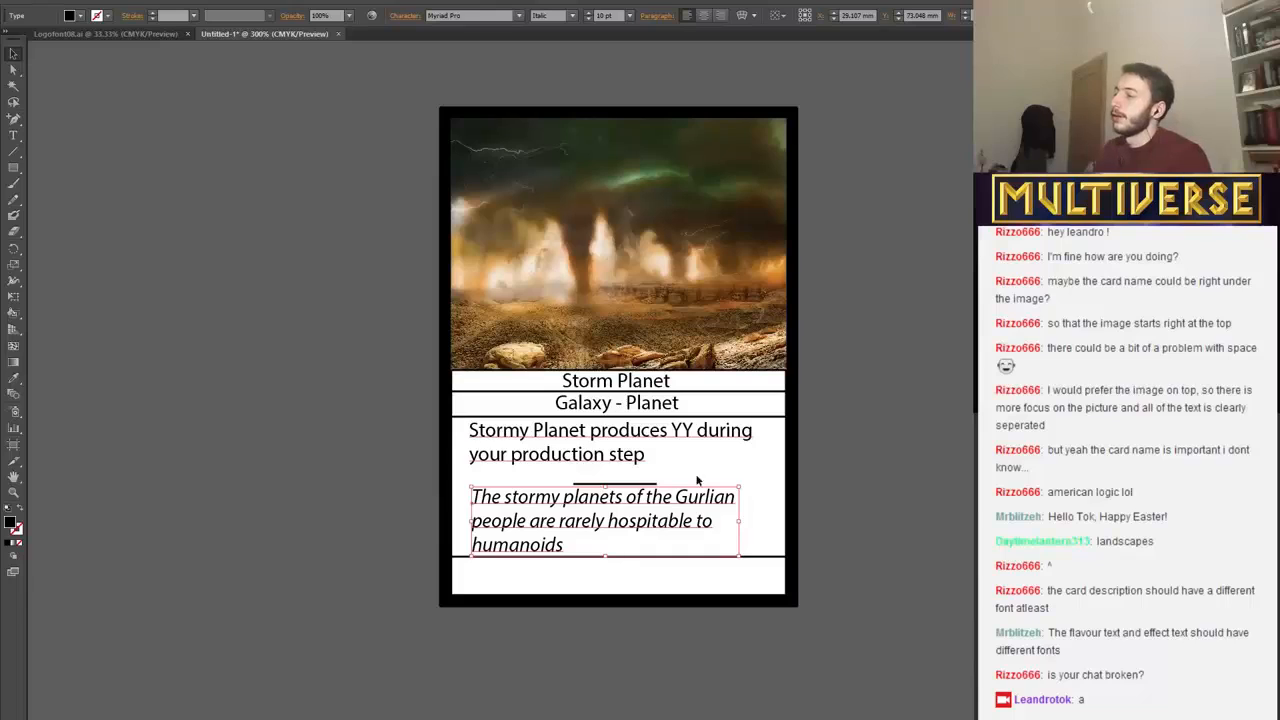
pyautogui.click(634, 486)
pyautogui.press('Up')
pyautogui.press('Up')
pyautogui.press('Up')
pyautogui.press('Up')
pyautogui.press('Up')
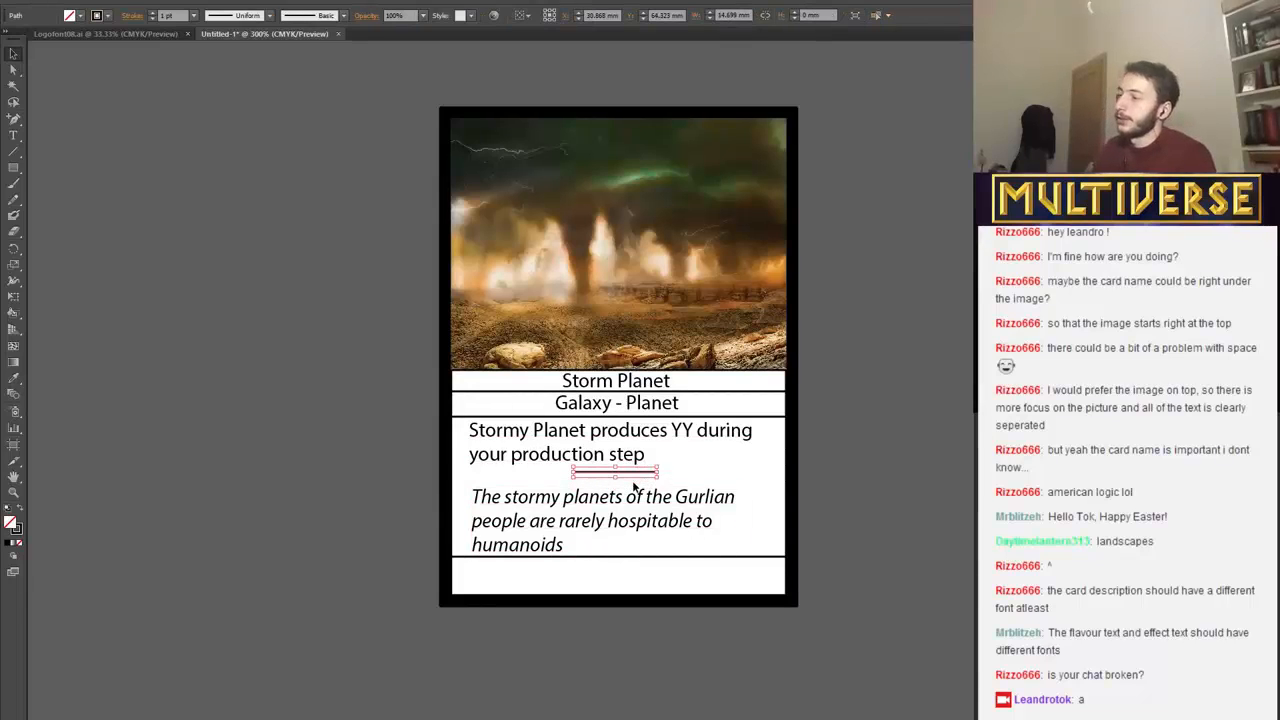
pyautogui.click(679, 475)
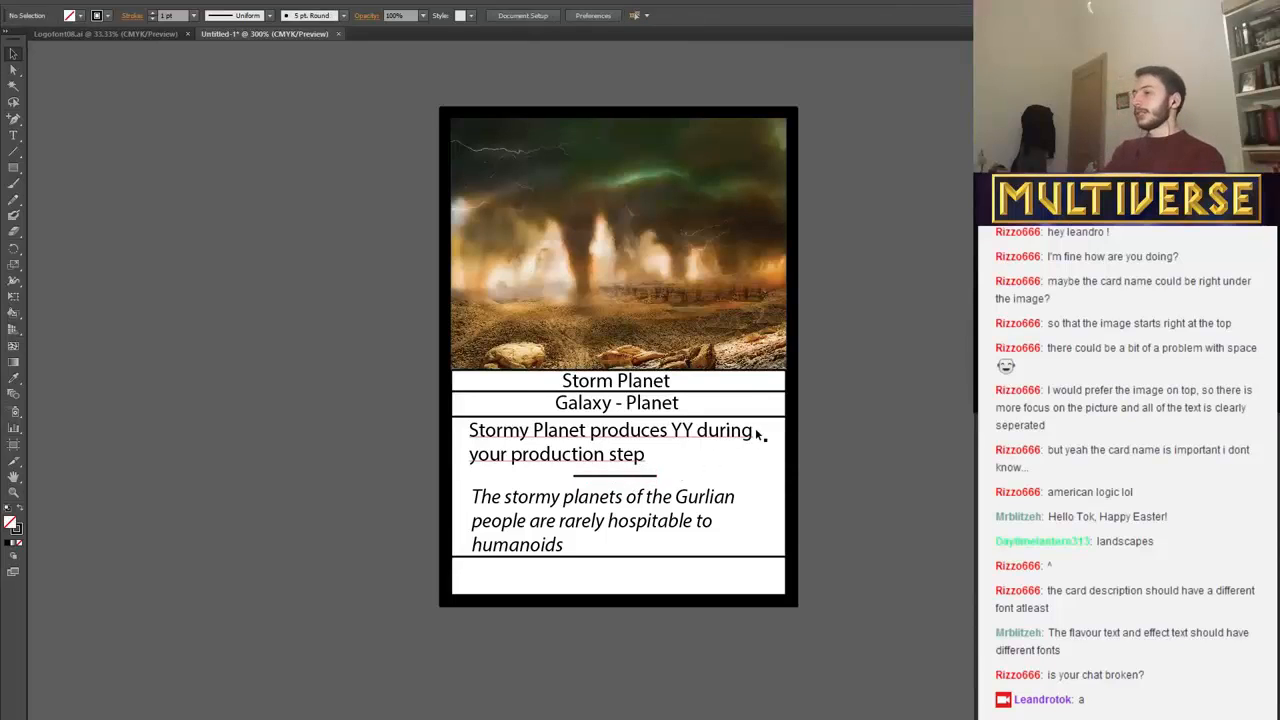
pyautogui.click(653, 477)
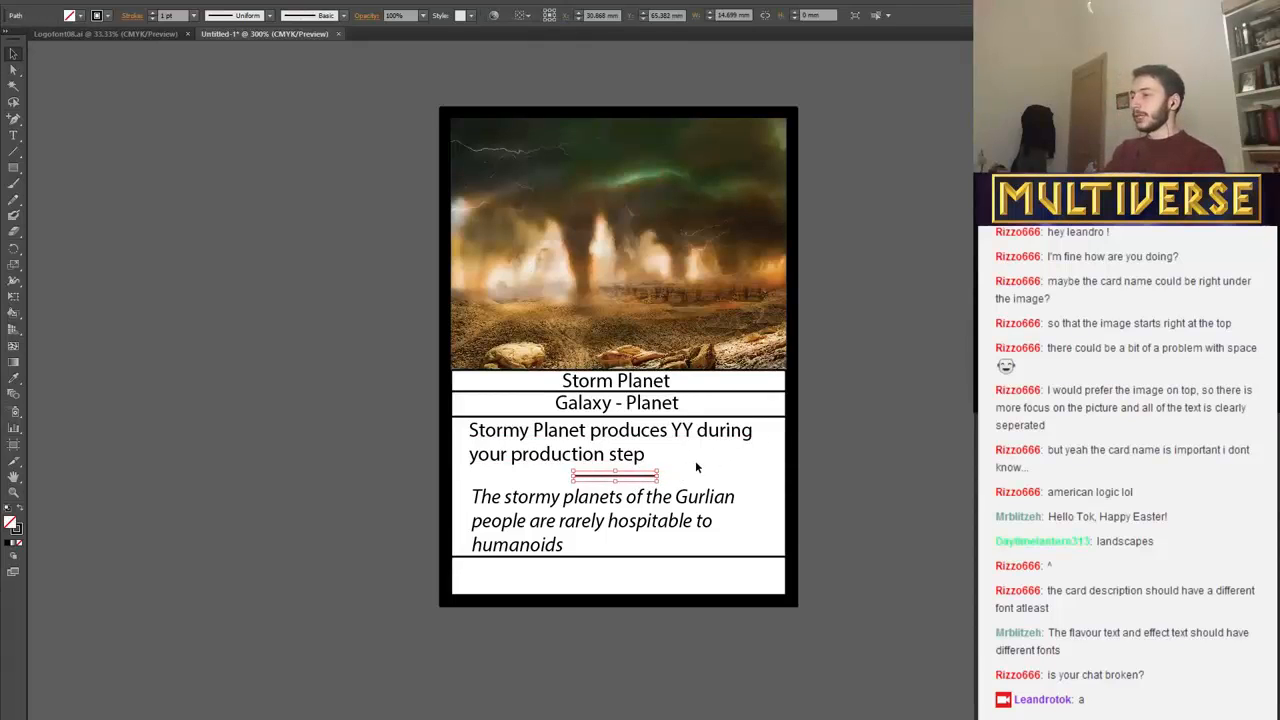
pyautogui.click(696, 465)
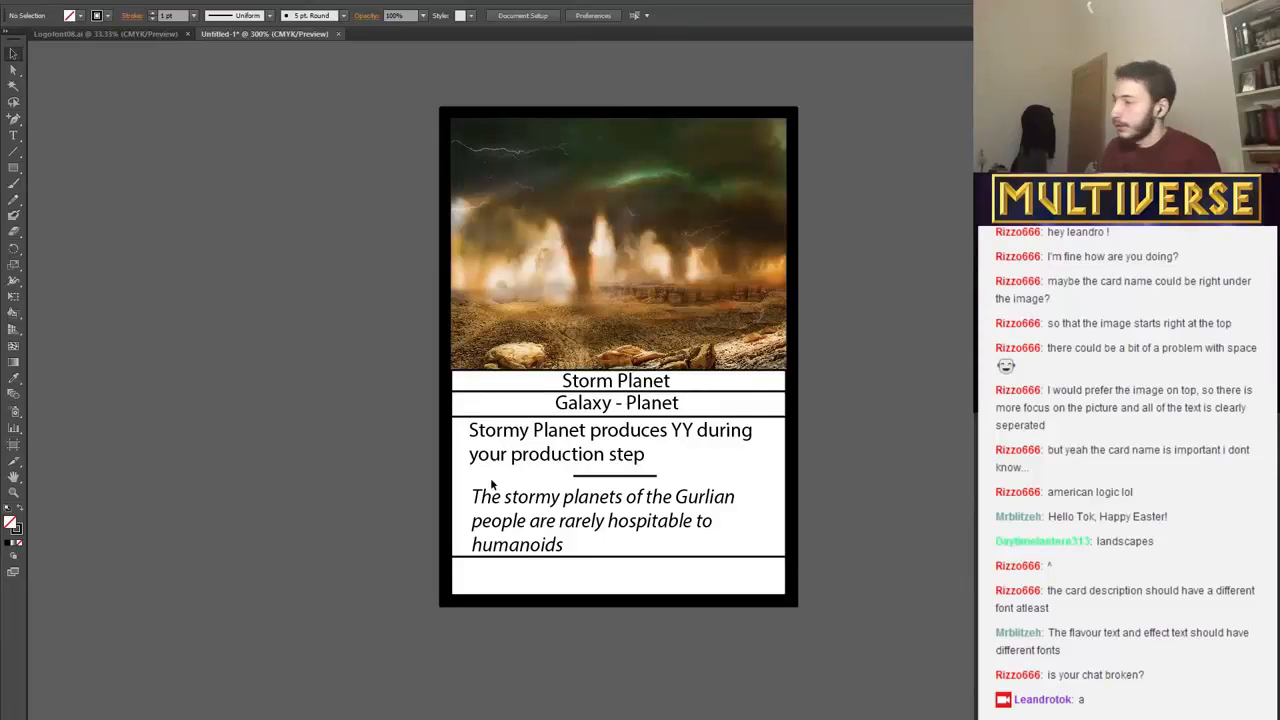
# Move the flavour text slightly higher, clear of the full-width line beneath it, and leave nothing selected.
pyautogui.click(586, 538)
pyautogui.press('Up')
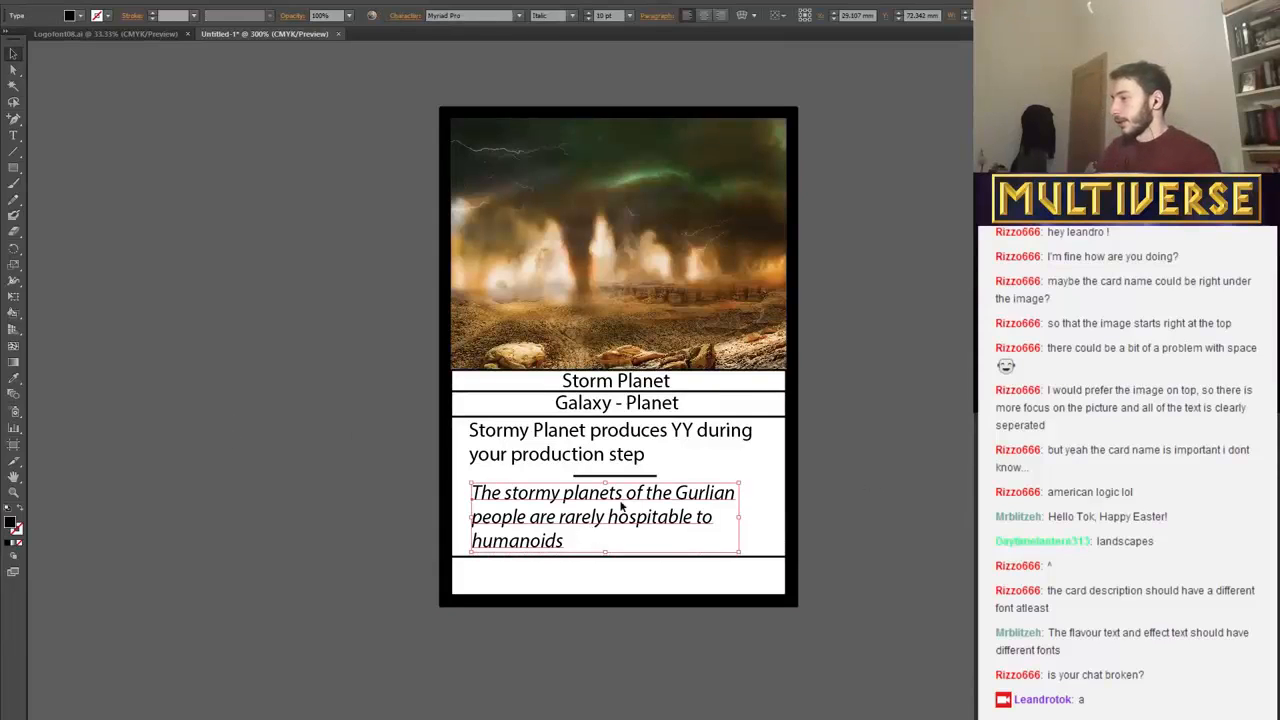
pyautogui.click(657, 484)
pyautogui.click(603, 446)
pyautogui.click(735, 512)
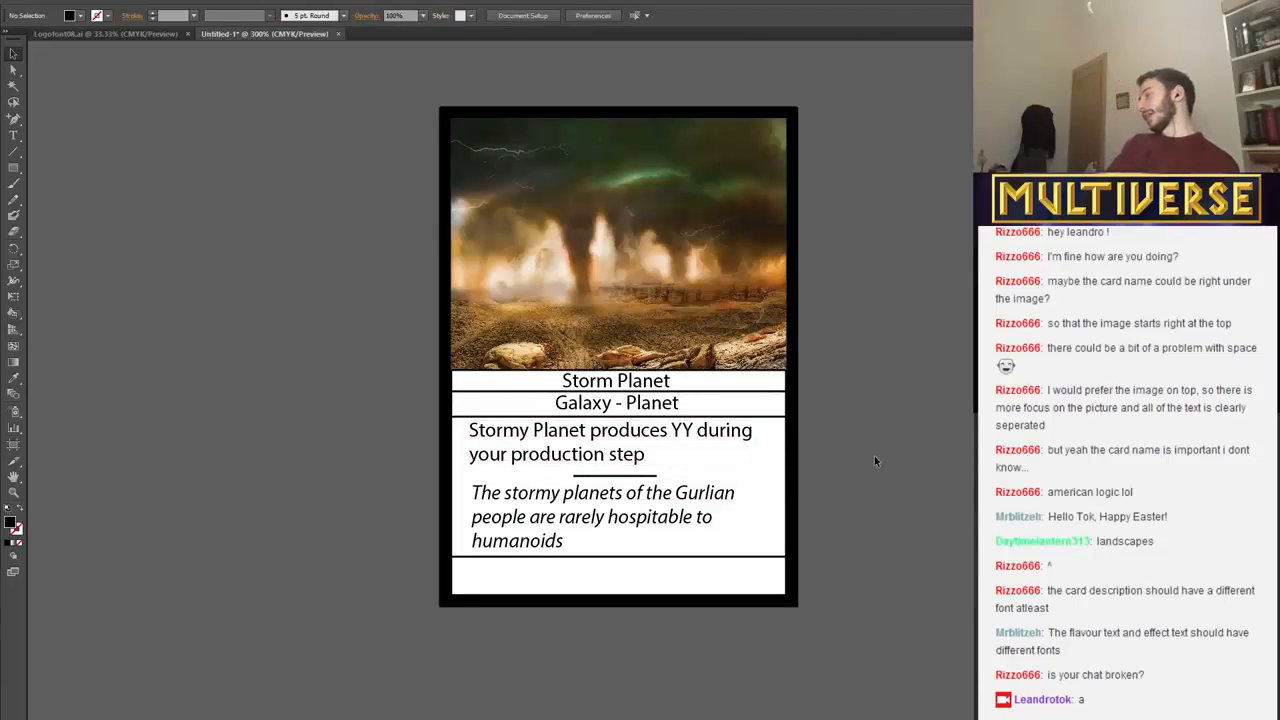
# Draw a black-filled circle about 3 mm in diameter with the Ellipse tool at the left end of the card's bottom strip.
pyautogui.click(13, 167)
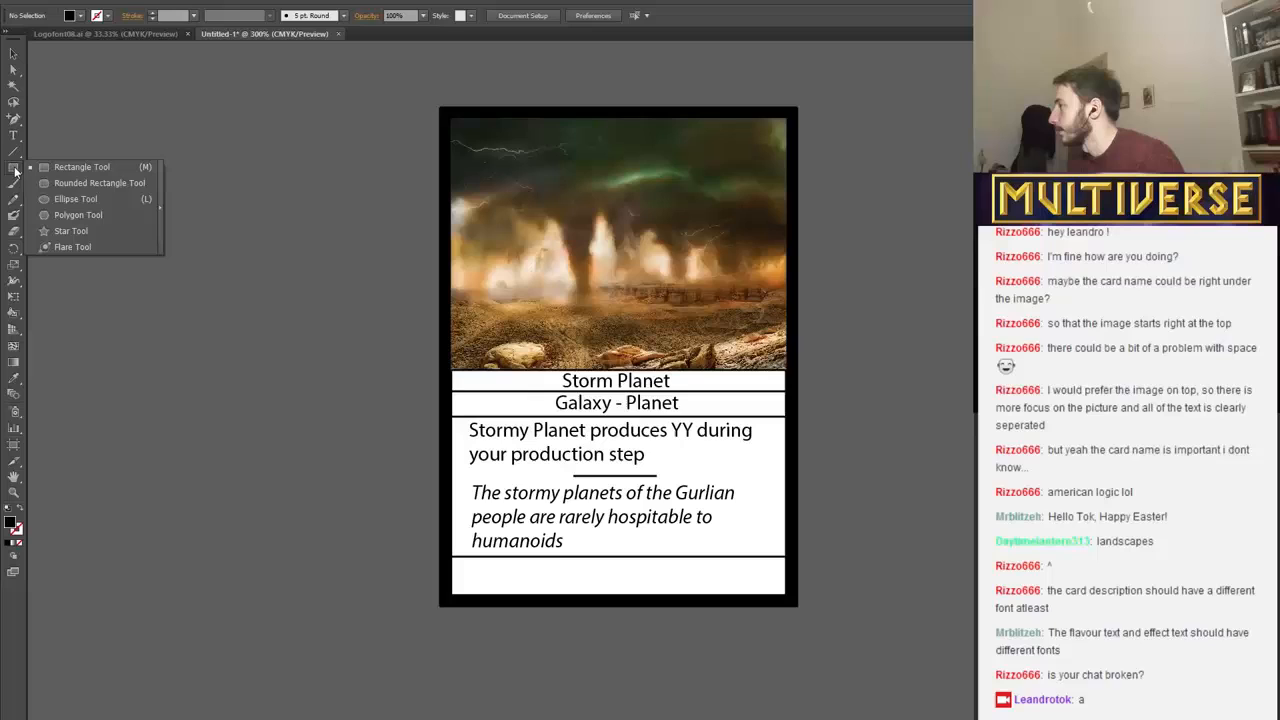
pyautogui.click(62, 199)
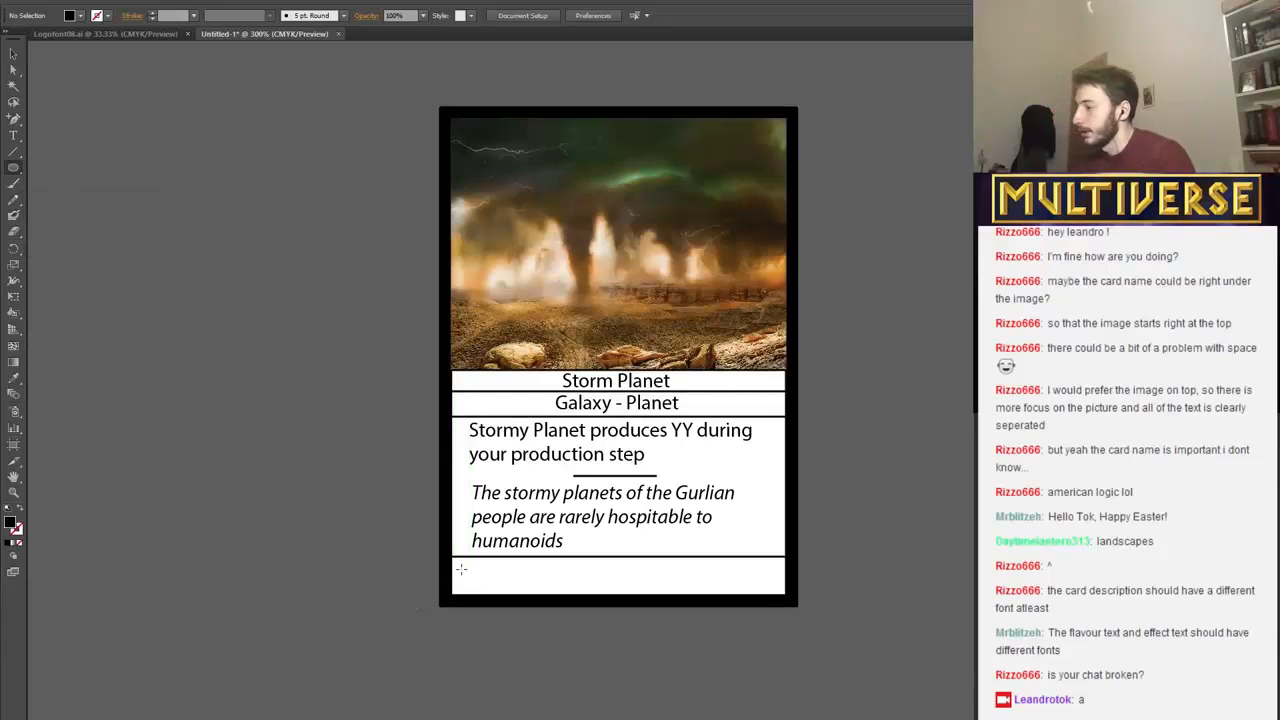
pyautogui.moveTo(460, 568); pyautogui.dragTo(475, 583)
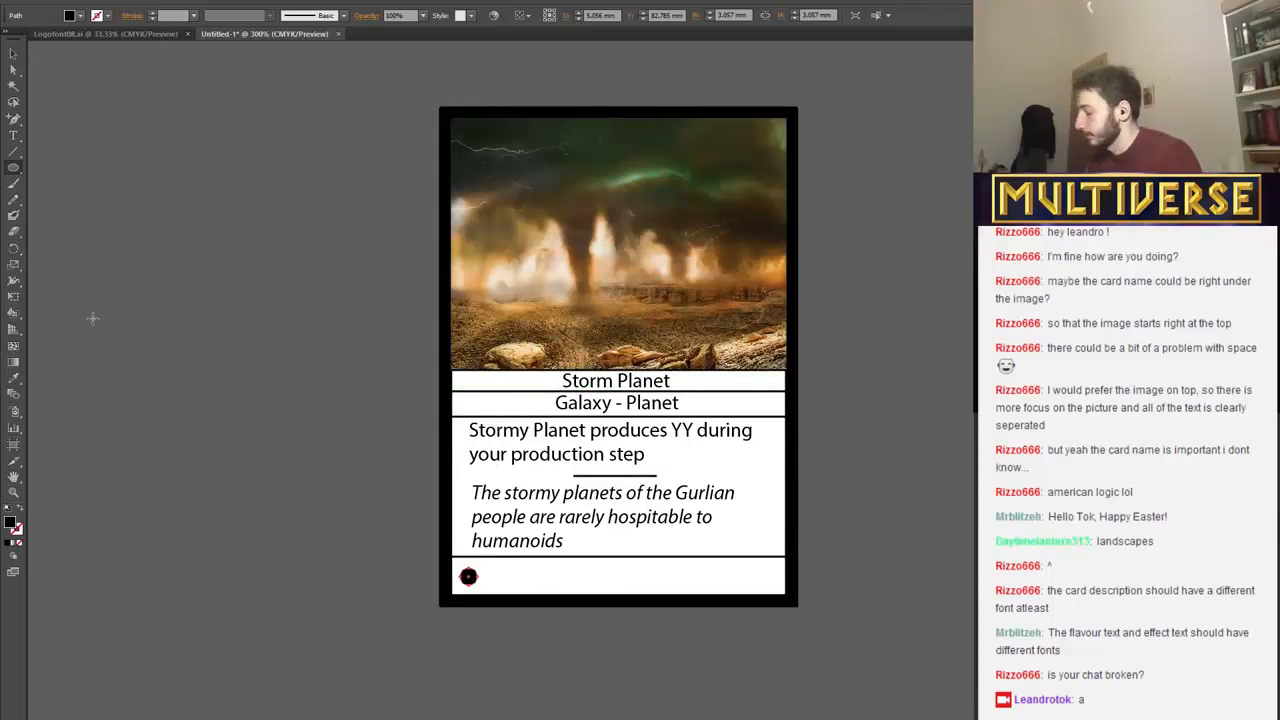
# Duplicate the black circle three times and line the copies up beside it in the bottom strip, leaving nothing selected.
pyautogui.hotkey('ctrl', 'c')
pyautogui.hotkey('ctrl', 'v')
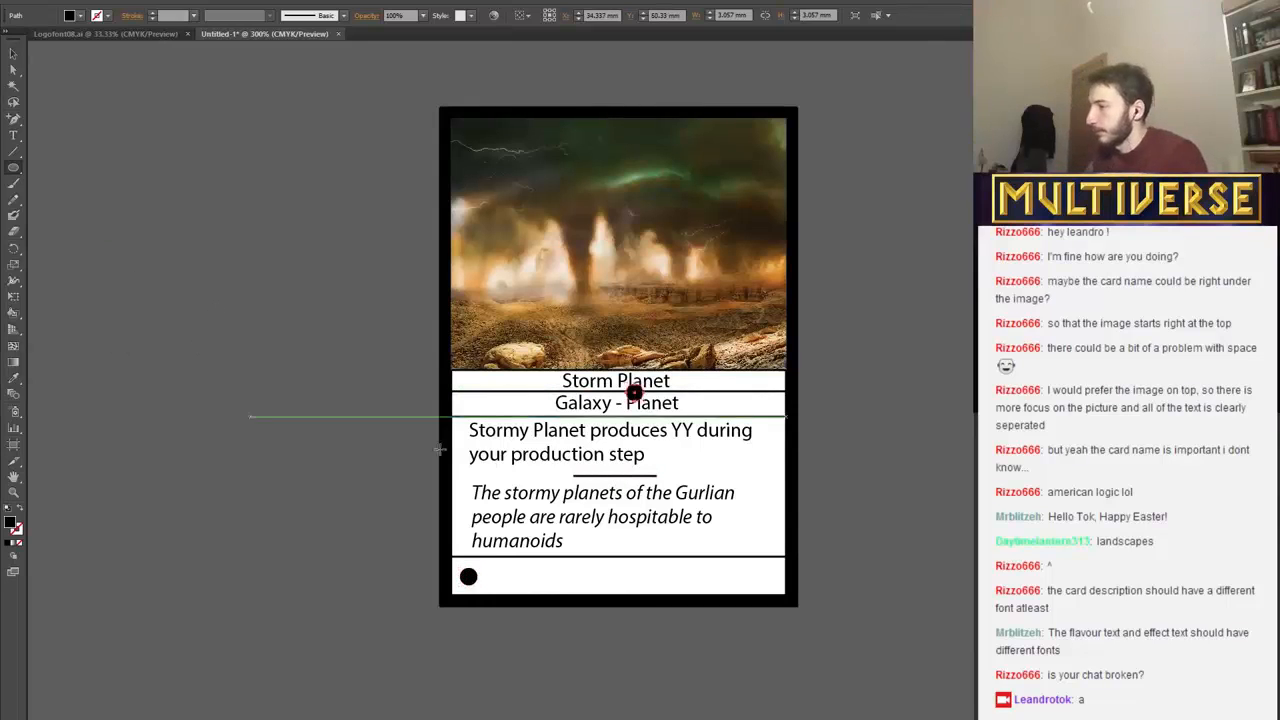
pyautogui.click(11, 56)
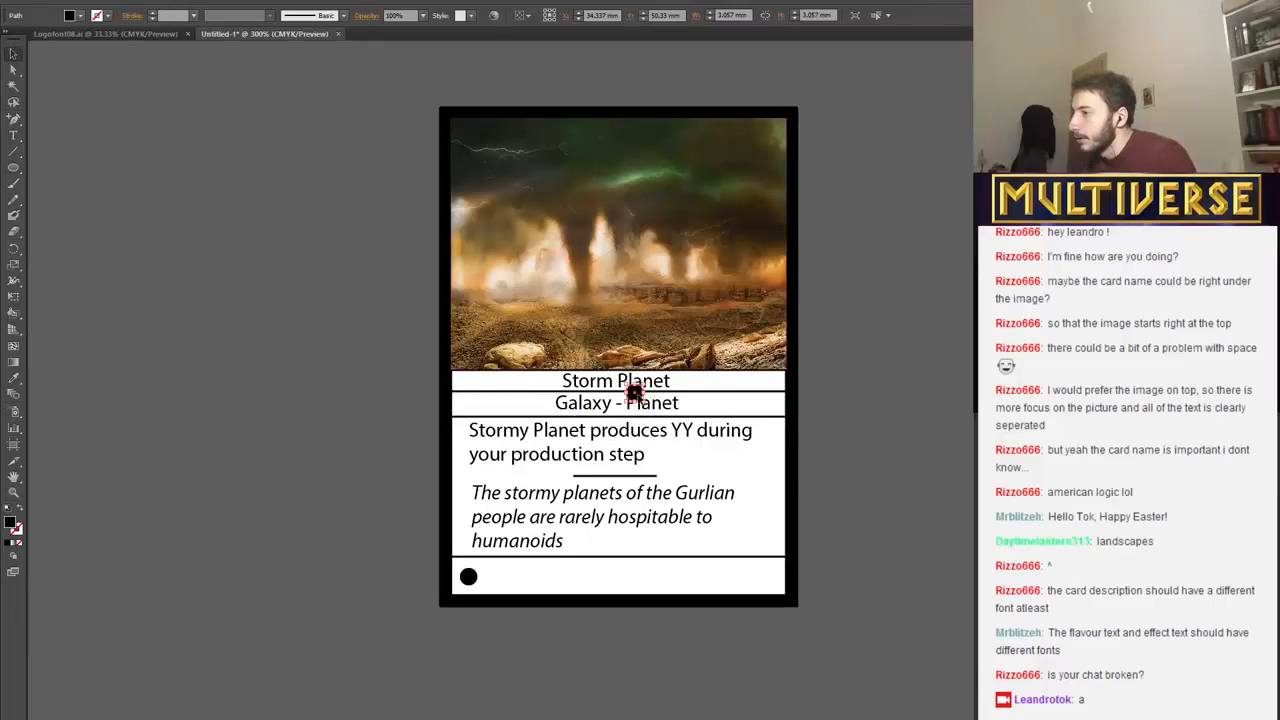
pyautogui.moveTo(634, 392); pyautogui.dragTo(490, 576)
pyautogui.hotkey('ctrl', 'v')
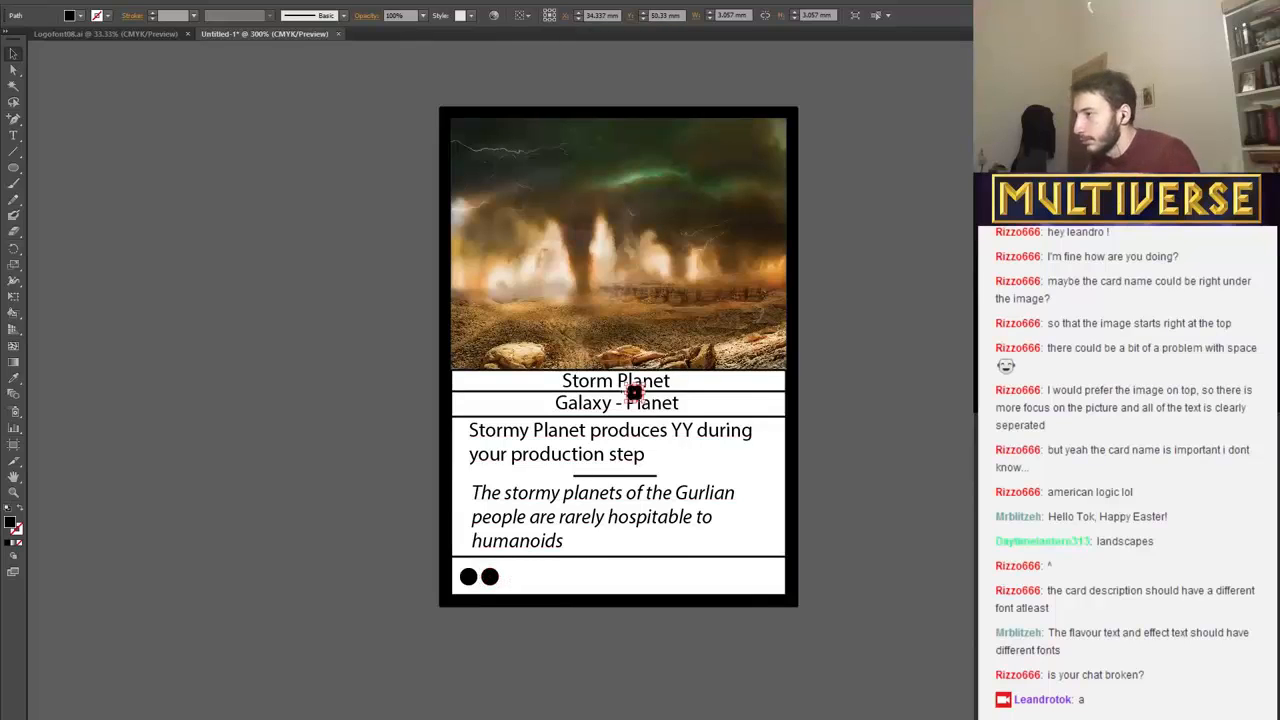
pyautogui.moveTo(634, 392); pyautogui.dragTo(511, 577)
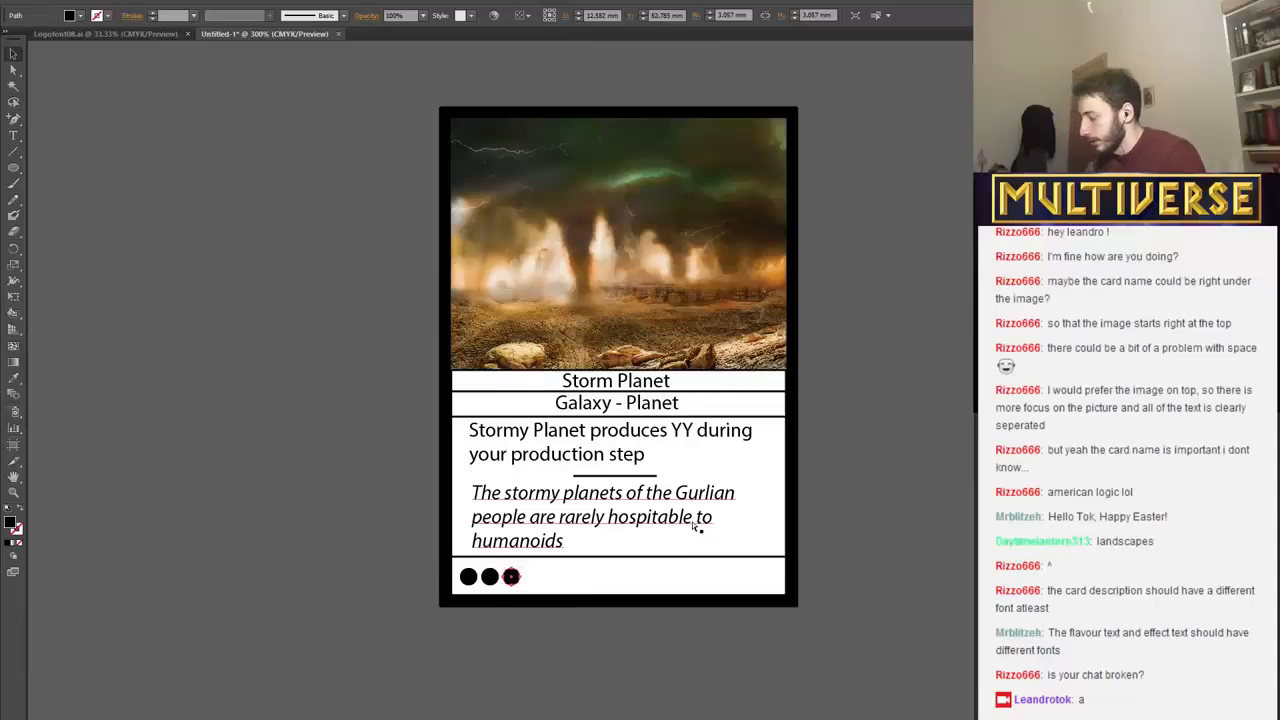
pyautogui.hotkey('ctrl', 'v')
pyautogui.moveTo(634, 392); pyautogui.dragTo(532, 577)
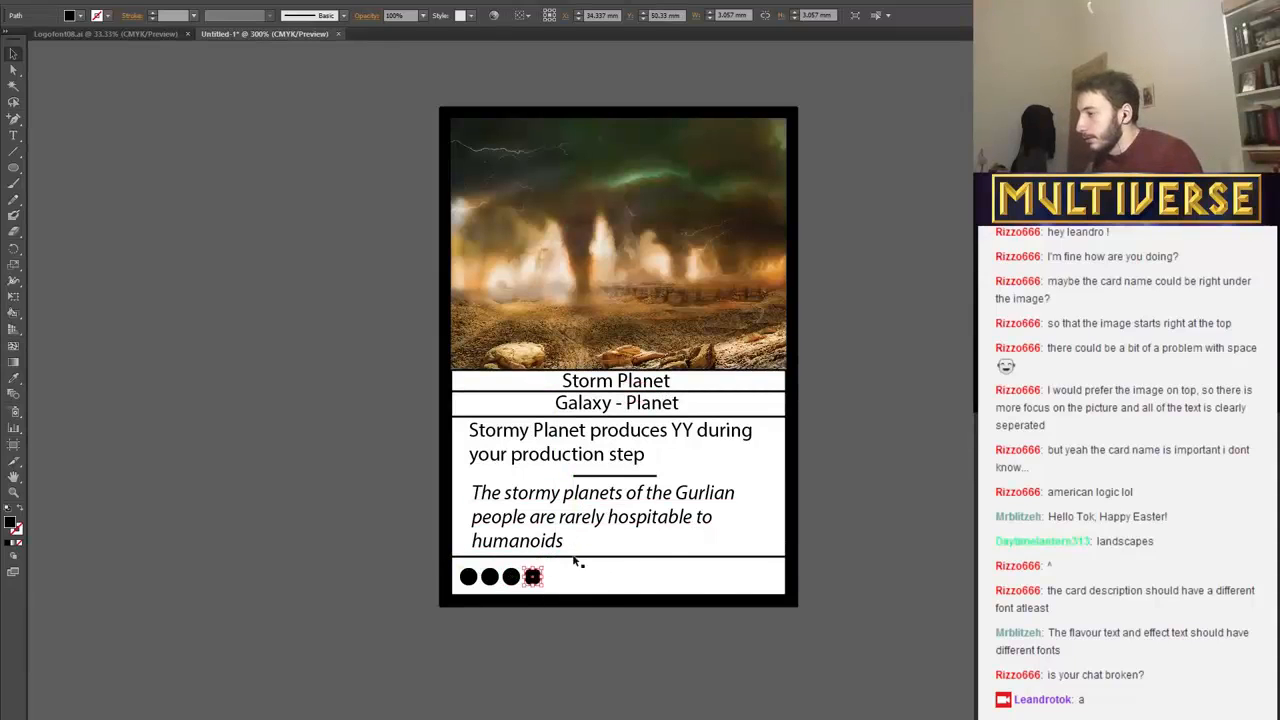
pyautogui.click(860, 487)
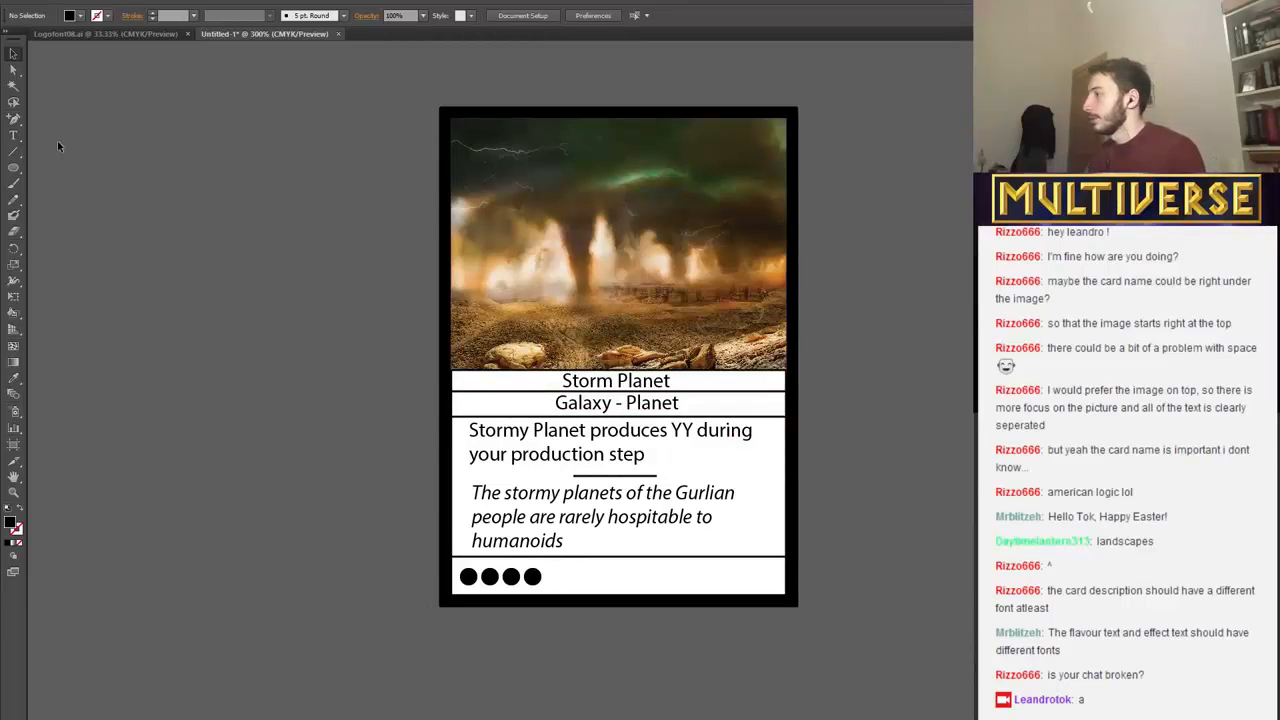
# Delete all four black circles from the card's bottom strip.
pyautogui.moveTo(467, 577); pyautogui.dragTo(490, 577)
pyautogui.press('Delete')
pyautogui.click(511, 577)
pyautogui.press('Delete')
pyautogui.click(533, 577)
pyautogui.press('Delete')
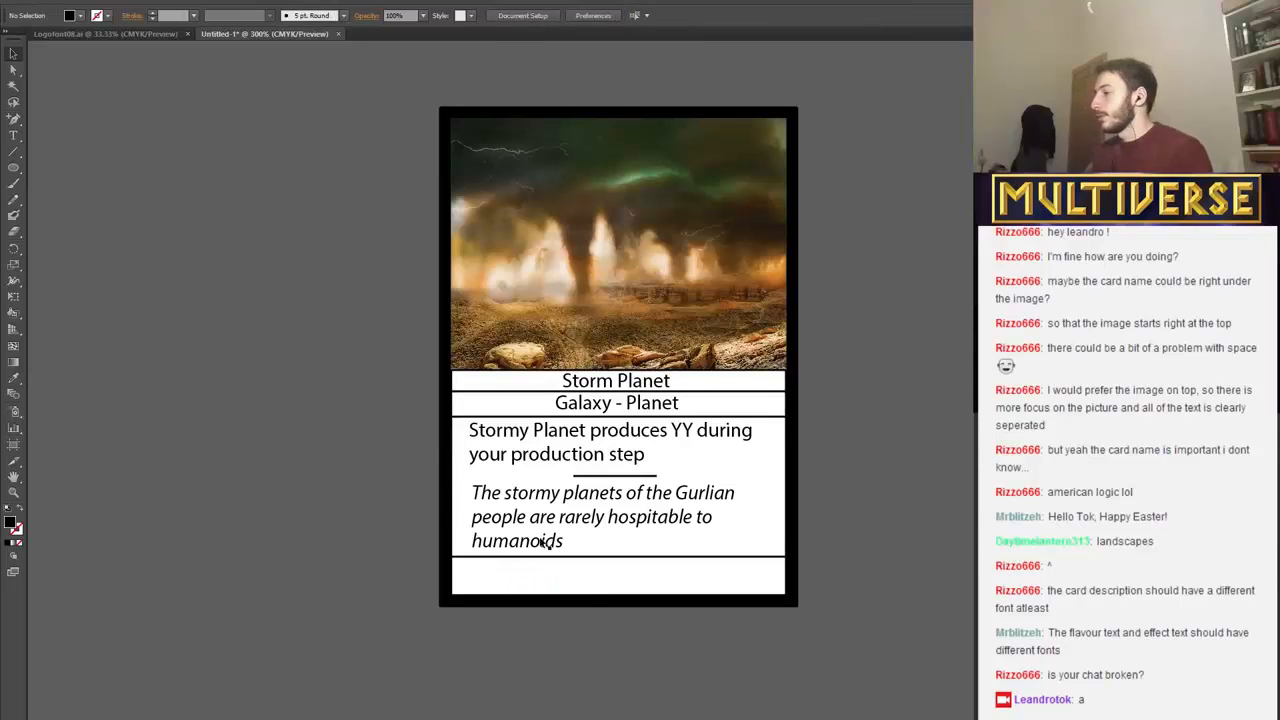
# Draw a black circle about 2.7 mm in diameter with the Ellipse tool, close after "during" in the rules text.
pyautogui.press('l')
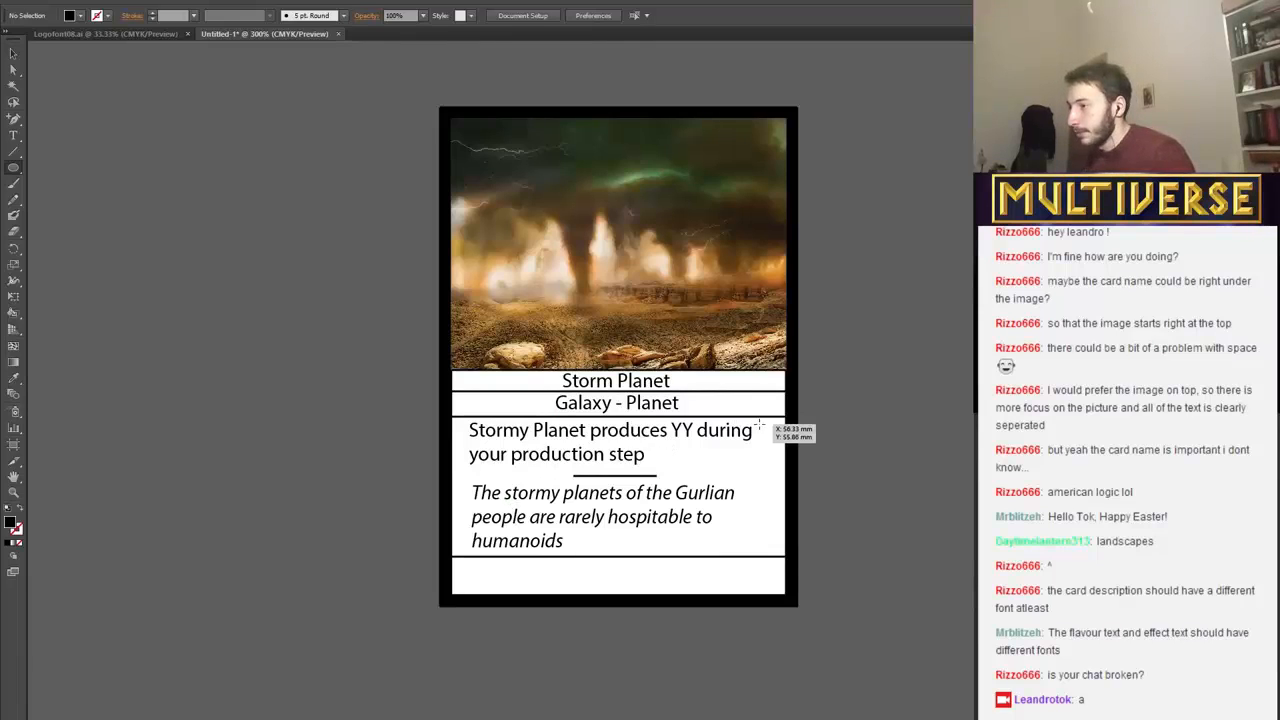
pyautogui.moveTo(760, 428); pyautogui.dragTo(772, 440)
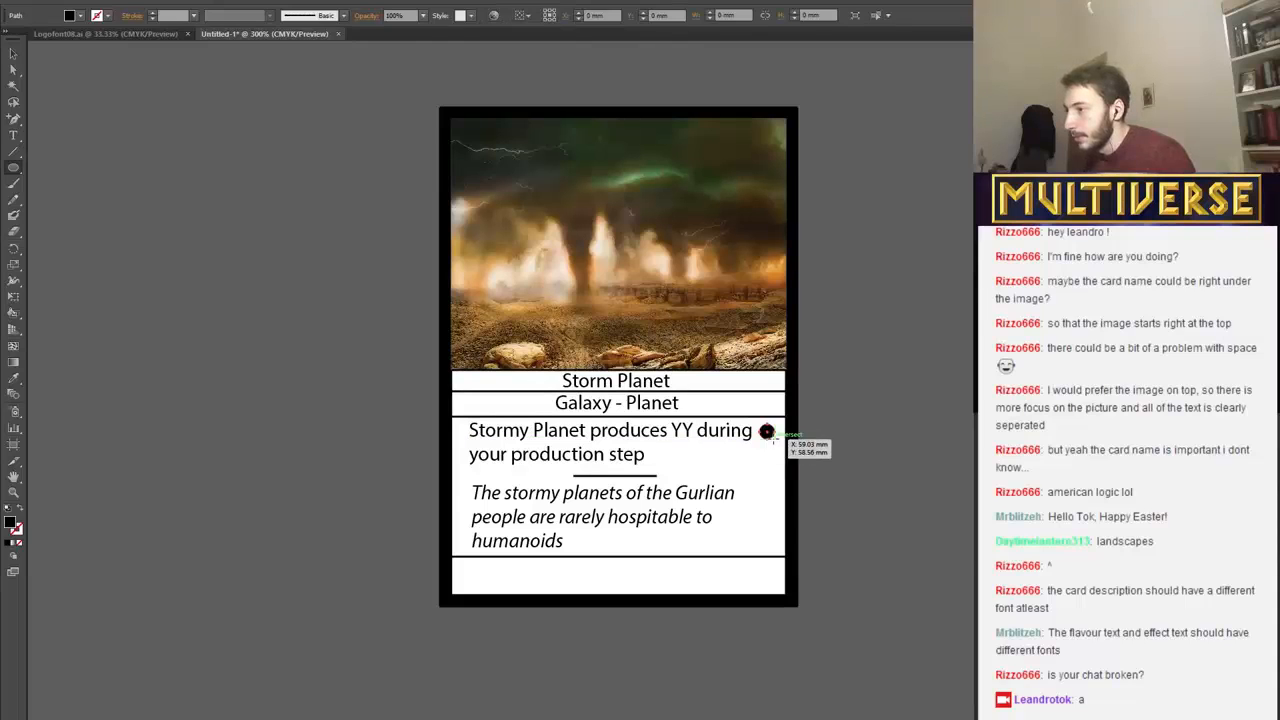
pyautogui.press('v')
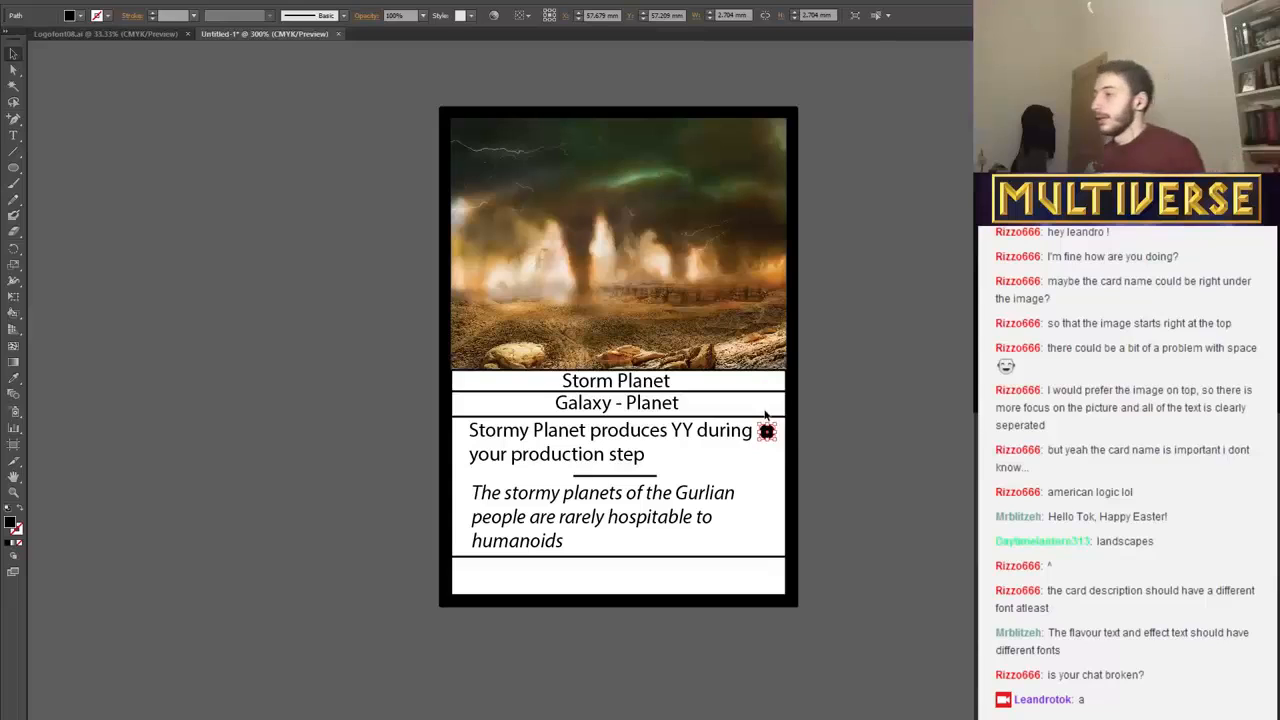
pyautogui.moveTo(766, 431); pyautogui.dragTo(762, 431)
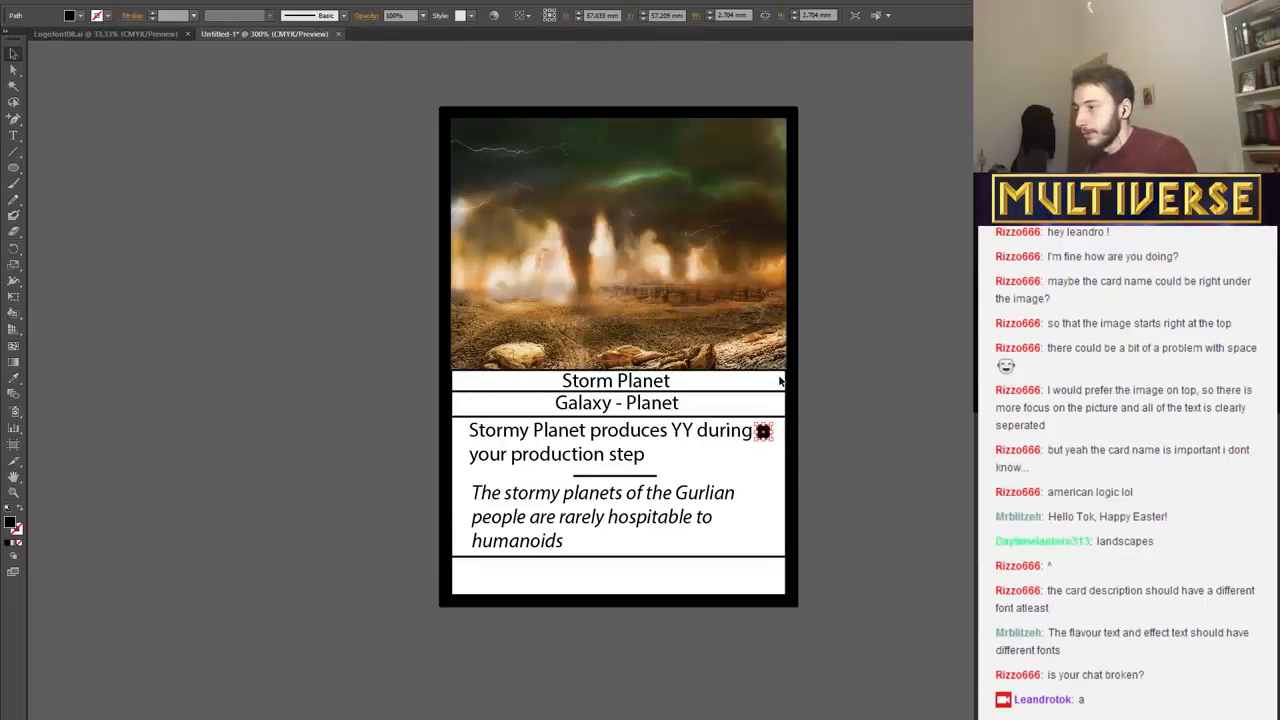
# Nudge the circle slightly up and back along the first rules line so it sits over the word "during".
pyautogui.press('Up')
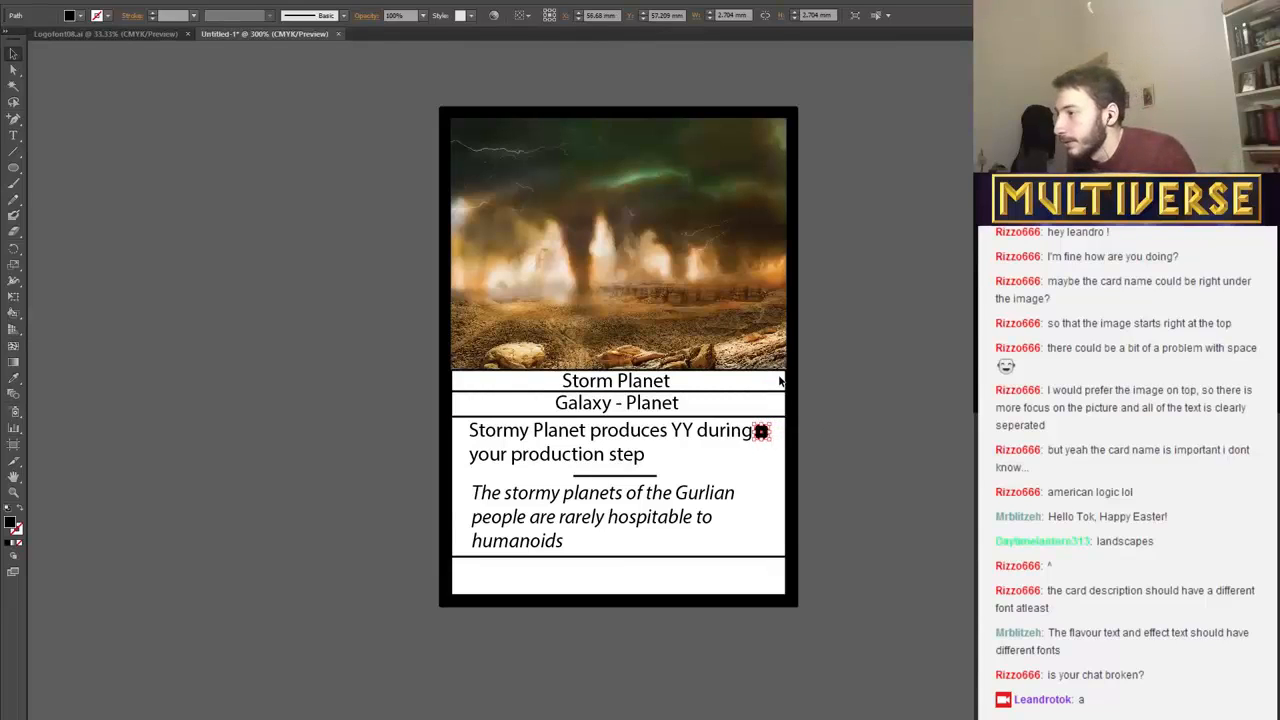
pyautogui.press('Left')
pyautogui.press('Left')
pyautogui.press('Left')
pyautogui.press('Left')
pyautogui.press('Left')
pyautogui.press('Left')
pyautogui.press('Left')
pyautogui.press('Left')
pyautogui.press('Left')
pyautogui.press('Left')
pyautogui.press('Left')
pyautogui.press('Left')
pyautogui.press('Left')
pyautogui.press('Left')
pyautogui.press('Left')
pyautogui.press('Left')
pyautogui.press('Left')
pyautogui.press('Left')
pyautogui.press('Left')
pyautogui.press('Left')
pyautogui.press('Left')
pyautogui.press('Left')
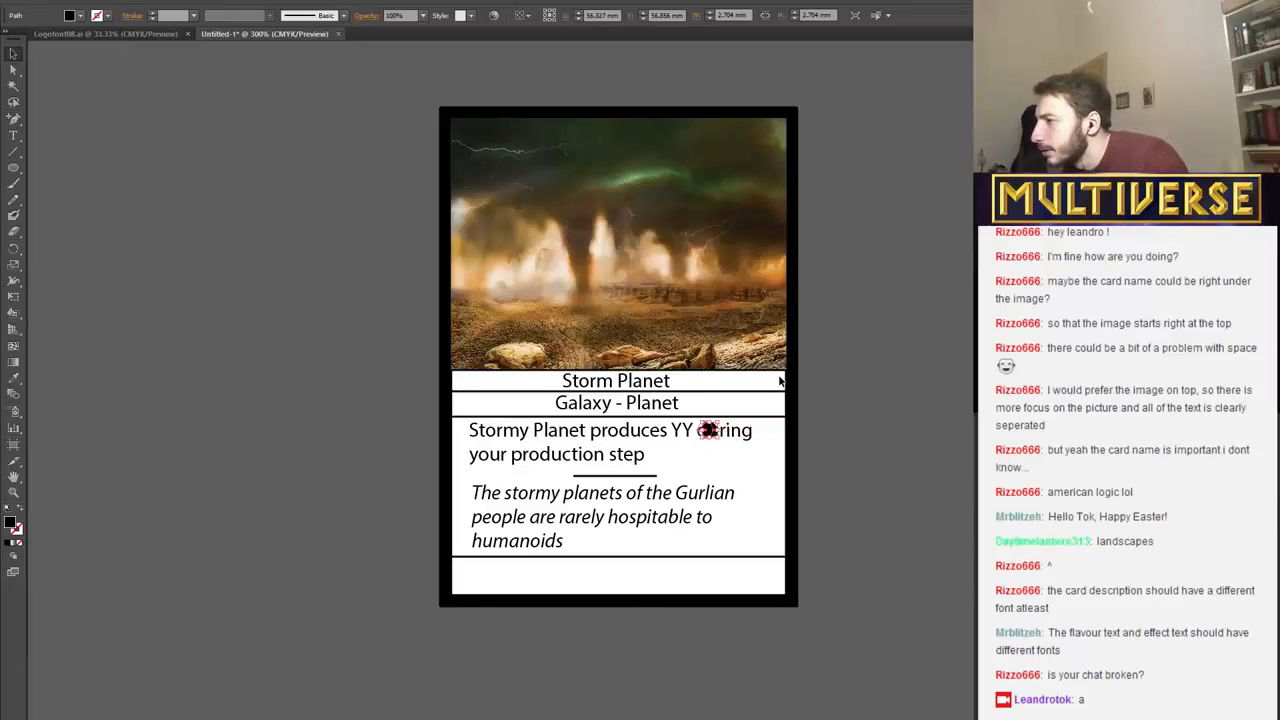
pyautogui.click(694, 479)
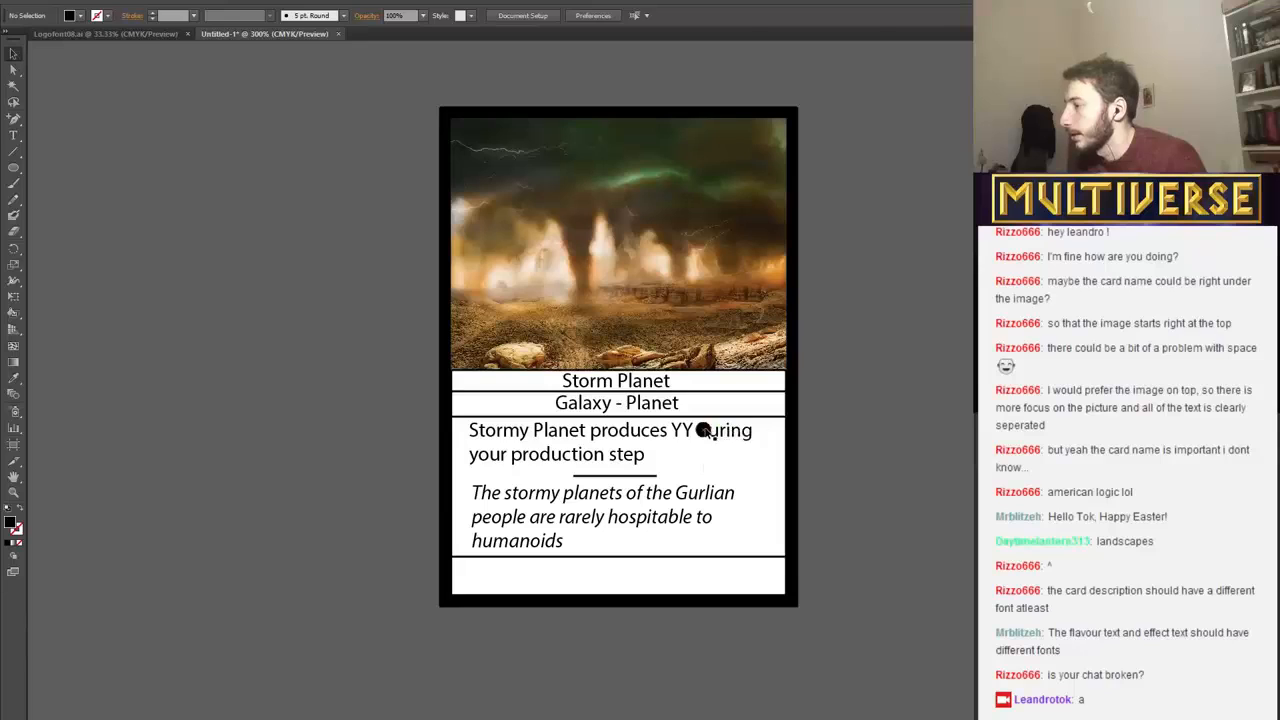
pyautogui.click(707, 431)
pyautogui.press('Right')
pyautogui.press('Right')
pyautogui.press('Right')
pyautogui.press('Right')
pyautogui.press('Right')
pyautogui.press('Right')
pyautogui.press('Right')
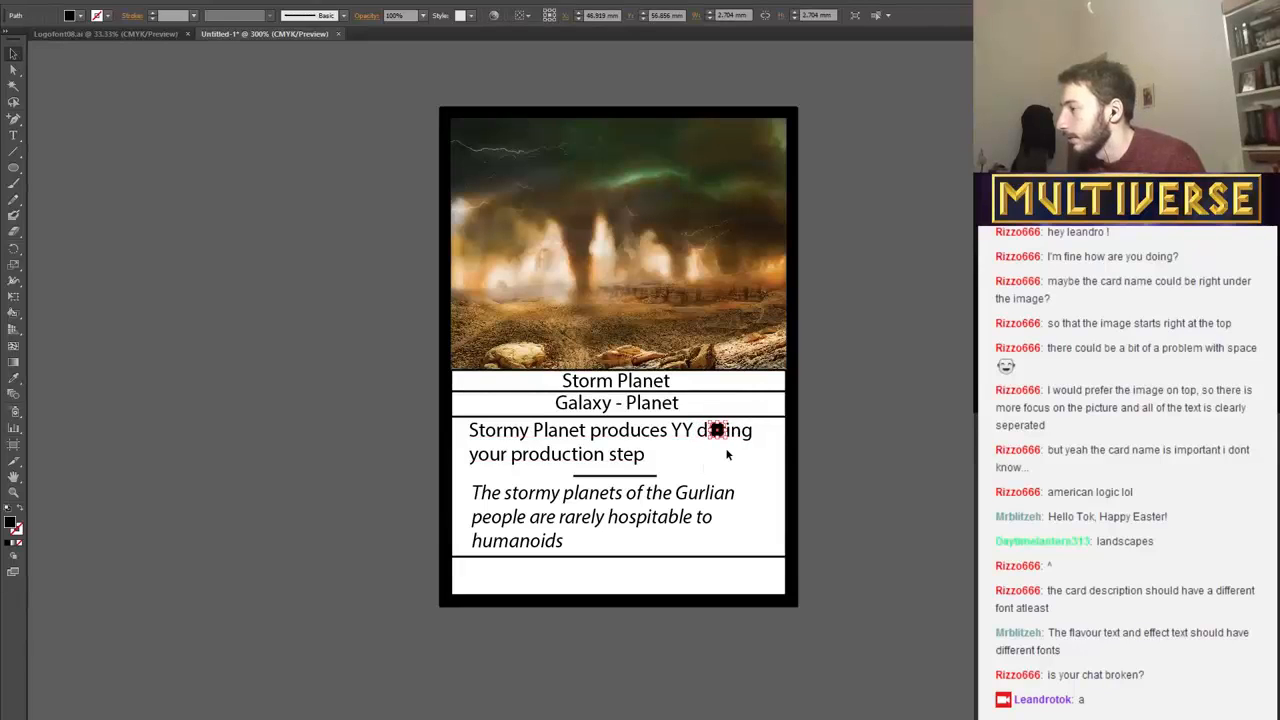
pyautogui.click(726, 450)
pyautogui.click(719, 431)
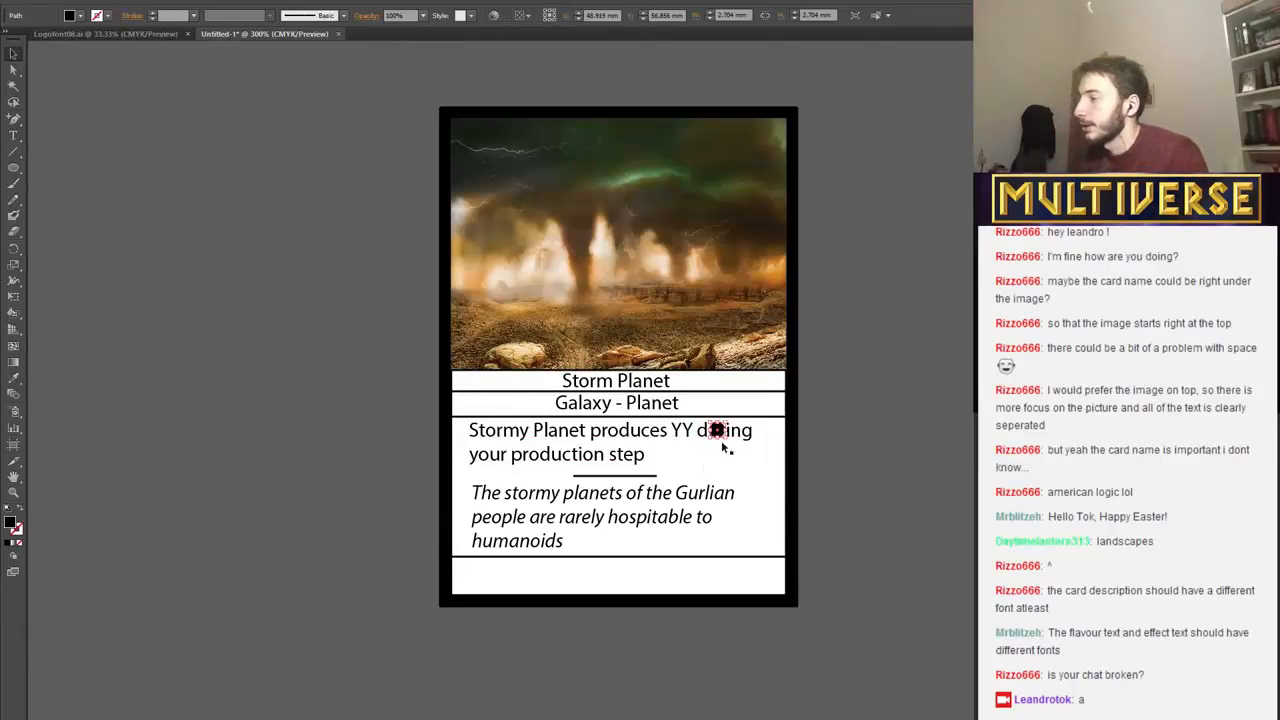
# Move the circle down from the rules text into the bottom strip and across to the strip's left end.
pyautogui.press('Down')
pyautogui.press('Down')
pyautogui.press('Down')
pyautogui.press('Down')
pyautogui.press('Down')
pyautogui.press('Down')
pyautogui.press('Down')
pyautogui.press('Down')
pyautogui.press('Down')
pyautogui.press('Down')
pyautogui.press('Down')
pyautogui.press('Down')
pyautogui.press('Down')
pyautogui.press('Down')
pyautogui.press('Down')
pyautogui.press('Down')
pyautogui.press('Down')
pyautogui.press('Down')
pyautogui.press('Down')
pyautogui.press('Down')
pyautogui.press('Down')
pyautogui.press('Down')
pyautogui.press('Down')
pyautogui.press('Down')
pyautogui.press('Down')
pyautogui.press('Down')
pyautogui.press('Down')
pyautogui.press('Down')
pyautogui.press('Down')
pyautogui.press('Down')
pyautogui.press('Down')
pyautogui.press('Down')
pyautogui.press('Down')
pyautogui.press('Down')
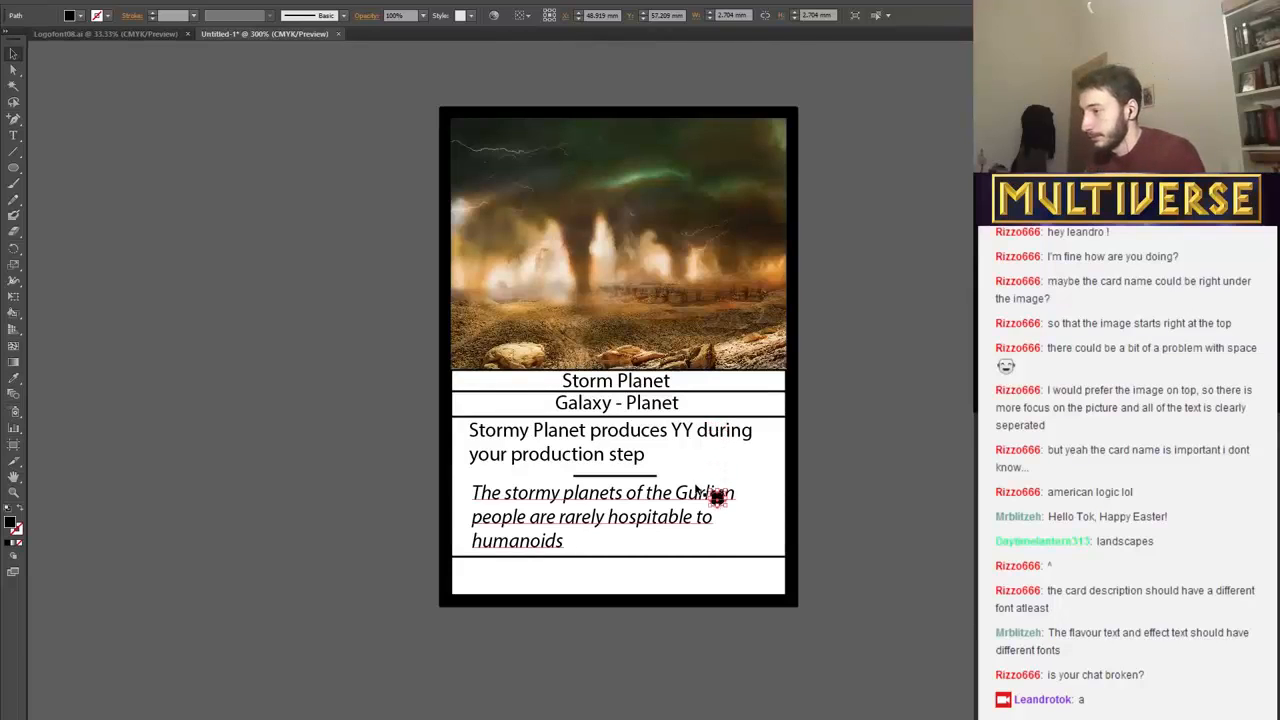
pyautogui.press('Left')
pyautogui.press('Left')
pyautogui.press('Left')
pyautogui.press('Left')
pyautogui.press('Left')
pyautogui.press('Left')
pyautogui.press('Left')
pyautogui.press('Left')
pyautogui.press('Left')
pyautogui.press('Left')
pyautogui.press('Left')
pyautogui.press('Left')
pyautogui.press('Left')
pyautogui.press('Left')
pyautogui.press('Left')
pyautogui.press('Left')
pyautogui.press('Left')
pyautogui.press('Left')
pyautogui.press('Left')
pyautogui.press('Left')
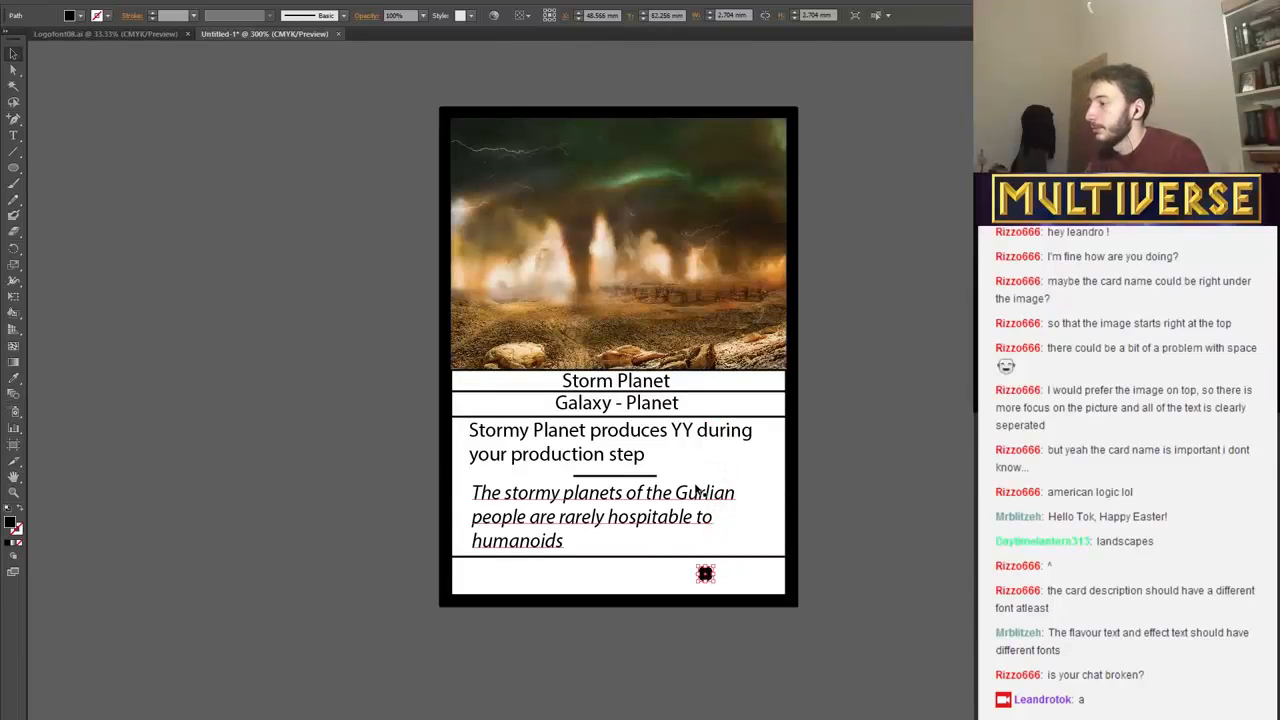
pyautogui.press('Left')
pyautogui.press('Left')
pyautogui.press('Left')
pyautogui.press('Left')
pyautogui.press('Left')
pyautogui.press('Left')
pyautogui.press('Left')
pyautogui.press('Left')
pyautogui.press('Left')
pyautogui.press('Left')
pyautogui.press('Left')
pyautogui.press('Left')
pyautogui.press('Left')
pyautogui.press('Left')
pyautogui.press('Left')
pyautogui.press('Left')
pyautogui.press('Left')
pyautogui.press('Left')
pyautogui.press('Left')
pyautogui.press('Left')
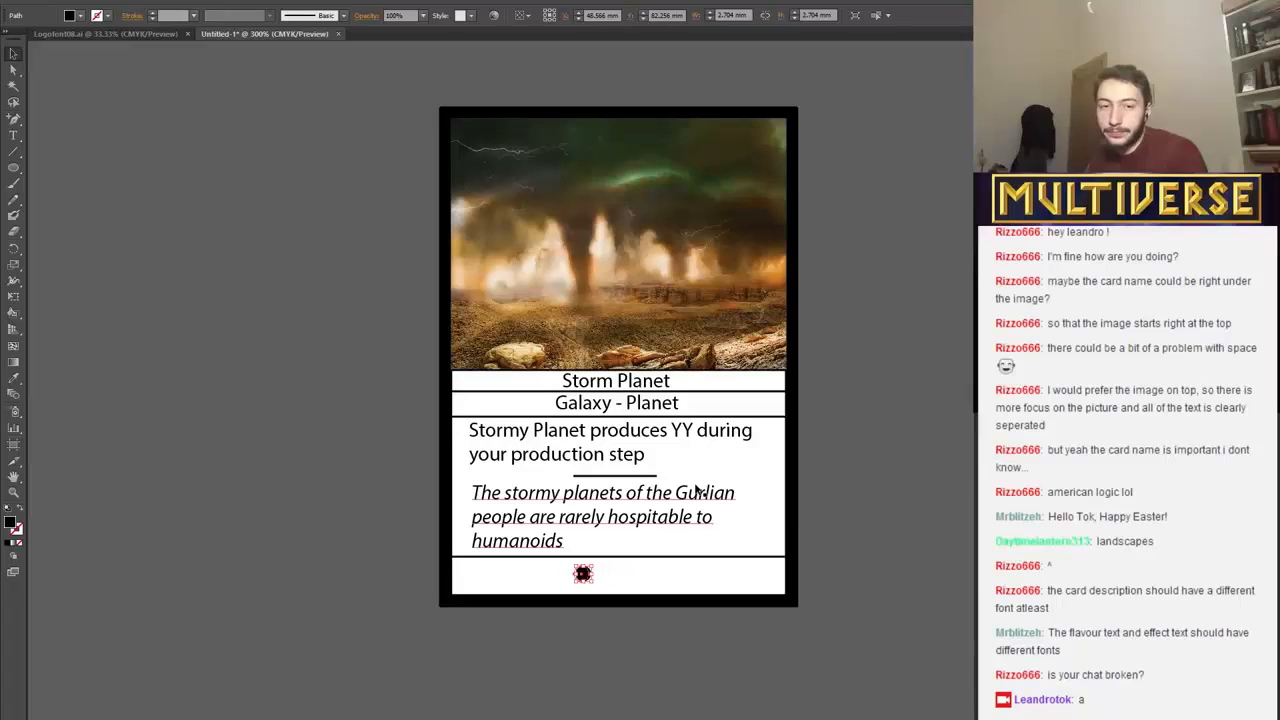
pyautogui.press('Left')
pyautogui.press('Left')
pyautogui.press('Left')
pyautogui.press('Left')
pyautogui.press('Left')
pyautogui.press('Left')
pyautogui.press('Left')
pyautogui.press('Left')
pyautogui.press('Left')
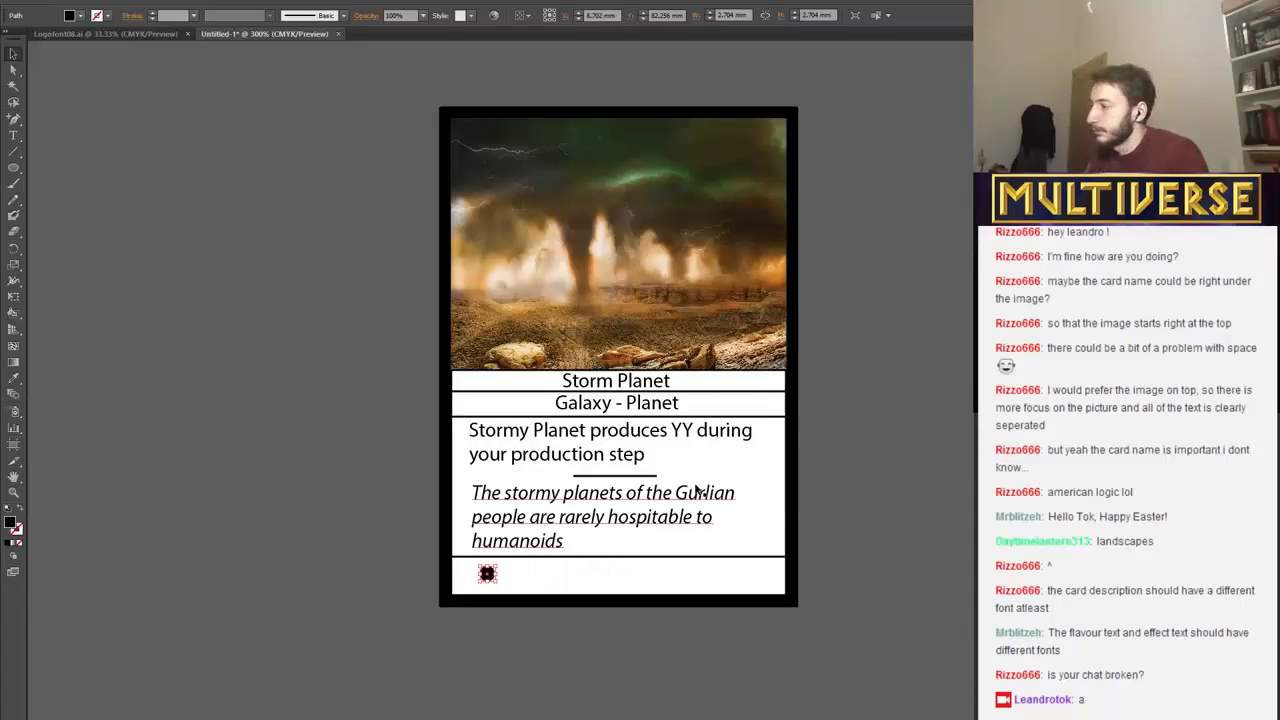
pyautogui.press('Left')
pyautogui.press('Left')
pyautogui.press('Left')
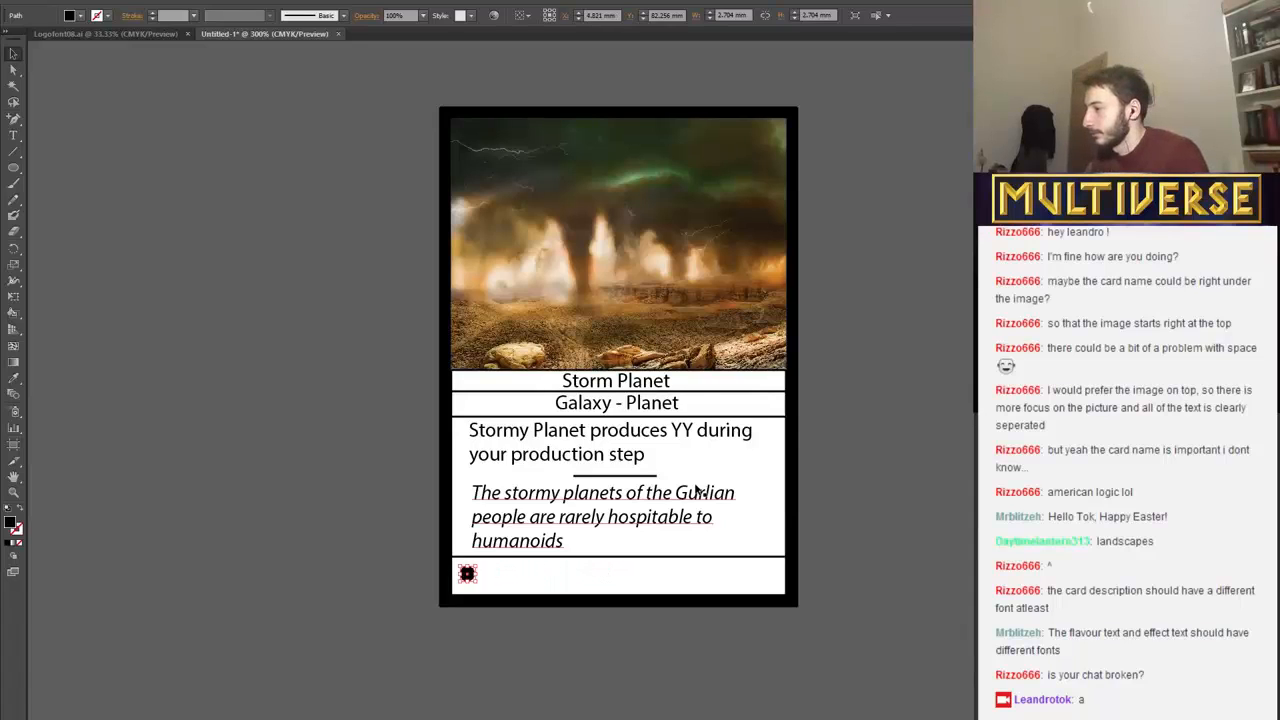
# Fine-tune the circle's position slightly up and left, closer to the line above the bottom strip.
pyautogui.press('Up')
pyautogui.press('Up')
pyautogui.press('Up')
pyautogui.press('Down')
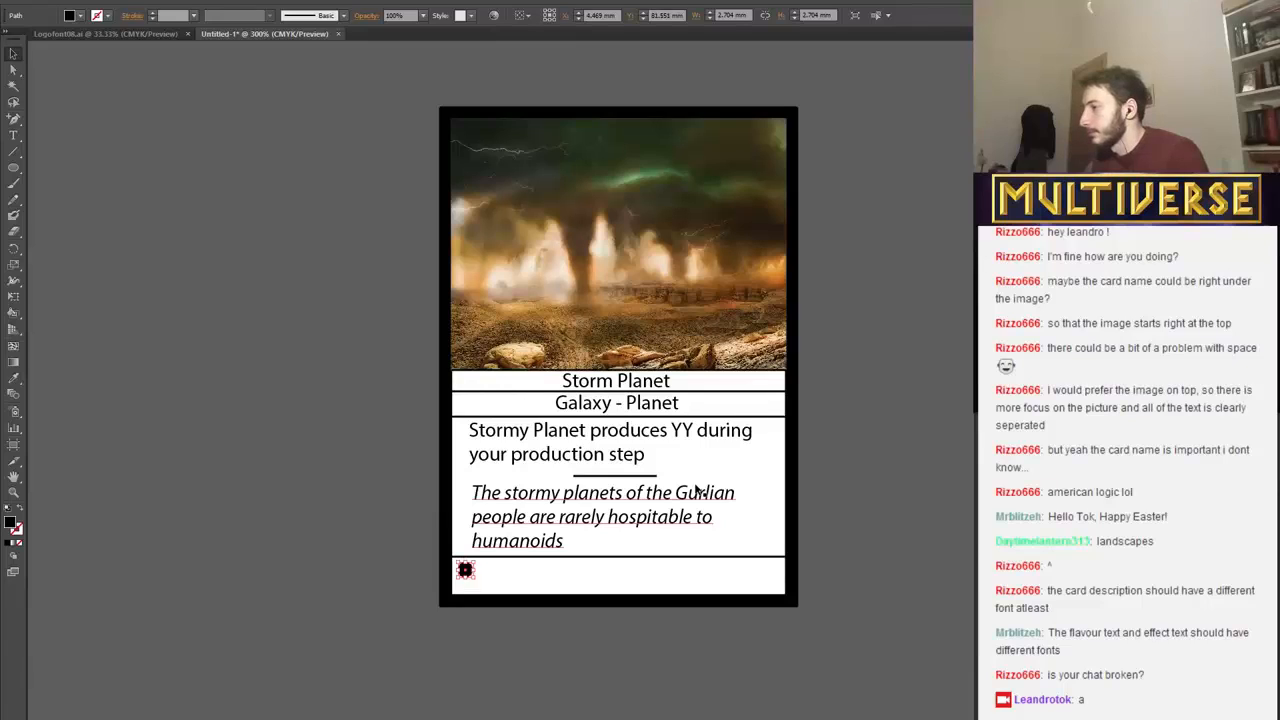
pyautogui.press('Left')
pyautogui.press('Right')
pyautogui.press('Down')
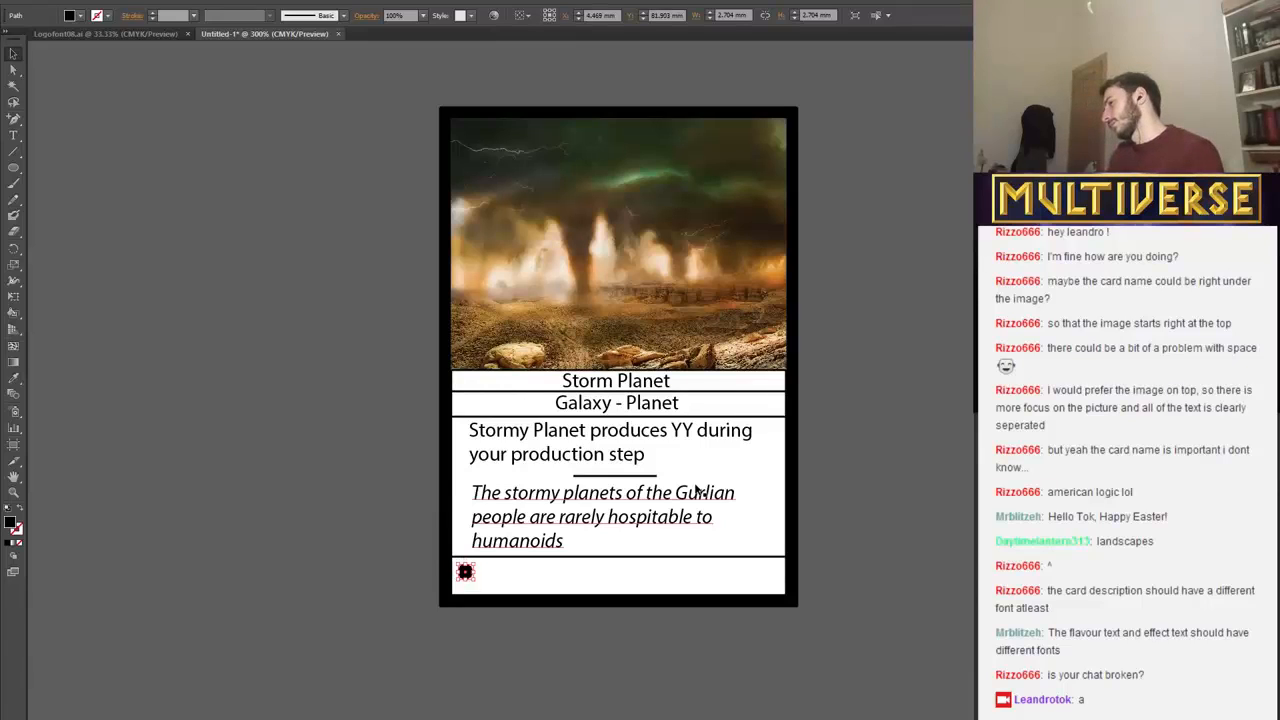
# Draw a horizontal line about 59 mm long with the Line Segment tool across the bottom strip, just beneath the circle.
pyautogui.click(14, 150)
pyautogui.click(462, 522)
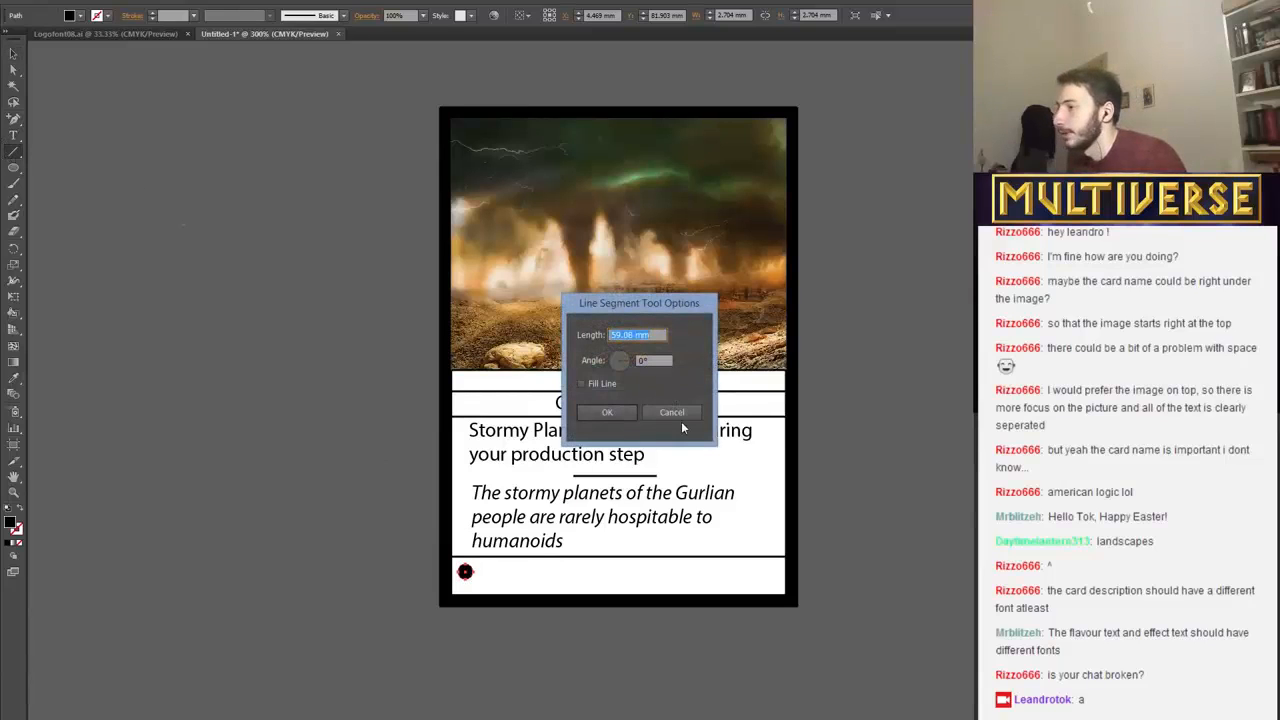
pyautogui.press('Return')
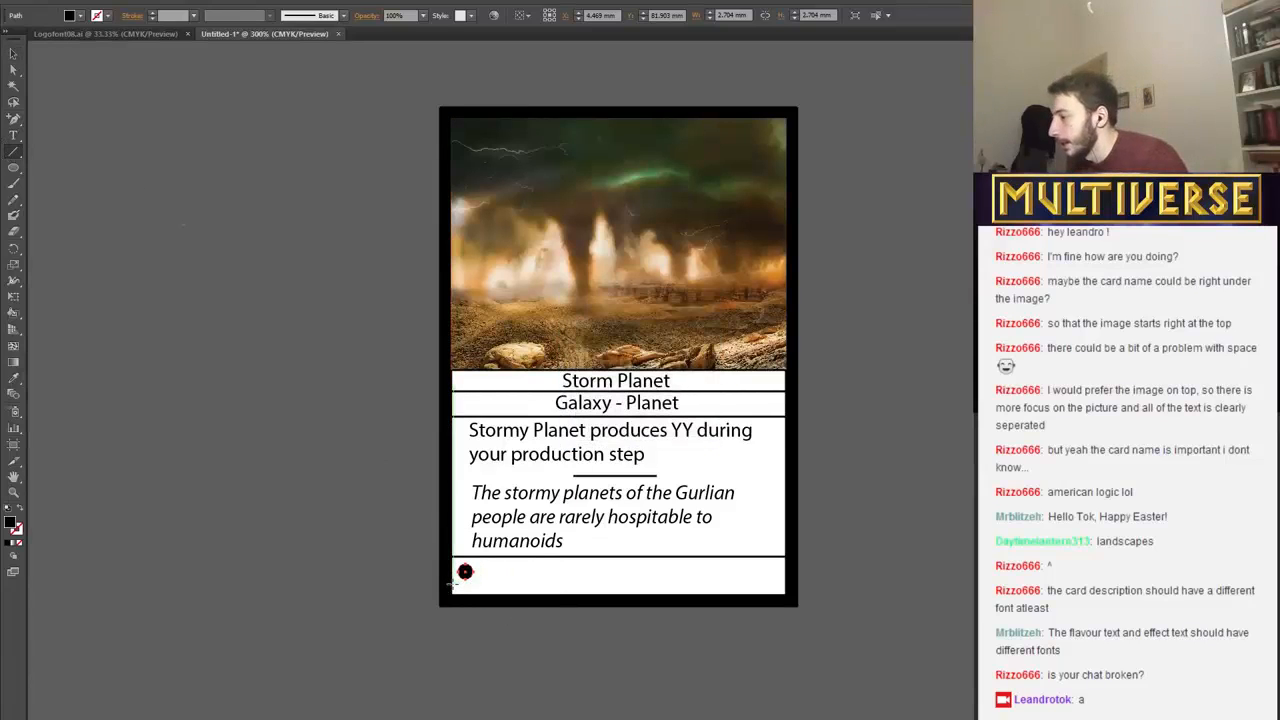
pyautogui.moveTo(454, 582); pyautogui.dragTo(785, 582)
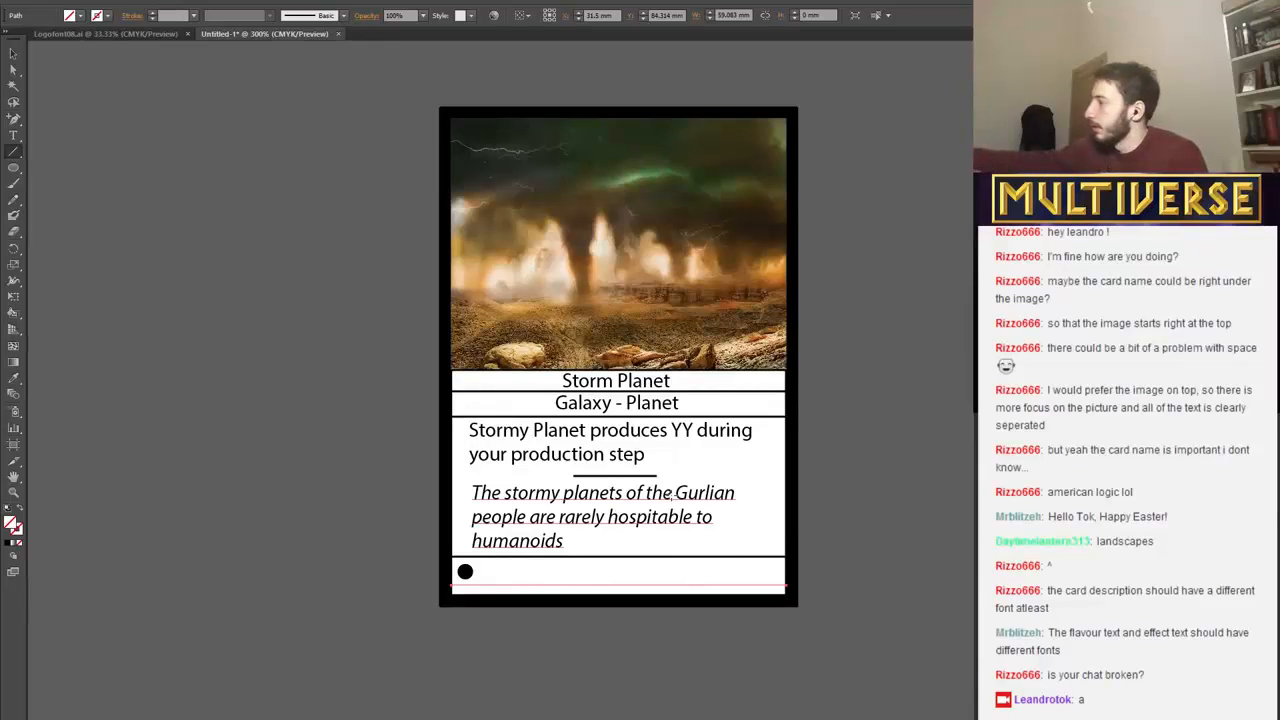
# Examine how the whole card reads at smaller view sizes, ending at 100%.
pyautogui.press('-')
pyautogui.hotkey('ctrl', '-')
pyautogui.hotkey('ctrl', '-')
pyautogui.hotkey('ctrl', '-')
pyautogui.hotkey('ctrl', '-')
pyautogui.hotkey('ctrl', '+')
pyautogui.hotkey('ctrl', '+')
pyautogui.hotkey('ctrl', '+')
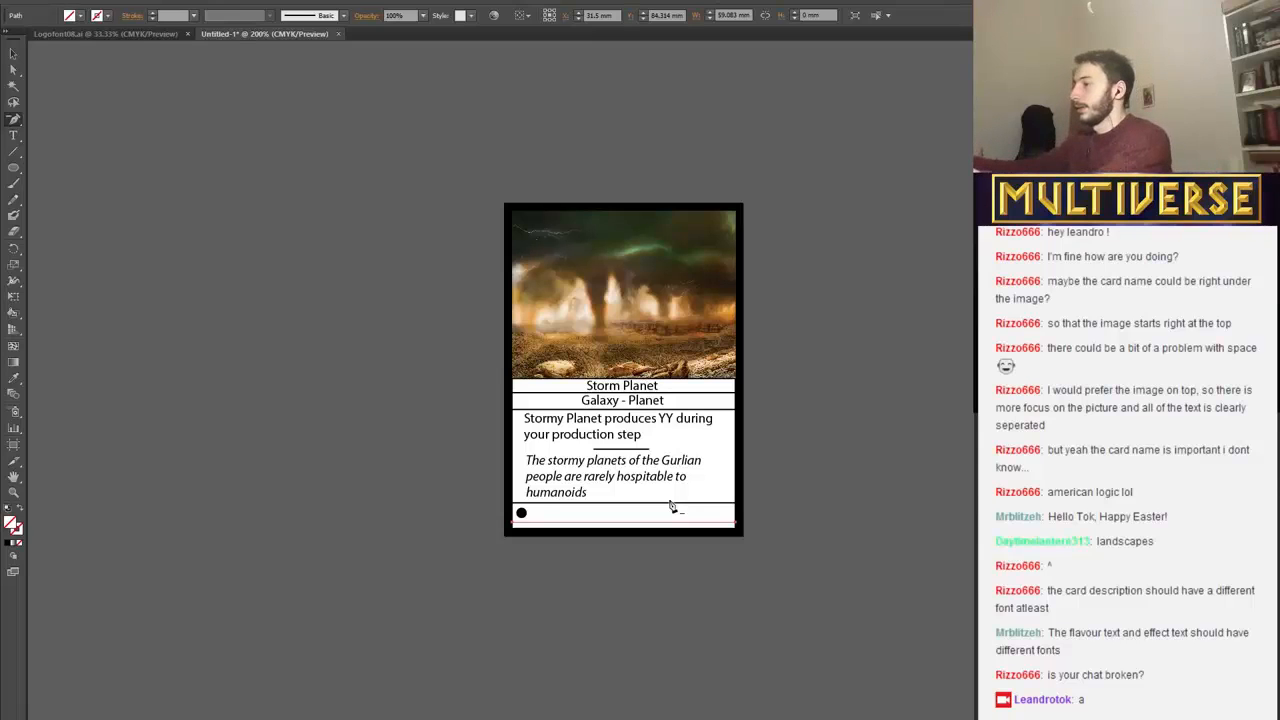
pyautogui.hotkey('ctrl', '-')
pyautogui.hotkey('ctrl', '-')
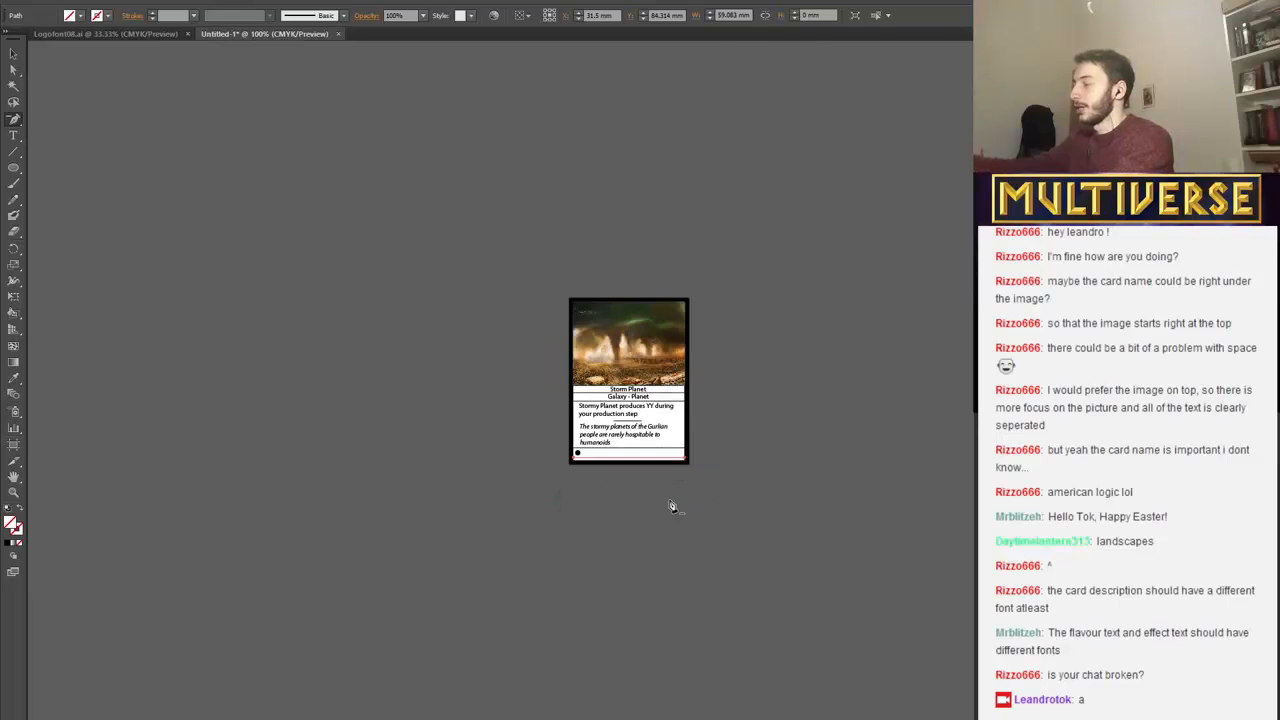
pyautogui.hotkey('ctrl', '+')
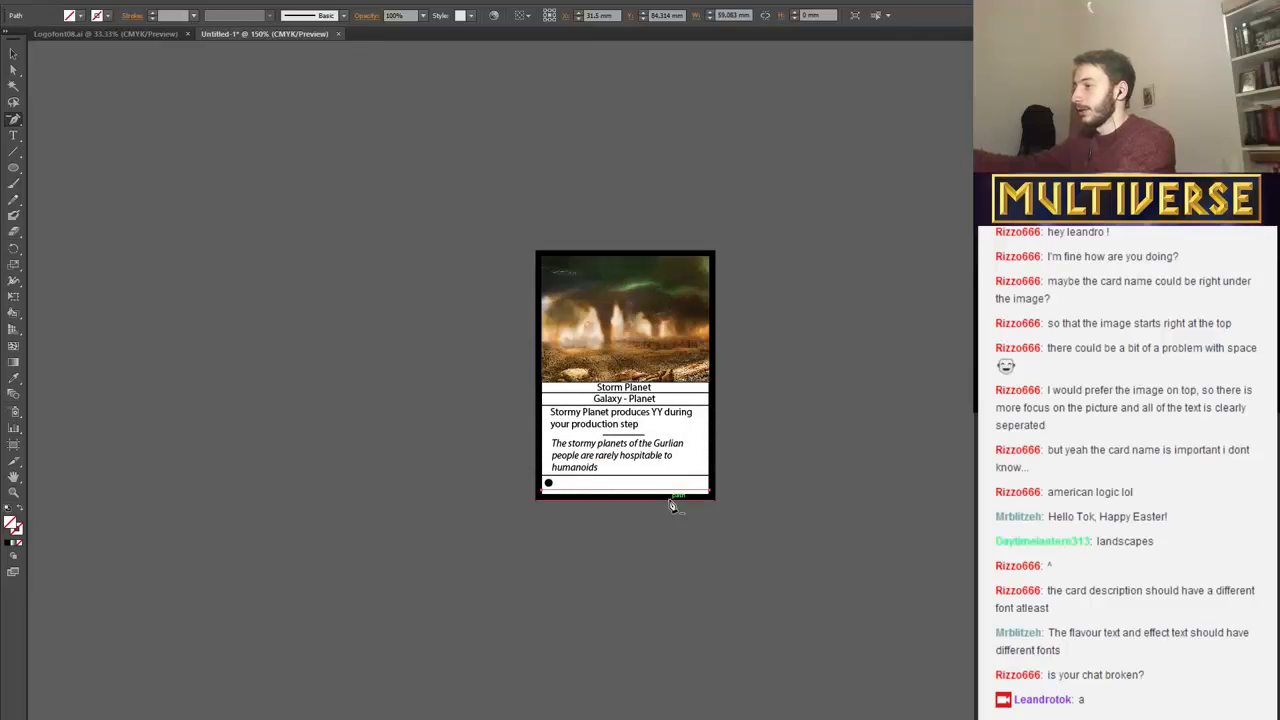
pyautogui.hotkey('ctrl', '-')
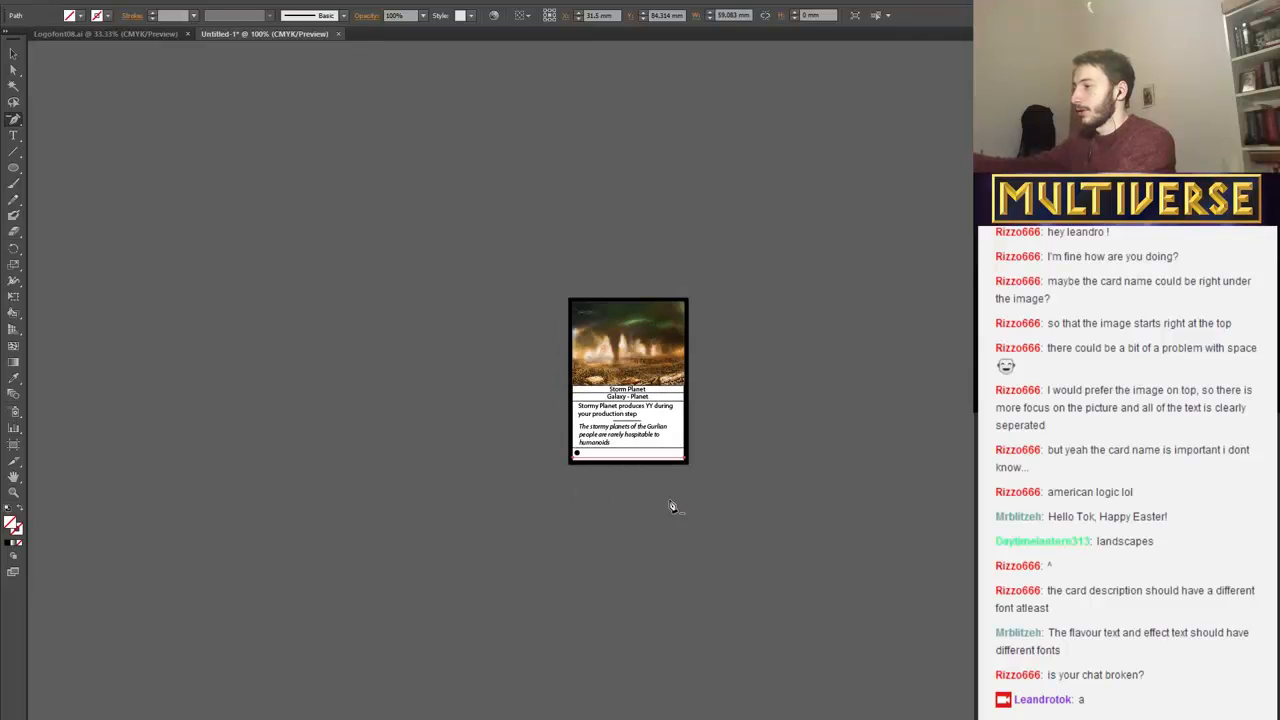
pyautogui.hotkey('ctrl', '+')
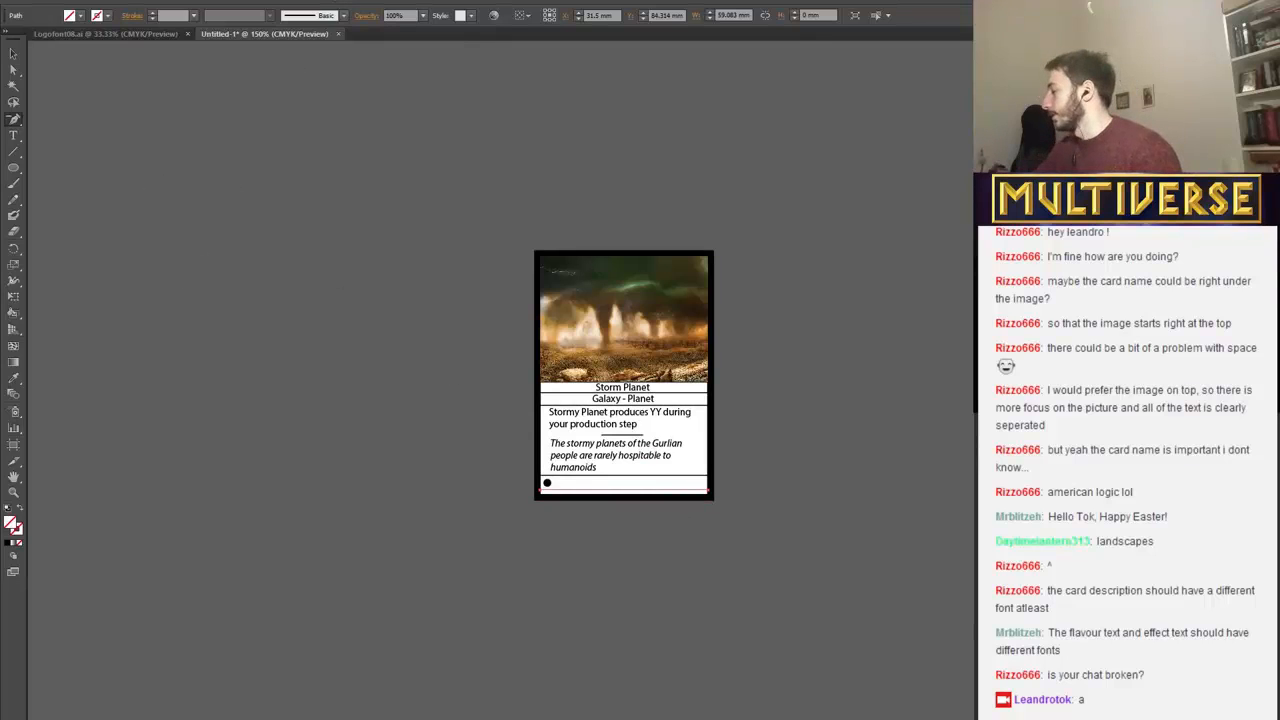
pyautogui.click(62, 718)
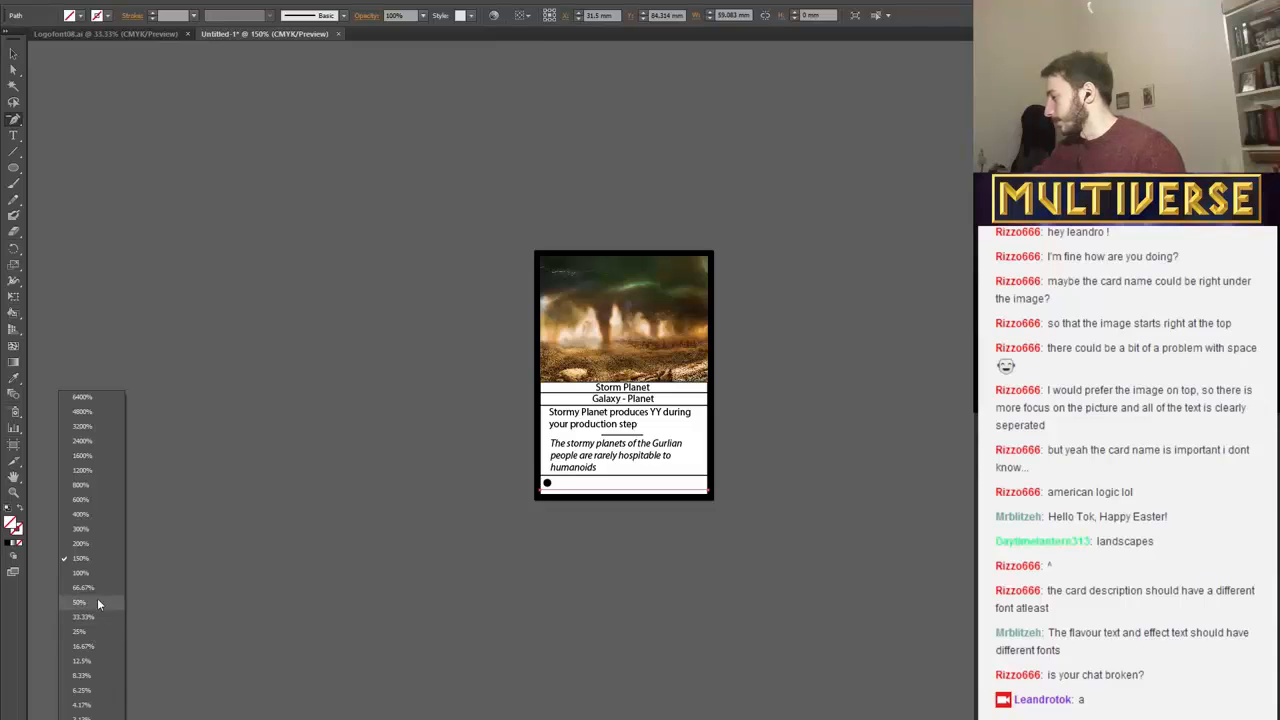
pyautogui.click(90, 573)
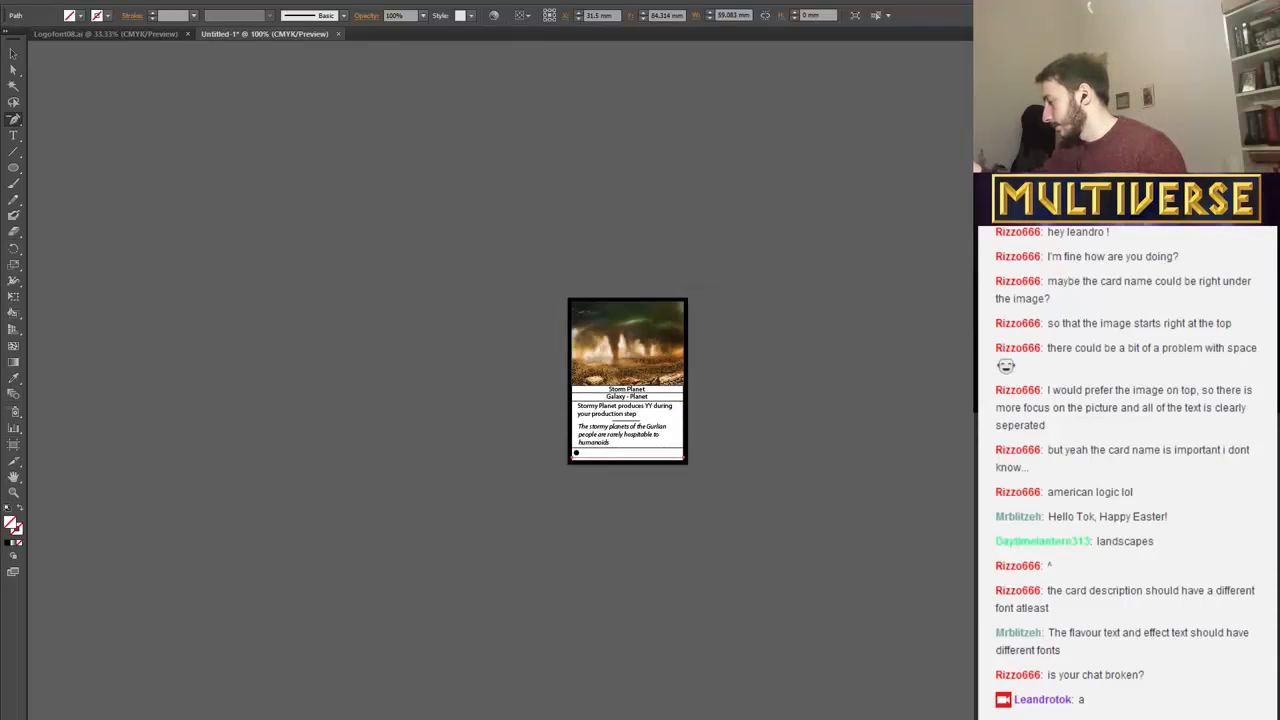
pyautogui.click(62, 718)
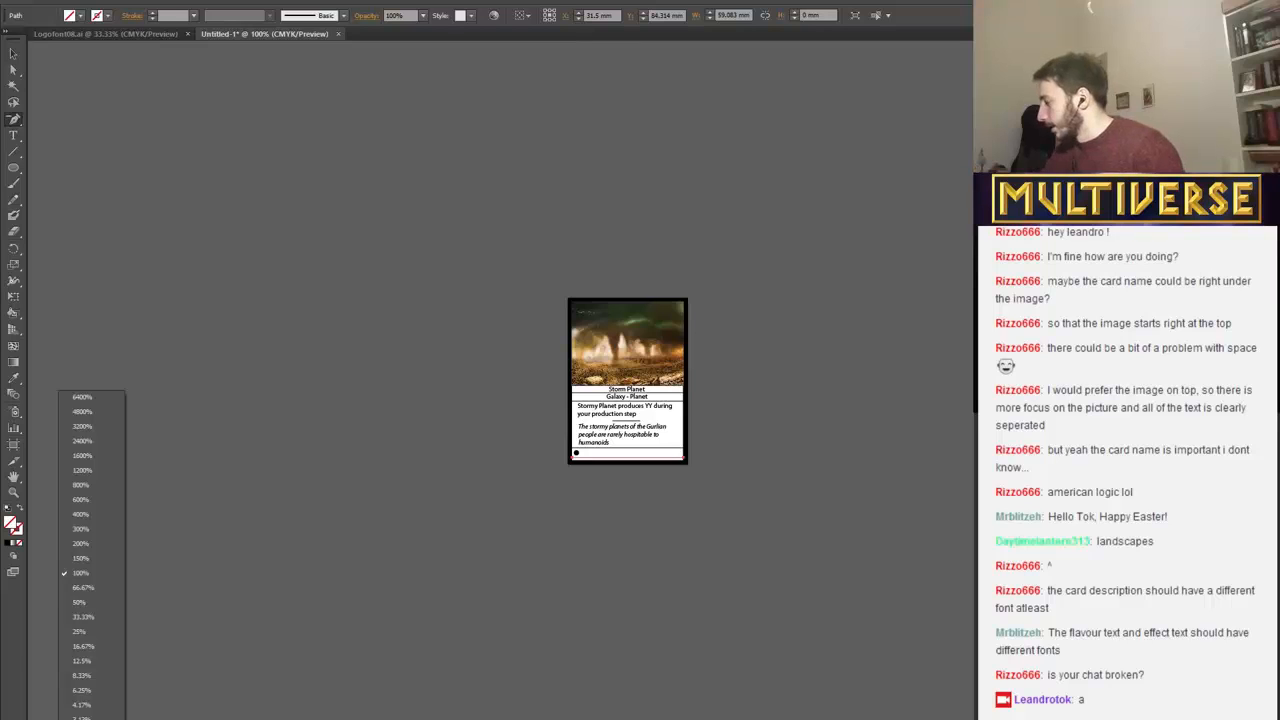
pyautogui.press('Escape')
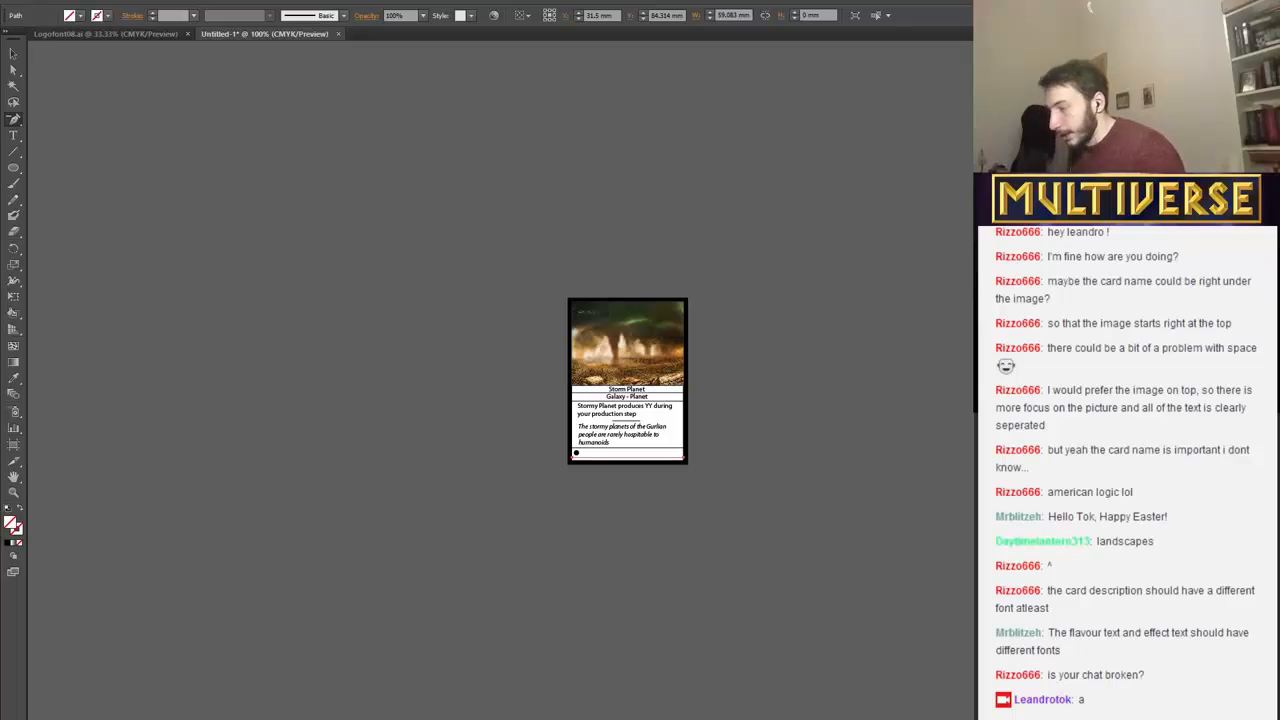
pyautogui.press('Return')
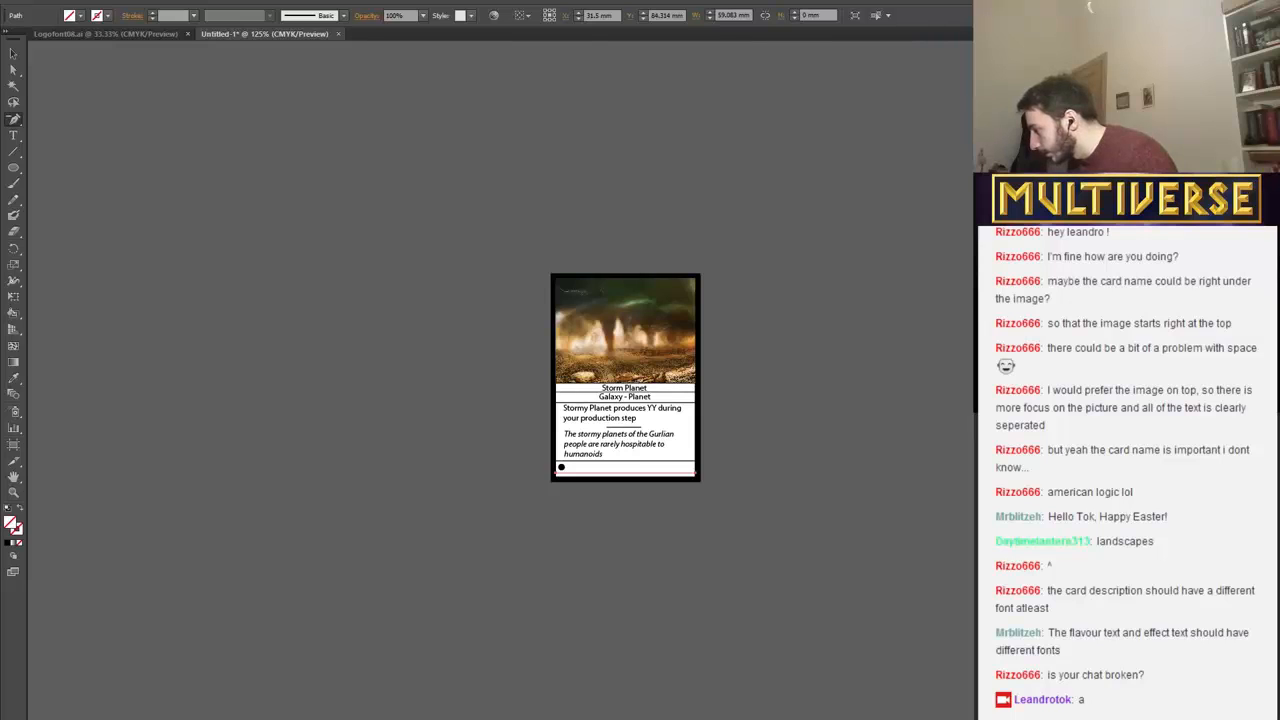
pyautogui.press('Return')
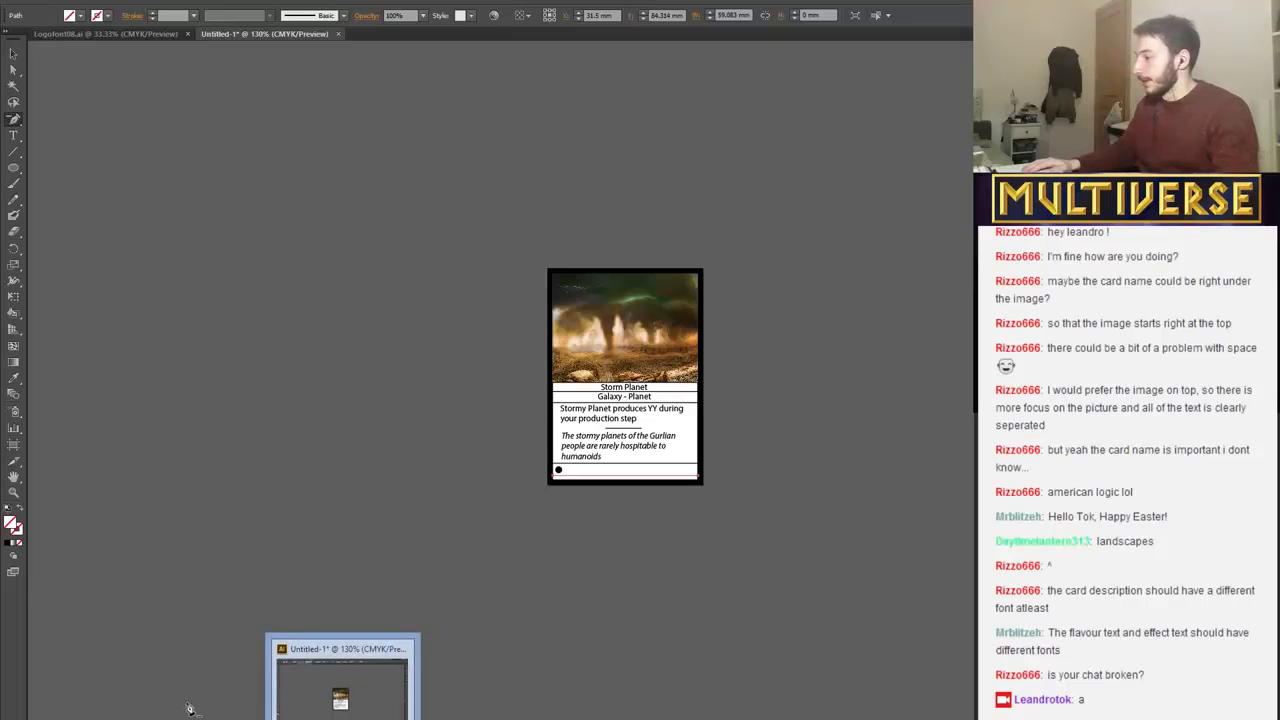
pyautogui.click(24, 3)
pyautogui.click(36, 1)
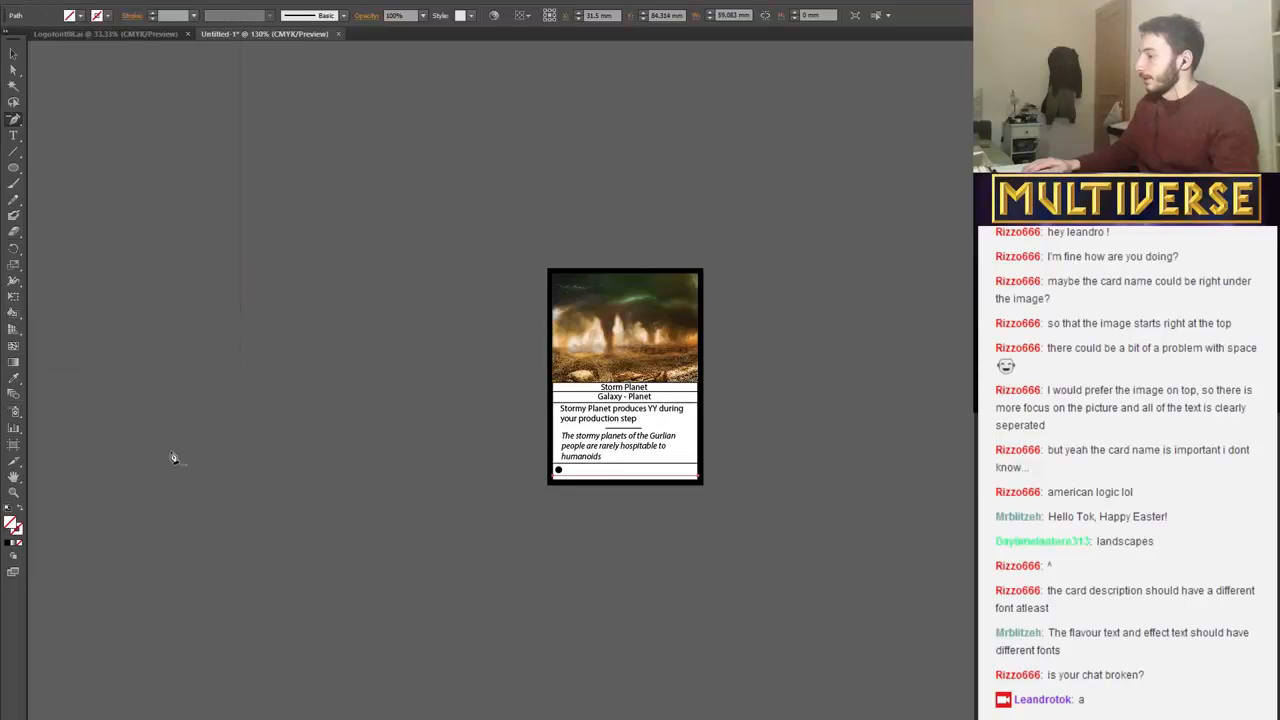
# Switch to Photoshop and create a new 3000 × 3000 pixel RGB document at 72 pixels per inch with a white background.
pyautogui.hotkey('alt', 'Tab')
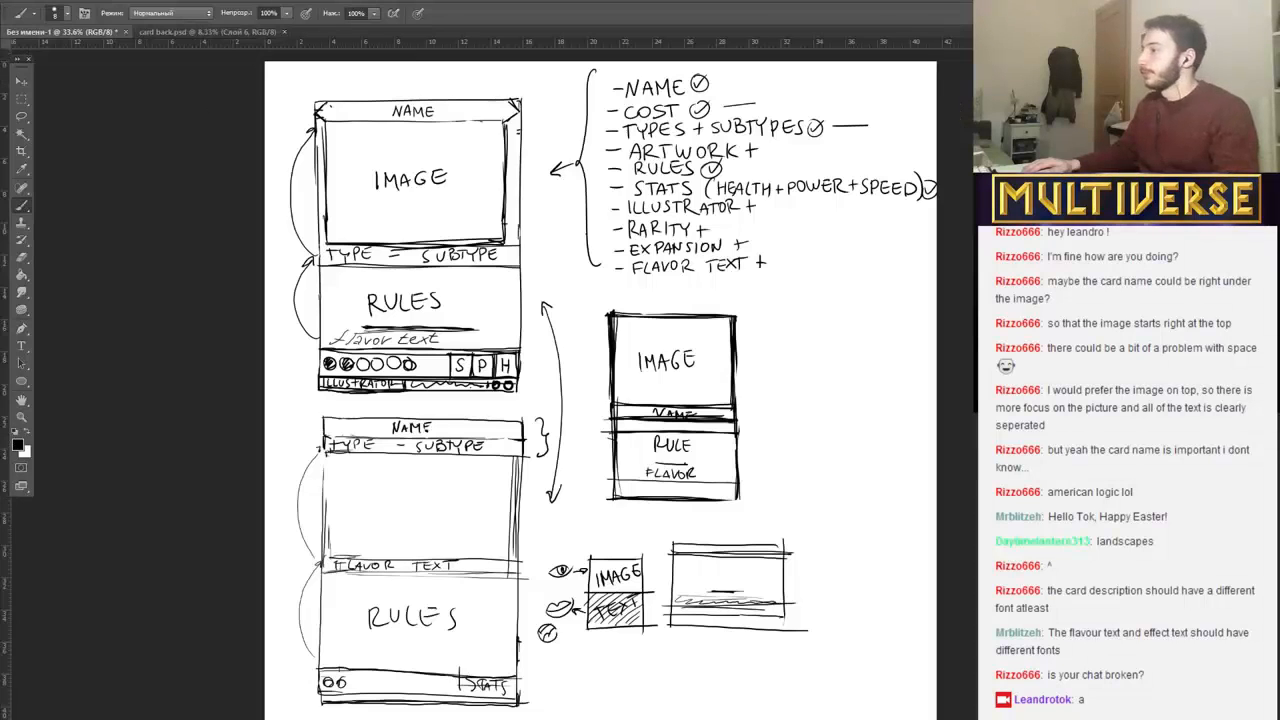
pyautogui.click(48, 2)
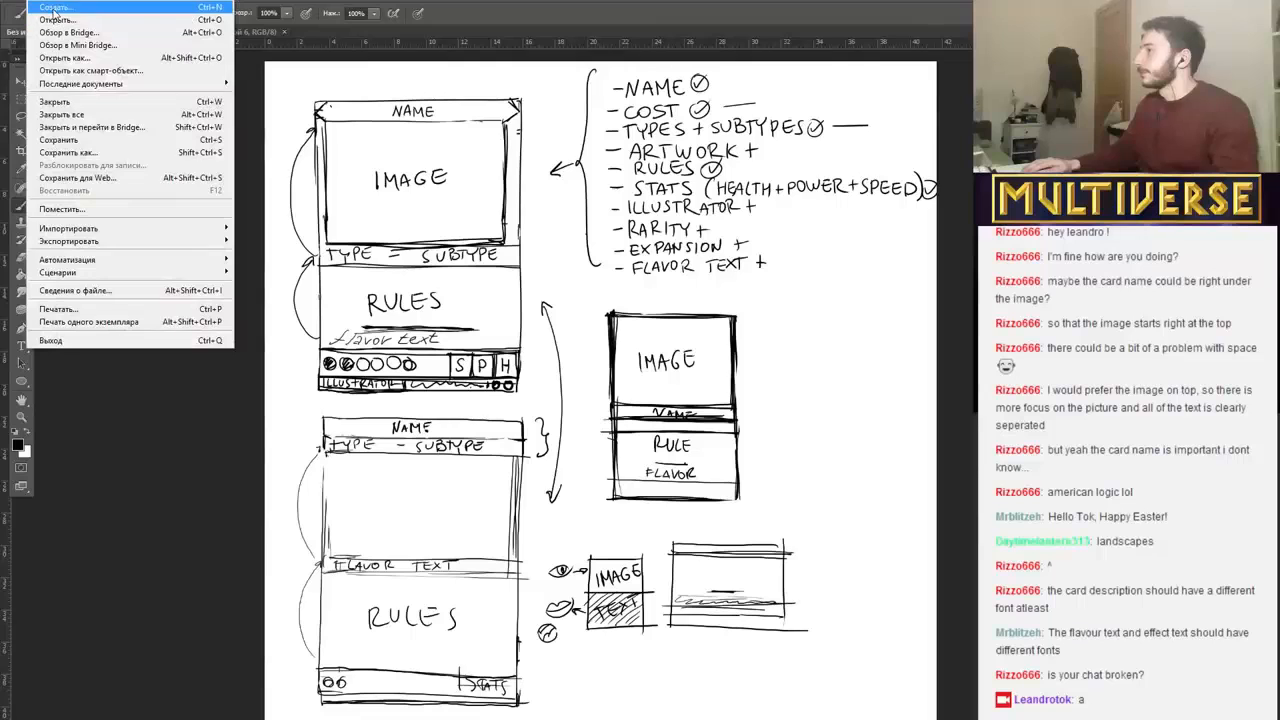
pyautogui.click(50, 8)
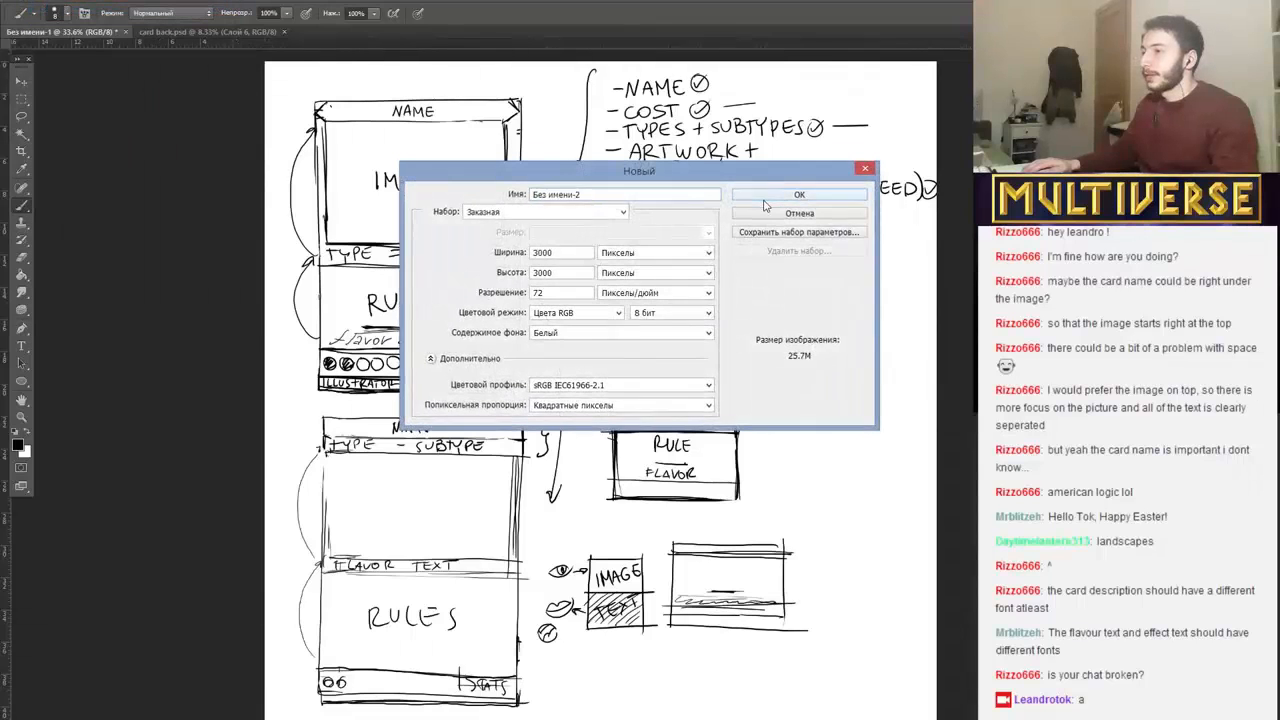
pyautogui.click(799, 213)
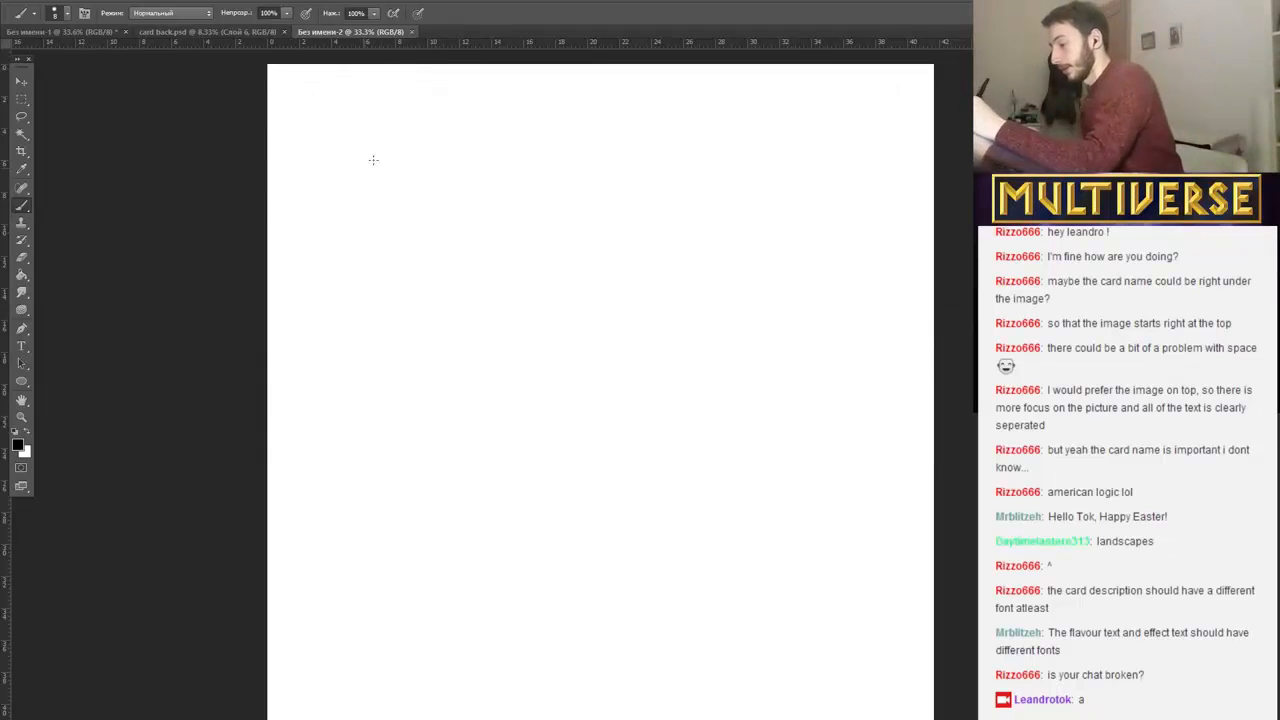
pyautogui.moveTo(315, 110)
pyautogui.mouseDown()
pyautogui.moveTo(307, 155)
pyautogui.moveTo(314, 130)
pyautogui.moveTo(330, 168)
pyautogui.mouseUp()
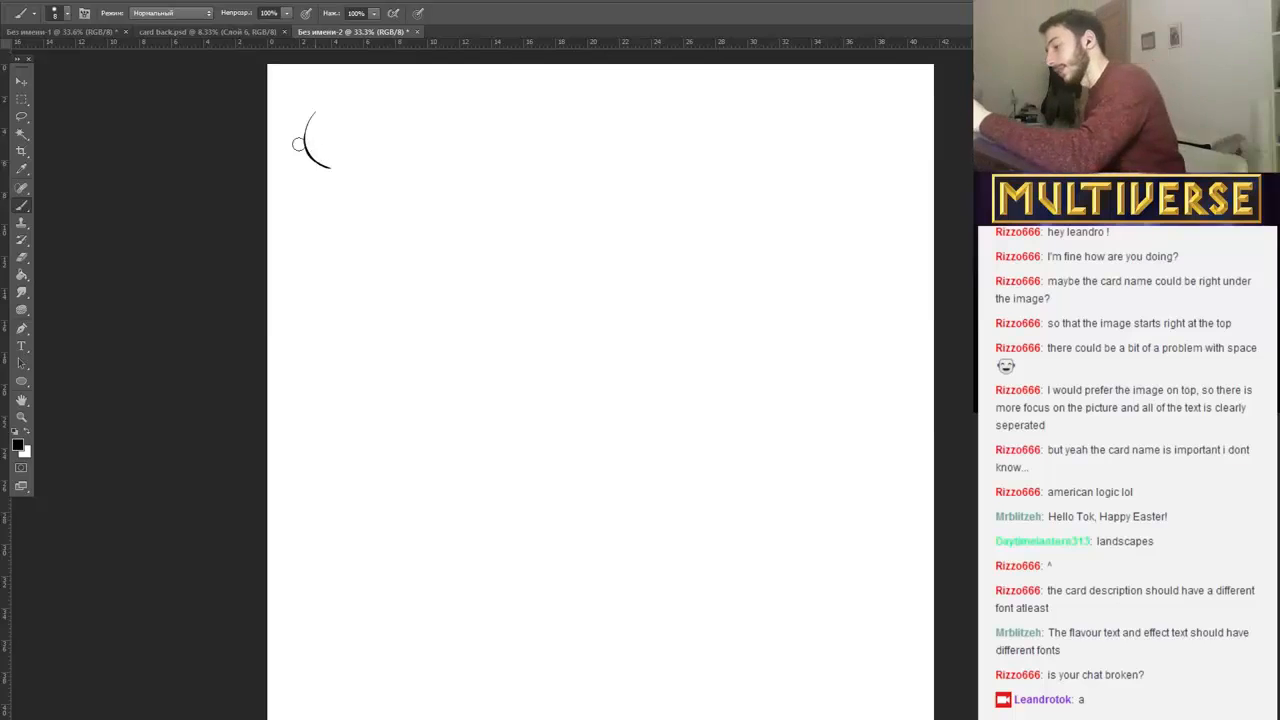
pyautogui.hotkey('ctrl', 'alt', 'z')
pyautogui.hotkey('ctrl', 'alt', 'z')
pyautogui.hotkey('ctrl', 'alt', 'z')
pyautogui.hotkey('ctrl', 'alt', 'z')
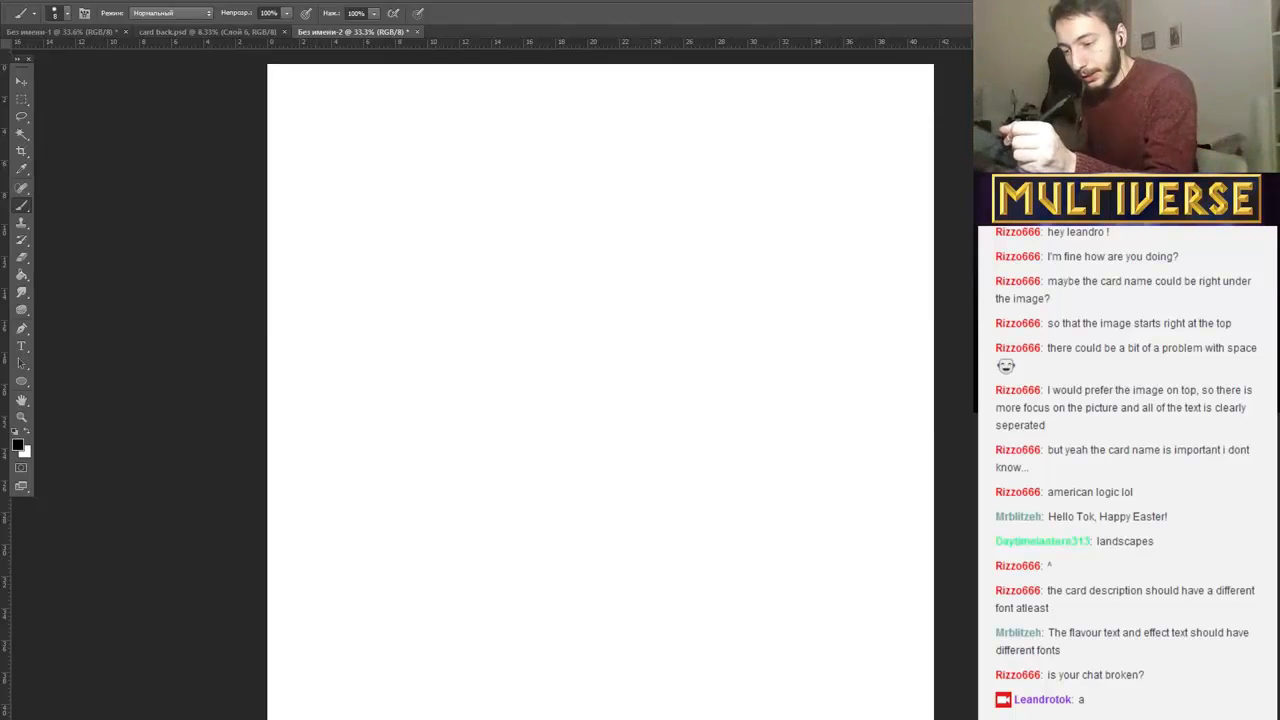
# Add a new layer and sketch a black circle with rough brush strokes near the canvas's upper-left corner.
pyautogui.hotkey('ctrl', 'shift', 'n')
pyautogui.press('Return')
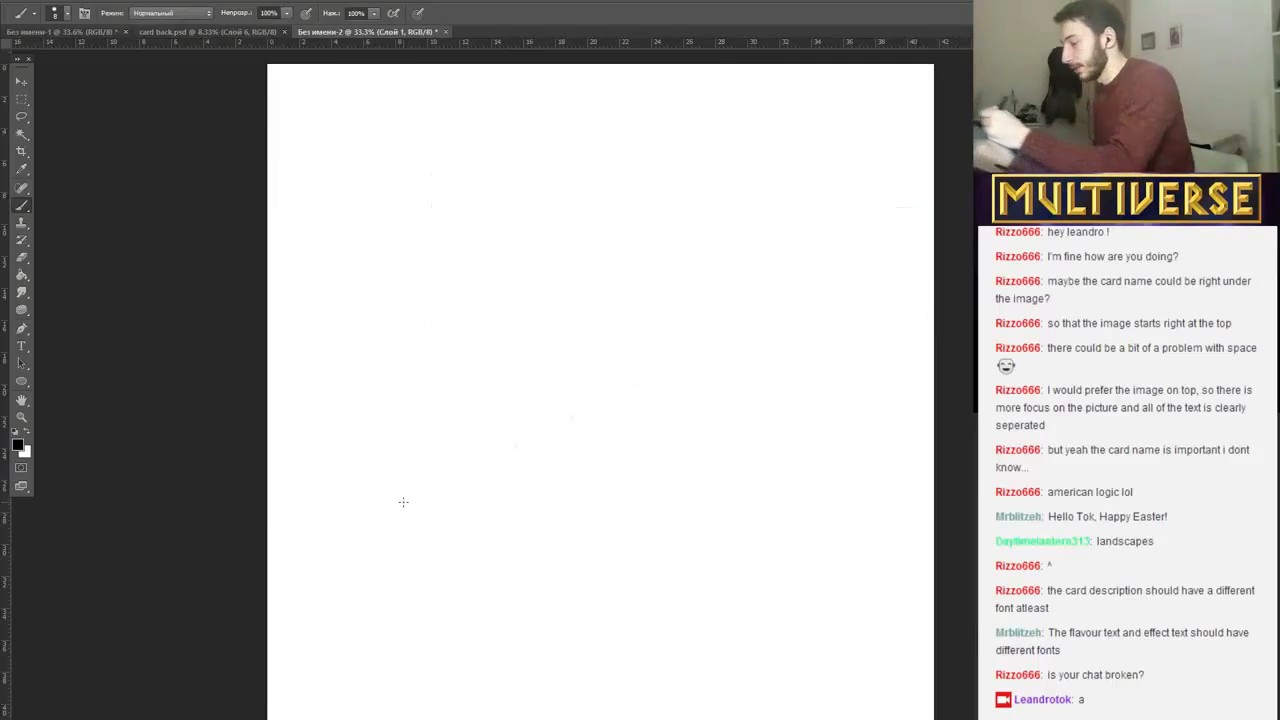
pyautogui.moveTo(310, 144)
pyautogui.mouseDown()
pyautogui.moveTo(388, 145)
pyautogui.moveTo(362, 131)
pyautogui.moveTo(399, 167)
pyautogui.moveTo(387, 160)
pyautogui.moveTo(396, 172)
pyautogui.moveTo(376, 195)
pyautogui.moveTo(345, 205)
pyautogui.moveTo(311, 152)
pyautogui.moveTo(324, 143)
pyautogui.moveTo(318, 182)
pyautogui.moveTo(347, 207)
pyautogui.moveTo(396, 190)
pyautogui.mouseUp()
pyautogui.moveTo(380, 204); pyautogui.dragTo(394, 170)
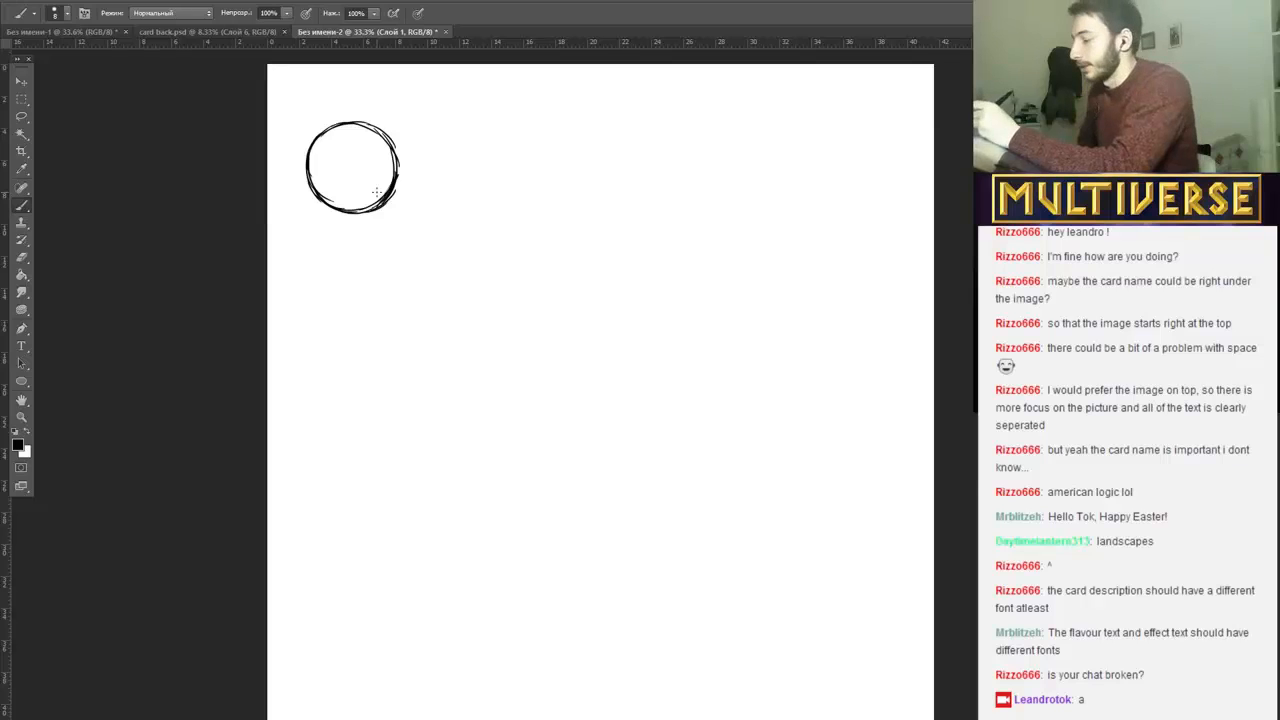
pyautogui.moveTo(314, 307)
pyautogui.mouseDown()
pyautogui.moveTo(347, 256)
pyautogui.moveTo(360, 272)
pyautogui.moveTo(349, 256)
pyautogui.moveTo(368, 304)
pyautogui.moveTo(315, 311)
pyautogui.moveTo(377, 306)
pyautogui.mouseUp()
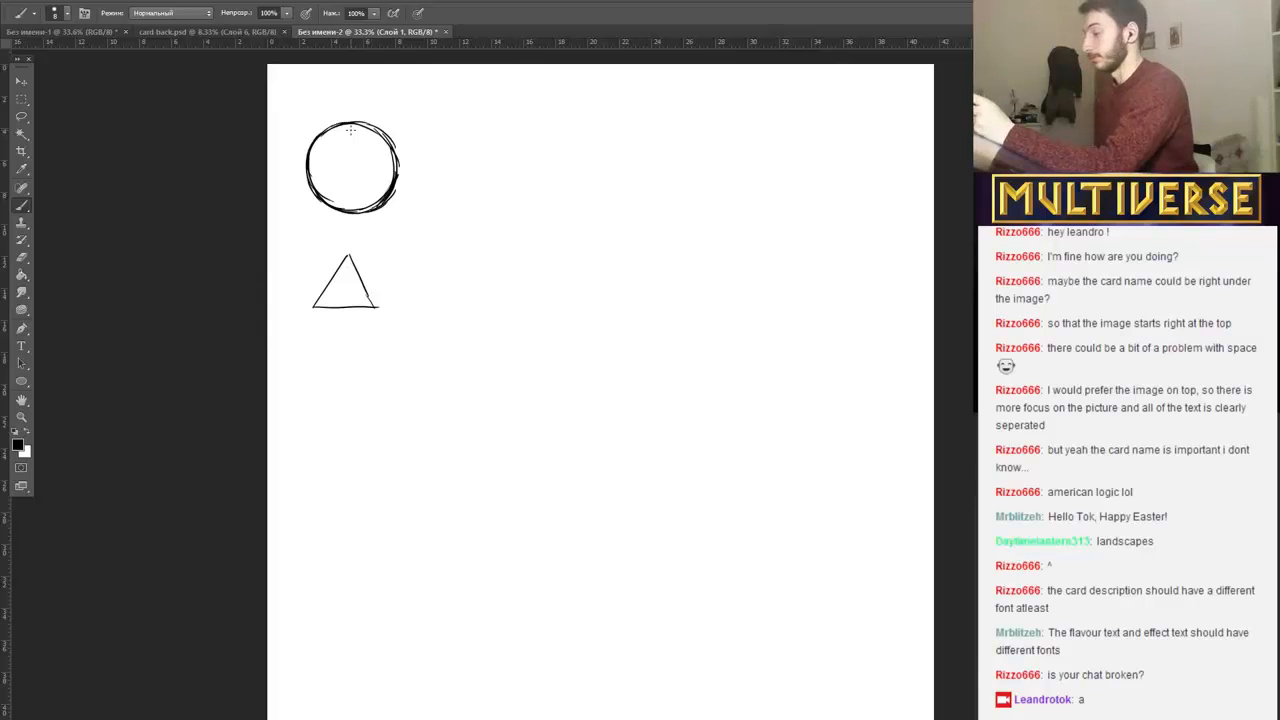
pyautogui.moveTo(312, 308); pyautogui.dragTo(352, 254)
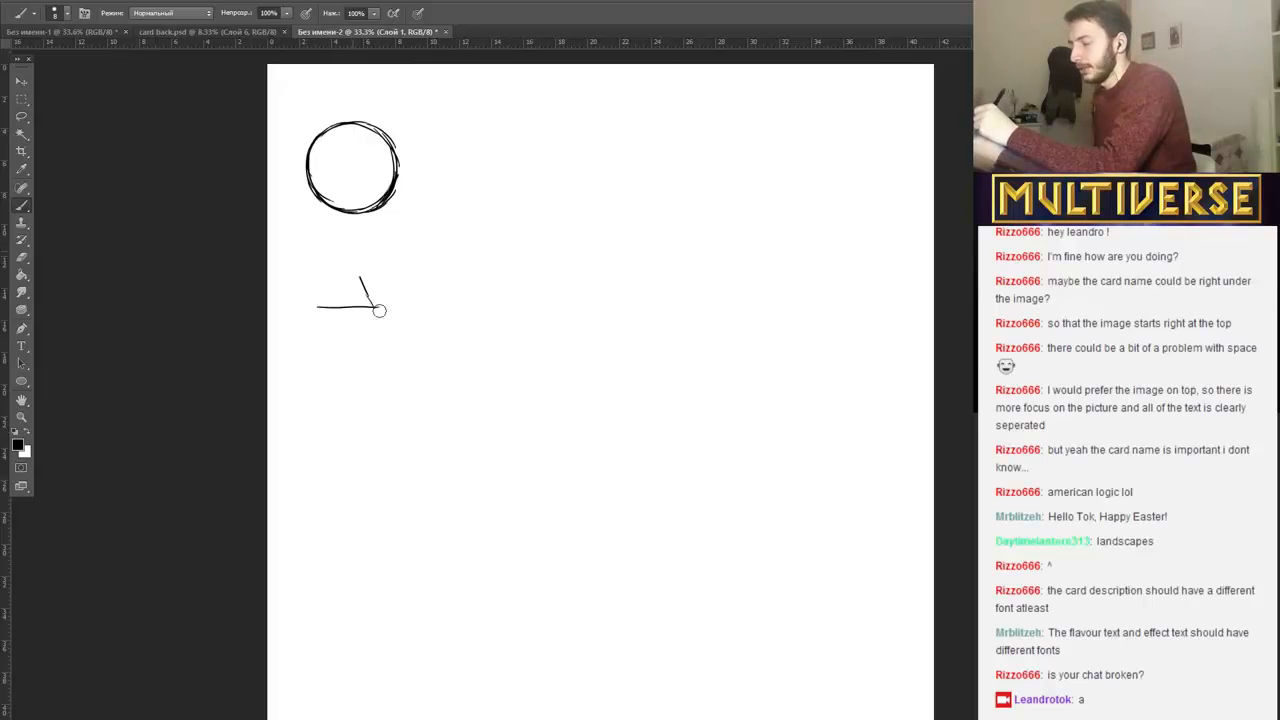
pyautogui.moveTo(379, 311); pyautogui.dragTo(354, 270)
pyautogui.moveTo(312, 309); pyautogui.dragTo(390, 310)
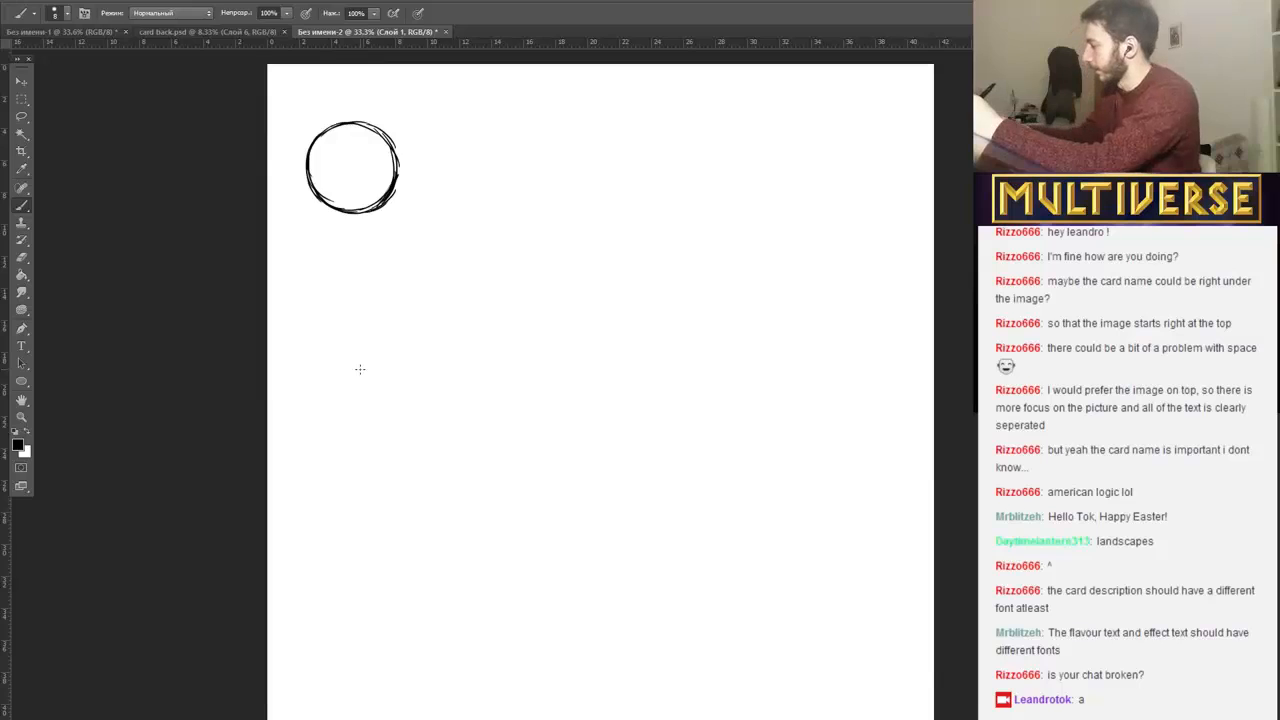
# Clean up the sketched circle by erasing the stray strokes along its outer edge.
pyautogui.scroll(3, 360, 369)
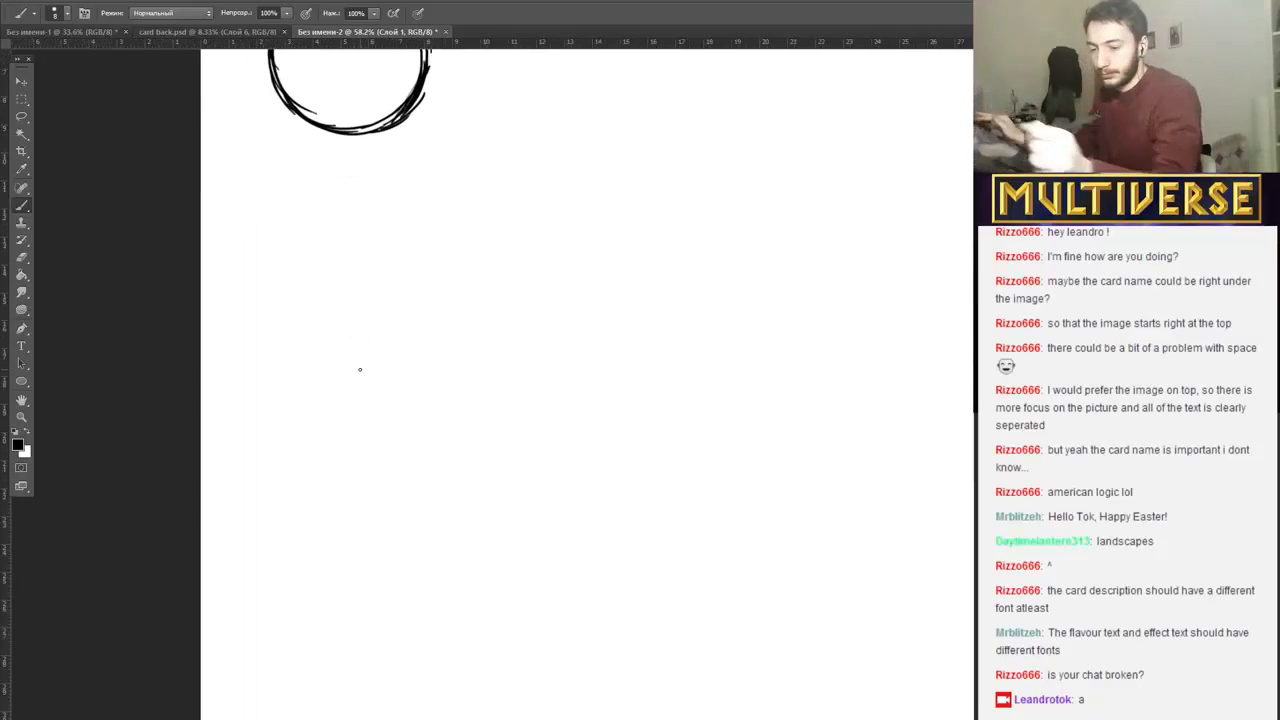
pyautogui.scroll(1, 360, 369)
pyautogui.scroll(10, 360, 369)
pyautogui.scroll(-5, 360, 369)
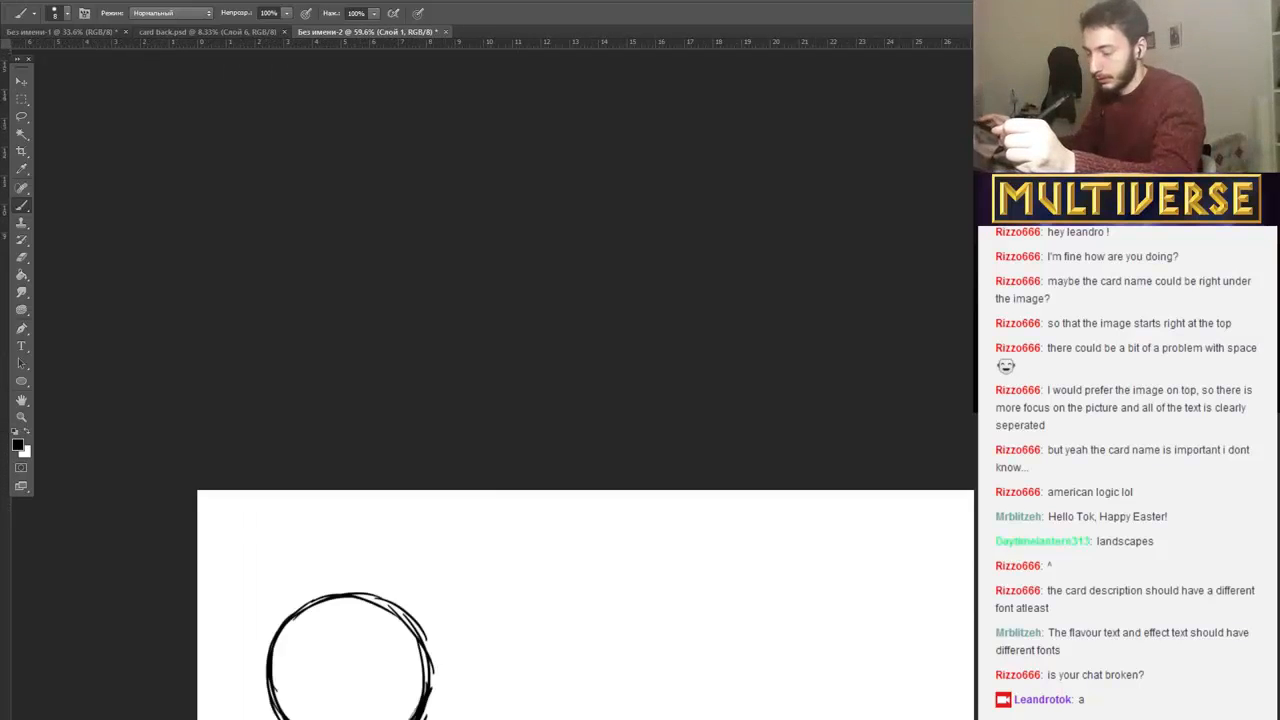
pyautogui.scroll(-1, 360, 369)
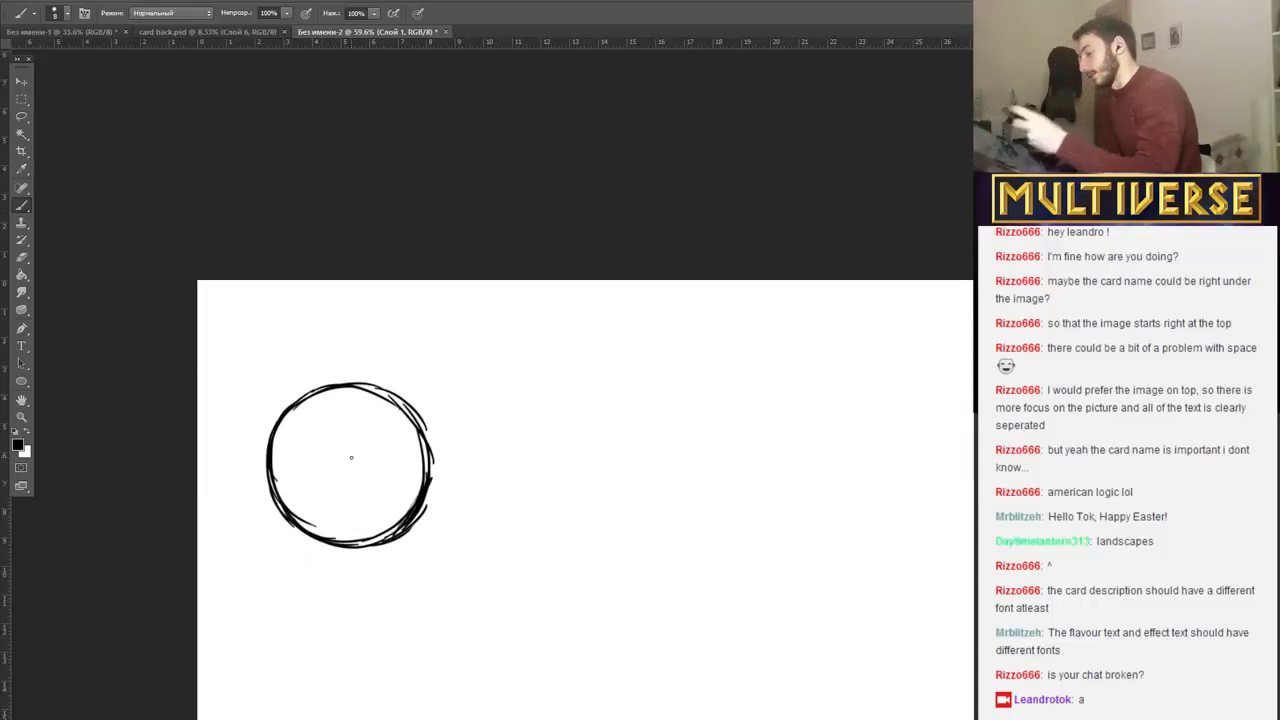
pyautogui.moveTo(315, 519); pyautogui.dragTo(288, 466)
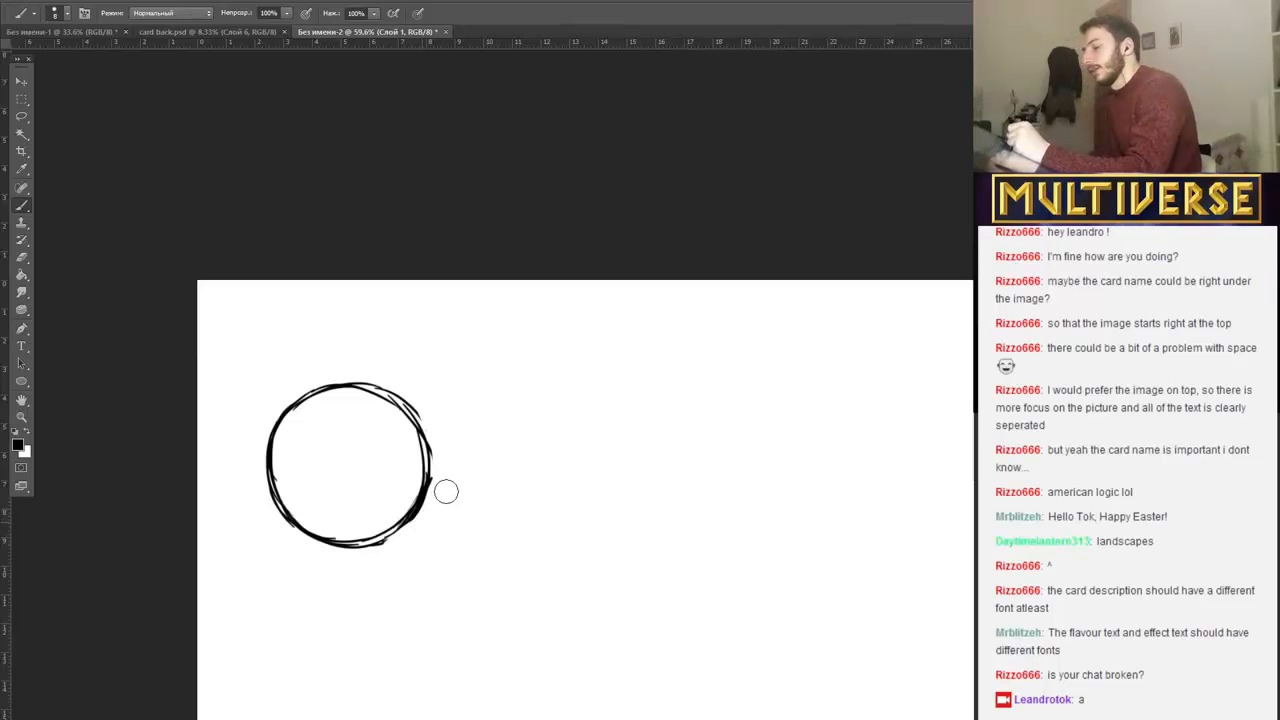
pyautogui.moveTo(372, 558); pyautogui.dragTo(395, 550)
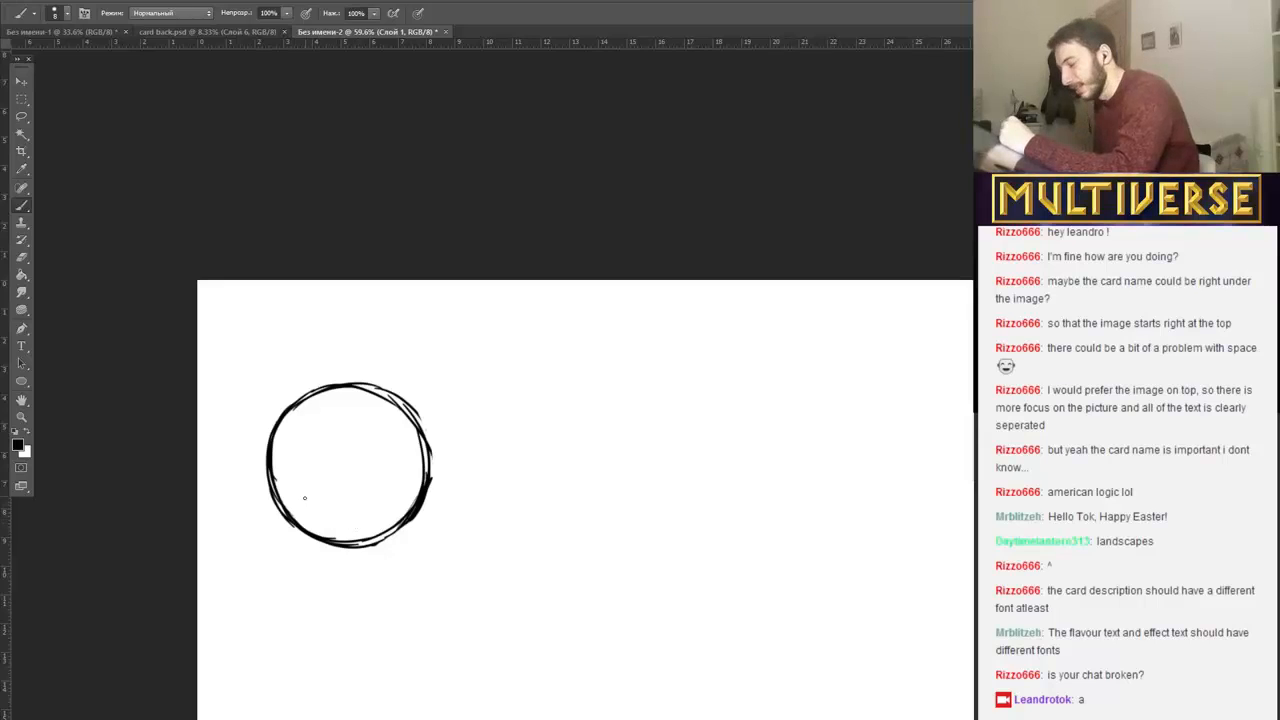
# Sketch a curling flame with several tongues and a small round core inside the circle.
pyautogui.moveTo(311, 517)
pyautogui.mouseDown()
pyautogui.moveTo(346, 524)
pyautogui.moveTo(332, 526)
pyautogui.mouseUp()
pyautogui.moveTo(291, 482)
pyautogui.mouseDown()
pyautogui.moveTo(292, 460)
pyautogui.moveTo(336, 470)
pyautogui.moveTo(318, 416)
pyautogui.moveTo(365, 400)
pyautogui.moveTo(349, 418)
pyautogui.moveTo(360, 440)
pyautogui.moveTo(368, 420)
pyautogui.moveTo(361, 452)
pyautogui.moveTo(371, 420)
pyautogui.moveTo(394, 472)
pyautogui.moveTo(408, 450)
pyautogui.moveTo(410, 498)
pyautogui.moveTo(362, 516)
pyautogui.moveTo(340, 506)
pyautogui.moveTo(366, 500)
pyautogui.moveTo(342, 506)
pyautogui.mouseUp()
pyautogui.moveTo(356, 484); pyautogui.dragTo(344, 523)
pyautogui.moveTo(295, 487)
pyautogui.mouseDown()
pyautogui.moveTo(345, 524)
pyautogui.moveTo(327, 519)
pyautogui.mouseUp()
pyautogui.moveTo(307, 456); pyautogui.dragTo(294, 497)
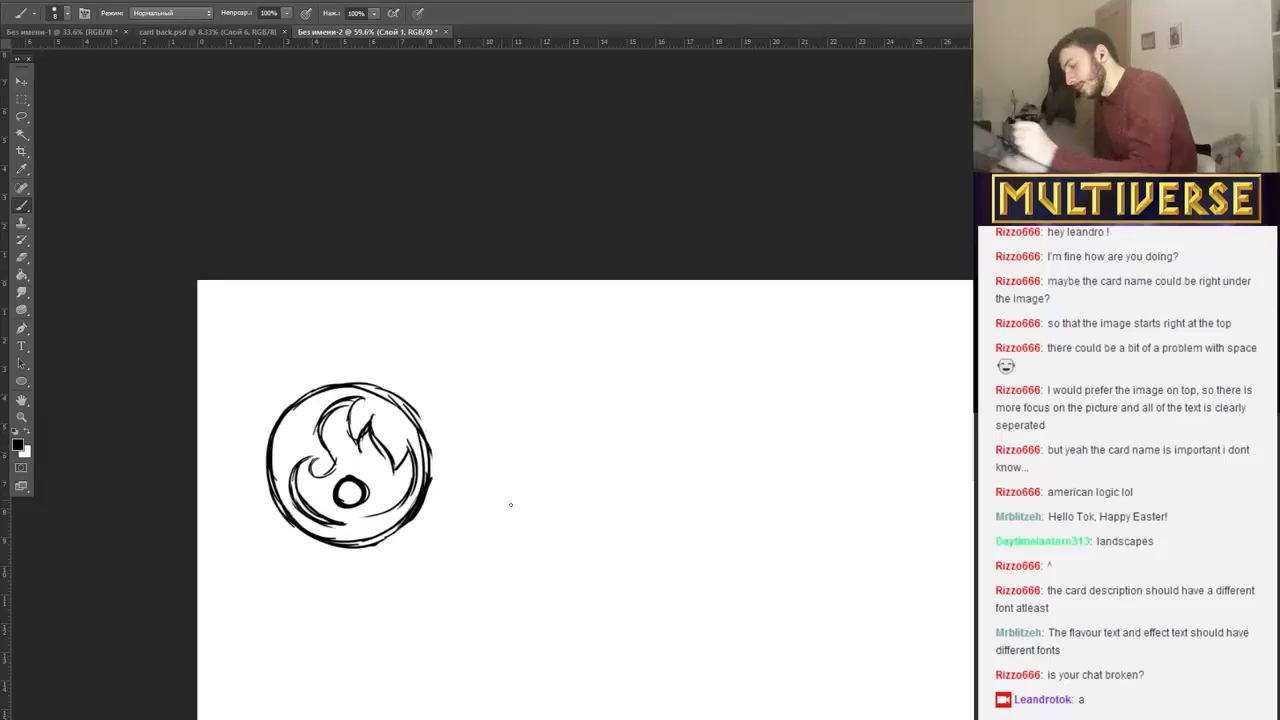
# Sketch a burning match to the right of the circle and add a ring around the core of the circled flame.
pyautogui.moveTo(575, 405)
pyautogui.mouseDown()
pyautogui.moveTo(578, 527)
pyautogui.moveTo(589, 529)
pyautogui.moveTo(586, 406)
pyautogui.moveTo(552, 374)
pyautogui.moveTo(574, 346)
pyautogui.moveTo(614, 400)
pyautogui.moveTo(603, 421)
pyautogui.mouseUp()
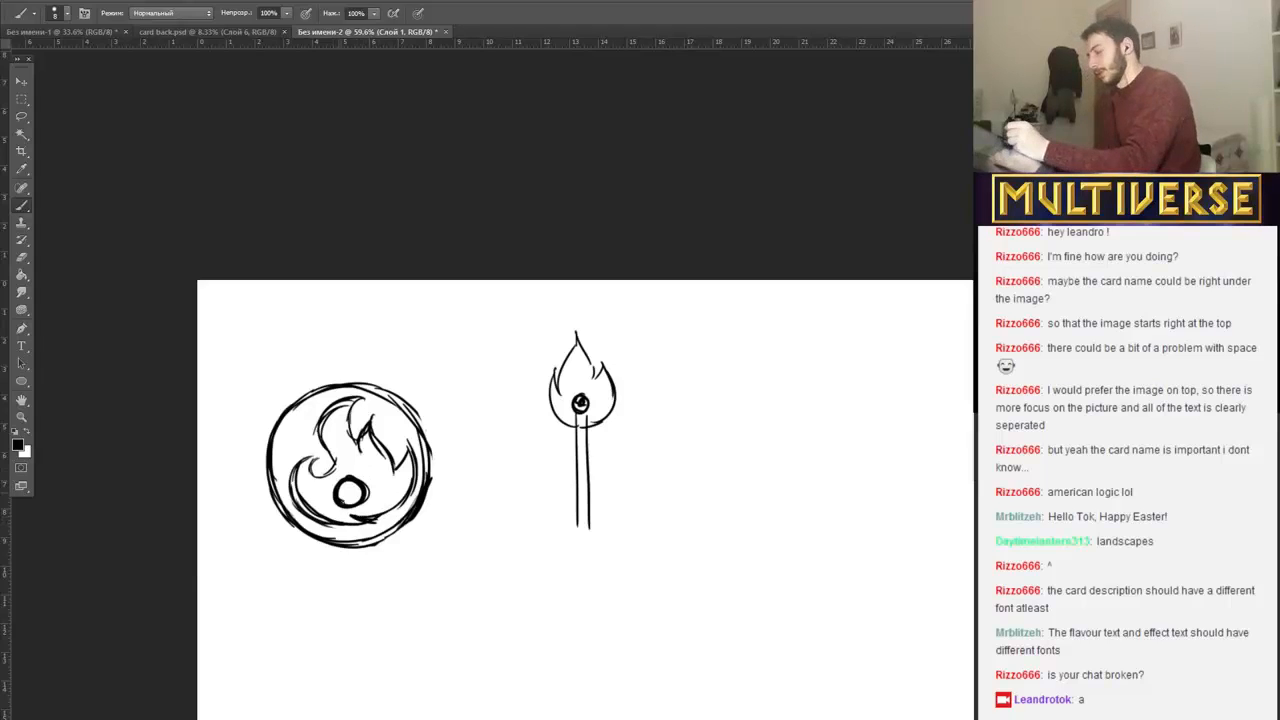
pyautogui.moveTo(338, 467)
pyautogui.mouseDown()
pyautogui.moveTo(350, 520)
pyautogui.moveTo(378, 507)
pyautogui.moveTo(323, 493)
pyautogui.moveTo(337, 520)
pyautogui.mouseUp()
pyautogui.moveTo(296, 459); pyautogui.dragTo(341, 519)
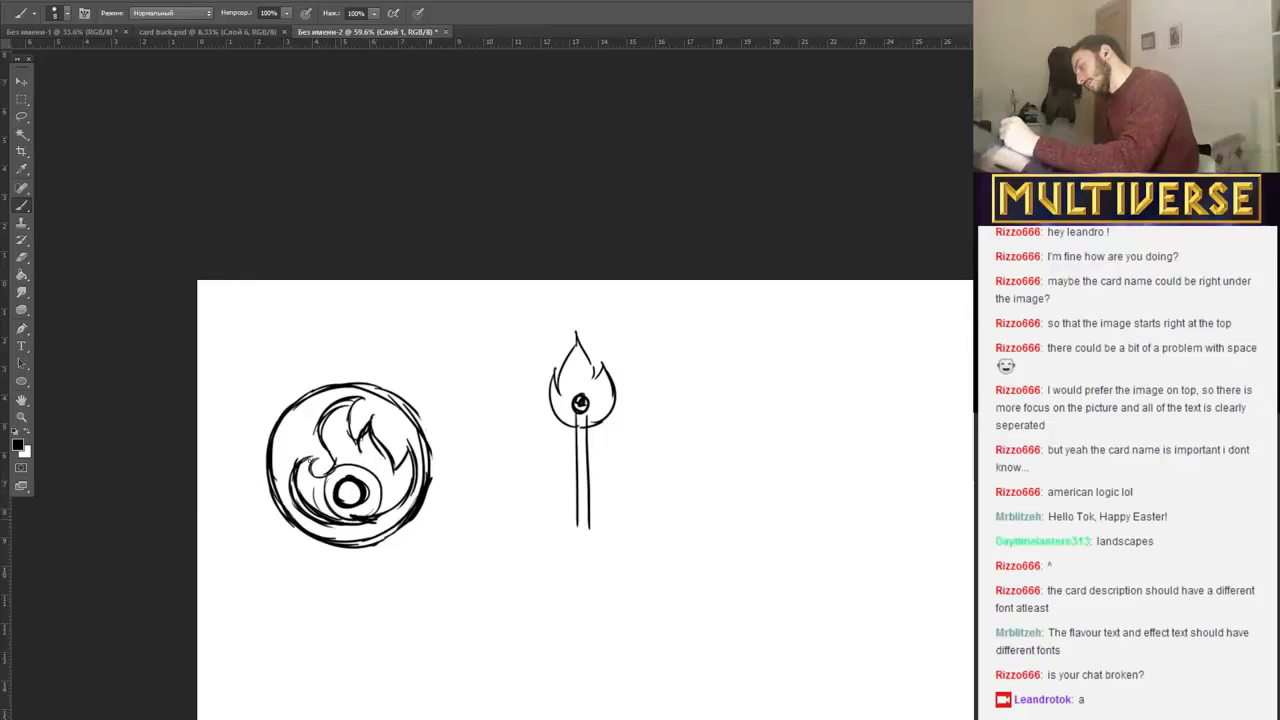
# Sketch a separate three-tongued flame with a rounded base and a small circular core below the match.
pyautogui.moveTo(510, 672)
pyautogui.mouseDown()
pyautogui.moveTo(494, 666)
pyautogui.moveTo(486, 606)
pyautogui.moveTo(502, 598)
pyautogui.moveTo(499, 622)
pyautogui.moveTo(521, 626)
pyautogui.moveTo(514, 560)
pyautogui.moveTo(528, 551)
pyautogui.moveTo(543, 568)
pyautogui.moveTo(534, 582)
pyautogui.moveTo(566, 612)
pyautogui.moveTo(556, 616)
pyautogui.mouseUp()
pyautogui.moveTo(565, 571)
pyautogui.mouseDown()
pyautogui.moveTo(594, 620)
pyautogui.moveTo(596, 652)
pyautogui.moveTo(577, 670)
pyautogui.mouseUp()
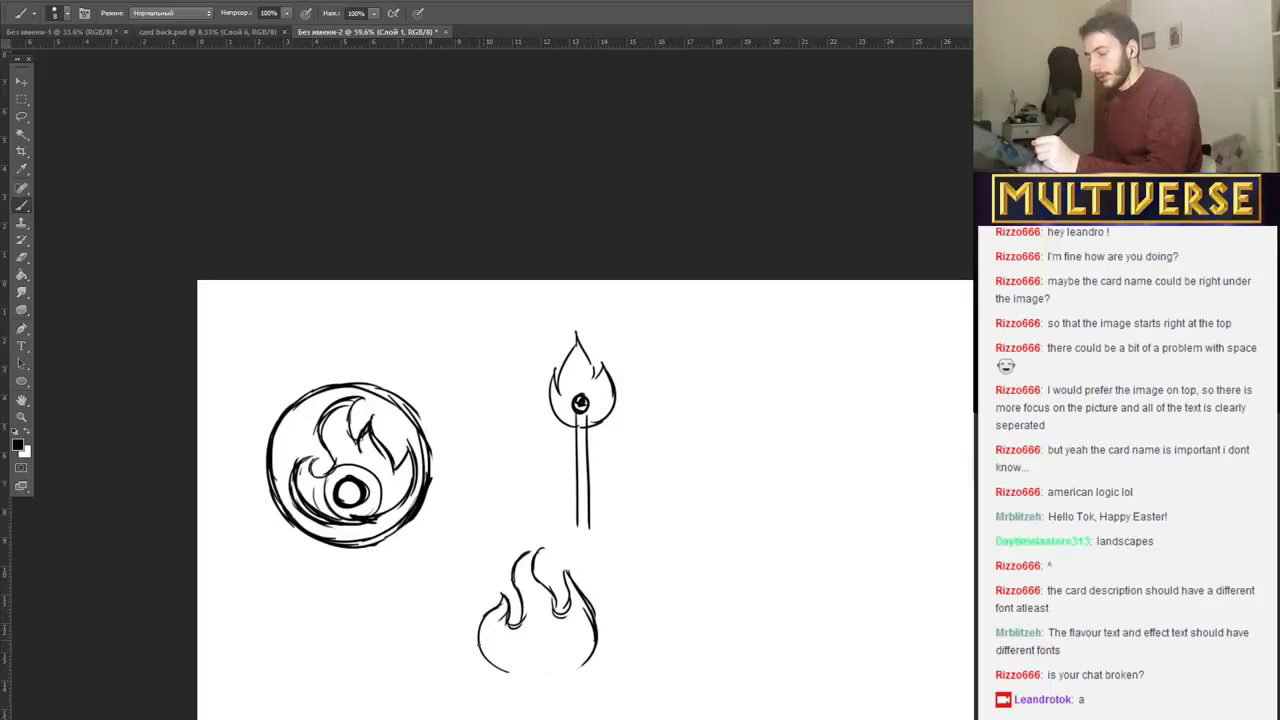
pyautogui.moveTo(478, 645)
pyautogui.mouseDown()
pyautogui.moveTo(530, 682)
pyautogui.moveTo(565, 675)
pyautogui.moveTo(596, 642)
pyautogui.moveTo(526, 656)
pyautogui.moveTo(552, 636)
pyautogui.moveTo(554, 650)
pyautogui.mouseUp()
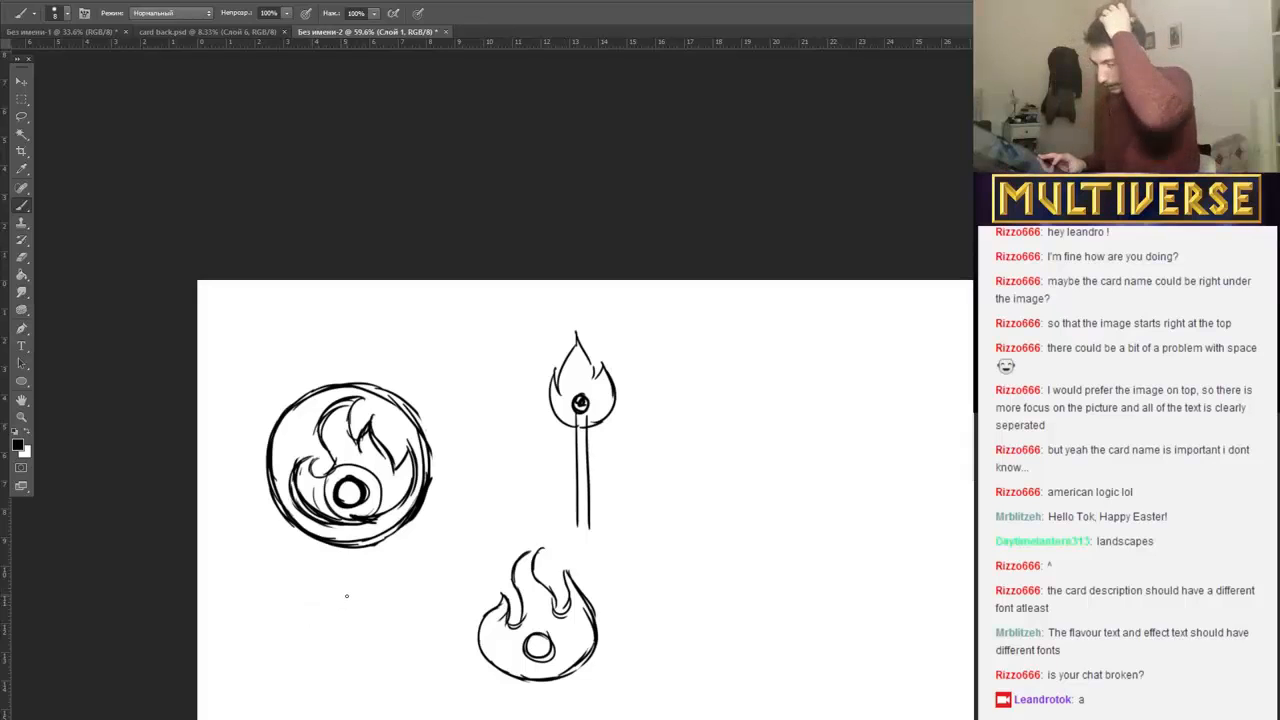
# Sketch a rounded flame outline with small curling tongues below the circled emblem and trim its lower-right edge.
pyautogui.scroll(-3, 347, 596)
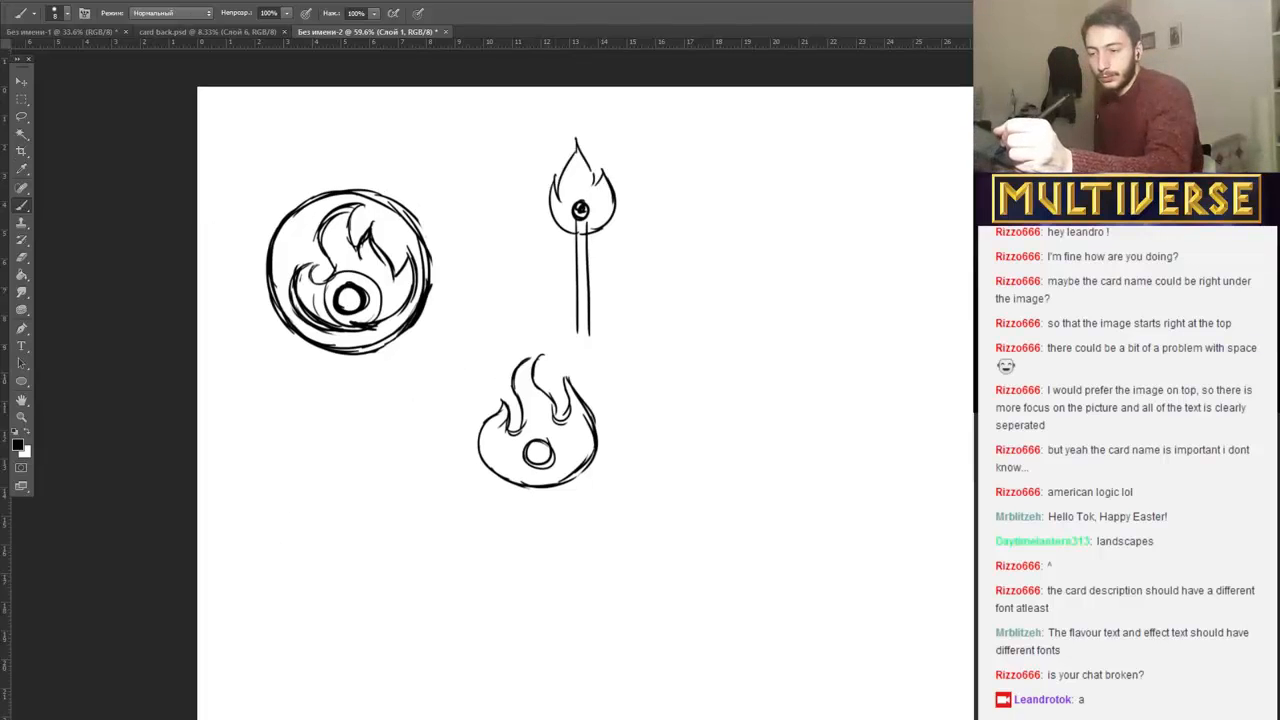
pyautogui.scroll(-1, 585, 400)
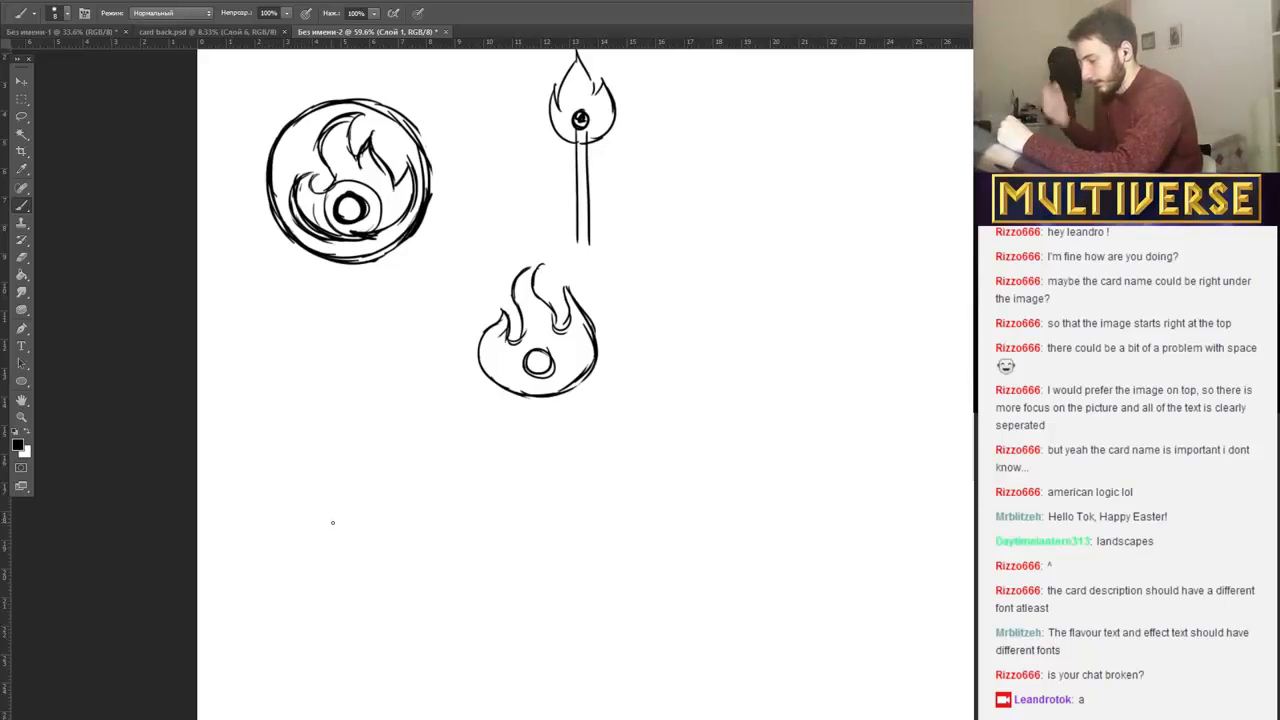
pyautogui.moveTo(319, 523)
pyautogui.mouseDown()
pyautogui.moveTo(293, 461)
pyautogui.moveTo(303, 475)
pyautogui.moveTo(304, 446)
pyautogui.moveTo(310, 463)
pyautogui.moveTo(350, 400)
pyautogui.moveTo(365, 447)
pyautogui.moveTo(386, 442)
pyautogui.moveTo(391, 472)
pyautogui.moveTo(377, 480)
pyautogui.moveTo(402, 470)
pyautogui.moveTo(408, 502)
pyautogui.moveTo(378, 523)
pyautogui.moveTo(312, 520)
pyautogui.moveTo(396, 516)
pyautogui.moveTo(378, 520)
pyautogui.mouseUp()
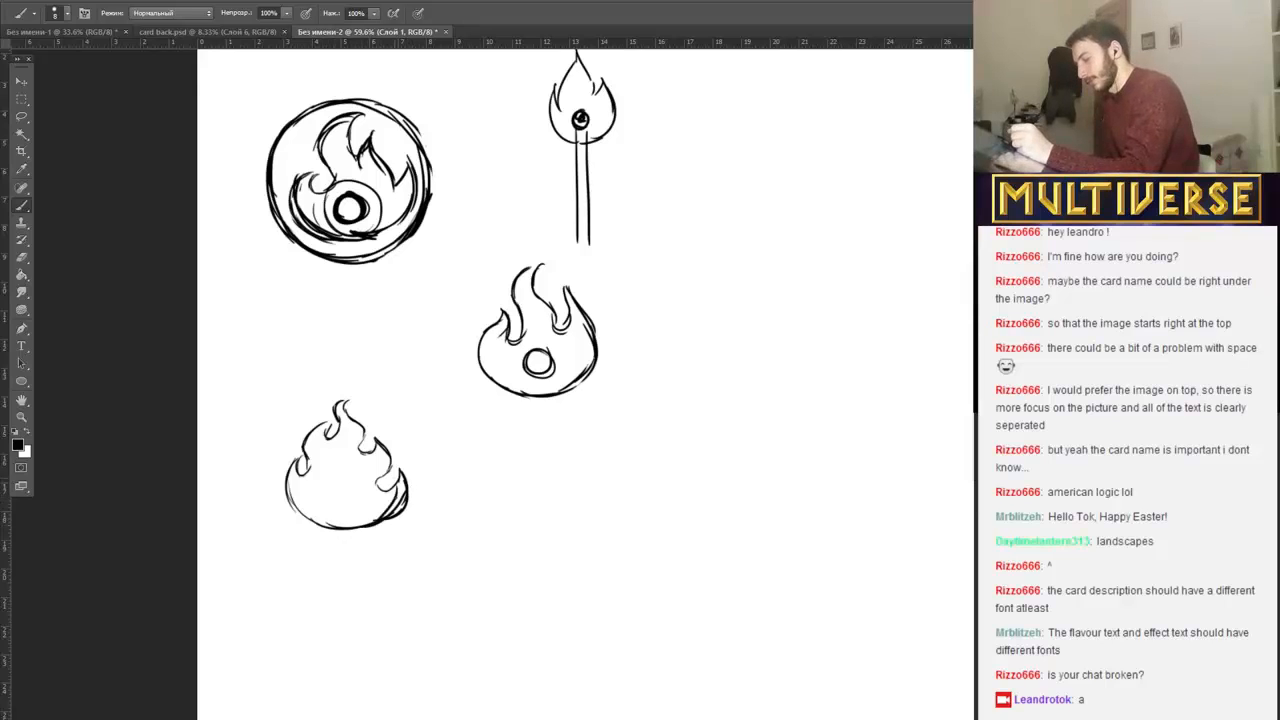
pyautogui.moveTo(398, 478); pyautogui.dragTo(390, 508)
pyautogui.moveTo(414, 460)
pyautogui.mouseDown()
pyautogui.moveTo(397, 470)
pyautogui.moveTo(395, 525)
pyautogui.mouseUp()
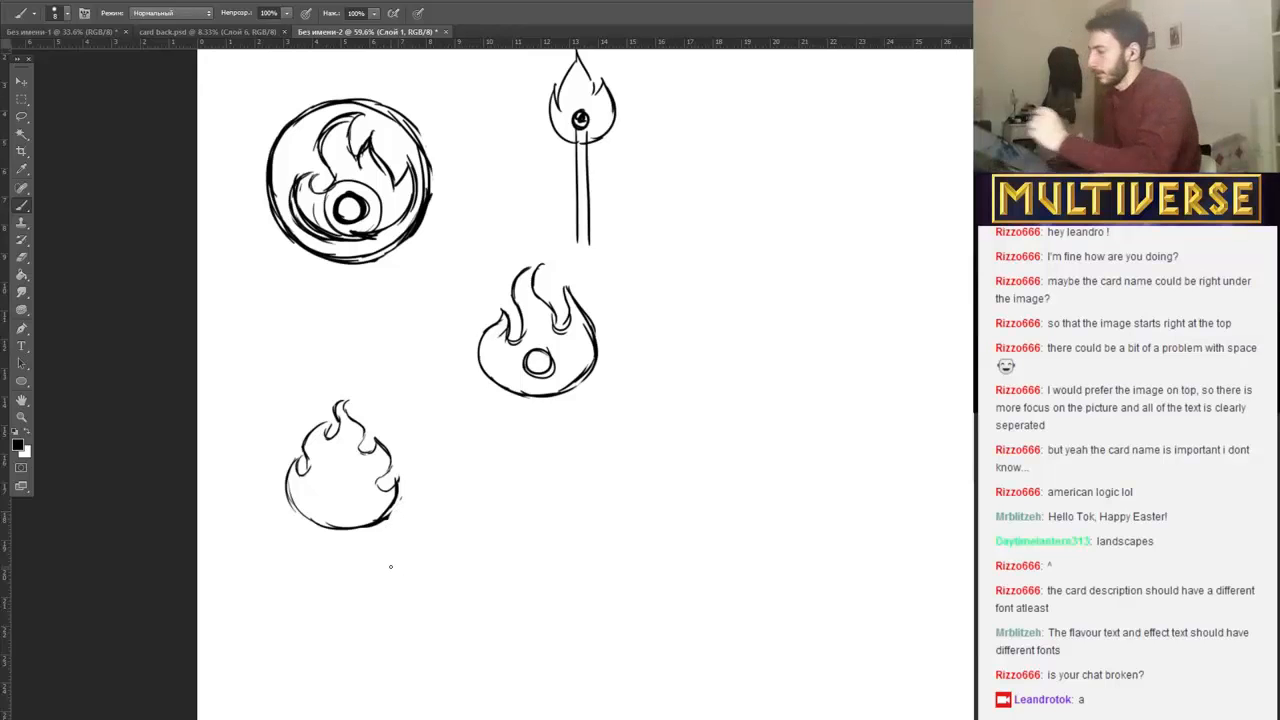
# Select the lower-left flame with a rectangular marquee and rotate it about 22.6° counterclockwise with Free Transform.
pyautogui.press('m')
pyautogui.moveTo(241, 379)
pyautogui.mouseDown()
pyautogui.moveTo(366, 454)
pyautogui.moveTo(450, 553)
pyautogui.mouseUp()
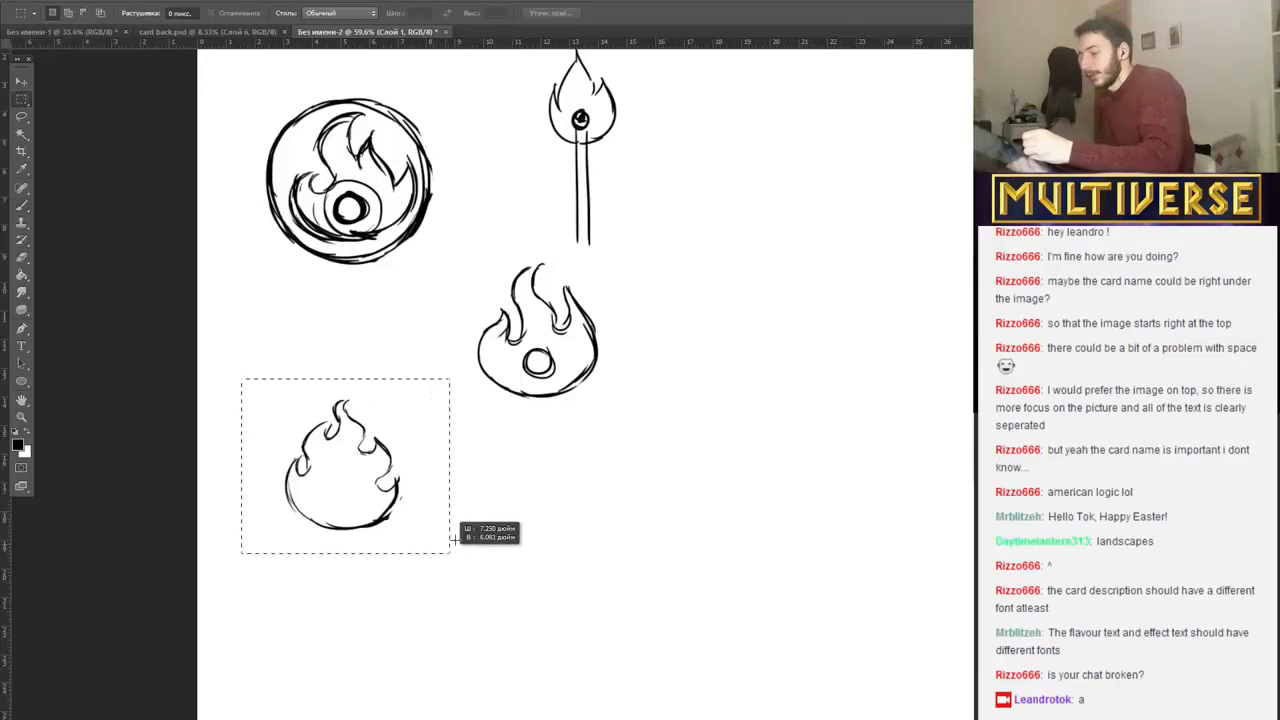
pyautogui.rightClick(385, 458)
pyautogui.click(543, 612)
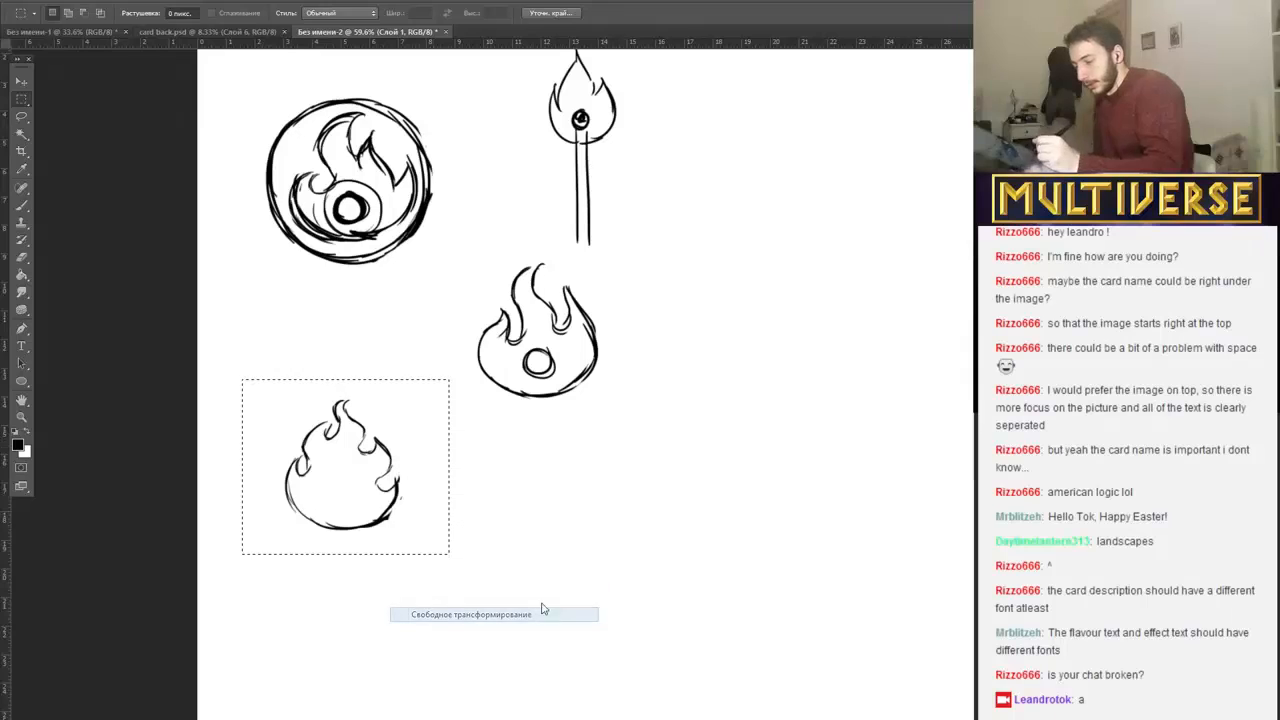
pyautogui.moveTo(457, 371); pyautogui.dragTo(414, 335)
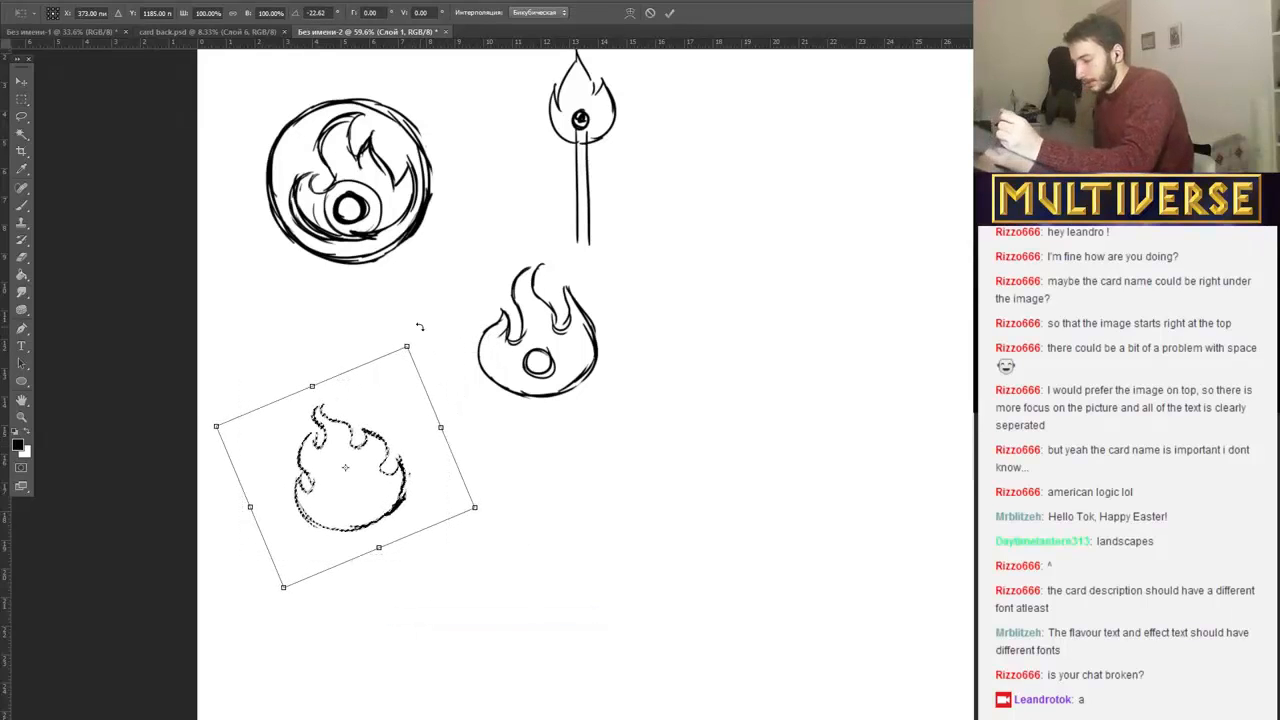
pyautogui.press('m')
pyautogui.click(555, 276)
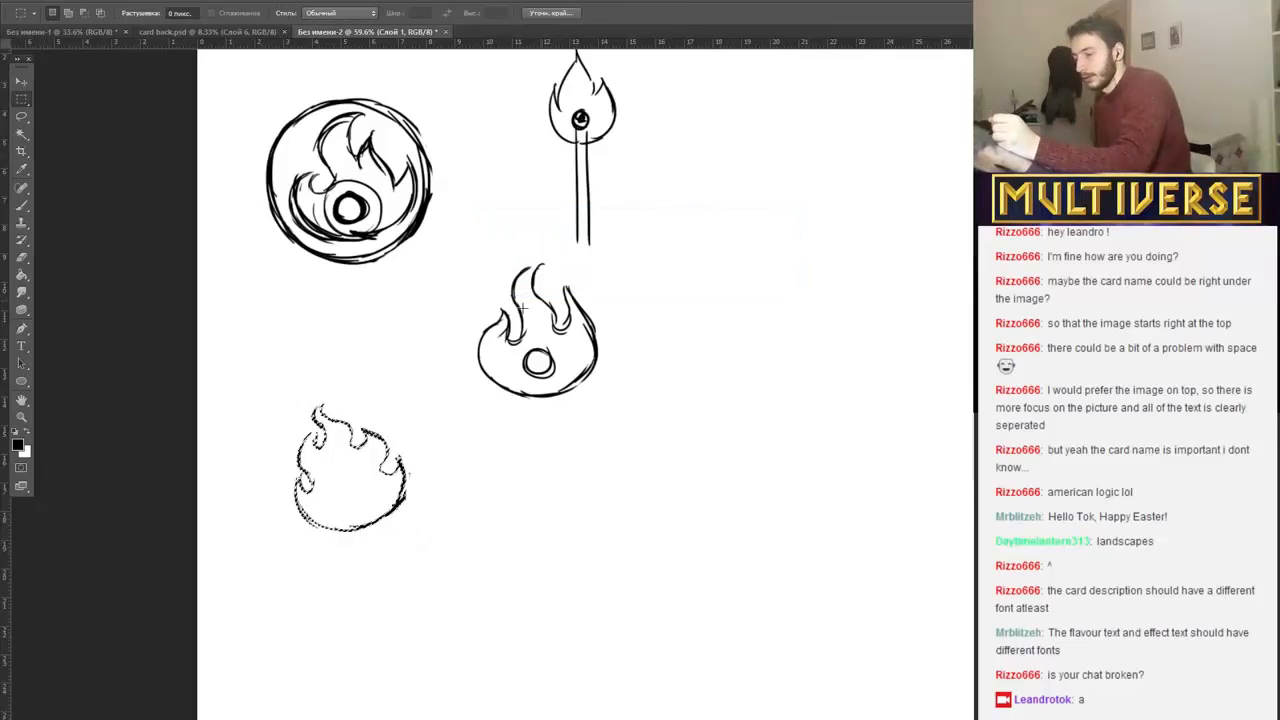
# Erase the rotated flame's tip and redraw its upper tongues with thicker black brush strokes.
pyautogui.click(23, 206)
pyautogui.press('e')
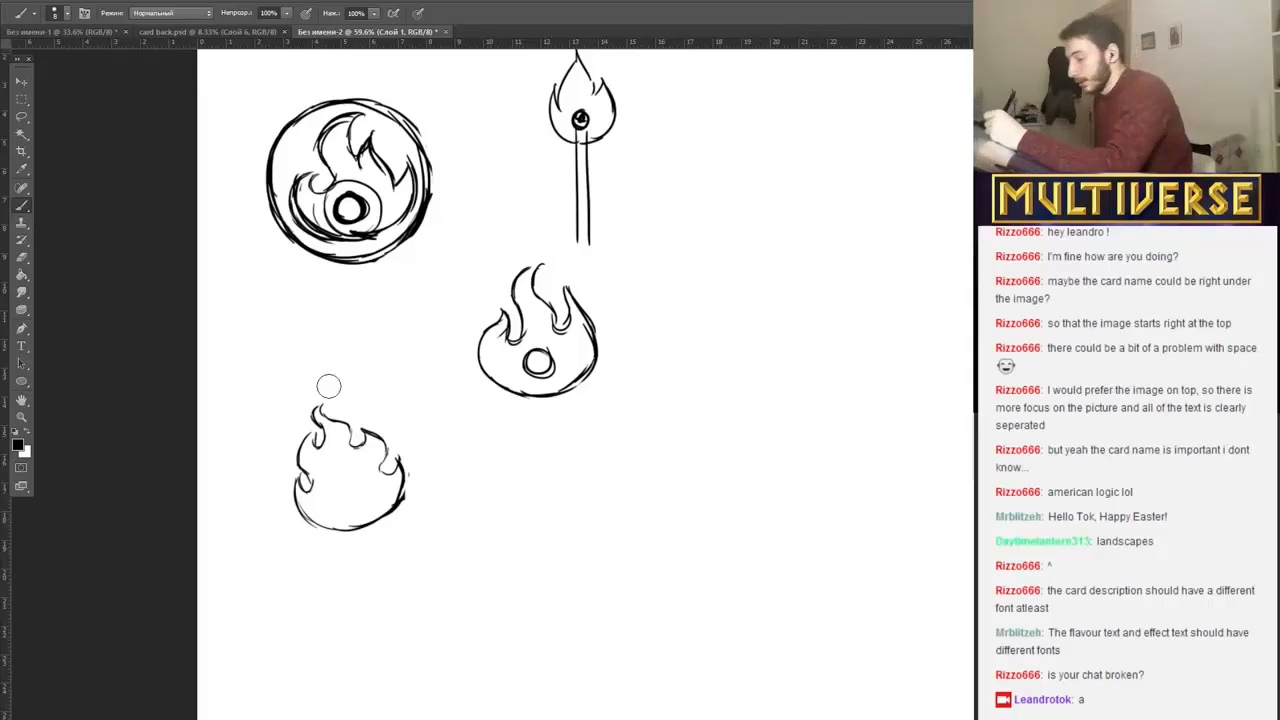
pyautogui.moveTo(321, 402)
pyautogui.mouseDown()
pyautogui.moveTo(324, 425)
pyautogui.moveTo(339, 419)
pyautogui.moveTo(314, 432)
pyautogui.moveTo(342, 409)
pyautogui.mouseUp()
pyautogui.press('b')
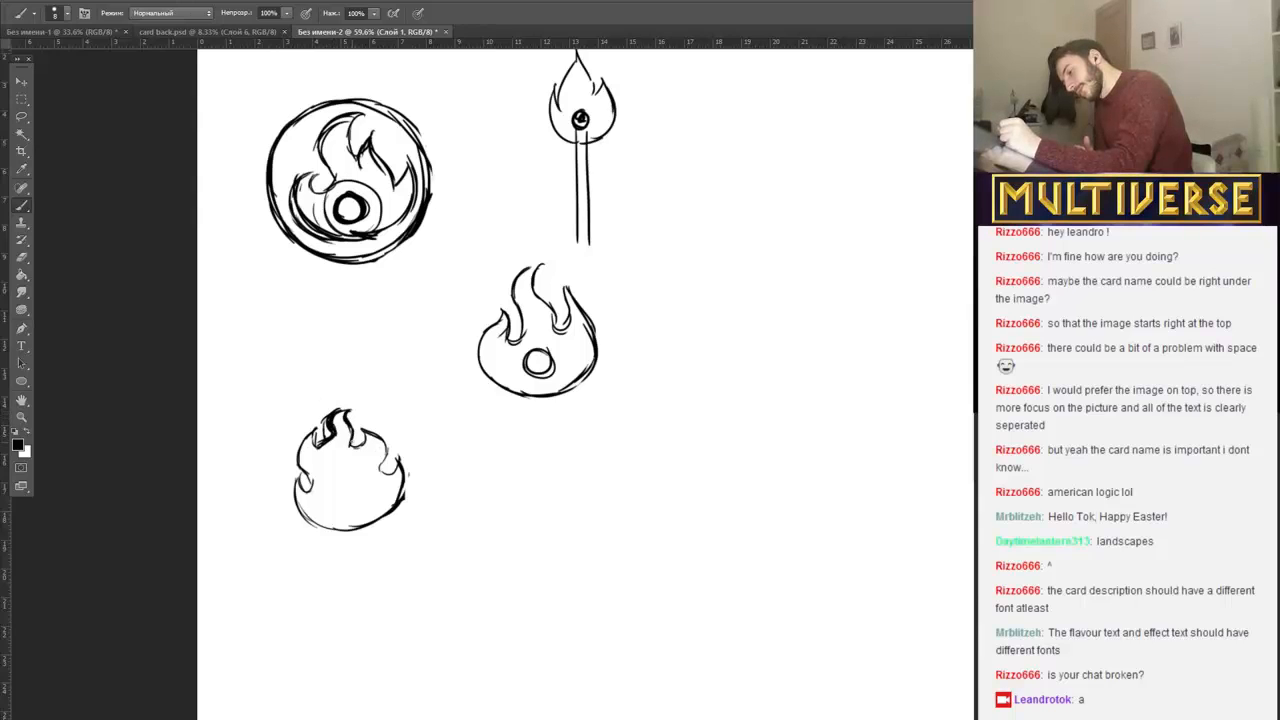
pyautogui.moveTo(350, 440)
pyautogui.mouseDown()
pyautogui.moveTo(364, 435)
pyautogui.moveTo(323, 450)
pyautogui.moveTo(355, 448)
pyautogui.moveTo(333, 434)
pyautogui.moveTo(347, 432)
pyautogui.mouseUp()
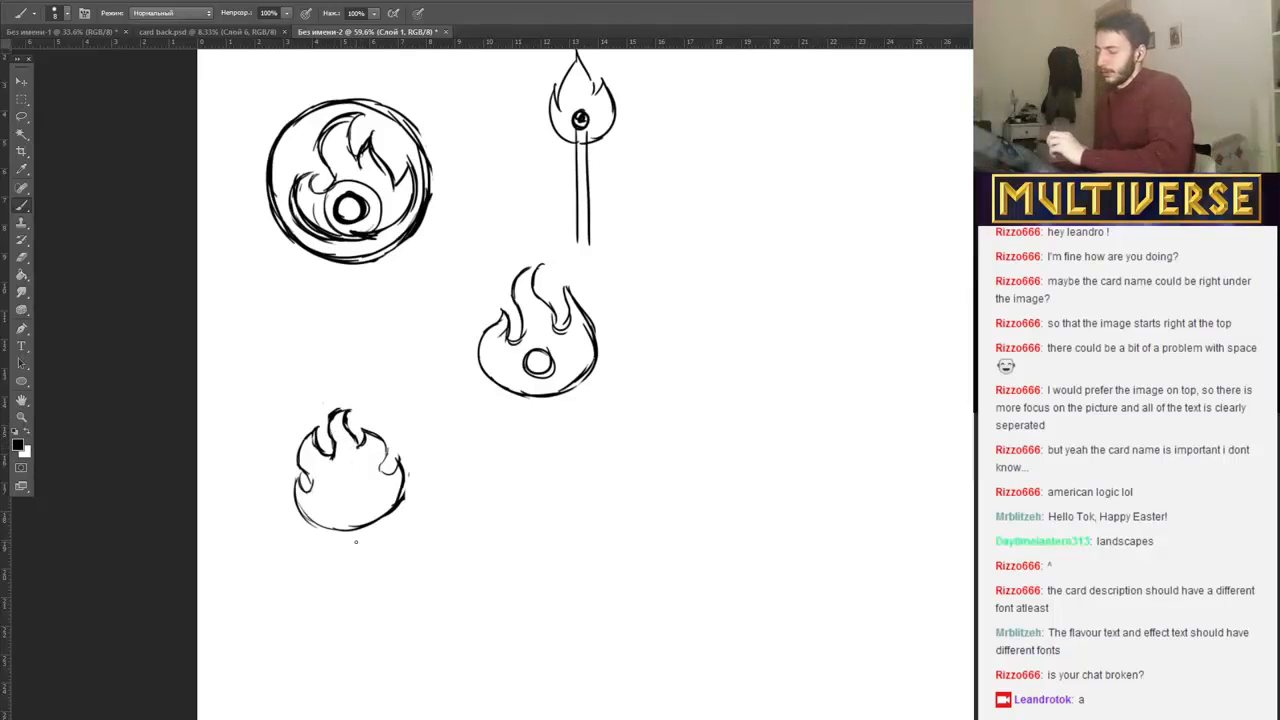
# Thicken the lower-left flame's inner tongue and lower-right edge, and sketch a small circular core with a pointed tip inside it.
pyautogui.moveTo(316, 440); pyautogui.dragTo(330, 460)
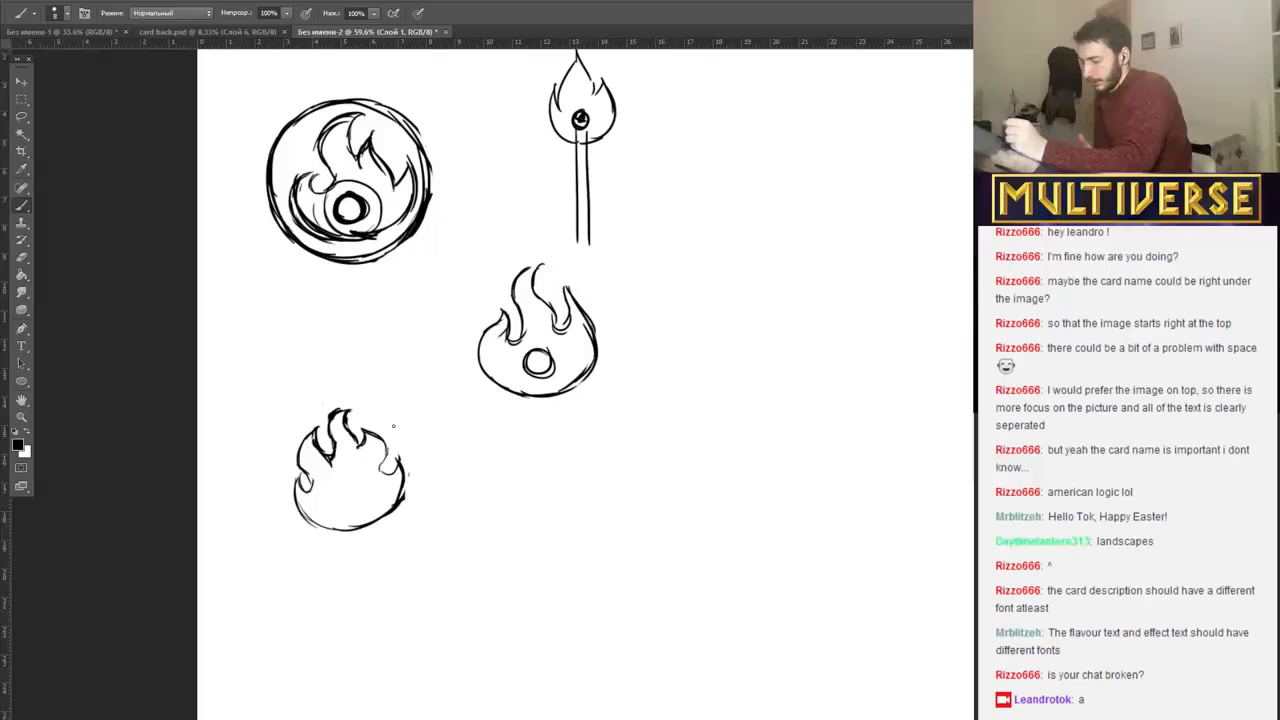
pyautogui.moveTo(355, 514)
pyautogui.mouseDown()
pyautogui.moveTo(336, 508)
pyautogui.moveTo(338, 492)
pyautogui.moveTo(362, 496)
pyautogui.moveTo(336, 494)
pyautogui.moveTo(344, 470)
pyautogui.moveTo(360, 502)
pyautogui.mouseUp()
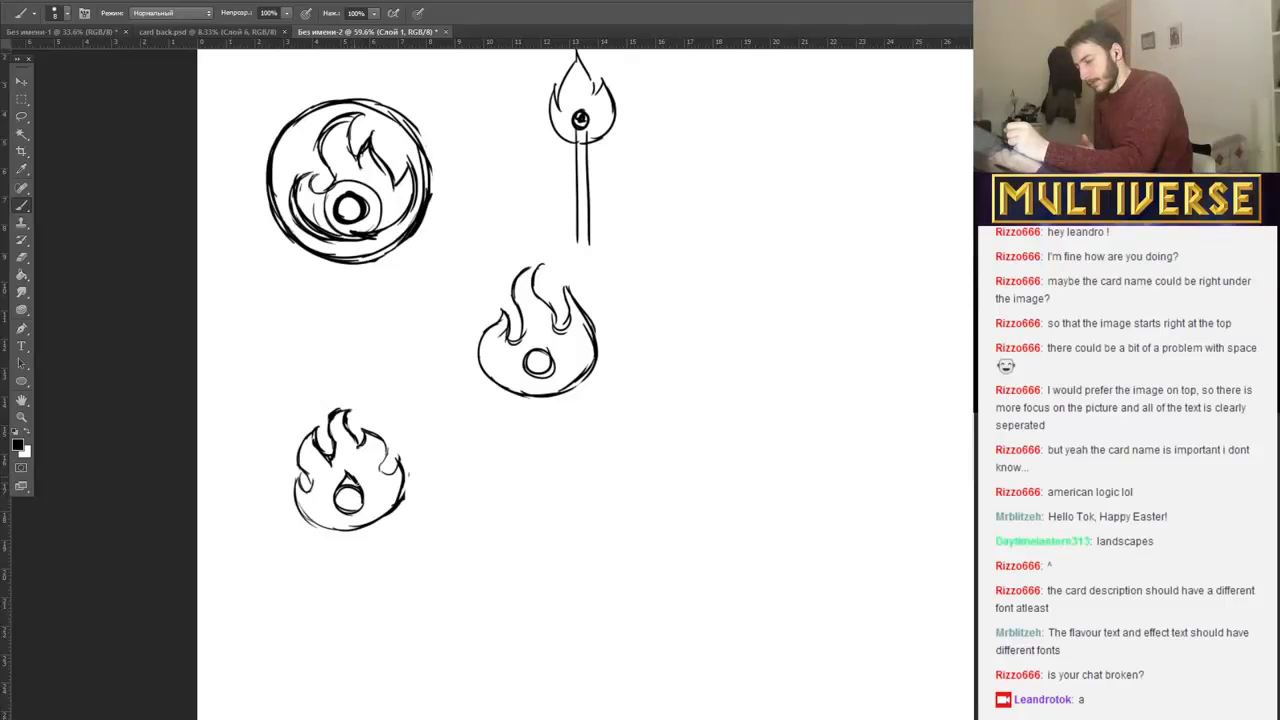
pyautogui.moveTo(399, 464)
pyautogui.mouseDown()
pyautogui.moveTo(402, 490)
pyautogui.moveTo(380, 526)
pyautogui.moveTo(351, 535)
pyautogui.mouseUp()
# Enclose the lower-left flame in a rough circular outline with a trimmed lower-right edge, and reshape its core into a teardrop.
pyautogui.moveTo(342, 394)
pyautogui.mouseDown()
pyautogui.moveTo(282, 422)
pyautogui.moveTo(436, 488)
pyautogui.mouseUp()
pyautogui.moveTo(301, 408); pyautogui.dragTo(270, 498)
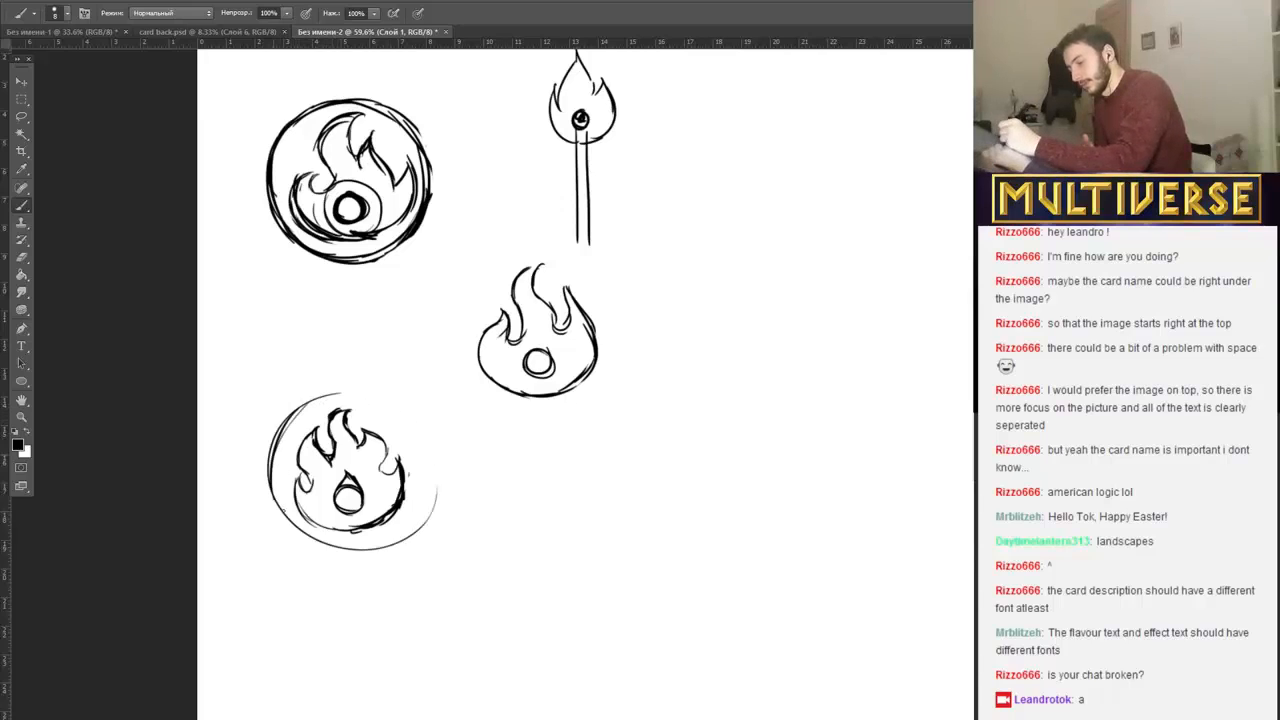
pyautogui.moveTo(290, 454); pyautogui.dragTo(273, 518)
pyautogui.moveTo(342, 392)
pyautogui.mouseDown()
pyautogui.moveTo(409, 414)
pyautogui.moveTo(386, 419)
pyautogui.moveTo(427, 478)
pyautogui.moveTo(418, 468)
pyautogui.moveTo(388, 541)
pyautogui.mouseUp()
pyautogui.moveTo(347, 472)
pyautogui.mouseDown()
pyautogui.moveTo(359, 484)
pyautogui.moveTo(335, 500)
pyautogui.moveTo(358, 489)
pyautogui.moveTo(361, 500)
pyautogui.moveTo(346, 468)
pyautogui.moveTo(366, 500)
pyautogui.moveTo(358, 514)
pyautogui.moveTo(341, 508)
pyautogui.mouseUp()
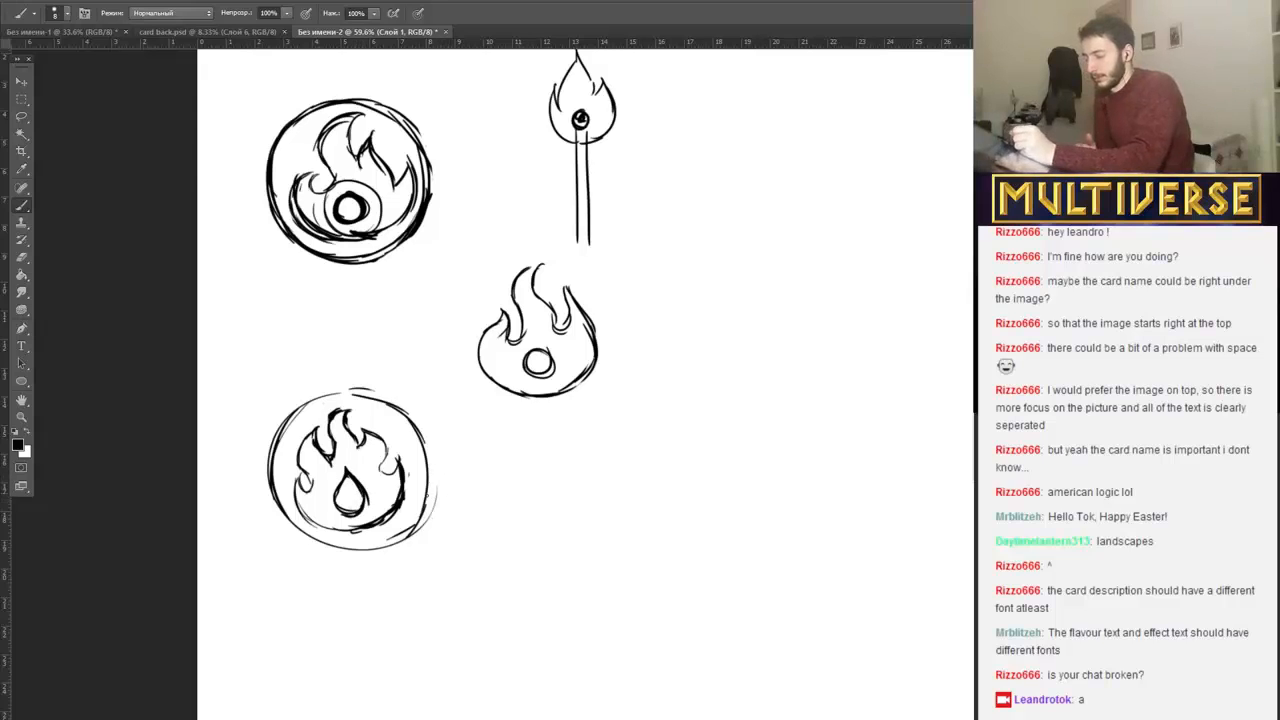
pyautogui.moveTo(430, 492)
pyautogui.mouseDown()
pyautogui.moveTo(390, 543)
pyautogui.moveTo(362, 554)
pyautogui.mouseUp()
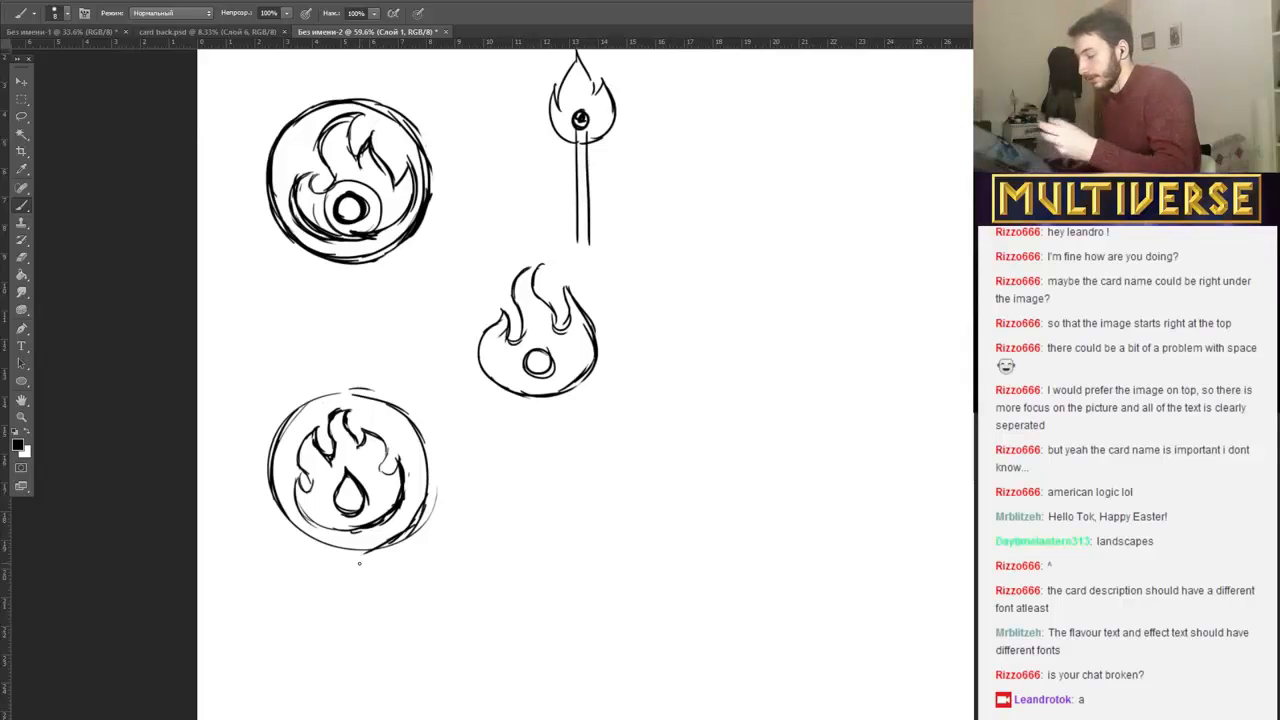
pyautogui.moveTo(443, 509); pyautogui.dragTo(365, 550)
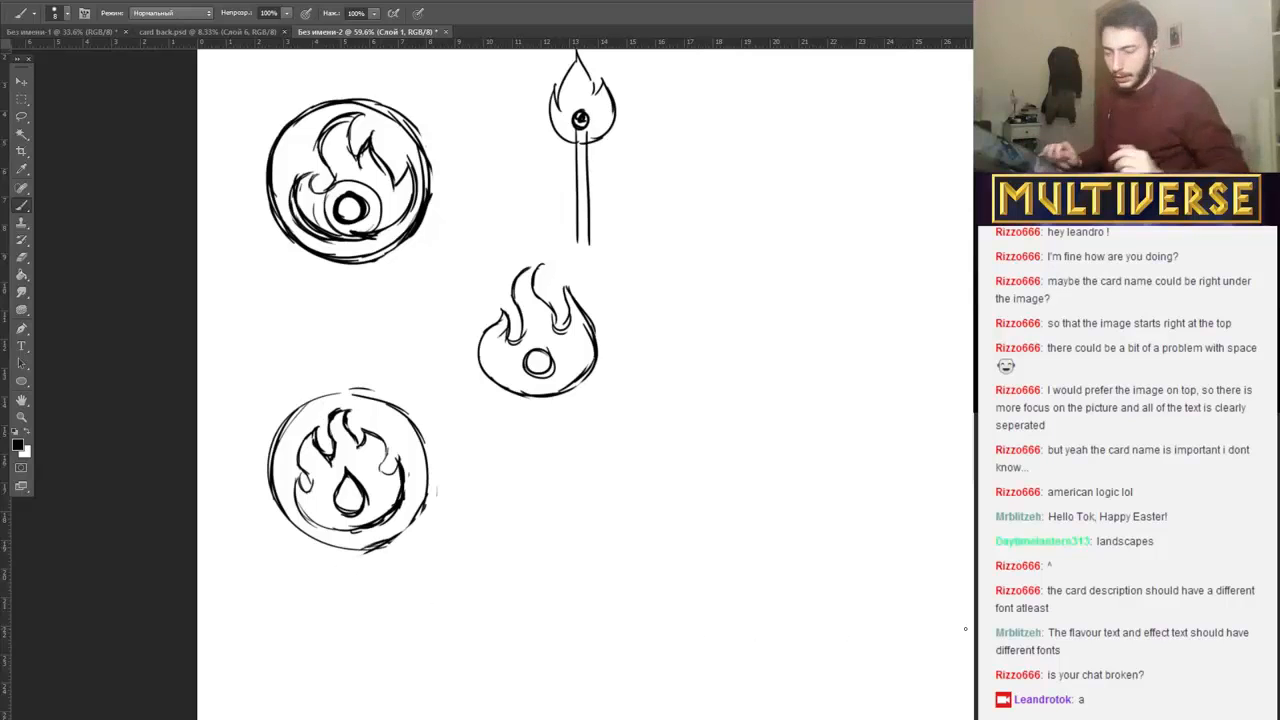
# Sketch an empty circle beside the new circled flame, below the three-tongued flame, and even out its right and upper-left edges.
pyautogui.scroll(-4, 585, 384)
pyautogui.scroll(3, 585, 384)
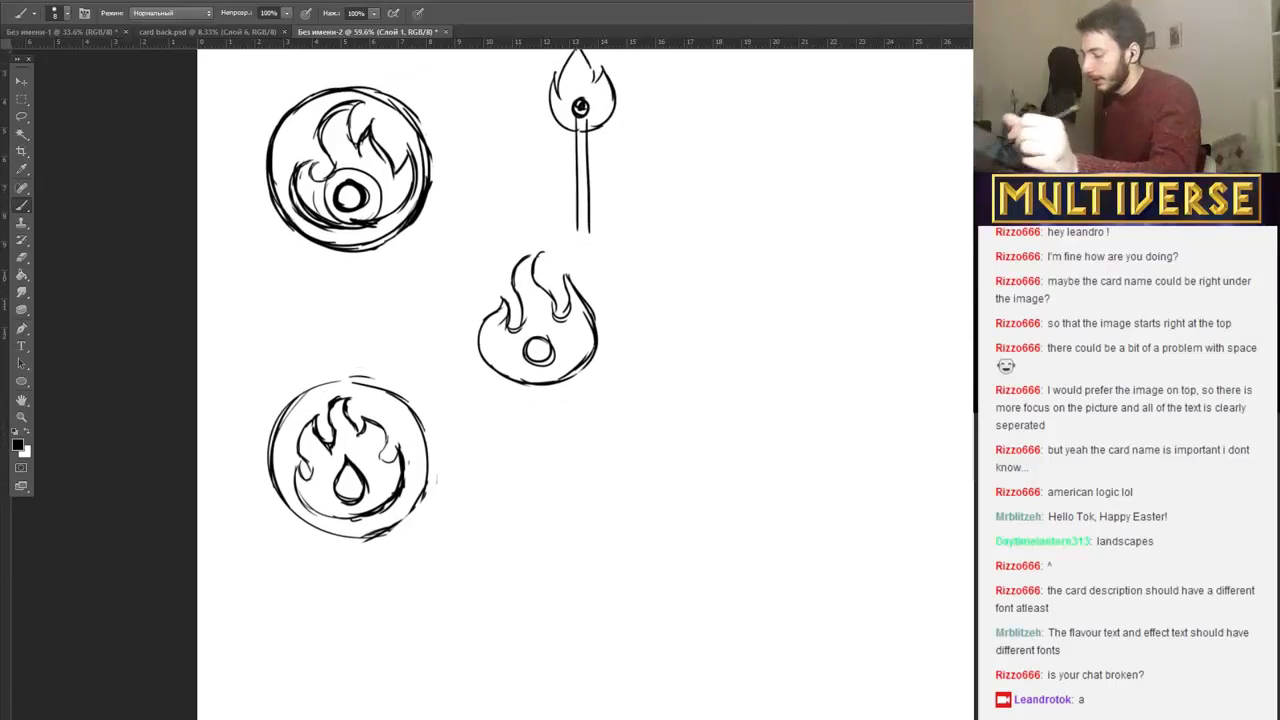
pyautogui.moveTo(571, 544)
pyautogui.mouseDown()
pyautogui.moveTo(551, 408)
pyautogui.moveTo(646, 486)
pyautogui.moveTo(524, 544)
pyautogui.mouseUp()
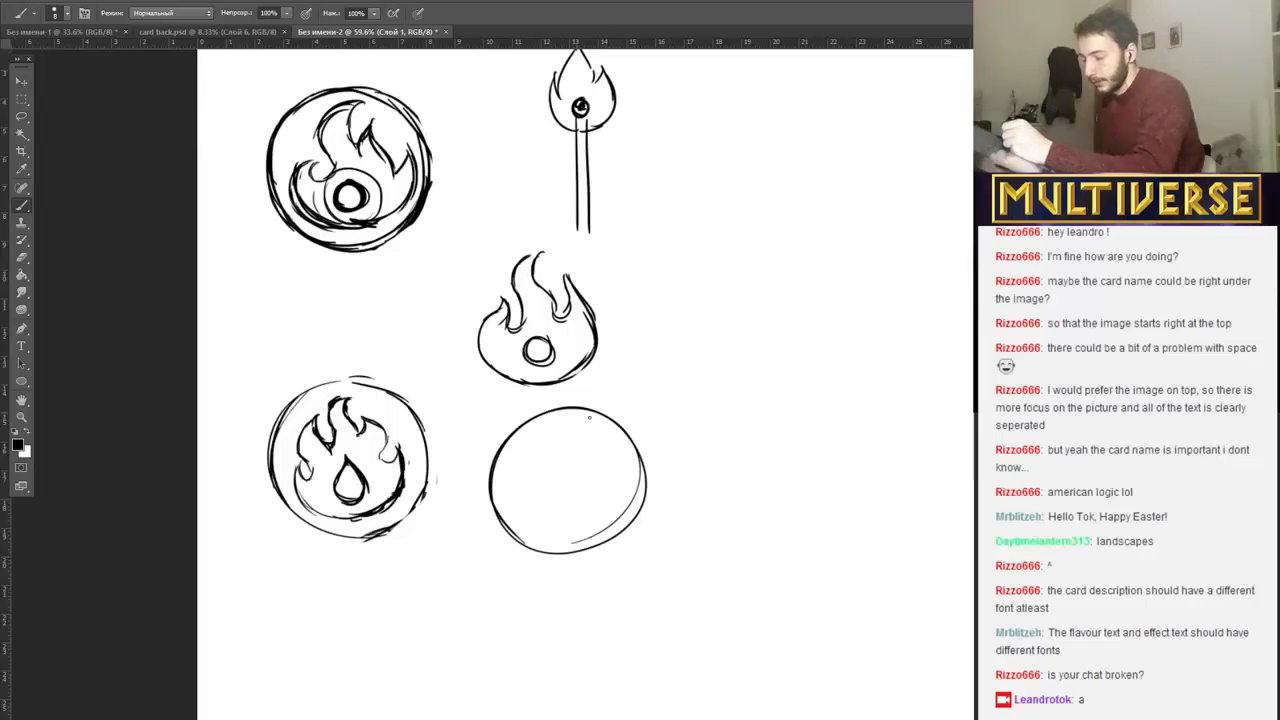
pyautogui.moveTo(589, 417)
pyautogui.mouseDown()
pyautogui.moveTo(633, 478)
pyautogui.moveTo(630, 516)
pyautogui.moveTo(594, 546)
pyautogui.mouseUp()
pyautogui.moveTo(541, 410)
pyautogui.mouseDown()
pyautogui.moveTo(579, 411)
pyautogui.moveTo(559, 397)
pyautogui.moveTo(622, 429)
pyautogui.moveTo(642, 532)
pyautogui.moveTo(646, 506)
pyautogui.moveTo(614, 546)
pyautogui.moveTo(605, 509)
pyautogui.moveTo(591, 532)
pyautogui.moveTo(608, 504)
pyautogui.moveTo(566, 405)
pyautogui.mouseUp()
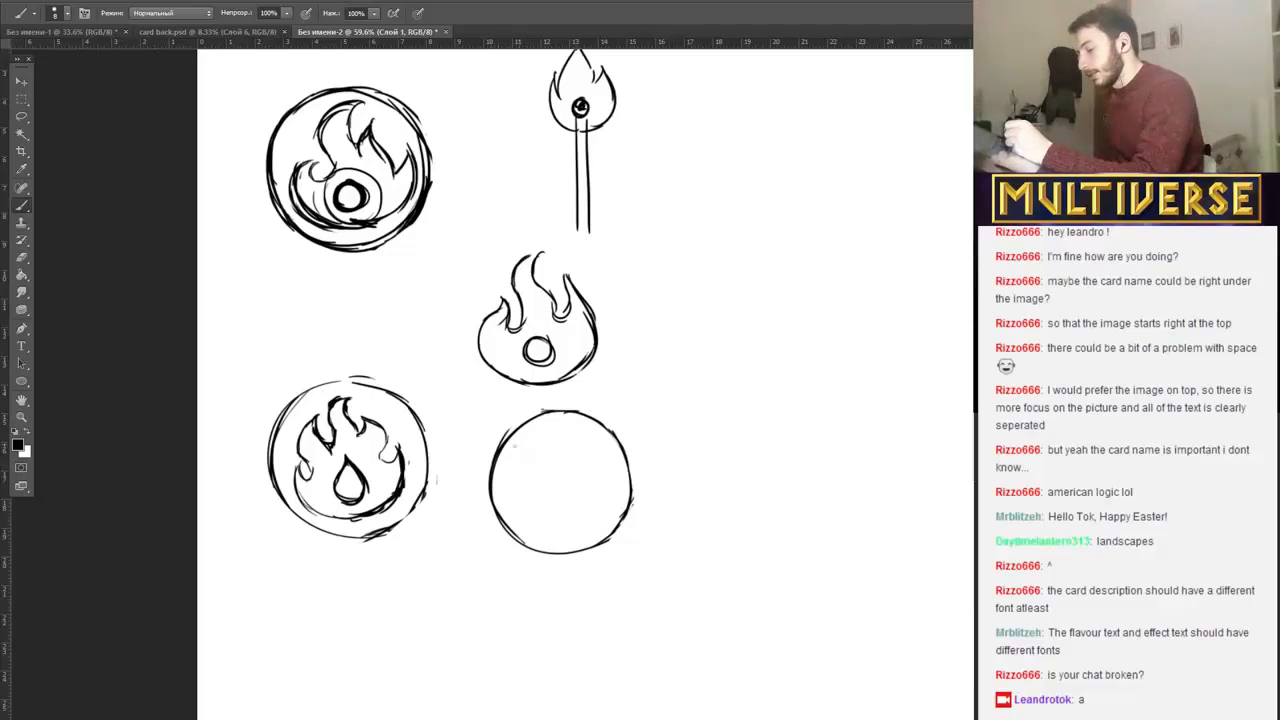
pyautogui.moveTo(511, 429); pyautogui.dragTo(530, 418)
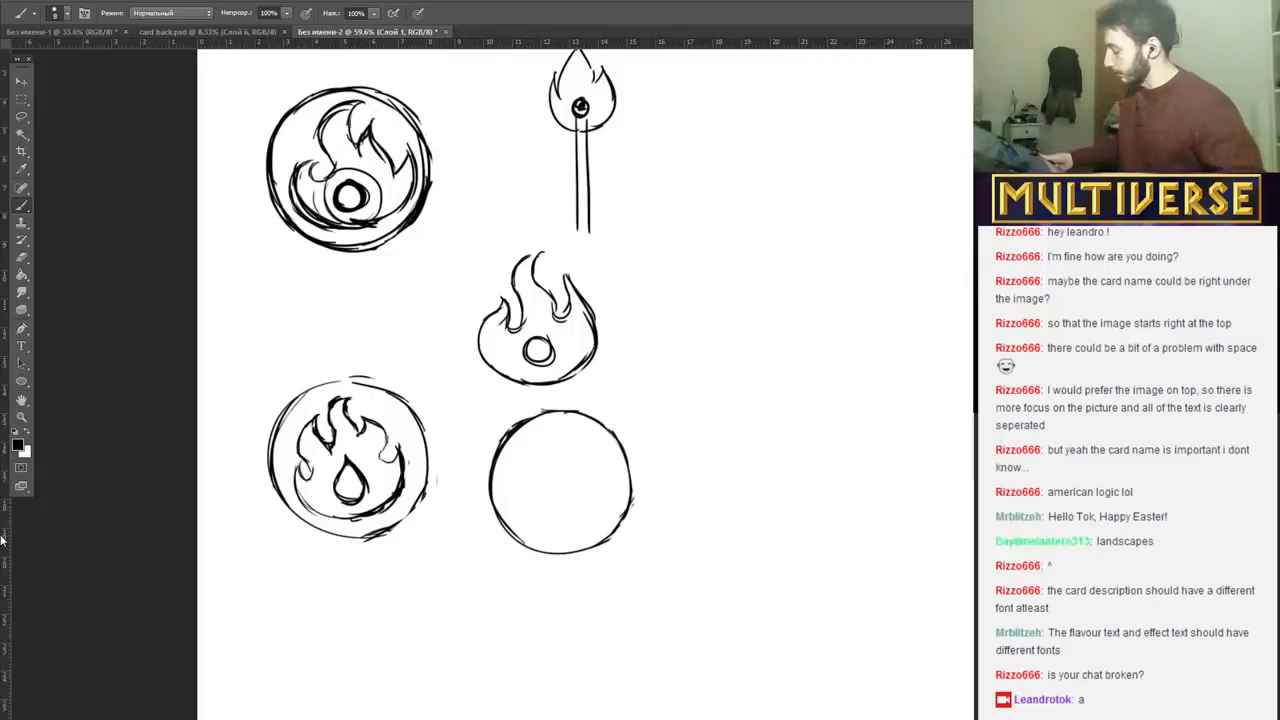
# Switch to the browser window showing the Twitch stream page and its chat.
pyautogui.hotkey('alt', 'Tab')
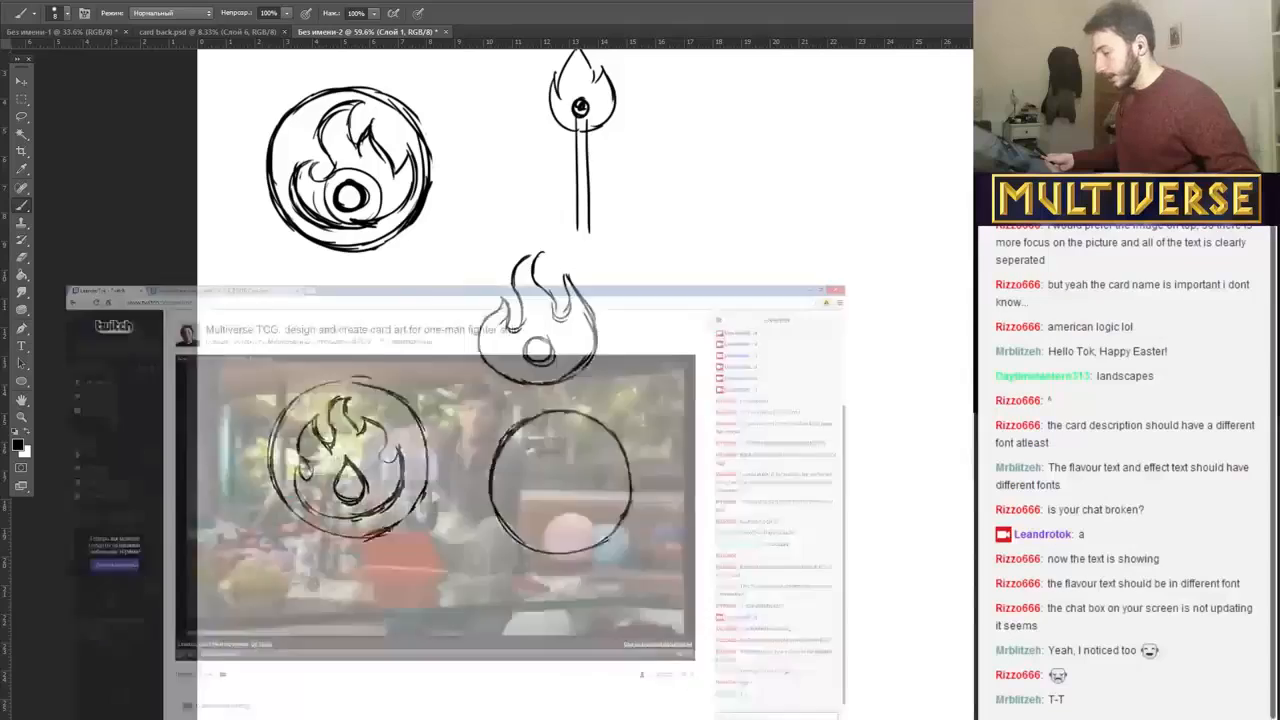
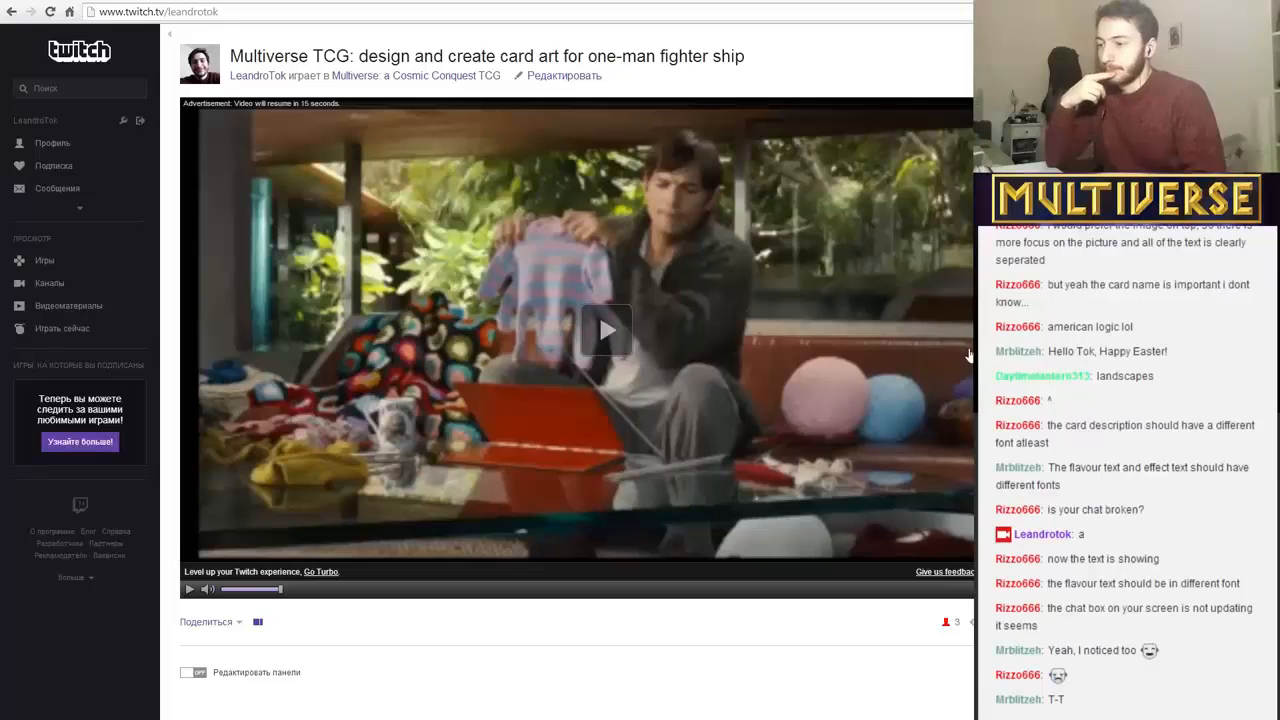
# Look over the card list spreadsheet with its planet production texts, and return to the Photoshop symbol sketches.
pyautogui.moveTo(384, 719)
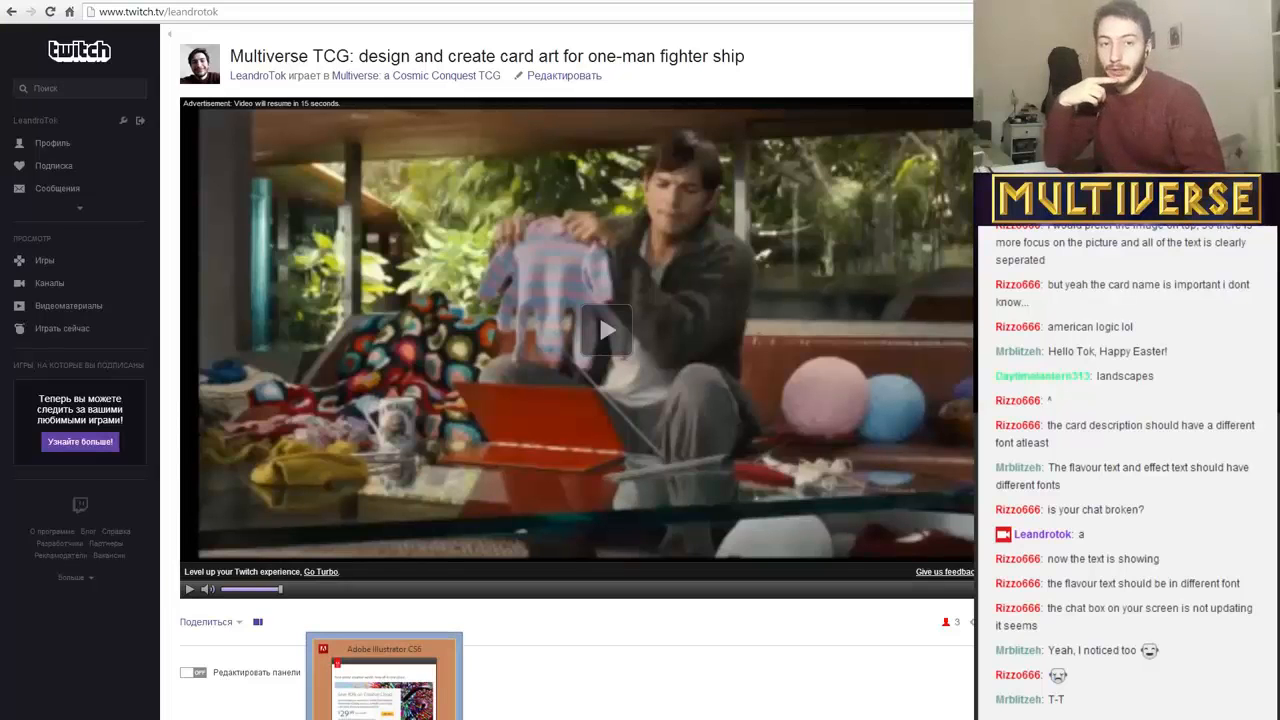
pyautogui.click(427, 719)
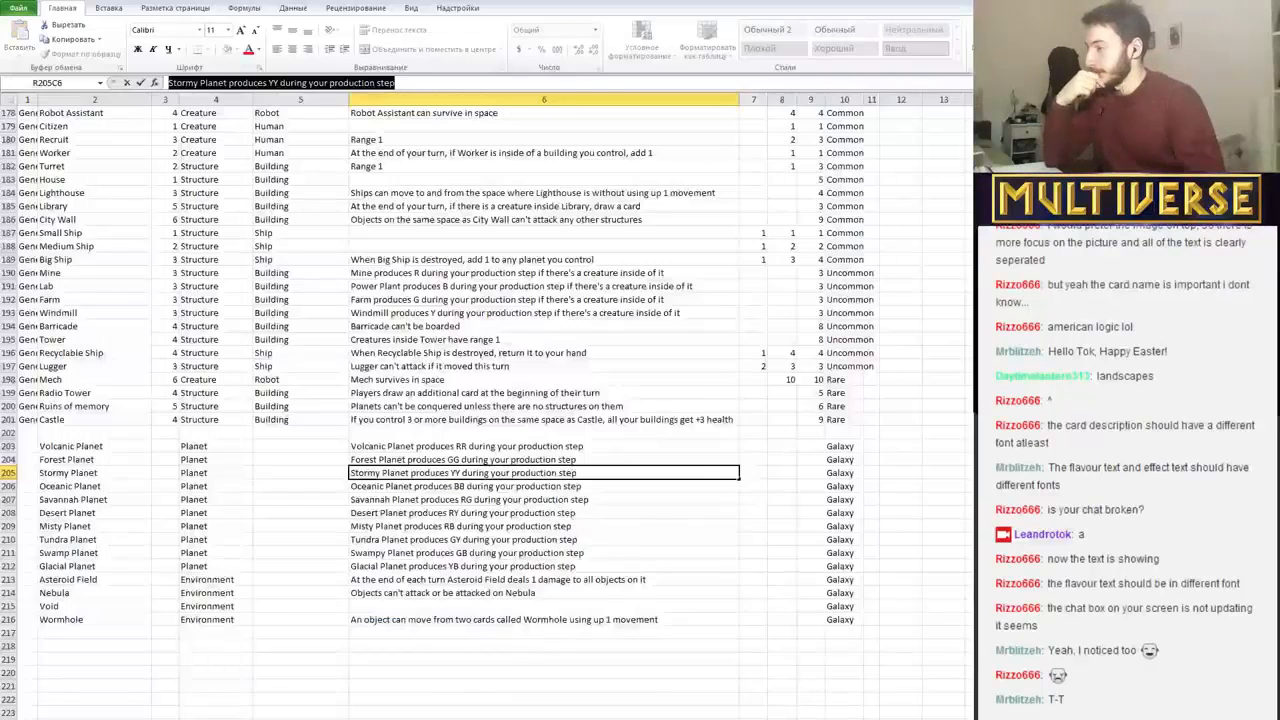
pyautogui.click(427, 719)
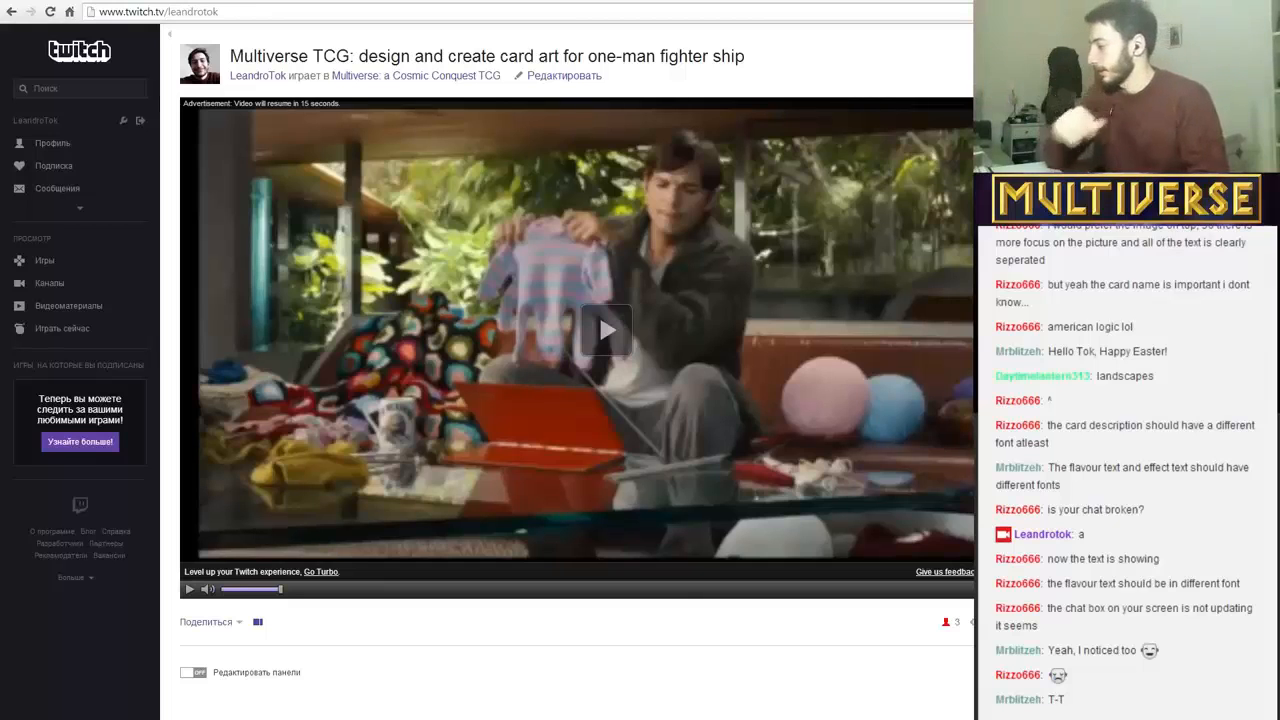
pyautogui.hotkey('alt', 'Tab')
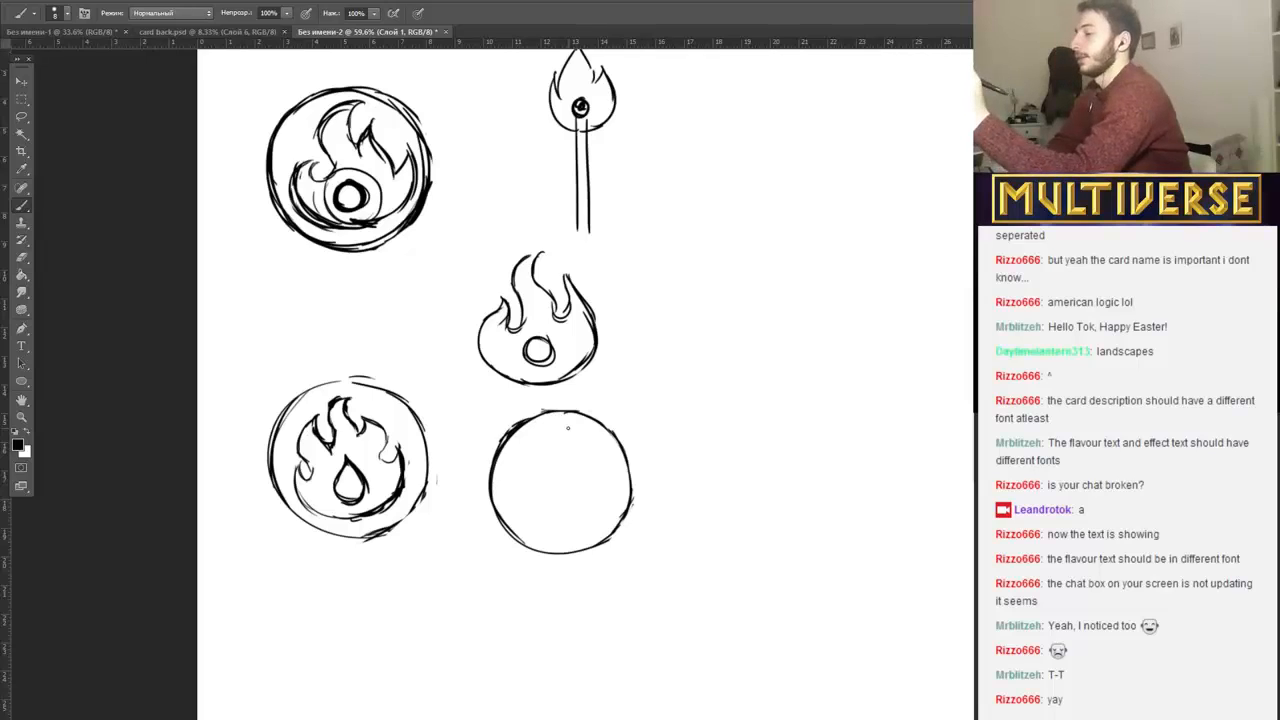
# Sketch a tree trunk with flared roots and a fan of small branches inside the empty circle.
pyautogui.moveTo(546, 494)
pyautogui.mouseDown()
pyautogui.moveTo(545, 520)
pyautogui.moveTo(526, 528)
pyautogui.moveTo(586, 528)
pyautogui.moveTo(567, 512)
pyautogui.mouseUp()
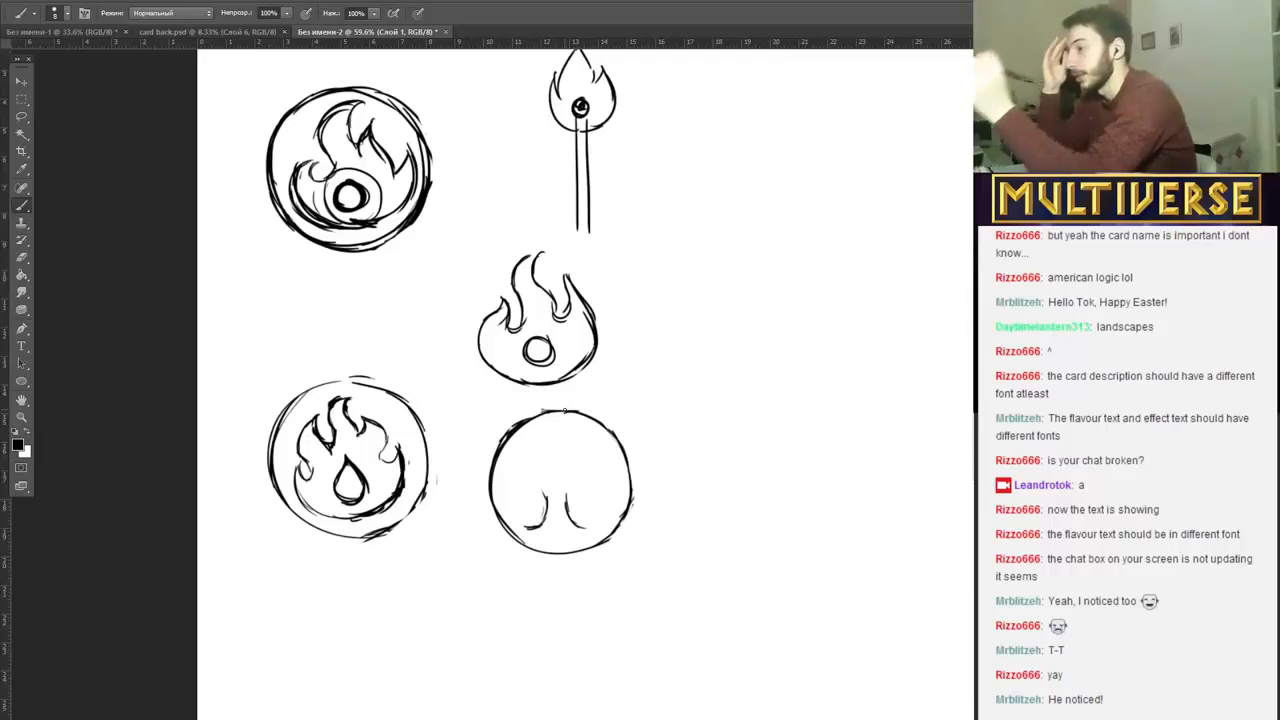
pyautogui.moveTo(531, 461)
pyautogui.mouseDown()
pyautogui.moveTo(547, 497)
pyautogui.moveTo(572, 485)
pyautogui.moveTo(551, 476)
pyautogui.moveTo(550, 441)
pyautogui.moveTo(562, 476)
pyautogui.moveTo(574, 450)
pyautogui.moveTo(593, 469)
pyautogui.mouseUp()
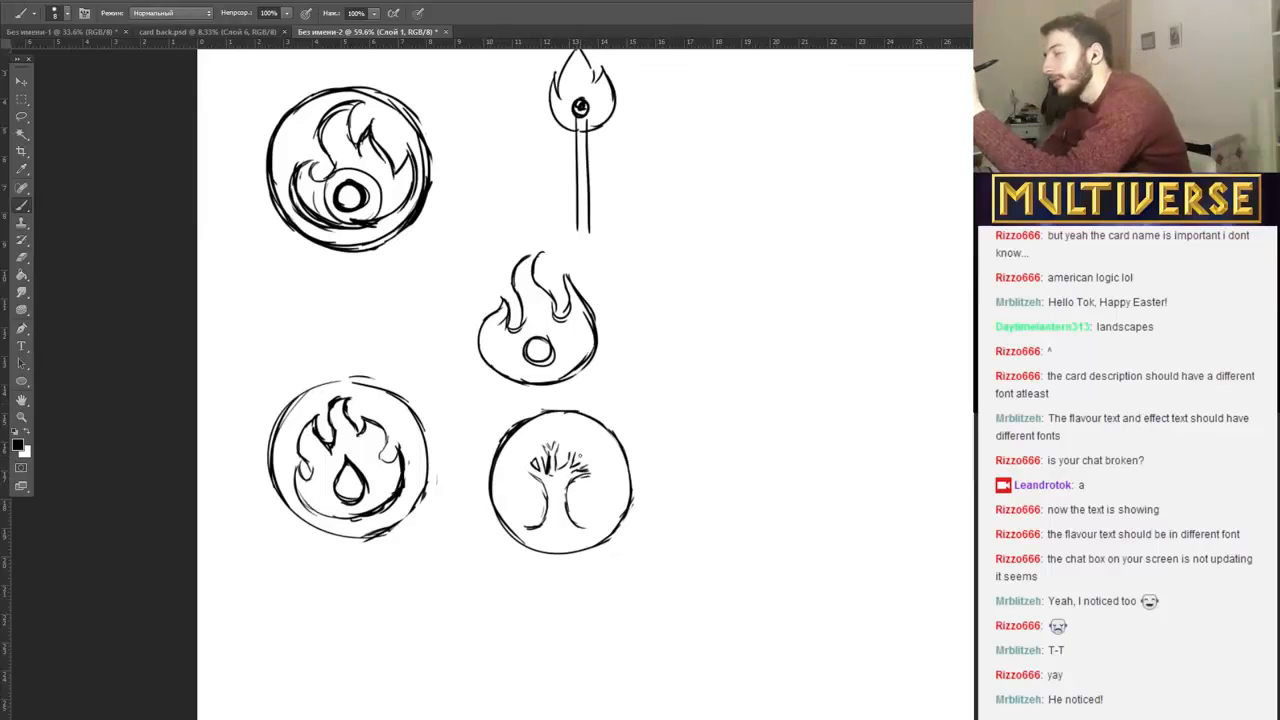
pyautogui.moveTo(562, 453)
pyautogui.mouseDown()
pyautogui.moveTo(570, 446)
pyautogui.moveTo(523, 484)
pyautogui.moveTo(605, 482)
pyautogui.mouseUp()
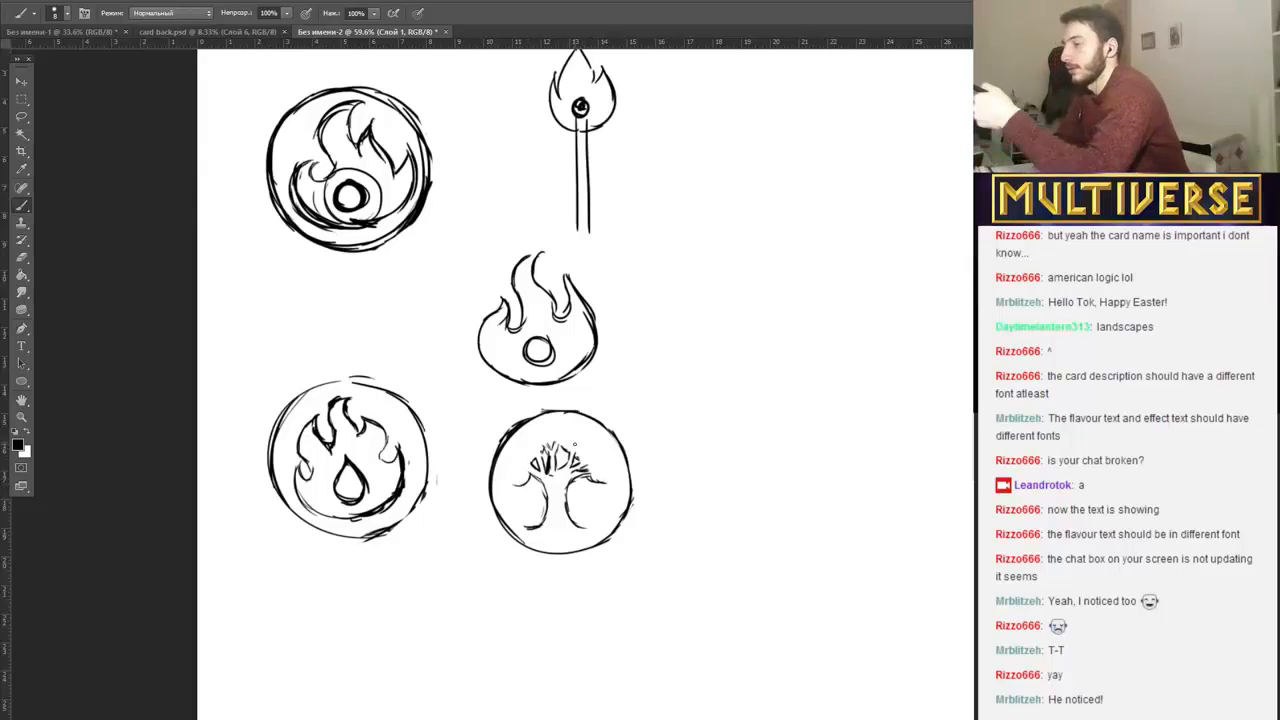
# Erase the circle around the tree and draw a bumpy cloud-shaped crown over its branches.
pyautogui.press('e')
pyautogui.moveTo(516, 418)
pyautogui.mouseDown()
pyautogui.moveTo(561, 413)
pyautogui.moveTo(605, 431)
pyautogui.moveTo(627, 503)
pyautogui.moveTo(542, 556)
pyautogui.moveTo(494, 533)
pyautogui.moveTo(507, 434)
pyautogui.moveTo(489, 506)
pyautogui.moveTo(520, 540)
pyautogui.mouseUp()
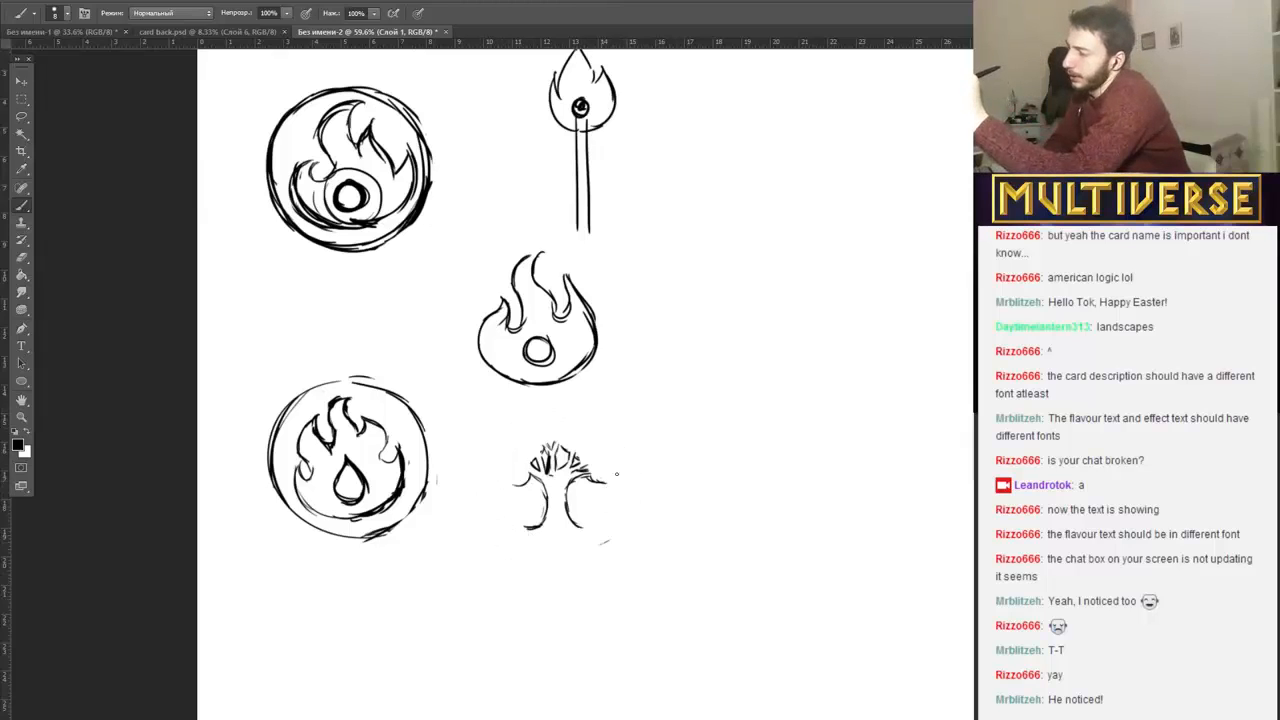
pyautogui.moveTo(616, 475)
pyautogui.mouseDown()
pyautogui.moveTo(604, 481)
pyautogui.moveTo(618, 468)
pyautogui.moveTo(604, 423)
pyautogui.moveTo(611, 439)
pyautogui.moveTo(591, 410)
pyautogui.moveTo(557, 402)
pyautogui.moveTo(518, 403)
pyautogui.moveTo(501, 468)
pyautogui.mouseUp()
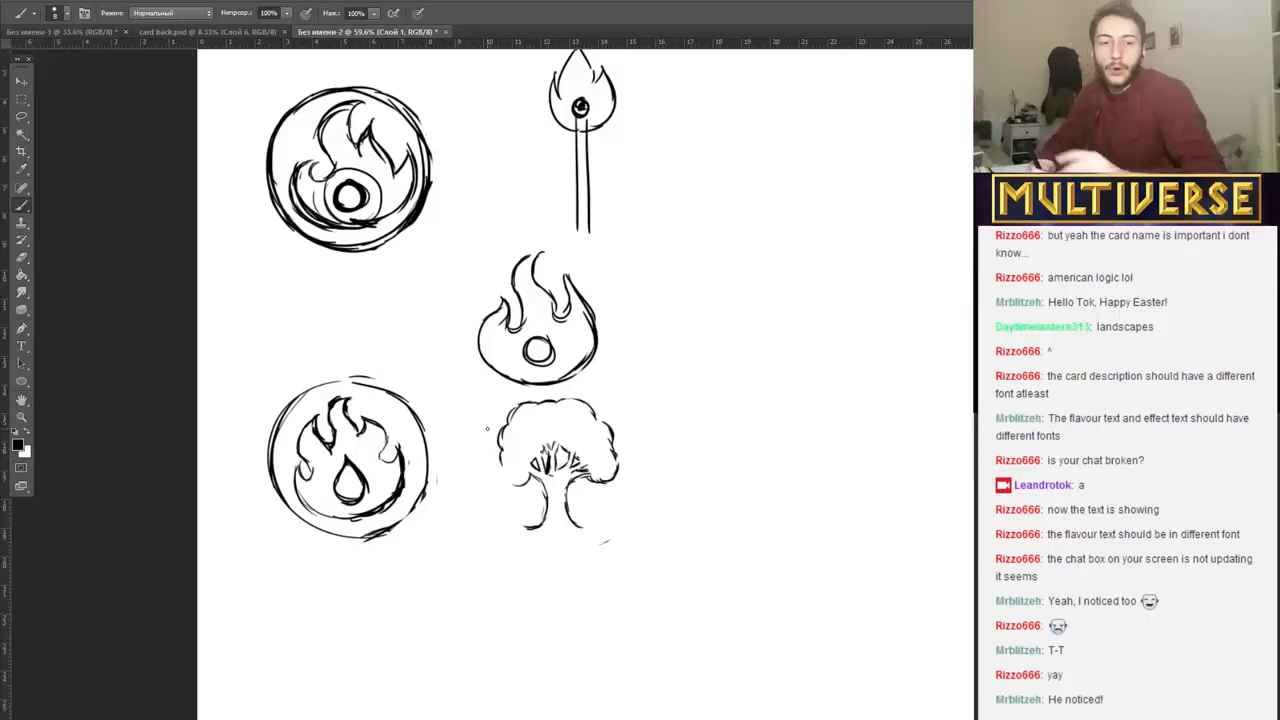
# Check the Twitch stream page in the browser and return to the Photoshop tree sketch.
pyautogui.press('super+c')
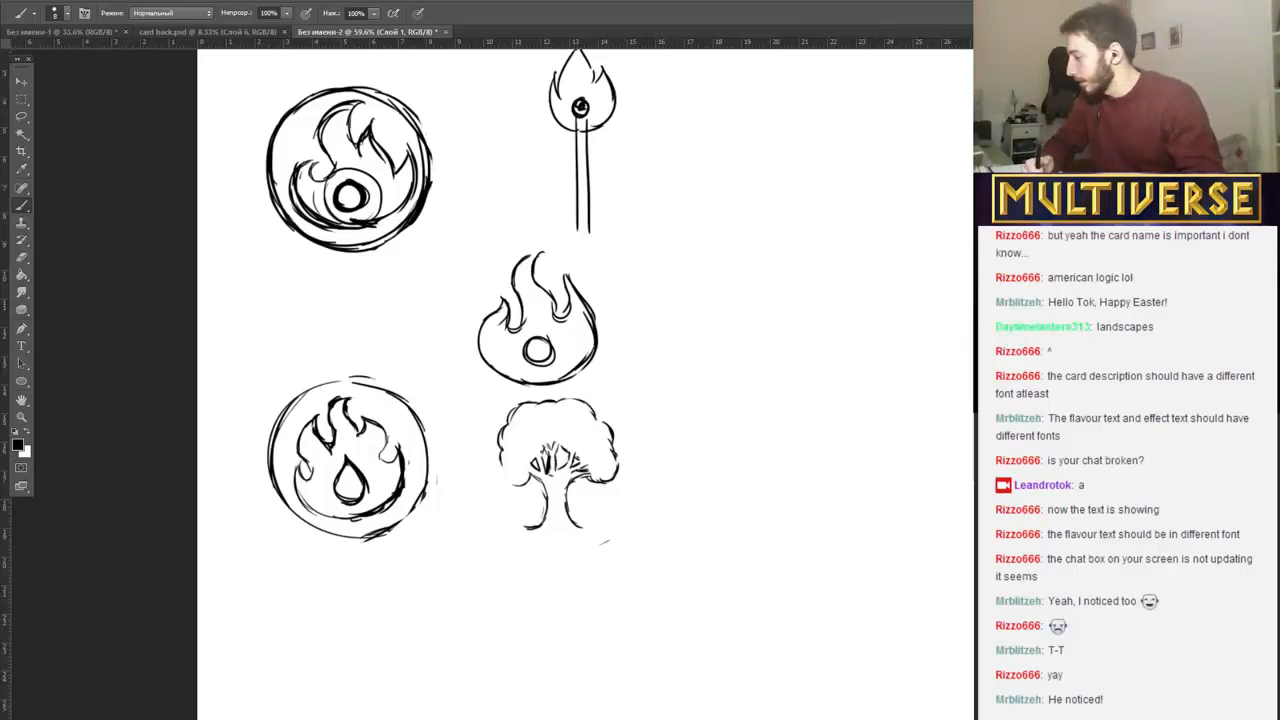
pyautogui.hotkey('alt', 'Tab')
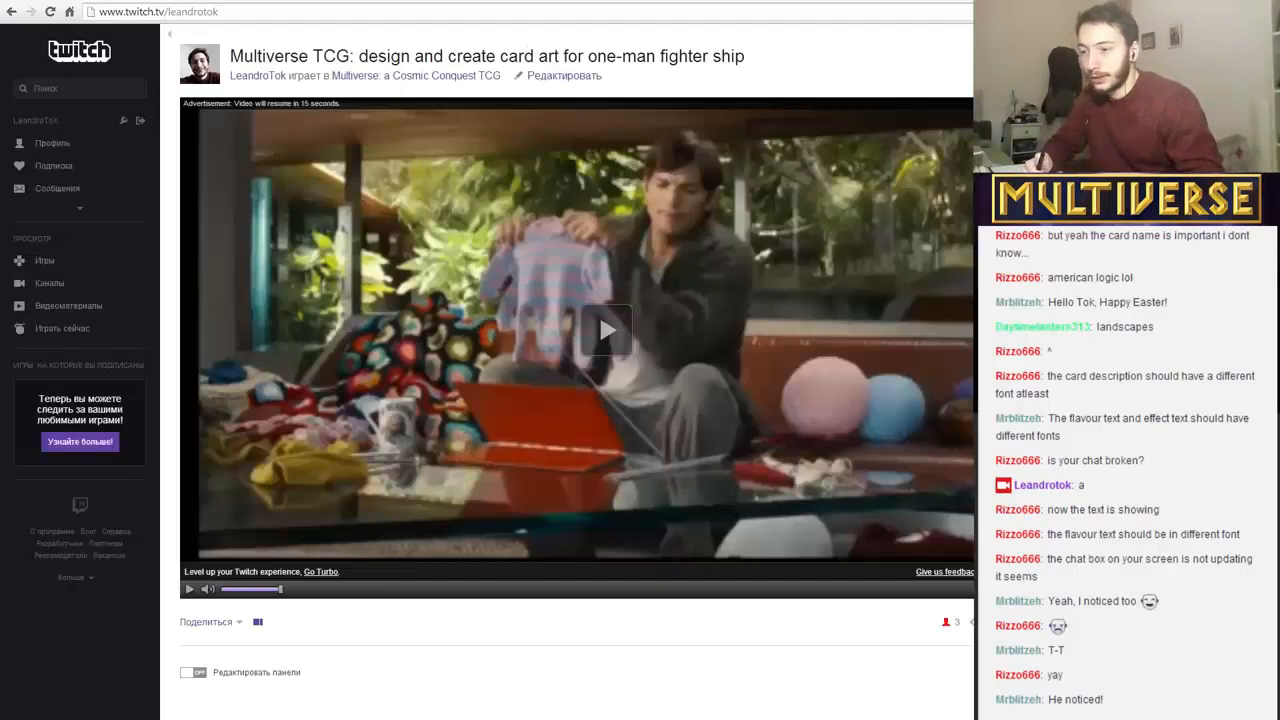
pyautogui.hotkey('alt', 'Tab')
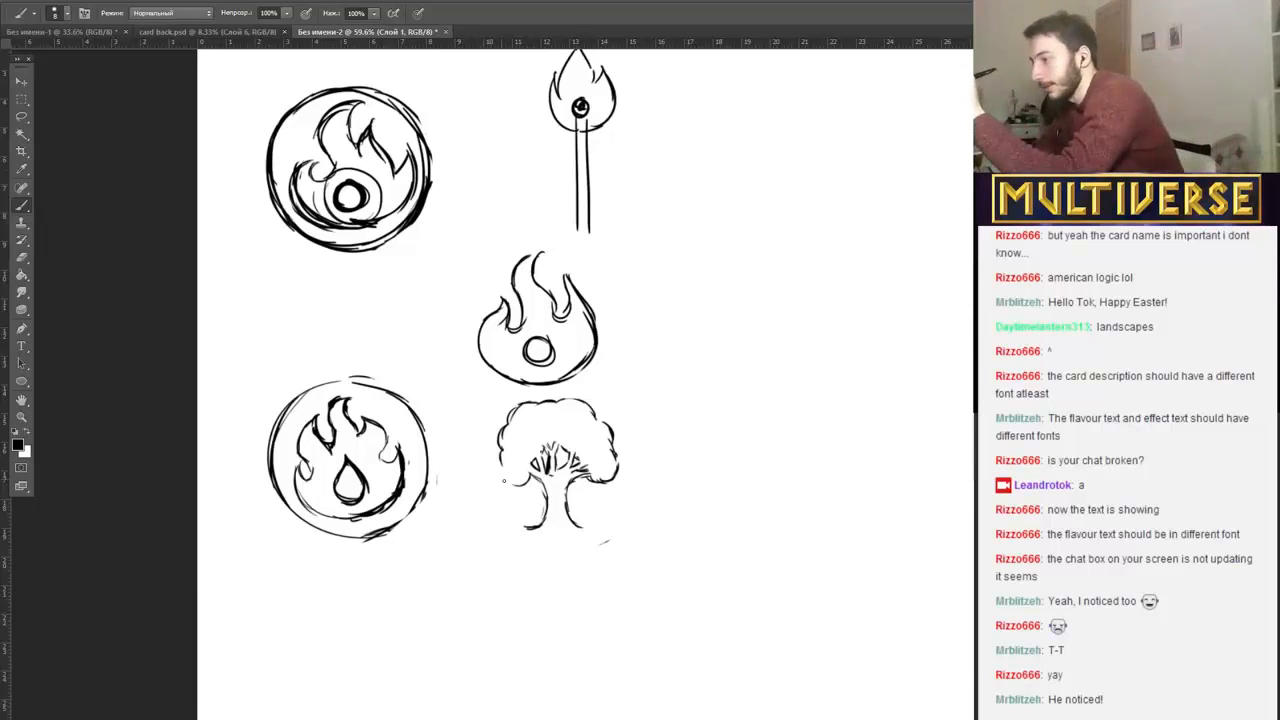
# Close the tree crown's lower-left edge, add a curved base with jagged roots, and clean up the right-hand branches.
pyautogui.moveTo(501, 464); pyautogui.dragTo(511, 485)
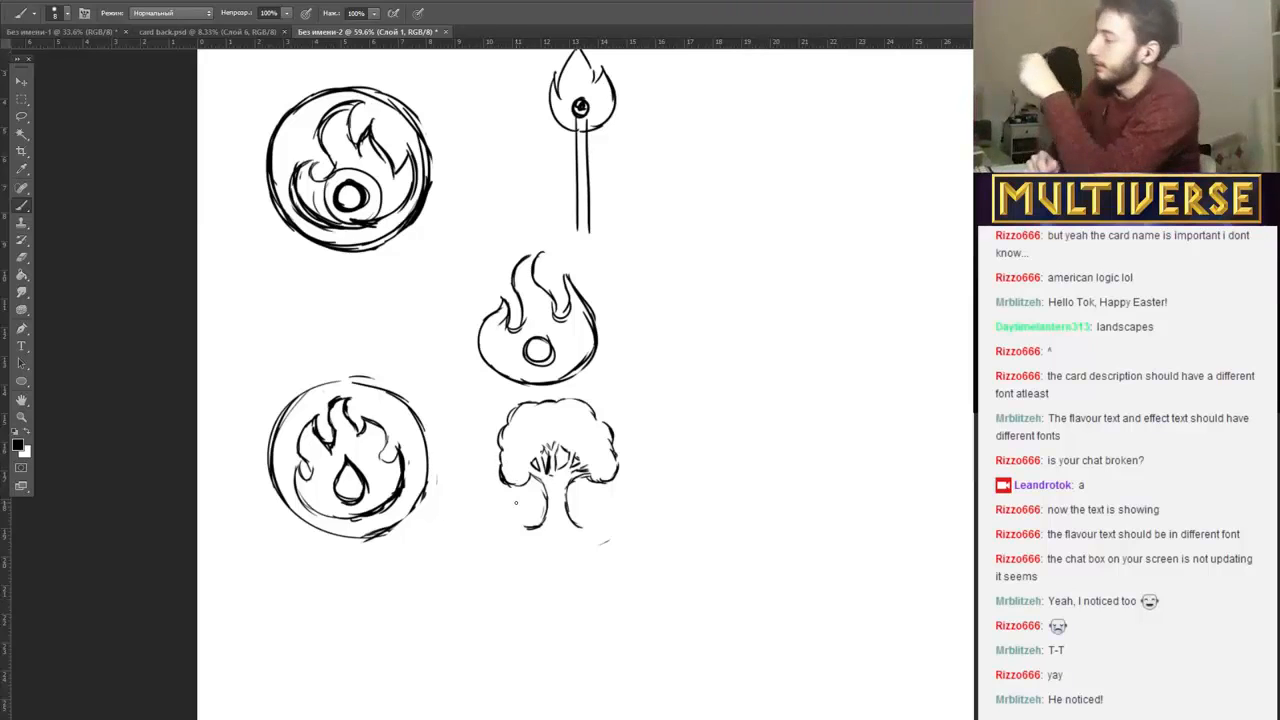
pyautogui.moveTo(522, 532); pyautogui.dragTo(592, 530)
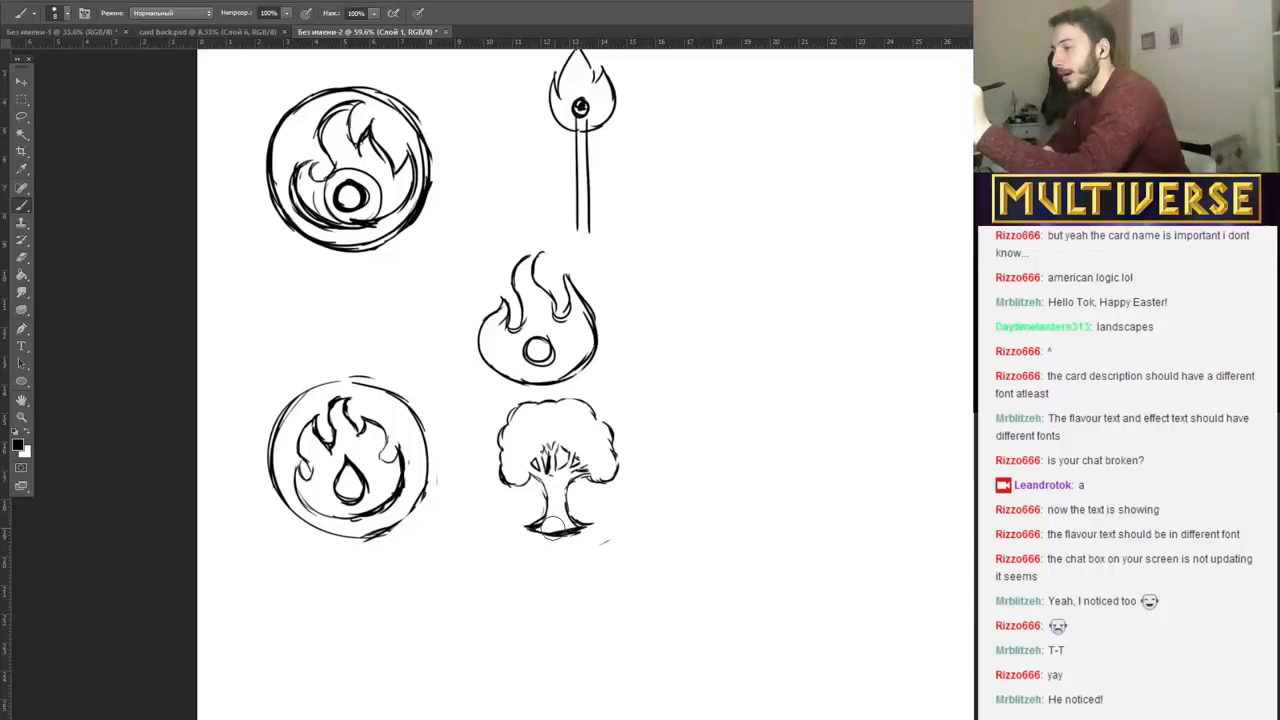
pyautogui.moveTo(554, 528)
pyautogui.mouseDown()
pyautogui.moveTo(573, 528)
pyautogui.moveTo(533, 526)
pyautogui.mouseUp()
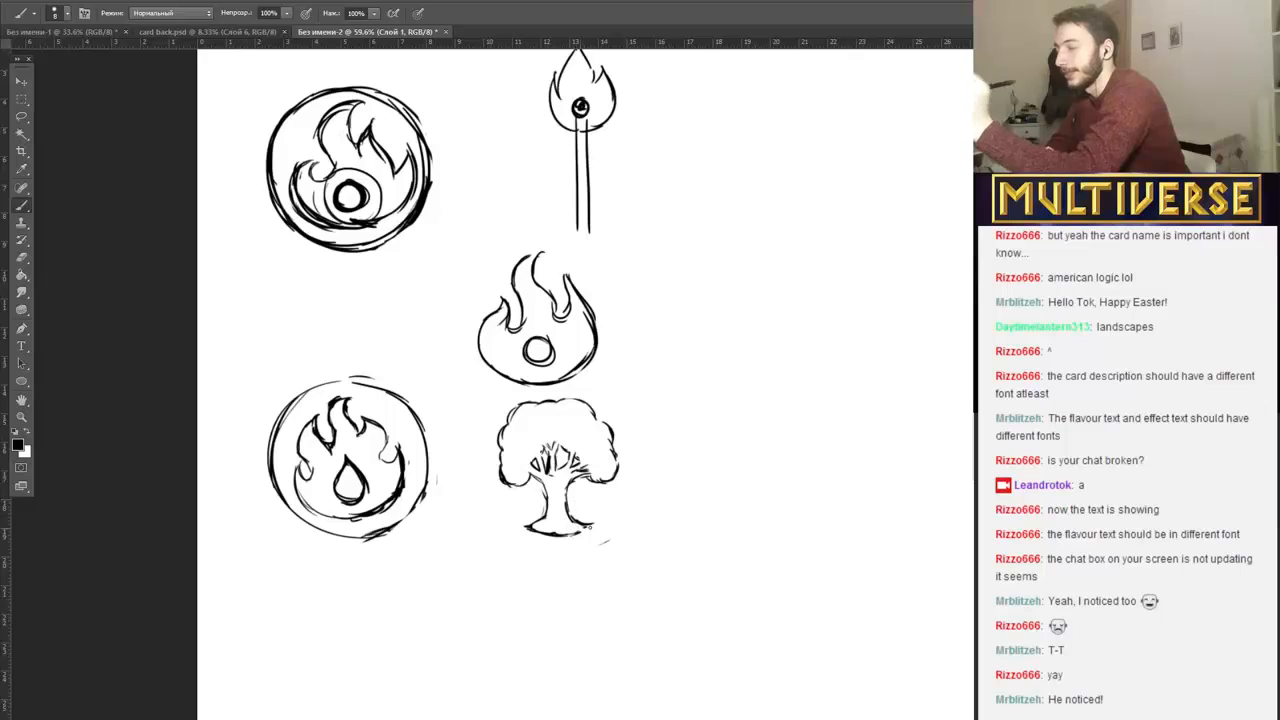
pyautogui.moveTo(524, 522); pyautogui.dragTo(544, 532)
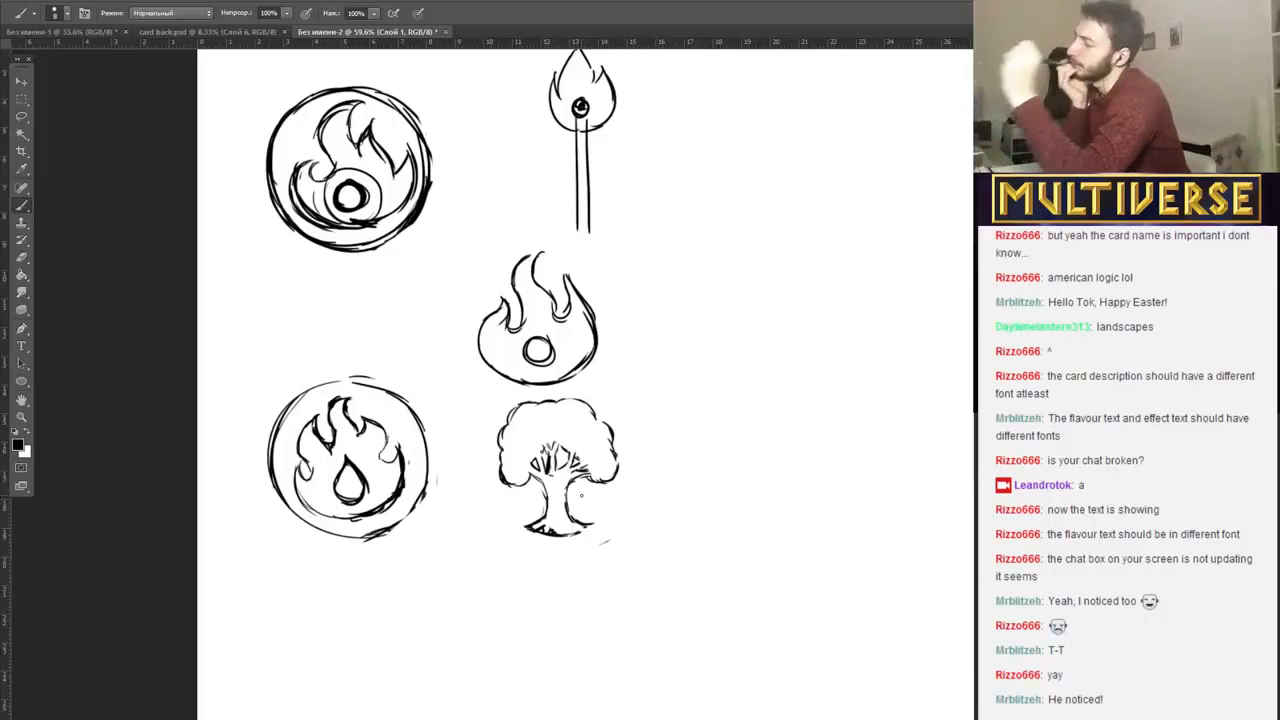
pyautogui.moveTo(561, 531); pyautogui.dragTo(573, 533)
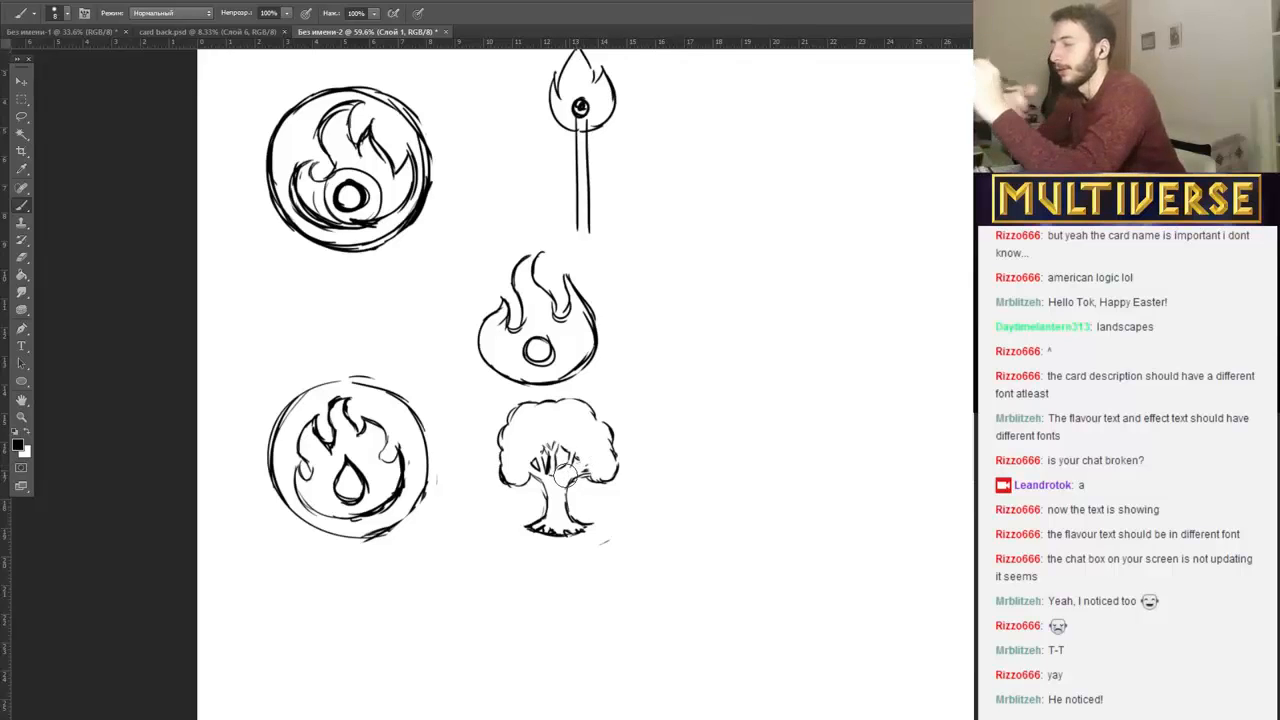
pyautogui.moveTo(573, 462); pyautogui.dragTo(575, 469)
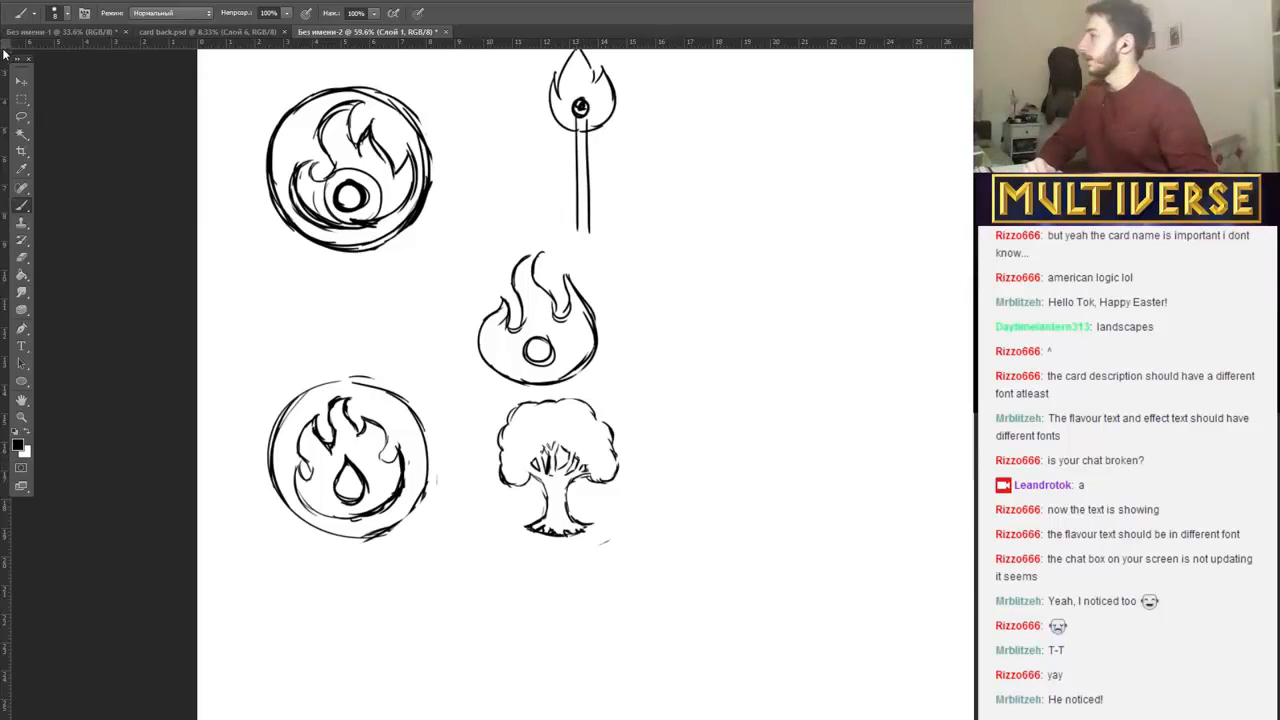
# Select the tree with a rectangular marquee, move it slightly down and left with Free Transform, and apply the change.
pyautogui.click(21, 99)
pyautogui.moveTo(483, 388); pyautogui.dragTo(621, 555)
pyautogui.rightClick(552, 476)
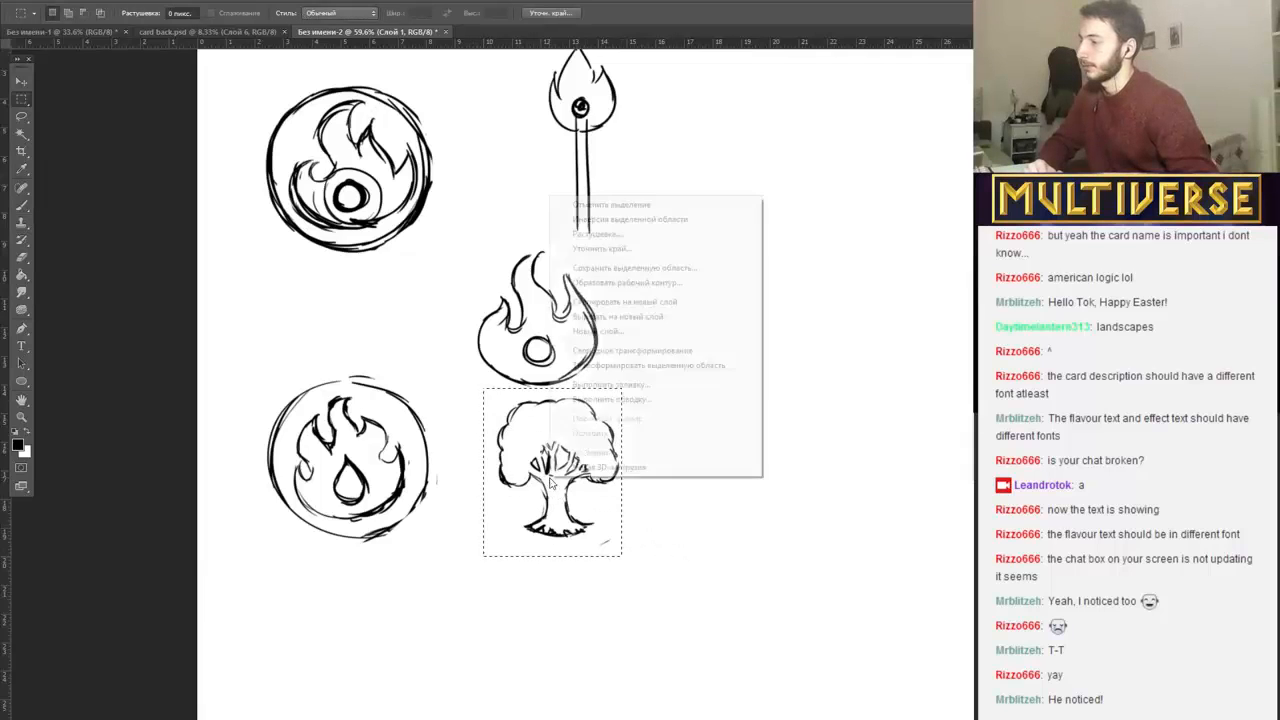
pyautogui.click(627, 356)
pyautogui.moveTo(558, 452); pyautogui.dragTo(546, 491)
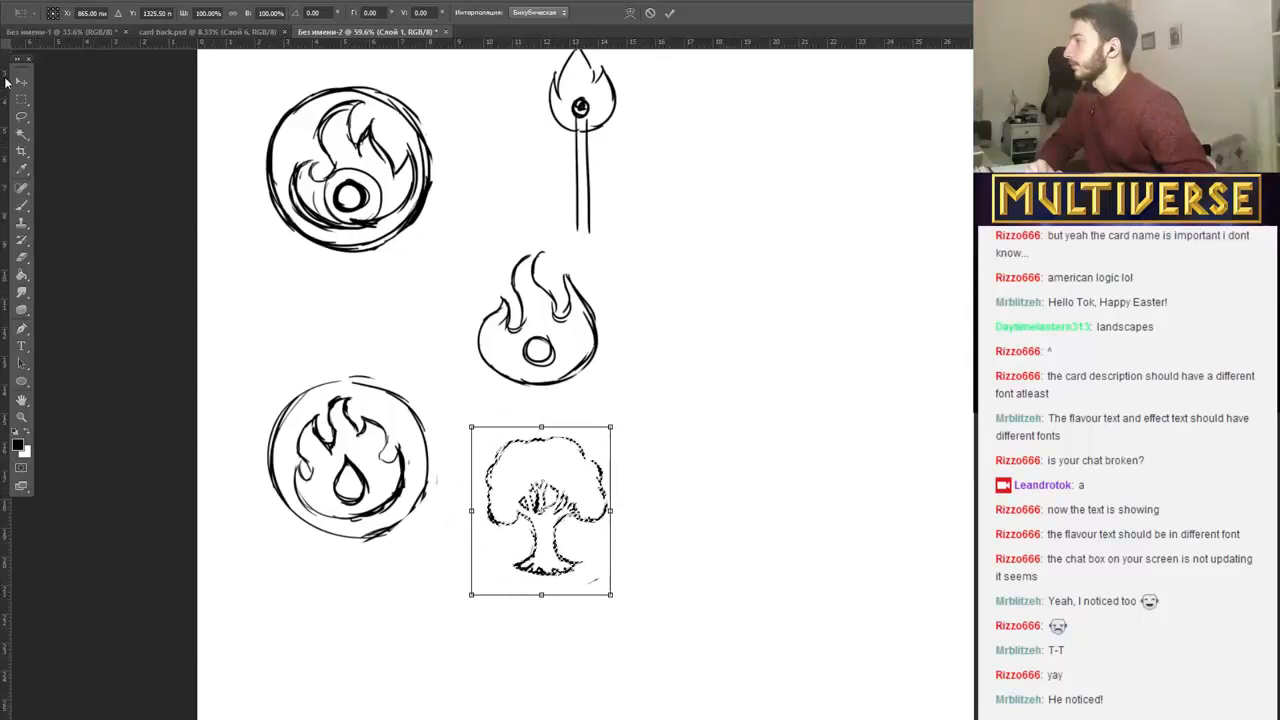
pyautogui.click(22, 100)
pyautogui.click(557, 277)
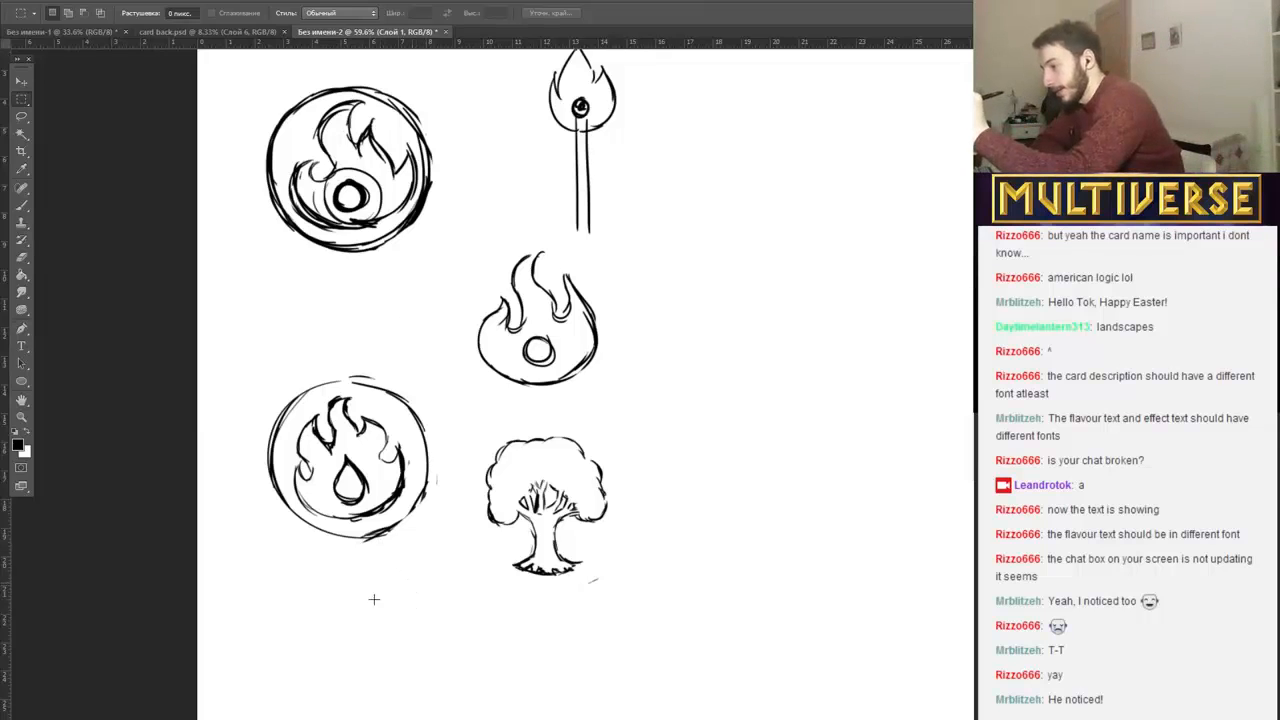
# Sketch a curling wave symbol with the Brush below the lower-left circled flame and enclose it in a rough circle.
pyautogui.click(24, 205)
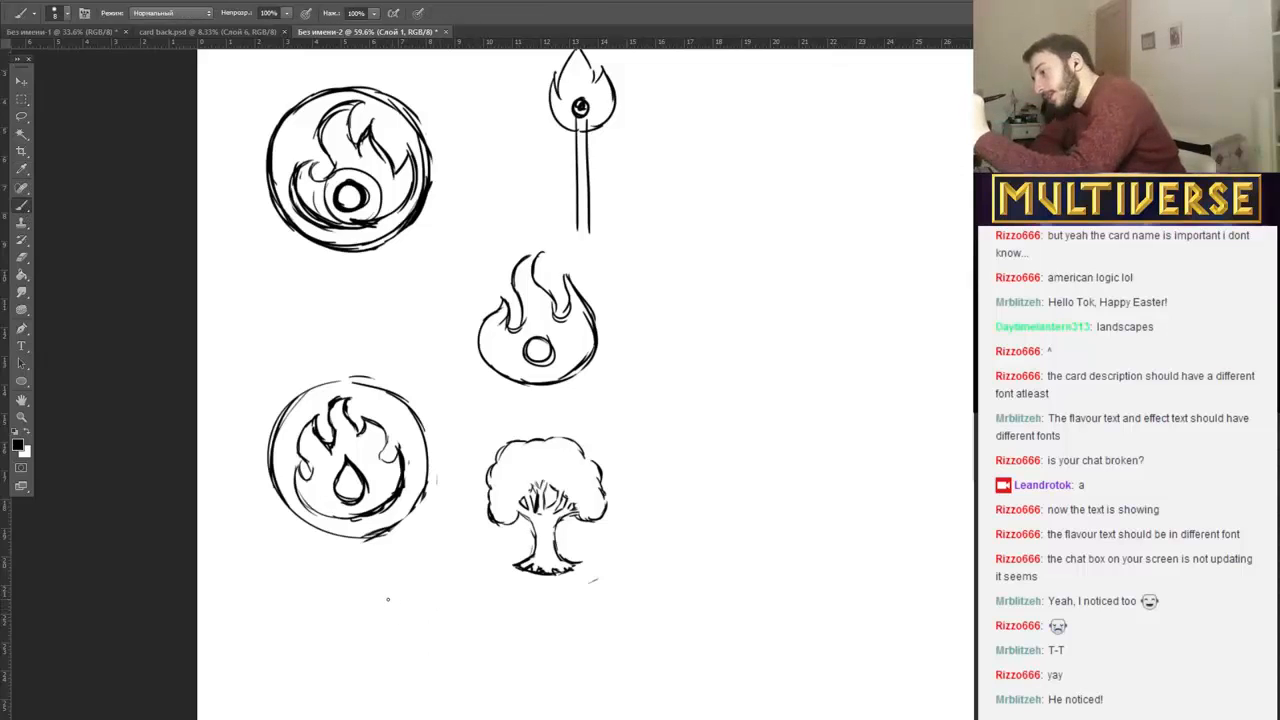
pyautogui.moveTo(396, 600)
pyautogui.mouseDown()
pyautogui.moveTo(343, 636)
pyautogui.moveTo(377, 677)
pyautogui.mouseUp()
pyautogui.moveTo(362, 610)
pyautogui.mouseDown()
pyautogui.moveTo(383, 676)
pyautogui.moveTo(398, 650)
pyautogui.moveTo(357, 645)
pyautogui.moveTo(341, 623)
pyautogui.moveTo(395, 598)
pyautogui.mouseUp()
pyautogui.moveTo(352, 668); pyautogui.dragTo(372, 670)
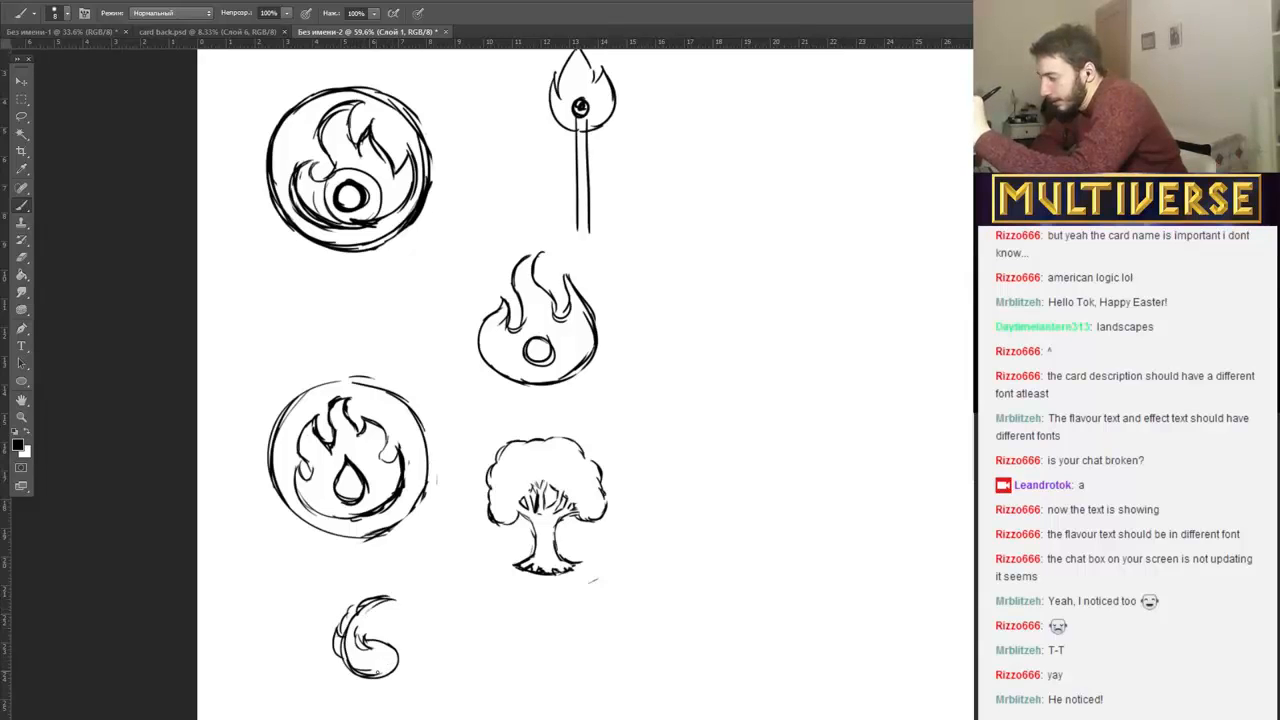
pyautogui.moveTo(372, 607); pyautogui.dragTo(404, 603)
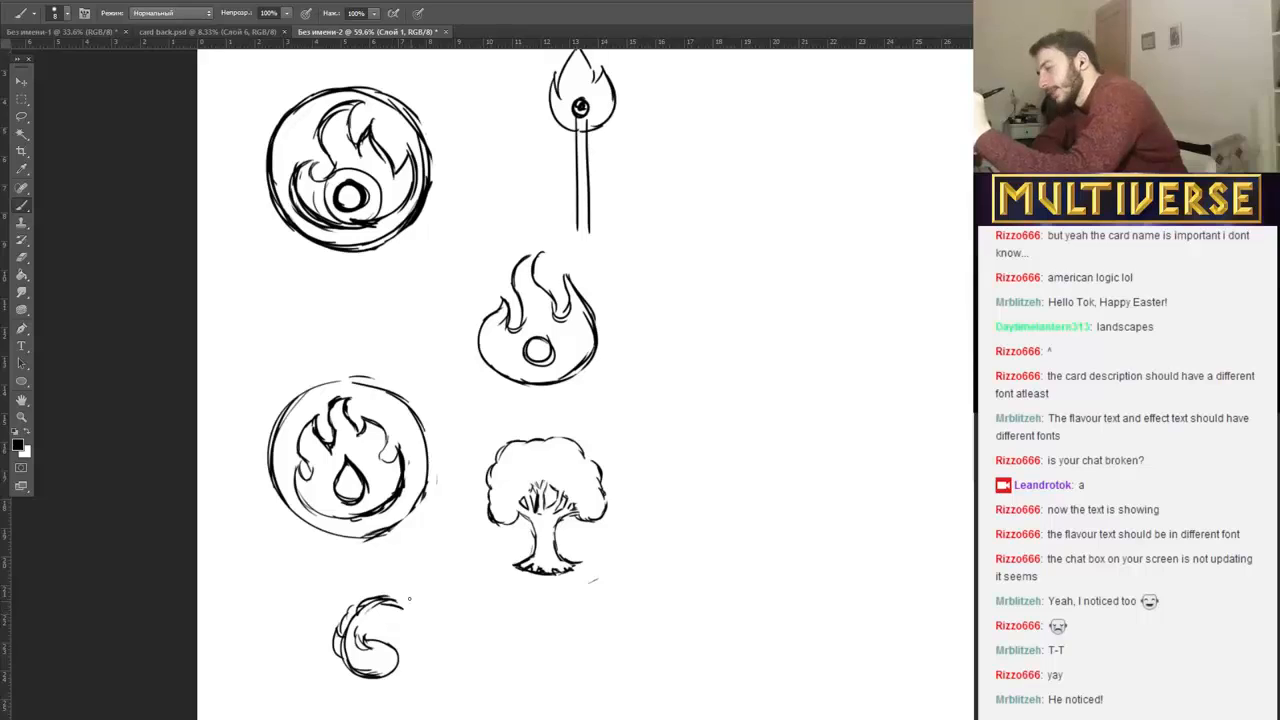
pyautogui.moveTo(321, 640)
pyautogui.mouseDown()
pyautogui.moveTo(353, 685)
pyautogui.moveTo(319, 635)
pyautogui.moveTo(342, 673)
pyautogui.moveTo(328, 614)
pyautogui.moveTo(322, 627)
pyautogui.moveTo(349, 591)
pyautogui.moveTo(390, 588)
pyautogui.moveTo(406, 616)
pyautogui.moveTo(422, 615)
pyautogui.moveTo(405, 668)
pyautogui.moveTo(330, 649)
pyautogui.moveTo(356, 684)
pyautogui.moveTo(401, 683)
pyautogui.moveTo(376, 691)
pyautogui.moveTo(410, 672)
pyautogui.mouseUp()
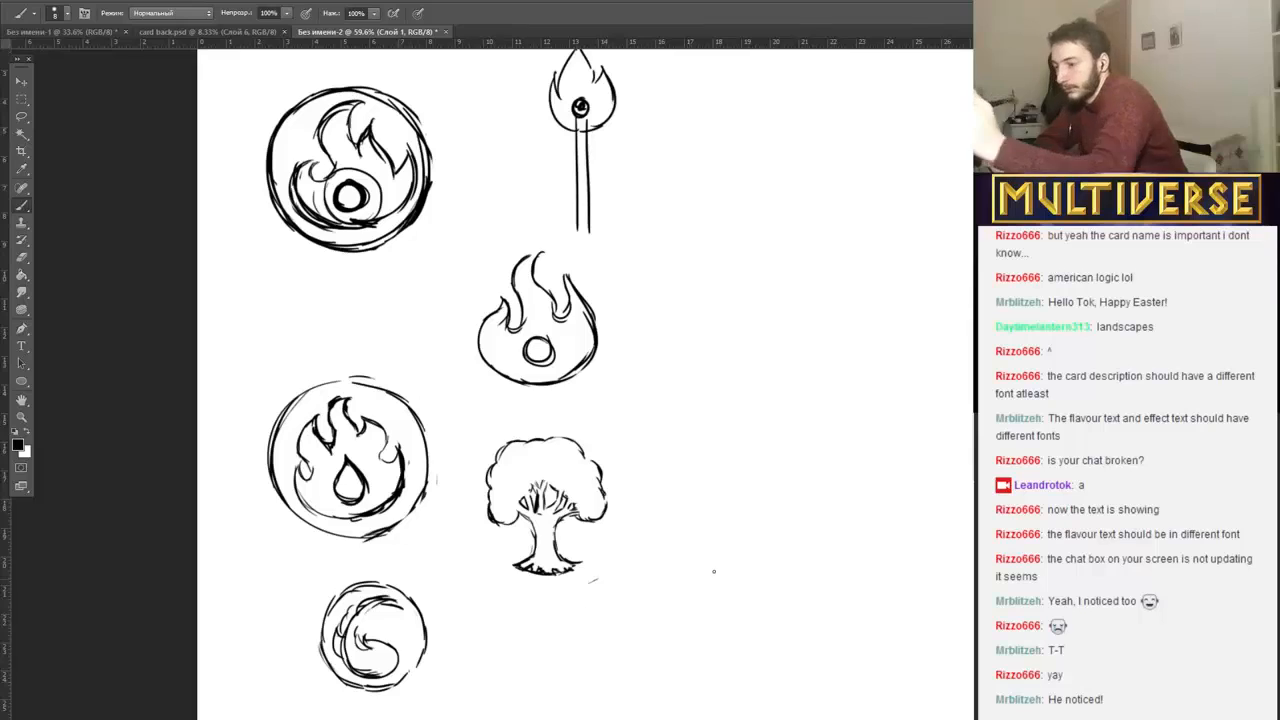
# Try a campfire sketch with flames over logs below the tree, and erase it with the stray mark beside the roots.
pyautogui.moveTo(630, 686)
pyautogui.mouseDown()
pyautogui.moveTo(586, 712)
pyautogui.moveTo(638, 693)
pyautogui.moveTo(689, 695)
pyautogui.moveTo(681, 688)
pyautogui.moveTo(744, 699)
pyautogui.moveTo(633, 695)
pyautogui.moveTo(617, 631)
pyautogui.moveTo(634, 656)
pyautogui.moveTo(652, 595)
pyautogui.moveTo(682, 672)
pyautogui.mouseUp()
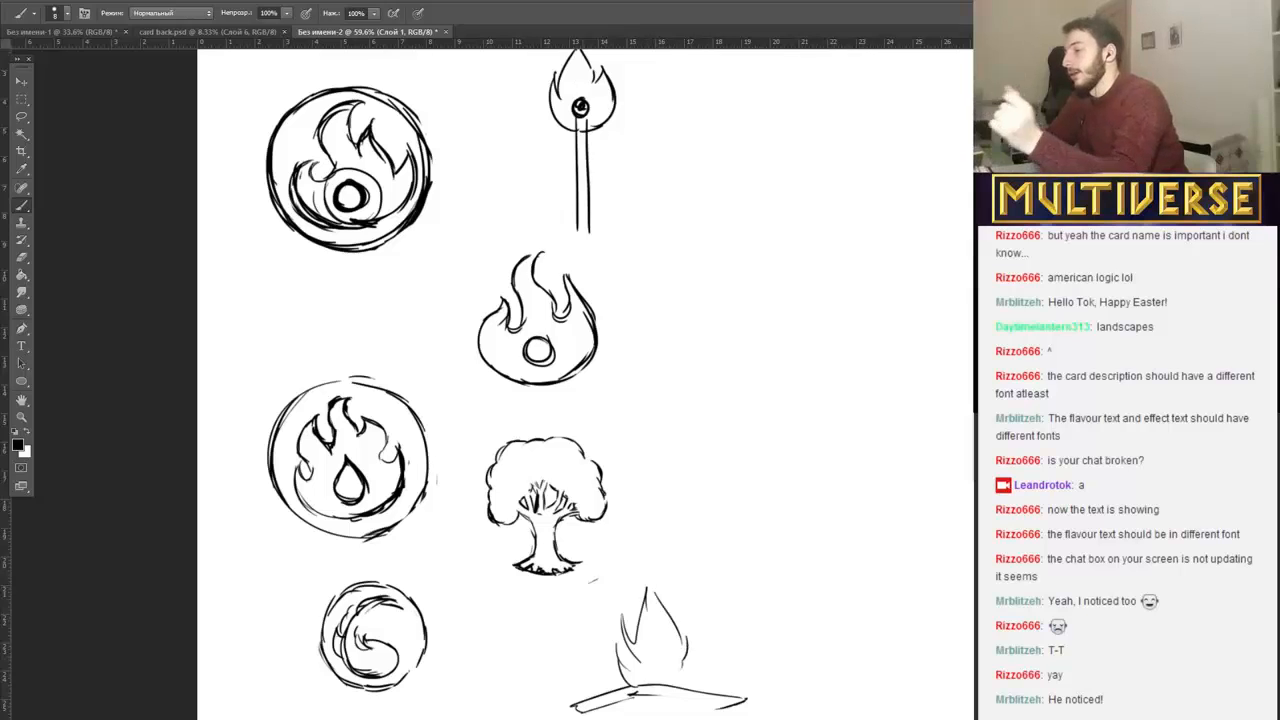
pyautogui.moveTo(651, 592)
pyautogui.mouseDown()
pyautogui.moveTo(585, 695)
pyautogui.moveTo(699, 657)
pyautogui.moveTo(671, 690)
pyautogui.moveTo(605, 706)
pyautogui.moveTo(752, 701)
pyautogui.moveTo(687, 656)
pyautogui.moveTo(694, 665)
pyautogui.moveTo(612, 572)
pyautogui.moveTo(587, 663)
pyautogui.mouseUp()
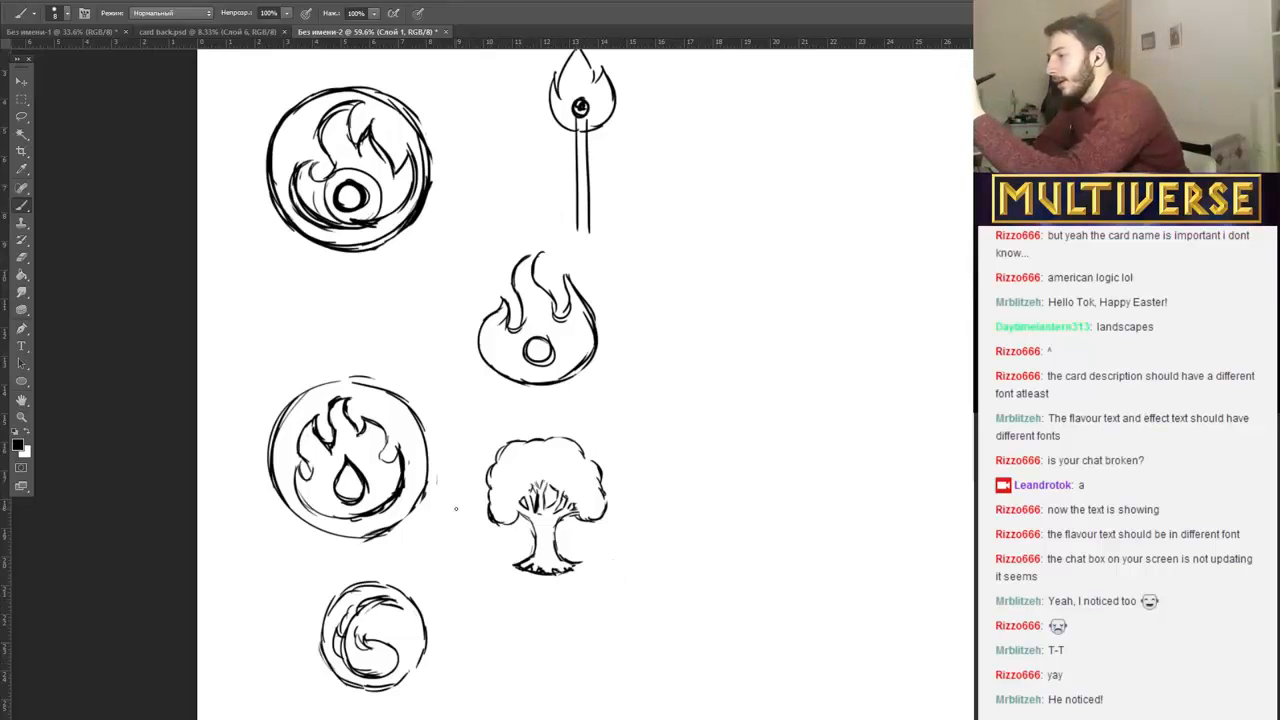
# Draw a bold circular outline around the tree, building it from overlapping strokes on all sides.
pyautogui.moveTo(458, 518)
pyautogui.mouseDown()
pyautogui.moveTo(475, 560)
pyautogui.moveTo(458, 521)
pyautogui.mouseUp()
pyautogui.moveTo(456, 468)
pyautogui.mouseDown()
pyautogui.moveTo(514, 422)
pyautogui.moveTo(586, 423)
pyautogui.moveTo(613, 398)
pyautogui.moveTo(562, 410)
pyautogui.moveTo(611, 459)
pyautogui.moveTo(604, 440)
pyautogui.moveTo(630, 512)
pyautogui.mouseUp()
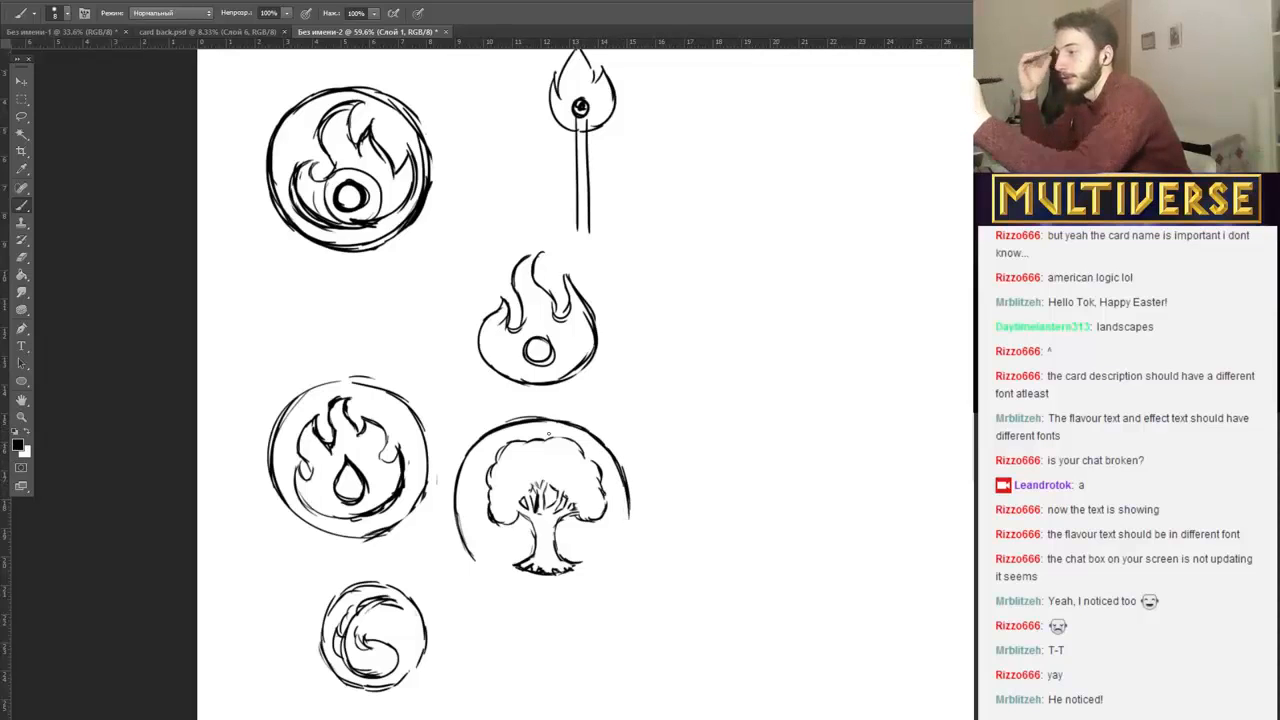
pyautogui.moveTo(480, 440)
pyautogui.mouseDown()
pyautogui.moveTo(457, 476)
pyautogui.moveTo(458, 536)
pyautogui.mouseUp()
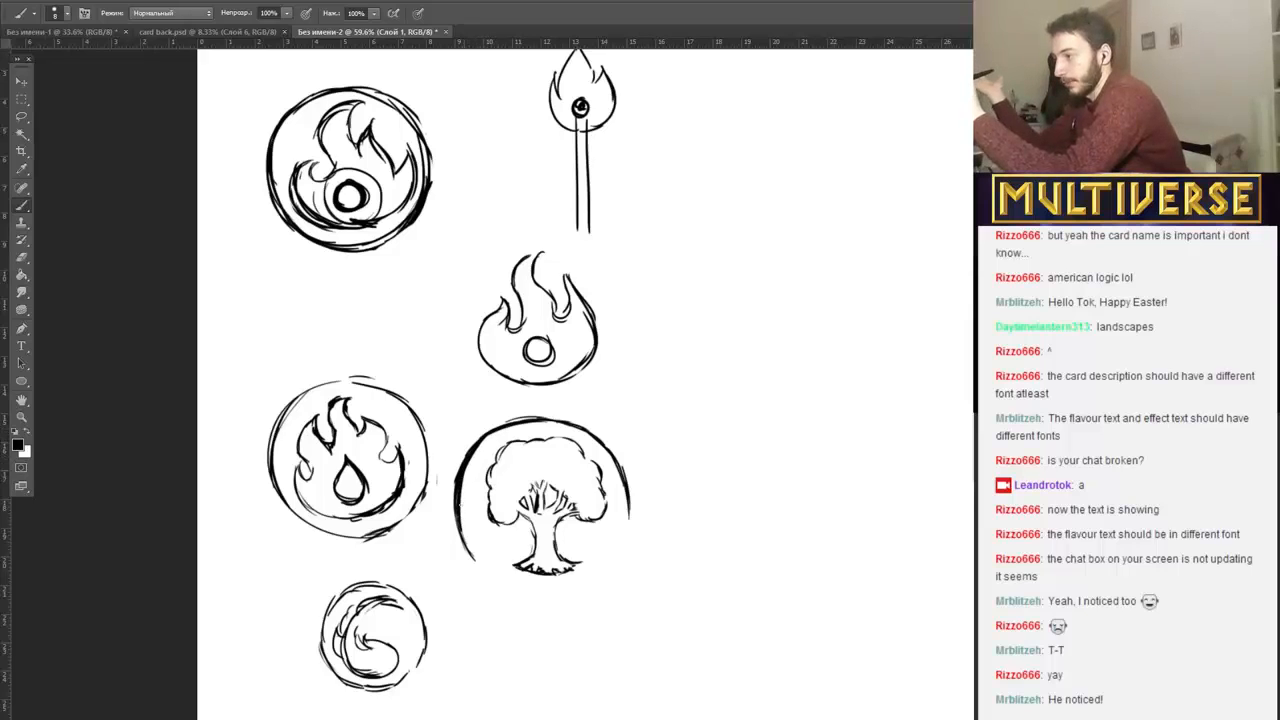
pyautogui.moveTo(460, 470)
pyautogui.mouseDown()
pyautogui.moveTo(466, 550)
pyautogui.moveTo(480, 576)
pyautogui.moveTo(504, 582)
pyautogui.mouseUp()
pyautogui.moveTo(625, 494)
pyautogui.mouseDown()
pyautogui.moveTo(626, 532)
pyautogui.moveTo(602, 572)
pyautogui.mouseUp()
pyautogui.moveTo(622, 542)
pyautogui.mouseDown()
pyautogui.moveTo(592, 580)
pyautogui.moveTo(510, 584)
pyautogui.moveTo(558, 586)
pyautogui.mouseUp()
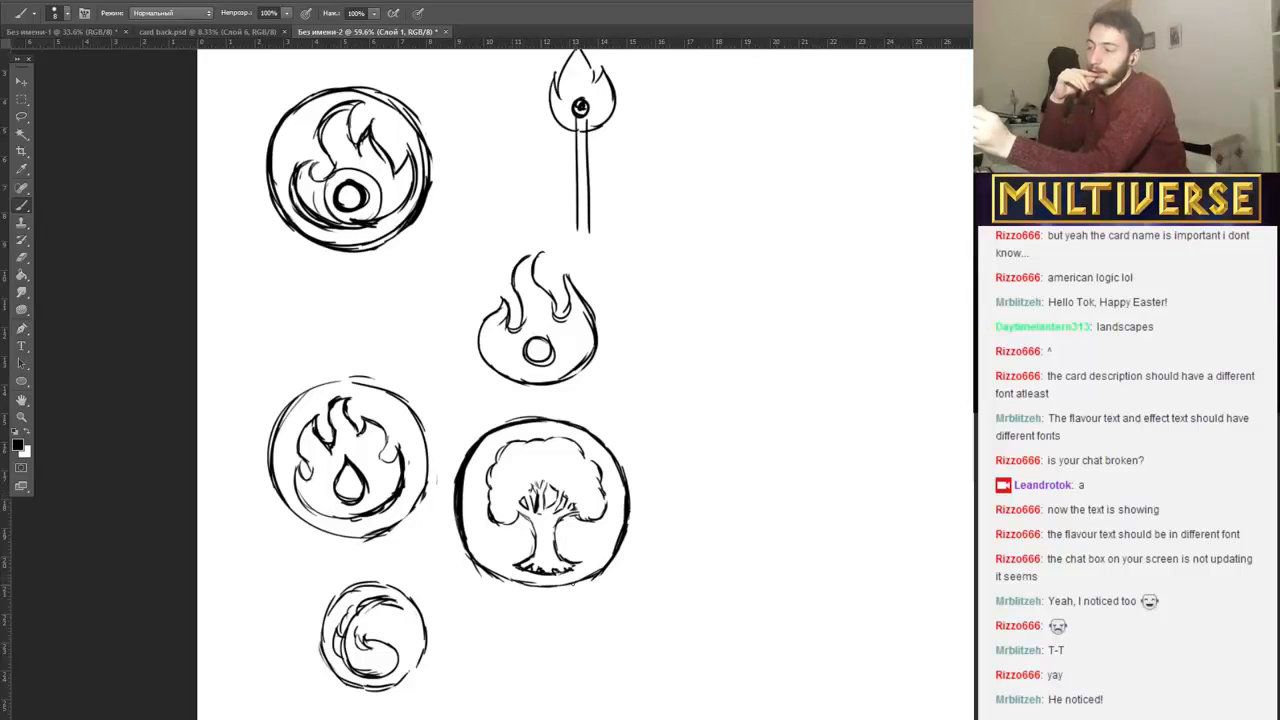
# Trim the thick left edge of the tree's circle and smooth its lower-left curve.
pyautogui.moveTo(454, 459)
pyautogui.mouseDown()
pyautogui.moveTo(453, 532)
pyautogui.moveTo(461, 442)
pyautogui.moveTo(472, 566)
pyautogui.mouseUp()
pyautogui.moveTo(455, 538)
pyautogui.mouseDown()
pyautogui.moveTo(449, 504)
pyautogui.moveTo(483, 565)
pyautogui.mouseUp()
pyautogui.moveTo(463, 514); pyautogui.dragTo(492, 572)
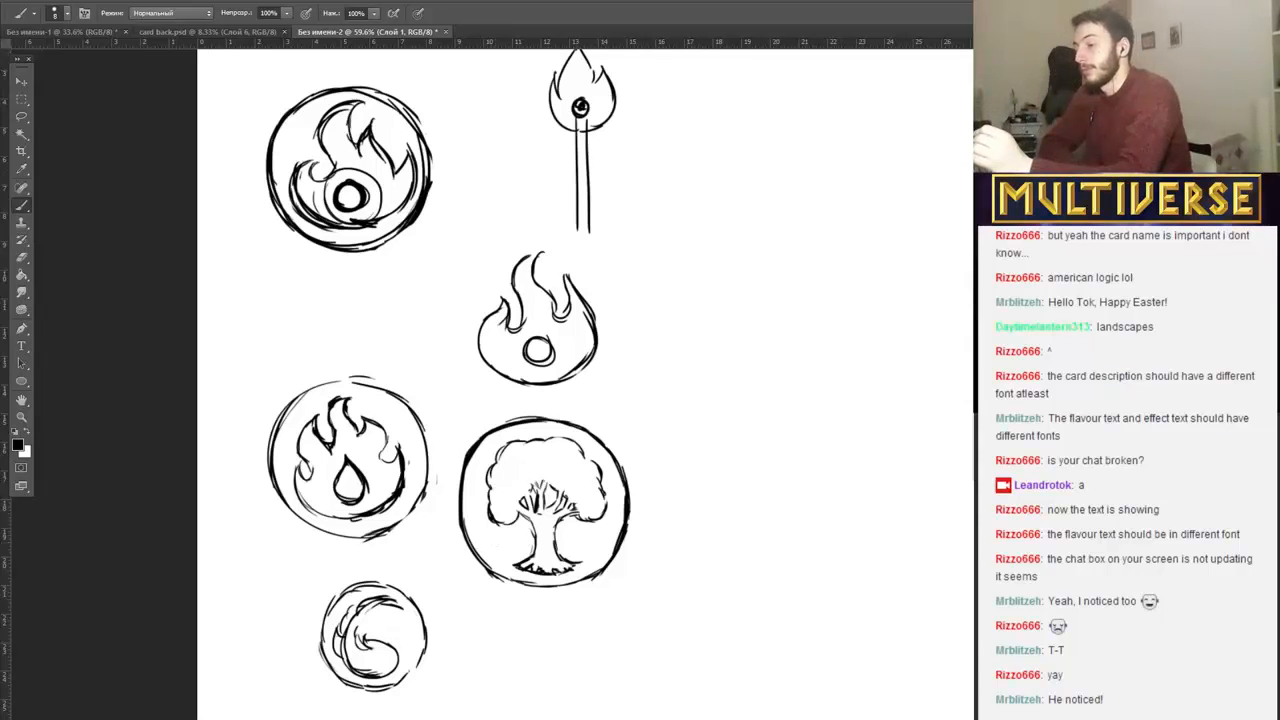
# Sketch an upright hexagon with a small circle at its centre in the empty area right of the circled tree.
pyautogui.hscroll(5, 705, 654)
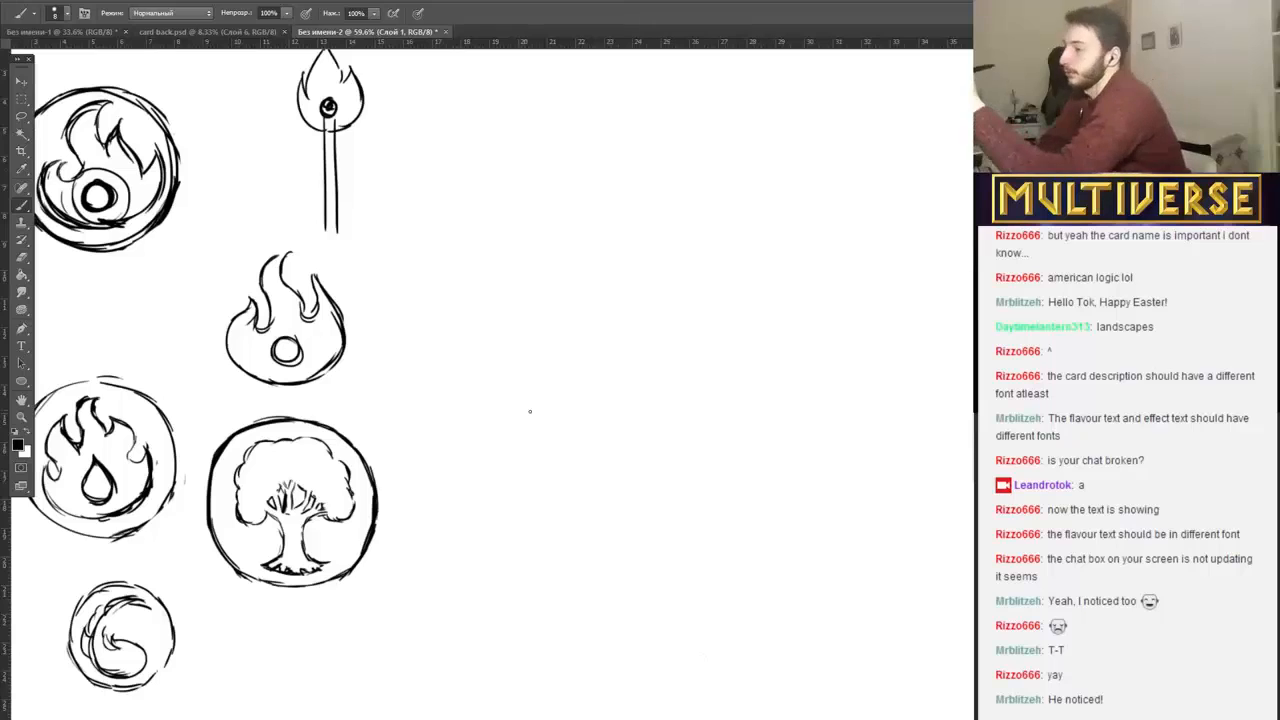
pyautogui.moveTo(518, 414)
pyautogui.mouseDown()
pyautogui.moveTo(534, 450)
pyautogui.moveTo(538, 423)
pyautogui.moveTo(533, 460)
pyautogui.moveTo(556, 400)
pyautogui.moveTo(575, 439)
pyautogui.mouseUp()
pyautogui.moveTo(557, 391)
pyautogui.mouseDown()
pyautogui.moveTo(519, 451)
pyautogui.moveTo(550, 393)
pyautogui.moveTo(572, 438)
pyautogui.mouseUp()
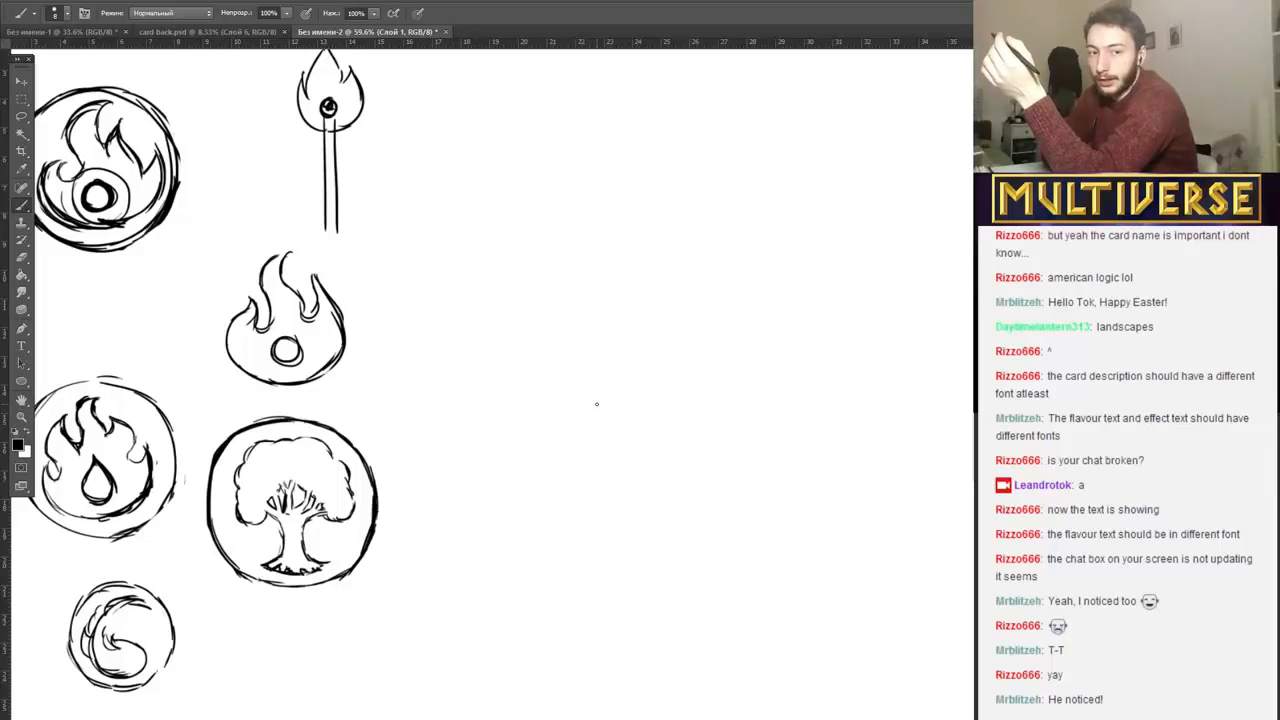
pyautogui.moveTo(484, 444)
pyautogui.mouseDown()
pyautogui.moveTo(484, 397)
pyautogui.moveTo(494, 411)
pyautogui.moveTo(518, 380)
pyautogui.mouseUp()
pyautogui.moveTo(557, 400)
pyautogui.mouseDown()
pyautogui.moveTo(557, 446)
pyautogui.moveTo(517, 463)
pyautogui.moveTo(558, 444)
pyautogui.moveTo(530, 411)
pyautogui.moveTo(507, 412)
pyautogui.mouseUp()
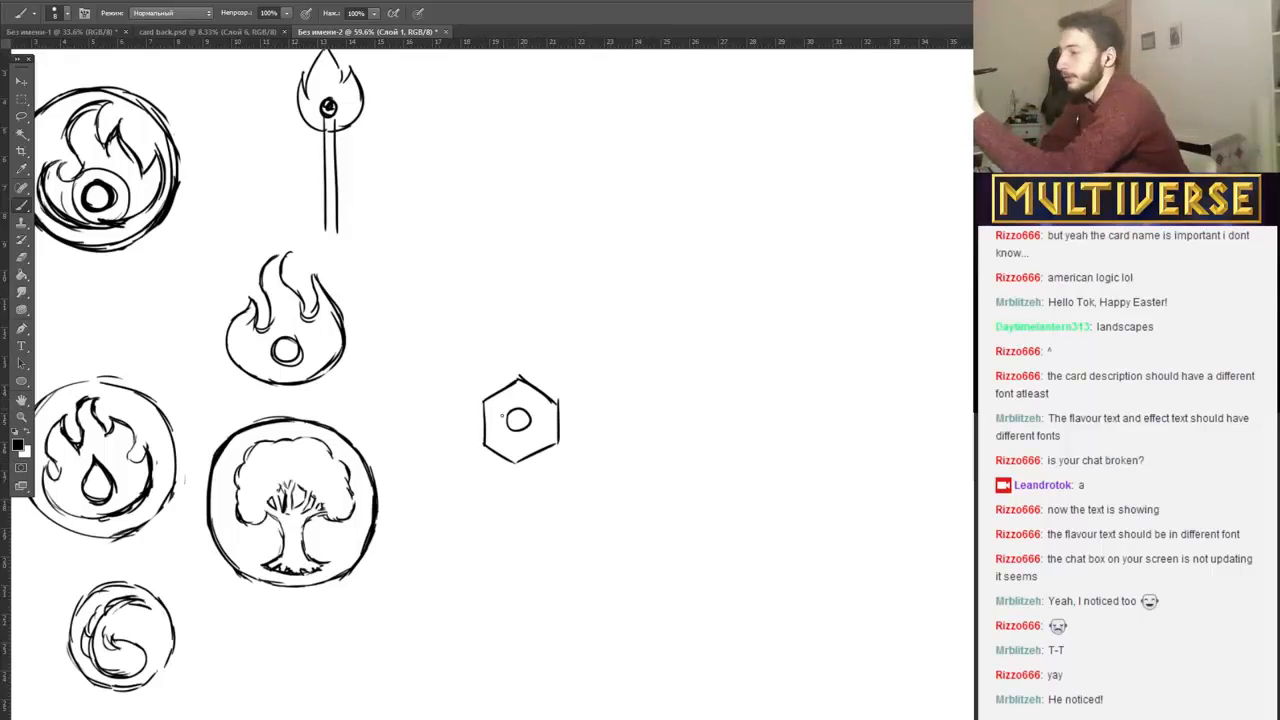
# Sketch a bolt in perspective above the hexagon, with a thick hexagonal head, a hatched threaded shaft and a curved arrow pointing at the head.
pyautogui.moveTo(594, 244)
pyautogui.mouseDown()
pyautogui.moveTo(637, 221)
pyautogui.moveTo(677, 230)
pyautogui.moveTo(593, 251)
pyautogui.moveTo(583, 267)
pyautogui.moveTo(601, 295)
pyautogui.moveTo(579, 278)
pyautogui.moveTo(643, 281)
pyautogui.moveTo(680, 232)
pyautogui.moveTo(670, 256)
pyautogui.moveTo(631, 250)
pyautogui.moveTo(641, 243)
pyautogui.moveTo(633, 305)
pyautogui.mouseUp()
pyautogui.moveTo(674, 268); pyautogui.dragTo(686, 282)
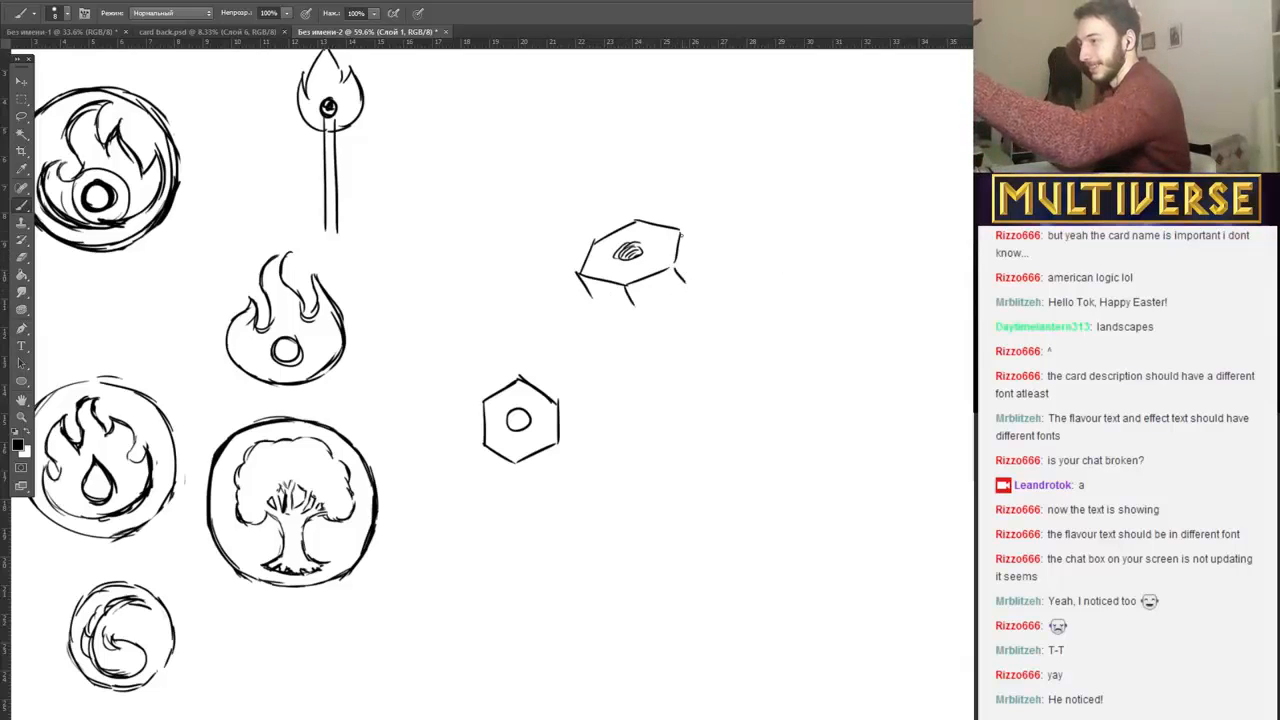
pyautogui.moveTo(680, 233); pyautogui.dragTo(690, 262)
pyautogui.moveTo(591, 300)
pyautogui.mouseDown()
pyautogui.moveTo(643, 317)
pyautogui.moveTo(691, 283)
pyautogui.mouseUp()
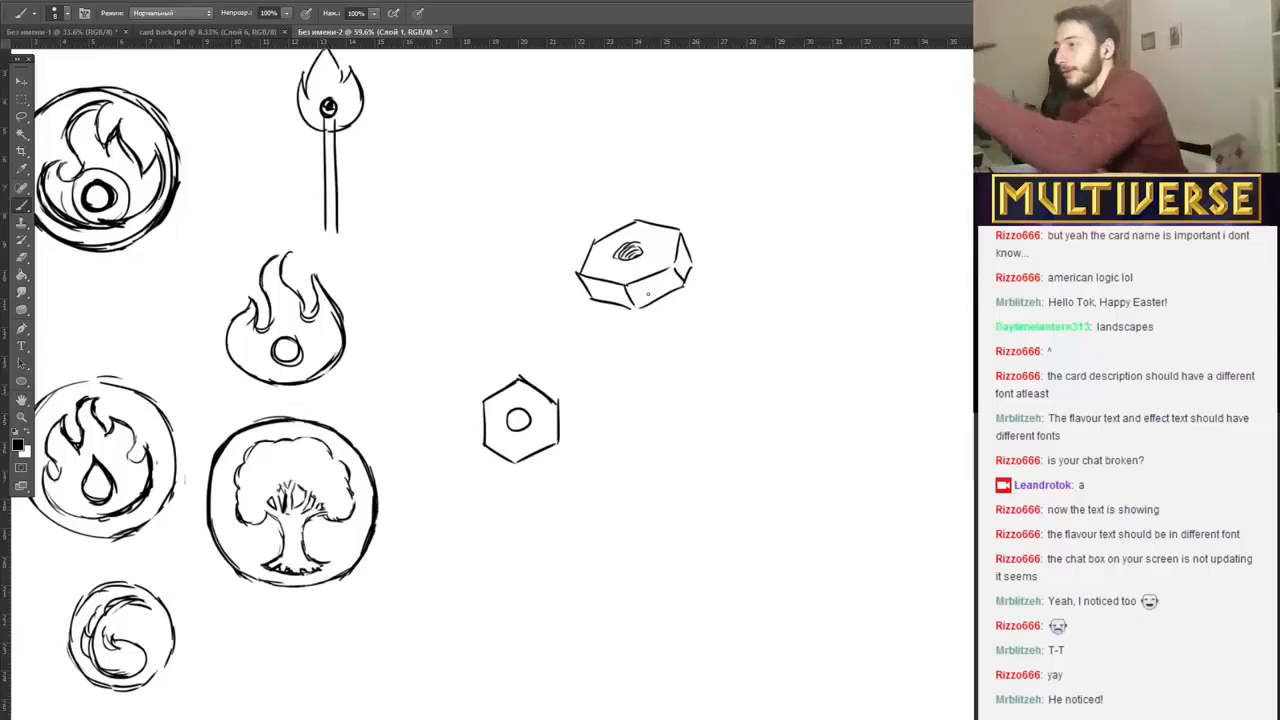
pyautogui.moveTo(648, 300)
pyautogui.mouseDown()
pyautogui.moveTo(684, 330)
pyautogui.moveTo(670, 346)
pyautogui.moveTo(692, 346)
pyautogui.moveTo(690, 324)
pyautogui.moveTo(696, 342)
pyautogui.moveTo(684, 334)
pyautogui.mouseUp()
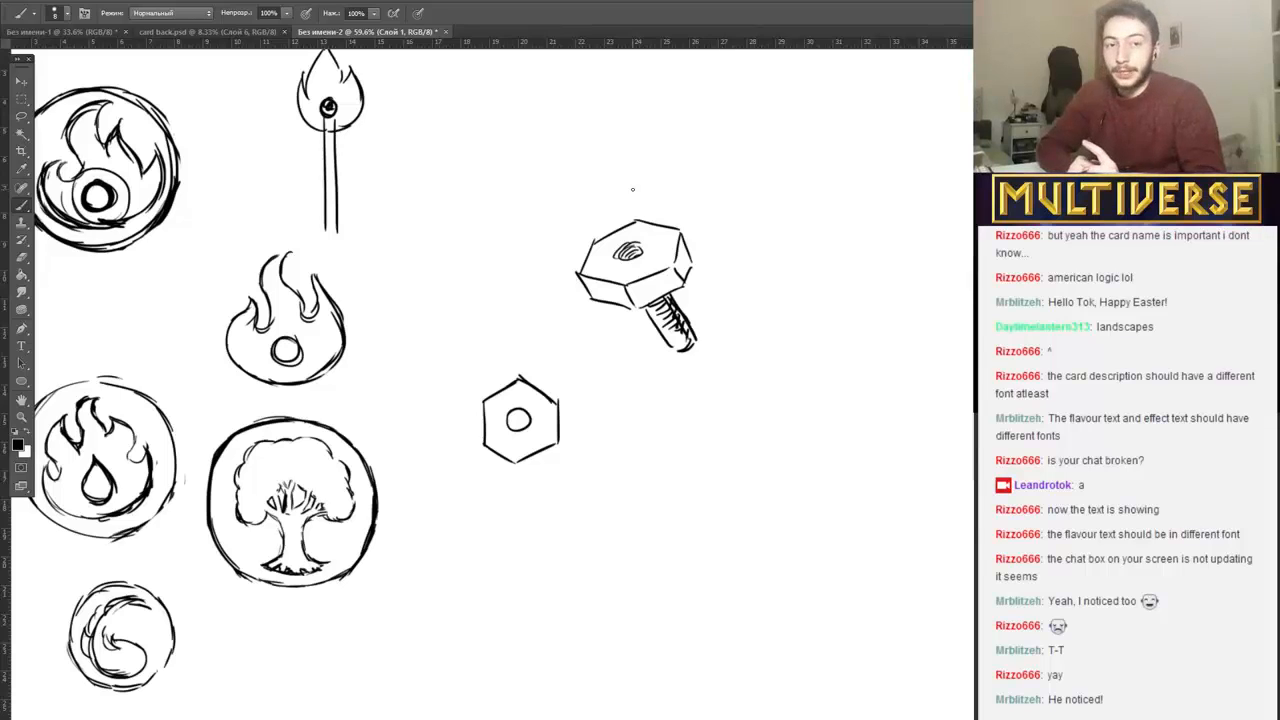
pyautogui.moveTo(565, 141)
pyautogui.mouseDown()
pyautogui.moveTo(590, 224)
pyautogui.moveTo(596, 206)
pyautogui.mouseUp()
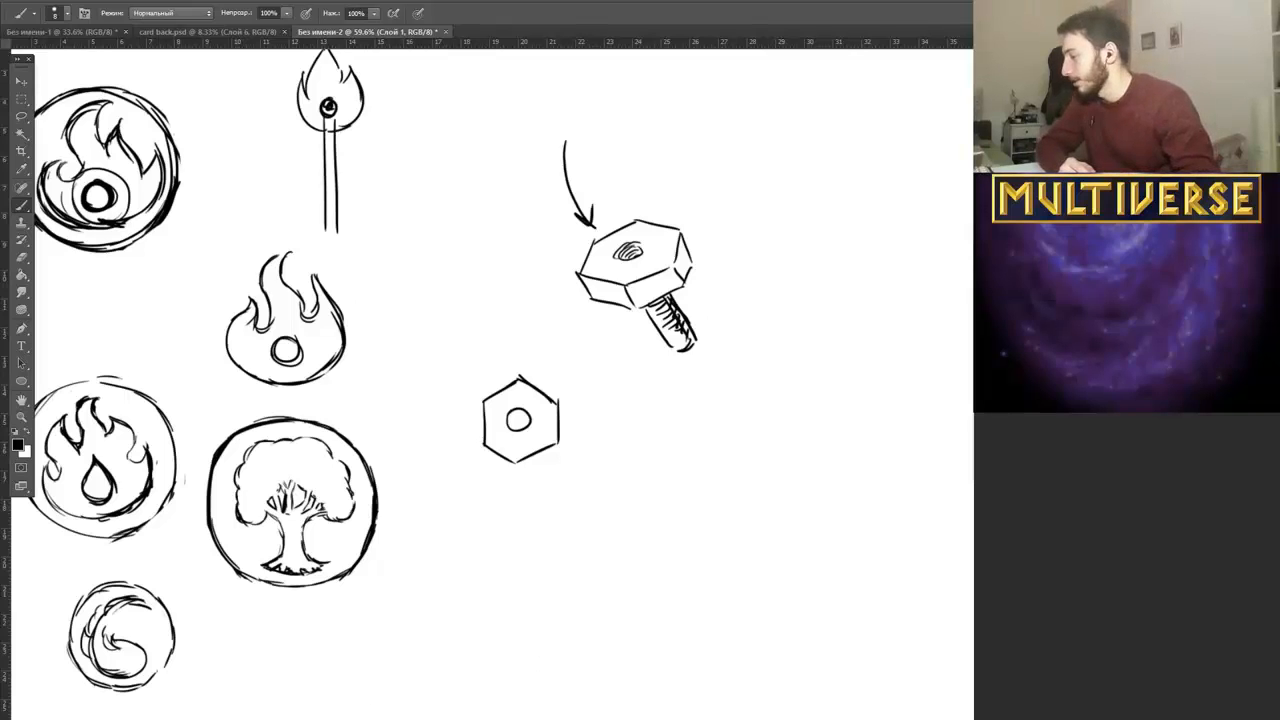
# Check the Twitch channel page, and sketch a curved sabre and a straight sword side by side below the hexagon in Photoshop.
pyautogui.hotkey('alt', 'Tab')
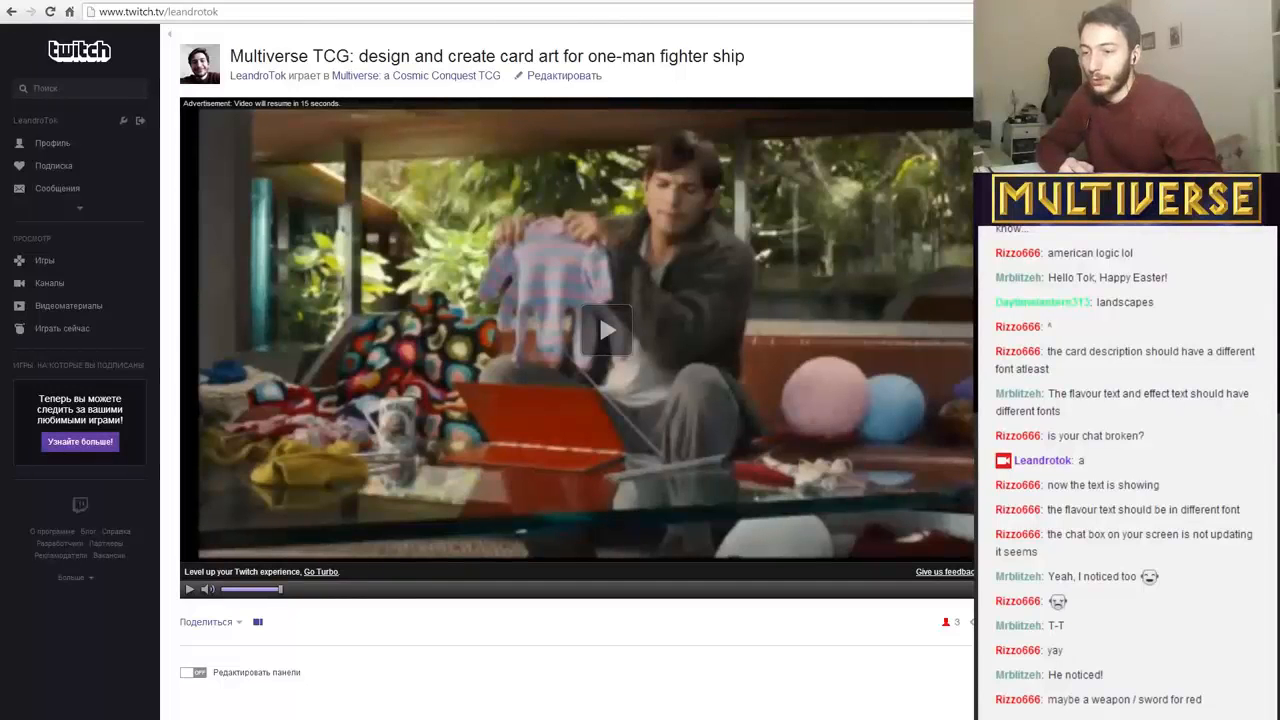
pyautogui.hotkey('alt', 'Tab')
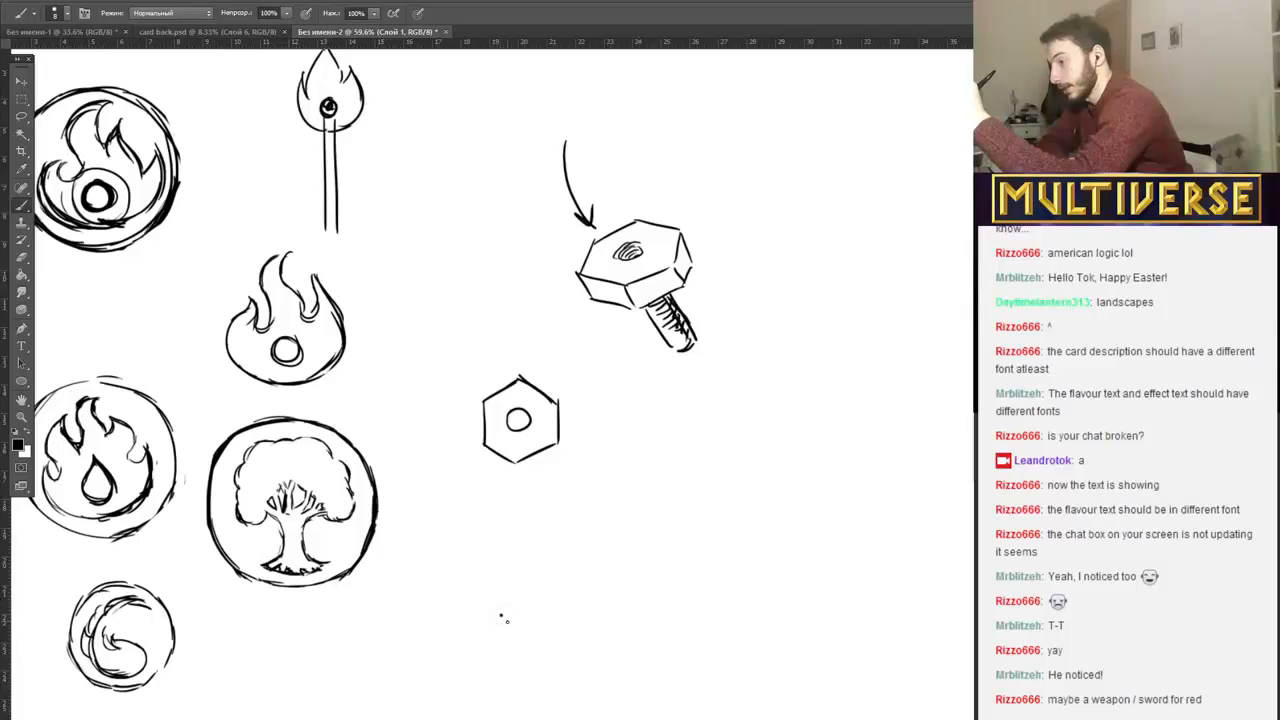
pyautogui.moveTo(507, 620)
pyautogui.mouseDown()
pyautogui.moveTo(474, 551)
pyautogui.moveTo(483, 518)
pyautogui.moveTo(490, 572)
pyautogui.moveTo(533, 608)
pyautogui.moveTo(506, 629)
pyautogui.moveTo(538, 626)
pyautogui.moveTo(546, 640)
pyautogui.moveTo(516, 648)
pyautogui.moveTo(540, 635)
pyautogui.mouseUp()
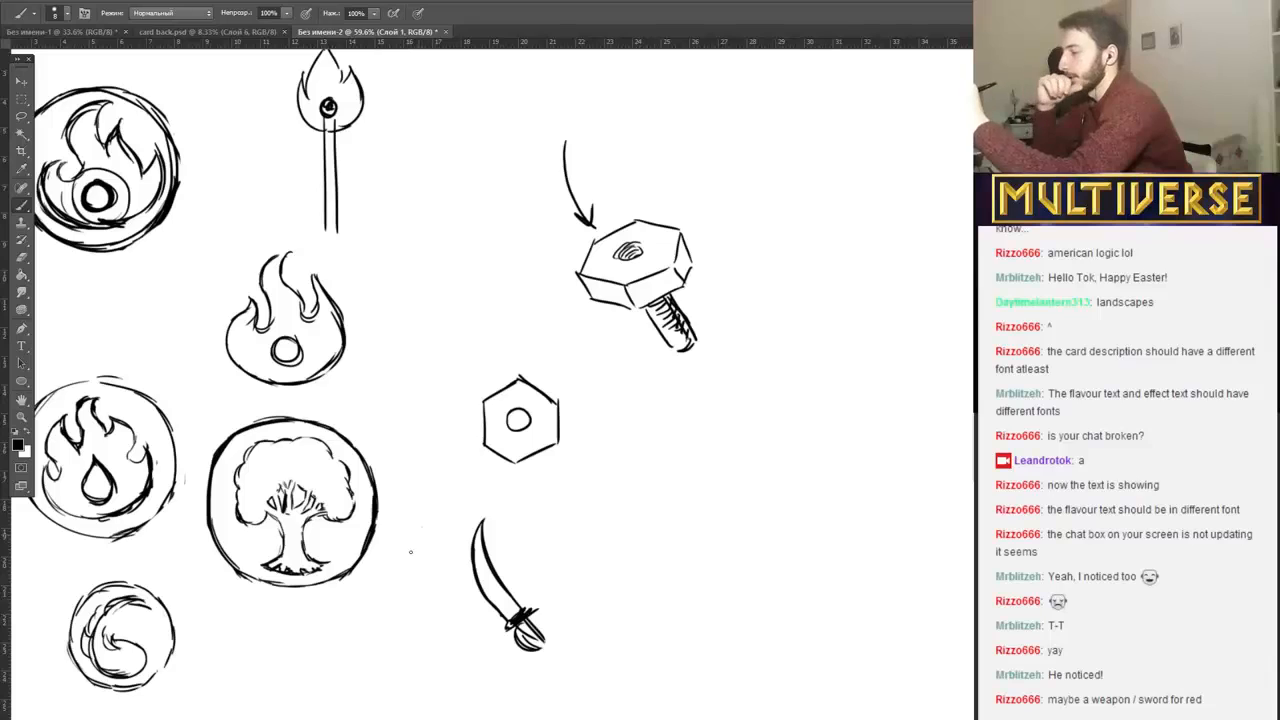
pyautogui.moveTo(419, 528)
pyautogui.mouseDown()
pyautogui.moveTo(431, 628)
pyautogui.moveTo(436, 546)
pyautogui.moveTo(448, 634)
pyautogui.moveTo(460, 622)
pyautogui.moveTo(446, 656)
pyautogui.moveTo(440, 634)
pyautogui.mouseUp()
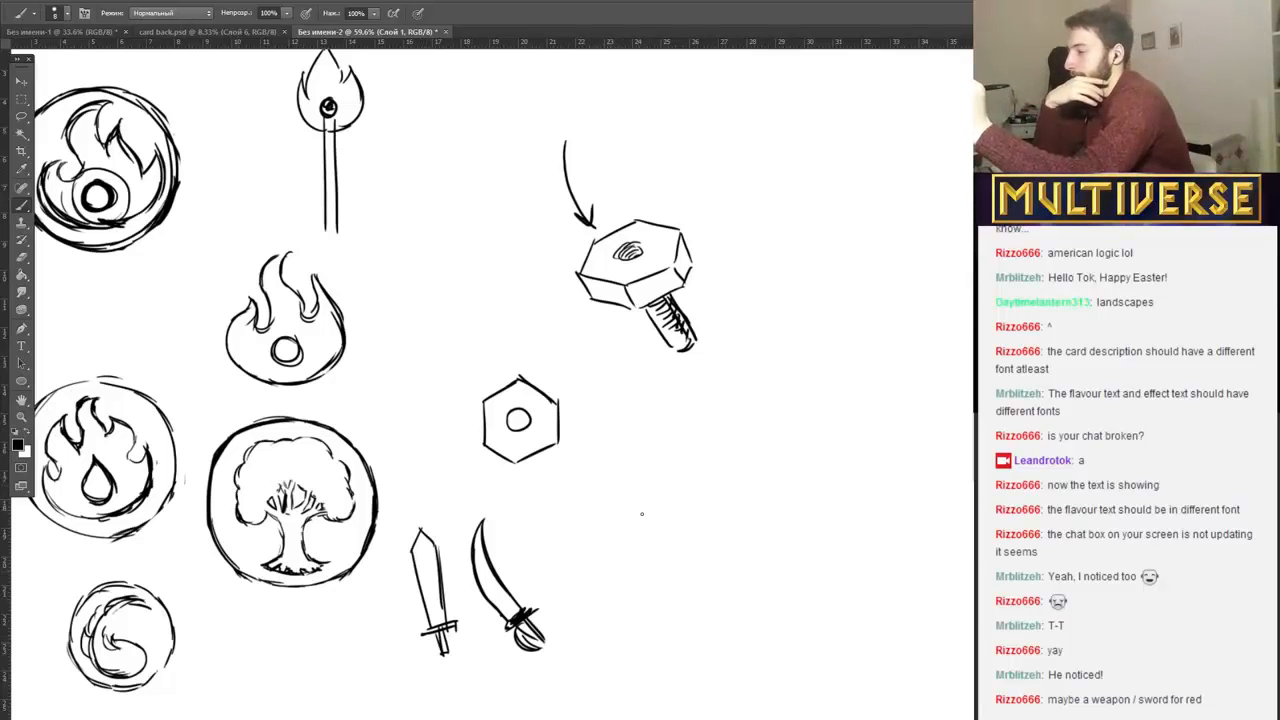
# Draw a large circle from overlapping strokes in the empty area beyond the sabre as a gear body.
pyautogui.moveTo(600, 484)
pyautogui.mouseDown()
pyautogui.moveTo(578, 545)
pyautogui.moveTo(617, 573)
pyautogui.mouseUp()
pyautogui.moveTo(590, 488)
pyautogui.mouseDown()
pyautogui.moveTo(658, 488)
pyautogui.moveTo(674, 557)
pyautogui.mouseUp()
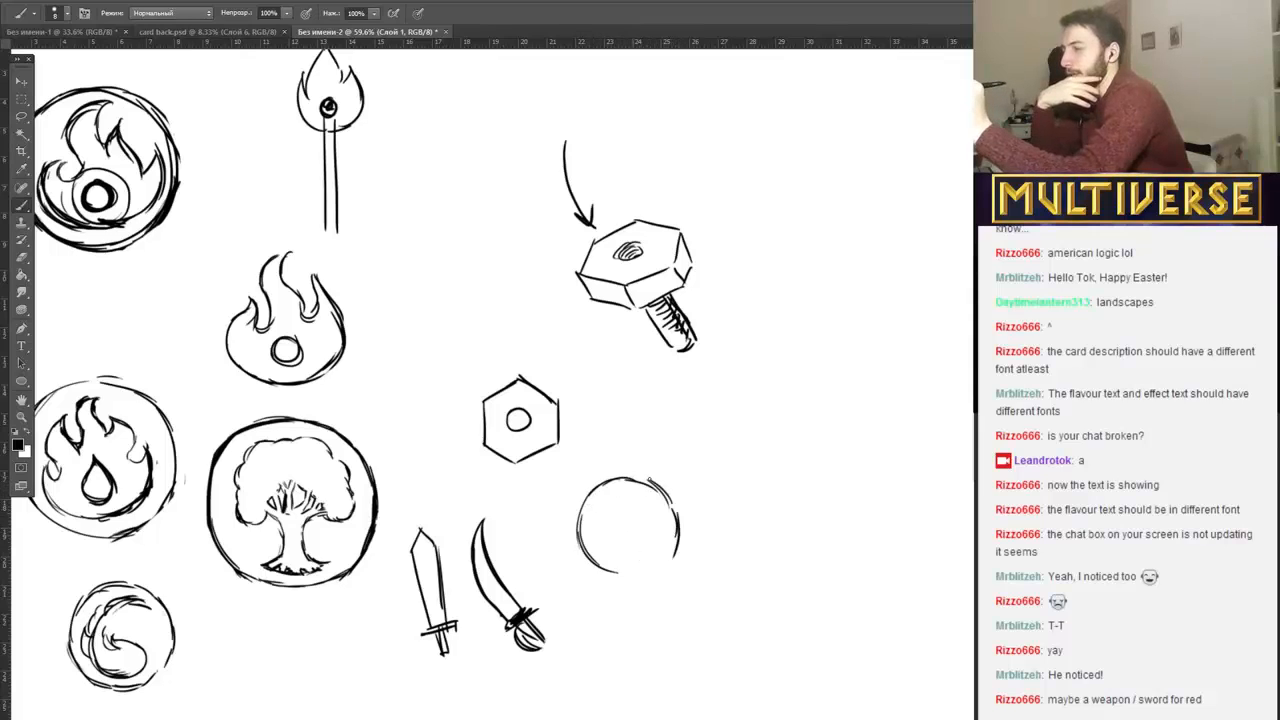
pyautogui.moveTo(634, 477); pyautogui.dragTo(673, 503)
pyautogui.moveTo(614, 571)
pyautogui.mouseDown()
pyautogui.moveTo(652, 571)
pyautogui.moveTo(671, 552)
pyautogui.moveTo(652, 572)
pyautogui.mouseUp()
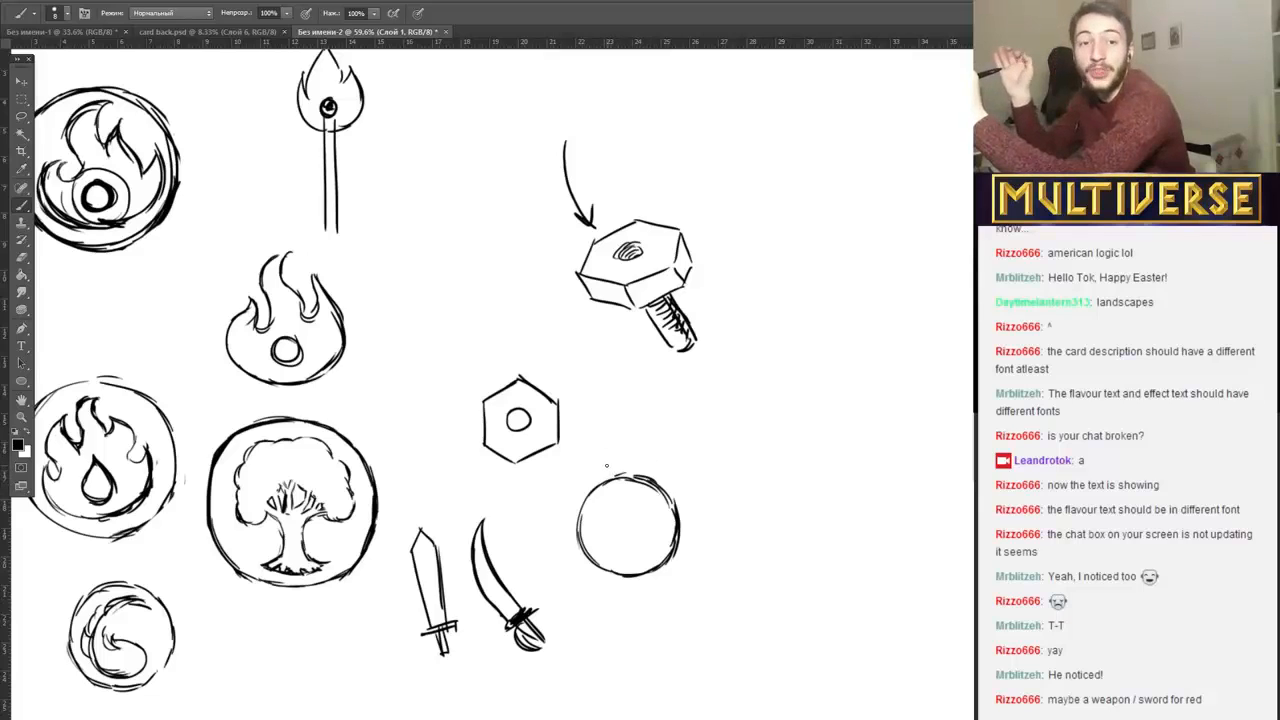
# Add square teeth along the gear's upper and outer rim, a bold hub circle at its centre, and a small cog meshing with it.
pyautogui.moveTo(601, 482)
pyautogui.mouseDown()
pyautogui.moveTo(657, 470)
pyautogui.moveTo(687, 521)
pyautogui.mouseUp()
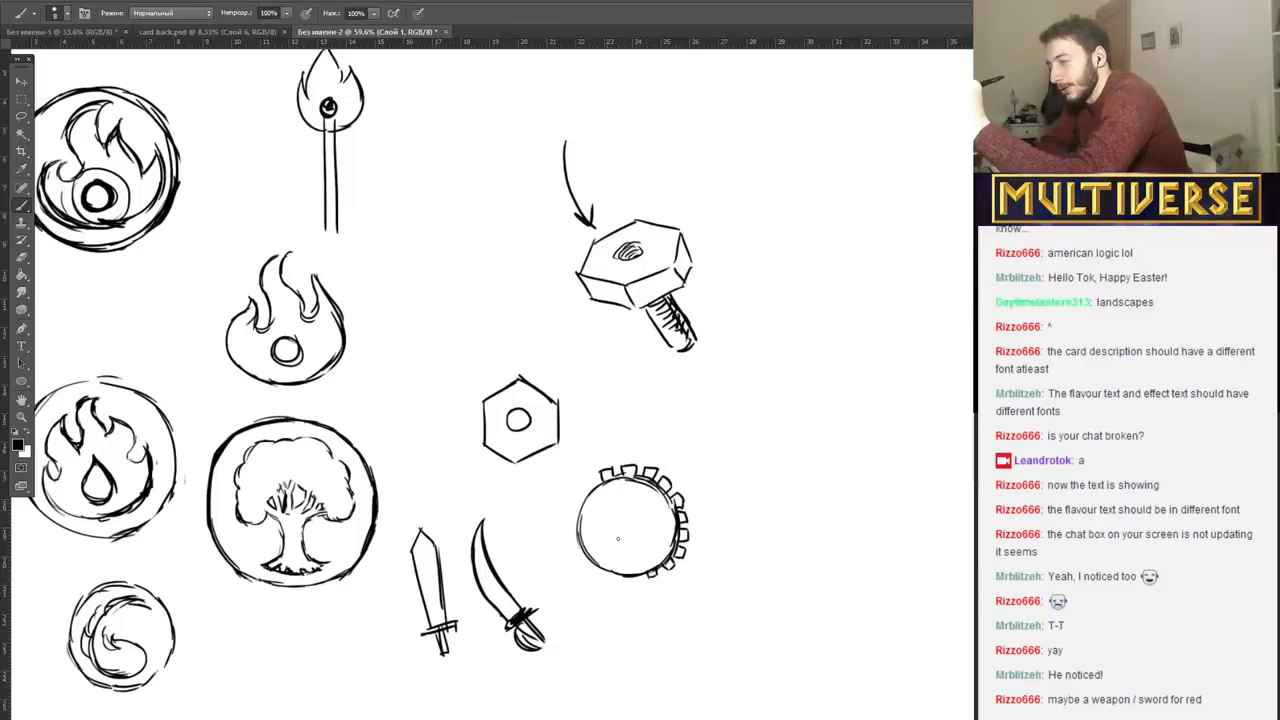
pyautogui.moveTo(617, 539)
pyautogui.mouseDown()
pyautogui.moveTo(610, 518)
pyautogui.moveTo(638, 506)
pyautogui.moveTo(614, 538)
pyautogui.moveTo(643, 515)
pyautogui.moveTo(639, 531)
pyautogui.mouseUp()
pyautogui.moveTo(667, 460)
pyautogui.mouseDown()
pyautogui.moveTo(659, 472)
pyautogui.moveTo(700, 462)
pyautogui.moveTo(679, 444)
pyautogui.mouseUp()
pyautogui.moveTo(666, 449); pyautogui.dragTo(681, 460)
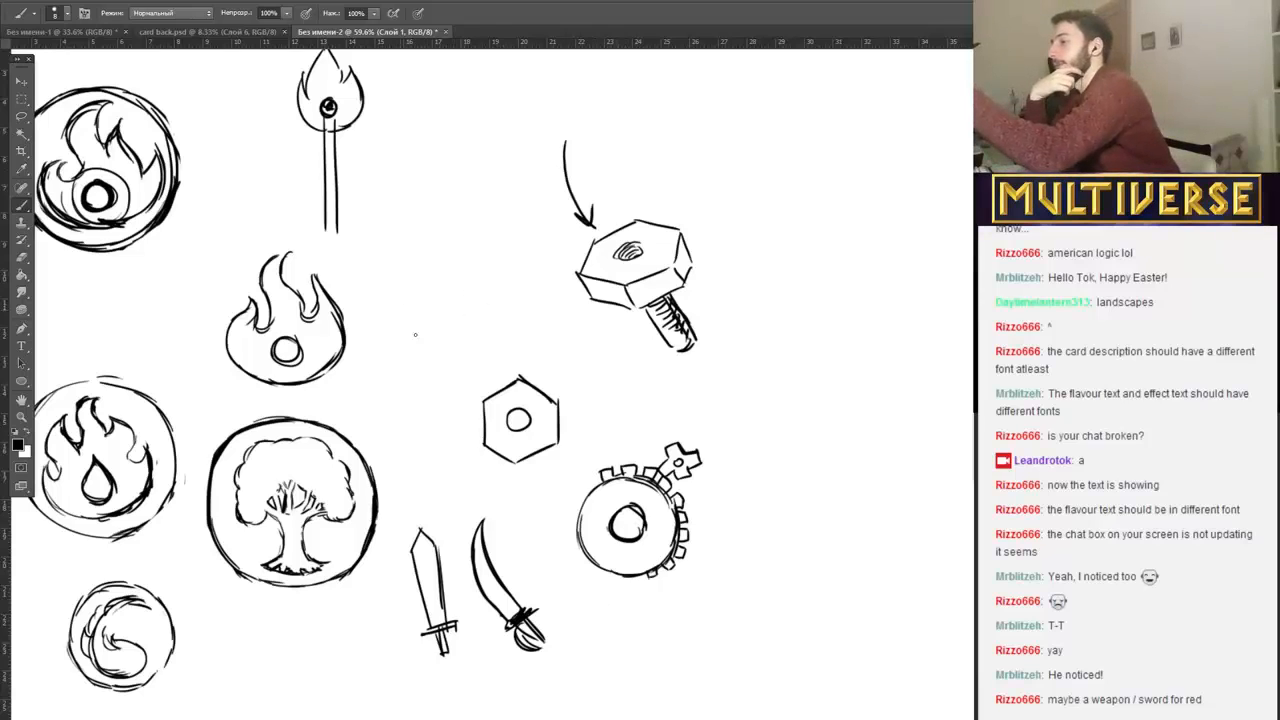
# Sketch a small gear with five widely spaced square teeth and a centre hole beside the round-based flame.
pyautogui.moveTo(415, 334)
pyautogui.mouseDown()
pyautogui.moveTo(445, 266)
pyautogui.moveTo(453, 337)
pyautogui.moveTo(426, 277)
pyautogui.moveTo(463, 273)
pyautogui.moveTo(436, 271)
pyautogui.moveTo(470, 328)
pyautogui.mouseUp()
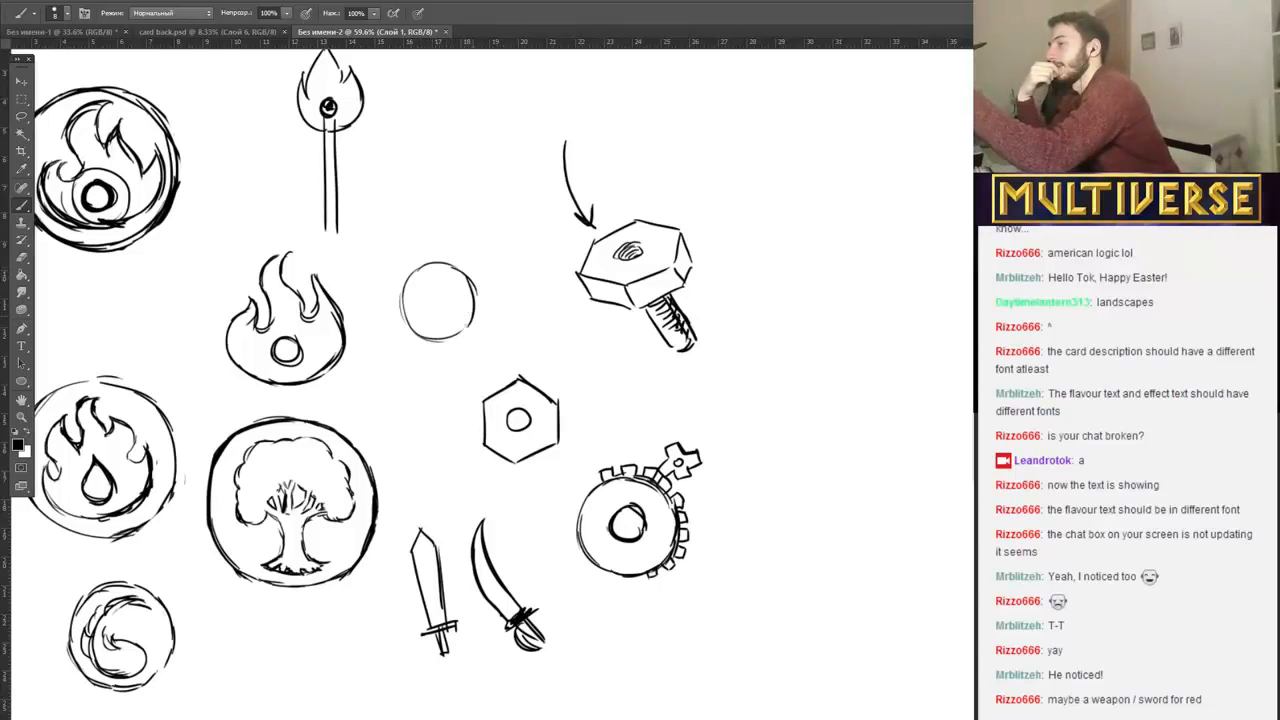
pyautogui.moveTo(422, 266)
pyautogui.mouseDown()
pyautogui.moveTo(479, 266)
pyautogui.moveTo(484, 332)
pyautogui.mouseUp()
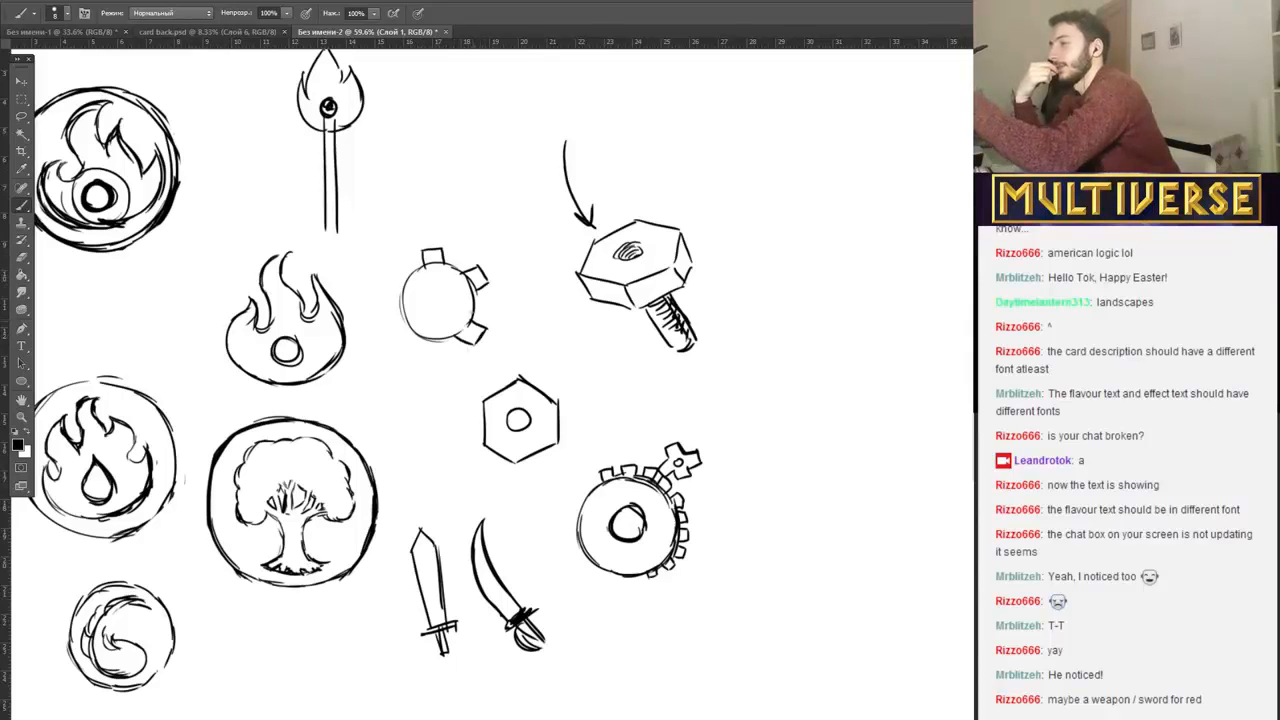
pyautogui.moveTo(406, 330)
pyautogui.mouseDown()
pyautogui.moveTo(403, 348)
pyautogui.moveTo(424, 342)
pyautogui.mouseUp()
pyautogui.moveTo(391, 282)
pyautogui.mouseDown()
pyautogui.moveTo(387, 296)
pyautogui.moveTo(403, 300)
pyautogui.moveTo(449, 296)
pyautogui.mouseUp()
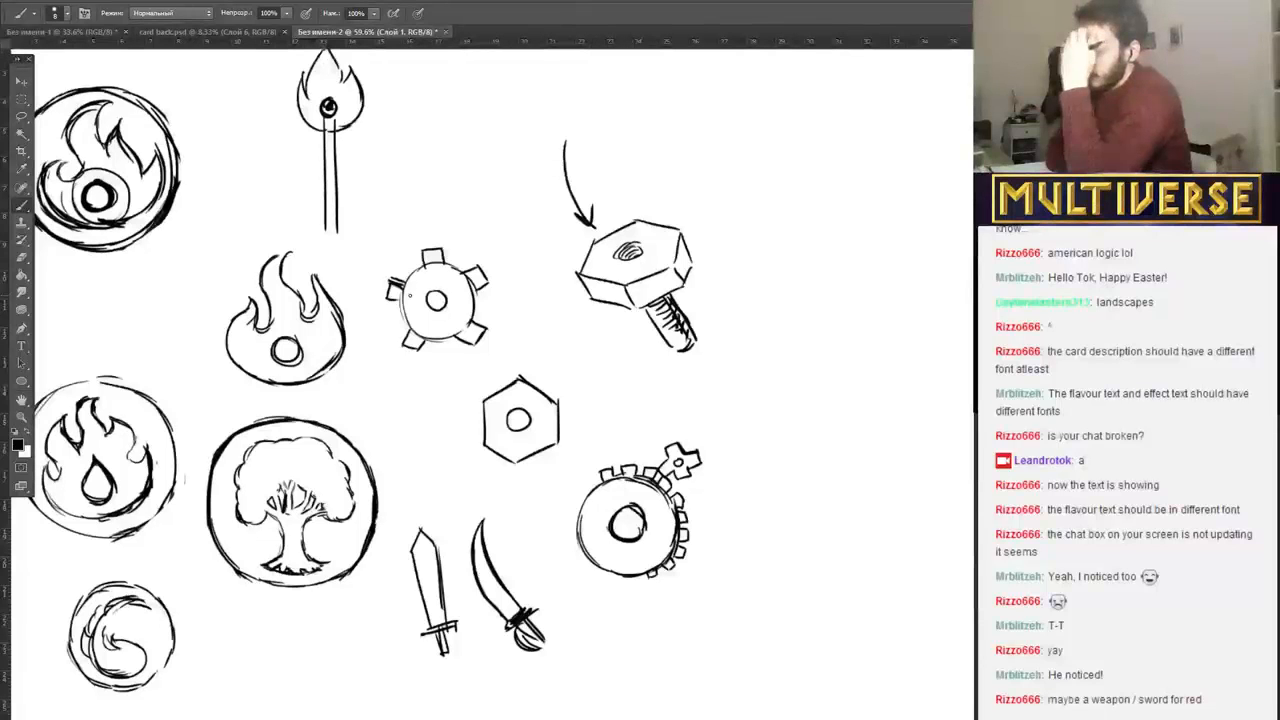
# Sketch a short diagonal sword with crossguard and handle in the empty area below the circled tree.
pyautogui.hscroll(3, 771, 711)
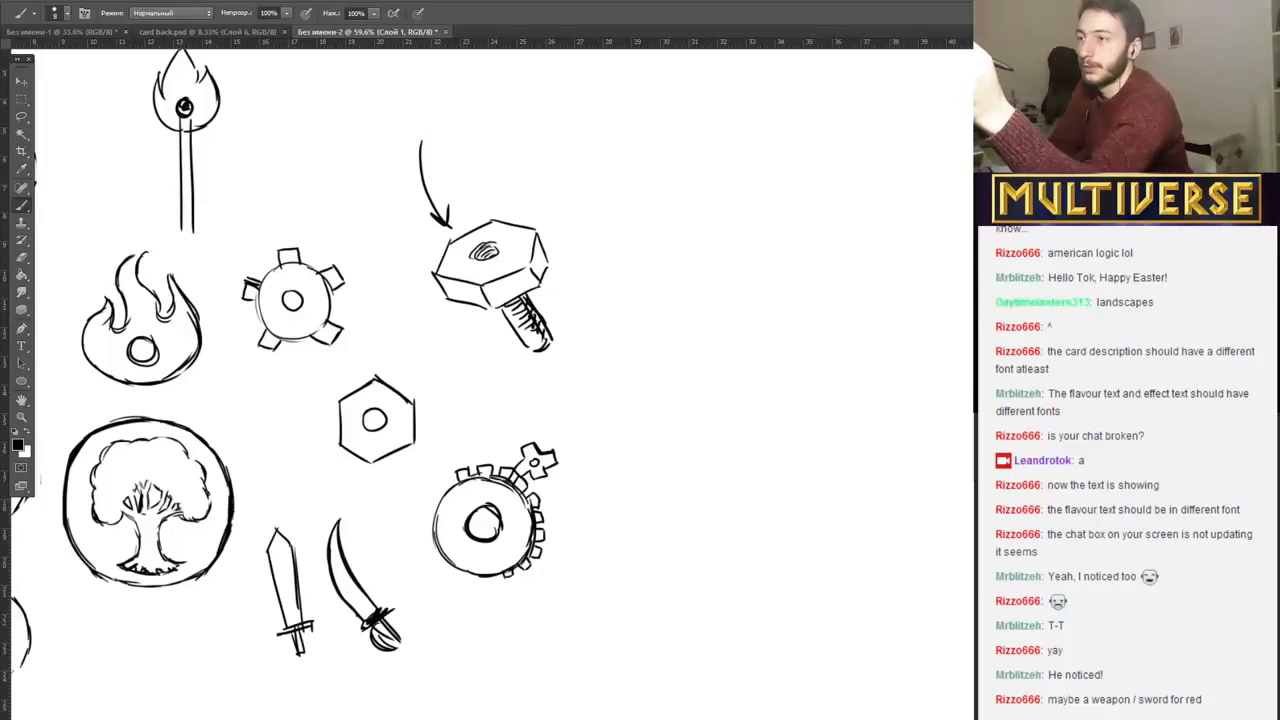
pyautogui.scroll(-3, 280, 384)
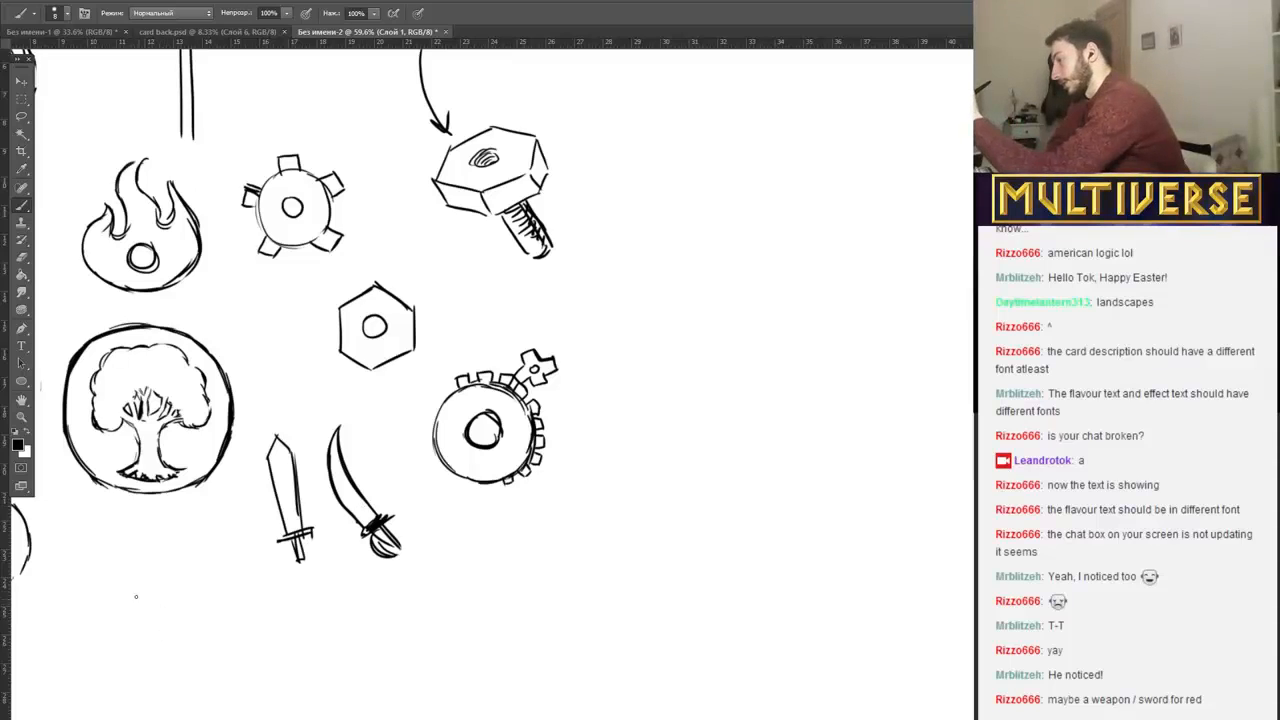
pyautogui.moveTo(129, 591); pyautogui.dragTo(170, 627)
pyautogui.moveTo(129, 578); pyautogui.dragTo(205, 638)
pyautogui.moveTo(178, 630); pyautogui.dragTo(200, 642)
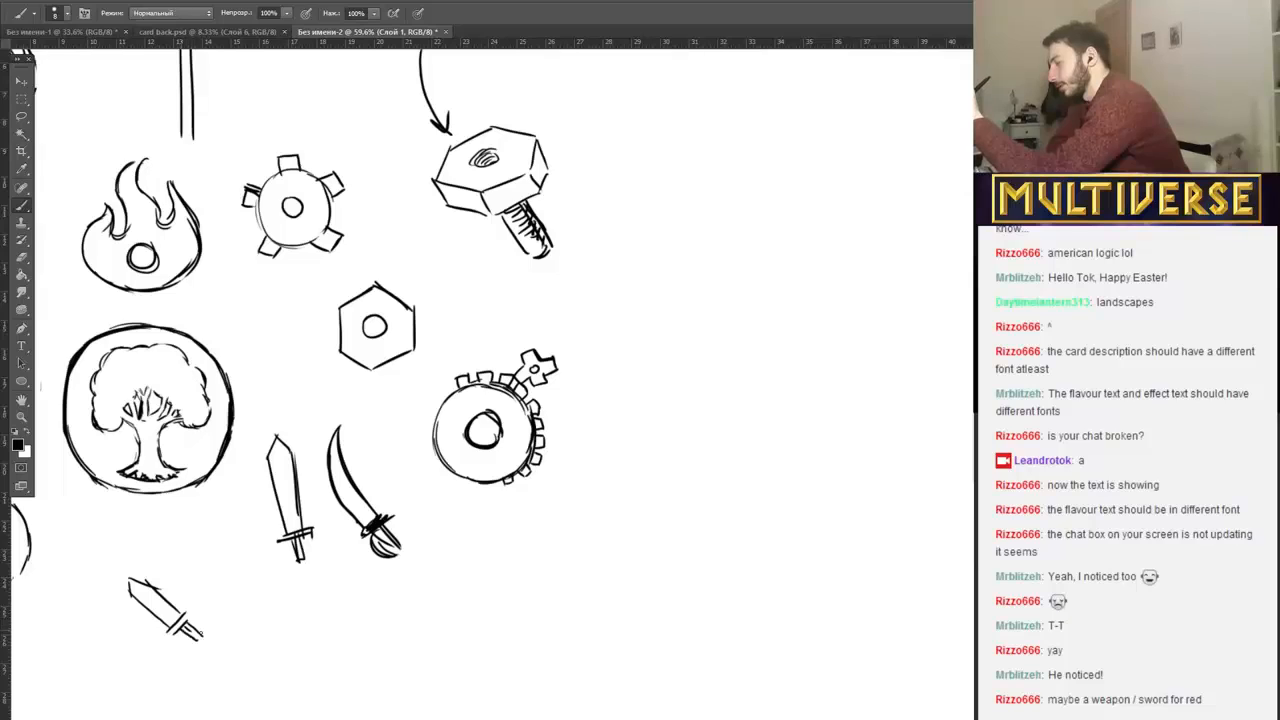
# Enclose the diagonal sword in a bold circle built from overlapping strokes on all sides.
pyautogui.moveTo(148, 563)
pyautogui.mouseDown()
pyautogui.moveTo(150, 652)
pyautogui.moveTo(198, 660)
pyautogui.moveTo(176, 550)
pyautogui.moveTo(228, 596)
pyautogui.moveTo(187, 655)
pyautogui.moveTo(207, 570)
pyautogui.moveTo(227, 612)
pyautogui.mouseUp()
pyautogui.moveTo(214, 578); pyautogui.dragTo(217, 635)
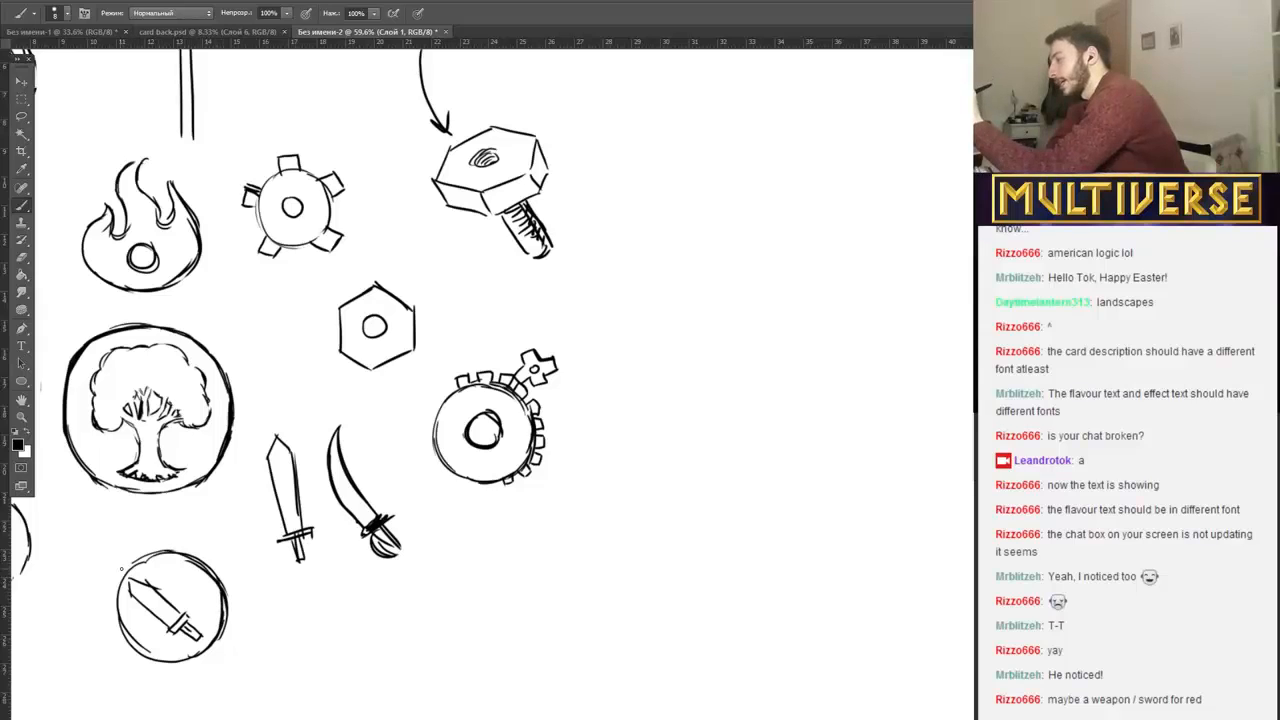
pyautogui.moveTo(121, 566)
pyautogui.mouseDown()
pyautogui.moveTo(112, 630)
pyautogui.moveTo(132, 650)
pyautogui.mouseUp()
pyautogui.moveTo(113, 598); pyautogui.dragTo(160, 661)
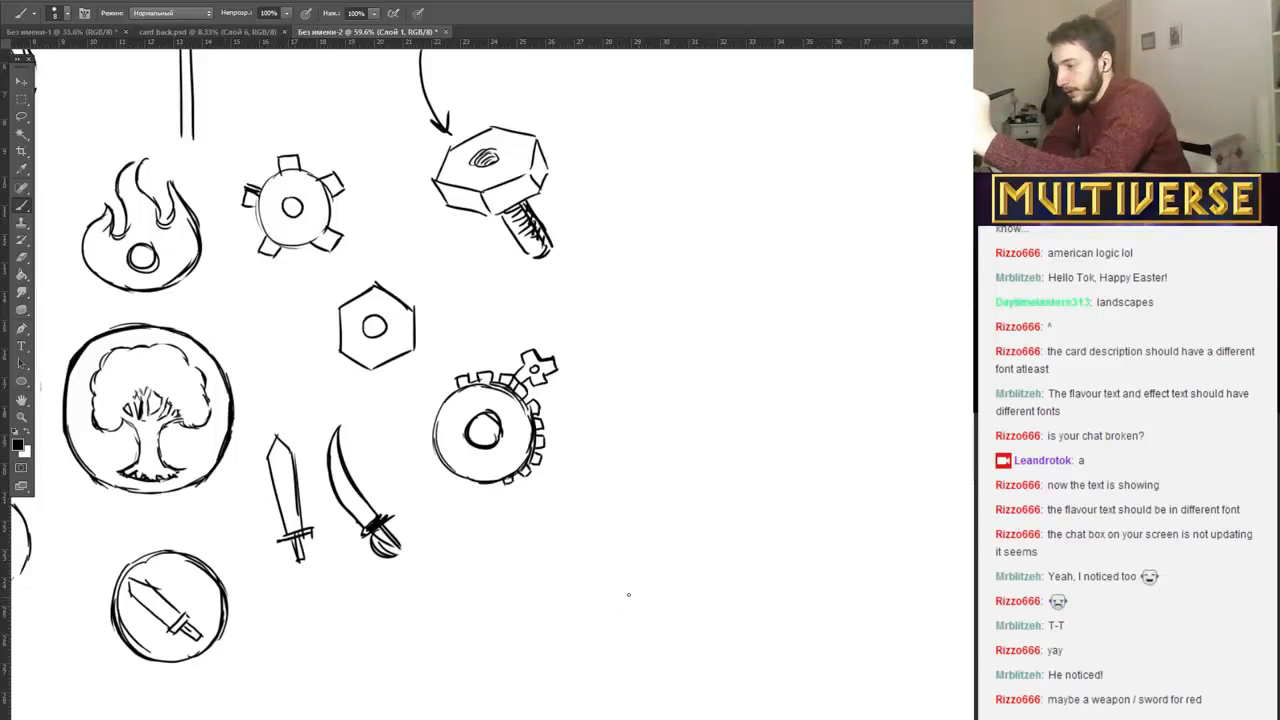
# Draw a row of three small stat icons below the large gear: an upward arrow, a dagger and a heart.
pyautogui.moveTo(628, 595)
pyautogui.mouseDown()
pyautogui.moveTo(635, 630)
pyautogui.moveTo(560, 600)
pyautogui.moveTo(600, 642)
pyautogui.moveTo(560, 602)
pyautogui.mouseUp()
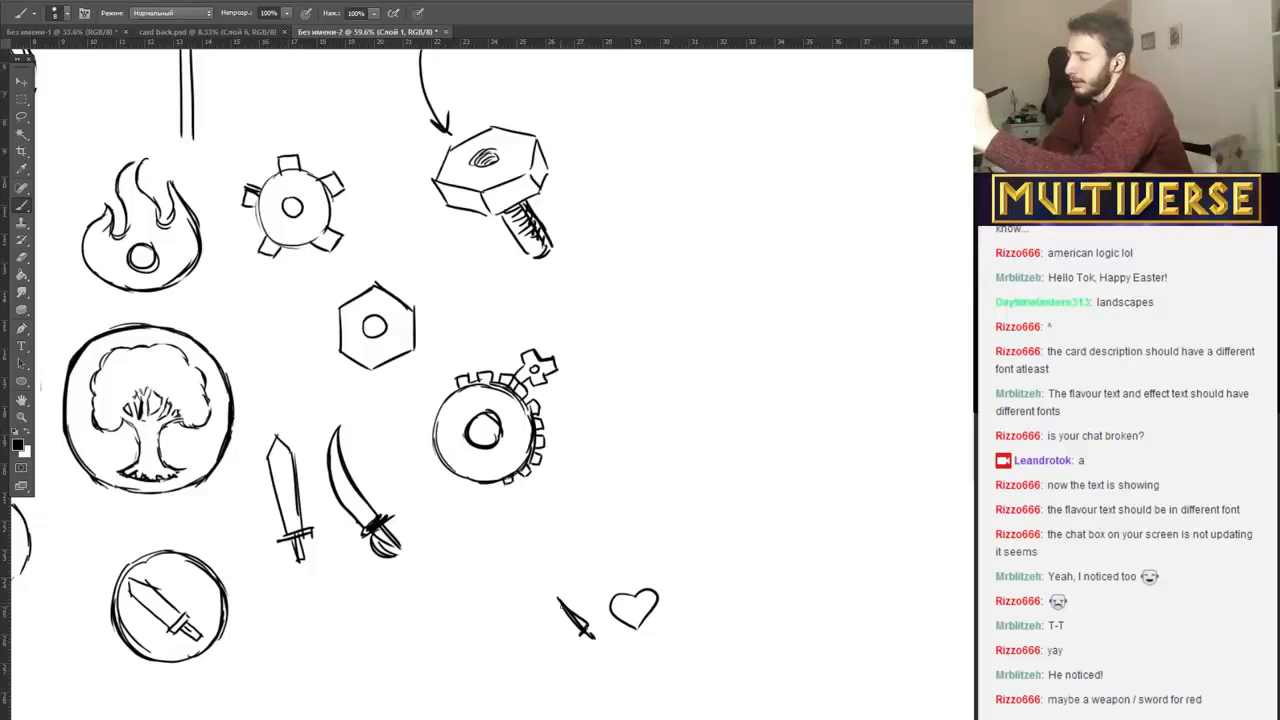
pyautogui.moveTo(516, 622)
pyautogui.mouseDown()
pyautogui.moveTo(539, 640)
pyautogui.moveTo(506, 618)
pyautogui.mouseUp()
pyautogui.moveTo(530, 591)
pyautogui.mouseDown()
pyautogui.moveTo(562, 626)
pyautogui.moveTo(528, 589)
pyautogui.moveTo(518, 621)
pyautogui.moveTo(556, 620)
pyautogui.mouseUp()
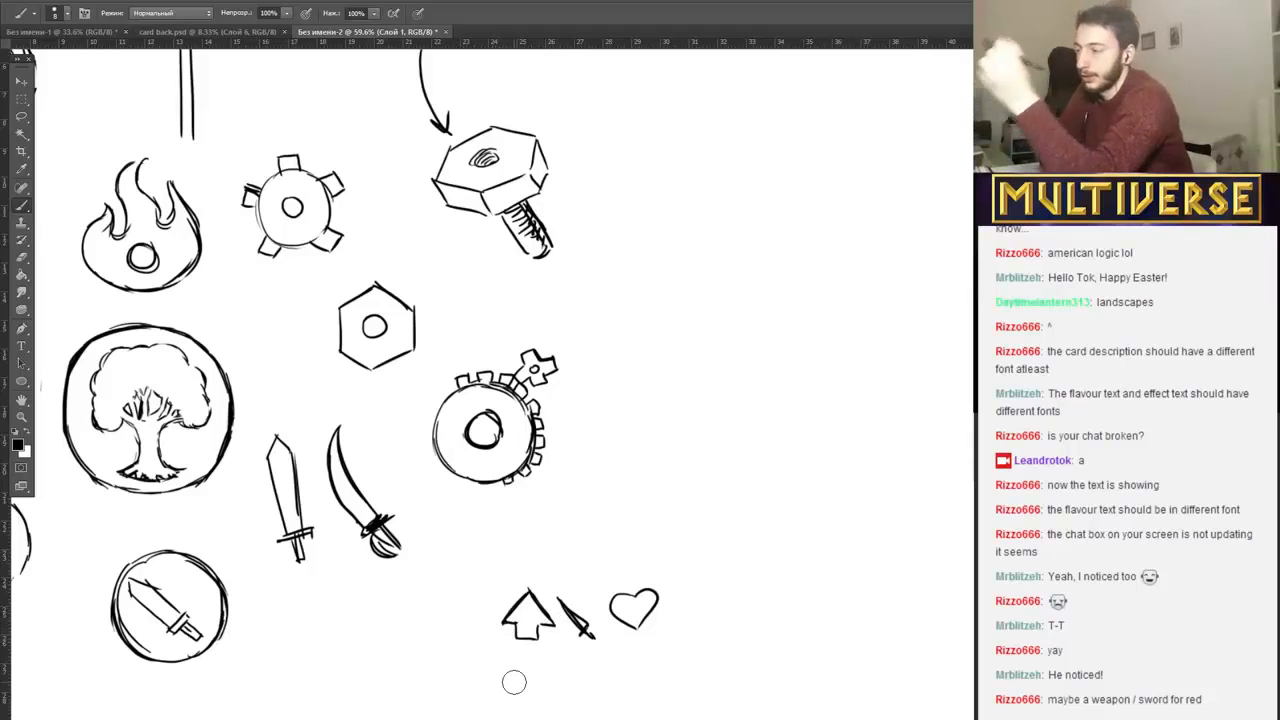
# Try the numbers 1, 5 and 3 in a row of boxed cells above the stat icons, and erase them.
pyautogui.moveTo(652, 447)
pyautogui.mouseDown()
pyautogui.moveTo(654, 478)
pyautogui.moveTo(684, 478)
pyautogui.moveTo(708, 447)
pyautogui.mouseUp()
pyautogui.moveTo(722, 455)
pyautogui.mouseDown()
pyautogui.moveTo(732, 450)
pyautogui.moveTo(726, 480)
pyautogui.mouseUp()
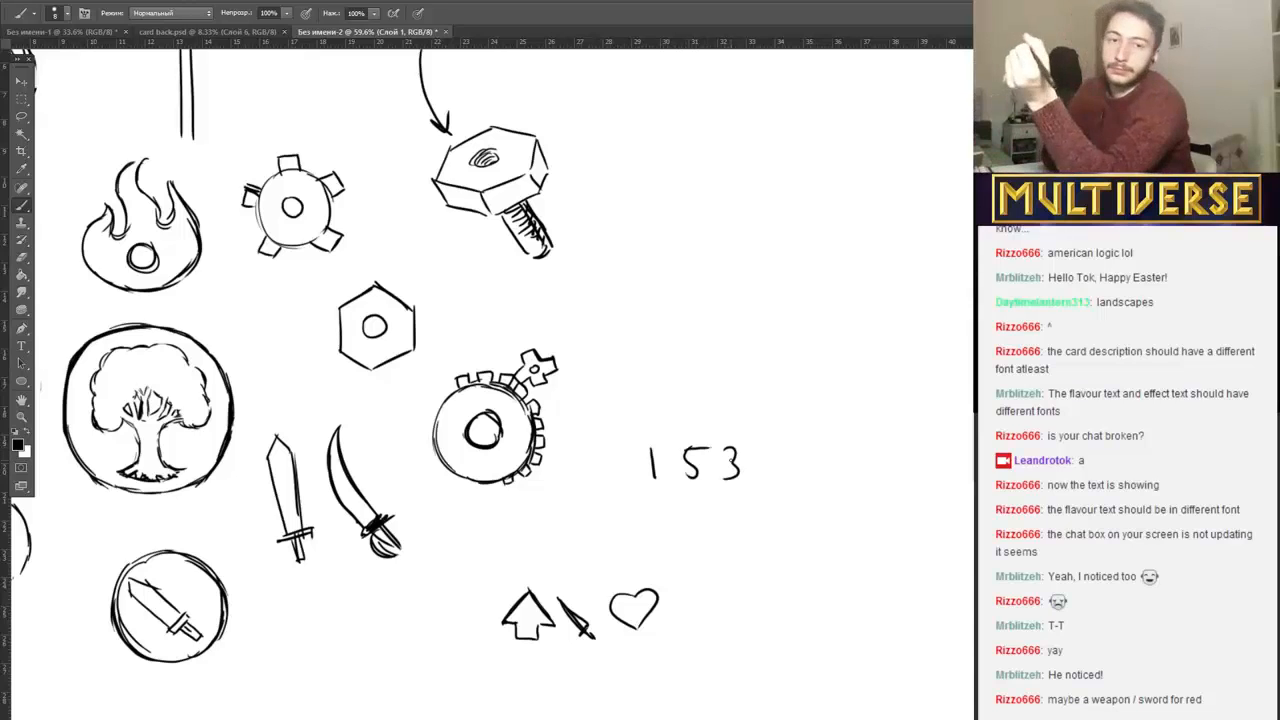
pyautogui.moveTo(670, 442); pyautogui.dragTo(673, 494)
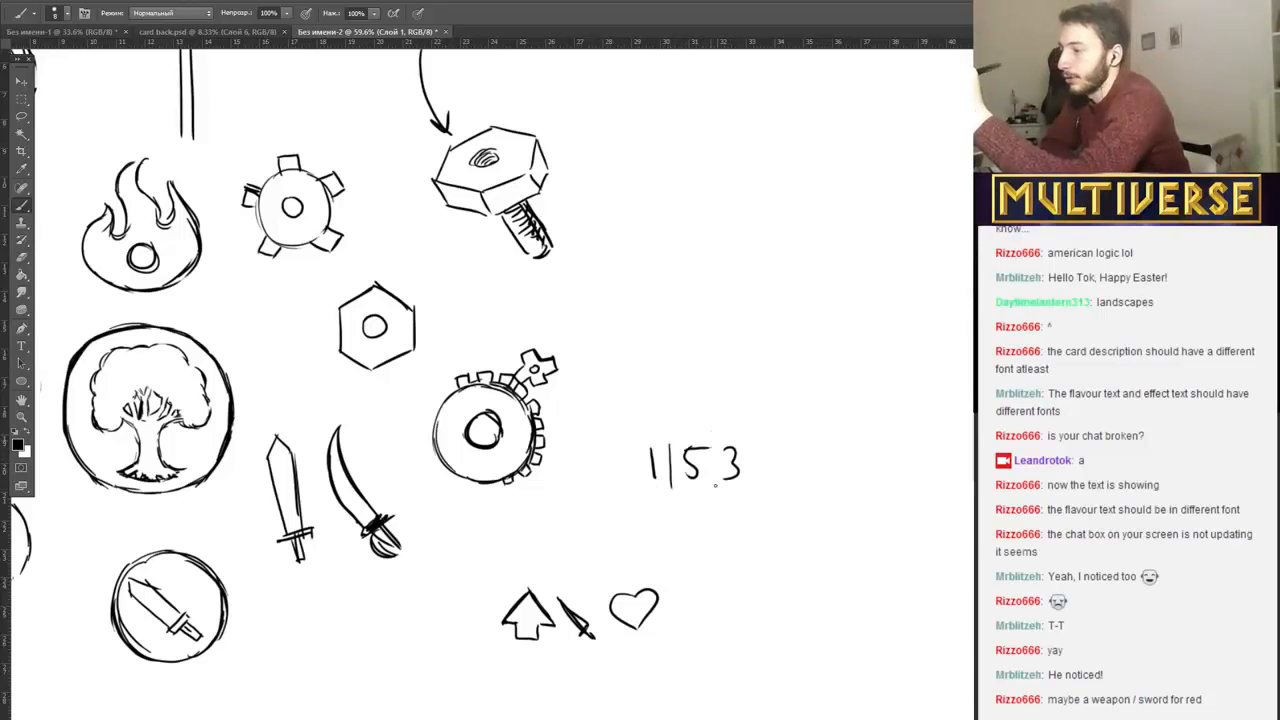
pyautogui.moveTo(712, 433); pyautogui.dragTo(713, 488)
pyautogui.moveTo(743, 440); pyautogui.dragTo(743, 482)
pyautogui.moveTo(636, 444); pyautogui.dragTo(754, 440)
pyautogui.moveTo(640, 488); pyautogui.dragTo(758, 483)
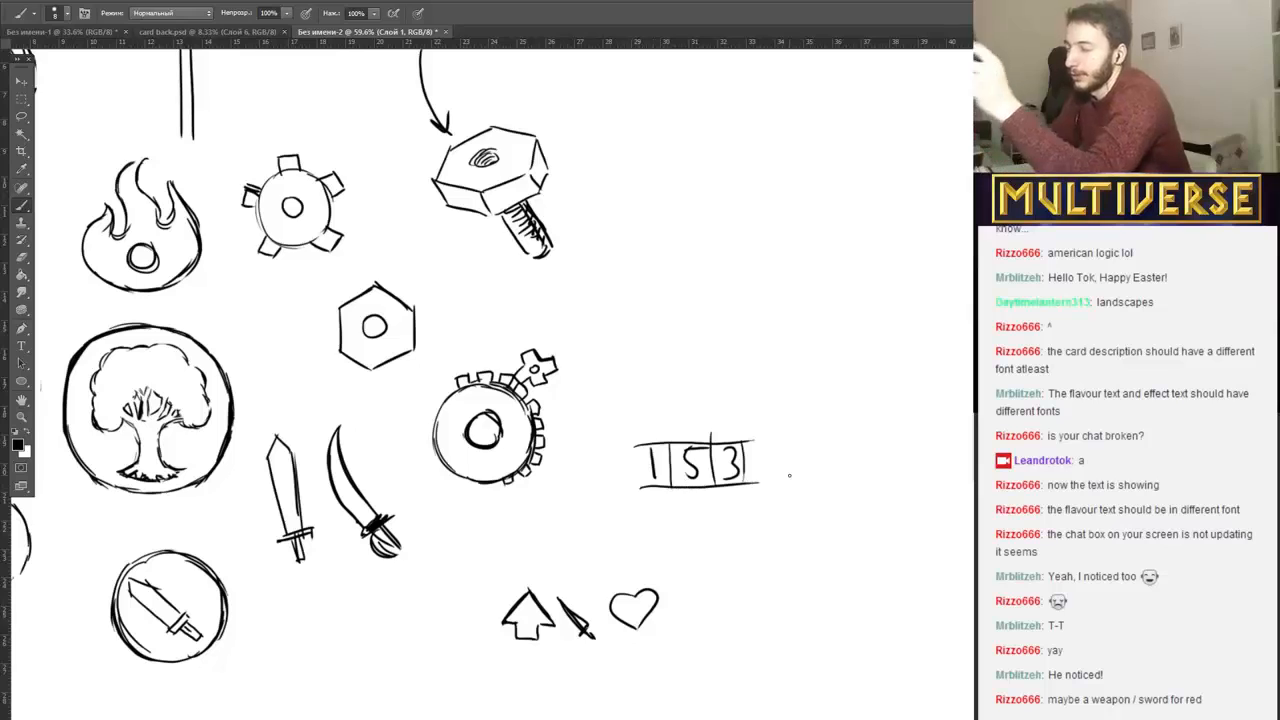
pyautogui.moveTo(622, 461)
pyautogui.mouseDown()
pyautogui.moveTo(737, 437)
pyautogui.moveTo(757, 444)
pyautogui.moveTo(604, 482)
pyautogui.moveTo(786, 480)
pyautogui.mouseUp()
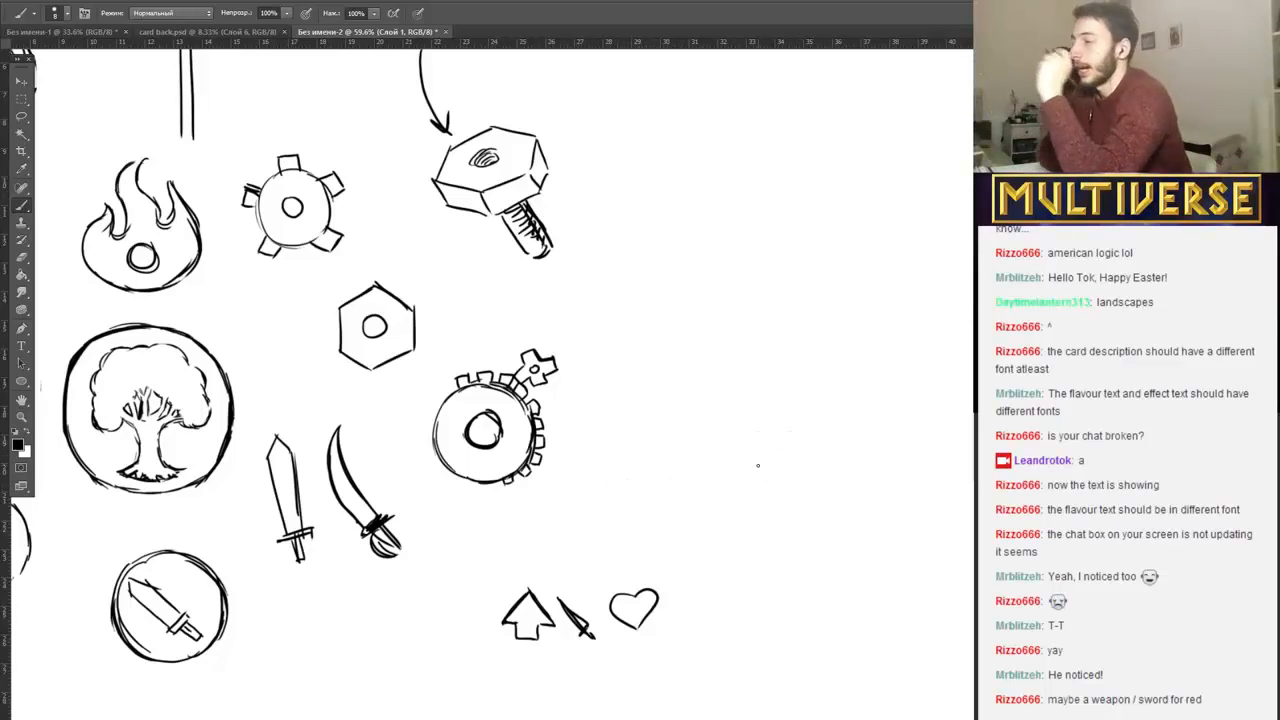
# Try underlined handwritten labels SPEED, POWER and HEALTH above the stat icons, and erase them.
pyautogui.moveTo(526, 526); pyautogui.dragTo(526, 513)
pyautogui.moveTo(526, 514)
pyautogui.mouseDown()
pyautogui.moveTo(557, 524)
pyautogui.moveTo(513, 530)
pyautogui.moveTo(564, 522)
pyautogui.mouseUp()
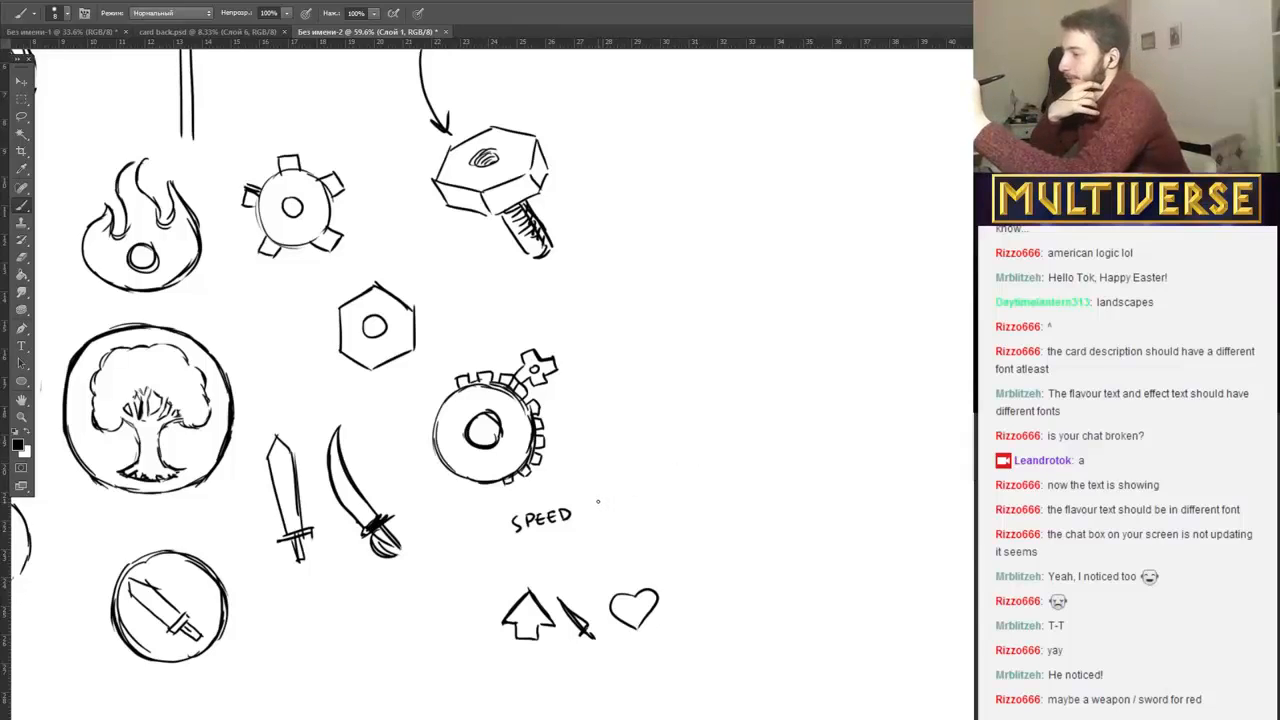
pyautogui.moveTo(598, 501)
pyautogui.mouseDown()
pyautogui.moveTo(600, 514)
pyautogui.moveTo(697, 474)
pyautogui.moveTo(708, 488)
pyautogui.moveTo(712, 472)
pyautogui.moveTo(746, 470)
pyautogui.mouseUp()
pyautogui.moveTo(747, 465); pyautogui.dragTo(748, 478)
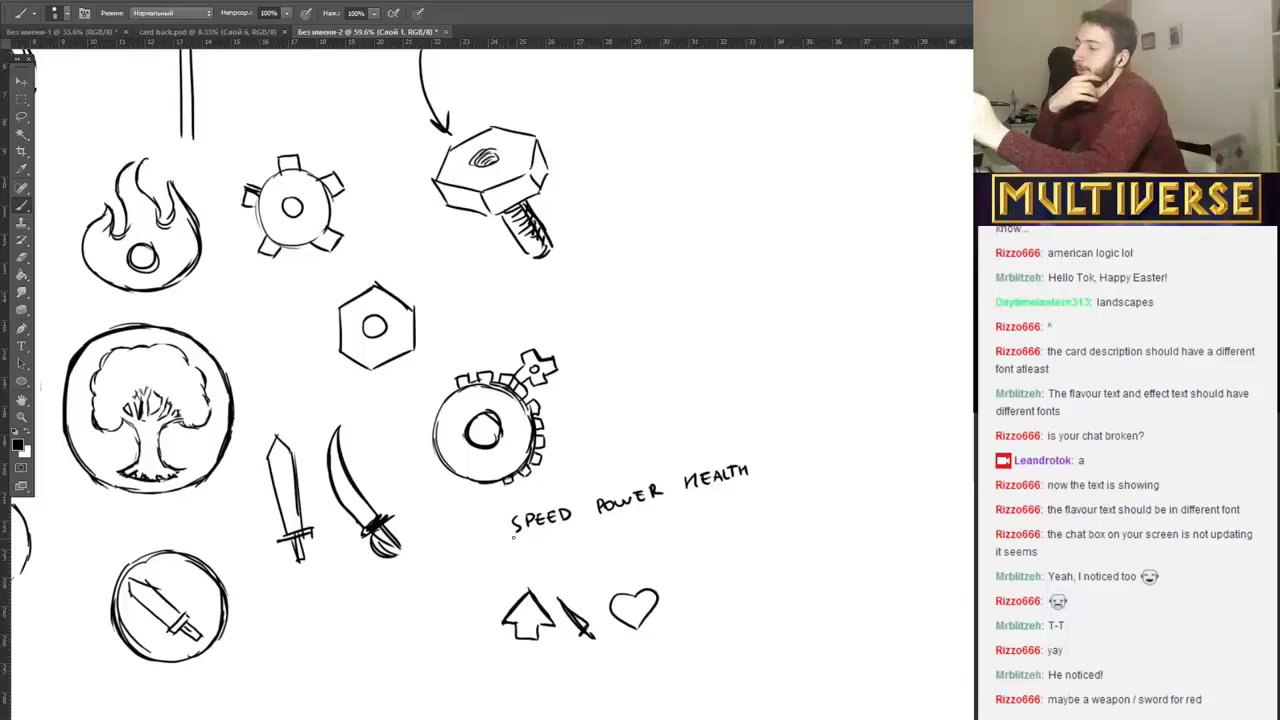
pyautogui.moveTo(513, 537); pyautogui.dragTo(694, 487)
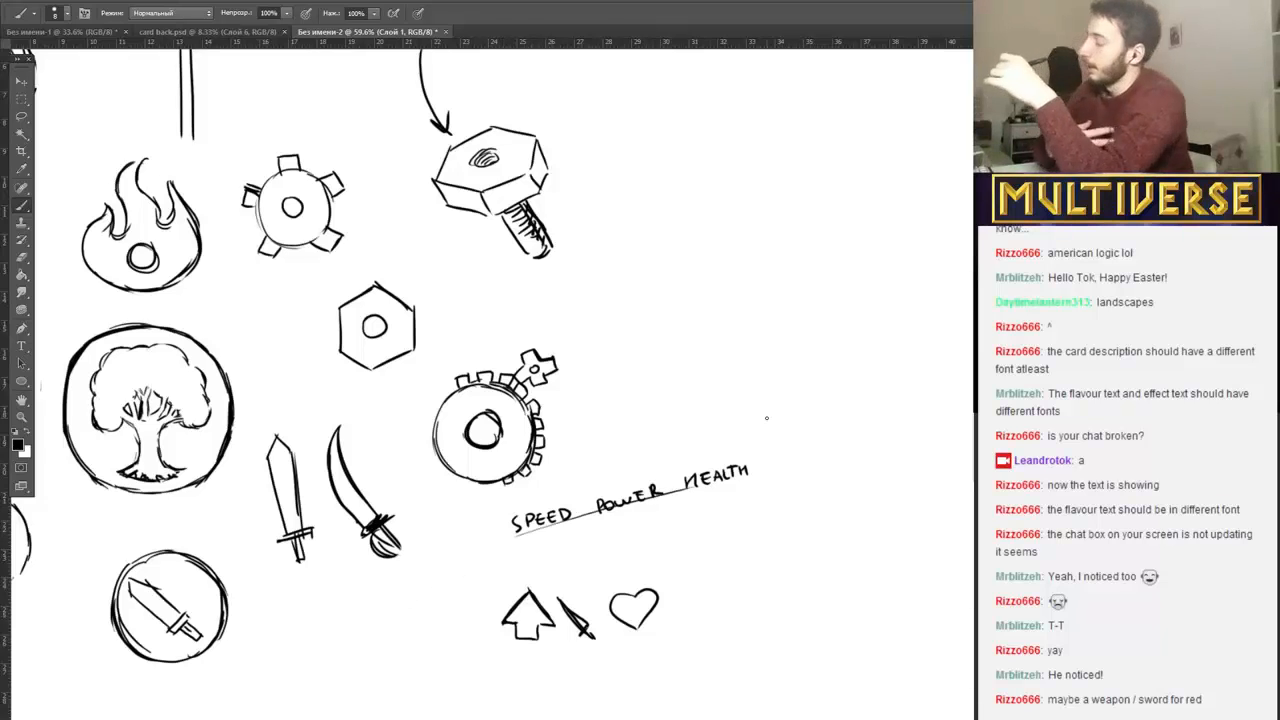
pyautogui.moveTo(509, 522)
pyautogui.mouseDown()
pyautogui.moveTo(750, 468)
pyautogui.moveTo(516, 530)
pyautogui.mouseUp()
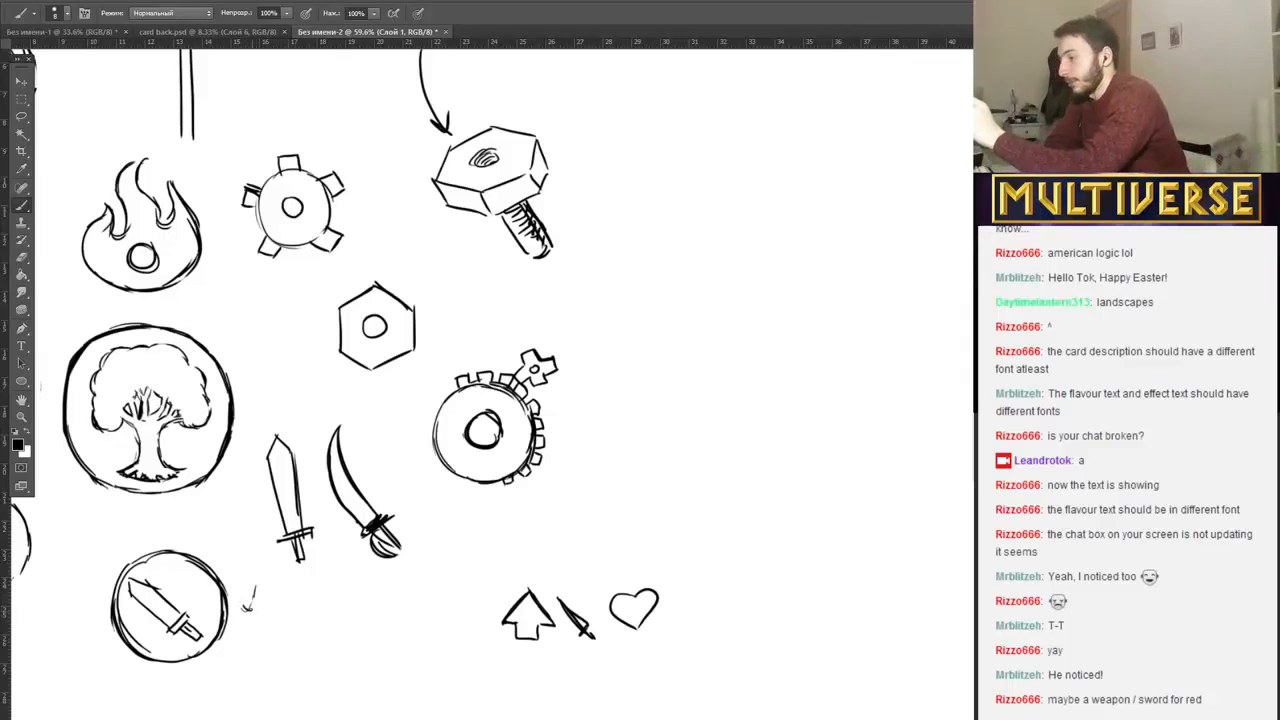
# Mark the circled sword with a check mark beside it, and consult the Twitch channel page before returning to the Photoshop sketch.
pyautogui.moveTo(256, 590); pyautogui.dragTo(245, 594)
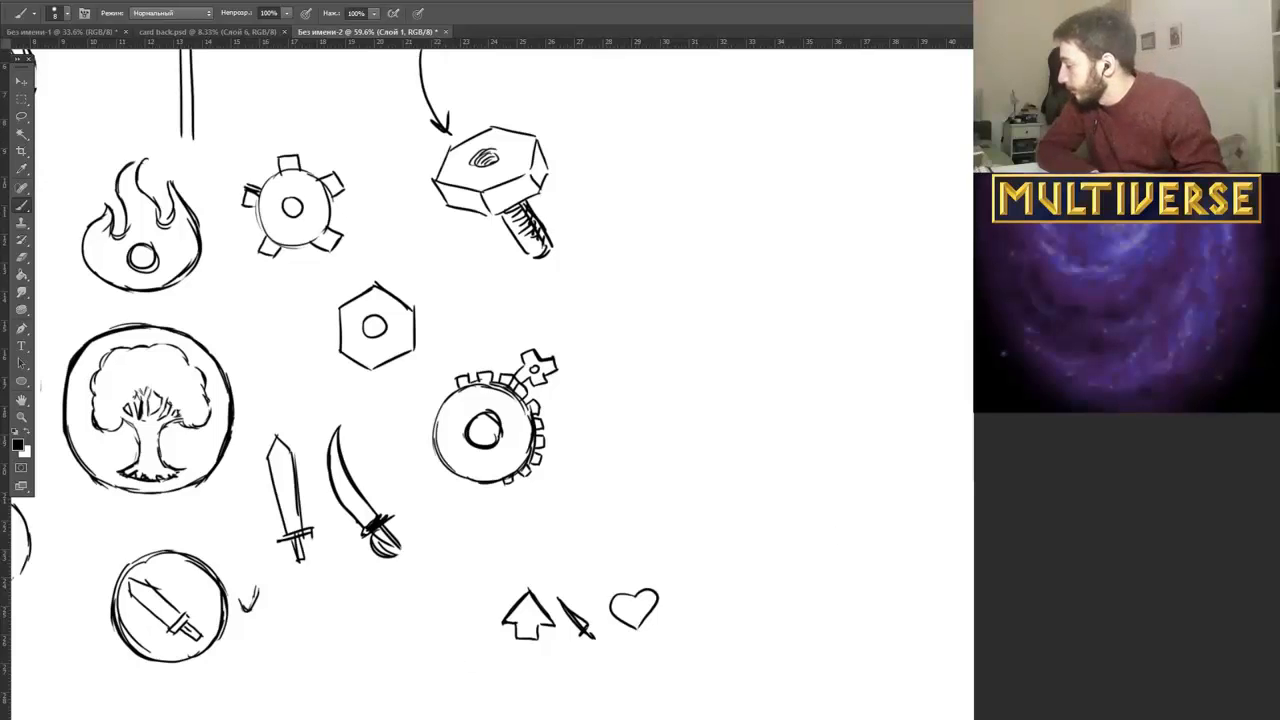
pyautogui.hotkey('alt', 'Tab')
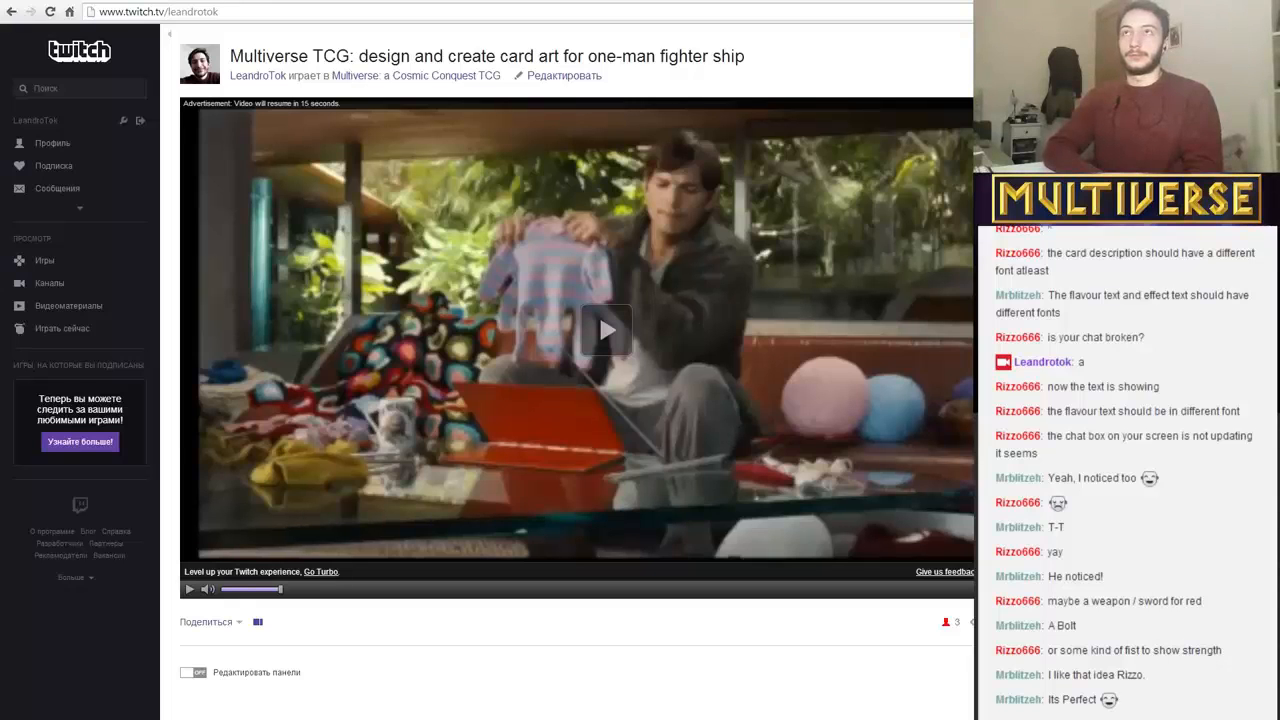
pyautogui.hotkey('alt', 'Tab')
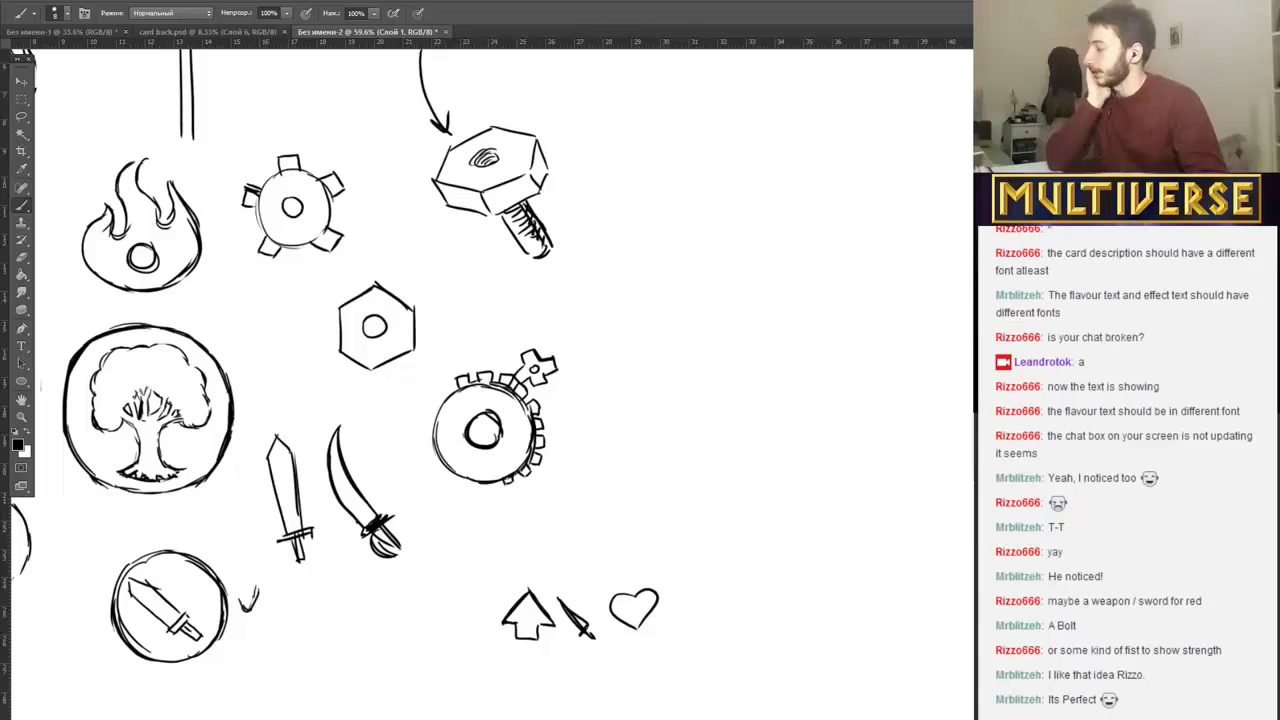
pyautogui.hotkey('alt', 'Tab')
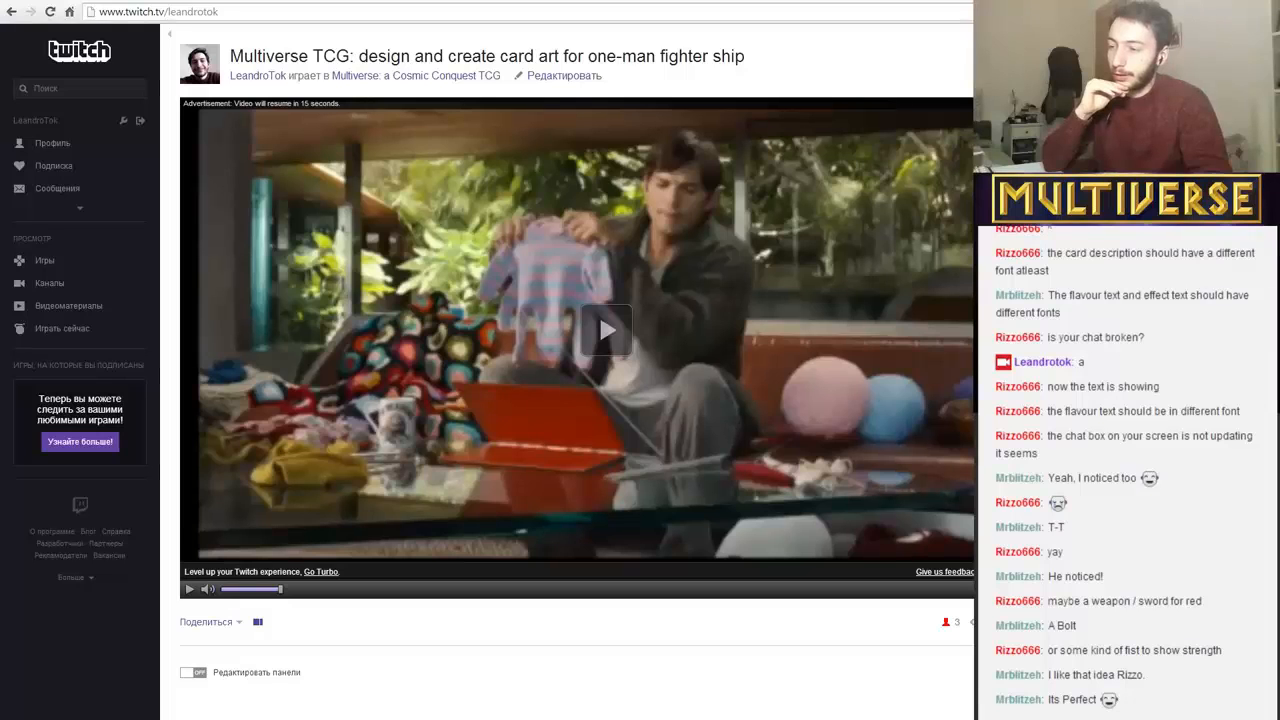
pyautogui.hotkey('alt', 'Tab')
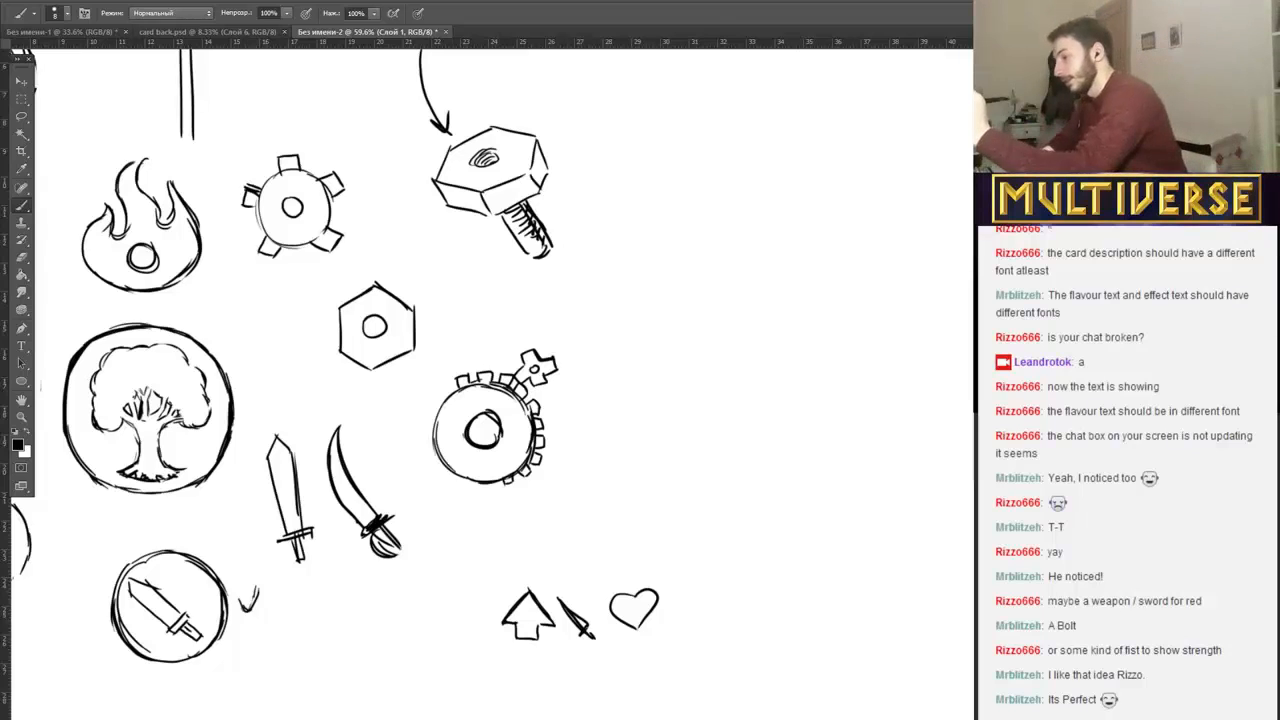
# Draw a front-facing clenched fist with four square fingers, a folded thumb and a wrist beside the check mark.
pyautogui.moveTo(321, 608)
pyautogui.mouseDown()
pyautogui.moveTo(322, 646)
pyautogui.moveTo(345, 638)
pyautogui.mouseUp()
pyautogui.moveTo(353, 608)
pyautogui.mouseDown()
pyautogui.moveTo(353, 636)
pyautogui.moveTo(374, 607)
pyautogui.moveTo(376, 636)
pyautogui.mouseUp()
pyautogui.moveTo(356, 636)
pyautogui.mouseDown()
pyautogui.moveTo(384, 640)
pyautogui.moveTo(405, 607)
pyautogui.mouseUp()
pyautogui.moveTo(404, 608)
pyautogui.mouseDown()
pyautogui.moveTo(405, 637)
pyautogui.moveTo(381, 640)
pyautogui.moveTo(297, 619)
pyautogui.moveTo(302, 647)
pyautogui.mouseUp()
pyautogui.moveTo(302, 646)
pyautogui.mouseDown()
pyautogui.moveTo(320, 640)
pyautogui.moveTo(359, 672)
pyautogui.mouseUp()
pyautogui.moveTo(356, 644)
pyautogui.mouseDown()
pyautogui.moveTo(406, 645)
pyautogui.moveTo(407, 672)
pyautogui.moveTo(378, 667)
pyautogui.mouseUp()
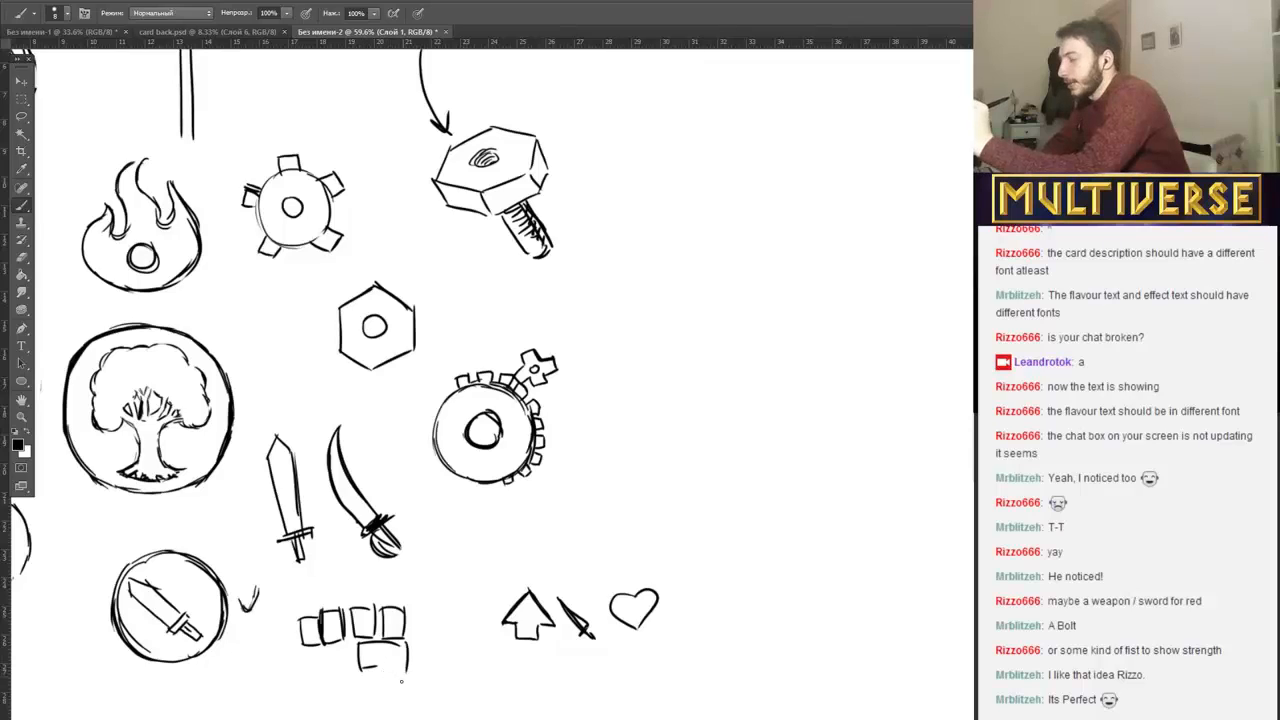
pyautogui.moveTo(306, 645)
pyautogui.mouseDown()
pyautogui.moveTo(339, 651)
pyautogui.moveTo(315, 678)
pyautogui.moveTo(342, 686)
pyautogui.moveTo(338, 696)
pyautogui.moveTo(407, 672)
pyautogui.mouseUp()
pyautogui.moveTo(340, 700); pyautogui.dragTo(394, 699)
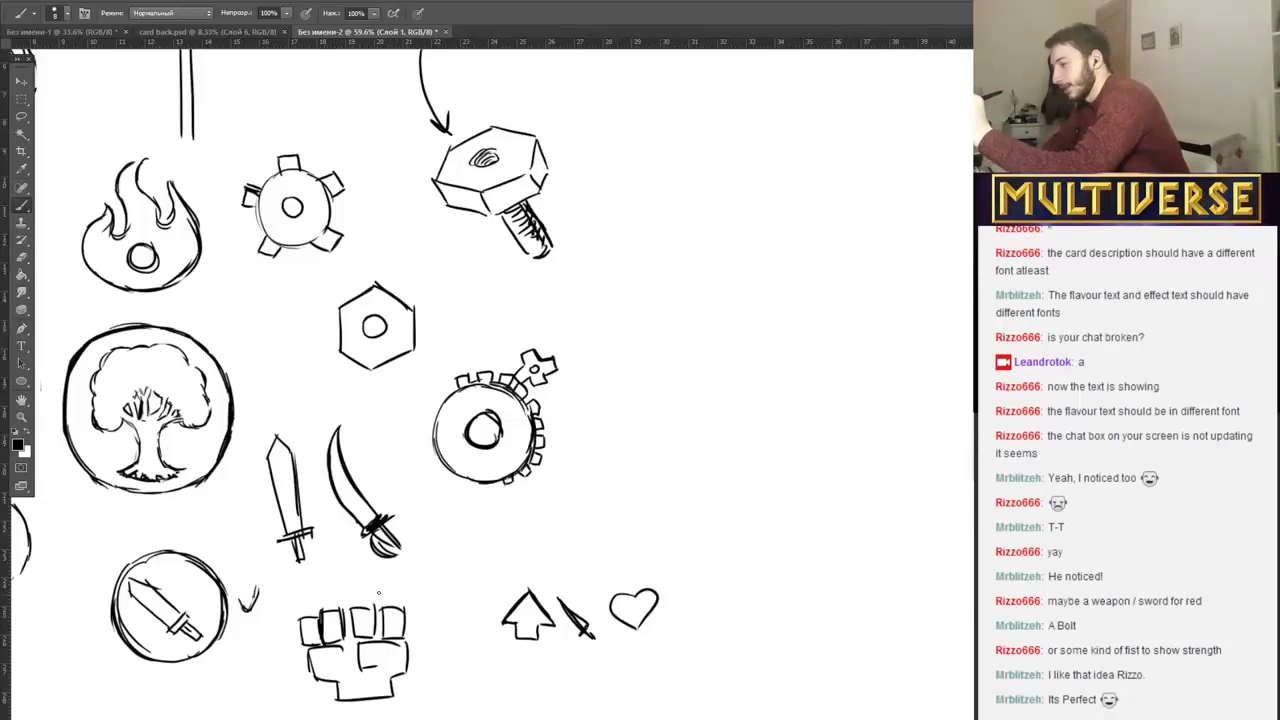
# Enclose the fist in a circle, and add thumb and fingernail details to it.
pyautogui.moveTo(370, 580); pyautogui.dragTo(289, 676)
pyautogui.moveTo(293, 632)
pyautogui.mouseDown()
pyautogui.moveTo(292, 684)
pyautogui.moveTo(342, 716)
pyautogui.mouseUp()
pyautogui.moveTo(364, 577)
pyautogui.mouseDown()
pyautogui.moveTo(402, 590)
pyautogui.moveTo(428, 620)
pyautogui.moveTo(394, 704)
pyautogui.moveTo(328, 713)
pyautogui.mouseUp()
pyautogui.moveTo(414, 695); pyautogui.dragTo(390, 712)
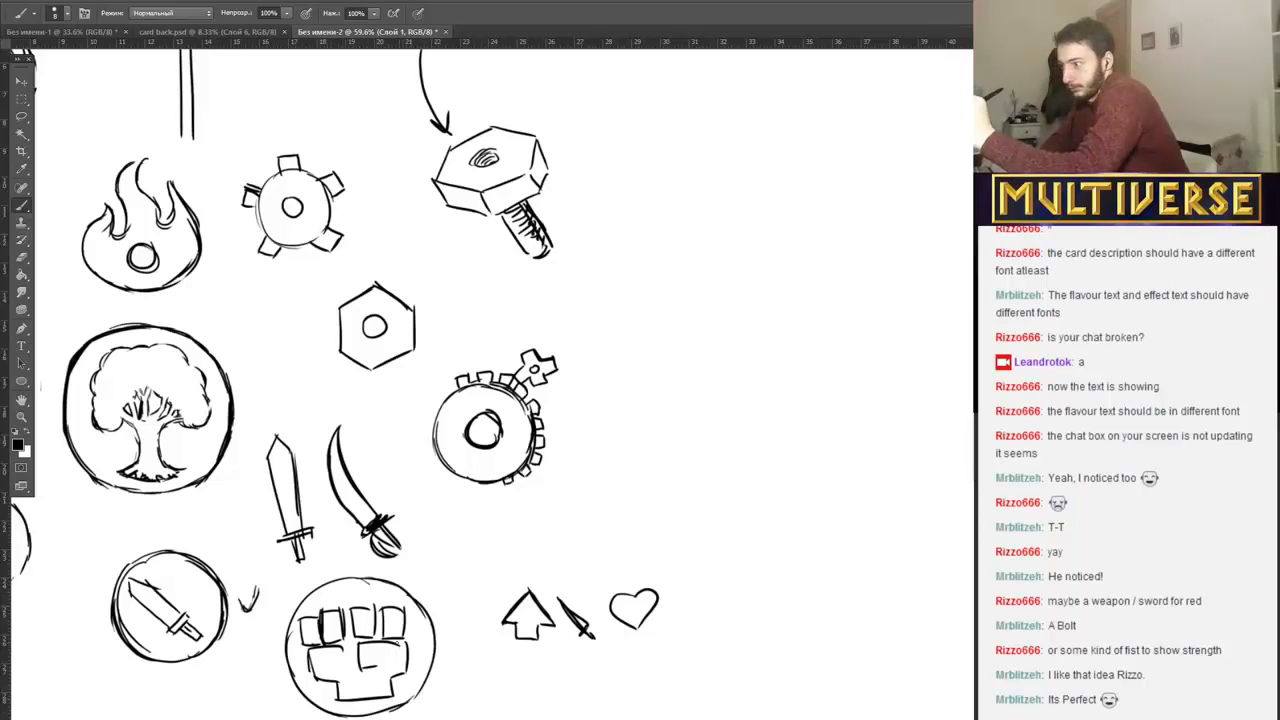
pyautogui.moveTo(358, 651); pyautogui.dragTo(374, 655)
pyautogui.moveTo(309, 630)
pyautogui.mouseDown()
pyautogui.moveTo(305, 646)
pyautogui.moveTo(339, 626)
pyautogui.moveTo(403, 621)
pyautogui.mouseUp()
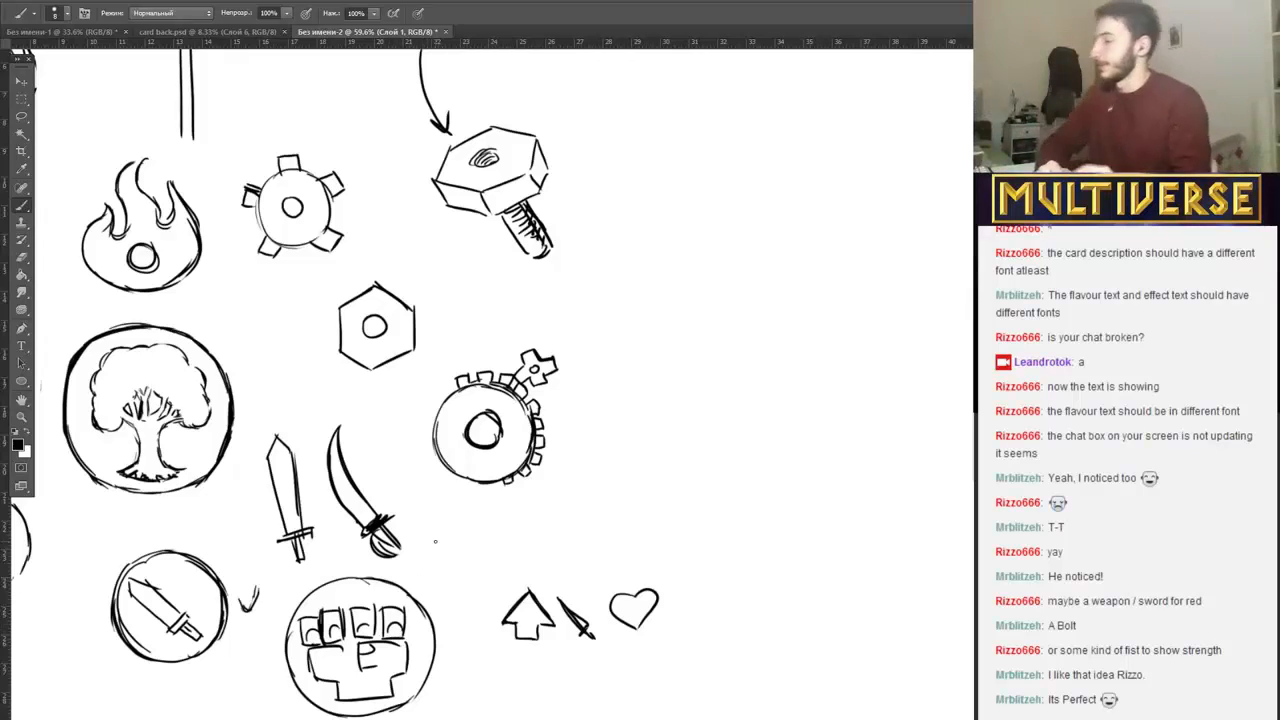
# Draw a short diagonal arrow pointing down at the circled fist.
pyautogui.moveTo(447, 563)
pyautogui.mouseDown()
pyautogui.moveTo(421, 584)
pyautogui.moveTo(445, 578)
pyautogui.mouseUp()
pyautogui.moveTo(421, 583)
pyautogui.mouseDown()
pyautogui.moveTo(427, 569)
pyautogui.moveTo(421, 585)
pyautogui.mouseUp()
pyautogui.moveTo(469, 549); pyautogui.dragTo(423, 583)
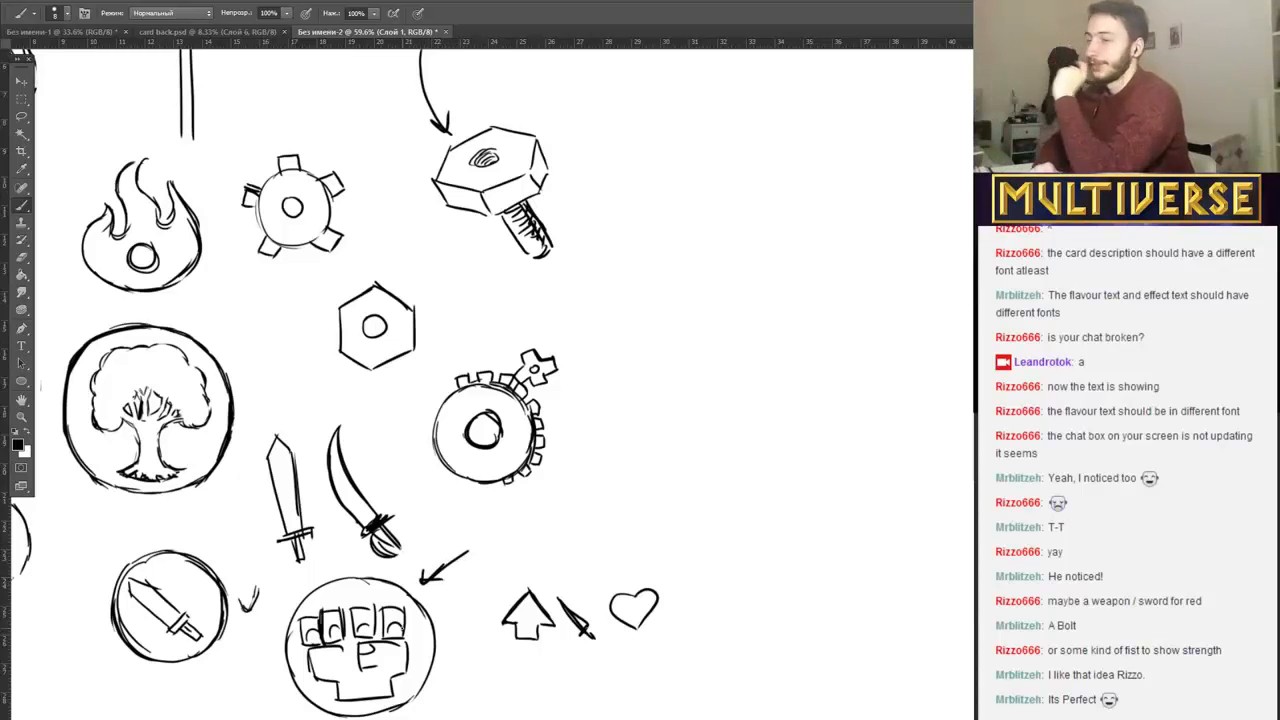
# Draw a spiral inside a circle in the canvas's empty upper-right area, and darken the circle's outer edge.
pyautogui.scroll(14, 490, 384)
pyautogui.scroll(-13, 490, 384)
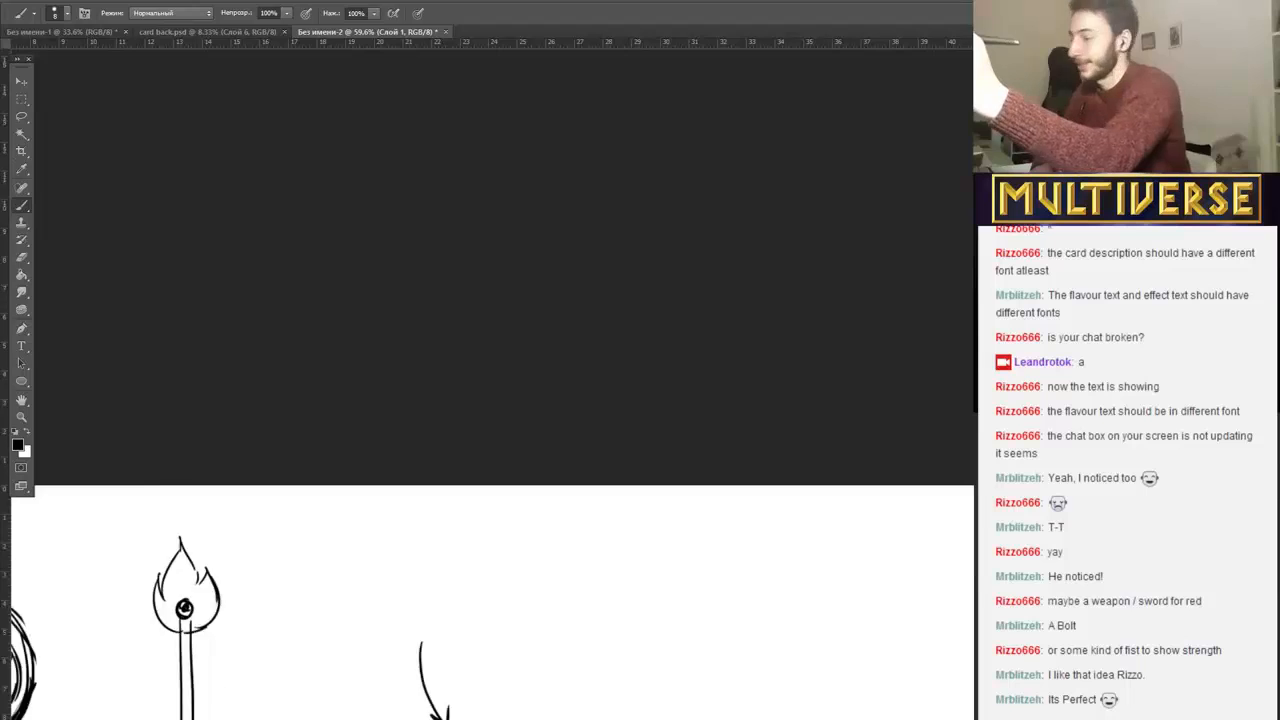
pyautogui.scroll(-3, 162, 468)
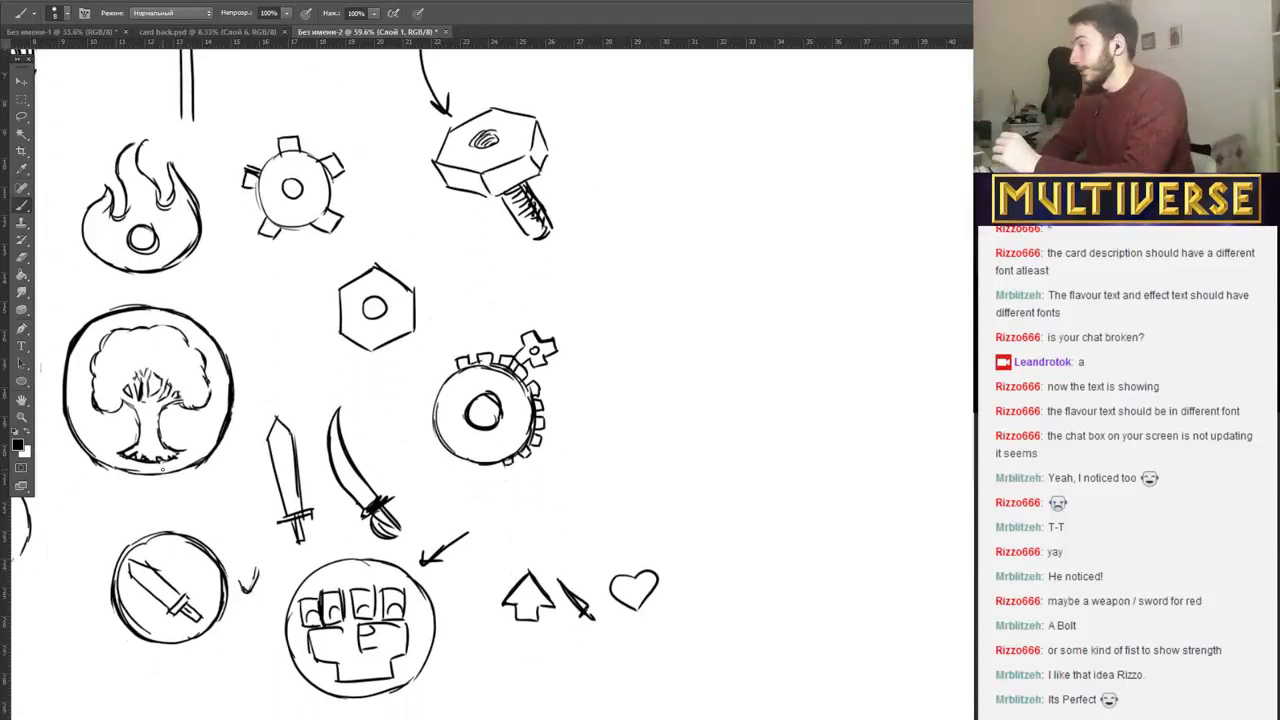
pyautogui.hscroll(-5, 400, 380)
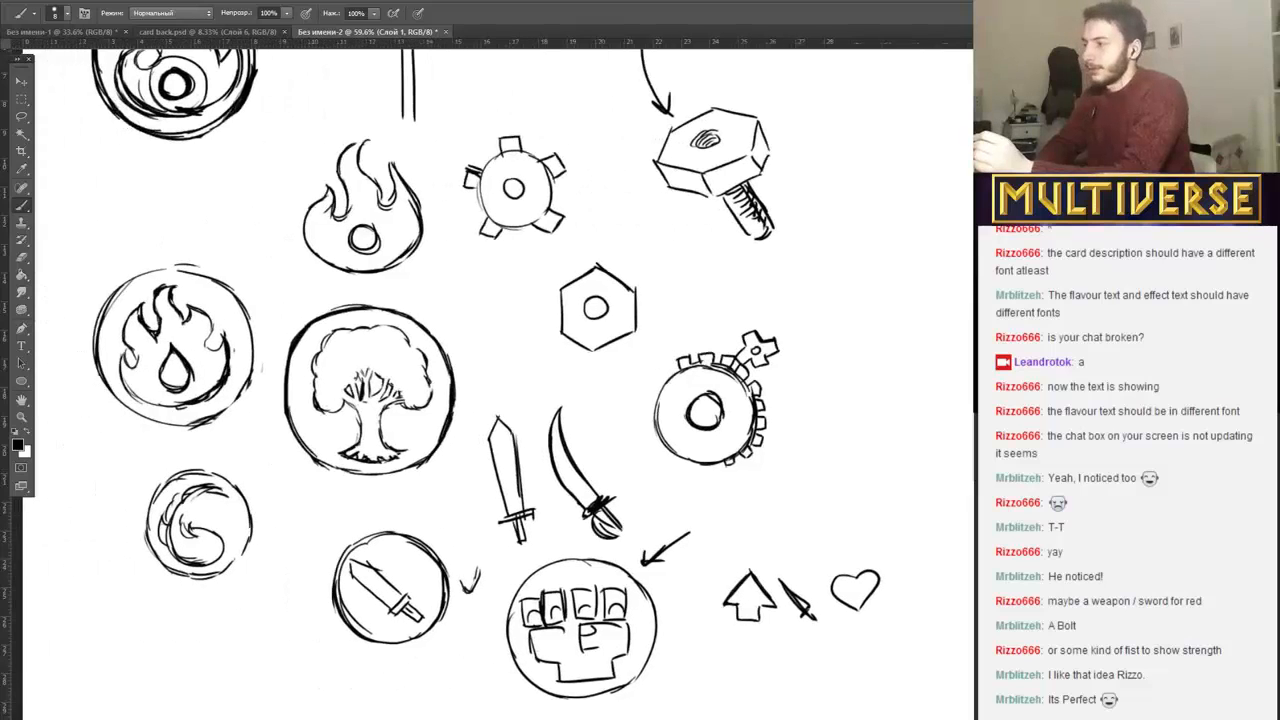
pyautogui.hscroll(1, 498, 385)
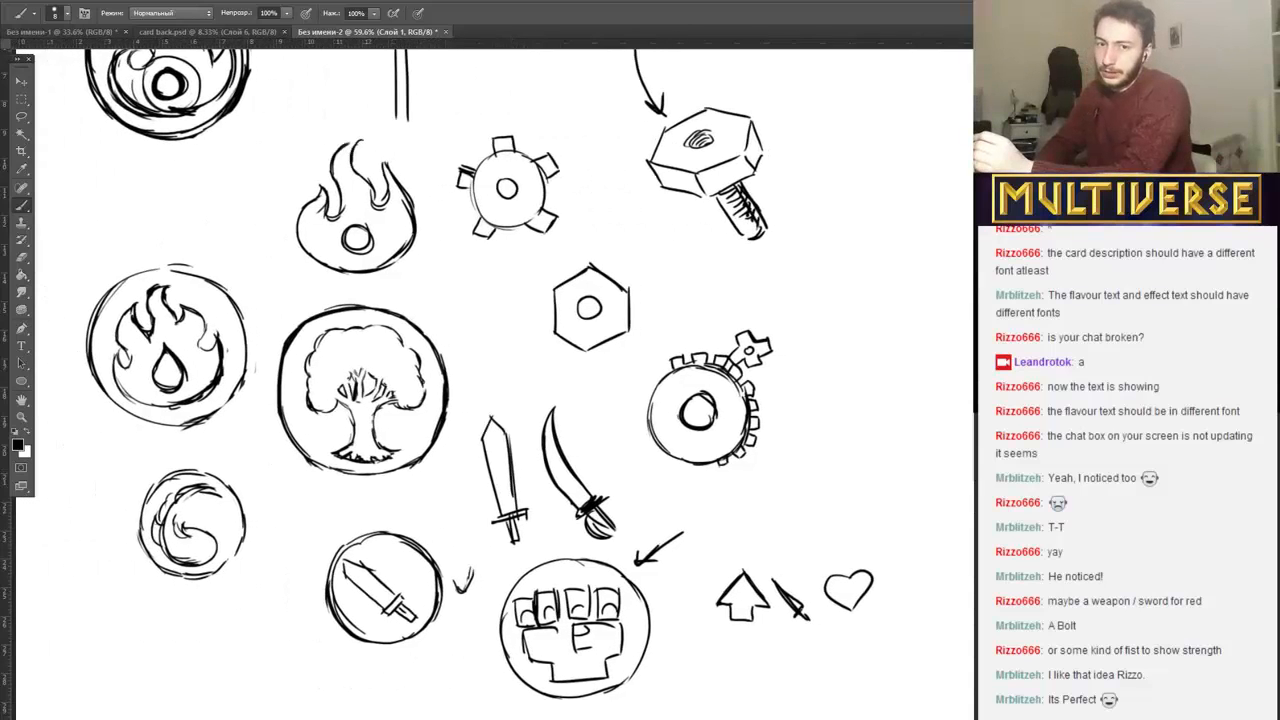
pyautogui.hscroll(8, 480, 380)
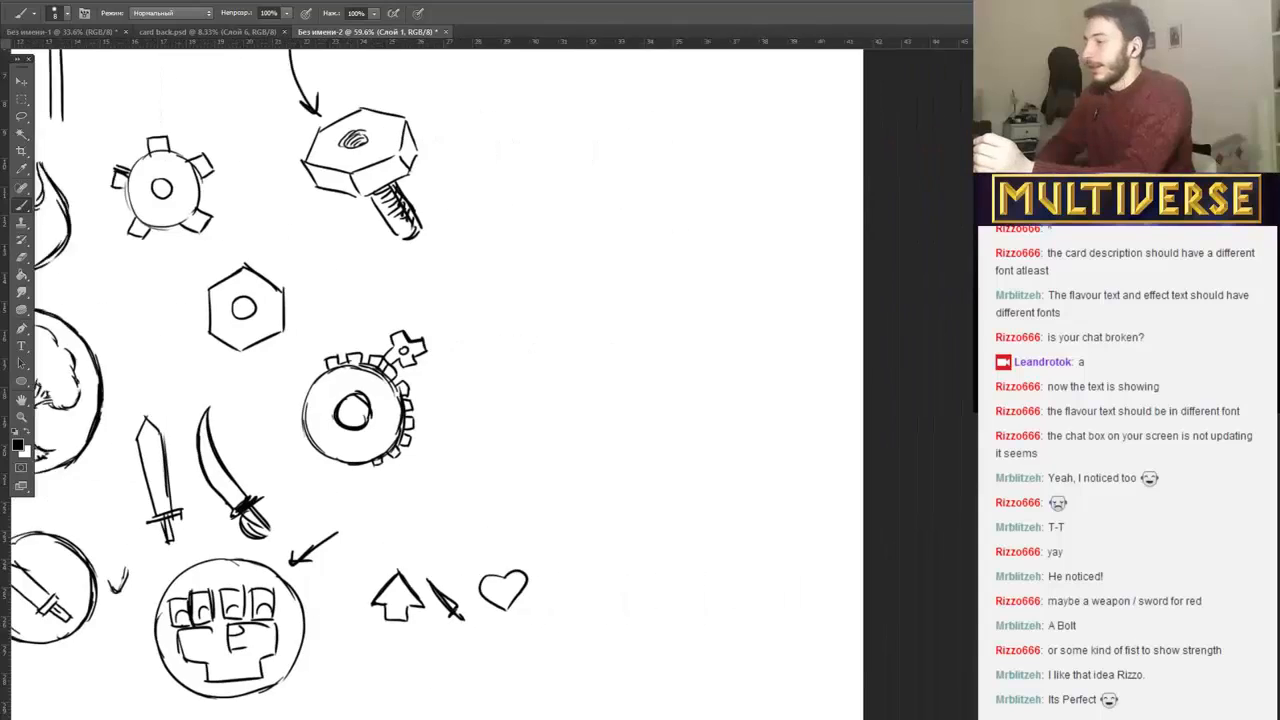
pyautogui.scroll(12, 480, 380)
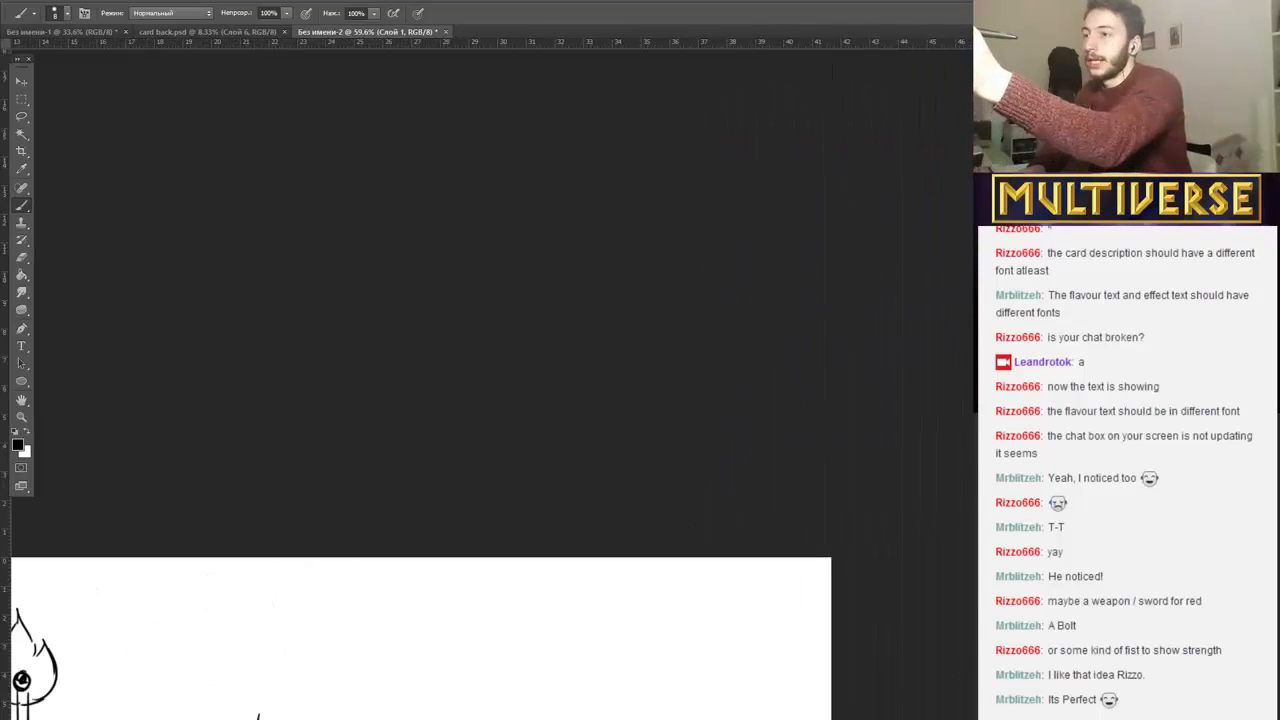
pyautogui.scroll(-6, 480, 380)
pyautogui.scroll(-1, 432, 450)
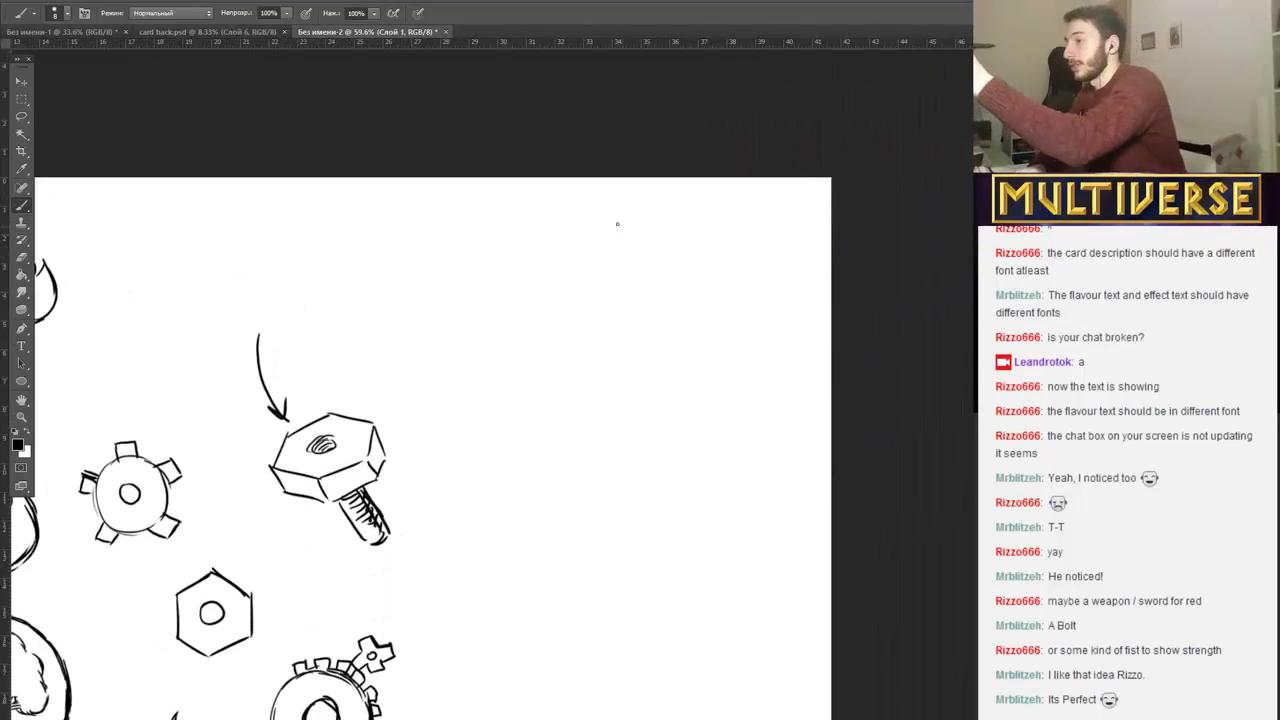
pyautogui.moveTo(532, 242)
pyautogui.mouseDown()
pyautogui.moveTo(536, 314)
pyautogui.moveTo(605, 232)
pyautogui.moveTo(530, 250)
pyautogui.moveTo(584, 300)
pyautogui.moveTo(556, 282)
pyautogui.moveTo(568, 285)
pyautogui.mouseUp()
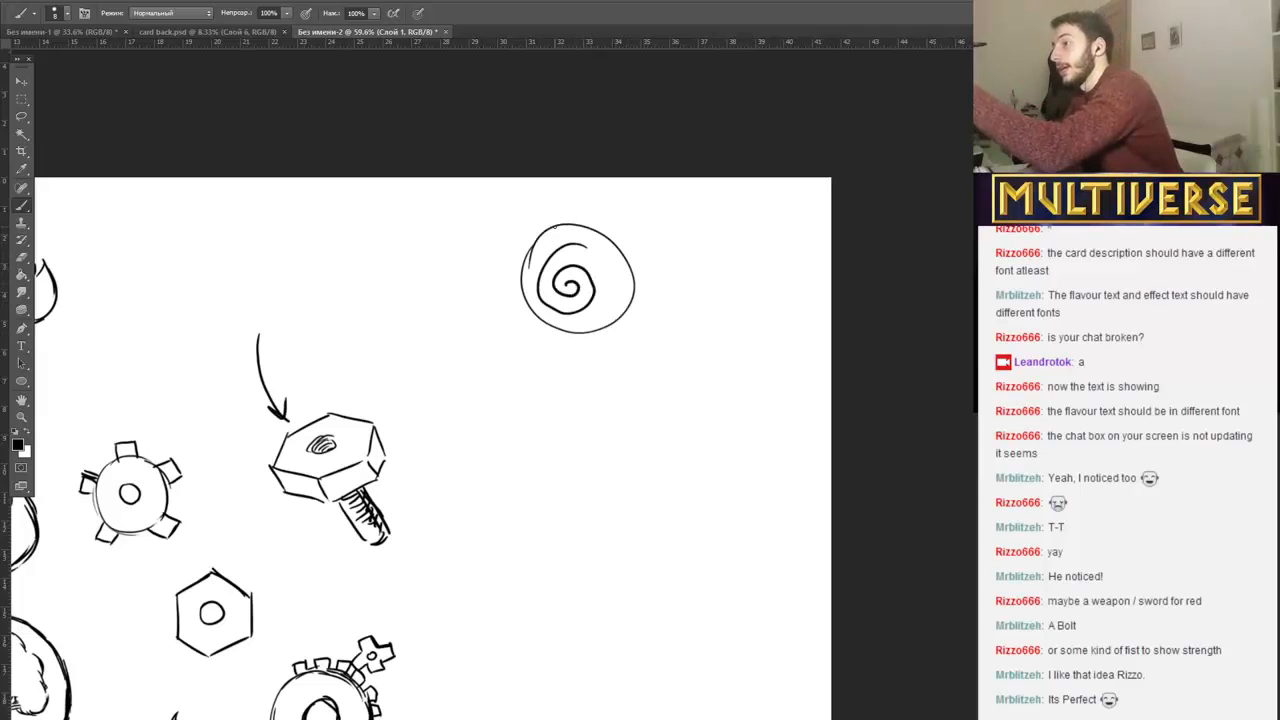
pyautogui.moveTo(556, 226)
pyautogui.mouseDown()
pyautogui.moveTo(518, 292)
pyautogui.moveTo(522, 314)
pyautogui.moveTo(574, 334)
pyautogui.moveTo(615, 309)
pyautogui.mouseUp()
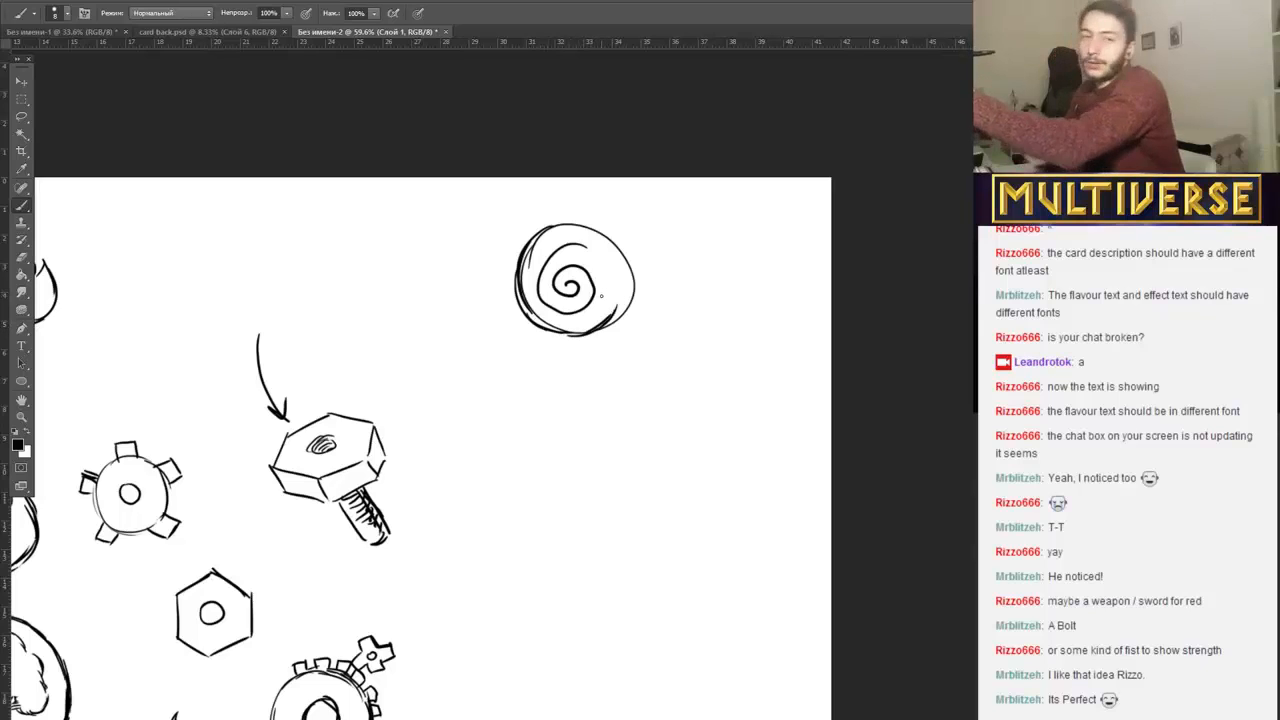
# Thicken the strokes of the circle and spiral, and erase the stray outer line on the circle's right side.
pyautogui.moveTo(624, 248)
pyautogui.mouseDown()
pyautogui.moveTo(612, 322)
pyautogui.moveTo(626, 283)
pyautogui.mouseUp()
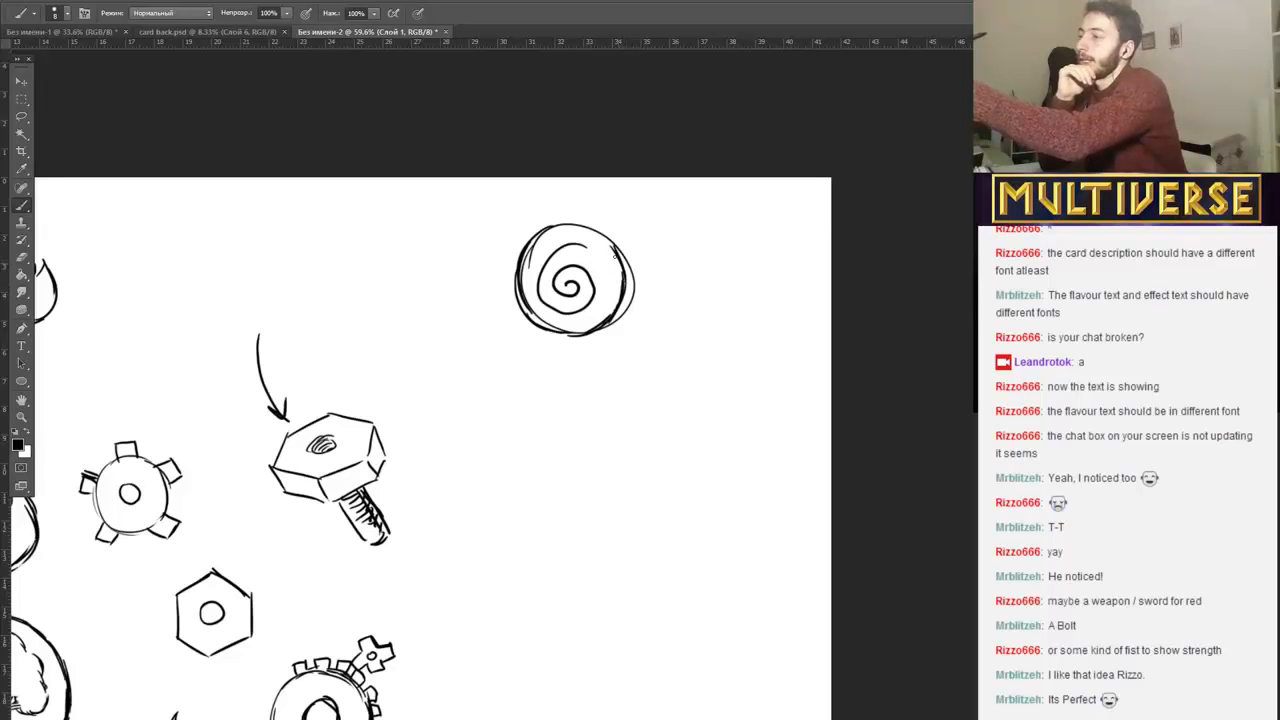
pyautogui.moveTo(588, 229); pyautogui.dragTo(619, 252)
pyautogui.moveTo(535, 278)
pyautogui.mouseDown()
pyautogui.moveTo(548, 250)
pyautogui.moveTo(544, 300)
pyautogui.moveTo(586, 306)
pyautogui.moveTo(568, 282)
pyautogui.mouseUp()
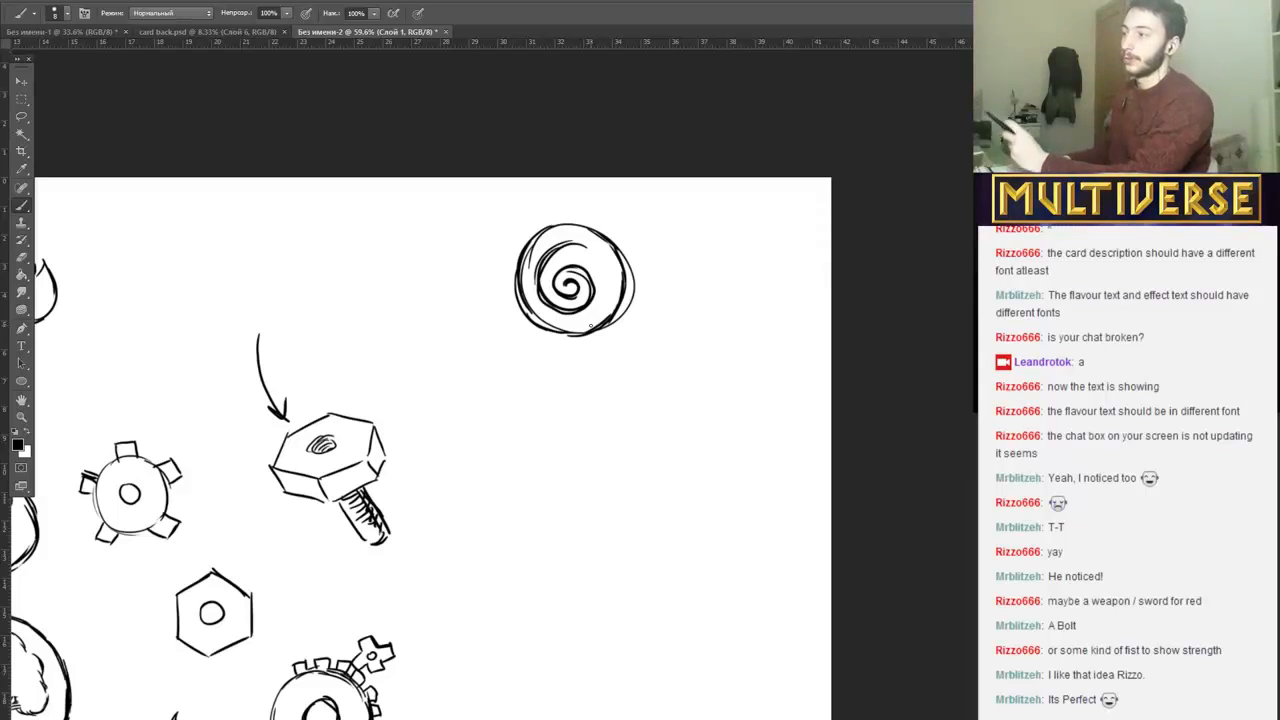
pyautogui.moveTo(644, 303)
pyautogui.mouseDown()
pyautogui.moveTo(630, 249)
pyautogui.moveTo(616, 336)
pyautogui.mouseUp()
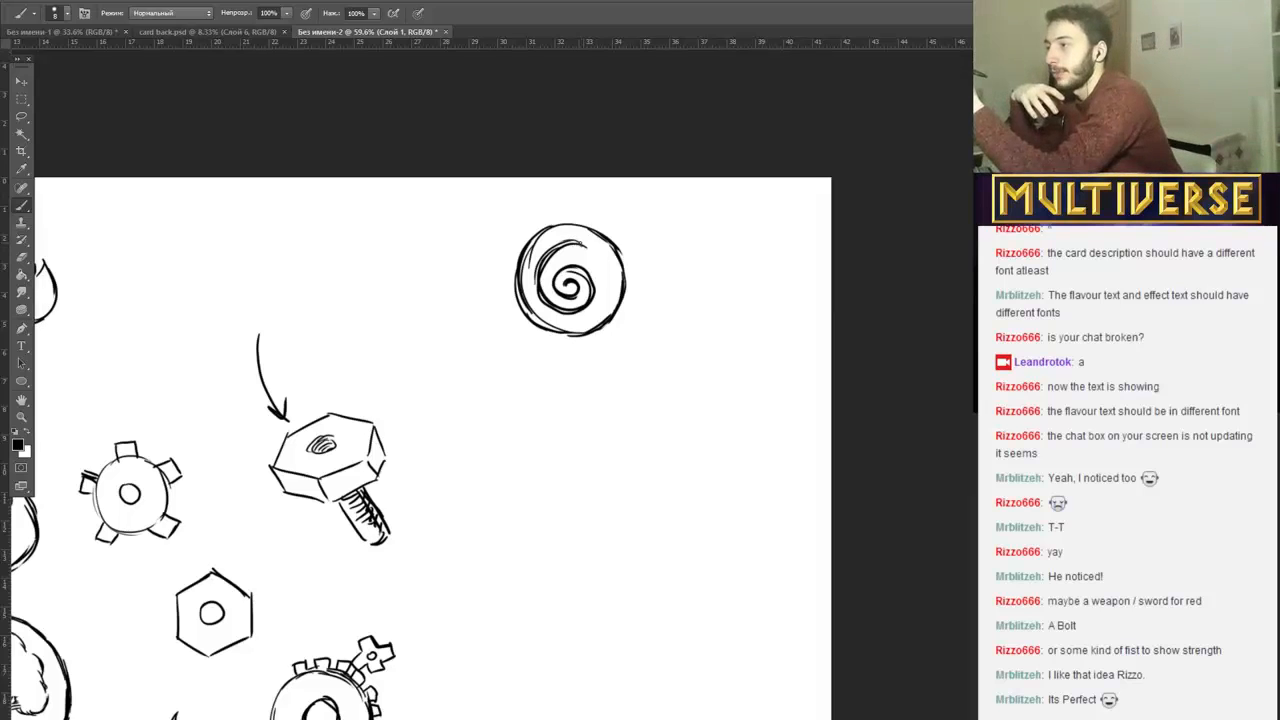
pyautogui.moveTo(580, 243); pyautogui.dragTo(541, 268)
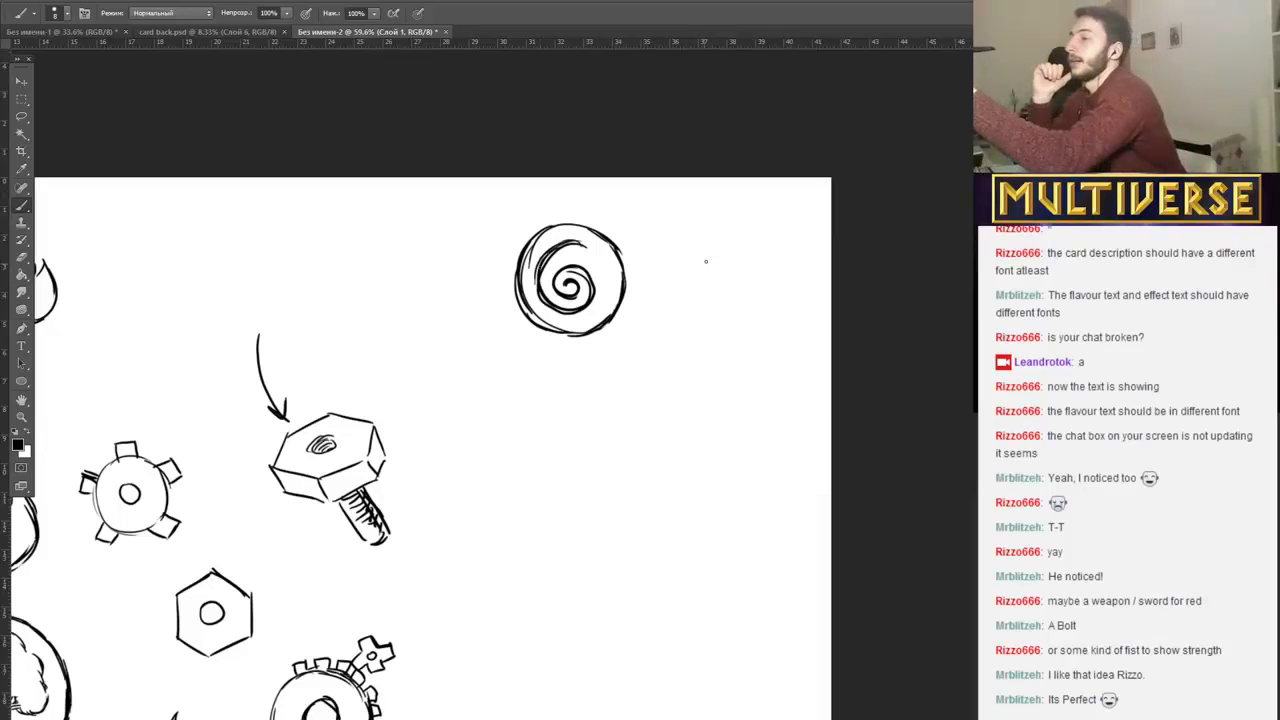
# Draw a water drop and three wavy lines beside the circled spiral, and a small light bulb above the bolt.
pyautogui.moveTo(711, 252)
pyautogui.mouseDown()
pyautogui.moveTo(672, 287)
pyautogui.moveTo(714, 289)
pyautogui.mouseUp()
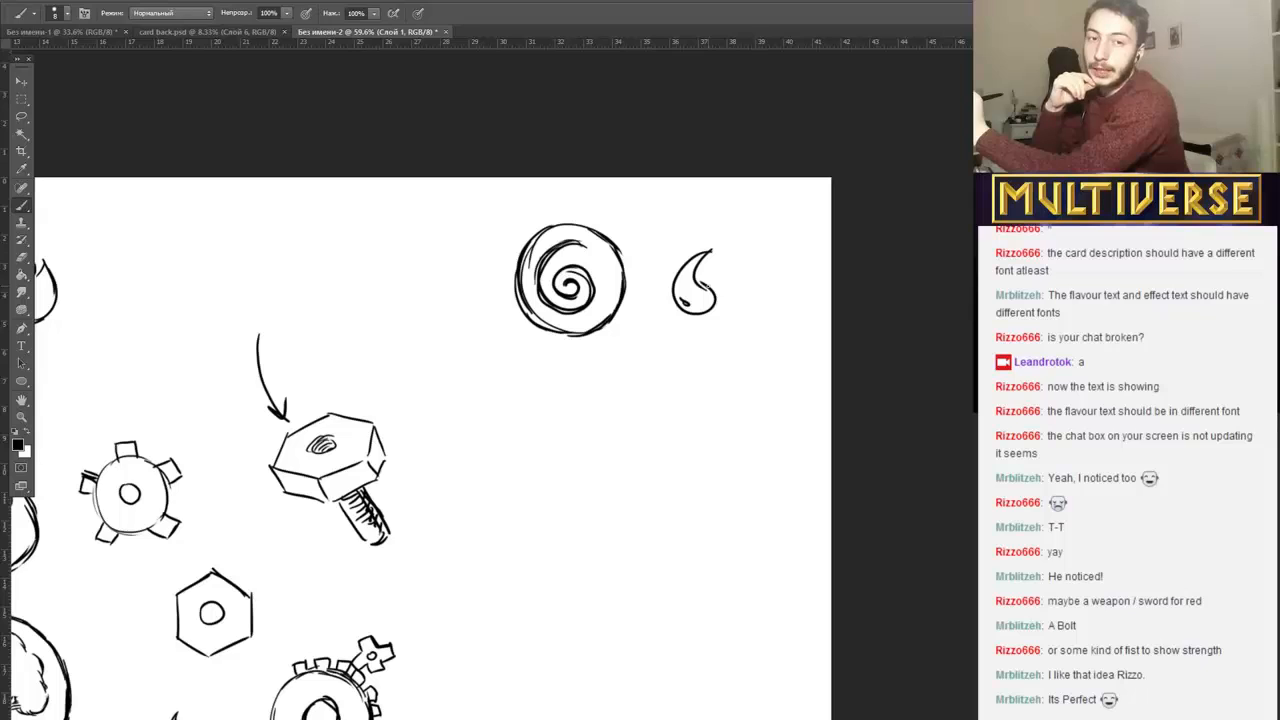
pyautogui.moveTo(738, 290)
pyautogui.mouseDown()
pyautogui.moveTo(783, 272)
pyautogui.moveTo(794, 302)
pyautogui.mouseUp()
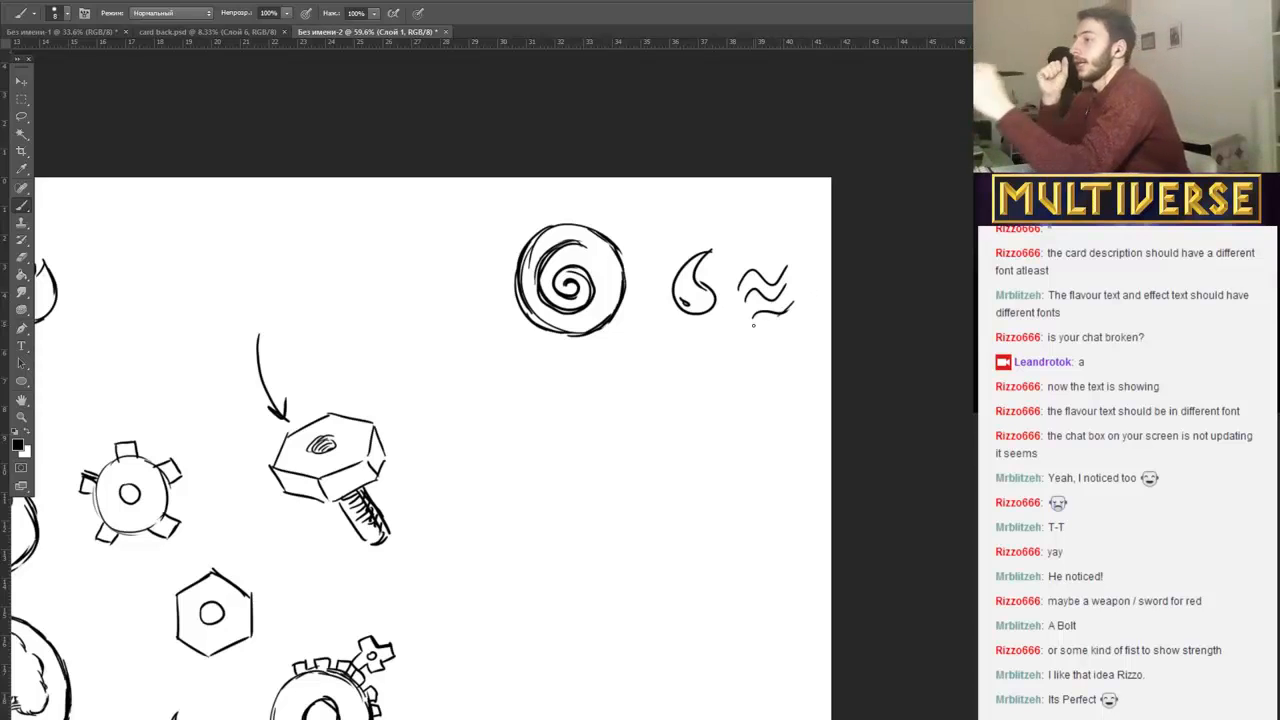
pyautogui.moveTo(369, 292)
pyautogui.mouseDown()
pyautogui.moveTo(388, 308)
pyautogui.moveTo(360, 266)
pyautogui.moveTo(392, 296)
pyautogui.moveTo(384, 310)
pyautogui.mouseUp()
pyautogui.moveTo(376, 300); pyautogui.dragTo(384, 280)
pyautogui.moveTo(385, 280); pyautogui.dragTo(386, 304)
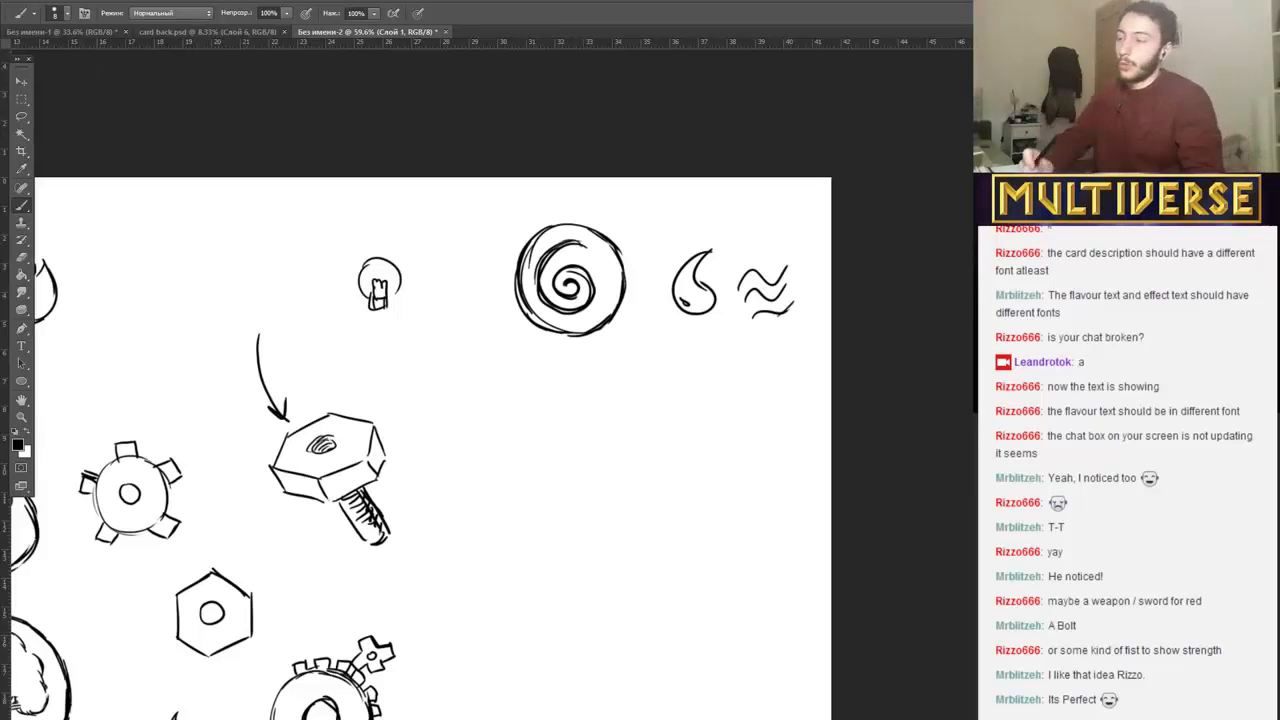
# Check the Illustrator card and the Twitch channel page, and return to the Photoshop sketch.
pyautogui.hotkey('alt', 'Tab')
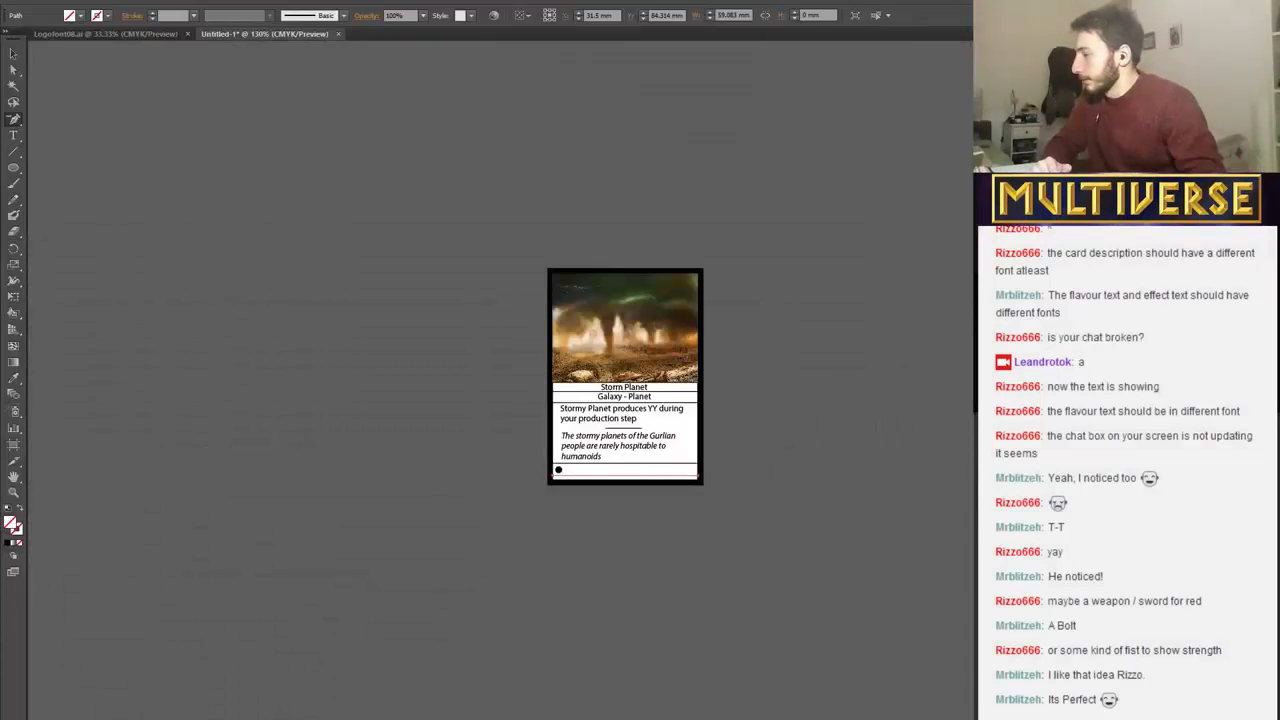
pyautogui.hotkey('alt', 'Tab')
pyautogui.hotkey('alt', 'Tab')
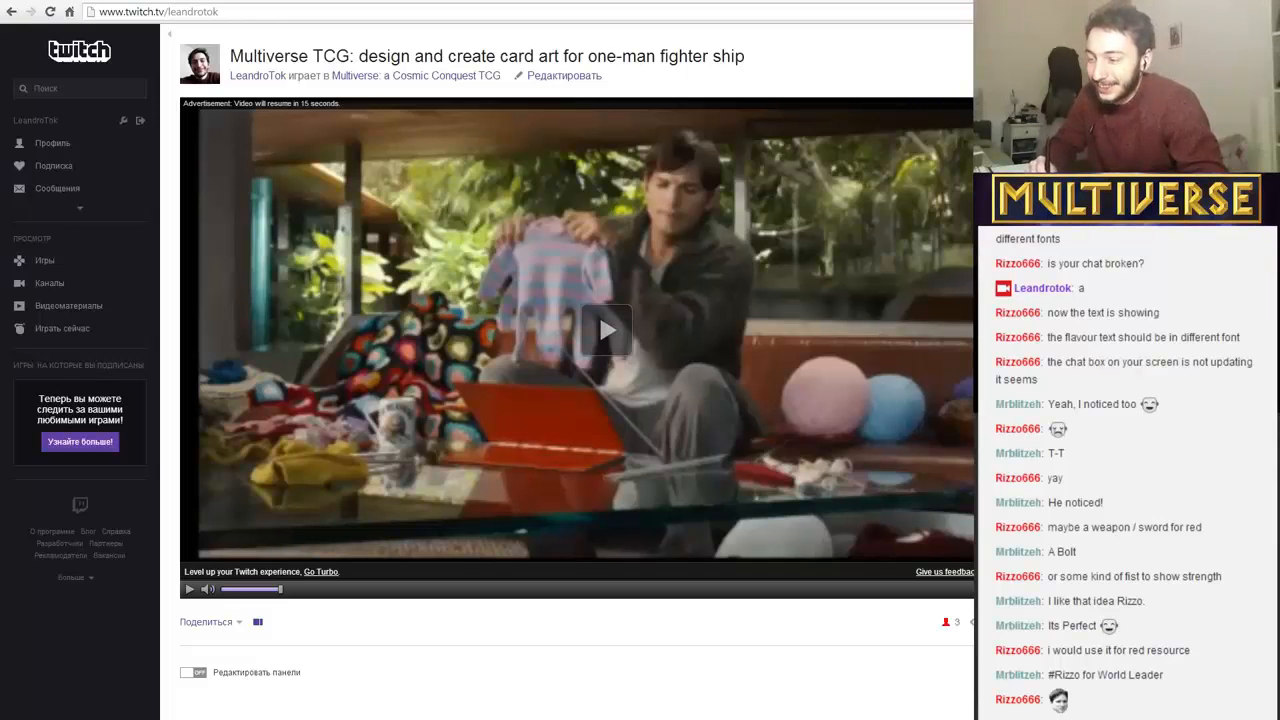
pyautogui.hotkey('alt', 'Tab')
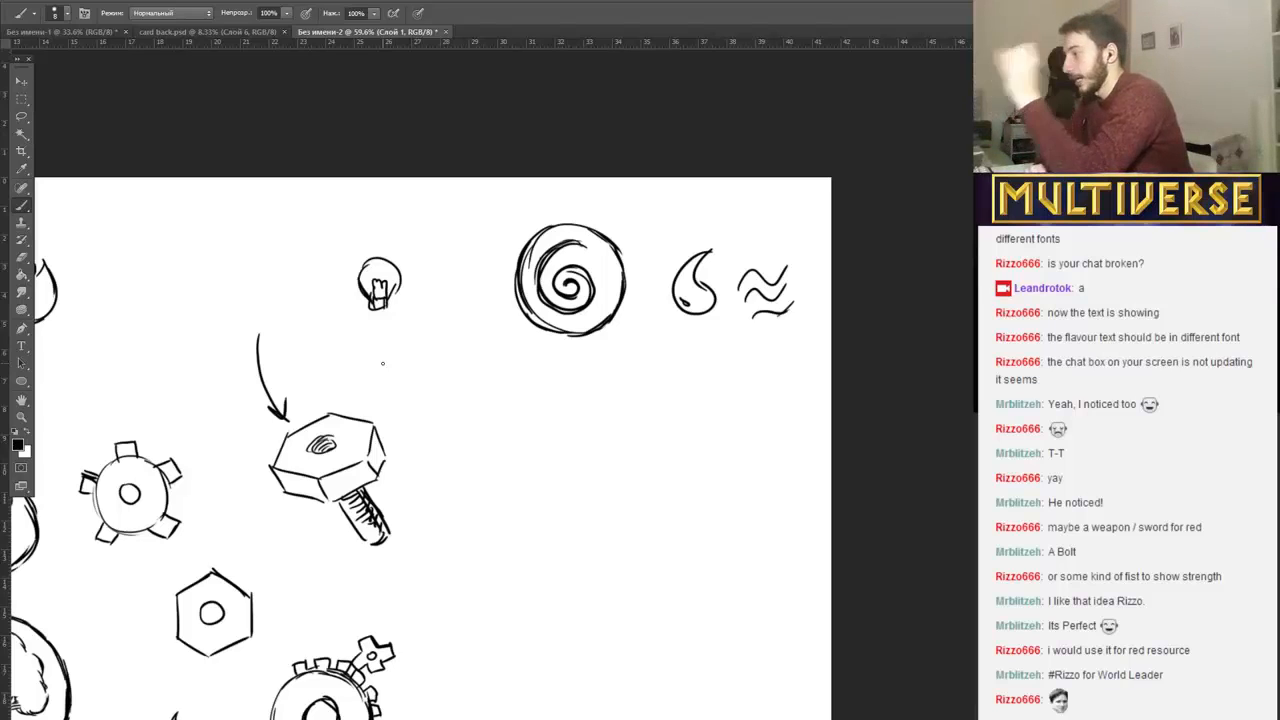
# Draw a loose outline around the small five-toothed gear, and sketch a brain with a stem below the circled spiral.
pyautogui.moveTo(118, 408)
pyautogui.mouseDown()
pyautogui.moveTo(188, 450)
pyautogui.moveTo(107, 420)
pyautogui.mouseUp()
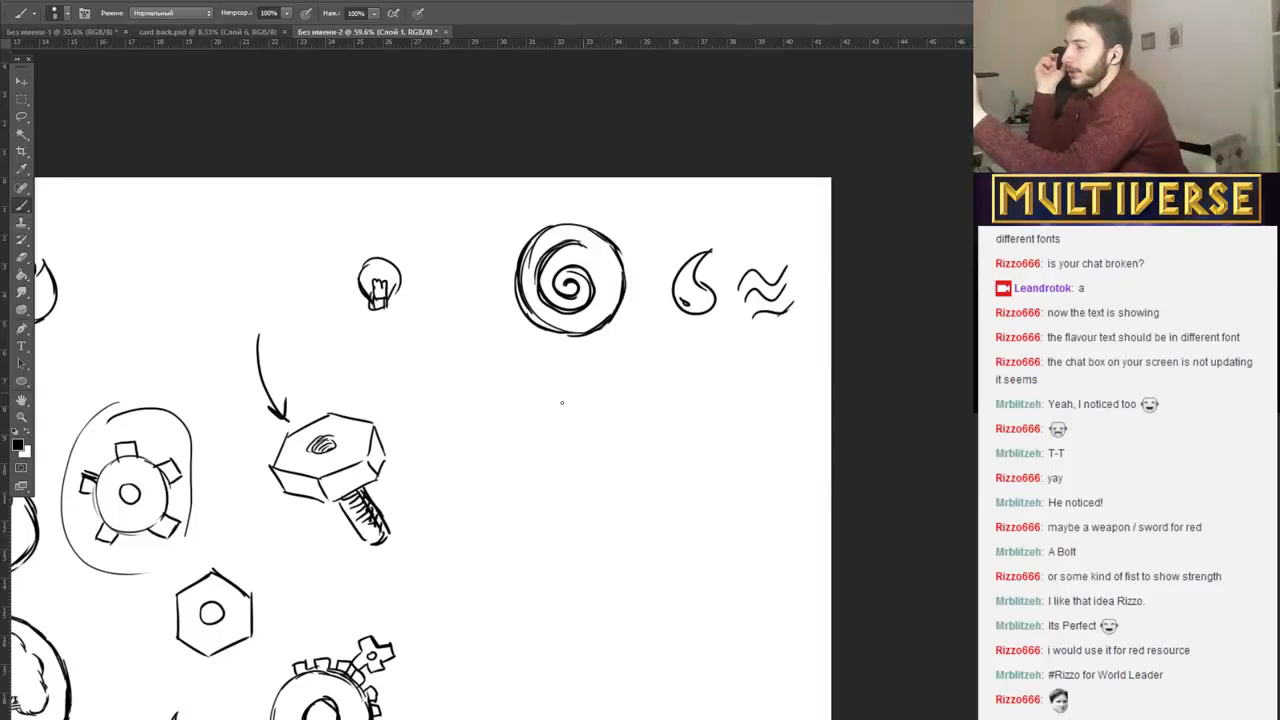
pyautogui.moveTo(583, 397); pyautogui.dragTo(585, 452)
pyautogui.moveTo(539, 400); pyautogui.dragTo(563, 393)
pyautogui.moveTo(532, 454)
pyautogui.mouseDown()
pyautogui.moveTo(546, 455)
pyautogui.moveTo(525, 423)
pyautogui.mouseUp()
pyautogui.moveTo(521, 430)
pyautogui.mouseDown()
pyautogui.moveTo(589, 396)
pyautogui.moveTo(605, 413)
pyautogui.moveTo(593, 394)
pyautogui.moveTo(609, 432)
pyautogui.moveTo(603, 394)
pyautogui.moveTo(621, 441)
pyautogui.moveTo(580, 449)
pyautogui.moveTo(591, 443)
pyautogui.moveTo(571, 439)
pyautogui.moveTo(602, 445)
pyautogui.moveTo(584, 419)
pyautogui.mouseUp()
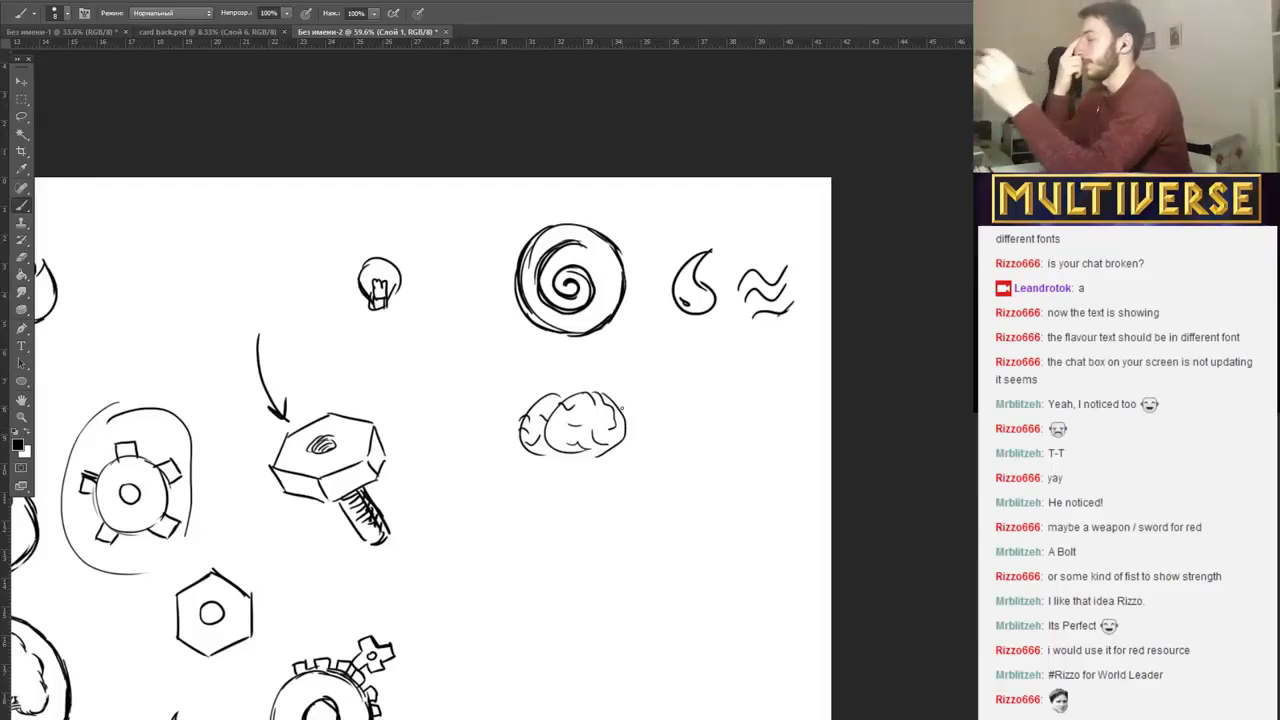
pyautogui.moveTo(584, 449); pyautogui.dragTo(600, 482)
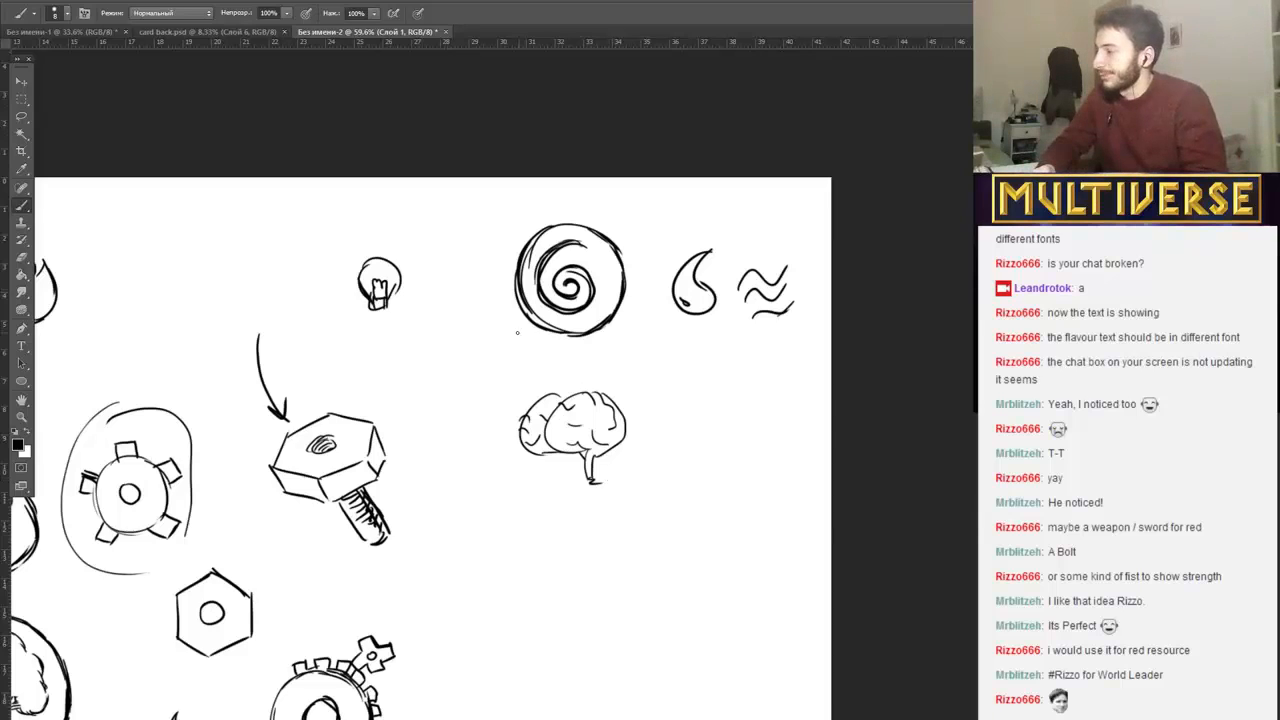
# Read the Twitch channel page, and return to the Photoshop sketch.
pyautogui.scroll(-1, 505, 341)
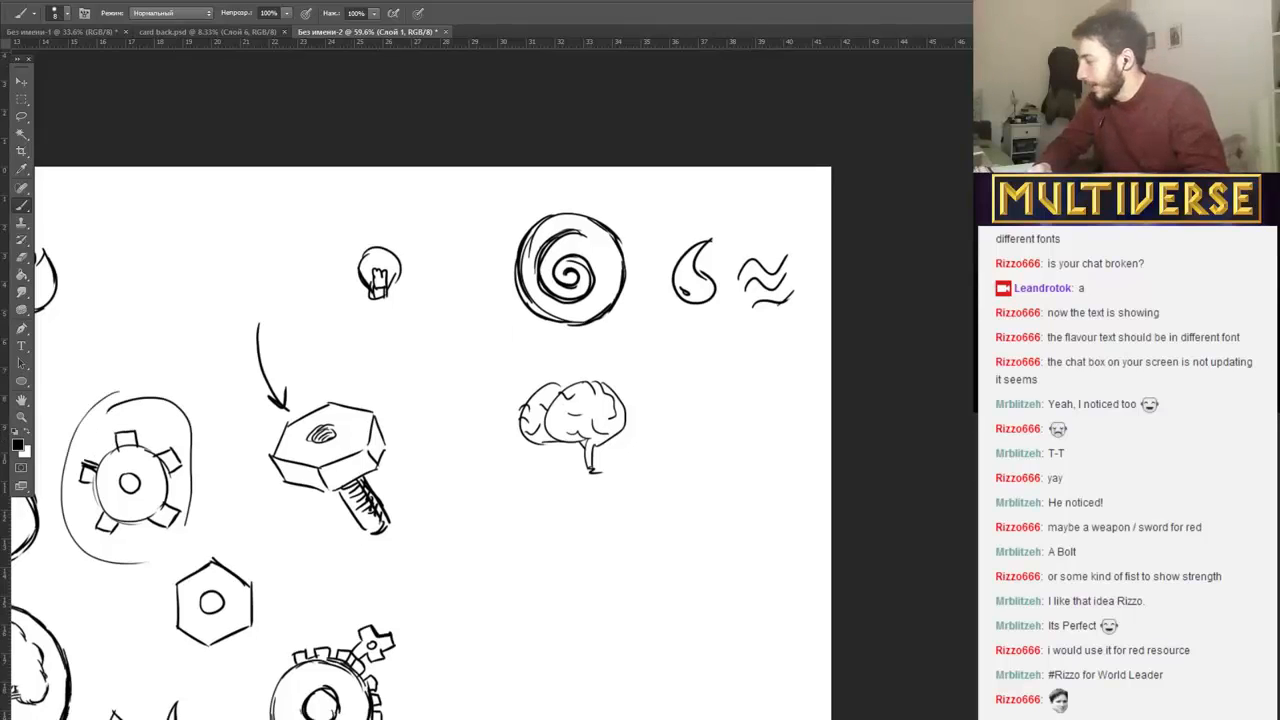
pyautogui.hotkey('alt', 'Tab')
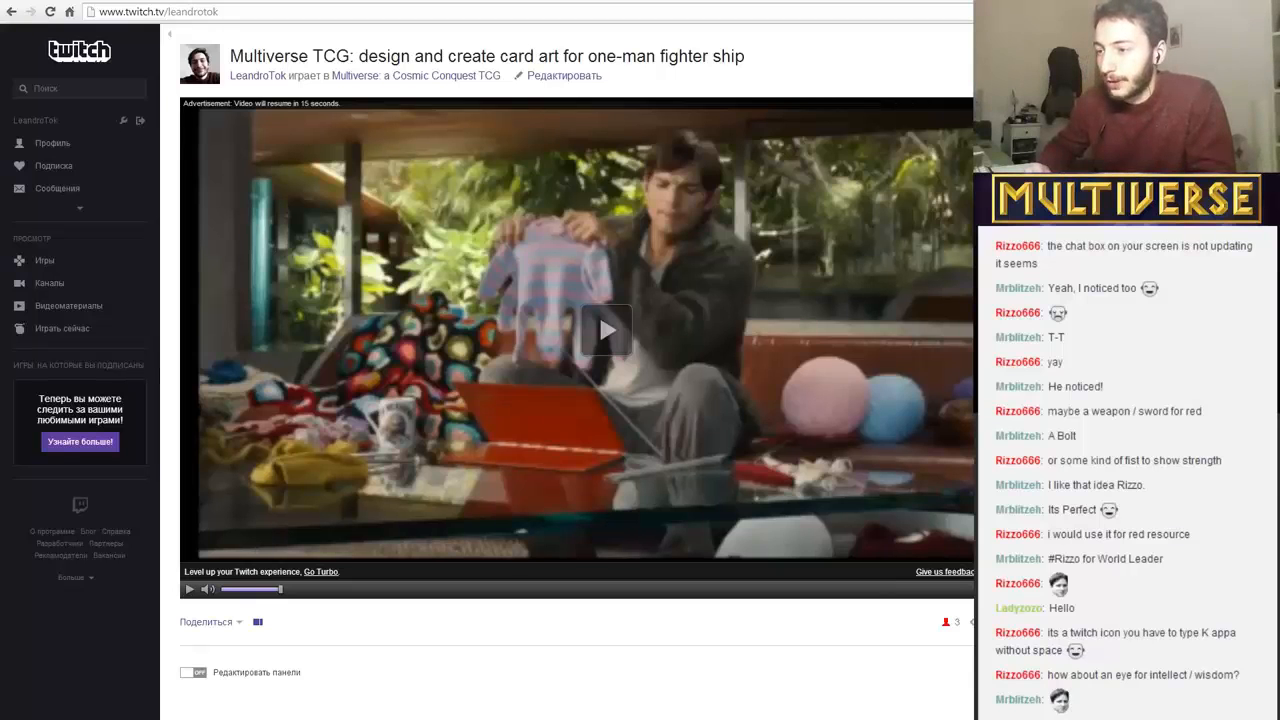
pyautogui.hotkey('alt', 'Tab')
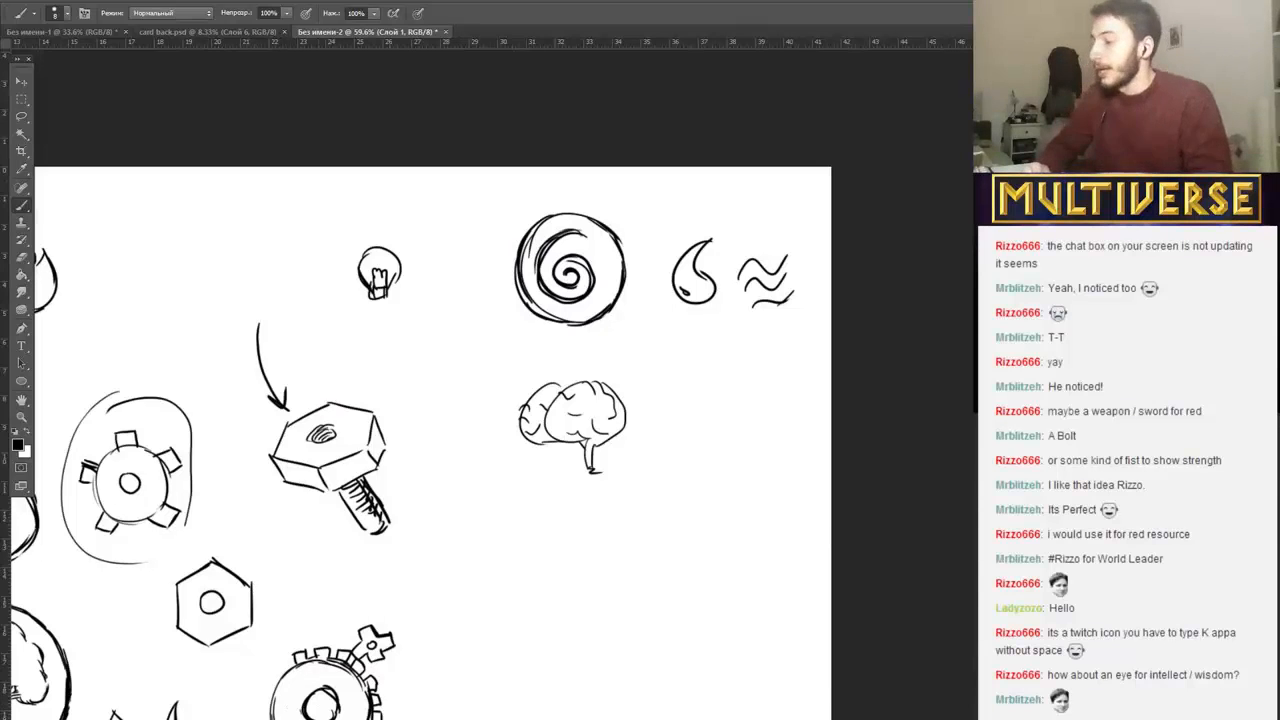
# Draw an eye with a solid black pupil below the brain, and a second eye enclosed in a triangle beneath it.
pyautogui.moveTo(432, 475); pyautogui.dragTo(631, 454)
pyautogui.moveTo(640, 580)
pyautogui.mouseDown()
pyautogui.moveTo(691, 511)
pyautogui.moveTo(715, 580)
pyautogui.moveTo(647, 575)
pyautogui.moveTo(706, 592)
pyautogui.moveTo(699, 554)
pyautogui.moveTo(676, 575)
pyautogui.moveTo(722, 554)
pyautogui.mouseUp()
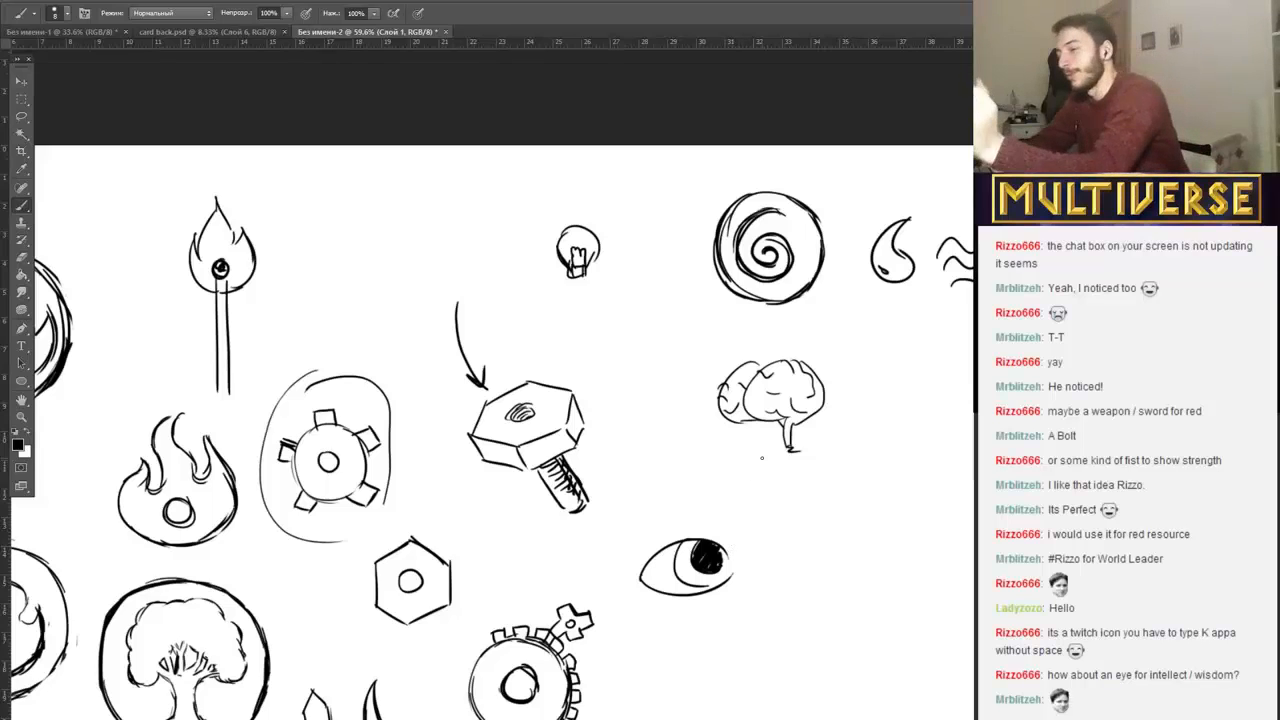
pyautogui.moveTo(641, 669)
pyautogui.mouseDown()
pyautogui.moveTo(745, 680)
pyautogui.moveTo(676, 679)
pyautogui.moveTo(733, 666)
pyautogui.moveTo(692, 666)
pyautogui.mouseUp()
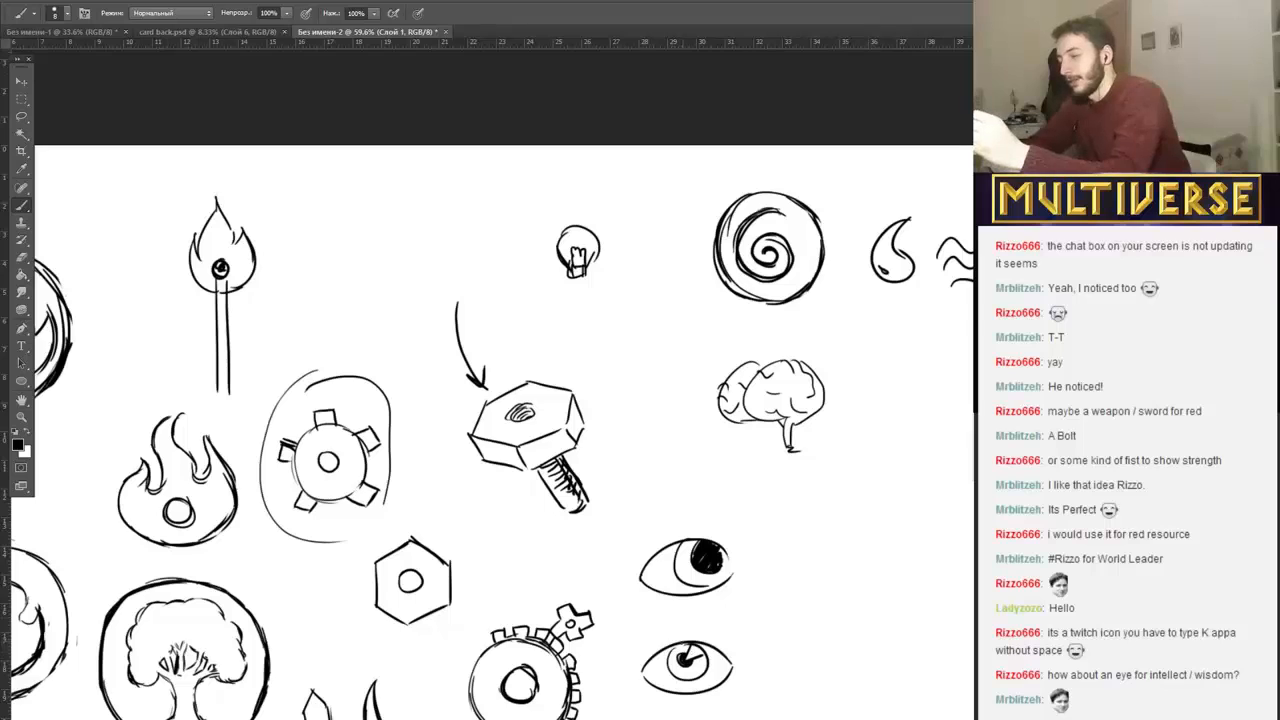
pyautogui.moveTo(670, 645); pyautogui.dragTo(700, 672)
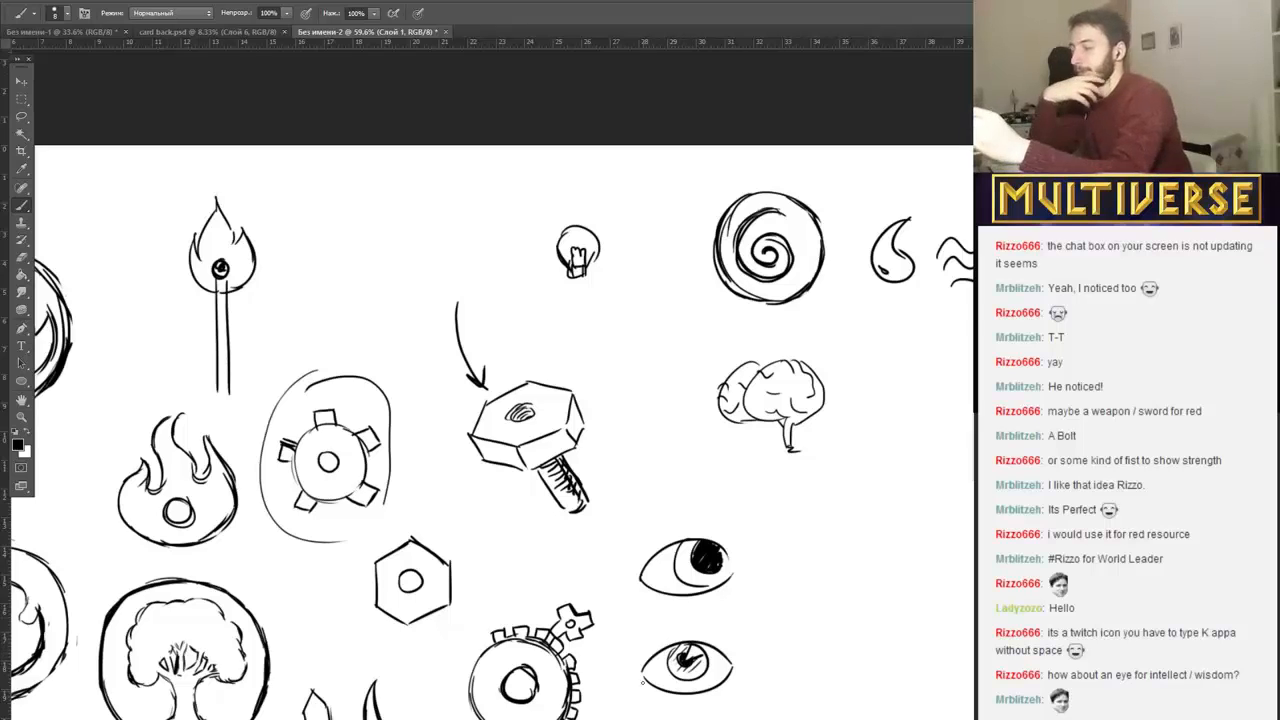
pyautogui.moveTo(612, 708)
pyautogui.mouseDown()
pyautogui.moveTo(674, 612)
pyautogui.moveTo(790, 702)
pyautogui.mouseUp()
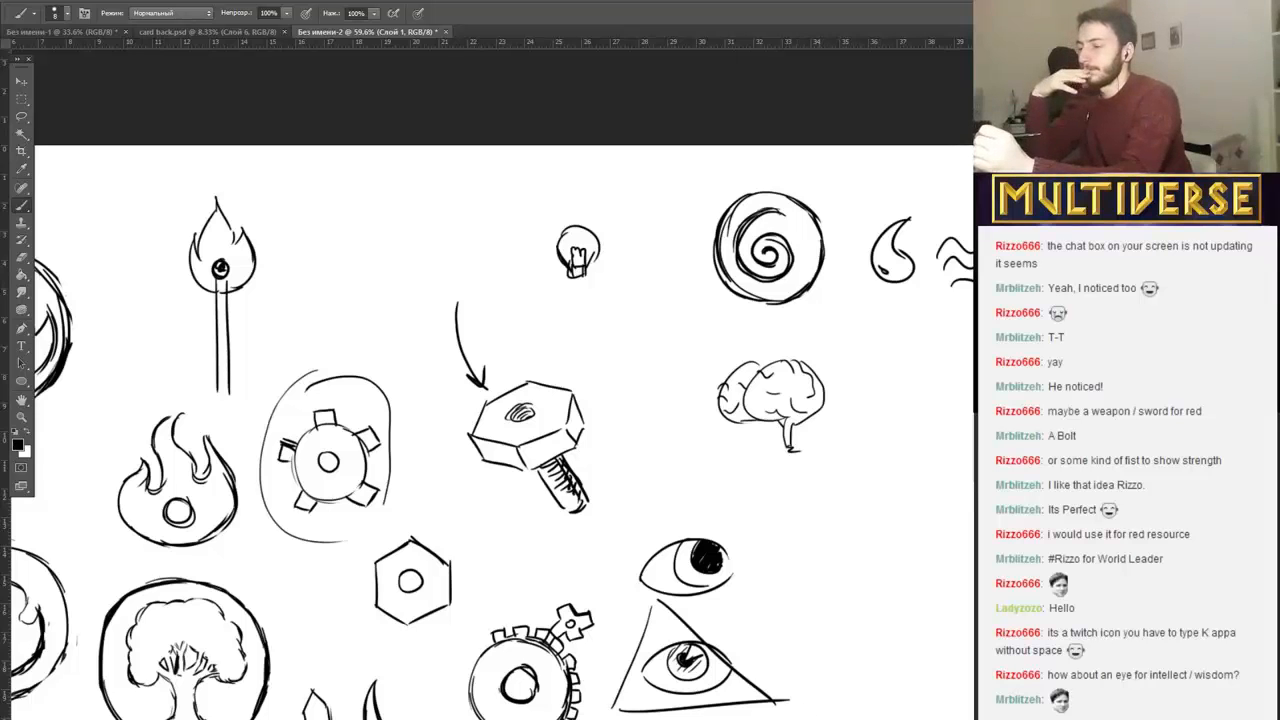
pyautogui.moveTo(700, 400); pyautogui.dragTo(665, 400)
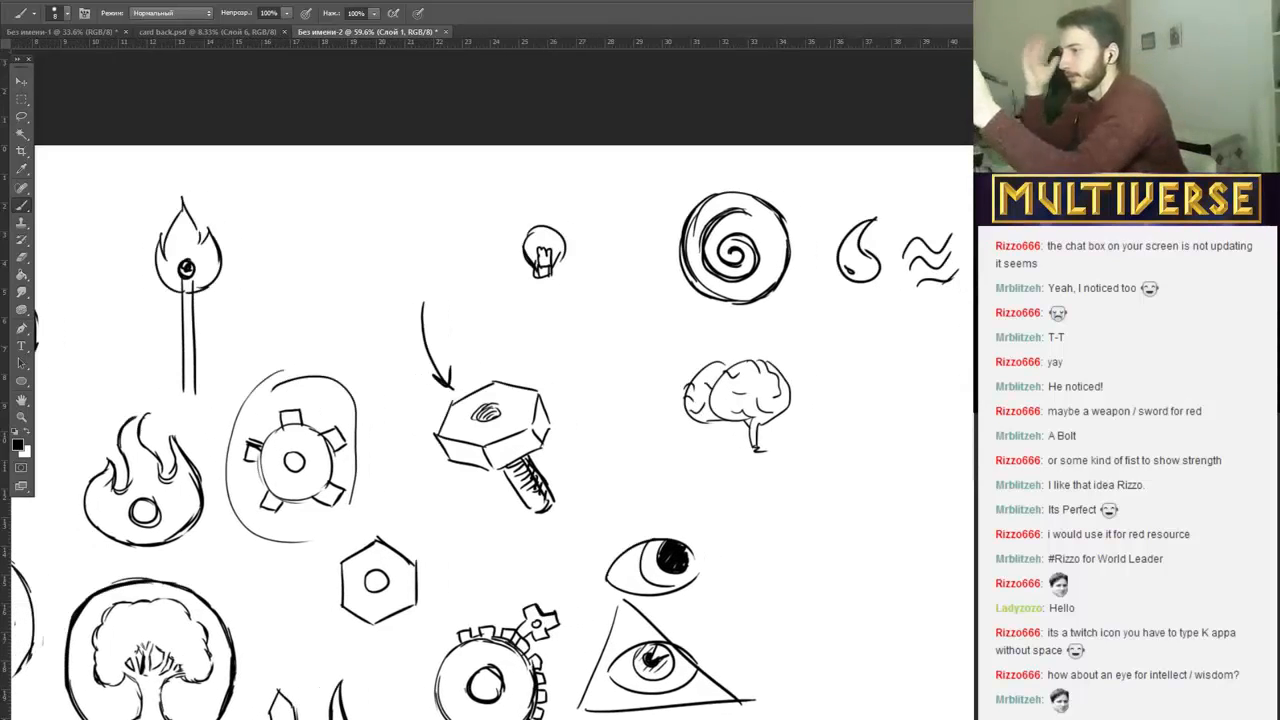
# Sketch a small outlined lightning bolt between the light bulb and the circled spiral.
pyautogui.moveTo(614, 277)
pyautogui.mouseDown()
pyautogui.moveTo(603, 318)
pyautogui.moveTo(619, 313)
pyautogui.moveTo(628, 272)
pyautogui.moveTo(601, 351)
pyautogui.mouseUp()
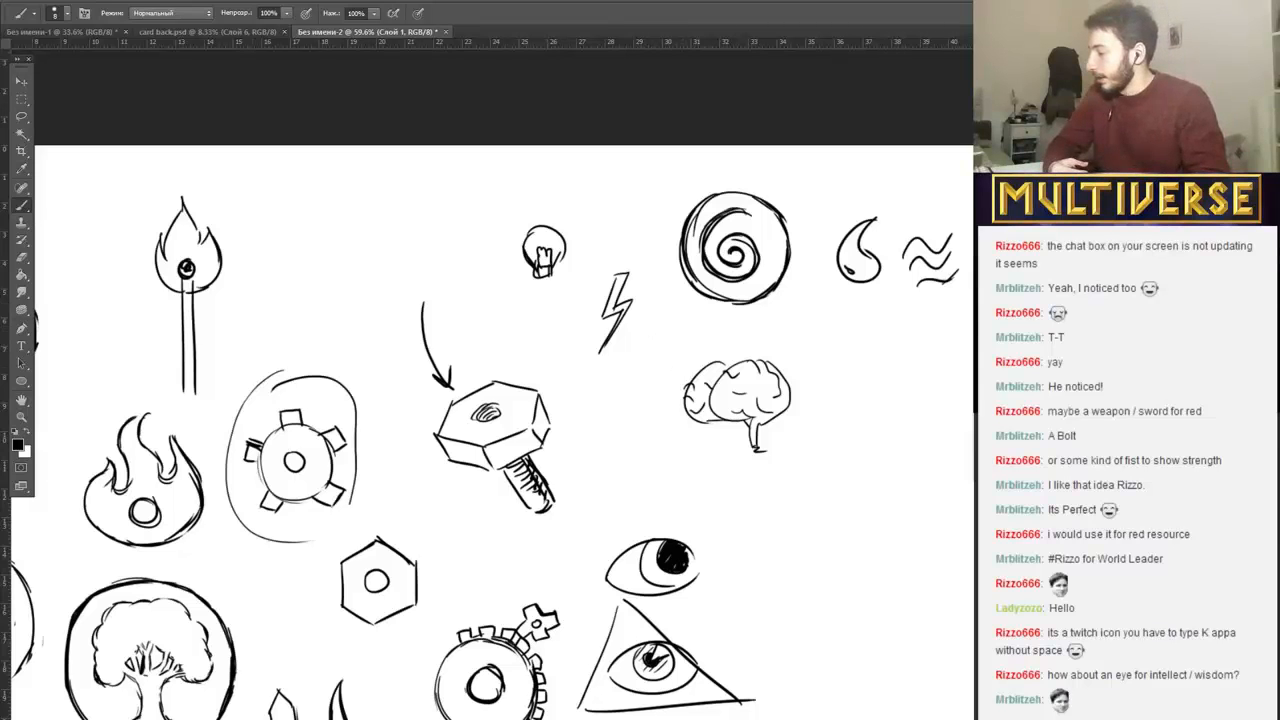
pyautogui.click(271, 716)
pyautogui.click(271, 716)
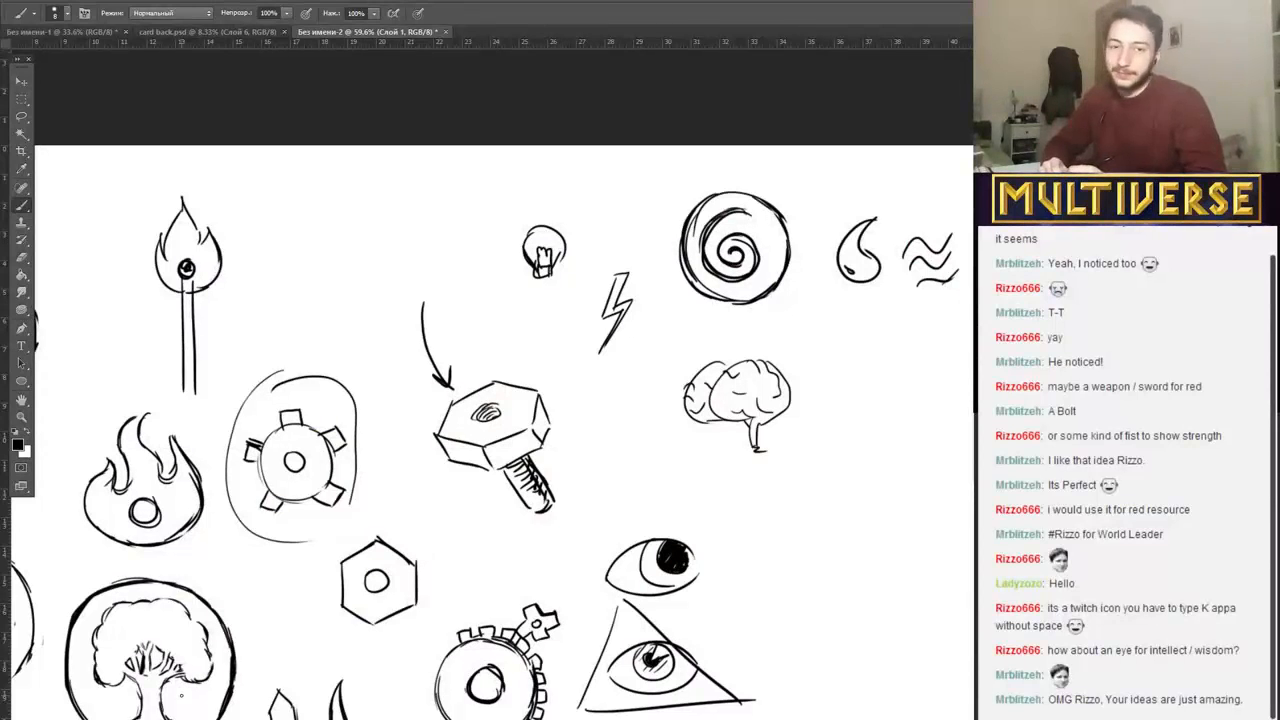
# Draw a small eye with a dark pupil below the arrow, dagger and heart symbols, and enclose it in a thick circle.
pyautogui.scroll(-1, 215, 240)
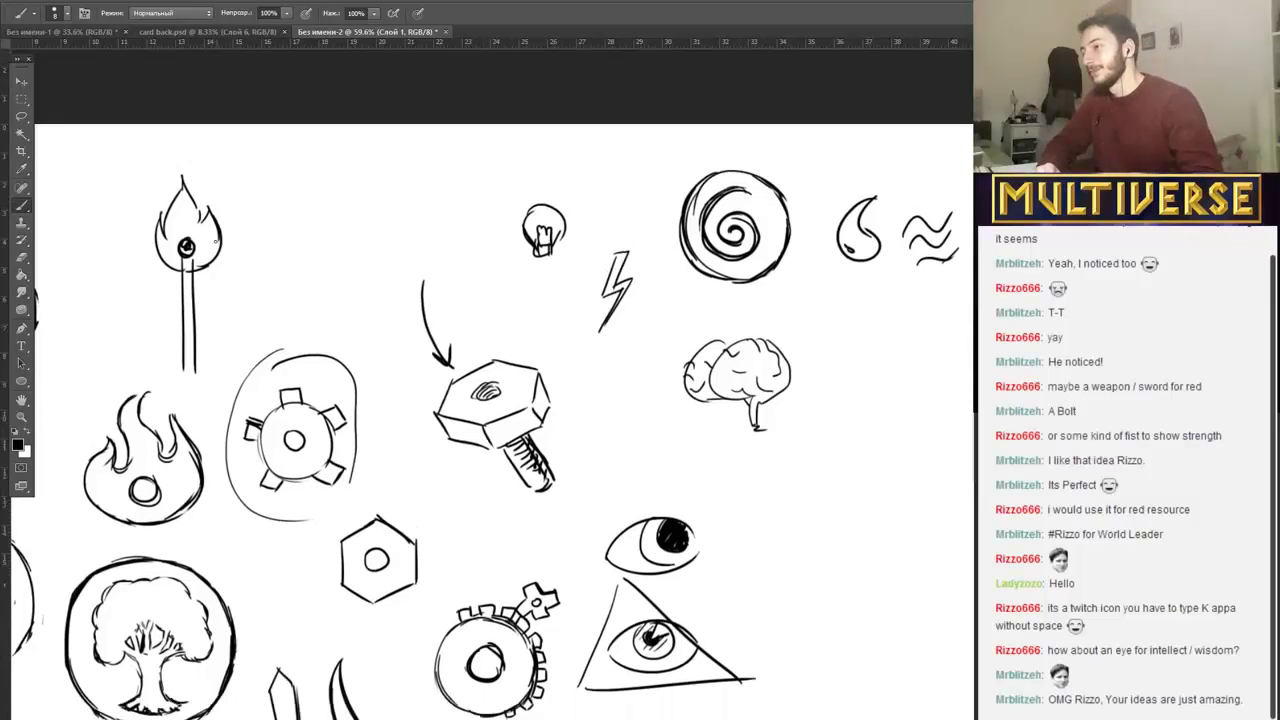
pyautogui.scroll(-10, 215, 240)
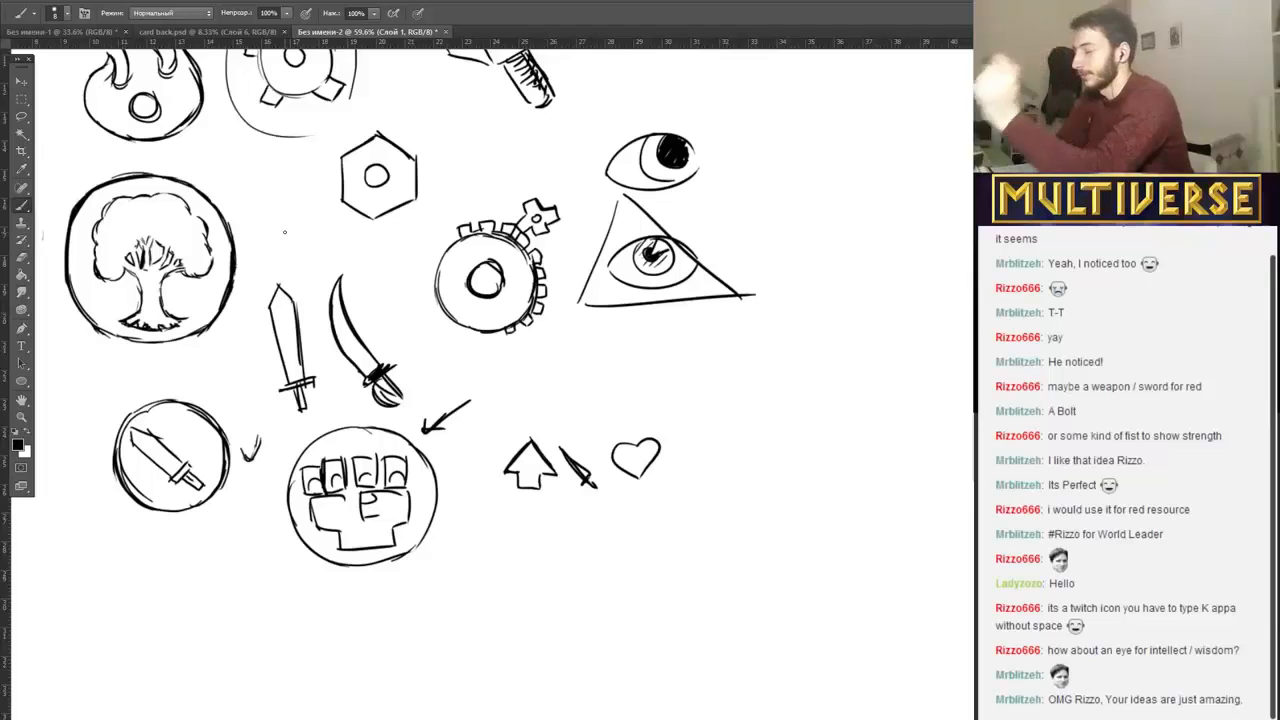
pyautogui.moveTo(512, 614)
pyautogui.mouseDown()
pyautogui.moveTo(574, 617)
pyautogui.moveTo(560, 622)
pyautogui.moveTo(540, 596)
pyautogui.moveTo(546, 612)
pyautogui.mouseUp()
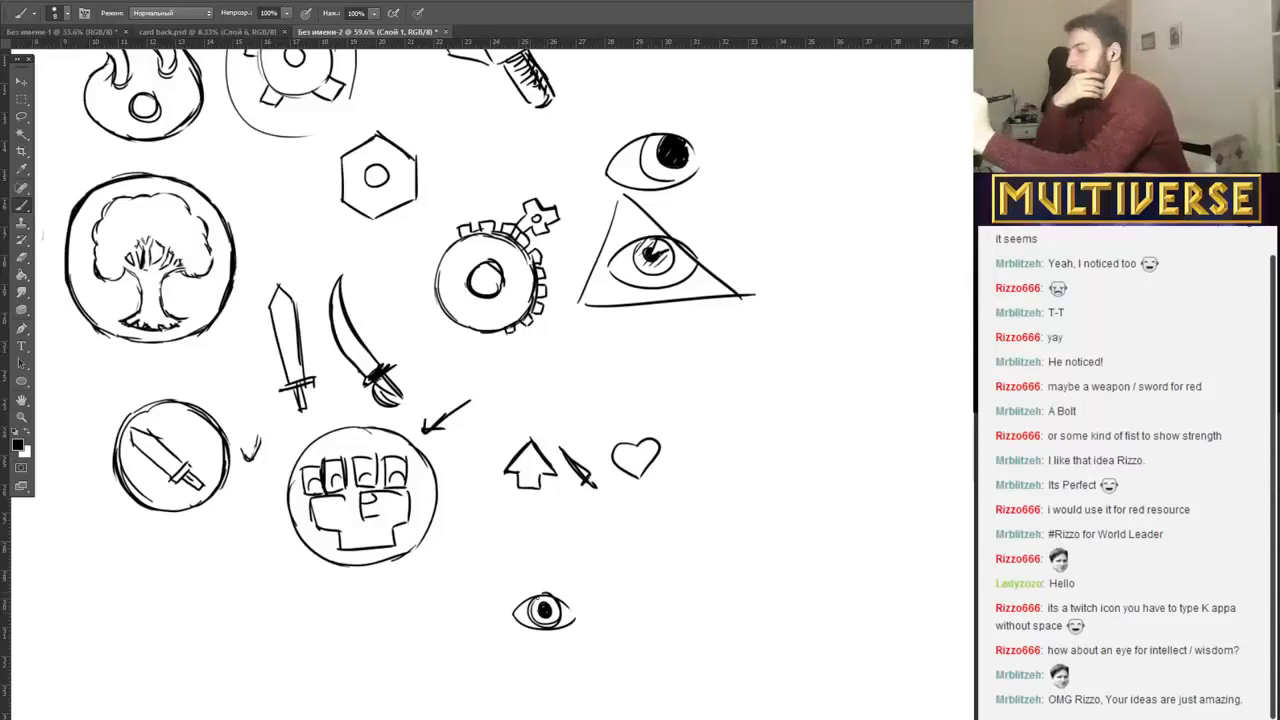
pyautogui.moveTo(541, 567)
pyautogui.mouseDown()
pyautogui.moveTo(506, 615)
pyautogui.moveTo(528, 648)
pyautogui.moveTo(546, 631)
pyautogui.moveTo(540, 568)
pyautogui.moveTo(566, 574)
pyautogui.moveTo(580, 600)
pyautogui.moveTo(562, 646)
pyautogui.moveTo(539, 650)
pyautogui.mouseUp()
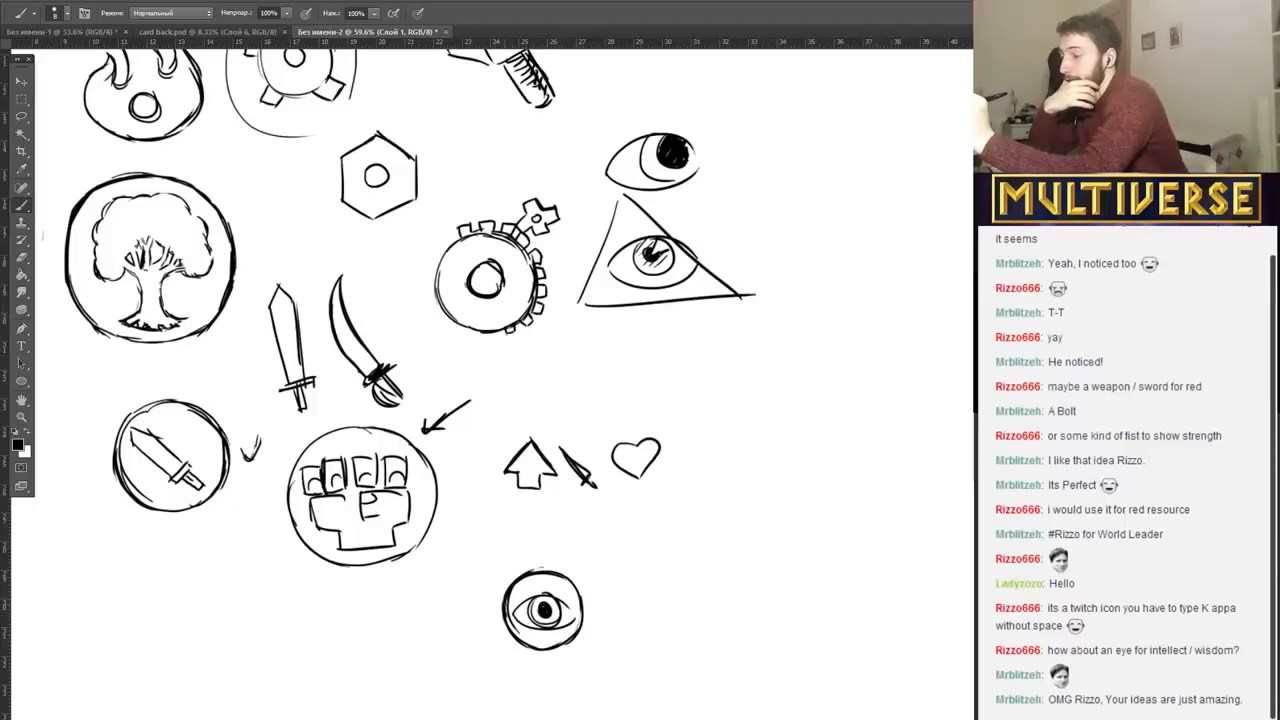
pyautogui.moveTo(509, 593)
pyautogui.mouseDown()
pyautogui.moveTo(529, 577)
pyautogui.moveTo(582, 596)
pyautogui.mouseUp()
pyautogui.moveTo(553, 570); pyautogui.dragTo(580, 609)
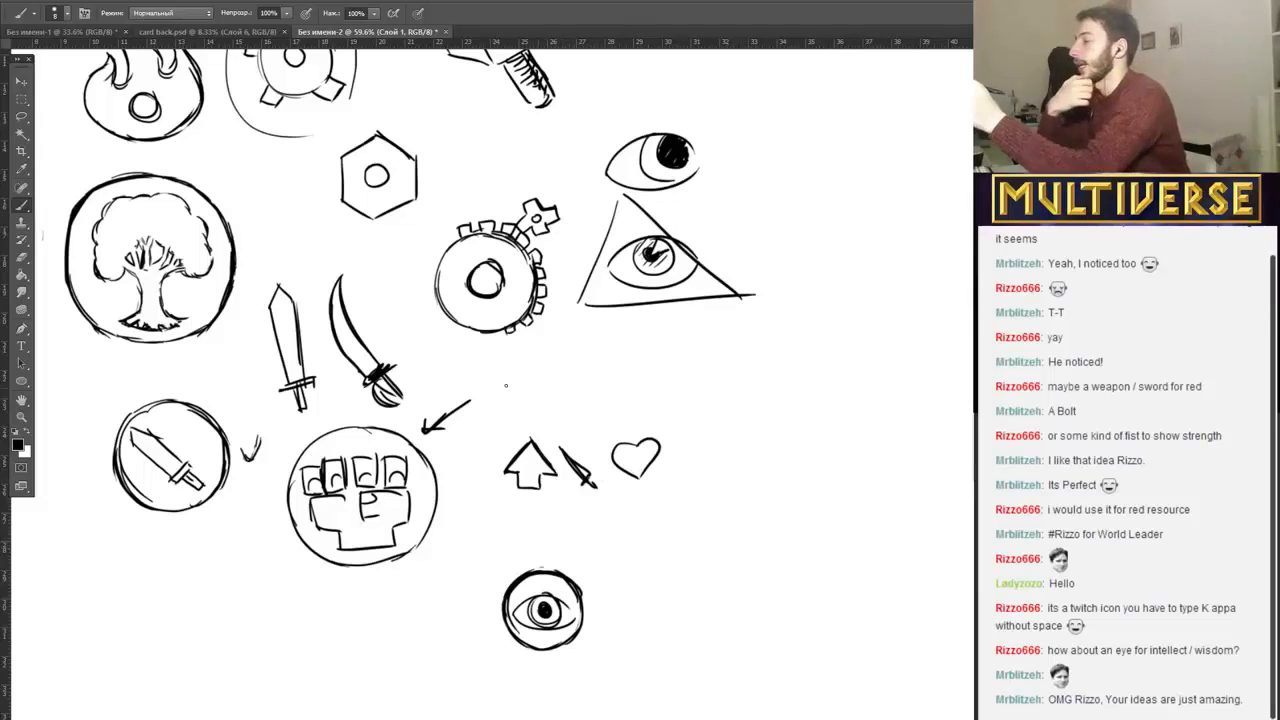
# Cross out the circled sword, and mark the fist with a circled double check and the tree with a circled single check.
pyautogui.moveTo(217, 399); pyautogui.dragTo(105, 526)
pyautogui.moveTo(107, 403); pyautogui.dragTo(228, 518)
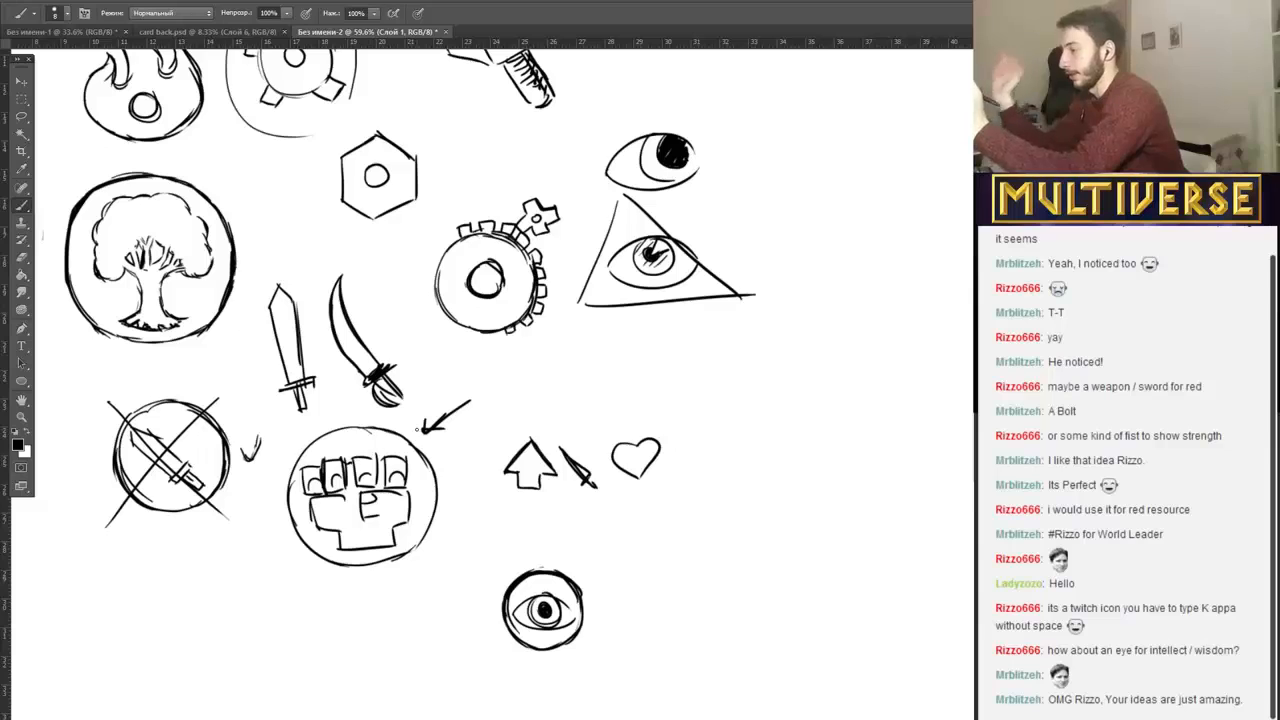
pyautogui.moveTo(442, 452)
pyautogui.mouseDown()
pyautogui.moveTo(484, 447)
pyautogui.moveTo(453, 432)
pyautogui.mouseUp()
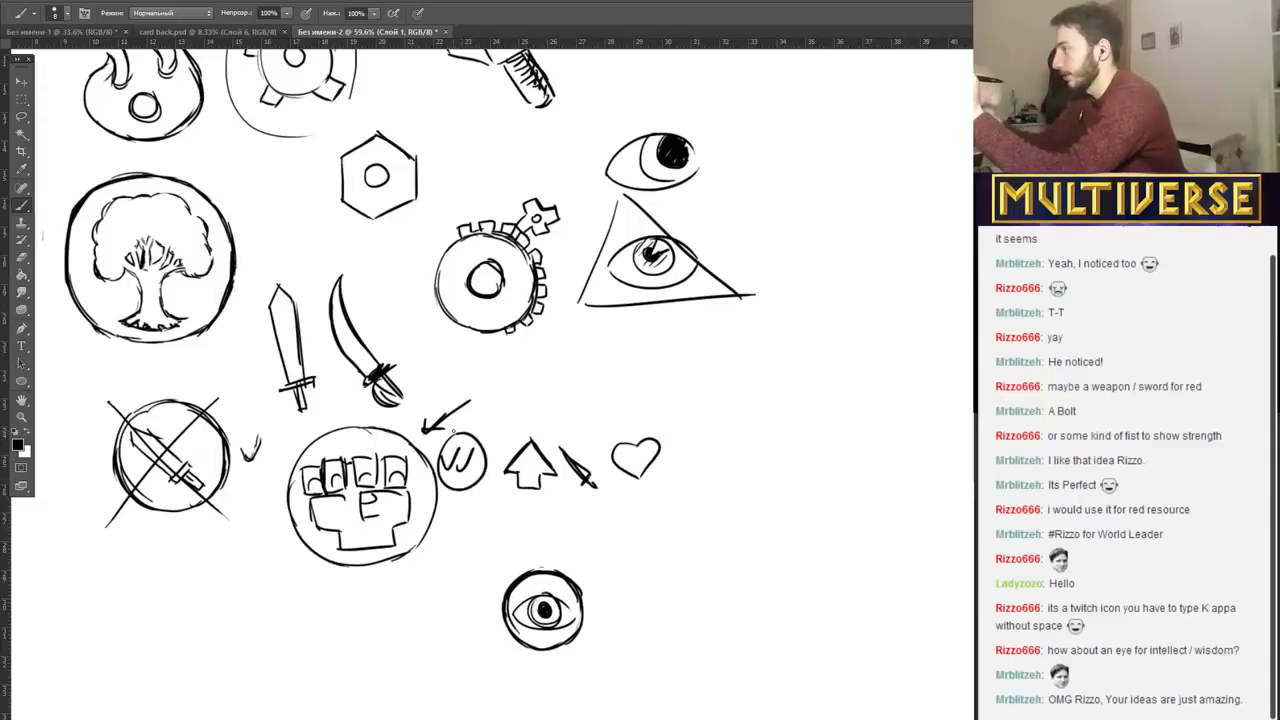
pyautogui.moveTo(242, 210)
pyautogui.mouseDown()
pyautogui.moveTo(264, 199)
pyautogui.moveTo(231, 222)
pyautogui.moveTo(263, 188)
pyautogui.mouseUp()
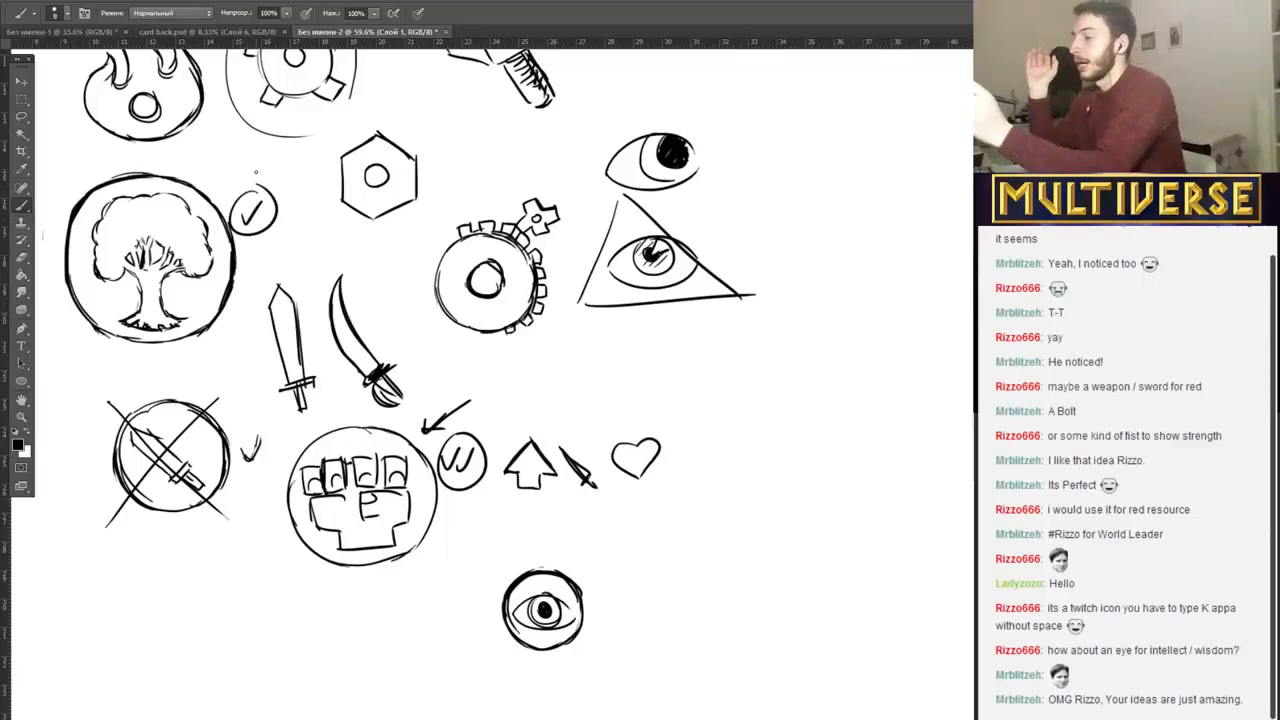
# Add question marks beside the circled eye, outlined gear and circled spiral, and draw another tooth at the bottom of the gear.
pyautogui.moveTo(574, 543); pyautogui.dragTo(578, 560)
pyautogui.click(576, 567)
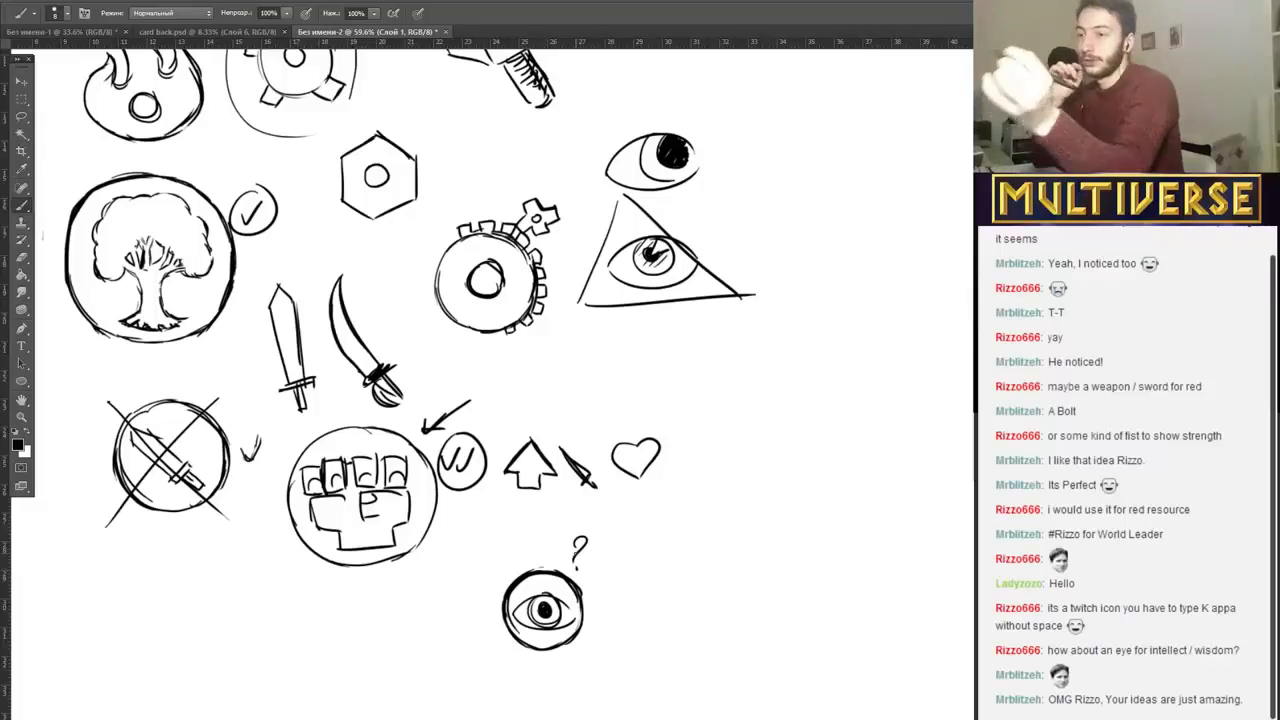
pyautogui.scroll(5, 480, 380)
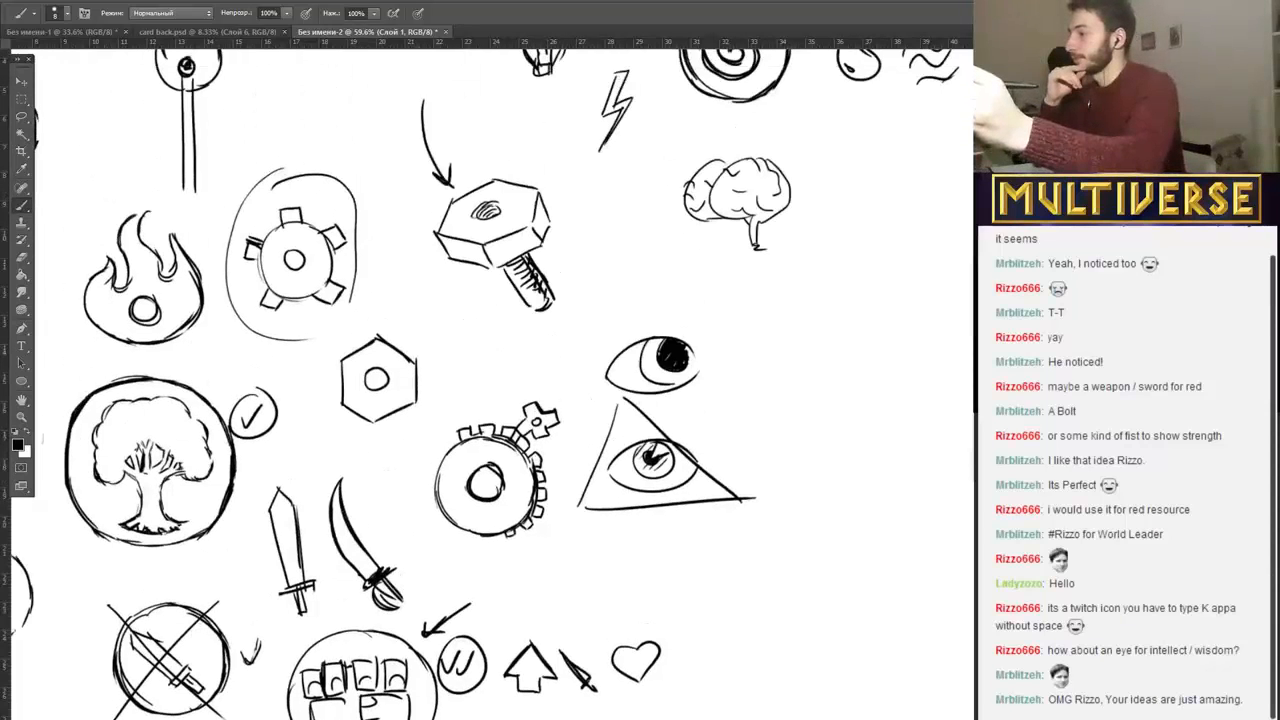
pyautogui.scroll(5, 293, 488)
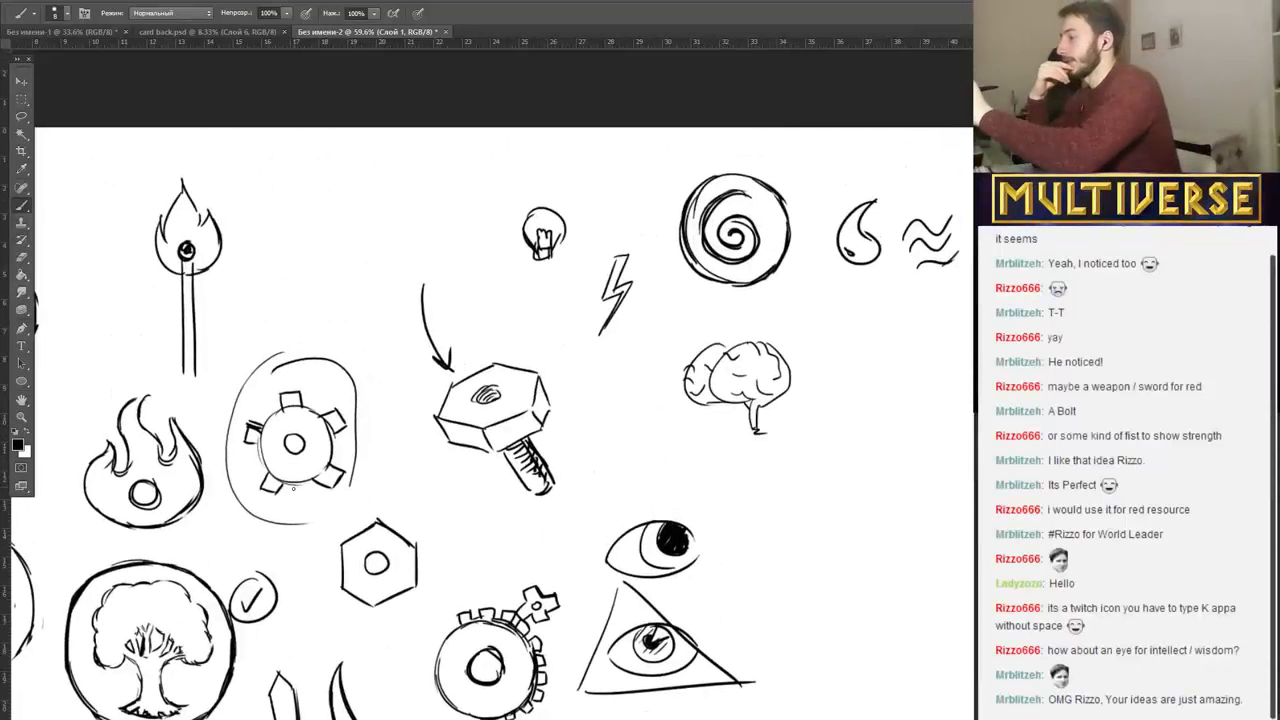
pyautogui.moveTo(312, 322); pyautogui.dragTo(319, 334)
pyautogui.click(320, 342)
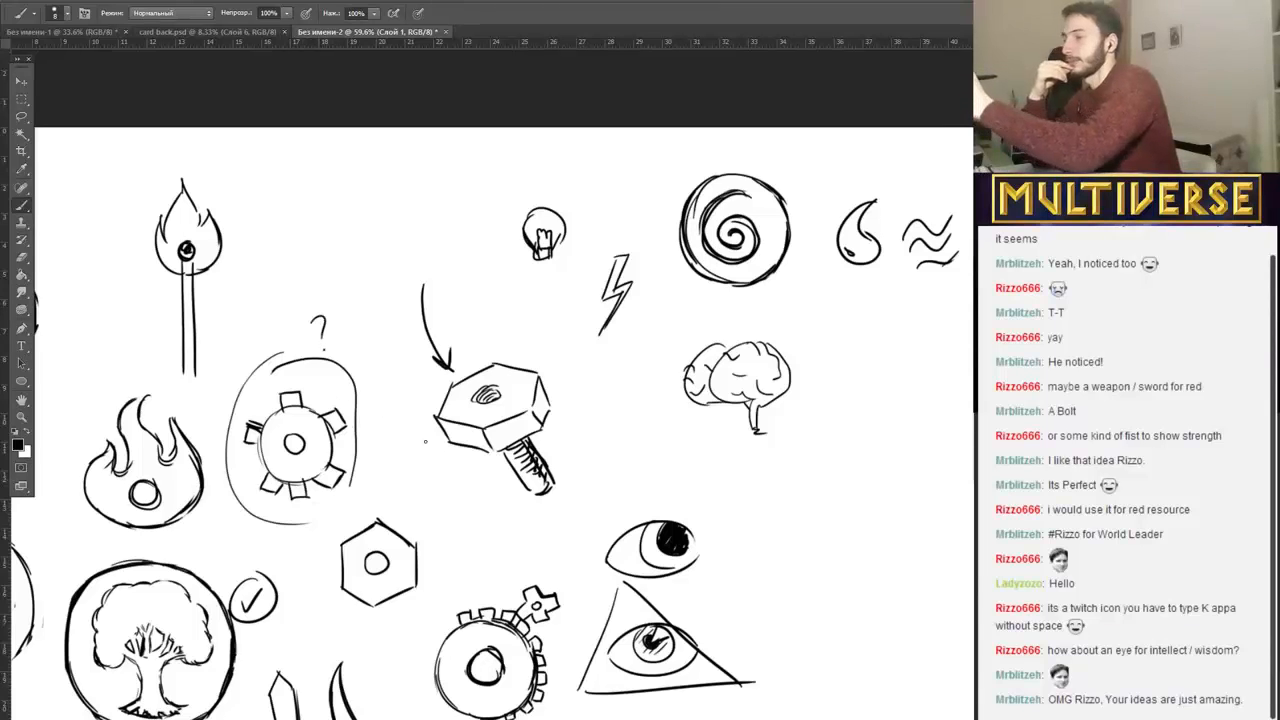
pyautogui.moveTo(783, 151); pyautogui.dragTo(789, 171)
pyautogui.click(789, 179)
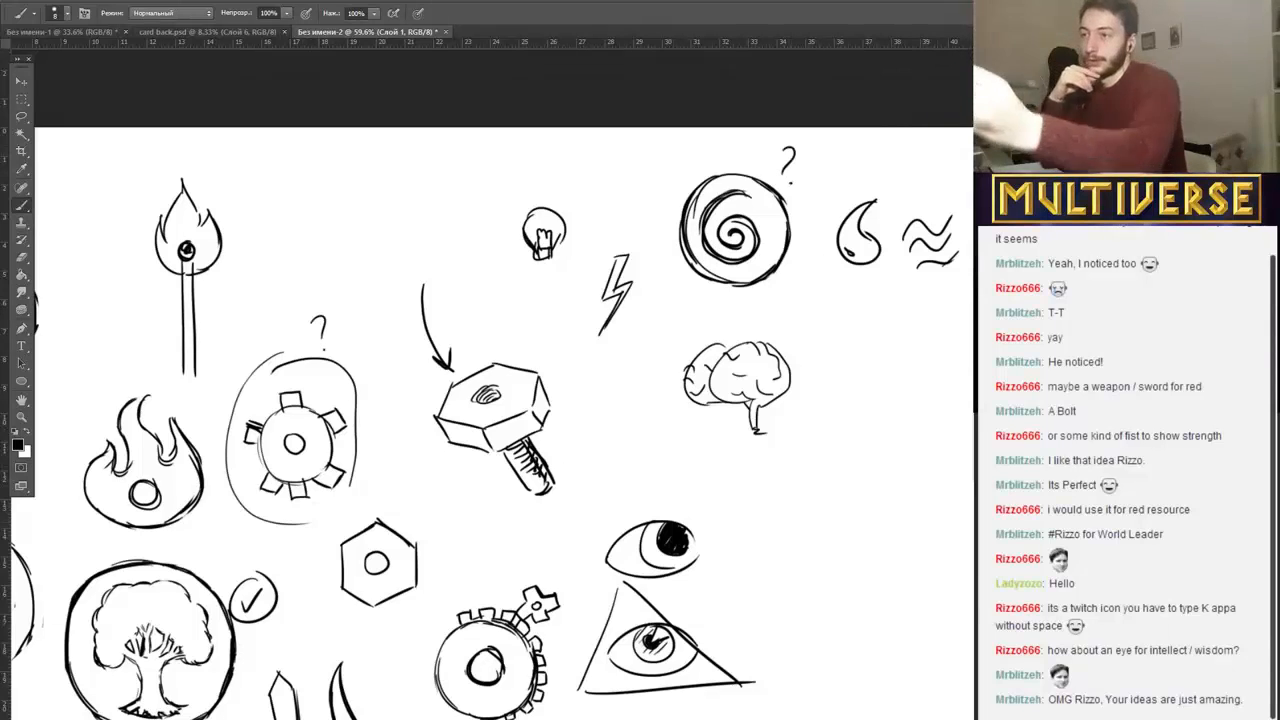
# Draw a large empty circle beside the small circled eye, below the heart.
pyautogui.scroll(-5, 789, 179)
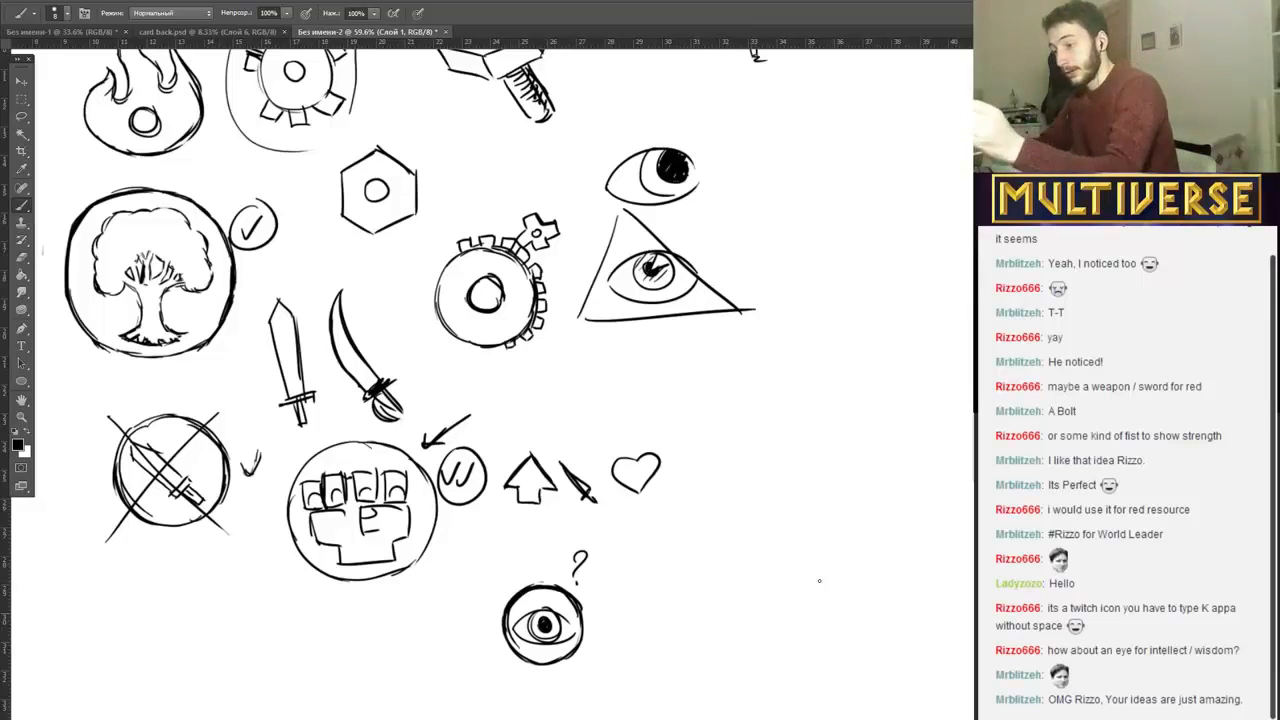
pyautogui.moveTo(687, 535)
pyautogui.mouseDown()
pyautogui.moveTo(667, 612)
pyautogui.moveTo(745, 496)
pyautogui.moveTo(686, 530)
pyautogui.moveTo(662, 614)
pyautogui.mouseUp()
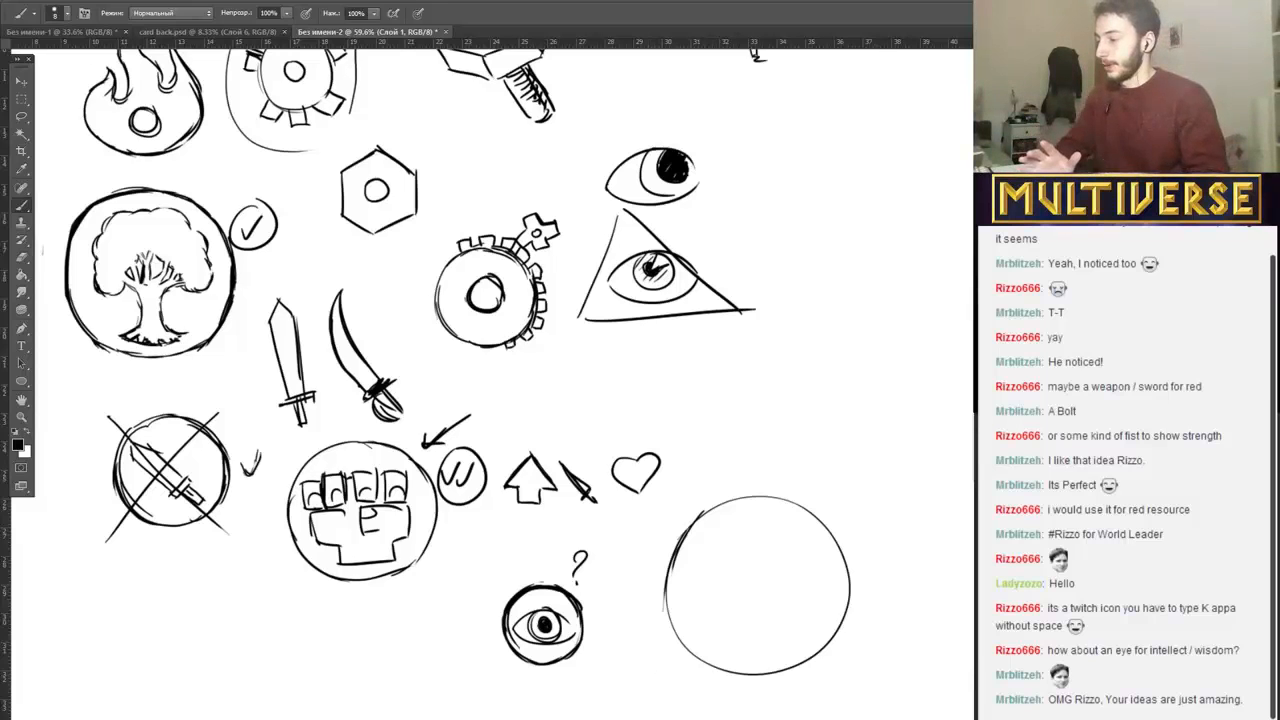
pyautogui.hscroll(8, 517, 360)
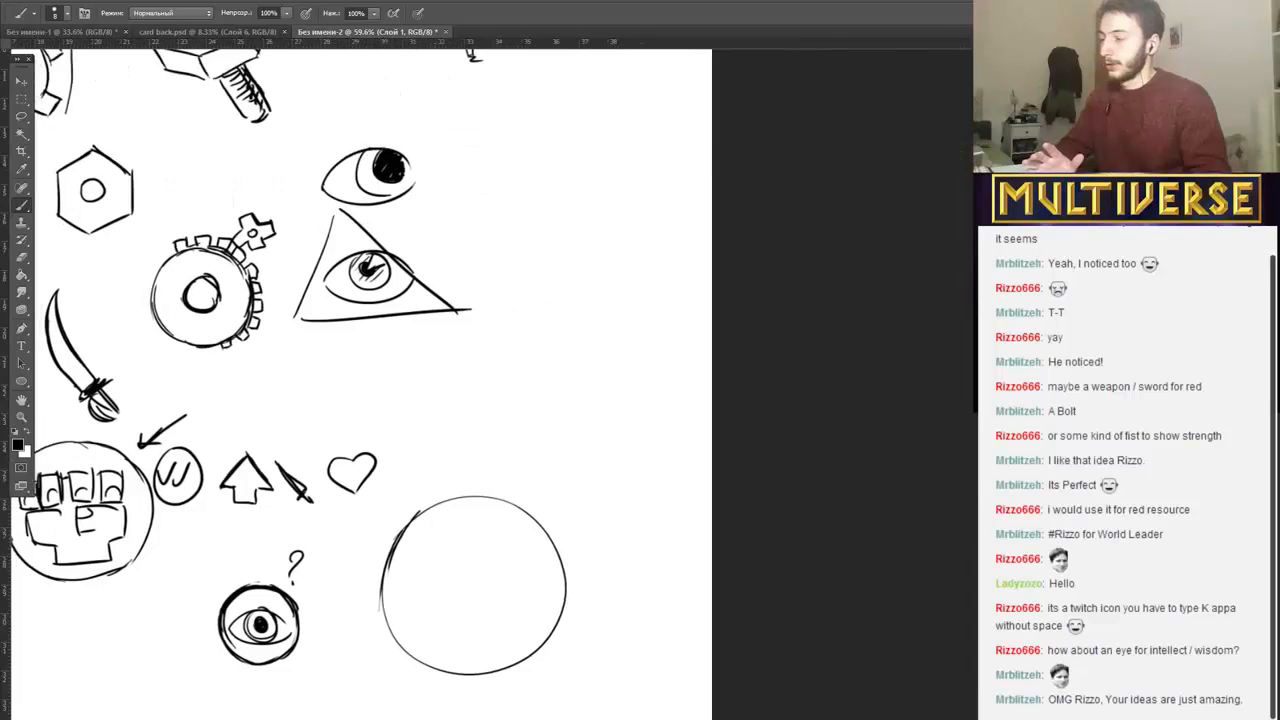
pyautogui.hscroll(-3, 517, 360)
pyautogui.scroll(-2, 583, 462)
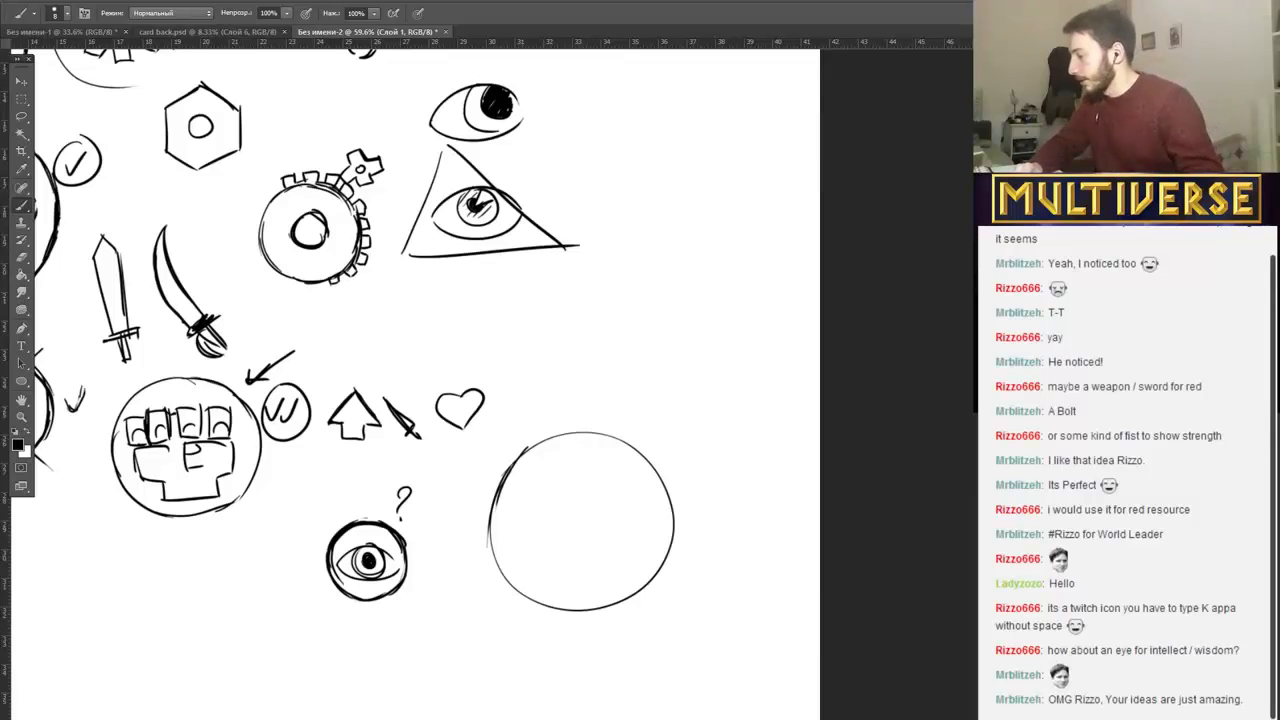
# Switch to the Multiverse rulebook PDF, read the resource colors under Four Flavors of Conquest, and return to the Photoshop sketch.
pyautogui.hotkey('alt', 'Tab')
pyautogui.doubleClick(643, 481)
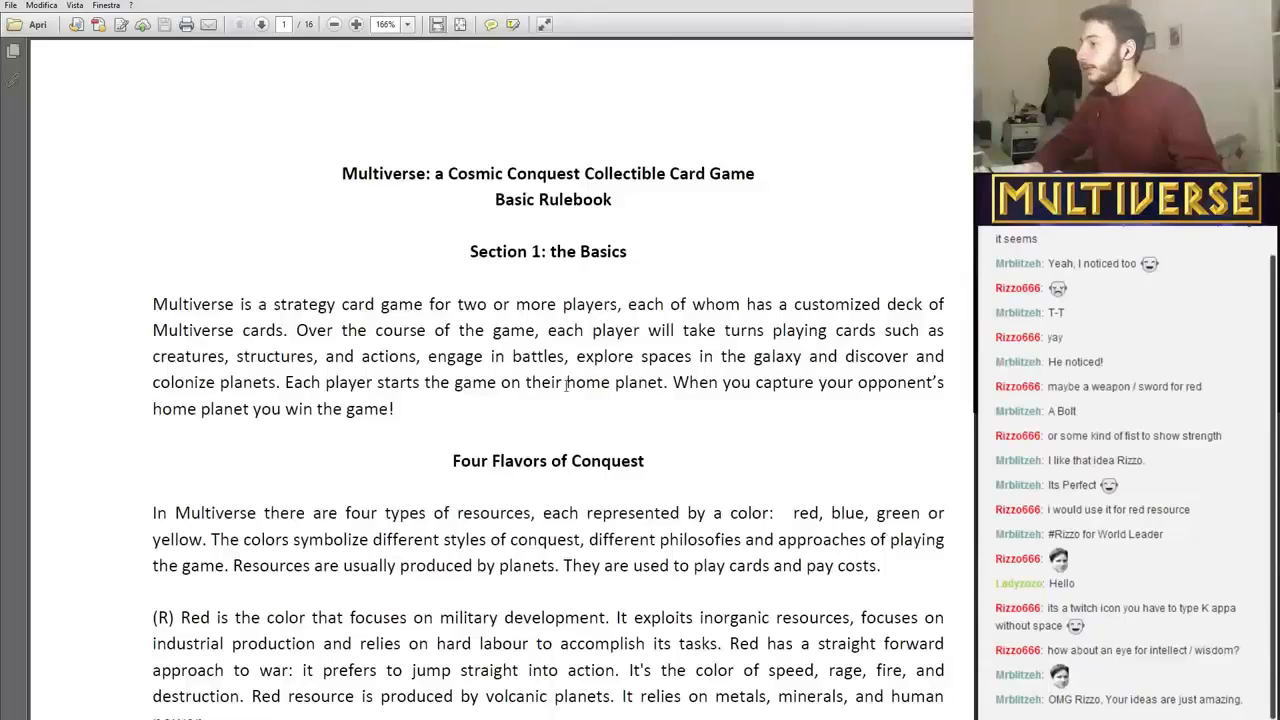
pyautogui.scroll(-4, 490, 480)
pyautogui.scroll(1, 488, 480)
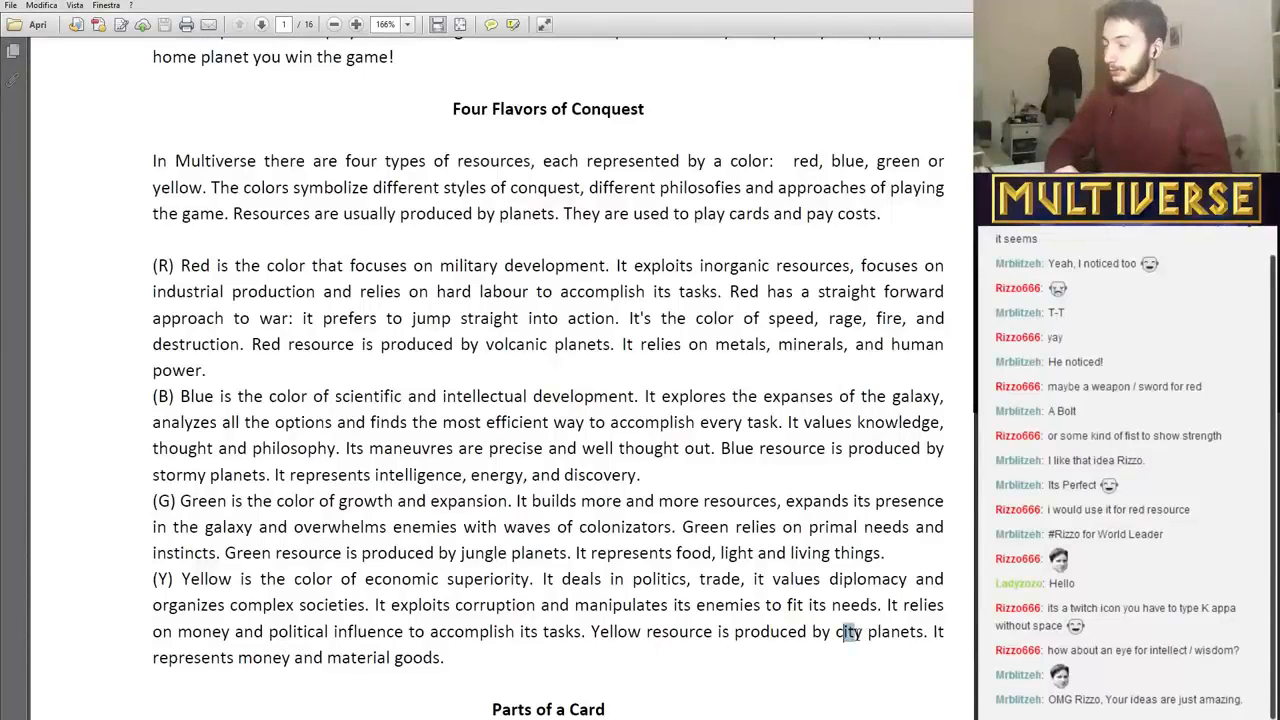
pyautogui.moveTo(842, 633)
pyautogui.mouseDown()
pyautogui.moveTo(891, 634)
pyautogui.moveTo(849, 634)
pyautogui.moveTo(861, 640)
pyautogui.mouseUp()
pyautogui.click(856, 686)
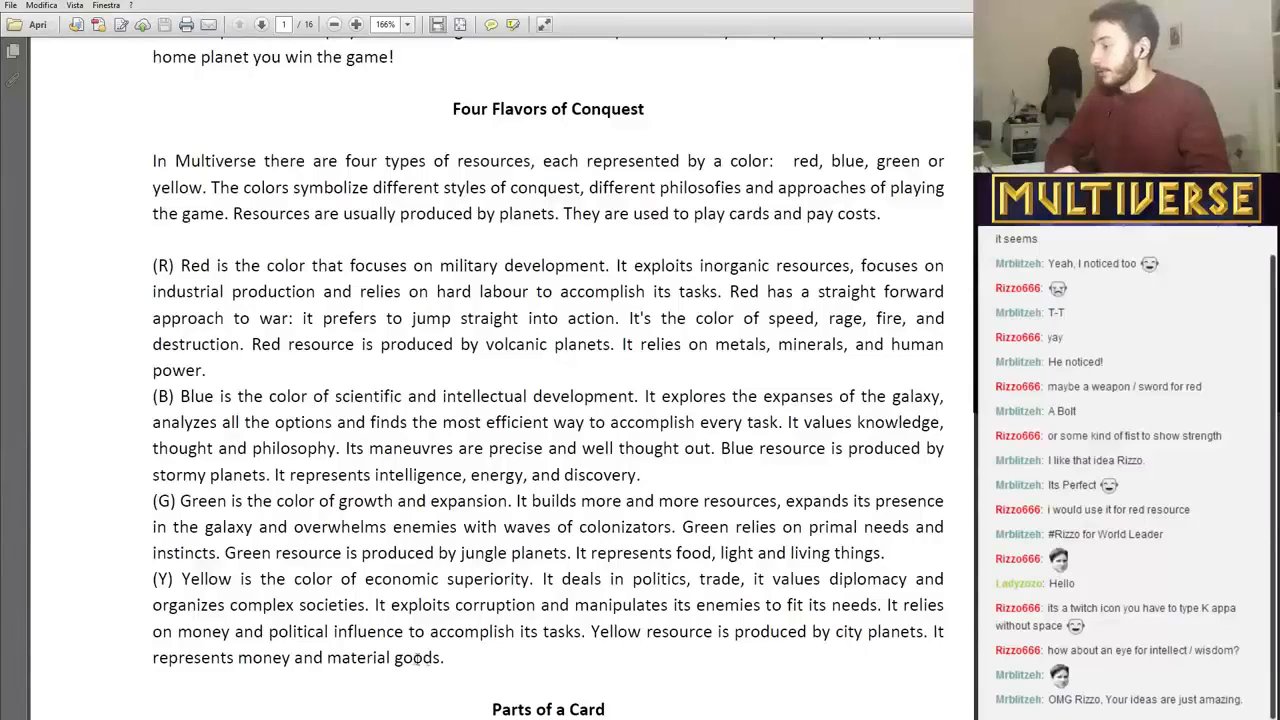
pyautogui.moveTo(234, 657); pyautogui.dragTo(505, 633)
pyautogui.click(503, 670)
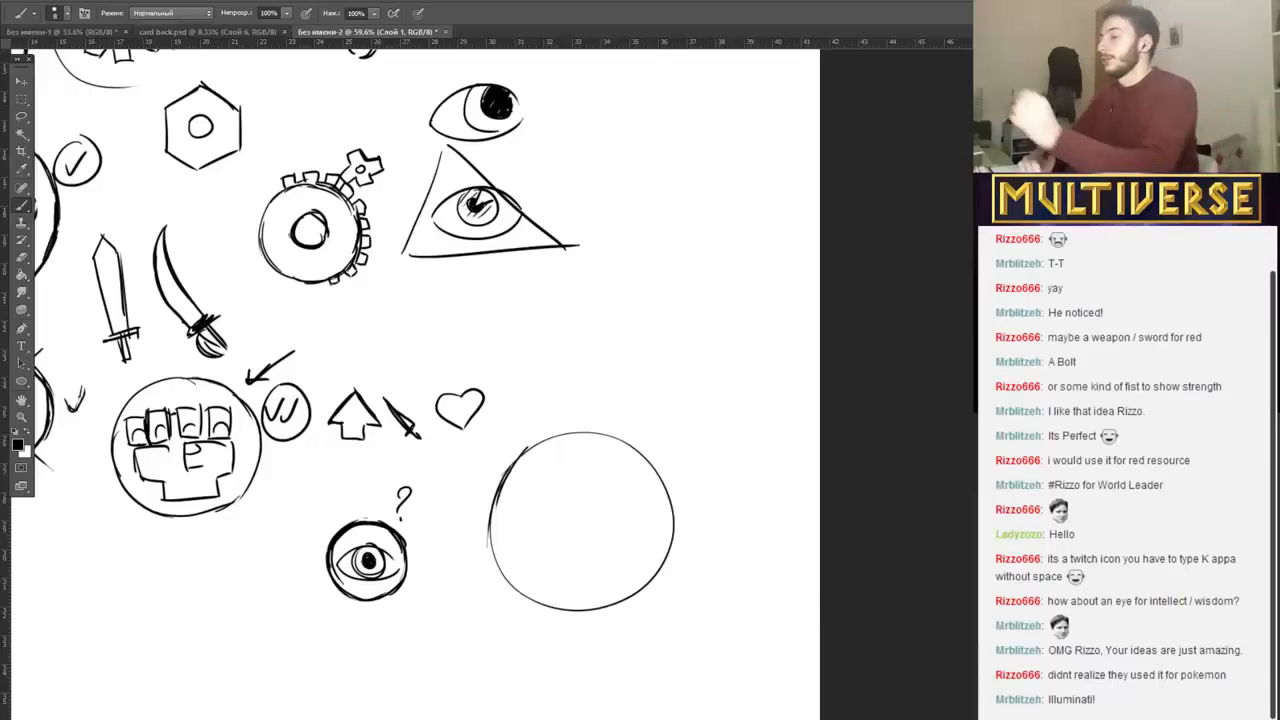
# Draw a balance scale with two hanging pans and a base inside the large circle, and mark it with a circled double check.
pyautogui.moveTo(567, 497); pyautogui.dragTo(575, 560)
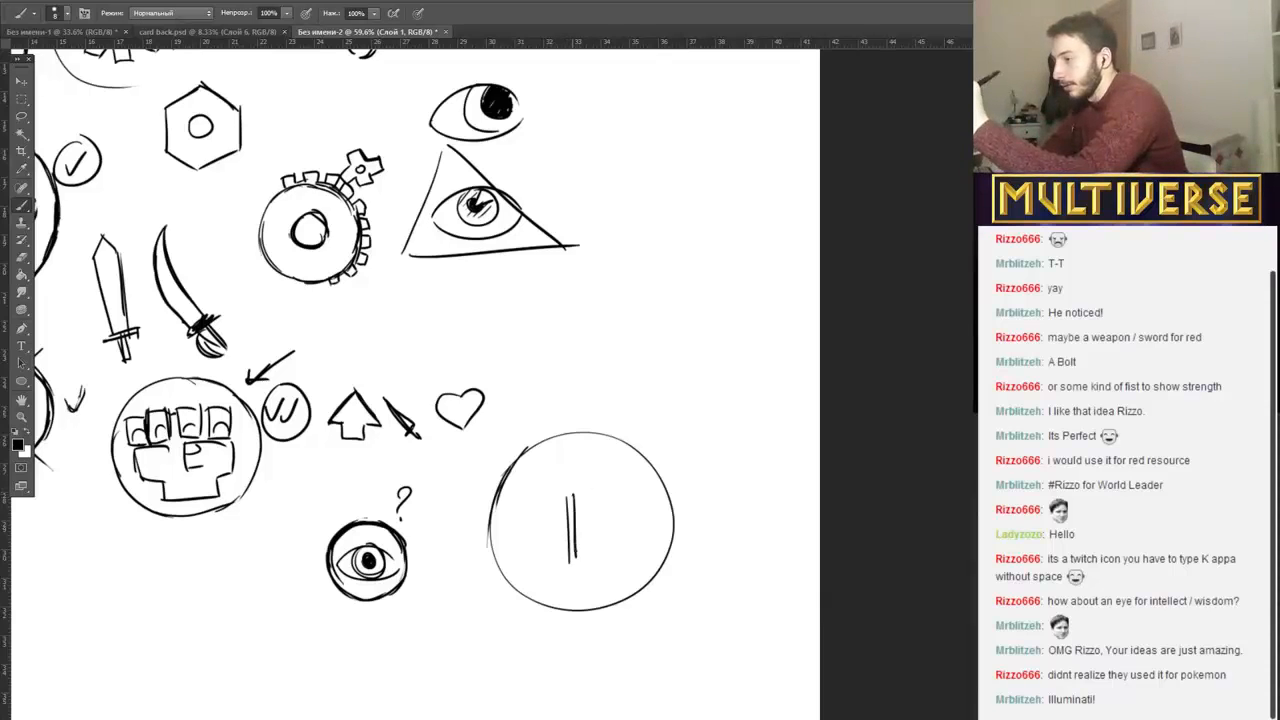
pyautogui.moveTo(522, 492); pyautogui.dragTo(620, 490)
pyautogui.moveTo(530, 496)
pyautogui.mouseDown()
pyautogui.moveTo(622, 492)
pyautogui.moveTo(521, 508)
pyautogui.moveTo(510, 550)
pyautogui.moveTo(568, 542)
pyautogui.mouseUp()
pyautogui.moveTo(626, 490)
pyautogui.mouseDown()
pyautogui.moveTo(602, 541)
pyautogui.moveTo(650, 542)
pyautogui.mouseUp()
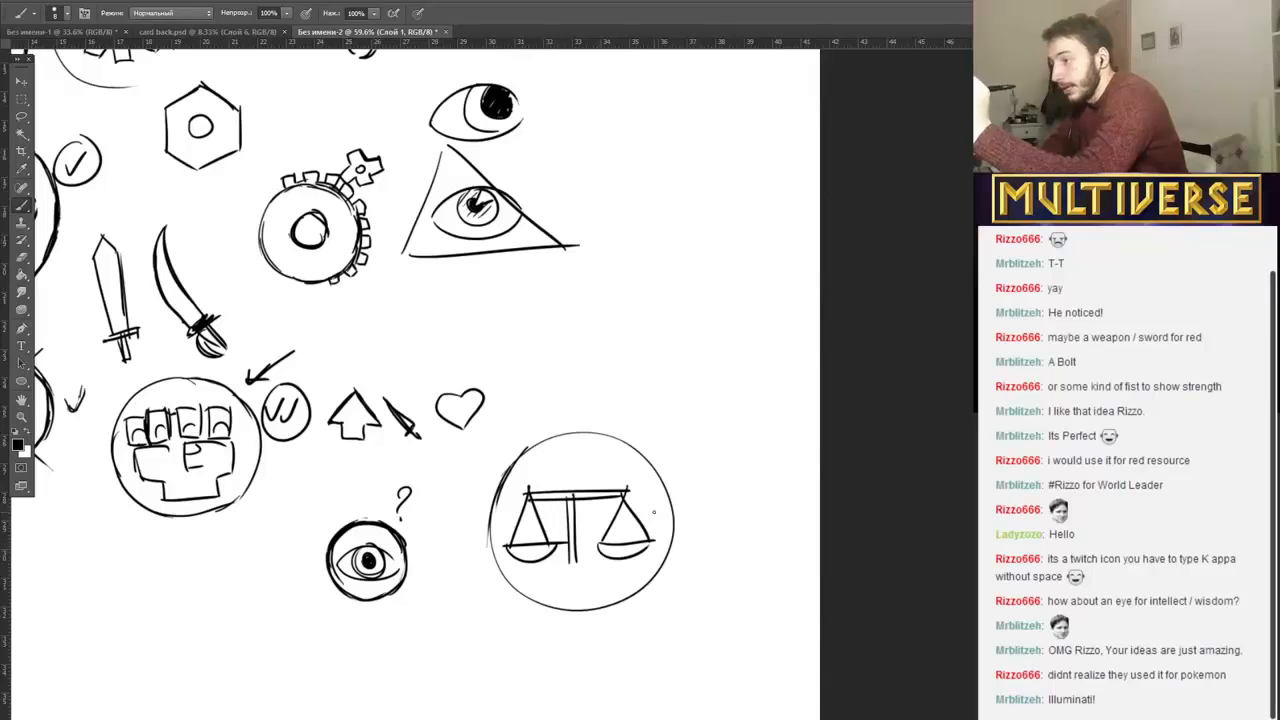
pyautogui.moveTo(540, 566); pyautogui.dragTo(609, 568)
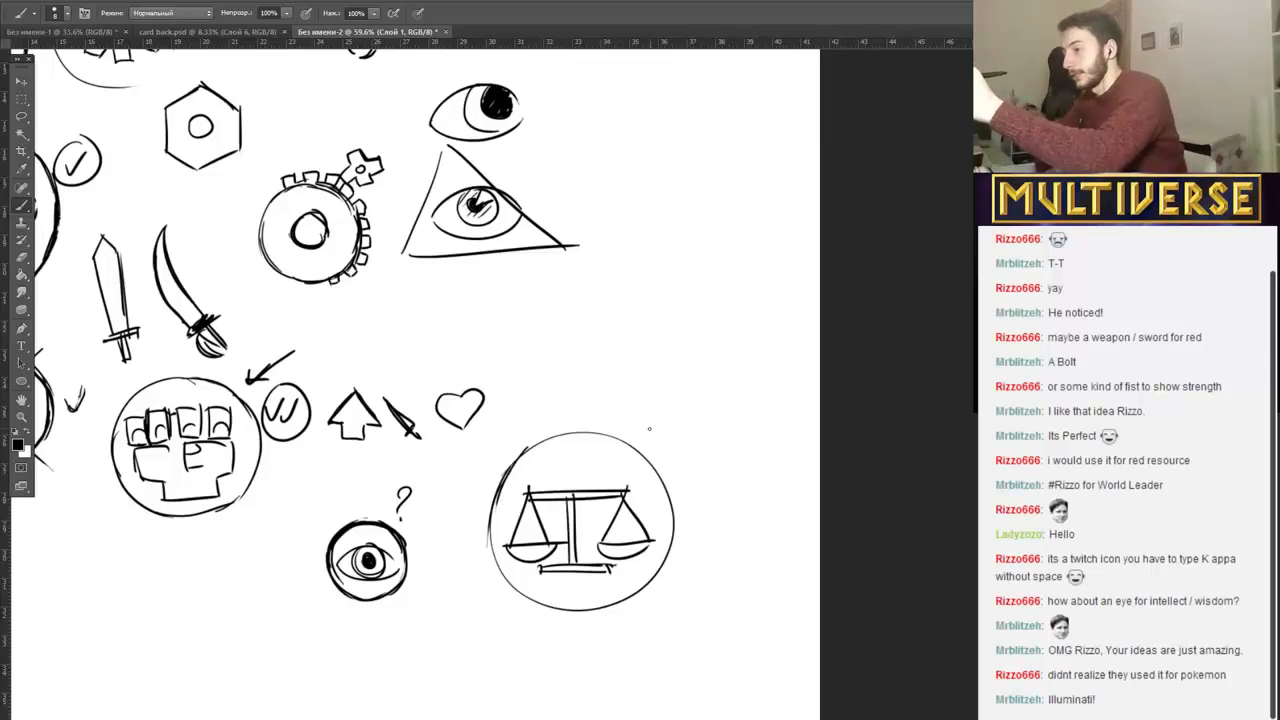
pyautogui.moveTo(648, 428)
pyautogui.mouseDown()
pyautogui.moveTo(685, 414)
pyautogui.moveTo(690, 388)
pyautogui.mouseUp()
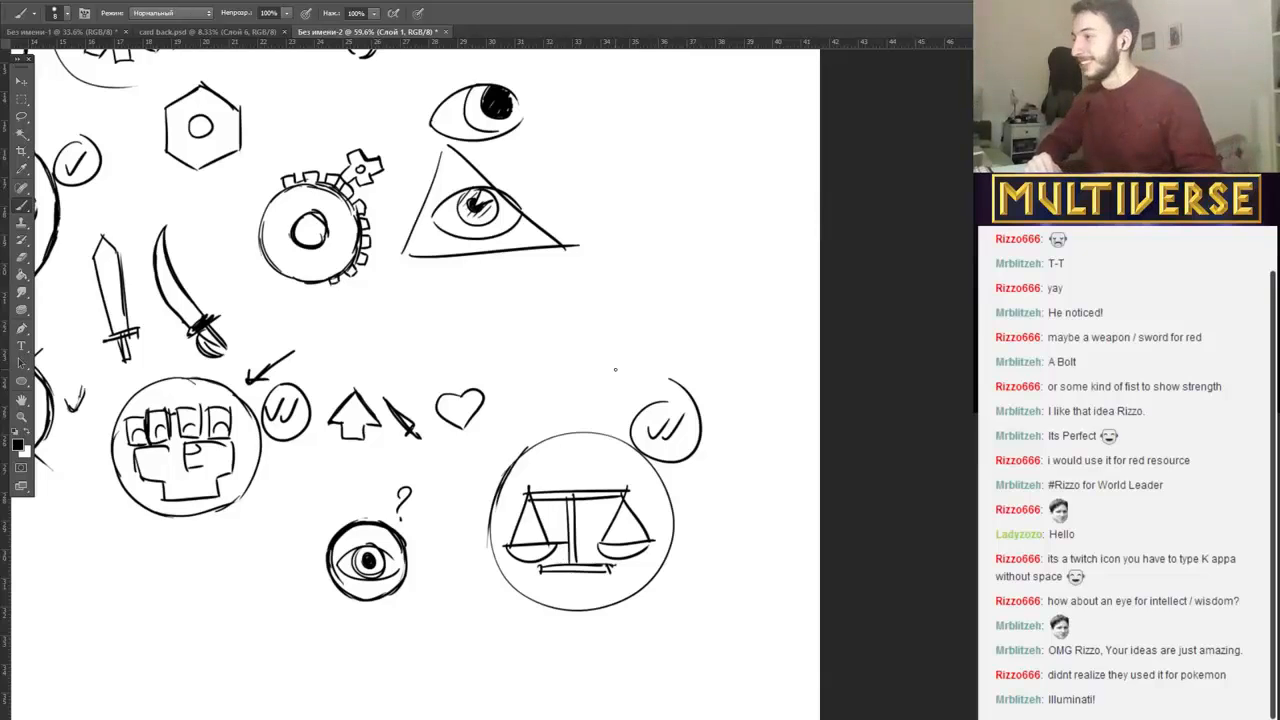
# Review all the sketched resource and stat symbols and their check, cross and question marks across the canvas.
pyautogui.scroll(3, 615, 369)
pyautogui.scroll(4, 596, 370)
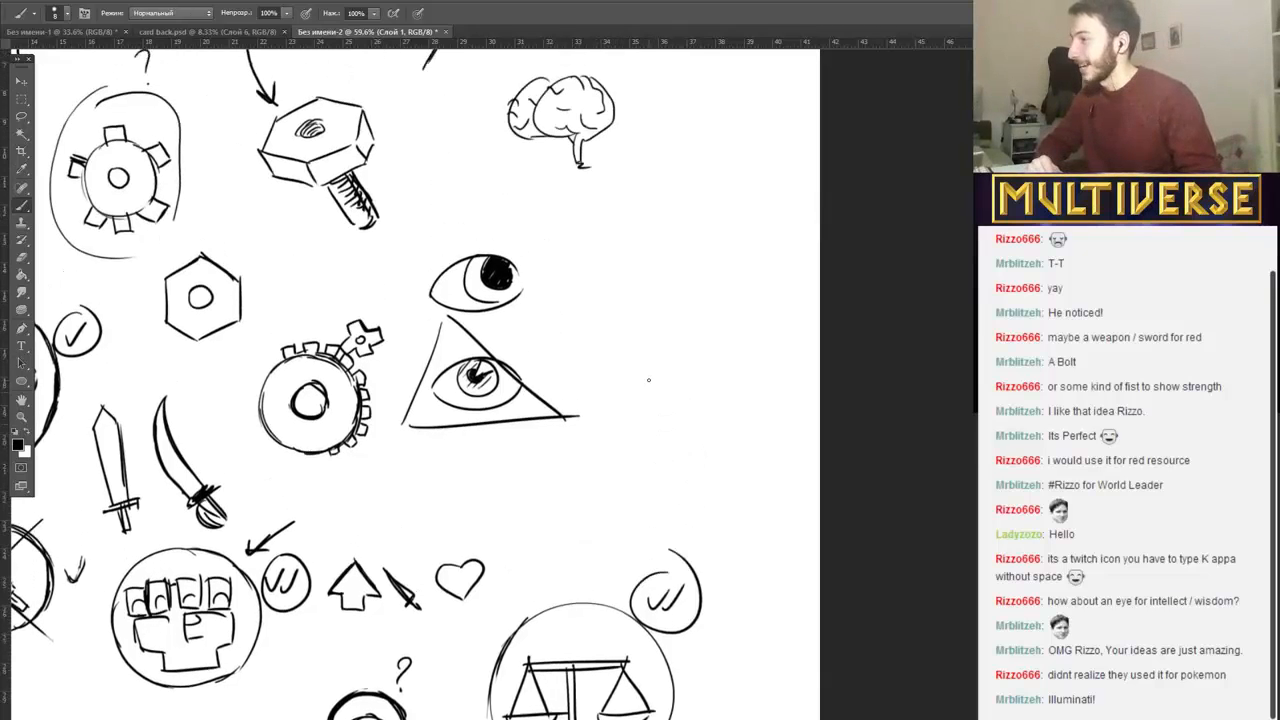
pyautogui.scroll(-6, 733, 443)
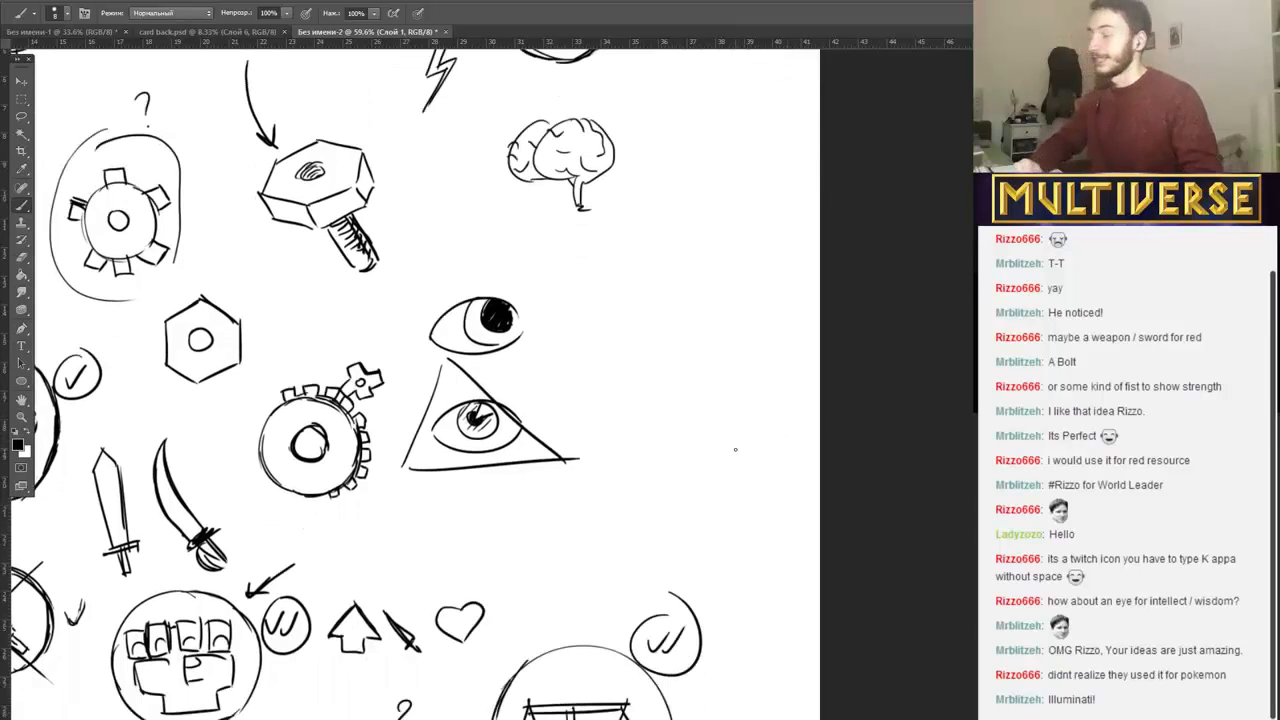
pyautogui.scroll(1, 717, 459)
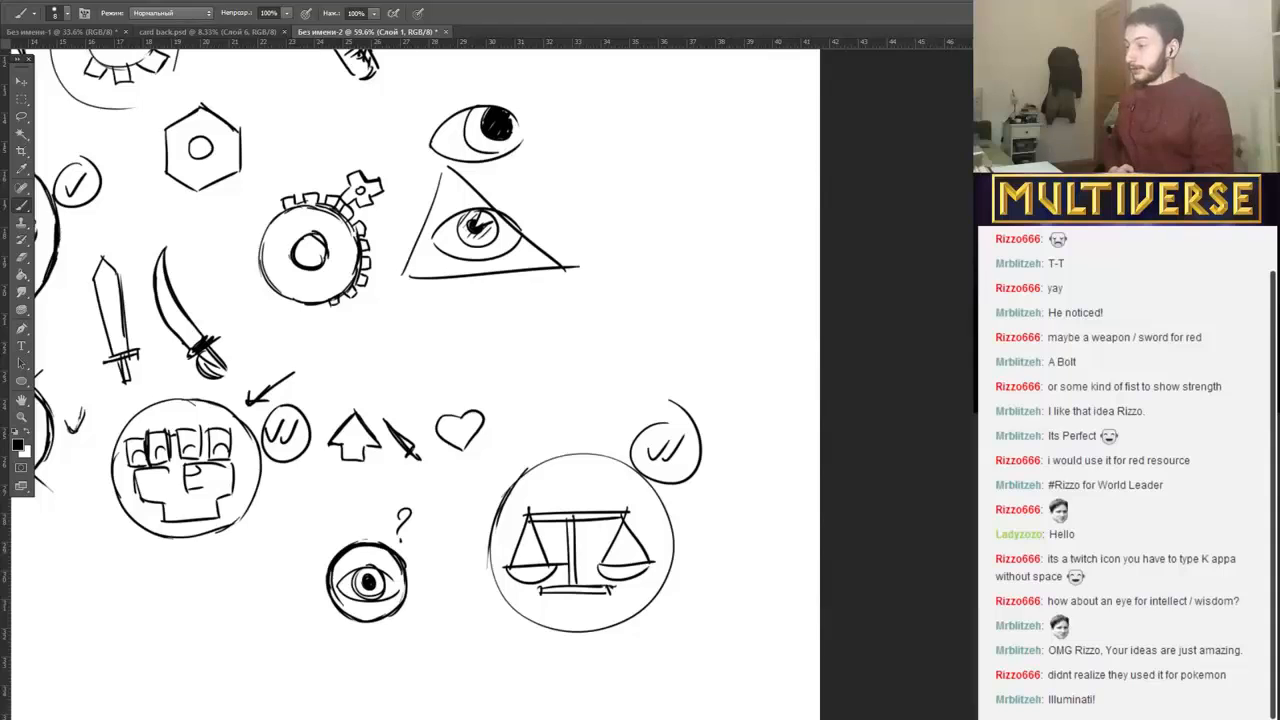
pyautogui.hscroll(-5, 490, 380)
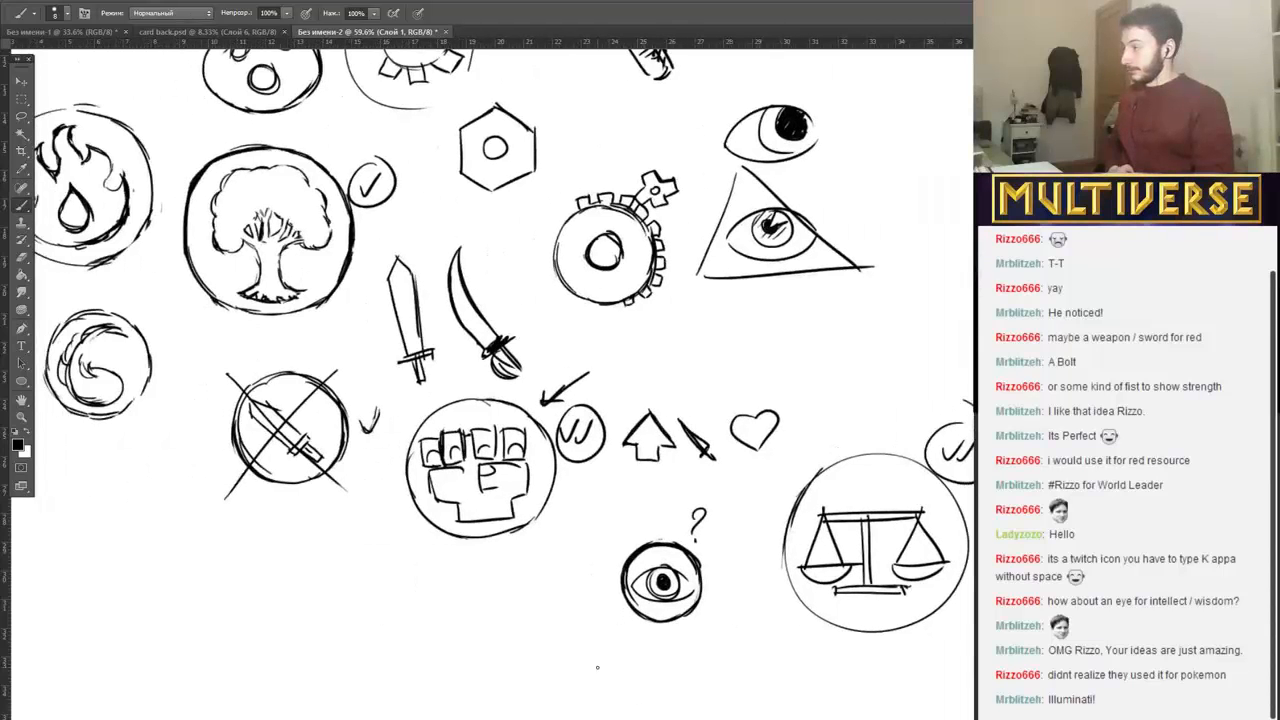
pyautogui.scroll(-2, 597, 667)
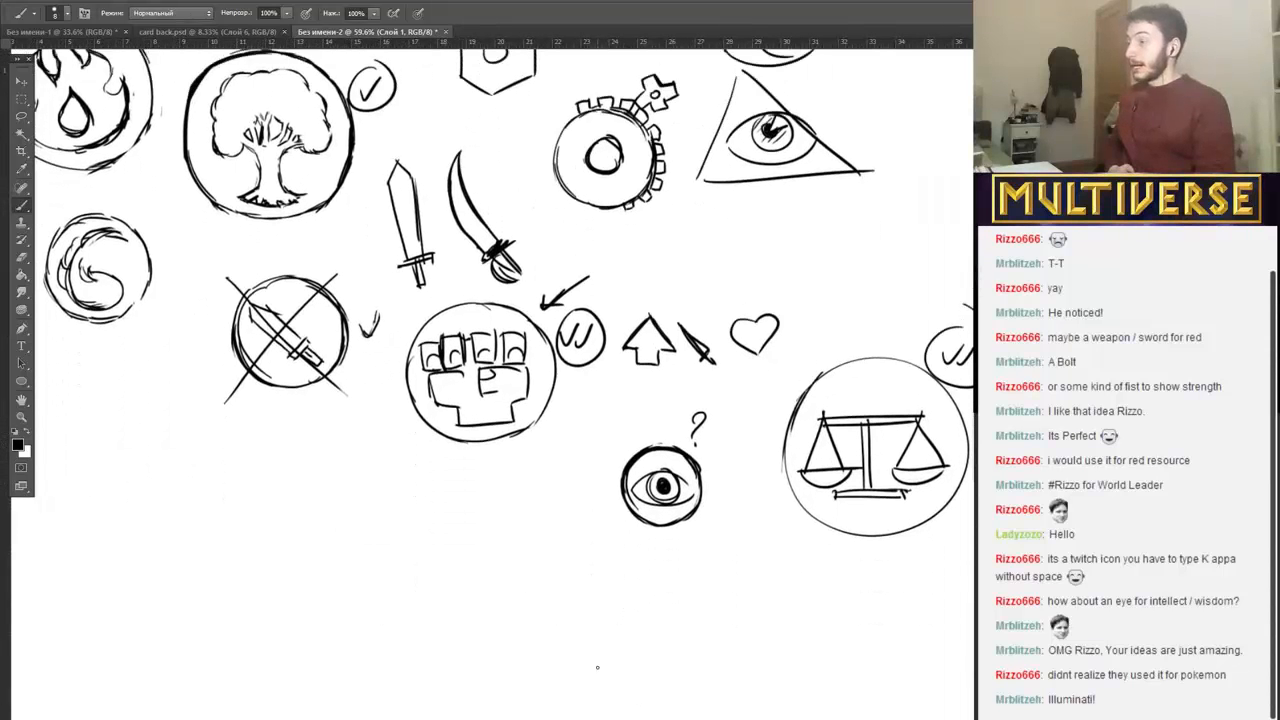
pyautogui.scroll(2, 597, 667)
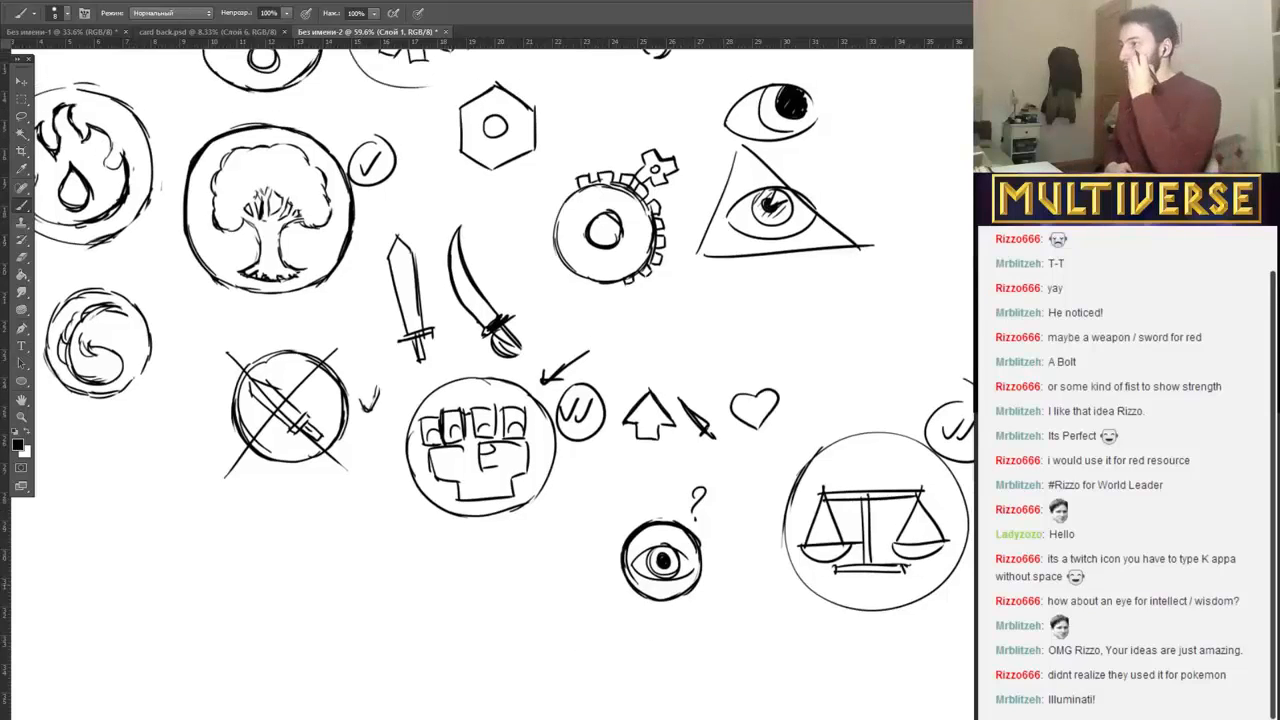
pyautogui.scroll(2, 488, 382)
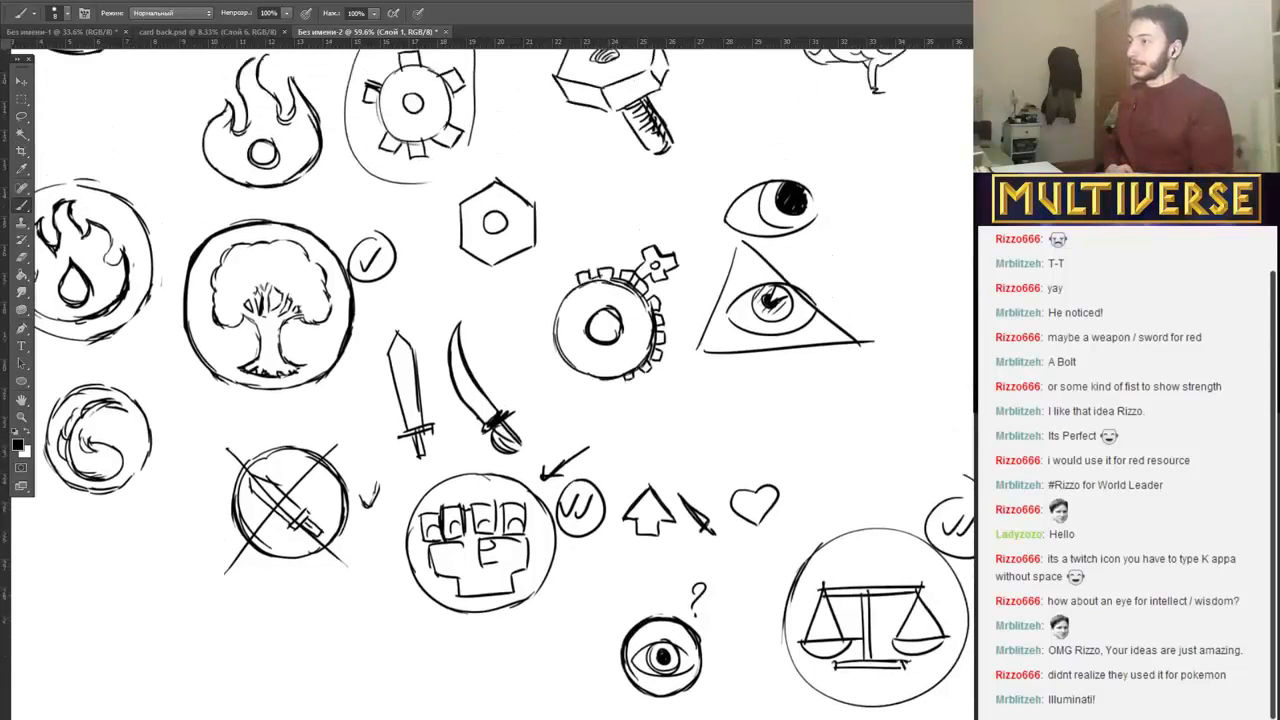
pyautogui.scroll(6, 488, 382)
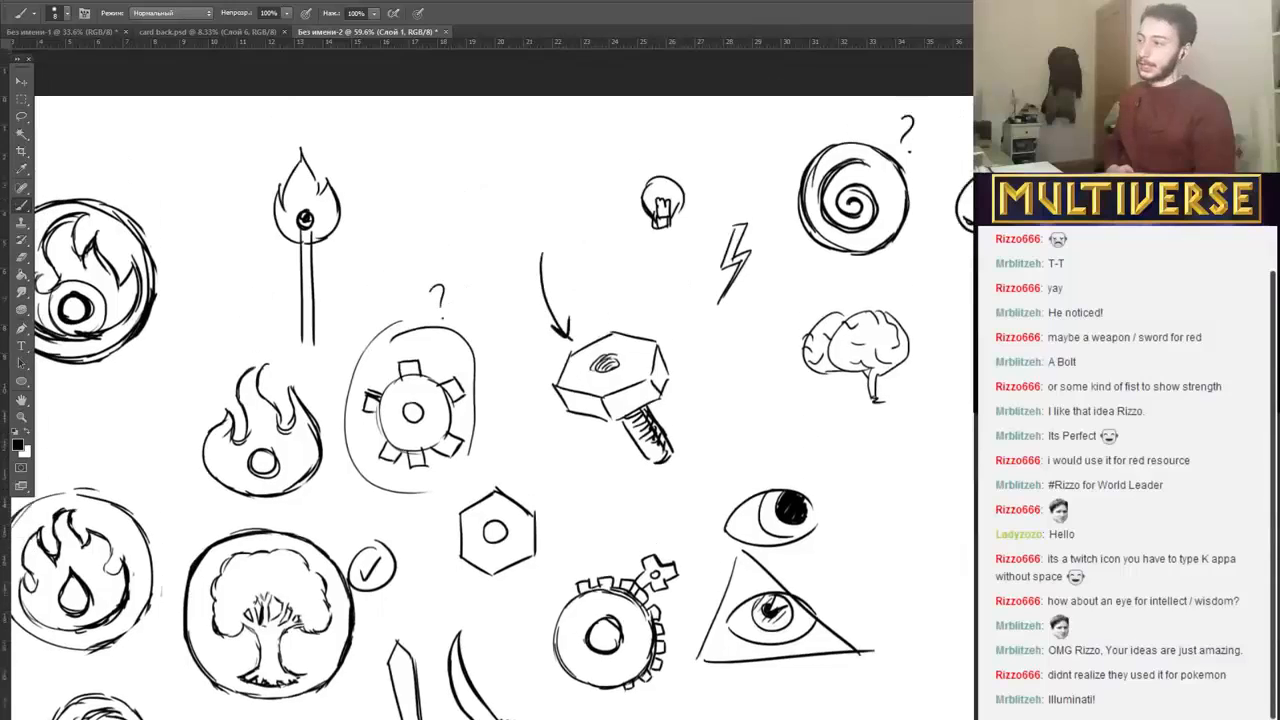
# Mark the small circled eye with a check and a second question mark, and enclose it in a larger circle.
pyautogui.scroll(-3, 488, 382)
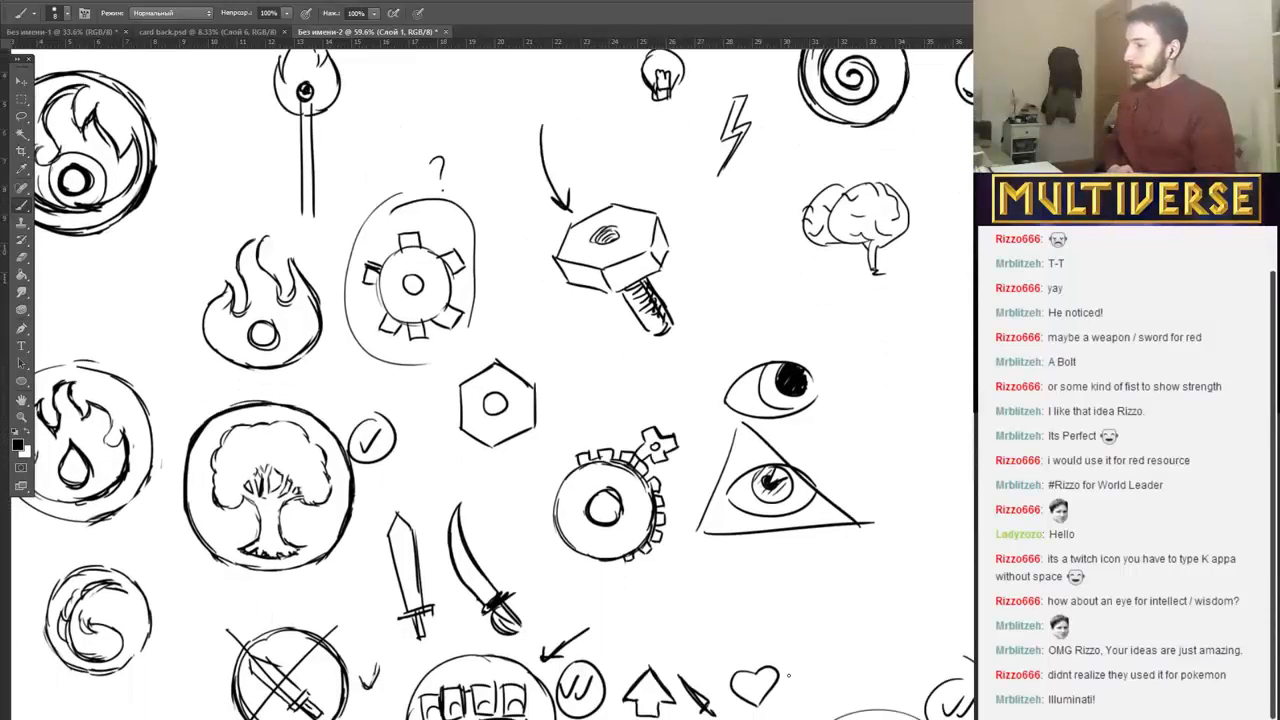
pyautogui.scroll(-5, 788, 675)
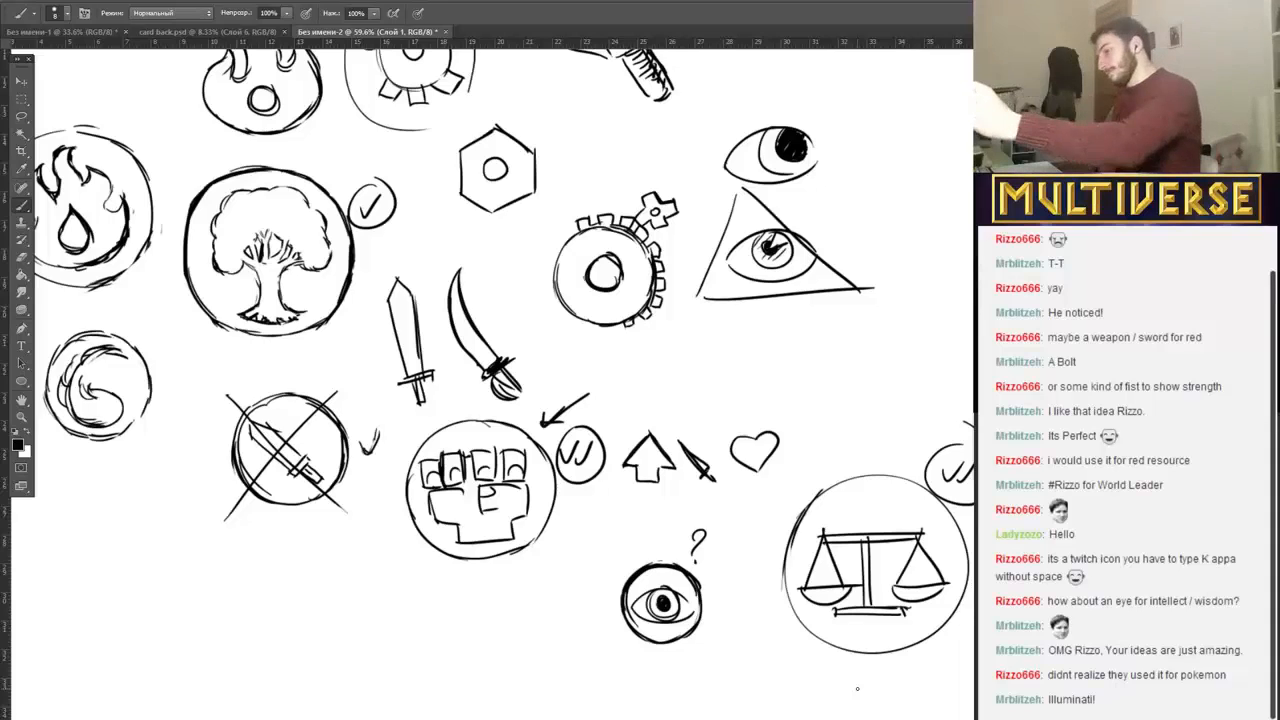
pyautogui.moveTo(709, 547); pyautogui.dragTo(733, 548)
pyautogui.click(726, 554)
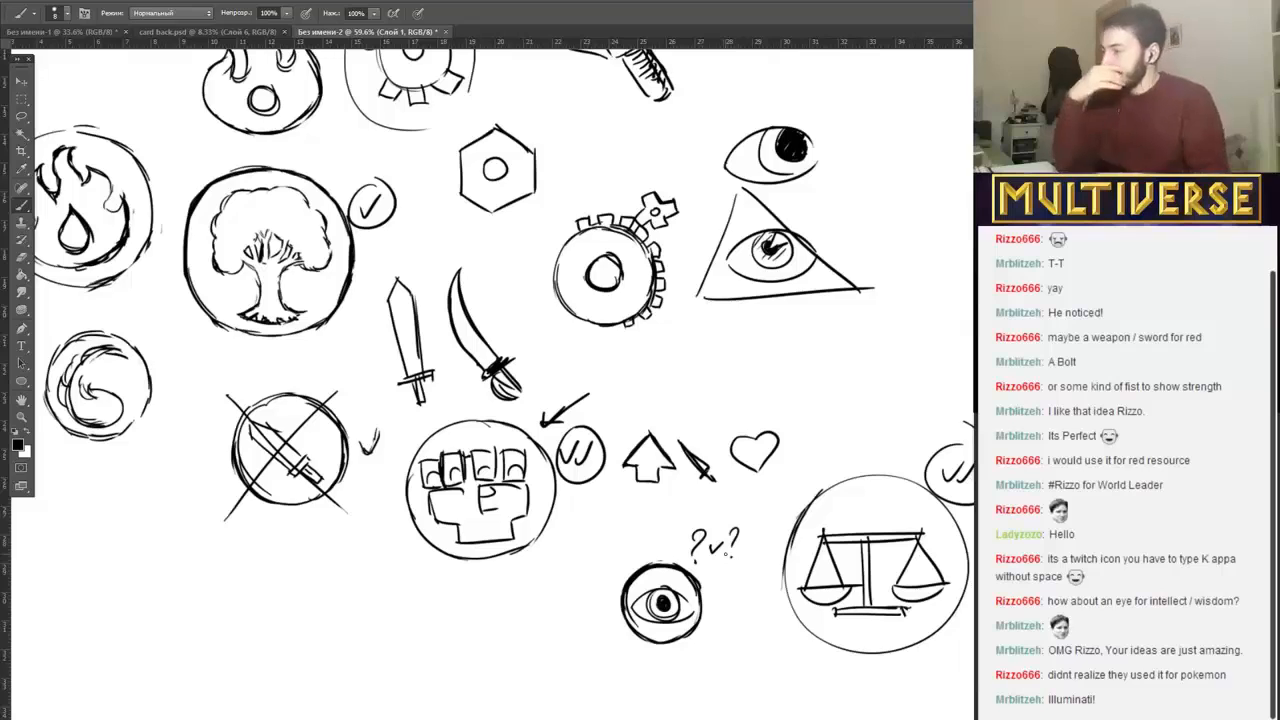
pyautogui.scroll(1, 727, 555)
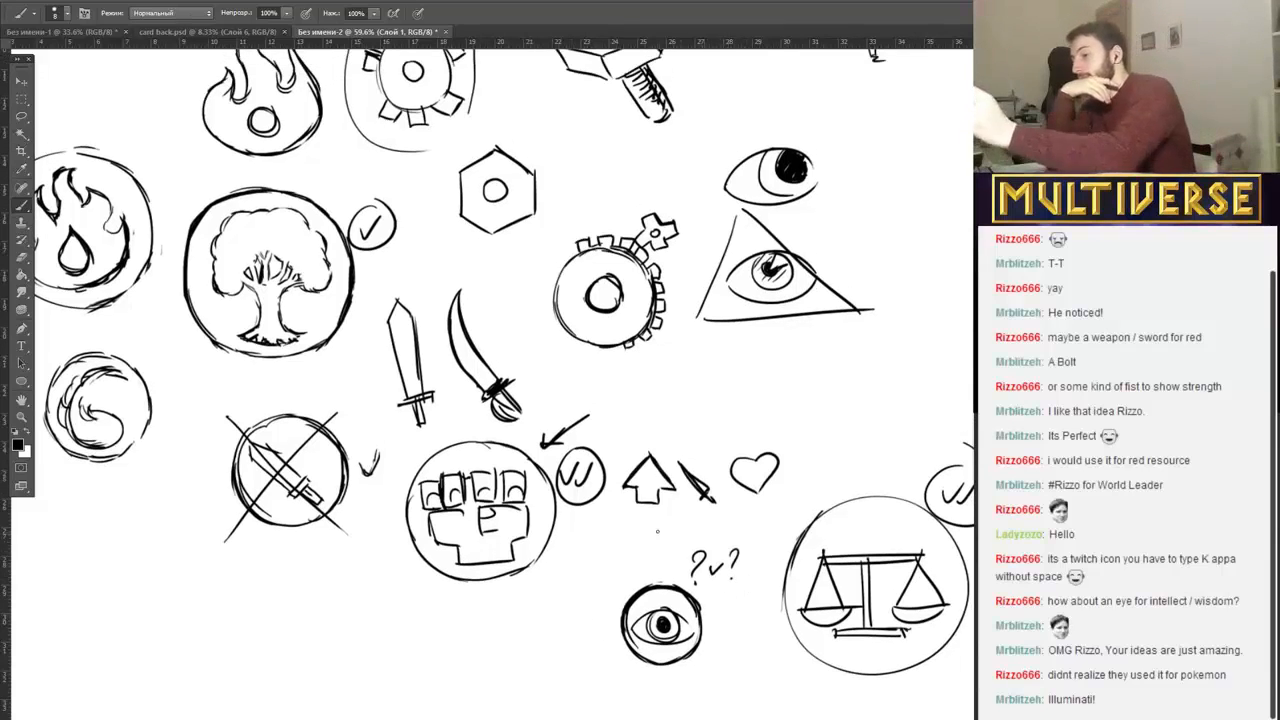
pyautogui.moveTo(600, 595)
pyautogui.mouseDown()
pyautogui.moveTo(728, 590)
pyautogui.moveTo(606, 582)
pyautogui.mouseUp()
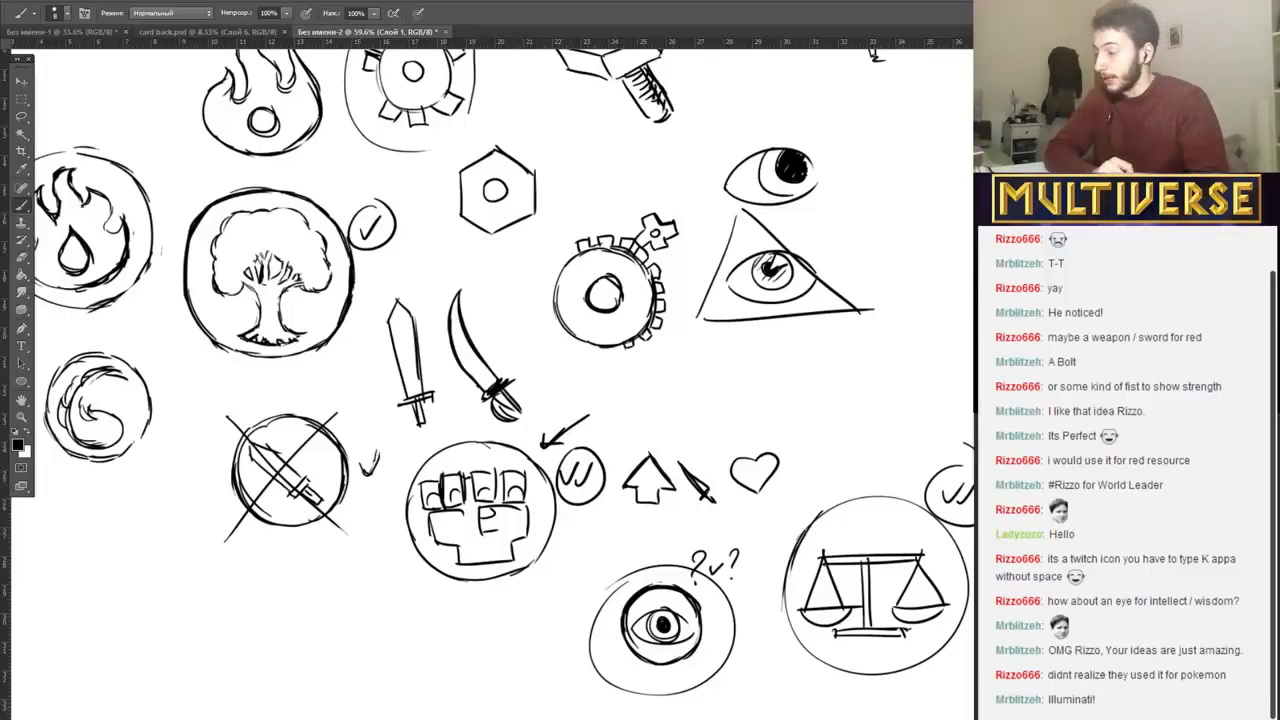
pyautogui.hscroll(8, 562, 378)
pyautogui.hscroll(-7, 562, 378)
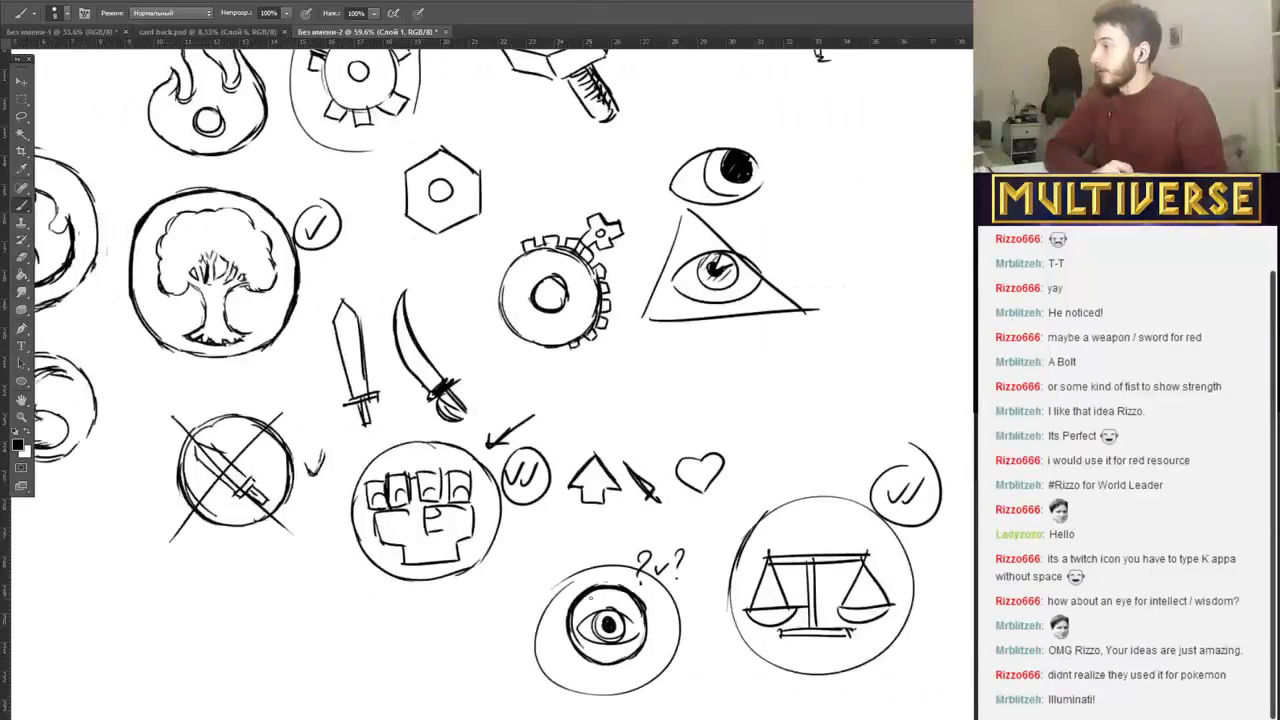
pyautogui.scroll(3, 562, 378)
pyautogui.scroll(1, 562, 378)
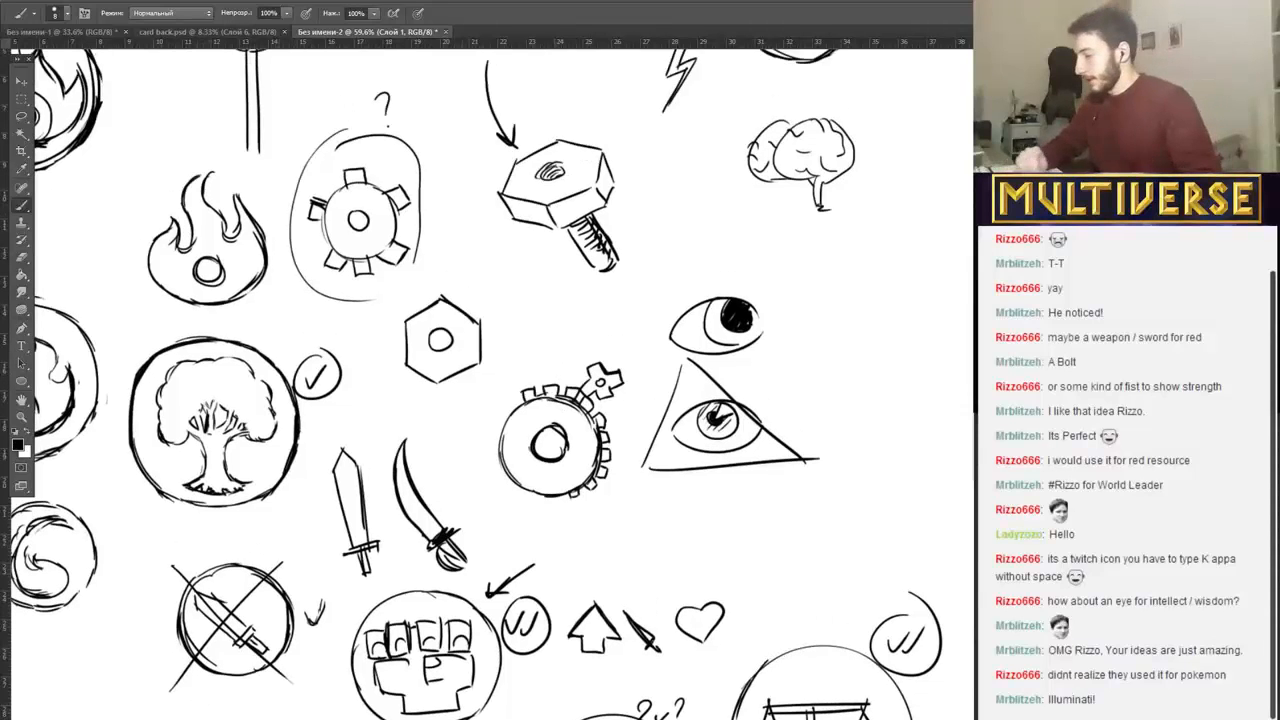
# Switch to Illustrator and create a new document measured in points, 1000 pt wide and 1000 pt high.
pyautogui.hotkey('alt', 'Tab')
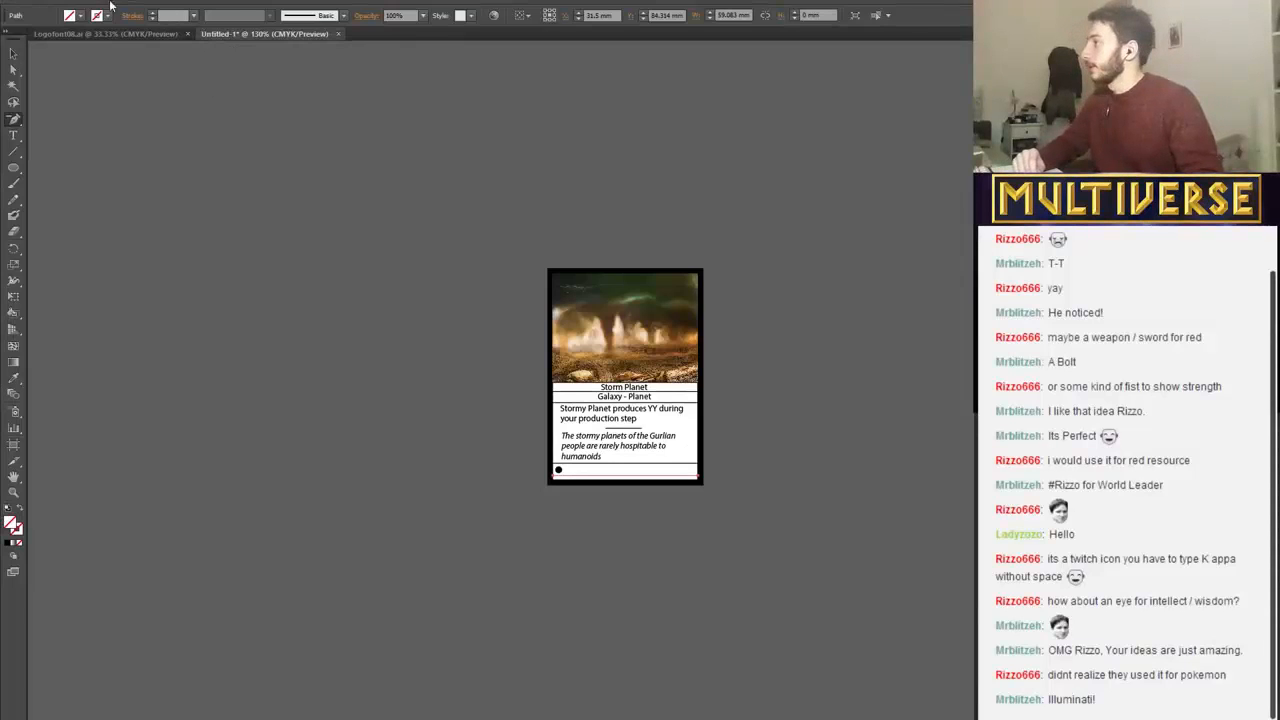
pyautogui.click(40, 0)
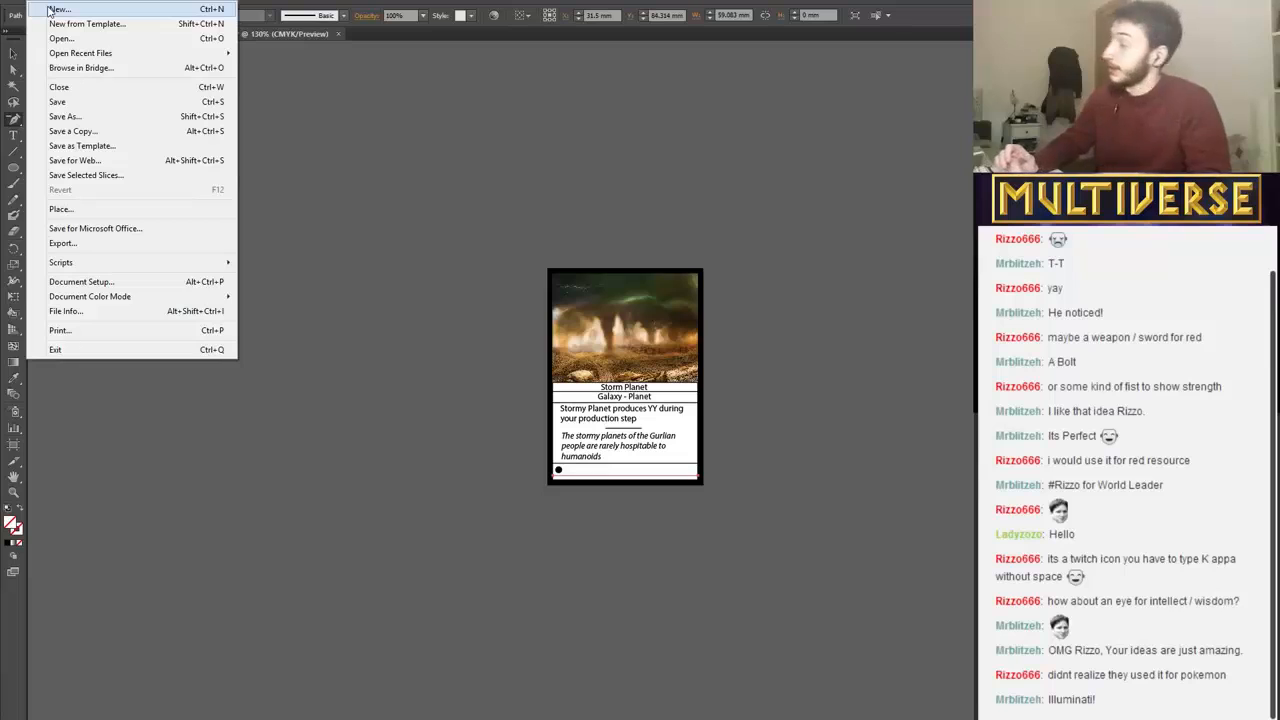
pyautogui.click(49, 10)
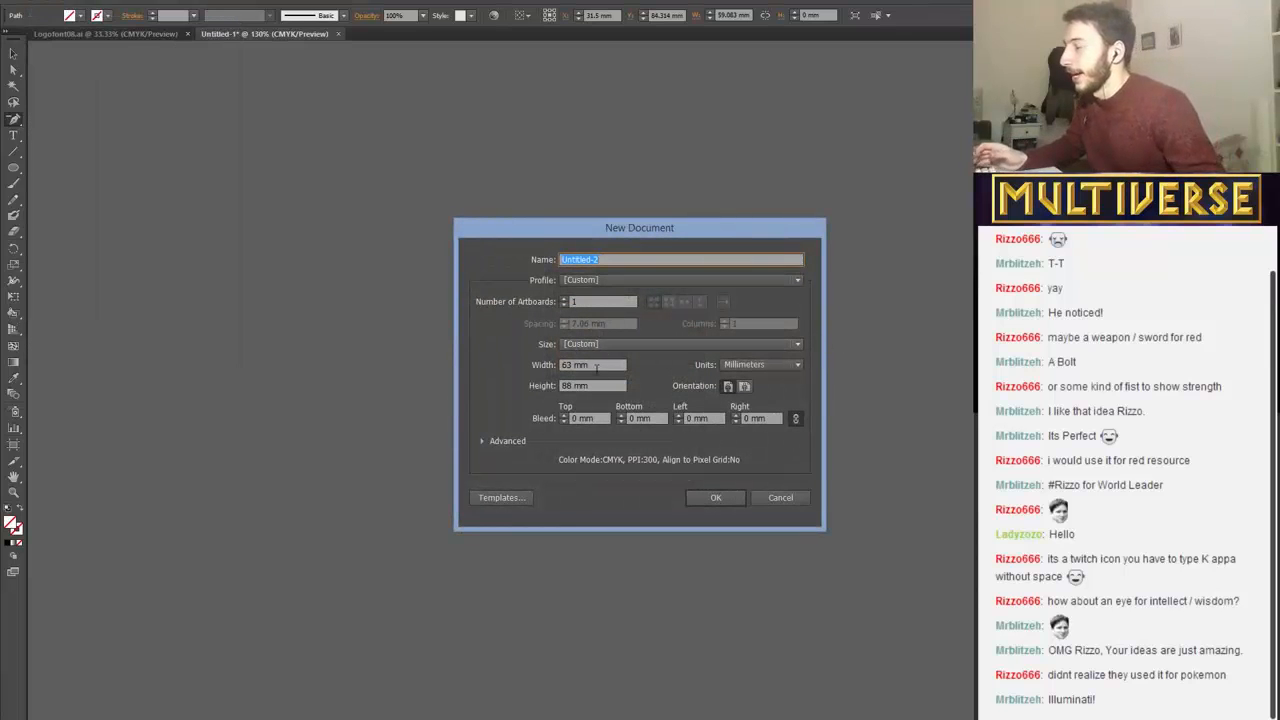
pyautogui.click(754, 366)
pyautogui.click(748, 380)
pyautogui.moveTo(603, 370); pyautogui.dragTo(507, 372)
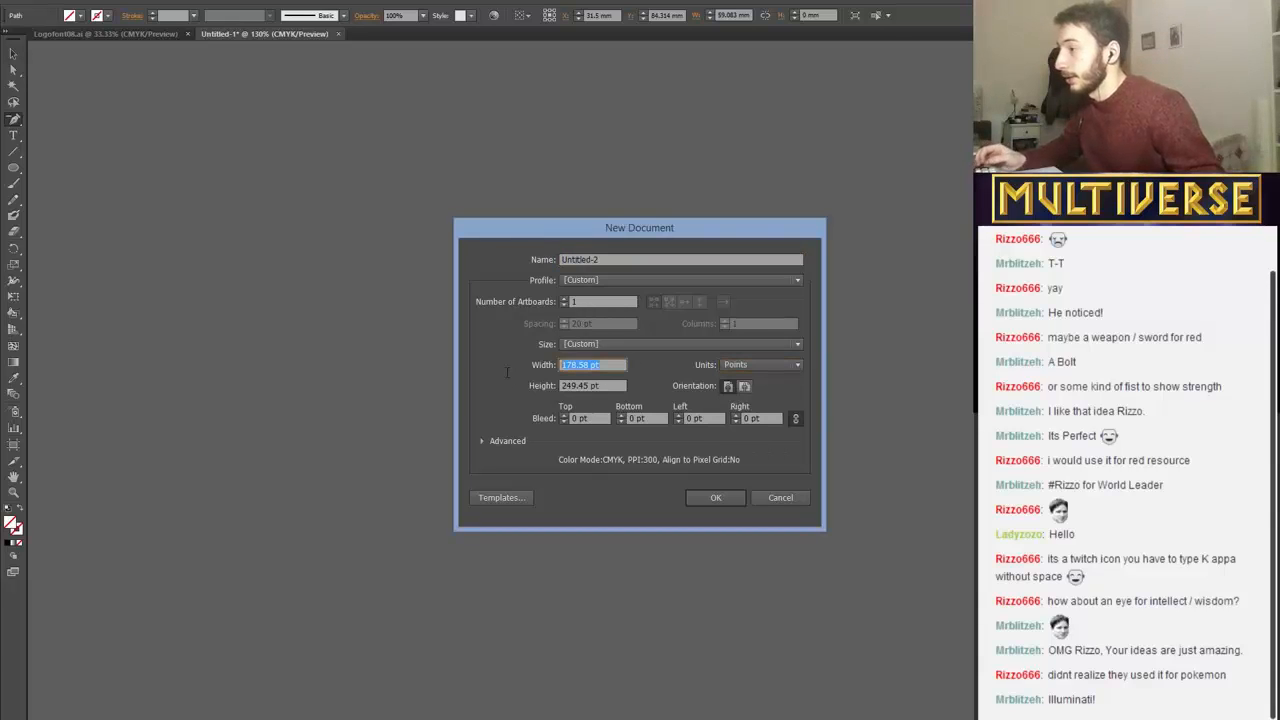
pyautogui.write('1000')
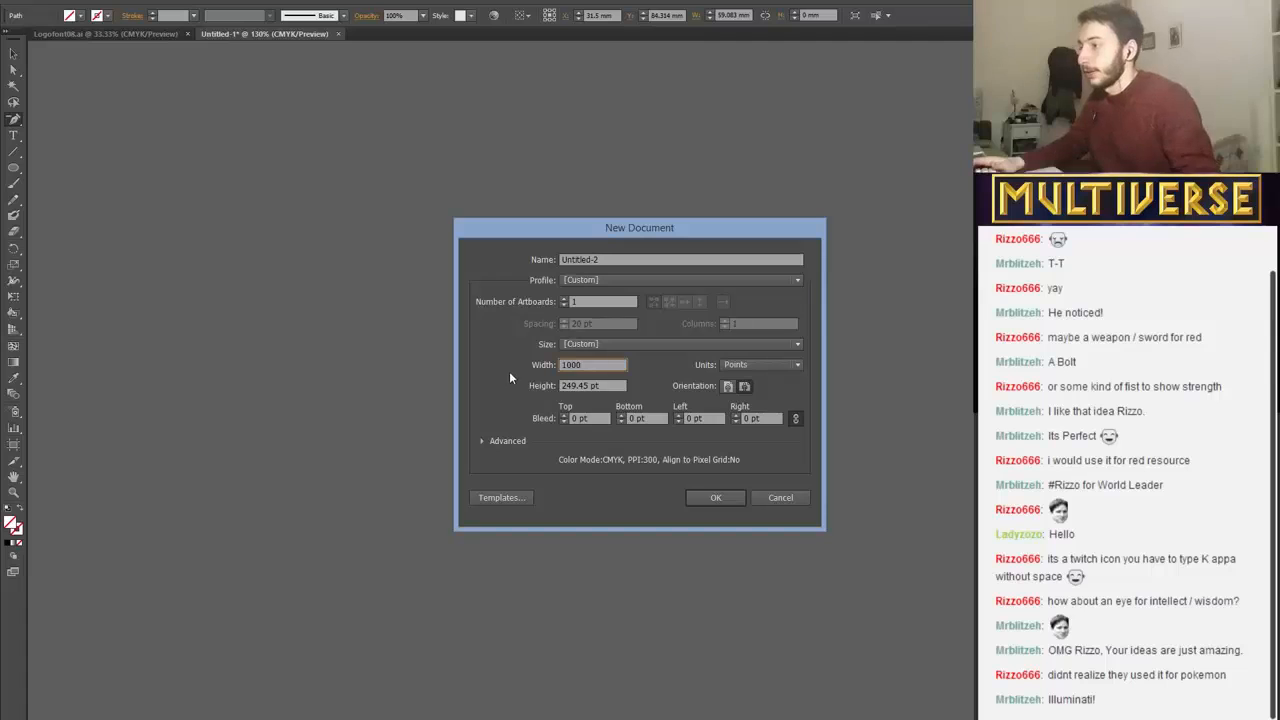
pyautogui.press('Tab')
pyautogui.write('10')
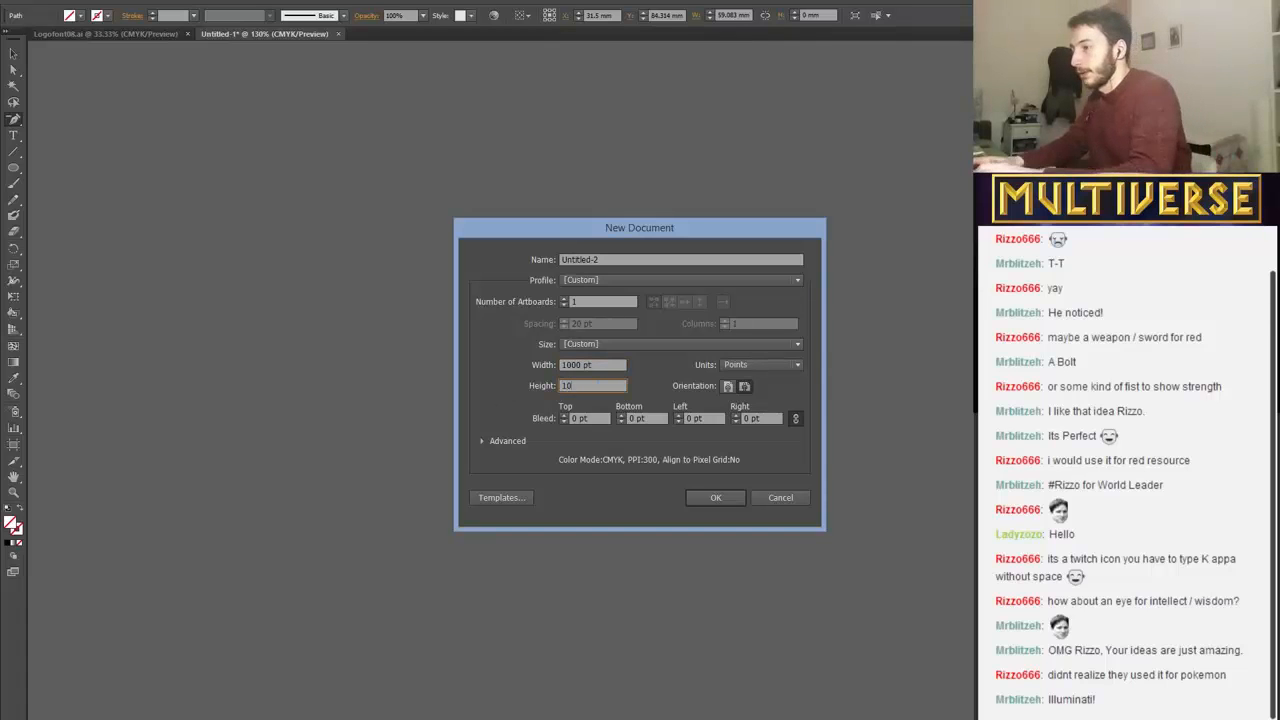
pyautogui.write('00')
pyautogui.click(713, 498)
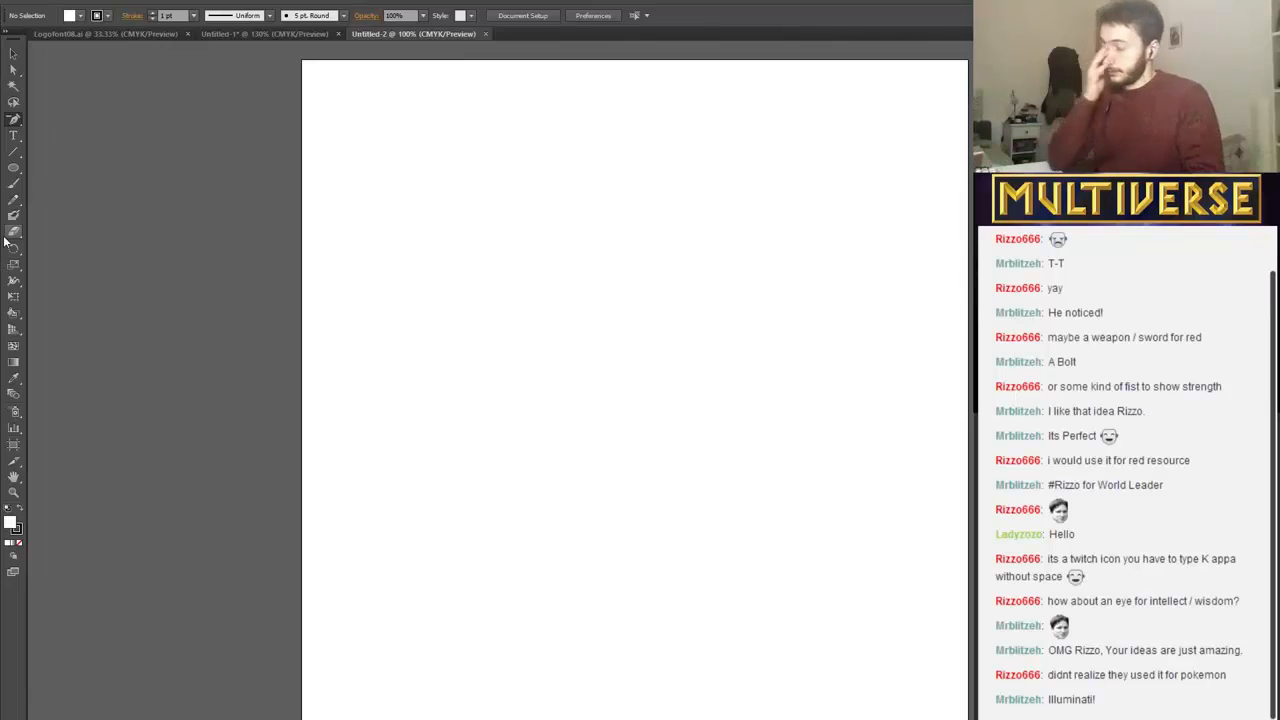
# Draw a circle about 299 pt across near the artboard's upper-left corner.
pyautogui.click(13, 167)
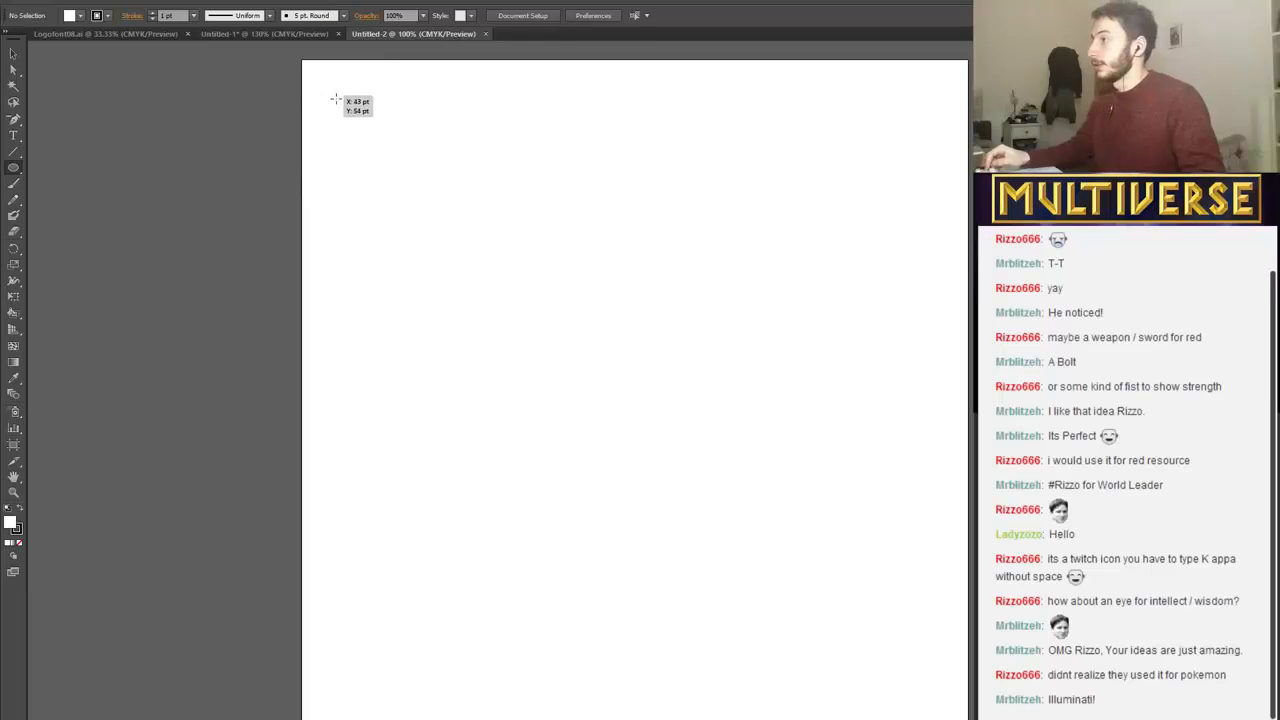
pyautogui.moveTo(339, 92); pyautogui.dragTo(537, 279)
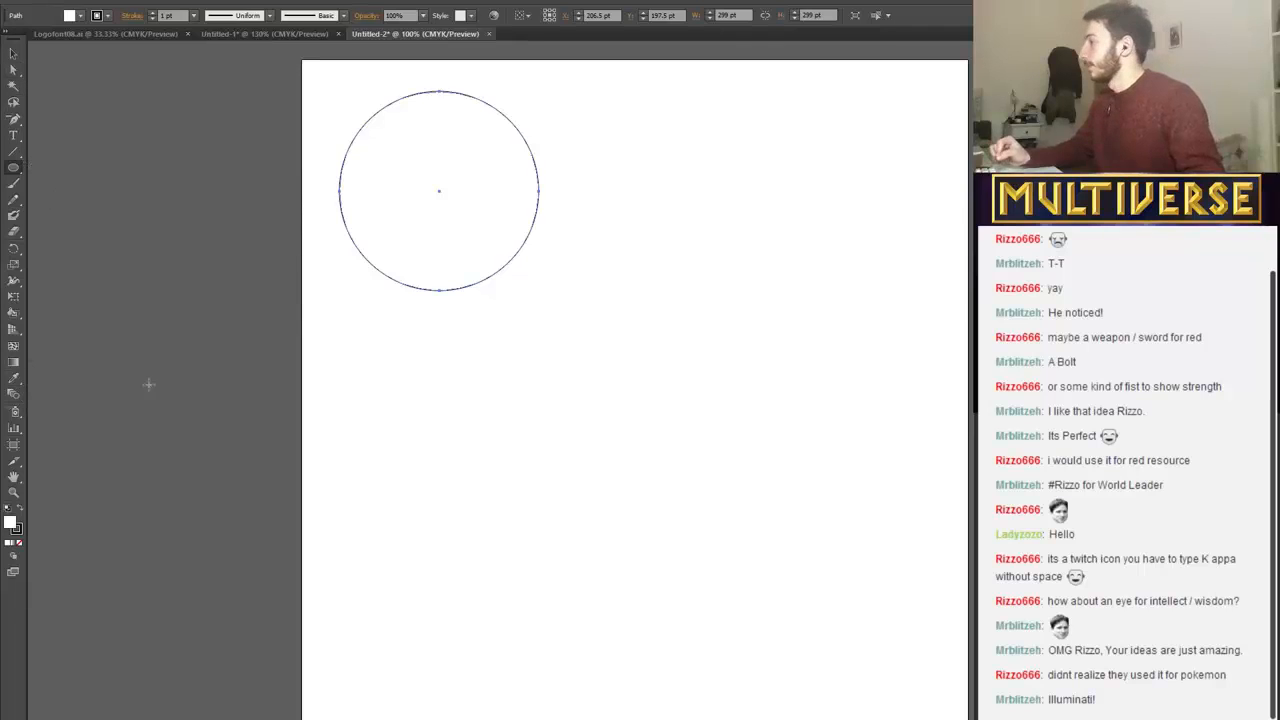
pyautogui.hotkey('ctrl', '+')
pyautogui.hotkey('ctrl', '+')
pyautogui.hotkey('ctrl', '+')
pyautogui.press('+')
pyautogui.hotkey('ctrl', '+')
pyautogui.hotkey('ctrl', '+')
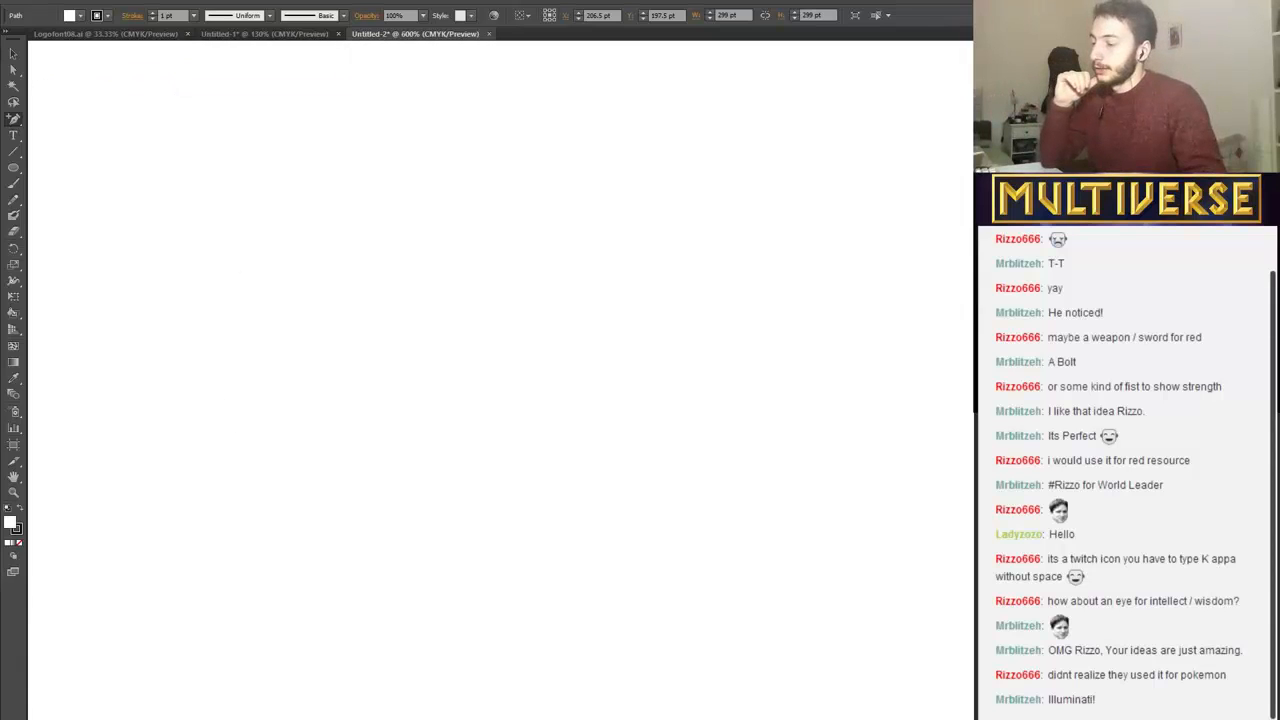
pyautogui.hscroll(-5, 500, 380)
pyautogui.hscroll(5, 500, 380)
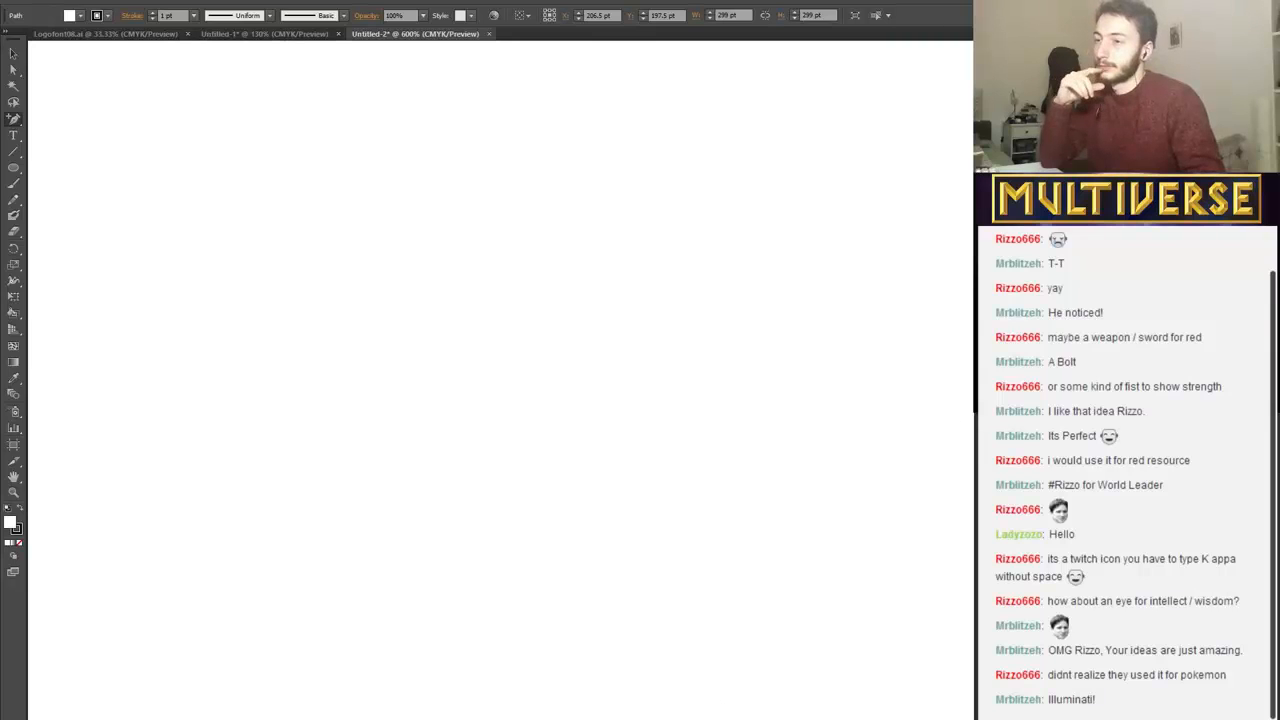
pyautogui.scroll(10, 500, 380)
pyautogui.scroll(-1, 500, 380)
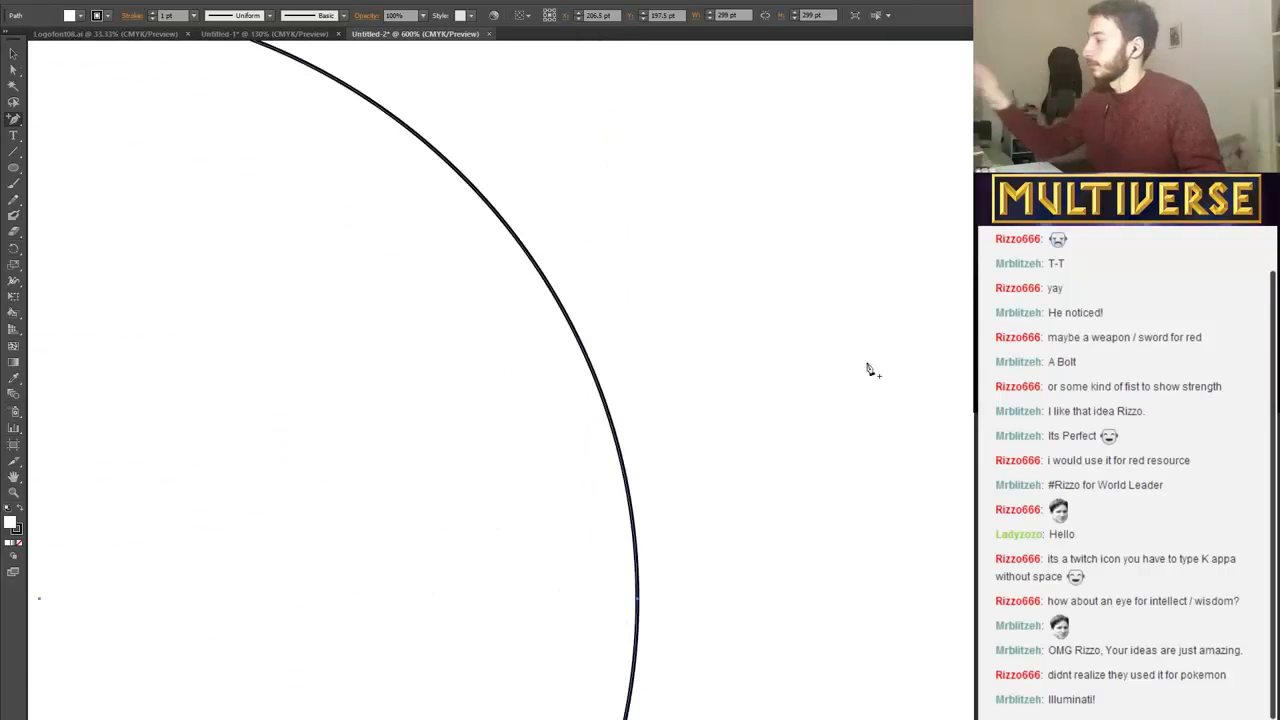
pyautogui.hotkey('ctrl', '-')
pyautogui.hotkey('ctrl', '-')
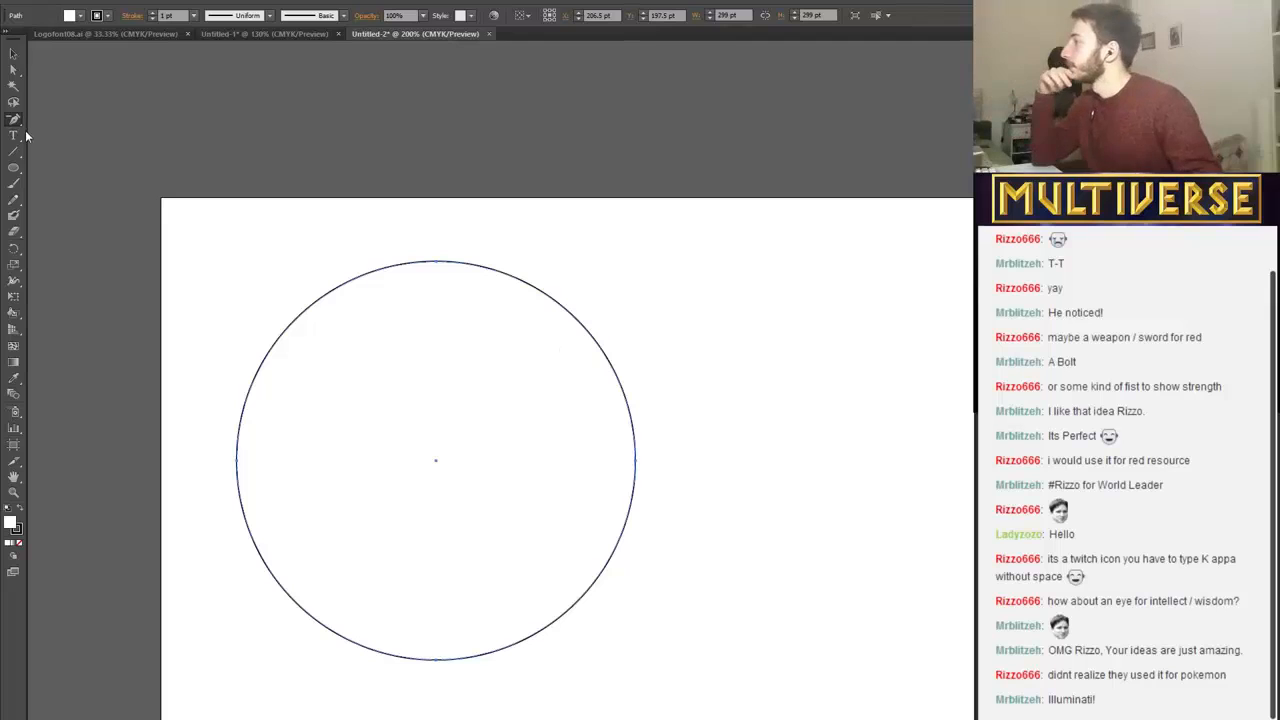
# Duplicate the circle, place the copy to the right of the original with a gap between them, and deselect it.
pyautogui.hotkey('ctrl', 'c')
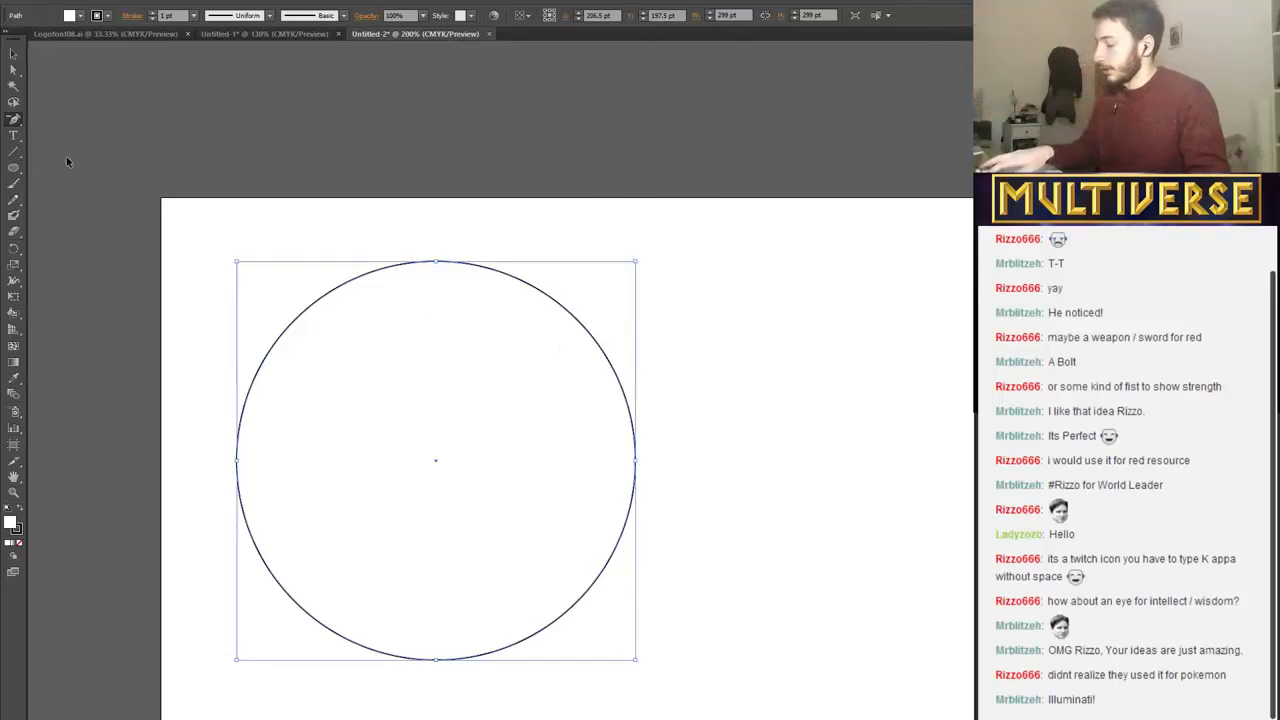
pyautogui.hotkey('ctrl', 'v')
pyautogui.click(12, 52)
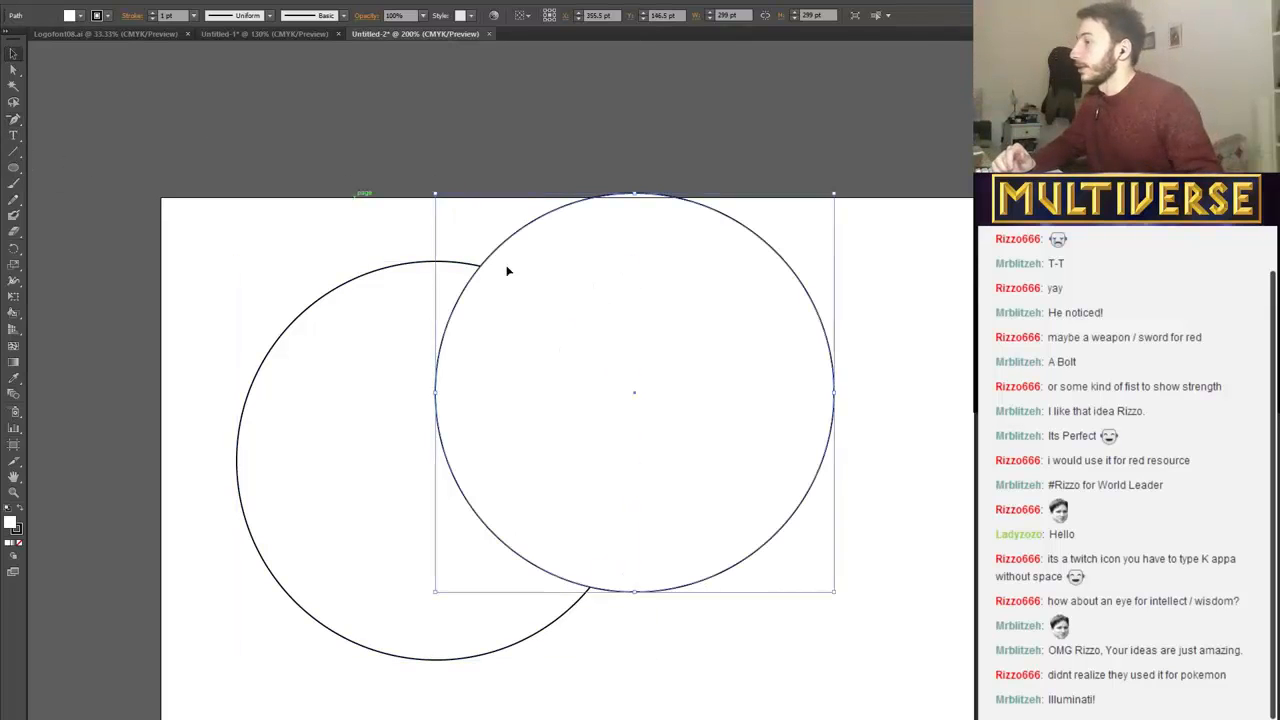
pyautogui.moveTo(506, 271); pyautogui.dragTo(840, 385)
pyautogui.click(167, 188)
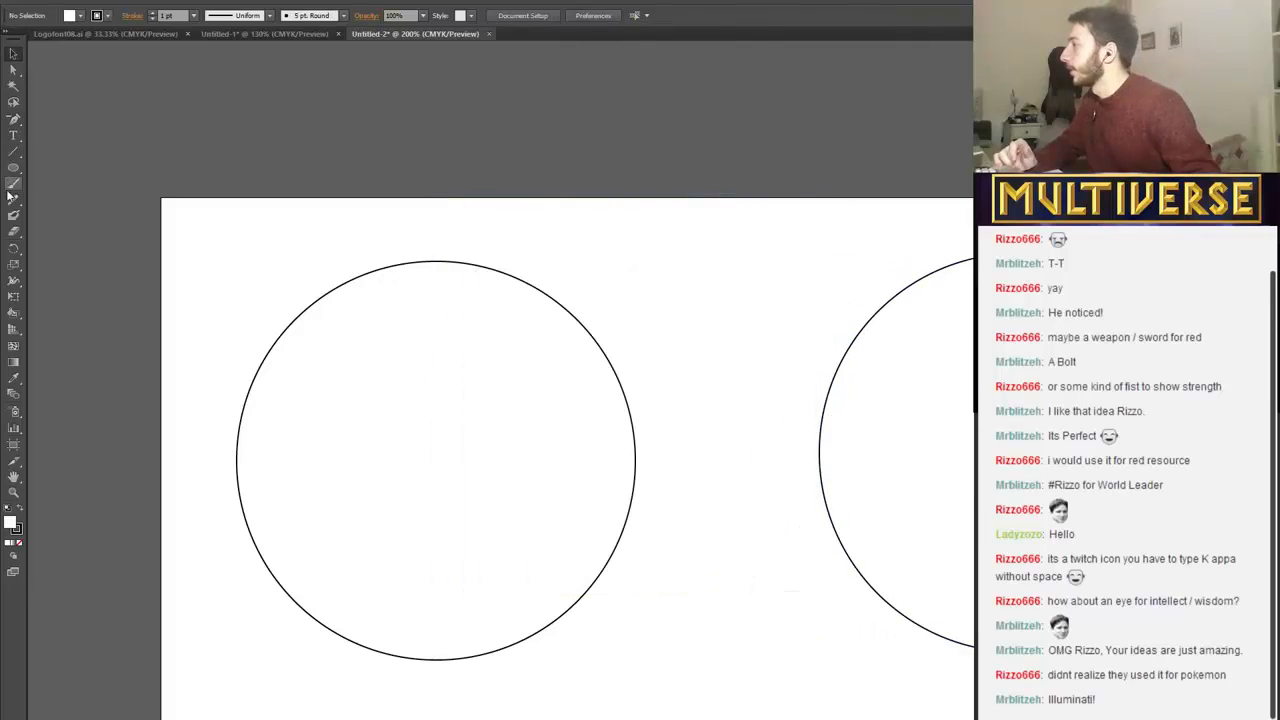
pyautogui.click(13, 153)
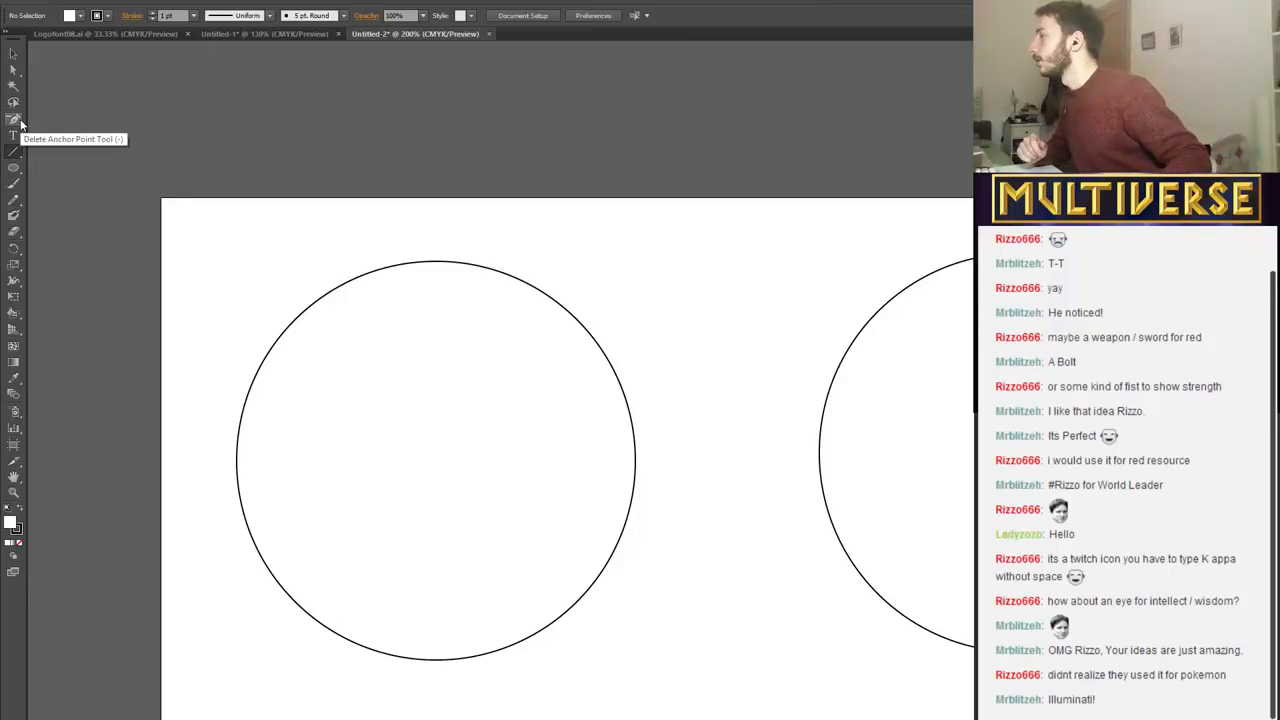
pyautogui.click(14, 119)
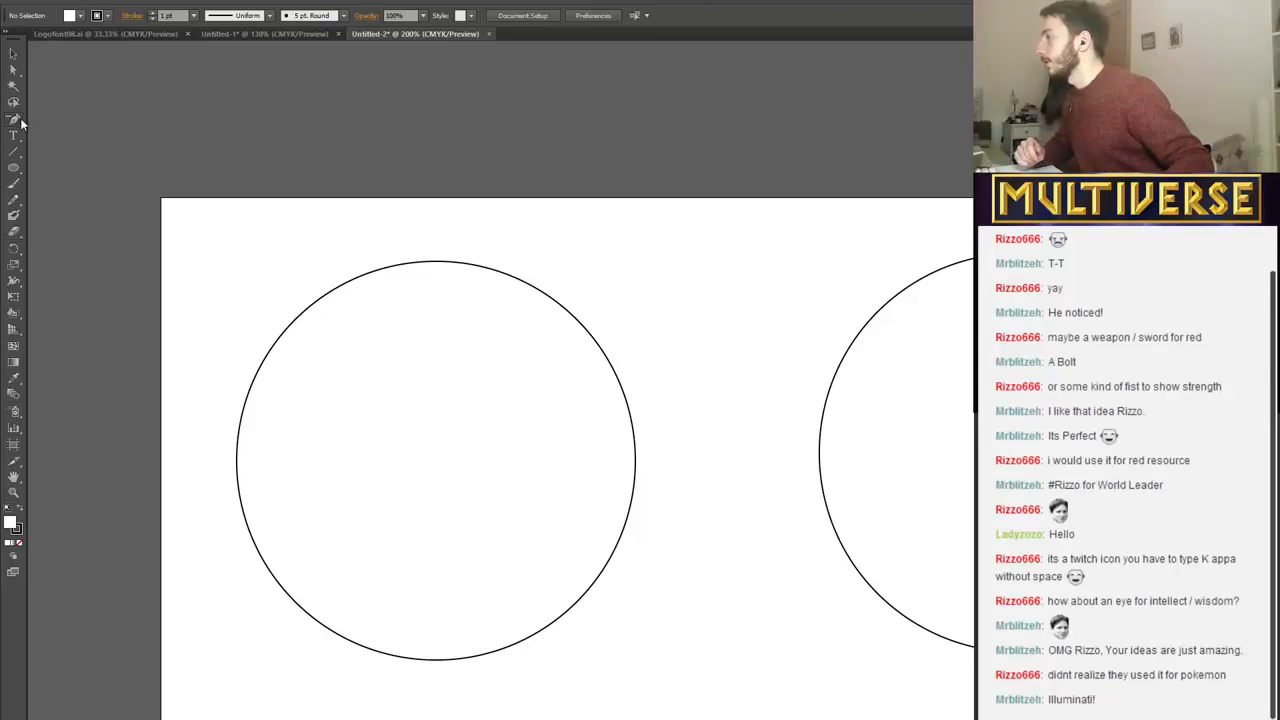
pyautogui.moveTo(18, 121); pyautogui.dragTo(55, 118)
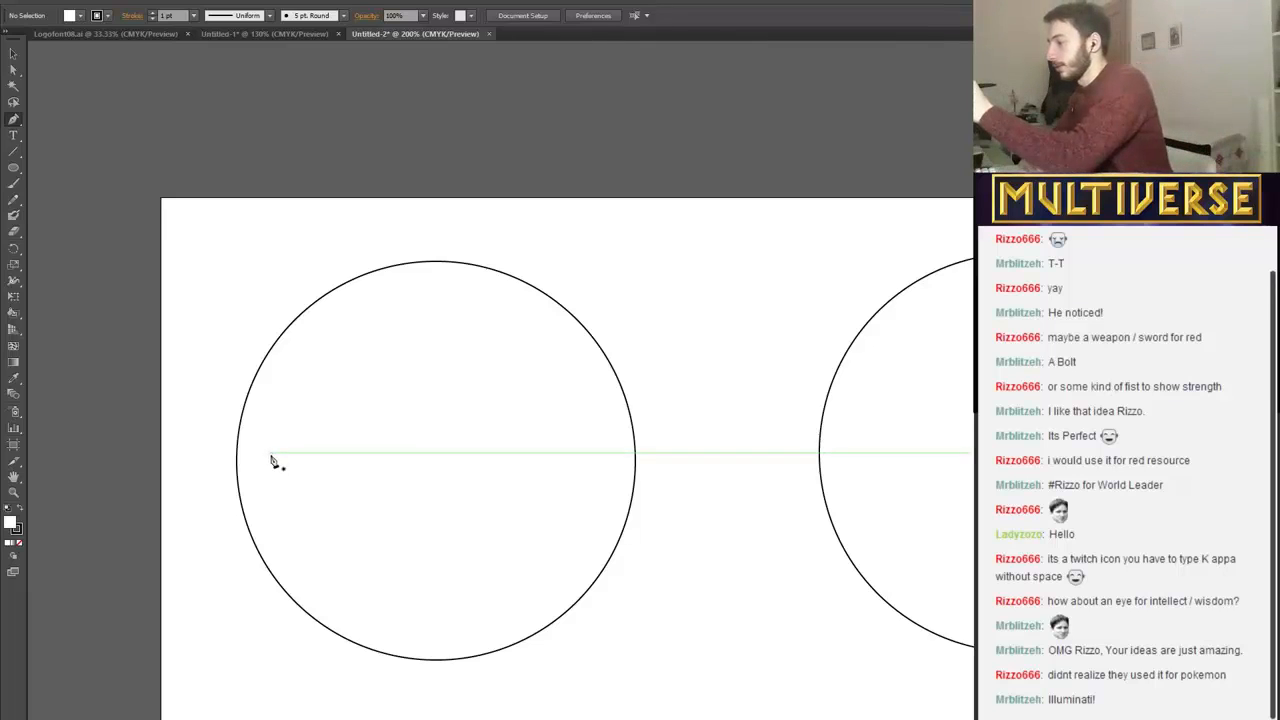
pyautogui.moveTo(263, 464); pyautogui.dragTo(331, 449)
pyautogui.moveTo(365, 410); pyautogui.dragTo(366, 437)
pyautogui.moveTo(404, 419); pyautogui.dragTo(404, 446)
pyautogui.moveTo(436, 443); pyautogui.dragTo(463, 420)
pyautogui.moveTo(471, 404); pyautogui.dragTo(466, 388)
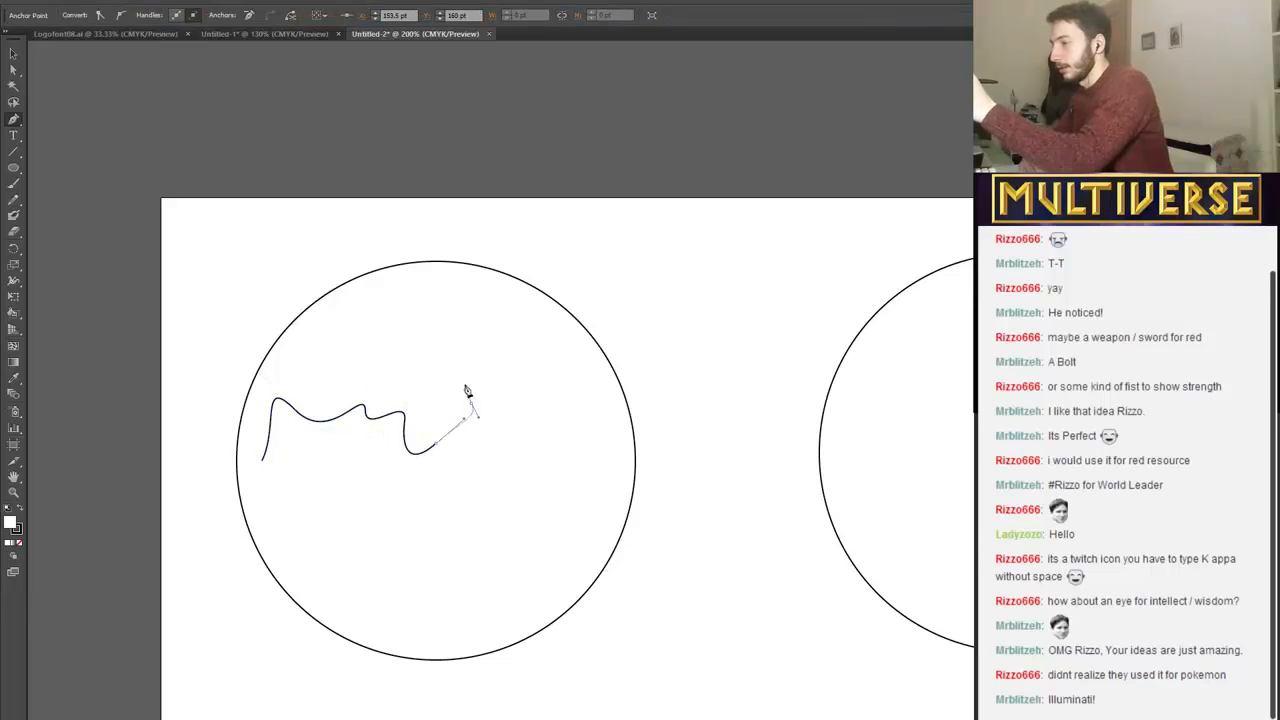
pyautogui.moveTo(514, 423); pyautogui.dragTo(514, 424)
pyautogui.moveTo(508, 452); pyautogui.dragTo(589, 453)
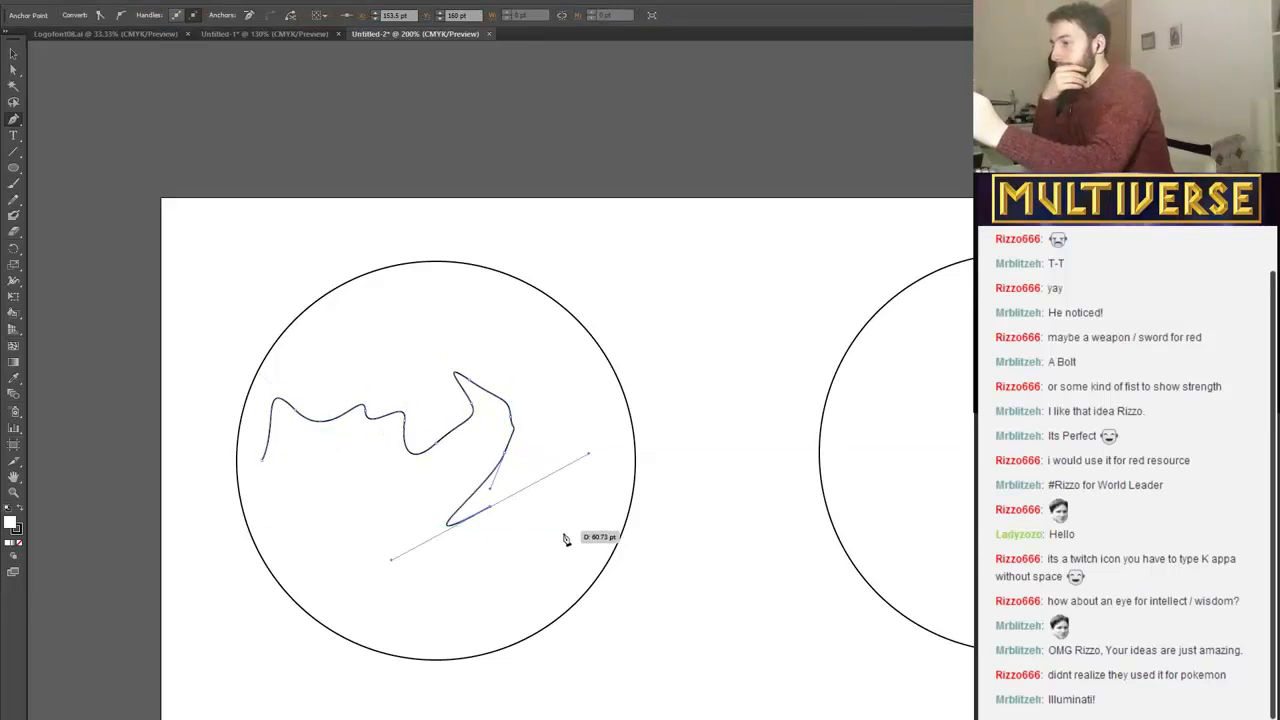
pyautogui.moveTo(565, 534); pyautogui.dragTo(487, 587)
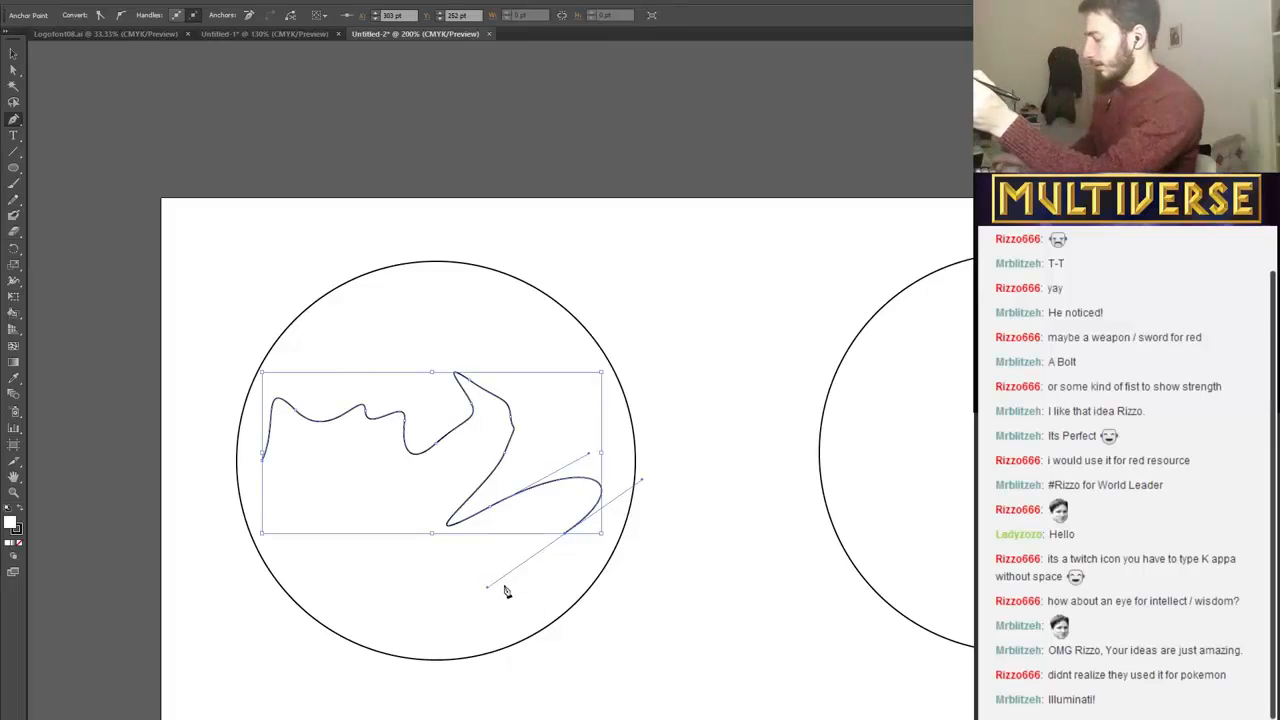
pyautogui.hotkey('ctrl', 'z')
pyautogui.hotkey('ctrl', 'z')
pyautogui.hotkey('ctrl', 'z')
pyautogui.hotkey('ctrl', 'z')
pyautogui.hotkey('ctrl', 'z')
pyautogui.hotkey('ctrl', 'z')
pyautogui.hotkey('ctrl', 'z')
pyautogui.hotkey('ctrl', 'z')
pyautogui.hotkey('ctrl', 'z')
pyautogui.hotkey('ctrl', 'z')
pyautogui.hotkey('ctrl', 'z')
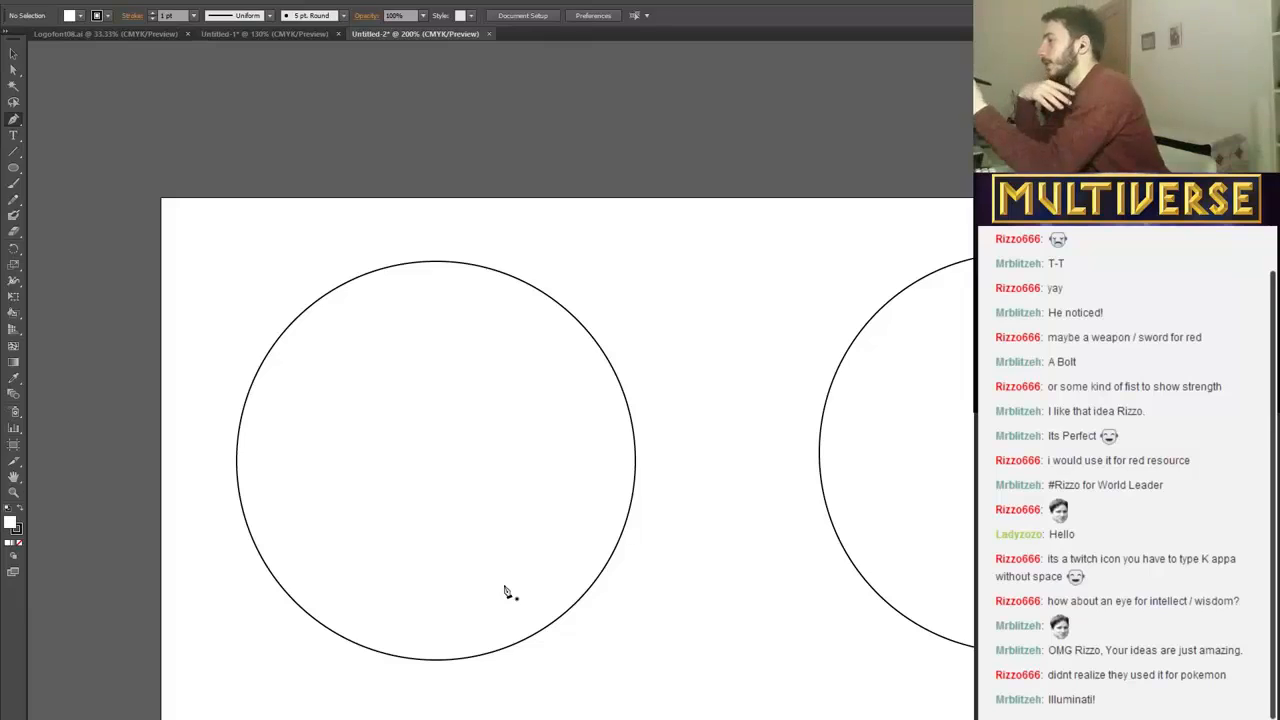
# Try out the Pencil tool inside the first circle, and draw an arched upper eyelid line about 243 pt wide there.
pyautogui.click(14, 199)
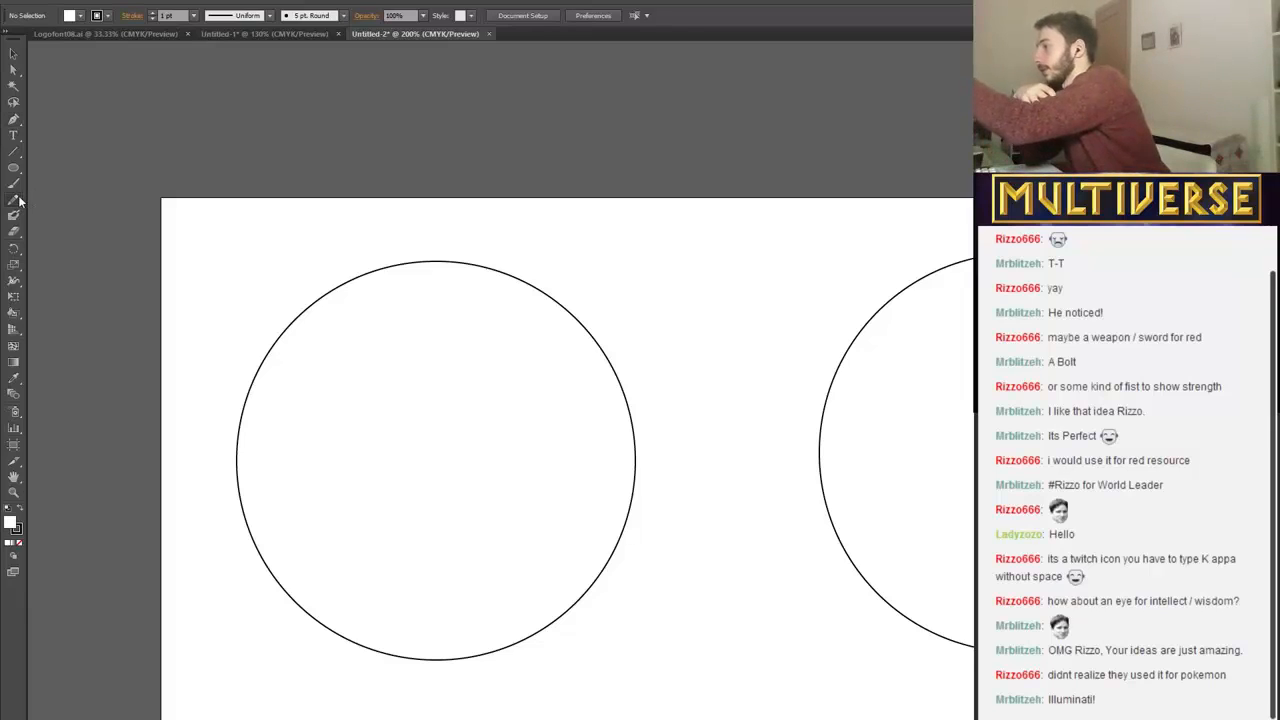
pyautogui.moveTo(354, 462); pyautogui.dragTo(476, 522)
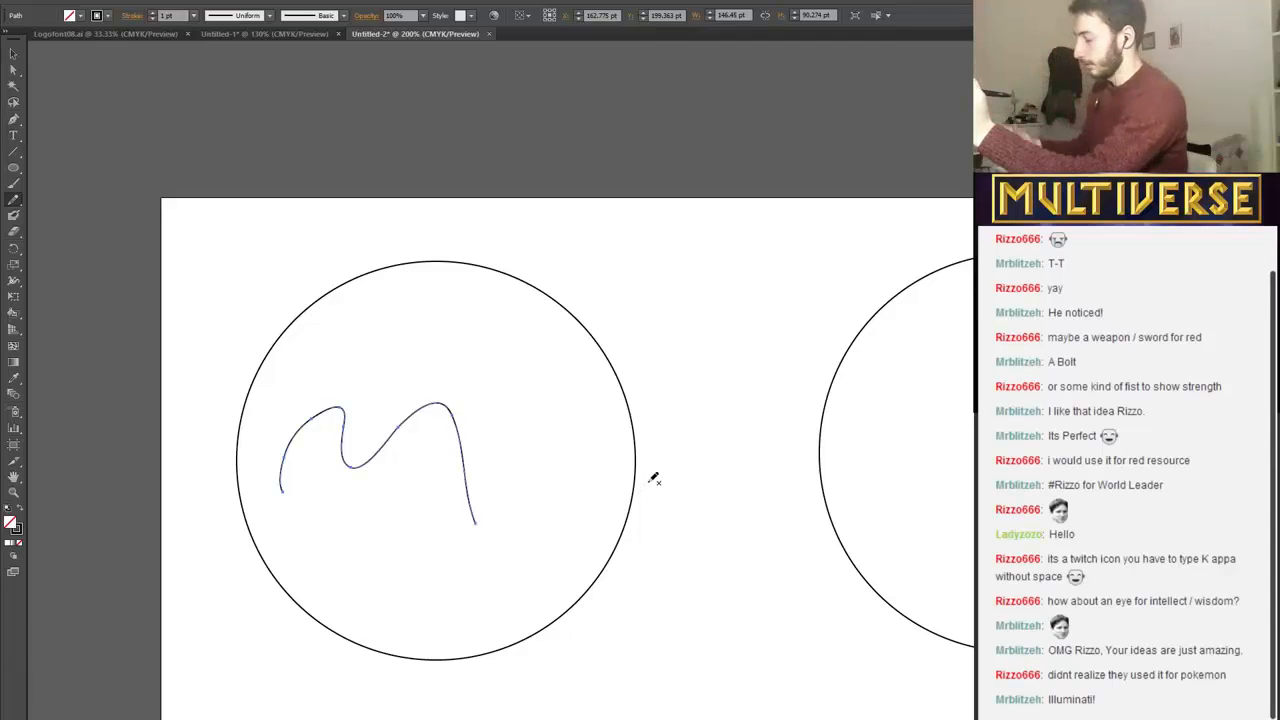
pyautogui.press('Delete')
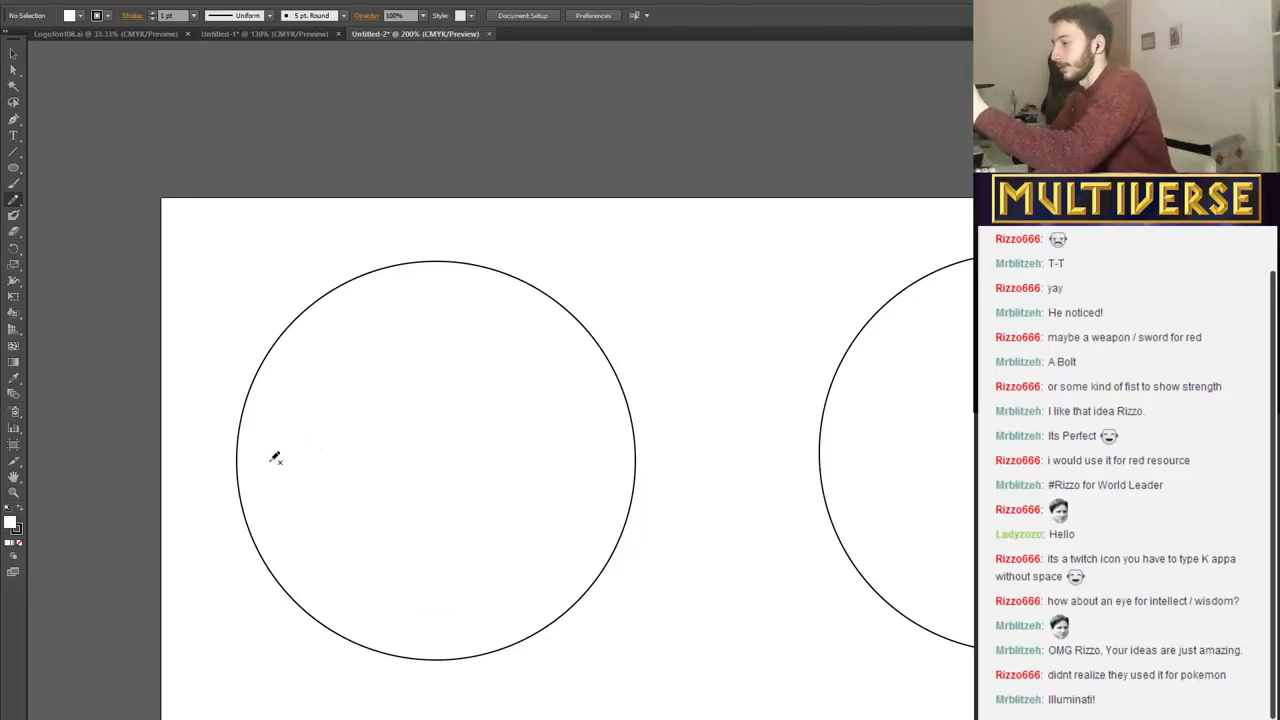
pyautogui.moveTo(373, 387); pyautogui.dragTo(597, 465)
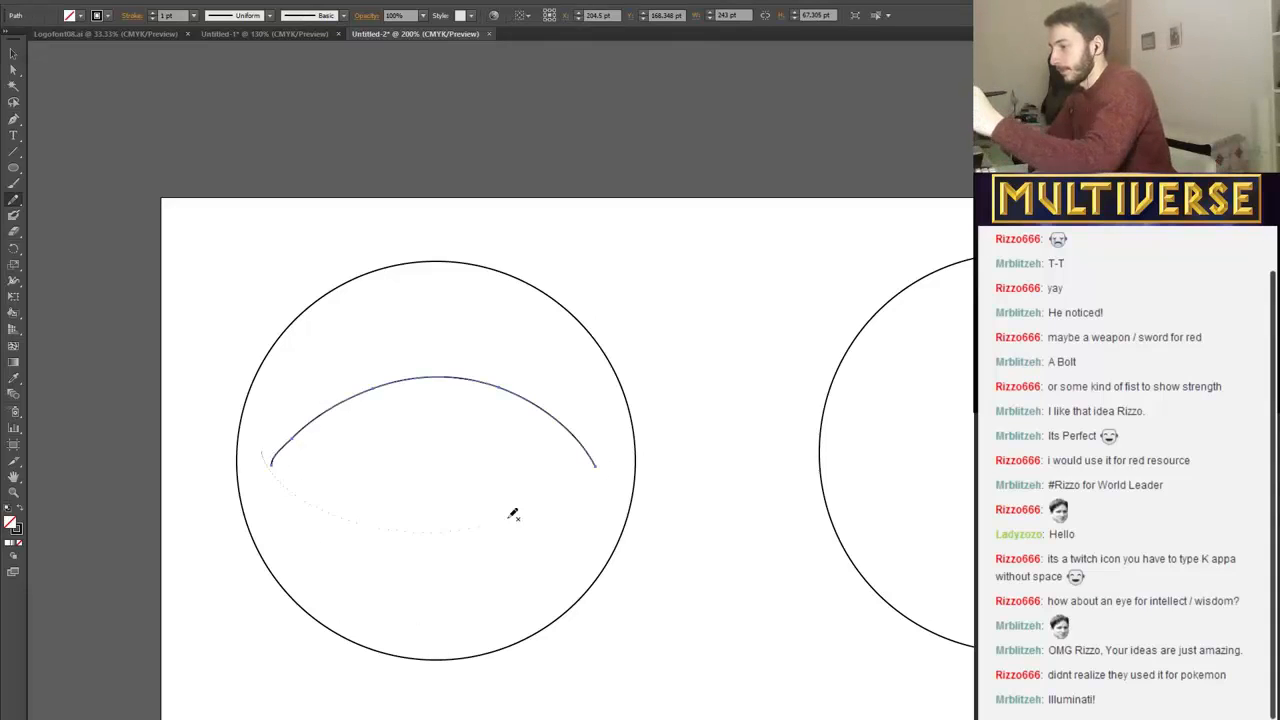
pyautogui.moveTo(513, 514); pyautogui.dragTo(630, 423)
pyautogui.hotkey('ctrl', 'z')
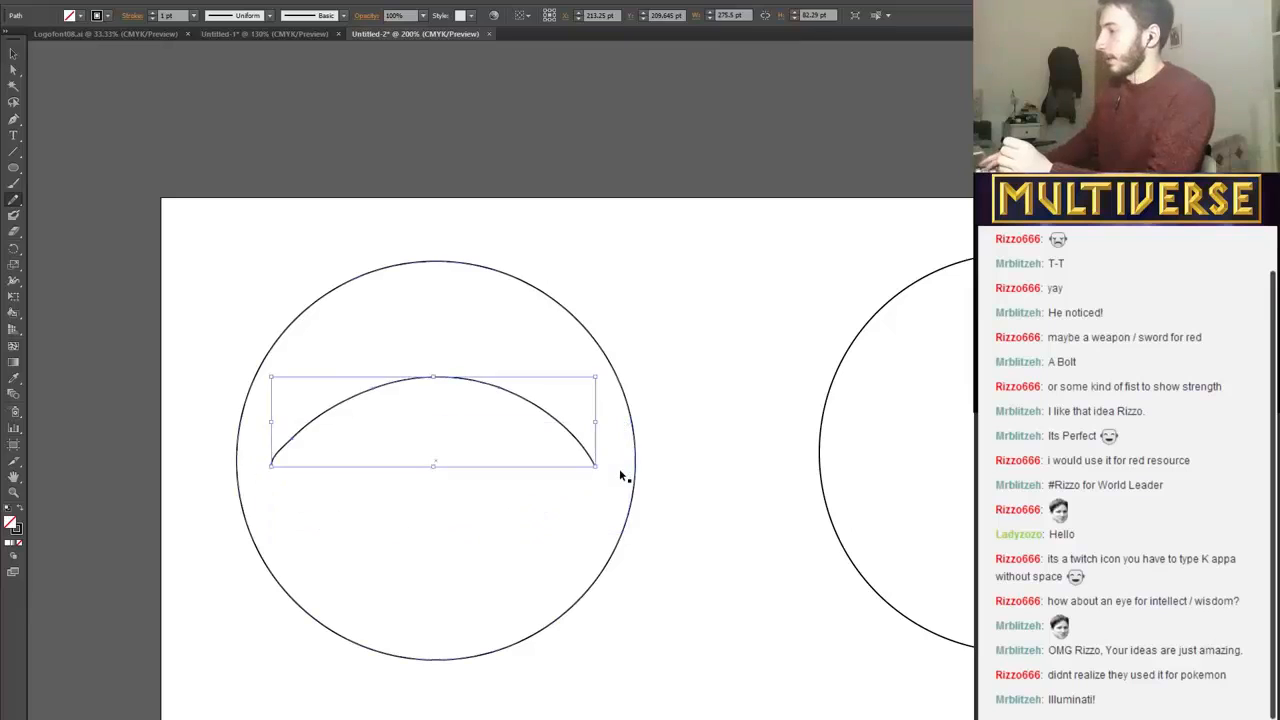
# Undo the eyelid line and draw the two curved sides of a tree trunk, about 100 pt tall, inside the first circle.
pyautogui.hotkey('ctrl', 'z')
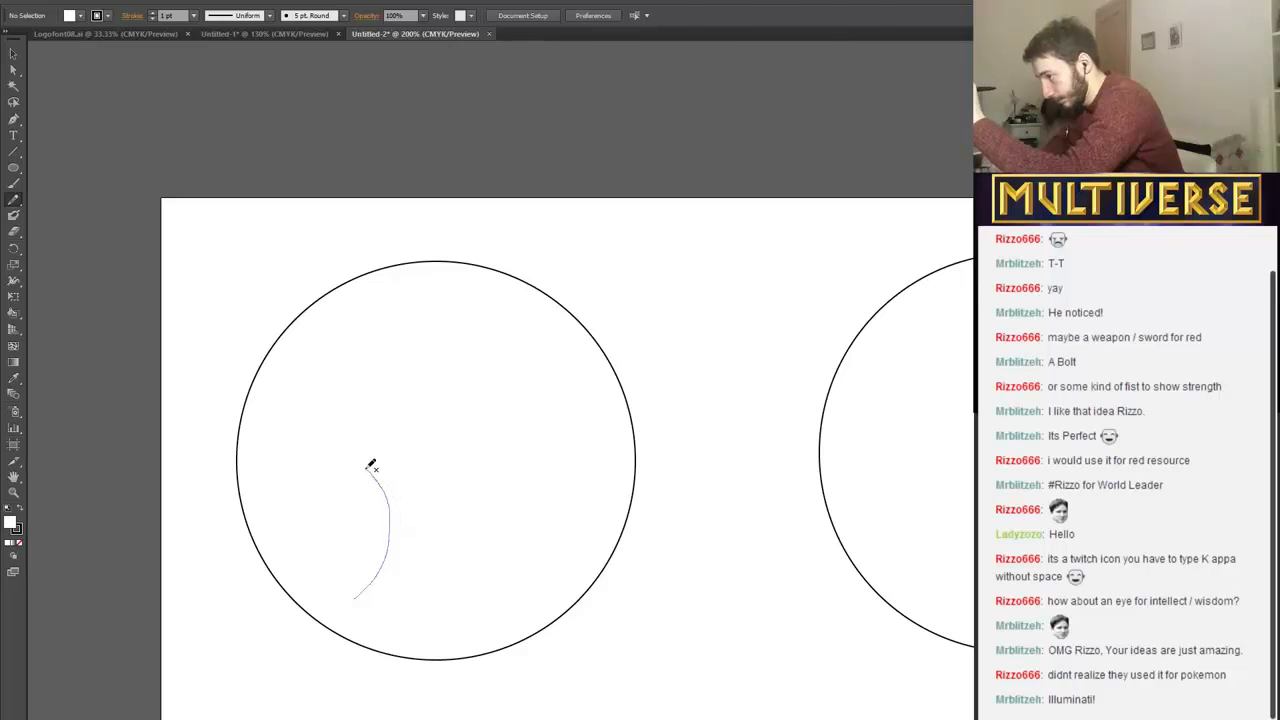
pyautogui.moveTo(371, 466); pyautogui.dragTo(372, 465)
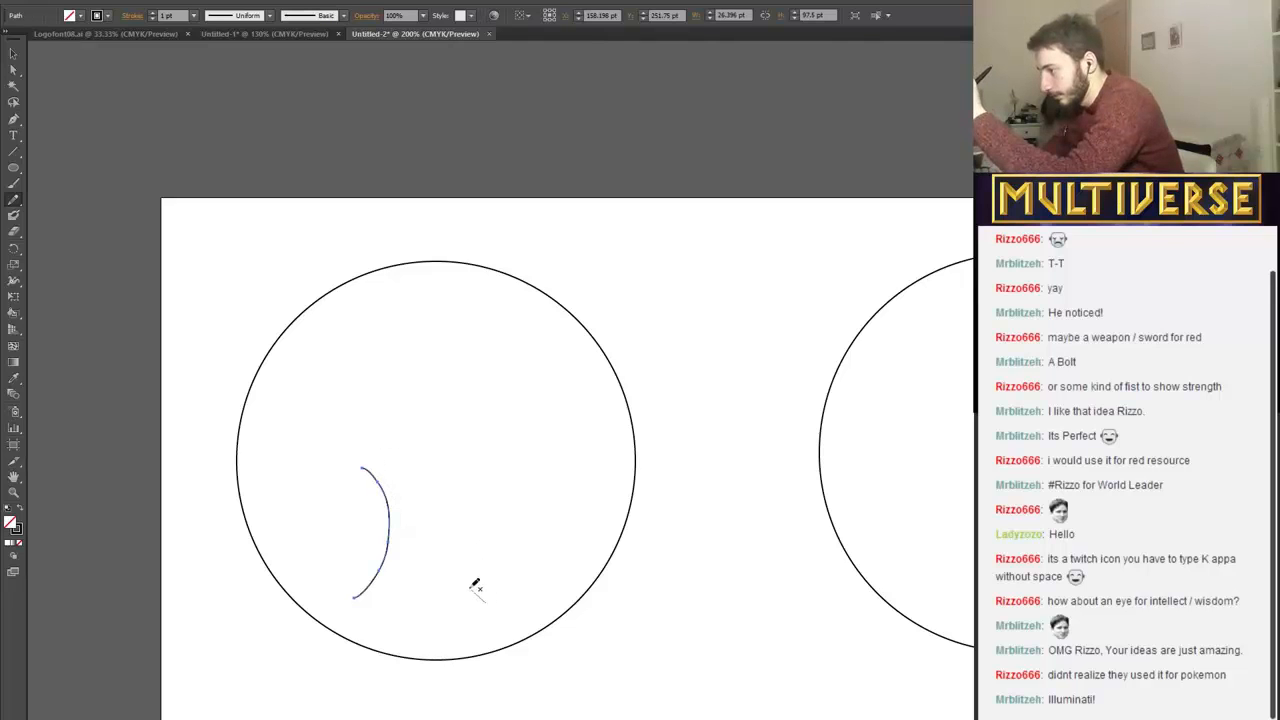
pyautogui.moveTo(485, 601); pyautogui.dragTo(461, 517)
pyautogui.moveTo(480, 468); pyautogui.dragTo(487, 465)
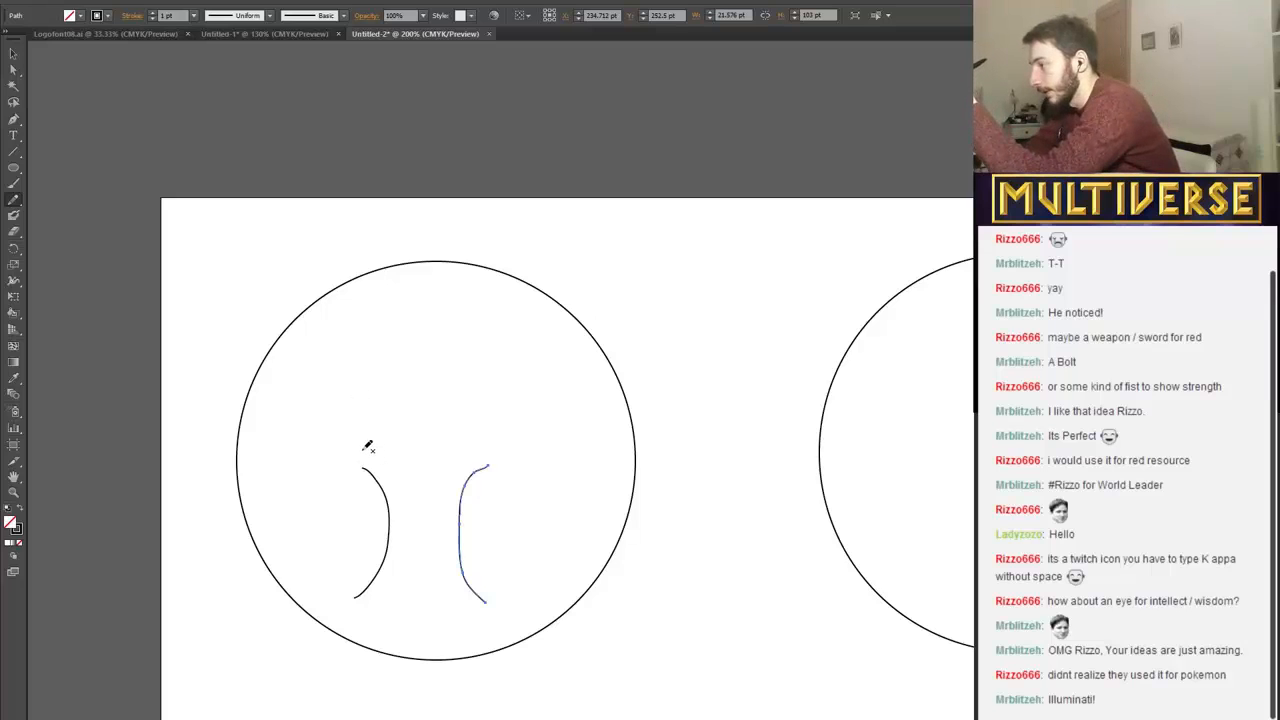
# Draw V- and U-shaped gap lines fanning out above the trunk with the Pencil tool to outline the tree's branches.
pyautogui.moveTo(360, 423)
pyautogui.mouseDown()
pyautogui.moveTo(344, 418)
pyautogui.moveTo(361, 412)
pyautogui.moveTo(356, 384)
pyautogui.mouseUp()
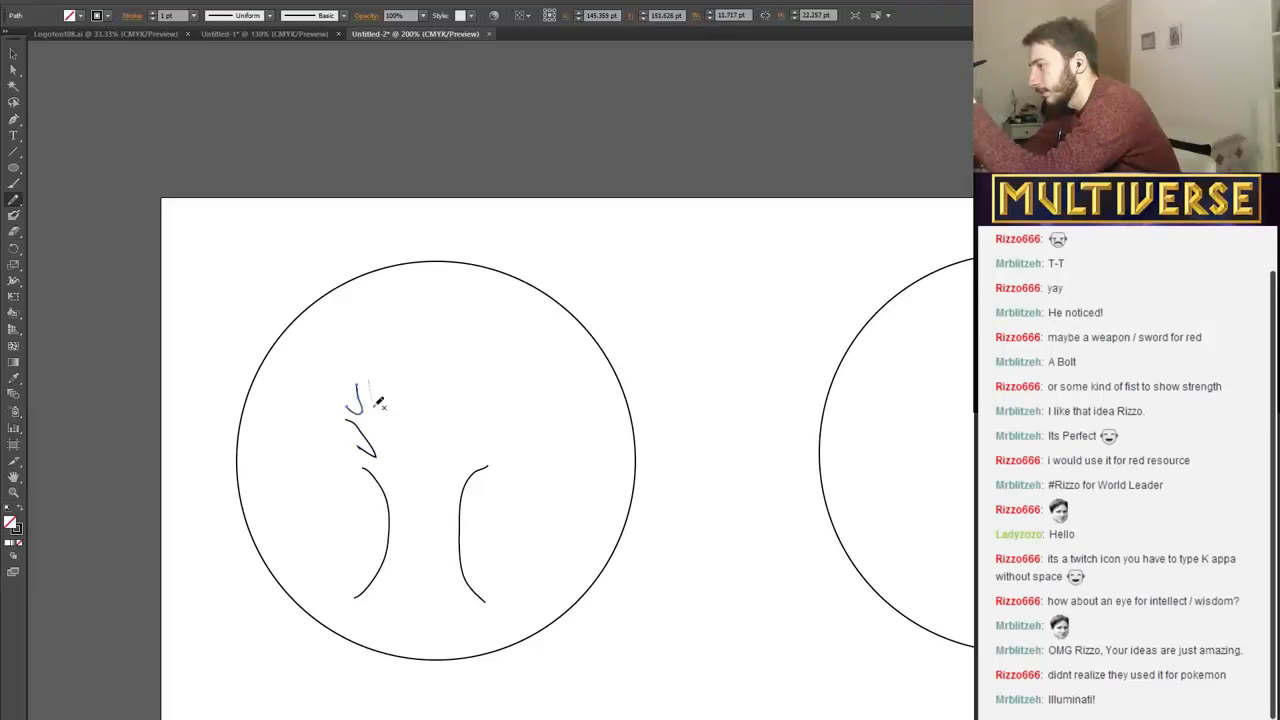
pyautogui.moveTo(399, 442); pyautogui.dragTo(386, 372)
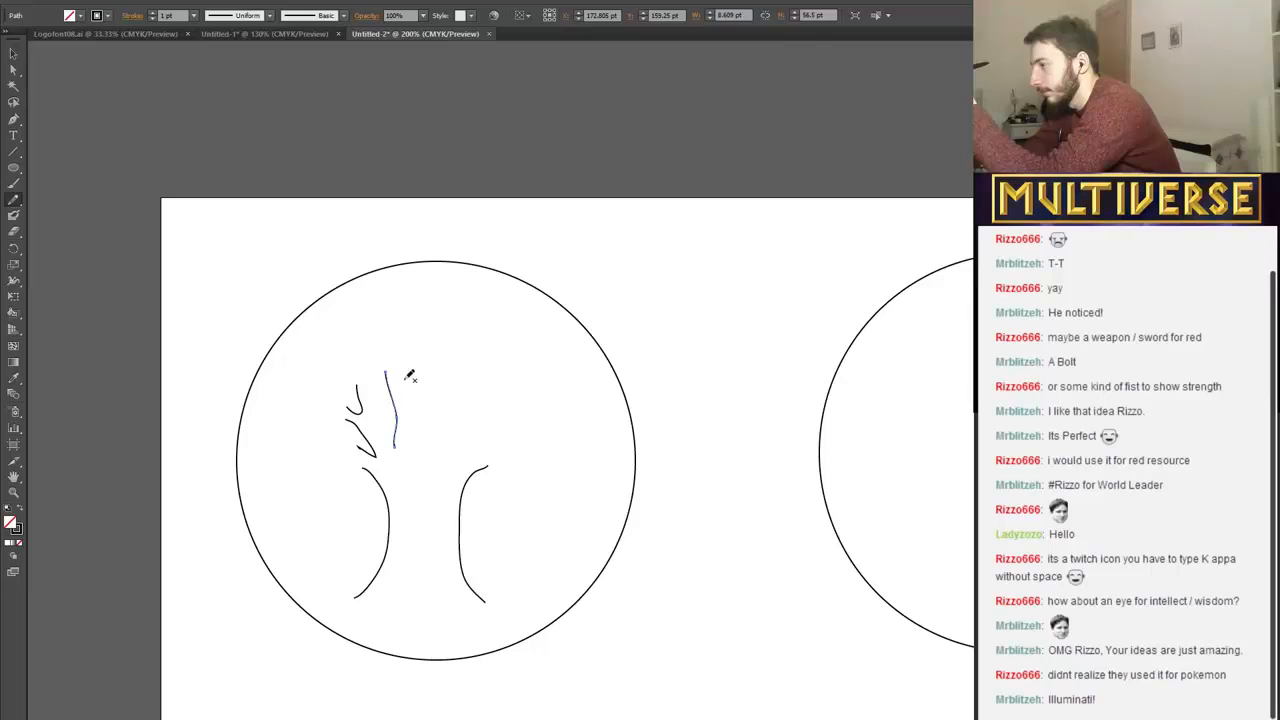
pyautogui.hotkey('ctrl', 'z')
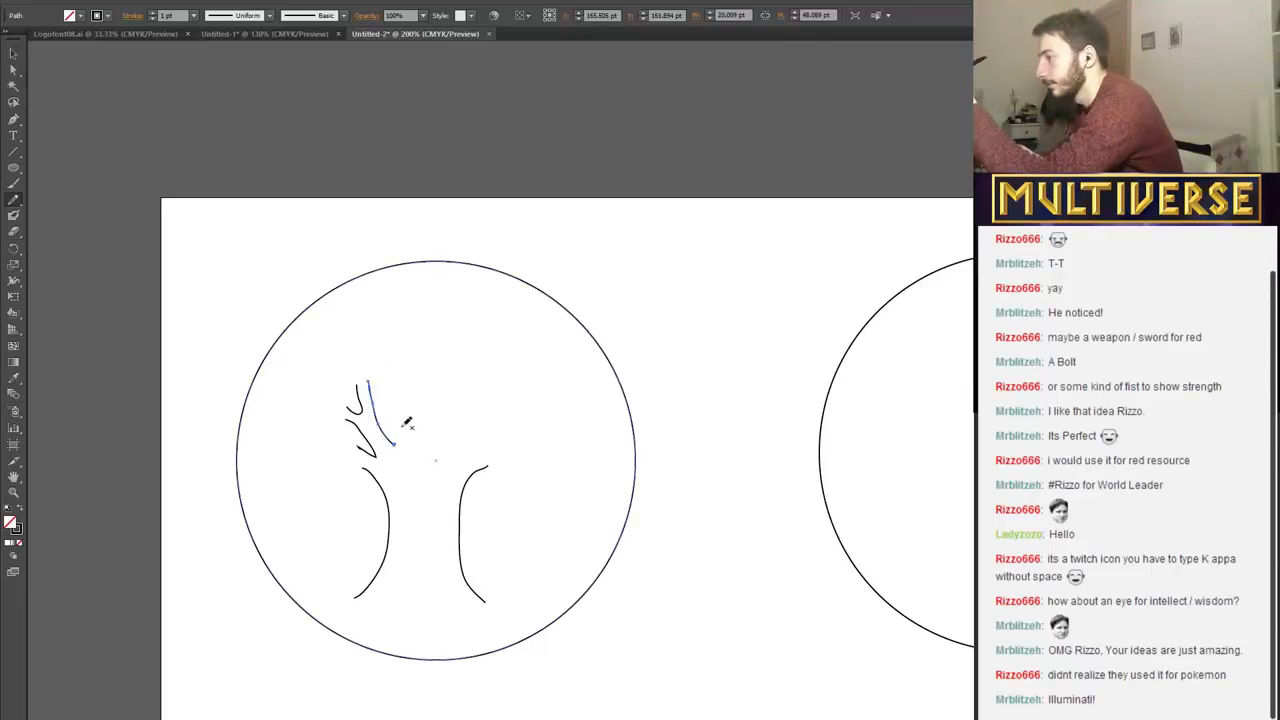
pyautogui.moveTo(399, 442); pyautogui.dragTo(395, 362)
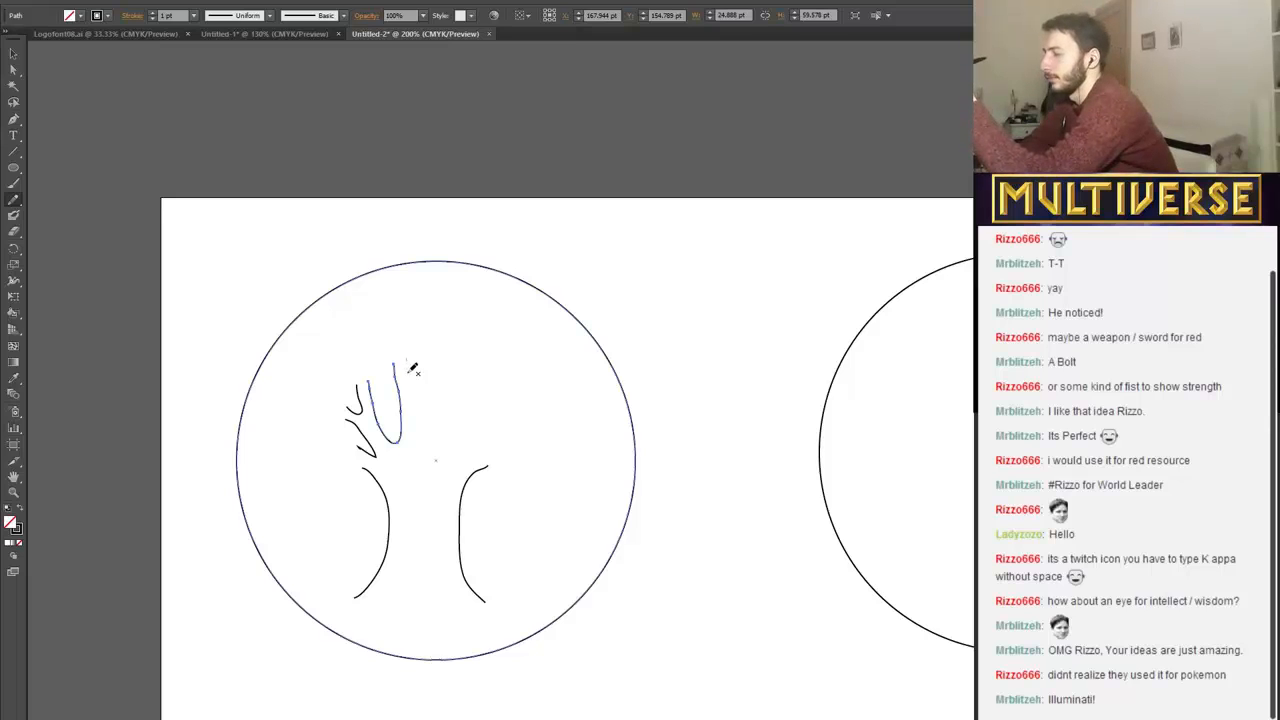
pyautogui.moveTo(405, 358); pyautogui.dragTo(435, 365)
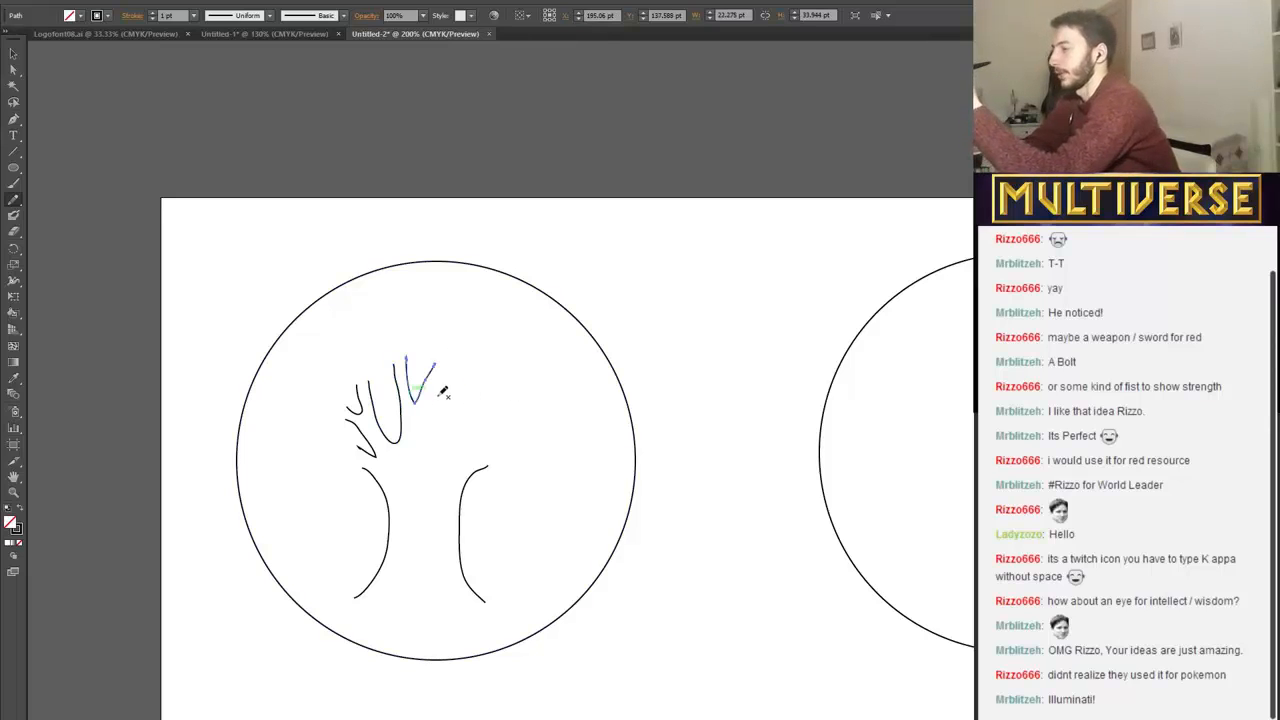
pyautogui.moveTo(447, 428); pyautogui.dragTo(490, 400)
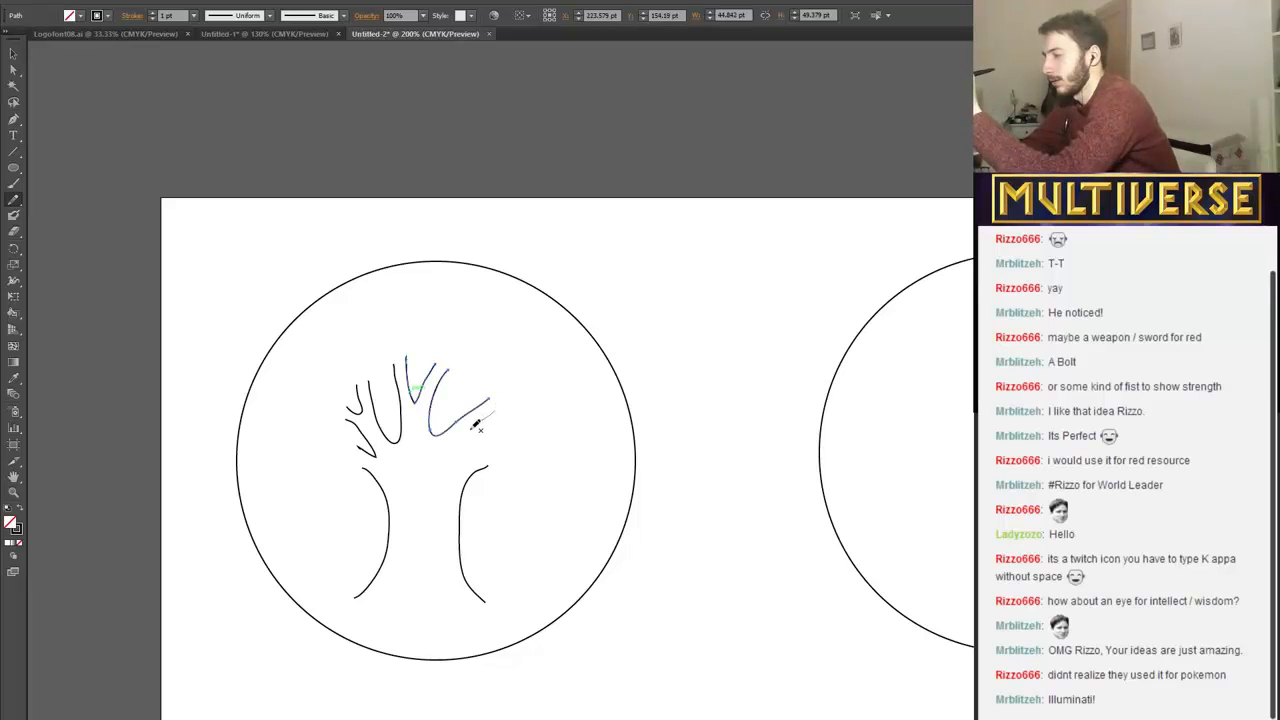
pyautogui.moveTo(500, 432); pyautogui.dragTo(522, 450)
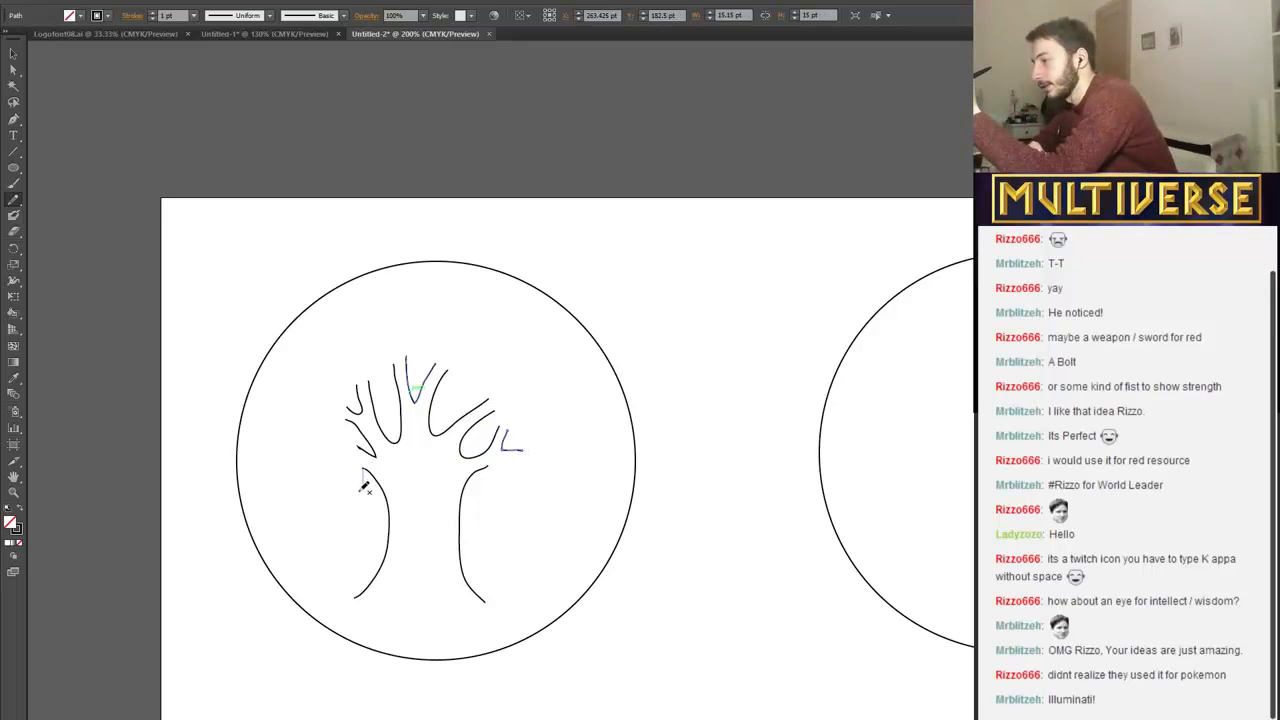
pyautogui.moveTo(348, 502)
pyautogui.mouseDown()
pyautogui.moveTo(280, 490)
pyautogui.moveTo(265, 447)
pyautogui.moveTo(266, 417)
pyautogui.moveTo(287, 393)
pyautogui.mouseUp()
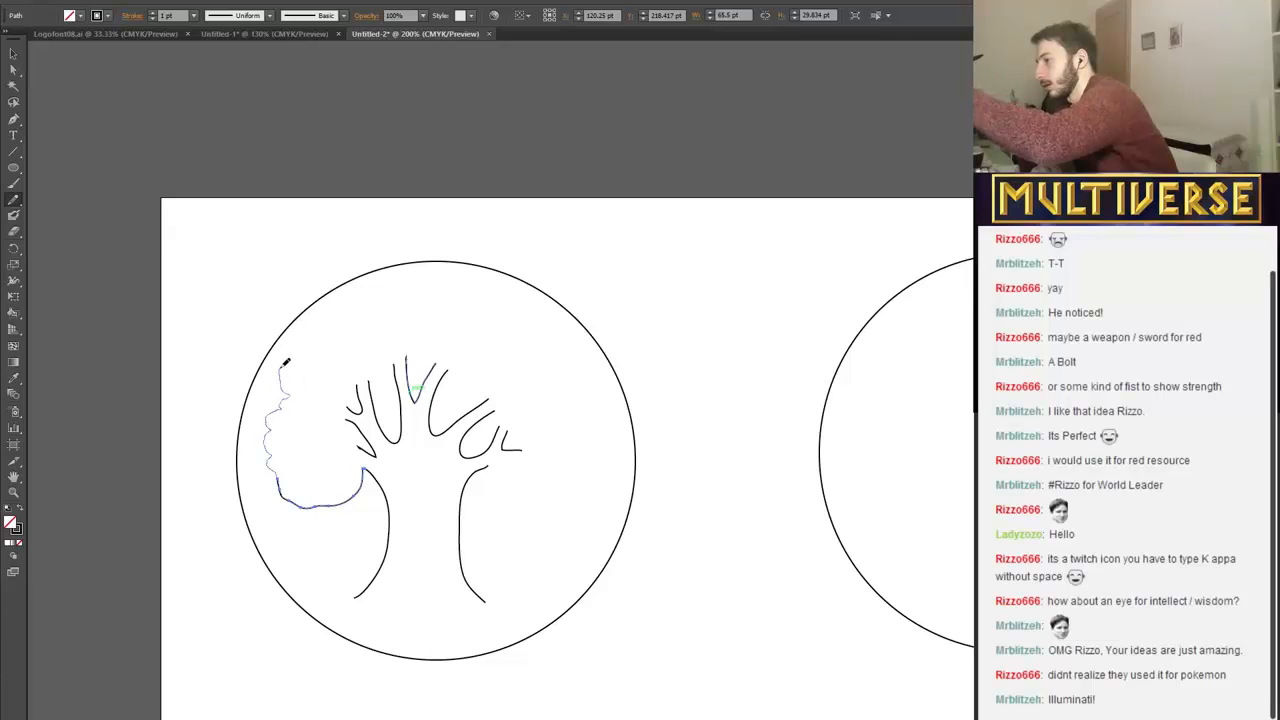
pyautogui.moveTo(297, 330); pyautogui.dragTo(331, 299)
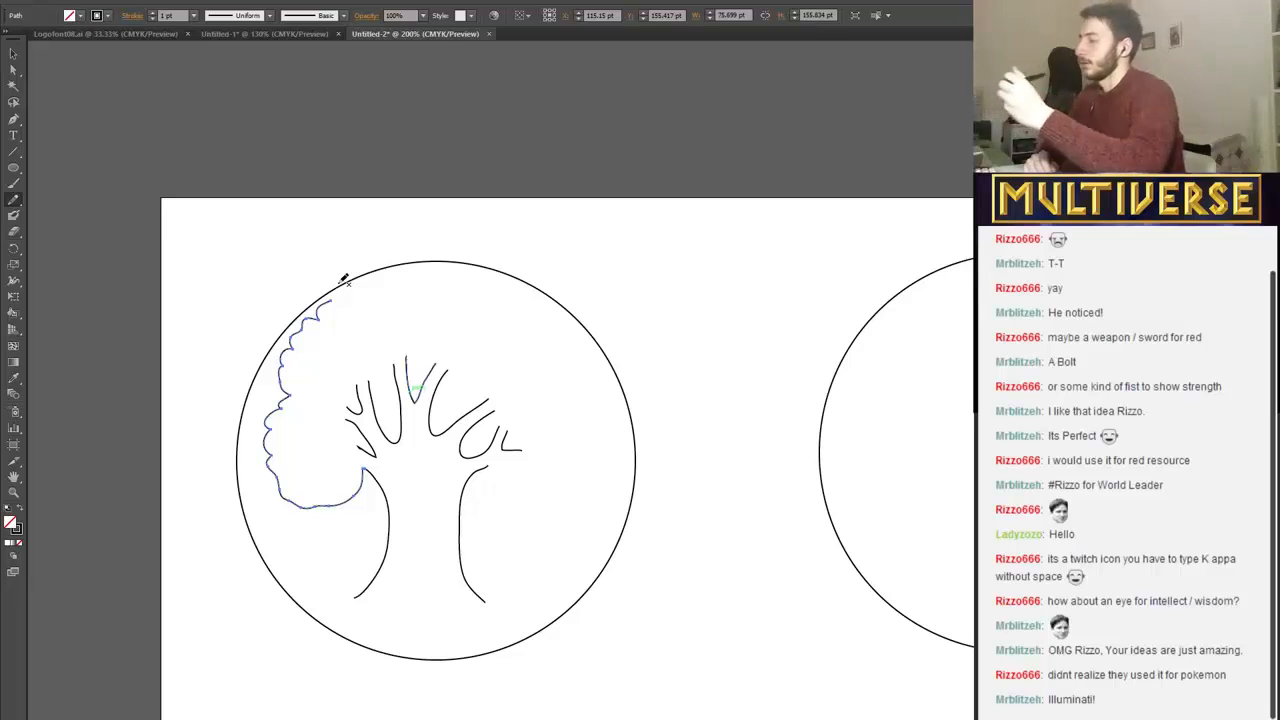
pyautogui.hotkey('ctrl', 'z')
pyautogui.hotkey('ctrl', 'z')
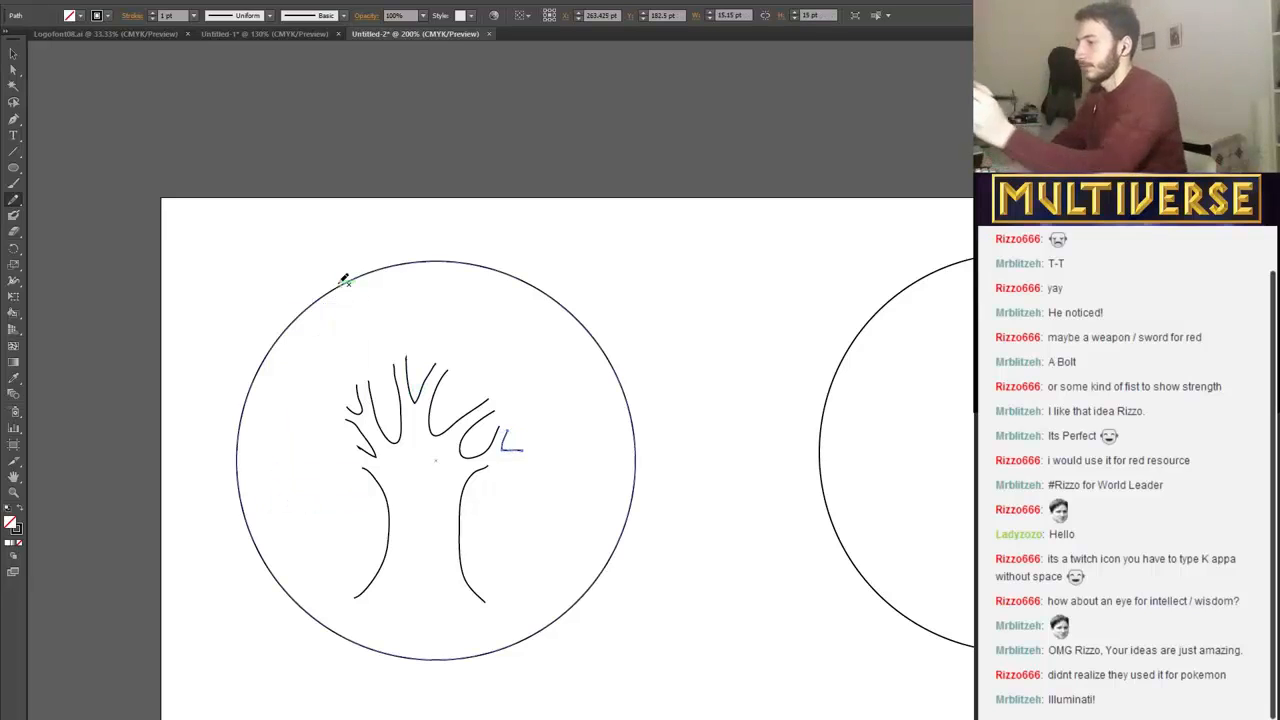
# Draw the crown's scalloped right side, about 88 pt wide and 128 pt high, and nudge the surrounding circle up to Y 188.5 pt.
pyautogui.moveTo(503, 484)
pyautogui.mouseDown()
pyautogui.moveTo(557, 500)
pyautogui.moveTo(607, 444)
pyautogui.moveTo(594, 424)
pyautogui.moveTo(604, 380)
pyautogui.moveTo(556, 332)
pyautogui.mouseUp()
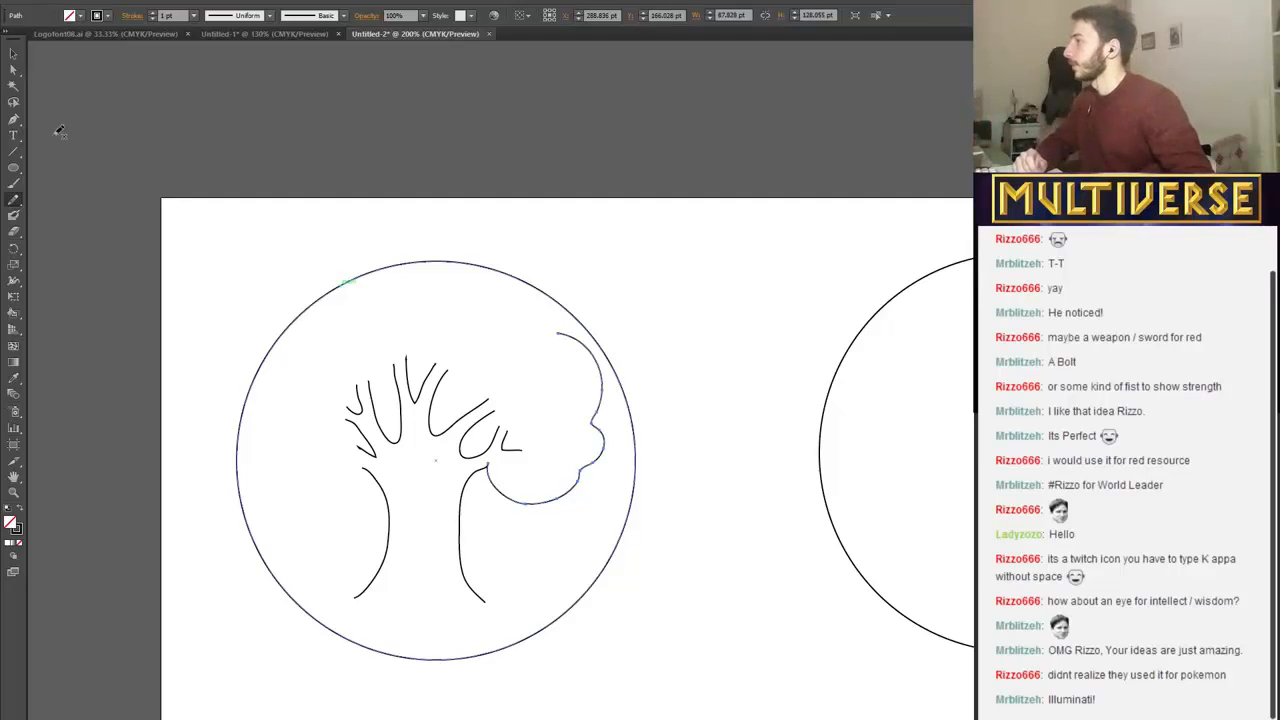
pyautogui.click(13, 56)
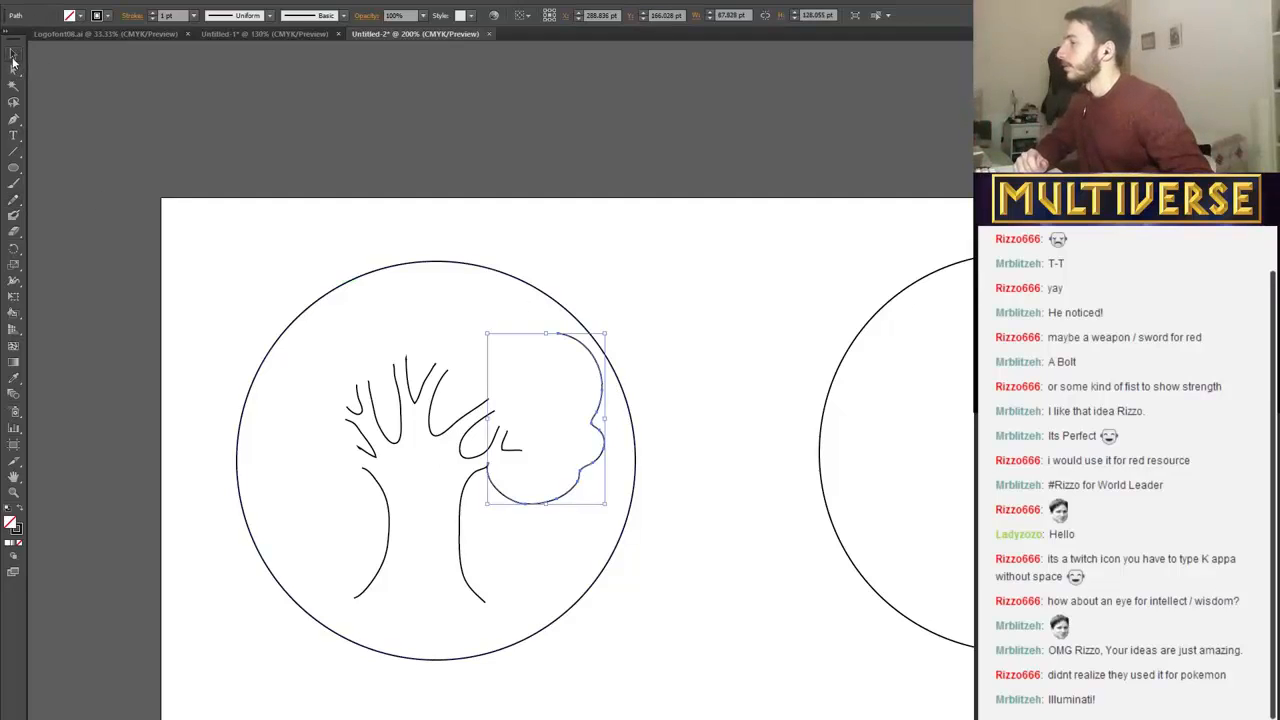
pyautogui.click(377, 269)
pyautogui.press('Up')
pyautogui.press('Up')
pyautogui.press('Up')
pyautogui.press('Up')
pyautogui.press('Up')
pyautogui.press('Up')
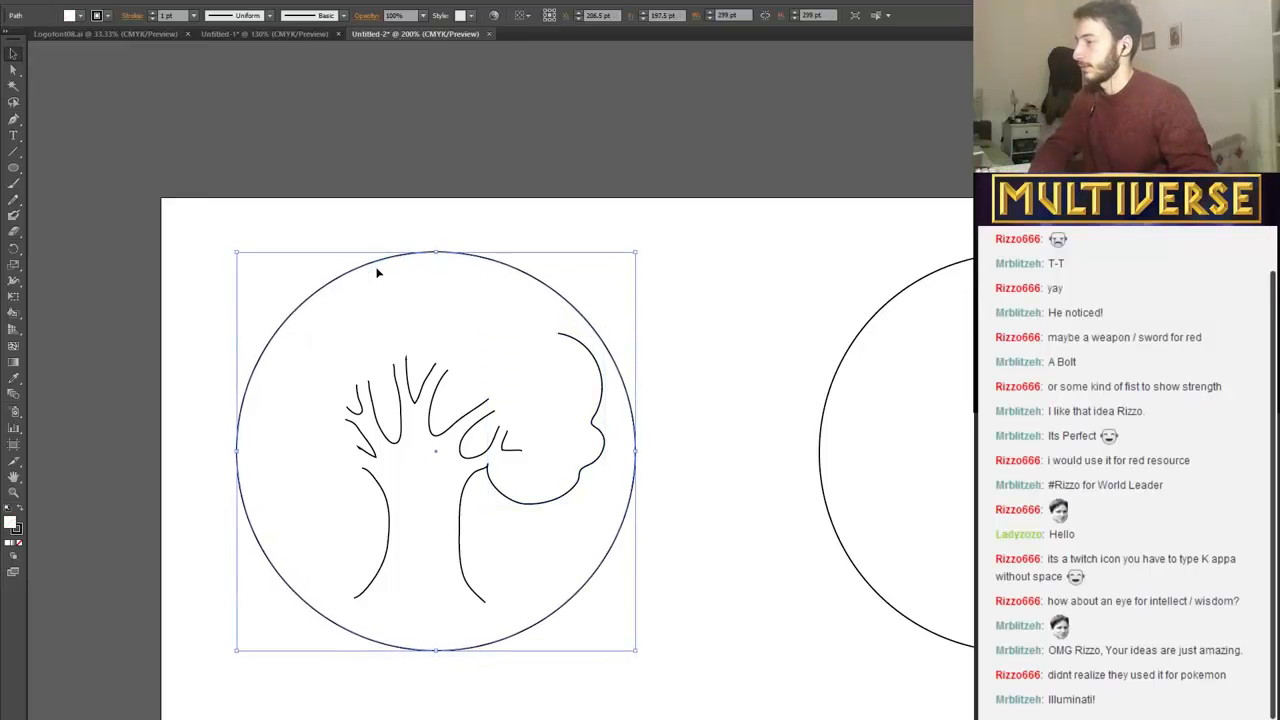
# Continue the scalloped crown outline with the Pencil tool over the top and down the left side to the trunk's upper-left end.
pyautogui.click(17, 153)
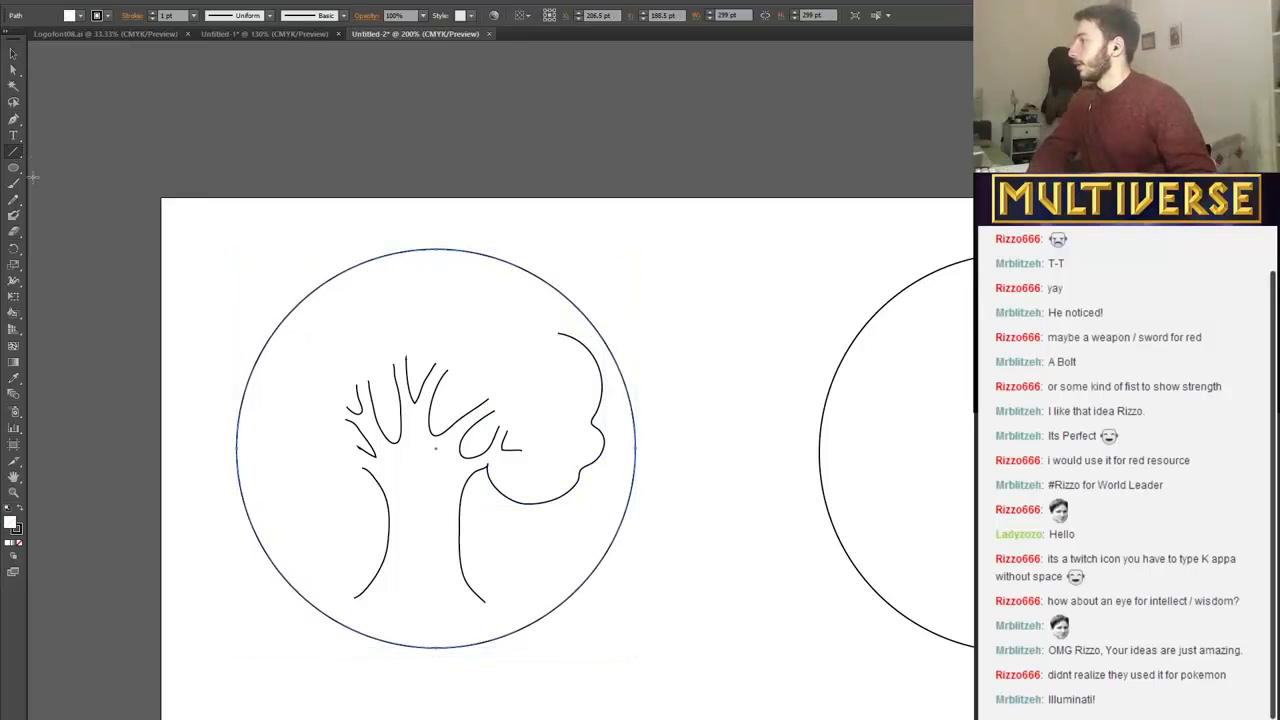
pyautogui.click(14, 198)
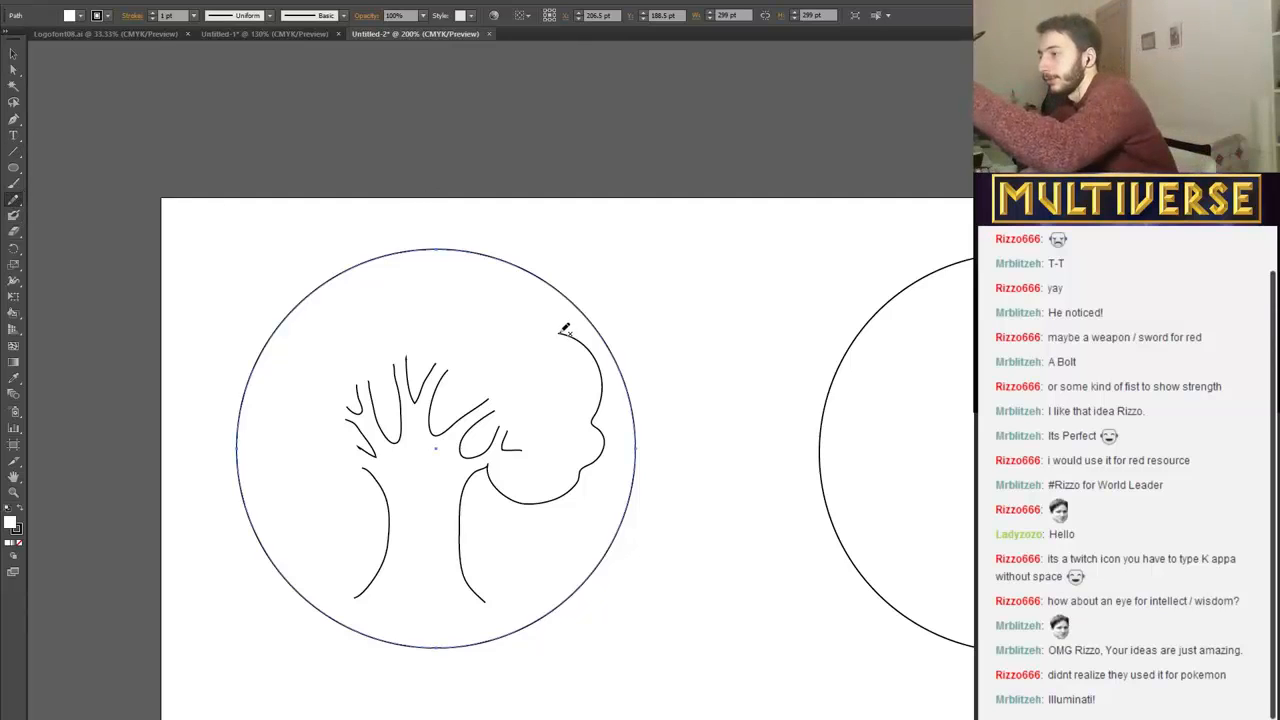
pyautogui.click(15, 200)
pyautogui.click(13, 53)
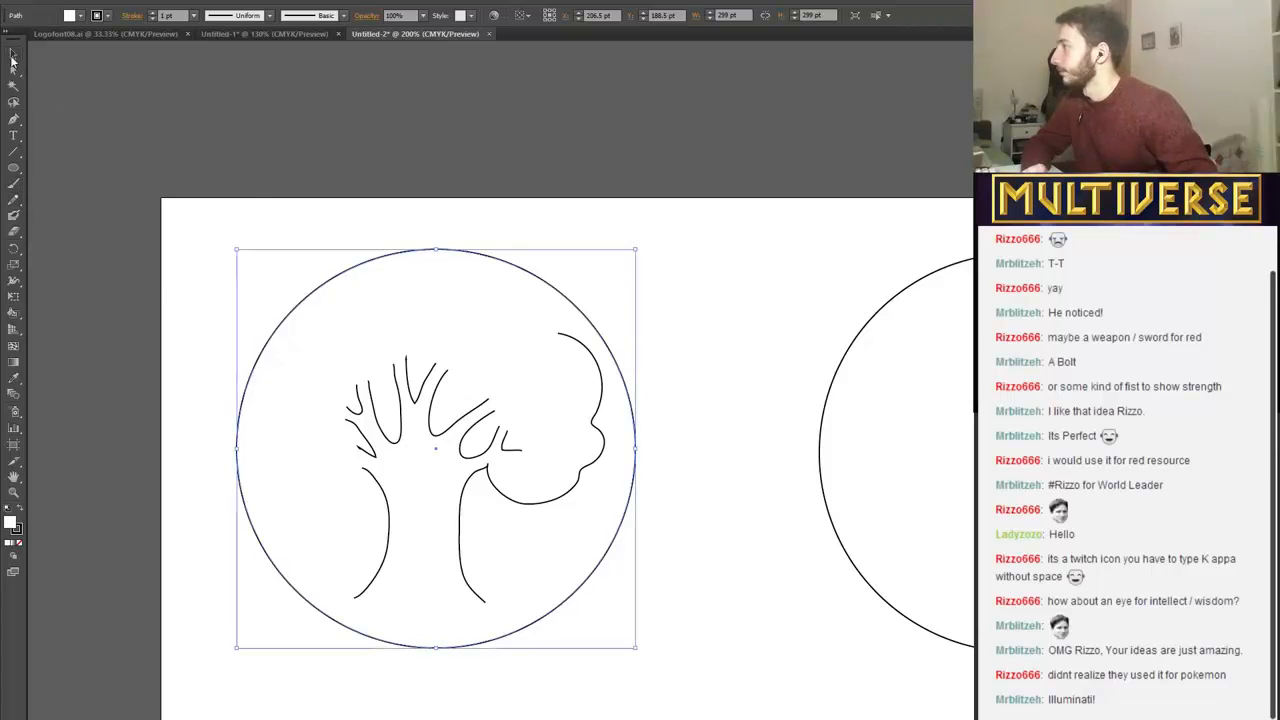
pyautogui.click(493, 497)
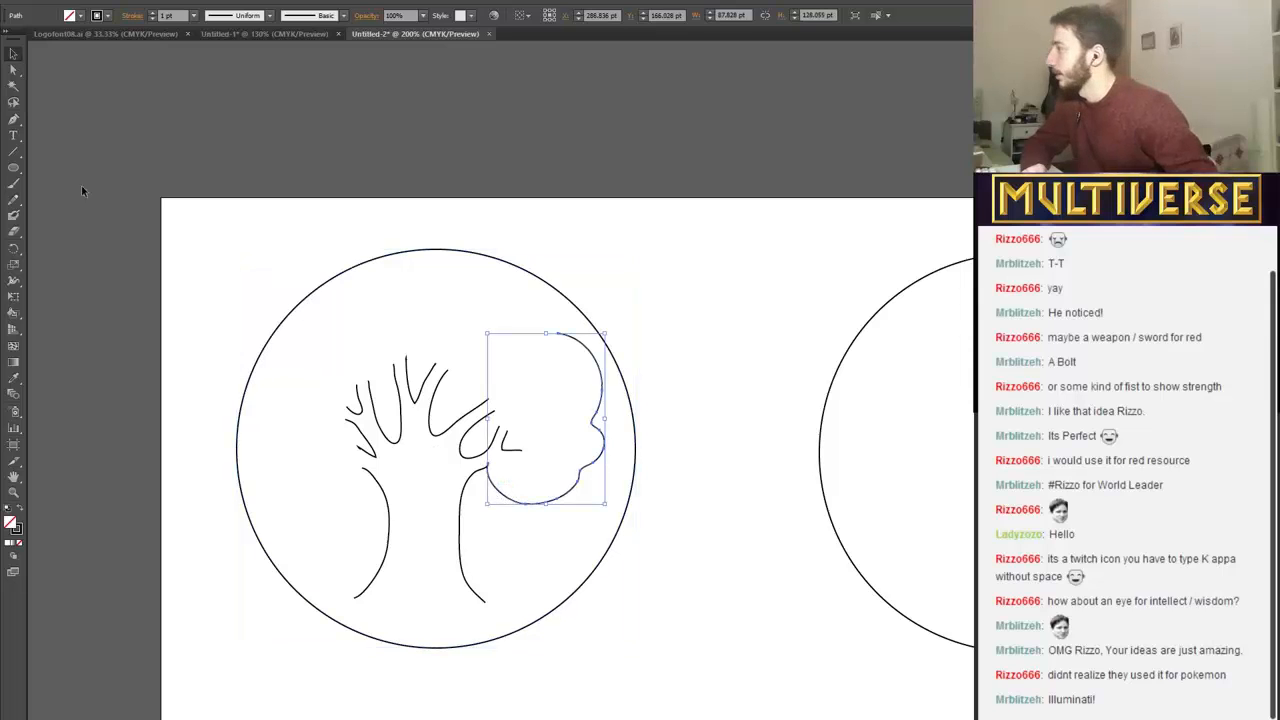
pyautogui.click(13, 200)
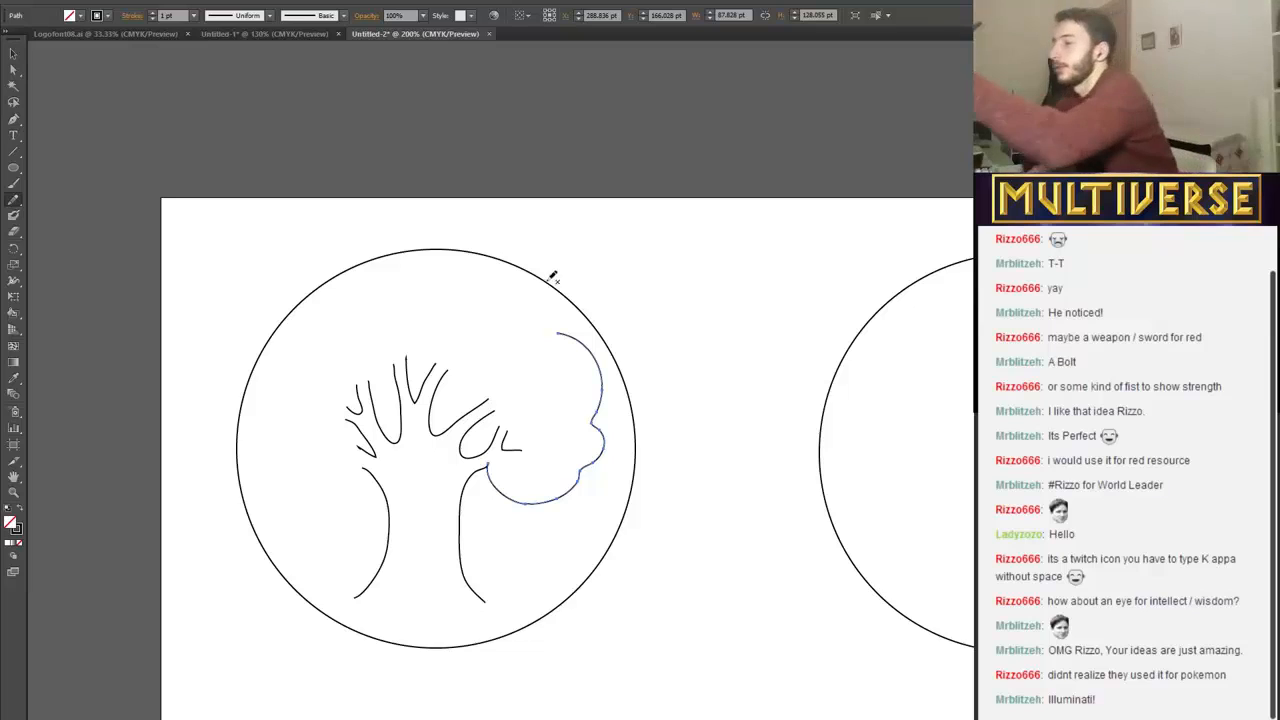
pyautogui.moveTo(558, 332)
pyautogui.mouseDown()
pyautogui.moveTo(549, 304)
pyautogui.moveTo(494, 295)
pyautogui.mouseUp()
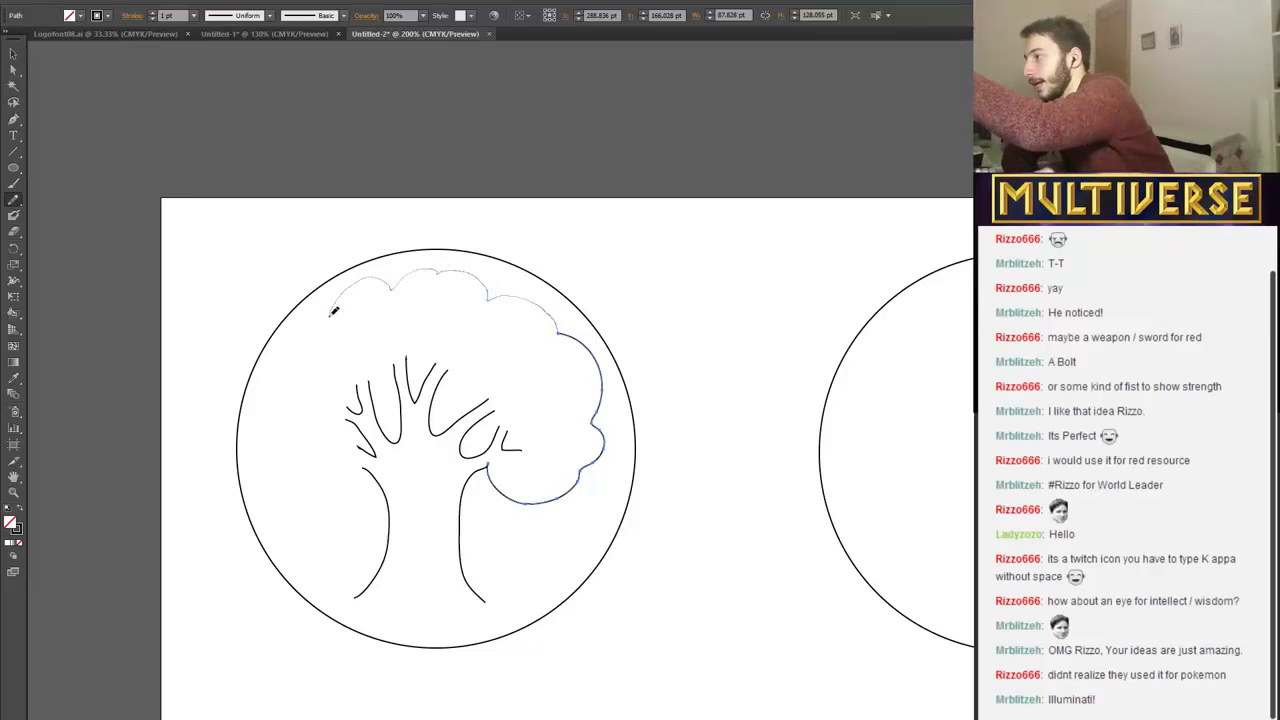
pyautogui.moveTo(305, 341); pyautogui.dragTo(304, 342)
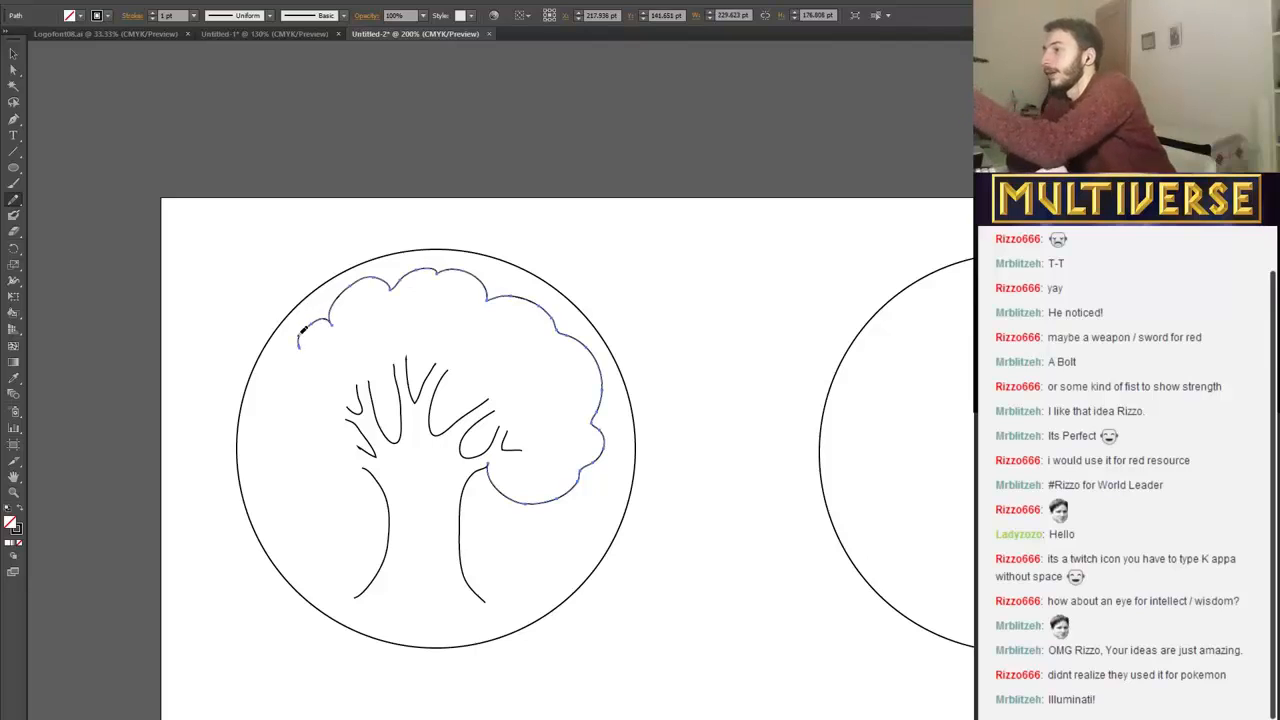
pyautogui.moveTo(262, 412)
pyautogui.mouseDown()
pyautogui.moveTo(264, 452)
pyautogui.moveTo(302, 468)
pyautogui.mouseUp()
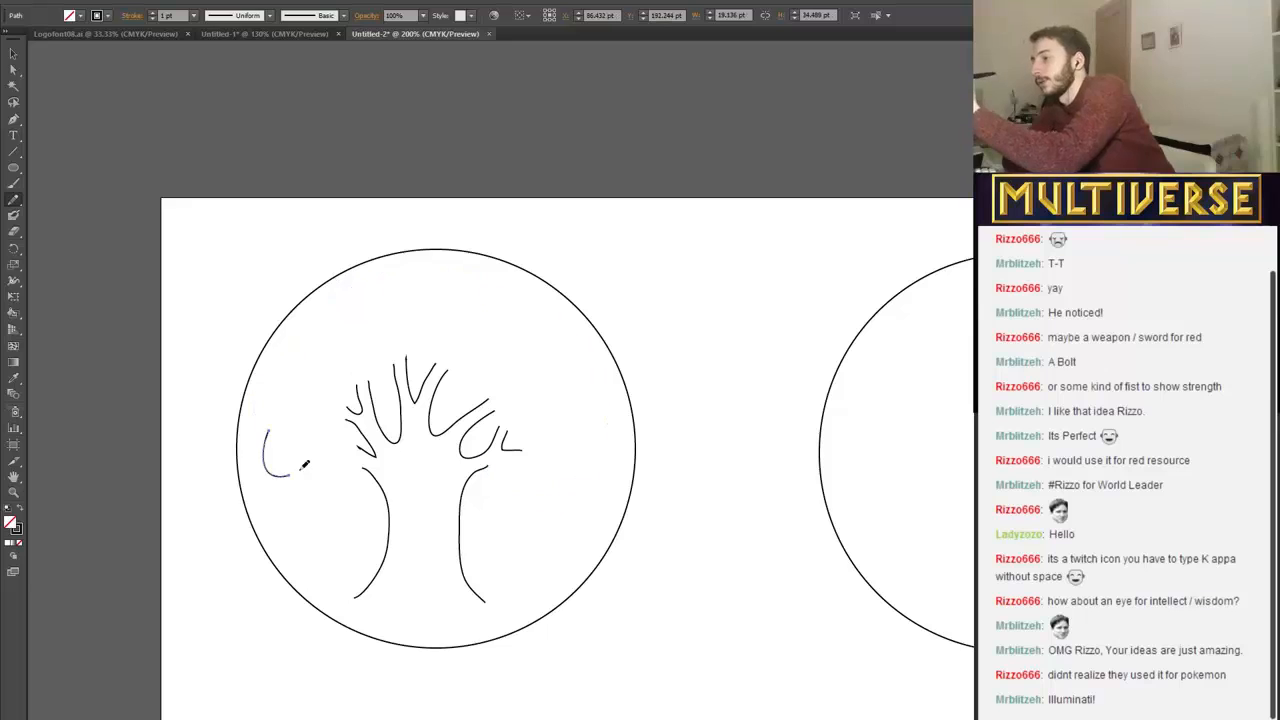
pyautogui.hotkey('ctrl', 'z')
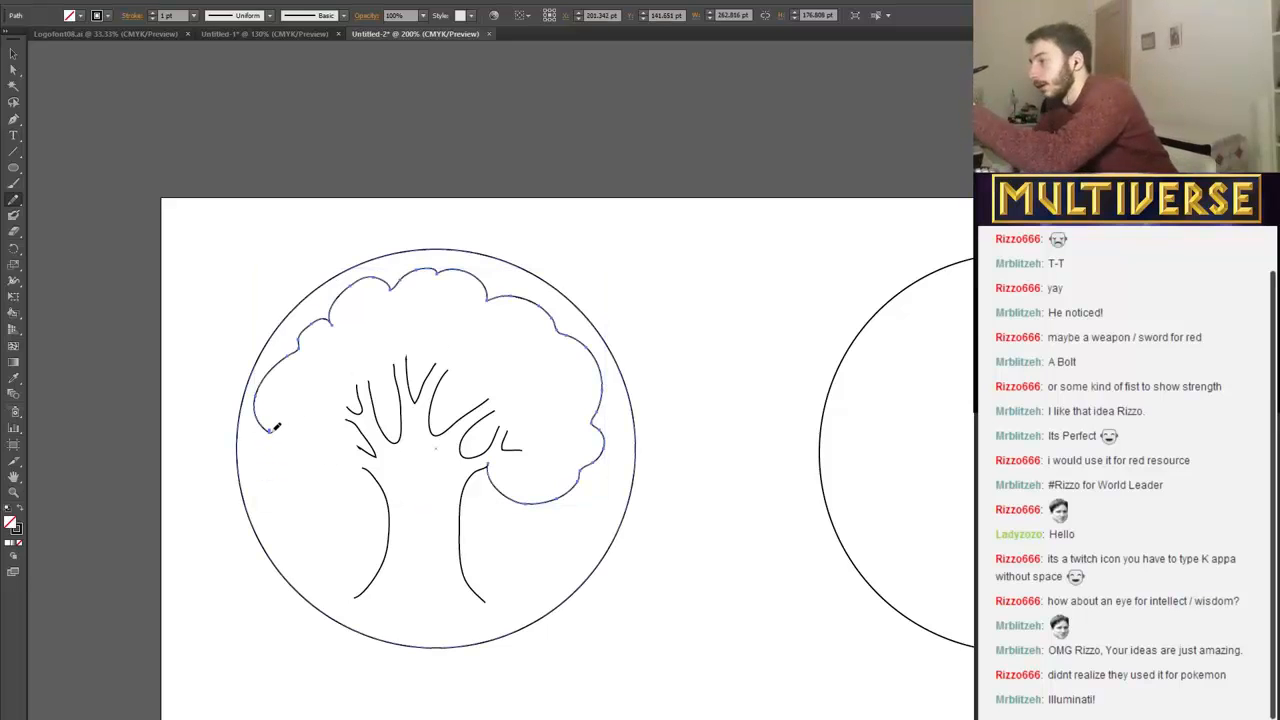
pyautogui.moveTo(310, 484)
pyautogui.mouseDown()
pyautogui.moveTo(344, 486)
pyautogui.moveTo(304, 484)
pyautogui.moveTo(269, 426)
pyautogui.mouseUp()
pyautogui.hotkey('ctrl', 'z')
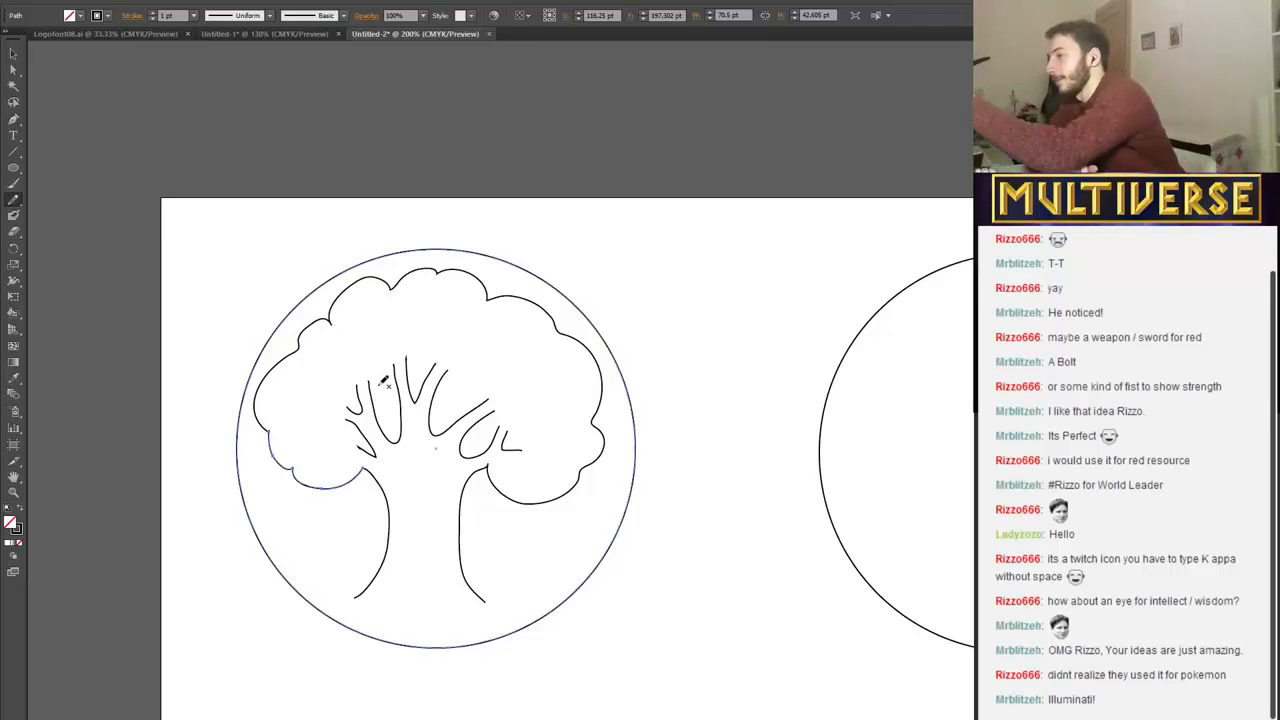
# Close the open gaps between the branches with short pointed, jagged lines along their outer ends.
pyautogui.moveTo(396, 362)
pyautogui.mouseDown()
pyautogui.moveTo(415, 333)
pyautogui.moveTo(422, 358)
pyautogui.moveTo(410, 355)
pyautogui.moveTo(433, 341)
pyautogui.moveTo(465, 371)
pyautogui.moveTo(453, 371)
pyautogui.moveTo(472, 361)
pyautogui.moveTo(498, 378)
pyautogui.moveTo(497, 410)
pyautogui.moveTo(518, 447)
pyautogui.mouseUp()
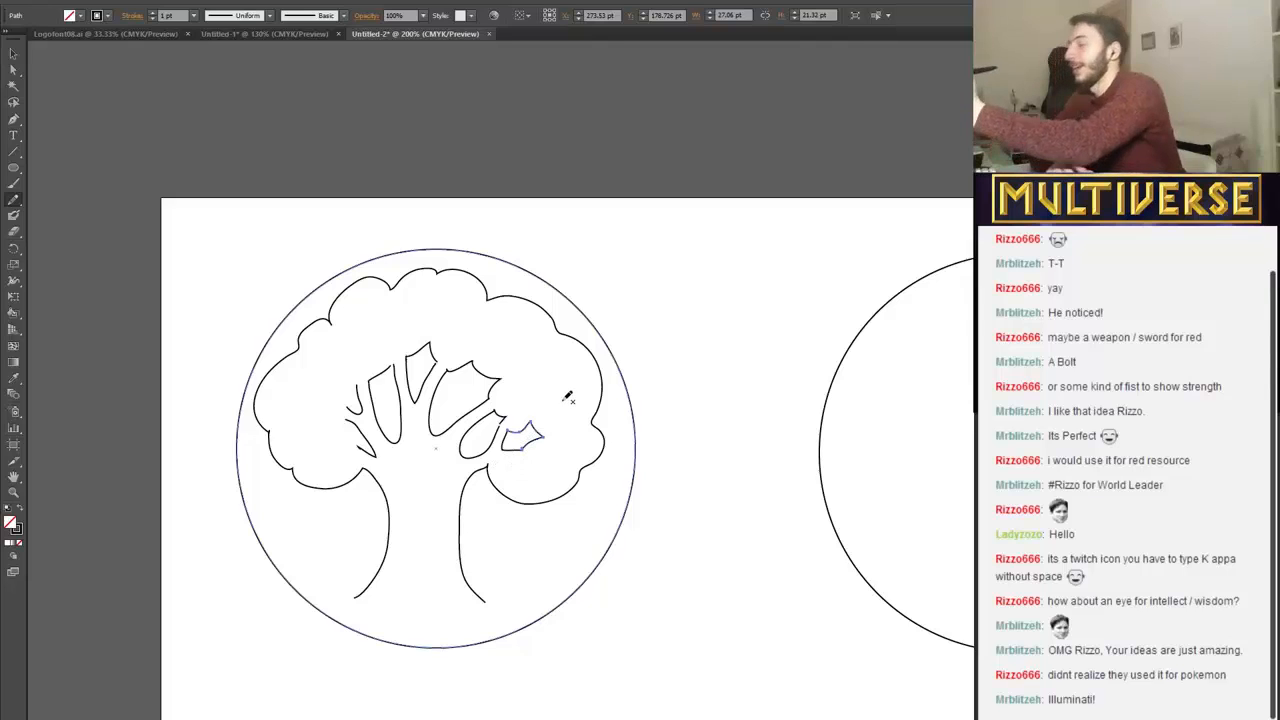
pyautogui.moveTo(354, 384); pyautogui.dragTo(360, 406)
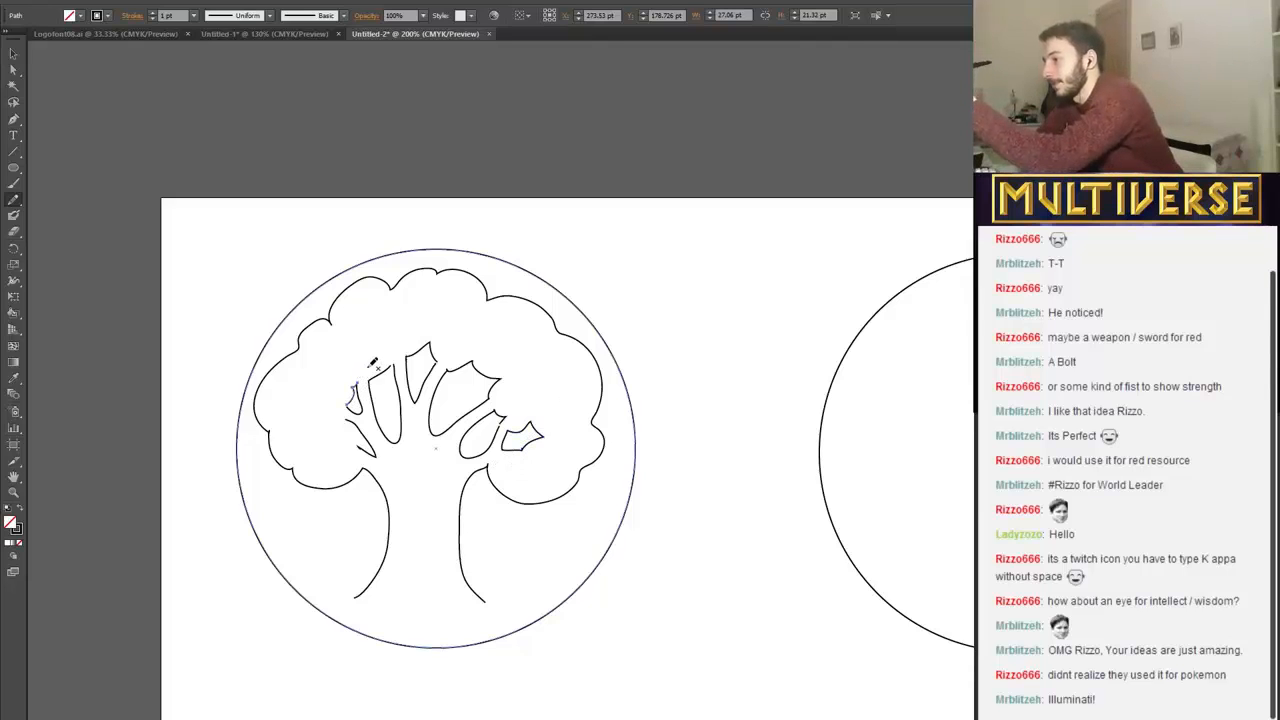
pyautogui.moveTo(338, 430); pyautogui.dragTo(368, 448)
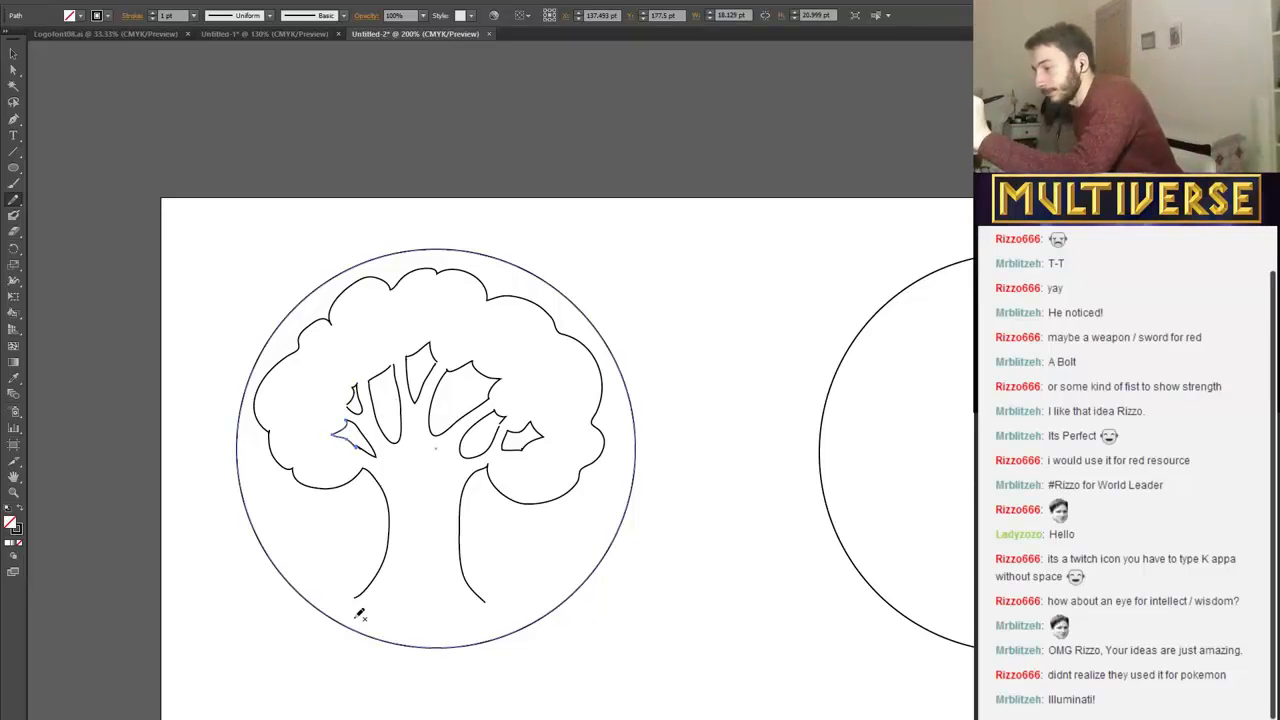
# Draw a jagged root outline about 36 pt wide beneath the left half of the trunk, undoing the stray strokes beside it.
pyautogui.moveTo(355, 616)
pyautogui.mouseDown()
pyautogui.moveTo(385, 598)
pyautogui.moveTo(373, 622)
pyautogui.moveTo(393, 628)
pyautogui.moveTo(396, 616)
pyautogui.moveTo(418, 631)
pyautogui.moveTo(421, 601)
pyautogui.moveTo(427, 632)
pyautogui.moveTo(456, 631)
pyautogui.mouseUp()
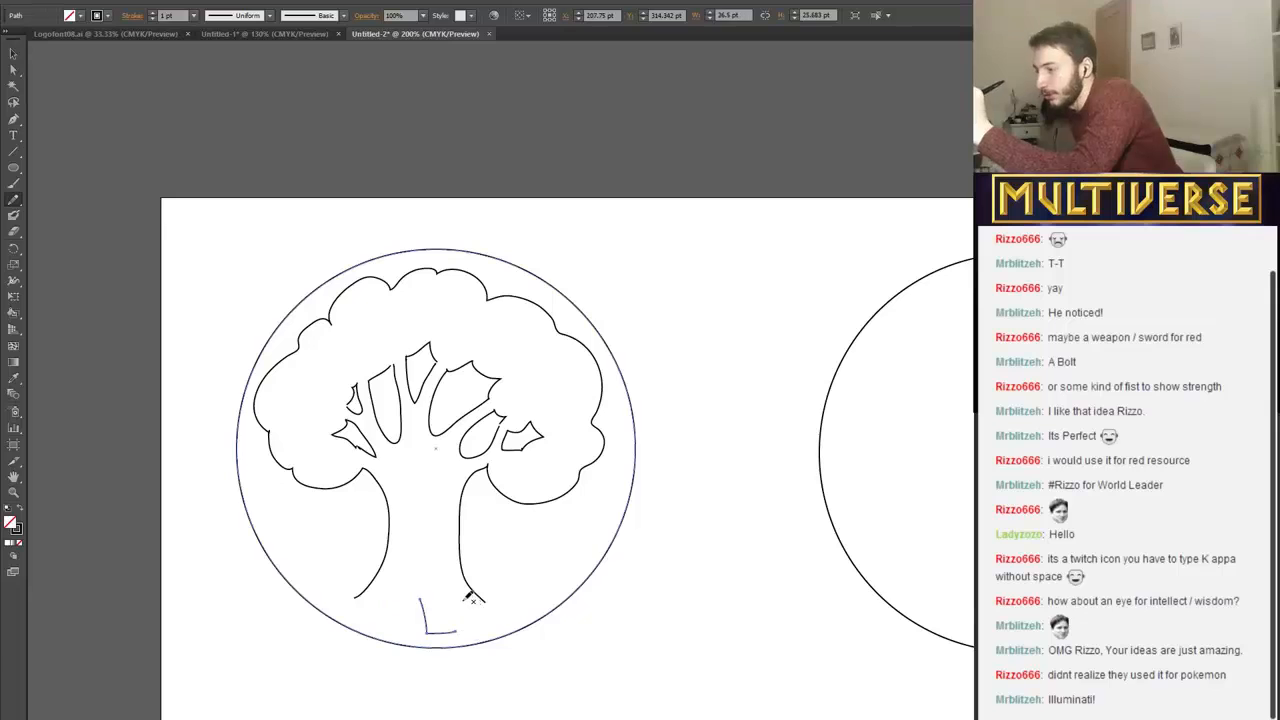
pyautogui.hotkey('ctrl', 'z')
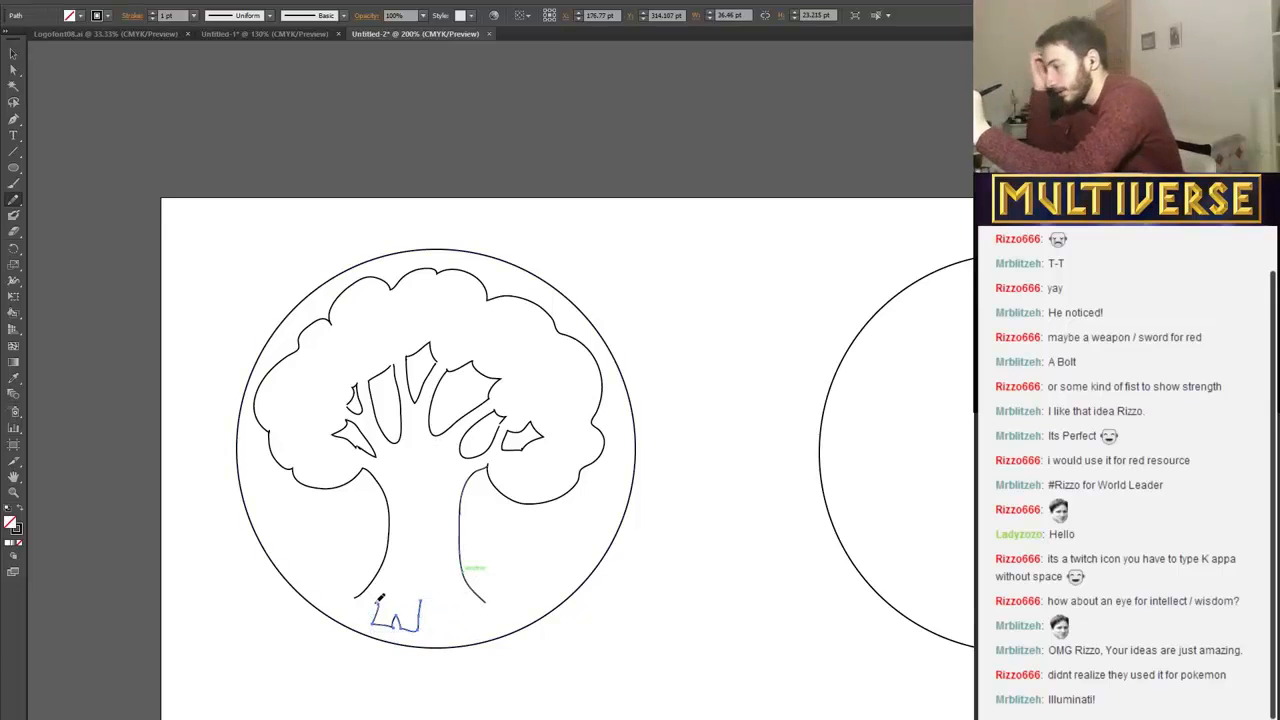
pyautogui.moveTo(358, 614); pyautogui.dragTo(350, 618)
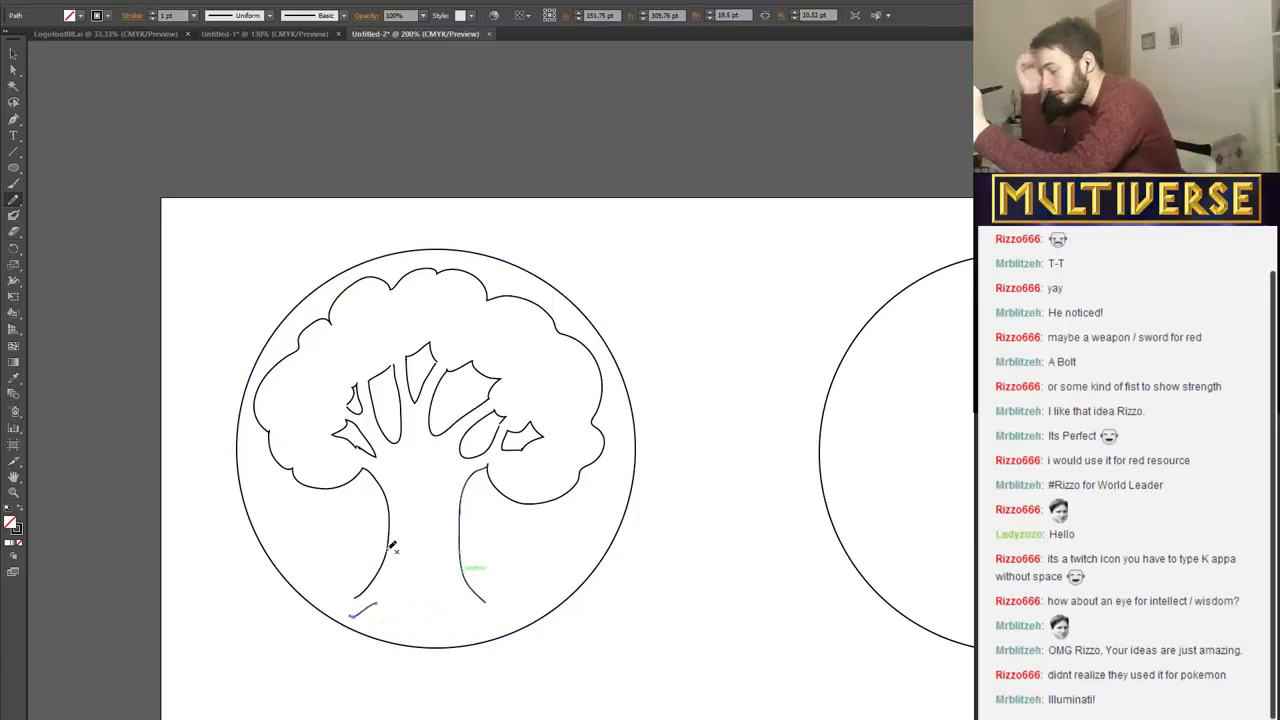
pyautogui.hotkey('ctrl', 'z')
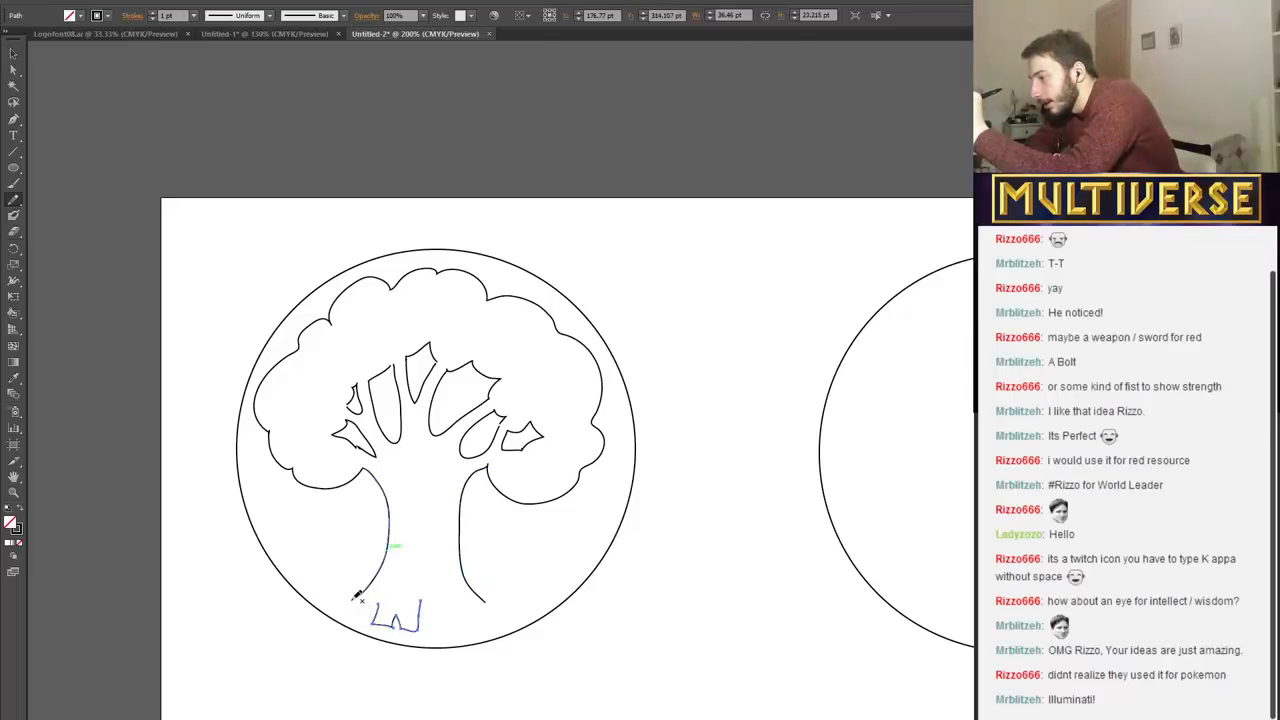
# Try to extend the root outline to the trunk's left end and toward its right side, and undo those strokes.
pyautogui.moveTo(356, 598)
pyautogui.mouseDown()
pyautogui.moveTo(440, 628)
pyautogui.moveTo(445, 597)
pyautogui.mouseUp()
pyautogui.hotkey('ctrl', 'z')
pyautogui.hotkey('ctrl', 'z')
pyautogui.hotkey('ctrl', 'z')
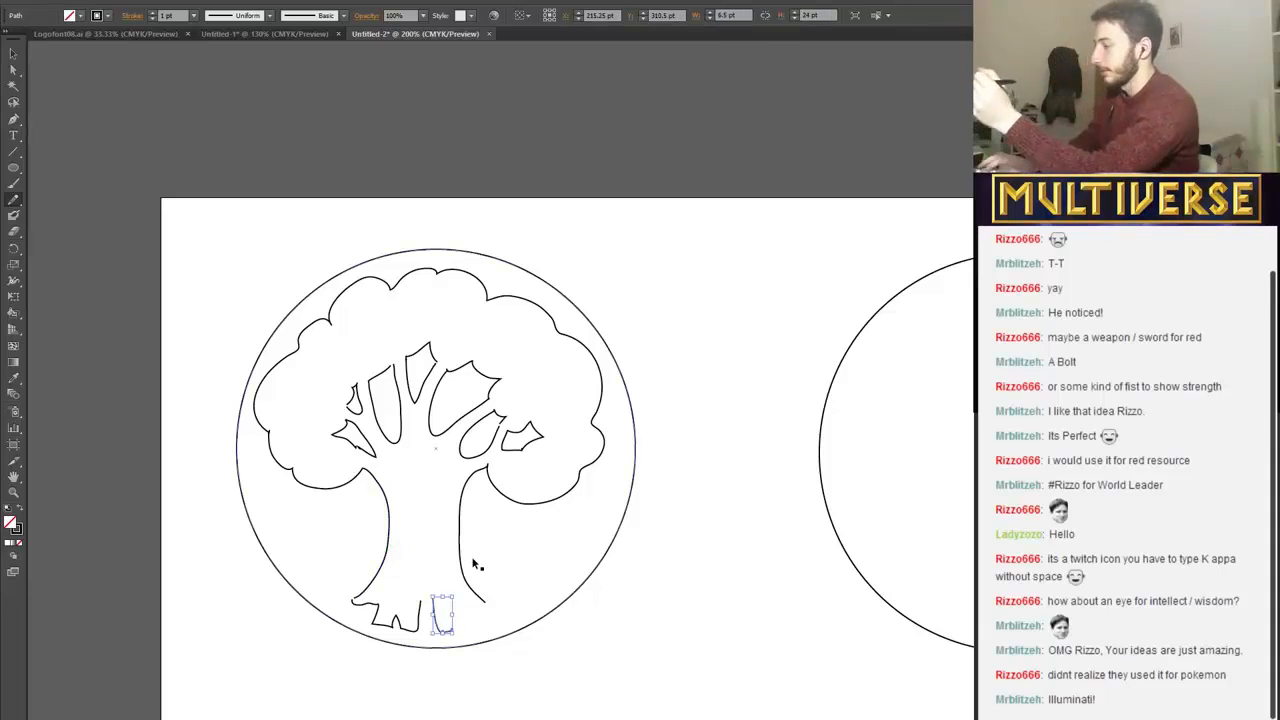
pyautogui.hotkey('ctrl', 'z')
pyautogui.hotkey('ctrl', 'z')
pyautogui.hotkey('ctrl', 'z')
pyautogui.hotkey('ctrl', 'z')
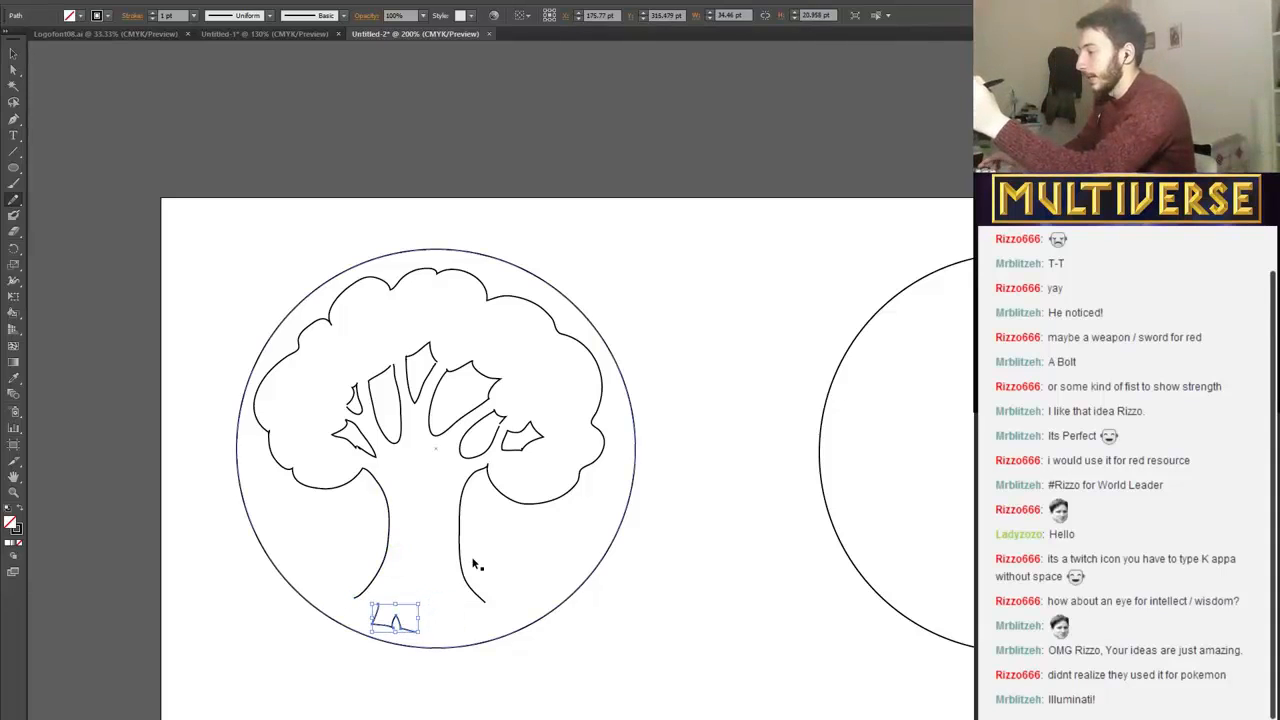
# Undo the jagged root outline beneath the trunk together with the trial root strokes drawn beside it.
pyautogui.moveTo(355, 598)
pyautogui.mouseDown()
pyautogui.moveTo(400, 595)
pyautogui.moveTo(392, 628)
pyautogui.moveTo(409, 630)
pyautogui.moveTo(403, 598)
pyautogui.moveTo(409, 635)
pyautogui.mouseUp()
pyautogui.hotkey('ctrl', 'z')
pyautogui.hotkey('ctrl', 'z')
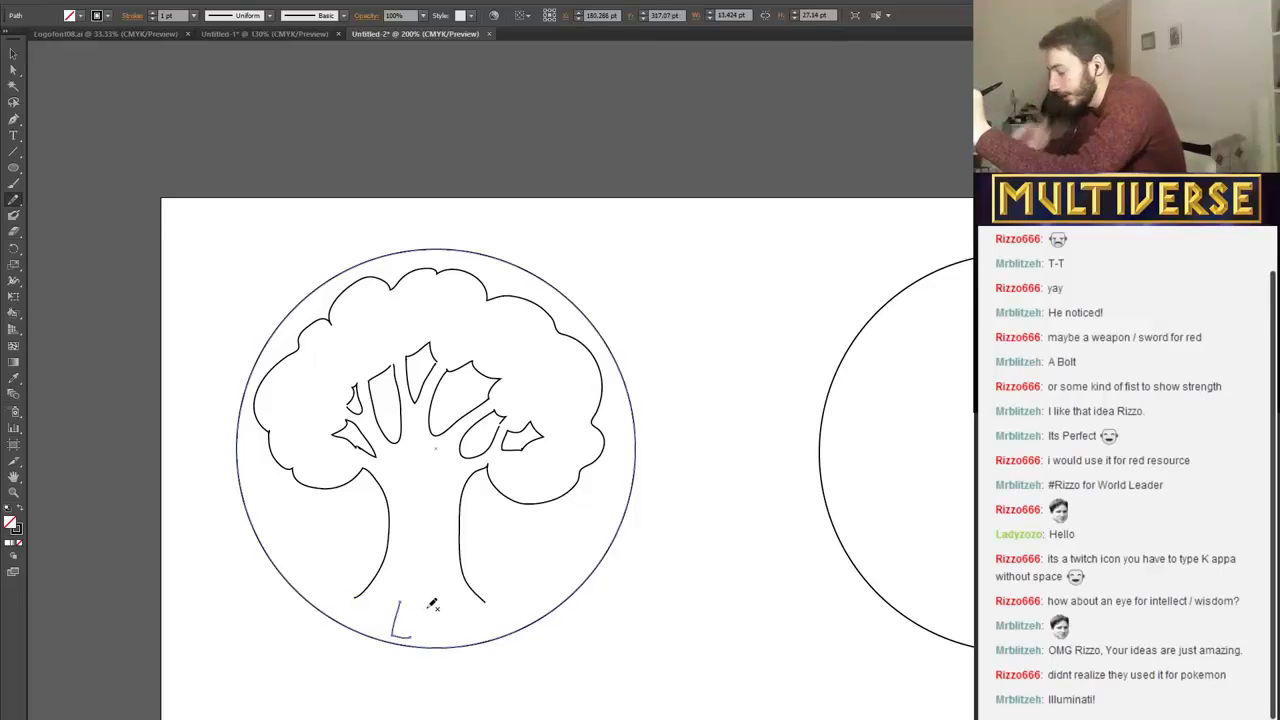
pyautogui.hotkey('ctrl', 'z')
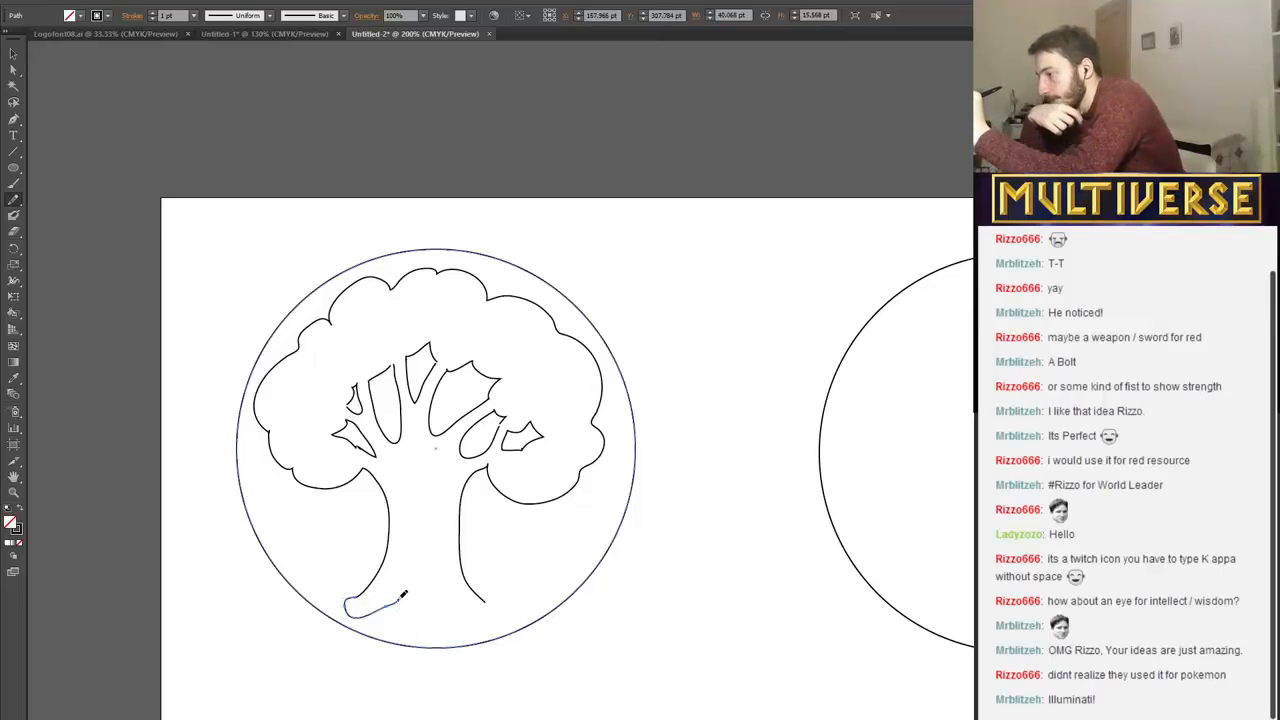
# Try a fingered root outline about 126 pt wide joining both lower ends of the trunk, and delete it.
pyautogui.moveTo(402, 599)
pyautogui.mouseDown()
pyautogui.moveTo(419, 608)
pyautogui.moveTo(416, 633)
pyautogui.moveTo(434, 608)
pyautogui.moveTo(484, 626)
pyautogui.moveTo(482, 606)
pyautogui.moveTo(508, 612)
pyautogui.moveTo(499, 598)
pyautogui.mouseUp()
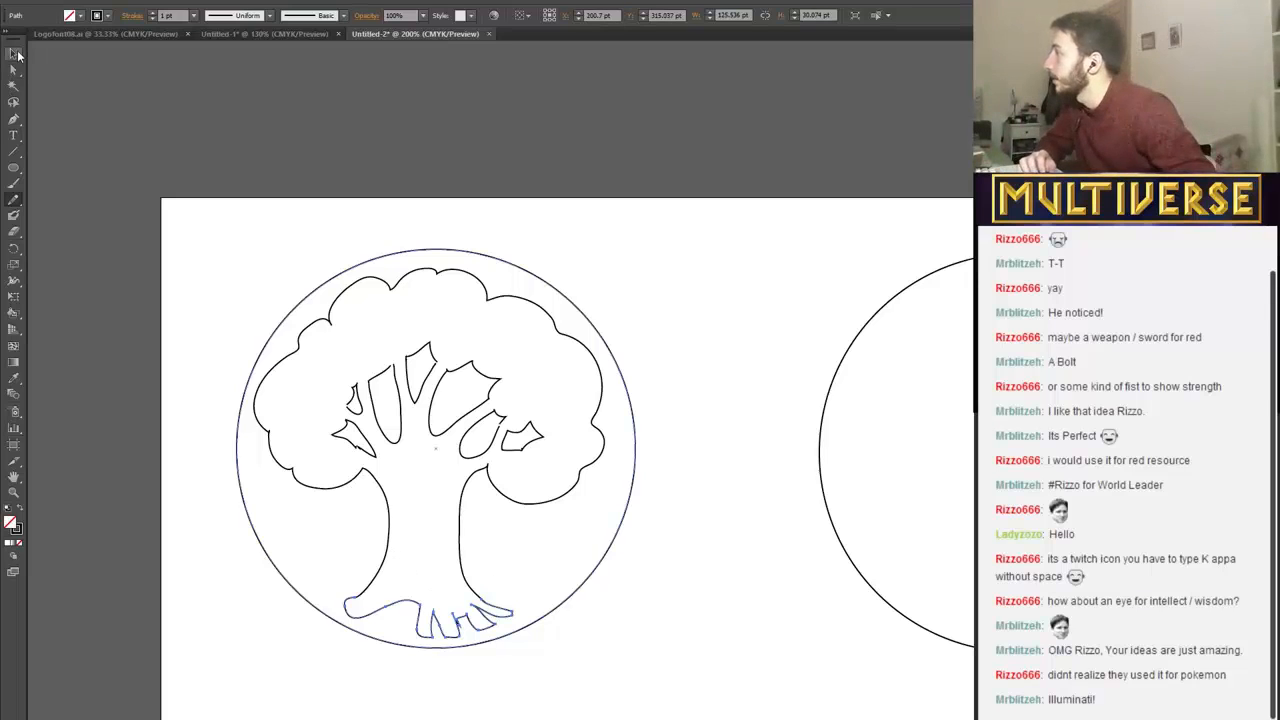
pyautogui.click(16, 54)
pyautogui.click(290, 561)
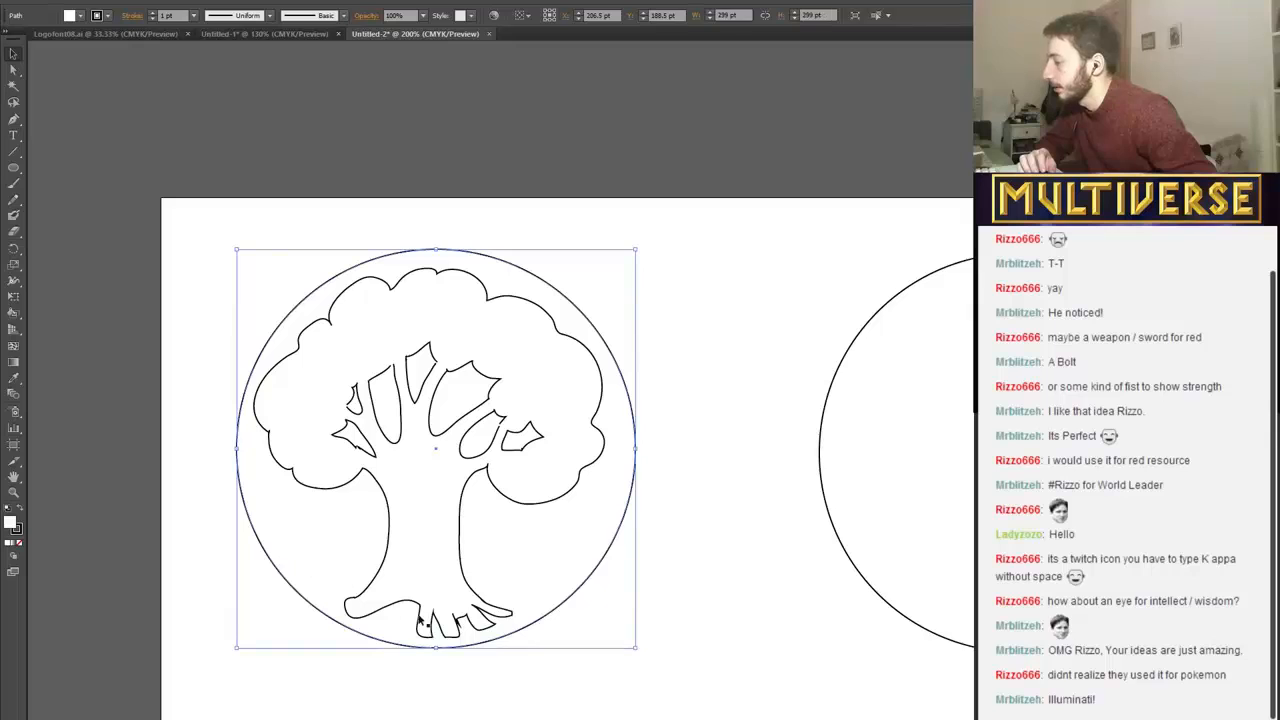
pyautogui.click(463, 634)
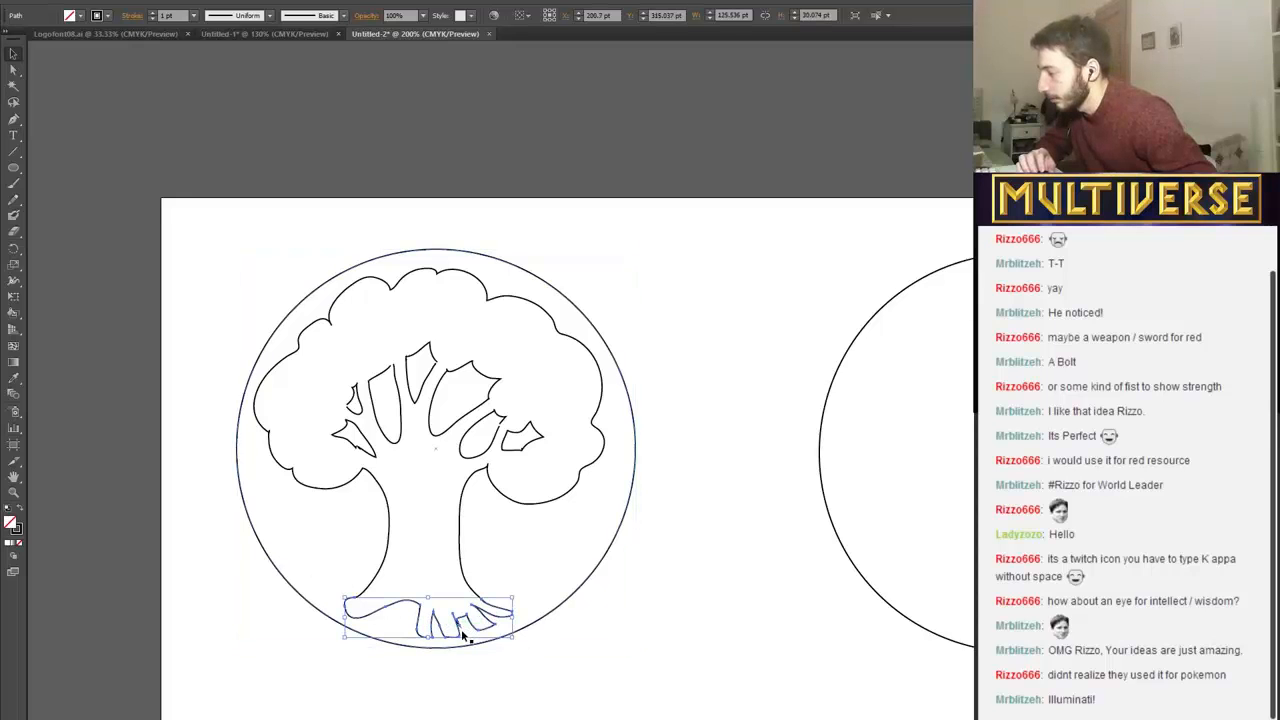
pyautogui.moveTo(463, 634); pyautogui.dragTo(460, 619)
pyautogui.hotkey('ctrl', 'z')
pyautogui.press('Delete')
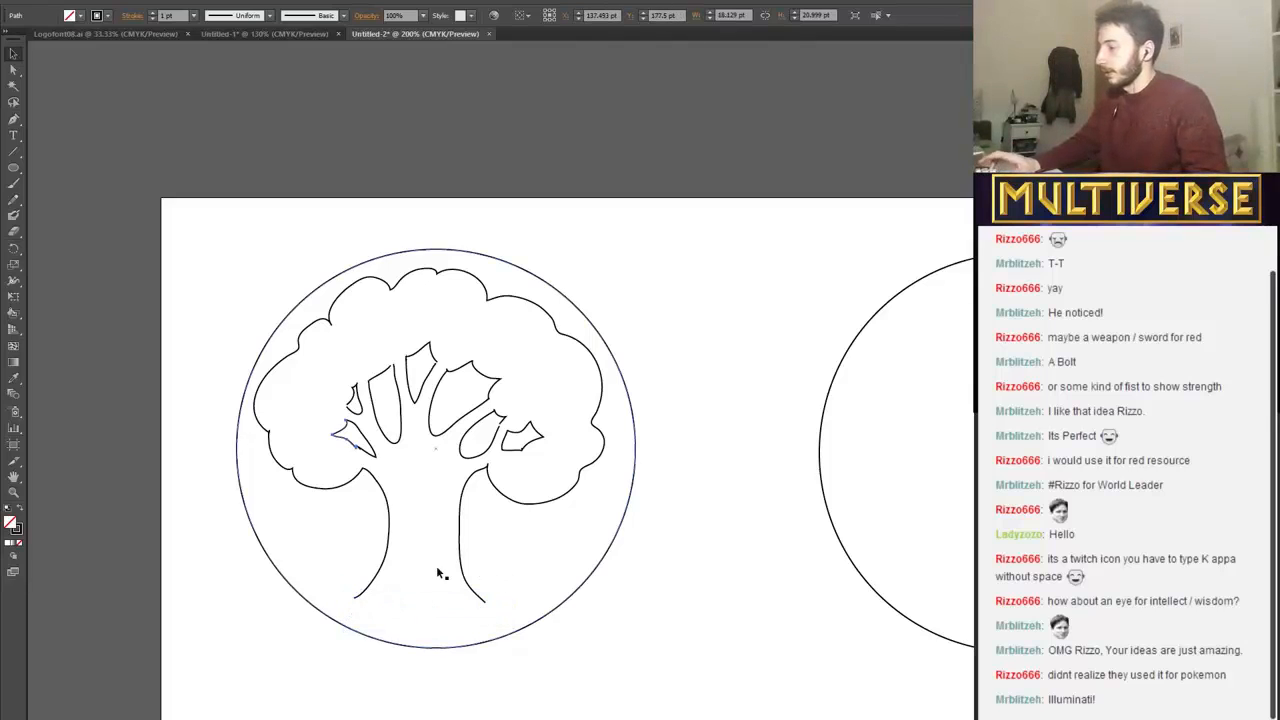
# Select the pointed line closing the lower-left gap between the branches.
pyautogui.click(340, 431)
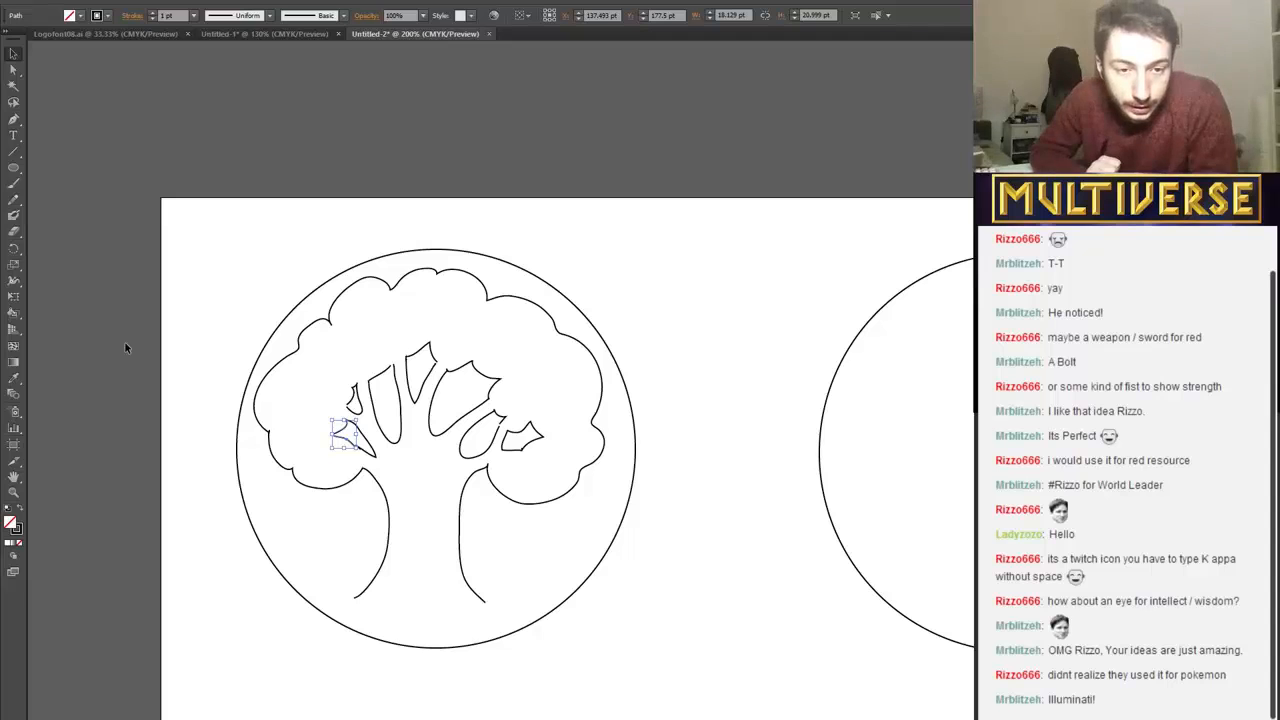
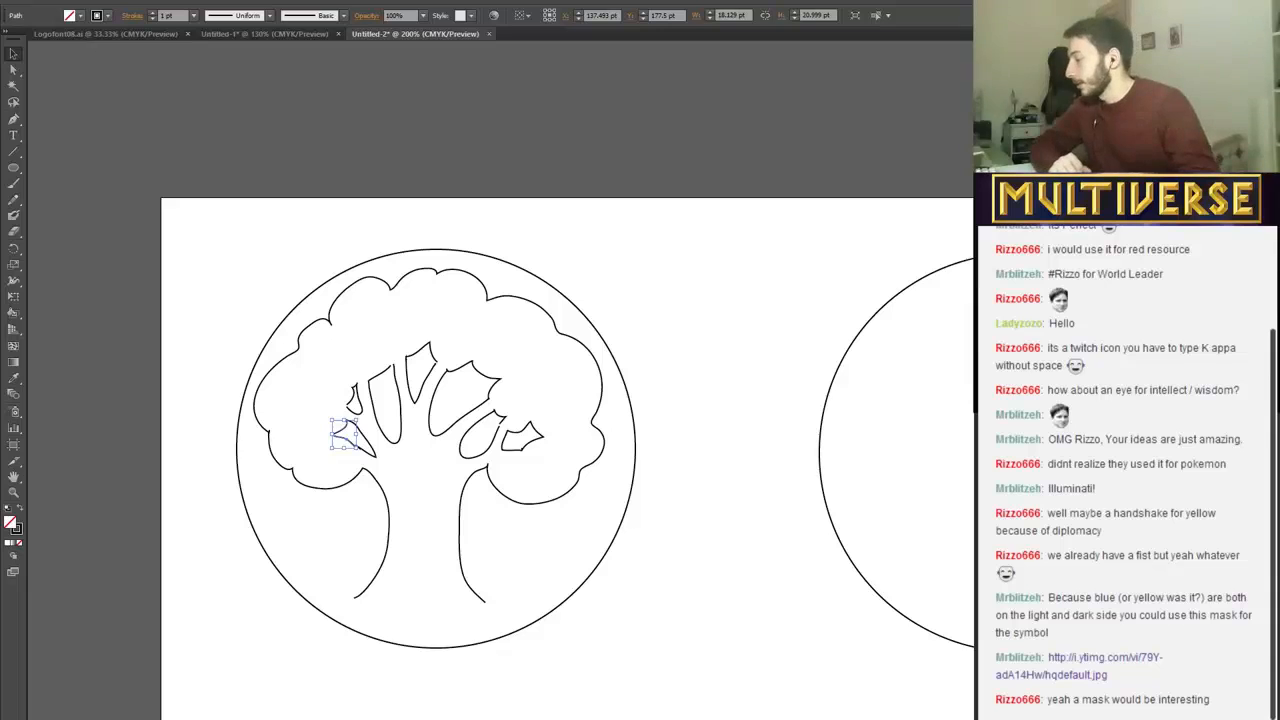
# Switch to the Twitch page in the browser and view the mask reference image linked in the chat.
pyautogui.click(417, 547)
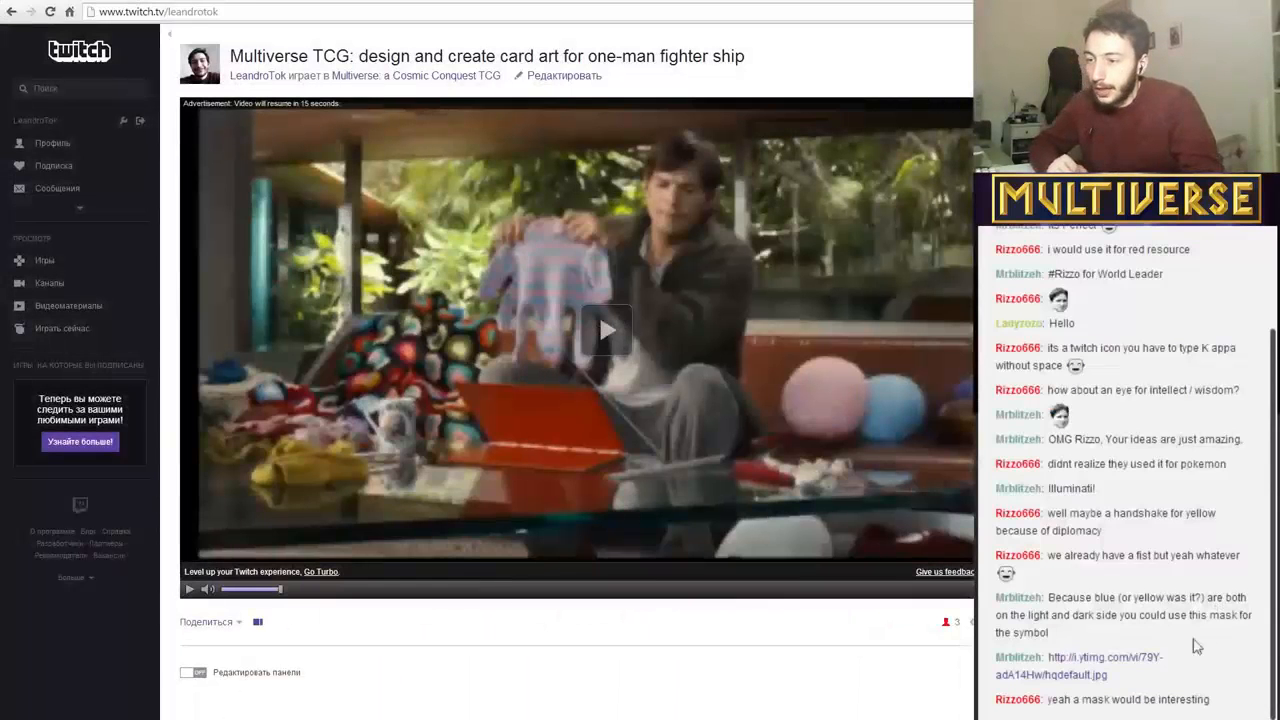
pyautogui.click(1100, 666)
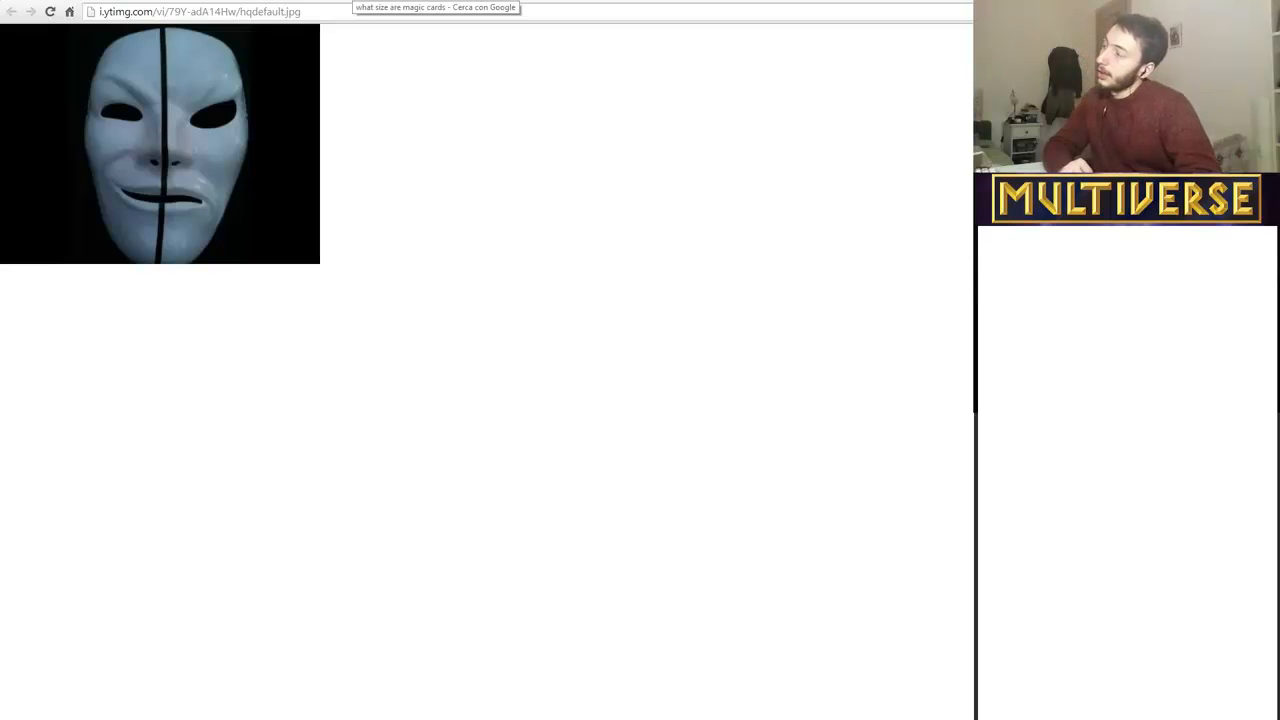
pyautogui.click(353, 1)
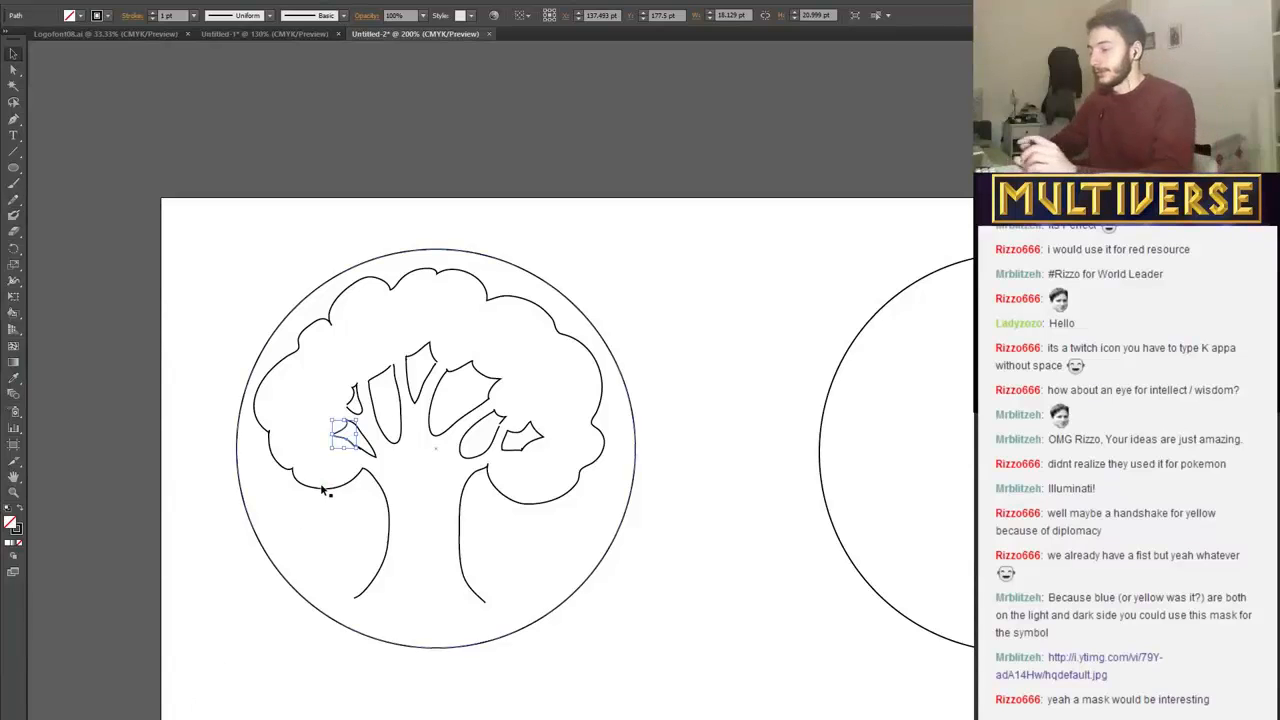
pyautogui.click(19, 184)
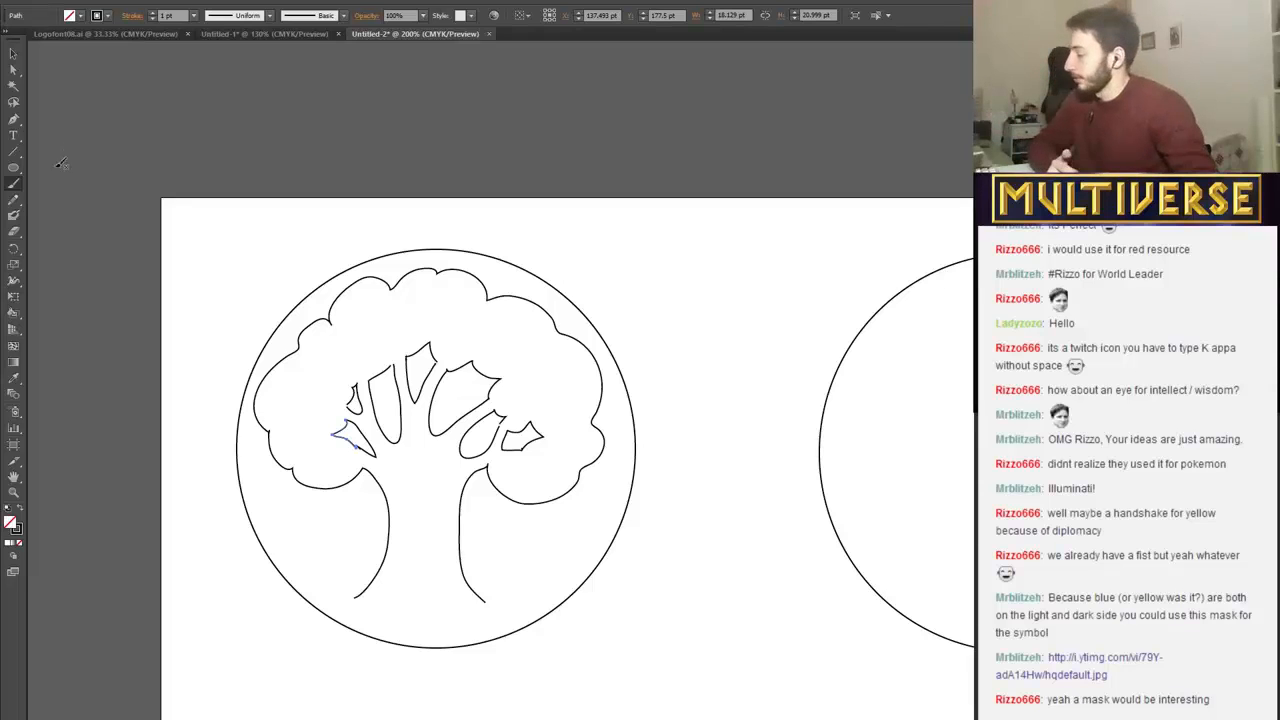
# Switch to Photoshop and sketch a round mask beside the eye drawings, split vertically, with a smiling half and a frowning, angry-eyed half.
pyautogui.hotkey('alt', 'Tab')
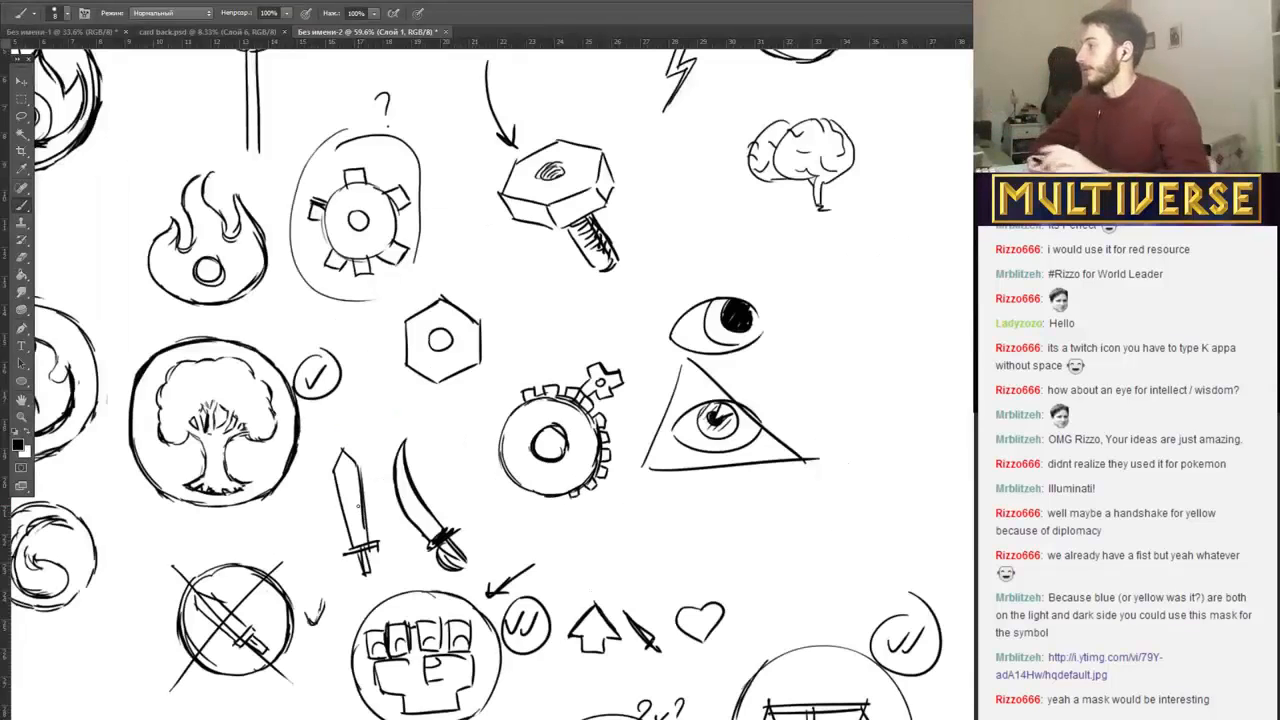
pyautogui.moveTo(855, 254)
pyautogui.mouseDown()
pyautogui.moveTo(868, 393)
pyautogui.moveTo(840, 252)
pyautogui.moveTo(838, 305)
pyautogui.mouseUp()
pyautogui.moveTo(911, 286); pyautogui.dragTo(910, 296)
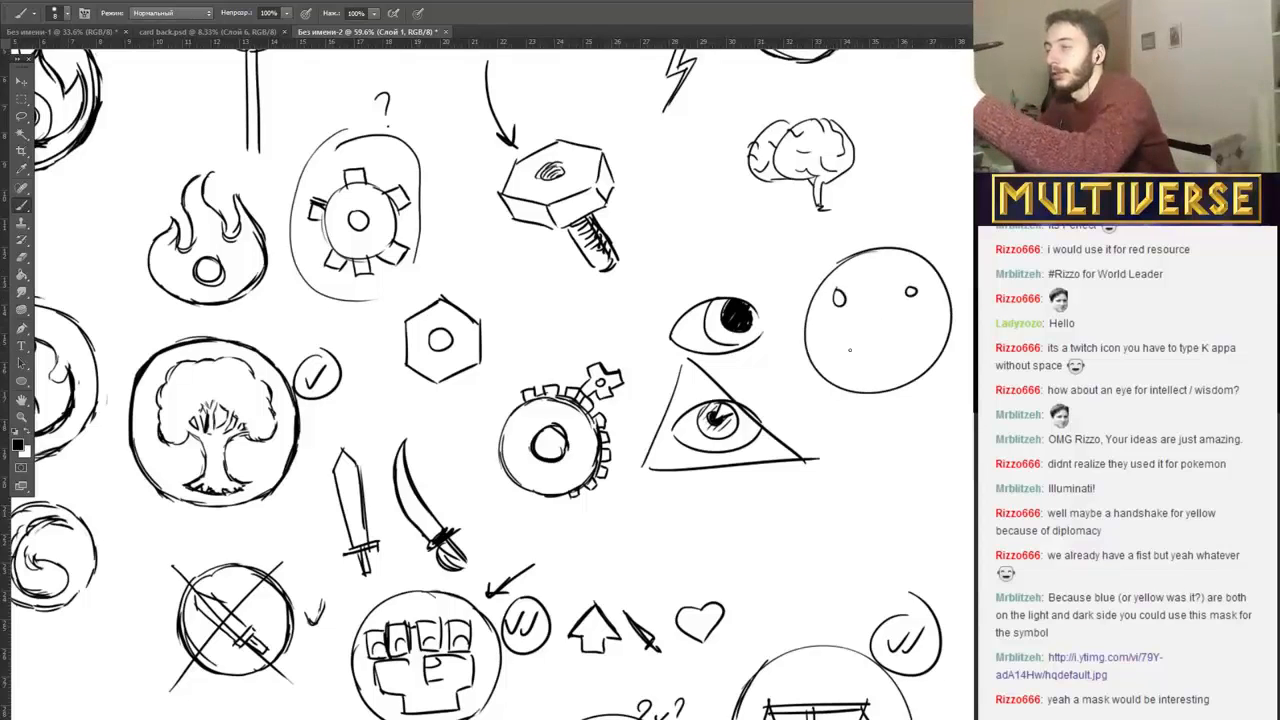
pyautogui.moveTo(882, 239); pyautogui.dragTo(877, 404)
pyautogui.moveTo(837, 339); pyautogui.dragTo(905, 376)
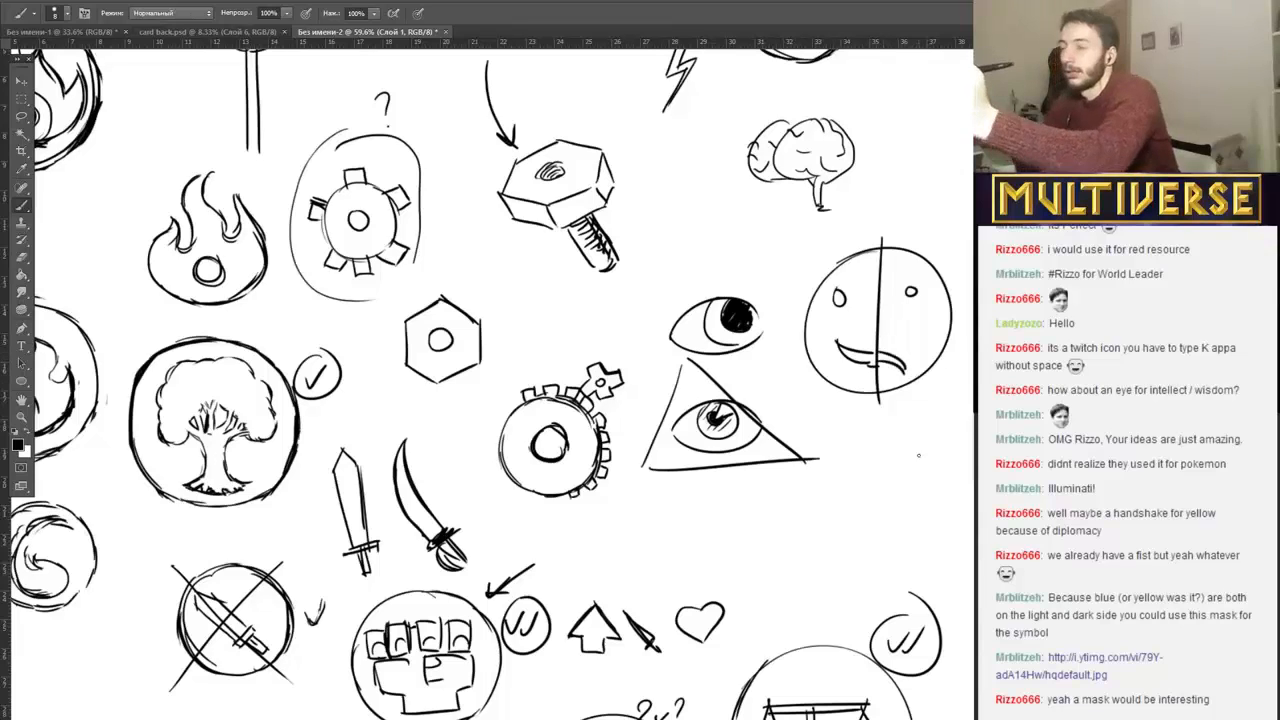
pyautogui.moveTo(888, 303); pyautogui.dragTo(912, 290)
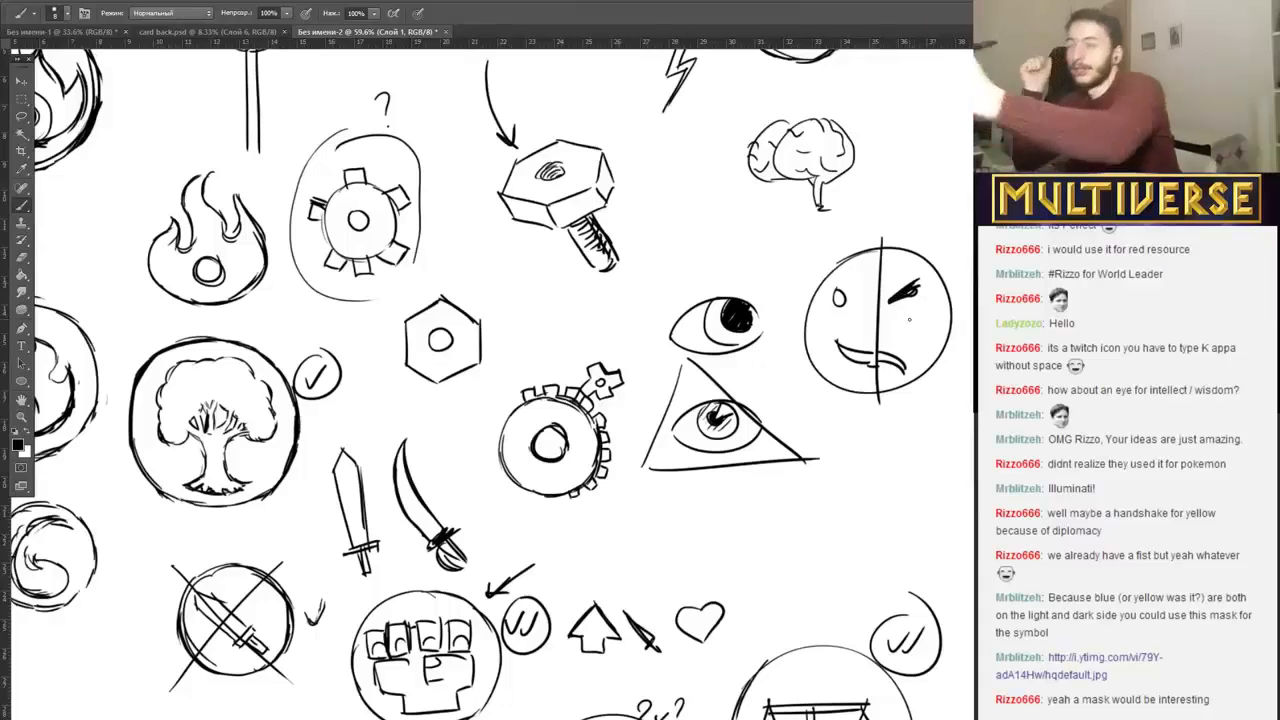
# Add a short heavy brush stroke to the upper-left edge of the circle around the eye sketch.
pyautogui.scroll(-5, 909, 320)
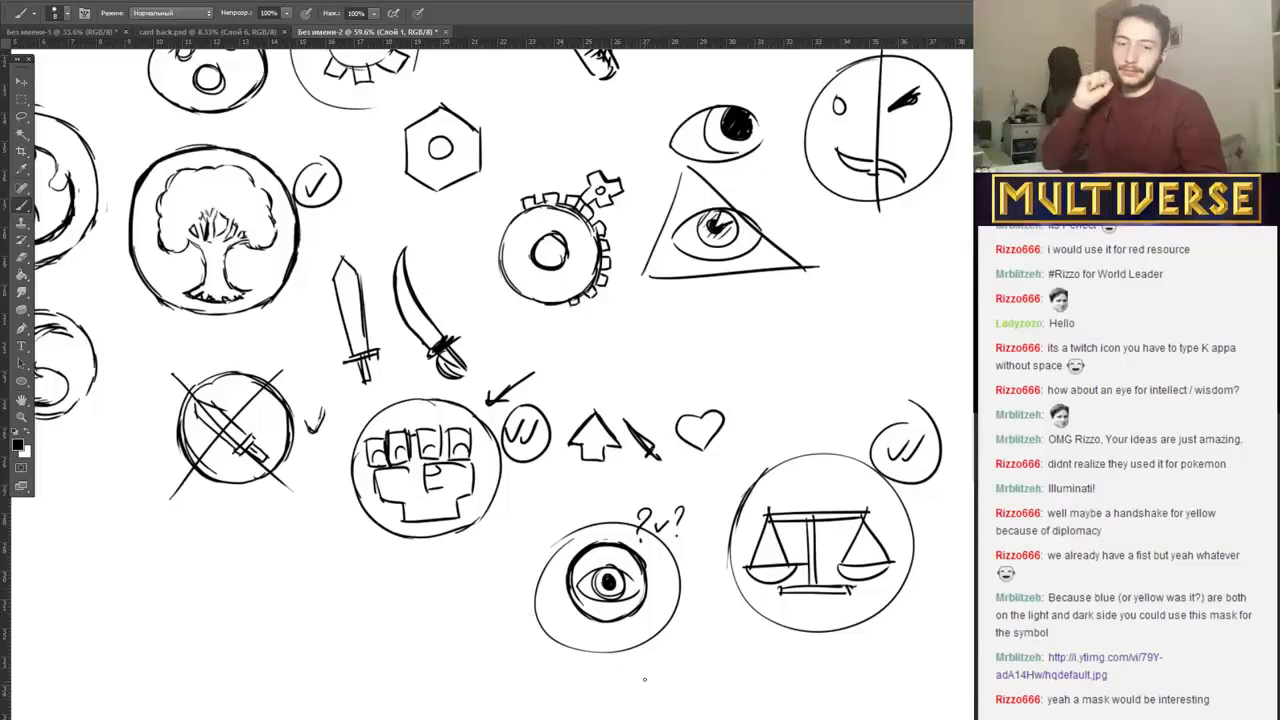
pyautogui.moveTo(558, 544)
pyautogui.mouseDown()
pyautogui.moveTo(576, 532)
pyautogui.moveTo(548, 552)
pyautogui.mouseUp()
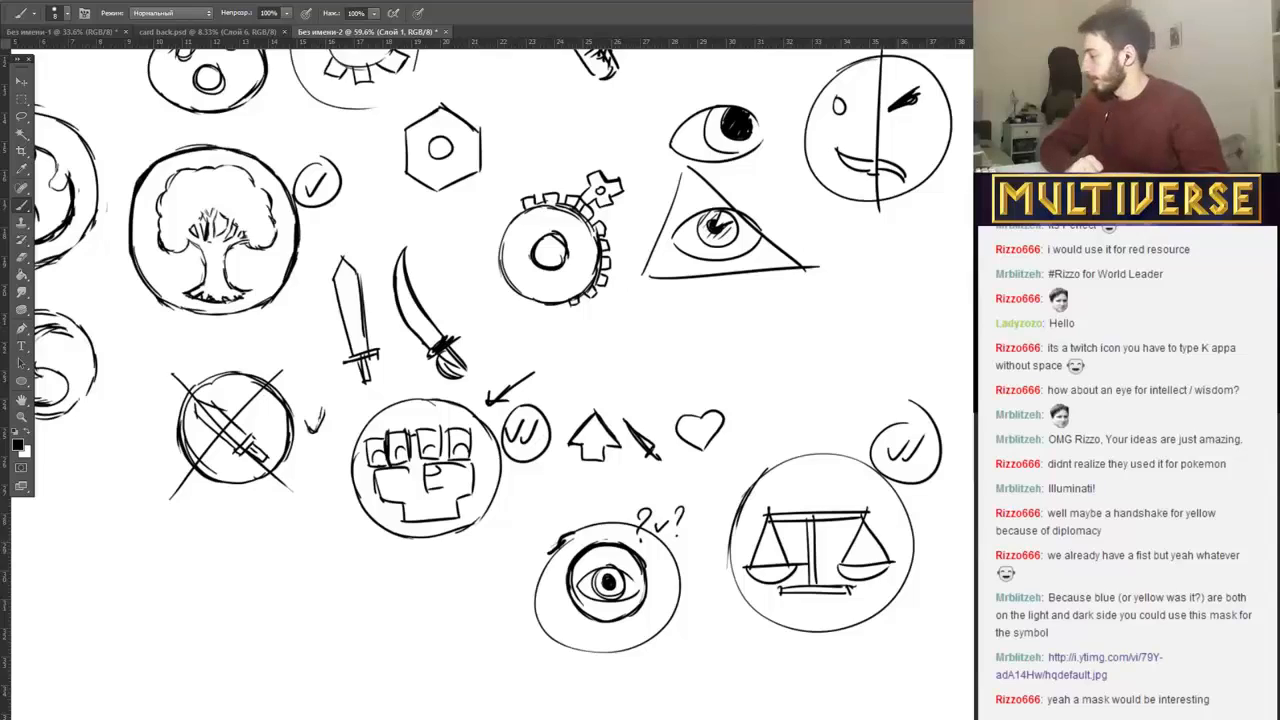
pyautogui.hotkey('alt', 'Tab')
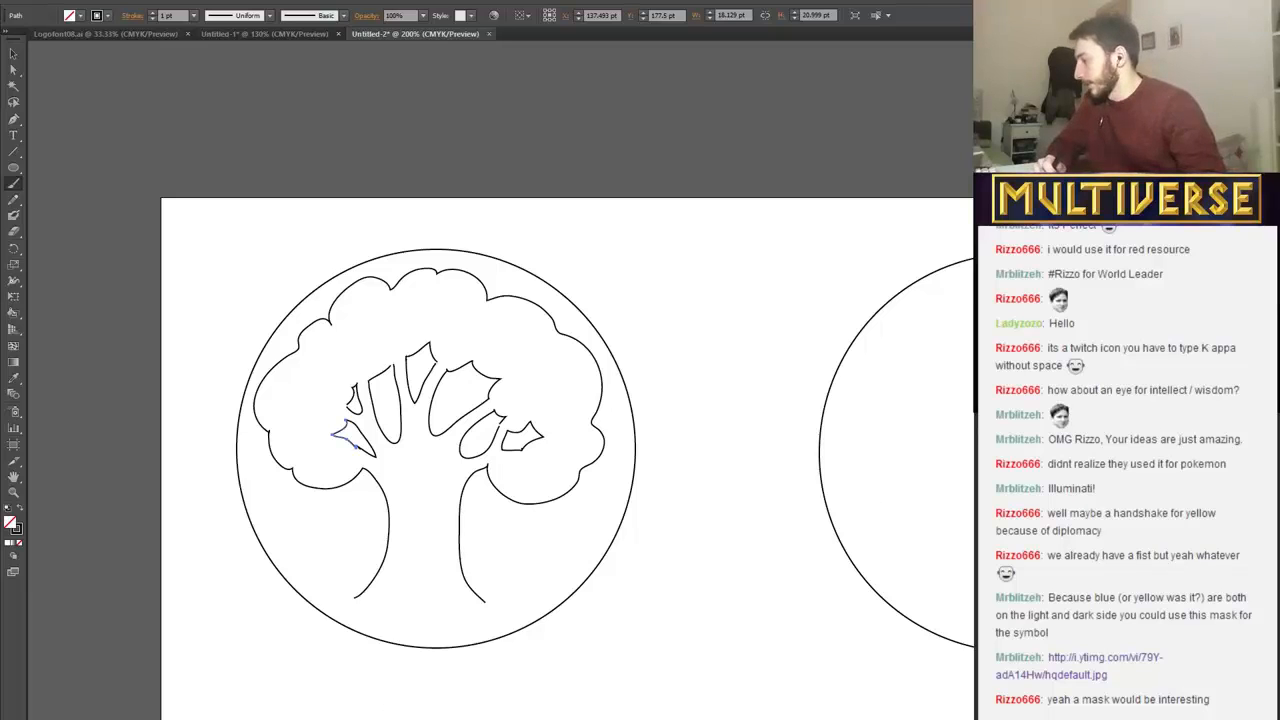
pyautogui.hotkey('alt', 'Tab')
pyautogui.scroll(5, 650, 517)
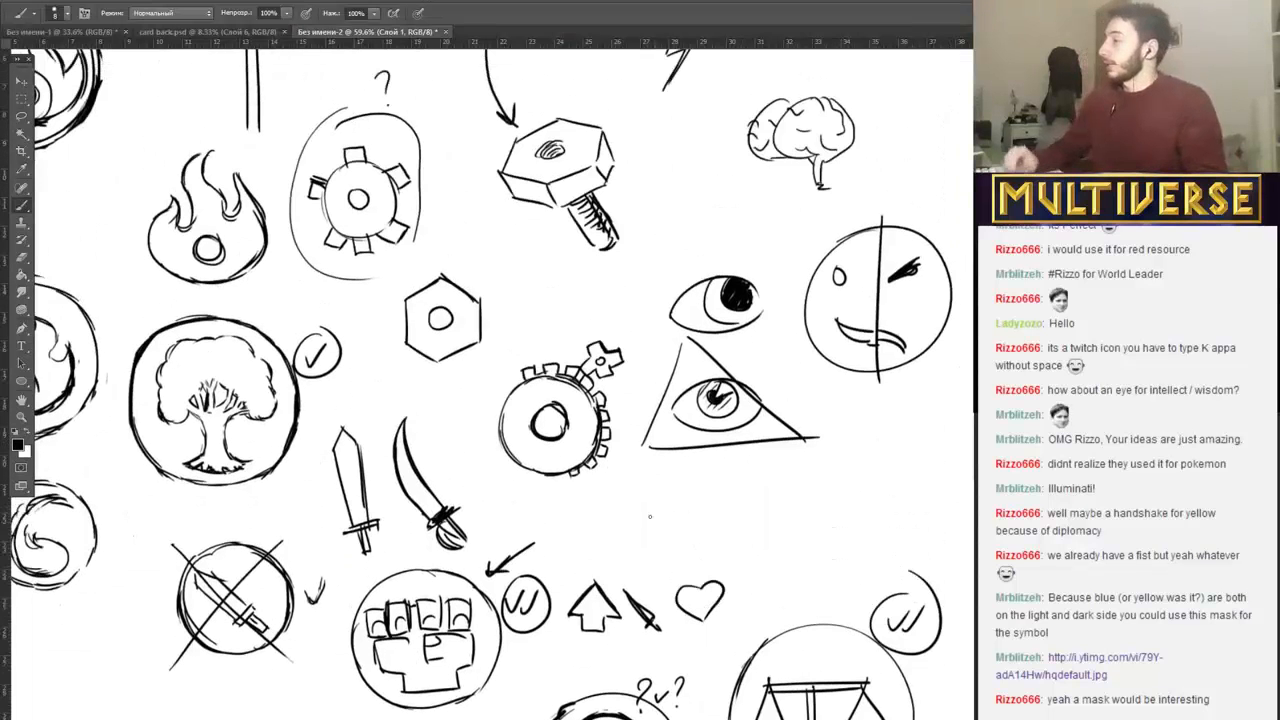
pyautogui.scroll(-3, 650, 517)
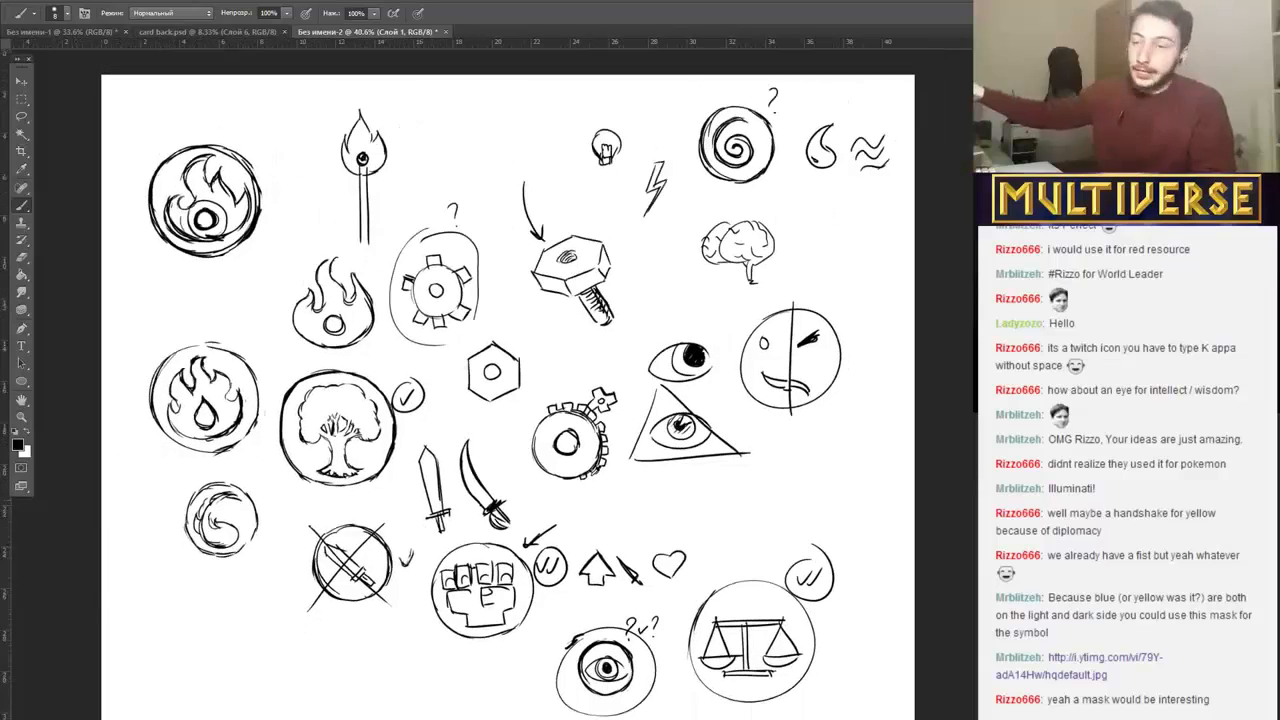
pyautogui.scroll(-1, 590, 476)
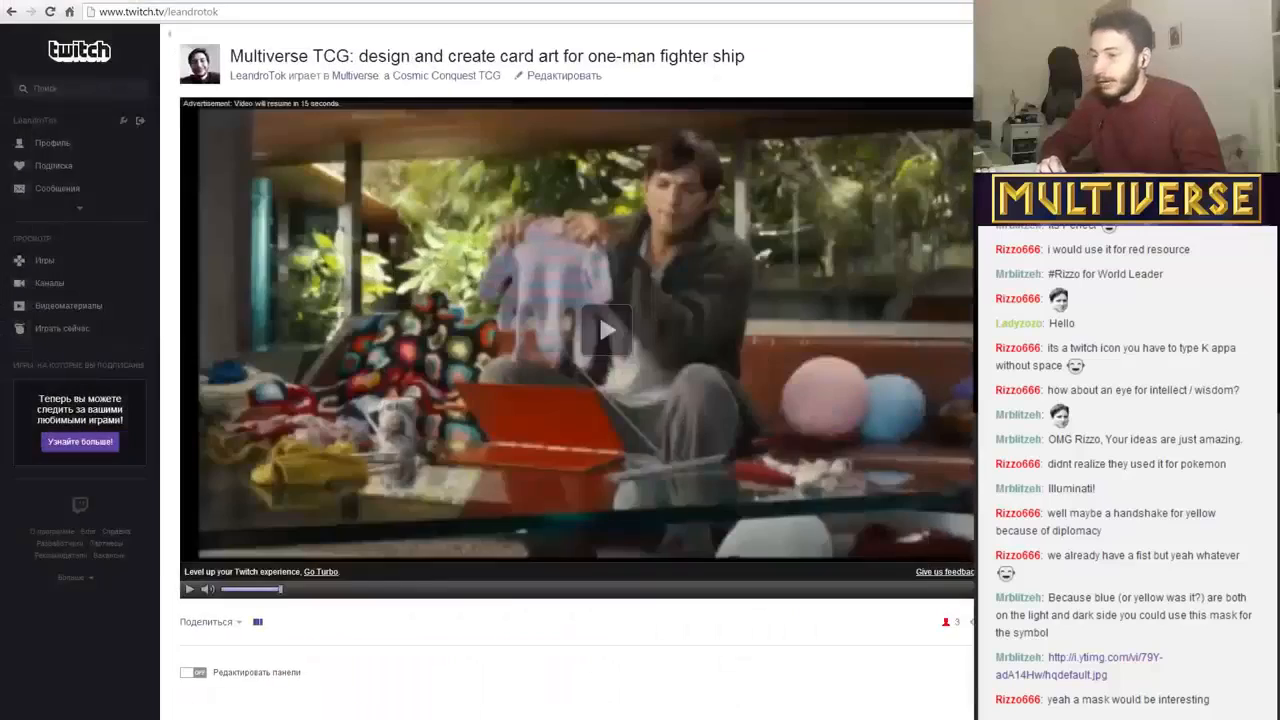
pyautogui.click(150, 719)
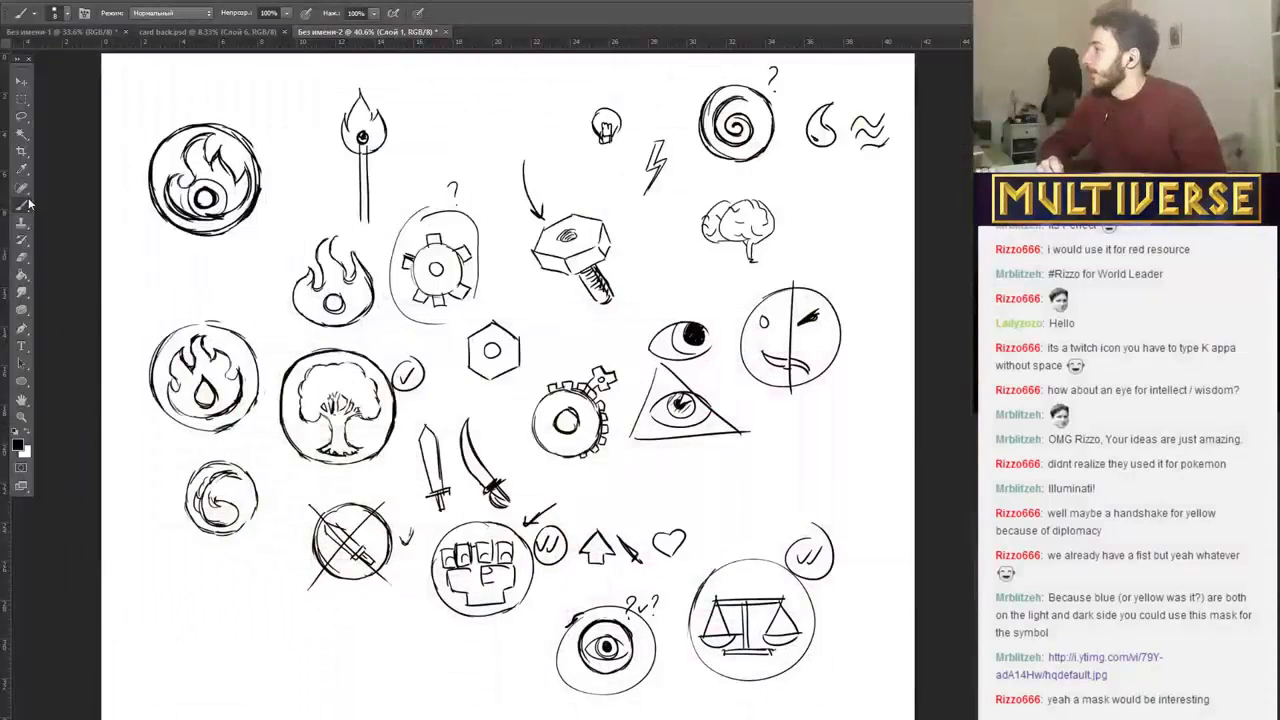
pyautogui.scroll(1, 146, 514)
pyautogui.scroll(-1, 80, 140)
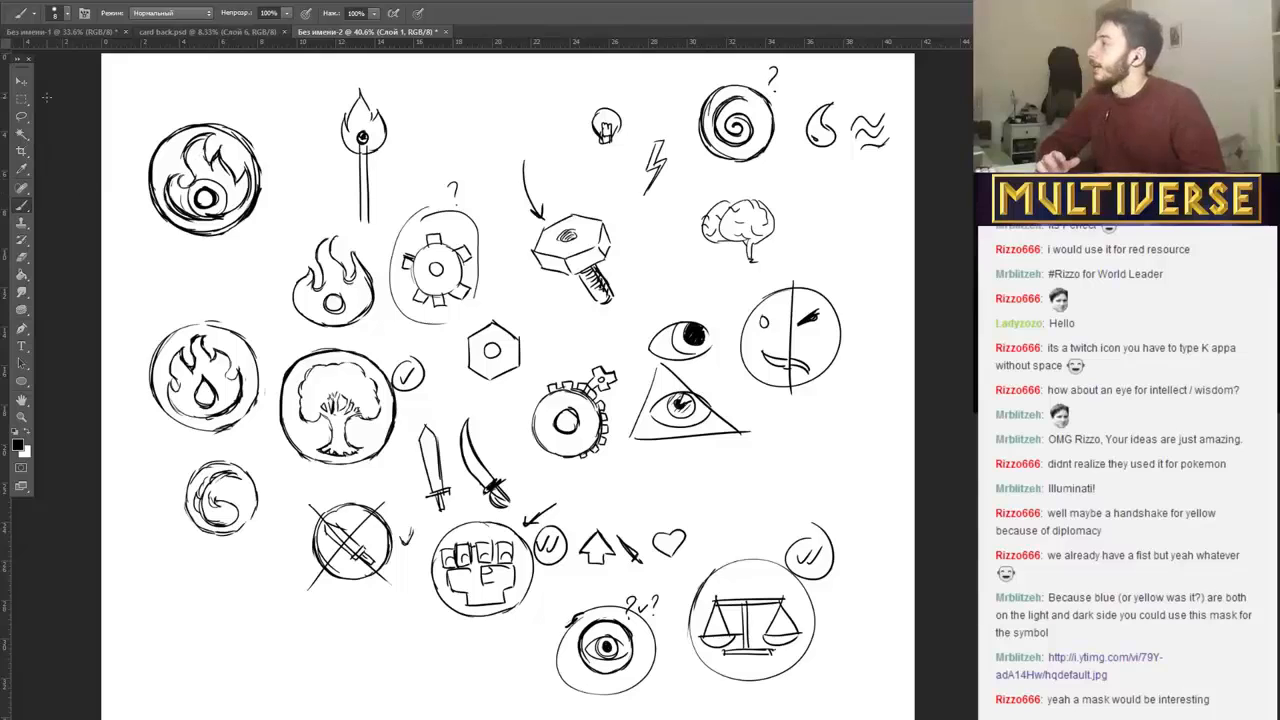
# Create a new 3000 × 3000 pixel CMYK document with a white background and add a new layer to it.
pyautogui.click(52, 3)
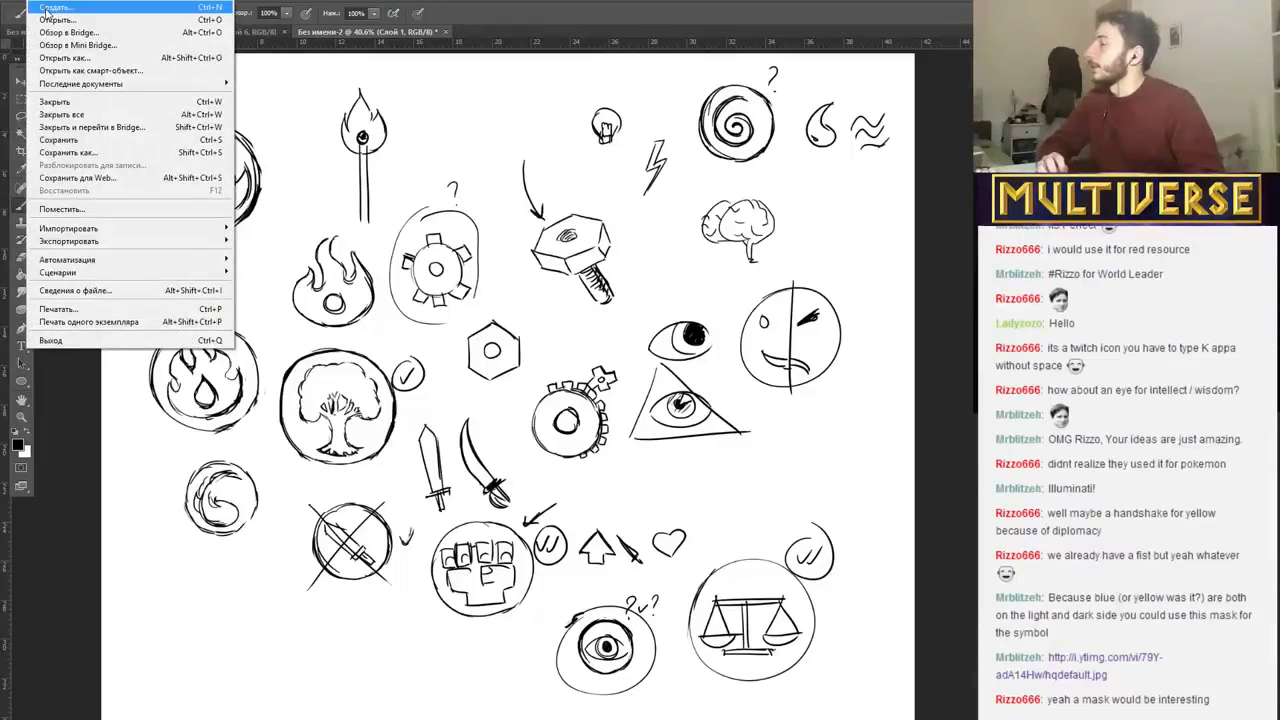
pyautogui.click(50, 8)
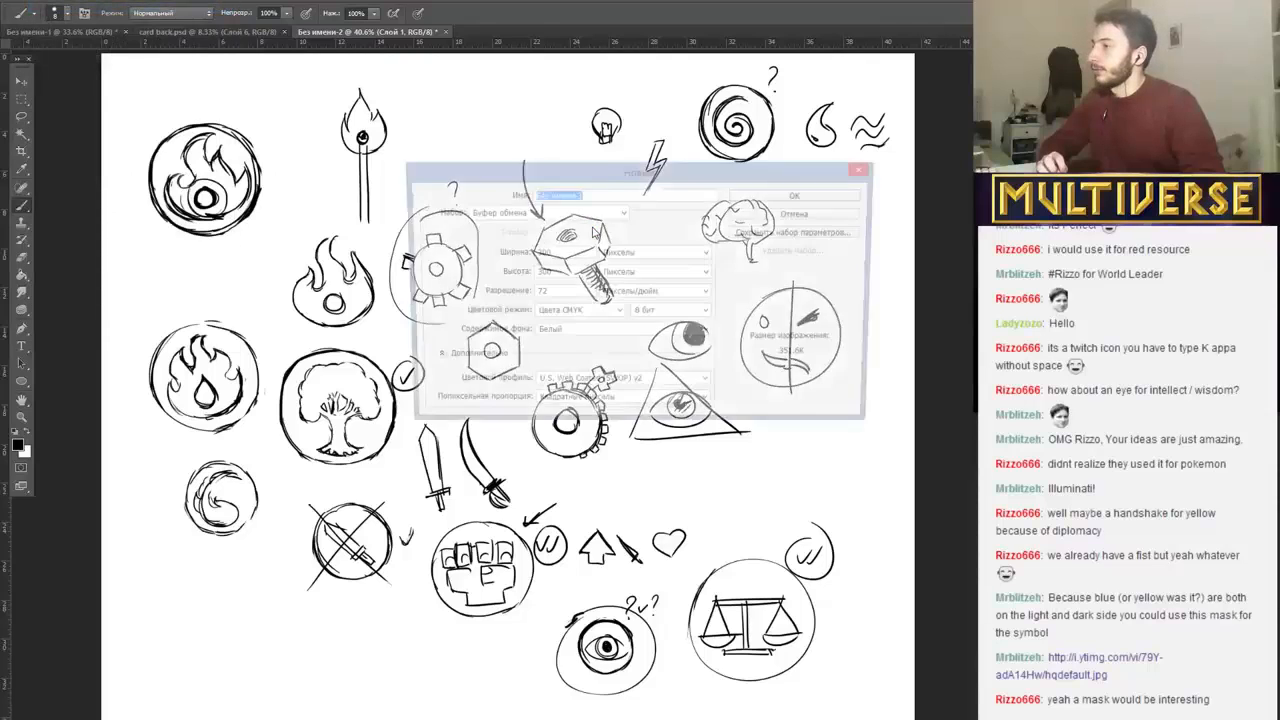
pyautogui.click(553, 253)
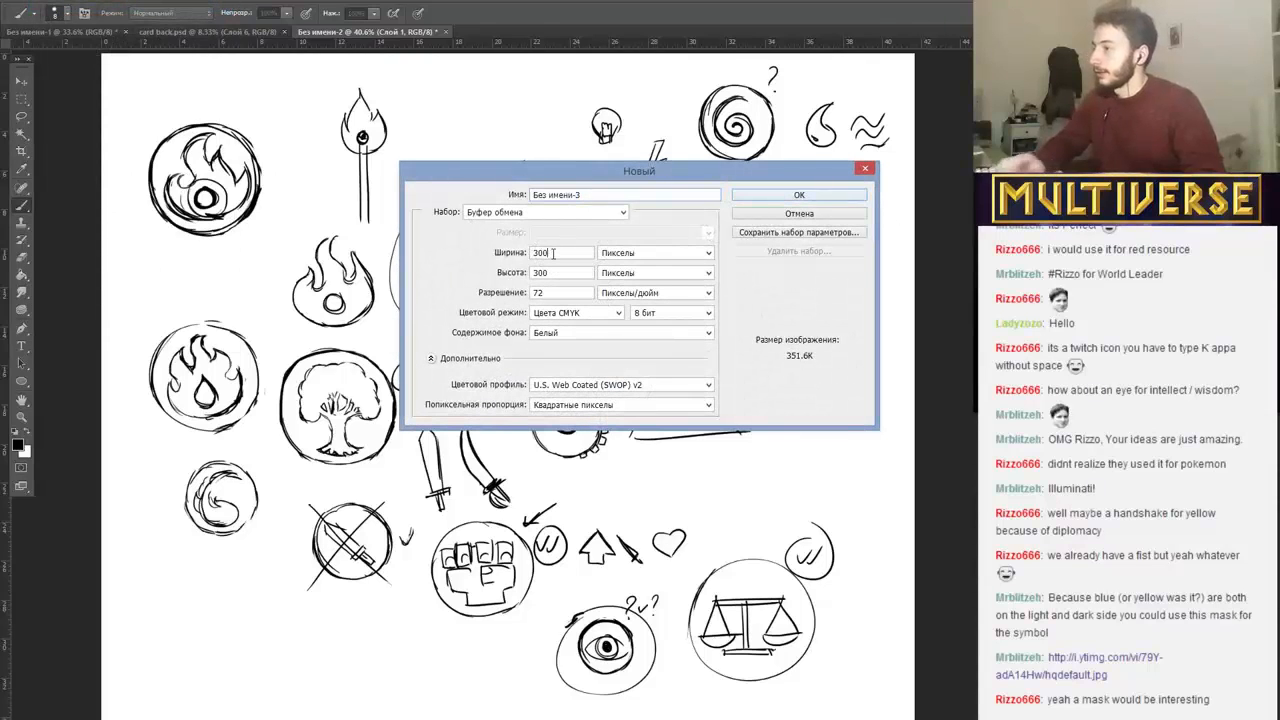
pyautogui.write('0')
pyautogui.click(553, 272)
pyautogui.write('0')
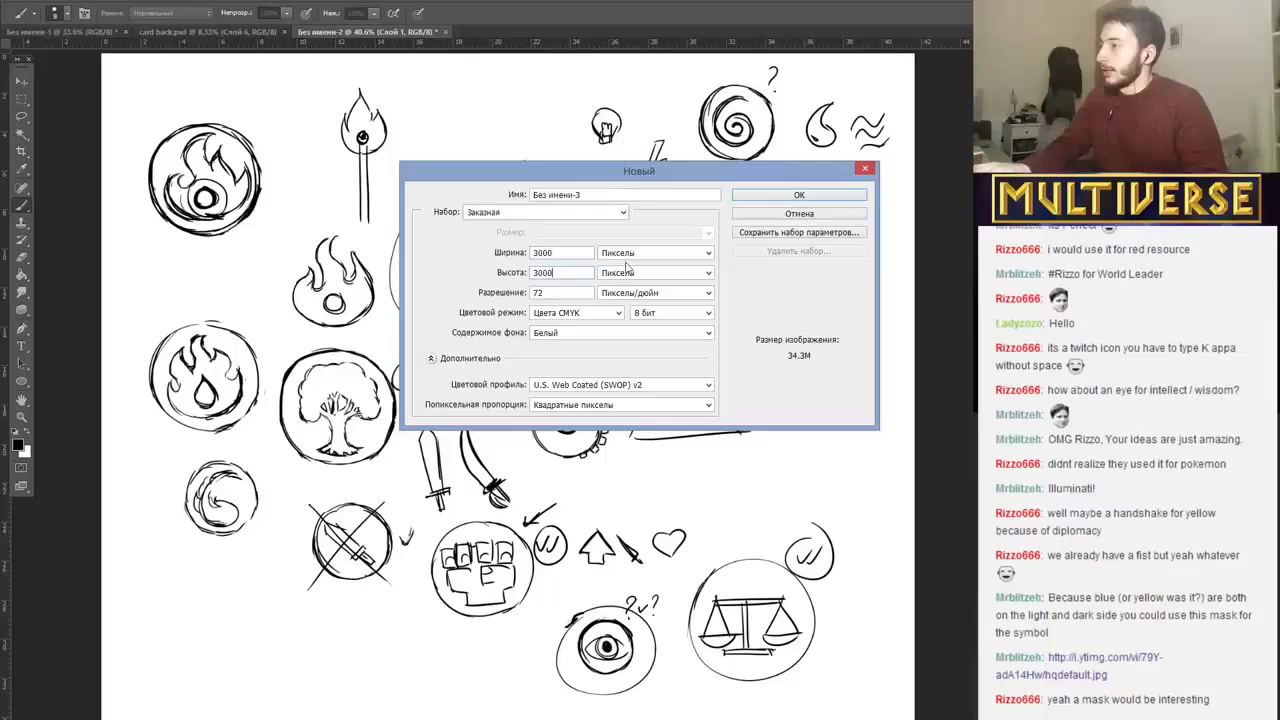
pyautogui.click(780, 194)
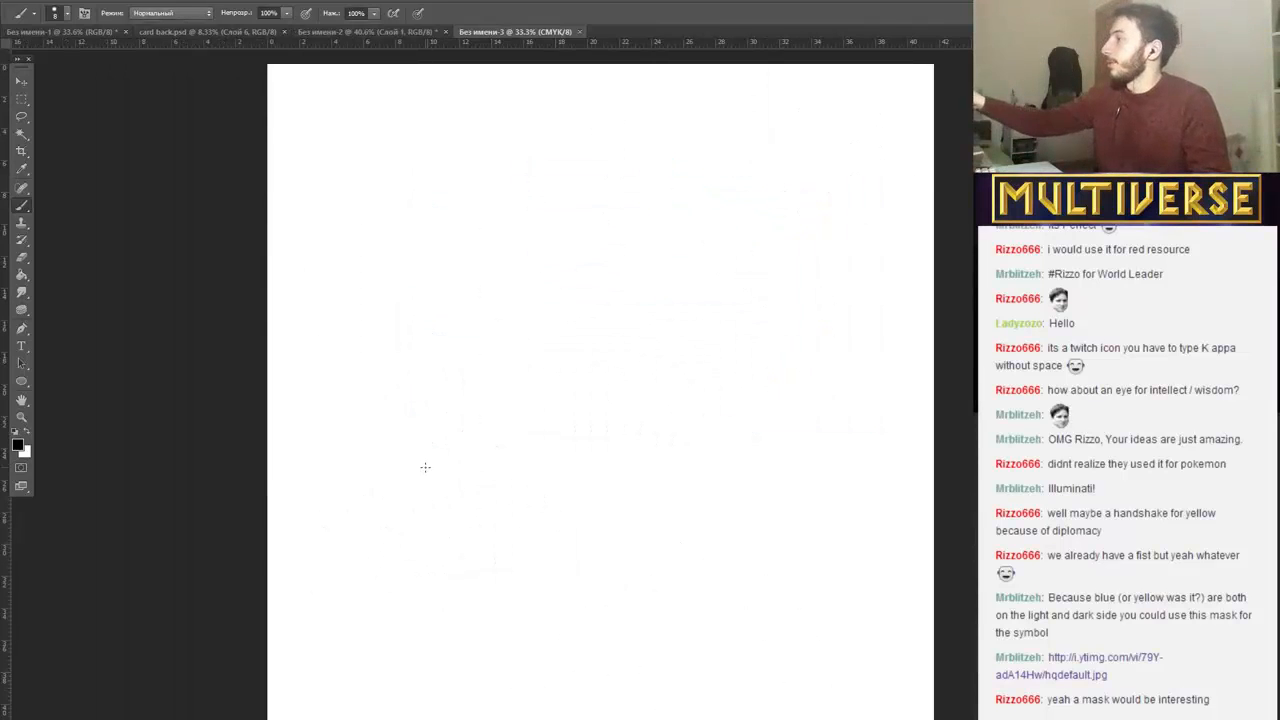
pyautogui.scroll(1, 425, 467)
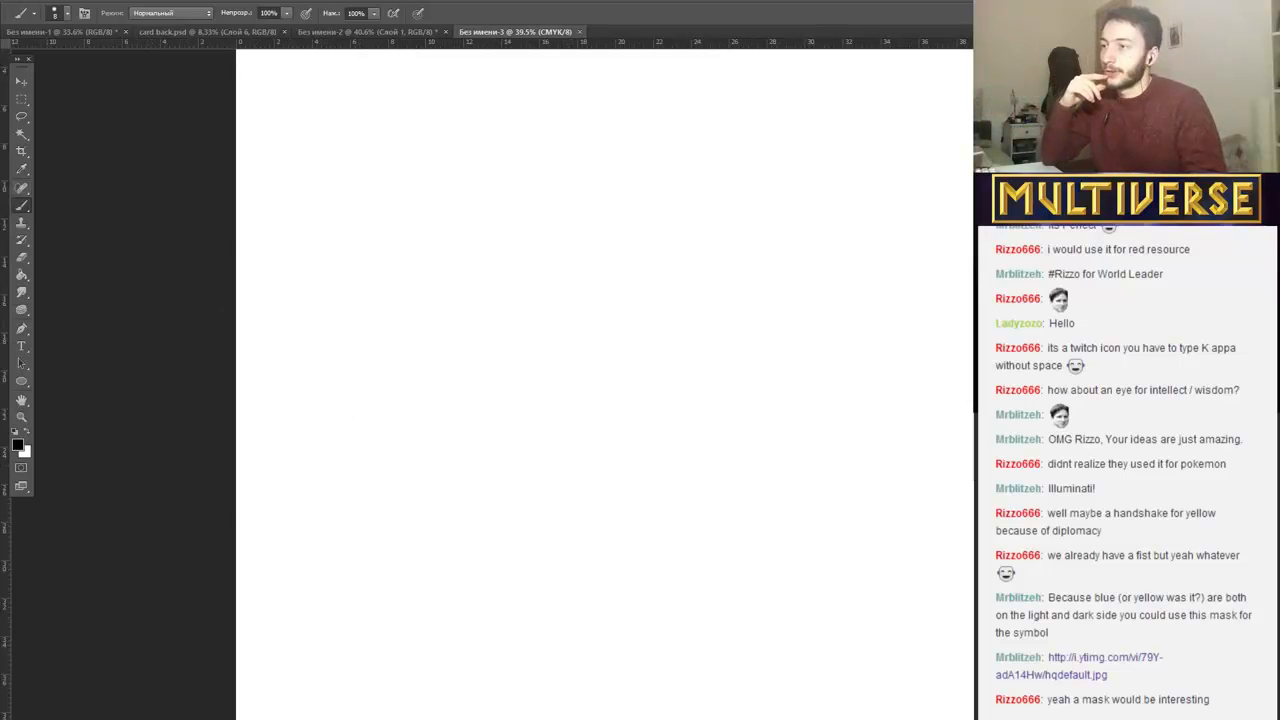
pyautogui.hotkey('ctrl', 'shift', 'n')
pyautogui.click(910, 240)
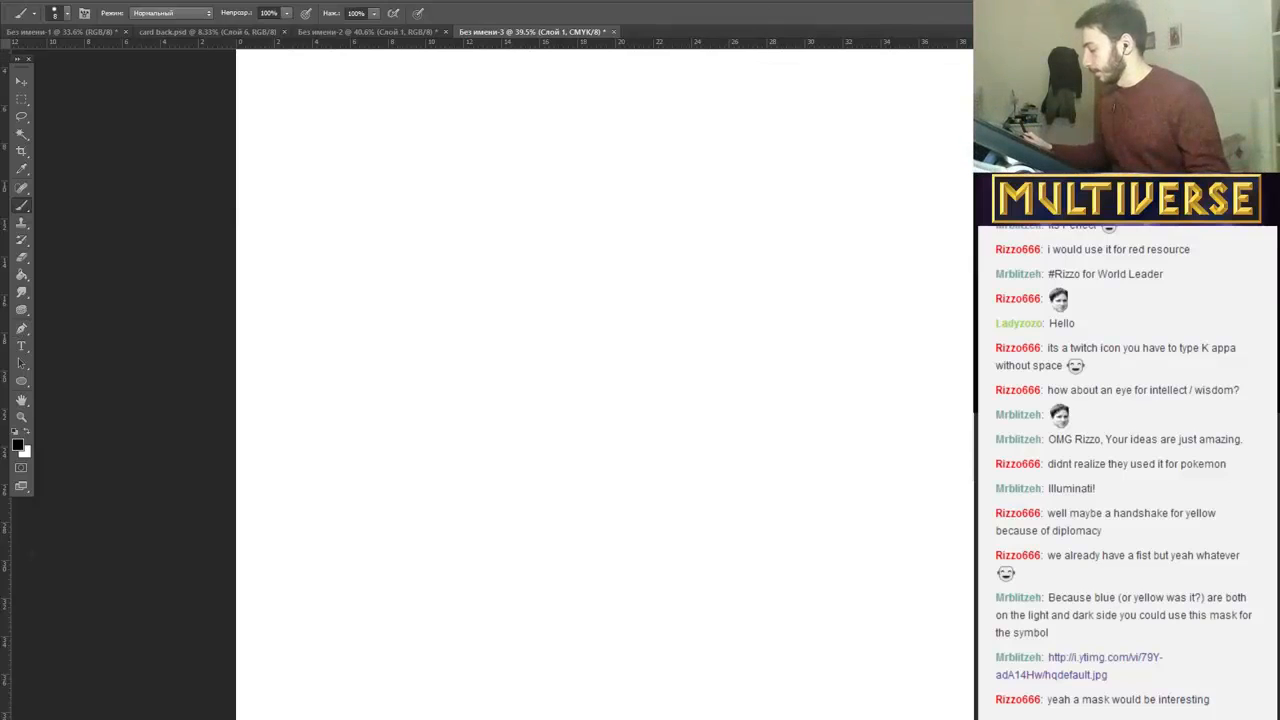
pyautogui.hotkey('alt', 'Tab')
pyautogui.hotkey('alt', 'Tab')
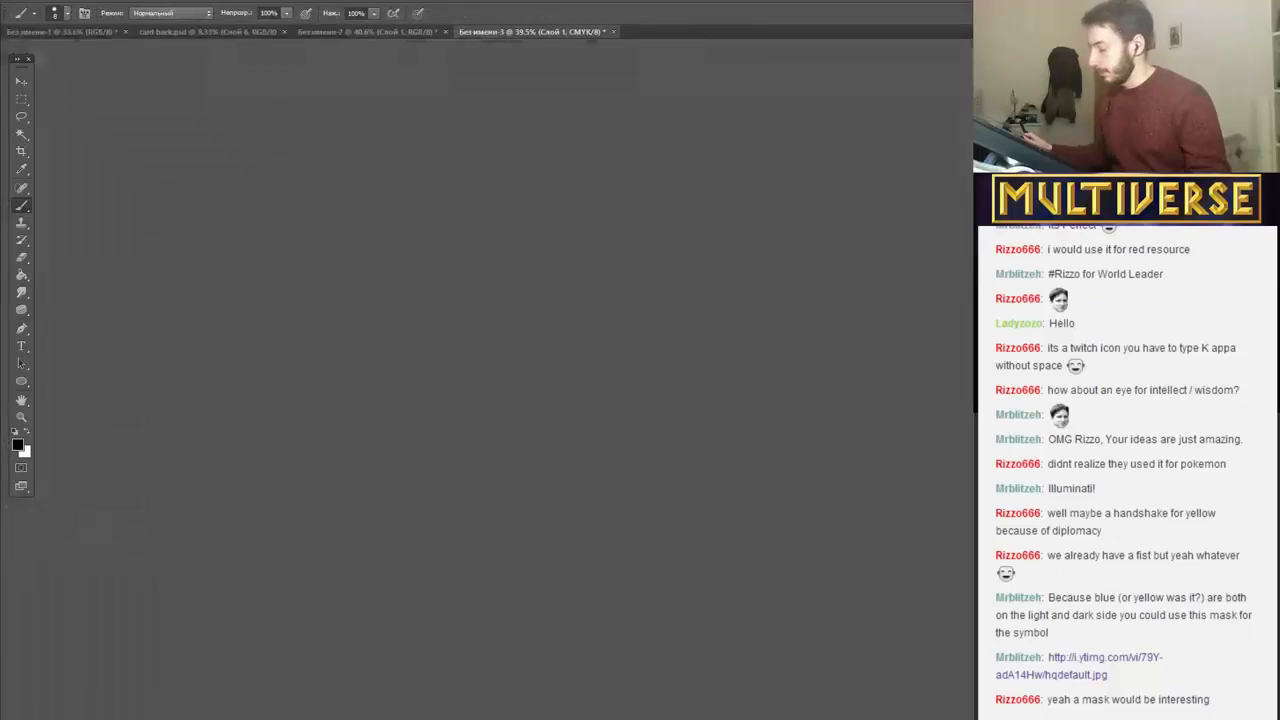
pyautogui.hotkey('alt', 'Tab')
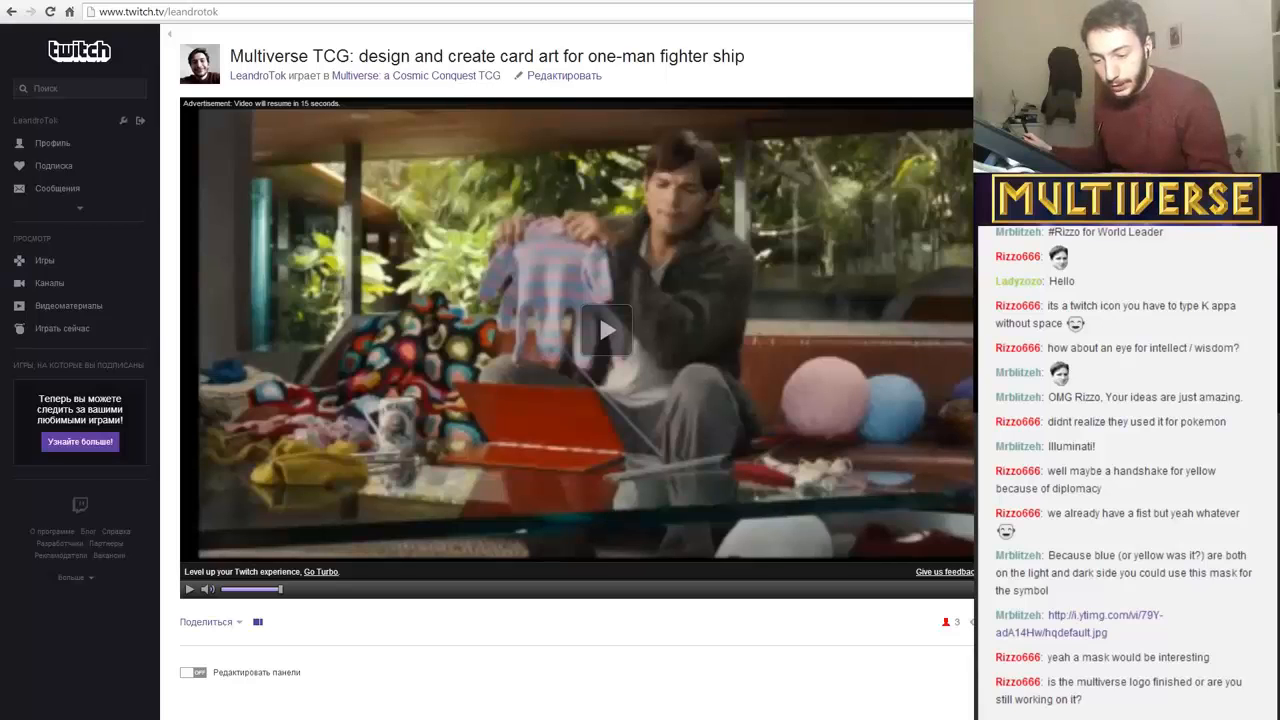
pyautogui.hotkey('alt', 'Tab')
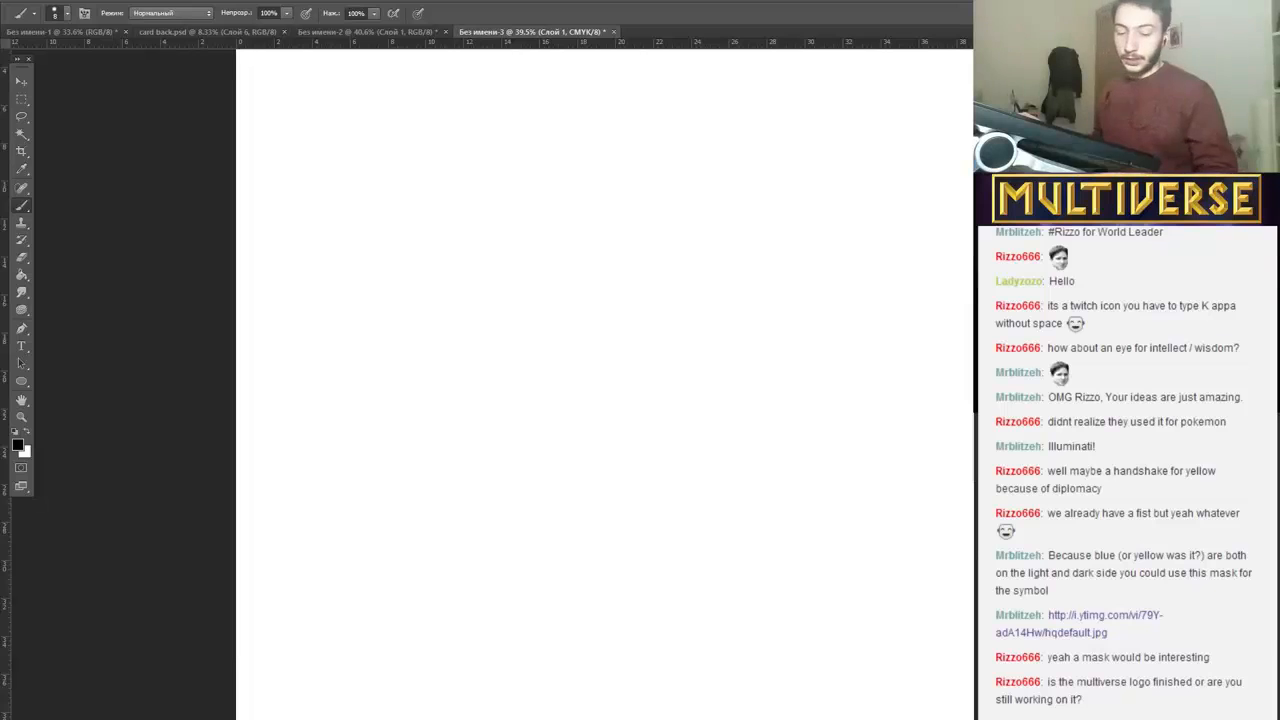
pyautogui.press('super+c')
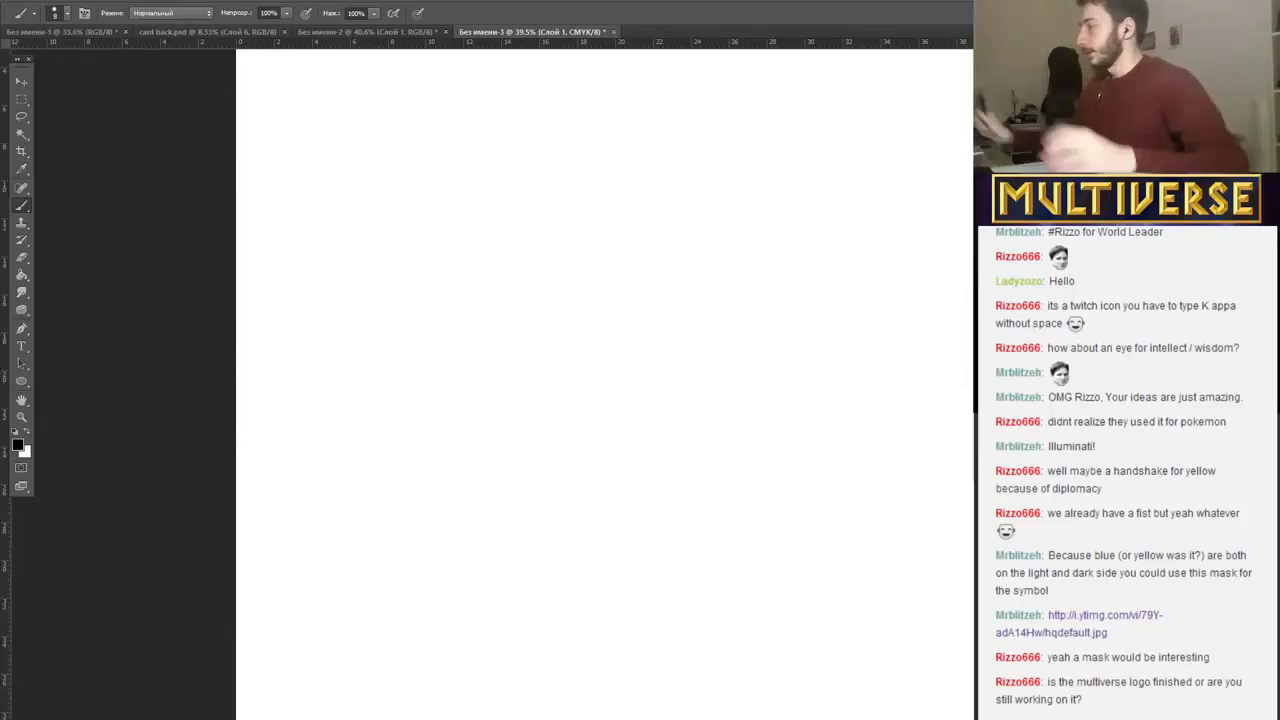
# Bring up the card back.psd document and hide its guides.
pyautogui.click(20, 32)
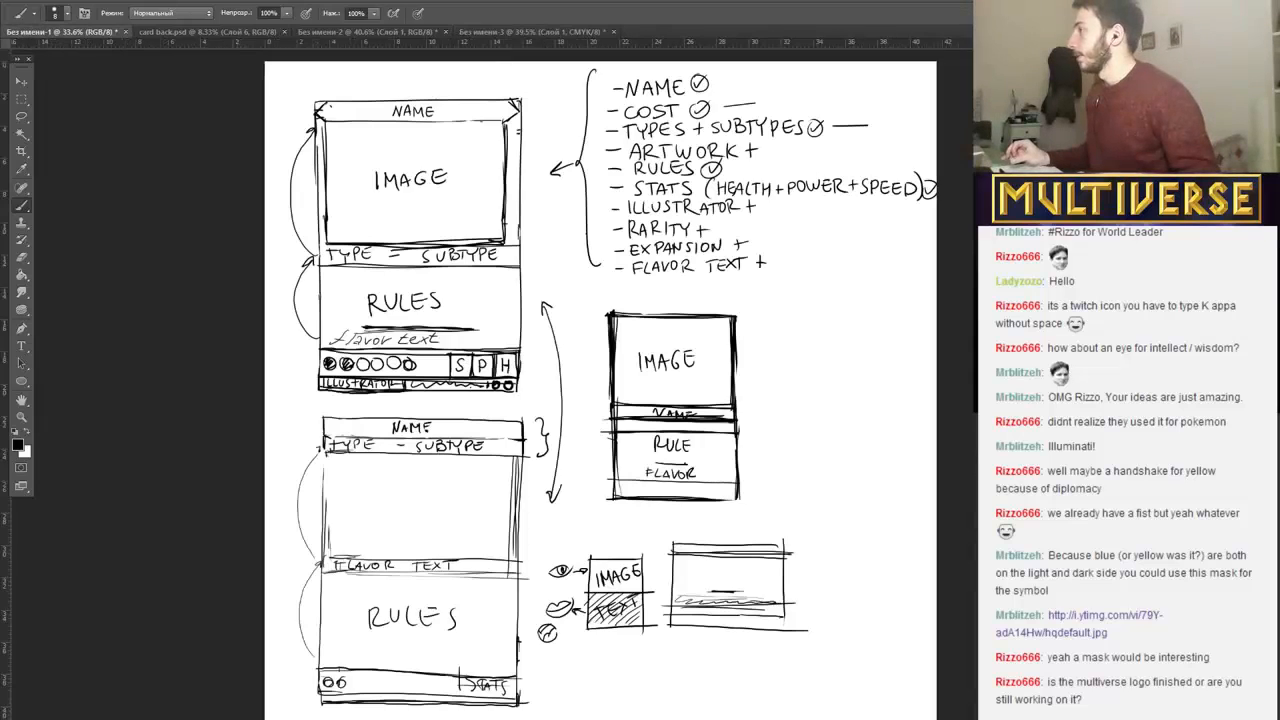
pyautogui.click(38, 1)
pyautogui.click(44, 20)
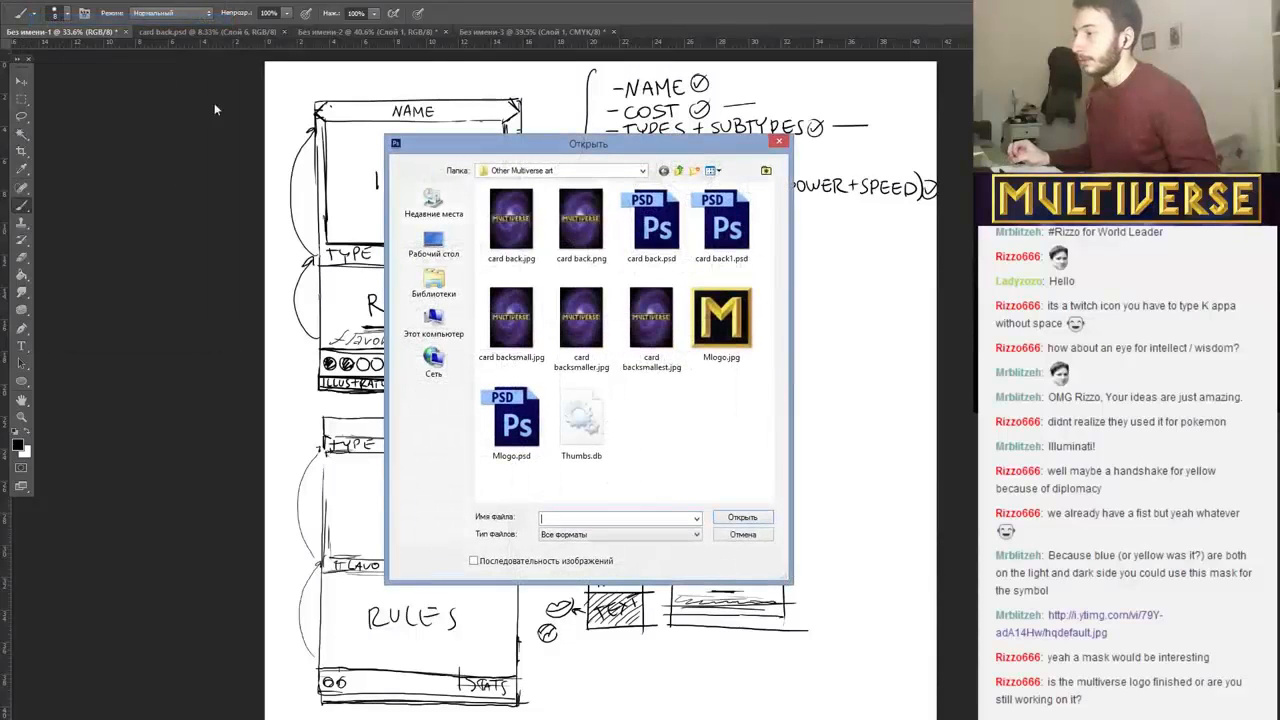
pyautogui.doubleClick(519, 240)
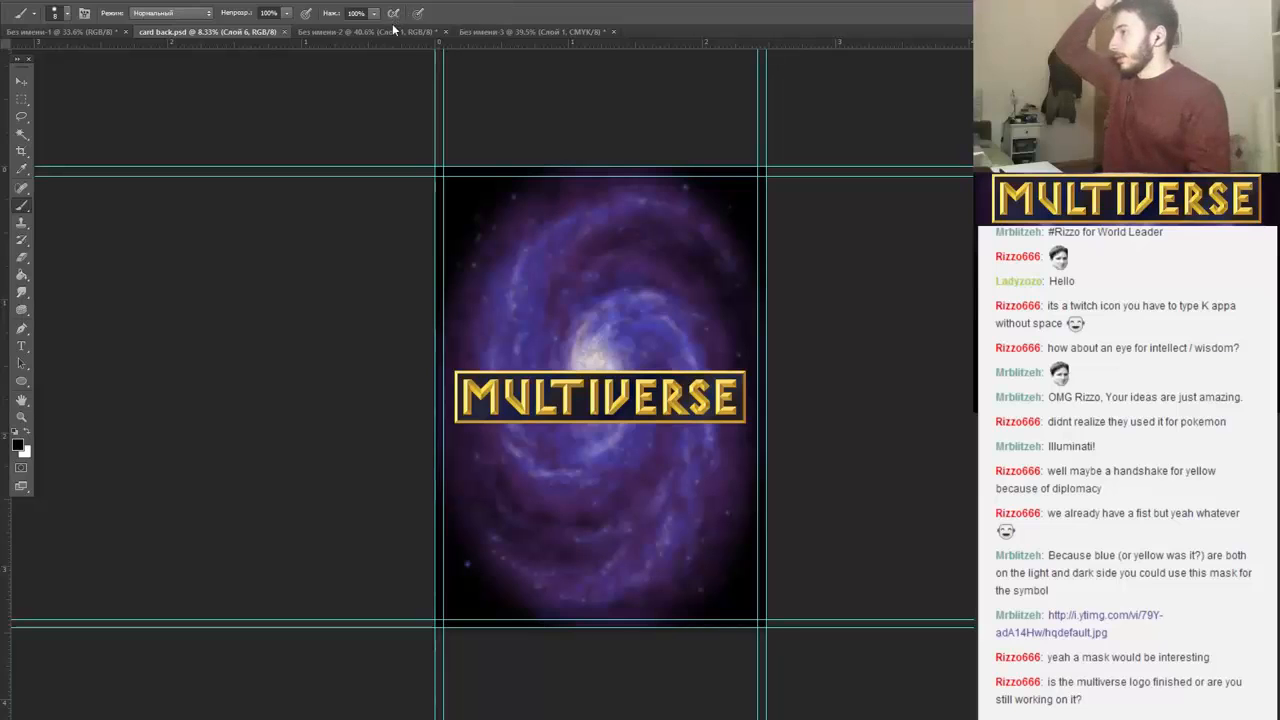
pyautogui.click(285, 1)
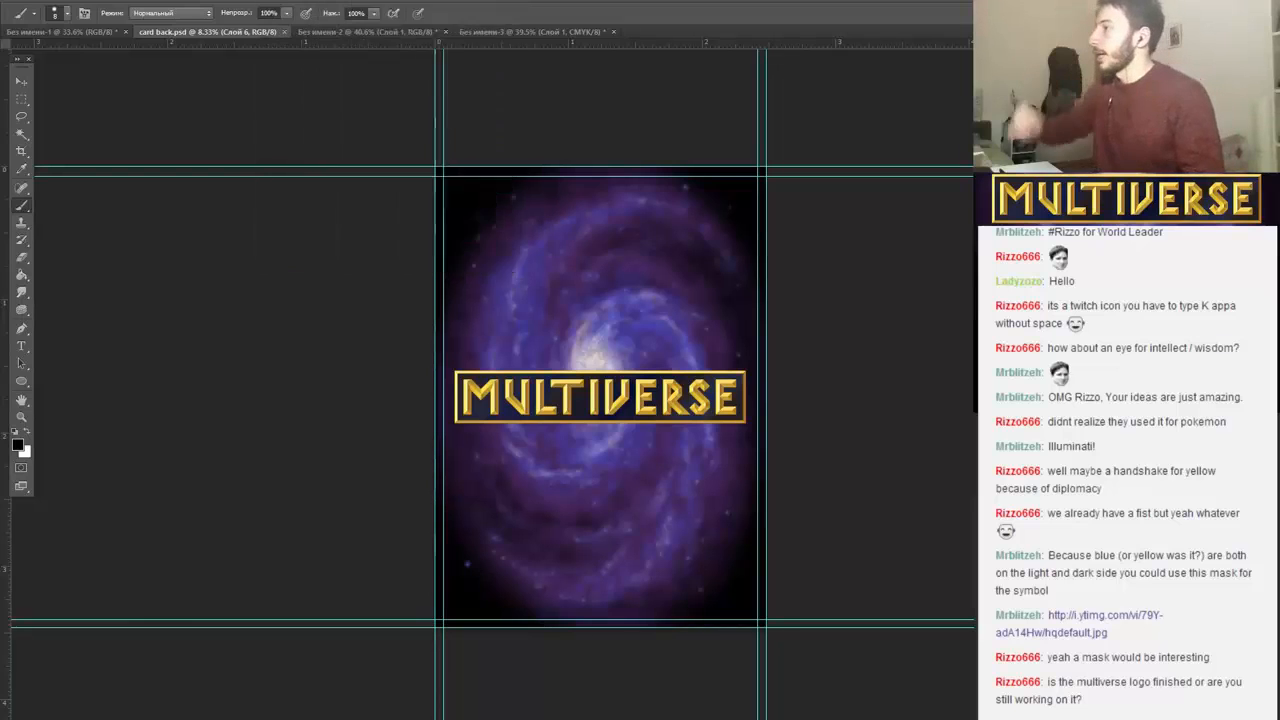
pyautogui.moveTo(406, 1)
pyautogui.click(432, 177)
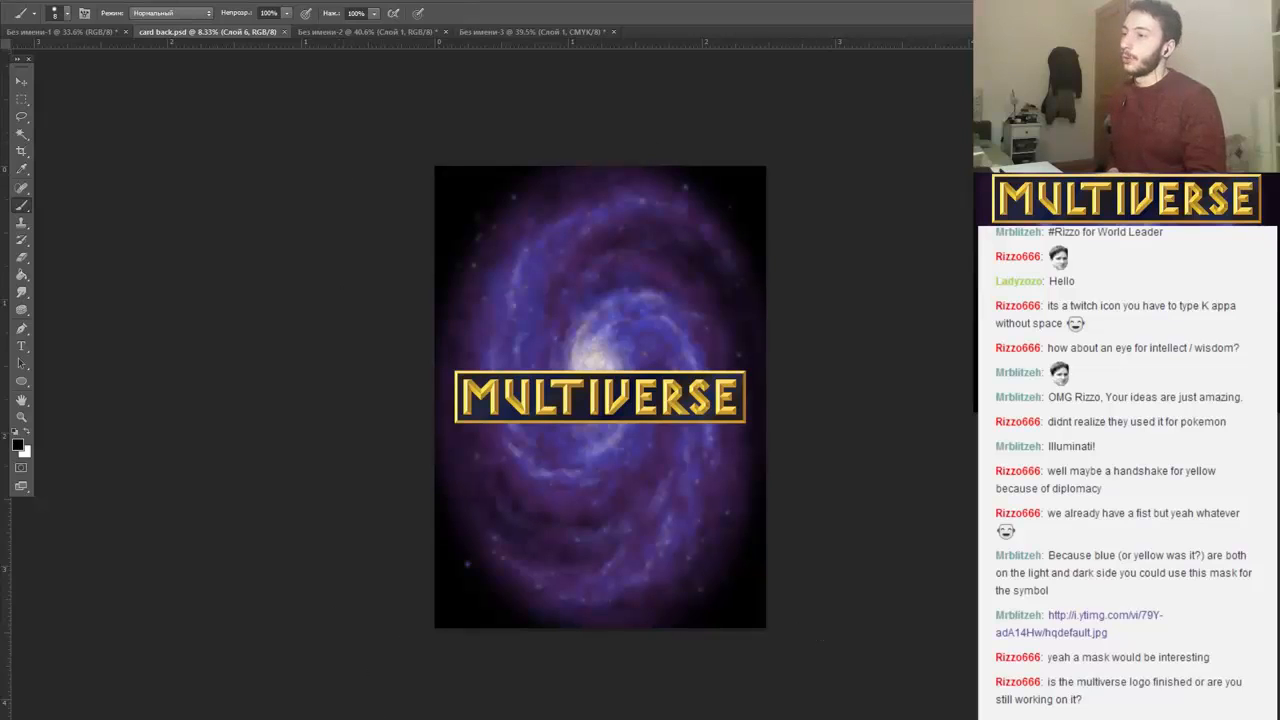
# Toggle the MULTIVERSE logo's visibility on the card back, then hide both the logo and the stars over the galaxy.
pyautogui.click(990, 520)
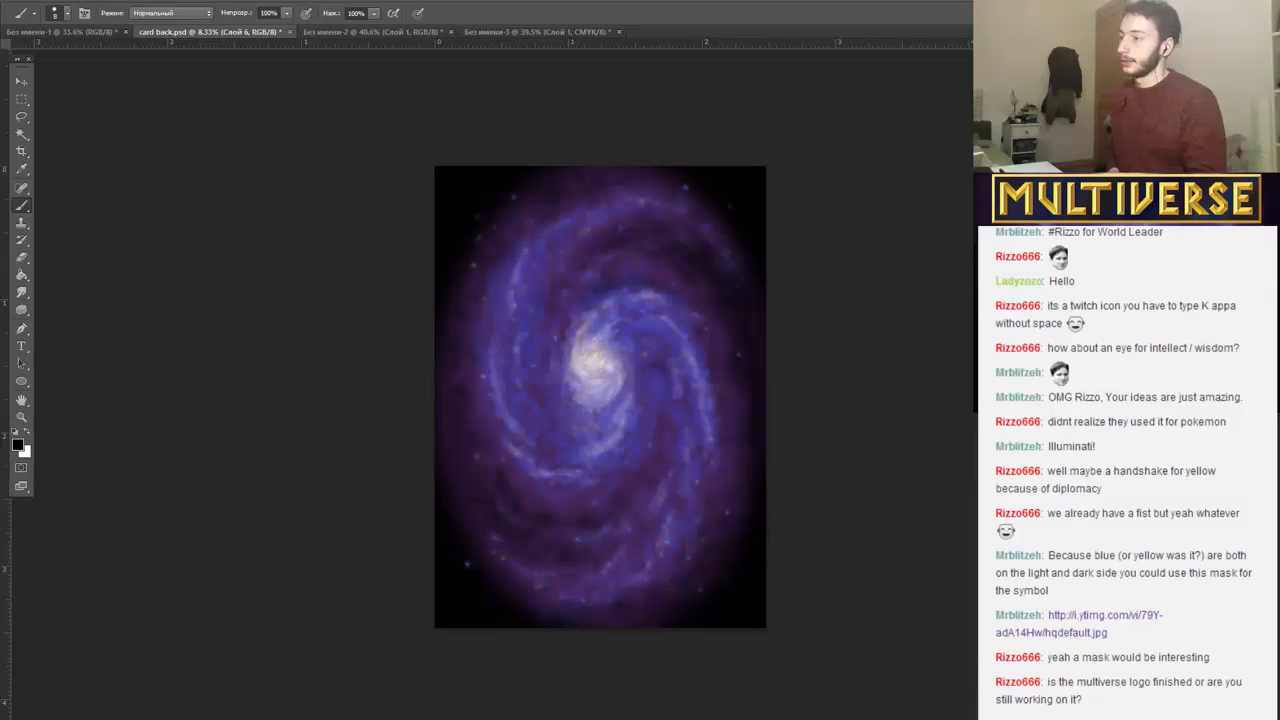
pyautogui.click(990, 520)
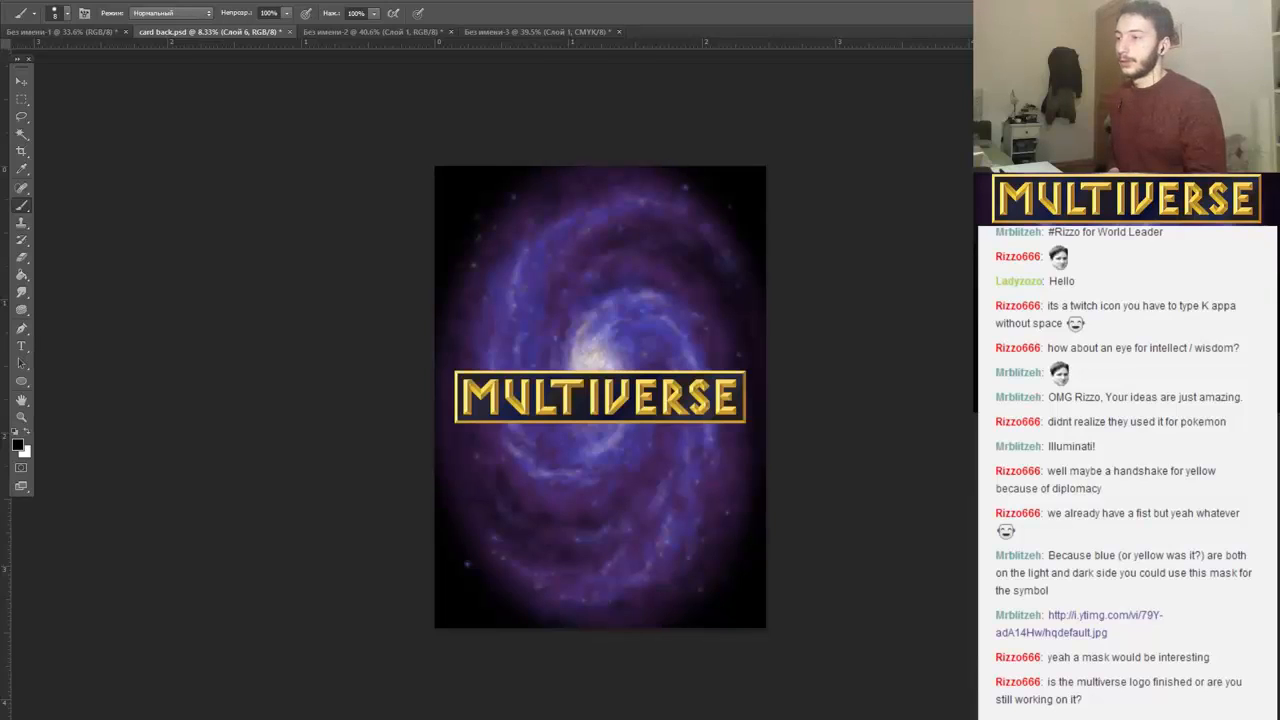
pyautogui.click(990, 520)
pyautogui.click(990, 540)
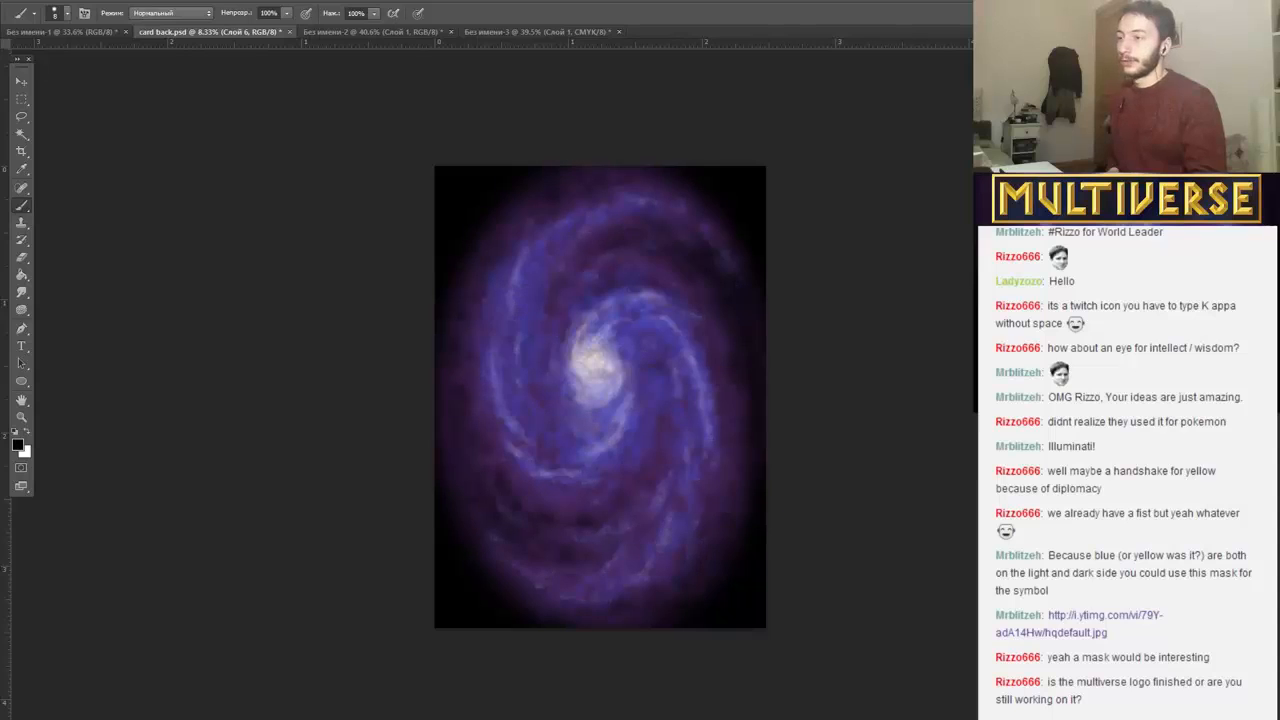
# Hide the purple haze and bright core over the blue galaxy spiral to inspect it, then restore all card back layers including the stars and logo.
pyautogui.click(990, 560)
pyautogui.click(990, 580)
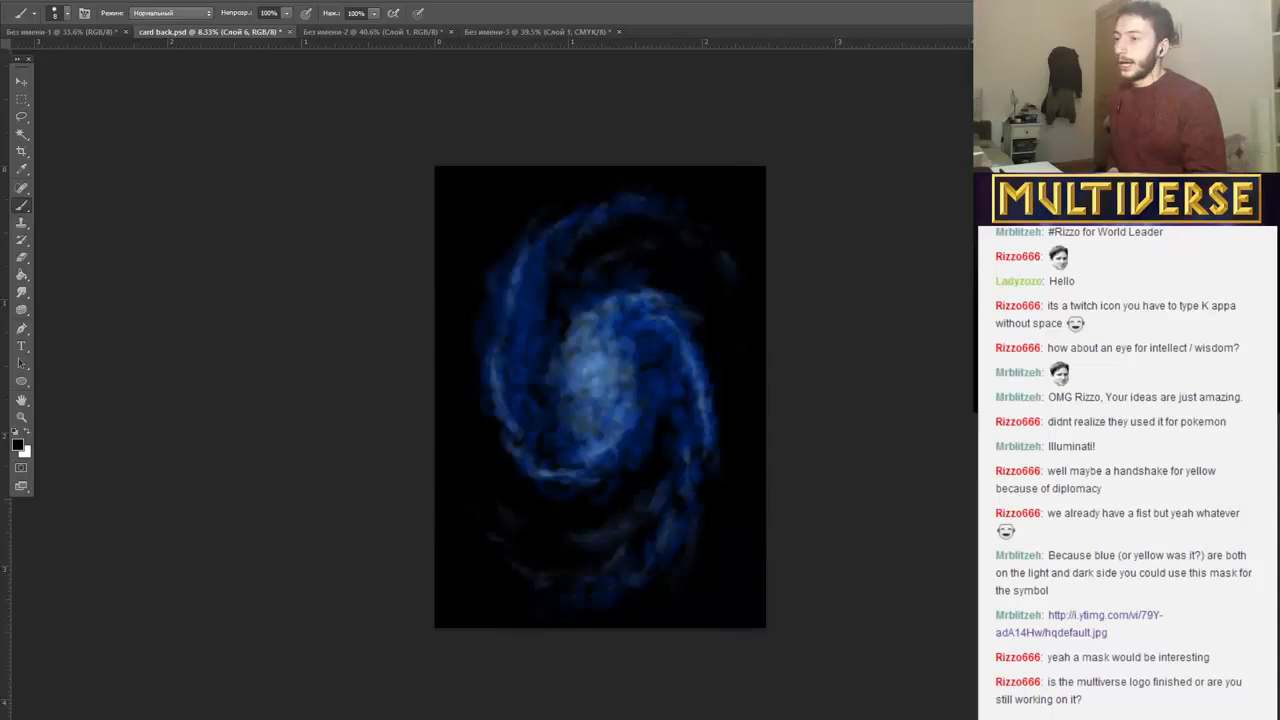
pyautogui.click(990, 600)
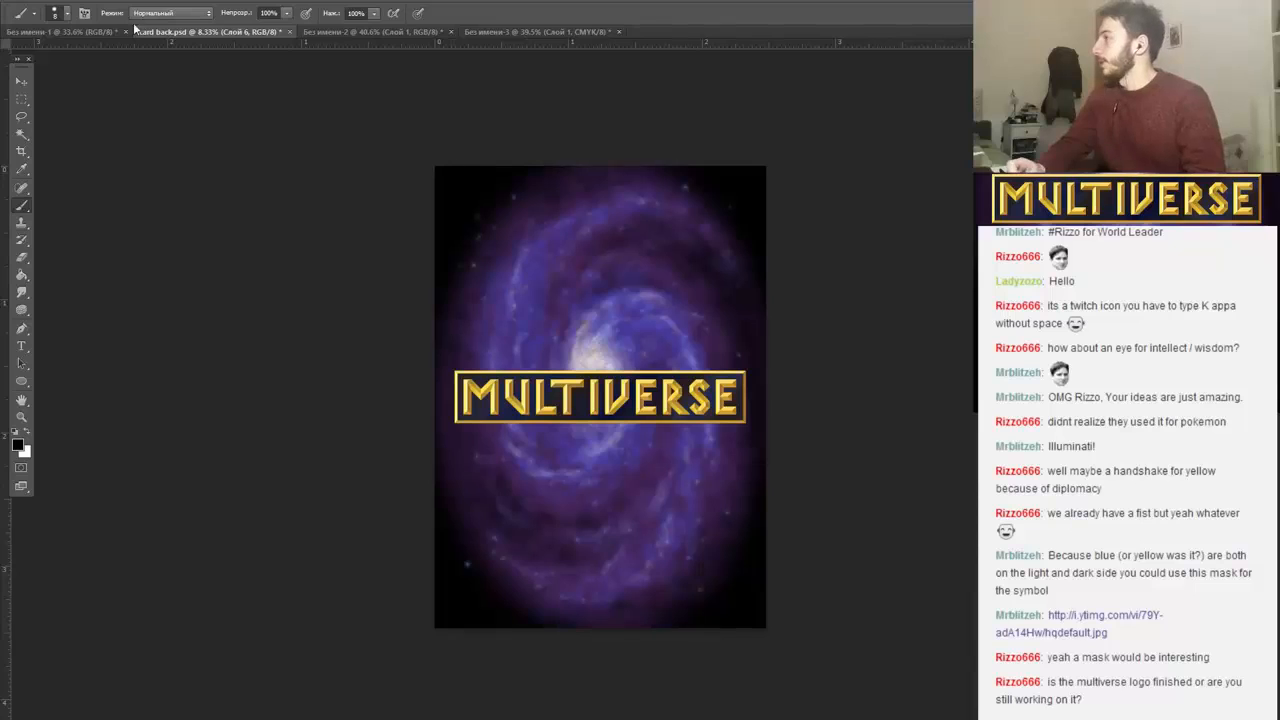
# View the card layout sketches in the first untitled document, then bring up the blank CMYK document.
pyautogui.click(94, 32)
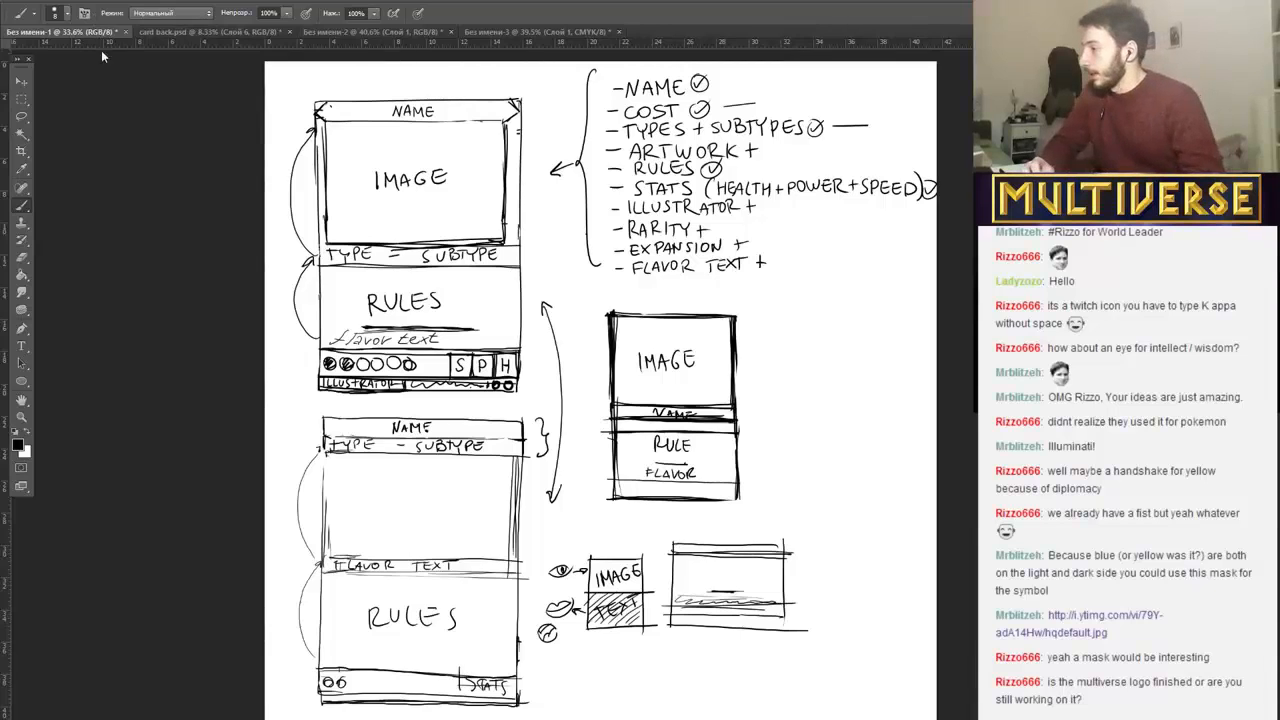
pyautogui.click(497, 32)
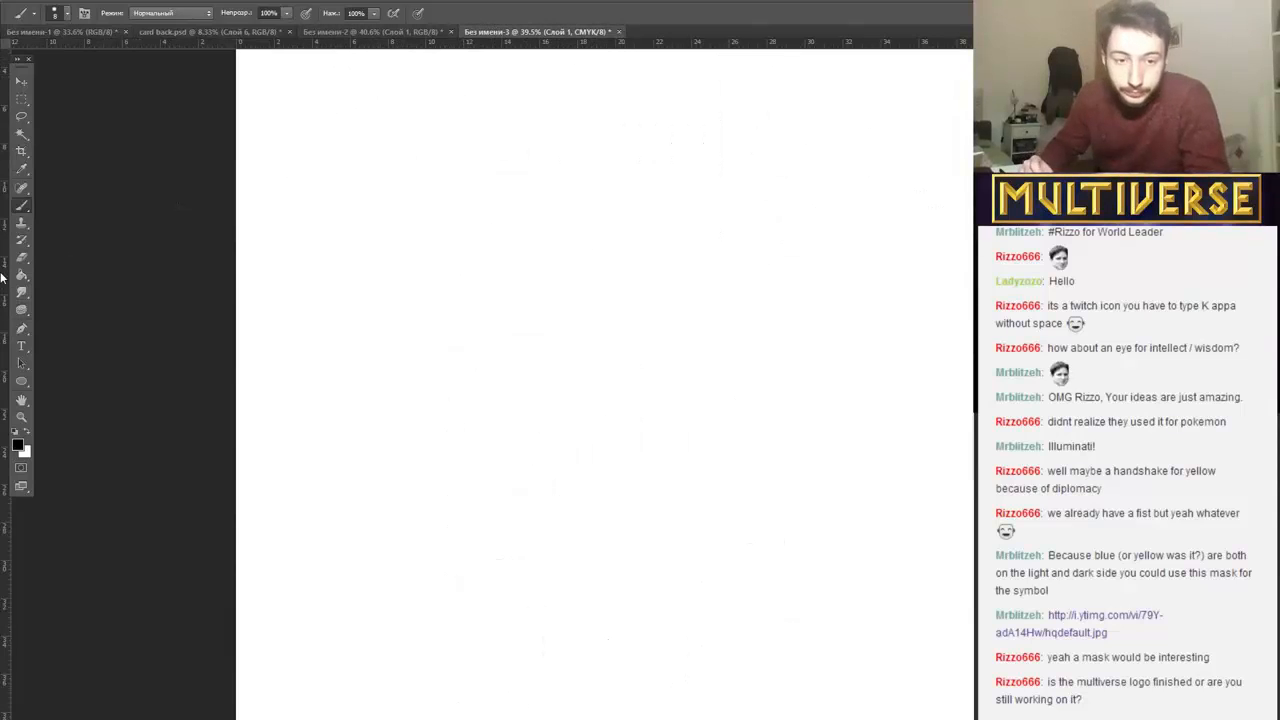
pyautogui.hotkey('alt', 'Tab')
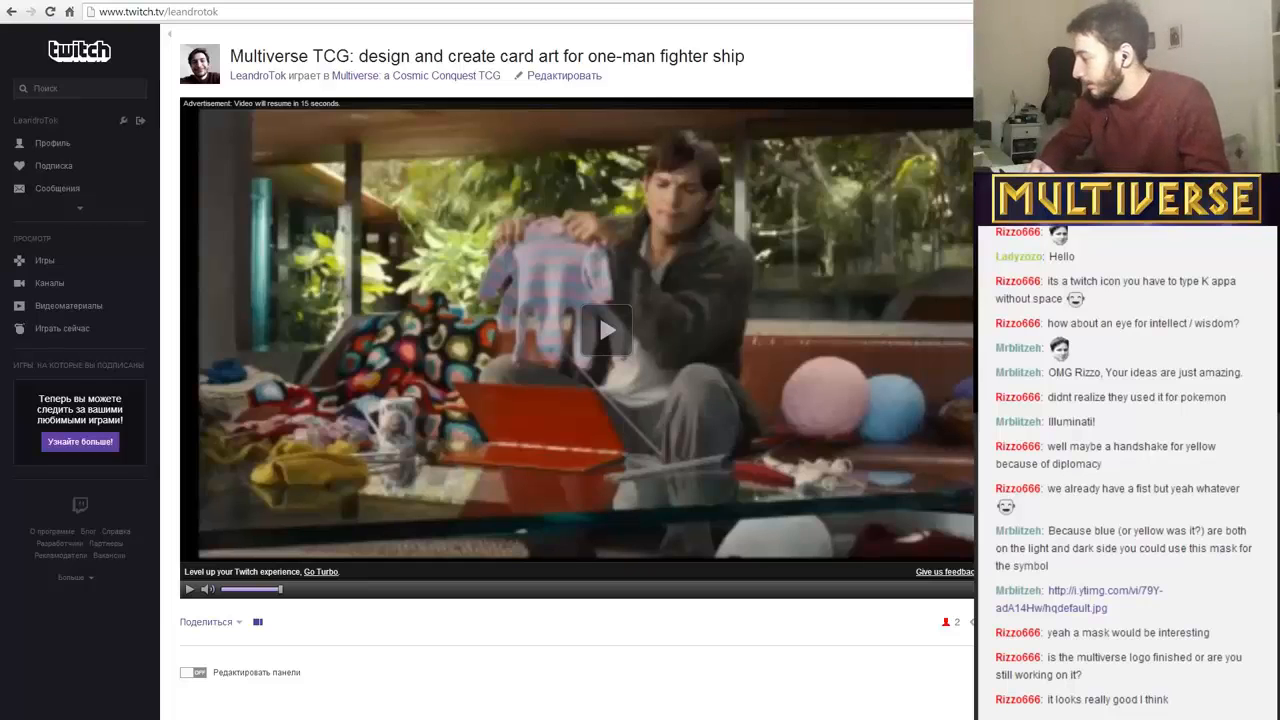
pyautogui.hotkey('alt', 'Tab')
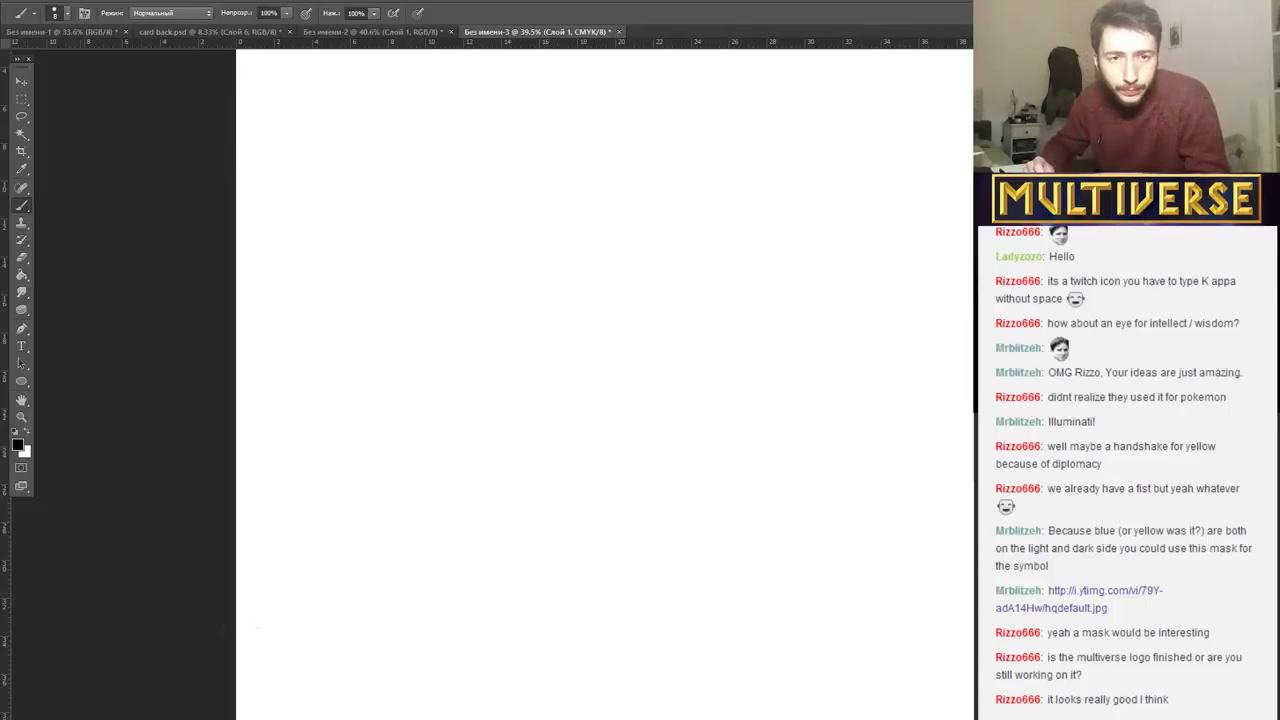
pyautogui.hotkey('alt', 'Tab')
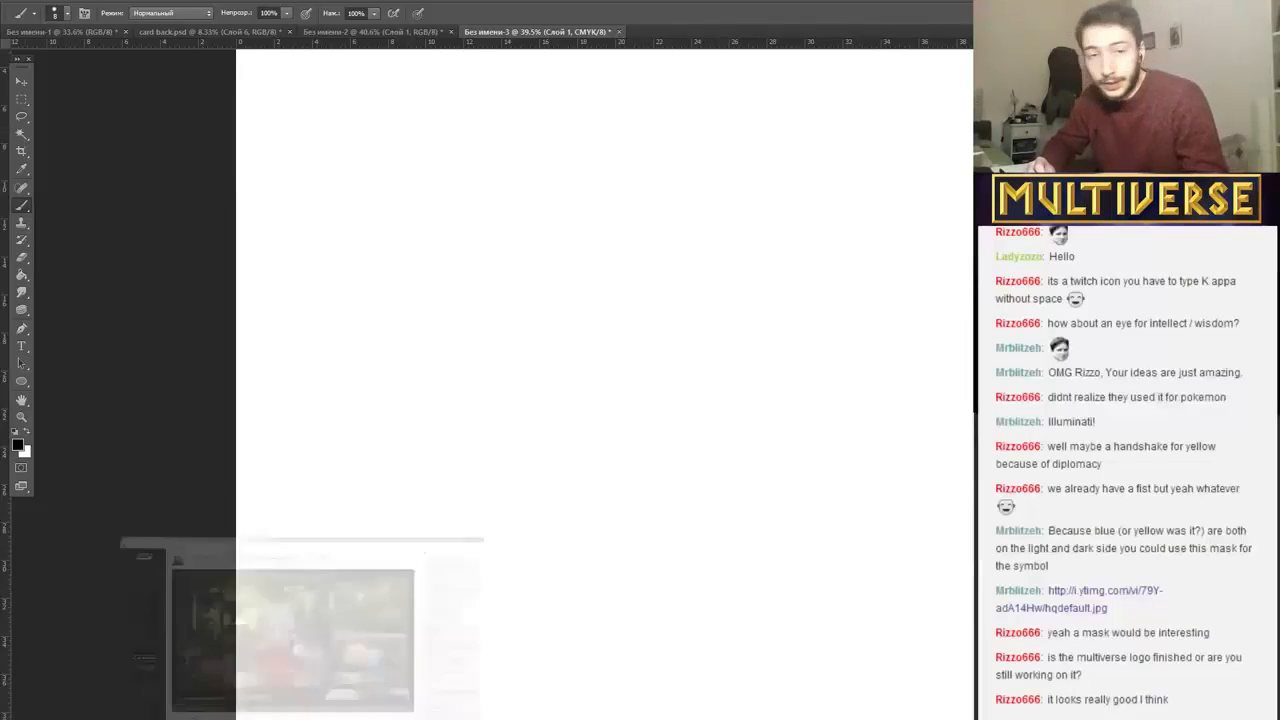
pyautogui.hotkey('alt', 'Tab')
pyautogui.hotkey('alt', 'Tab')
pyautogui.hotkey('alt', 'Tab')
pyautogui.hotkey('alt', 'Tab')
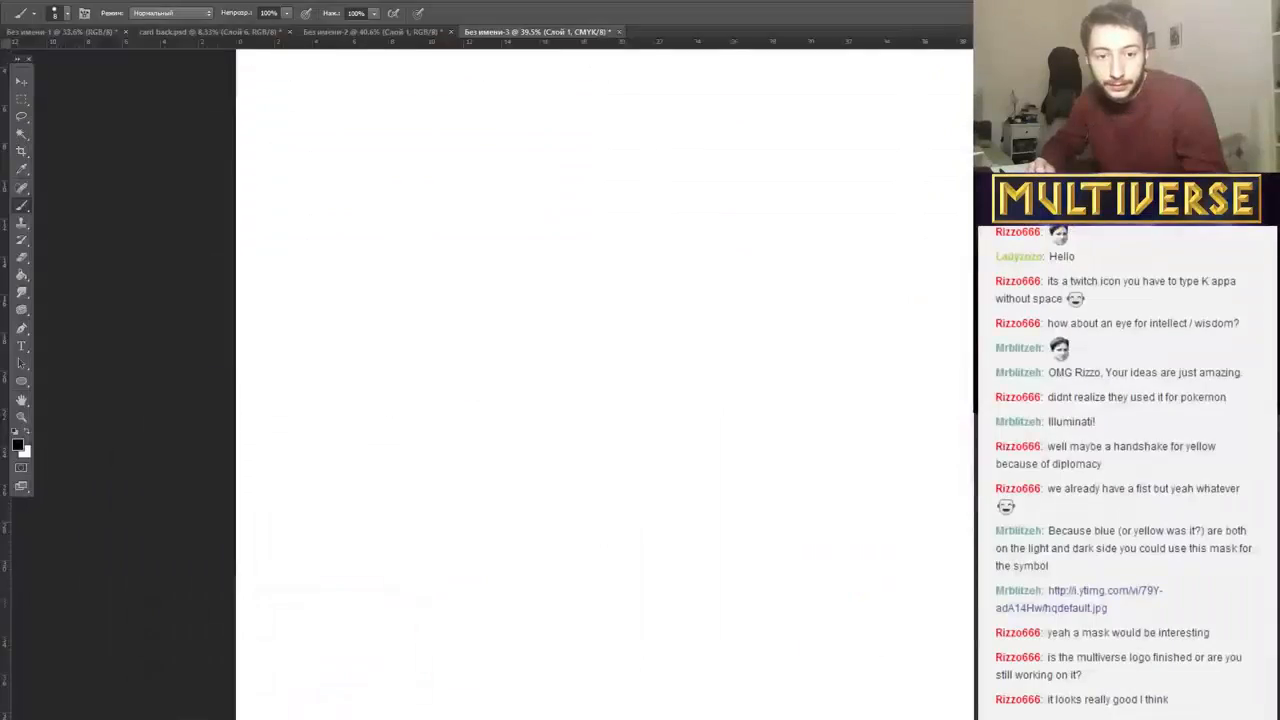
pyautogui.hotkey('alt', 'Tab')
pyautogui.hotkey('alt', 'Tab')
pyautogui.hotkey('alt', 'Tab')
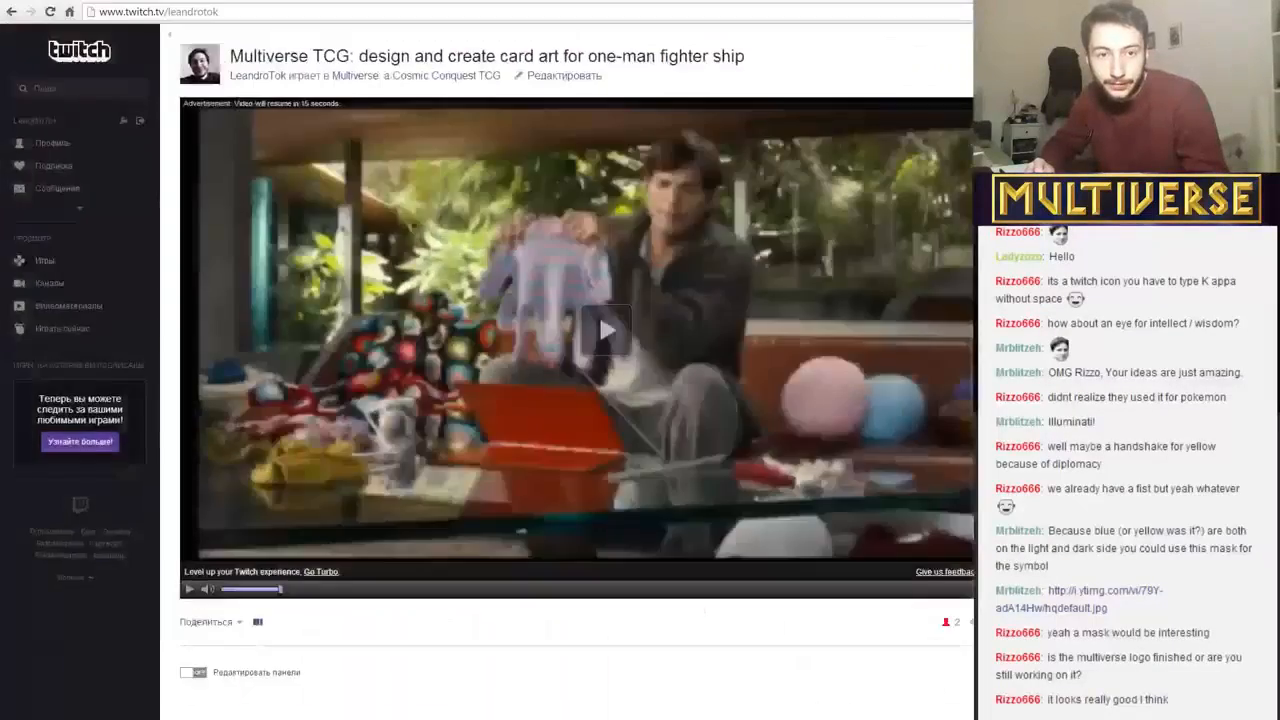
pyautogui.hotkey('alt', 'Tab')
pyautogui.hotkey('alt', 'Tab')
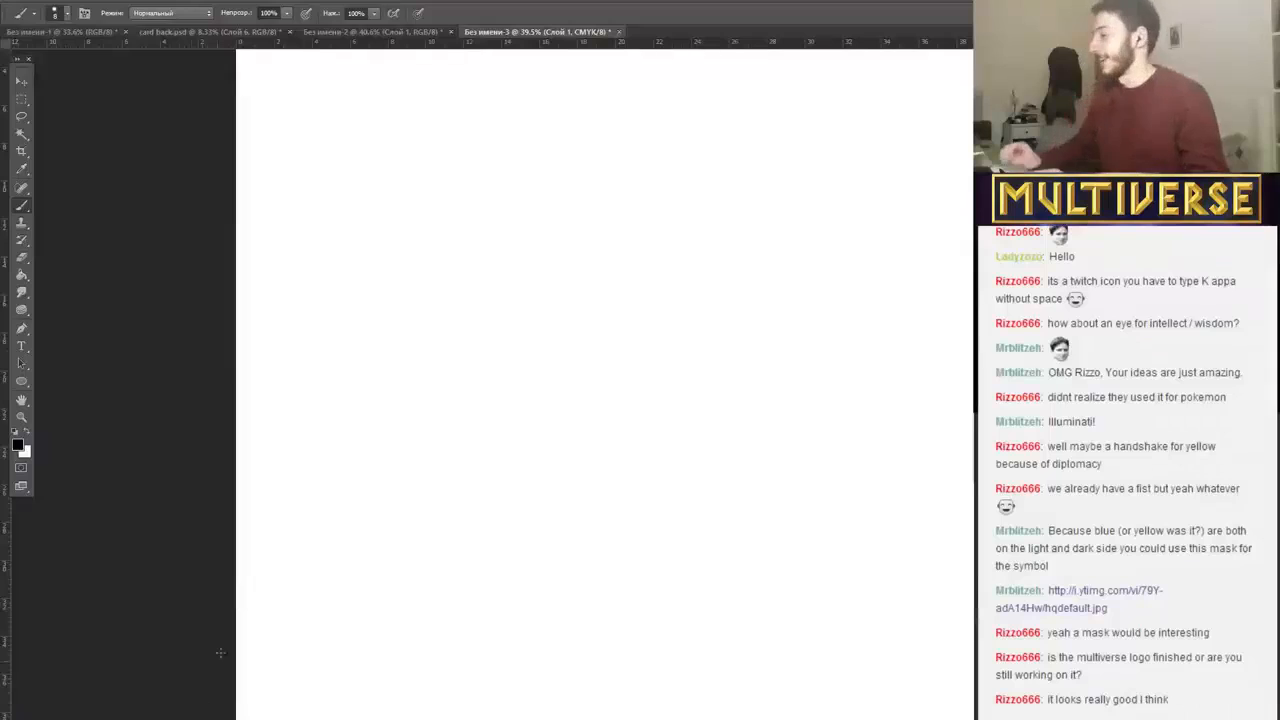
# Sketch a round head in the upper part of the blank canvas with a curved vertical centre line and a curved horizontal eye line.
pyautogui.scroll(3, 534, 349)
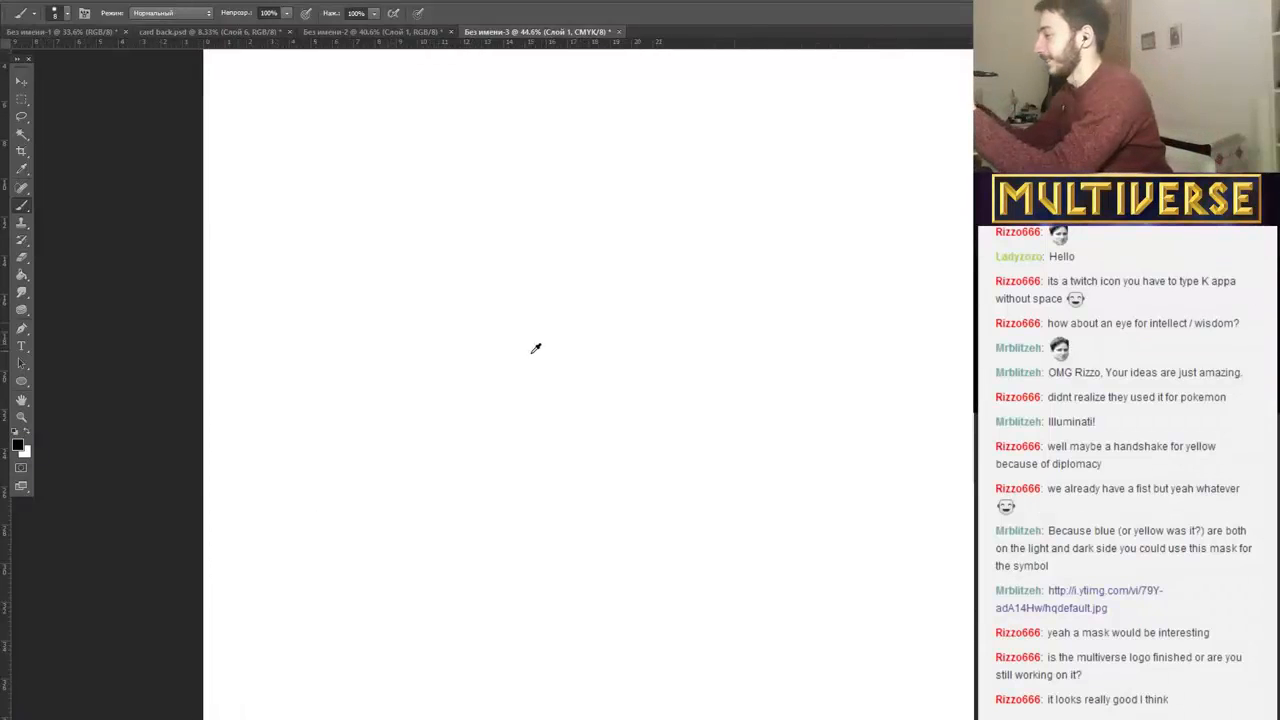
pyautogui.scroll(1, 530, 357)
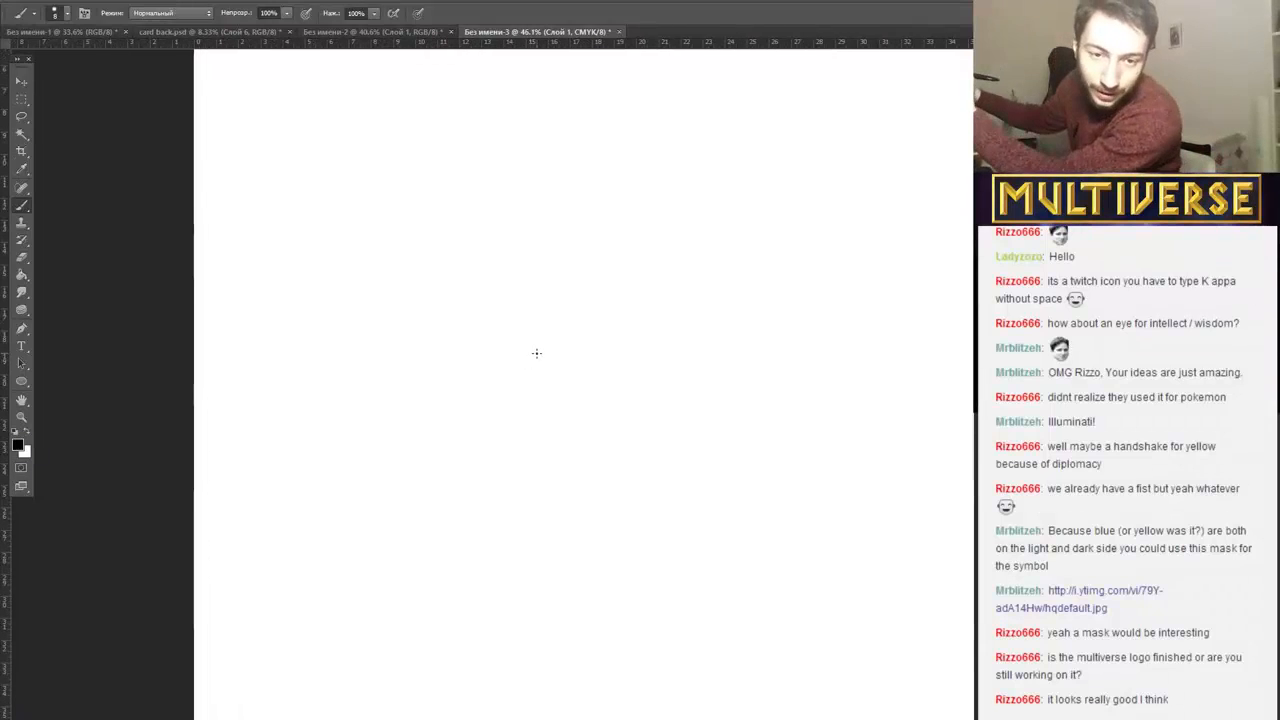
pyautogui.scroll(2, 536, 353)
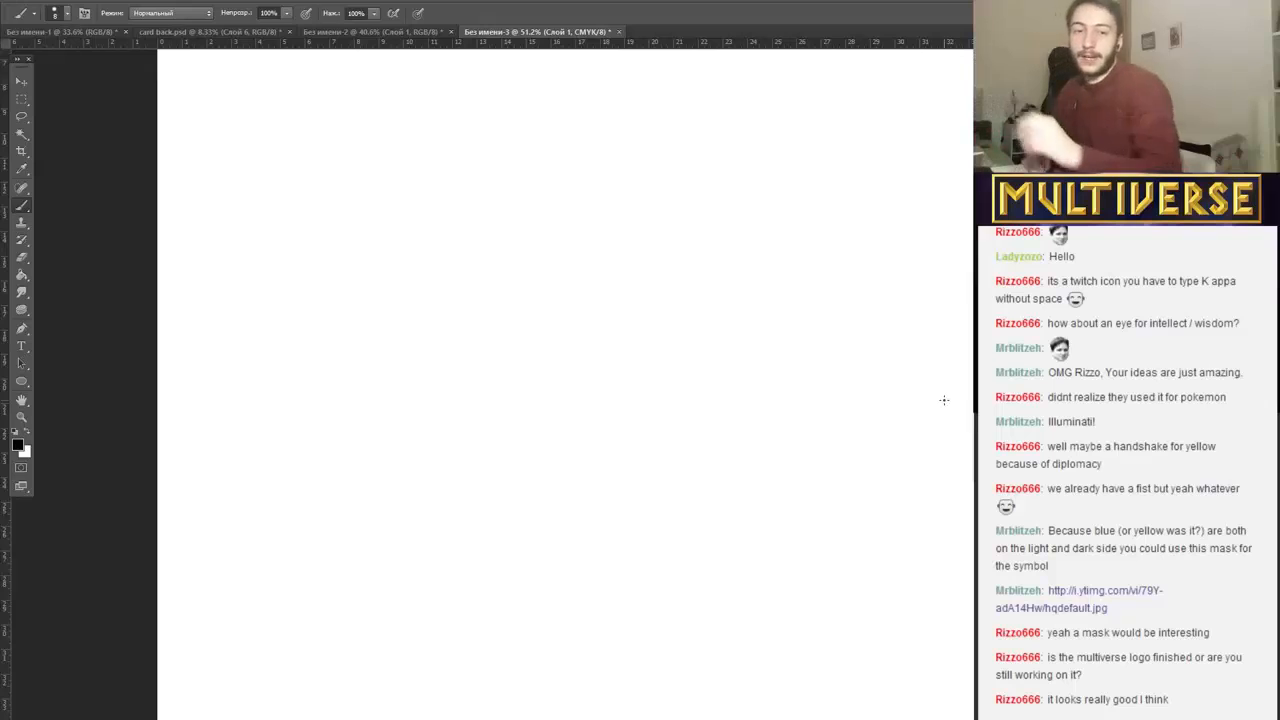
pyautogui.moveTo(412, 186)
pyautogui.mouseDown()
pyautogui.moveTo(540, 243)
pyautogui.moveTo(392, 198)
pyautogui.moveTo(550, 271)
pyautogui.mouseUp()
pyautogui.moveTo(486, 162); pyautogui.dragTo(441, 384)
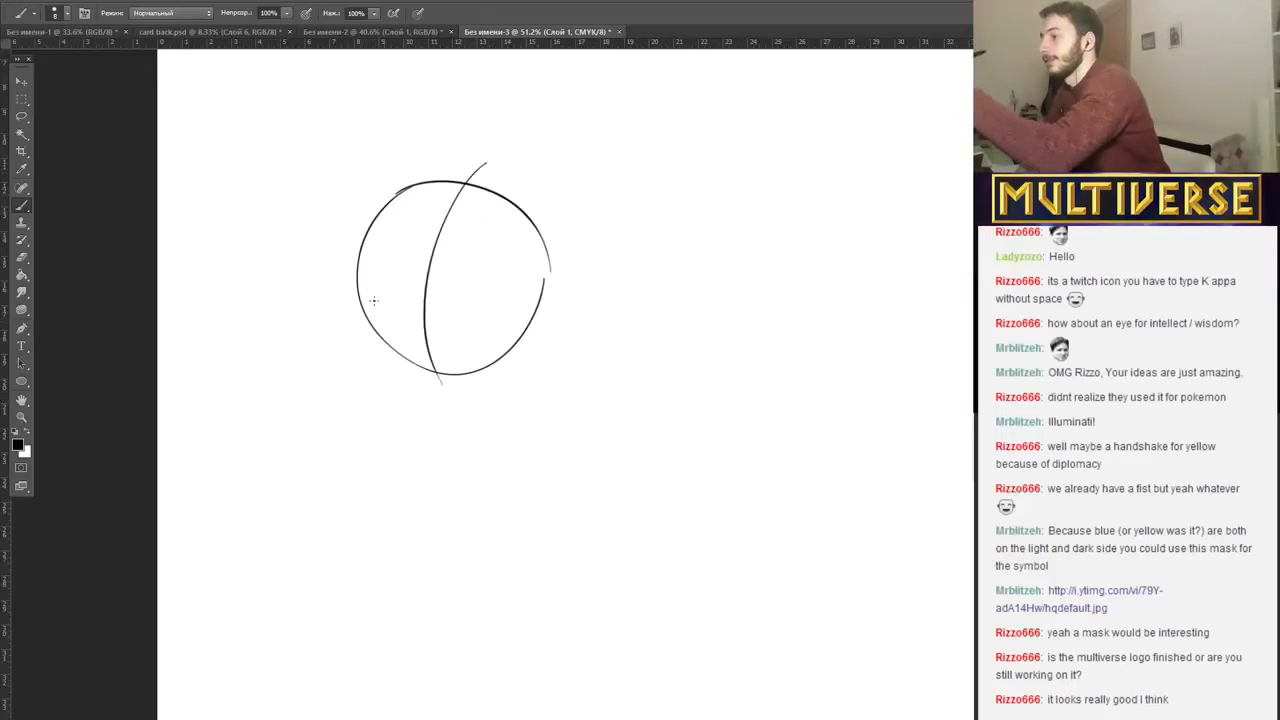
pyautogui.moveTo(334, 266); pyautogui.dragTo(518, 316)
# Draw two round eyes with filled, downward-looking pupils on the eye line and a pointed nose between them.
pyautogui.moveTo(403, 311); pyautogui.dragTo(401, 306)
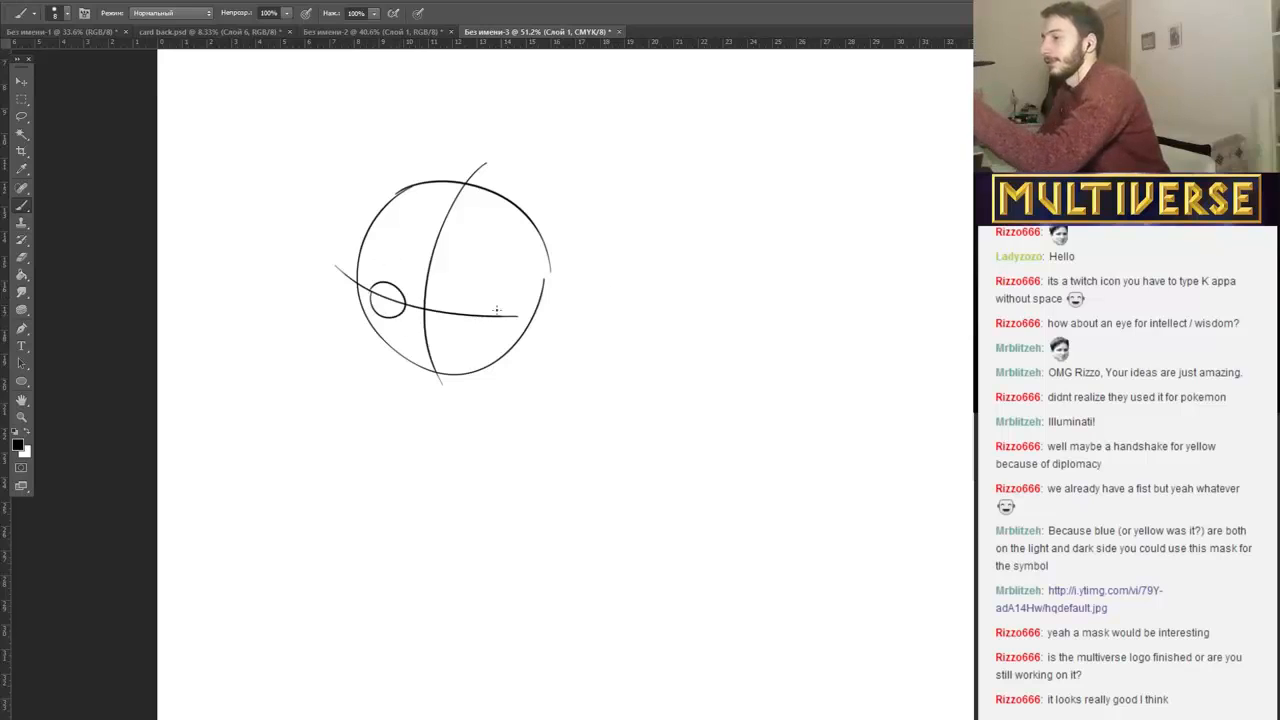
pyautogui.moveTo(490, 311); pyautogui.dragTo(475, 319)
pyautogui.moveTo(390, 308)
pyautogui.mouseDown()
pyautogui.moveTo(390, 320)
pyautogui.moveTo(400, 308)
pyautogui.moveTo(388, 310)
pyautogui.moveTo(484, 322)
pyautogui.moveTo(430, 334)
pyautogui.mouseUp()
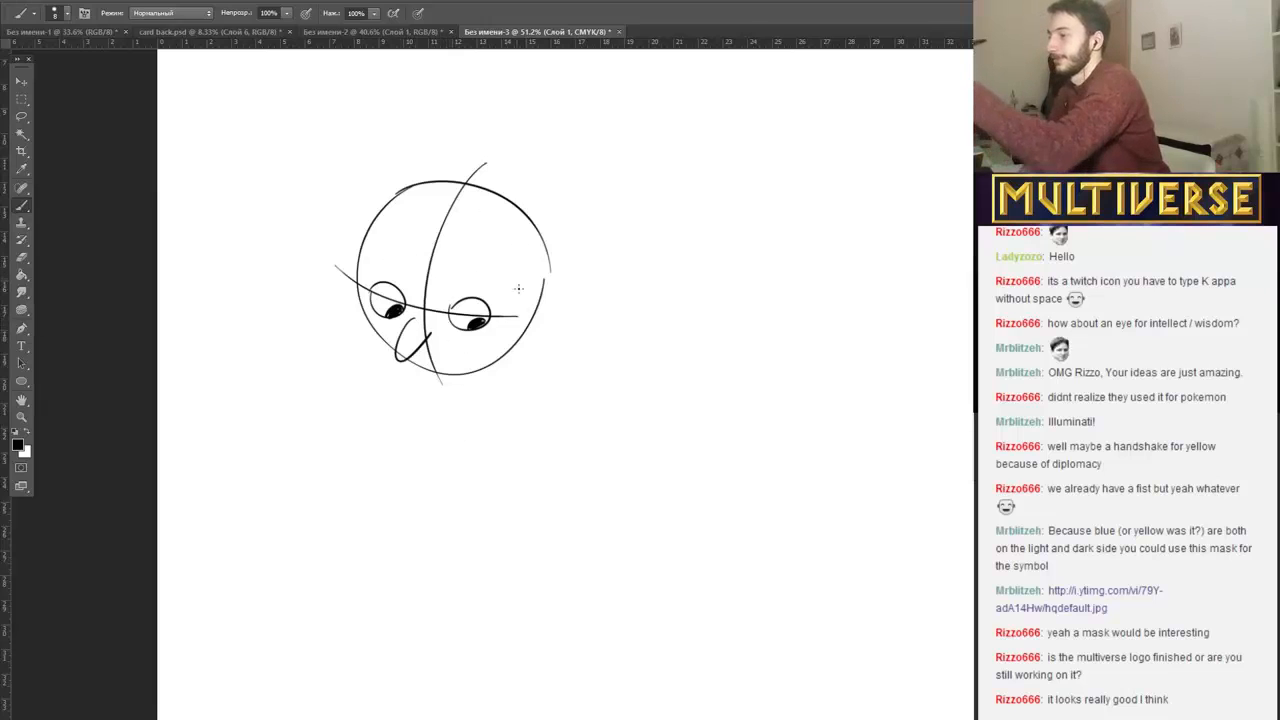
# Add a large ear with inner folds on the head's right side and a smaller ear on its left side.
pyautogui.moveTo(525, 318); pyautogui.dragTo(522, 346)
pyautogui.moveTo(559, 303)
pyautogui.mouseDown()
pyautogui.moveTo(526, 320)
pyautogui.moveTo(546, 332)
pyautogui.mouseUp()
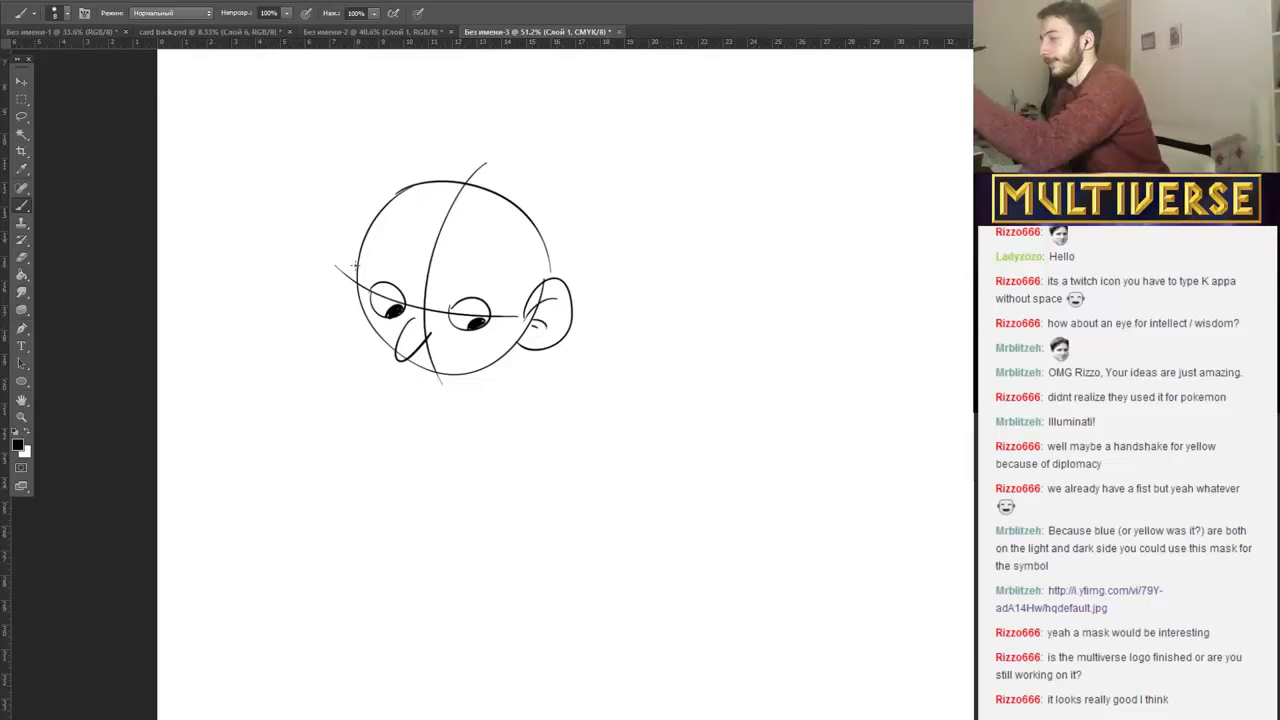
pyautogui.moveTo(355, 262); pyautogui.dragTo(362, 305)
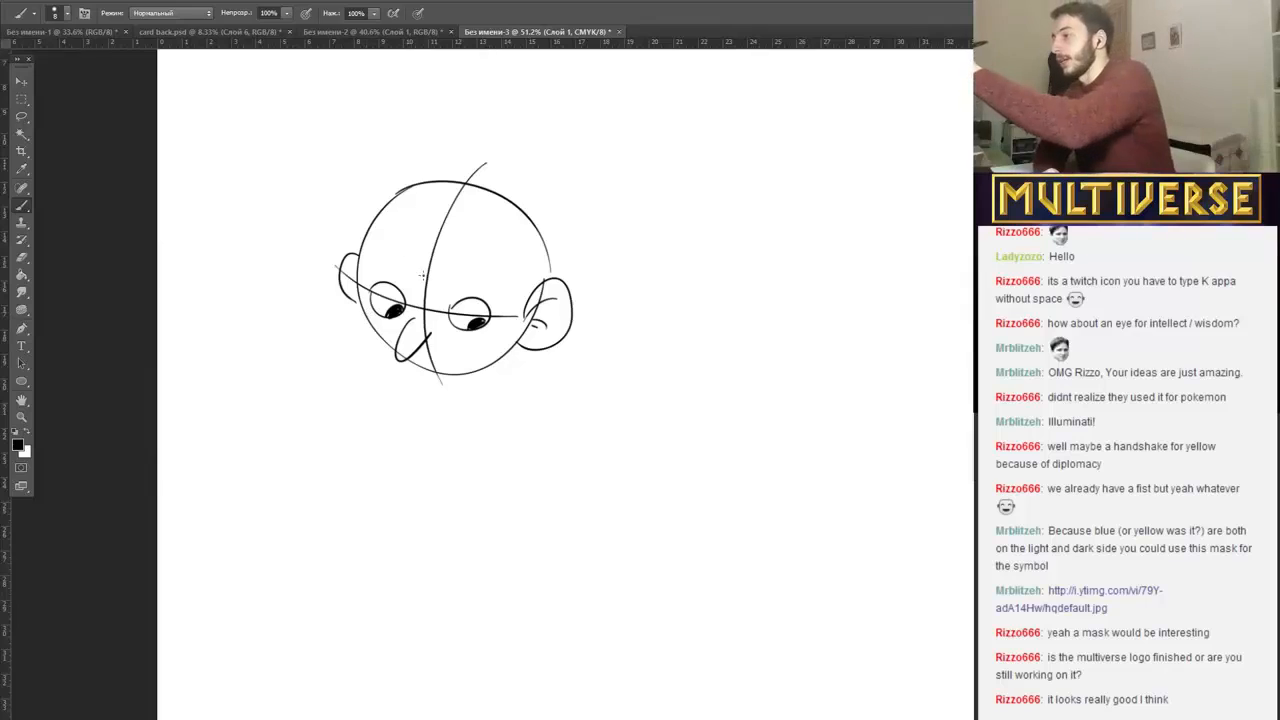
# Draw the hair with pointed strands beside the right ear, a swept fringe across the forehead and an outer contour over the head.
pyautogui.moveTo(493, 258); pyautogui.dragTo(517, 320)
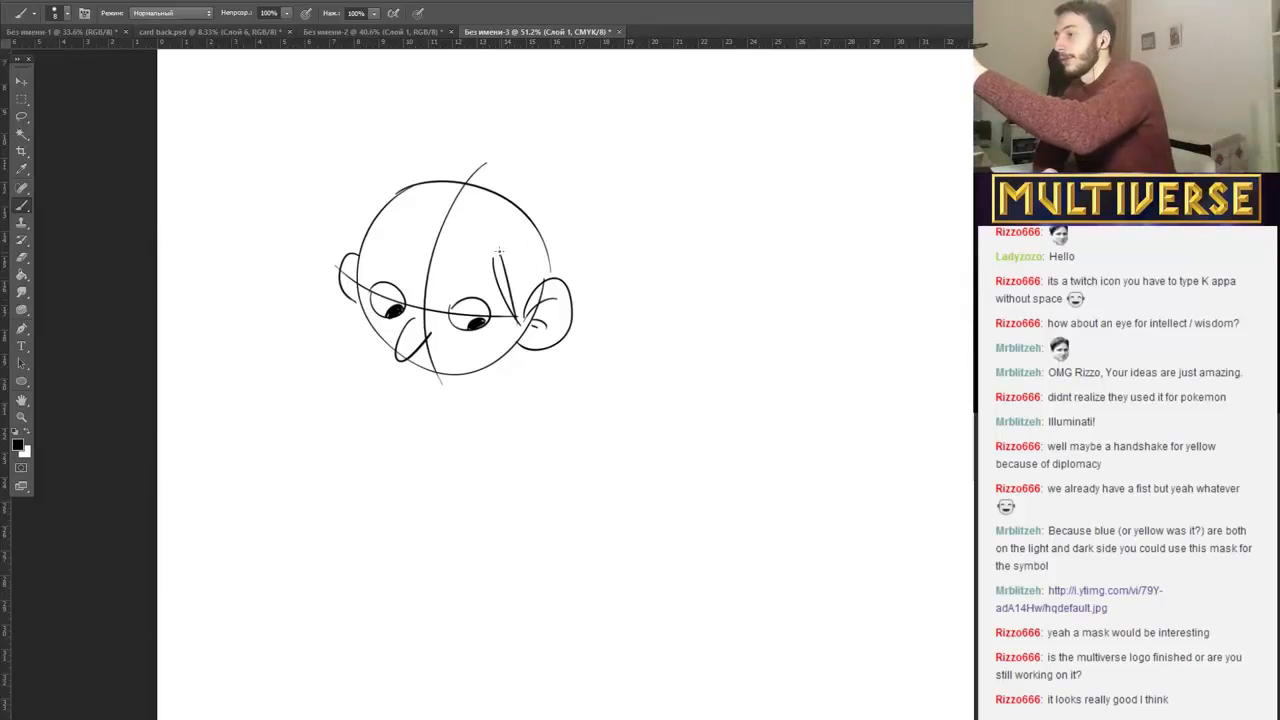
pyautogui.moveTo(502, 252); pyautogui.dragTo(521, 298)
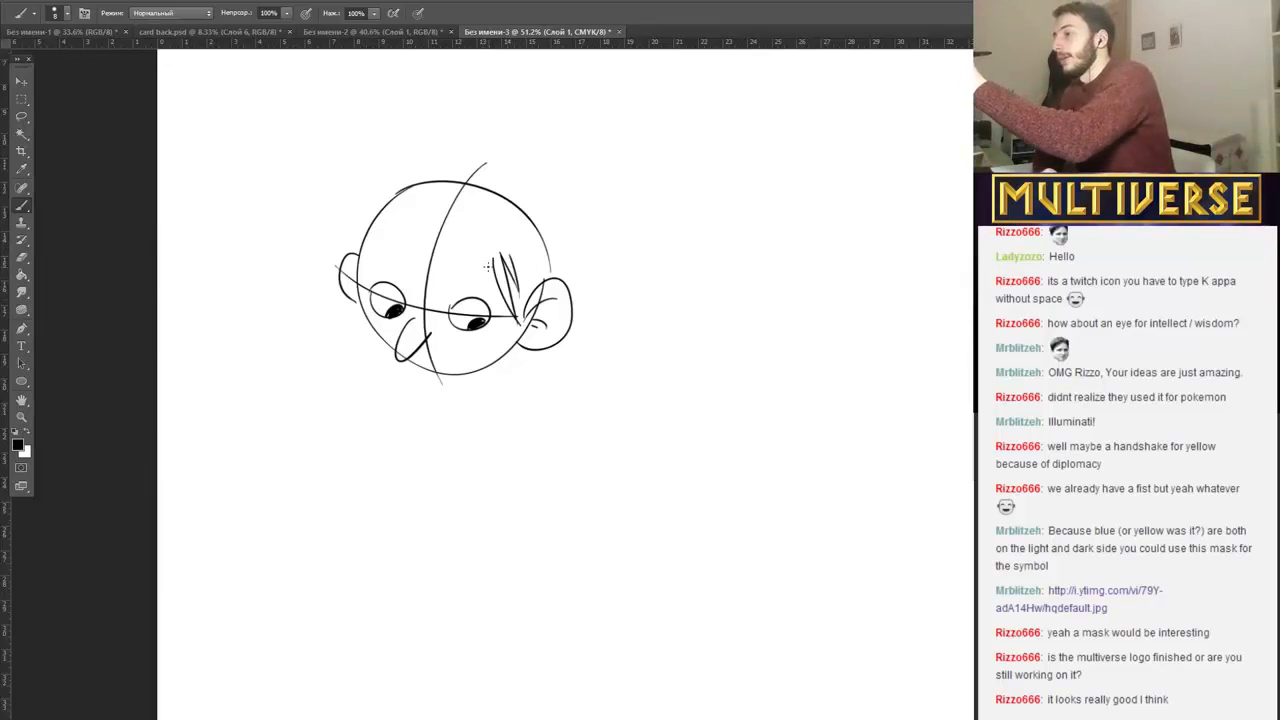
pyautogui.moveTo(494, 254)
pyautogui.mouseDown()
pyautogui.moveTo(430, 292)
pyautogui.moveTo(478, 255)
pyautogui.moveTo(329, 262)
pyautogui.moveTo(356, 214)
pyautogui.mouseUp()
pyautogui.moveTo(317, 264); pyautogui.dragTo(350, 189)
pyautogui.moveTo(450, 154)
pyautogui.mouseDown()
pyautogui.moveTo(350, 192)
pyautogui.moveTo(574, 224)
pyautogui.moveTo(579, 310)
pyautogui.mouseUp()
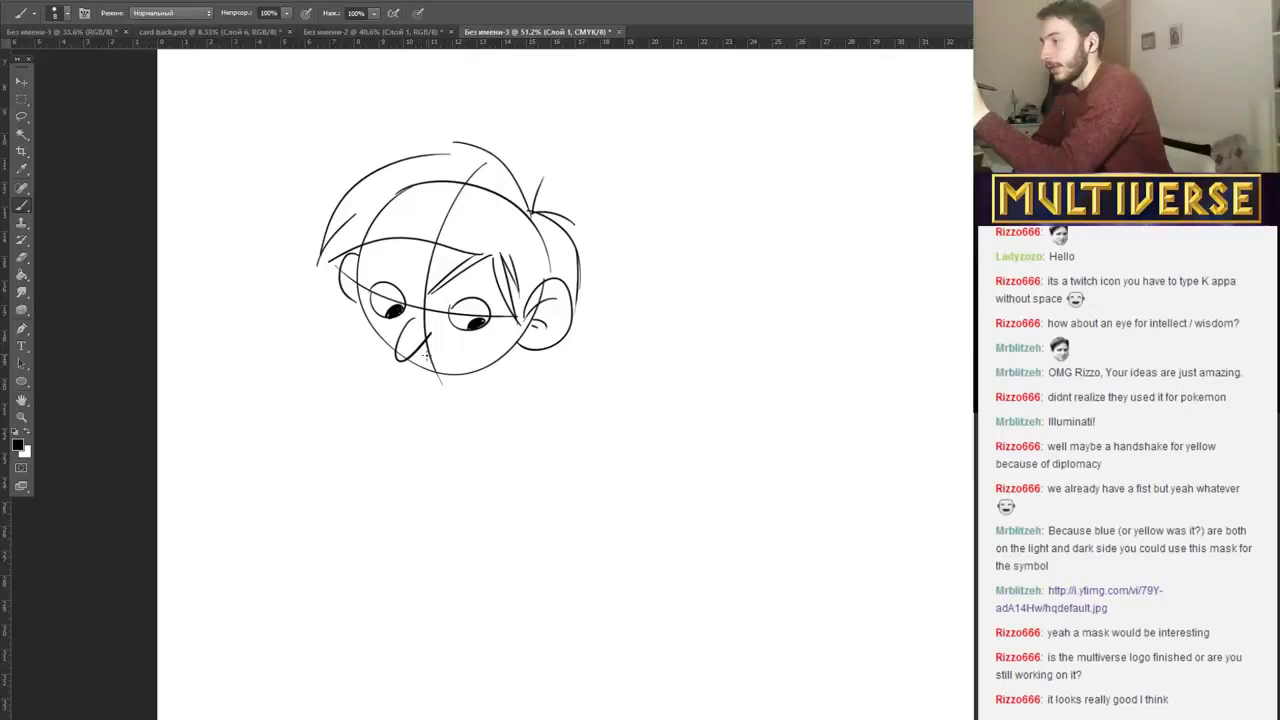
# Add a slight smile with short crease lines beneath the nose and a curved eyebrow above each eye.
pyautogui.moveTo(414, 357); pyautogui.dragTo(462, 348)
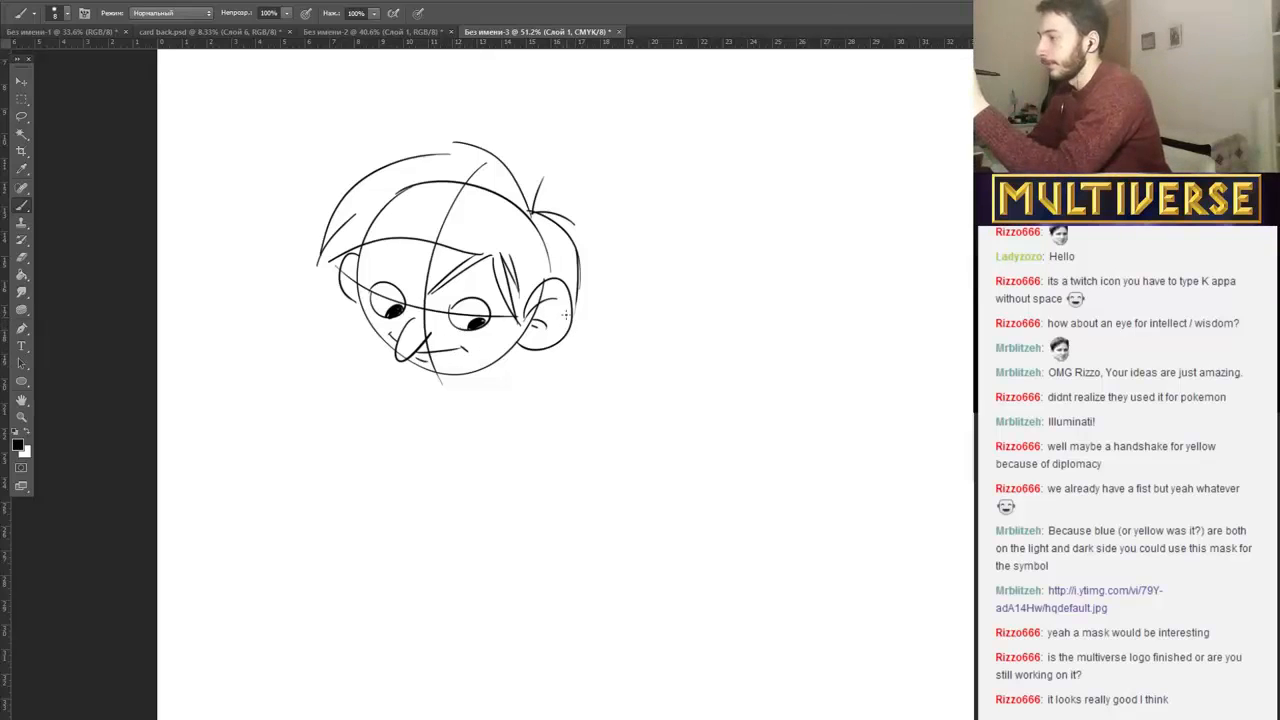
pyautogui.moveTo(367, 268); pyautogui.dragTo(394, 266)
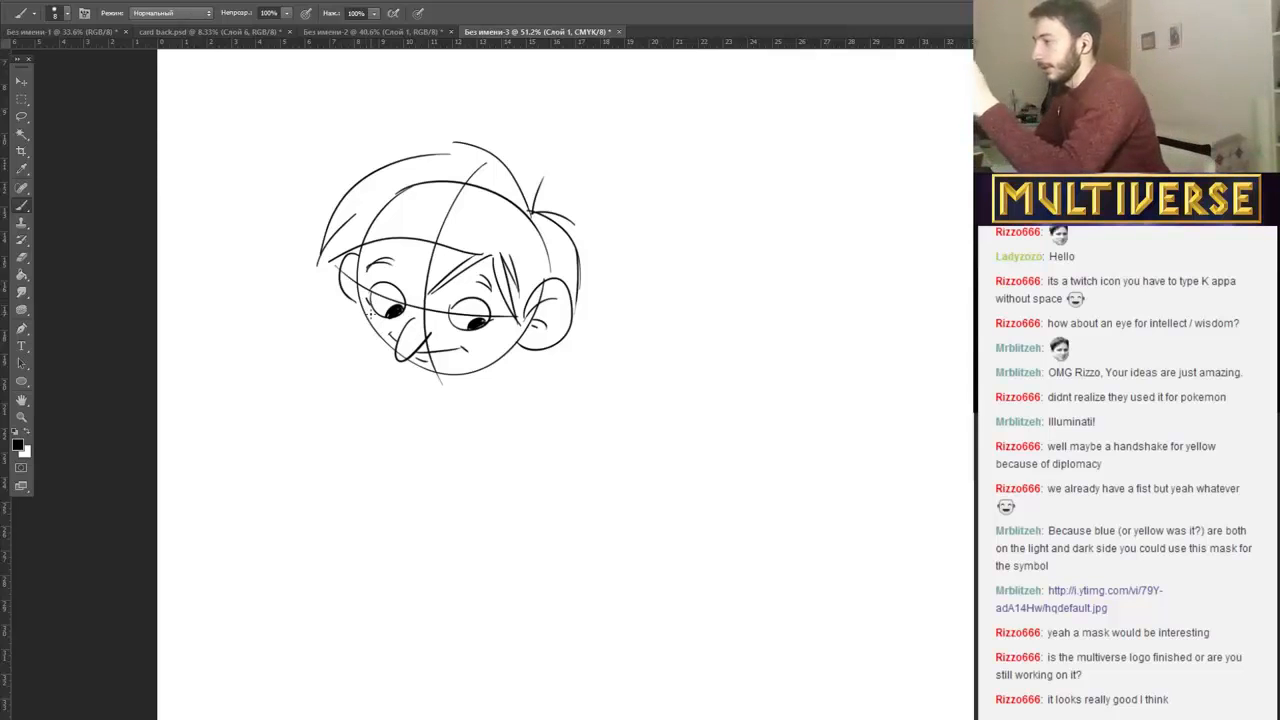
# Erase the skull outline inside the hair and the centre and eye guide lines across the forehead and nose bridge.
pyautogui.moveTo(479, 198)
pyautogui.mouseDown()
pyautogui.moveTo(483, 171)
pyautogui.moveTo(452, 219)
pyautogui.mouseUp()
pyautogui.moveTo(490, 177); pyautogui.dragTo(550, 267)
pyautogui.moveTo(450, 223); pyautogui.dragTo(440, 233)
pyautogui.moveTo(464, 183)
pyautogui.mouseDown()
pyautogui.moveTo(407, 187)
pyautogui.moveTo(370, 216)
pyautogui.moveTo(348, 274)
pyautogui.mouseUp()
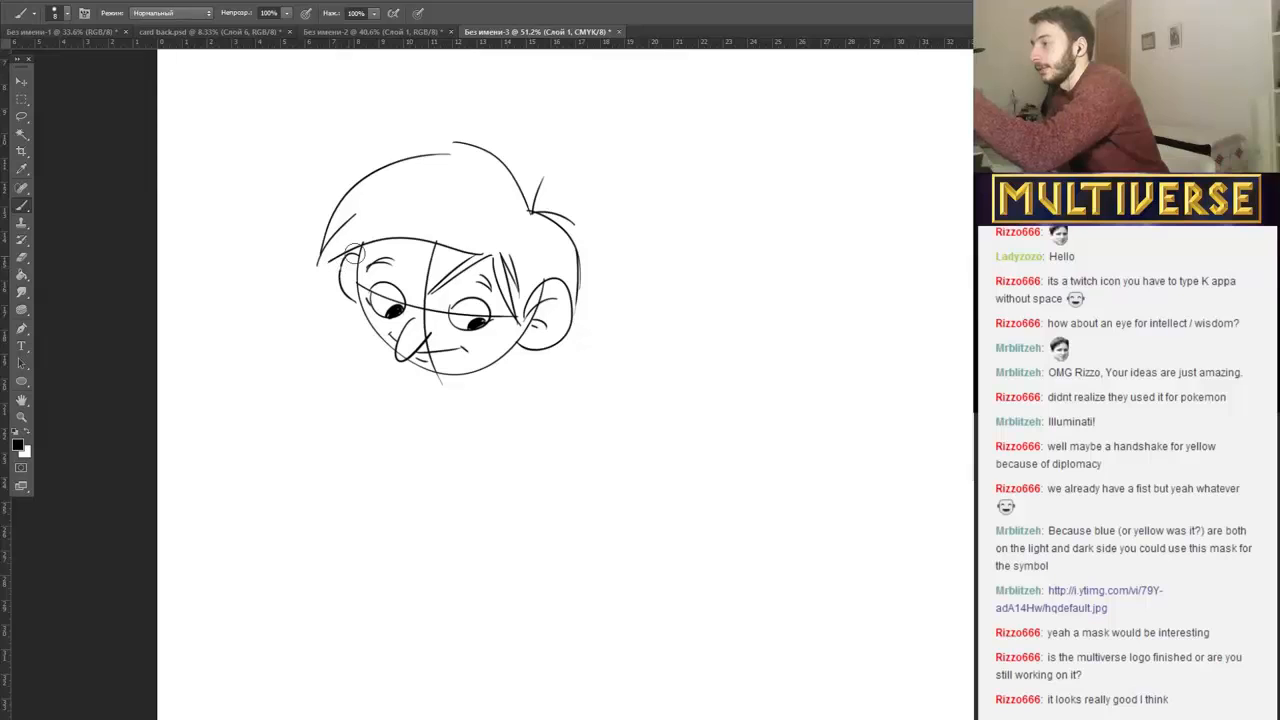
pyautogui.moveTo(433, 254)
pyautogui.mouseDown()
pyautogui.moveTo(428, 294)
pyautogui.moveTo(430, 280)
pyautogui.mouseUp()
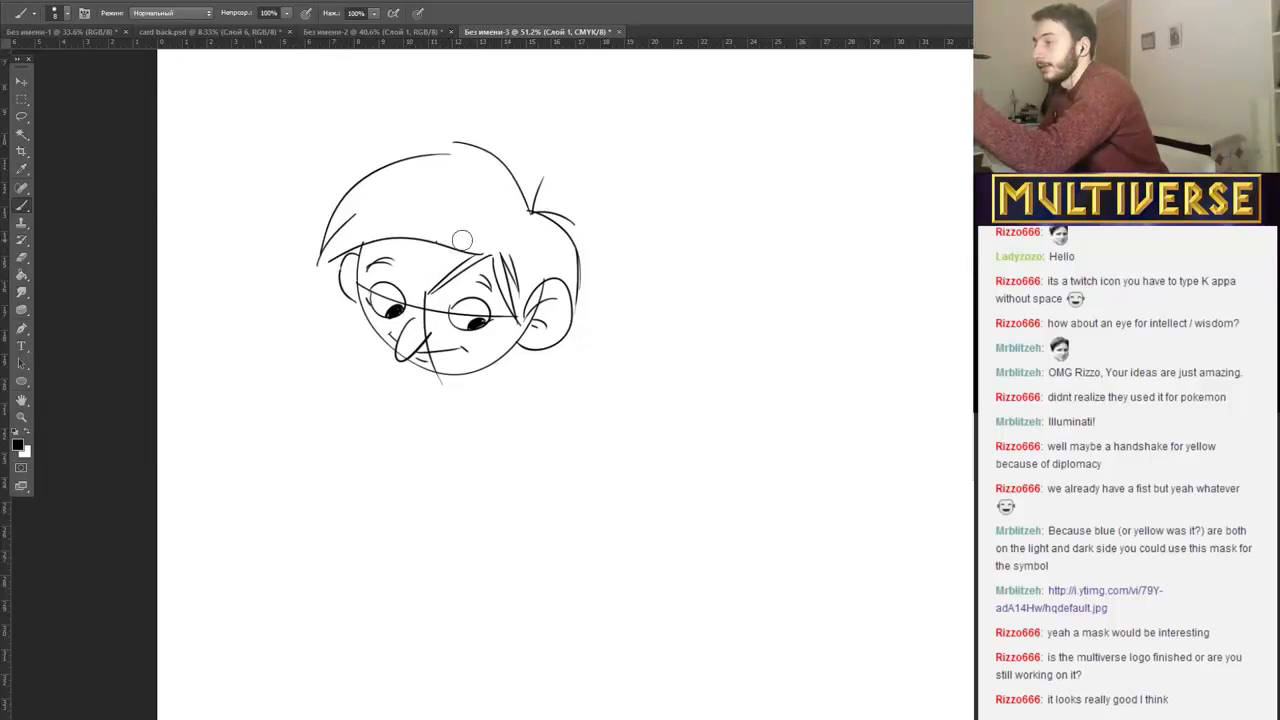
pyautogui.moveTo(424, 308)
pyautogui.mouseDown()
pyautogui.moveTo(423, 289)
pyautogui.moveTo(414, 306)
pyautogui.mouseUp()
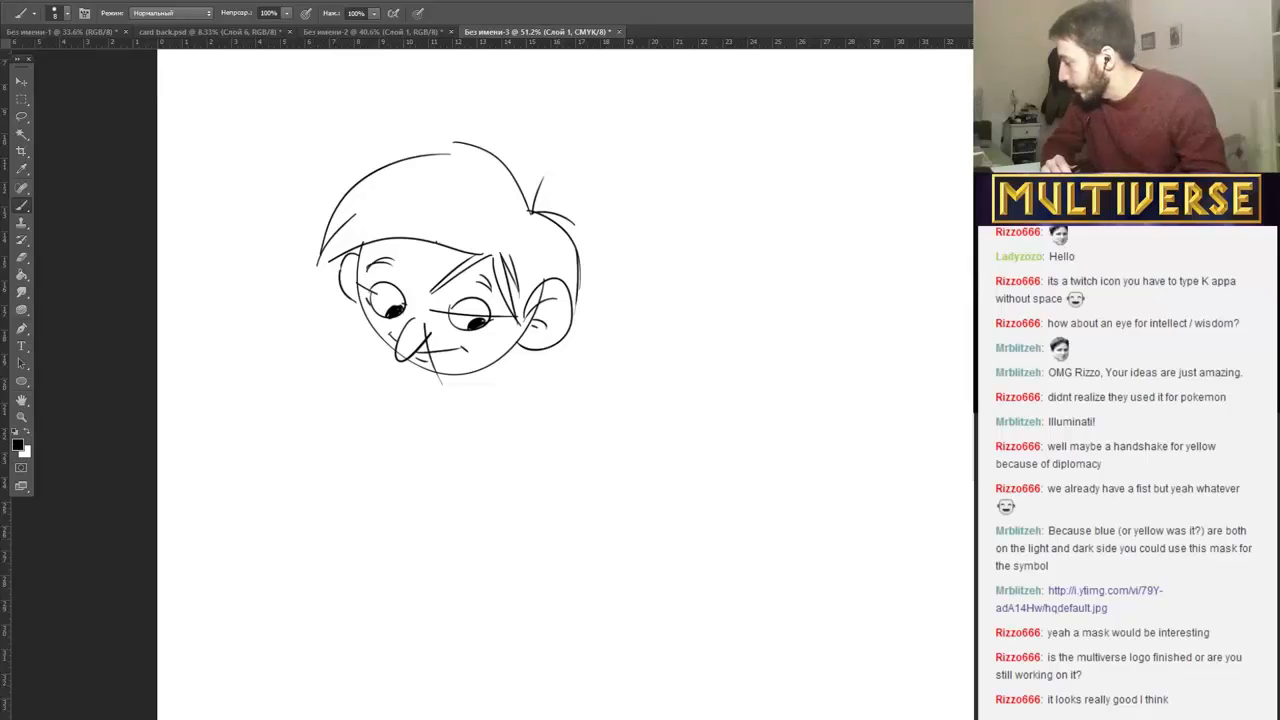
pyautogui.click(237, 704)
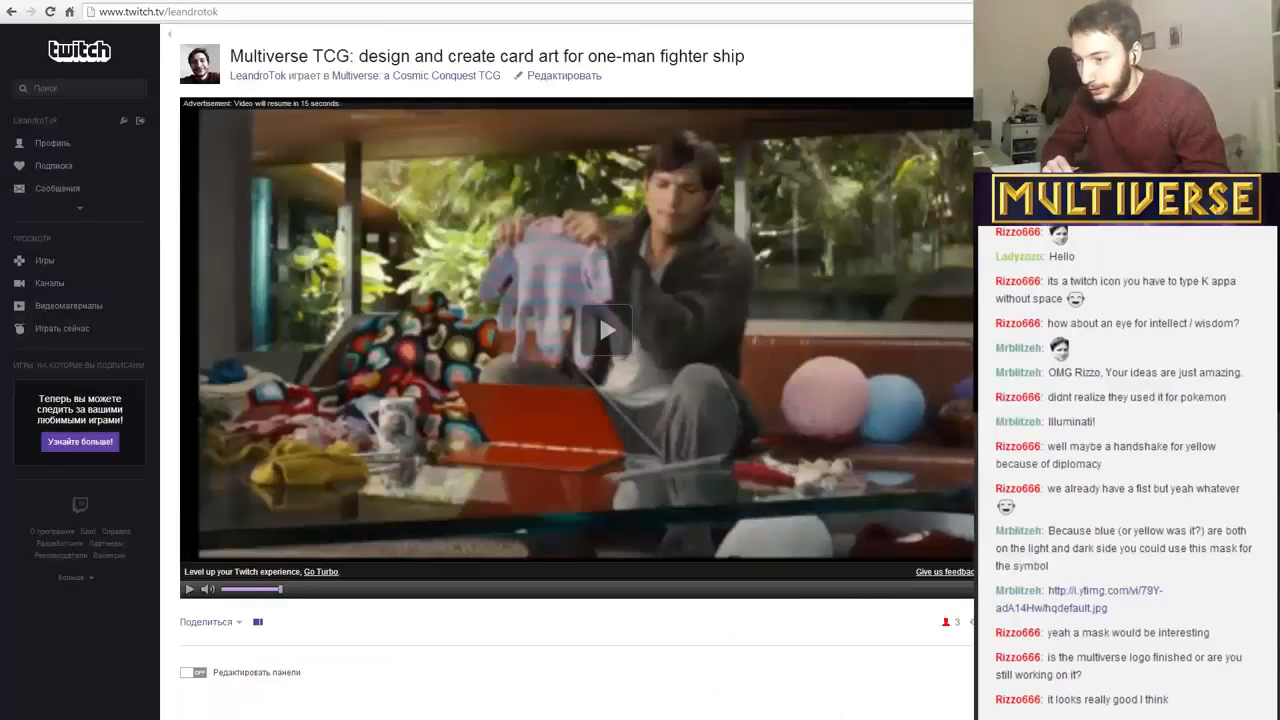
pyautogui.hotkey('alt', 'Tab')
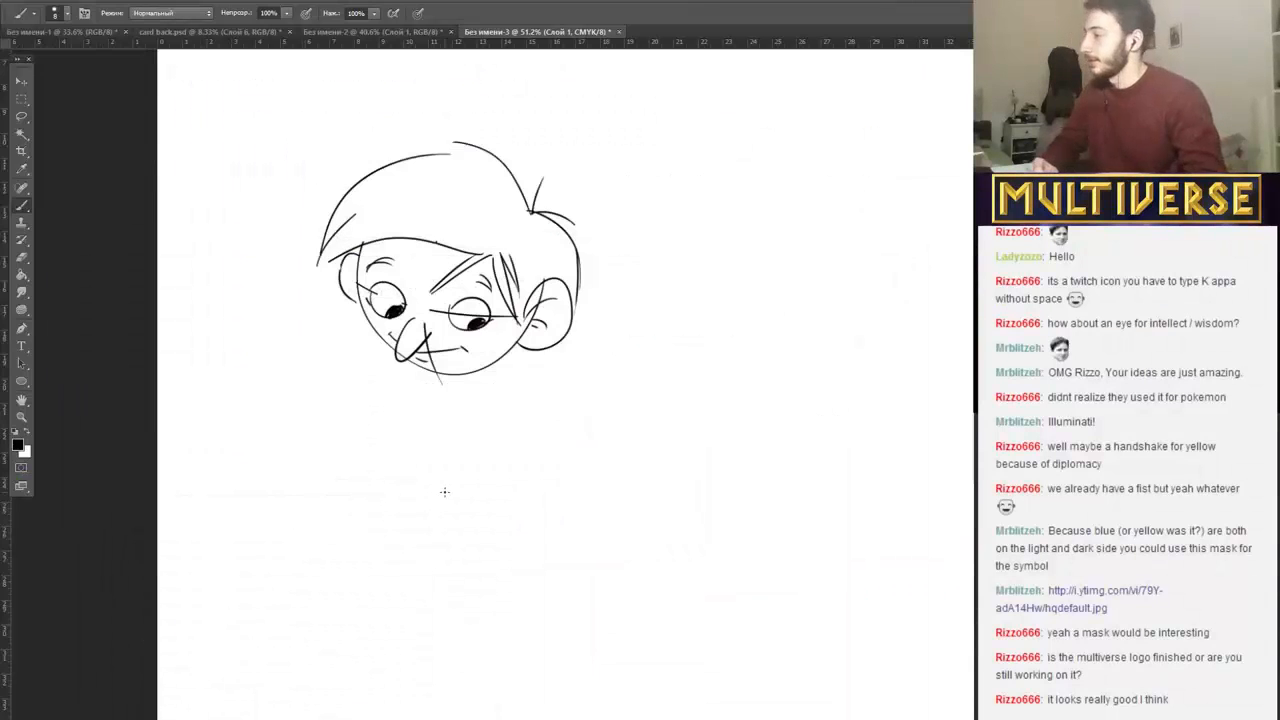
# Draw a short curved, tapering stroke in the empty area below the head and thicken its lower end with fine hair-like strokes.
pyautogui.scroll(-5, 537, 411)
pyautogui.scroll(7, 537, 411)
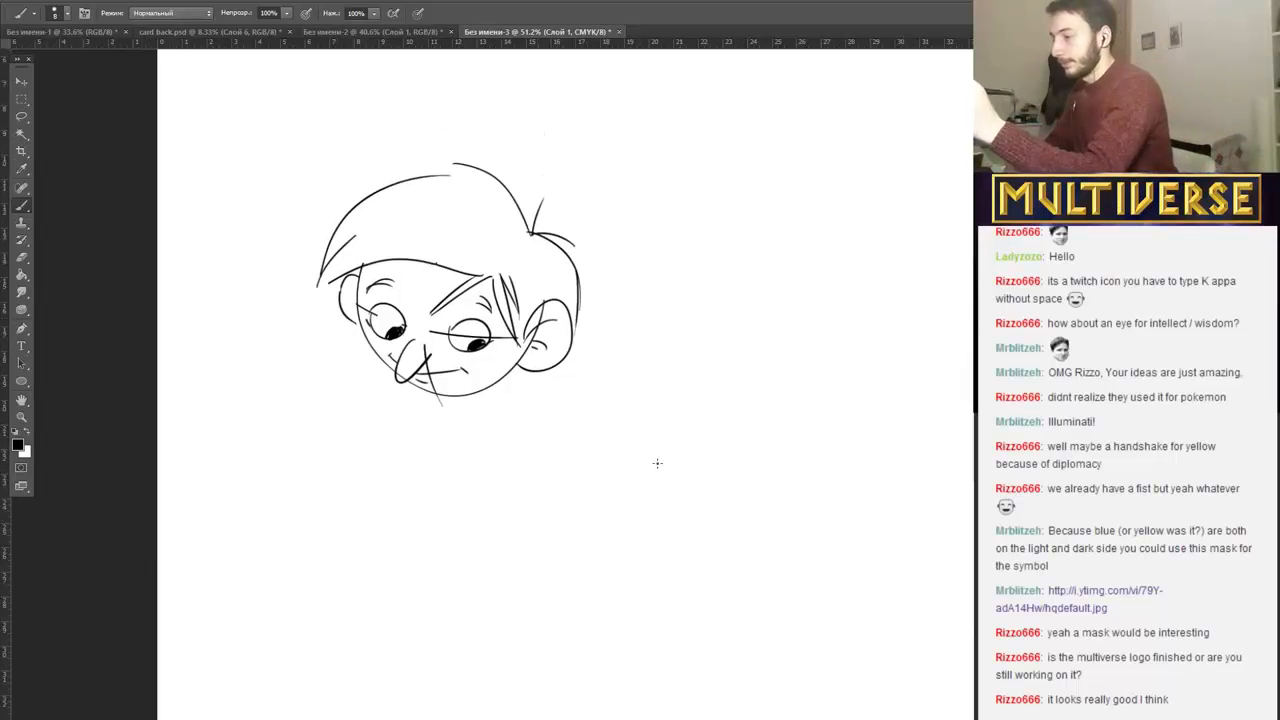
pyautogui.scroll(-3, 565, 385)
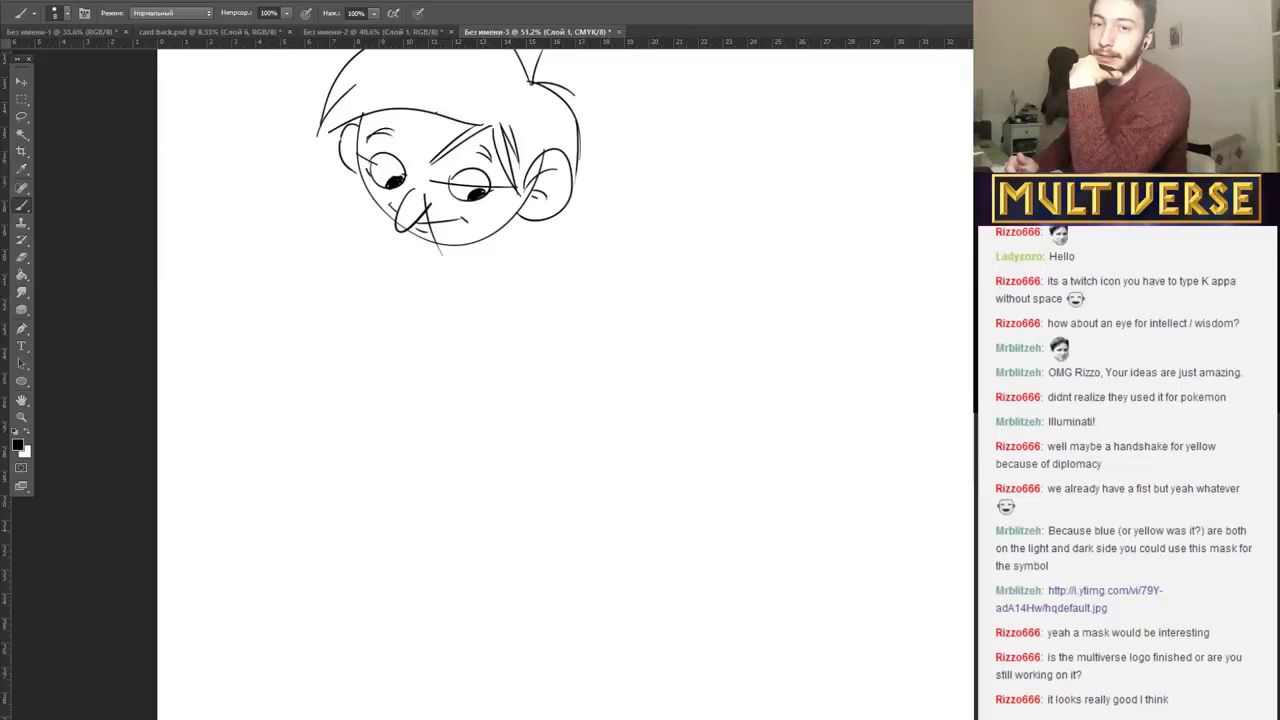
pyautogui.scroll(-2, 565, 385)
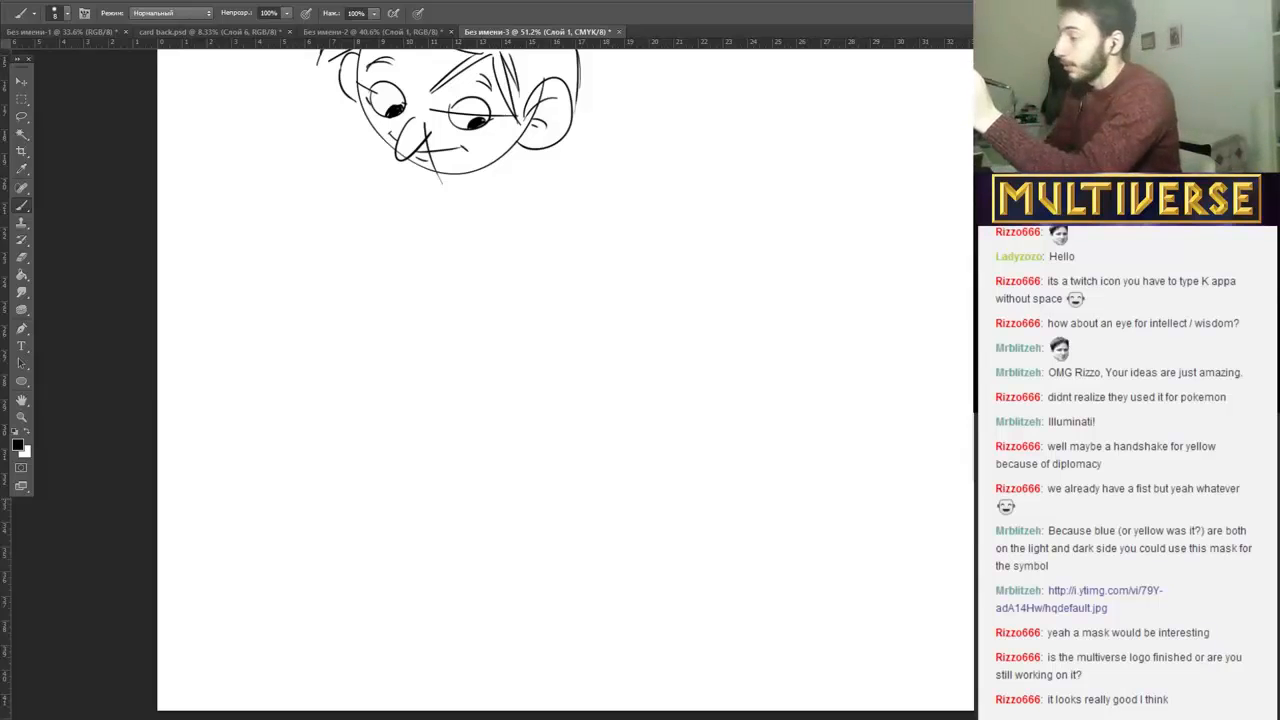
pyautogui.moveTo(436, 458)
pyautogui.mouseDown()
pyautogui.moveTo(460, 416)
pyautogui.moveTo(434, 461)
pyautogui.moveTo(442, 431)
pyautogui.moveTo(514, 388)
pyautogui.mouseUp()
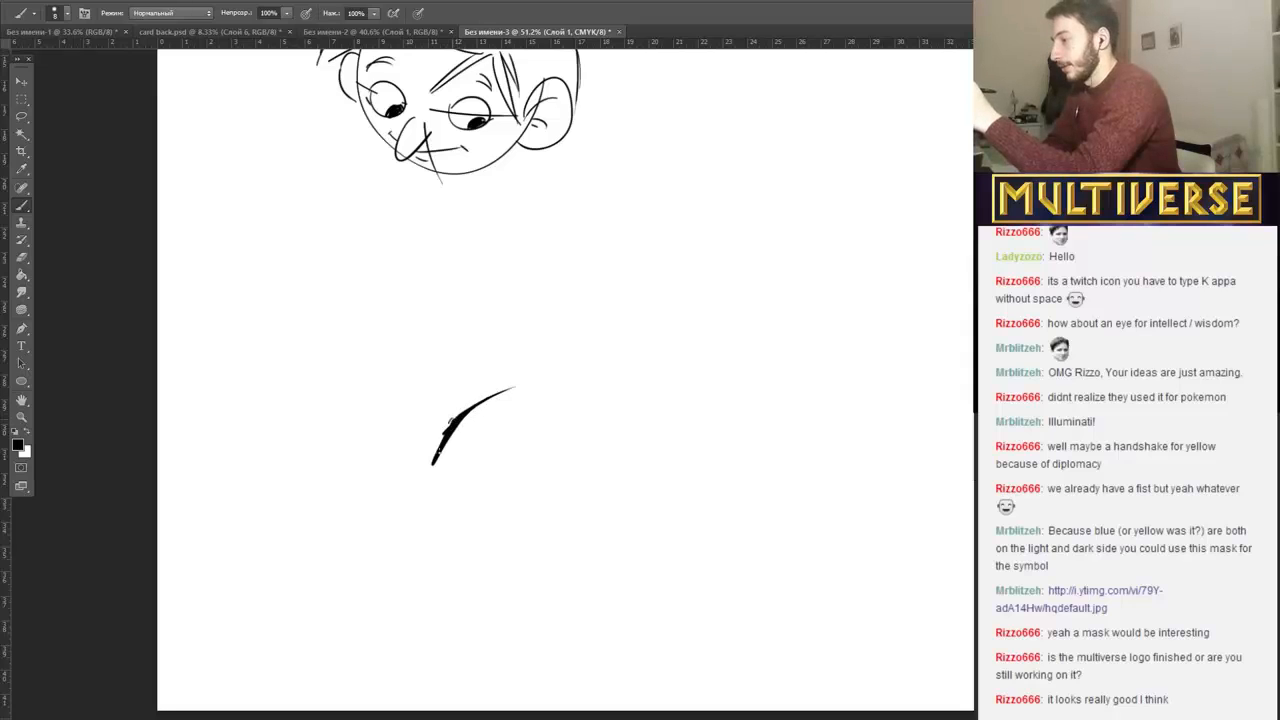
pyautogui.moveTo(437, 450)
pyautogui.mouseDown()
pyautogui.moveTo(456, 418)
pyautogui.moveTo(448, 405)
pyautogui.moveTo(431, 463)
pyautogui.moveTo(437, 410)
pyautogui.mouseUp()
pyautogui.moveTo(427, 466); pyautogui.dragTo(440, 408)
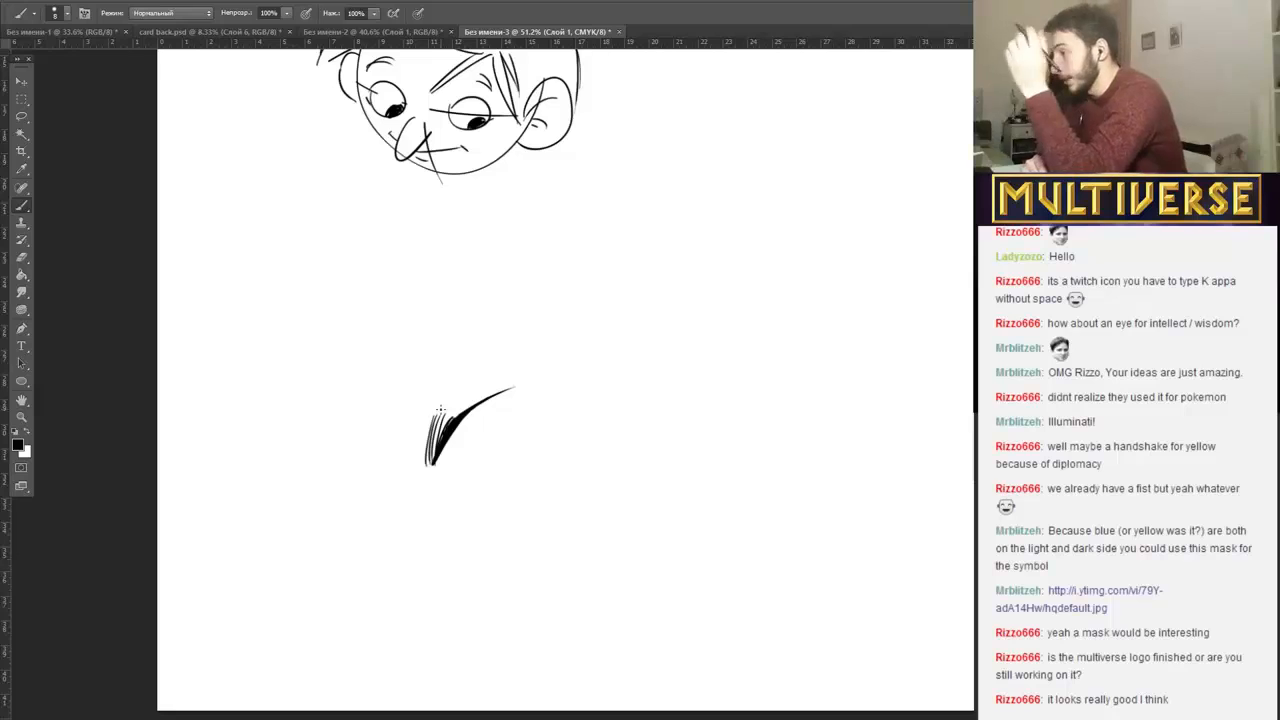
pyautogui.moveTo(434, 452)
pyautogui.mouseDown()
pyautogui.moveTo(458, 420)
pyautogui.moveTo(446, 430)
pyautogui.moveTo(445, 409)
pyautogui.moveTo(482, 394)
pyautogui.mouseUp()
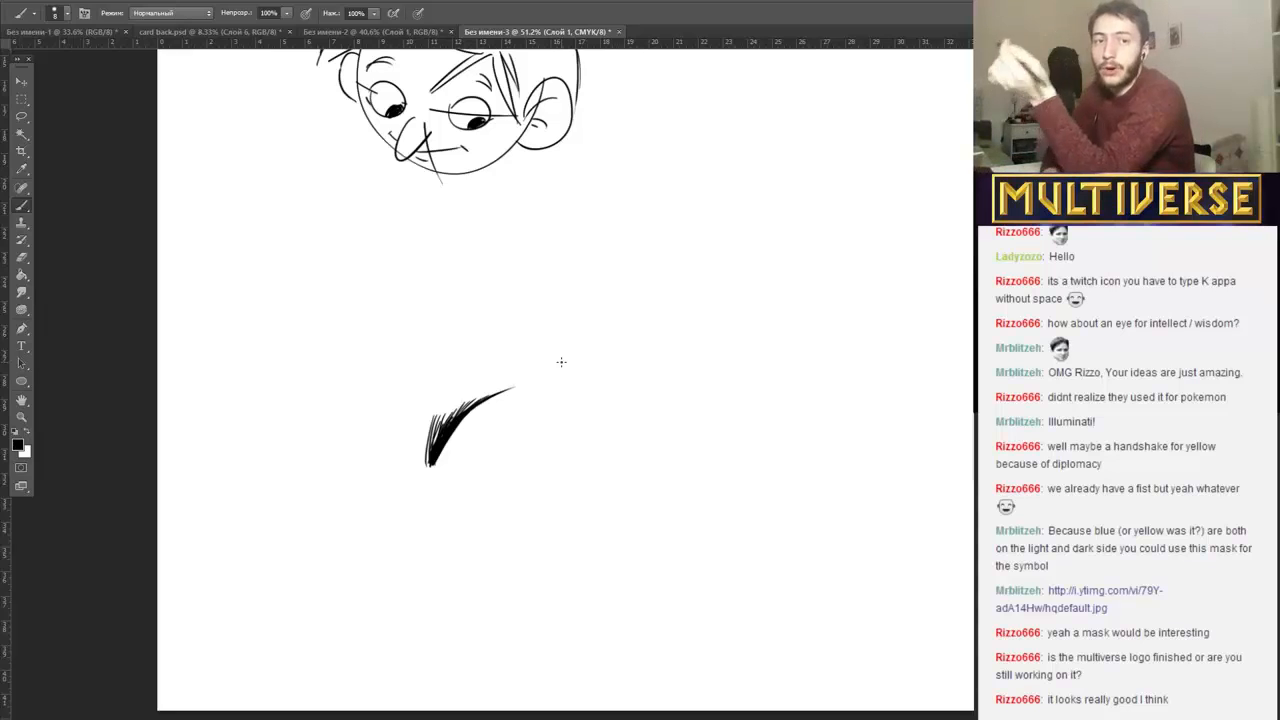
# Sketch a circle with straight sides tapering to a smaller rounded base, adding lengthwise lines and a short arc across the narrow end.
pyautogui.moveTo(725, 370)
pyautogui.mouseDown()
pyautogui.moveTo(738, 234)
pyautogui.moveTo(722, 370)
pyautogui.mouseUp()
pyautogui.moveTo(680, 300); pyautogui.dragTo(783, 441)
pyautogui.moveTo(800, 258); pyautogui.dragTo(824, 388)
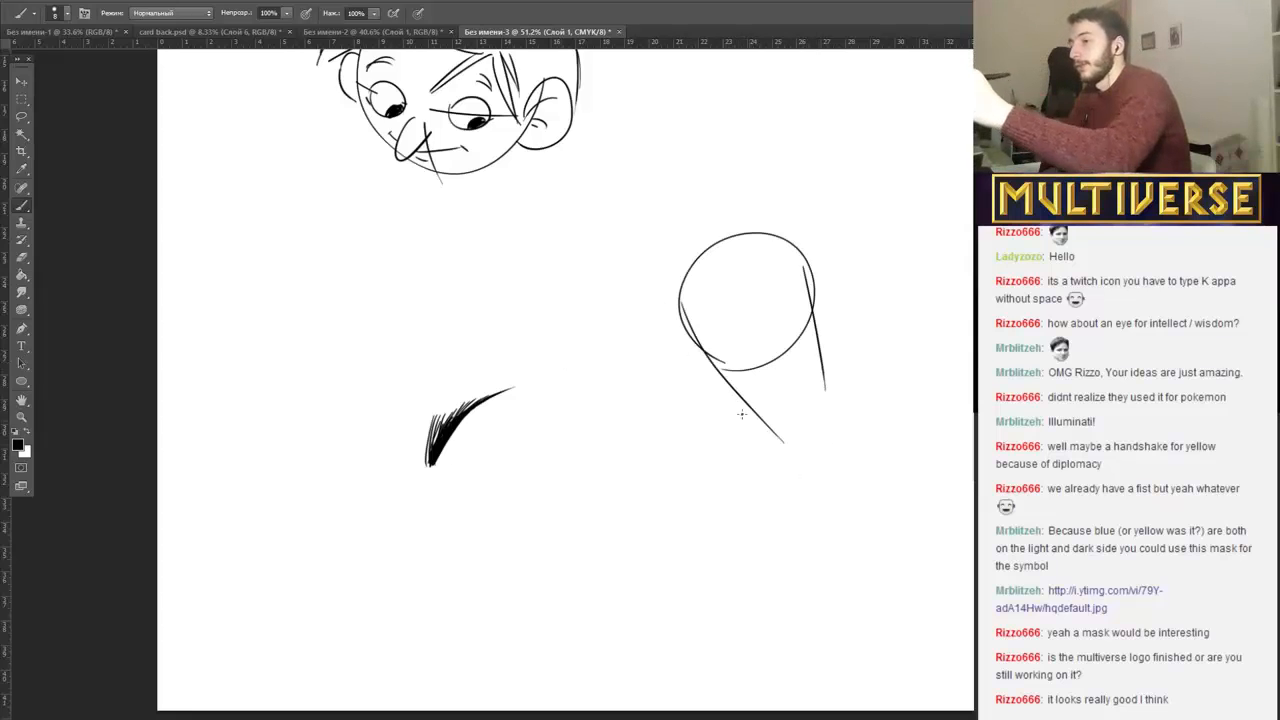
pyautogui.moveTo(738, 400); pyautogui.dragTo(825, 380)
pyautogui.moveTo(790, 250)
pyautogui.mouseDown()
pyautogui.moveTo(812, 392)
pyautogui.moveTo(800, 400)
pyautogui.moveTo(666, 262)
pyautogui.mouseUp()
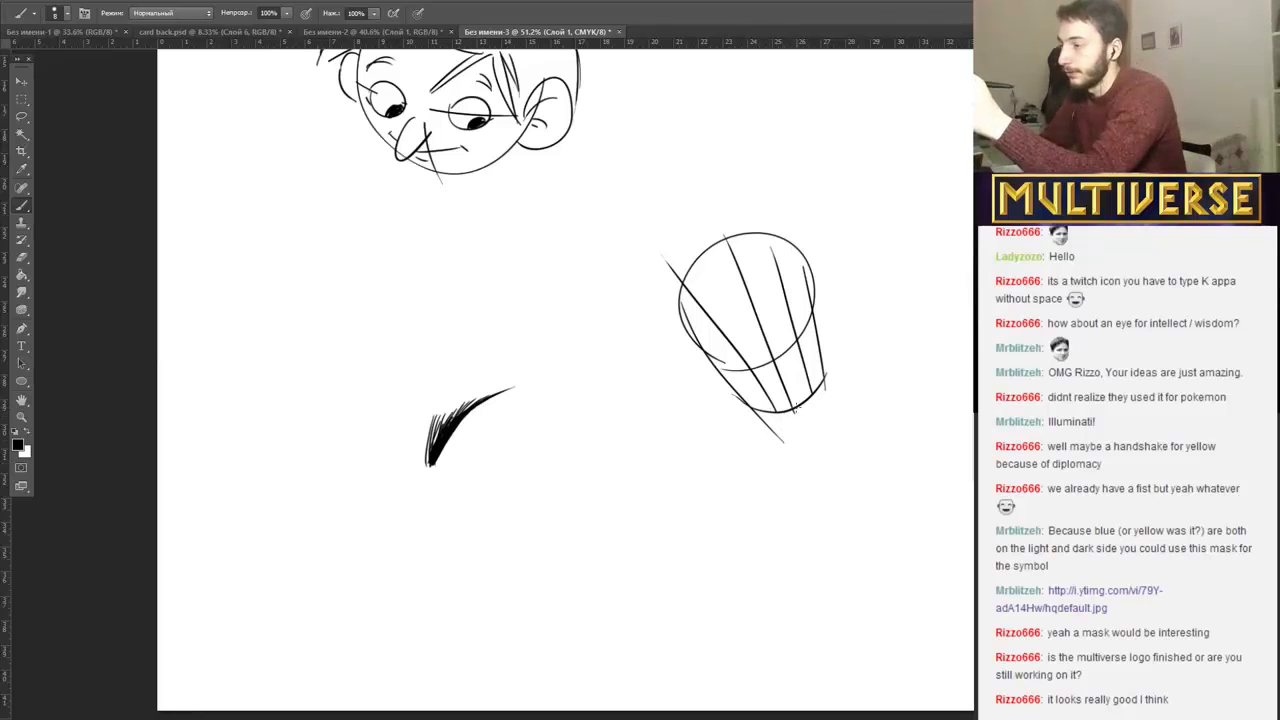
pyautogui.moveTo(745, 405)
pyautogui.mouseDown()
pyautogui.moveTo(764, 372)
pyautogui.moveTo(818, 396)
pyautogui.mouseUp()
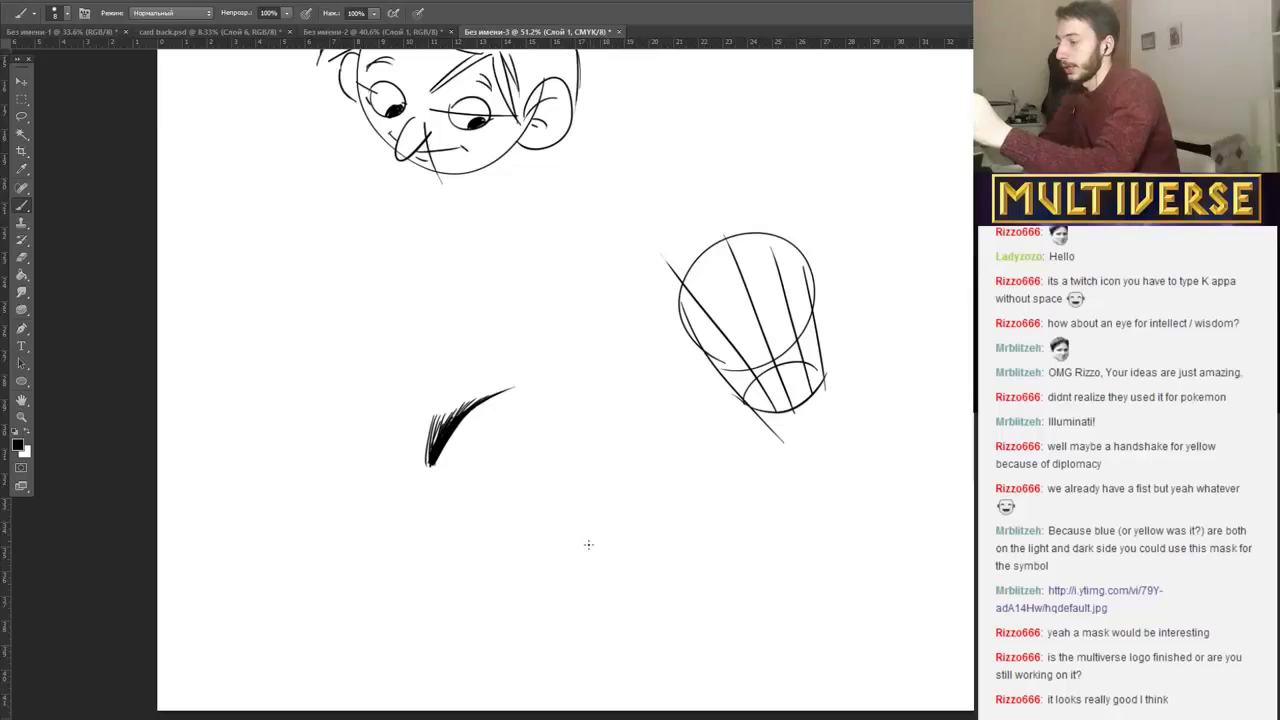
# Draw a reclining body of large rounded forms joined by a narrow curved waist, with tapering folds, in the empty area below the hair stroke.
pyautogui.moveTo(586, 544)
pyautogui.mouseDown()
pyautogui.moveTo(655, 490)
pyautogui.moveTo(672, 560)
pyautogui.moveTo(560, 555)
pyautogui.moveTo(485, 579)
pyautogui.moveTo(614, 594)
pyautogui.mouseUp()
pyautogui.moveTo(702, 553)
pyautogui.mouseDown()
pyautogui.moveTo(722, 603)
pyautogui.moveTo(657, 580)
pyautogui.moveTo(645, 594)
pyautogui.moveTo(720, 618)
pyautogui.mouseUp()
pyautogui.moveTo(640, 598)
pyautogui.mouseDown()
pyautogui.moveTo(671, 634)
pyautogui.moveTo(706, 627)
pyautogui.mouseUp()
pyautogui.moveTo(603, 596)
pyautogui.mouseDown()
pyautogui.moveTo(648, 607)
pyautogui.moveTo(608, 621)
pyautogui.moveTo(603, 570)
pyautogui.moveTo(587, 575)
pyautogui.moveTo(624, 576)
pyautogui.mouseUp()
pyautogui.moveTo(596, 570); pyautogui.dragTo(640, 566)
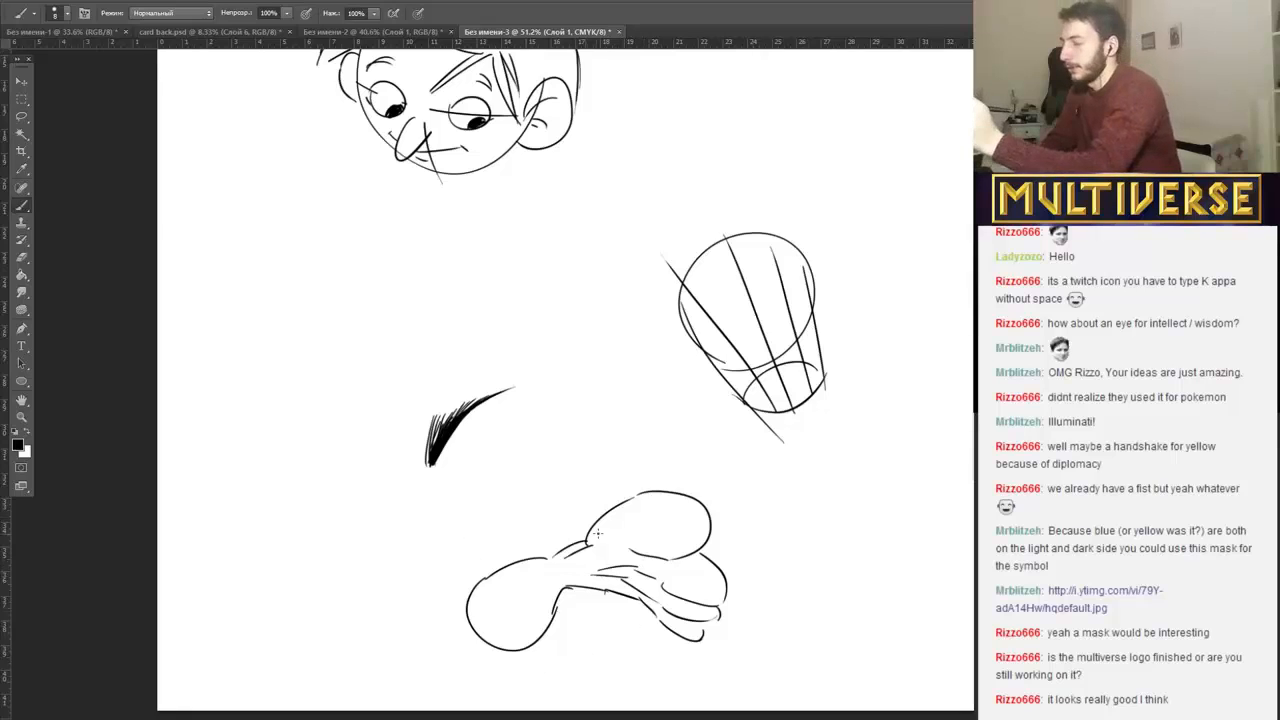
# Add a shoulder line, short neck and small oval head with curved facial guide lines above the reclining body.
pyautogui.moveTo(565, 529); pyautogui.dragTo(508, 553)
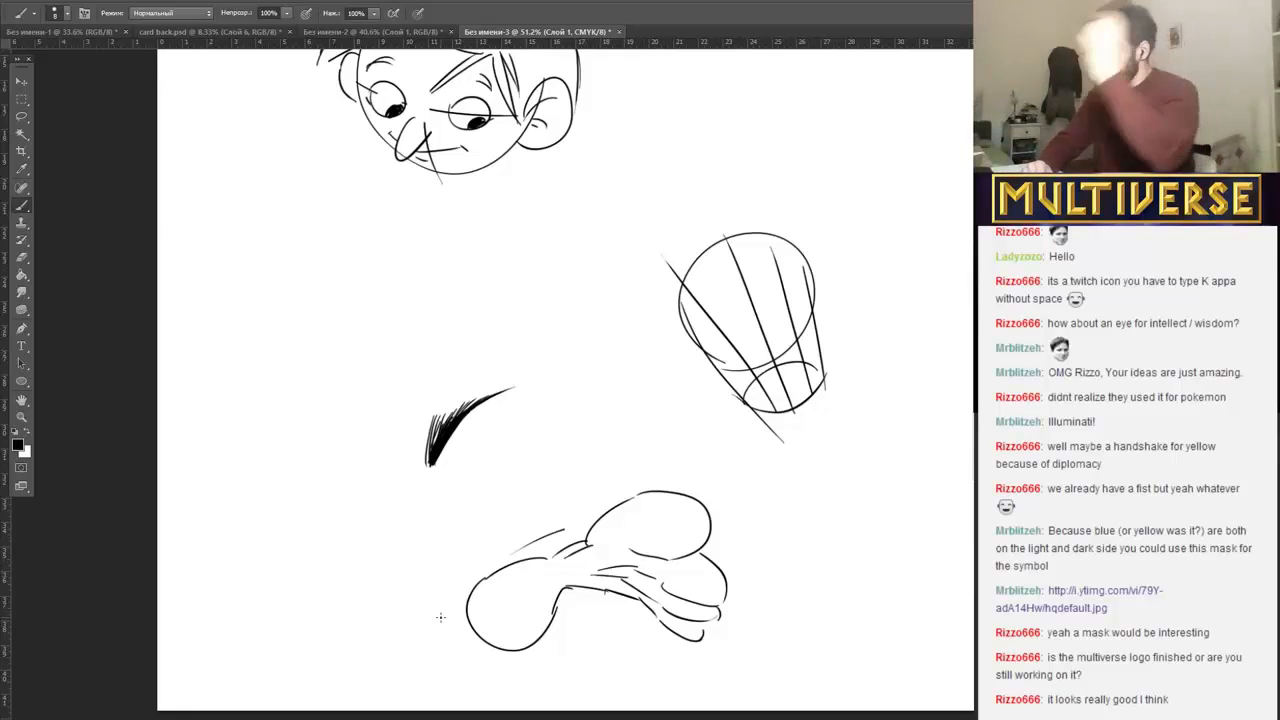
pyautogui.moveTo(556, 512)
pyautogui.mouseDown()
pyautogui.moveTo(538, 562)
pyautogui.moveTo(588, 528)
pyautogui.moveTo(510, 506)
pyautogui.mouseUp()
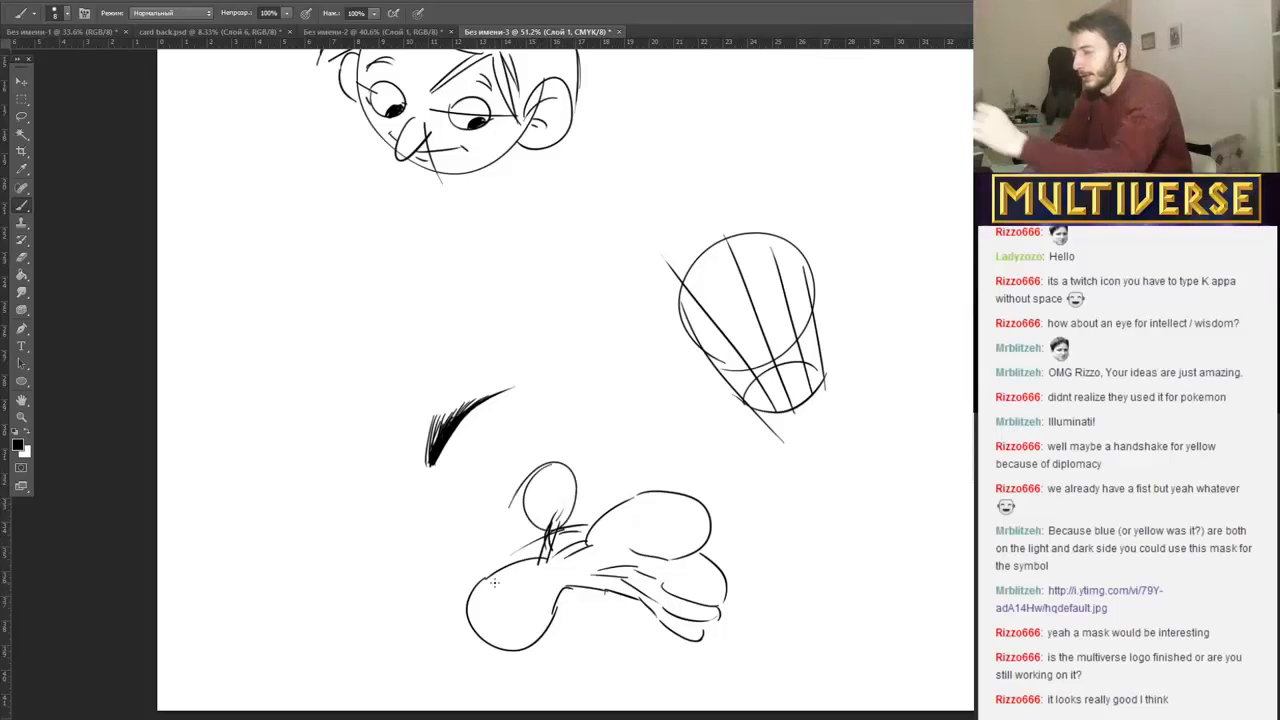
pyautogui.moveTo(556, 462)
pyautogui.mouseDown()
pyautogui.moveTo(540, 520)
pyautogui.moveTo(562, 504)
pyautogui.moveTo(534, 502)
pyautogui.mouseUp()
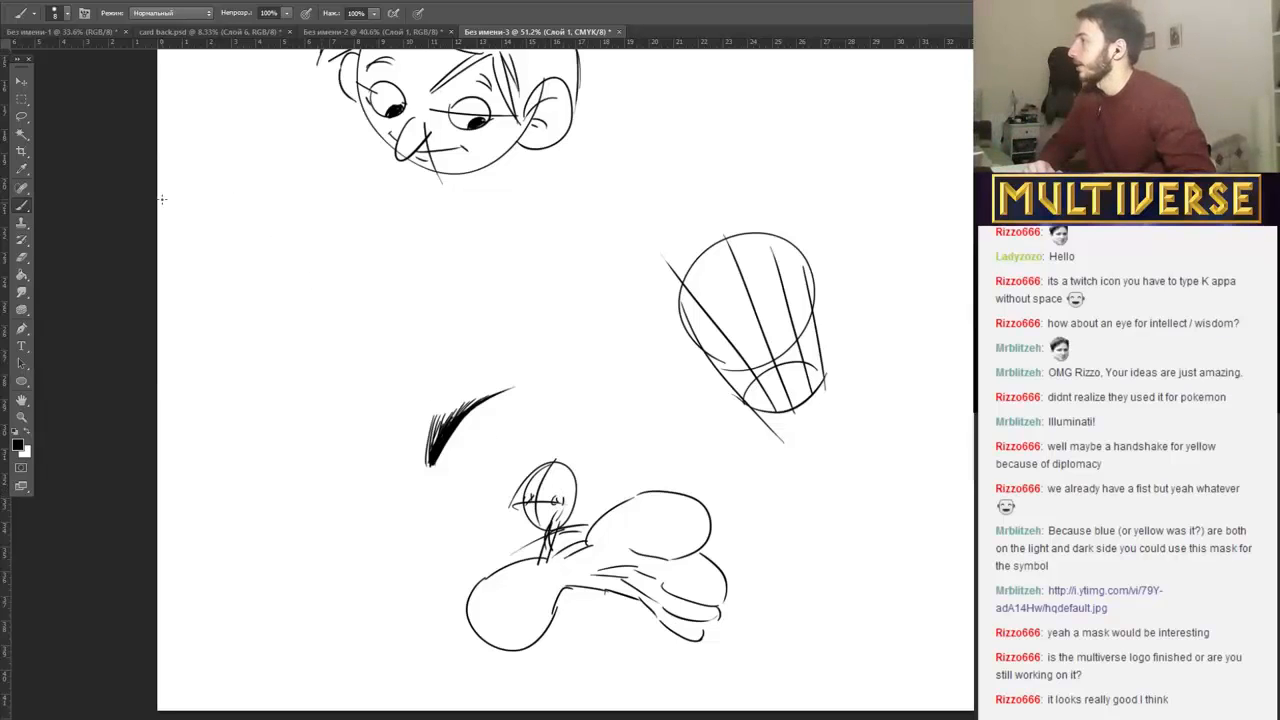
pyautogui.click(48, 6)
pyautogui.click(58, 21)
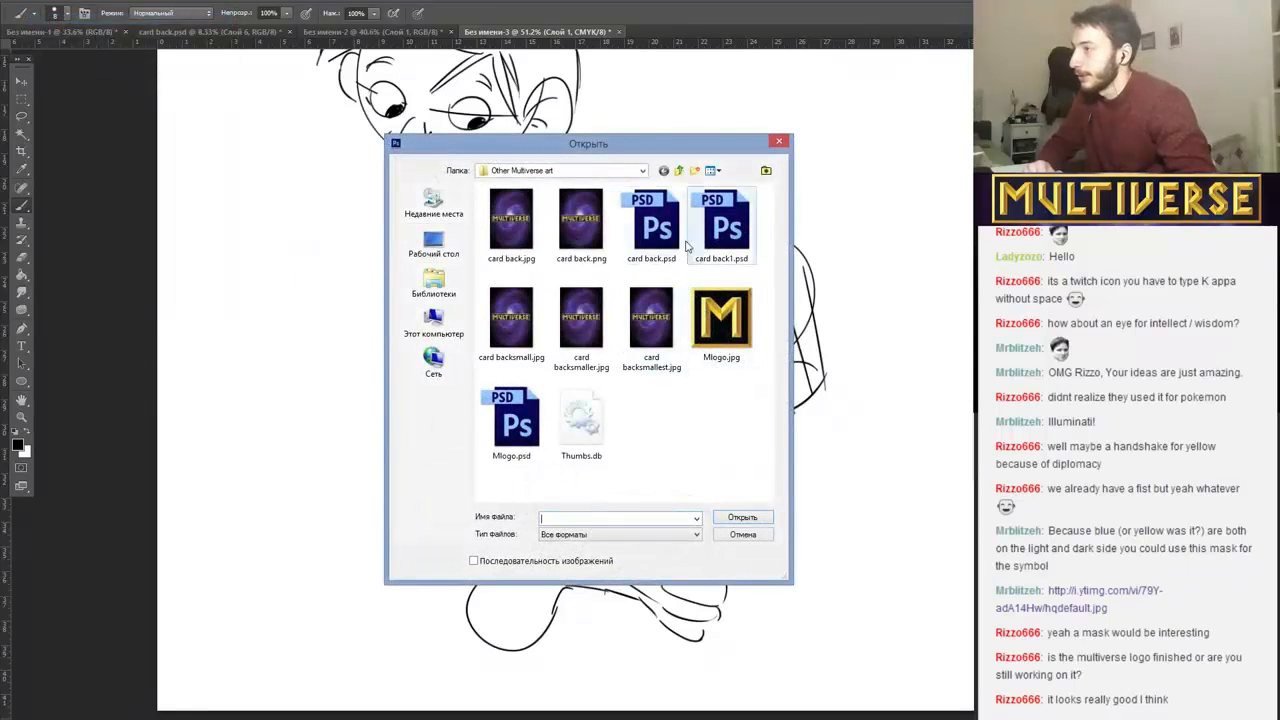
pyautogui.click(679, 171)
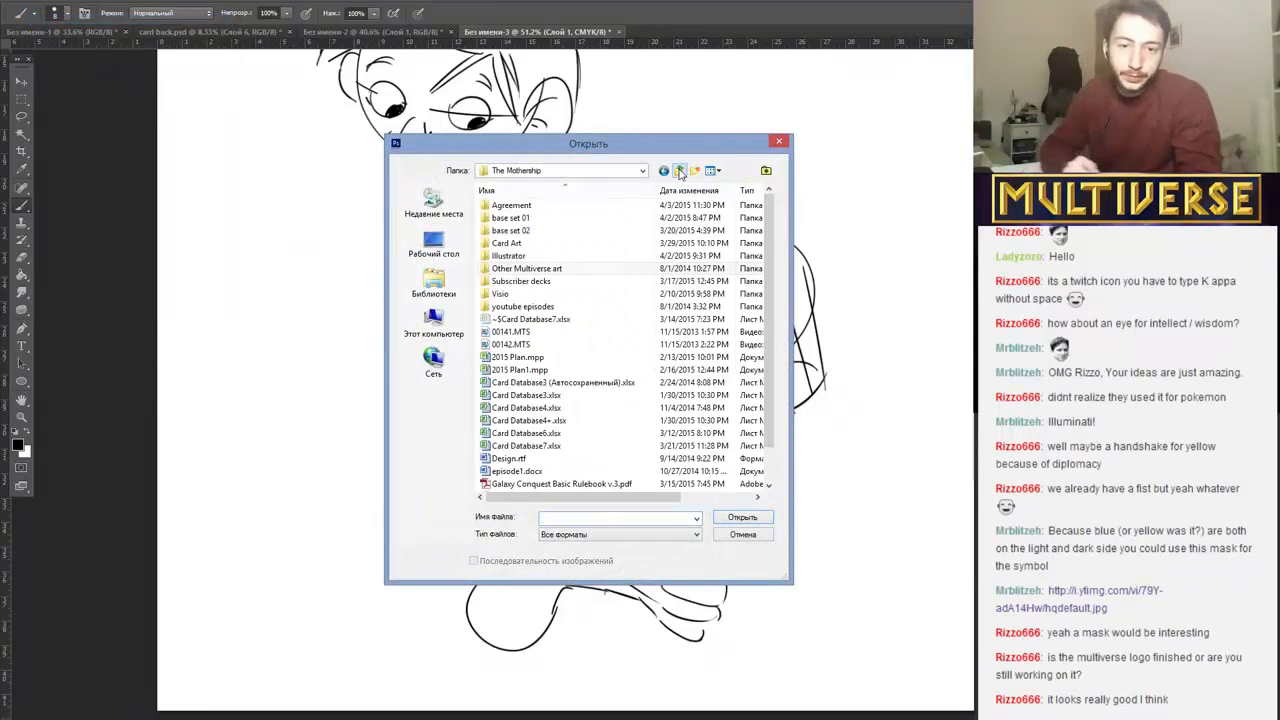
pyautogui.click(210, 718)
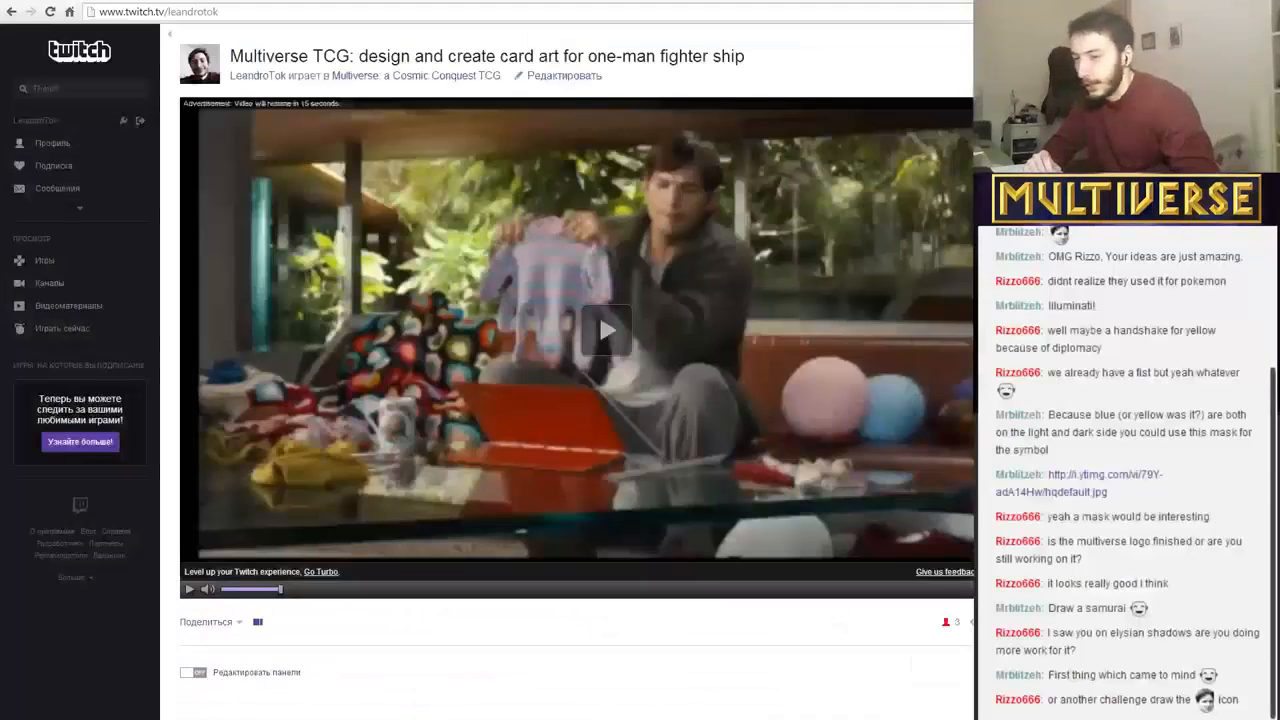
pyautogui.click(210, 718)
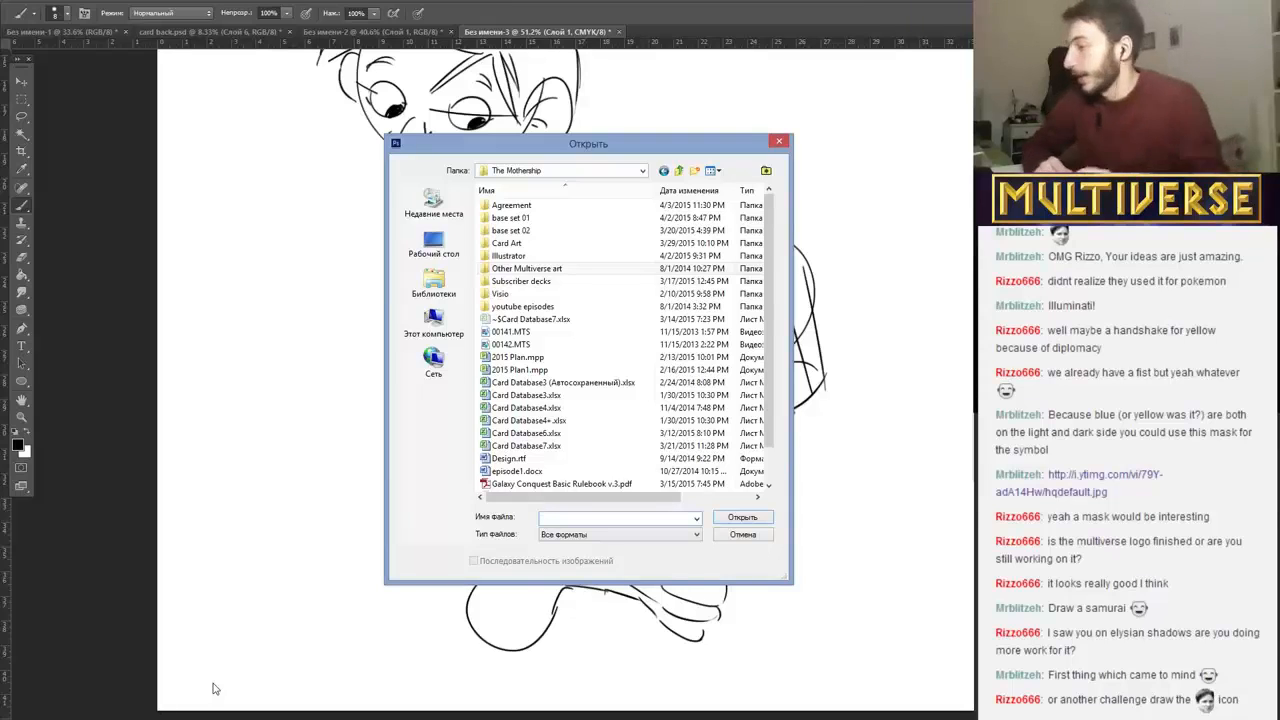
pyautogui.click(778, 142)
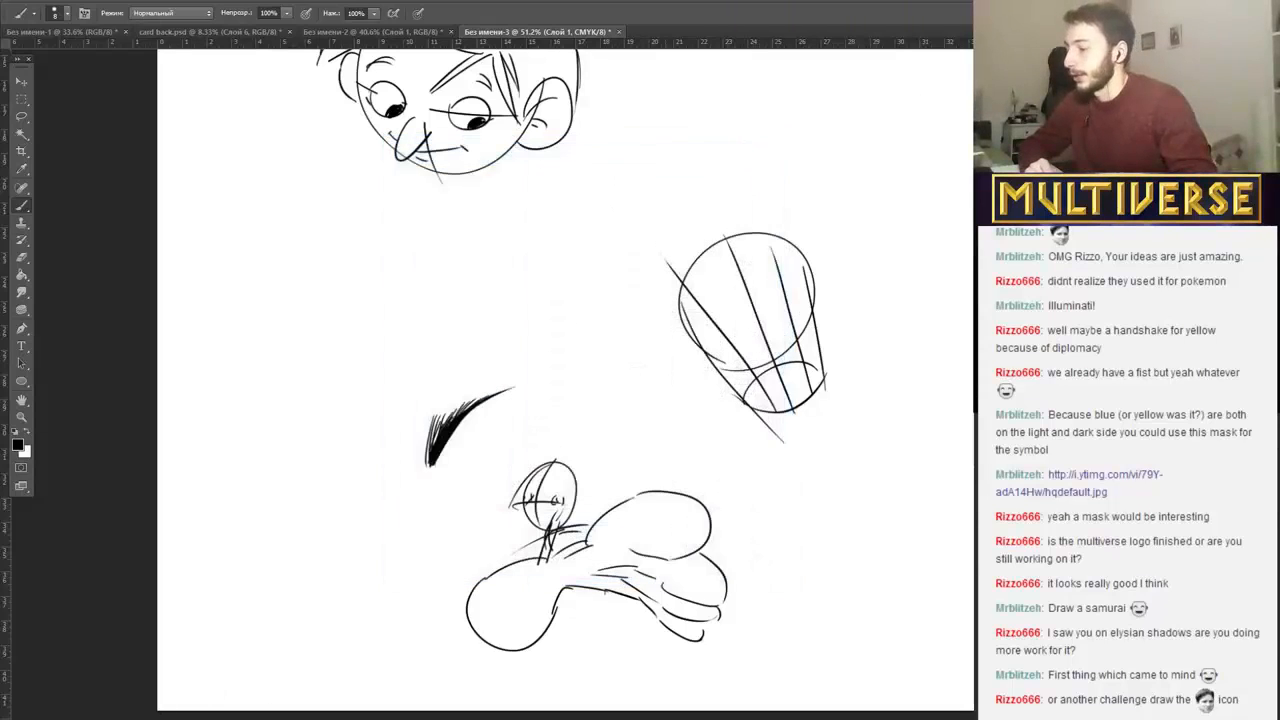
# Examine the Kappa face icon on the Twitch channel page in the browser and return to the empty canvas area above the sketches.
pyautogui.moveTo(561, 374)
pyautogui.mouseDown()
pyautogui.moveTo(33, 375)
pyautogui.moveTo(606, 377)
pyautogui.moveTo(606, 565)
pyautogui.mouseUp()
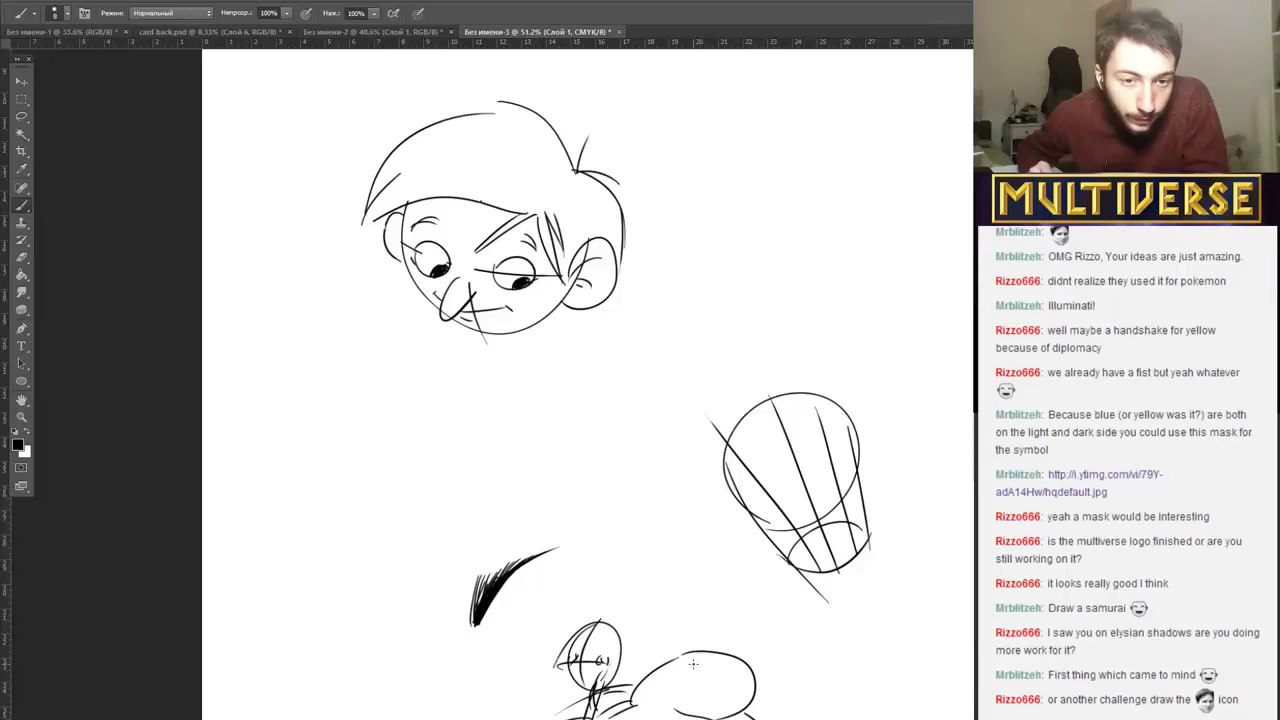
pyautogui.scroll(5, 687, 608)
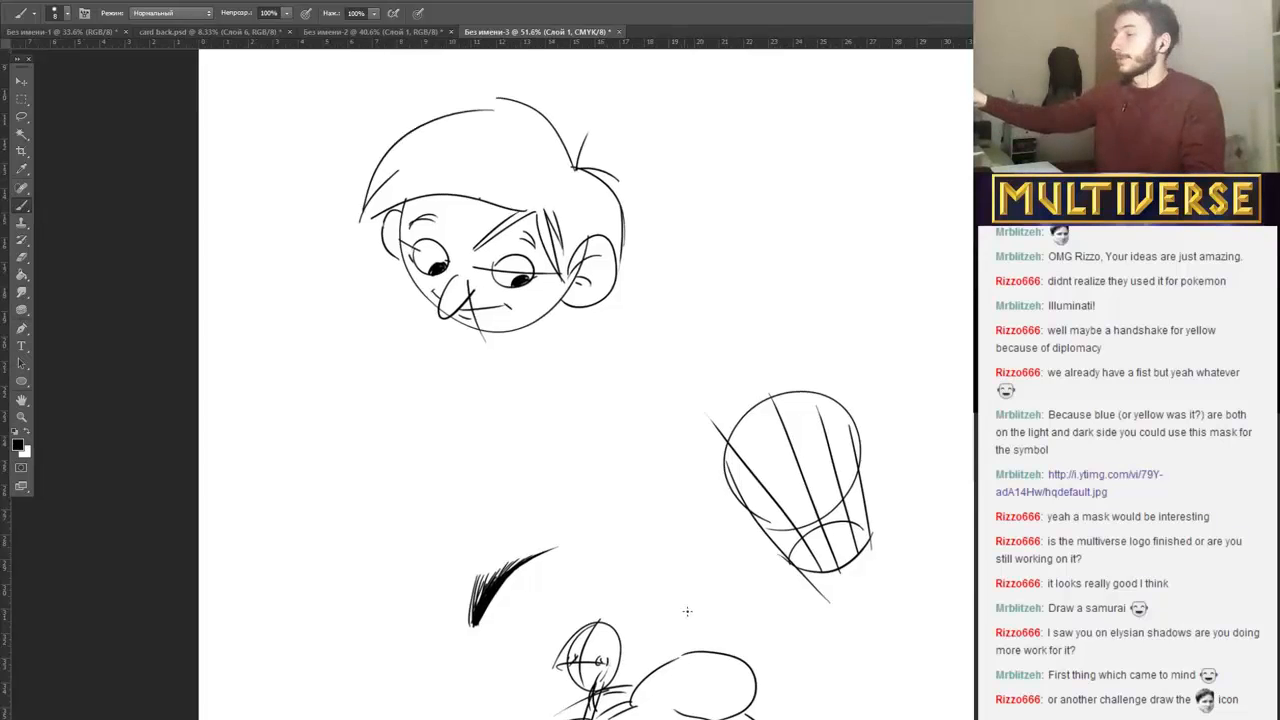
pyautogui.scroll(4, 690, 581)
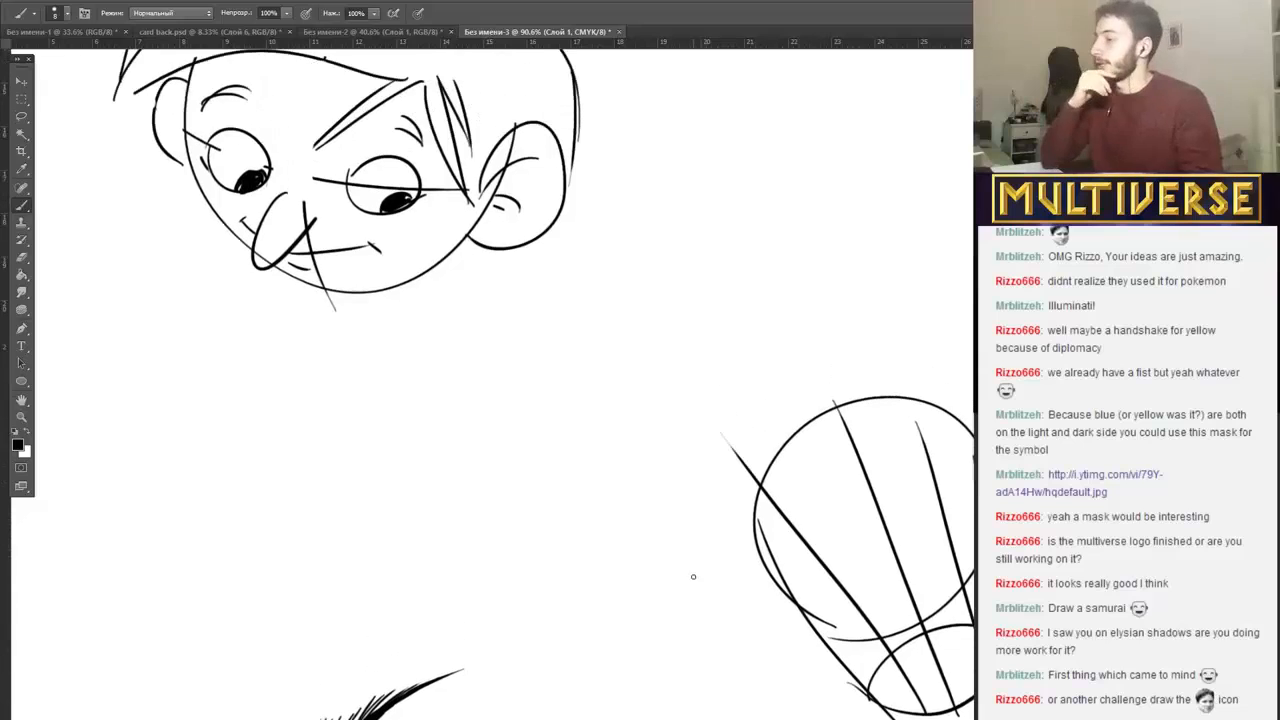
pyautogui.hscroll(8, 794, 560)
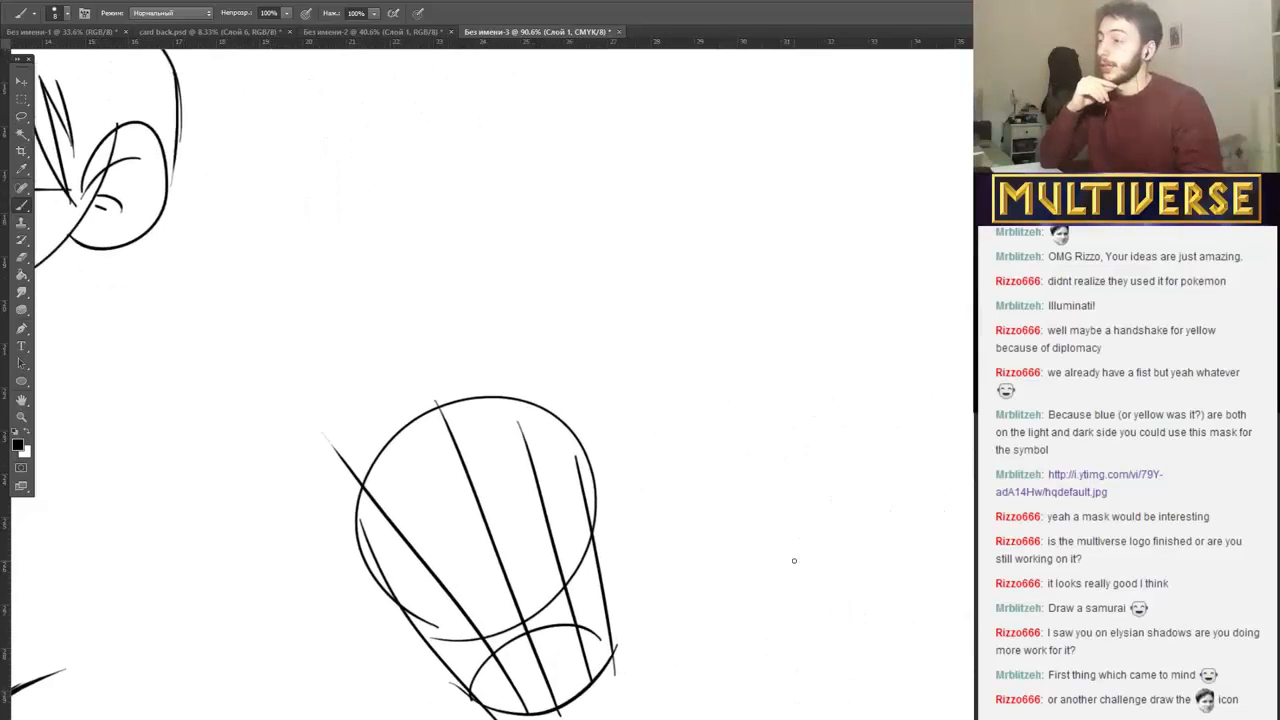
pyautogui.scroll(1, 794, 560)
pyautogui.scroll(8, 490, 383)
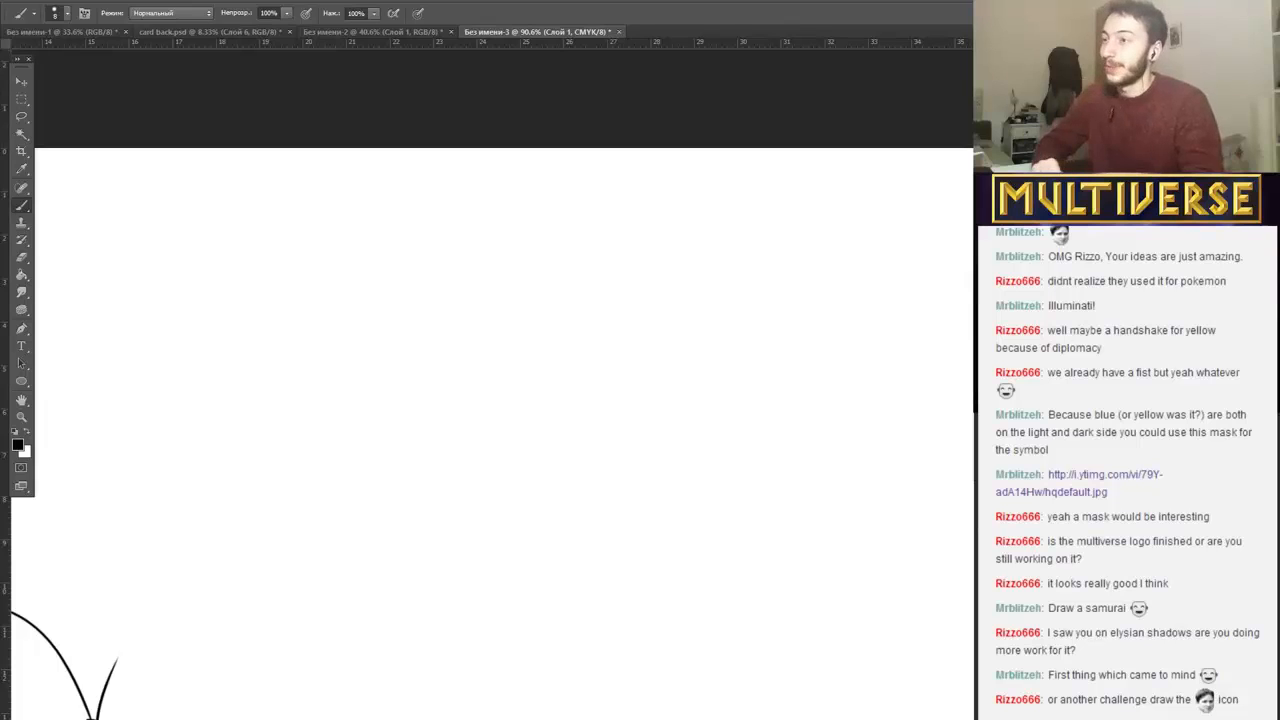
pyautogui.scroll(-3, 490, 400)
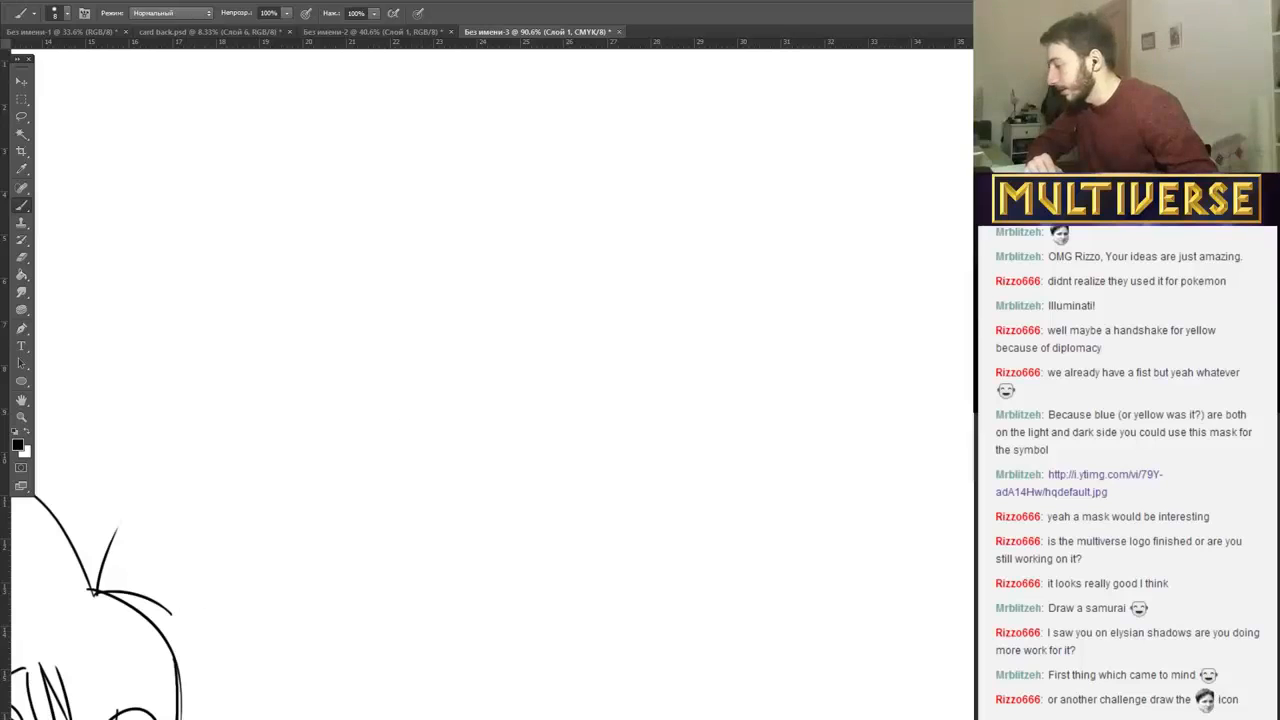
pyautogui.moveTo(178, 718)
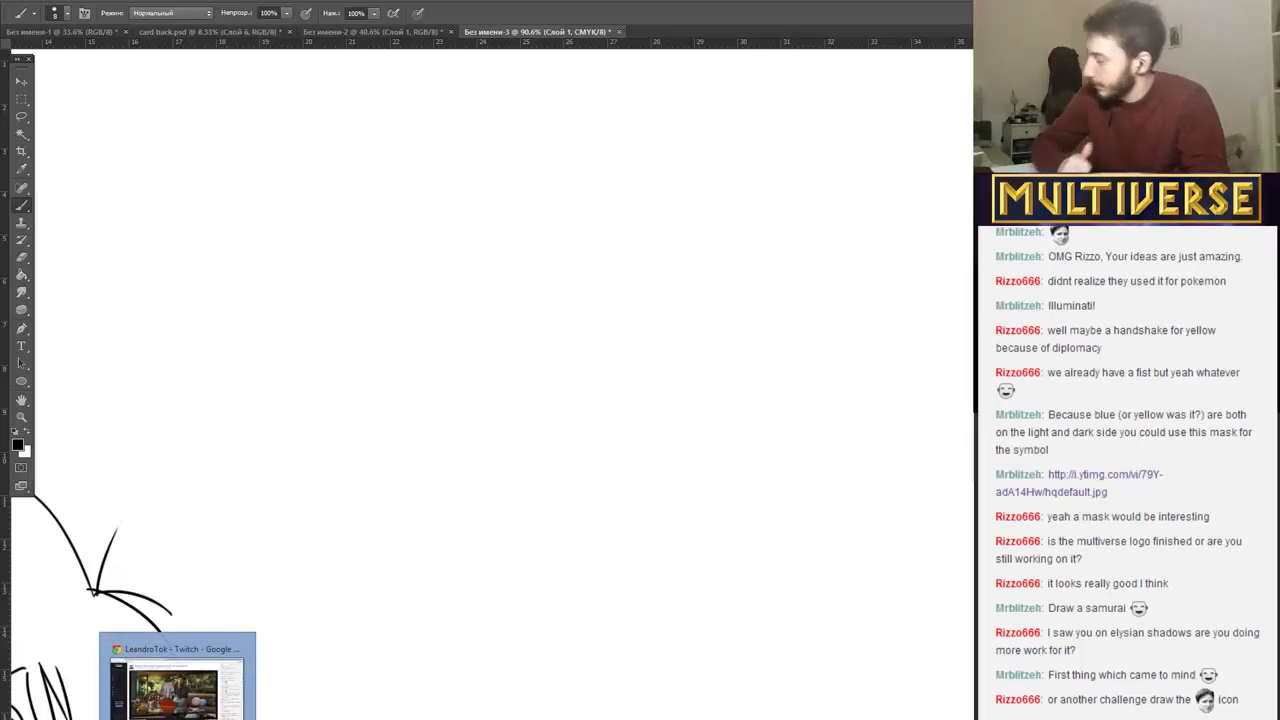
pyautogui.click(176, 690)
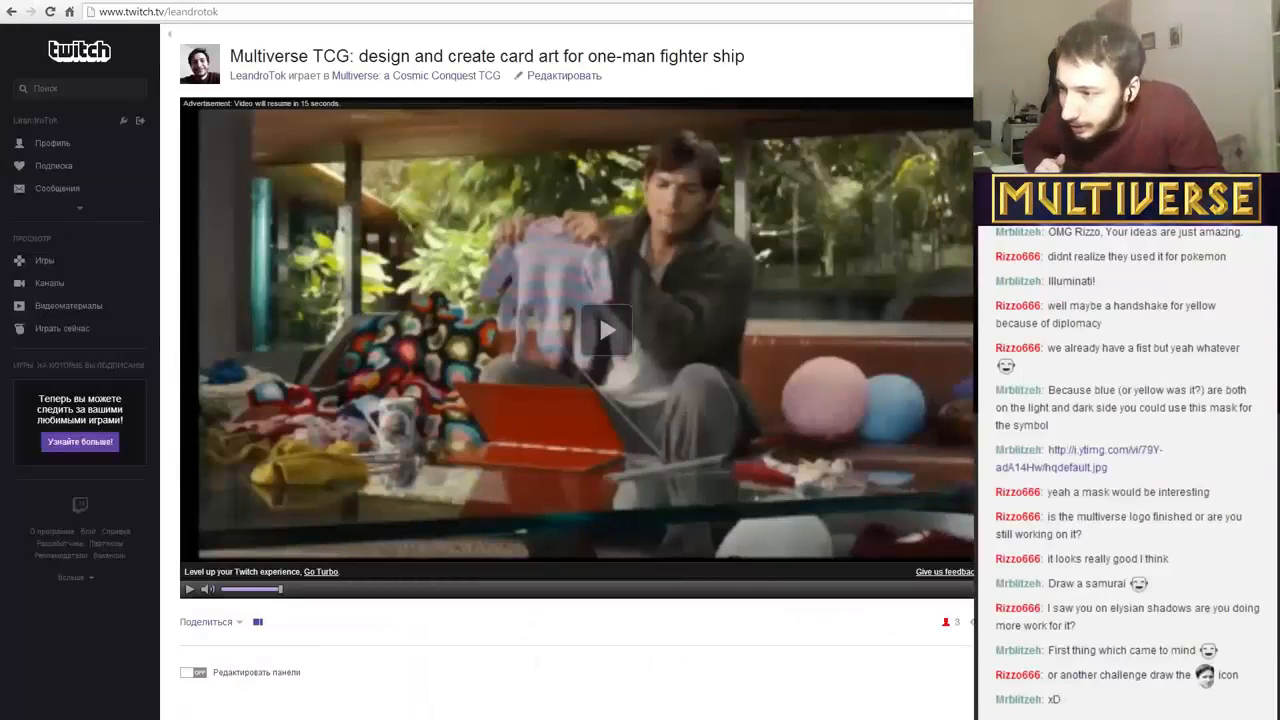
pyautogui.hotkey('alt', 'Tab')
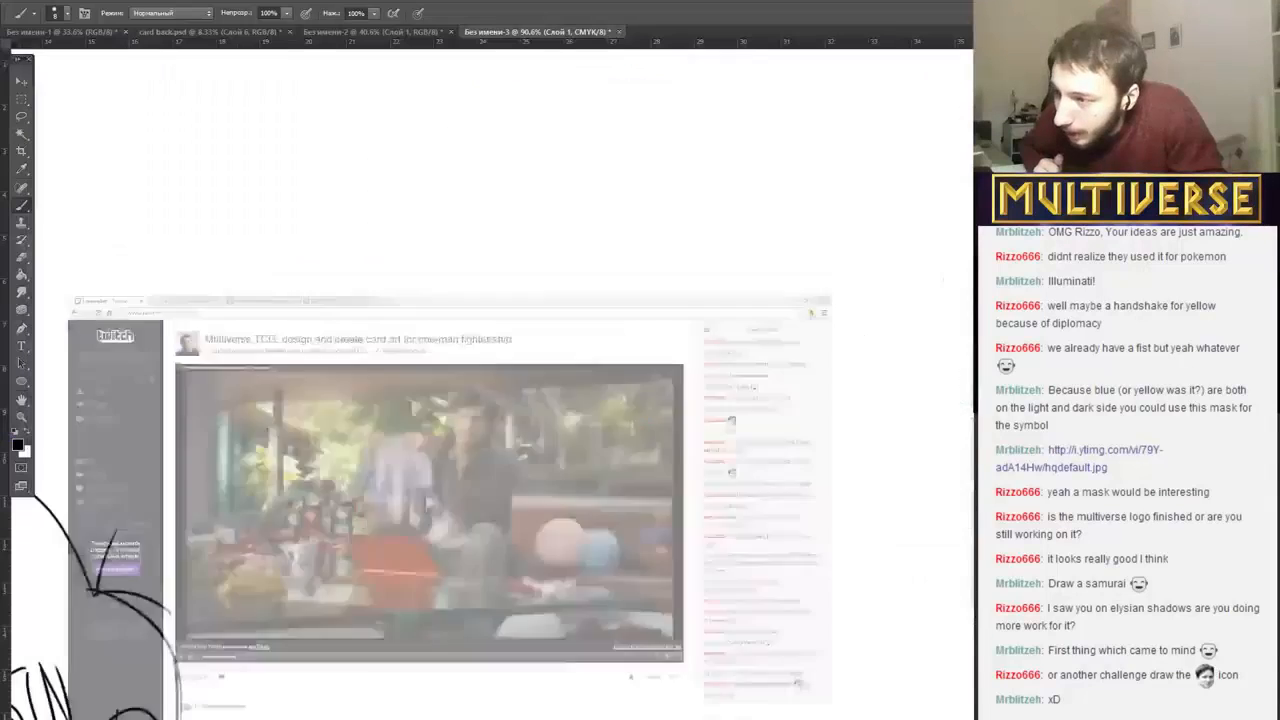
# Sketch a small man's head in the empty area with side-parted hair, a brow, nose and slight smile, closed by a cheek and chin contour.
pyautogui.moveTo(598, 300)
pyautogui.mouseDown()
pyautogui.moveTo(656, 259)
pyautogui.moveTo(639, 232)
pyautogui.moveTo(603, 240)
pyautogui.moveTo(578, 340)
pyautogui.mouseUp()
pyautogui.moveTo(562, 278); pyautogui.dragTo(596, 342)
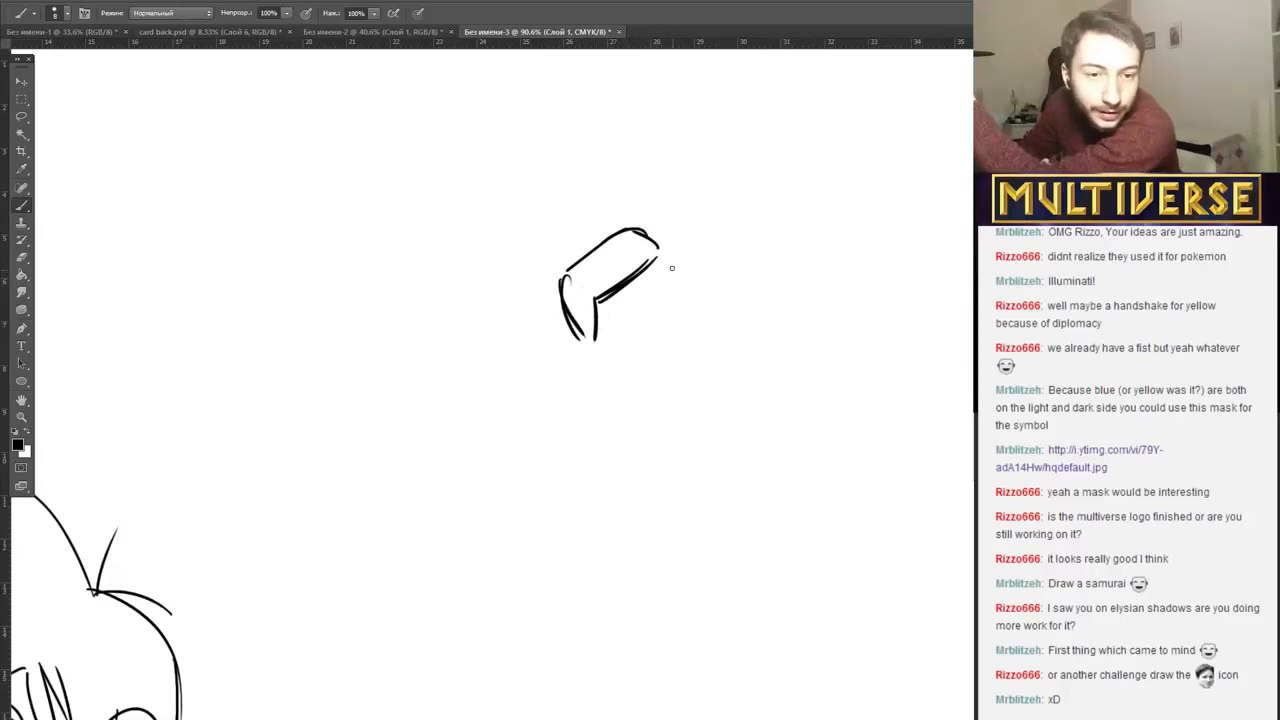
pyautogui.moveTo(674, 266)
pyautogui.mouseDown()
pyautogui.moveTo(664, 250)
pyautogui.moveTo(690, 272)
pyautogui.moveTo(683, 314)
pyautogui.moveTo(648, 306)
pyautogui.moveTo(684, 310)
pyautogui.moveTo(650, 340)
pyautogui.moveTo(672, 335)
pyautogui.mouseUp()
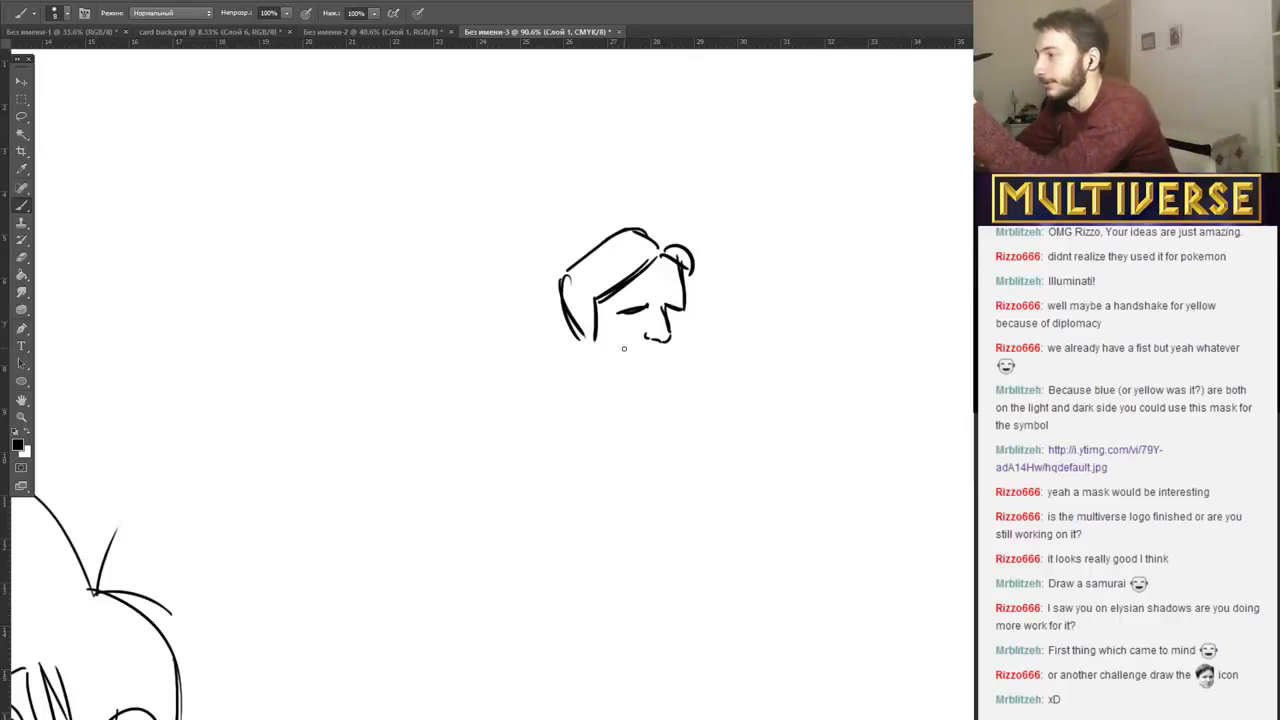
pyautogui.moveTo(625, 343); pyautogui.dragTo(668, 349)
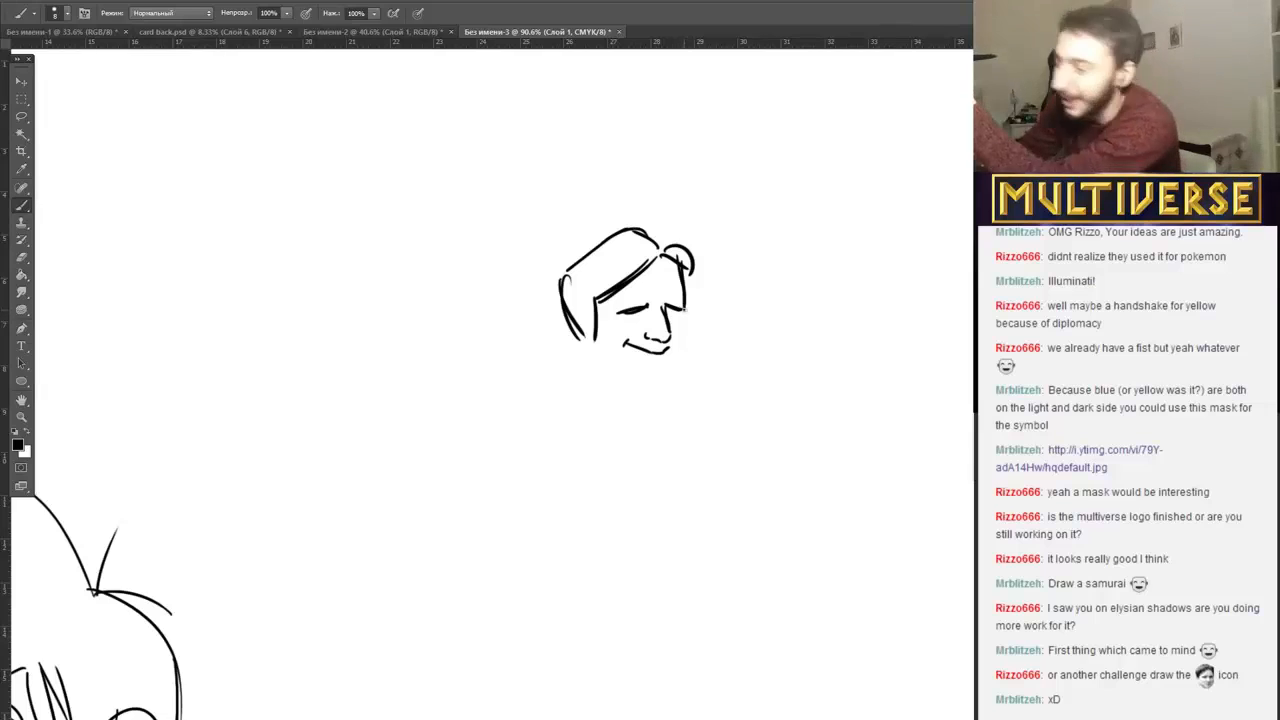
pyautogui.moveTo(679, 313)
pyautogui.mouseDown()
pyautogui.moveTo(688, 352)
pyautogui.moveTo(674, 367)
pyautogui.mouseUp()
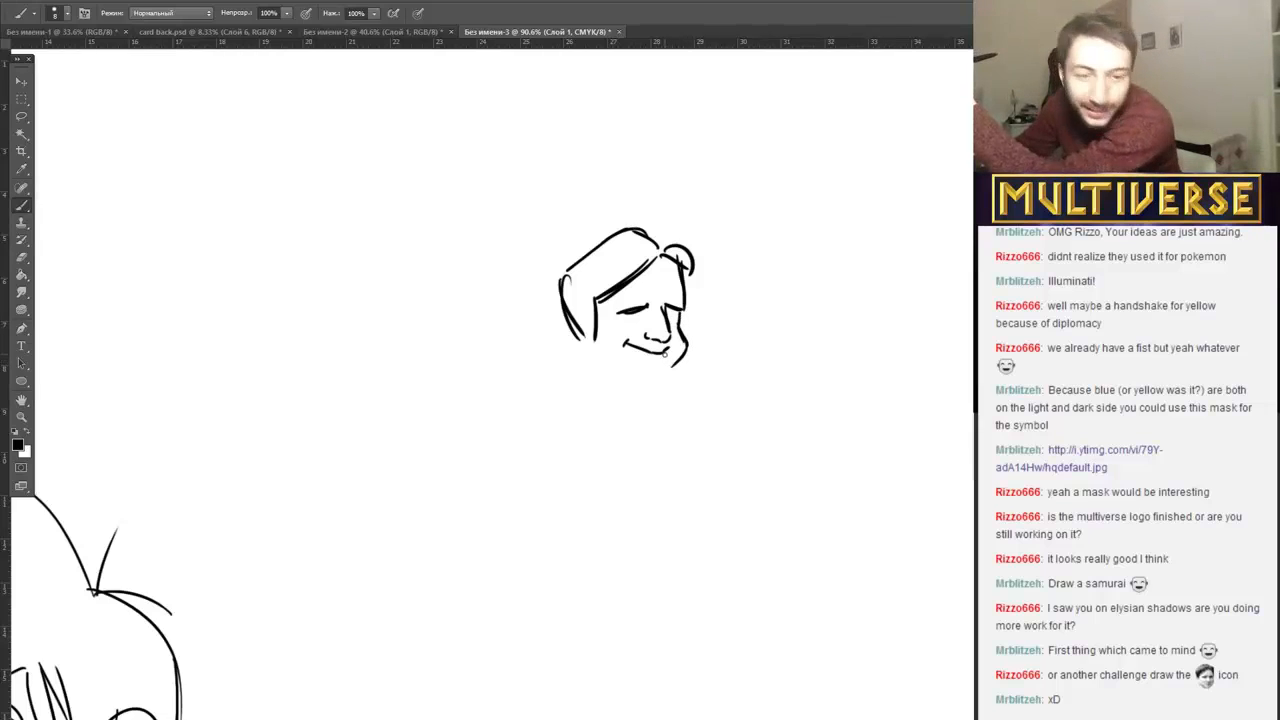
pyautogui.moveTo(601, 331)
pyautogui.mouseDown()
pyautogui.moveTo(621, 372)
pyautogui.moveTo(612, 359)
pyautogui.moveTo(668, 368)
pyautogui.mouseUp()
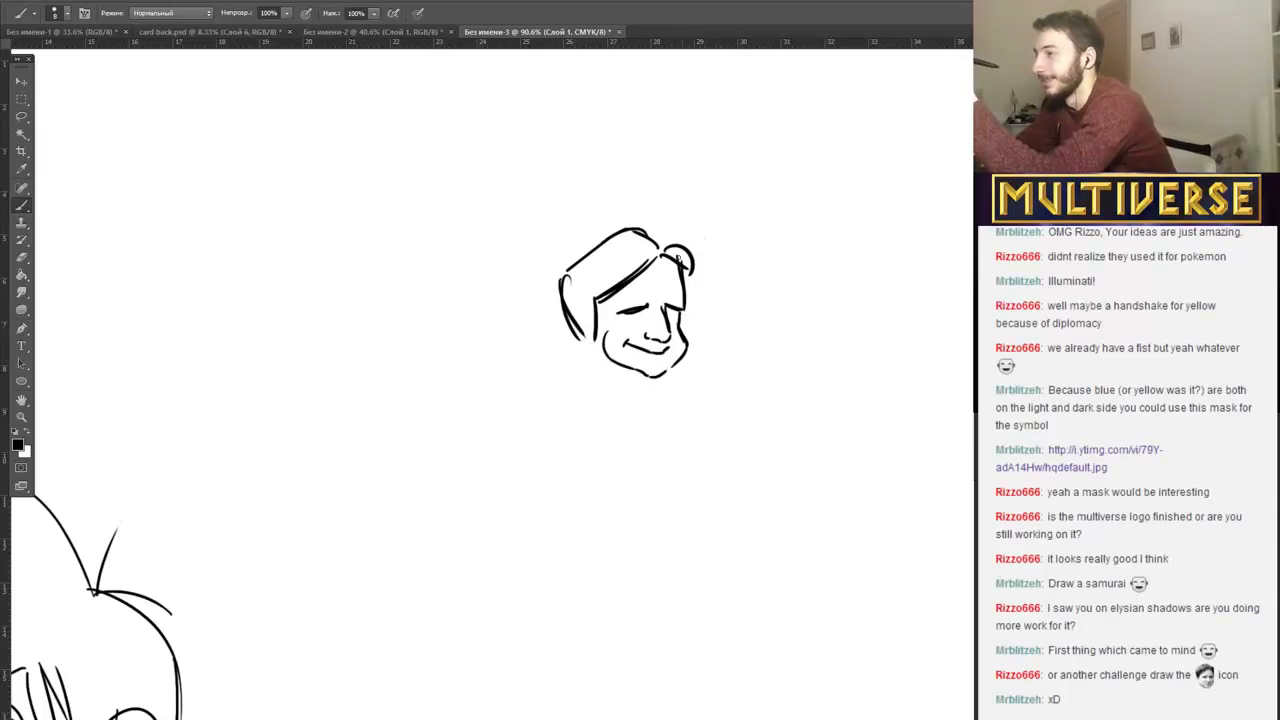
# Darken the eyes of the small head, draw its ear and thicken the hairline along the parting.
pyautogui.moveTo(633, 318); pyautogui.dragTo(680, 310)
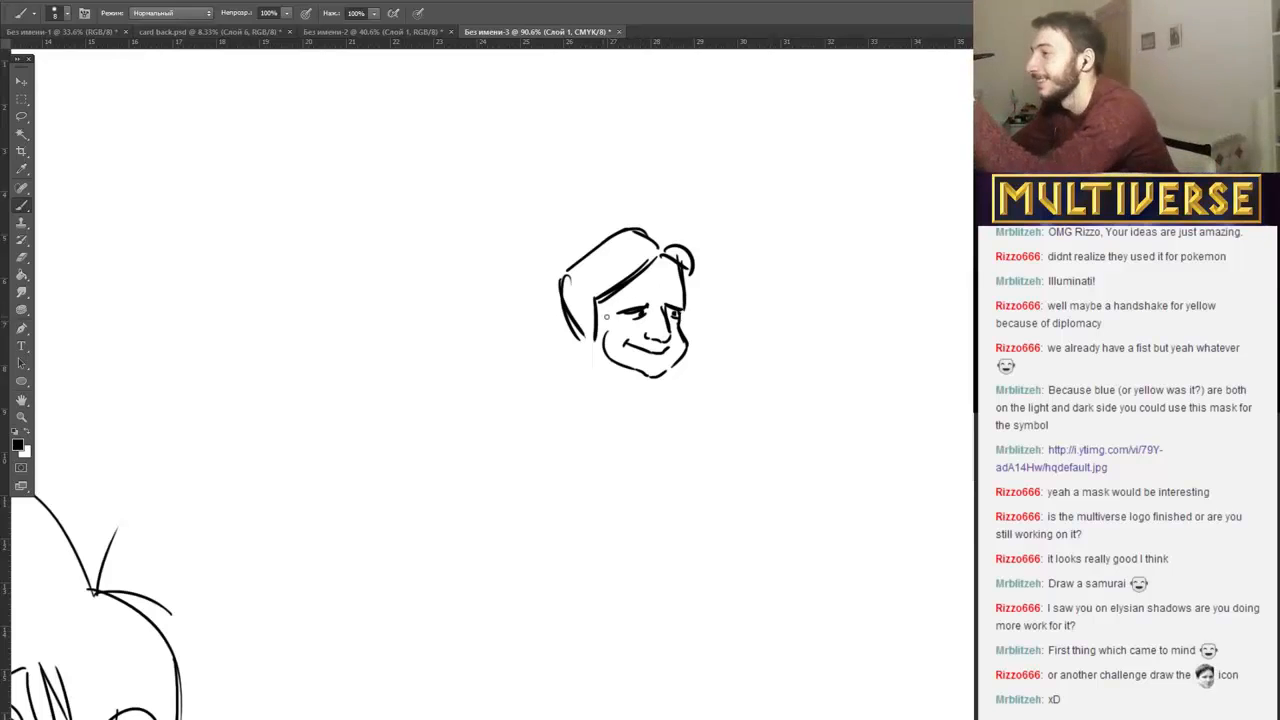
pyautogui.moveTo(596, 308); pyautogui.dragTo(603, 336)
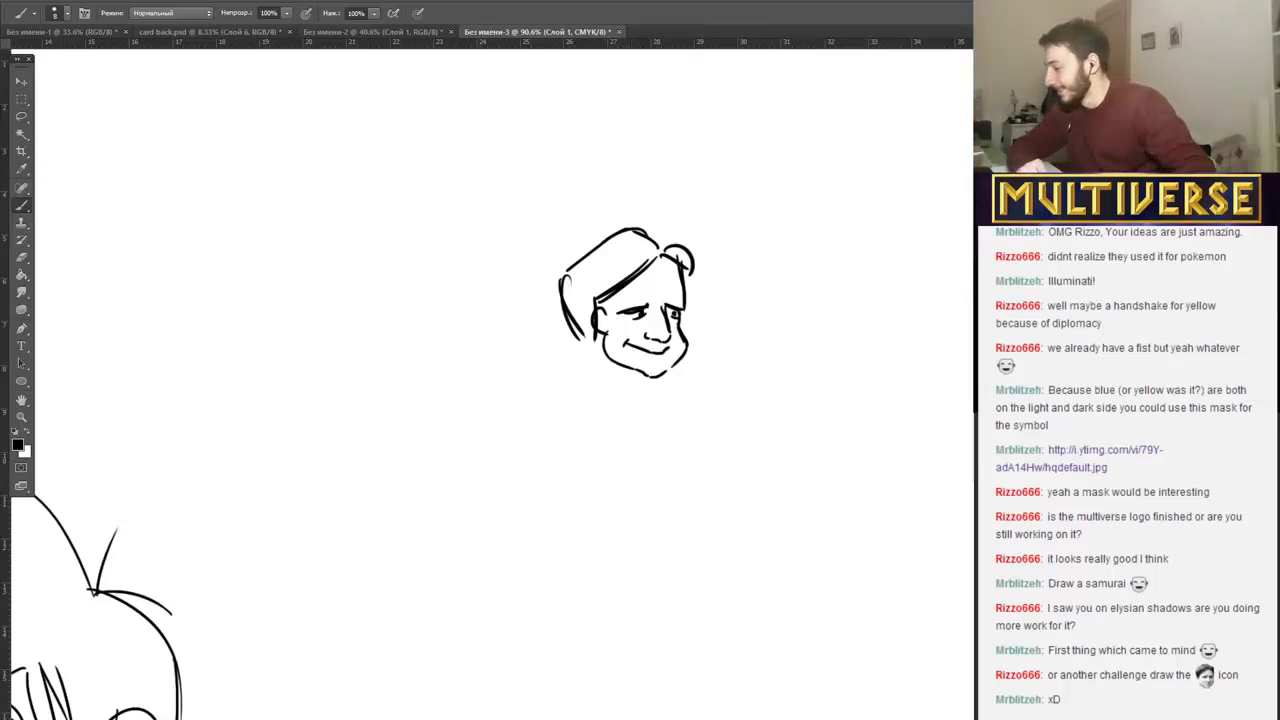
pyautogui.moveTo(598, 308); pyautogui.dragTo(640, 276)
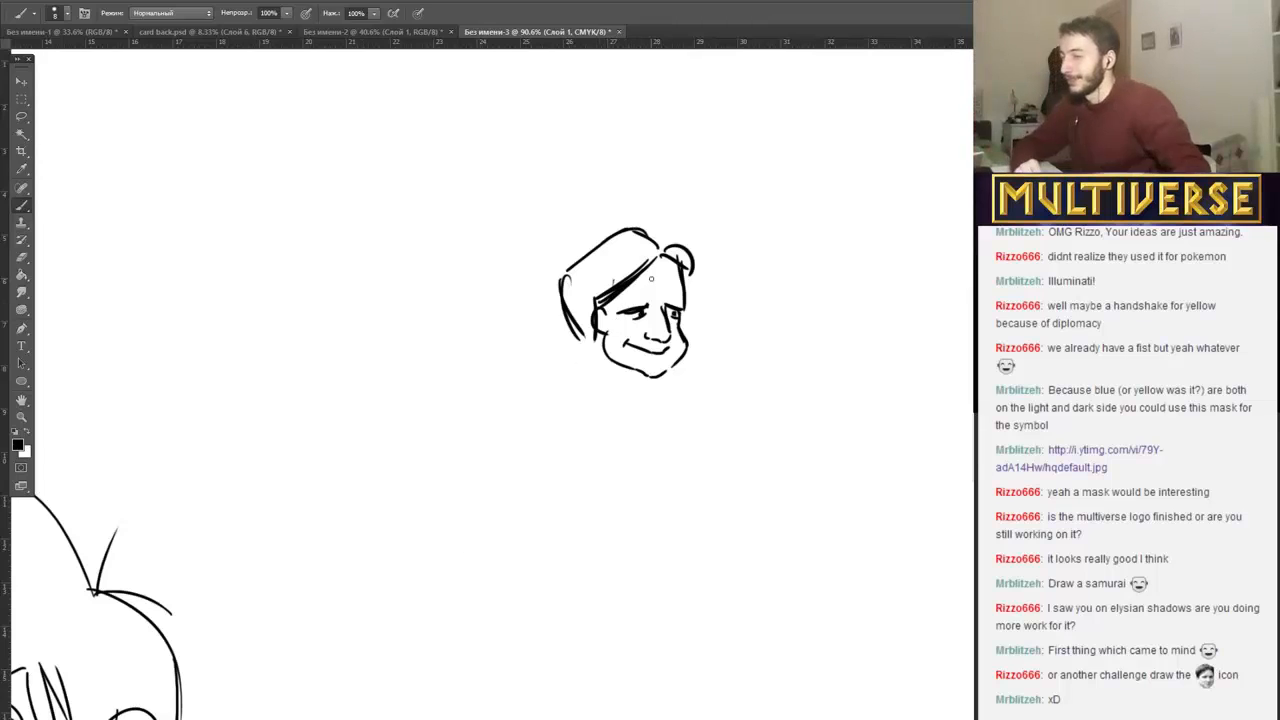
# Compare the small head with the face icon on the Twitch page and add short crease marks between the brows.
pyautogui.click(206, 650)
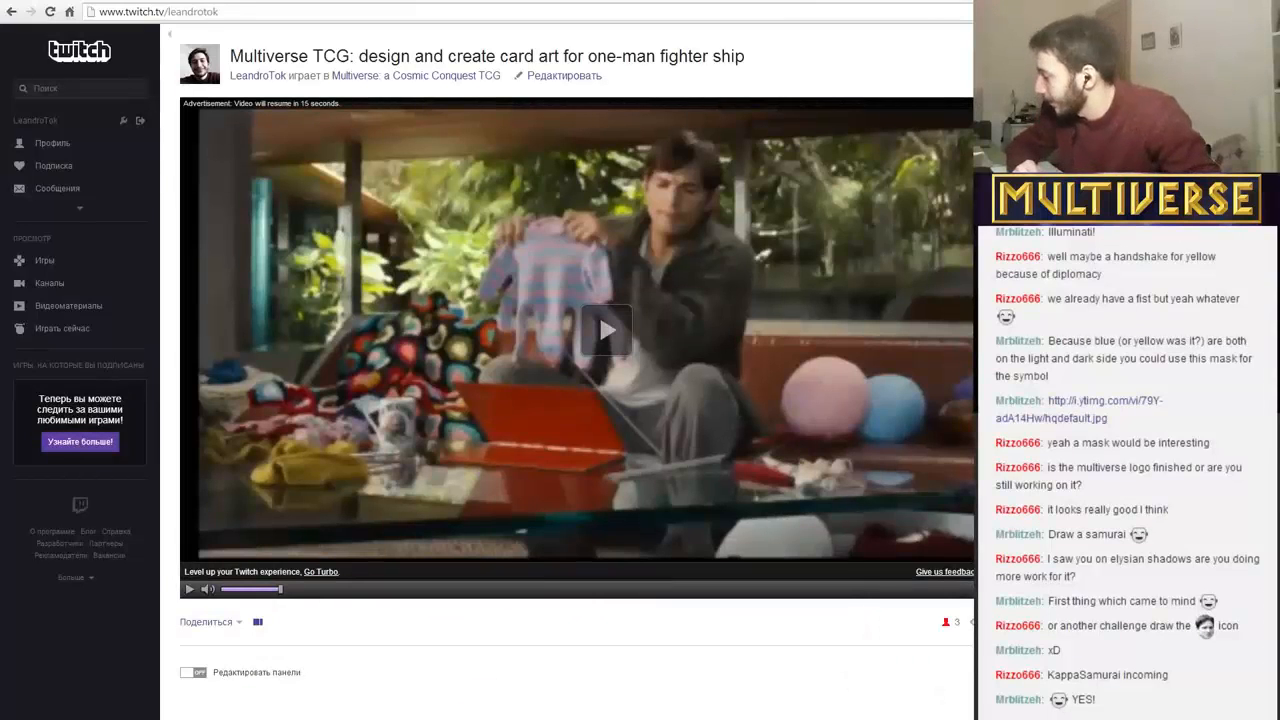
pyautogui.hotkey('alt', 'Tab')
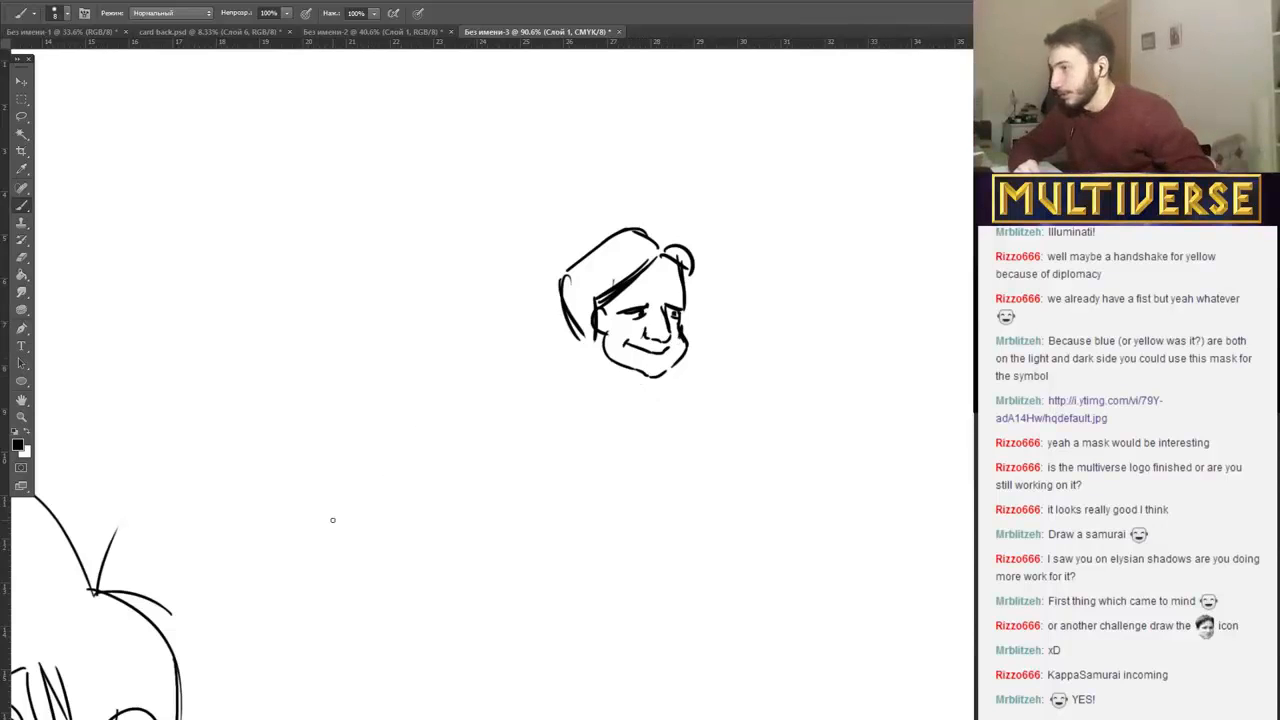
pyautogui.hotkey('alt', 'Tab')
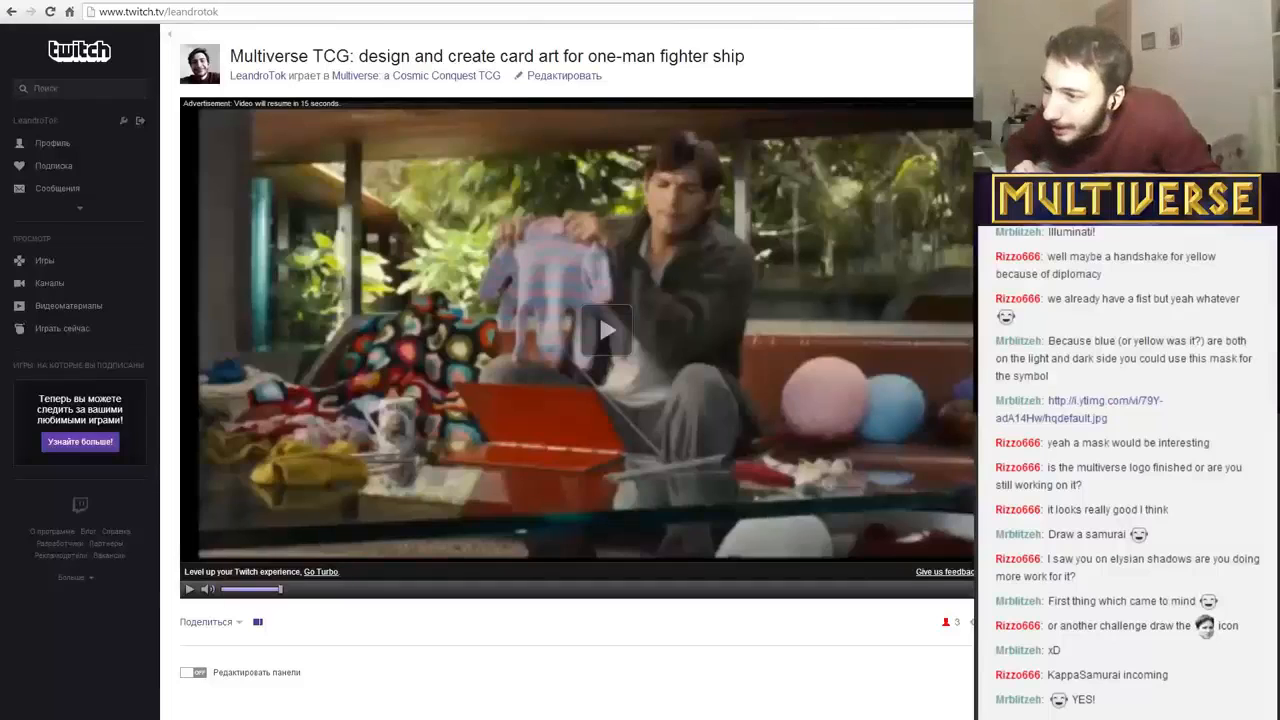
pyautogui.hotkey('alt', 'Tab')
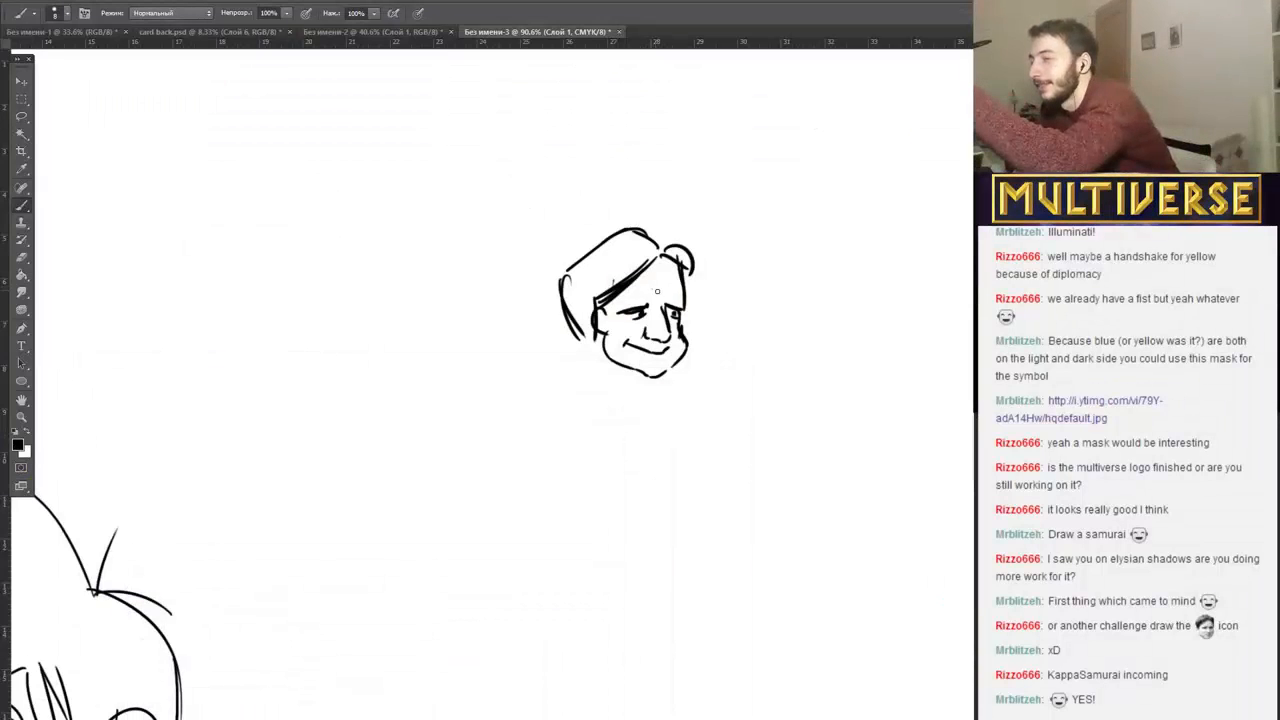
pyautogui.moveTo(654, 289); pyautogui.dragTo(667, 291)
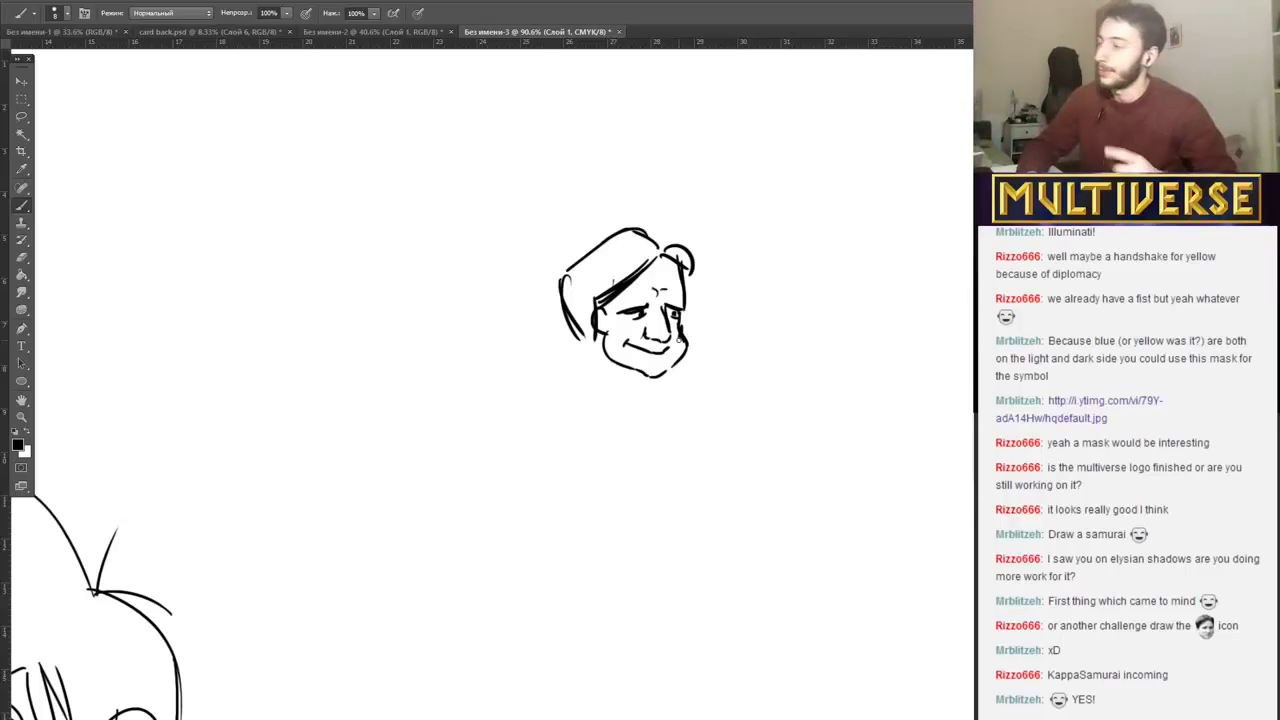
# Replace the small head with a samurai face of round eyes and drooping moustache, flanked by a slatted helmet guard.
pyautogui.moveTo(634, 308)
pyautogui.mouseDown()
pyautogui.moveTo(645, 300)
pyautogui.moveTo(640, 343)
pyautogui.moveTo(695, 279)
pyautogui.moveTo(589, 261)
pyautogui.moveTo(648, 316)
pyautogui.moveTo(655, 292)
pyautogui.moveTo(636, 284)
pyautogui.mouseUp()
pyautogui.moveTo(690, 283)
pyautogui.mouseDown()
pyautogui.moveTo(630, 362)
pyautogui.moveTo(676, 330)
pyautogui.moveTo(706, 350)
pyautogui.mouseUp()
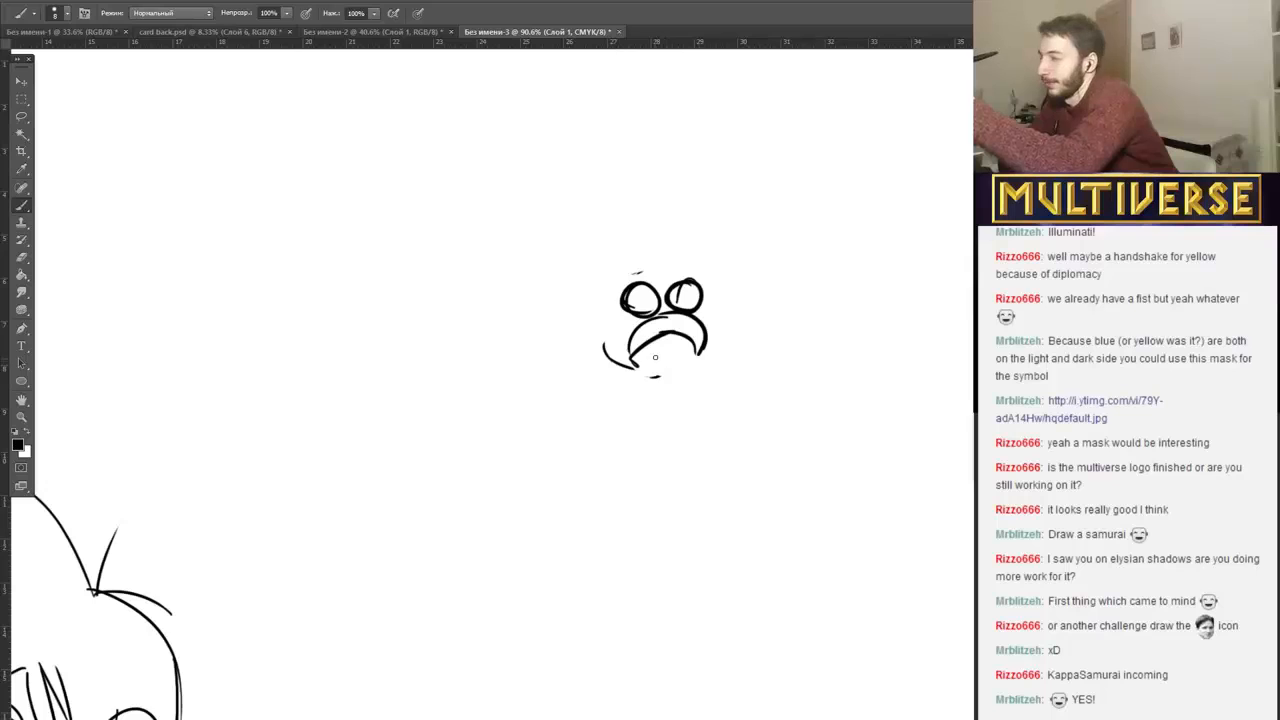
pyautogui.moveTo(627, 265); pyautogui.dragTo(616, 368)
pyautogui.moveTo(583, 271); pyautogui.dragTo(620, 270)
pyautogui.moveTo(580, 287); pyautogui.dragTo(620, 285)
pyautogui.moveTo(620, 303)
pyautogui.mouseDown()
pyautogui.moveTo(582, 303)
pyautogui.moveTo(620, 314)
pyautogui.mouseUp()
pyautogui.moveTo(620, 325); pyautogui.dragTo(580, 327)
pyautogui.moveTo(580, 340); pyautogui.dragTo(616, 341)
pyautogui.moveTo(580, 350); pyautogui.dragTo(614, 350)
pyautogui.moveTo(586, 360); pyautogui.dragTo(616, 362)
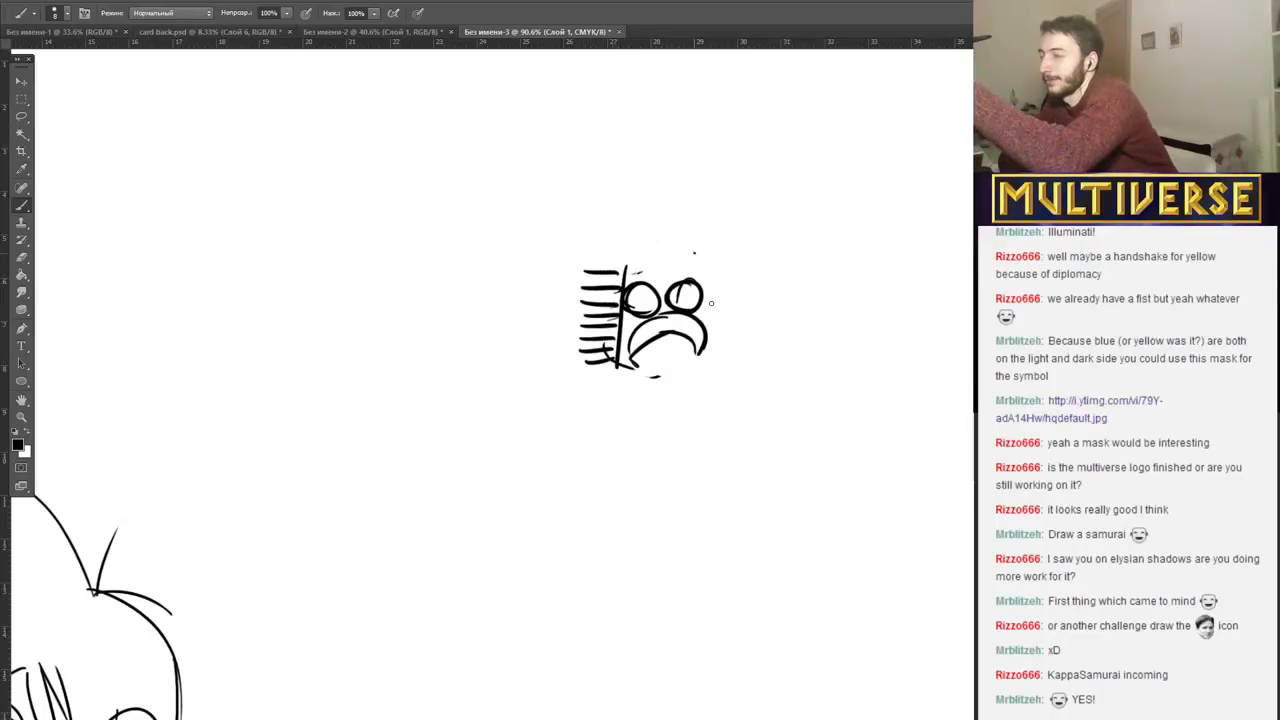
# Frame the samurai's face with a helmet: a brow line, striped crown, gridded side guard and slanted far edge.
pyautogui.moveTo(694, 254); pyautogui.dragTo(729, 341)
pyautogui.moveTo(692, 253); pyautogui.dragTo(628, 268)
pyautogui.moveTo(640, 226)
pyautogui.mouseDown()
pyautogui.moveTo(642, 262)
pyautogui.moveTo(656, 258)
pyautogui.mouseUp()
pyautogui.moveTo(668, 222); pyautogui.dragTo(680, 252)
pyautogui.moveTo(688, 218)
pyautogui.mouseDown()
pyautogui.moveTo(689, 240)
pyautogui.moveTo(594, 232)
pyautogui.moveTo(573, 364)
pyautogui.mouseUp()
pyautogui.moveTo(596, 274)
pyautogui.mouseDown()
pyautogui.moveTo(588, 366)
pyautogui.moveTo(606, 350)
pyautogui.mouseUp()
pyautogui.moveTo(697, 248); pyautogui.dragTo(734, 341)
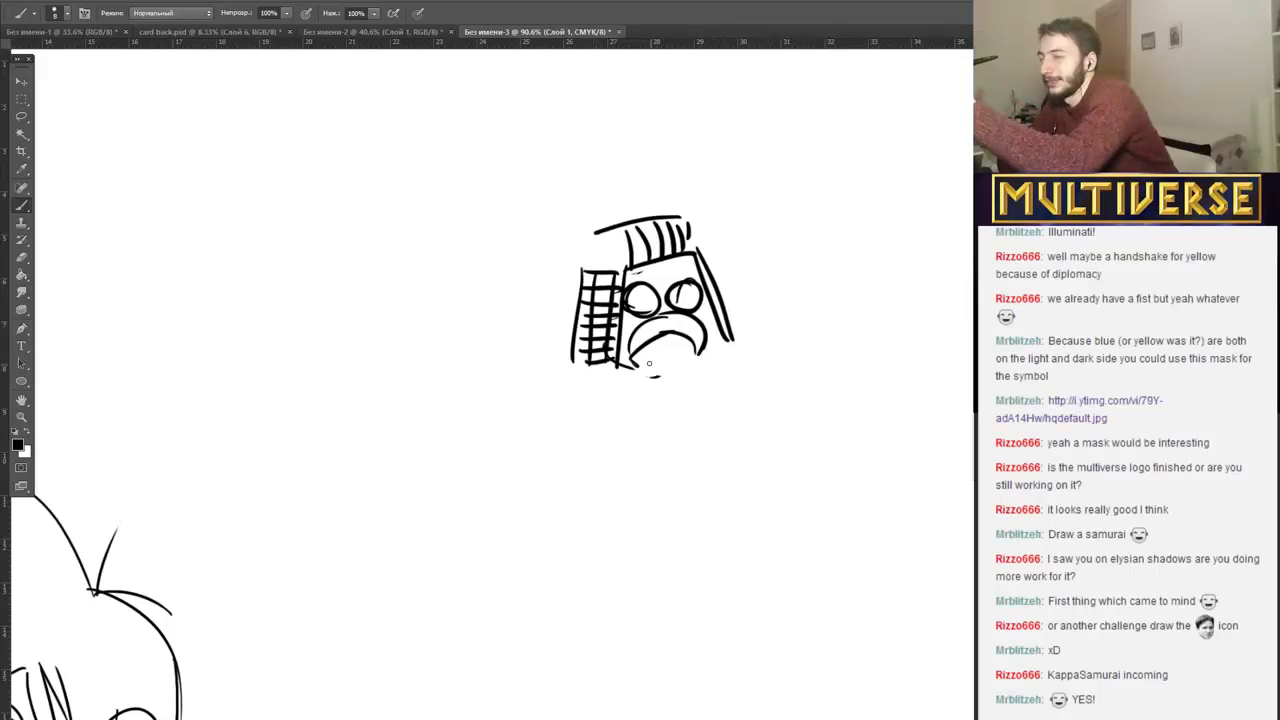
# Add a long, thin pointed beard below the samurai's moustache and pupils in both round eyes.
pyautogui.moveTo(648, 349); pyautogui.dragTo(684, 452)
pyautogui.moveTo(678, 346)
pyautogui.mouseDown()
pyautogui.moveTo(690, 455)
pyautogui.moveTo(664, 366)
pyautogui.moveTo(684, 440)
pyautogui.mouseUp()
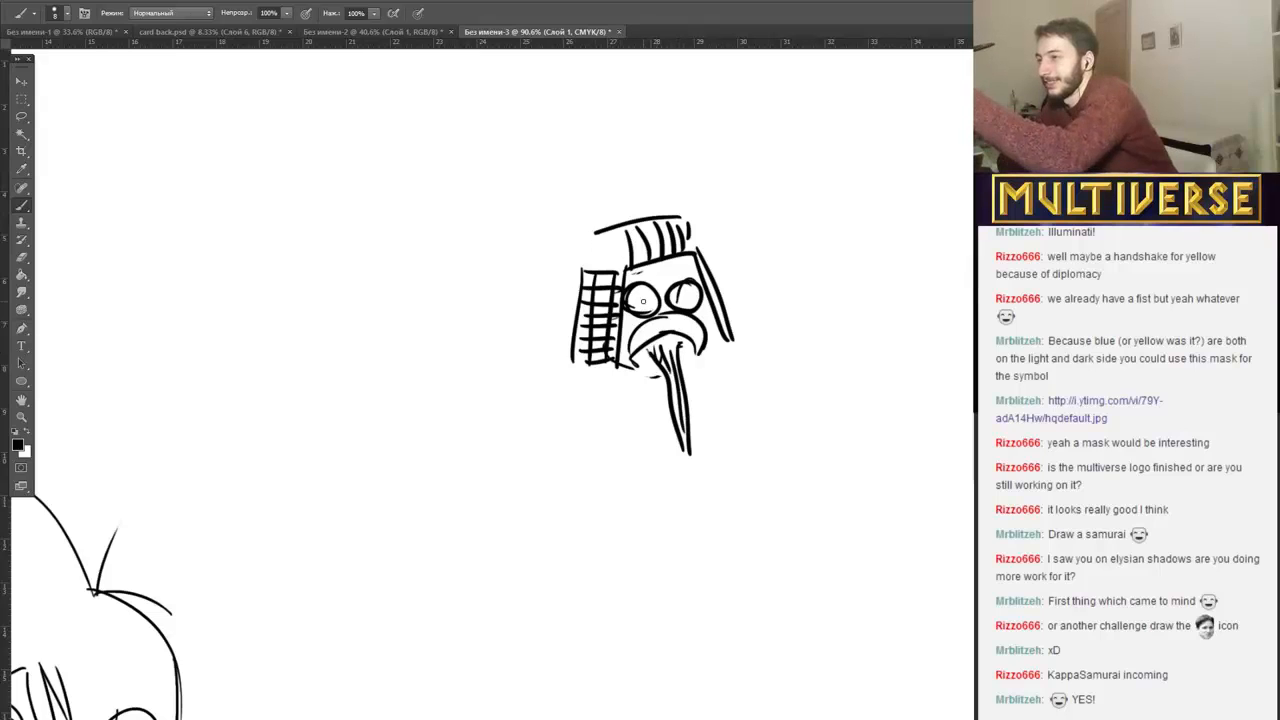
pyautogui.moveTo(643, 301); pyautogui.dragTo(690, 298)
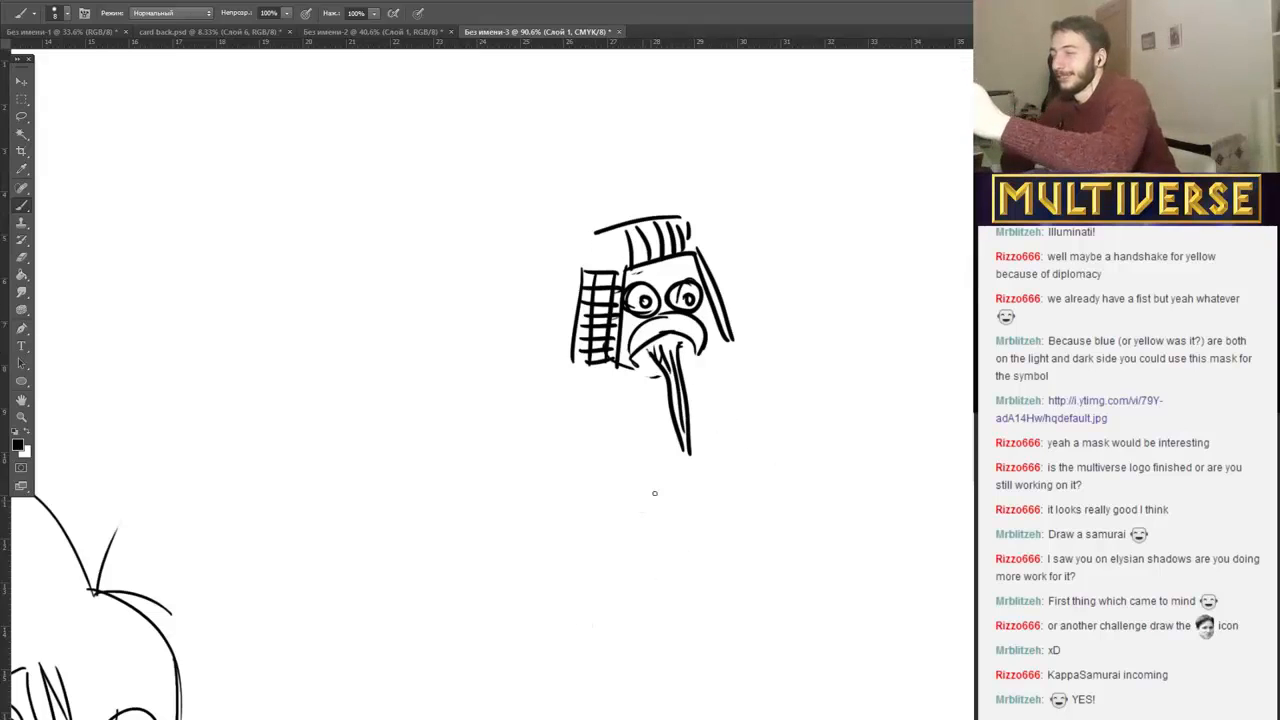
# Draw a large diagonal katana beside the samurai with a wavy temper line, a small guard and a striped handle.
pyautogui.moveTo(716, 502); pyautogui.dragTo(951, 158)
pyautogui.moveTo(957, 181); pyautogui.dragTo(750, 505)
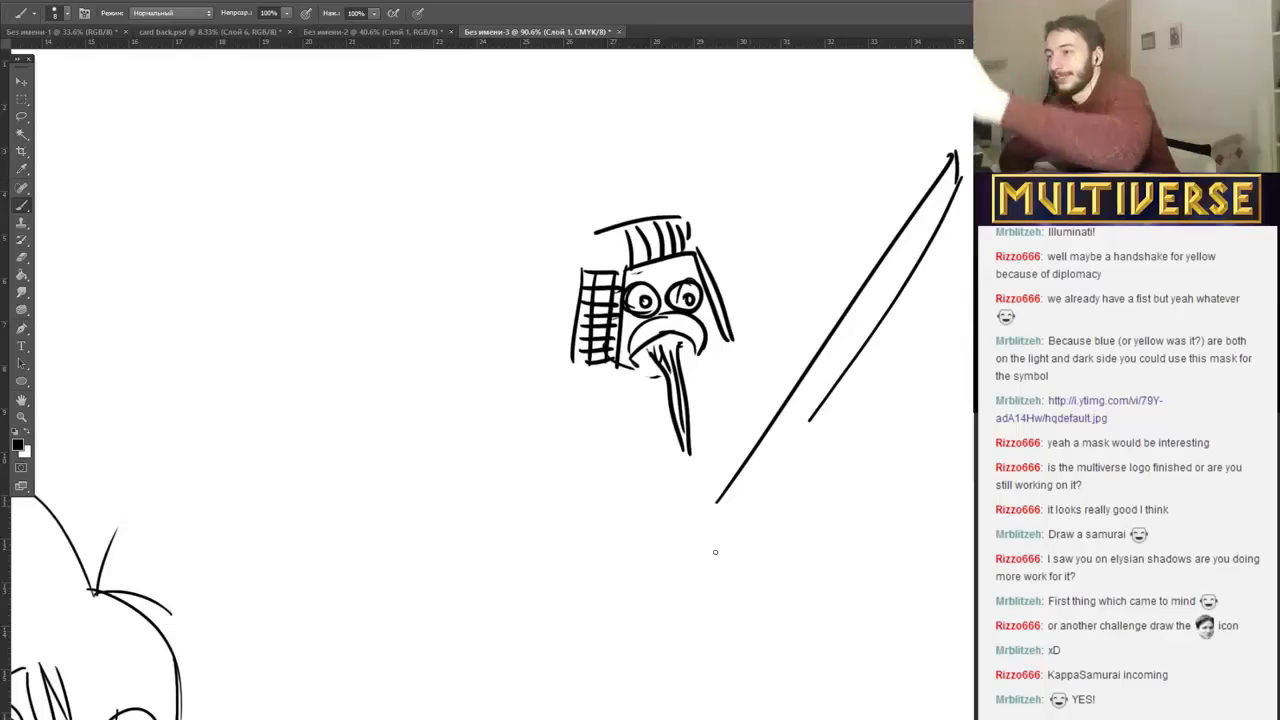
pyautogui.moveTo(948, 185)
pyautogui.mouseDown()
pyautogui.moveTo(867, 327)
pyautogui.moveTo(721, 521)
pyautogui.moveTo(707, 500)
pyautogui.moveTo(722, 544)
pyautogui.moveTo(641, 588)
pyautogui.mouseUp()
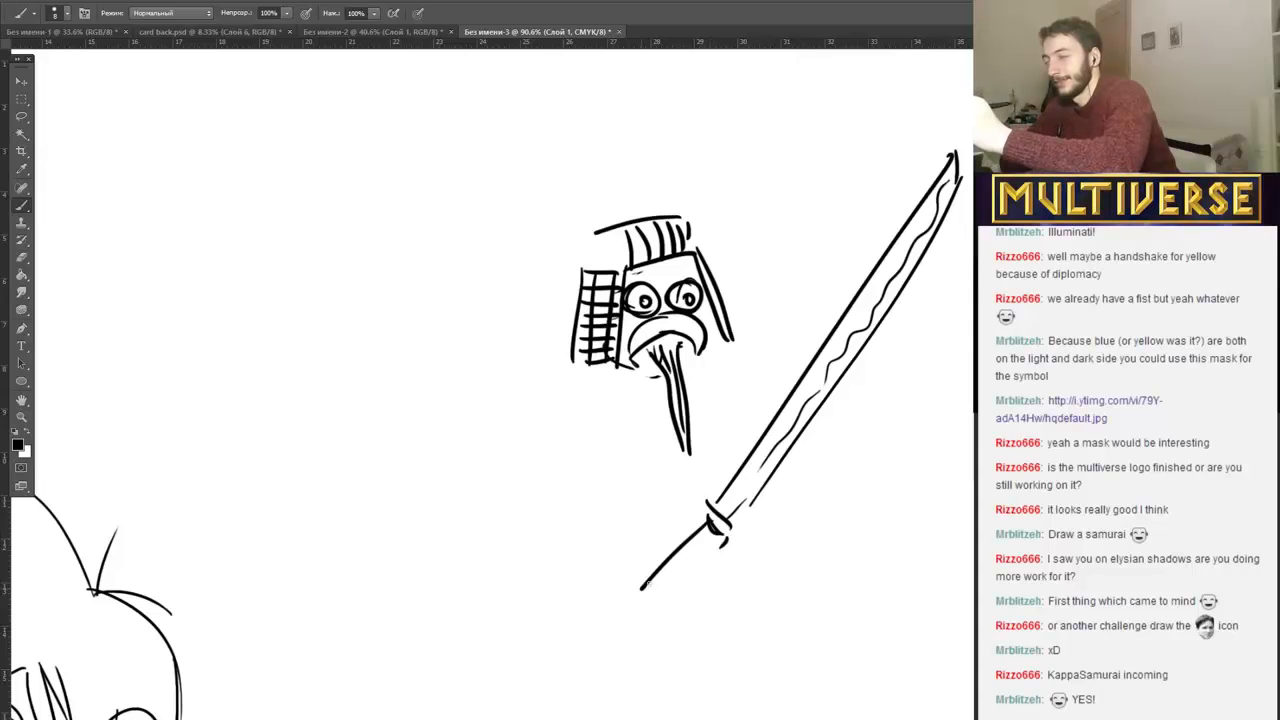
pyautogui.moveTo(727, 536)
pyautogui.mouseDown()
pyautogui.moveTo(646, 614)
pyautogui.moveTo(655, 598)
pyautogui.mouseUp()
pyautogui.moveTo(679, 553); pyautogui.dragTo(672, 582)
pyautogui.moveTo(694, 537); pyautogui.dragTo(689, 563)
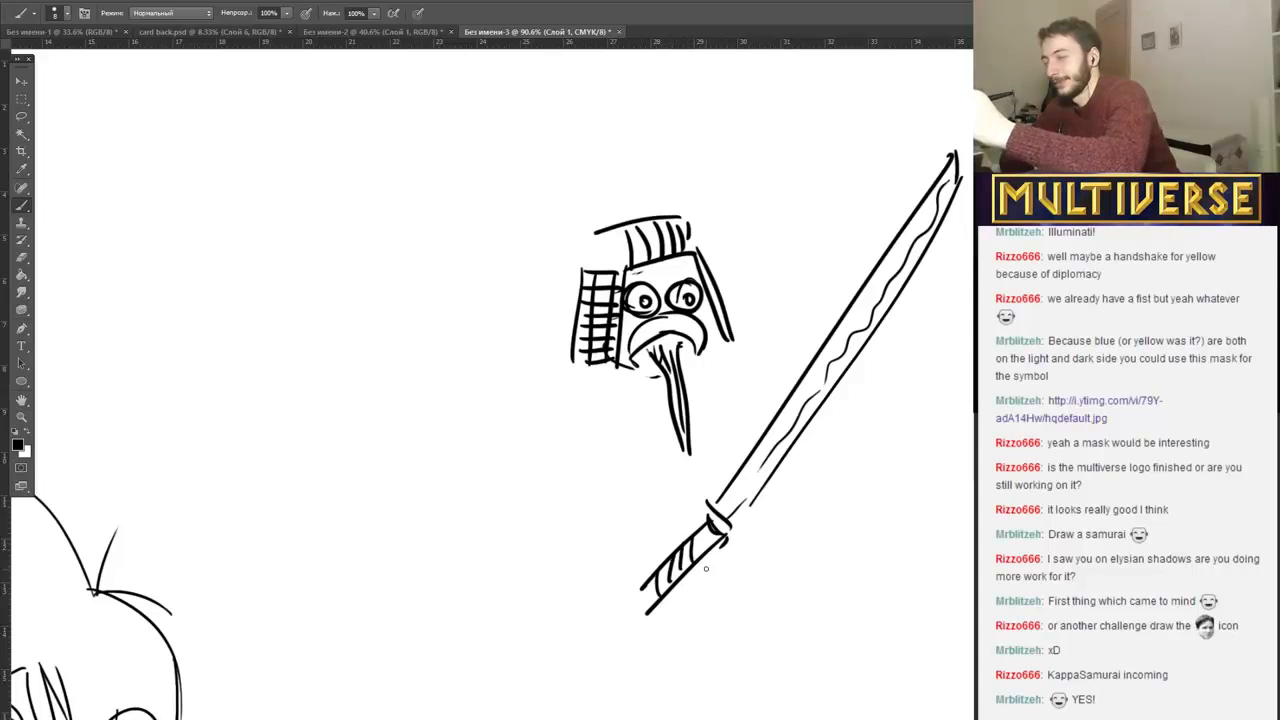
# Draw the samurai's shoulder armor below the helmet, with a gridded plate on one side and a thin flap on the other.
pyautogui.moveTo(624, 377)
pyautogui.mouseDown()
pyautogui.moveTo(574, 414)
pyautogui.moveTo(622, 418)
pyautogui.mouseUp()
pyautogui.moveTo(728, 345)
pyautogui.mouseDown()
pyautogui.moveTo(778, 346)
pyautogui.moveTo(745, 330)
pyautogui.moveTo(767, 327)
pyautogui.moveTo(796, 337)
pyautogui.mouseUp()
pyautogui.moveTo(582, 418); pyautogui.dragTo(630, 376)
pyautogui.moveTo(604, 414)
pyautogui.mouseDown()
pyautogui.moveTo(638, 378)
pyautogui.moveTo(614, 400)
pyautogui.moveTo(628, 384)
pyautogui.mouseUp()
pyautogui.moveTo(614, 384); pyautogui.dragTo(632, 378)
pyautogui.moveTo(732, 340); pyautogui.dragTo(770, 332)
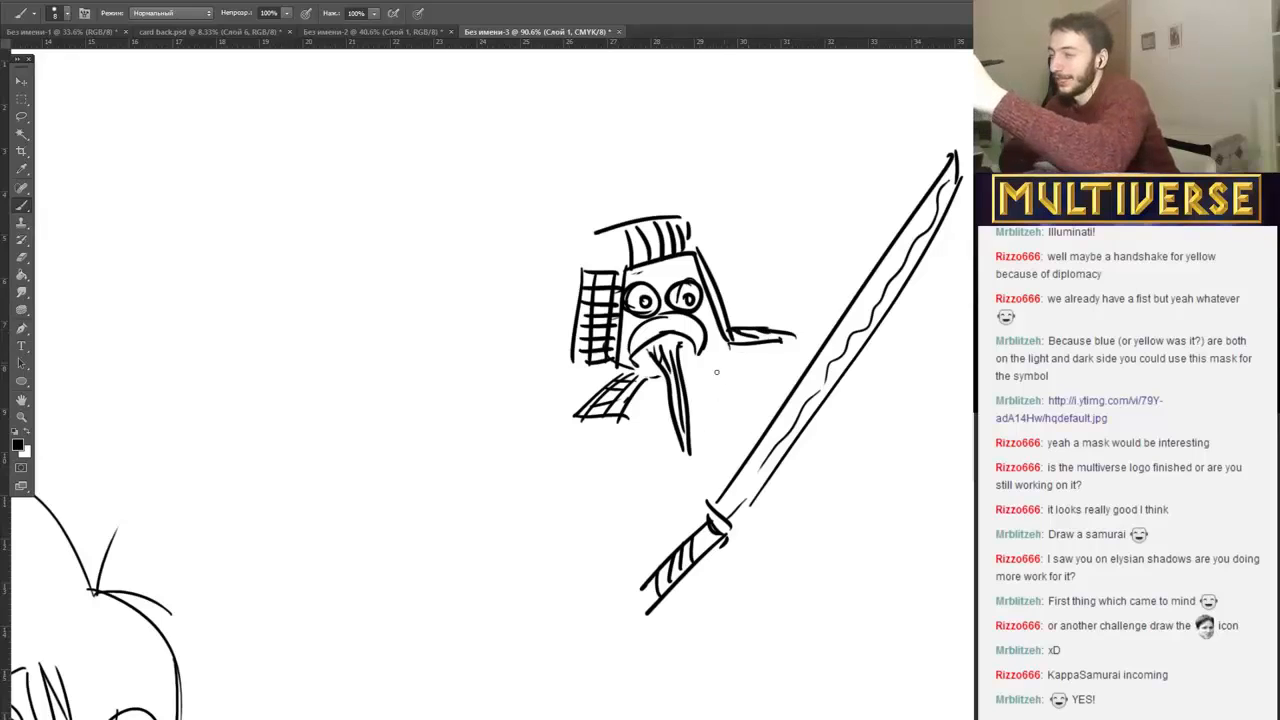
# Sketch the samurai's arm and hand gripping the katana, add robe folds and the far shoulder, and close the helmet's side outline.
pyautogui.moveTo(598, 416)
pyautogui.mouseDown()
pyautogui.moveTo(614, 488)
pyautogui.moveTo(605, 474)
pyautogui.moveTo(672, 595)
pyautogui.moveTo(700, 540)
pyautogui.mouseUp()
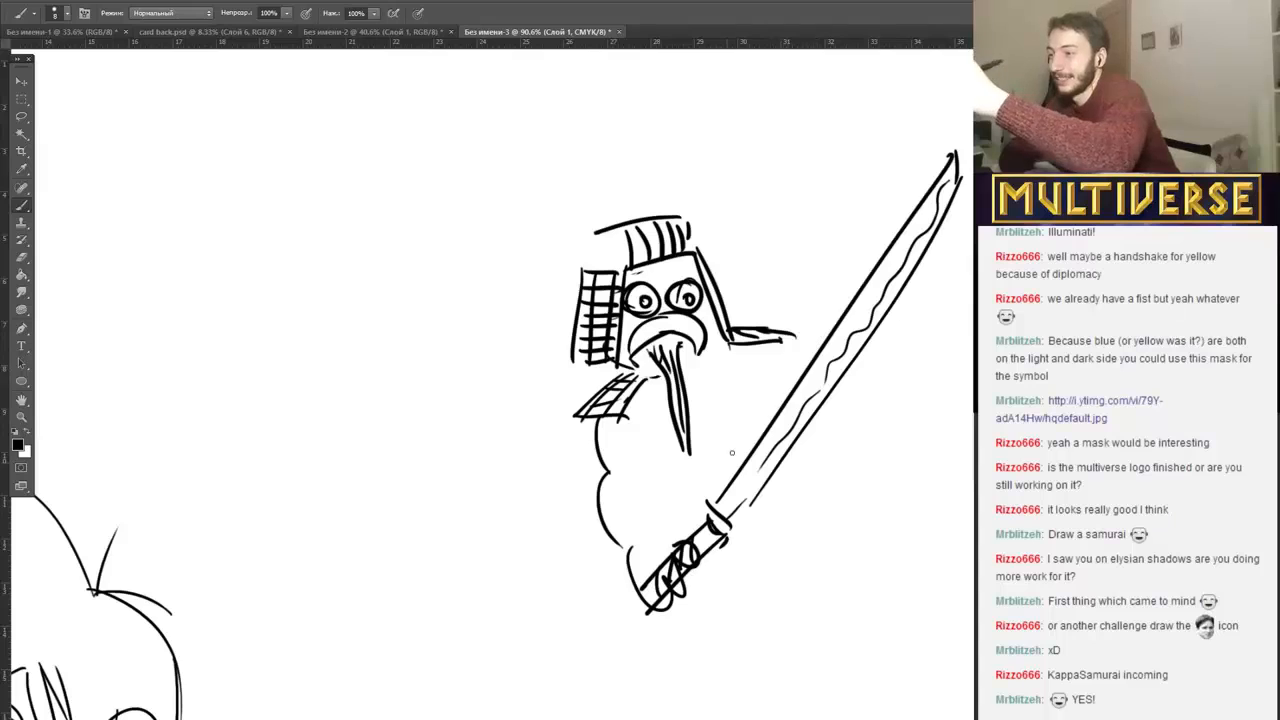
pyautogui.moveTo(767, 372); pyautogui.dragTo(770, 430)
pyautogui.moveTo(652, 430); pyautogui.dragTo(684, 482)
pyautogui.moveTo(722, 396); pyautogui.dragTo(740, 442)
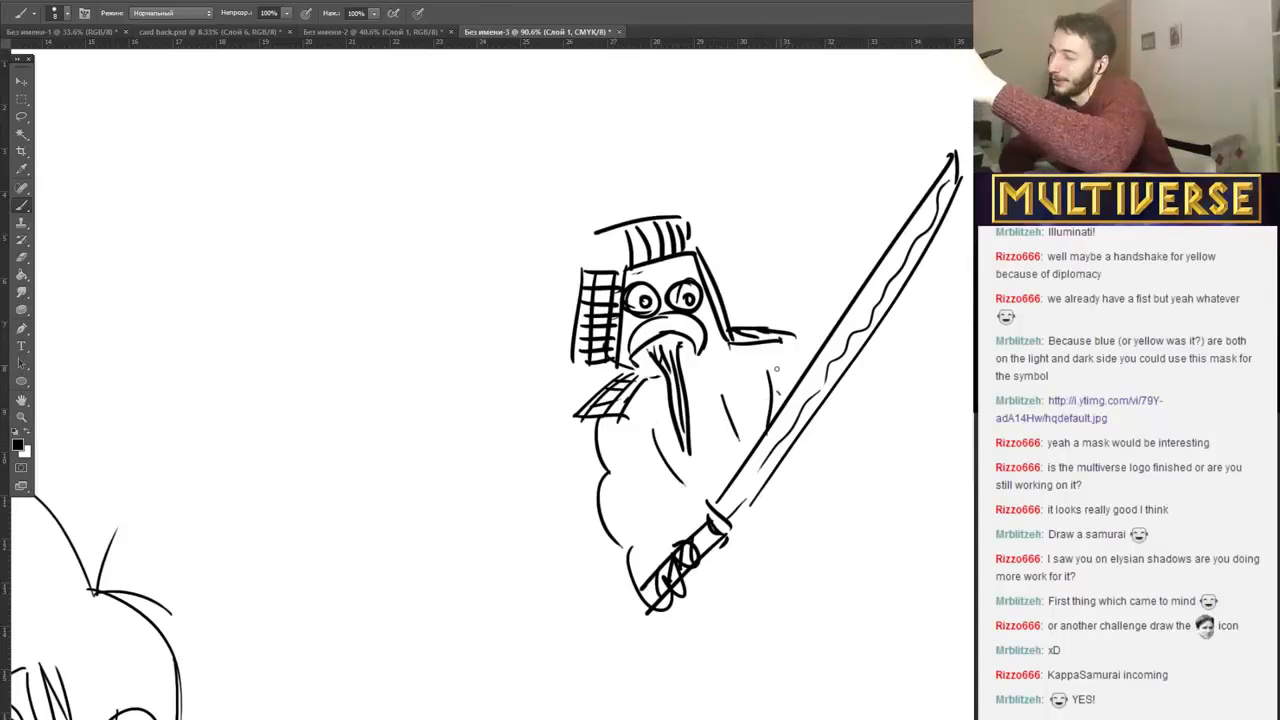
pyautogui.moveTo(776, 368); pyautogui.dragTo(795, 400)
pyautogui.moveTo(788, 344); pyautogui.dragTo(870, 426)
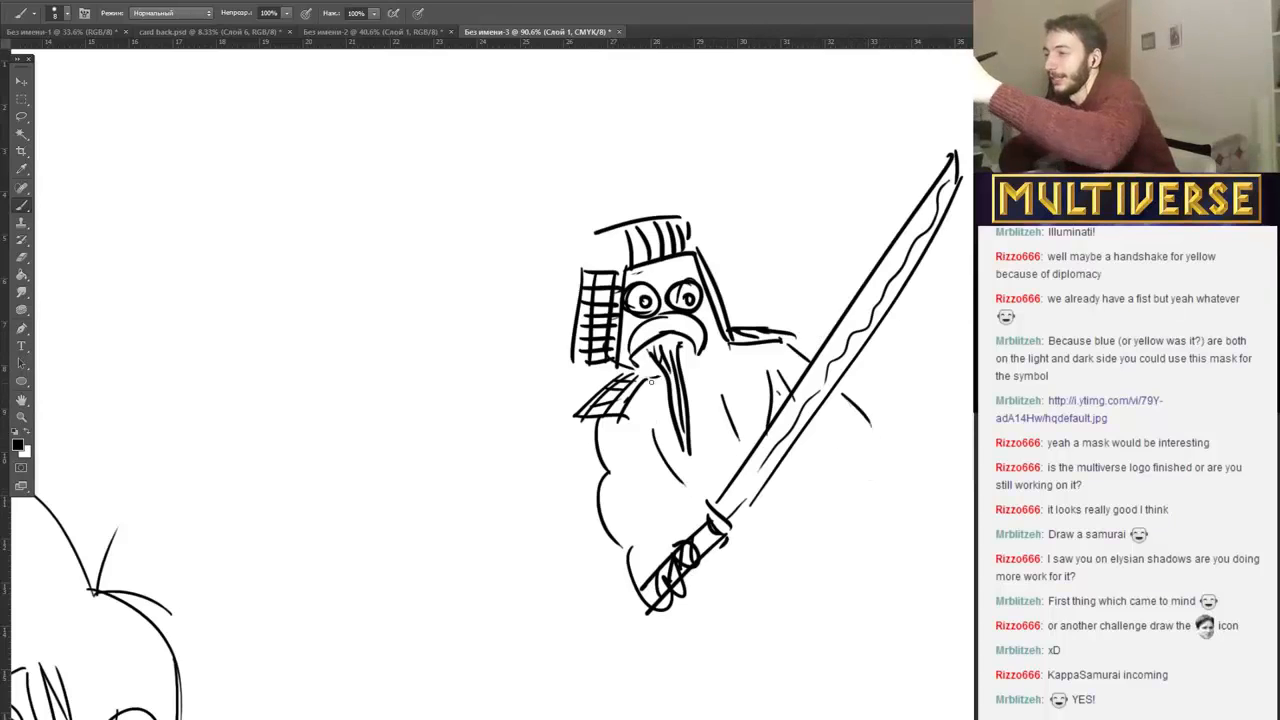
pyautogui.moveTo(598, 369); pyautogui.dragTo(560, 367)
pyautogui.moveTo(598, 240)
pyautogui.mouseDown()
pyautogui.moveTo(583, 270)
pyautogui.moveTo(622, 266)
pyautogui.mouseUp()
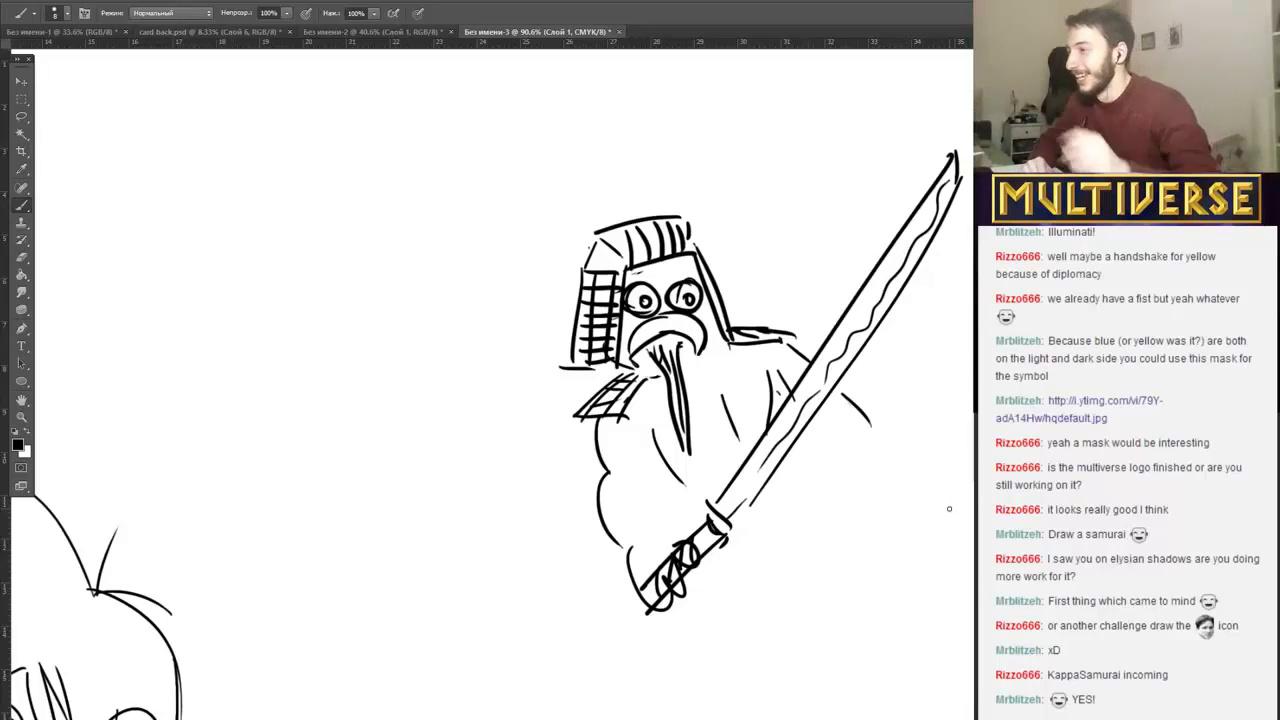
# Sketch a scowling mask face beside the samurai with heavy brows, narrow eyes, wide nostrils, a flat mouth and curved side whiskers.
pyautogui.moveTo(294, 277)
pyautogui.mouseDown()
pyautogui.moveTo(357, 316)
pyautogui.moveTo(362, 288)
pyautogui.moveTo(359, 300)
pyautogui.moveTo(423, 259)
pyautogui.moveTo(421, 288)
pyautogui.moveTo(427, 264)
pyautogui.moveTo(414, 287)
pyautogui.moveTo(374, 318)
pyautogui.mouseUp()
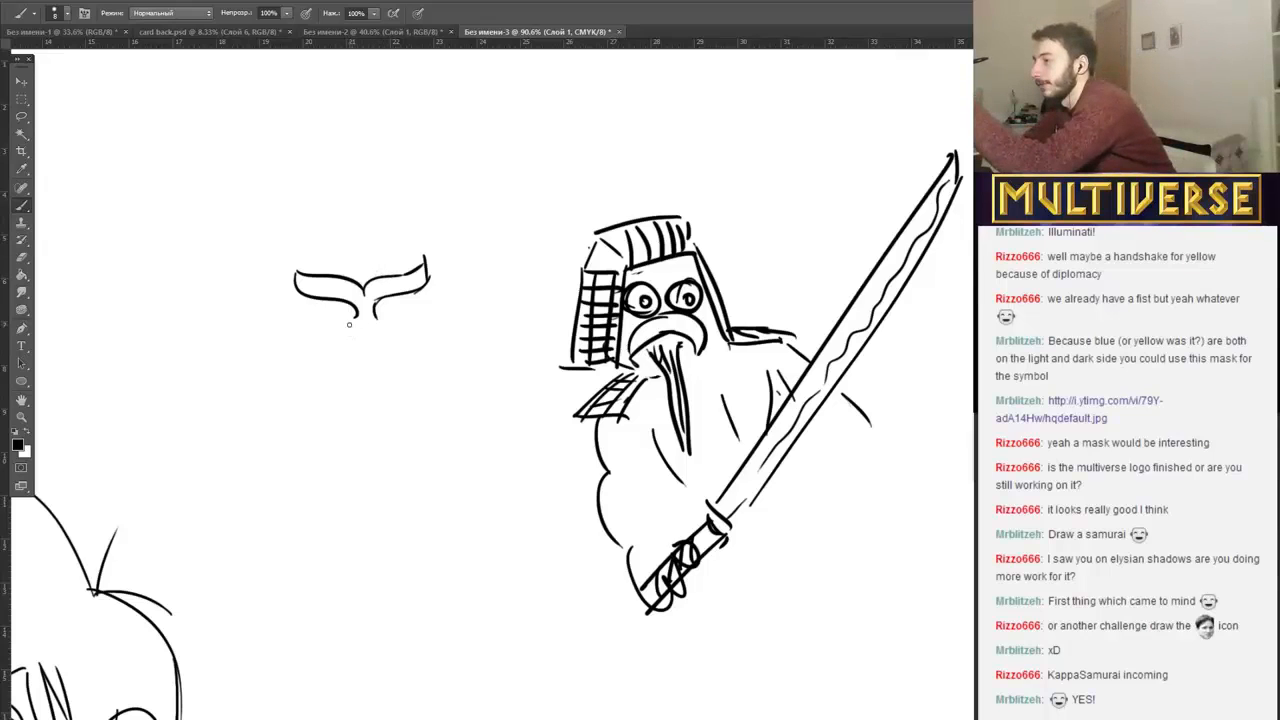
pyautogui.moveTo(349, 324)
pyautogui.mouseDown()
pyautogui.moveTo(336, 340)
pyautogui.moveTo(399, 337)
pyautogui.mouseUp()
pyautogui.moveTo(316, 331); pyautogui.dragTo(316, 373)
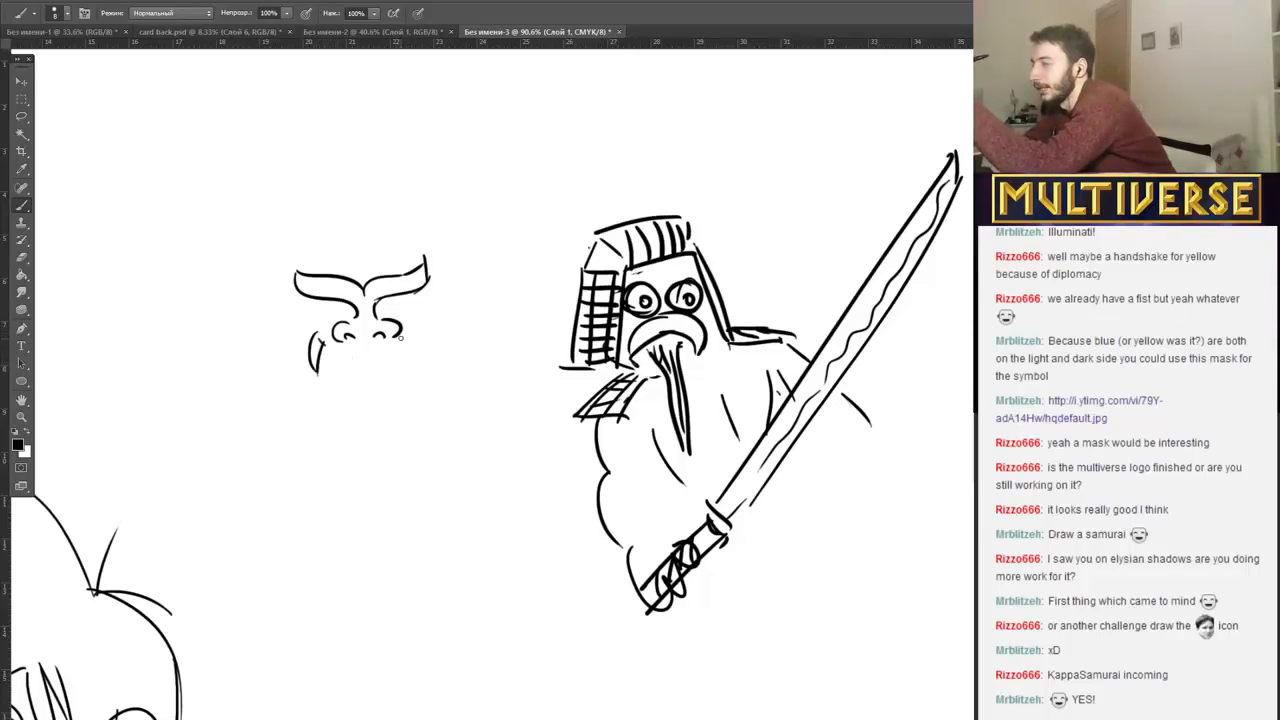
pyautogui.moveTo(401, 325); pyautogui.dragTo(430, 358)
pyautogui.moveTo(334, 338)
pyautogui.mouseDown()
pyautogui.moveTo(320, 374)
pyautogui.moveTo(410, 338)
pyautogui.mouseUp()
pyautogui.moveTo(338, 368); pyautogui.dragTo(424, 357)
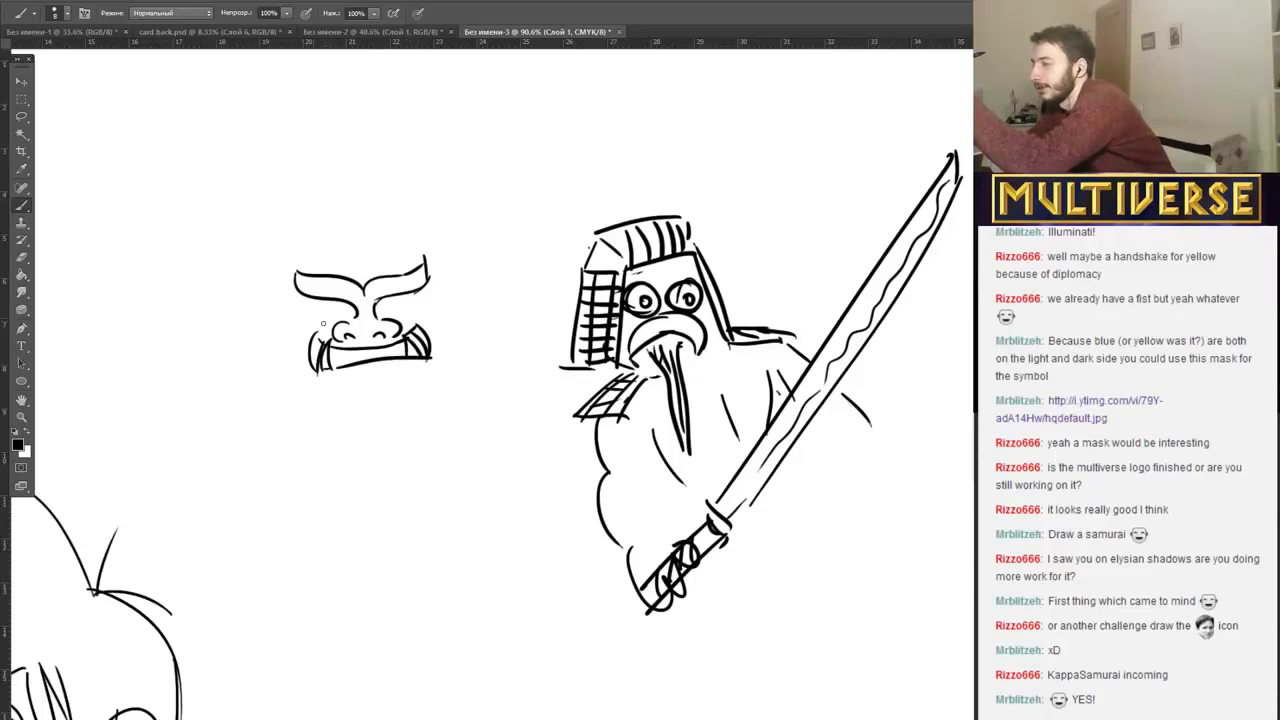
pyautogui.moveTo(314, 293)
pyautogui.mouseDown()
pyautogui.moveTo(302, 316)
pyautogui.moveTo(352, 322)
pyautogui.moveTo(340, 316)
pyautogui.moveTo(426, 290)
pyautogui.moveTo(412, 304)
pyautogui.mouseUp()
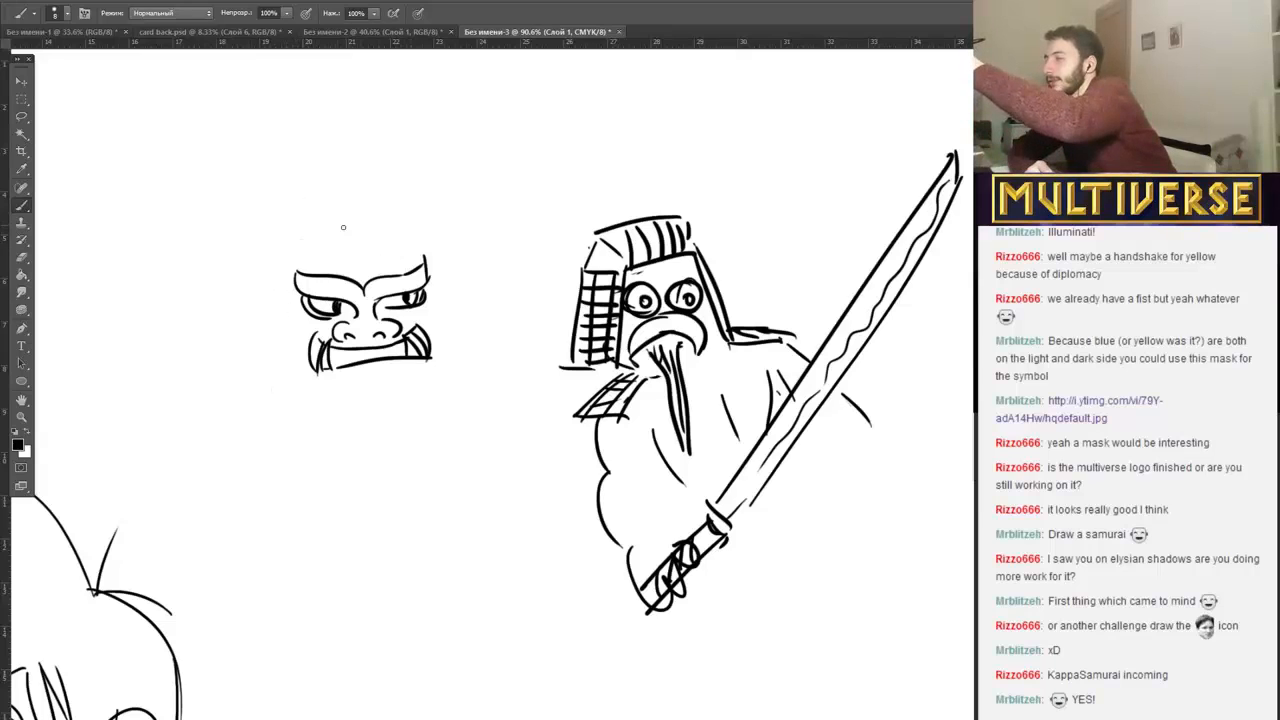
# Draw a row of curved helmet plates with cross lines above the scowling mask's brows.
pyautogui.moveTo(313, 210)
pyautogui.mouseDown()
pyautogui.moveTo(295, 251)
pyautogui.moveTo(330, 252)
pyautogui.mouseUp()
pyautogui.moveTo(332, 248)
pyautogui.mouseDown()
pyautogui.moveTo(347, 212)
pyautogui.moveTo(363, 211)
pyautogui.moveTo(349, 252)
pyautogui.mouseUp()
pyautogui.moveTo(364, 208)
pyautogui.mouseDown()
pyautogui.moveTo(362, 246)
pyautogui.moveTo(382, 250)
pyautogui.mouseUp()
pyautogui.moveTo(304, 220); pyautogui.dragTo(330, 212)
pyautogui.moveTo(300, 234); pyautogui.dragTo(348, 209)
pyautogui.moveTo(336, 251); pyautogui.dragTo(386, 213)
# Start a Darth Vader-style helmet below the mask with a triangular mouthpiece, a rounded dome and flared side edges.
pyautogui.scroll(-3, 386, 549)
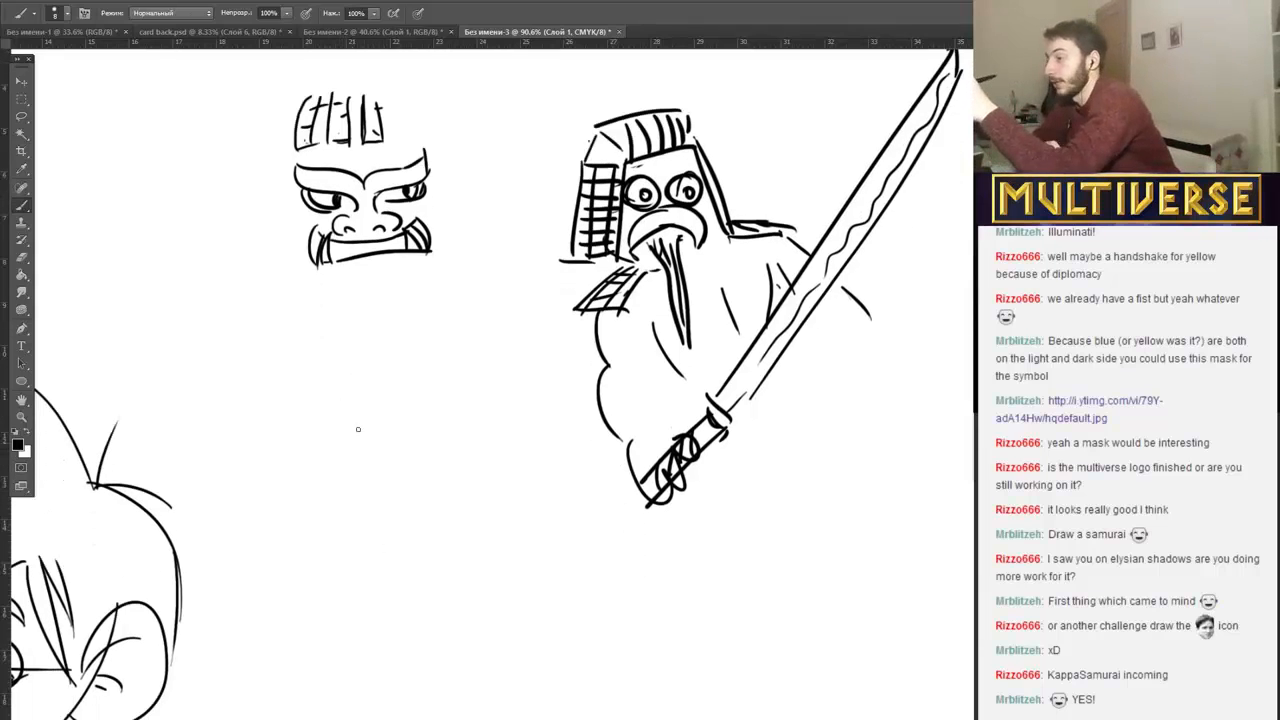
pyautogui.moveTo(370, 442)
pyautogui.mouseDown()
pyautogui.moveTo(337, 503)
pyautogui.moveTo(418, 503)
pyautogui.moveTo(340, 503)
pyautogui.mouseUp()
pyautogui.moveTo(339, 413)
pyautogui.mouseDown()
pyautogui.moveTo(443, 354)
pyautogui.moveTo(371, 395)
pyautogui.moveTo(422, 342)
pyautogui.mouseUp()
pyautogui.moveTo(346, 366)
pyautogui.mouseDown()
pyautogui.moveTo(451, 402)
pyautogui.moveTo(467, 440)
pyautogui.moveTo(444, 414)
pyautogui.moveTo(514, 486)
pyautogui.mouseUp()
pyautogui.moveTo(456, 418); pyautogui.dragTo(515, 490)
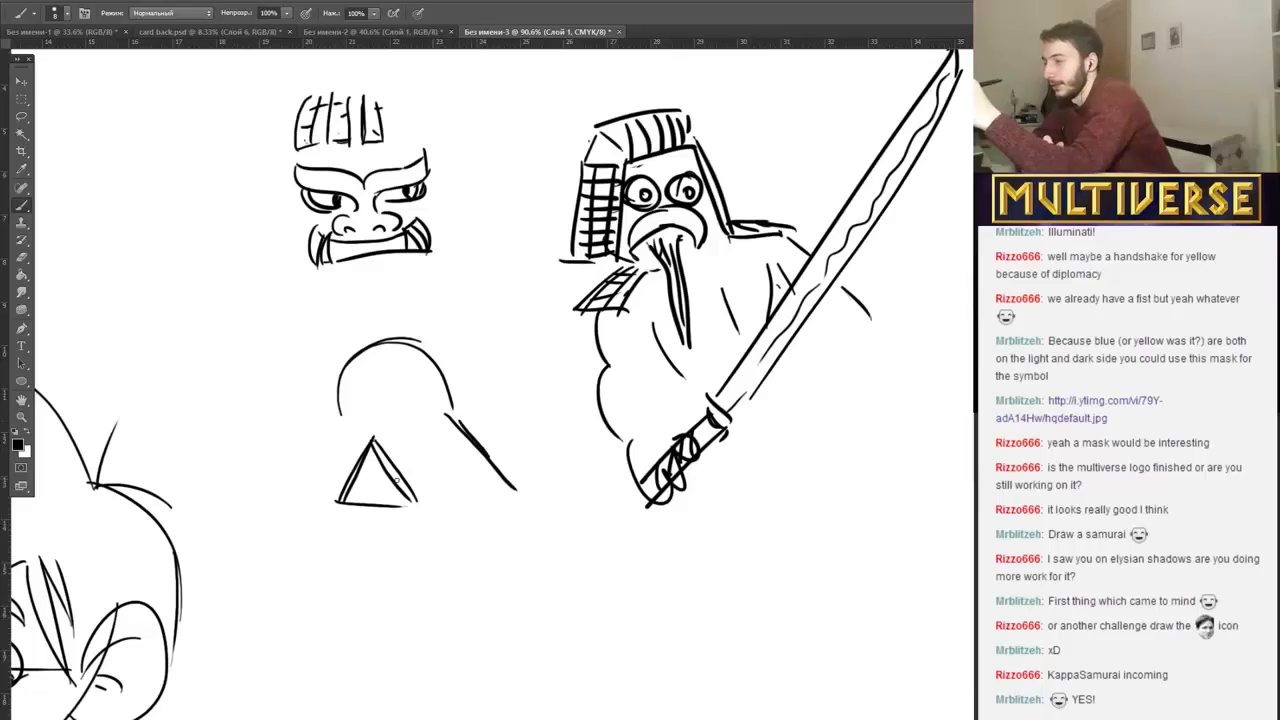
pyautogui.moveTo(336, 429); pyautogui.dragTo(305, 487)
pyautogui.moveTo(336, 430); pyautogui.dragTo(303, 488)
# Add a rounded dome and flared side edges to the scowling mask to match the helmet below it.
pyautogui.moveTo(452, 165); pyautogui.dragTo(520, 240)
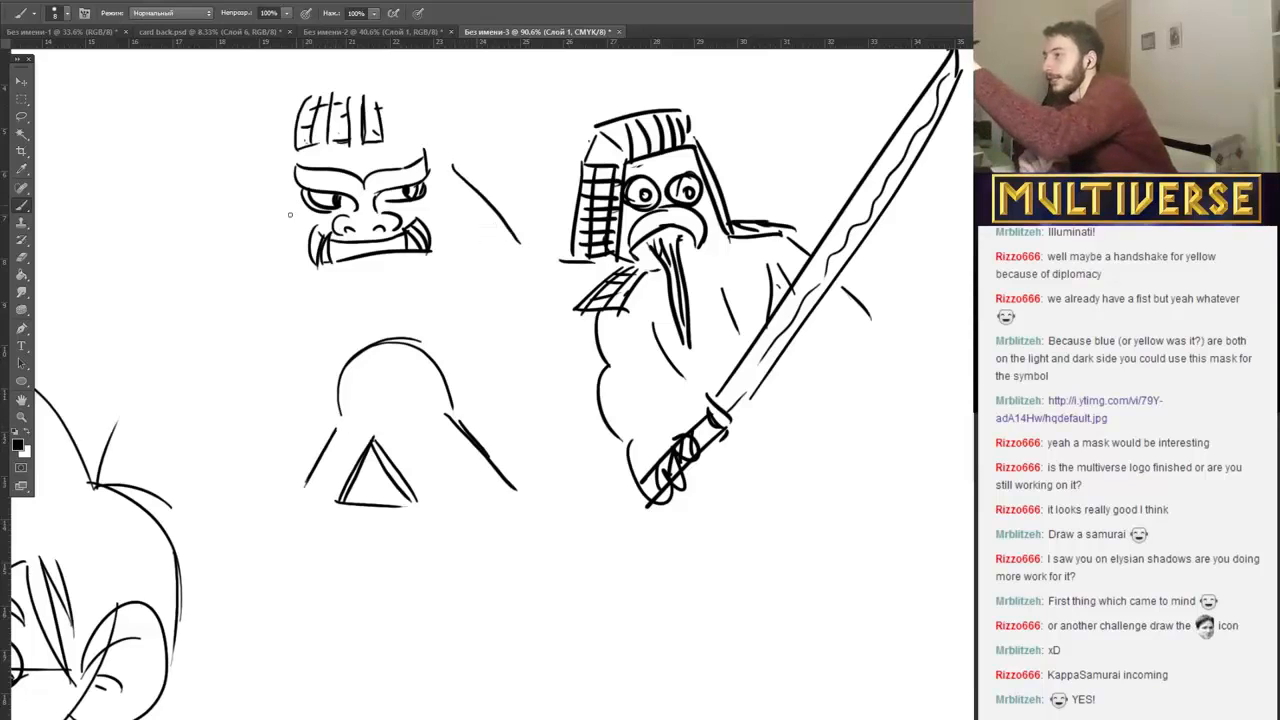
pyautogui.moveTo(296, 206); pyautogui.dragTo(248, 274)
pyautogui.moveTo(434, 142)
pyautogui.mouseDown()
pyautogui.moveTo(332, 90)
pyautogui.moveTo(290, 211)
pyautogui.moveTo(290, 129)
pyautogui.moveTo(290, 176)
pyautogui.mouseUp()
pyautogui.moveTo(300, 202); pyautogui.dragTo(255, 272)
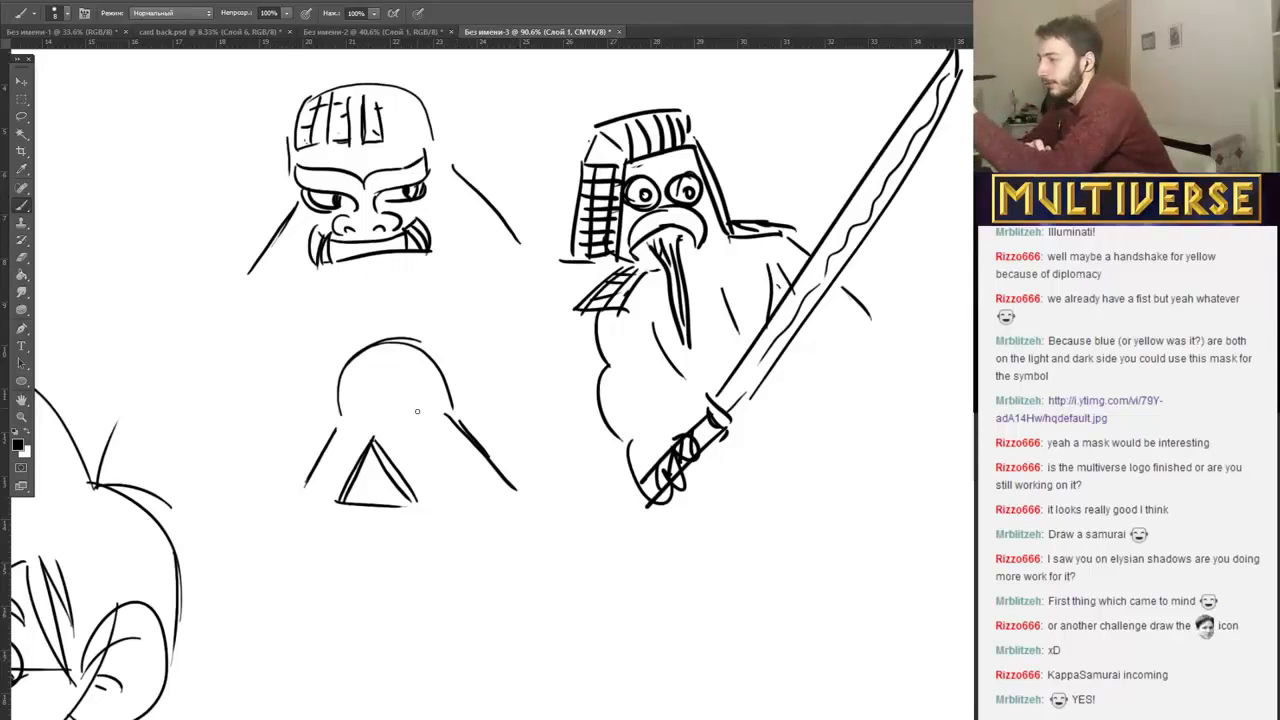
# Add a center ridge, oval eye lenses and inner side lines to the Darth Vader-style helmet.
pyautogui.moveTo(370, 436)
pyautogui.mouseDown()
pyautogui.moveTo(366, 450)
pyautogui.moveTo(380, 452)
pyautogui.moveTo(404, 417)
pyautogui.moveTo(344, 441)
pyautogui.moveTo(372, 421)
pyautogui.moveTo(367, 435)
pyautogui.moveTo(388, 355)
pyautogui.mouseUp()
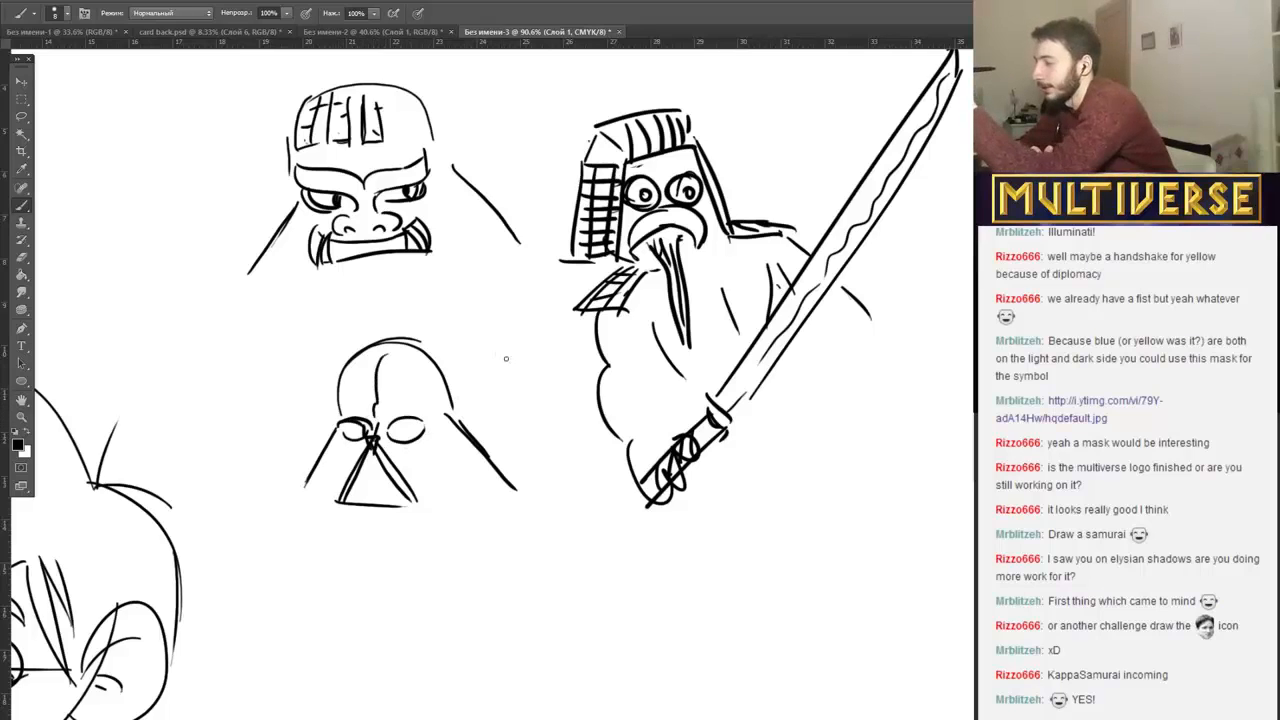
pyautogui.moveTo(434, 418); pyautogui.dragTo(459, 472)
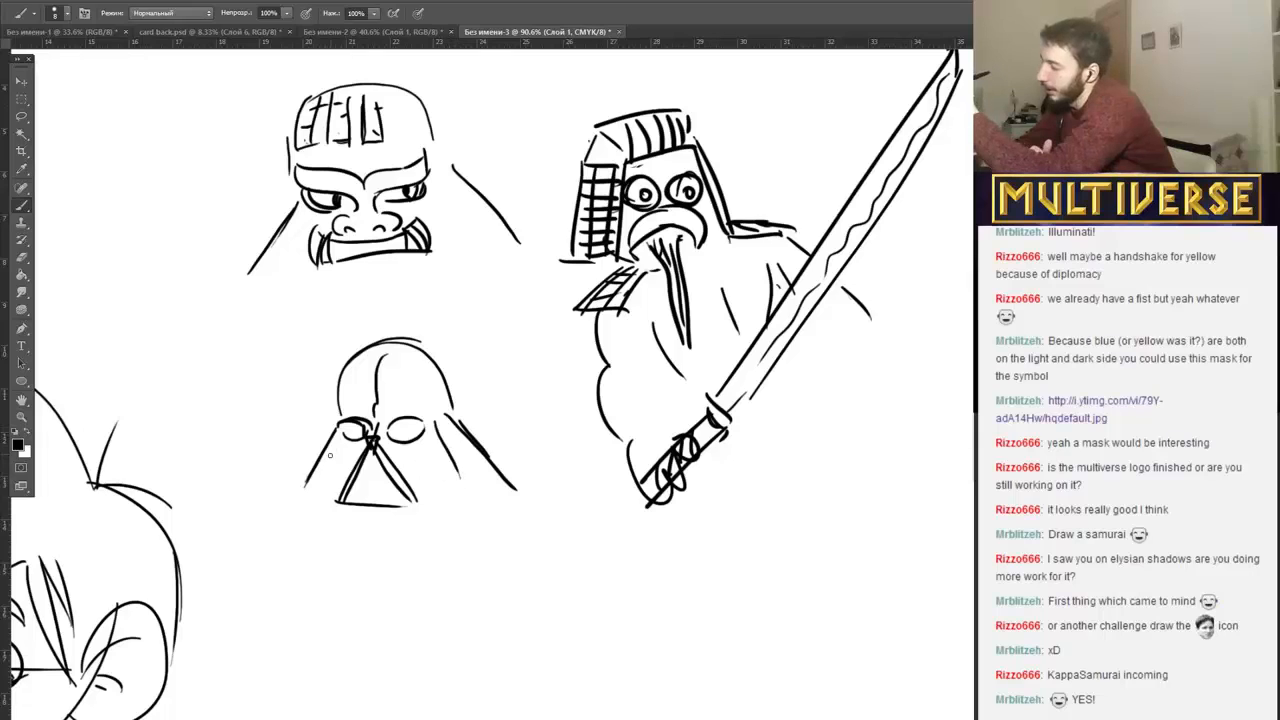
pyautogui.moveTo(331, 440); pyautogui.dragTo(318, 486)
pyautogui.moveTo(430, 428); pyautogui.dragTo(462, 496)
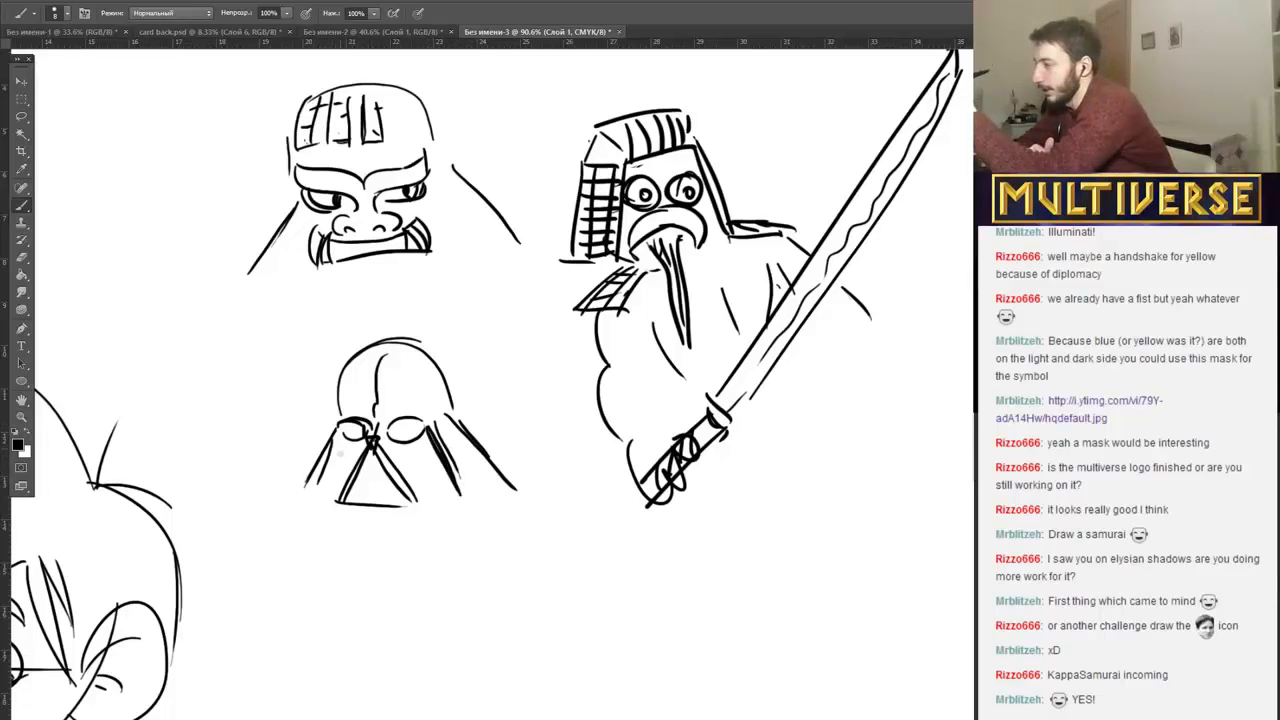
pyautogui.moveTo(346, 434); pyautogui.dragTo(325, 484)
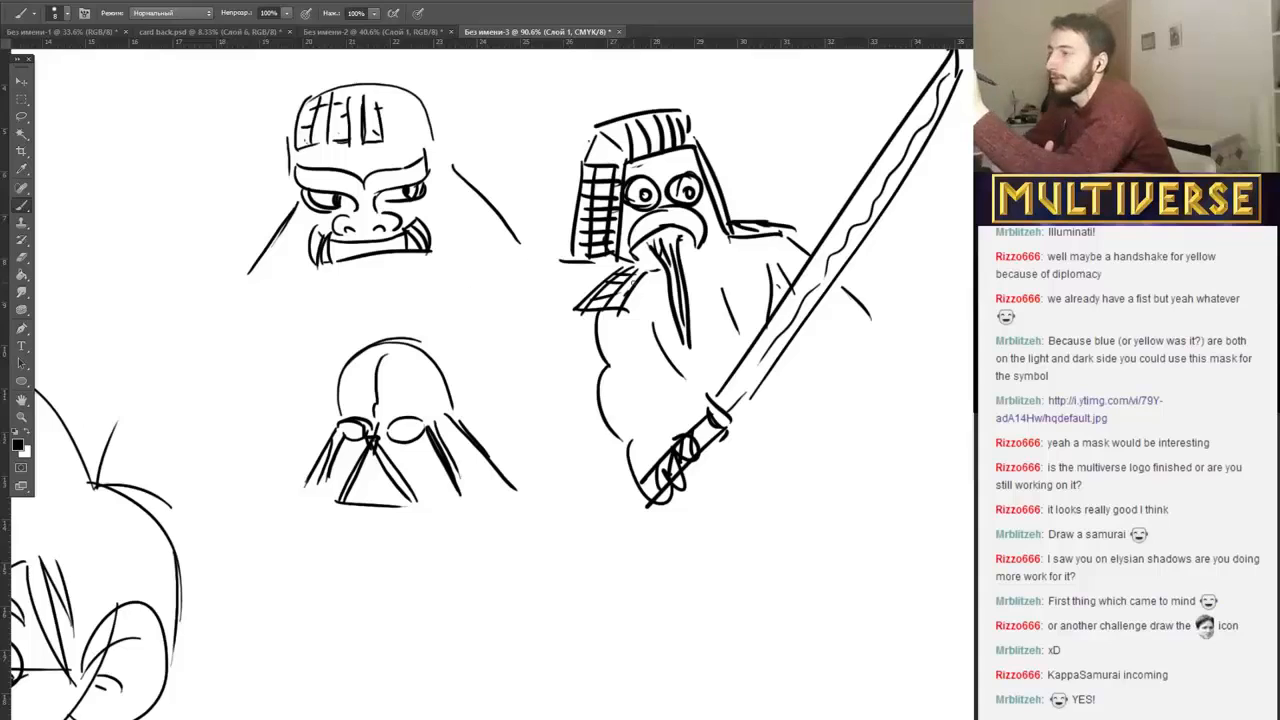
# Double the dome outline of the Darth Vader-style helmet and draw angular cheek plates beside its triangular mouthpiece.
pyautogui.moveTo(456, 420)
pyautogui.mouseDown()
pyautogui.moveTo(440, 350)
pyautogui.moveTo(402, 329)
pyautogui.mouseUp()
pyautogui.moveTo(338, 380)
pyautogui.mouseDown()
pyautogui.moveTo(333, 426)
pyautogui.moveTo(384, 337)
pyautogui.mouseUp()
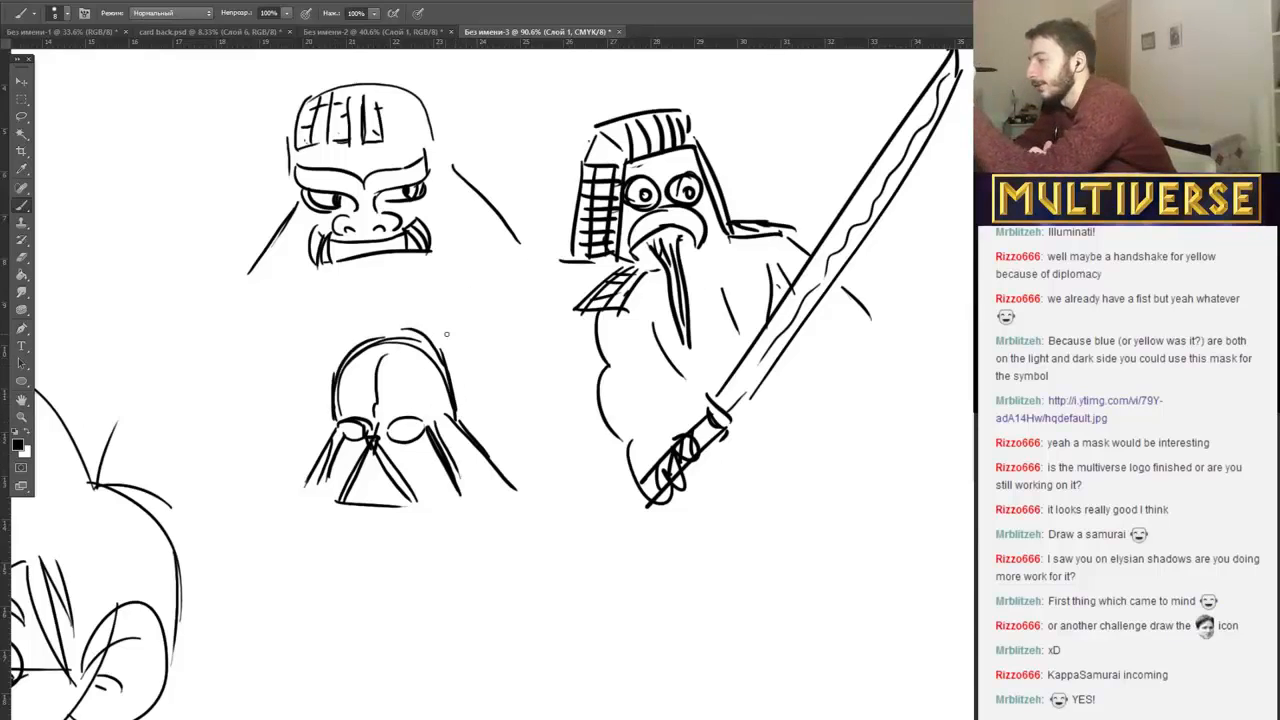
pyautogui.moveTo(428, 446)
pyautogui.mouseDown()
pyautogui.moveTo(409, 463)
pyautogui.moveTo(416, 497)
pyautogui.mouseUp()
pyautogui.moveTo(344, 445)
pyautogui.mouseDown()
pyautogui.moveTo(340, 488)
pyautogui.moveTo(367, 444)
pyautogui.mouseUp()
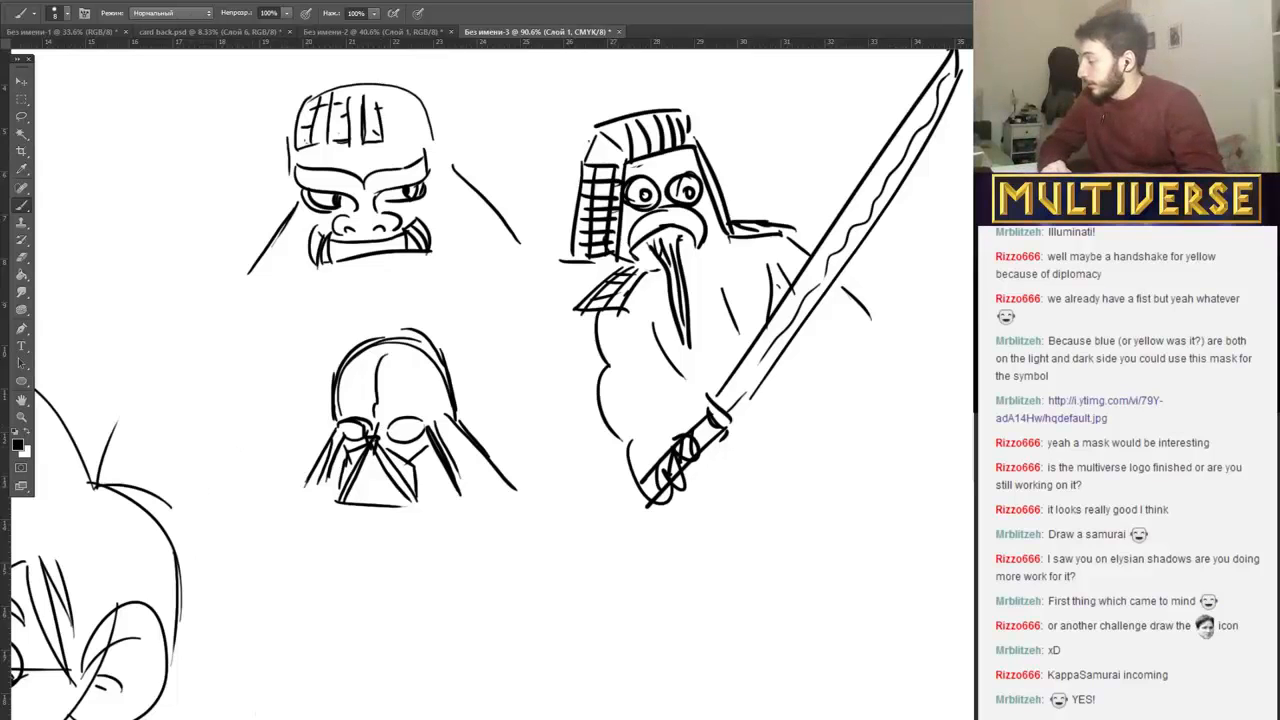
# Review the Twitch channel page, the card layout sketches, and the tree symbol, Multiverse logo and Storm Planet card in Illustrator.
pyautogui.hotkey('alt', 'Tab')
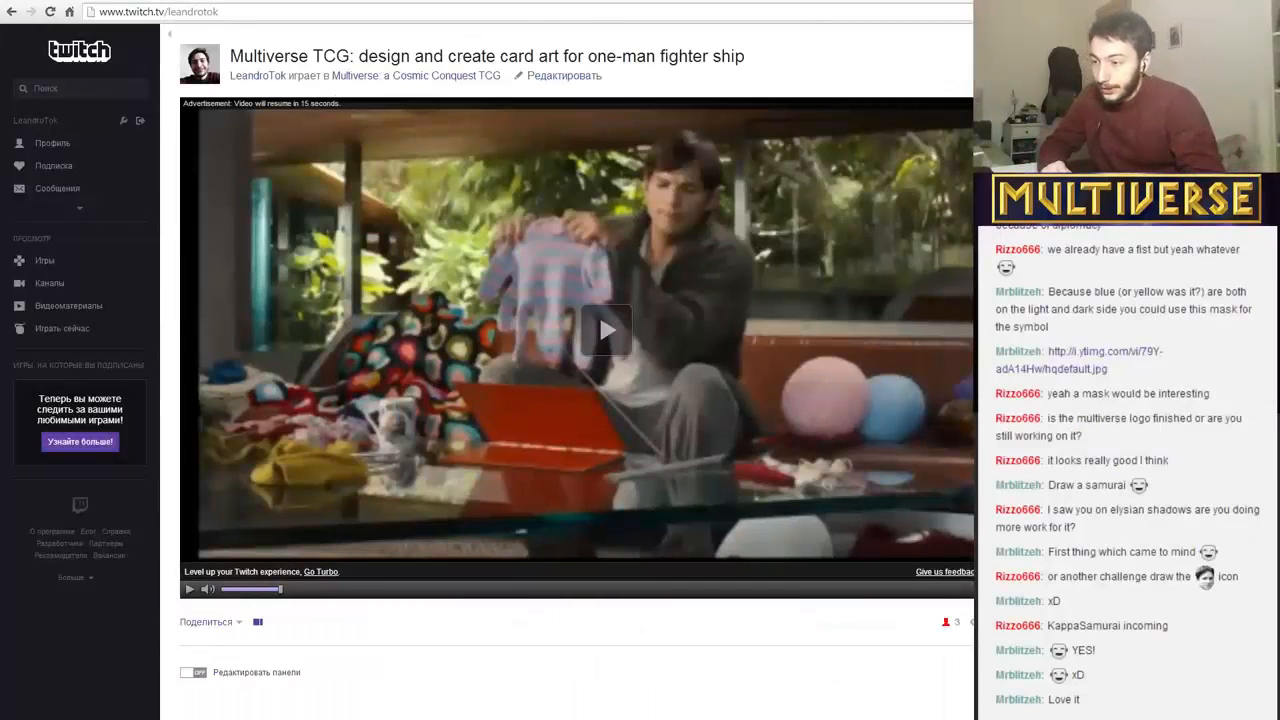
pyautogui.hotkey('alt', 'Tab')
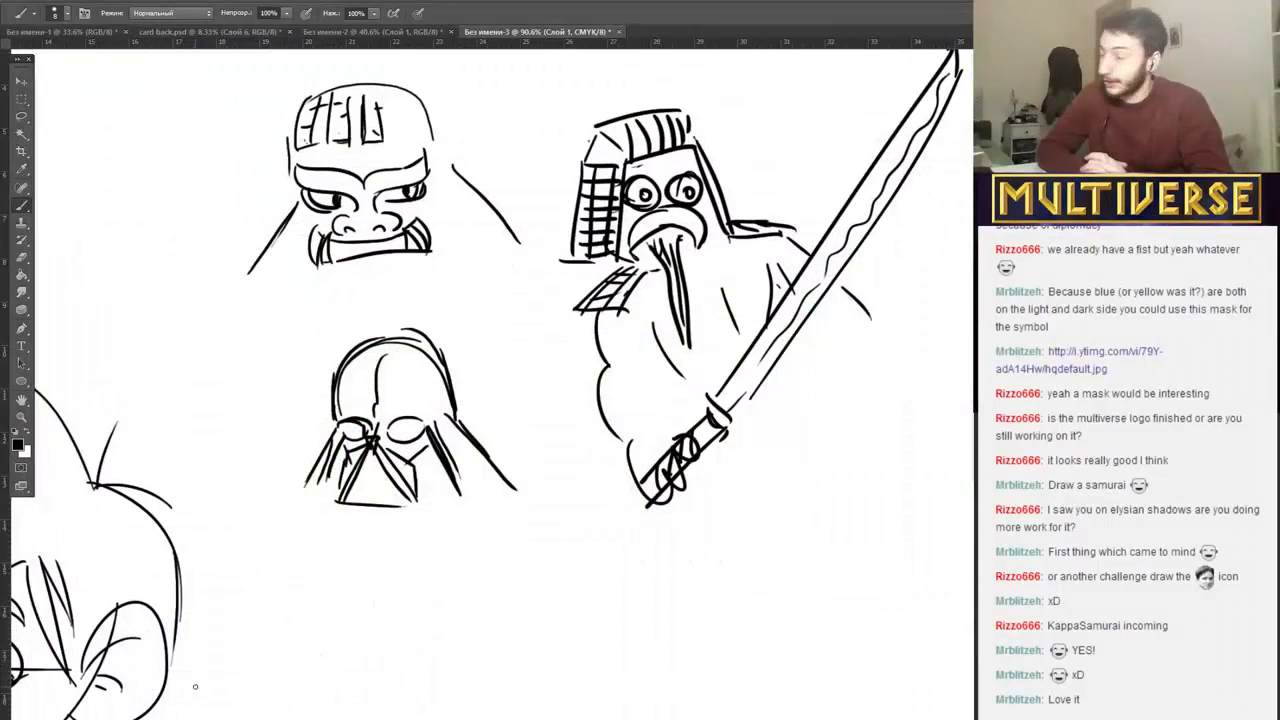
pyautogui.click(66, 32)
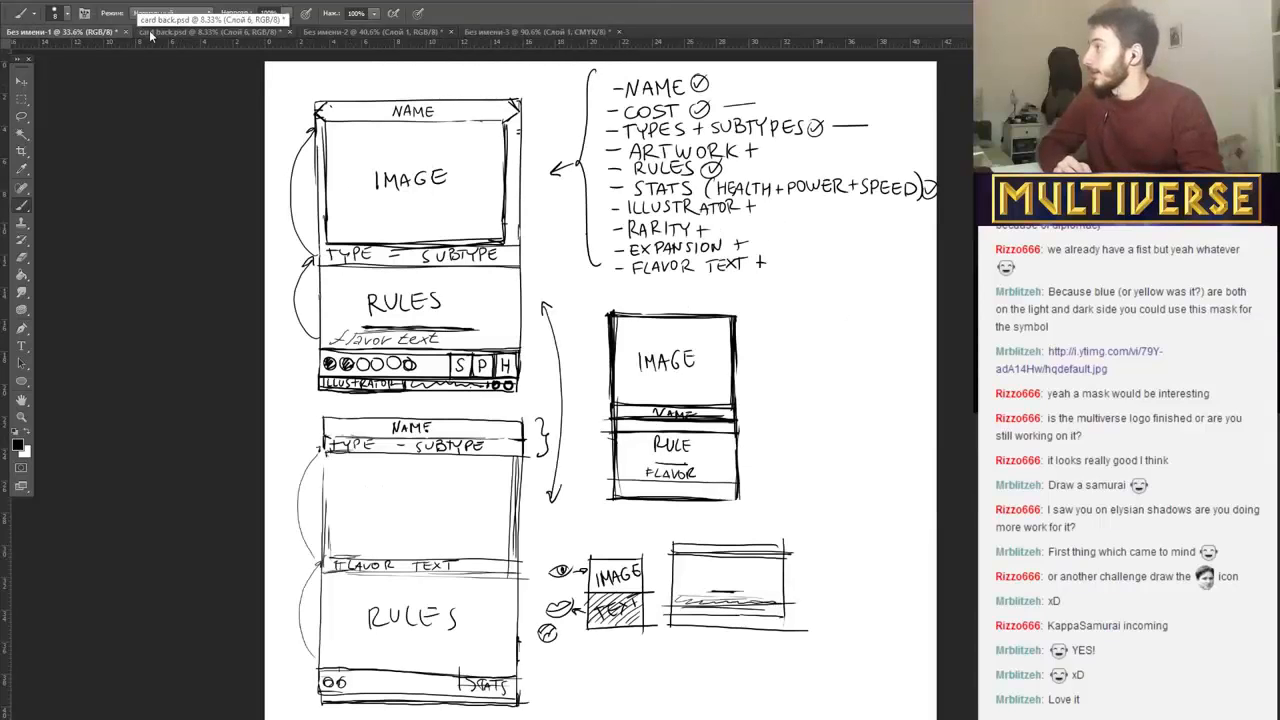
pyautogui.hotkey('alt', 'Tab')
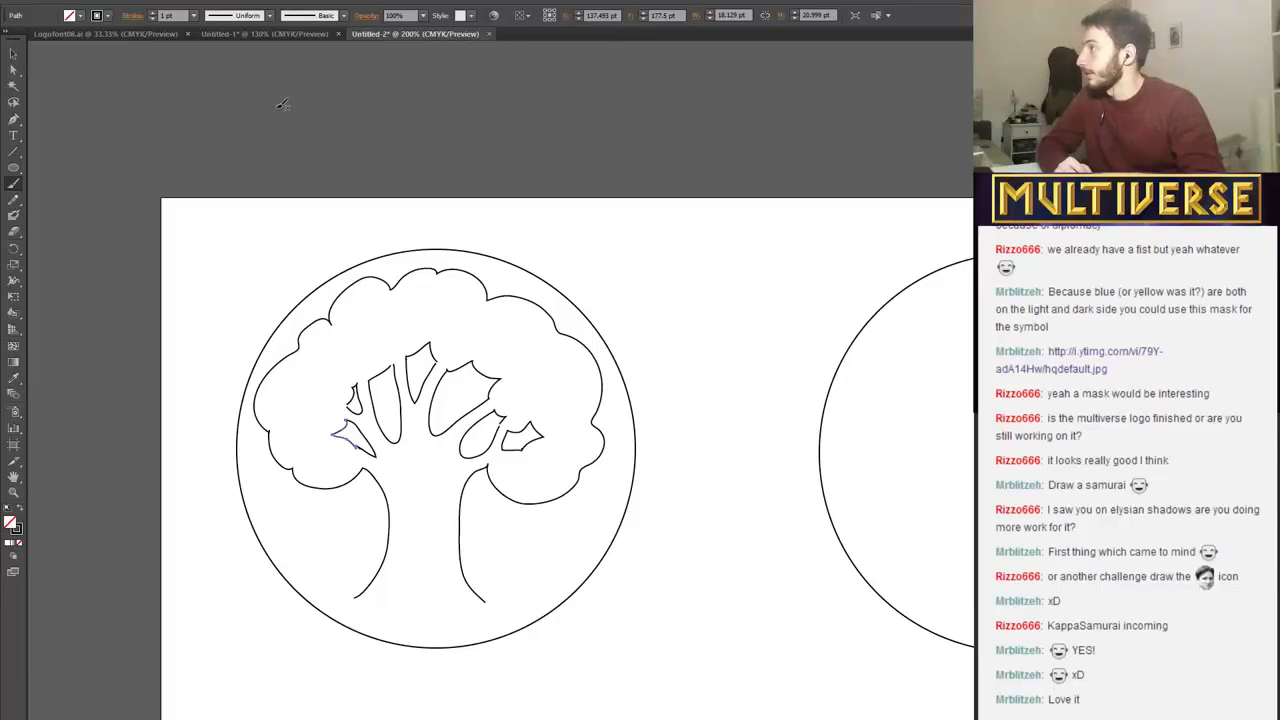
pyautogui.click(254, 32)
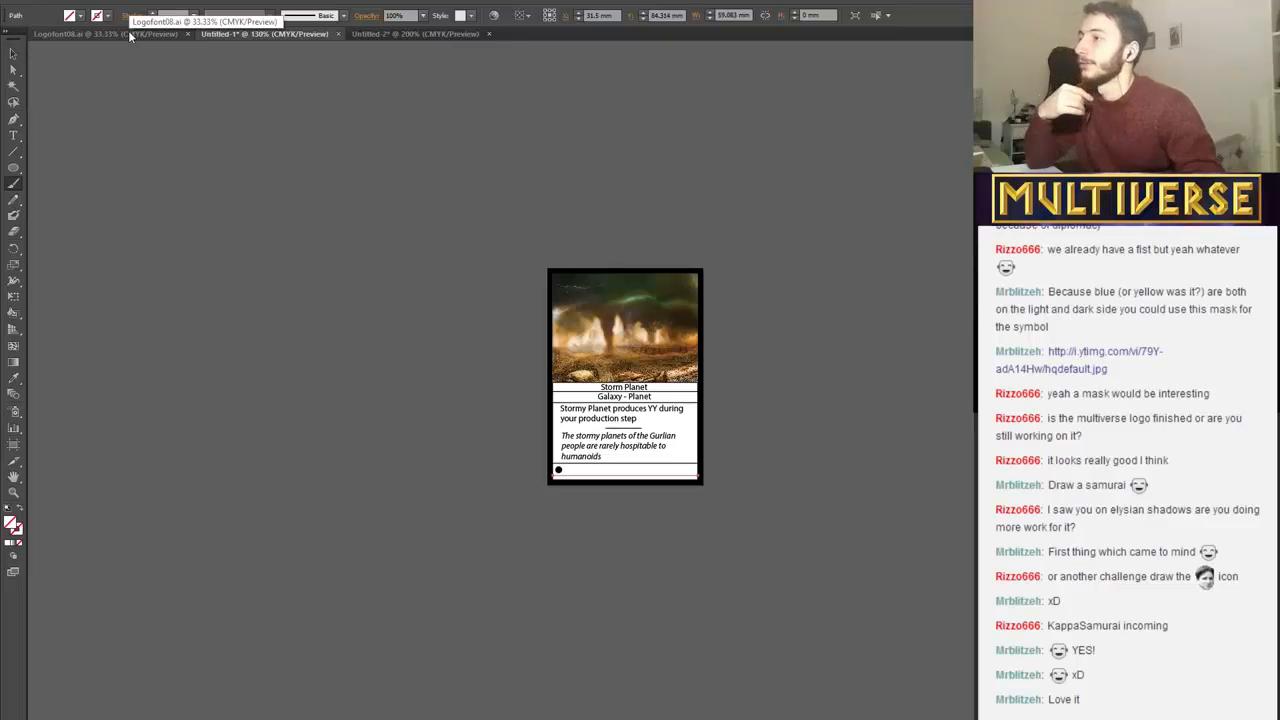
pyautogui.click(448, 37)
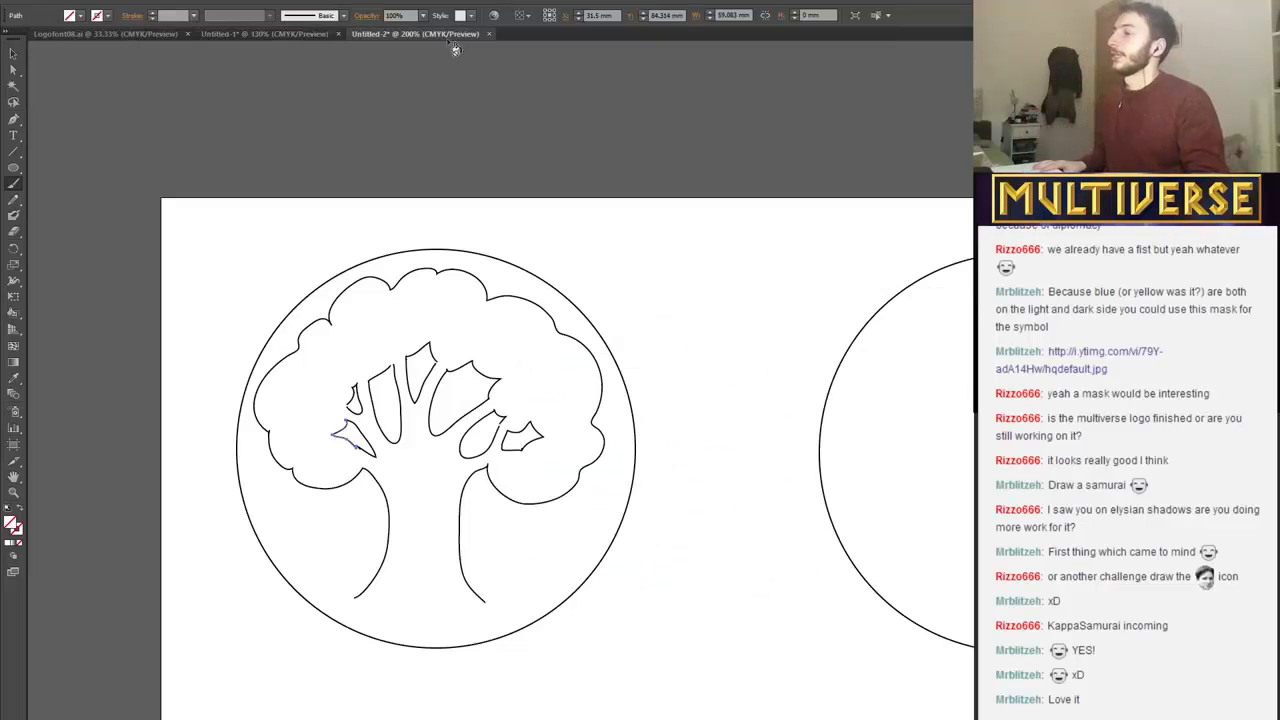
pyautogui.click(238, 35)
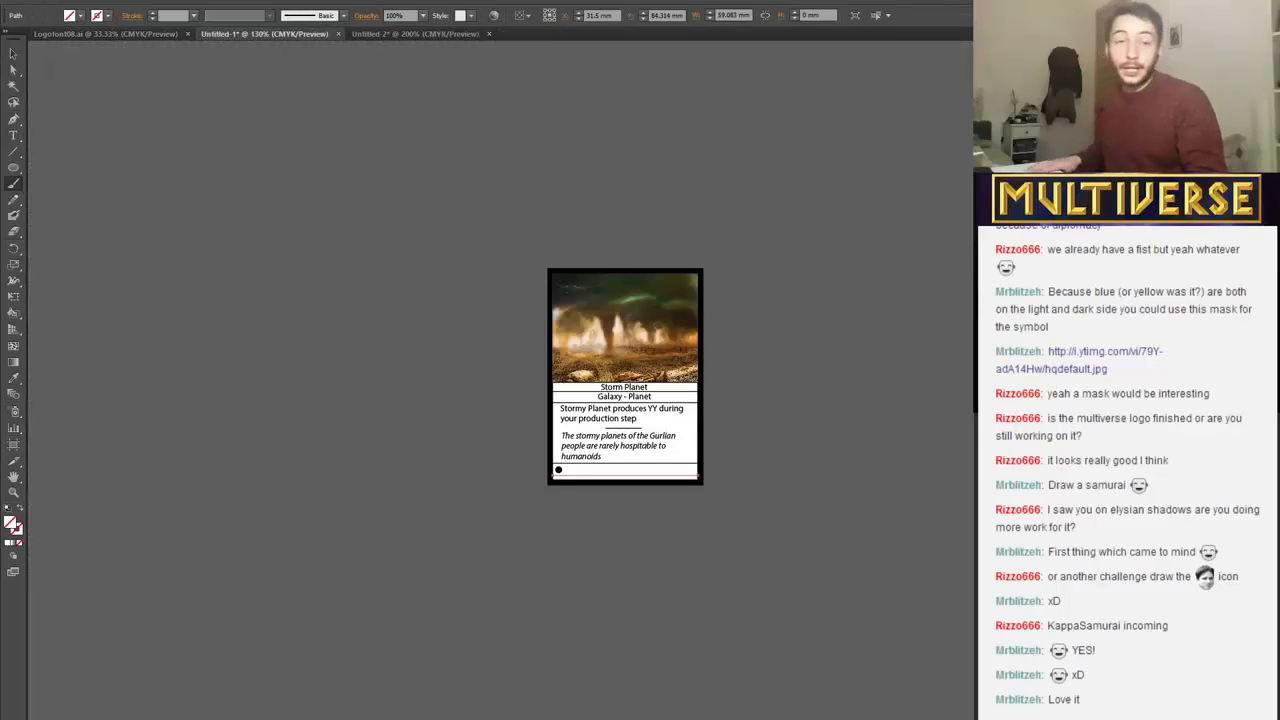
pyautogui.moveTo(467, 719)
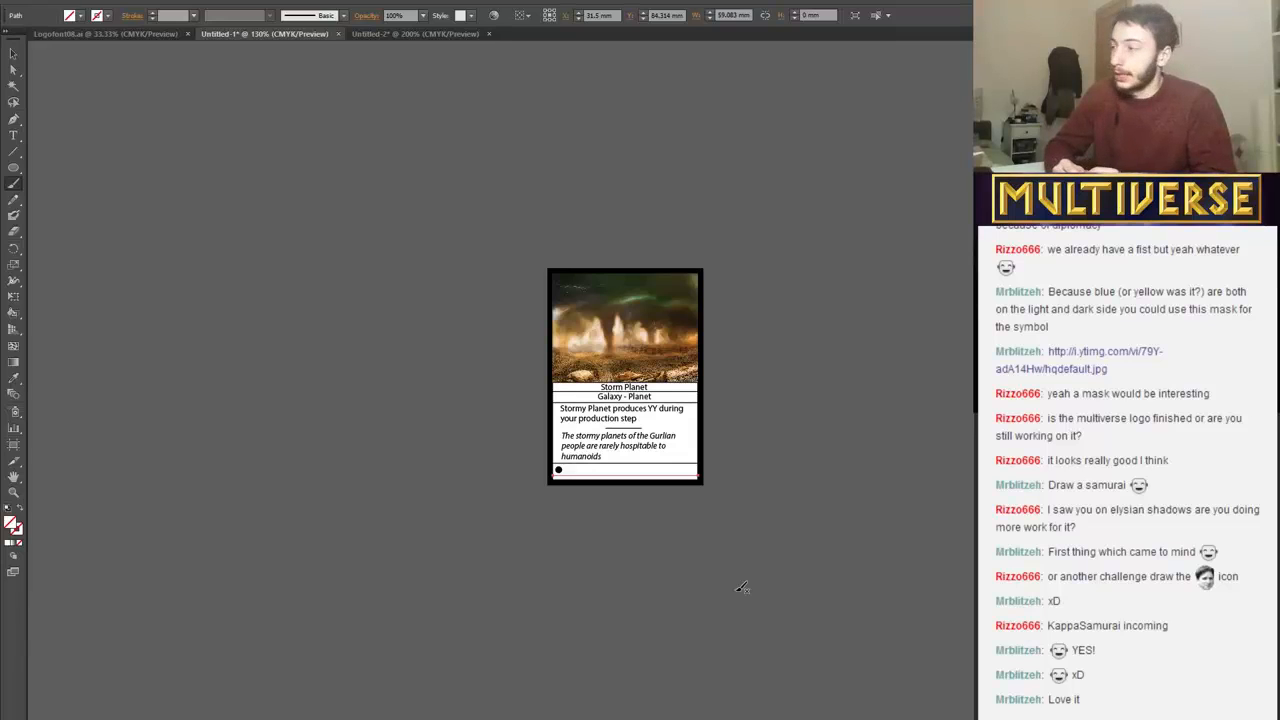
# Deselect the path near the lower edge of the Storm Planet card and examine the card's layout up close.
pyautogui.press('+')
pyautogui.hotkey('ctrl', '+')
pyautogui.hotkey('ctrl', '+')
pyautogui.hotkey('ctrl', '+')
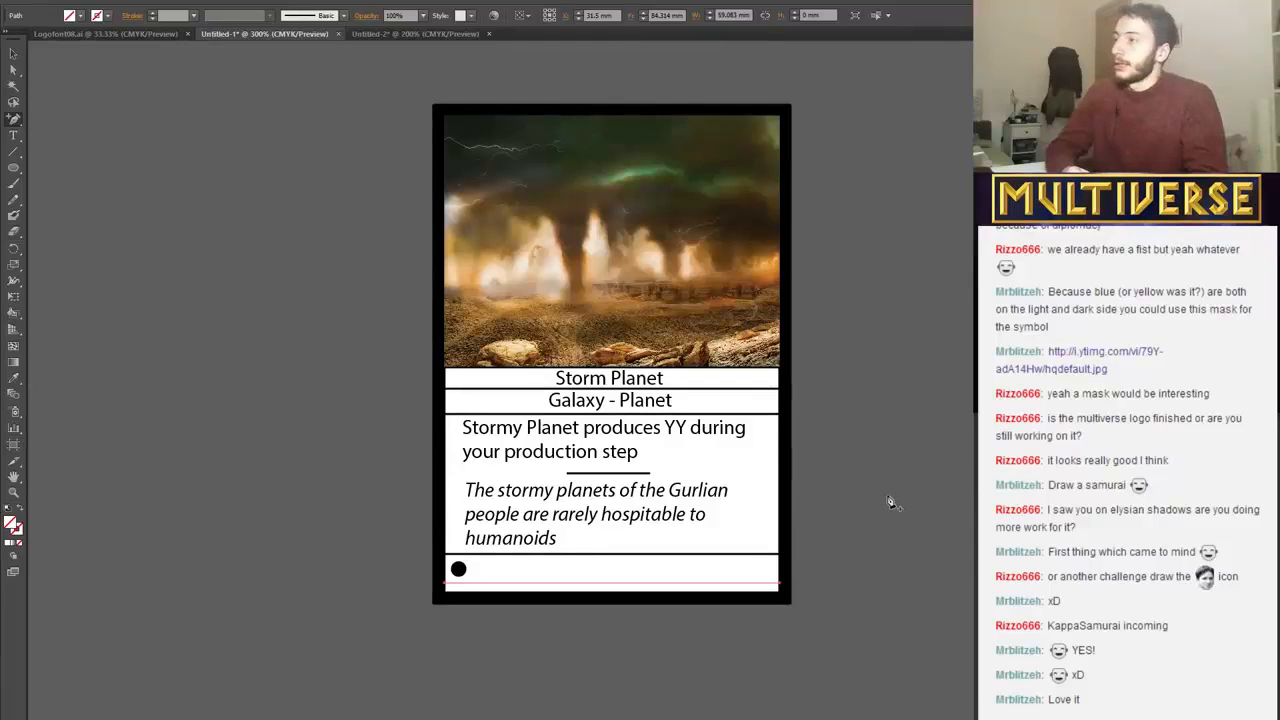
pyautogui.click(14, 58)
pyautogui.click(132, 127)
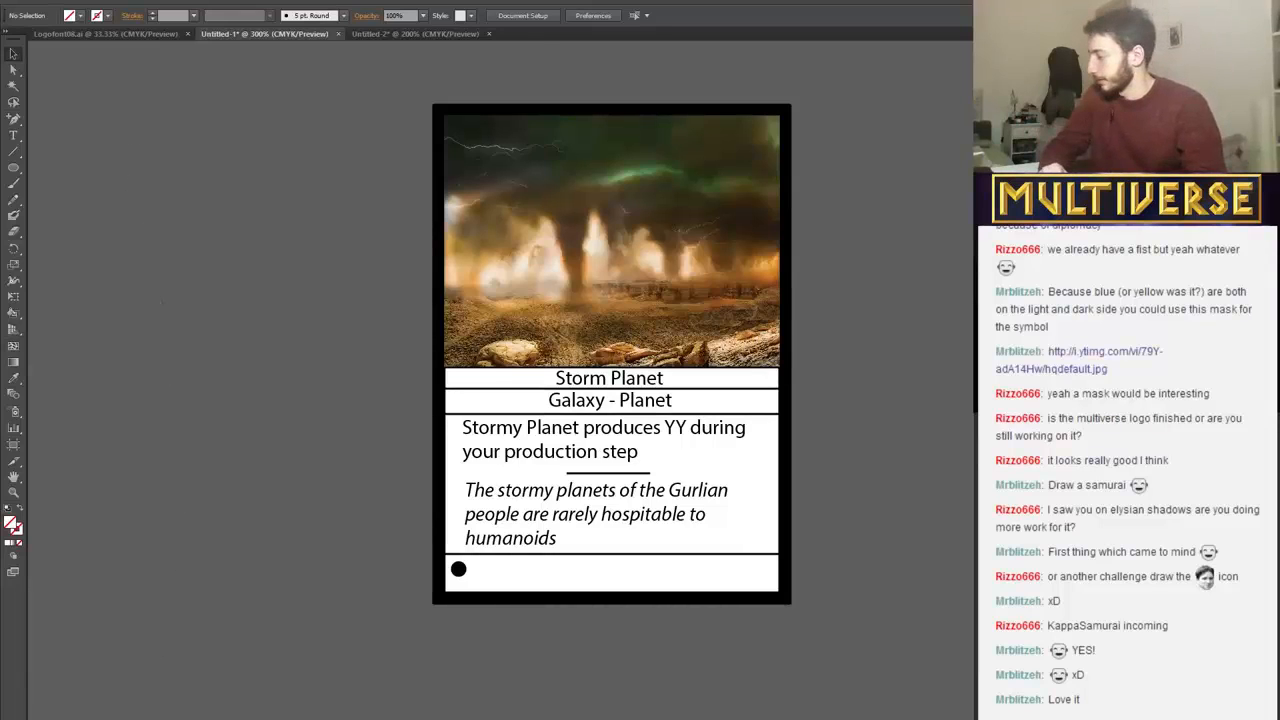
# Switch to the File Explorer window and look through the LENOVO (D:) drive for the music files.
pyautogui.moveTo(95, 719)
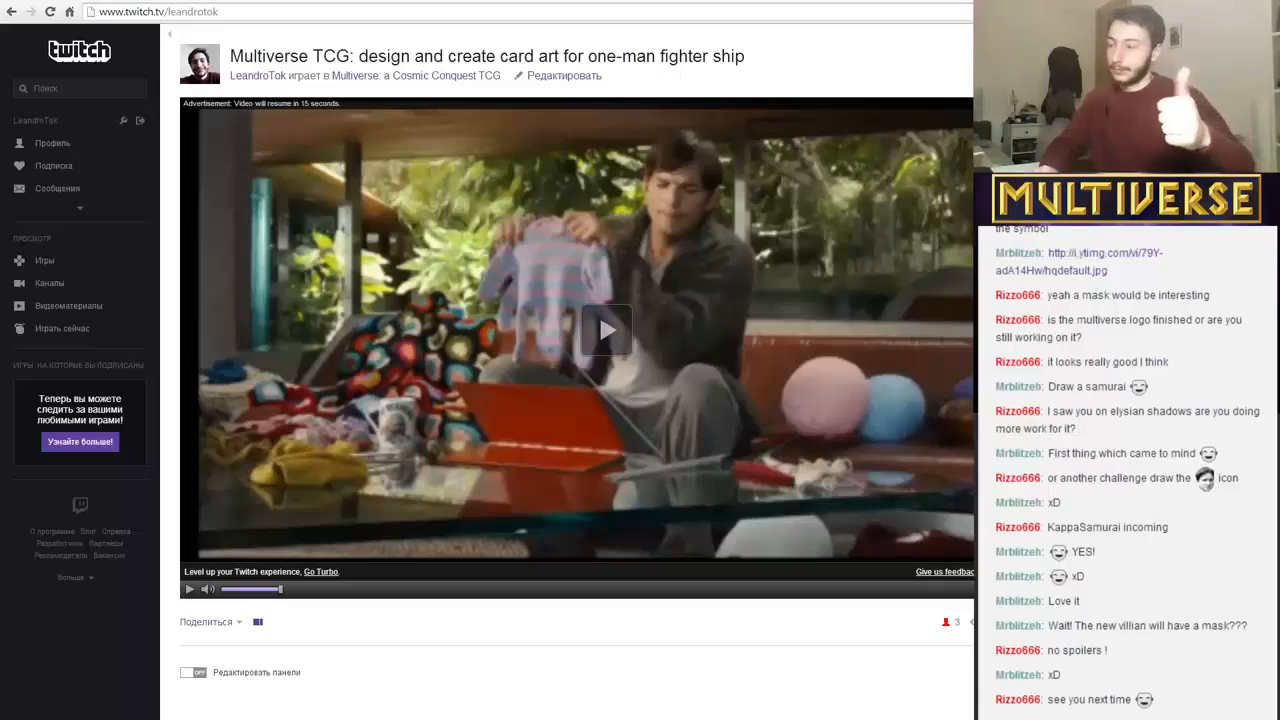
pyautogui.hotkey('alt', 'Tab')
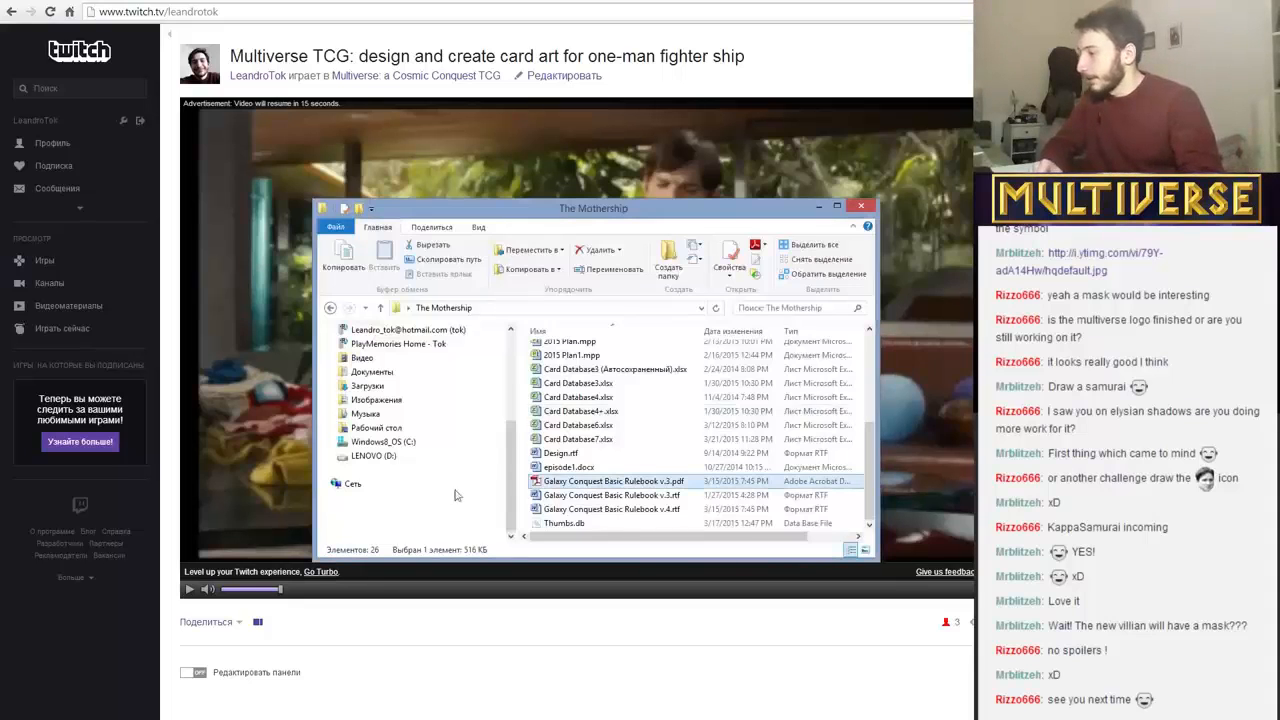
pyautogui.click(430, 443)
pyautogui.click(412, 457)
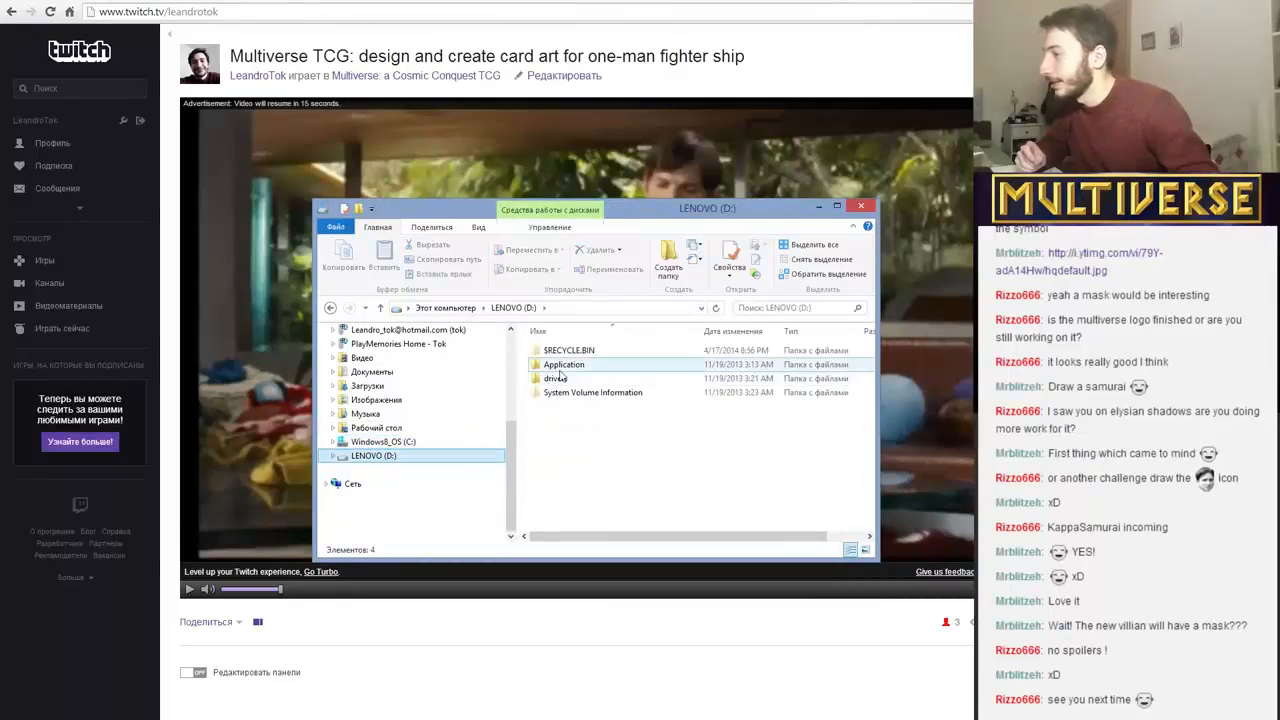
pyautogui.click(428, 459)
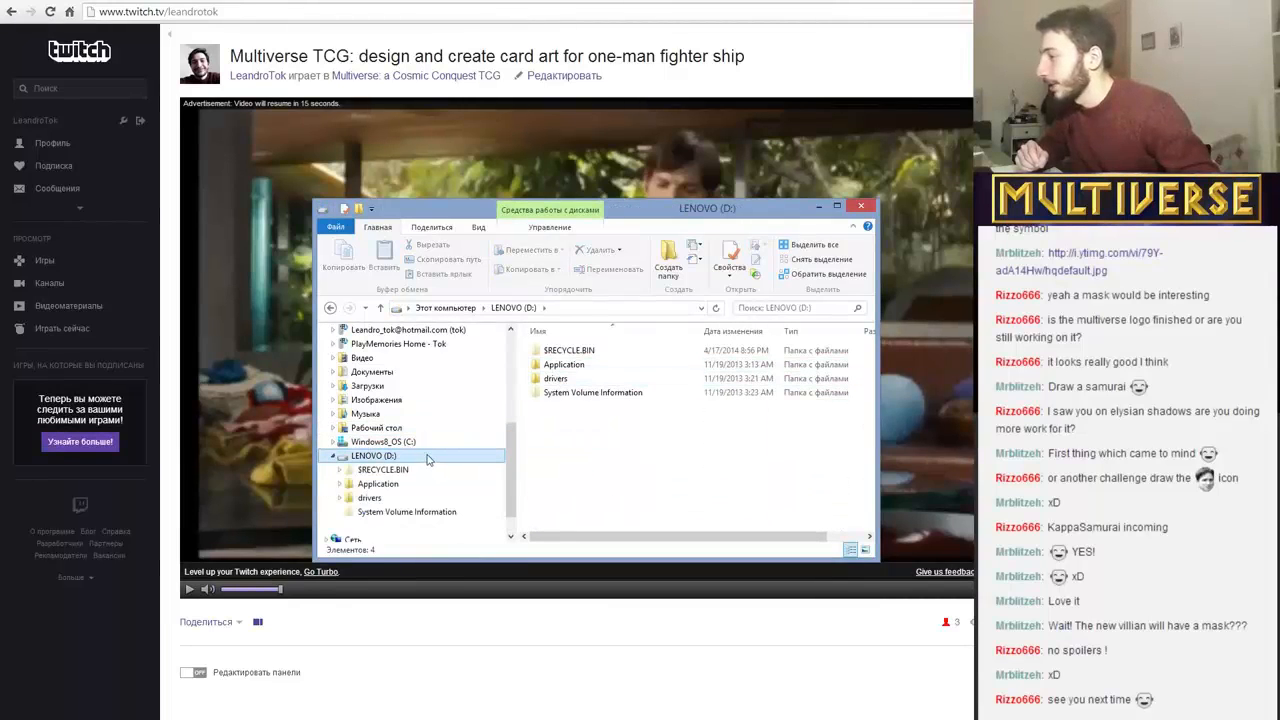
pyautogui.scroll(-1, 512, 507)
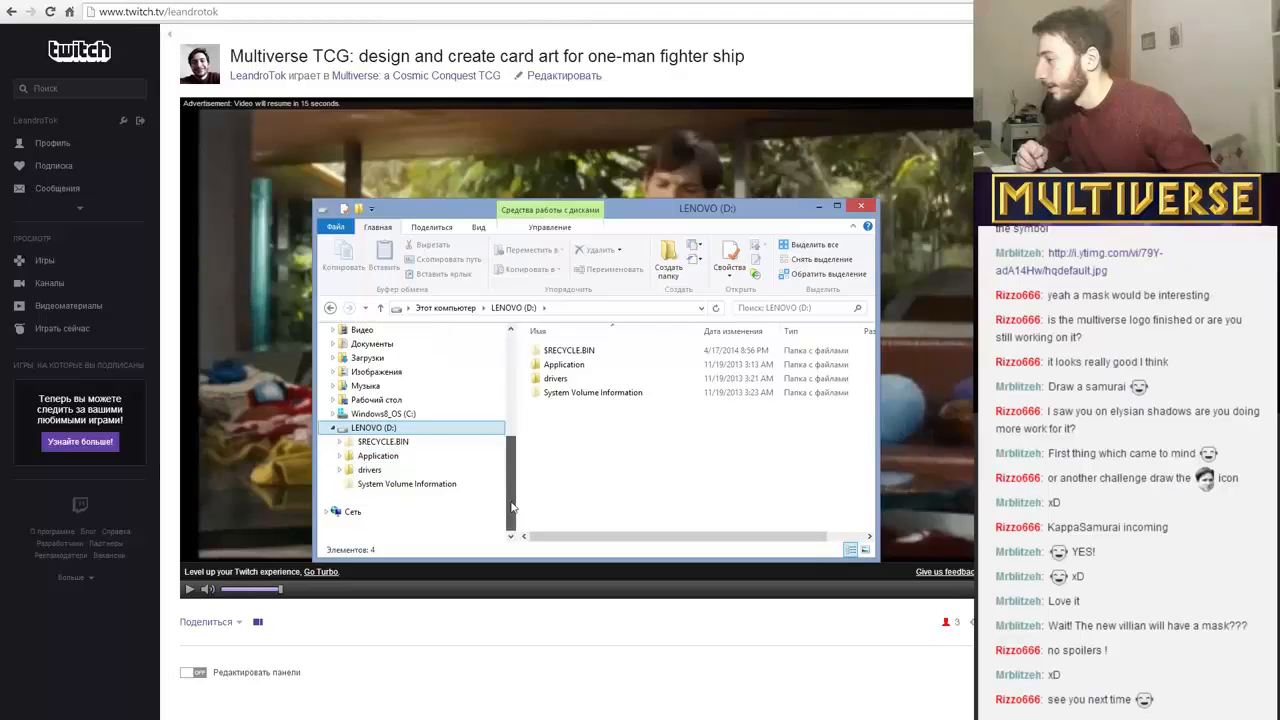
pyautogui.moveTo(512, 507)
pyautogui.mouseDown()
pyautogui.moveTo(512, 458)
pyautogui.moveTo(512, 487)
pyautogui.mouseUp()
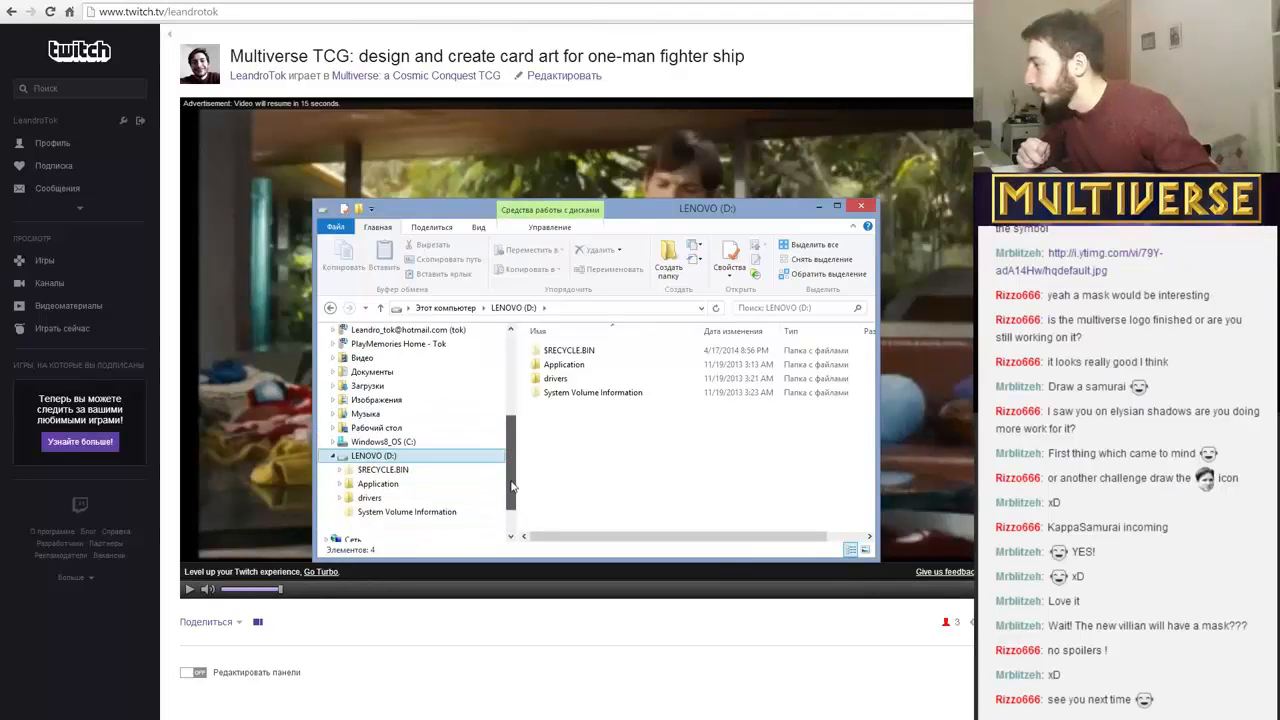
pyautogui.scroll(1, 511, 487)
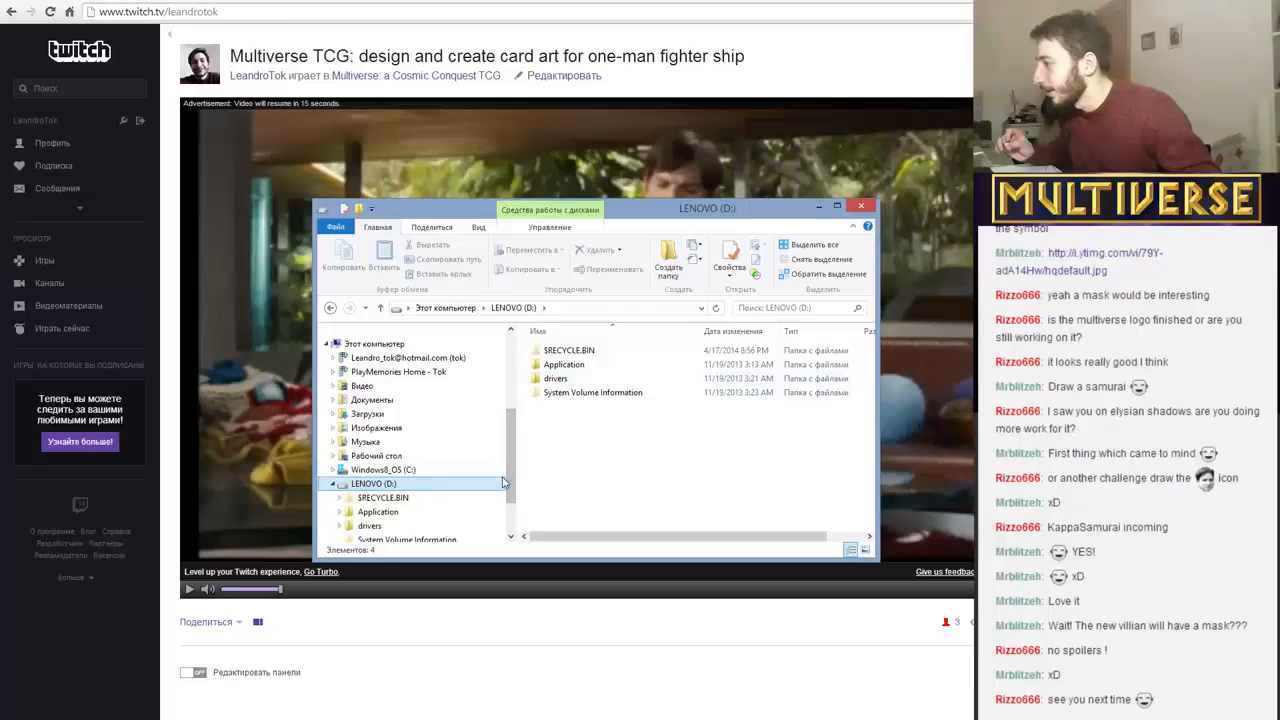
# Open the music folder inside old computer stuff\Downloads on the Windows8_OS (C:) drive.
pyautogui.click(375, 470)
pyautogui.click(558, 462)
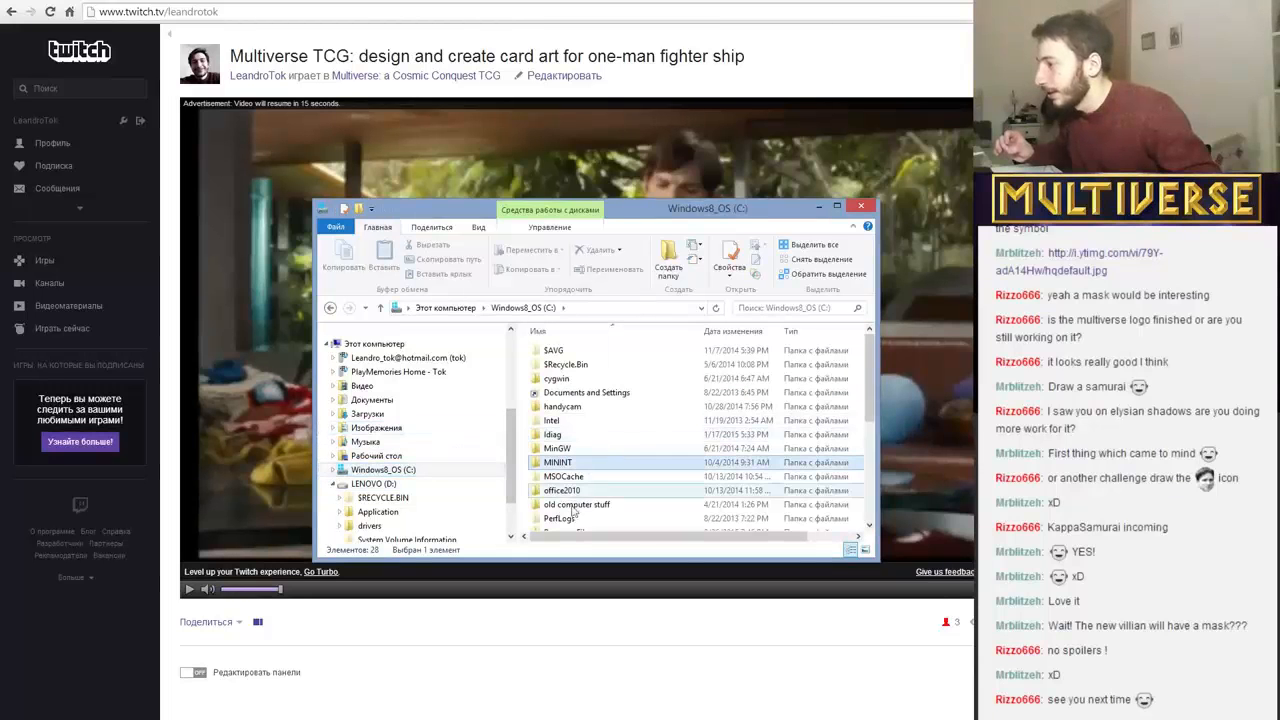
pyautogui.doubleClick(571, 505)
pyautogui.doubleClick(556, 351)
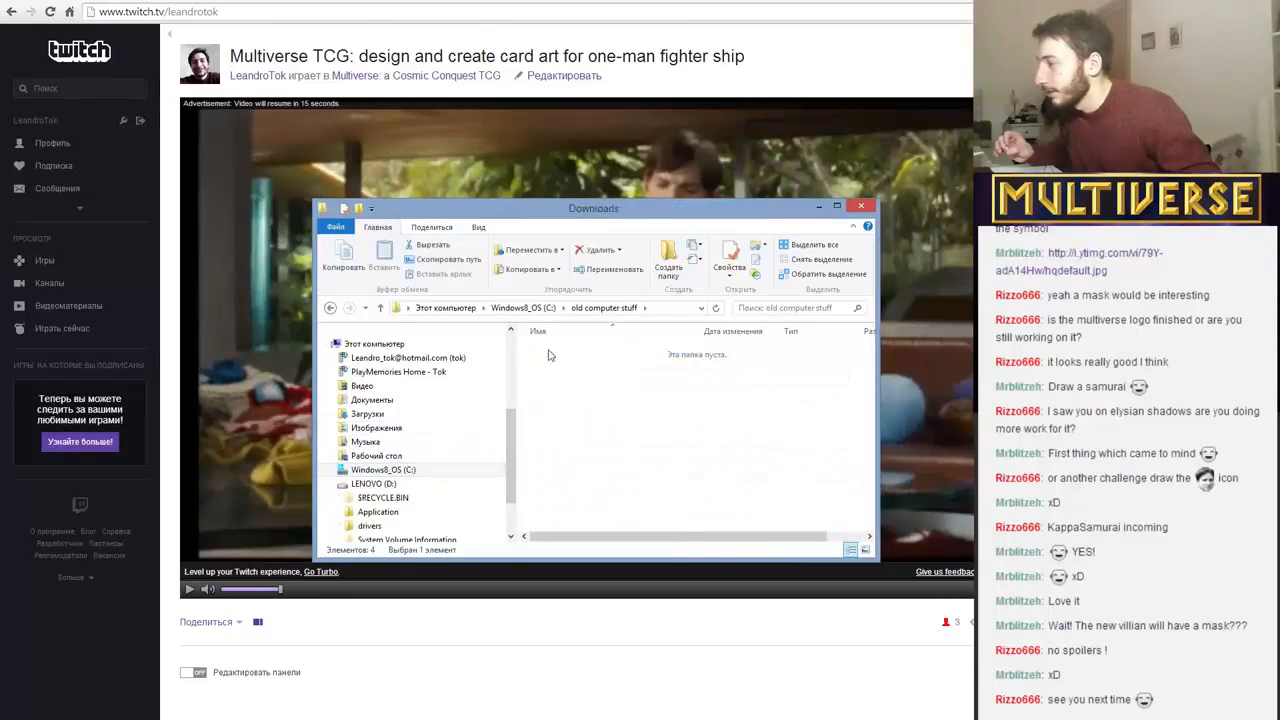
pyautogui.scroll(-5, 593, 440)
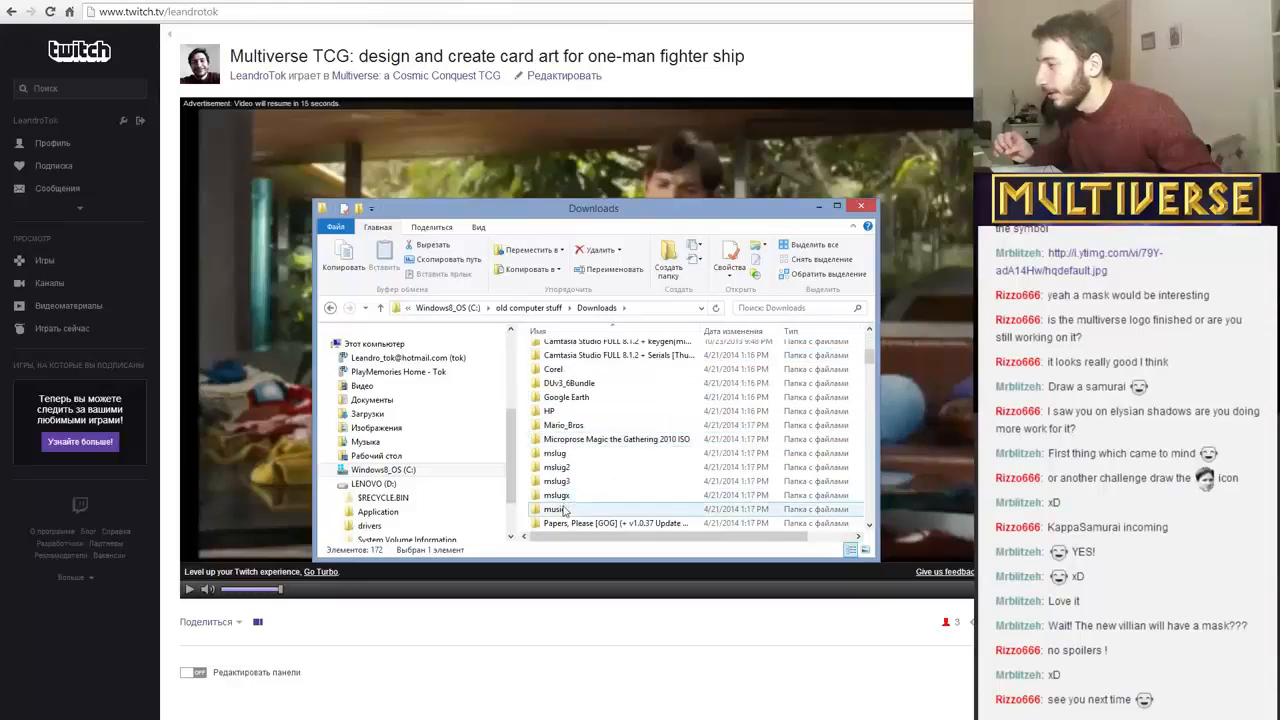
pyautogui.click(560, 509)
pyautogui.doubleClick(556, 509)
pyautogui.scroll(-2, 545, 525)
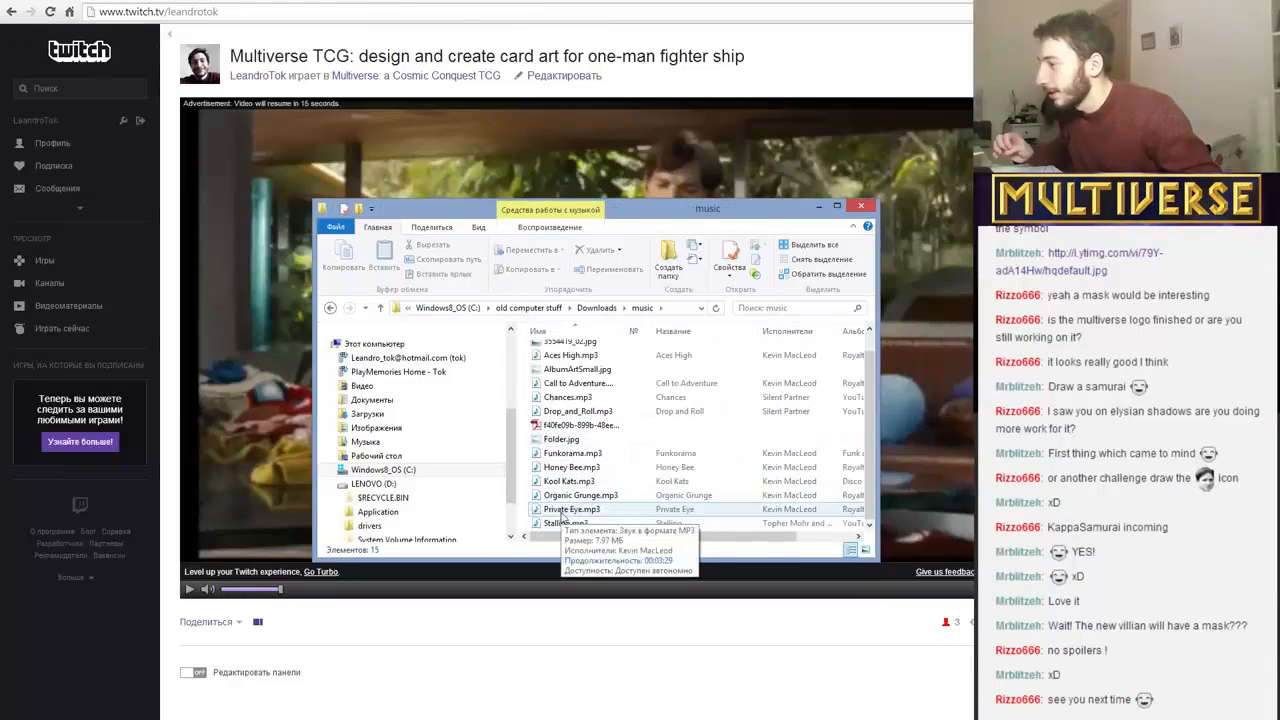
# Open Stalling.mp3 in the media player, rewind it to the beginning and pause it.
pyautogui.doubleClick(540, 526)
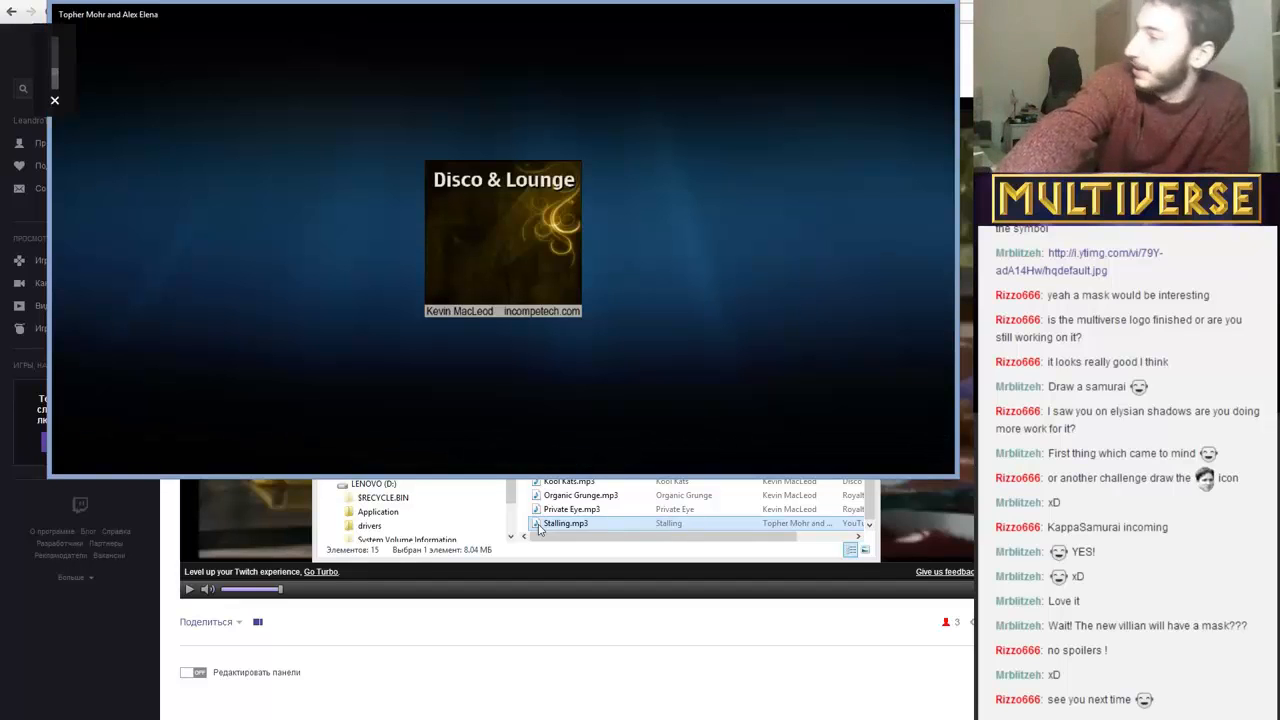
pyautogui.moveTo(236, 458)
pyautogui.press('XF86AudioMute')
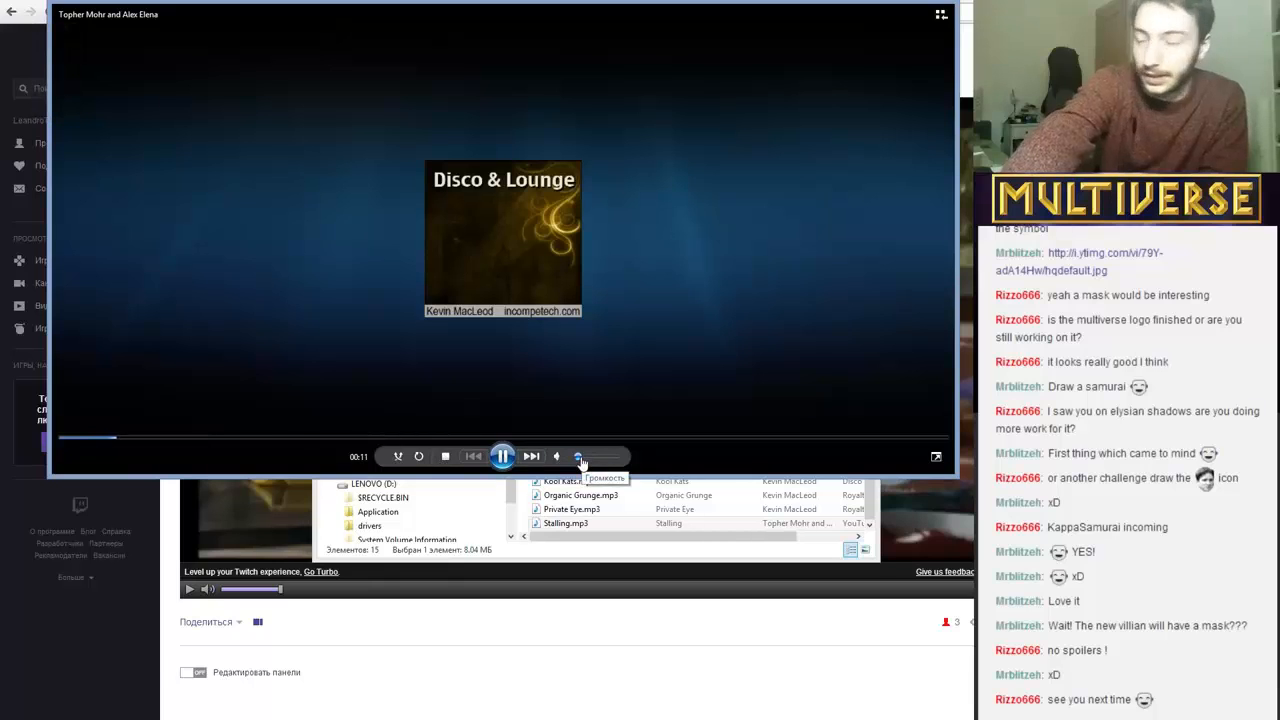
pyautogui.moveTo(83, 438); pyautogui.dragTo(48, 437)
pyautogui.click(499, 458)
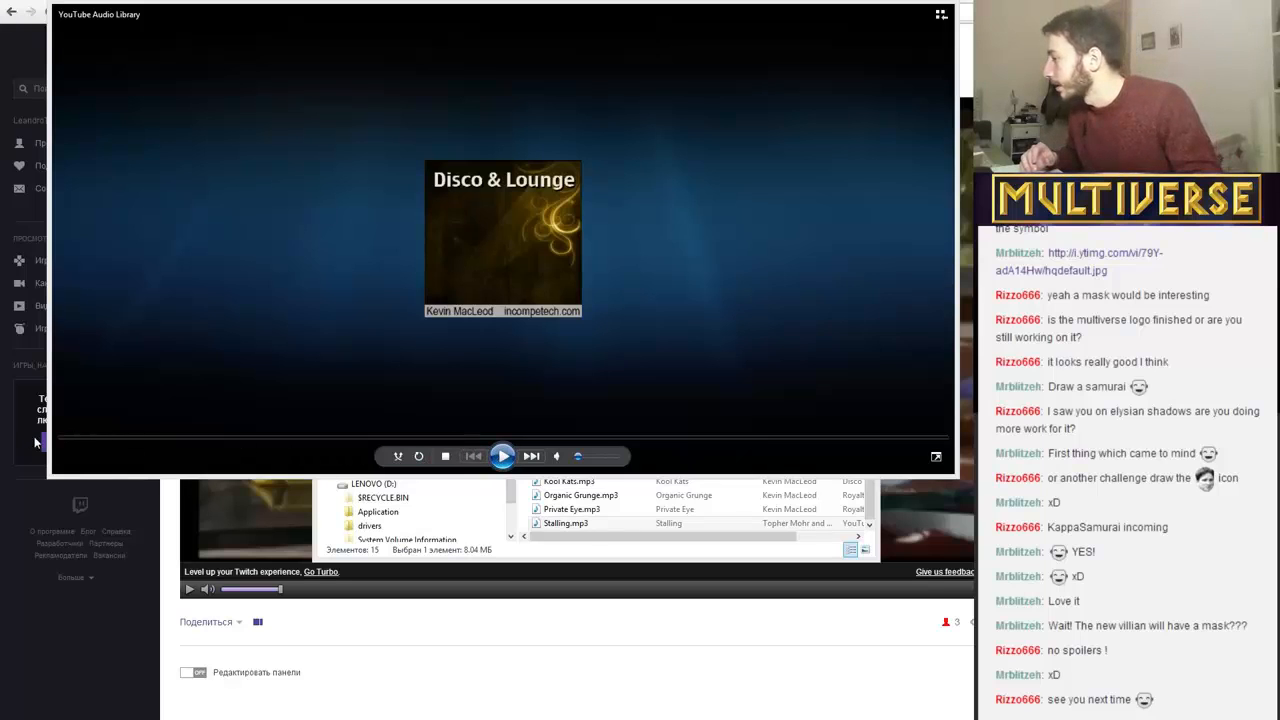
# Play Stalling.mp3 from the start at a raised volume and close the media player when done.
pyautogui.moveTo(580, 457); pyautogui.dragTo(686, 471)
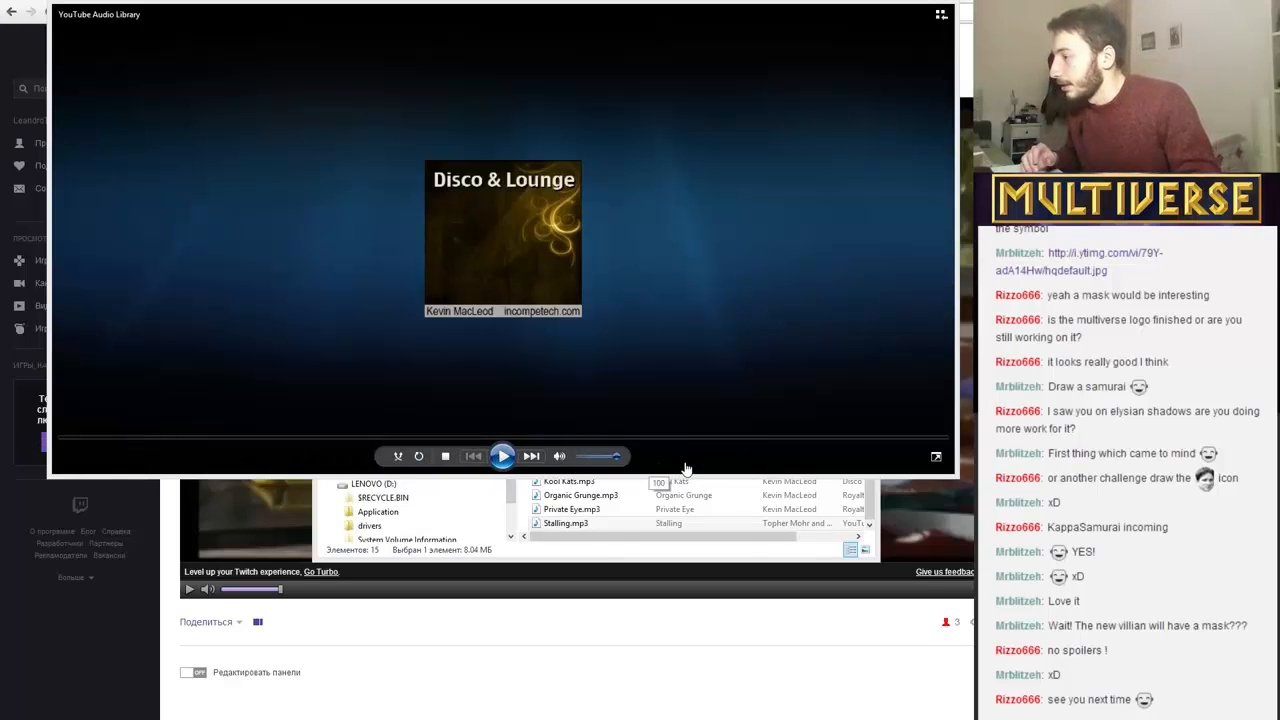
pyautogui.click(502, 457)
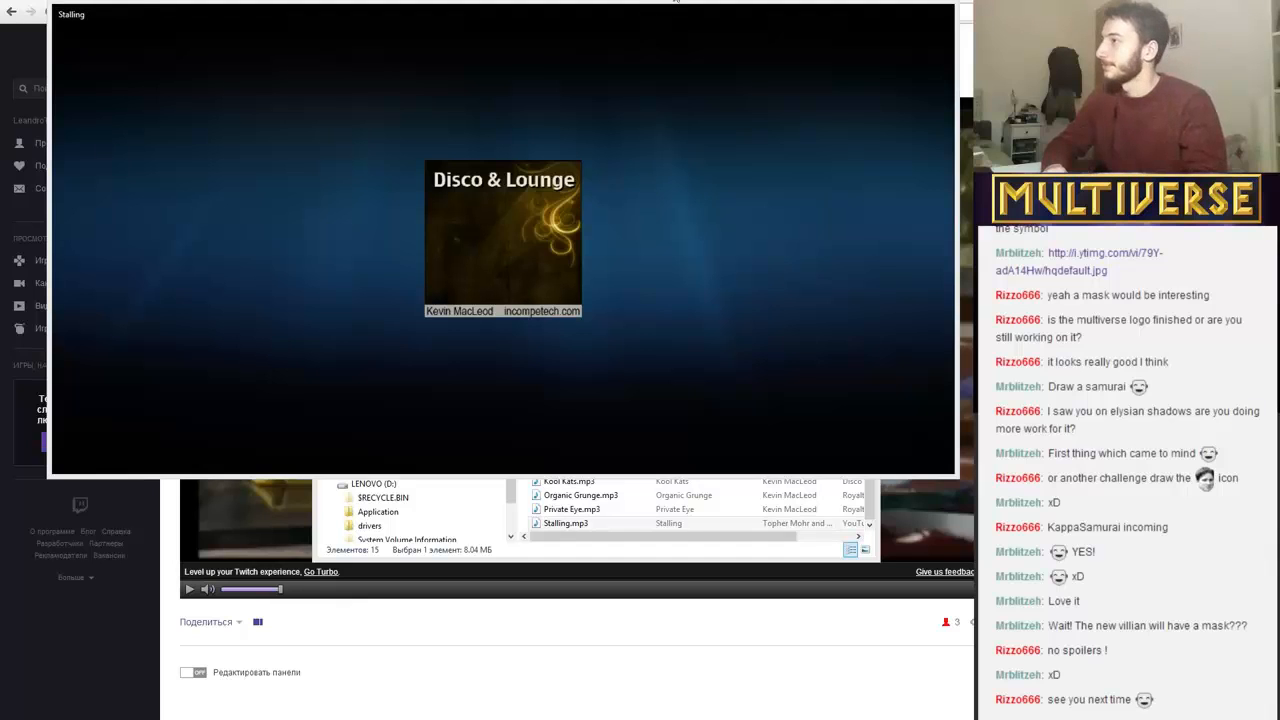
pyautogui.moveTo(652, 2); pyautogui.dragTo(694, 86)
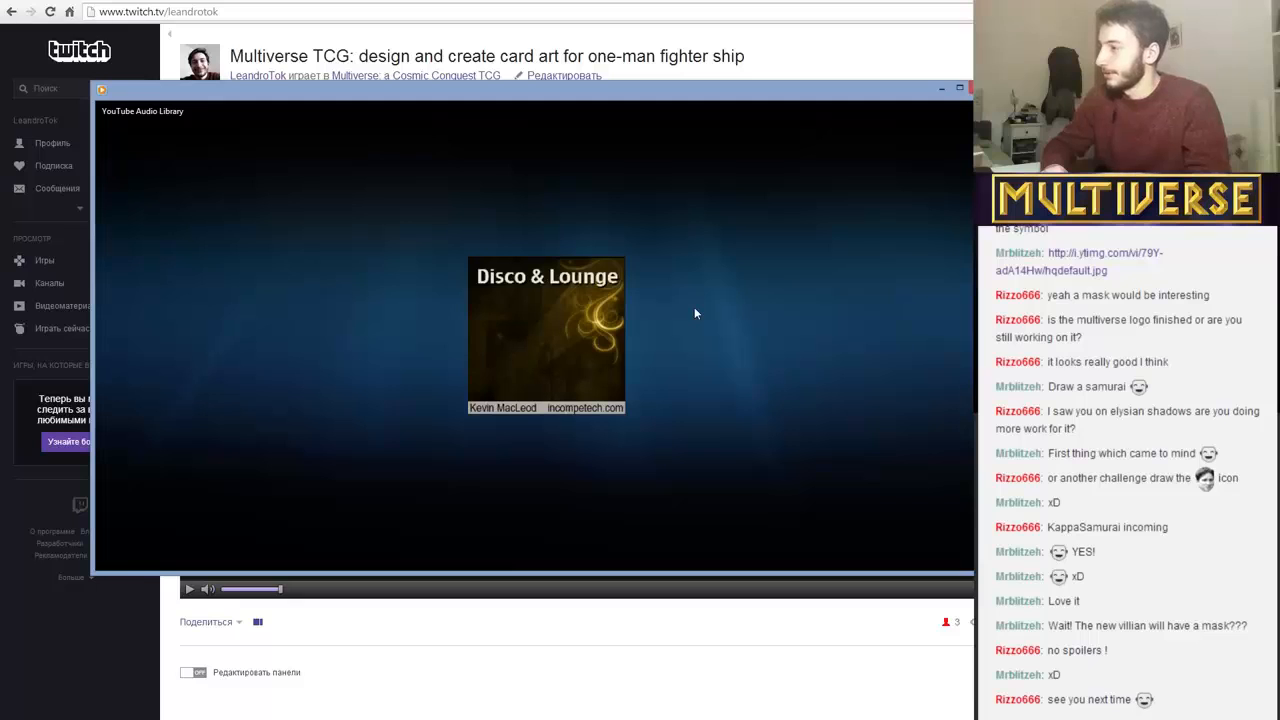
pyautogui.click(978, 88)
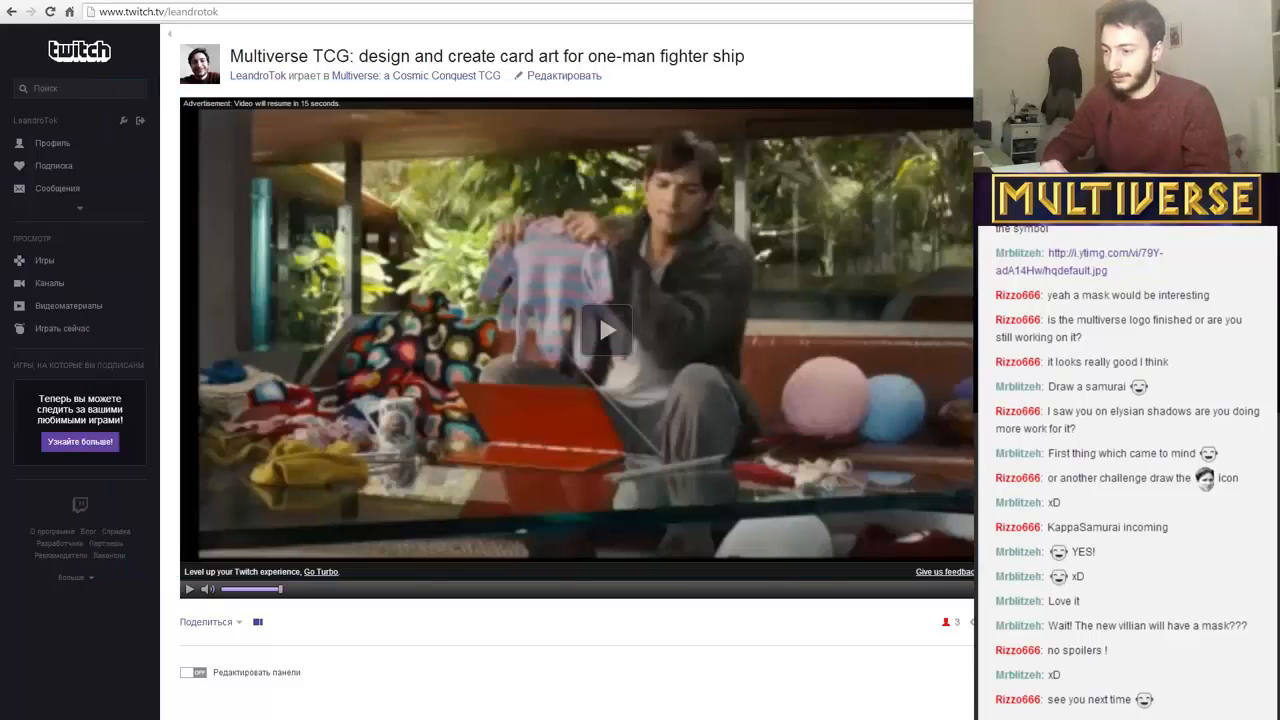